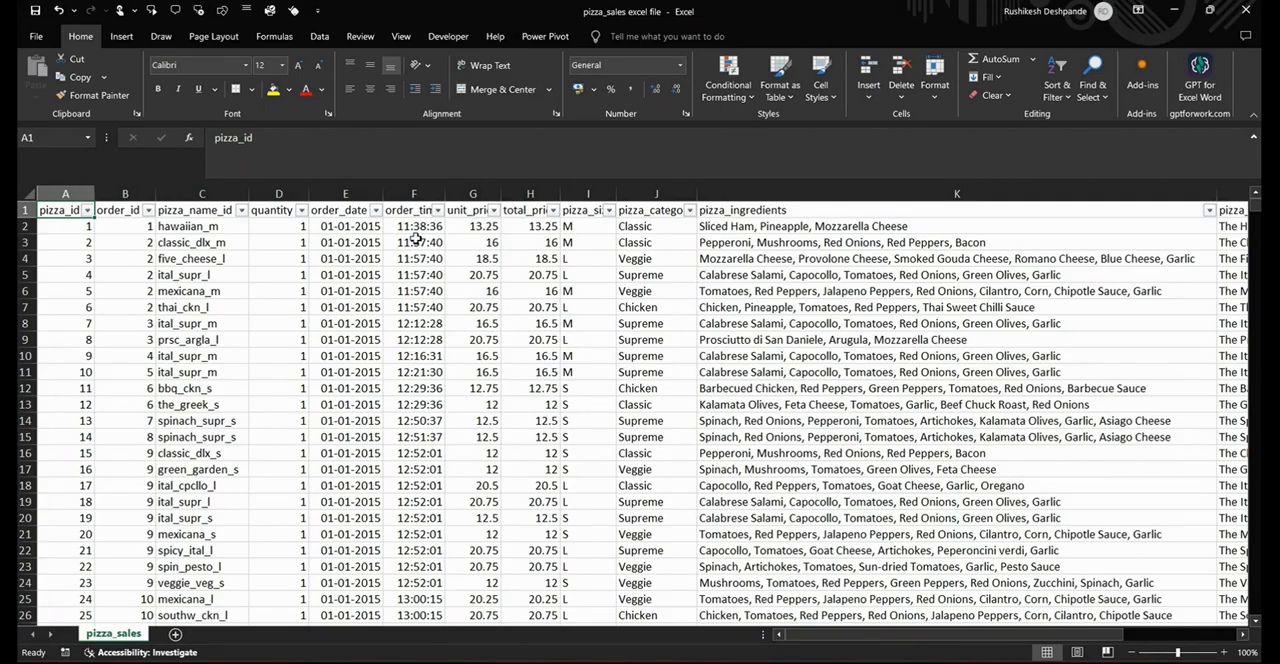
Auto-fit the widths of the order_time, unit_price and total_price columns
double_click(443, 192)
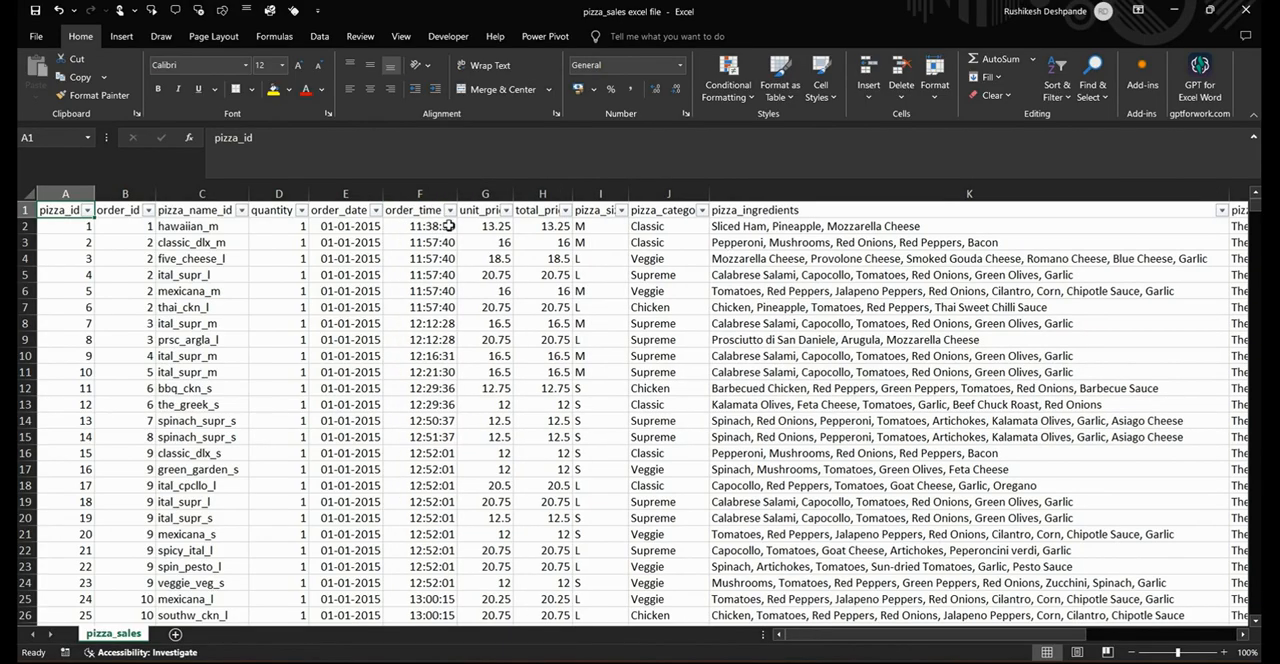
double_click(514, 192)
click(493, 227)
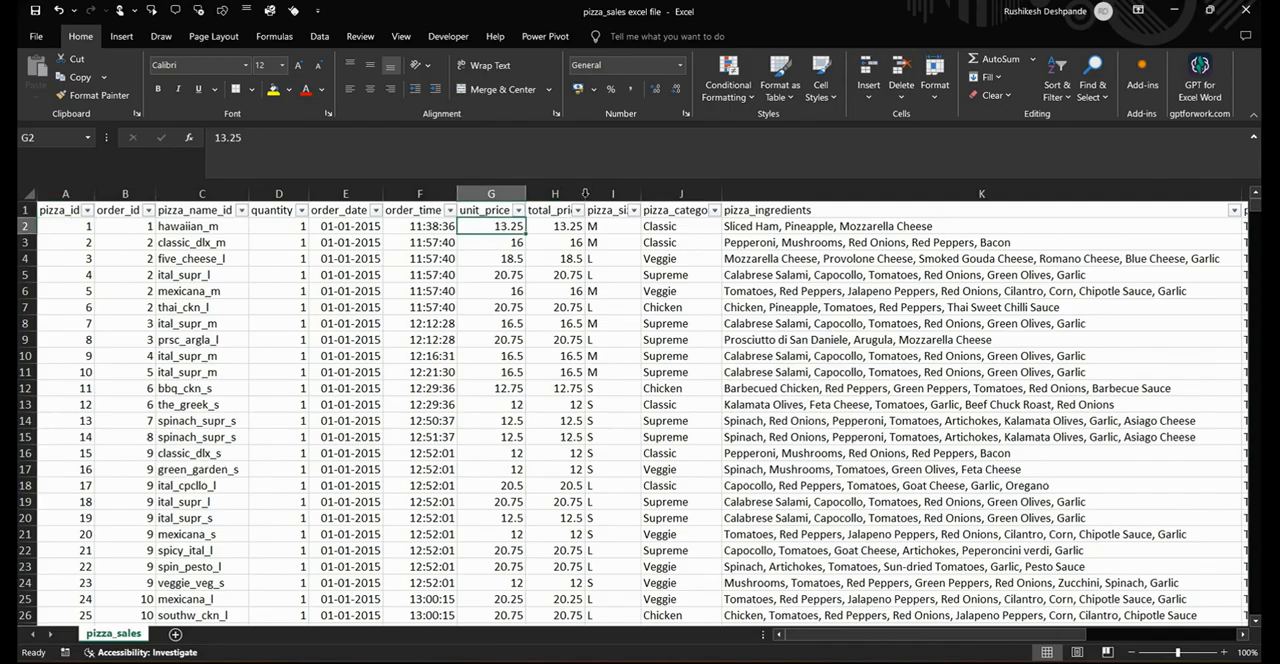
double_click(585, 193)
Examine how quantity and unit price relate to total price for the mediterraneo_m order in row 50
scroll(443, 345, down, 8)
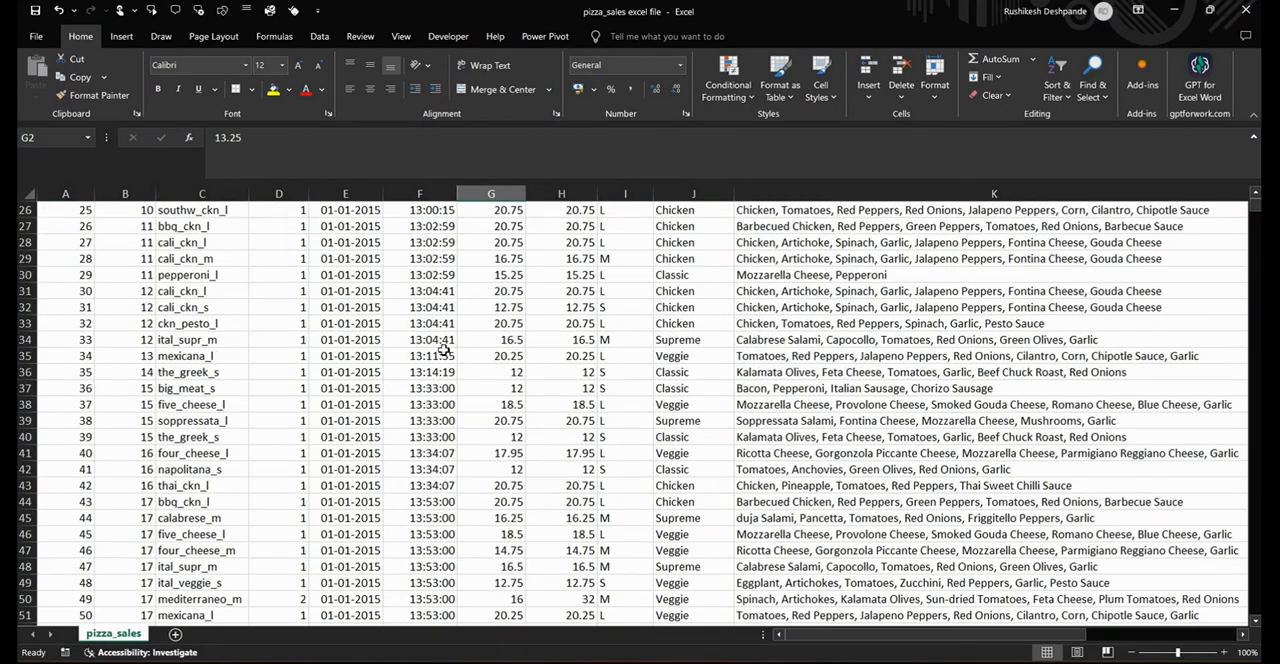
scroll(443, 345, down, 6)
scroll(330, 398, up, 3)
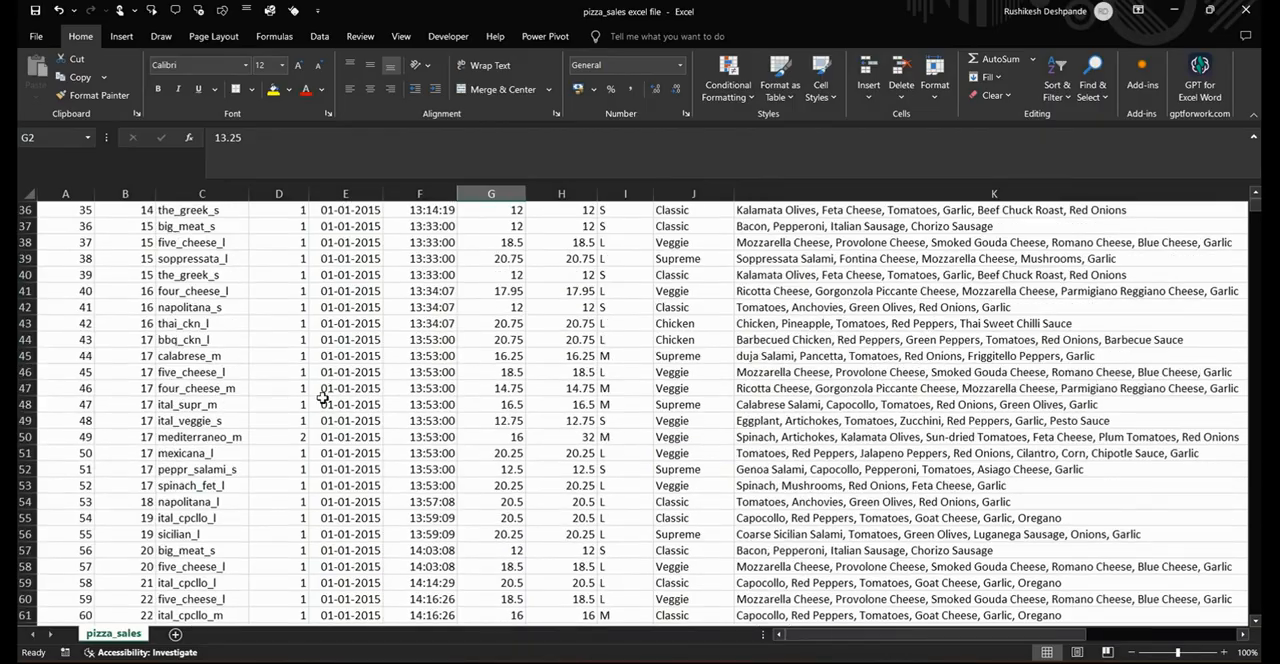
click(288, 437)
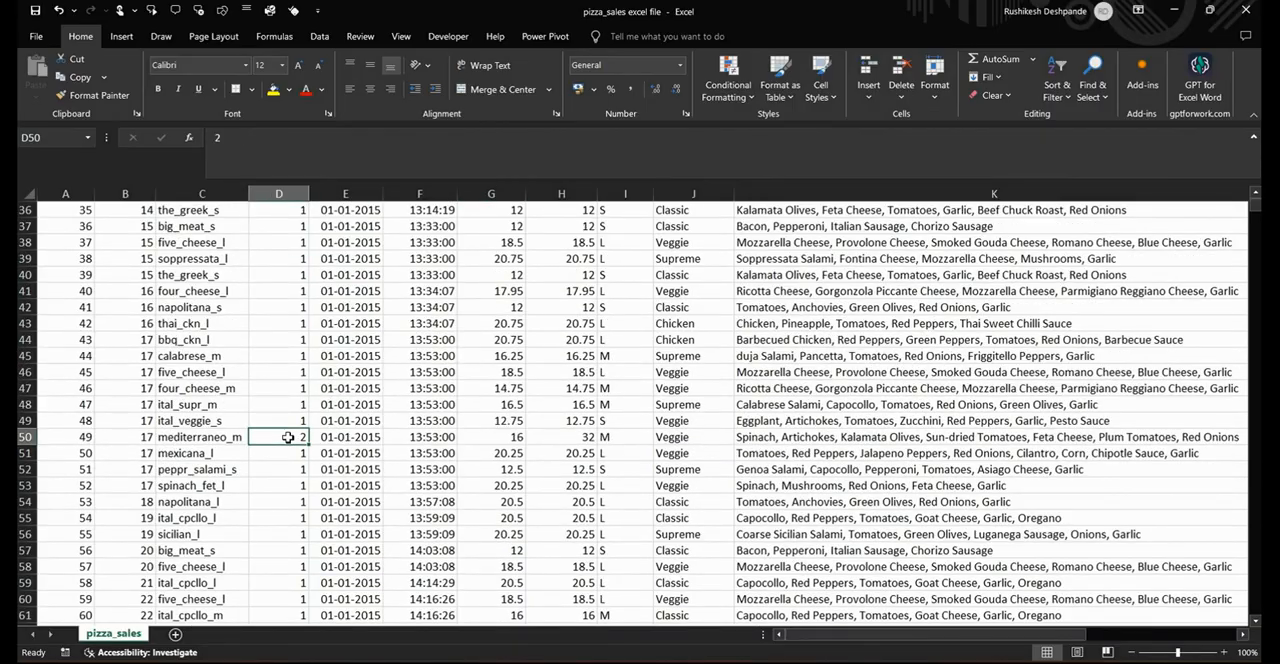
click(485, 440)
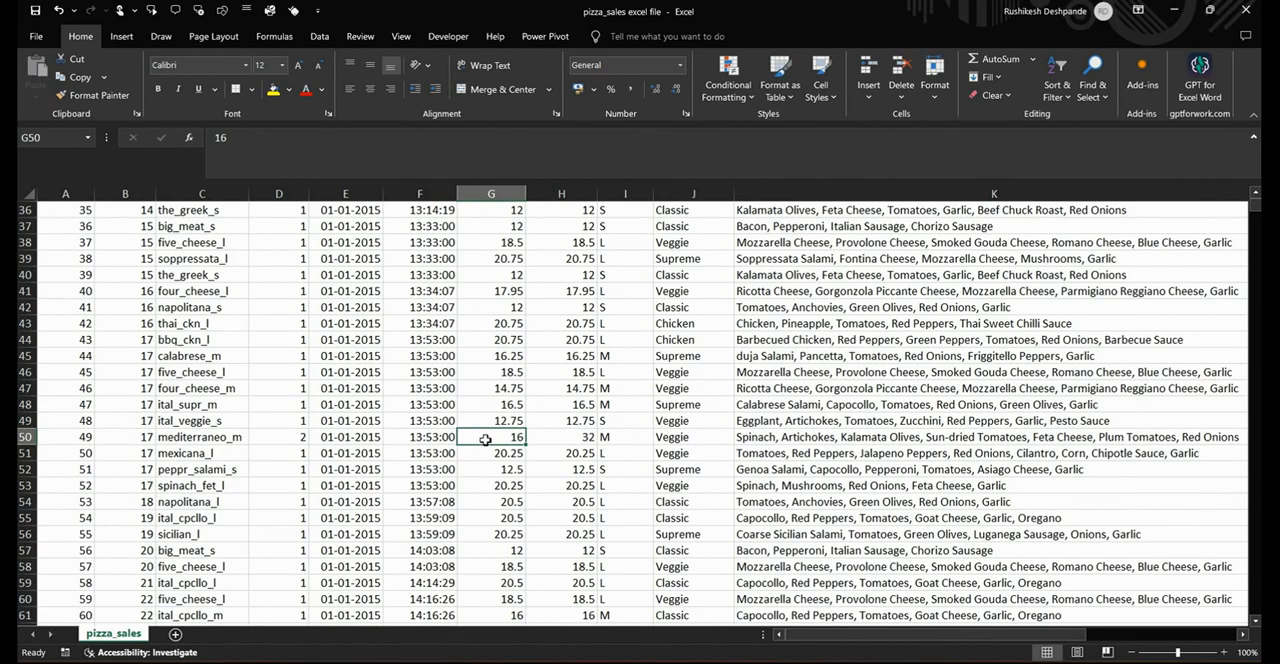
click(561, 443)
scroll(600, 440, up, 12)
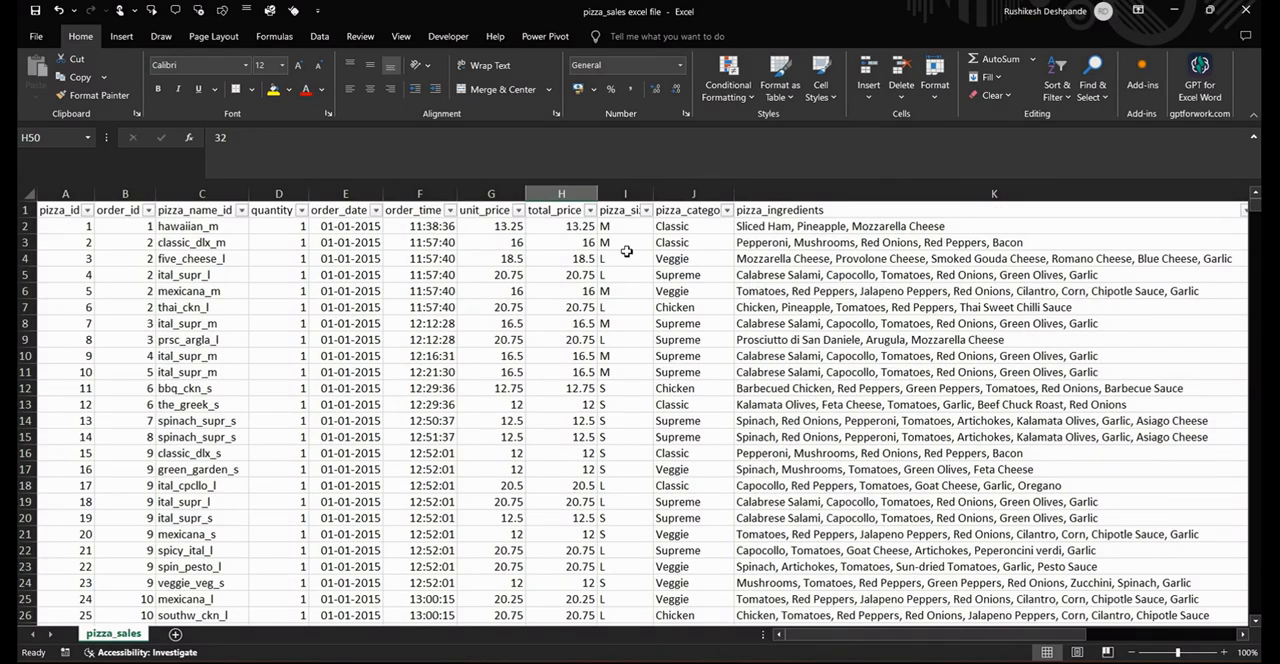
Auto-fit the widths of the pizza_size and pizza_category columns
double_click(651, 194)
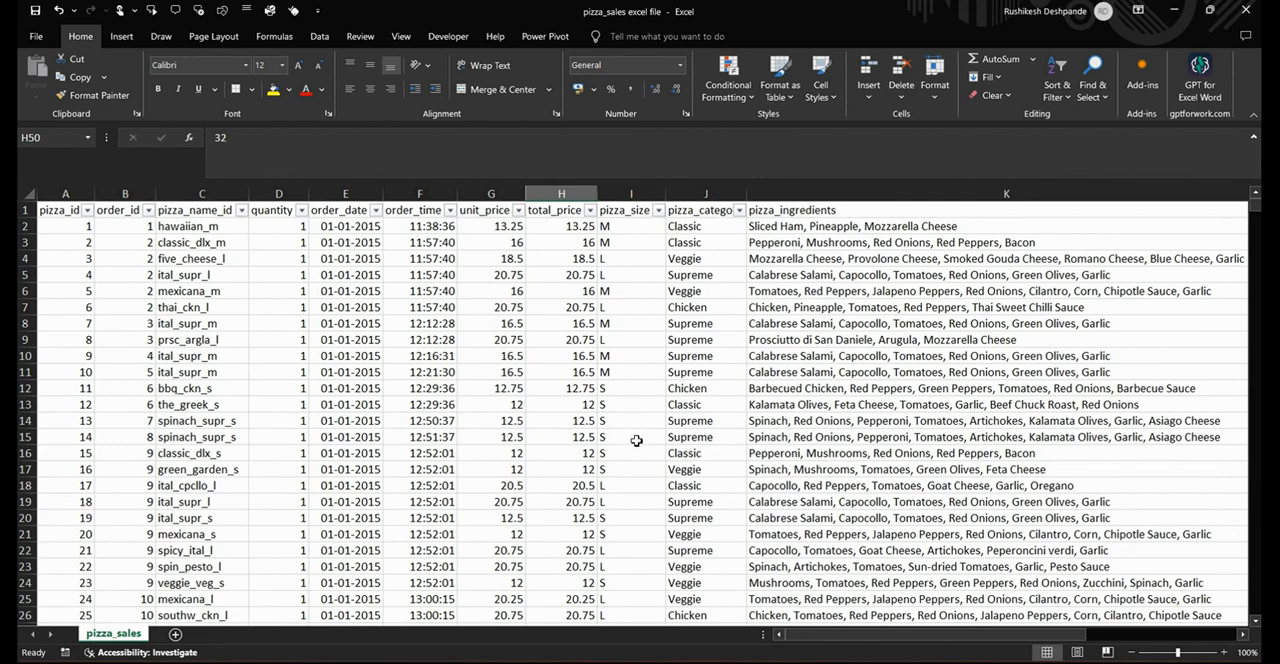
double_click(746, 194)
Examine sample entries in the pizza_category, pizza_ingredients and pizza_name columns of the sales sheet
click(712, 226)
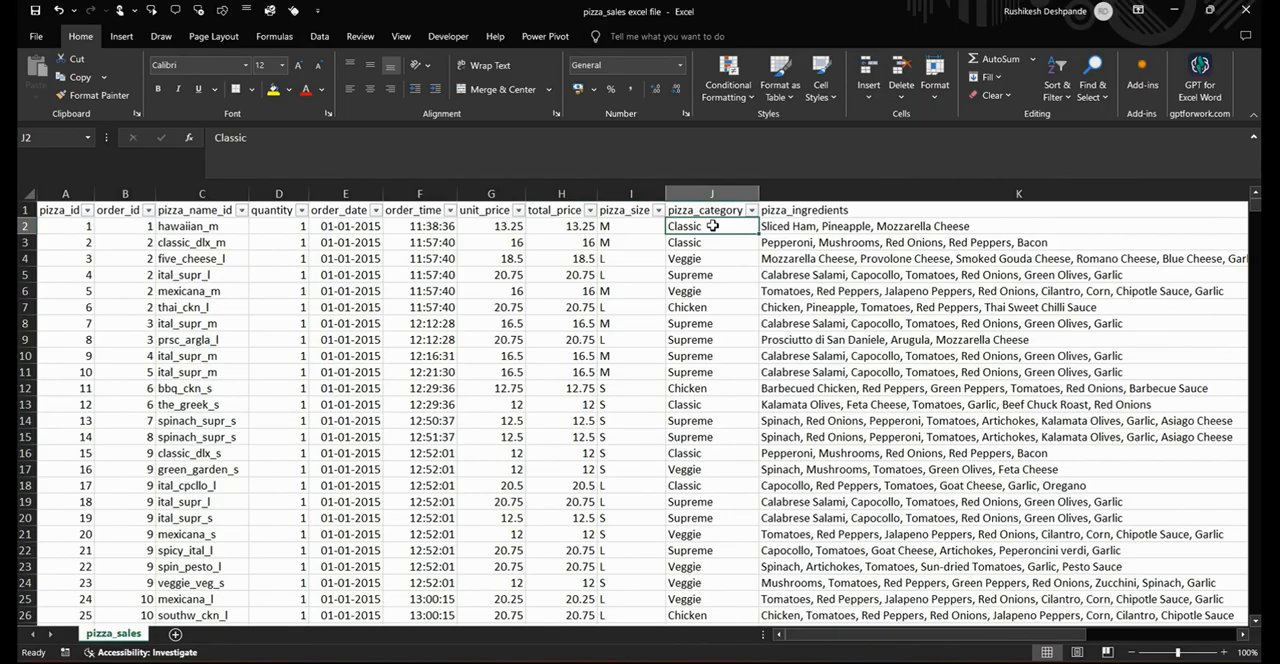
click(724, 260)
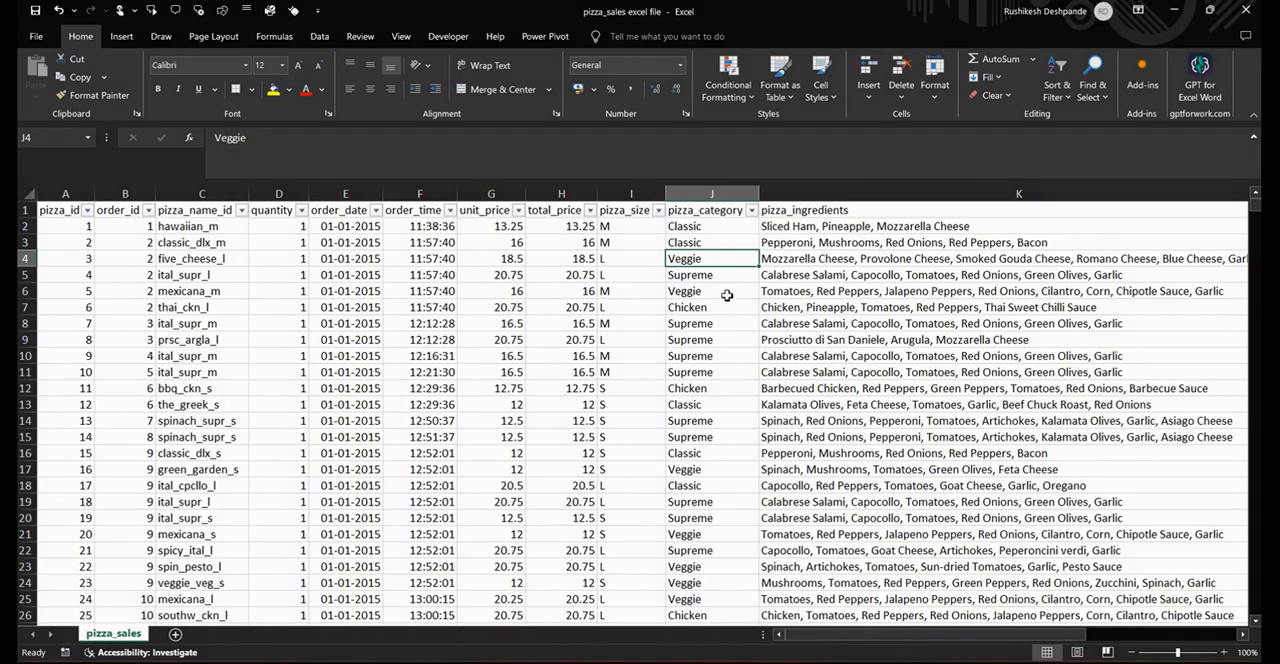
click(728, 278)
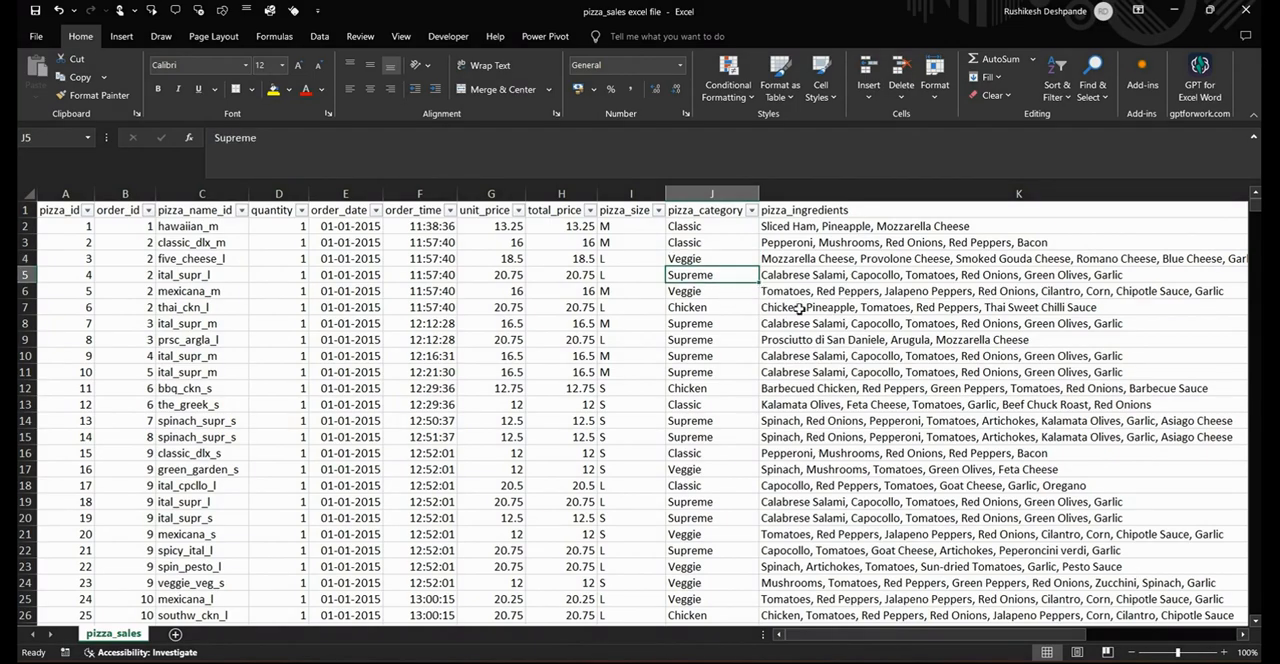
drag(822, 637, 975, 638)
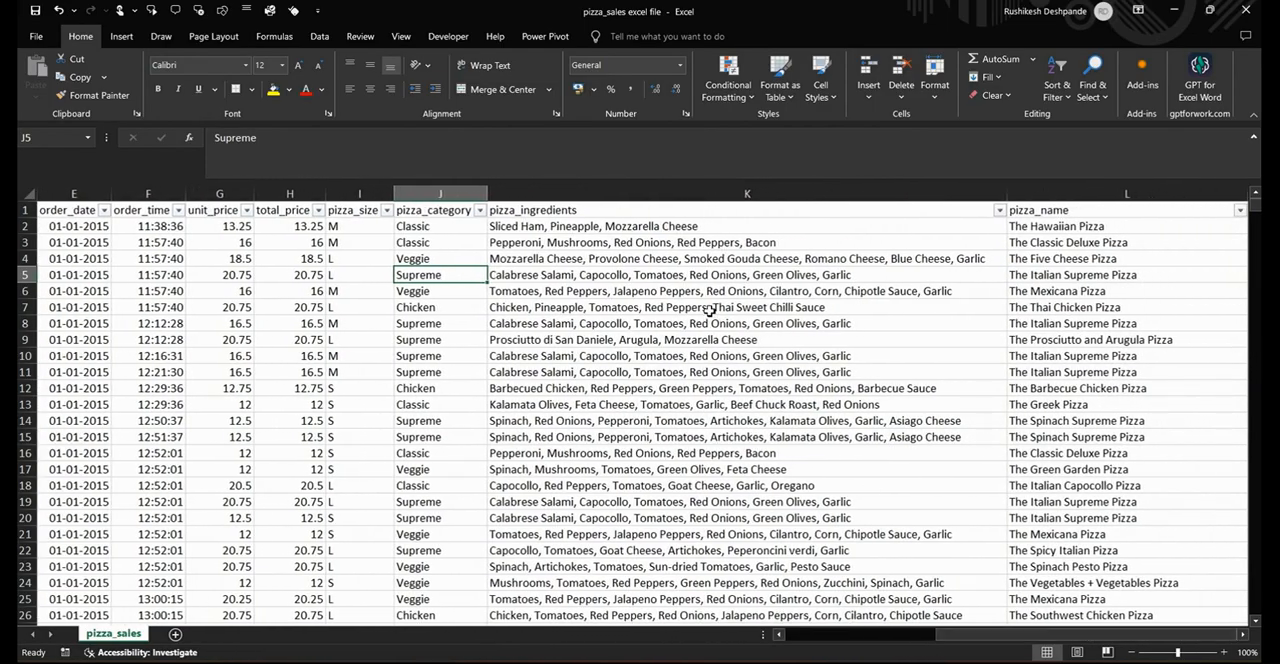
click(616, 210)
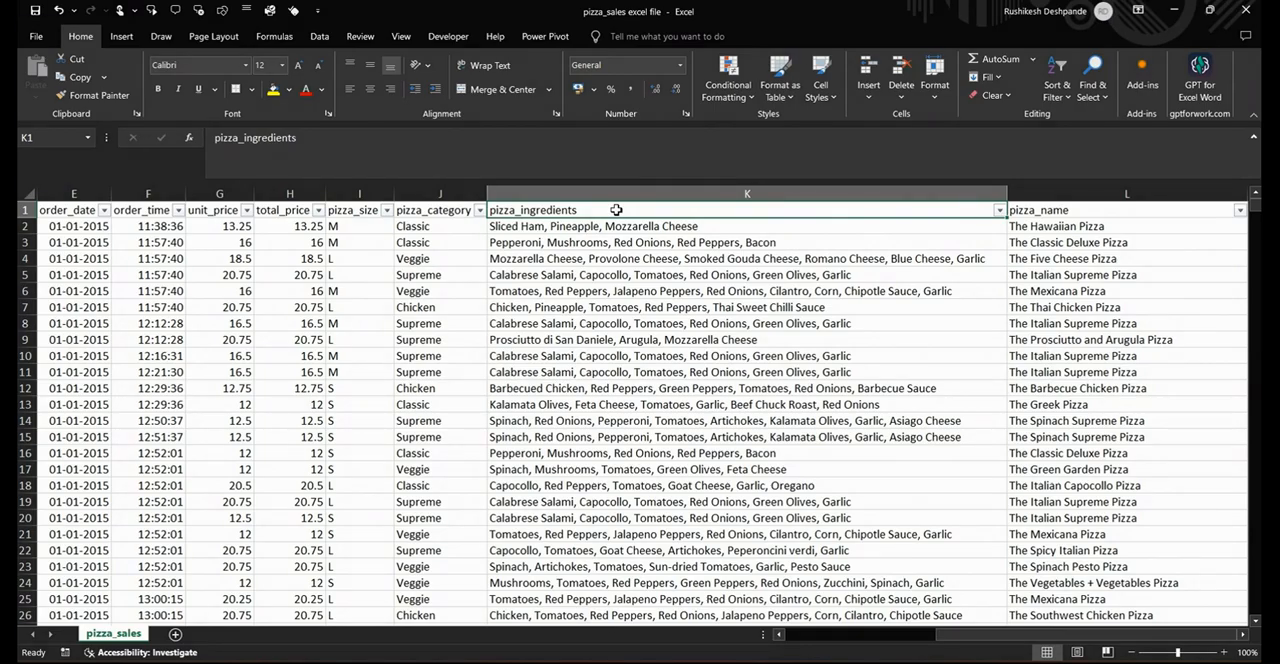
click(620, 296)
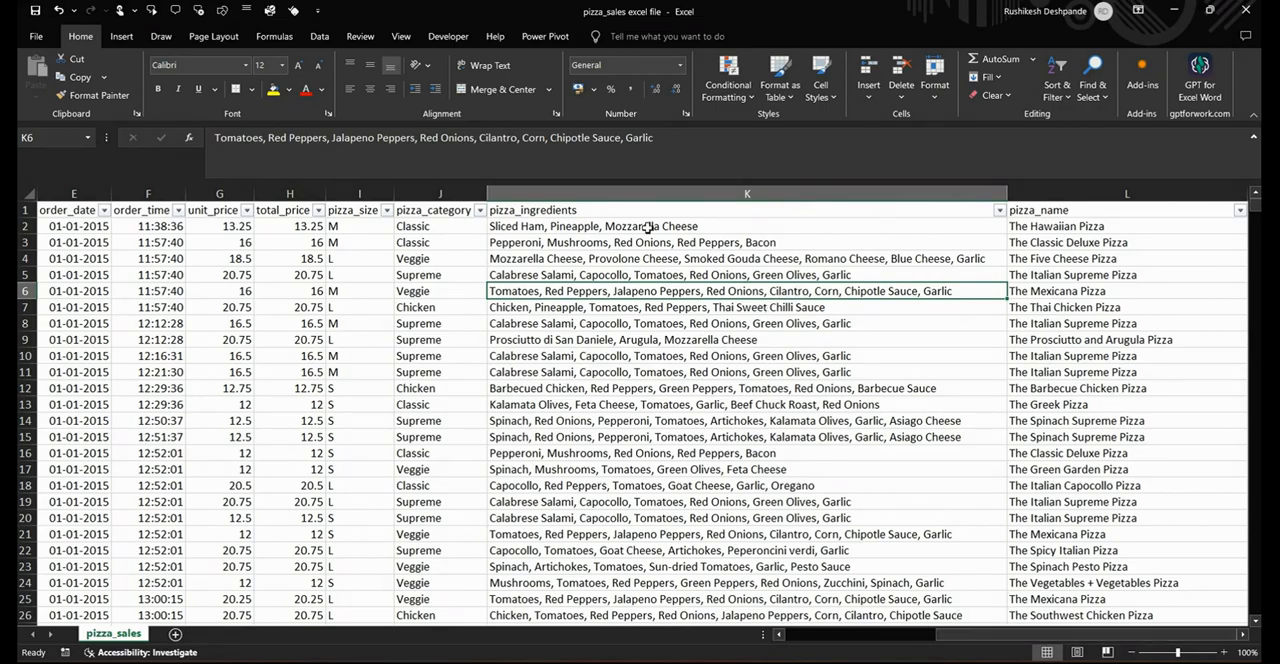
click(1051, 231)
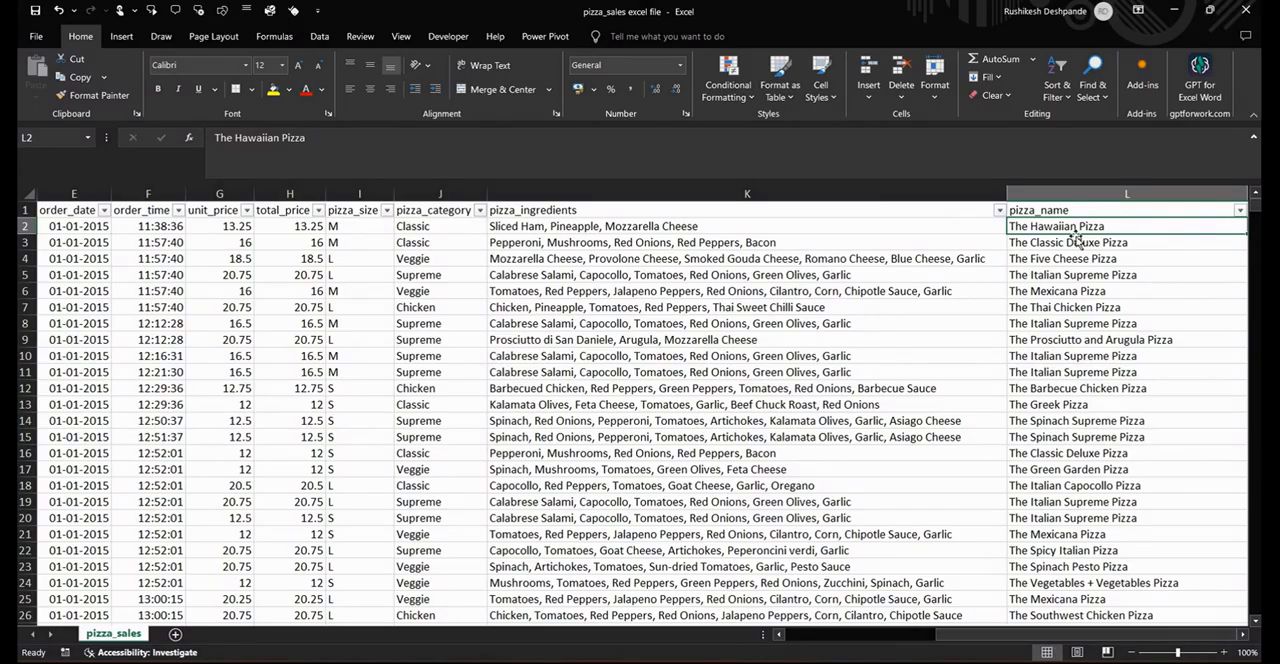
drag(1006, 641, 843, 646)
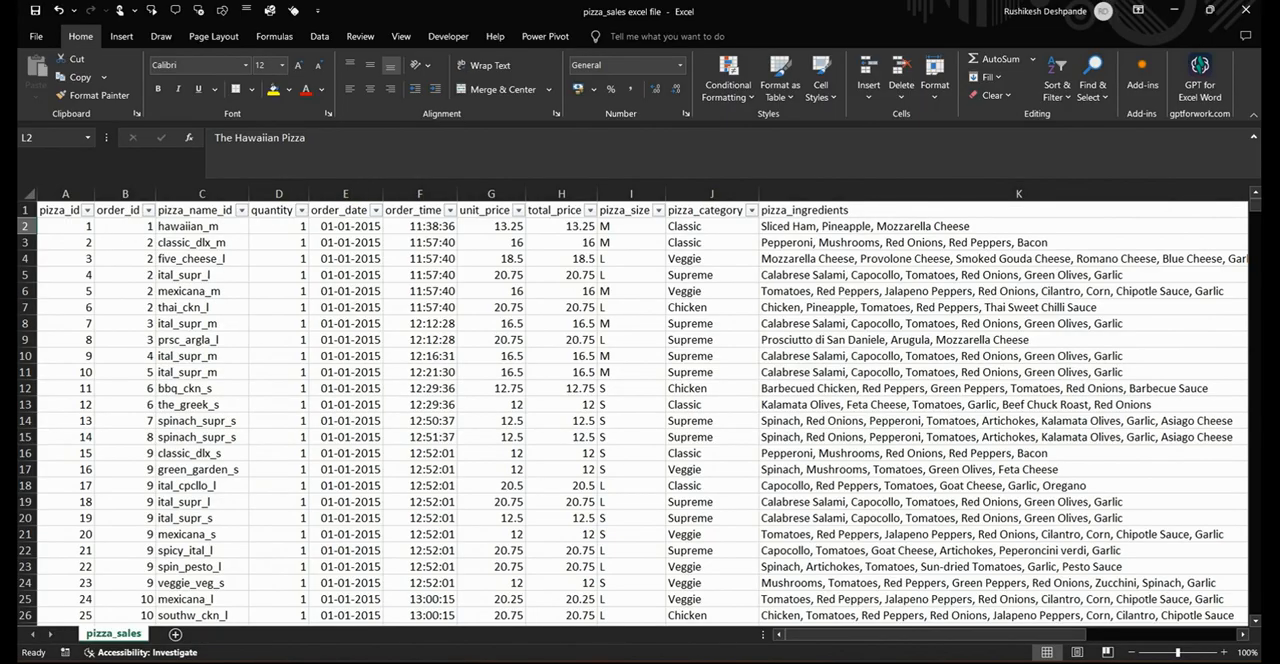
Find and launch Tableau Public 2022.3
key(super)
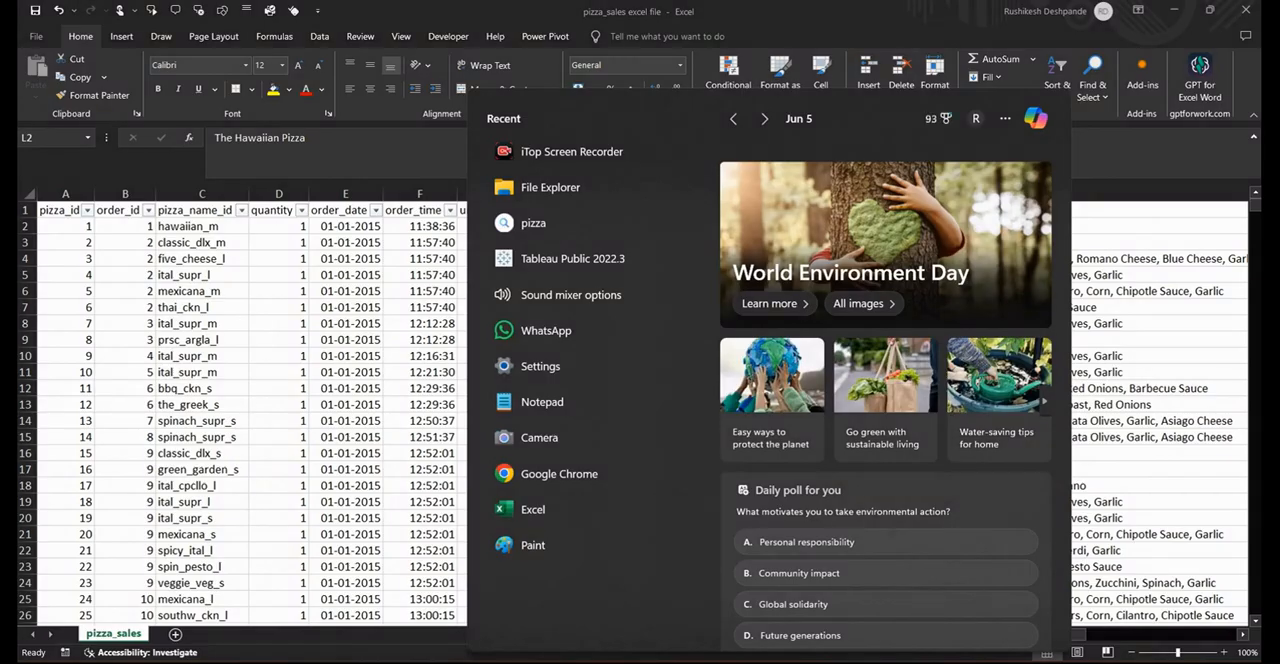
text(tab)
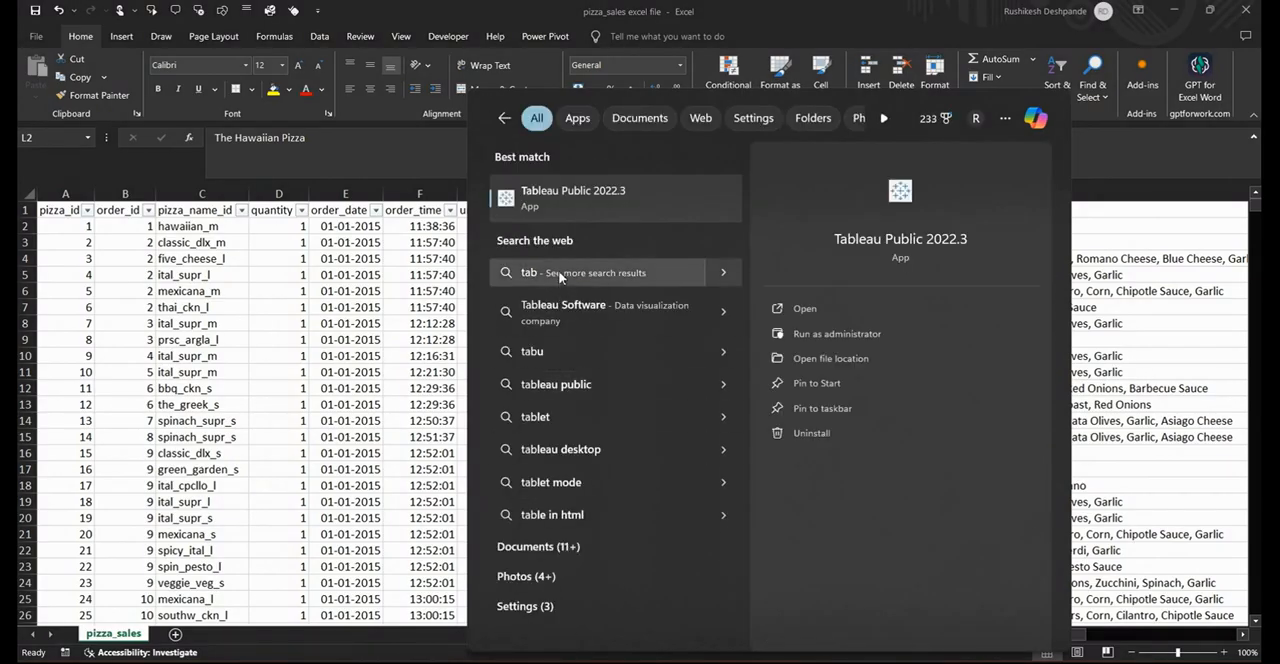
click(558, 205)
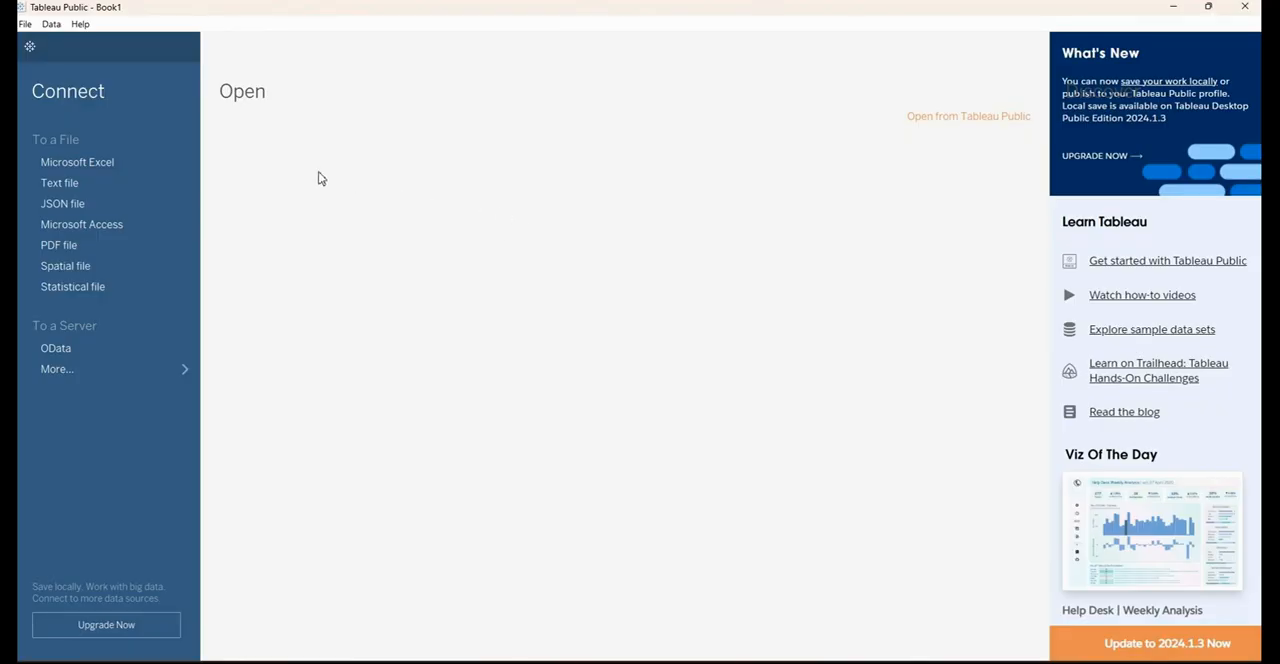
Connect to the Microsoft Excel workbook "pizza_sales excel file" as the data source
click(91, 170)
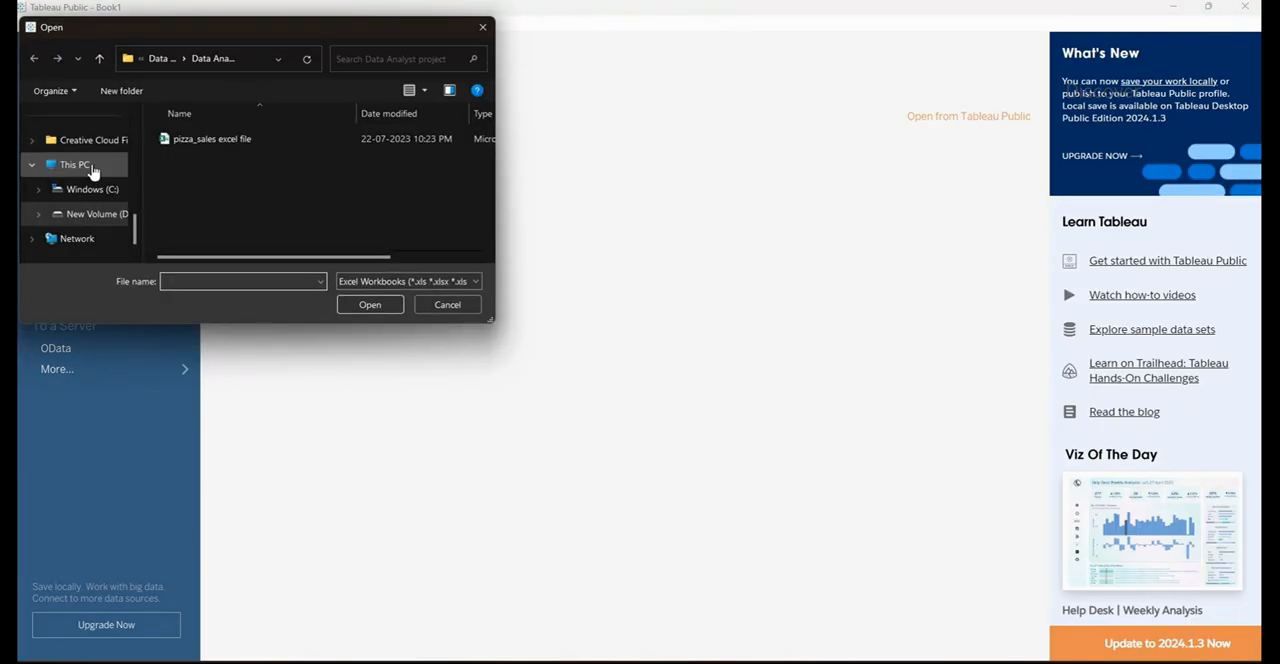
click(228, 148)
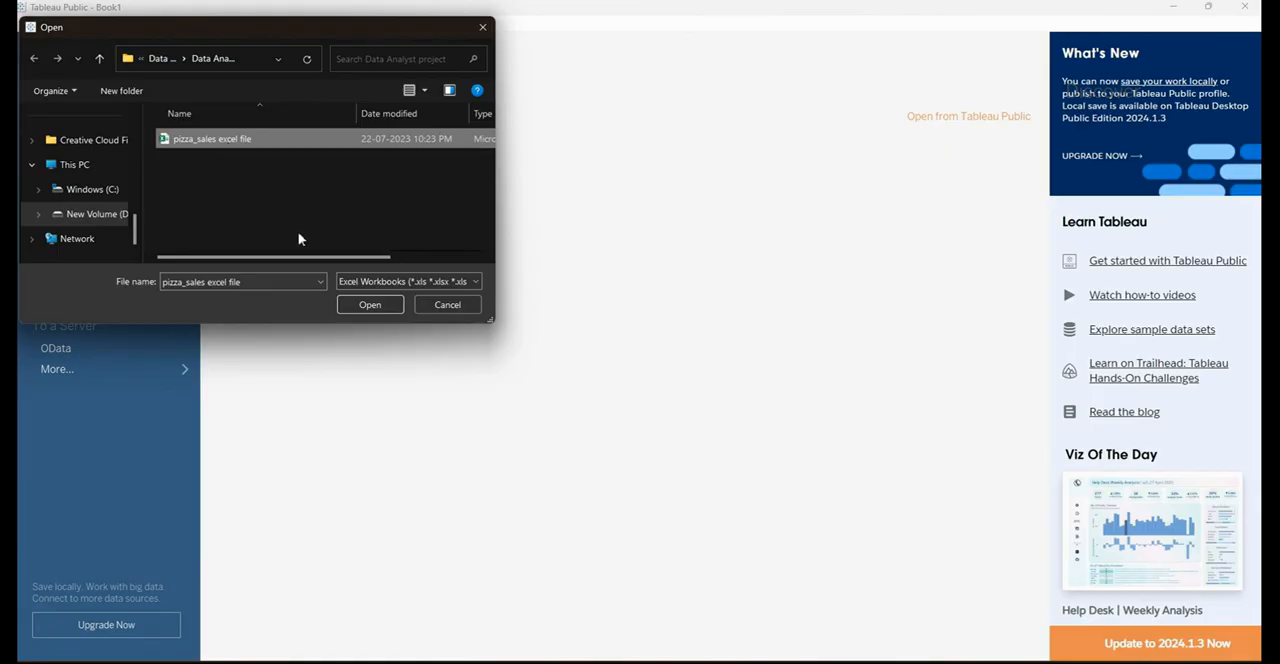
click(369, 305)
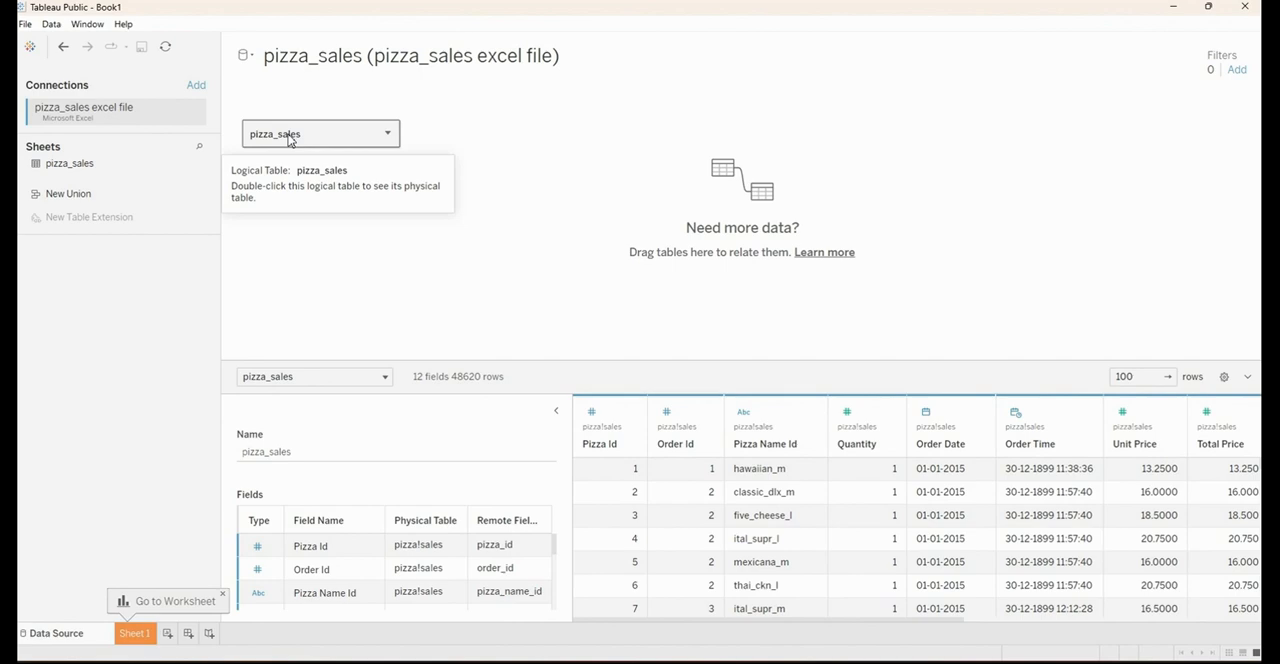
Remove the pizza_sales table from the data source canvas and add the same sheet back
right_click(323, 134)
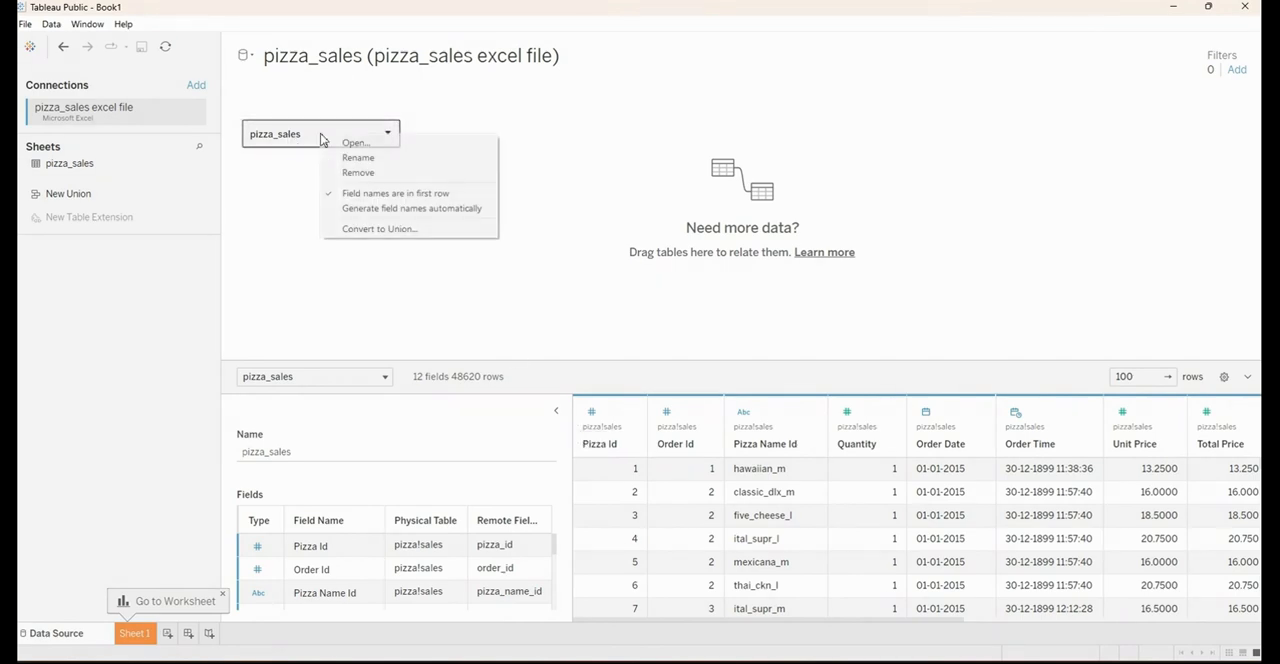
click(352, 174)
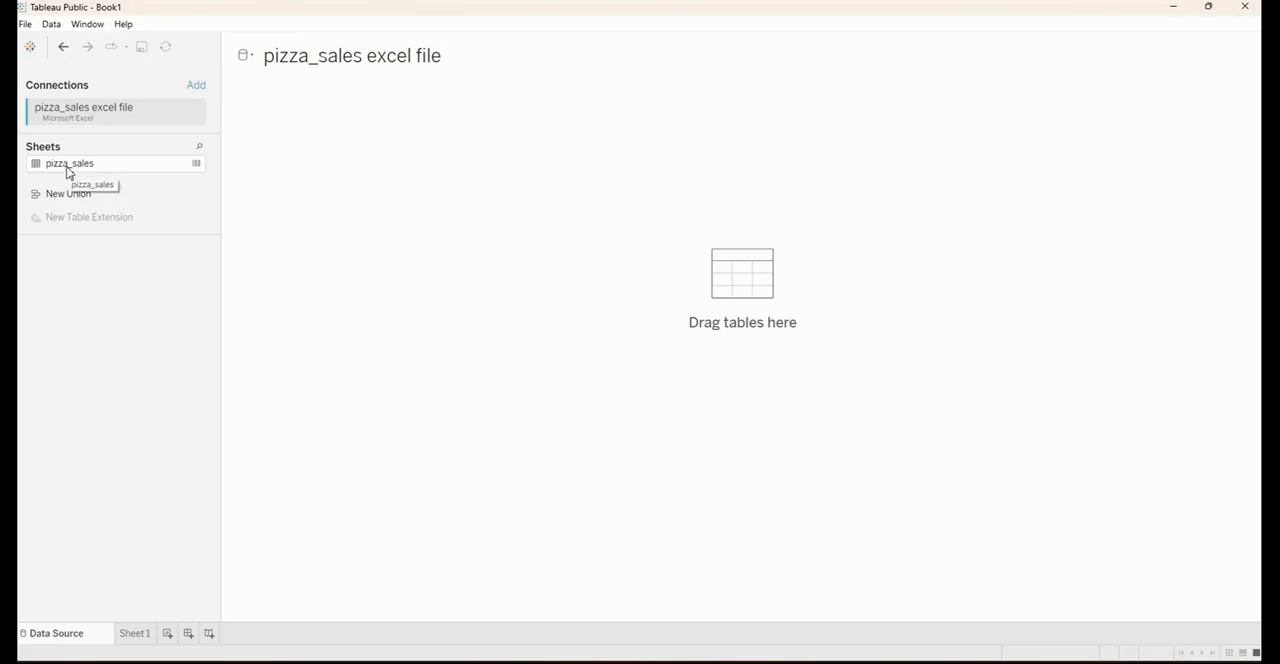
drag(71, 174, 366, 151)
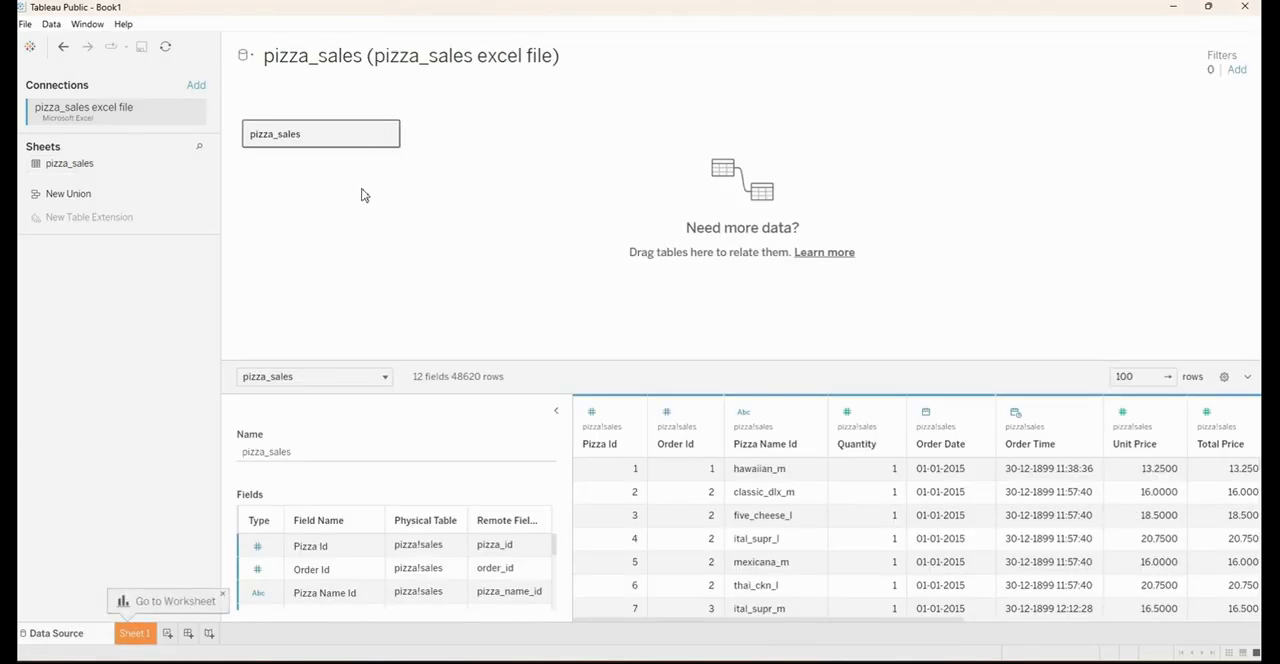
Enlarge the data preview area and review the names, data types and source tables of the pizza_sales fields
drag(494, 363, 505, 208)
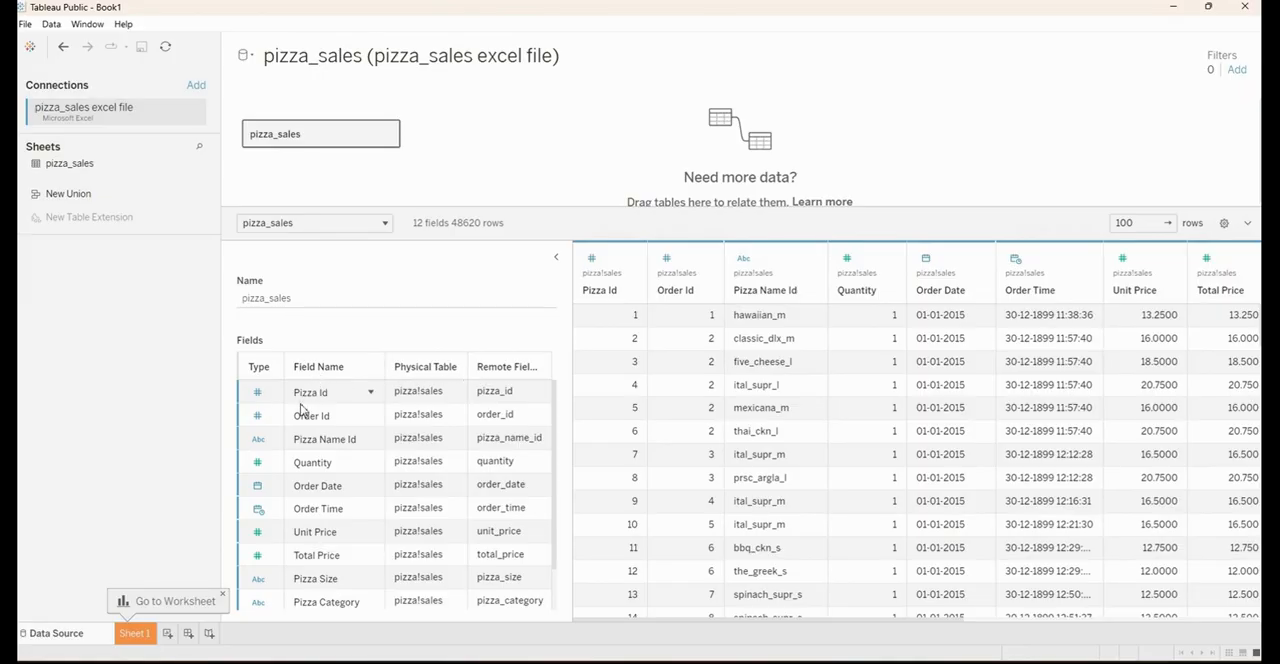
scroll(298, 556, down, 1)
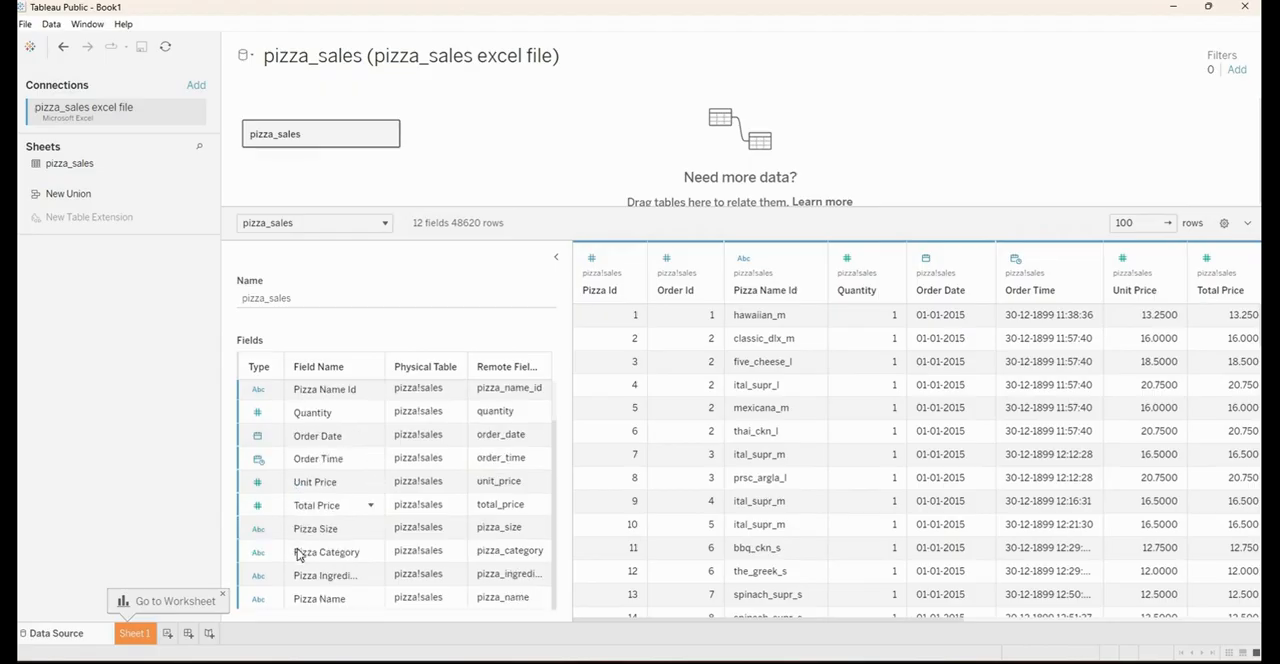
scroll(304, 500, up, 1)
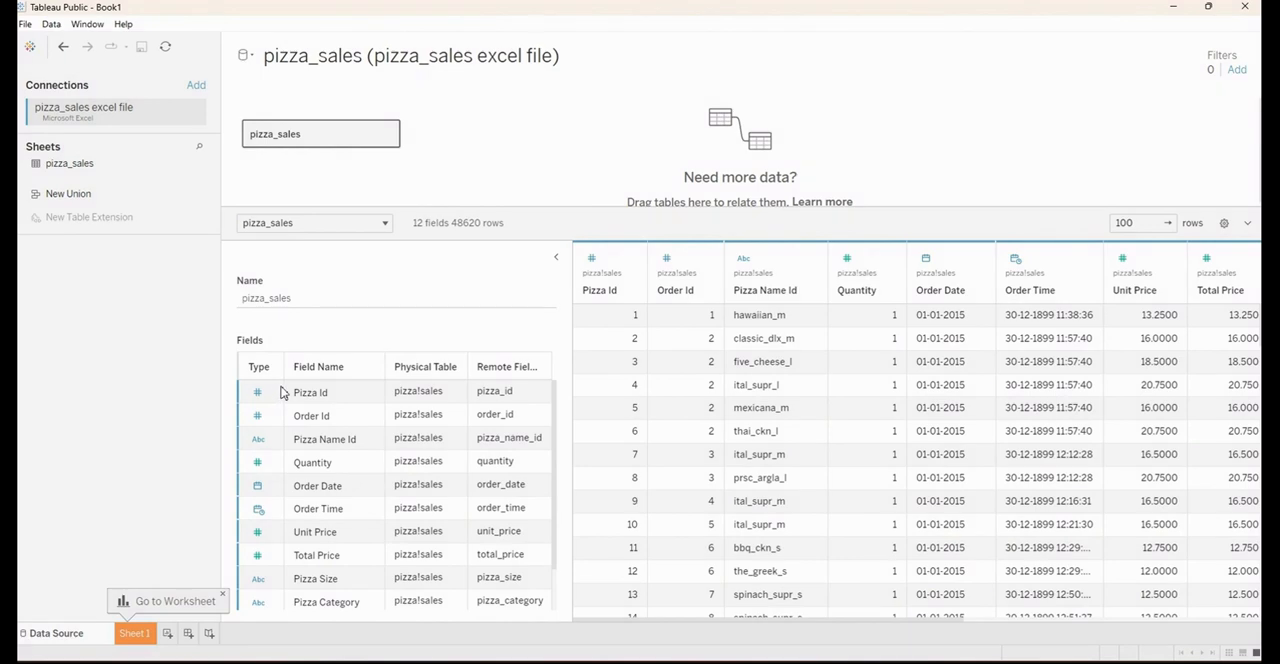
scroll(354, 520, down, 1)
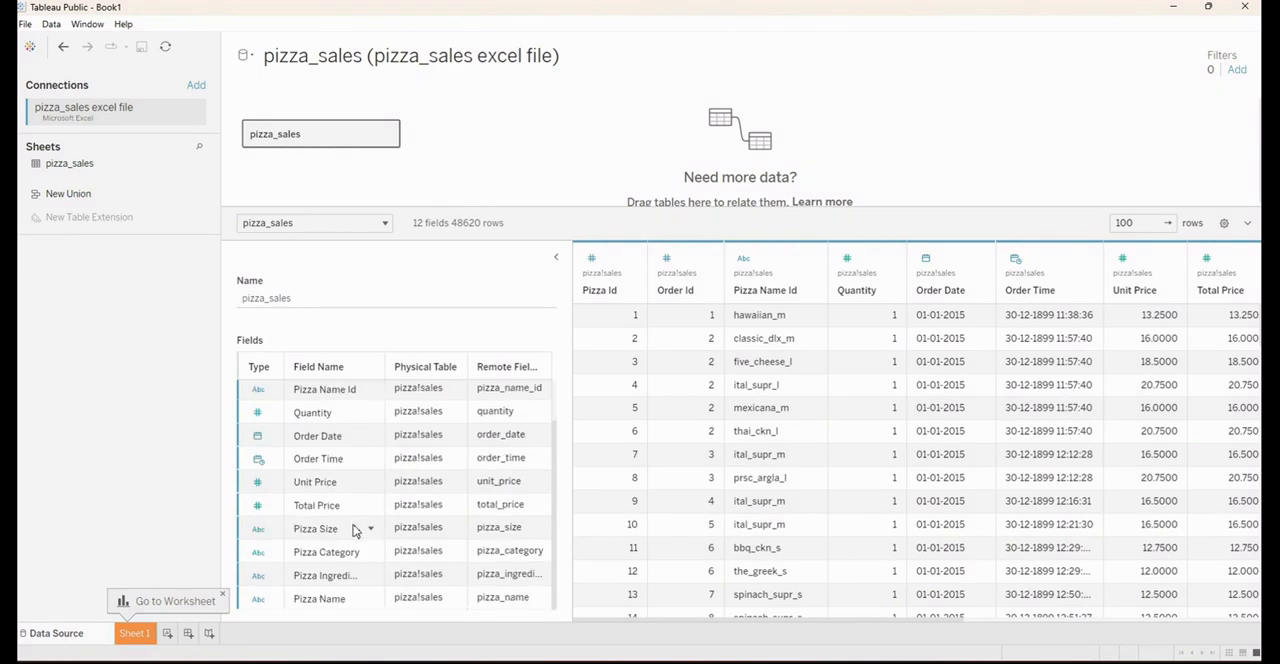
scroll(350, 510, up, 1)
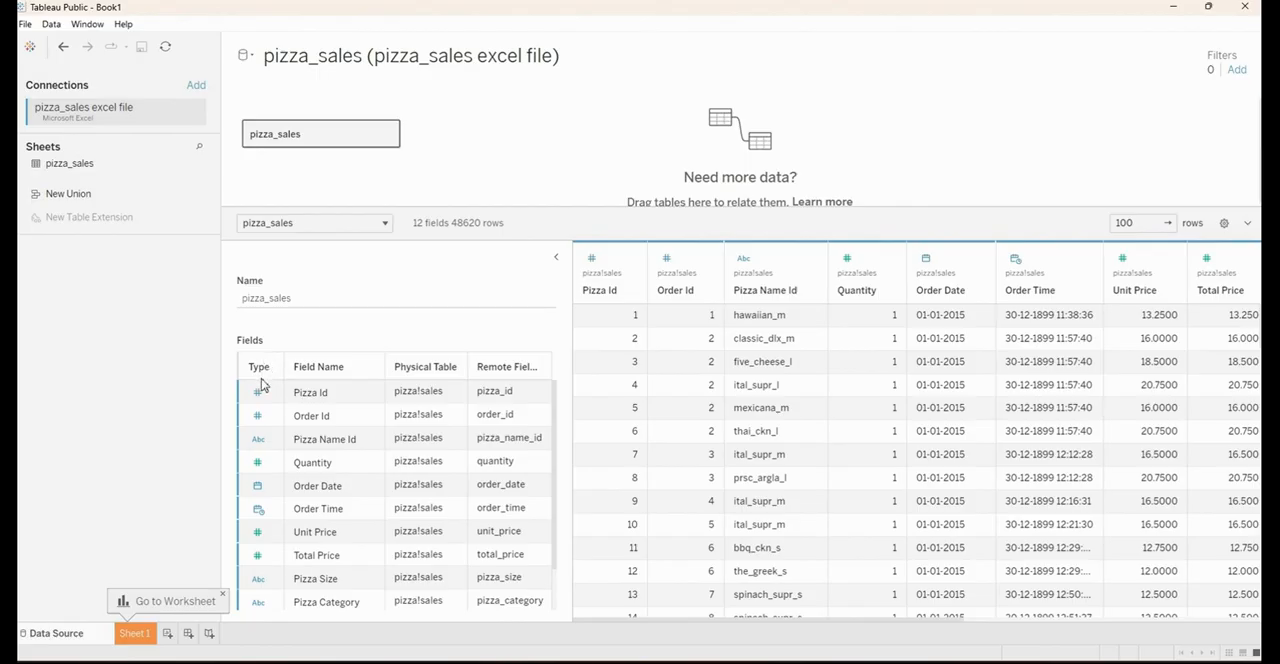
scroll(261, 561, down, 1)
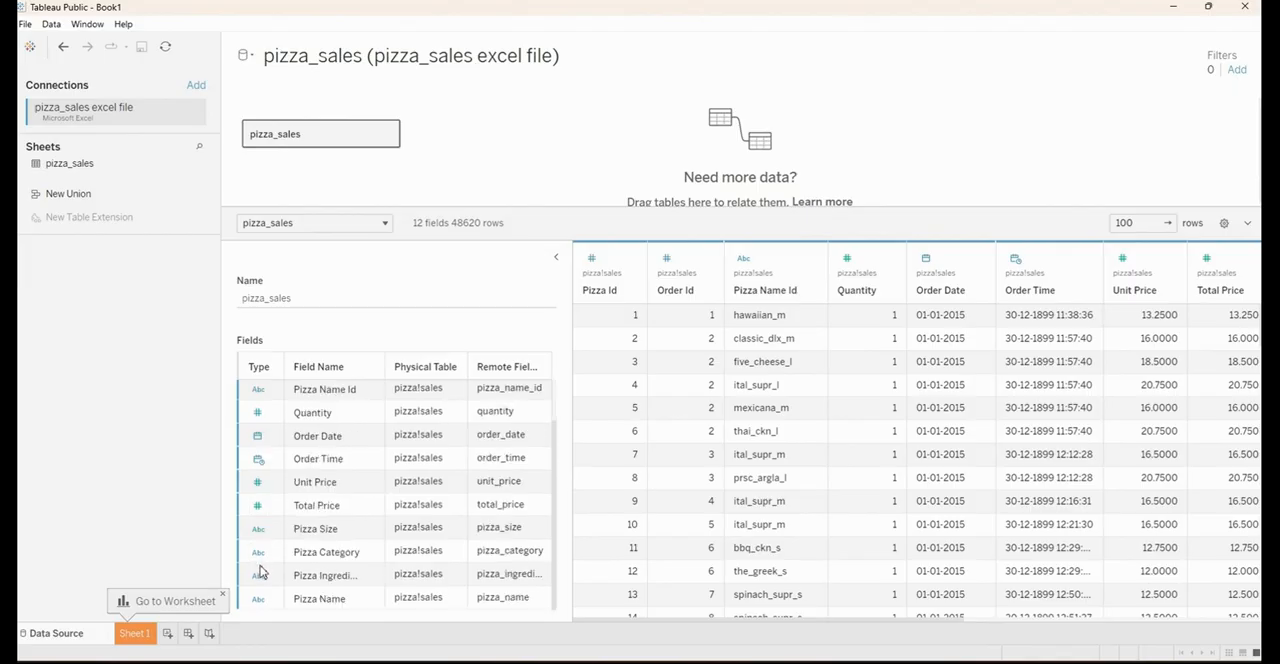
scroll(261, 565, up, 1)
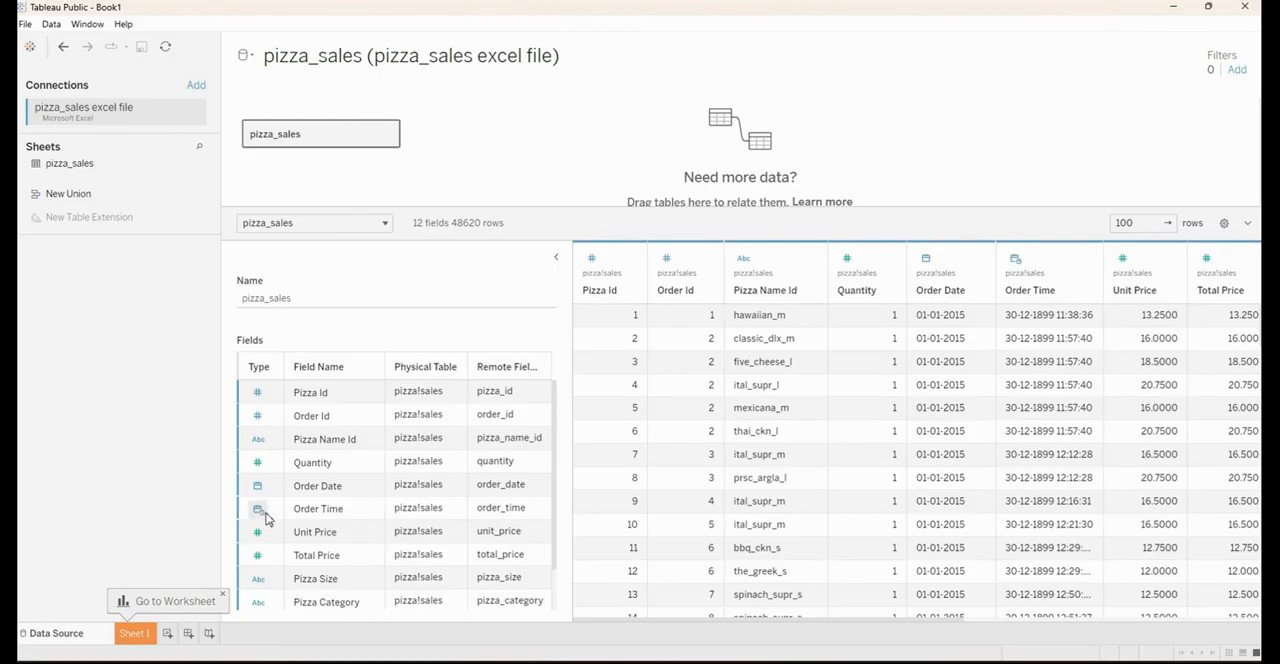
scroll(266, 520, down, 1)
scroll(266, 555, up, 1)
click(424, 395)
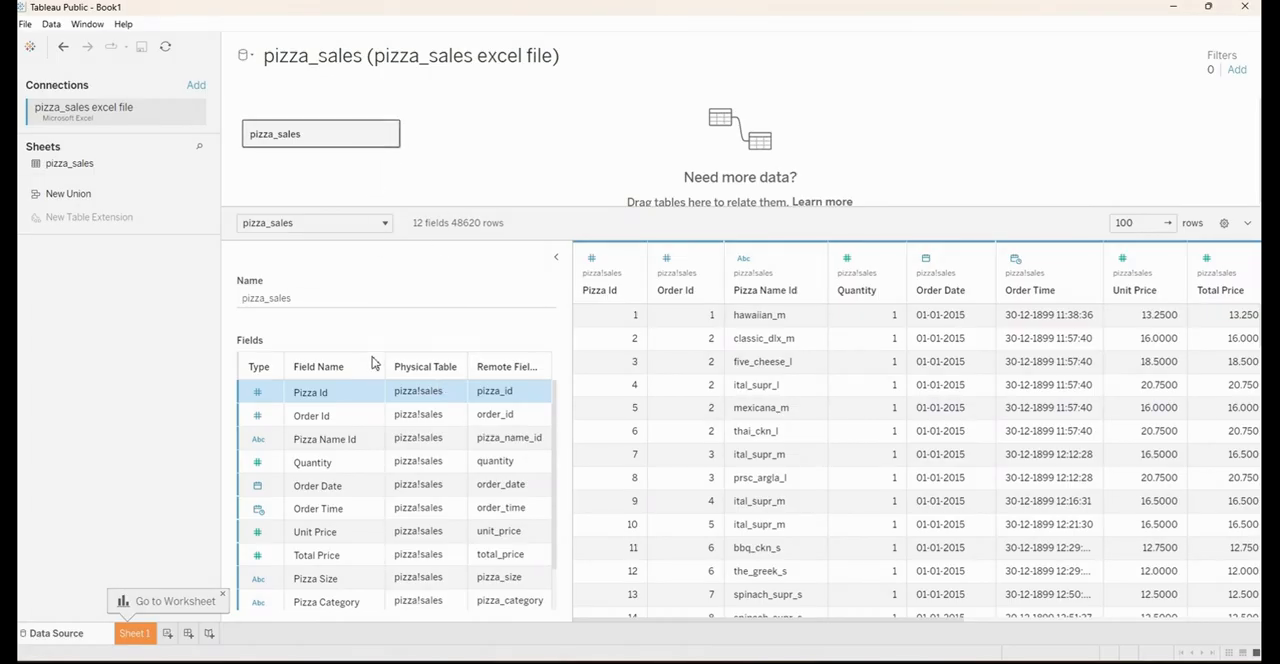
click(434, 414)
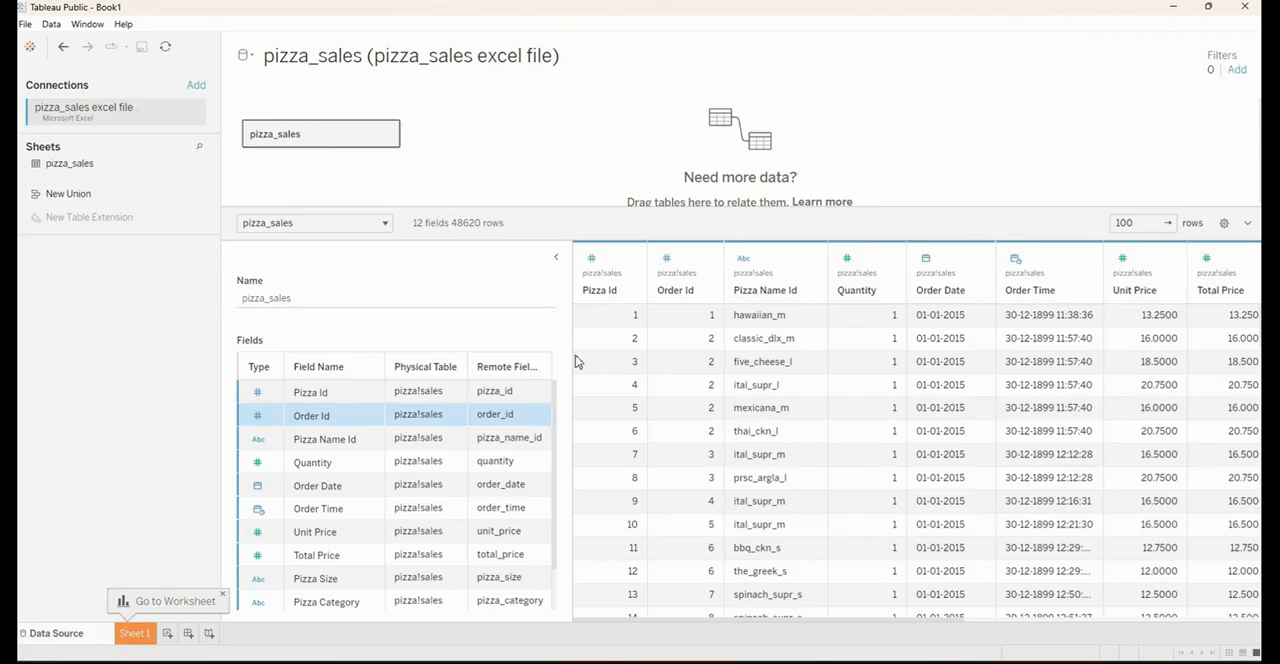
Check the data type options of the Pizza Id field and look through the 100 previewed rows of the pizza_sales table
click(593, 260)
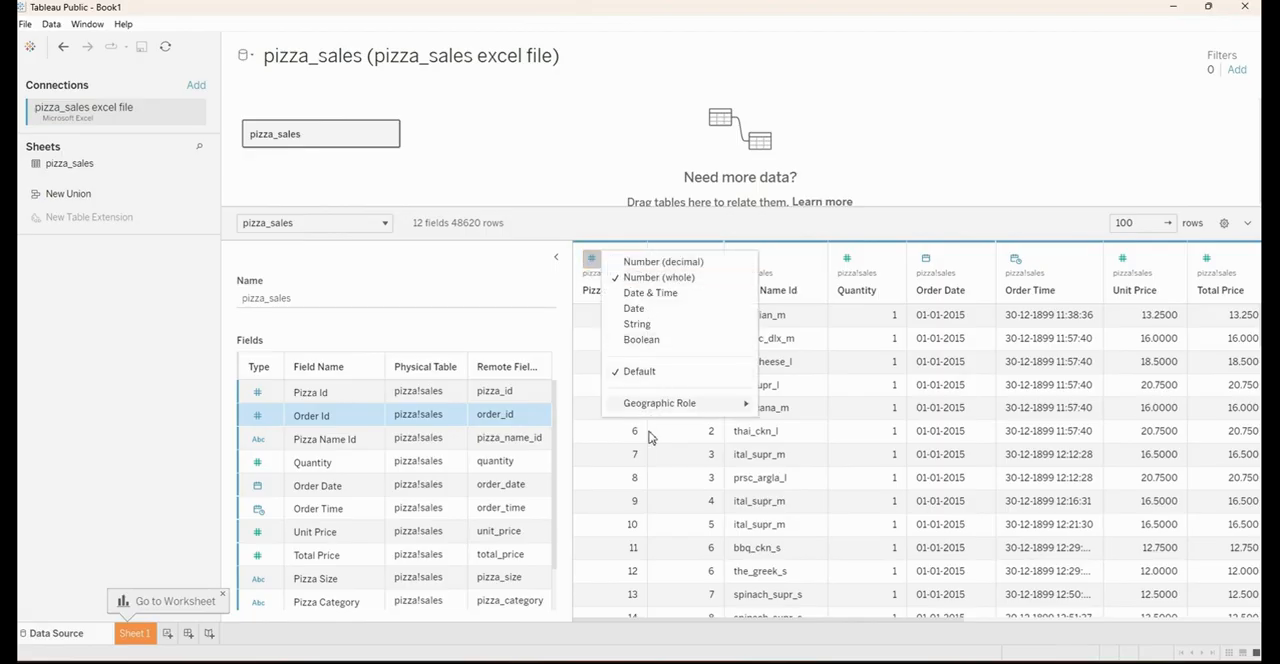
click(629, 478)
scroll(737, 553, down, 3)
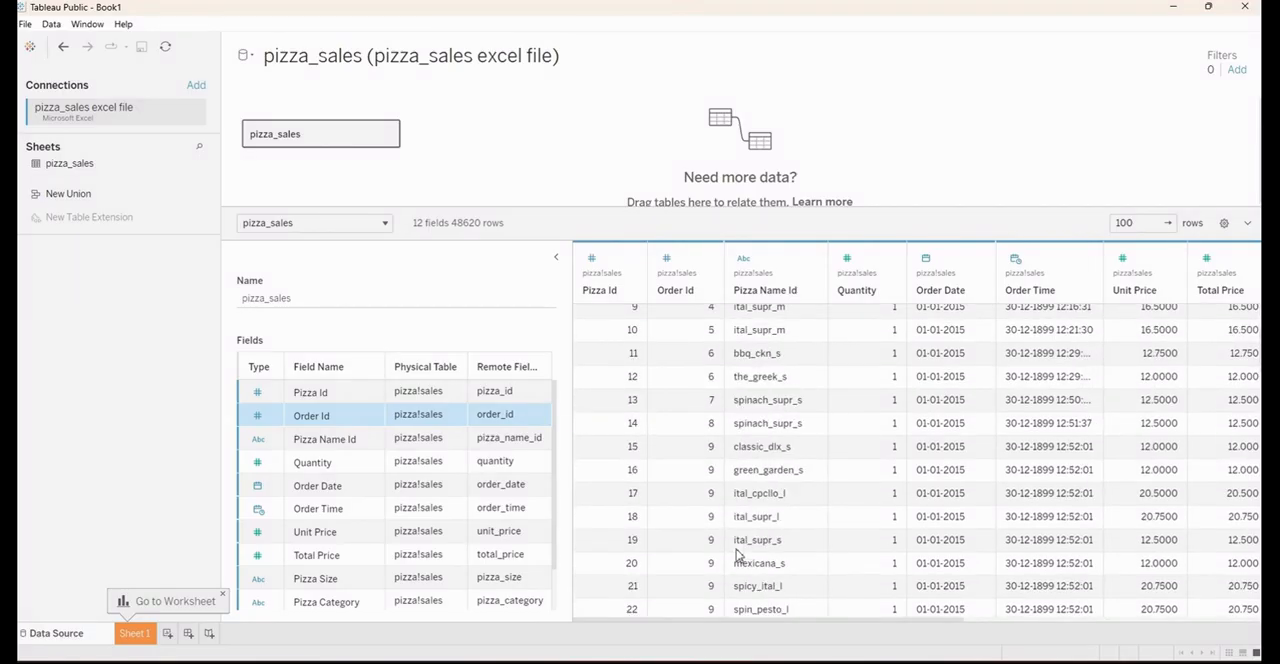
scroll(740, 545, up, 3)
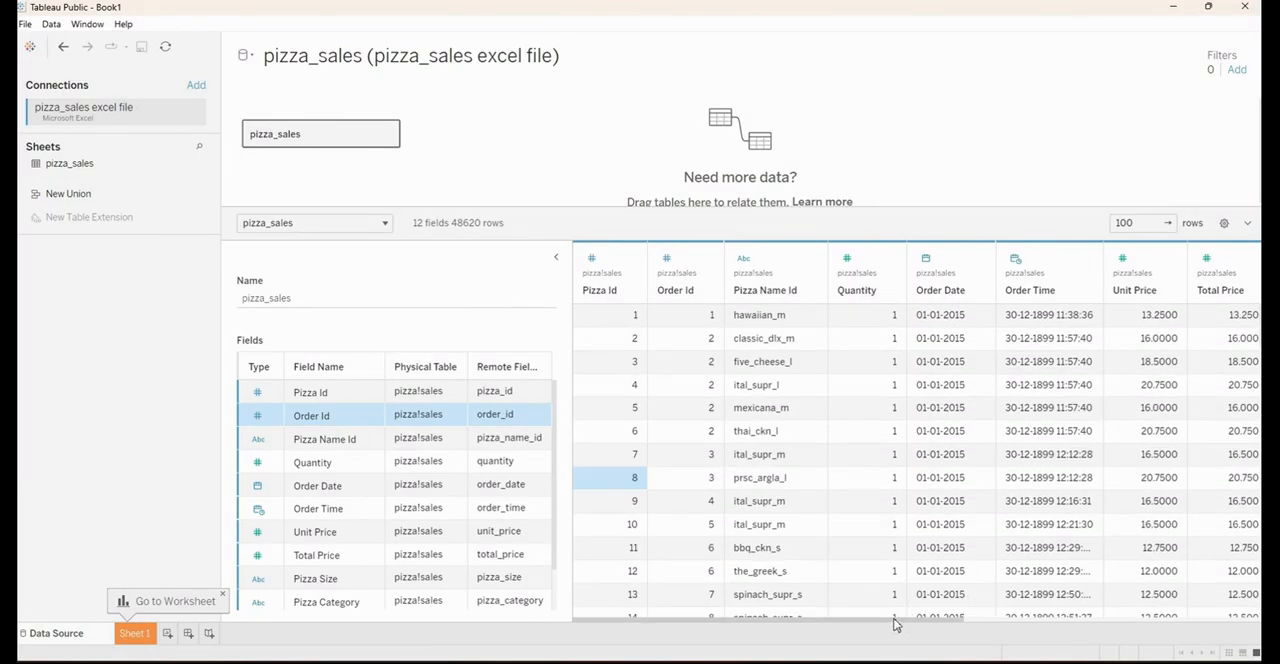
drag(896, 624, 934, 610)
scroll(949, 467, down, 15)
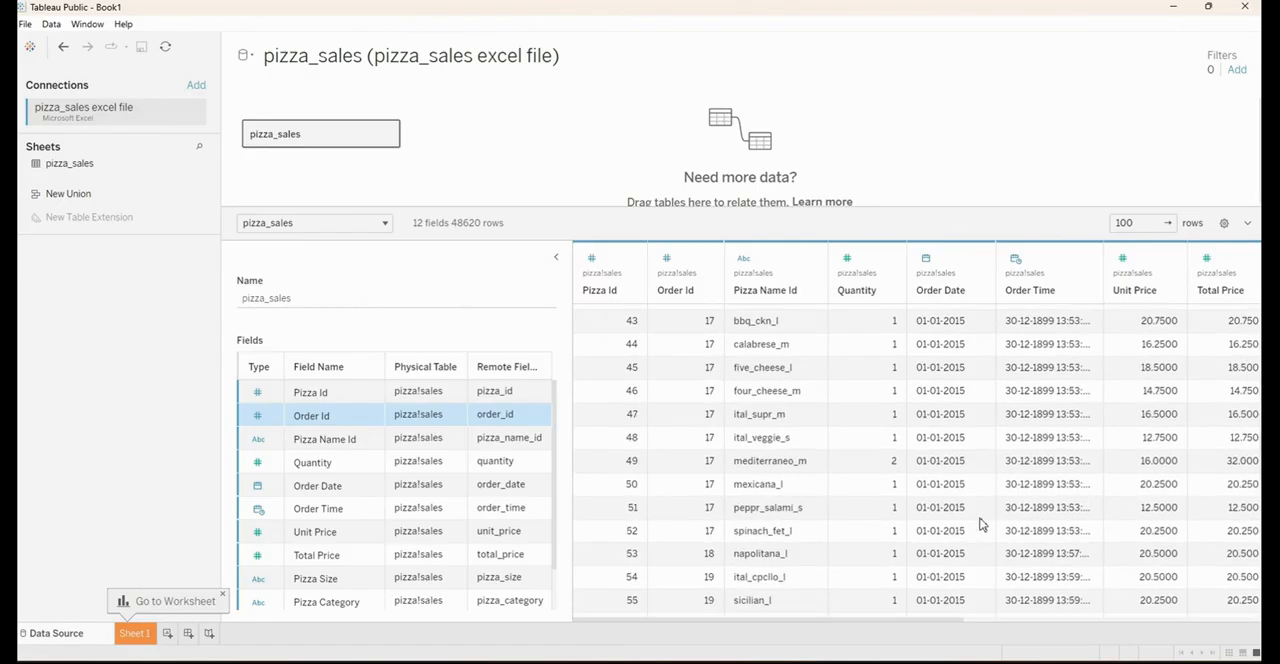
scroll(980, 525, down, 15)
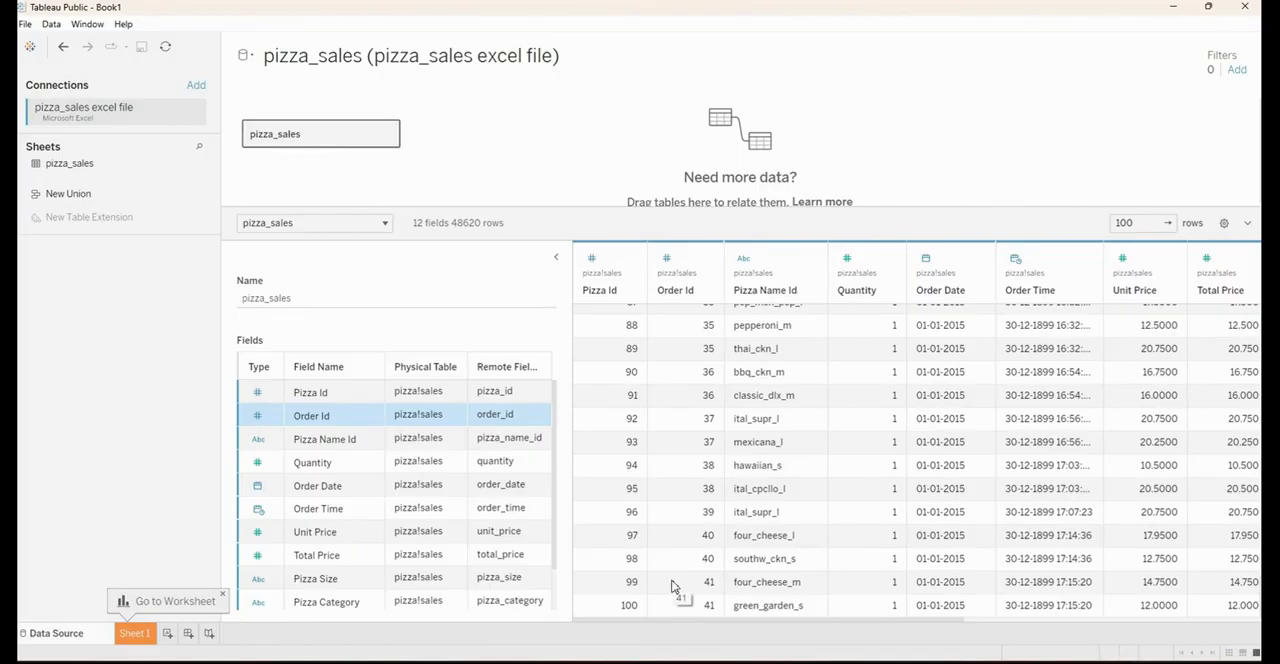
Set the data preview to 10000 rows and examine the loaded records across all columns down to the last row
click(1144, 223)
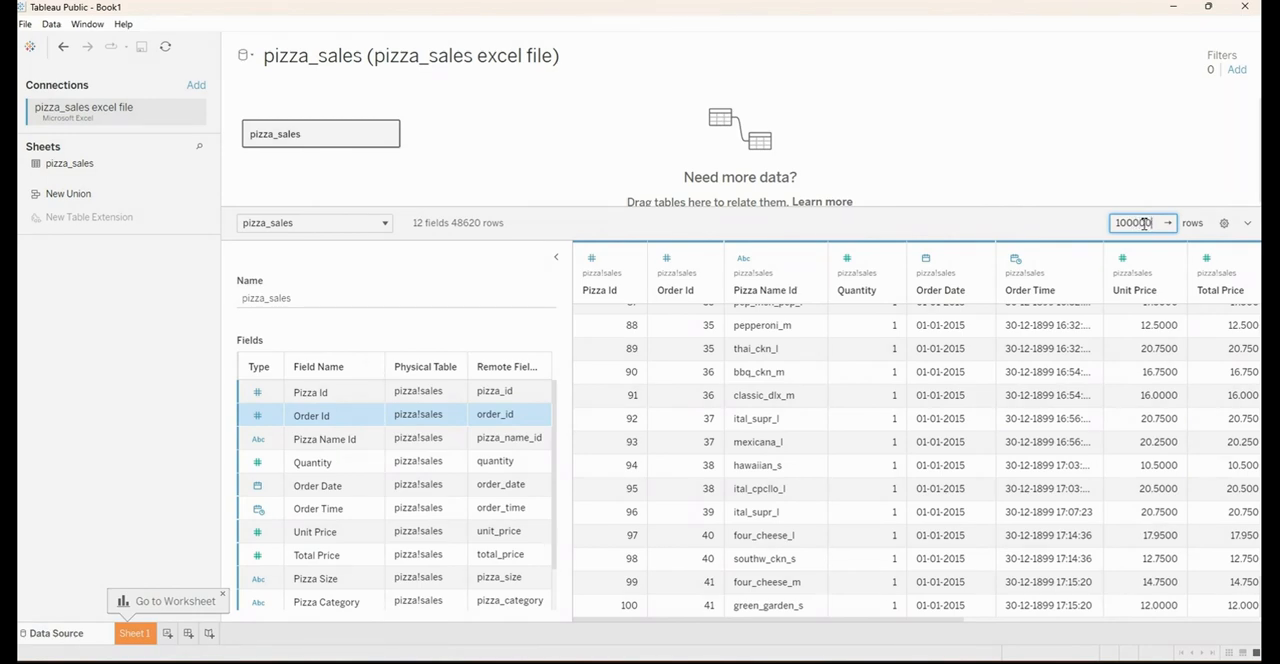
key(Return)
scroll(1100, 460, down, 15)
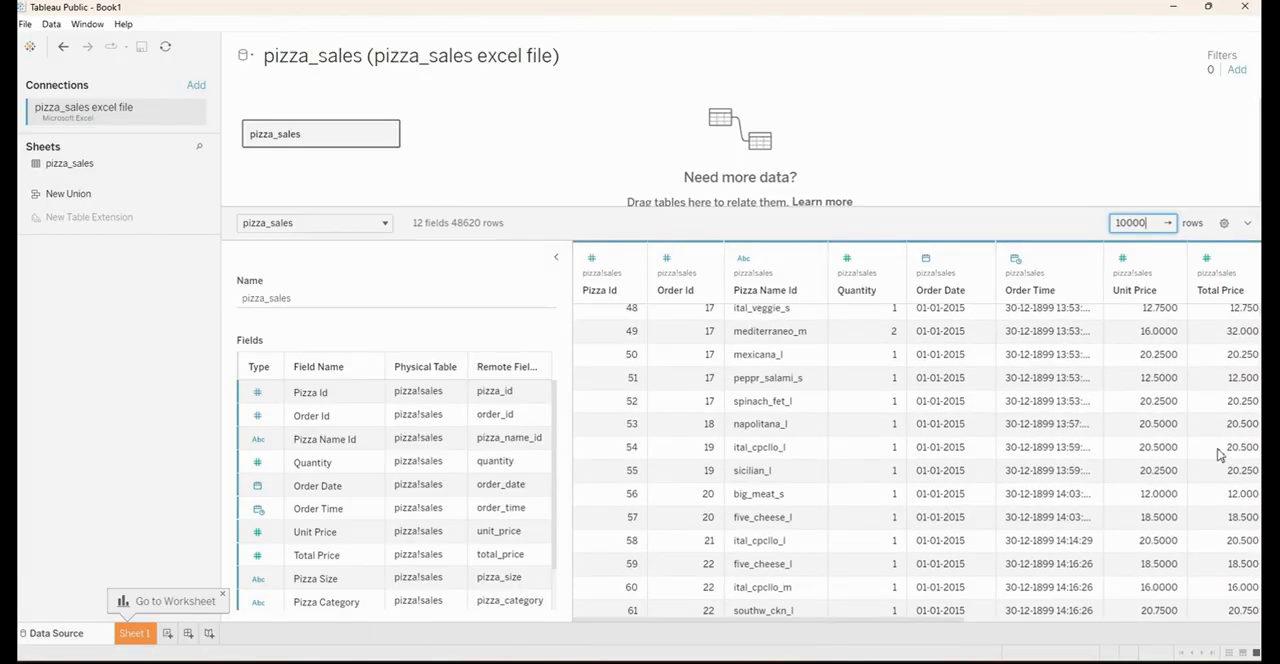
scroll(1108, 457, down, 20)
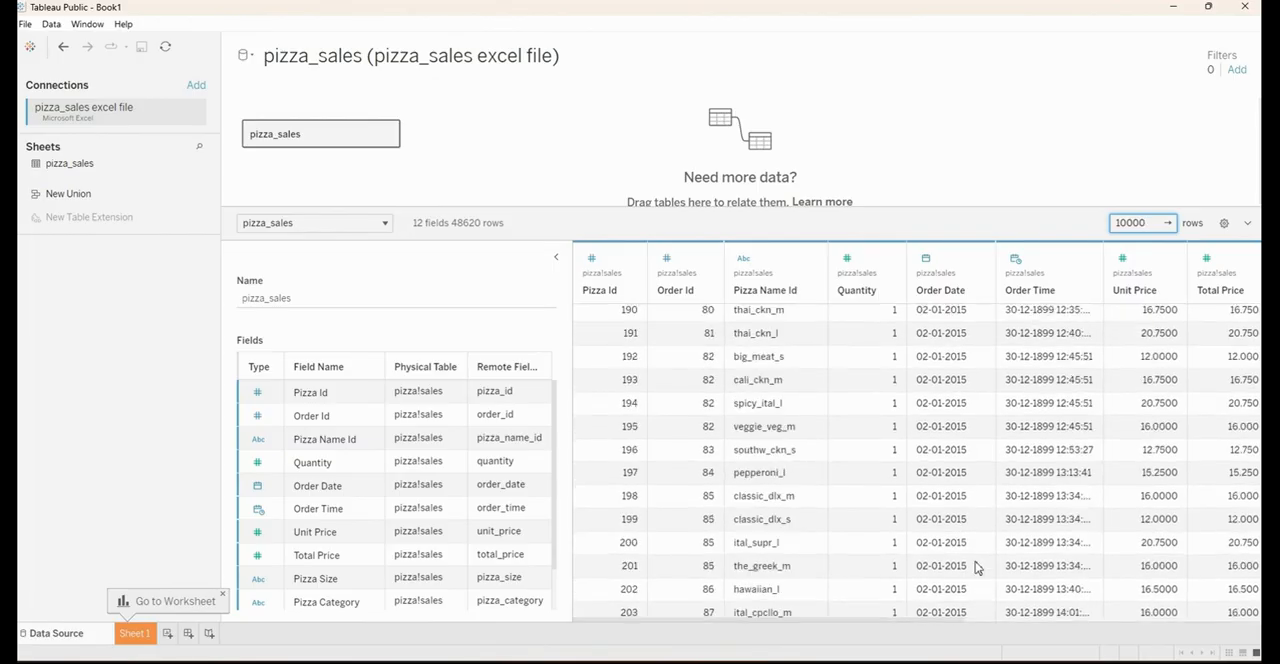
scroll(987, 557, down, 20)
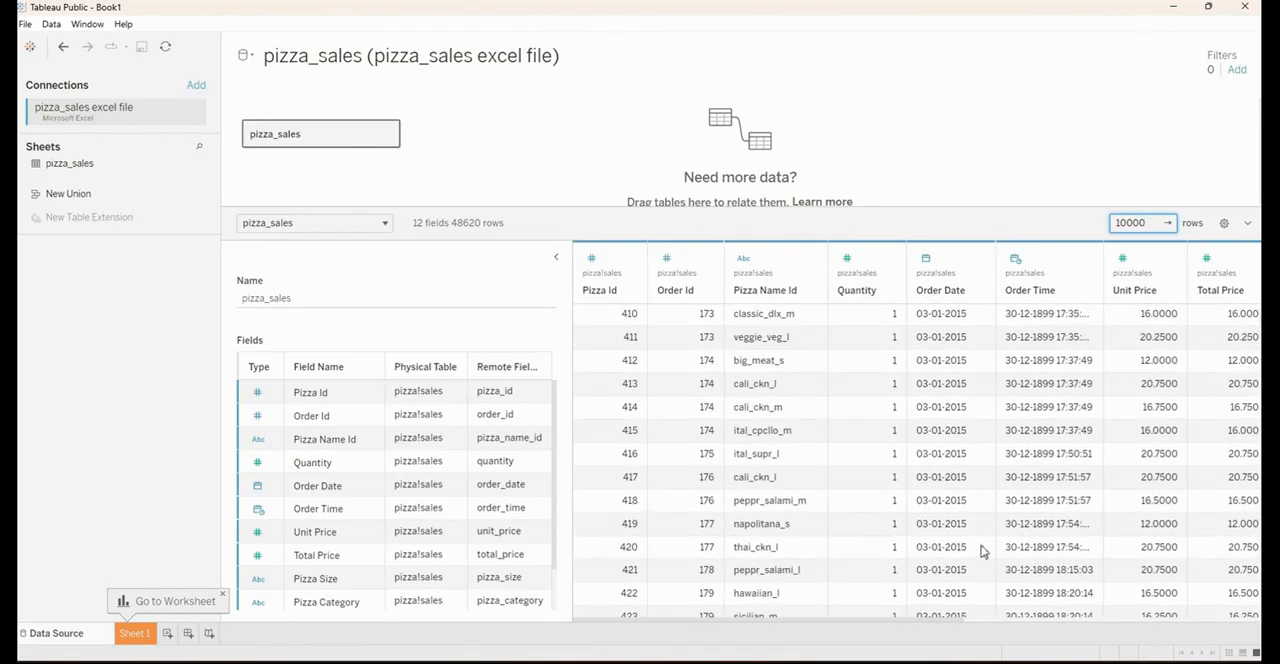
scroll(918, 462, down, 4)
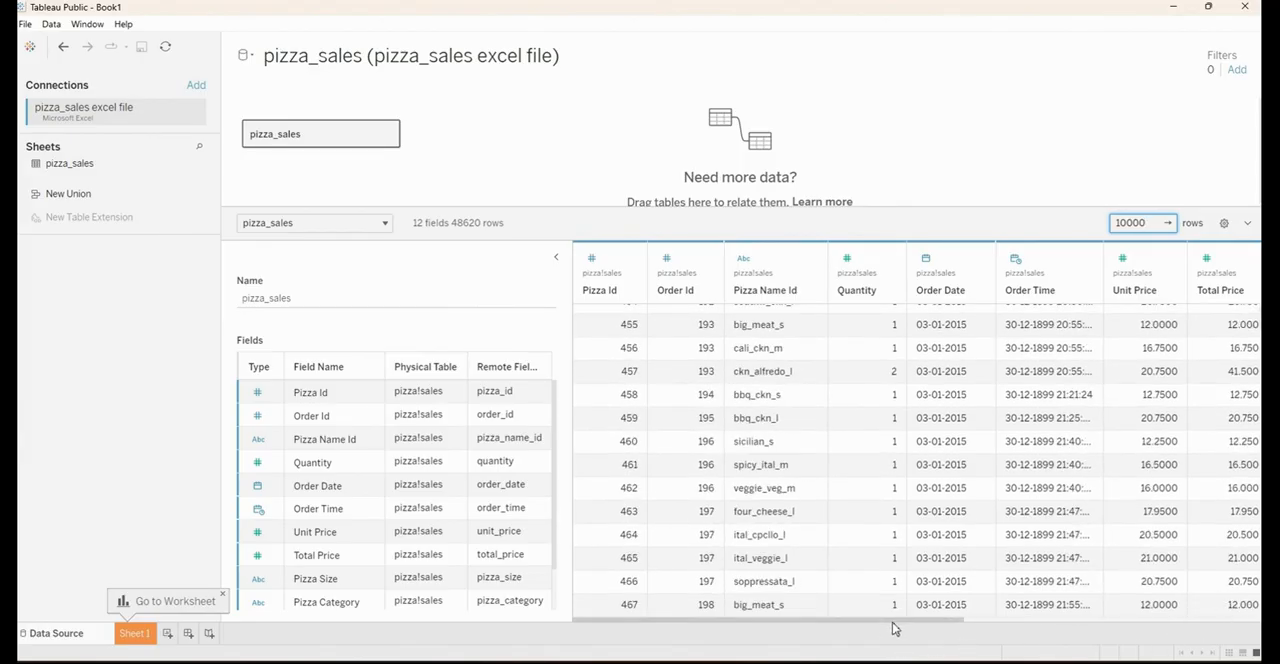
drag(900, 628, 1210, 632)
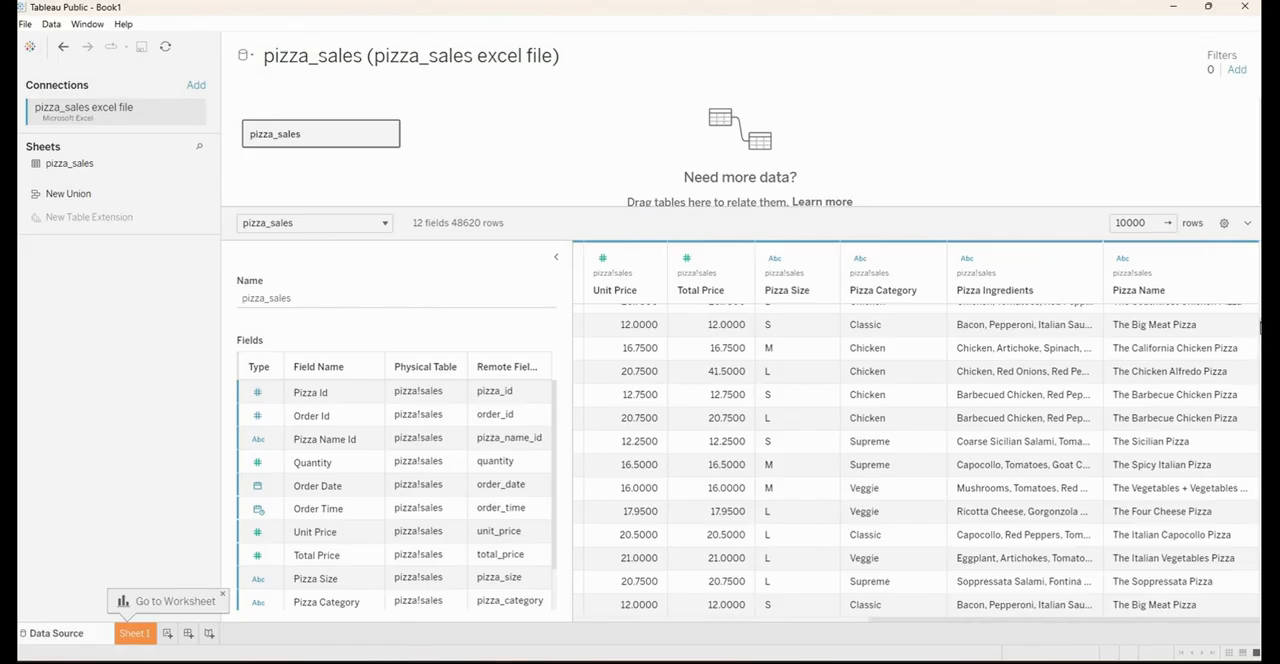
drag(1260, 326, 842, 626)
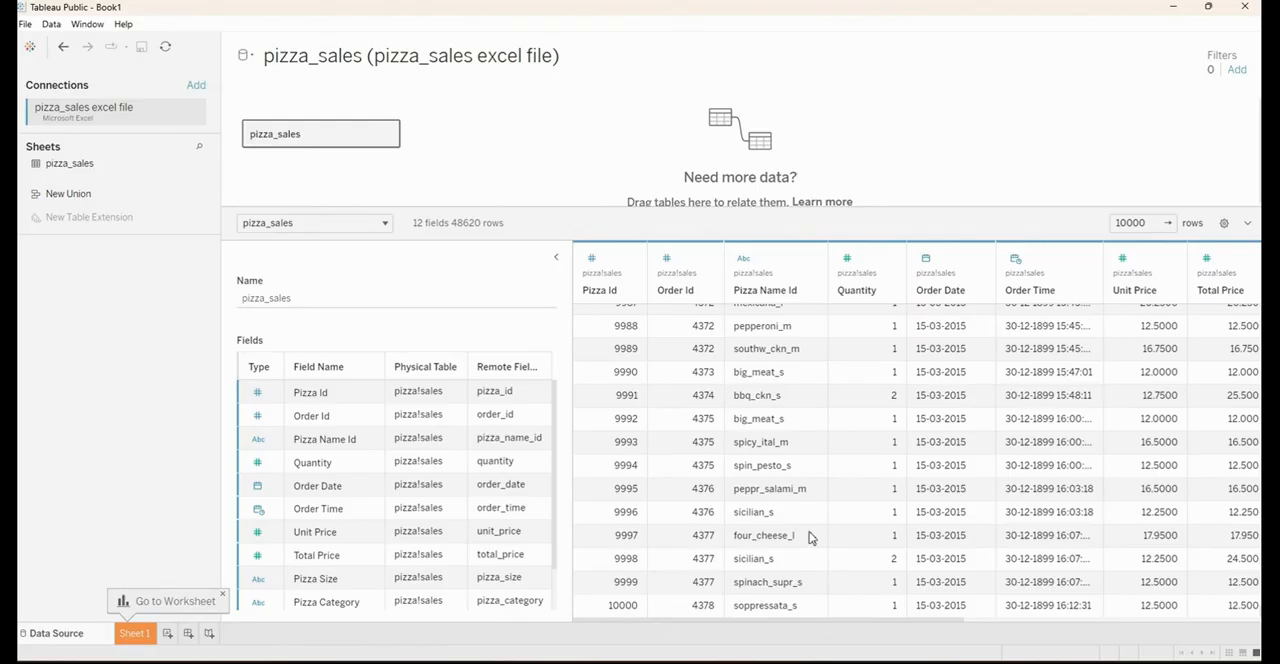
Set the number of data preview rows back to 100
click(1151, 223)
key(BackSpace)
key(BackSpace)
key(Return)
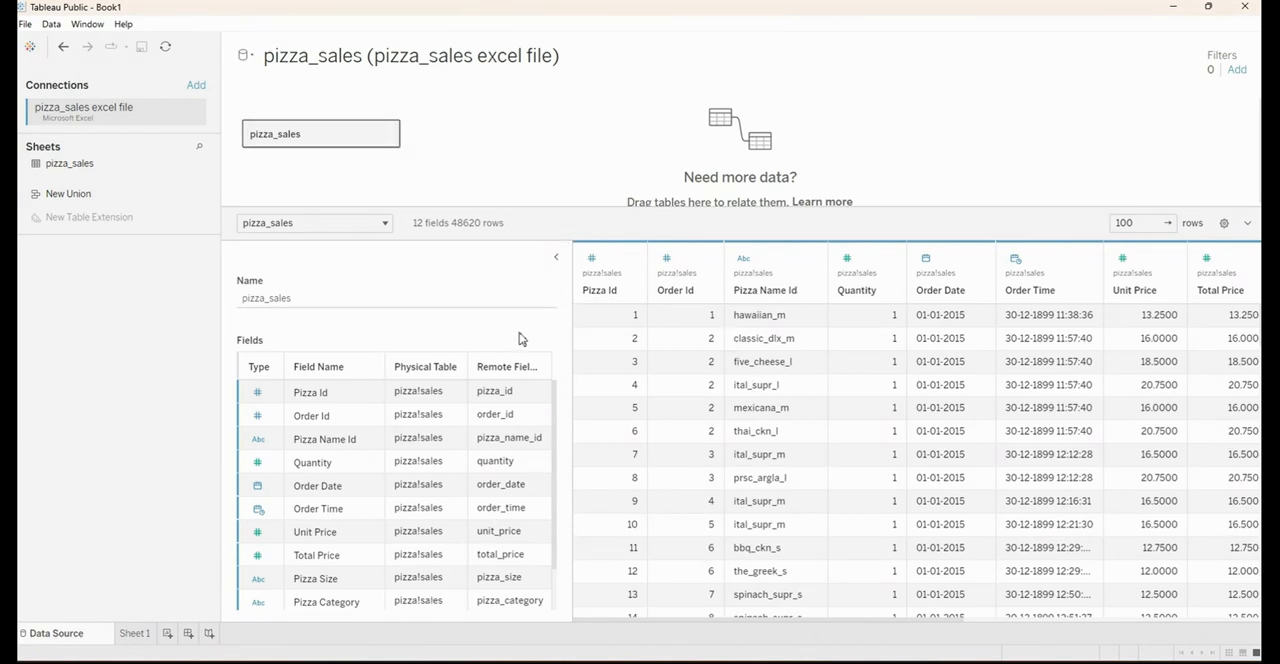
Open the Sheet 1 worksheet and select the Order Date field in the pizza_sales table
click(135, 634)
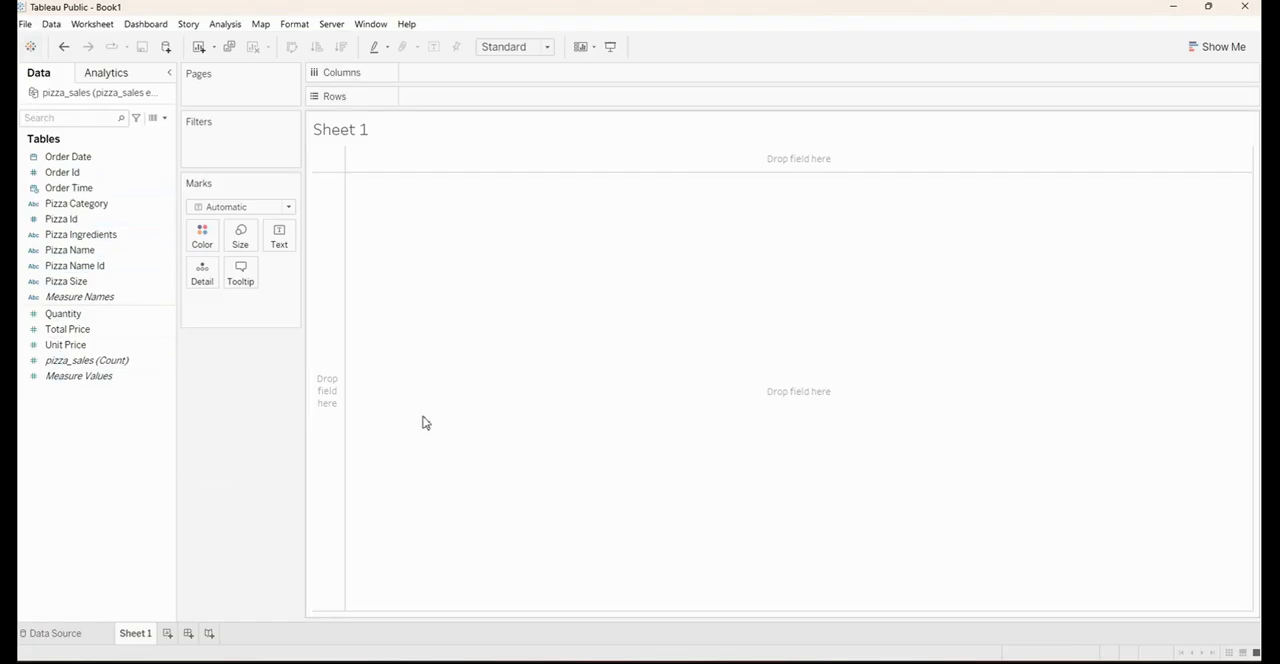
click(53, 160)
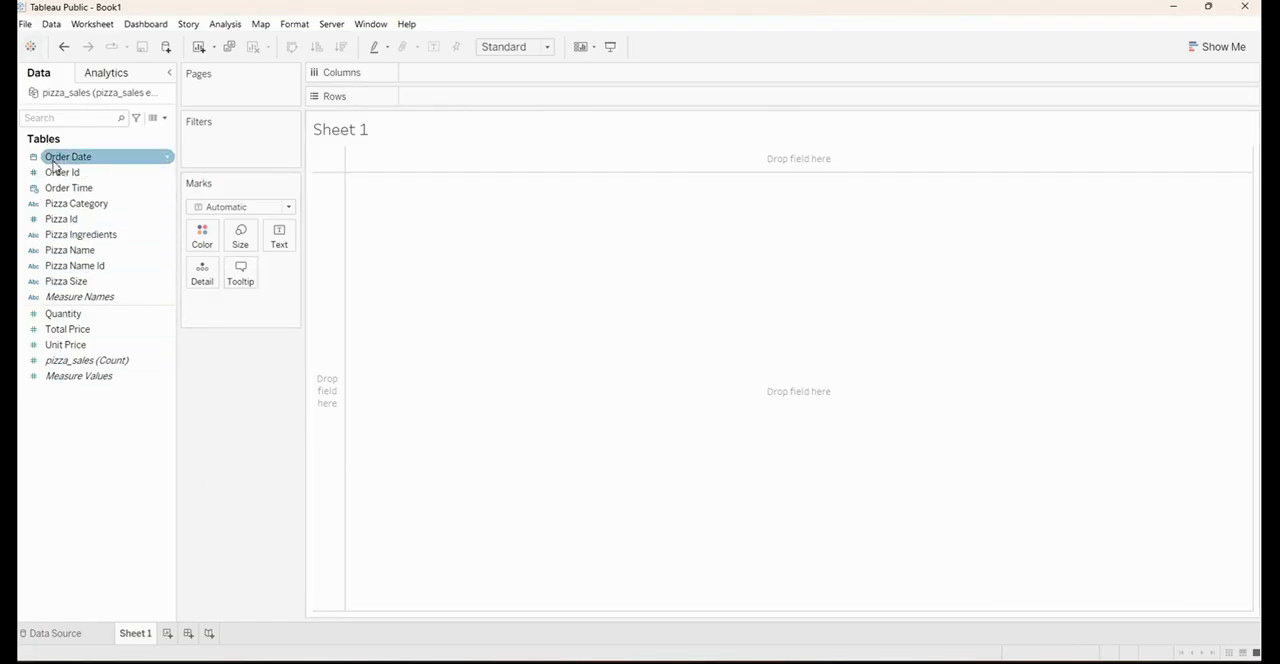
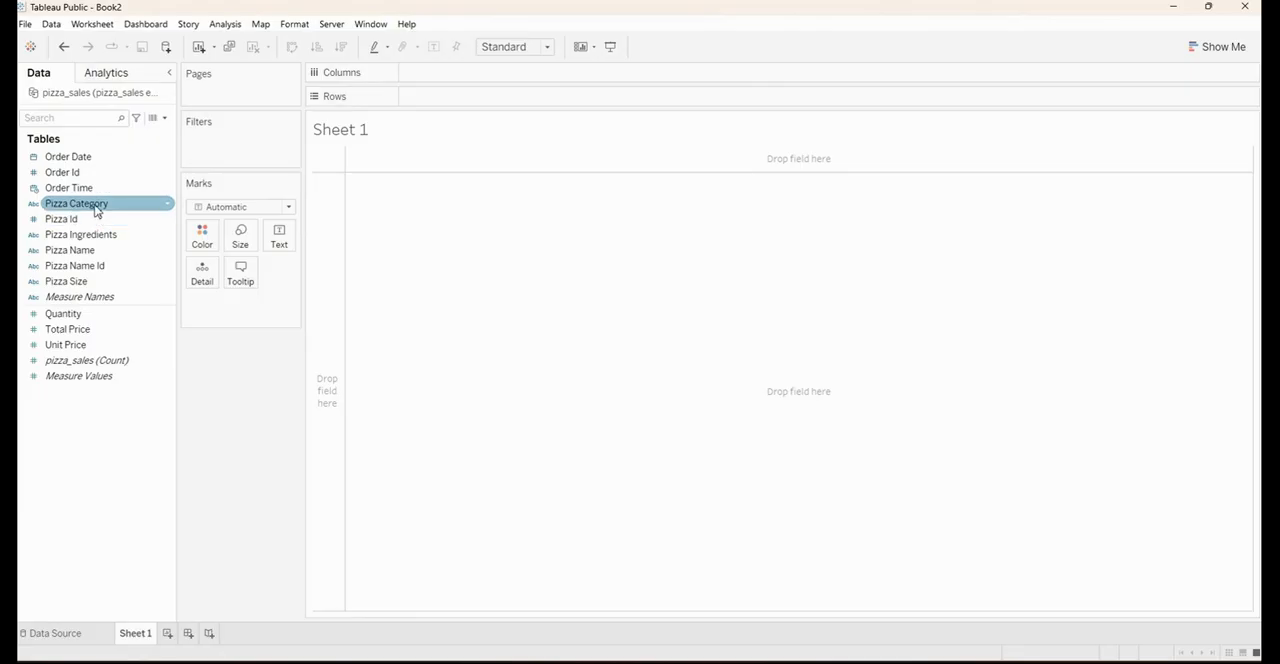
Build a bar chart with Pizza Category as columns and the sum of Unit Price as rows, fitted to Entire View
mouse_move(88, 210)
mouse_down()
mouse_move(223, 207)
mouse_move(354, 176)
mouse_move(418, 145)
mouse_move(430, 125)
mouse_move(357, 158)
mouse_move(446, 114)
mouse_move(459, 75)
mouse_up()
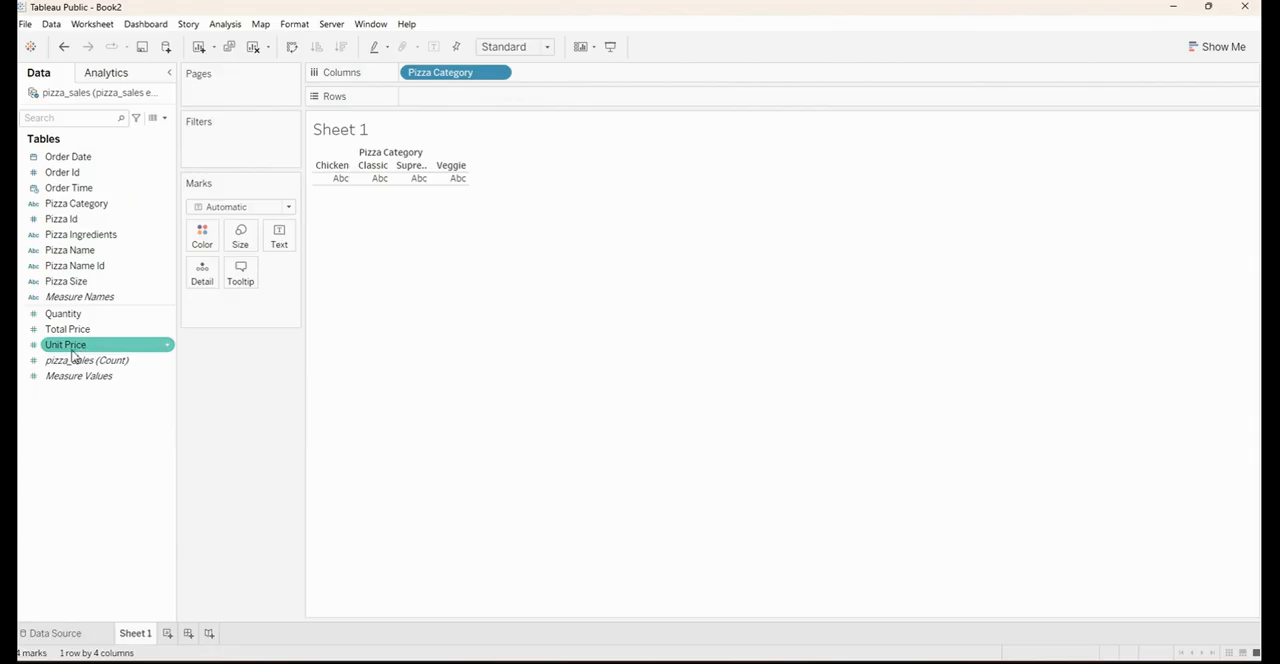
drag(64, 352, 436, 107)
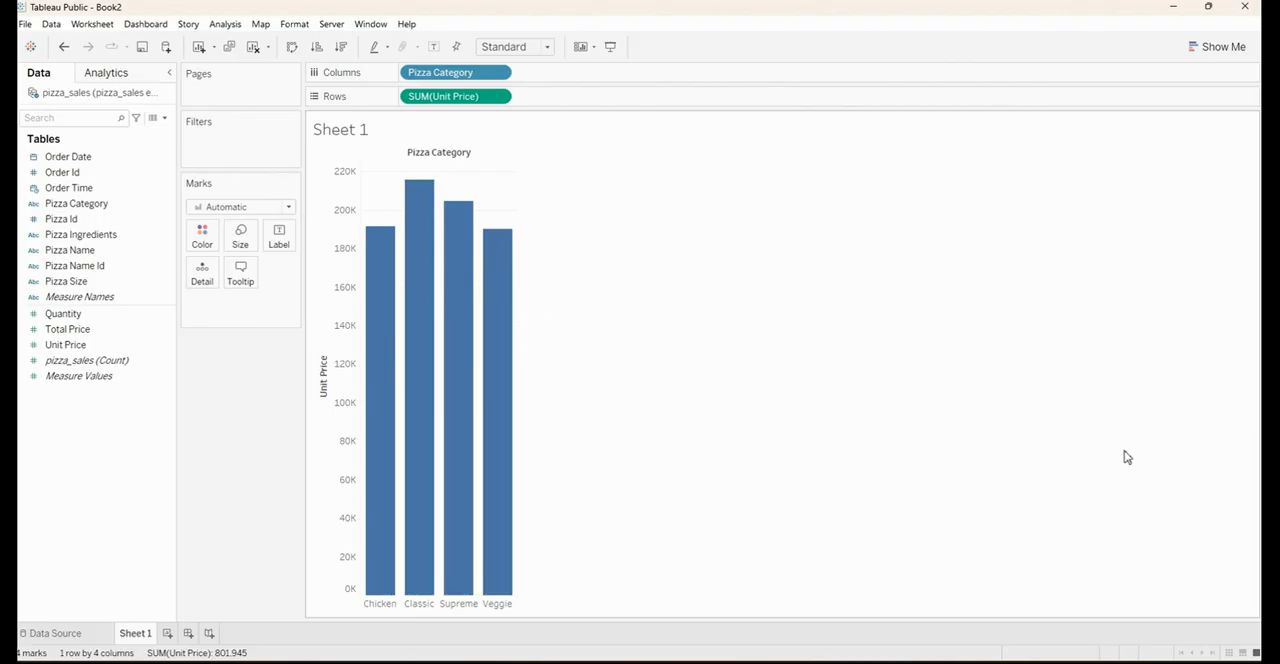
click(547, 50)
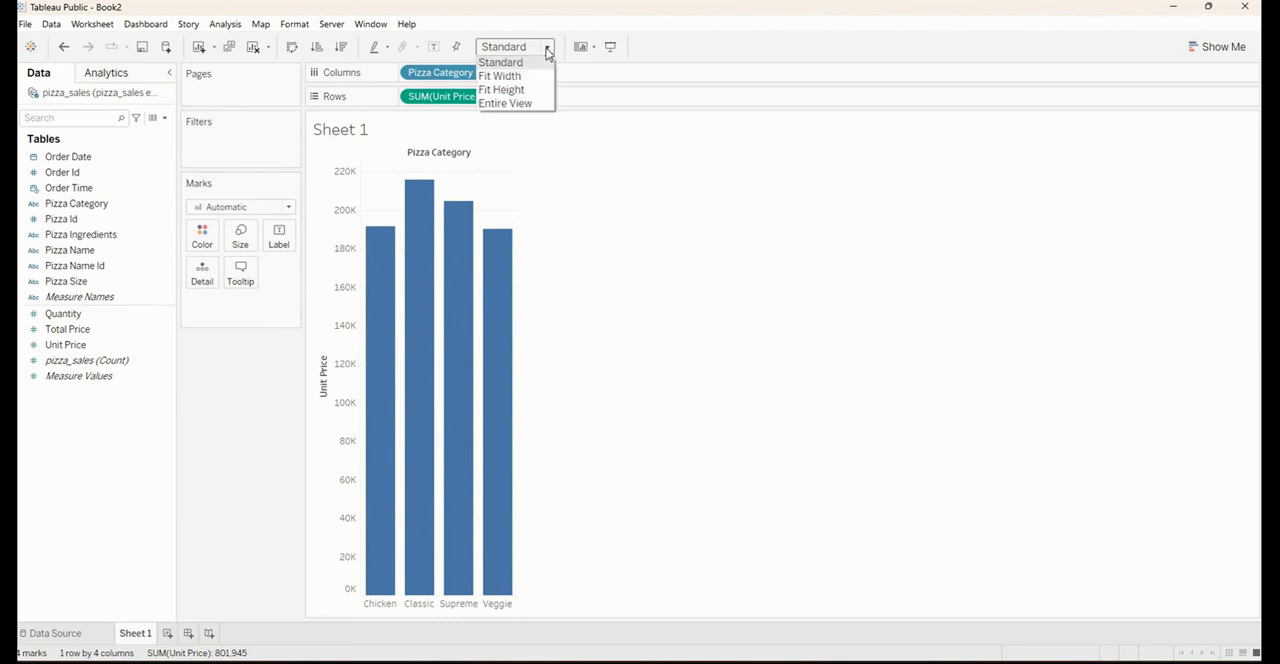
click(516, 103)
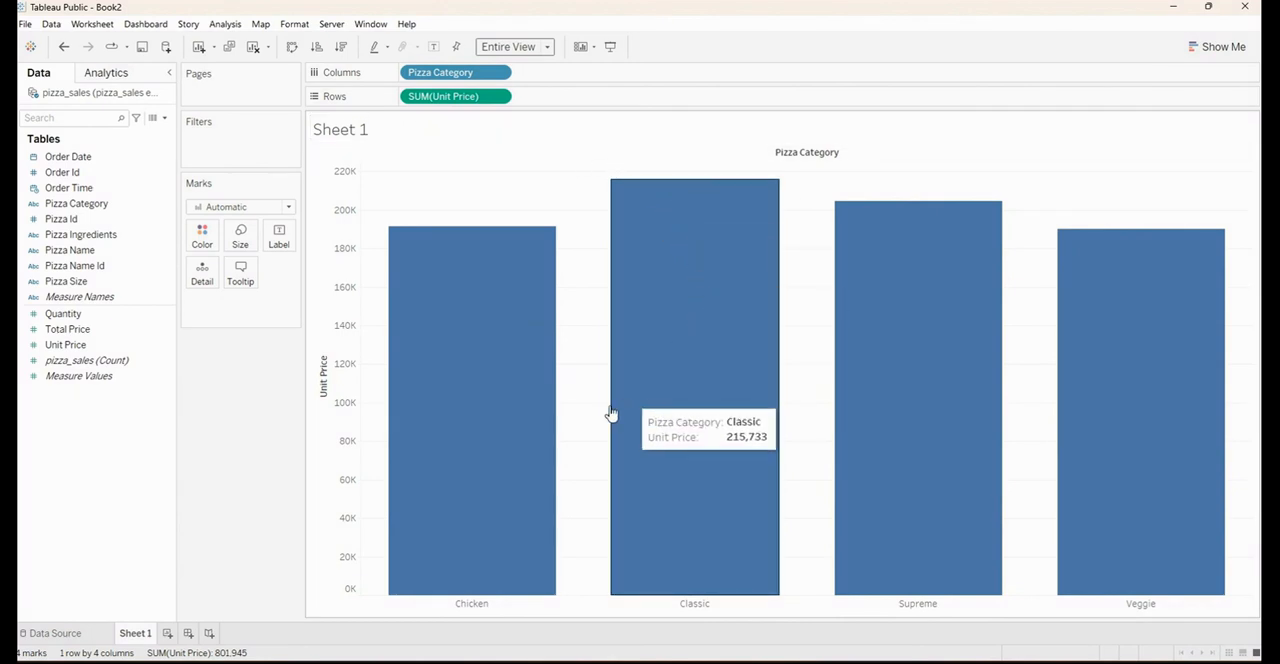
Replace the sheet title text with "Category by Unit Price"
double_click(537, 128)
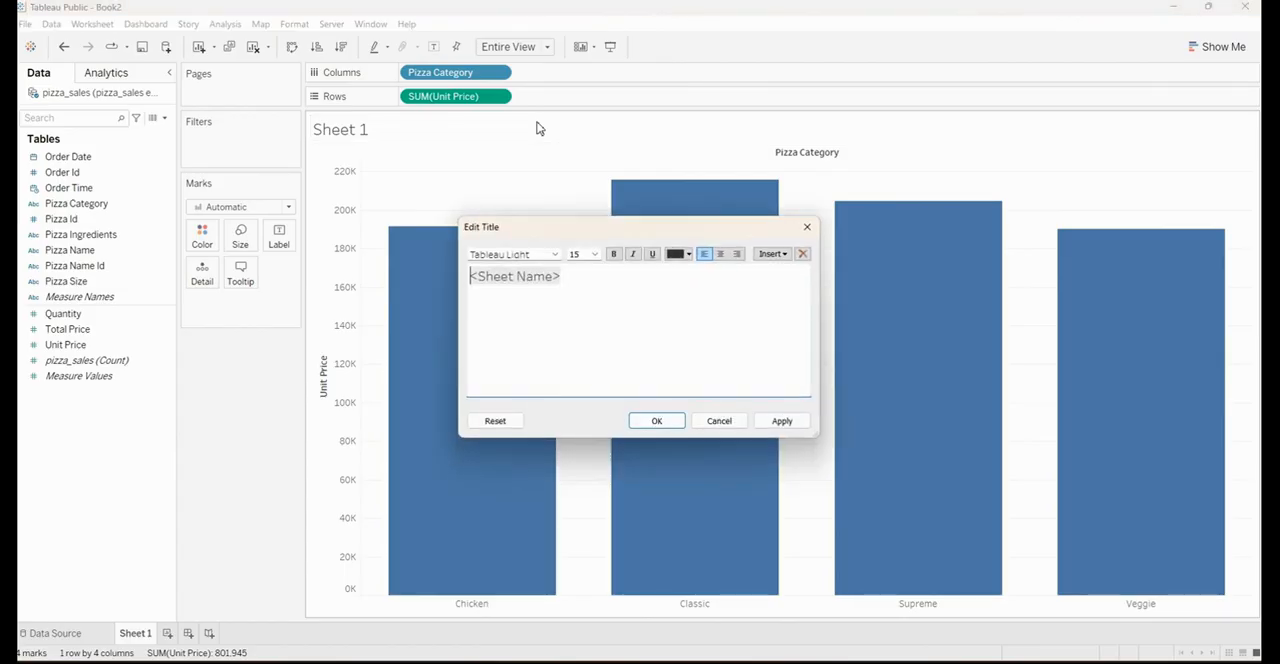
click(586, 279)
key(ctrl+a)
key(BackSpace)
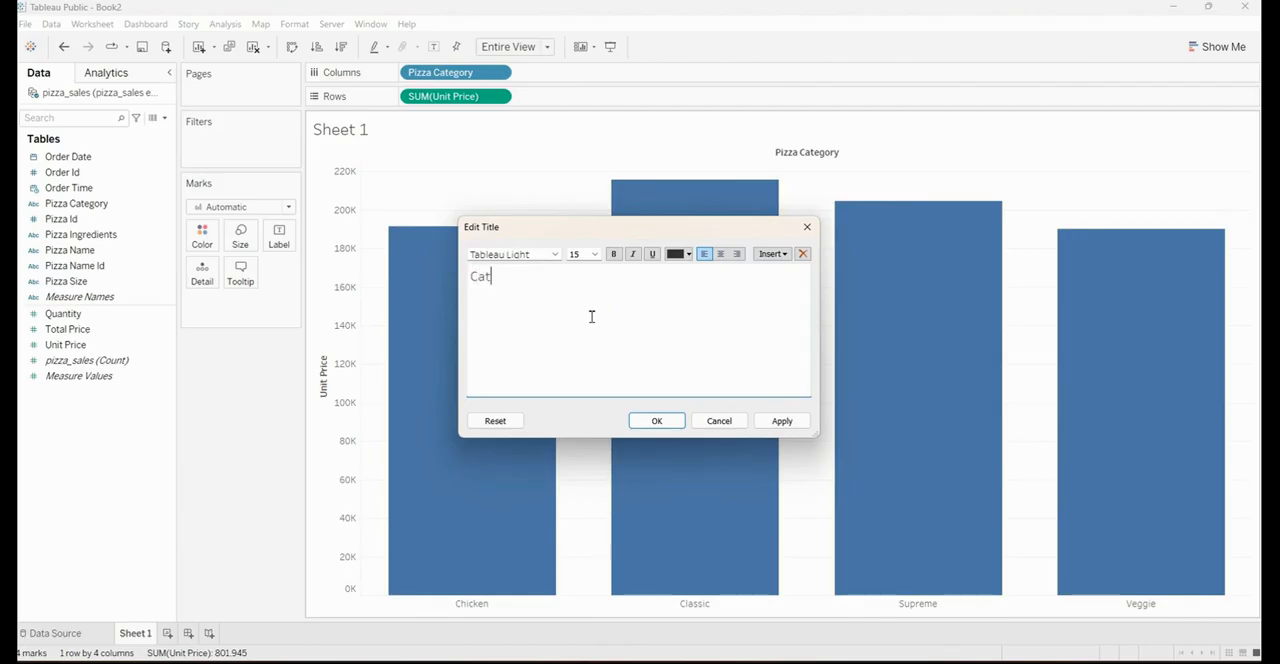
text(Category by Unit)
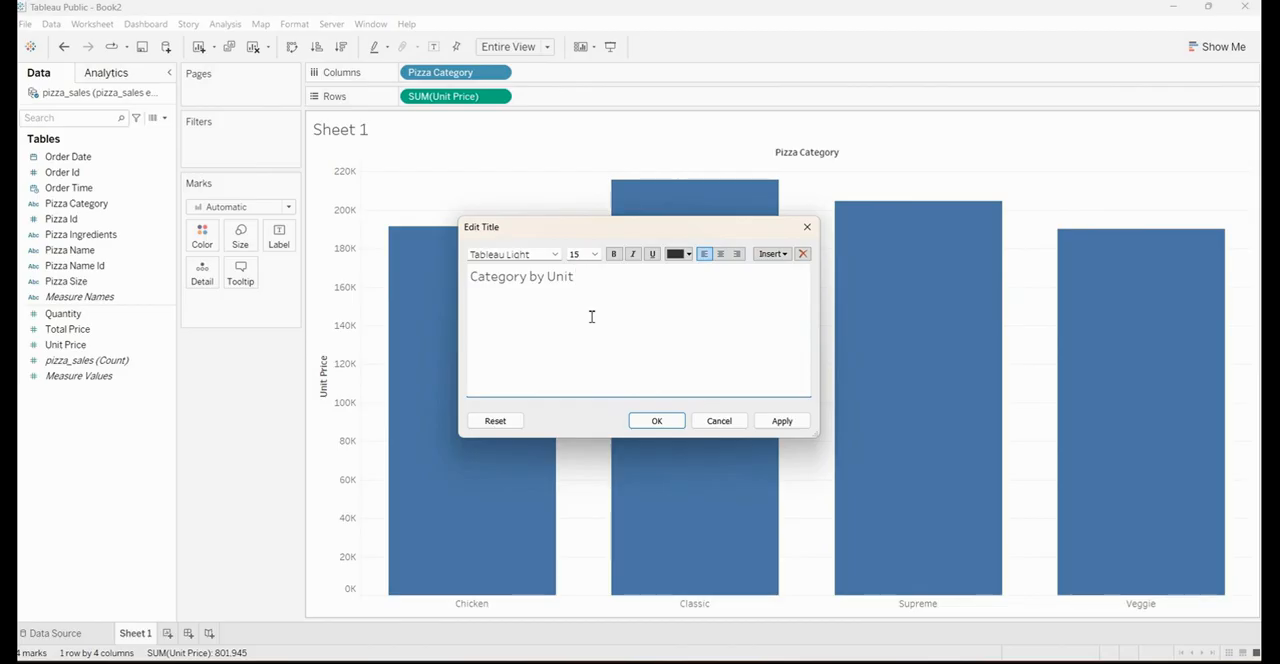
text(ce)
Format the whole title in Arial, size 10, bold and centred, and apply it to the chart
key(ctrl+a)
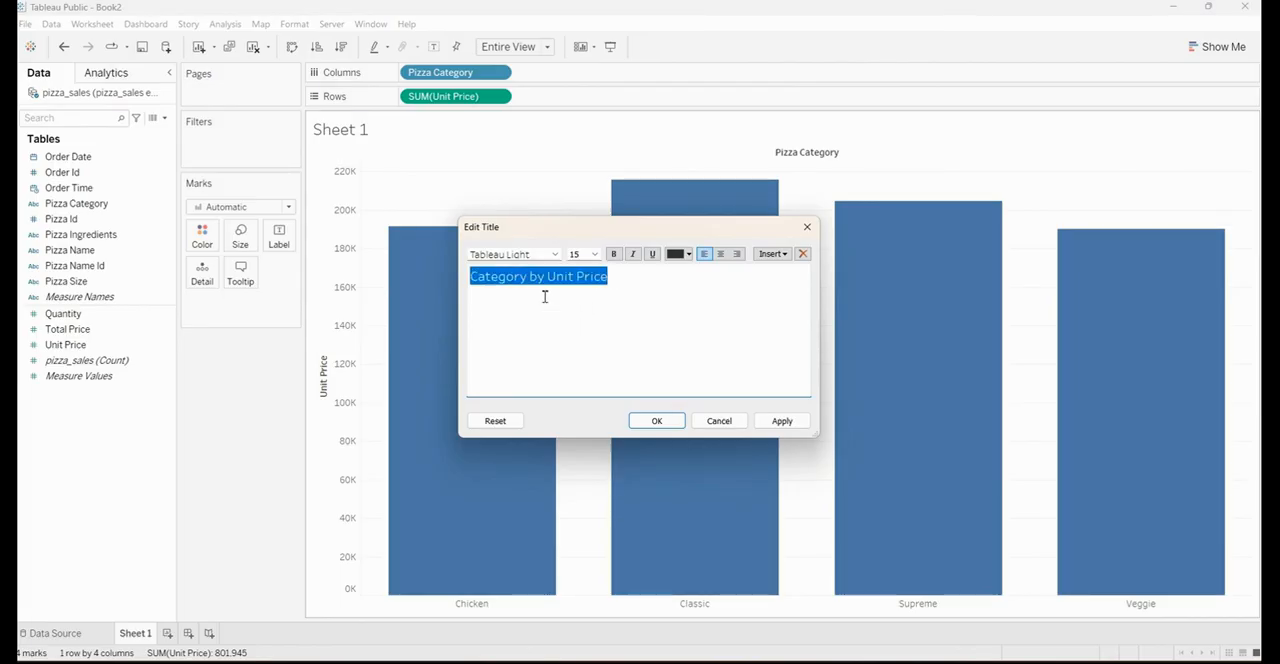
click(540, 255)
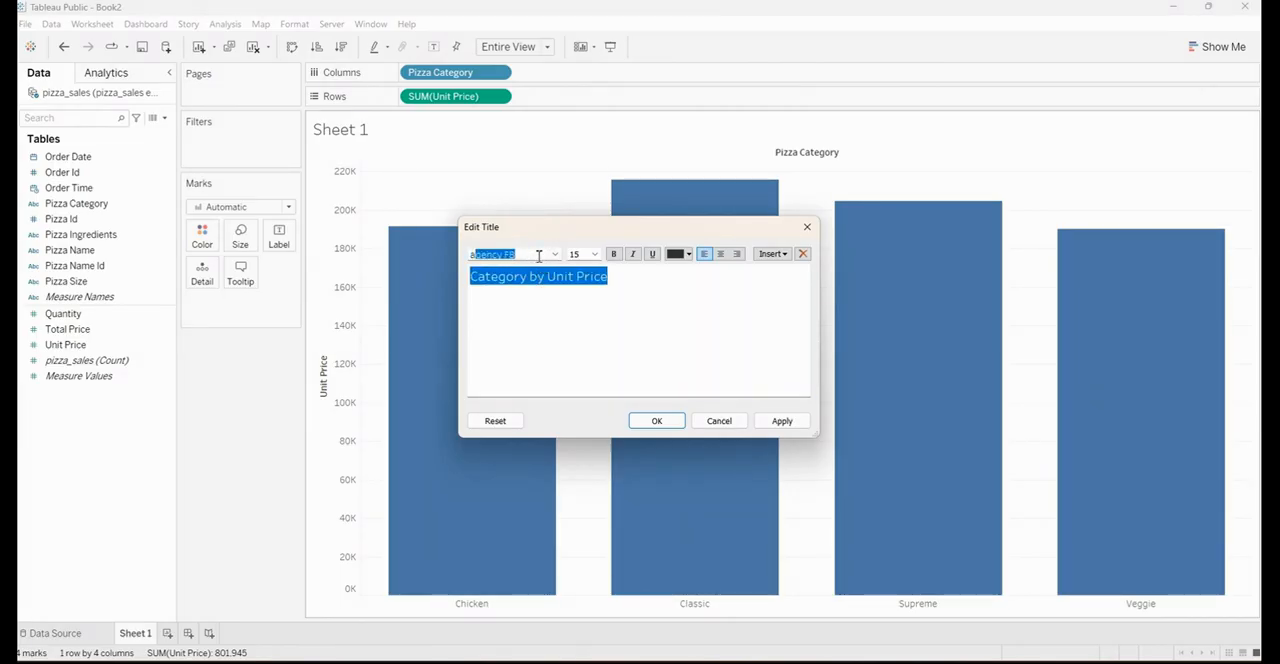
text(arial)
key(Return)
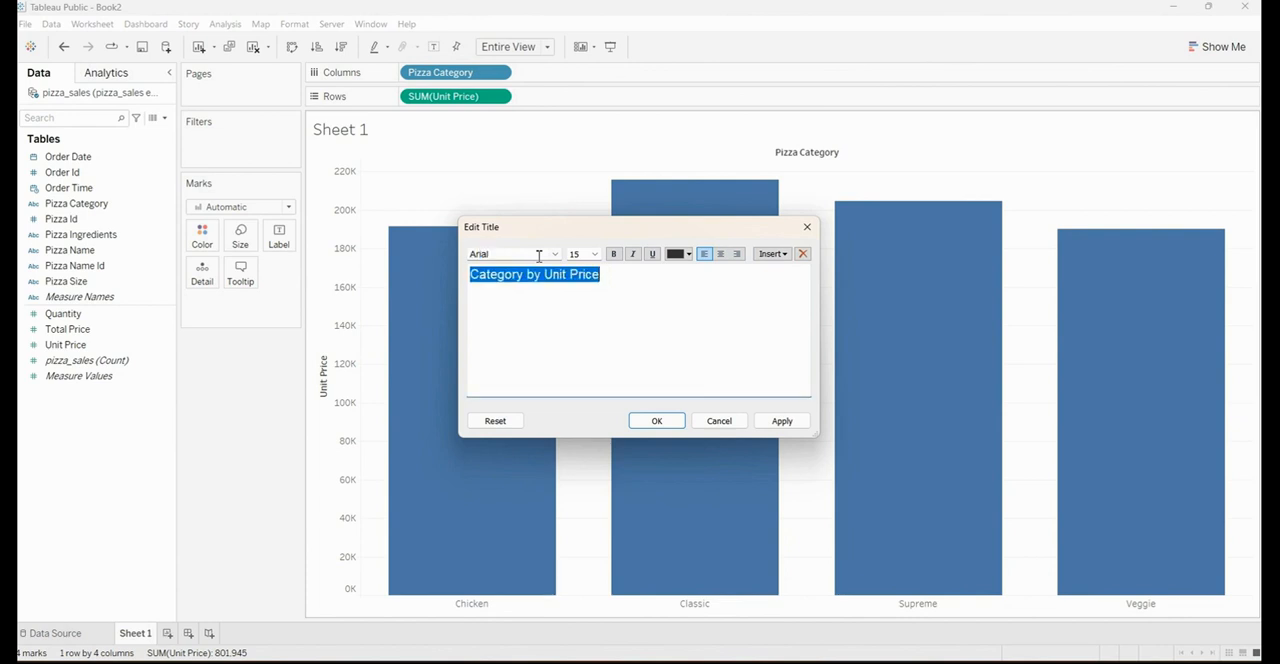
click(594, 256)
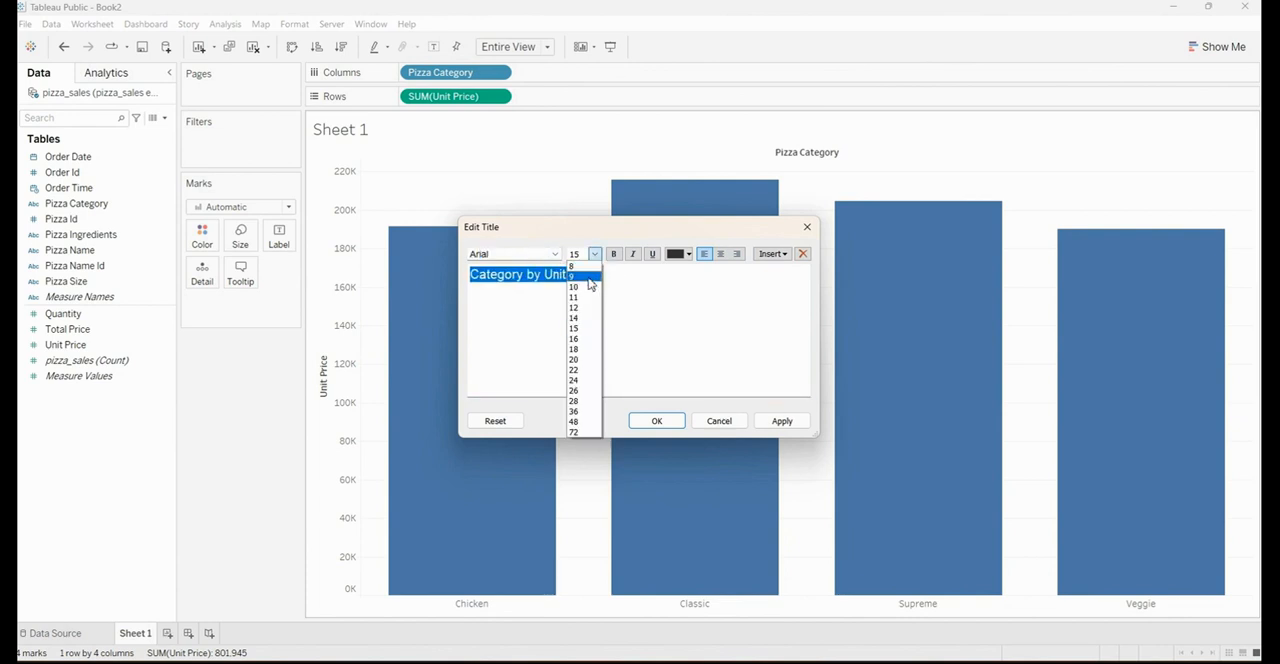
click(586, 287)
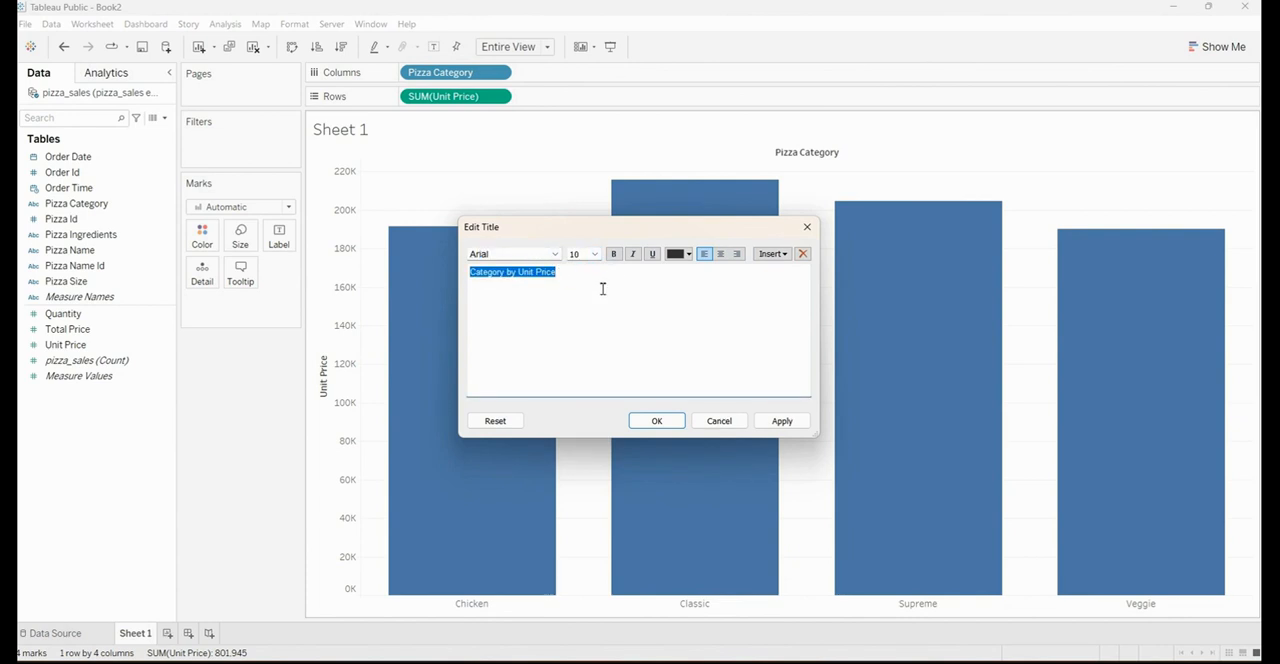
click(724, 256)
click(614, 254)
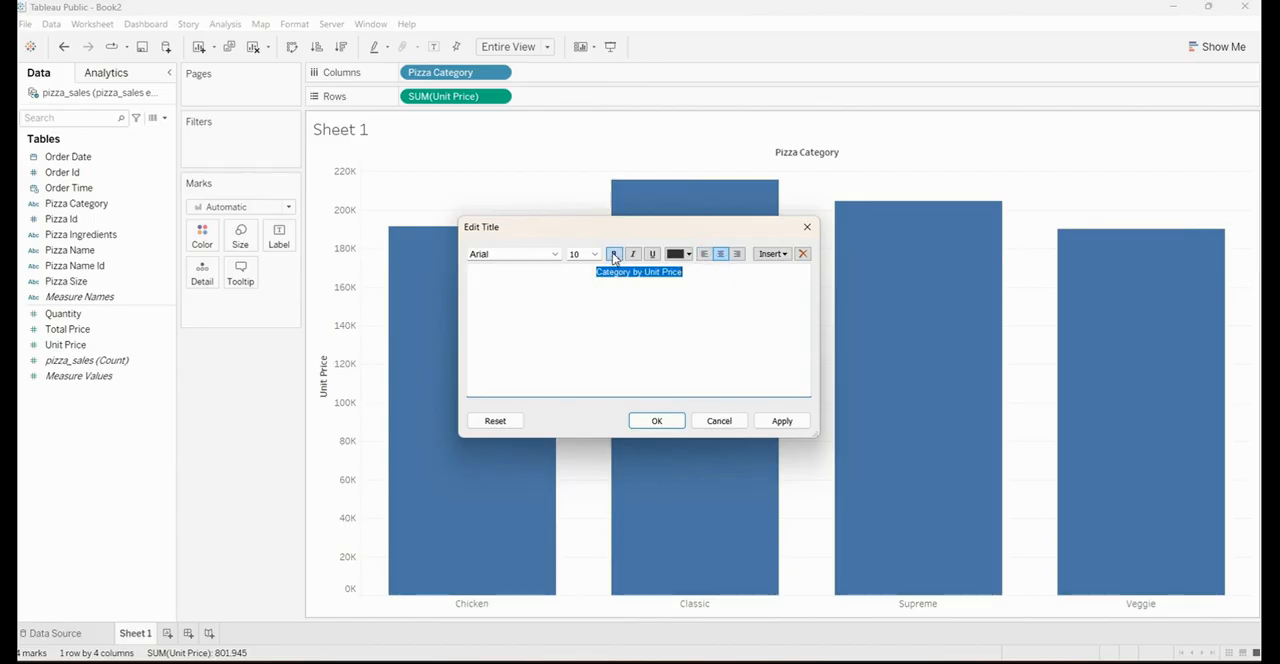
click(784, 421)
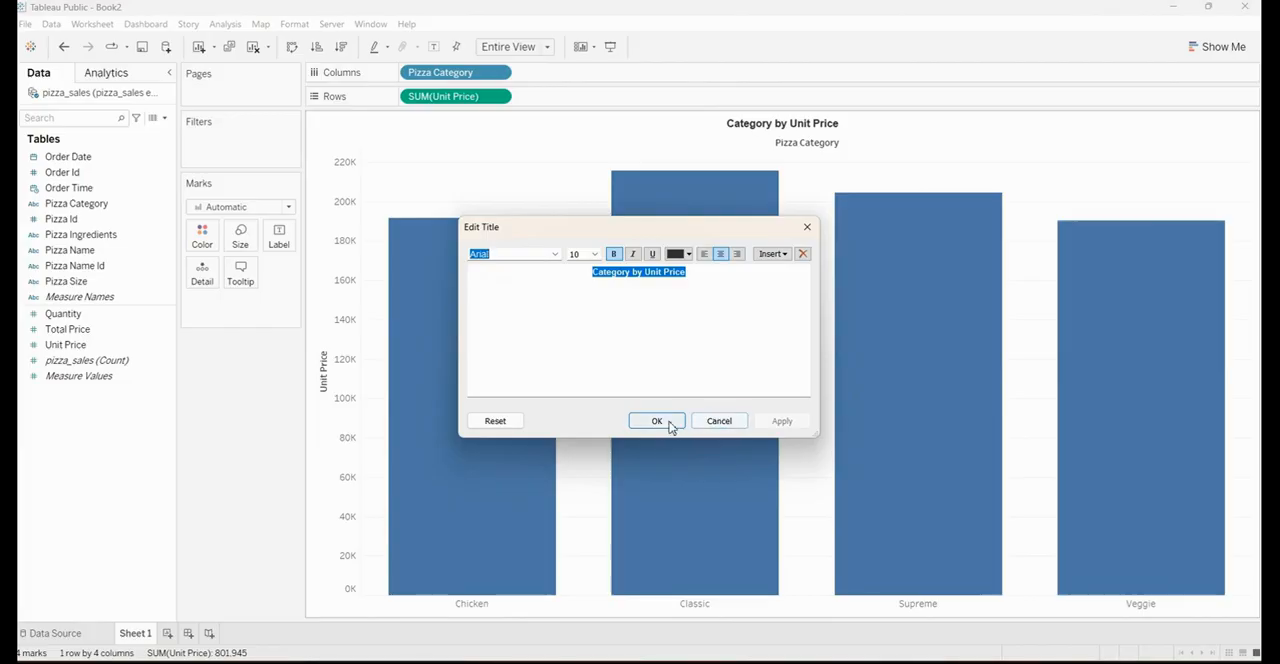
click(668, 422)
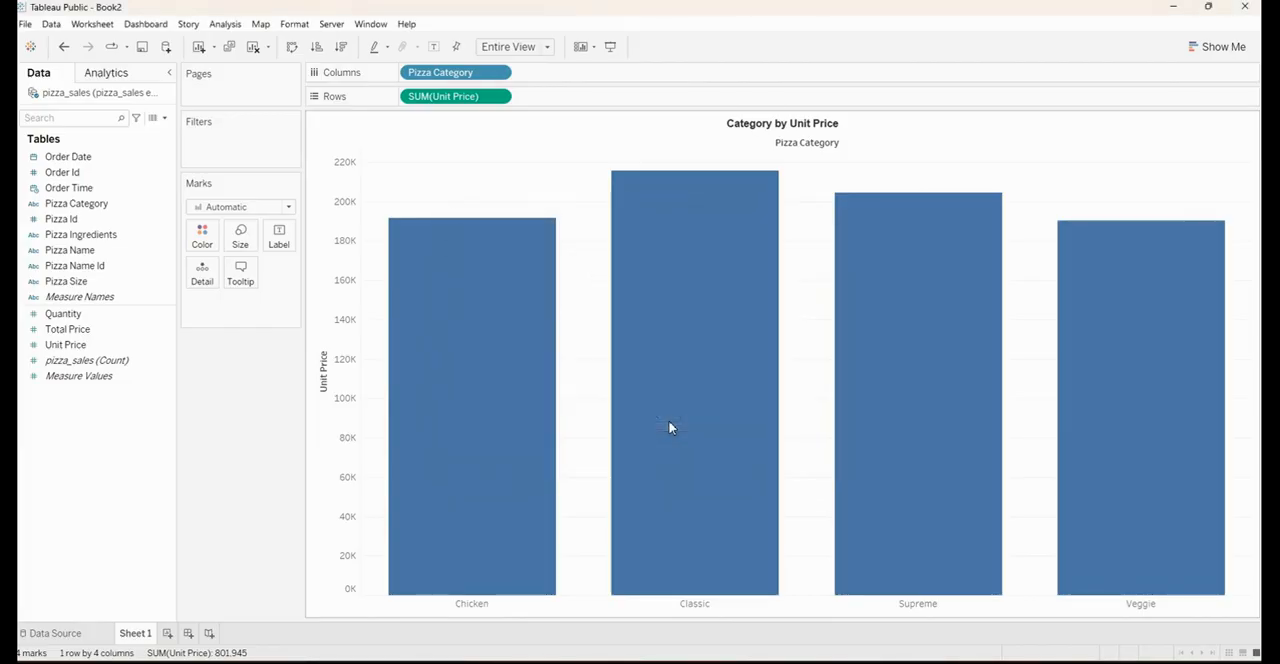
Hide the Pizza Category field label above the chart's columns
right_click(801, 151)
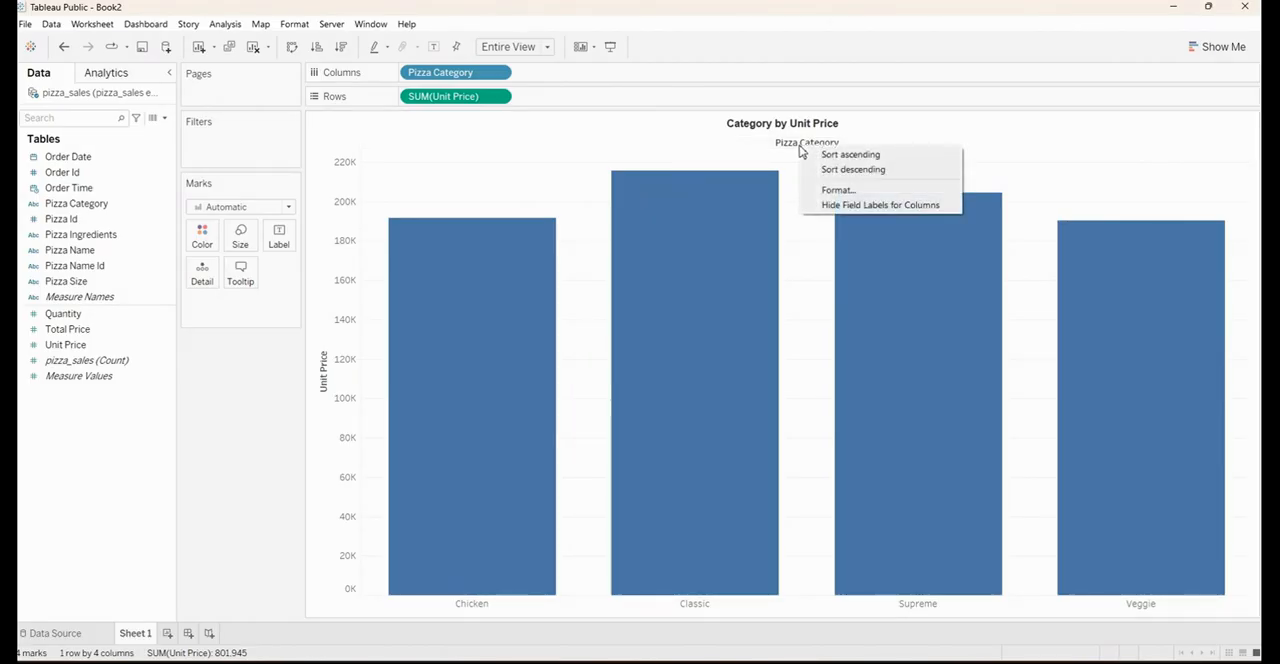
click(828, 205)
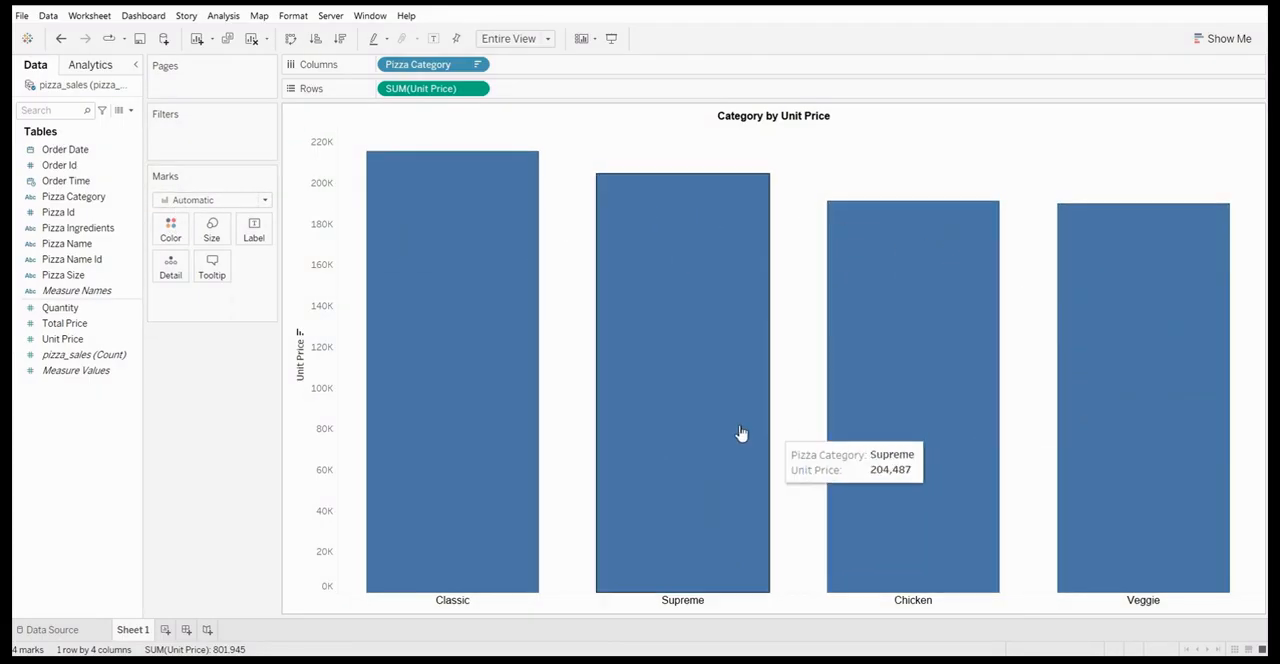
Try the Line and Area mark types on the Unit Price chart
click(225, 199)
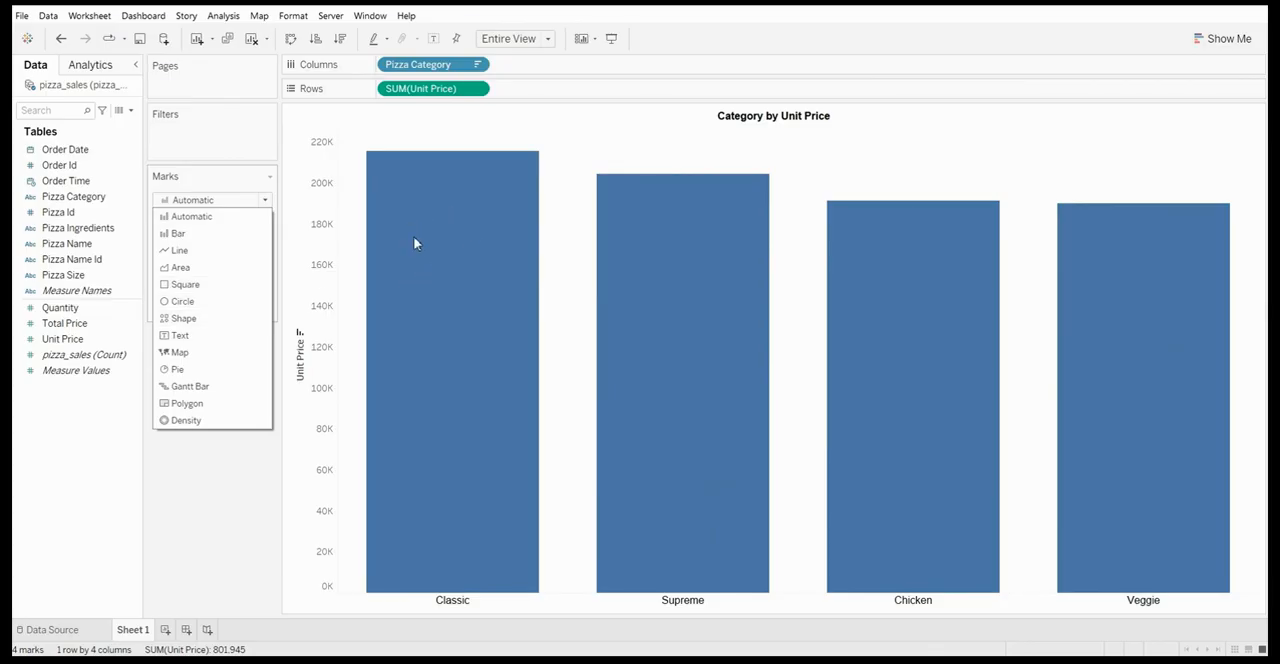
click(206, 218)
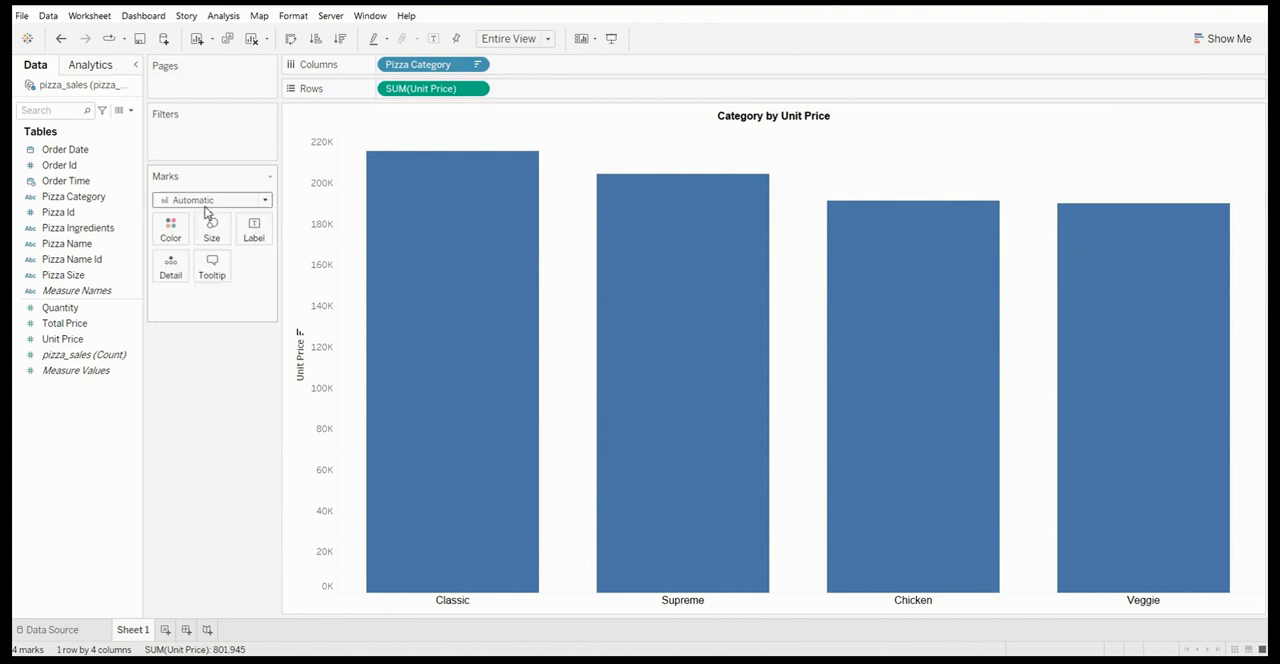
click(266, 200)
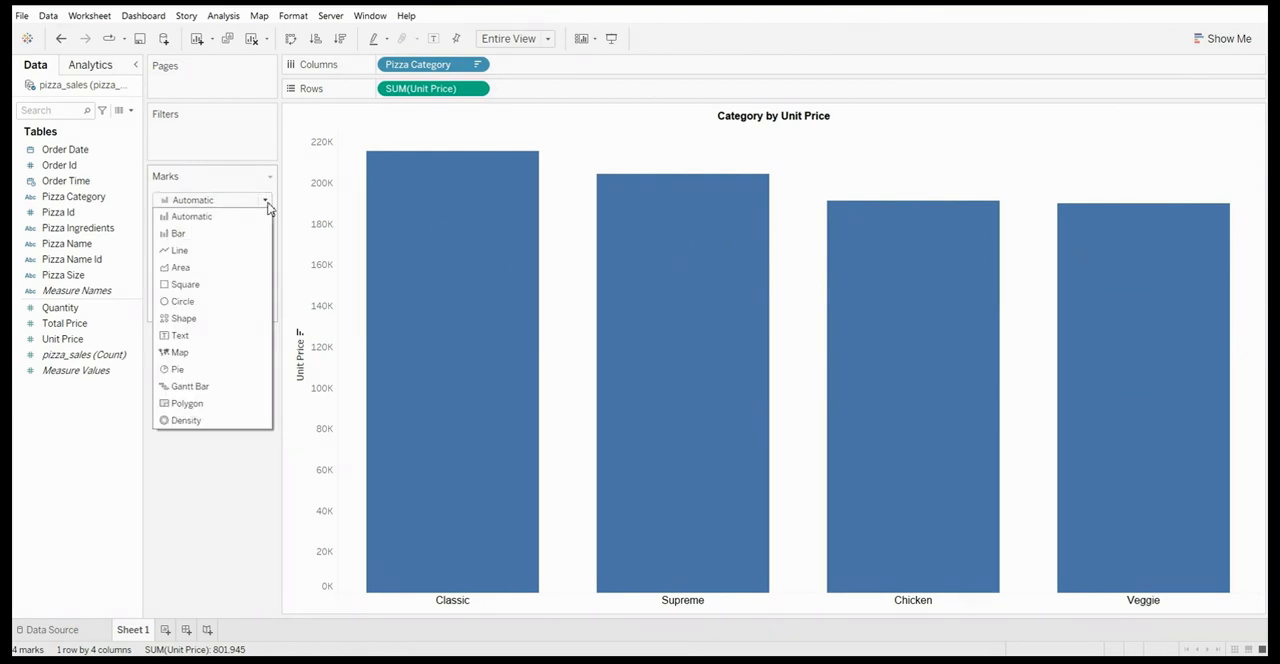
click(206, 252)
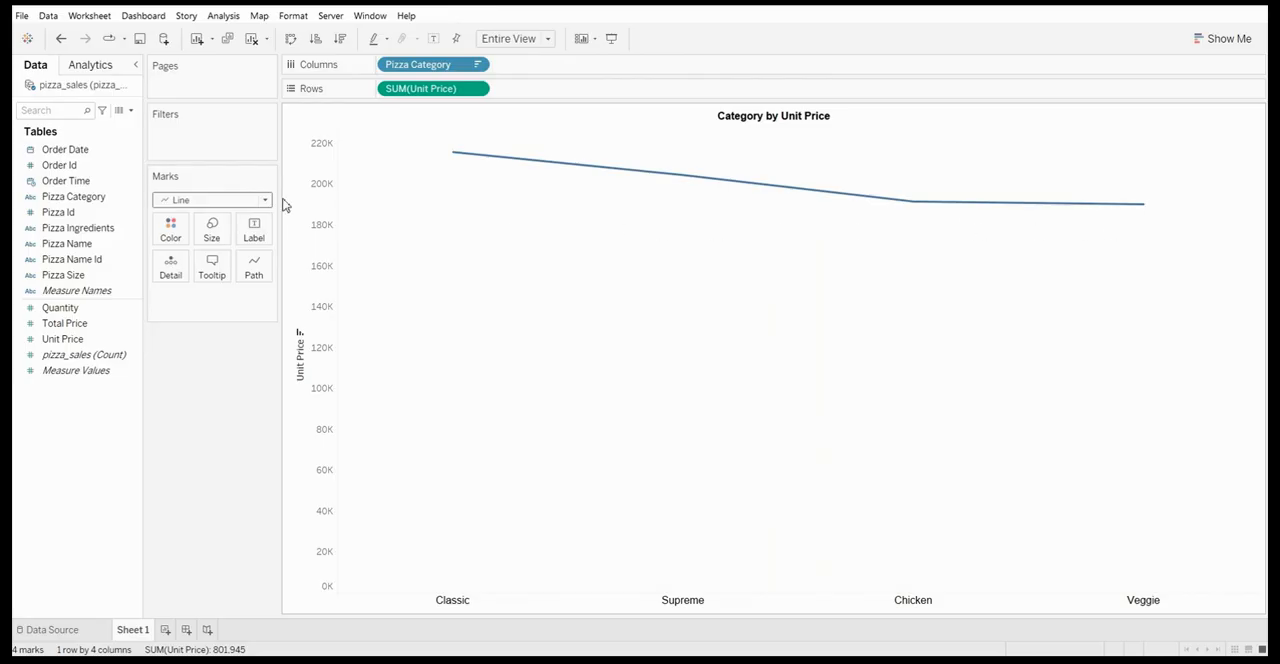
click(212, 205)
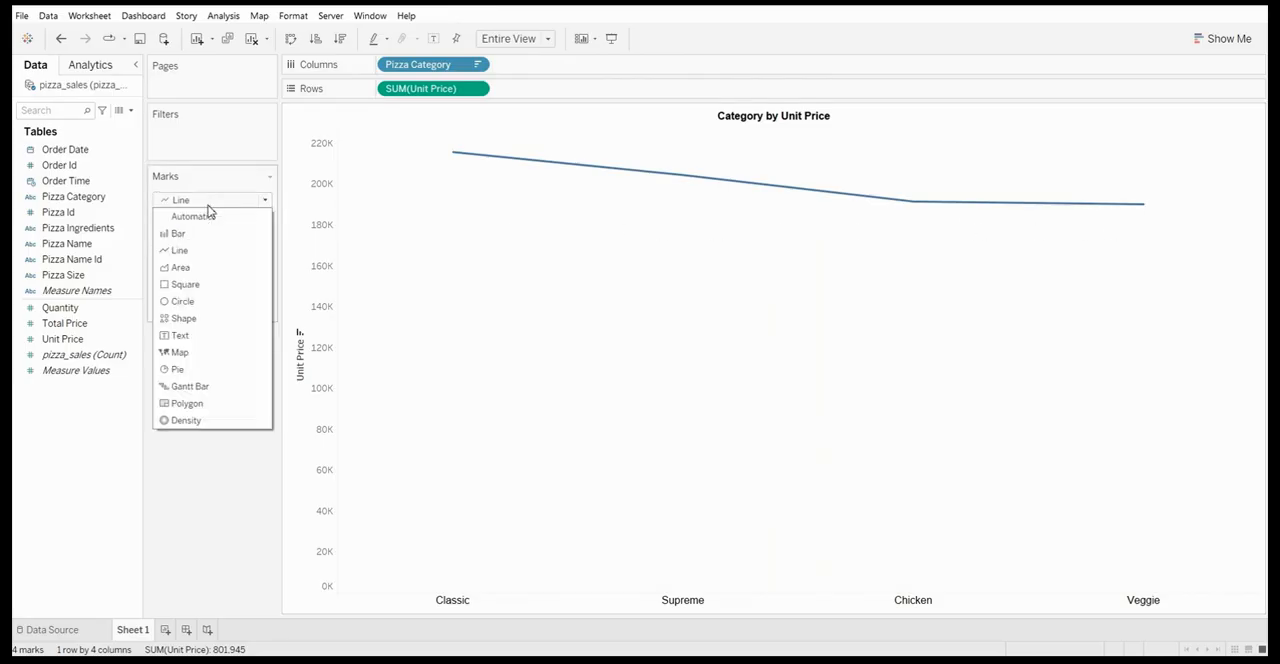
click(198, 268)
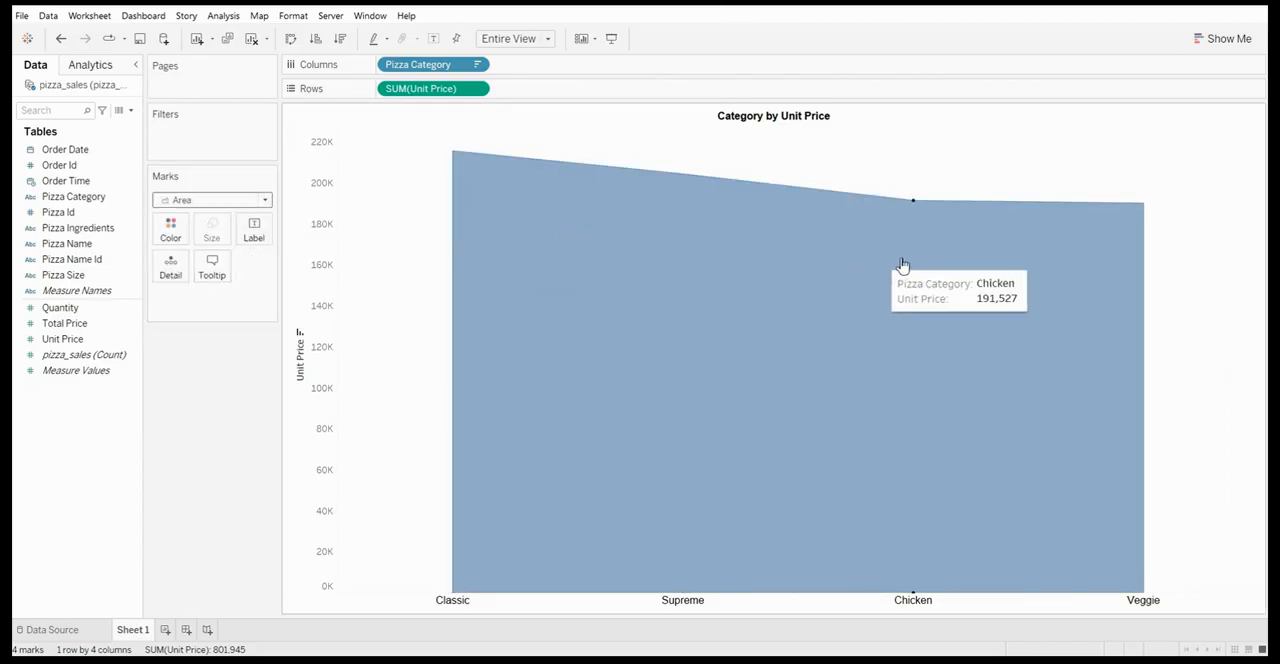
Try the Circle and Shape mark types on the chart and return the marks to Automatic
click(263, 200)
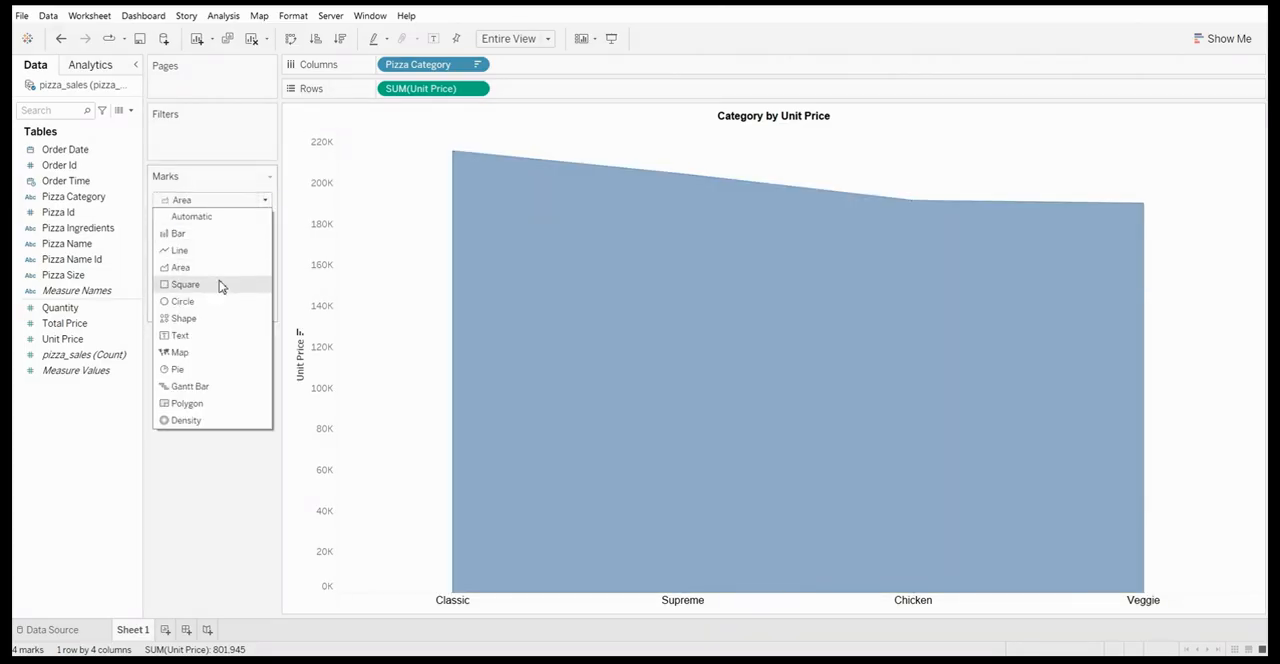
click(183, 301)
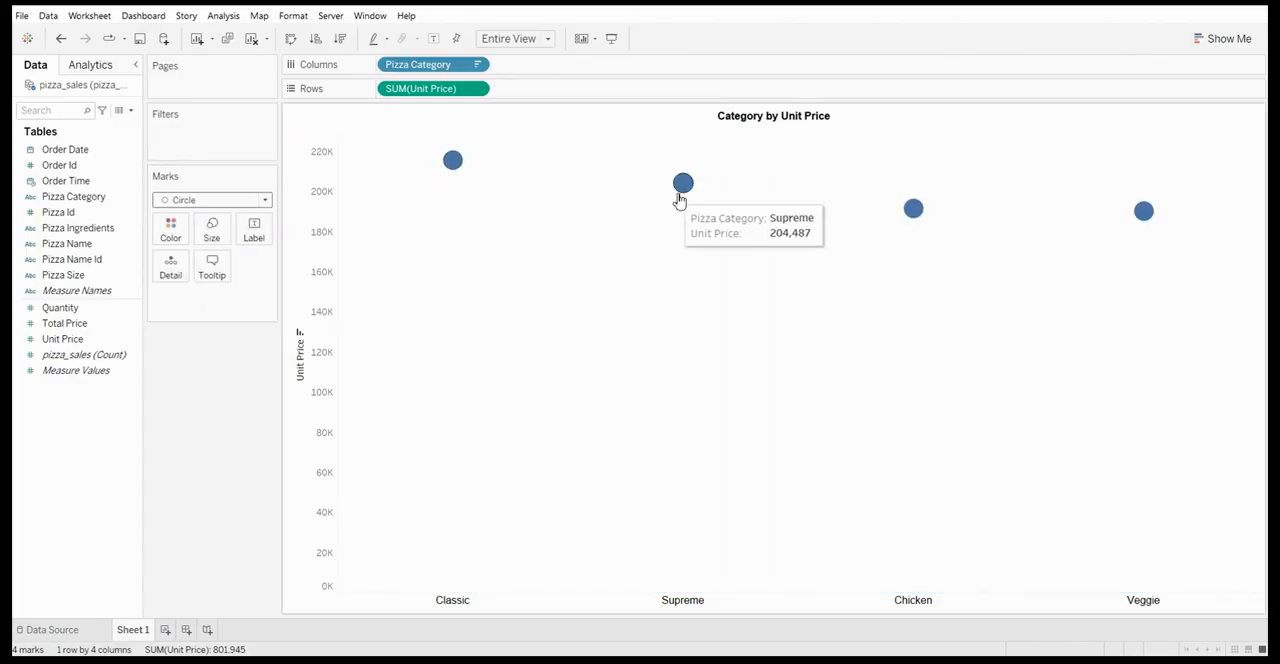
click(230, 201)
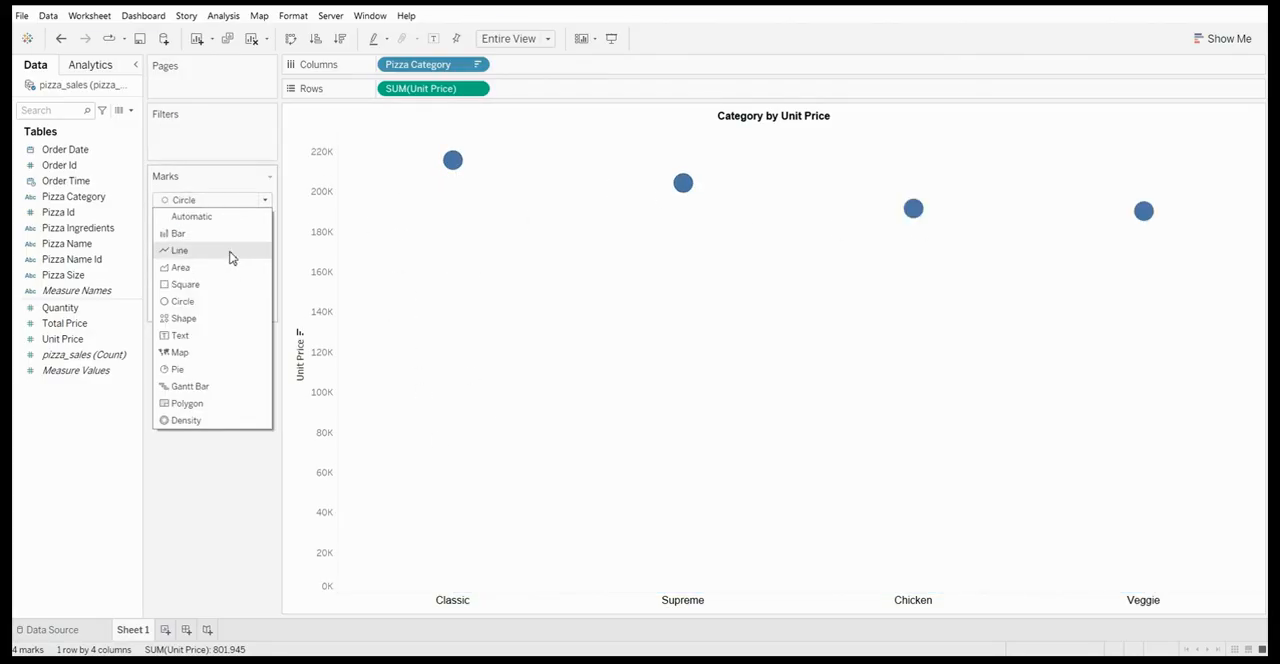
click(230, 320)
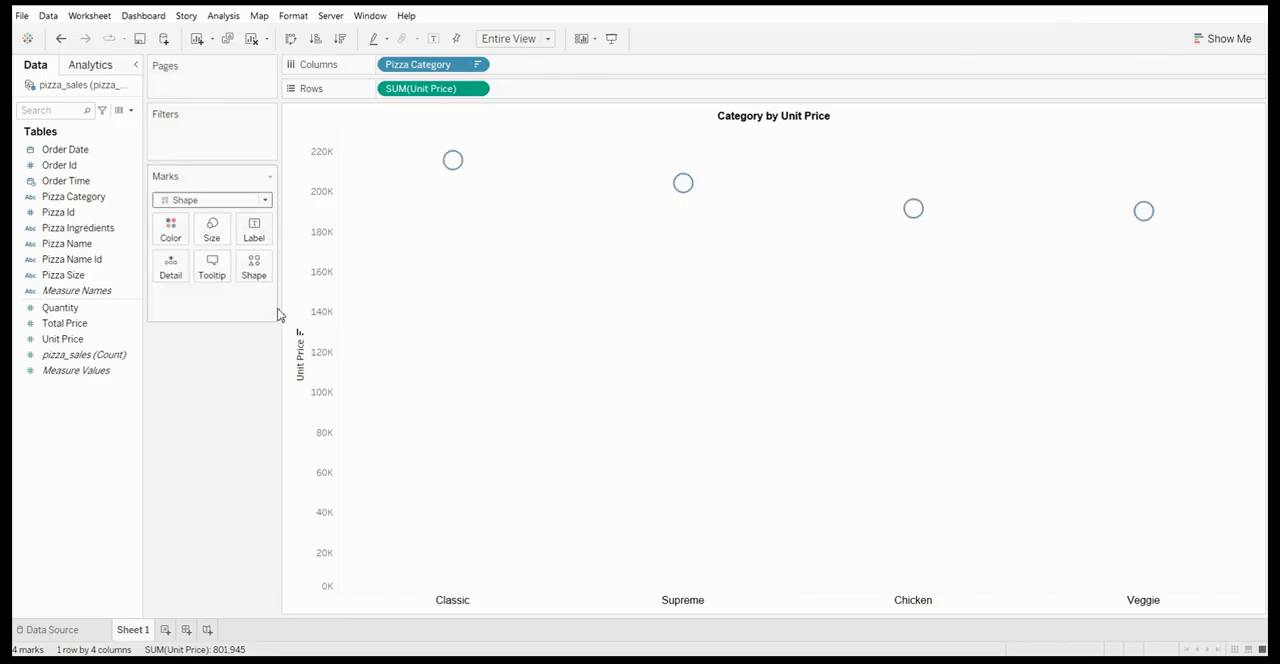
click(224, 204)
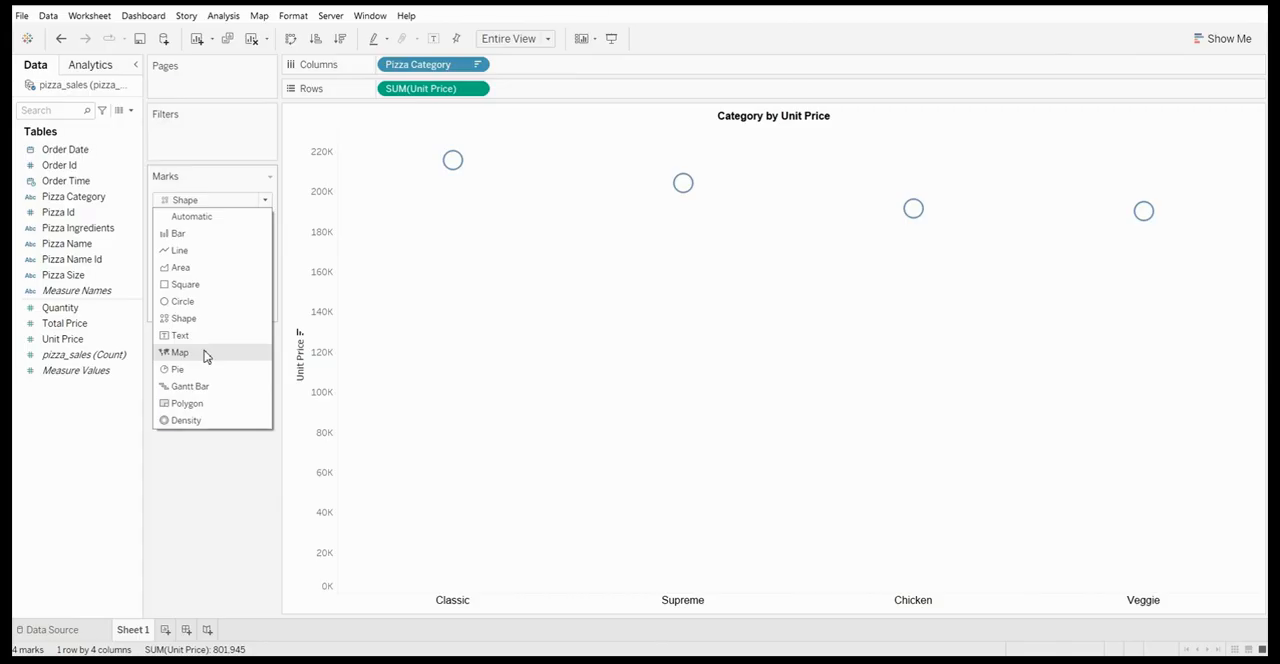
click(195, 216)
click(210, 200)
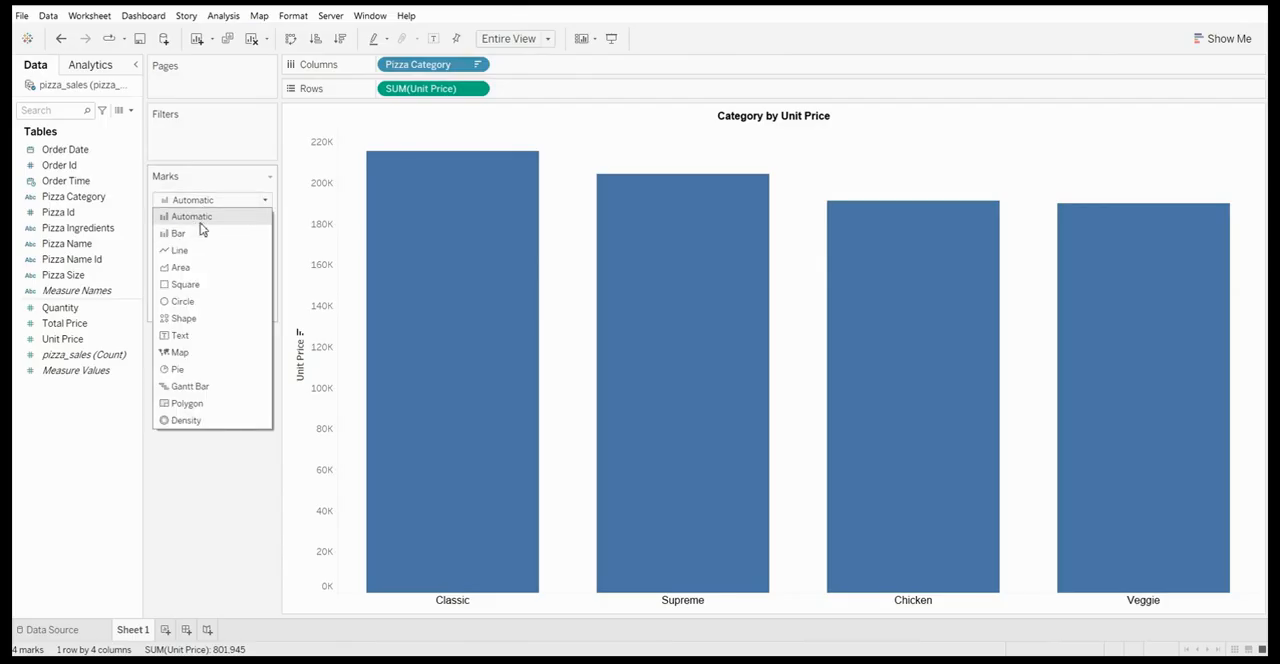
click(201, 229)
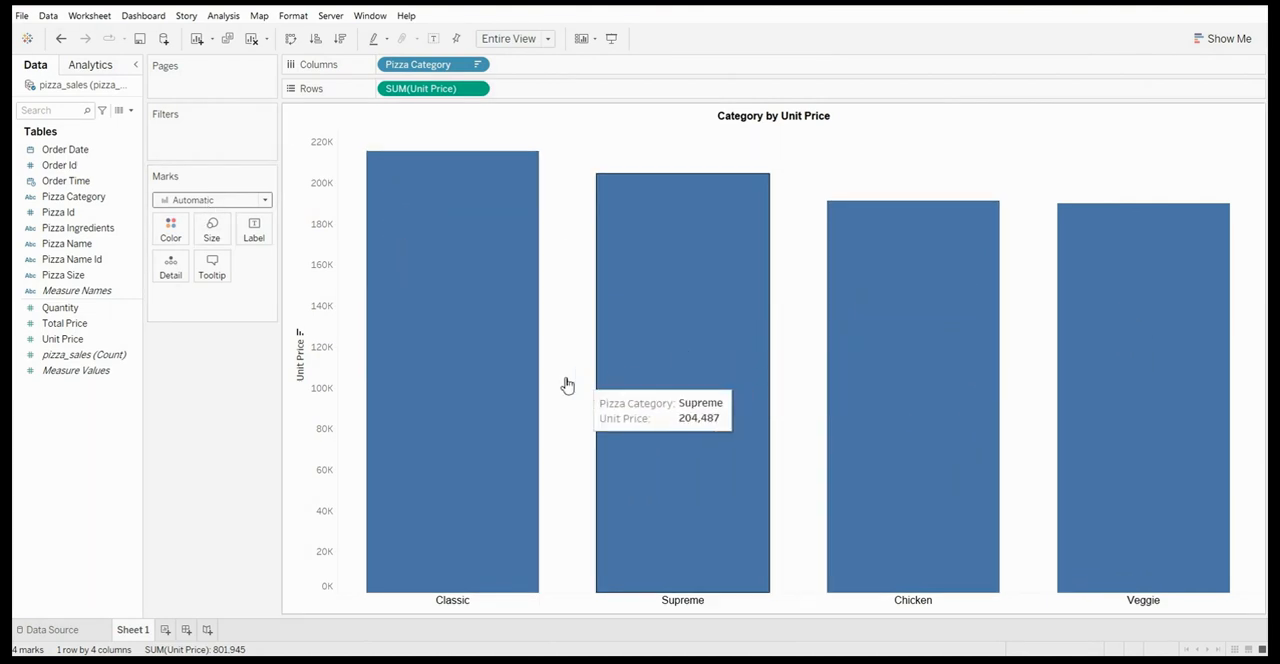
Try gold and several green shades on the bars and settle on the darkest green swatch
click(171, 230)
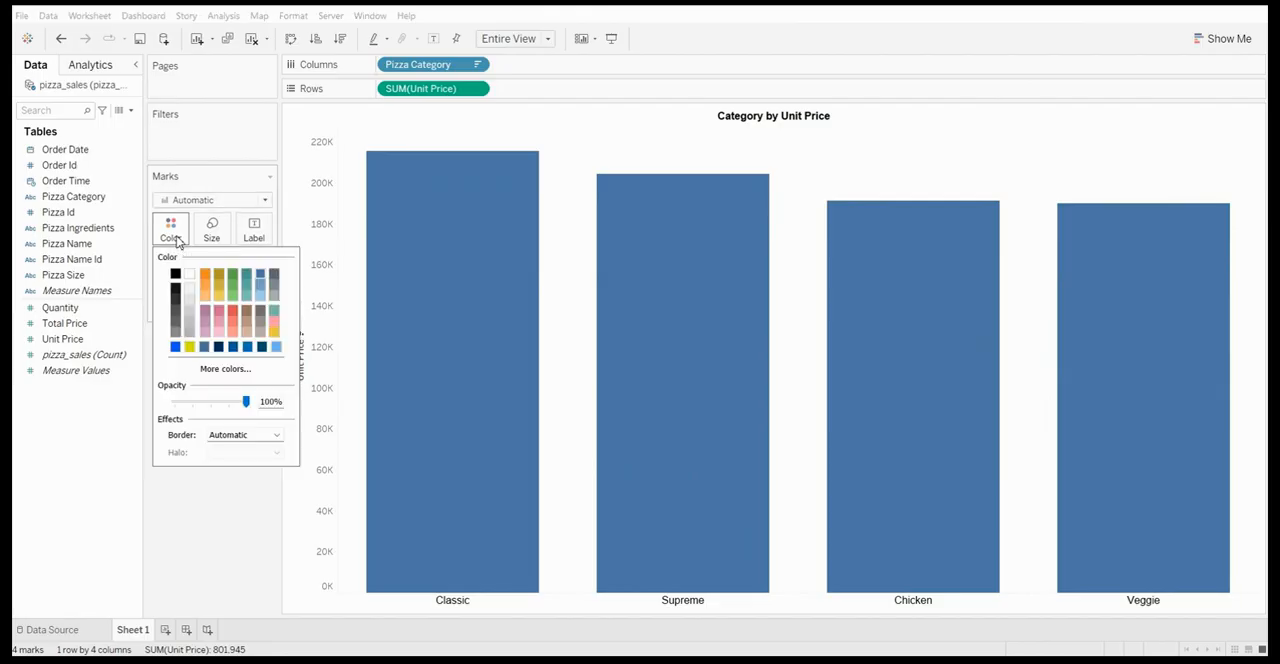
click(219, 285)
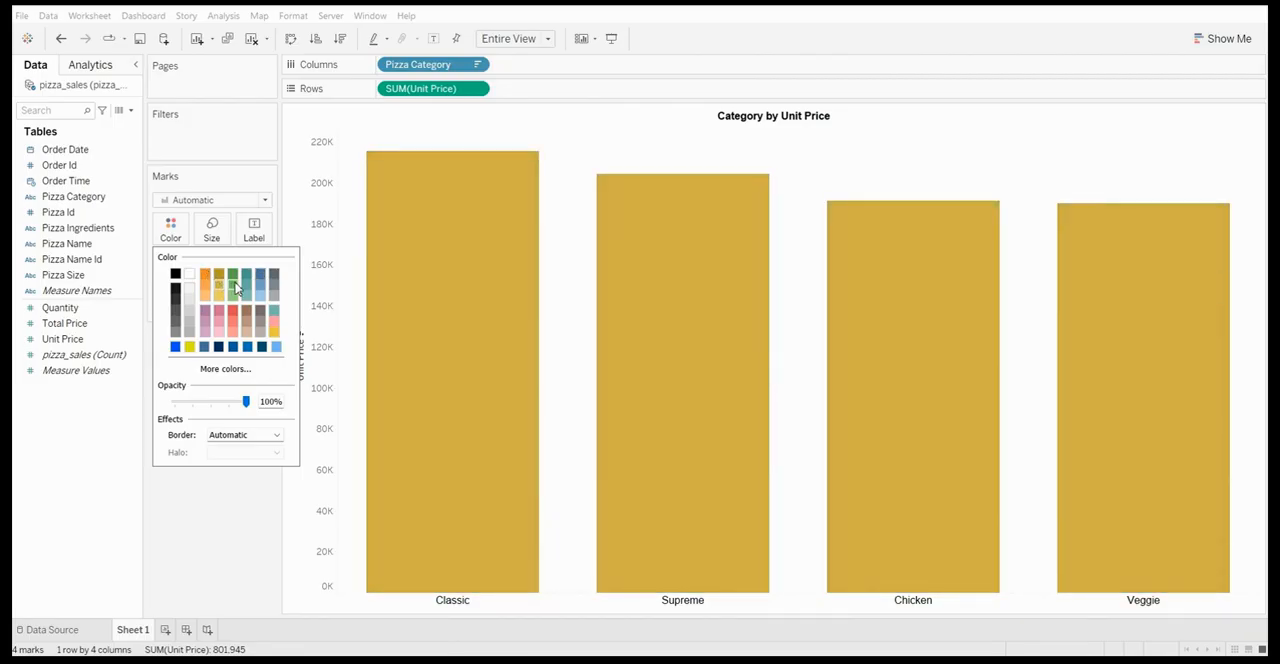
click(233, 284)
click(234, 275)
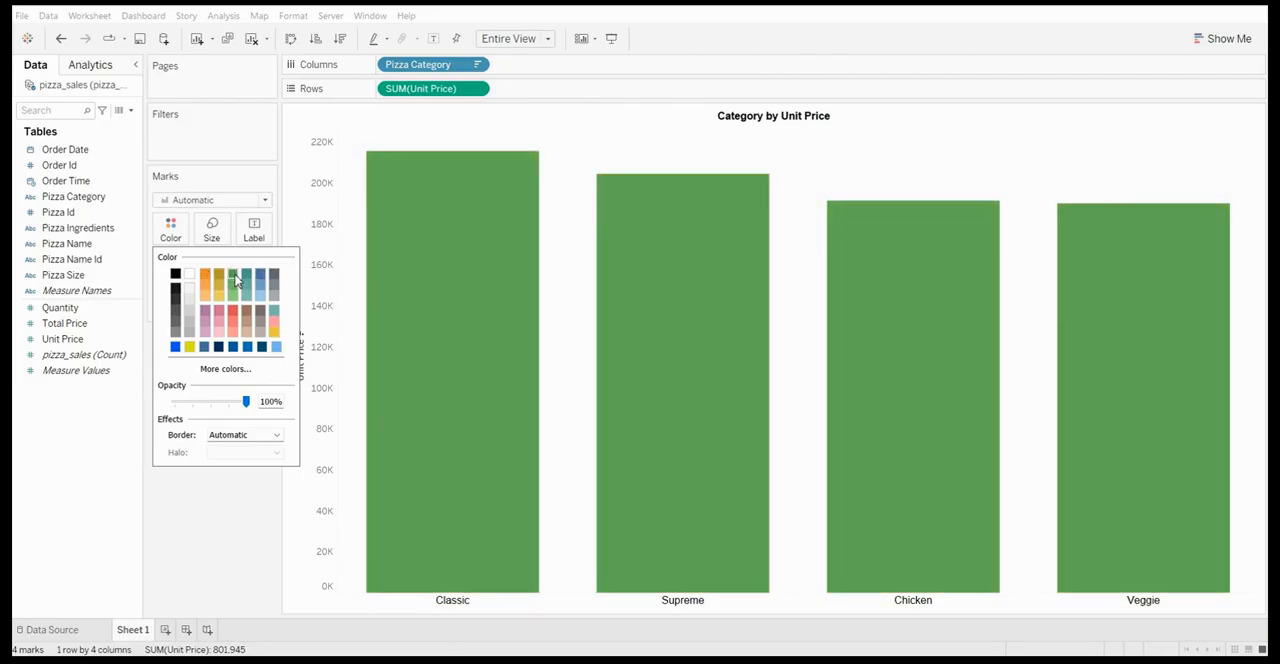
click(235, 284)
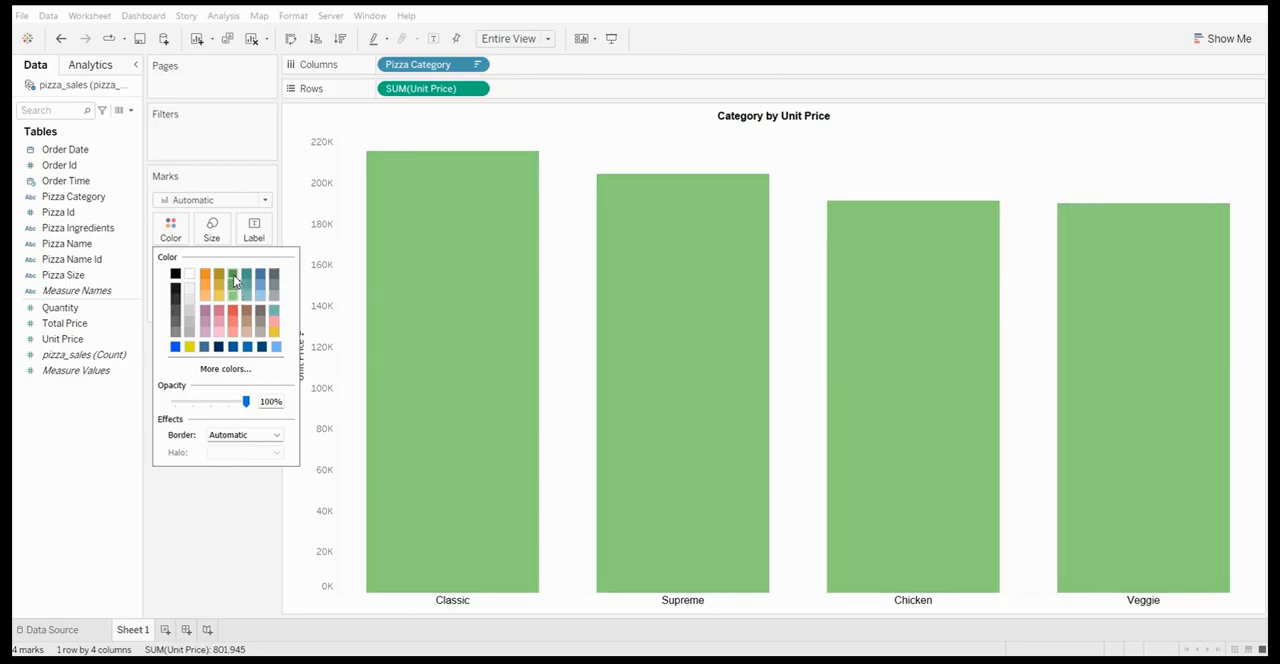
click(233, 275)
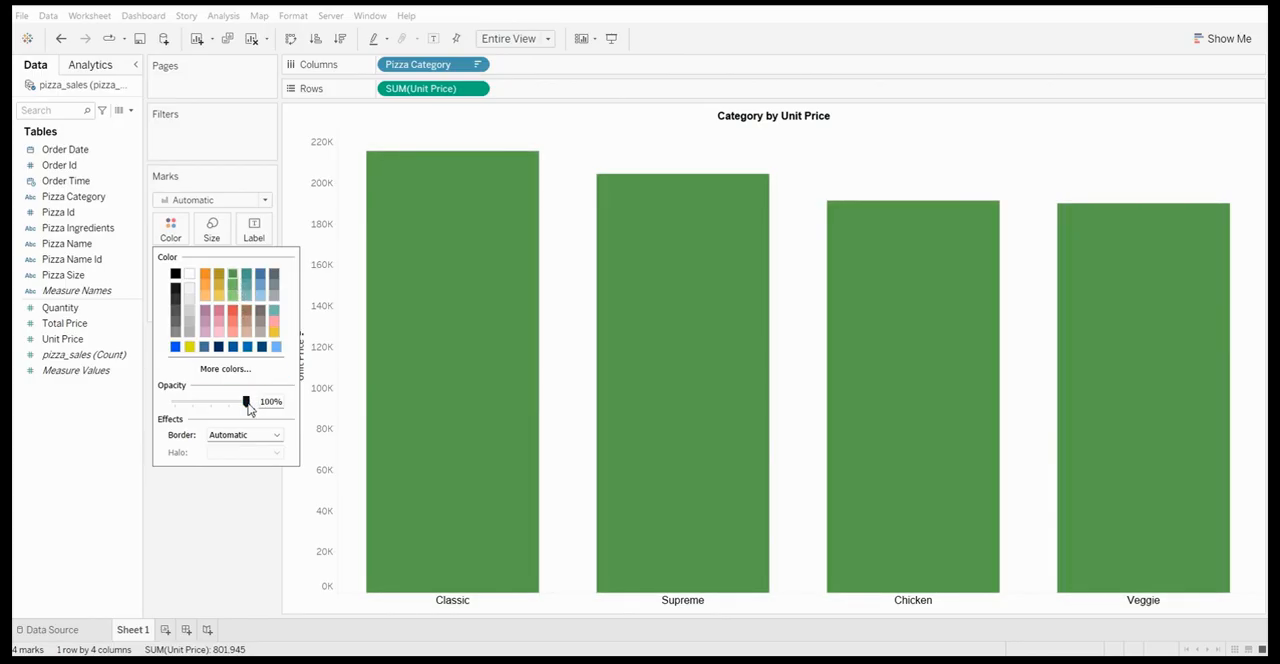
Try black and blue borders on the bars at 100% opacity and return the border to Automatic
mouse_move(246, 405)
mouse_down()
mouse_move(174, 407)
mouse_move(265, 405)
mouse_up()
click(278, 435)
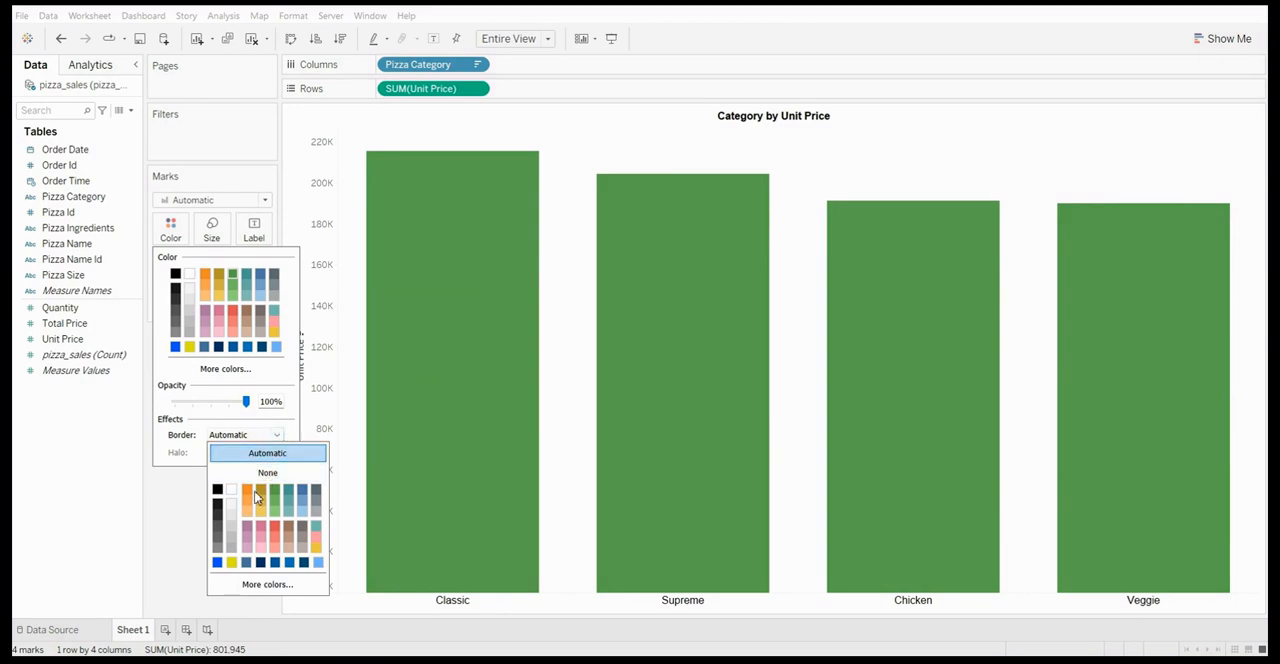
click(217, 491)
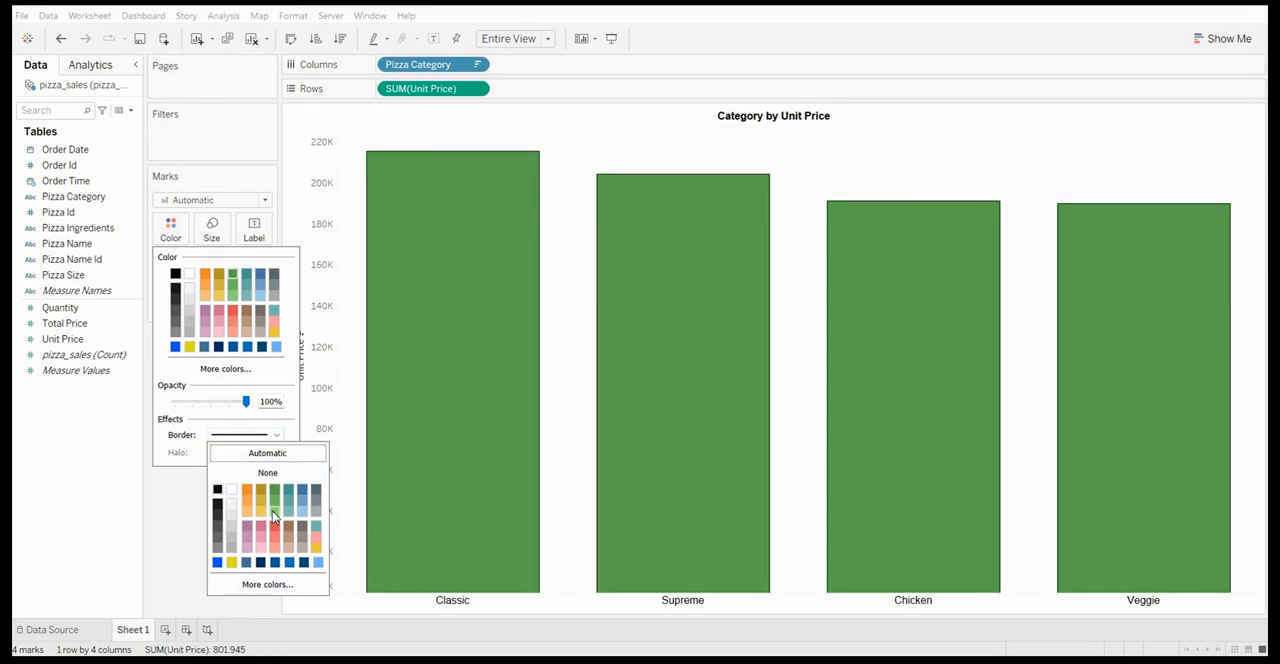
click(301, 499)
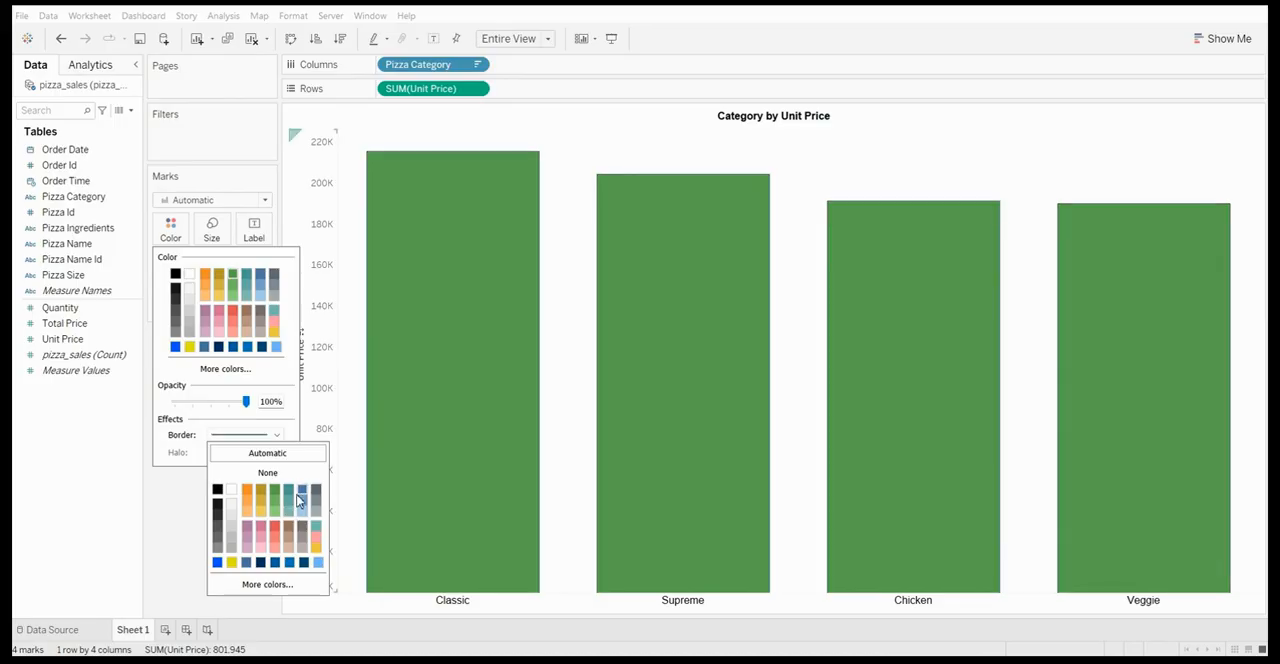
click(217, 489)
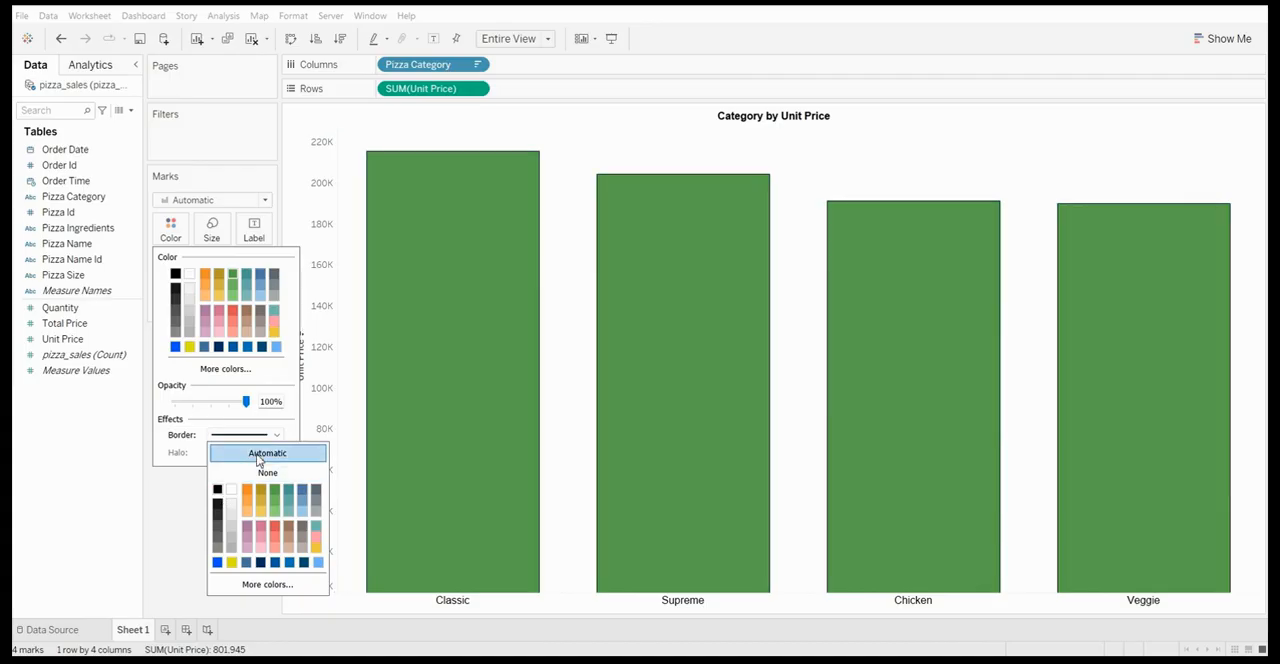
click(257, 455)
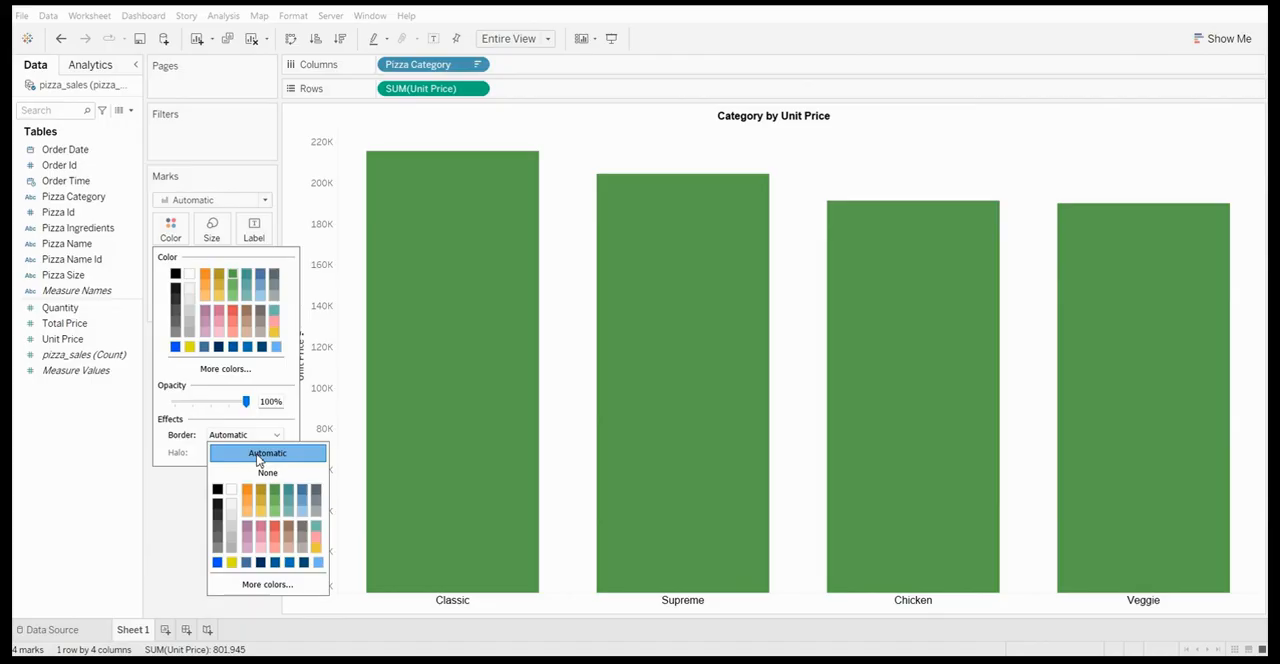
click(161, 366)
click(208, 533)
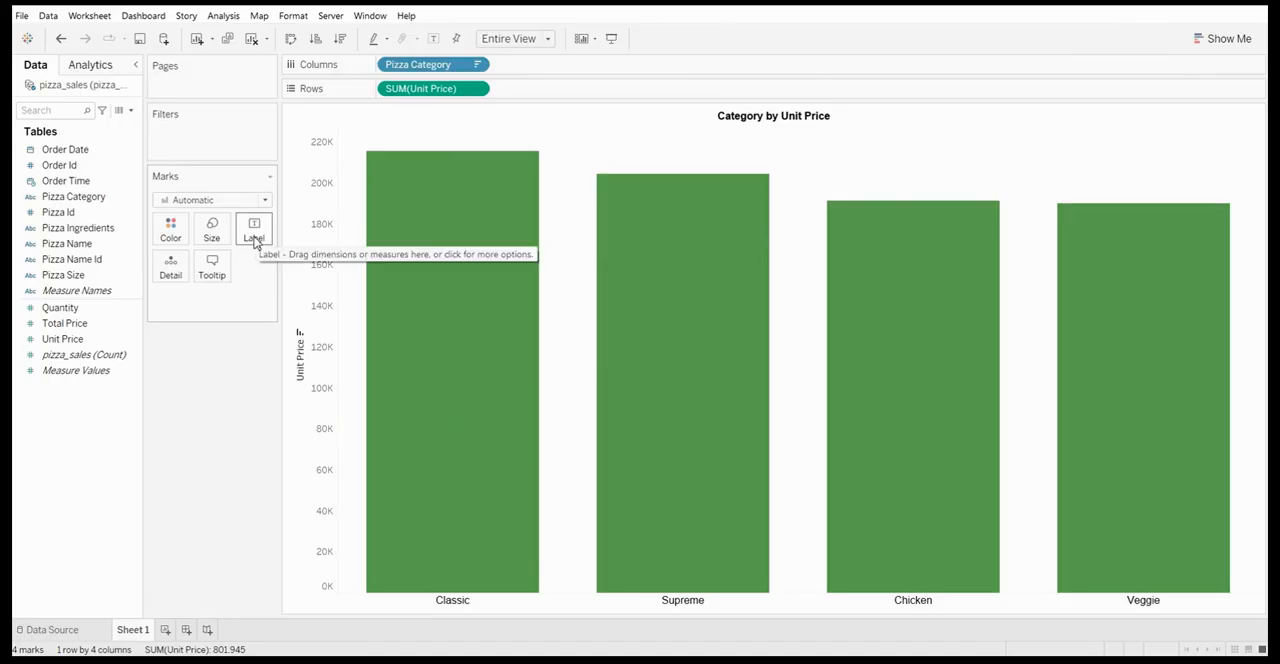
Add Unit Price as the mark label on the category bars
mouse_move(508, 243)
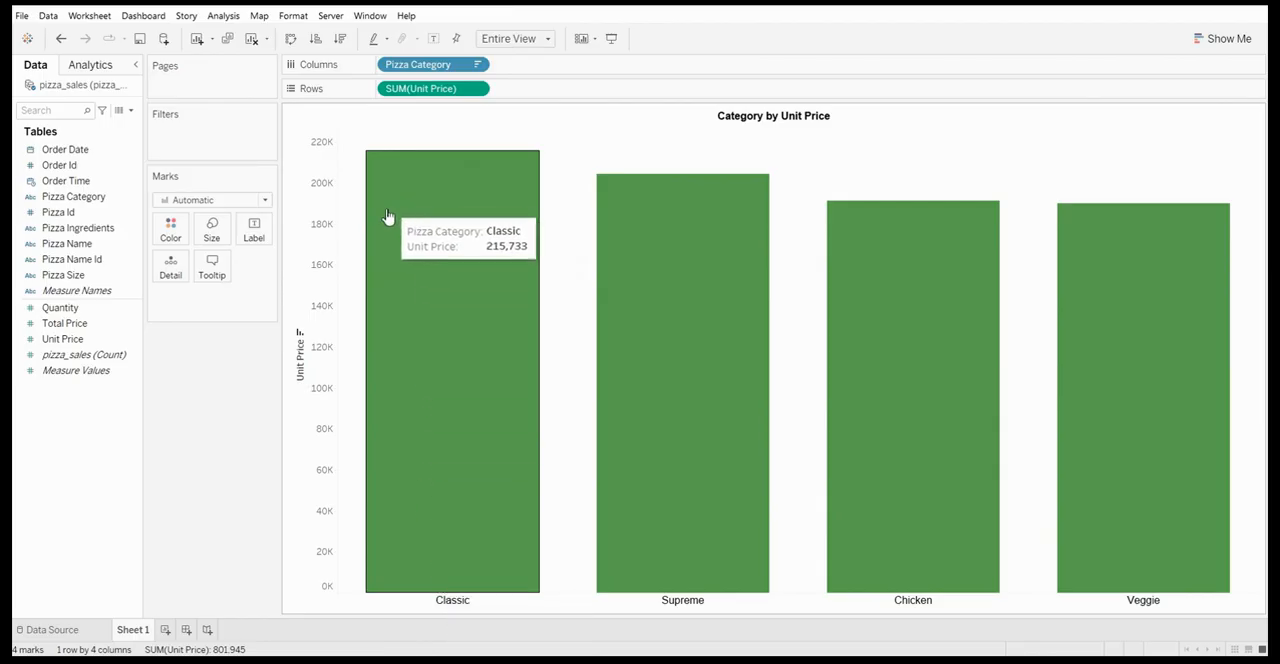
click(78, 371)
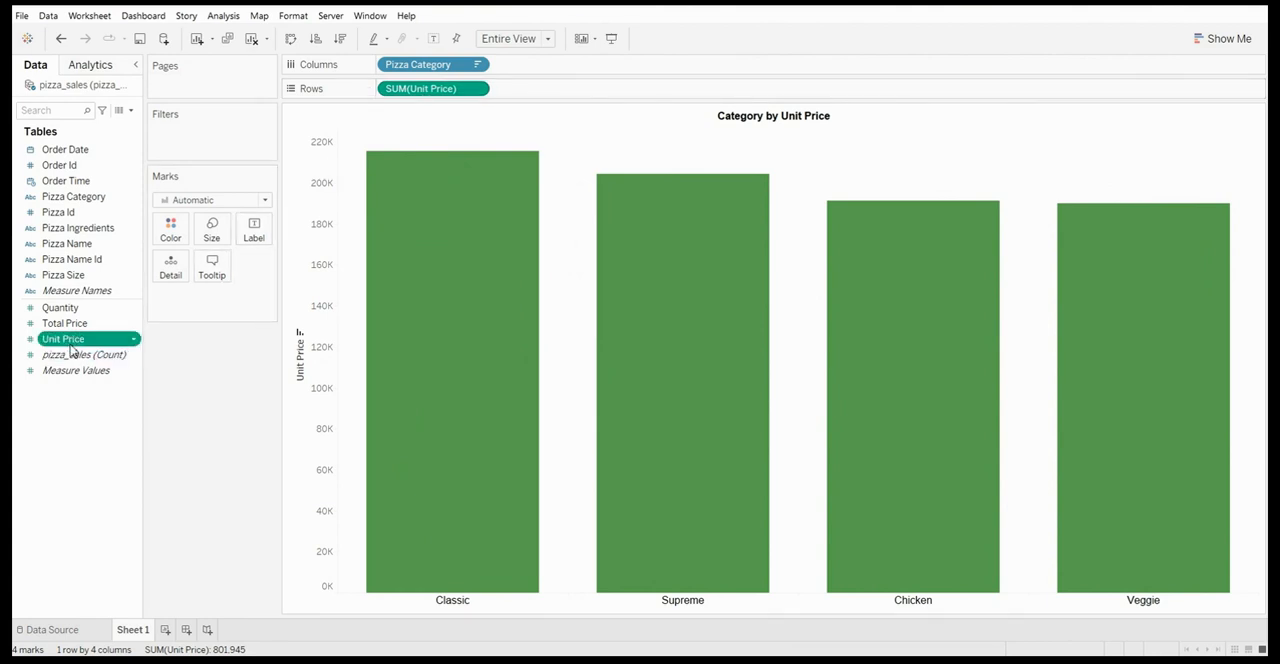
drag(66, 339, 248, 240)
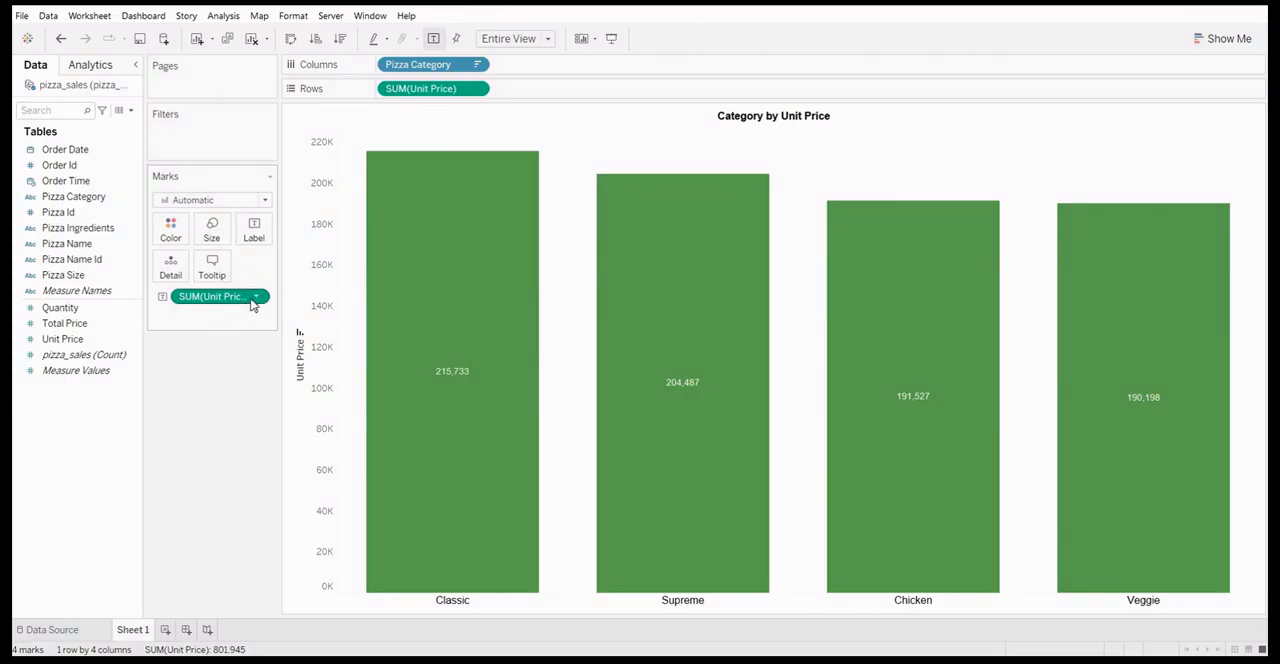
Hide the Unit Price axis header of the bar chart
mouse_move(437, 387)
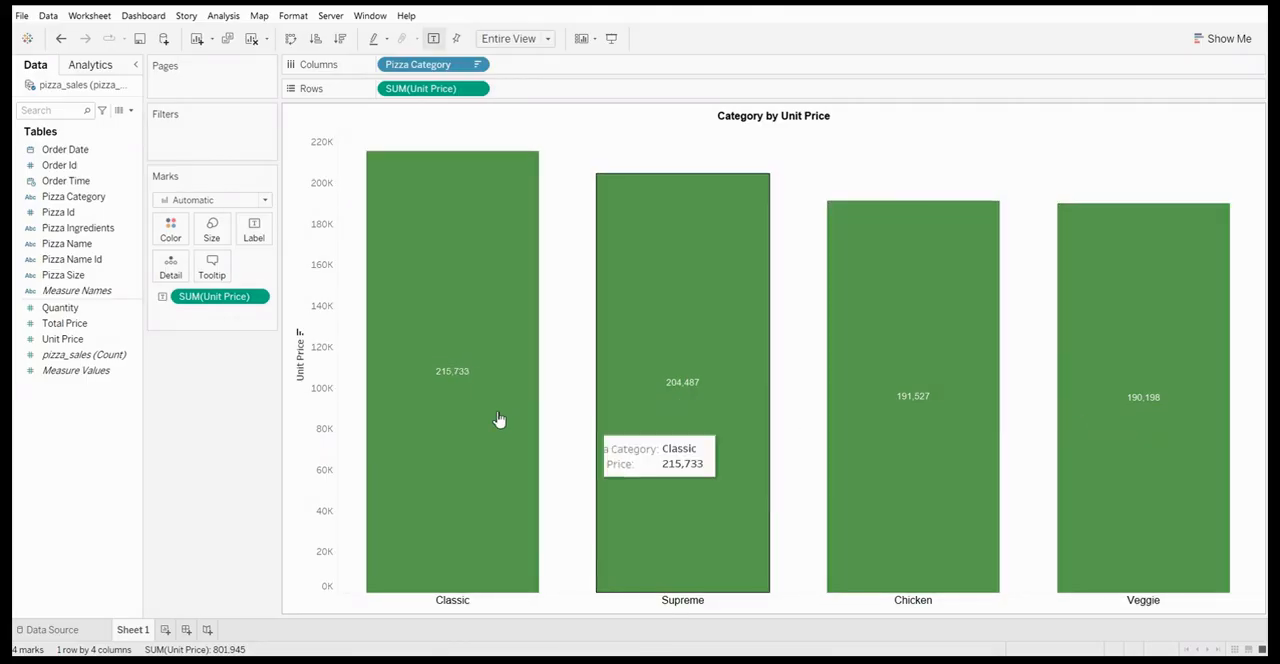
right_click(317, 261)
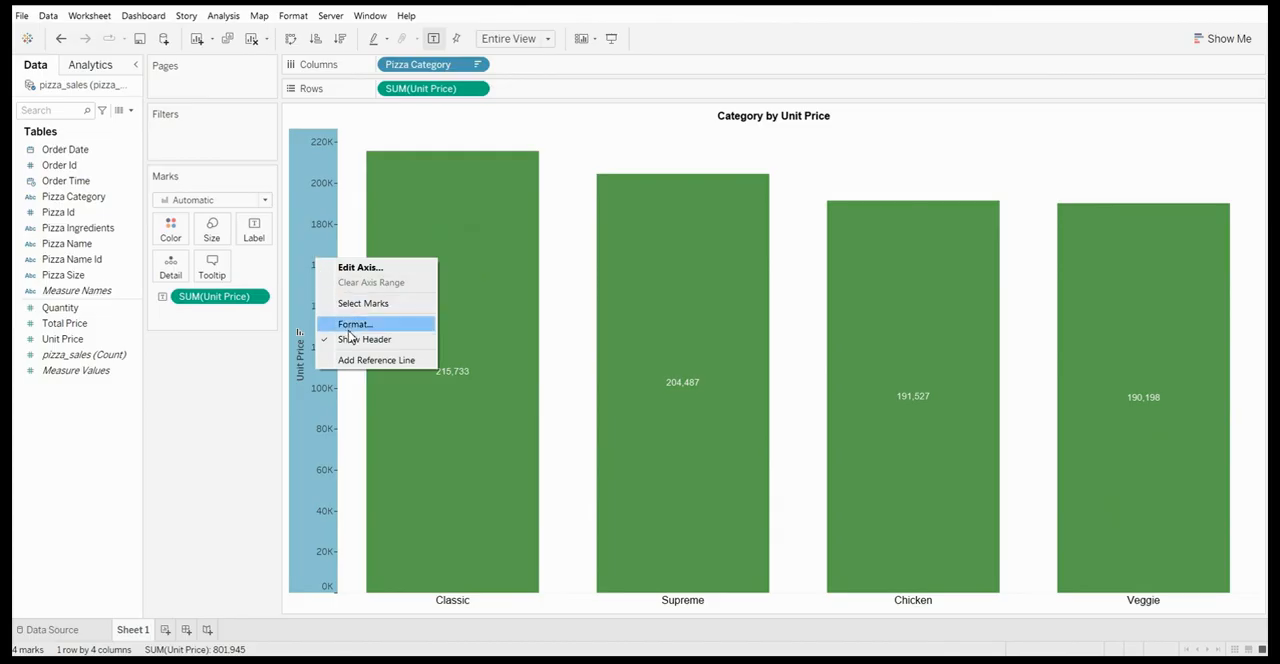
click(350, 340)
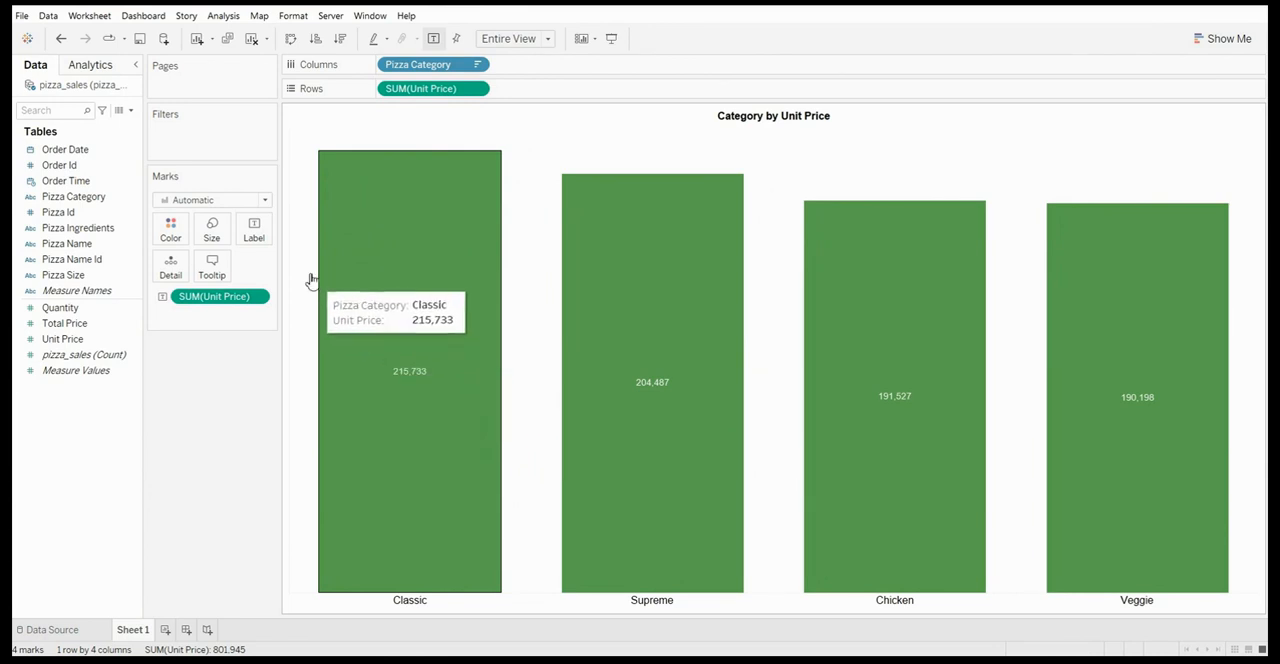
Format the SUM(Unit Price) label text as 12 pt bold and apply the change
click(256, 240)
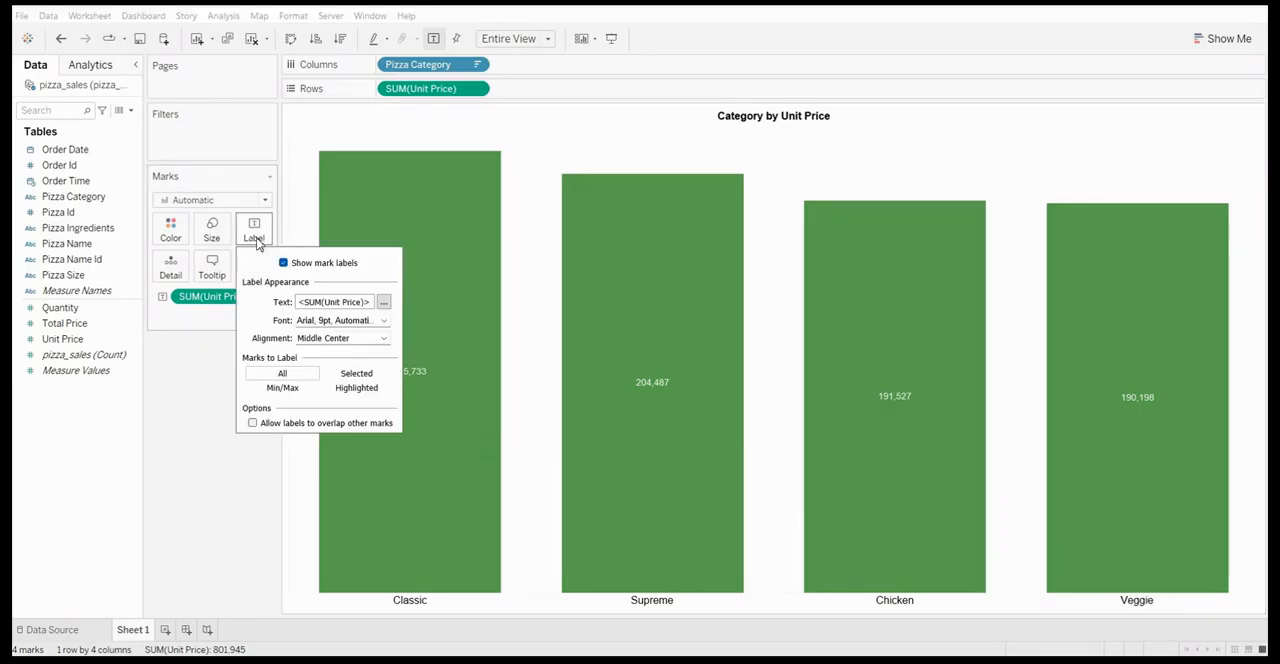
click(383, 305)
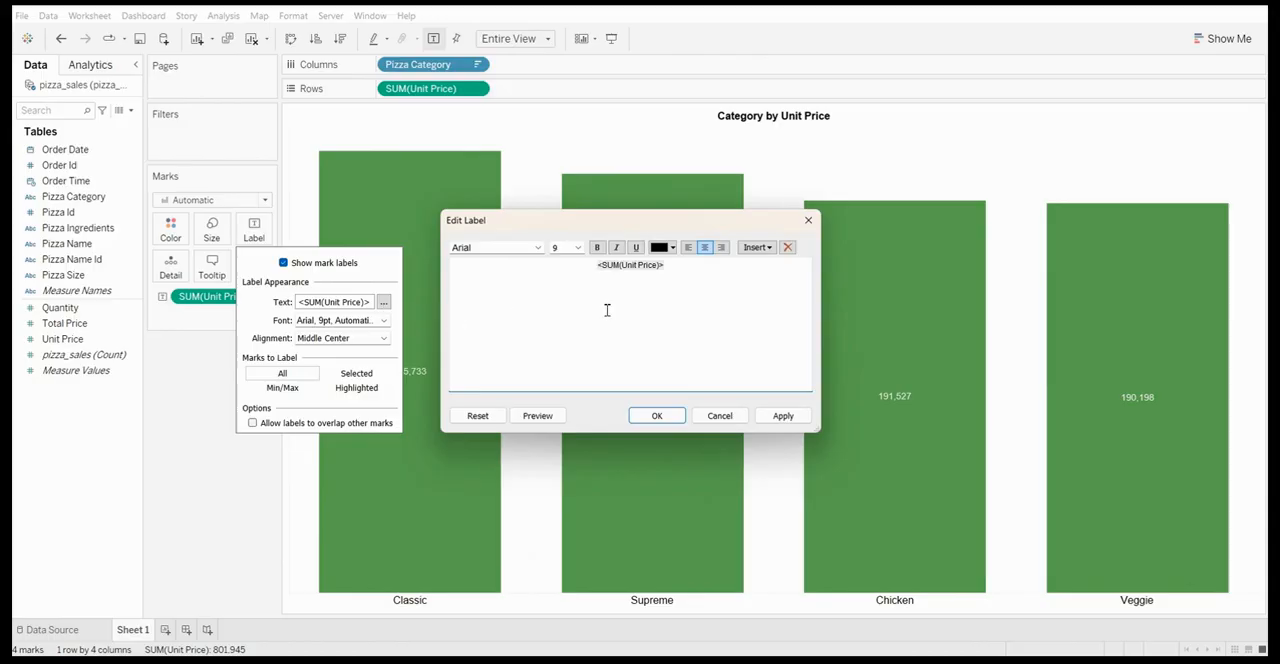
drag(675, 278, 582, 266)
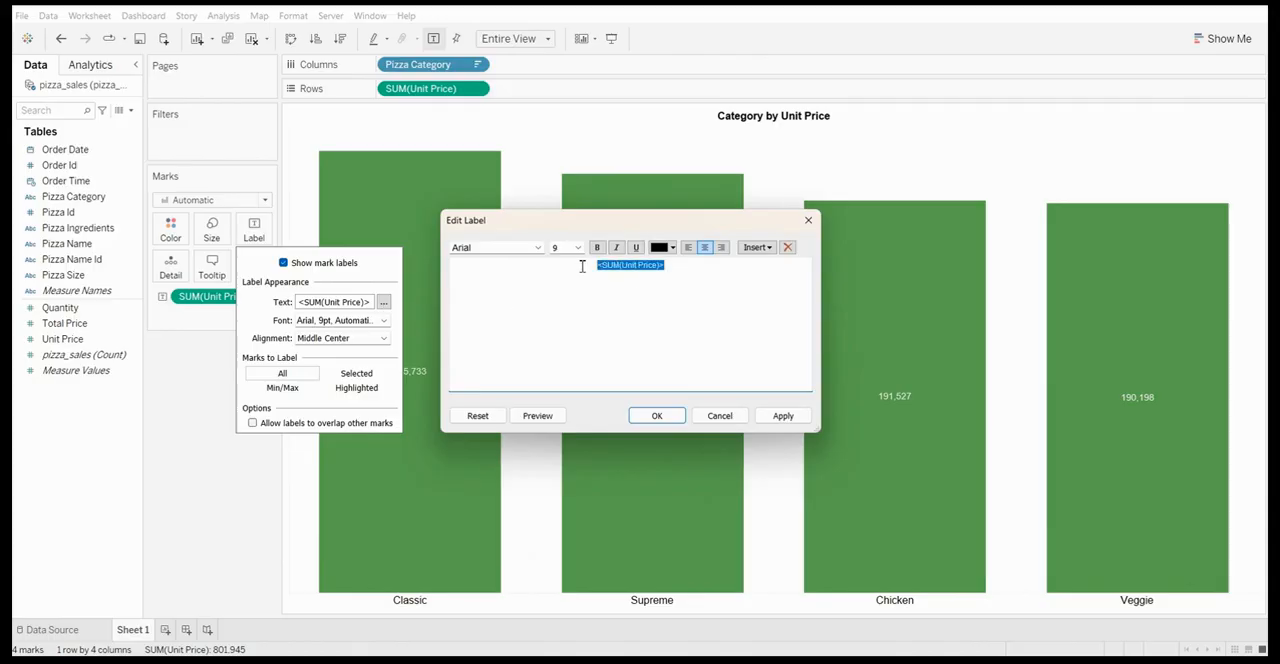
click(507, 252)
click(584, 250)
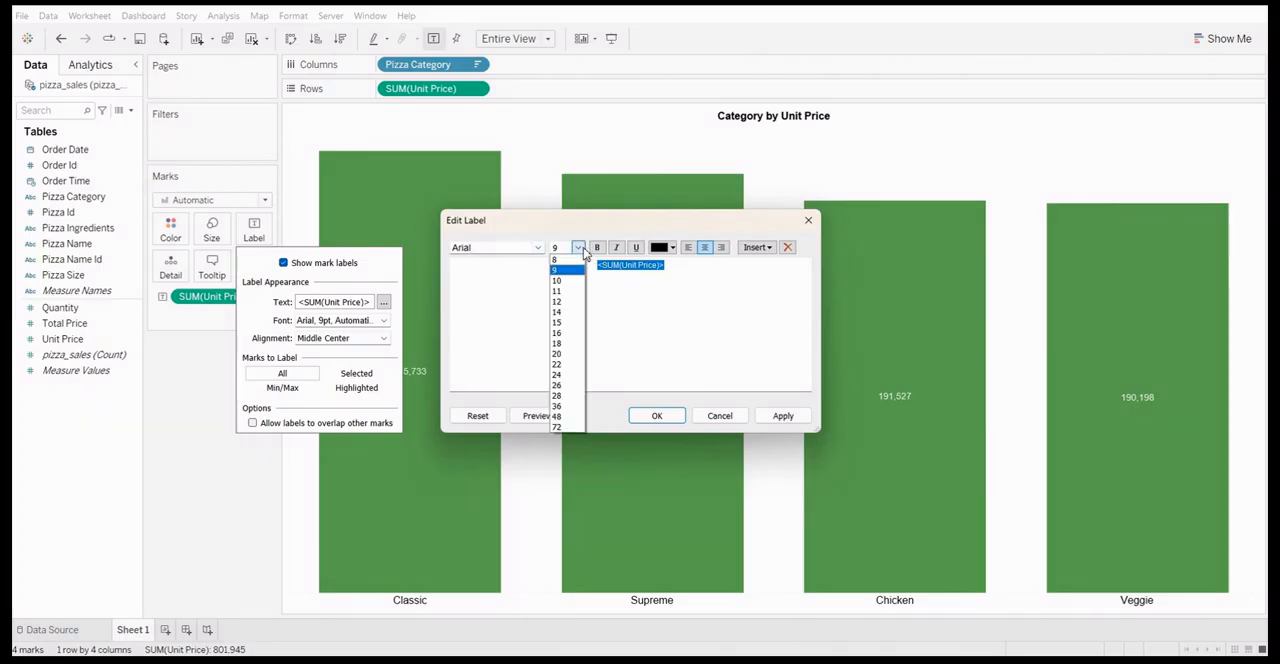
click(583, 299)
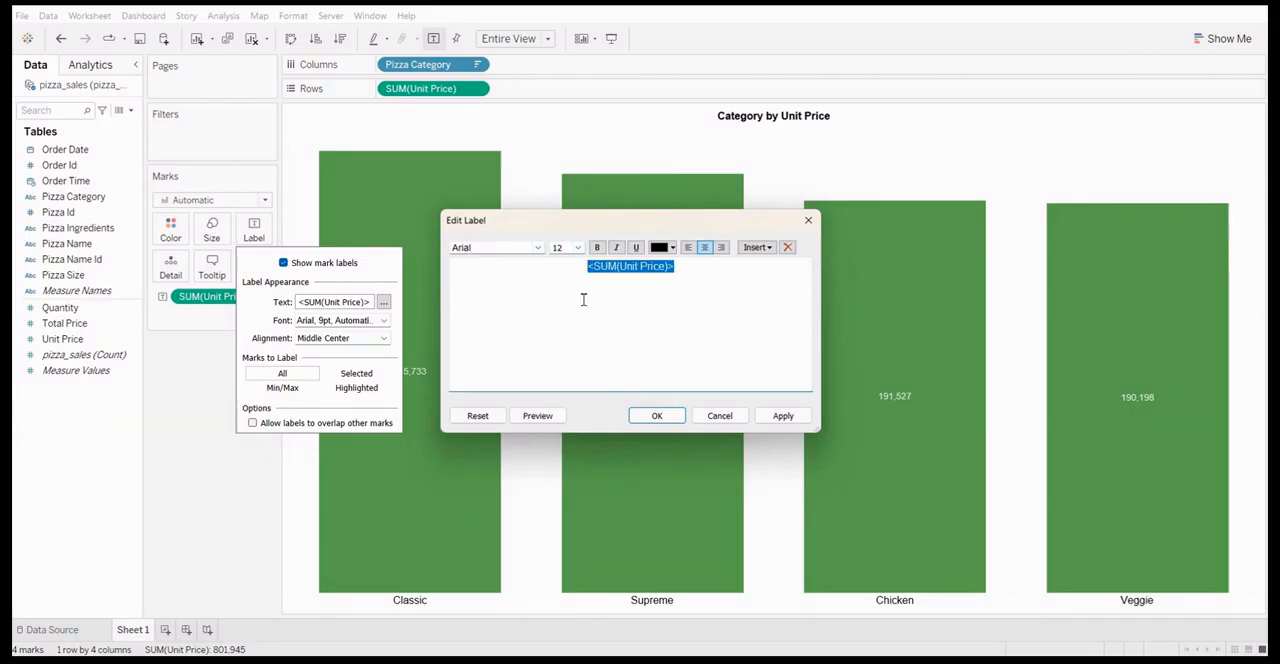
click(597, 247)
click(783, 415)
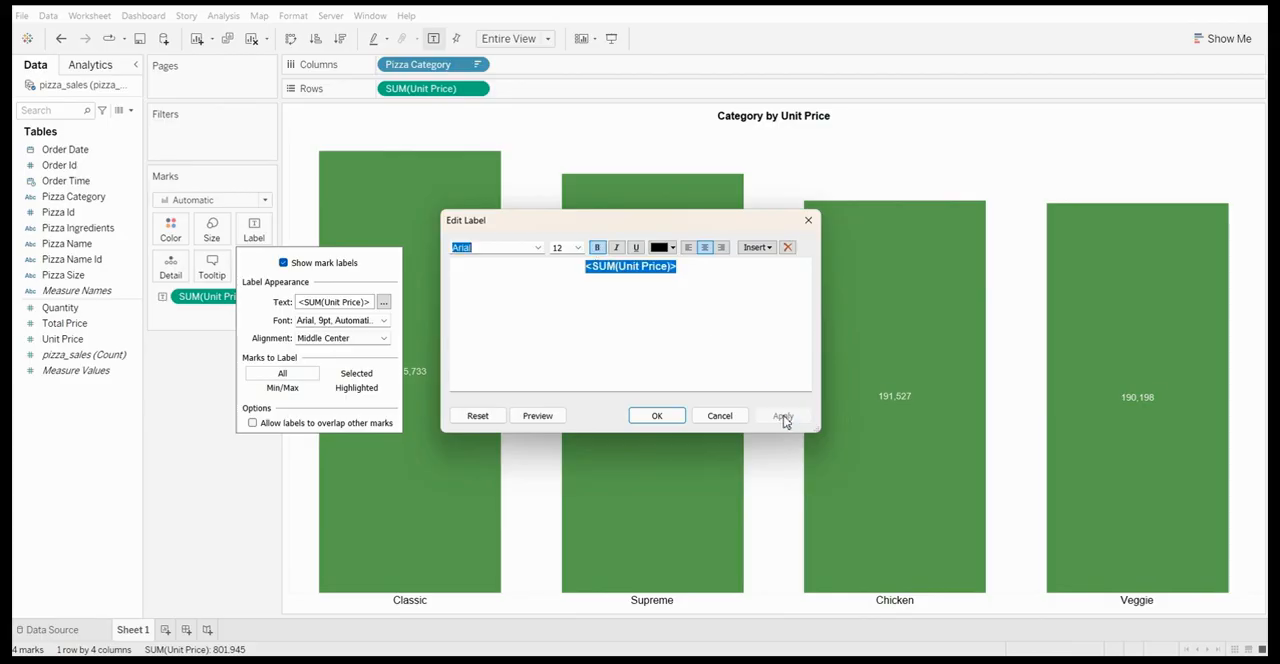
click(660, 416)
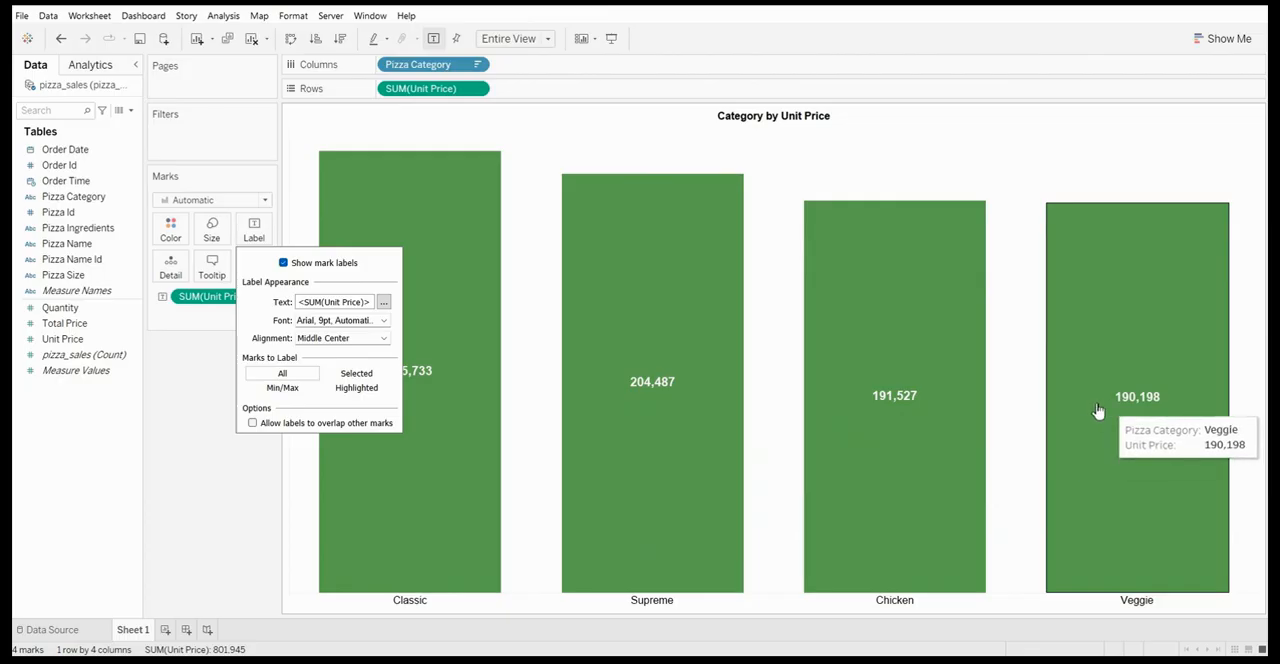
Try right and left horizontal alignment on the bar labels and return them to center
click(340, 322)
click(338, 330)
click(345, 340)
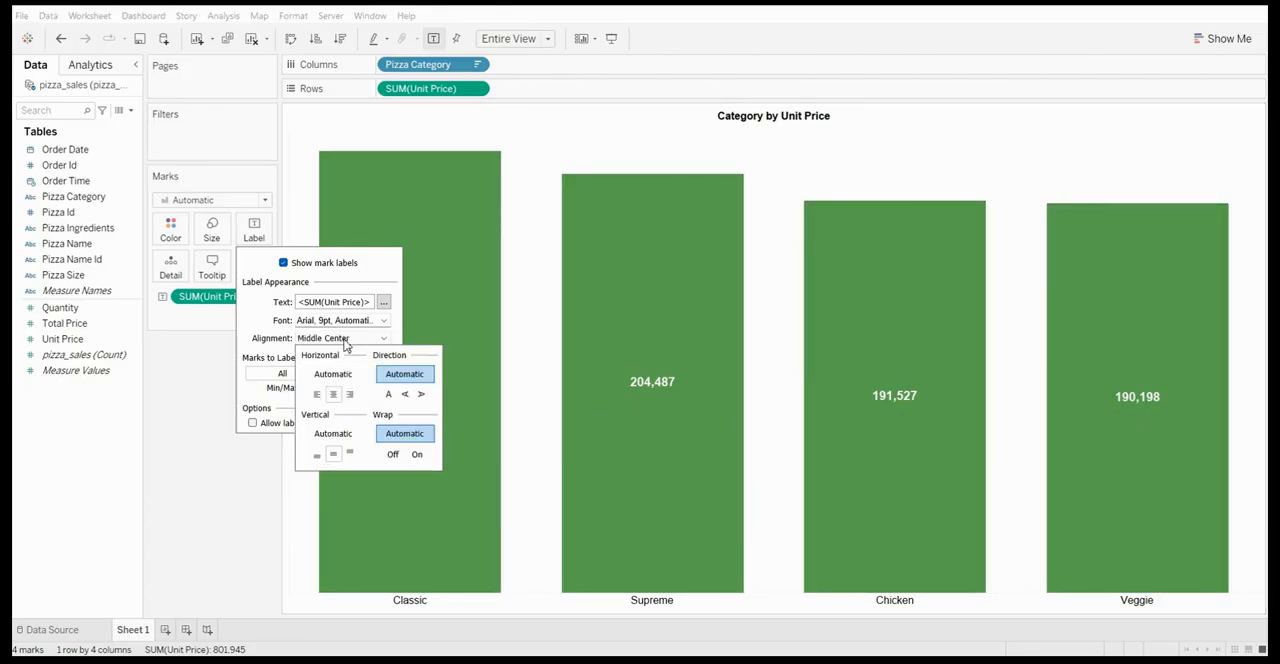
click(254, 330)
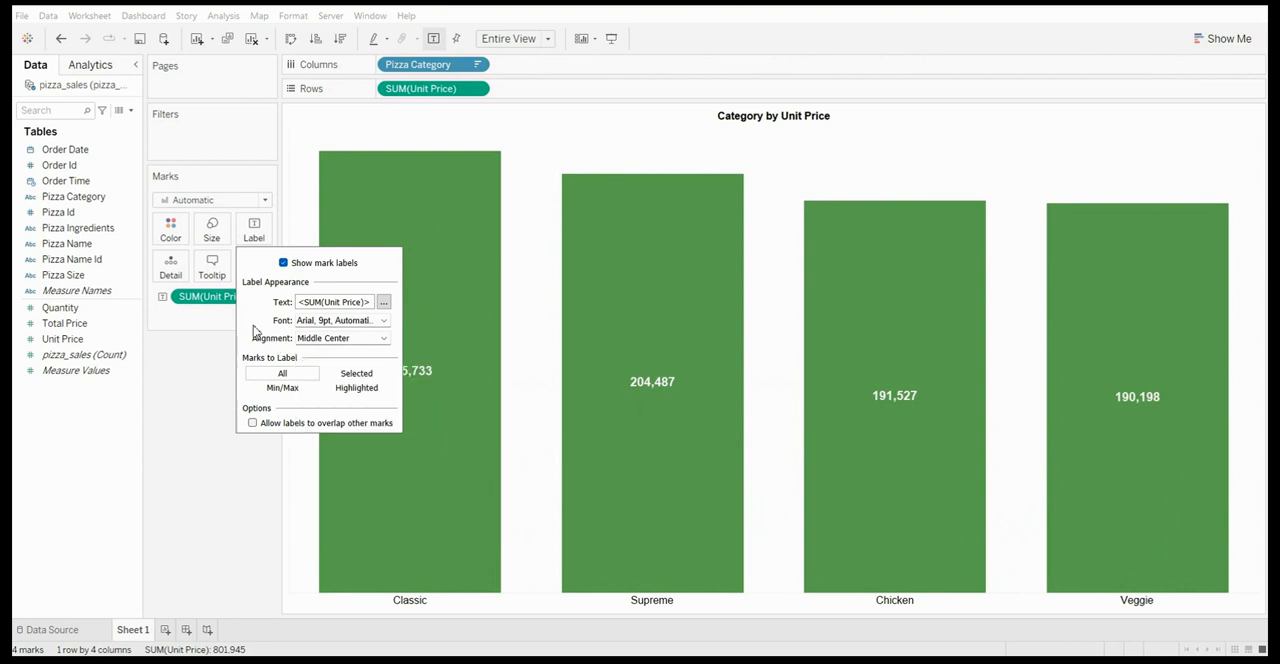
click(347, 340)
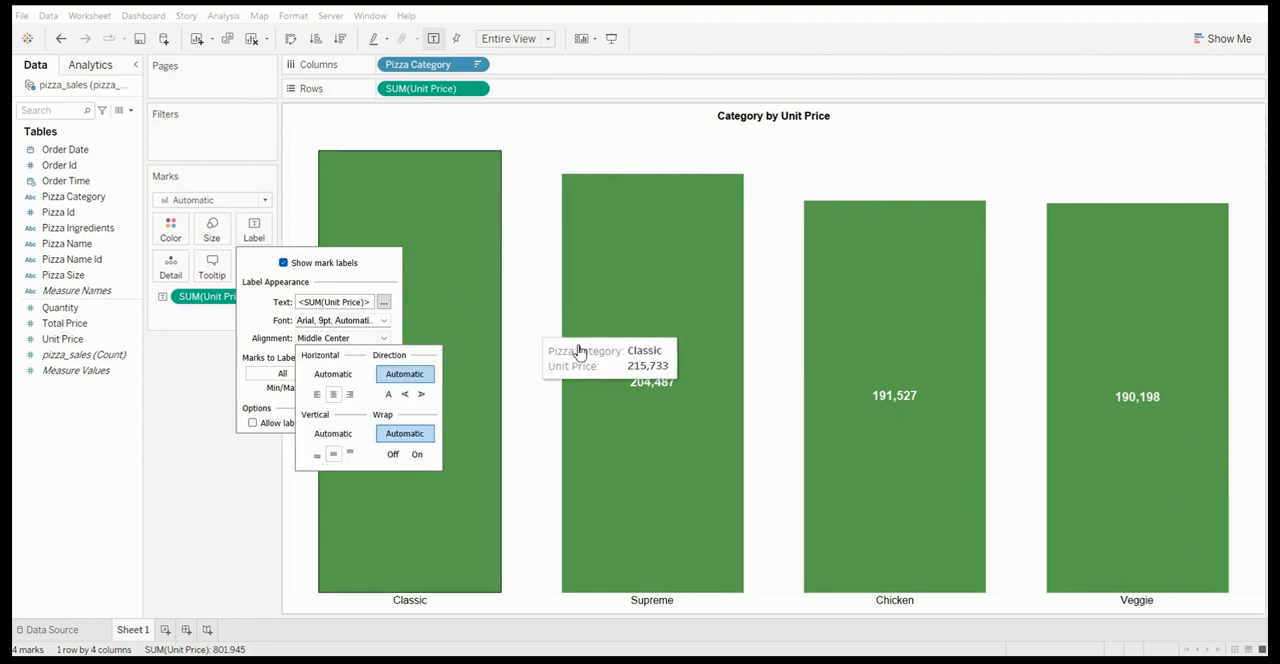
click(348, 395)
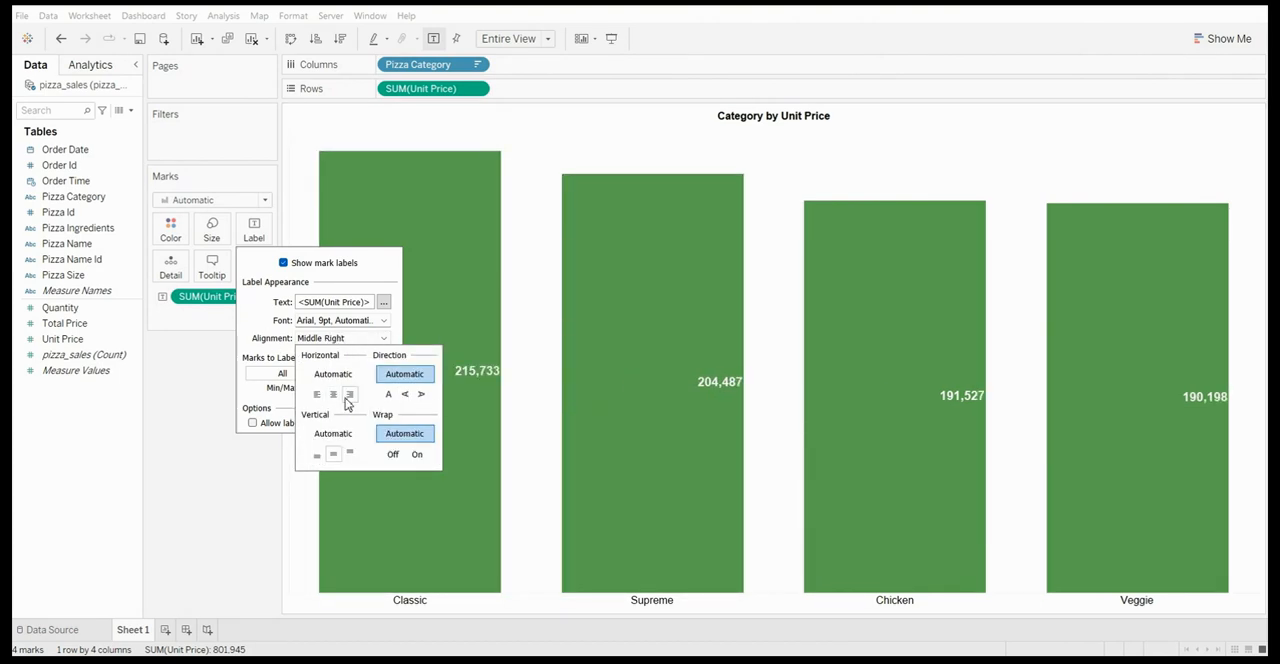
click(338, 396)
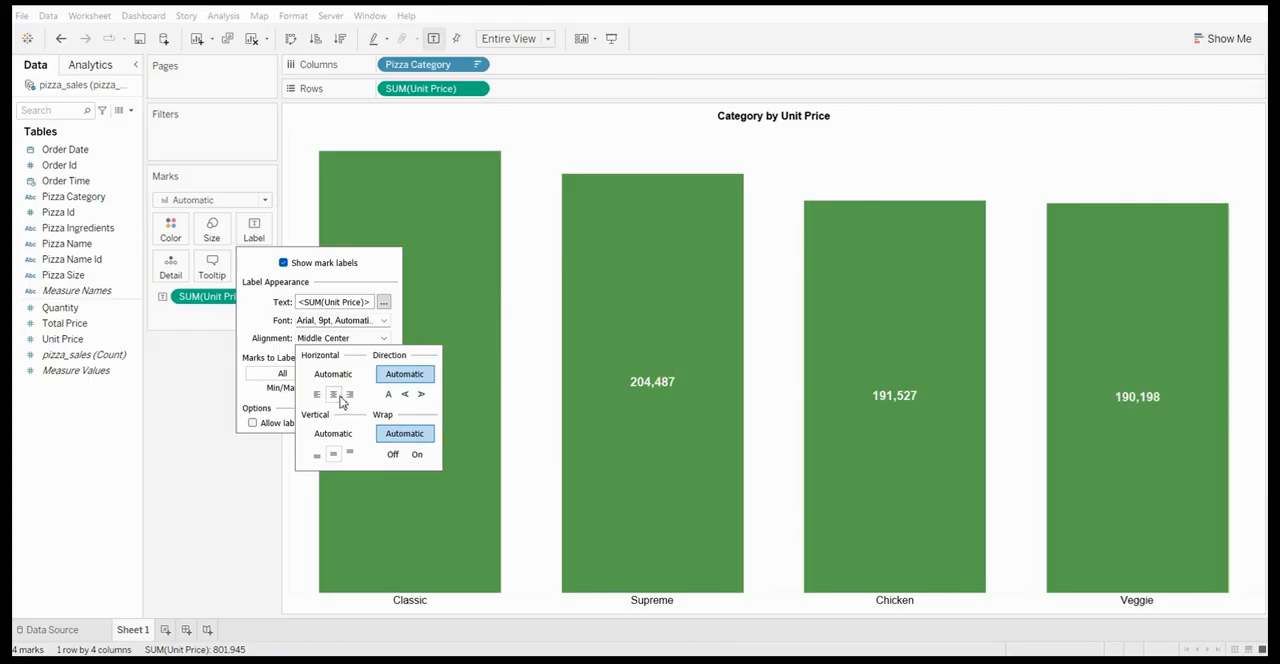
click(315, 396)
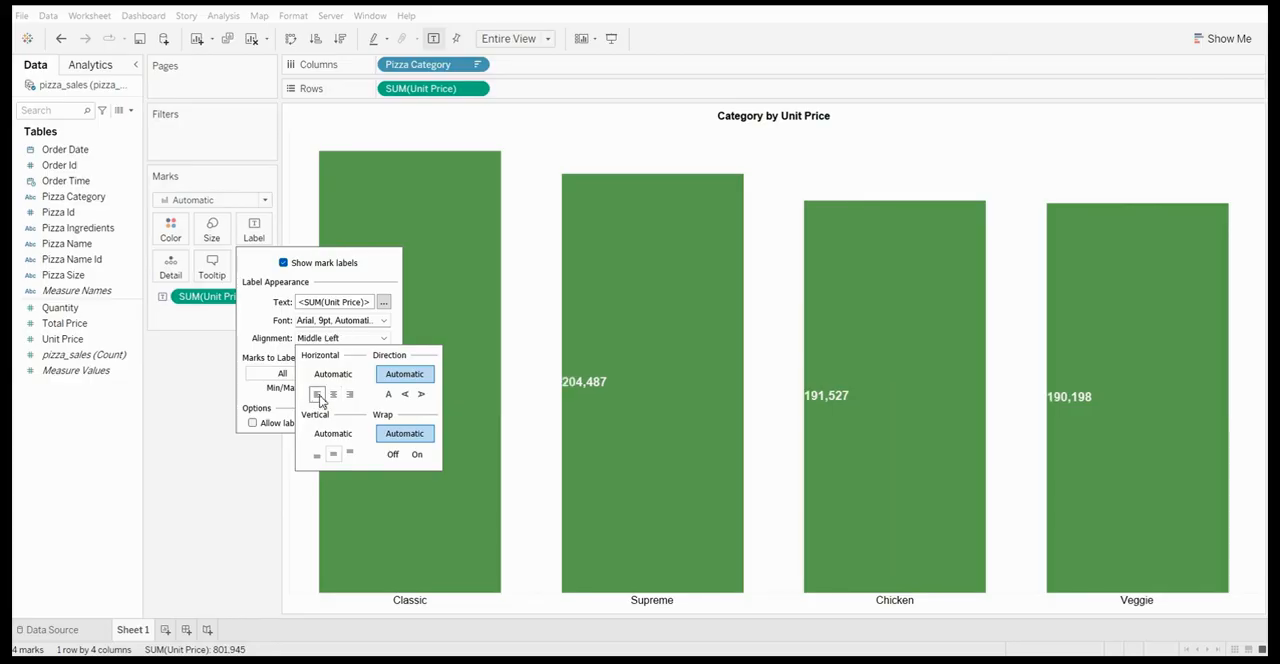
click(333, 396)
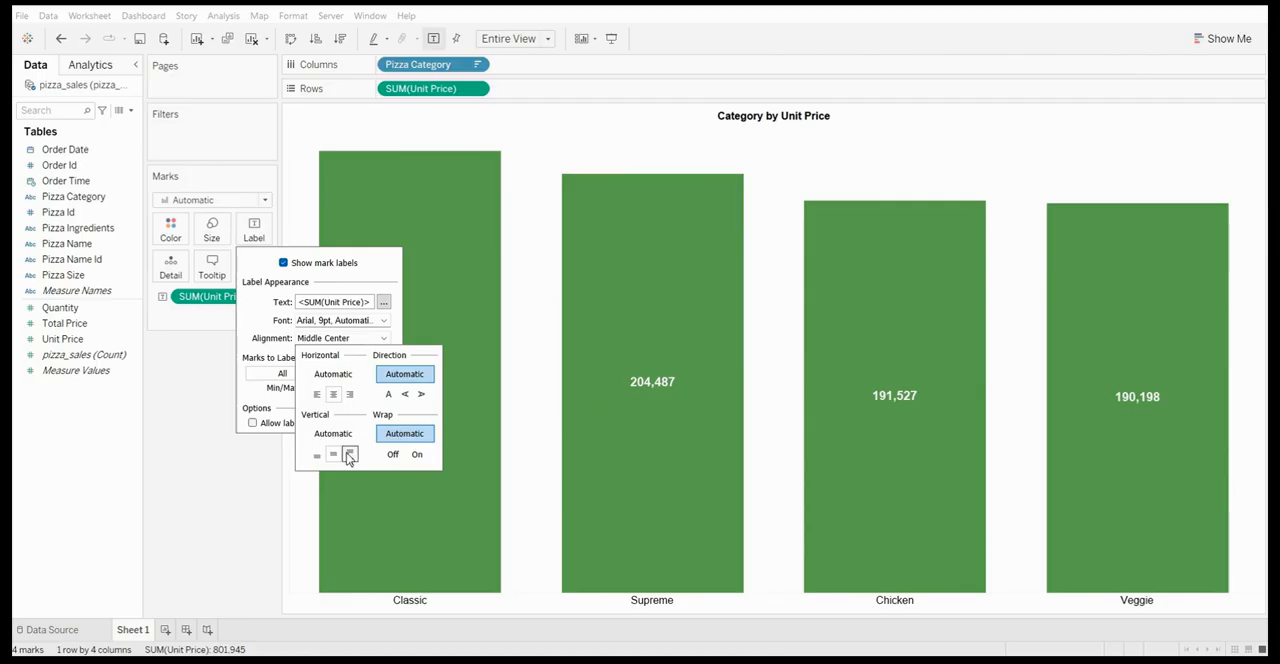
Try the middle and bottom vertical alignments on the bar labels and settle on top
click(349, 455)
click(335, 455)
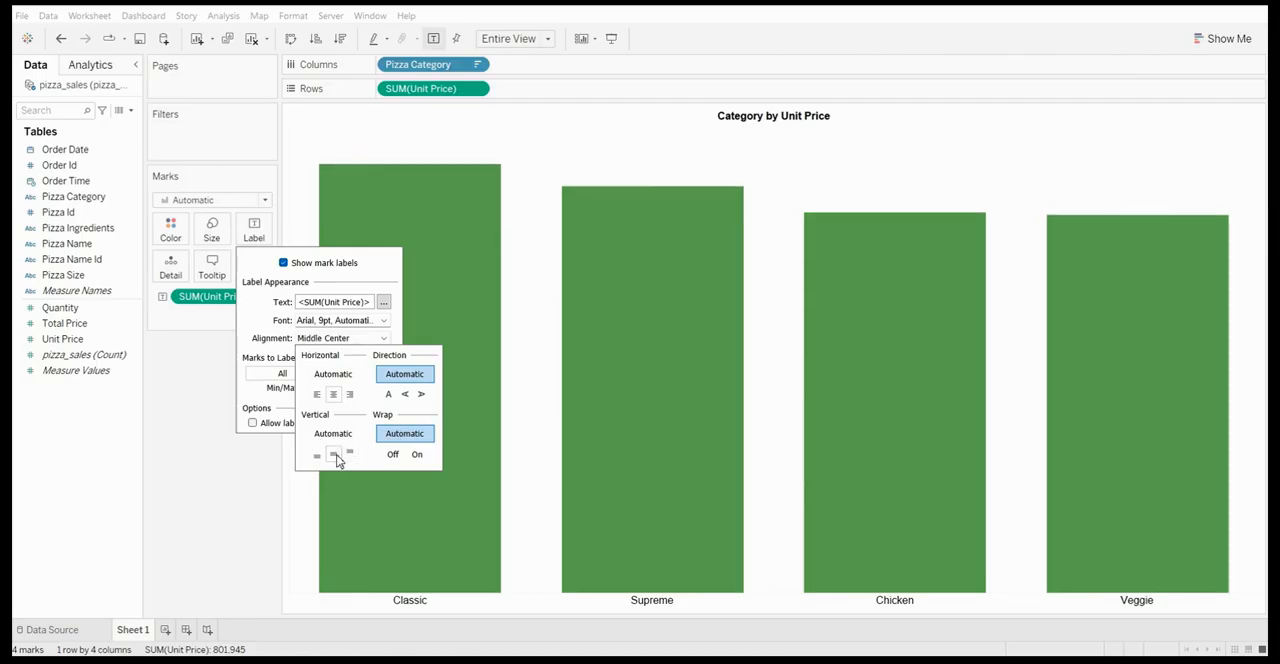
click(317, 456)
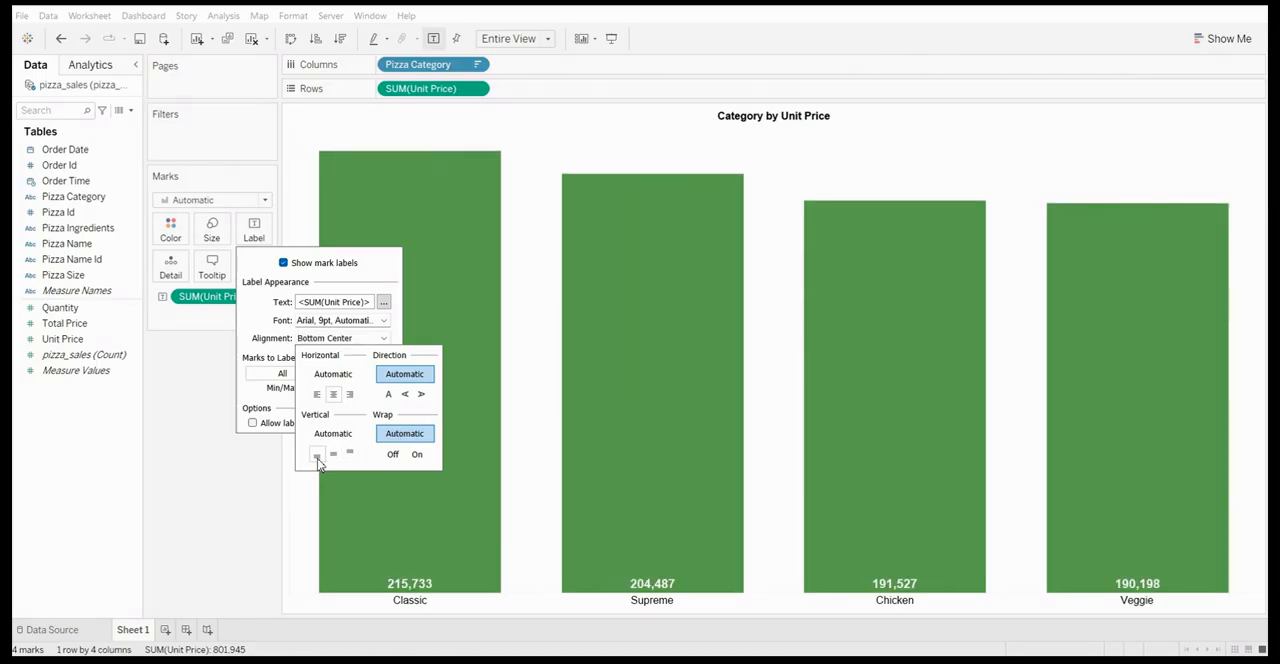
click(348, 455)
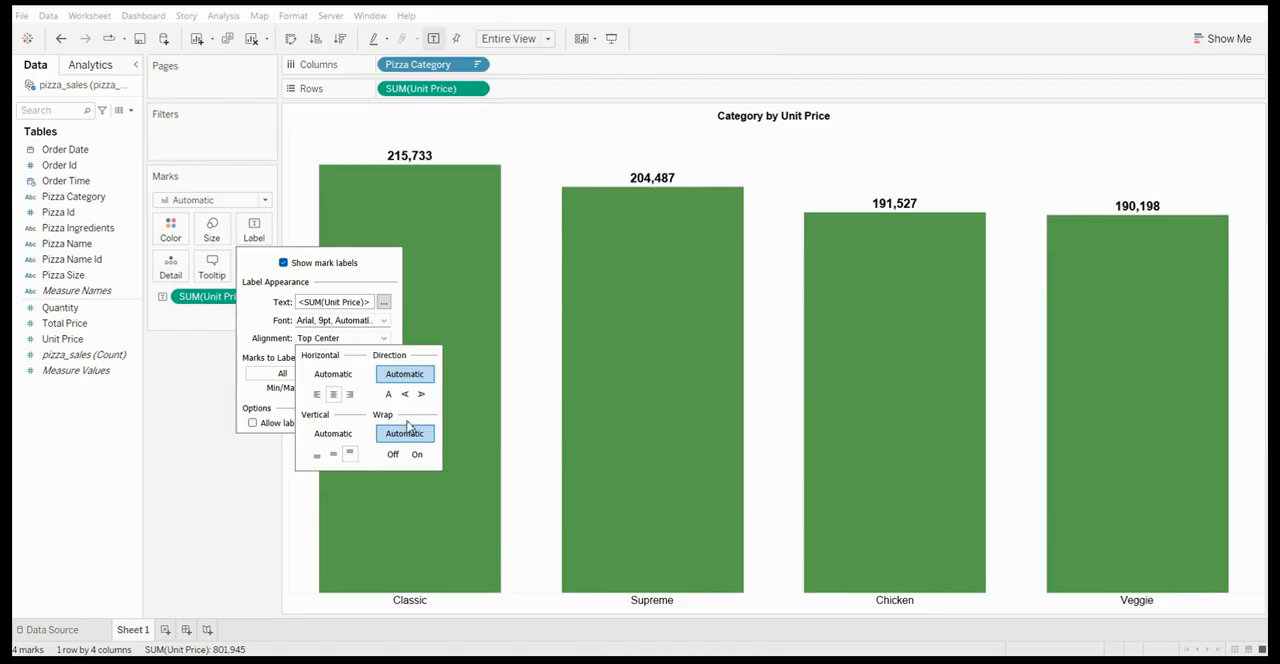
Try the up and down text directions on the bar labels and settle on the normal horizontal direction
click(390, 400)
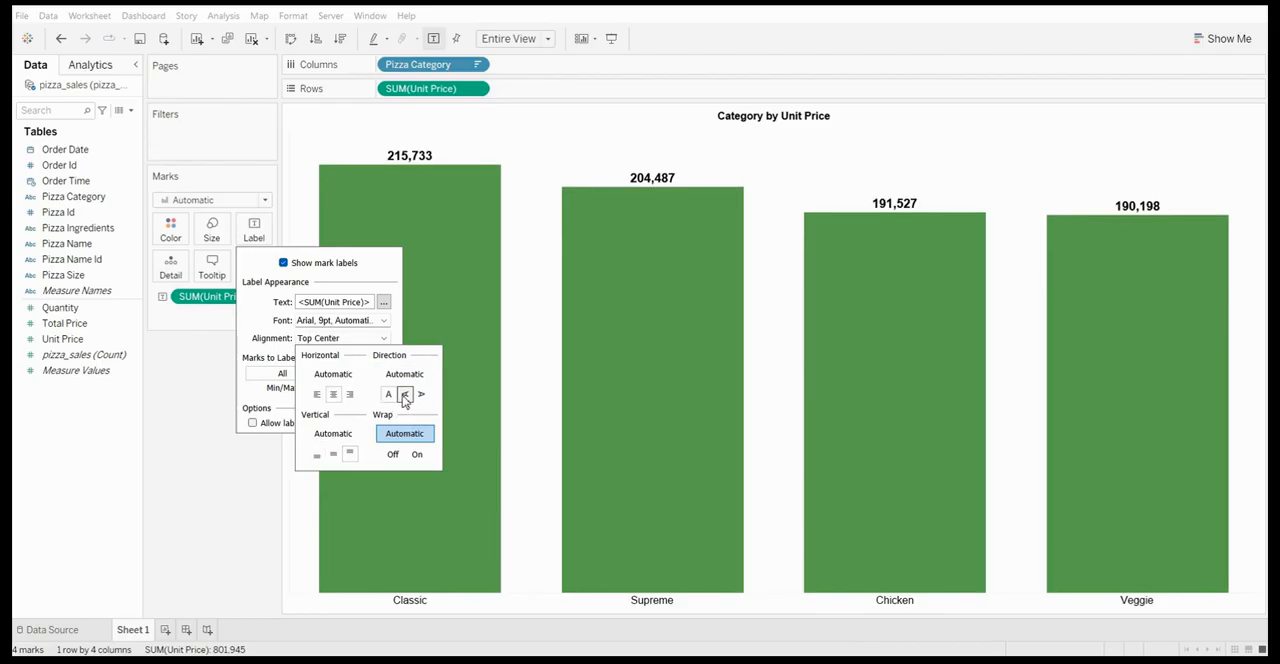
click(405, 396)
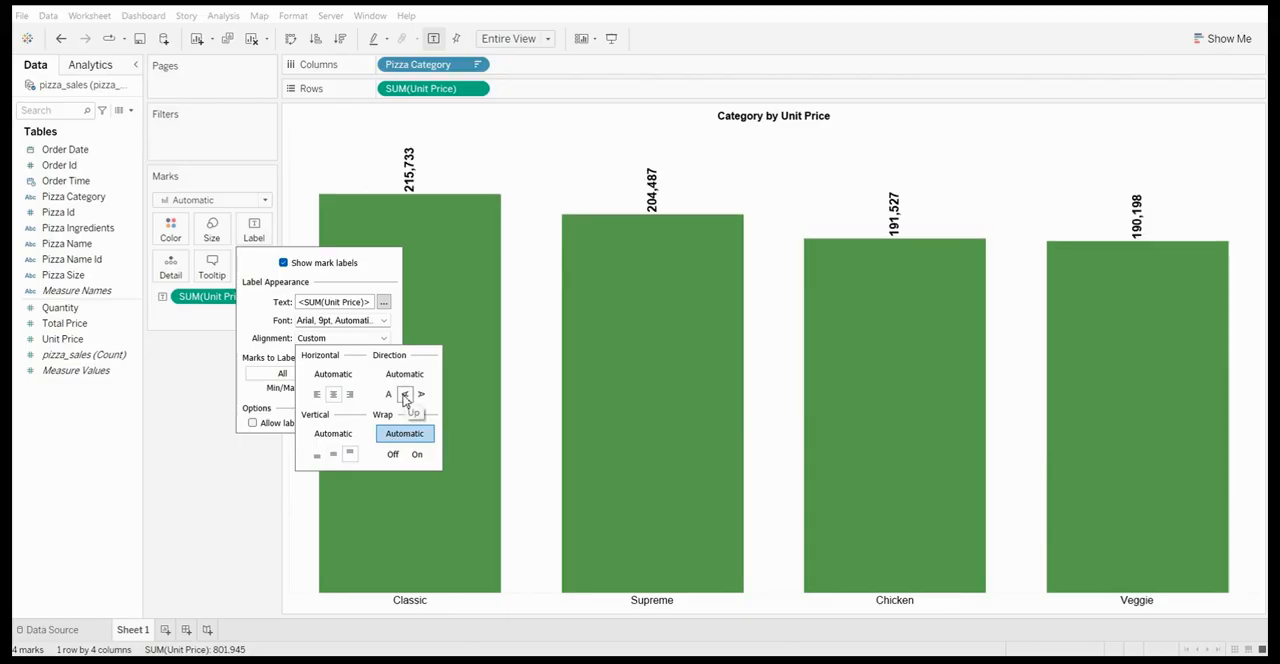
click(422, 396)
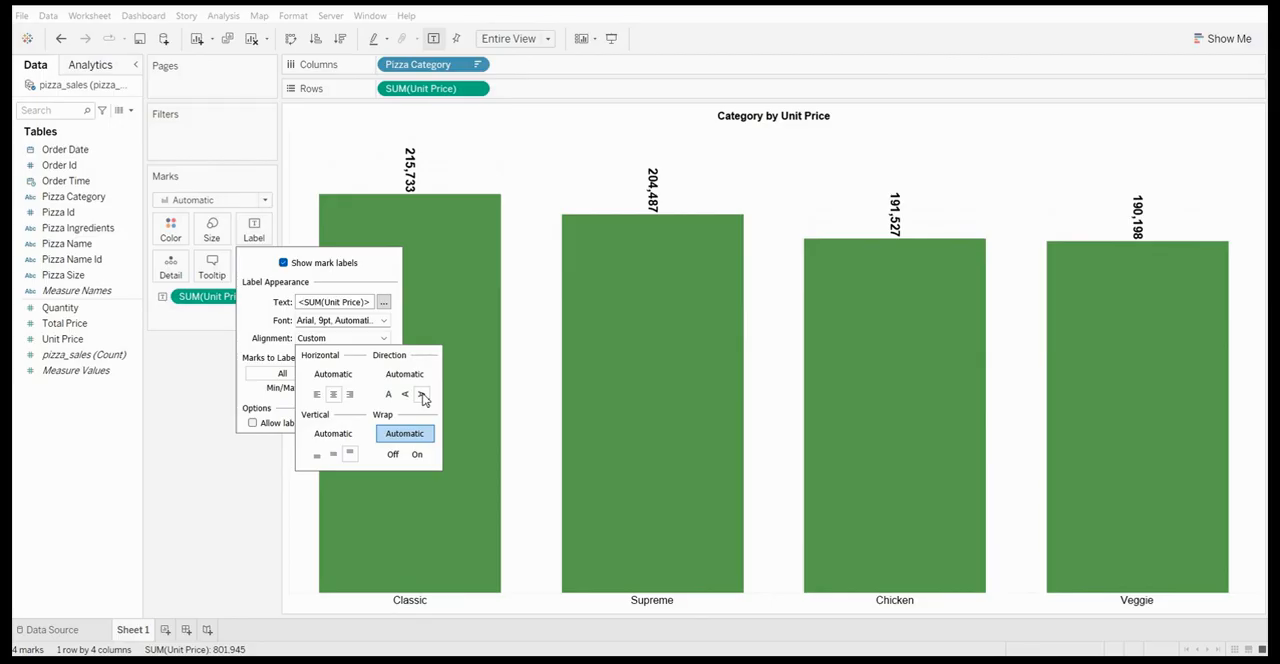
click(405, 395)
click(390, 396)
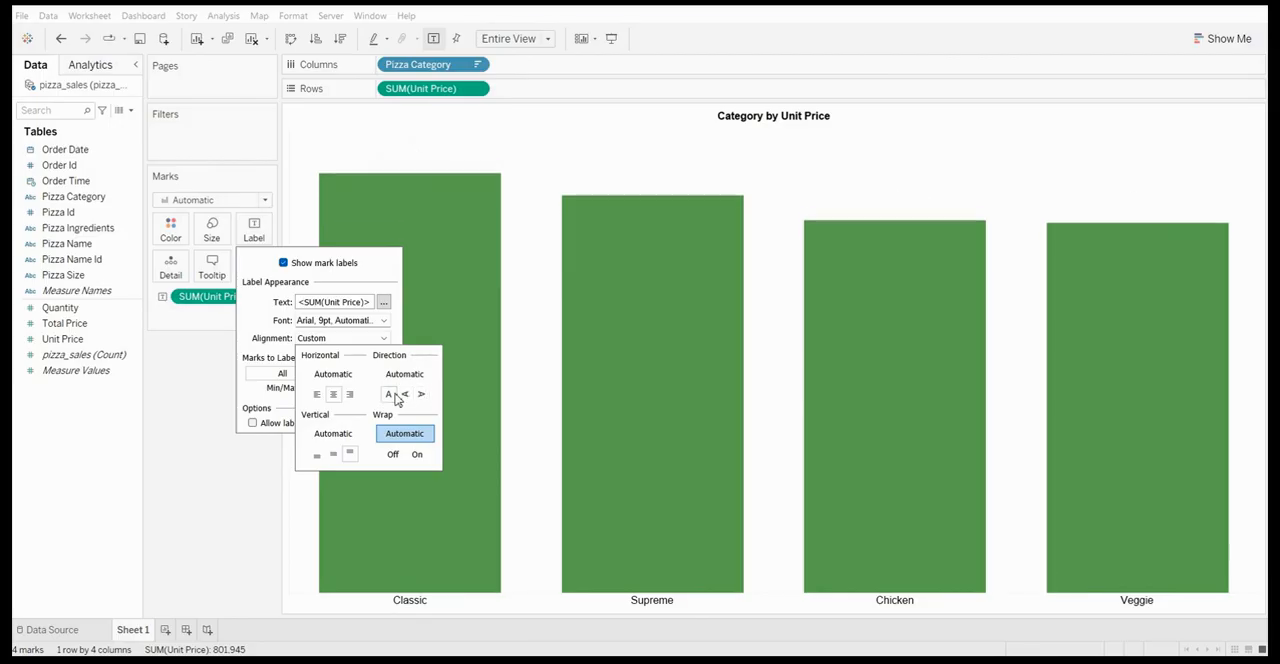
click(402, 377)
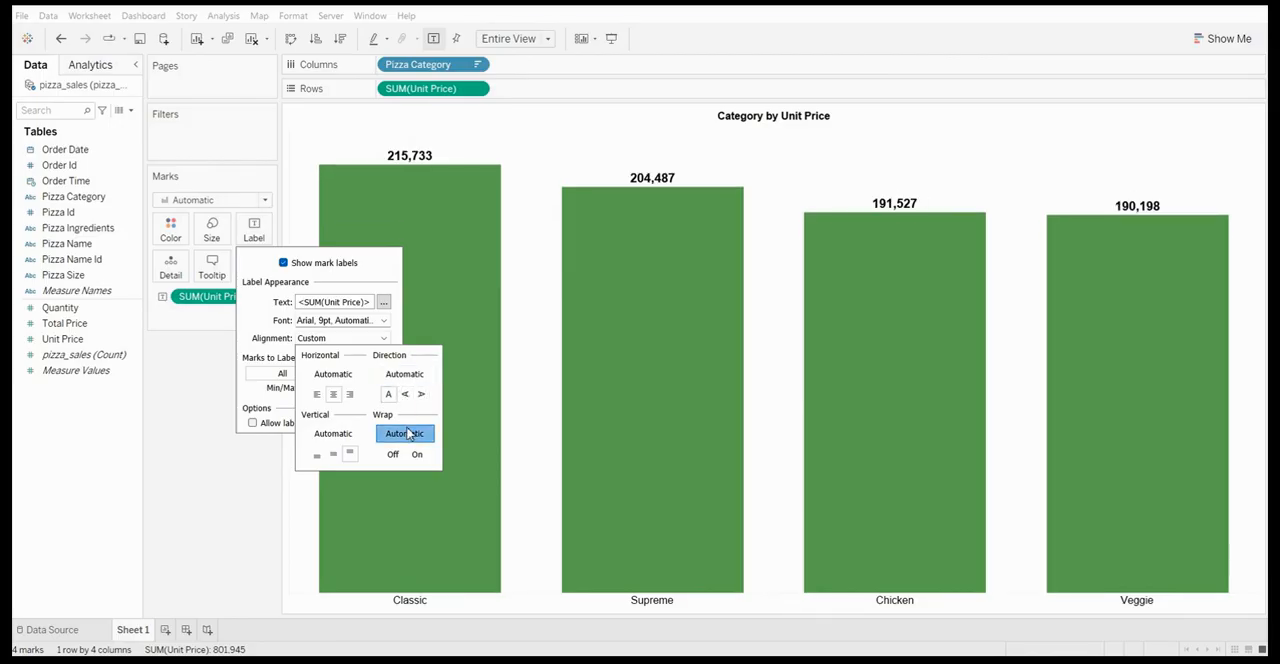
Close the bar label alignment options and the label settings
click(259, 309)
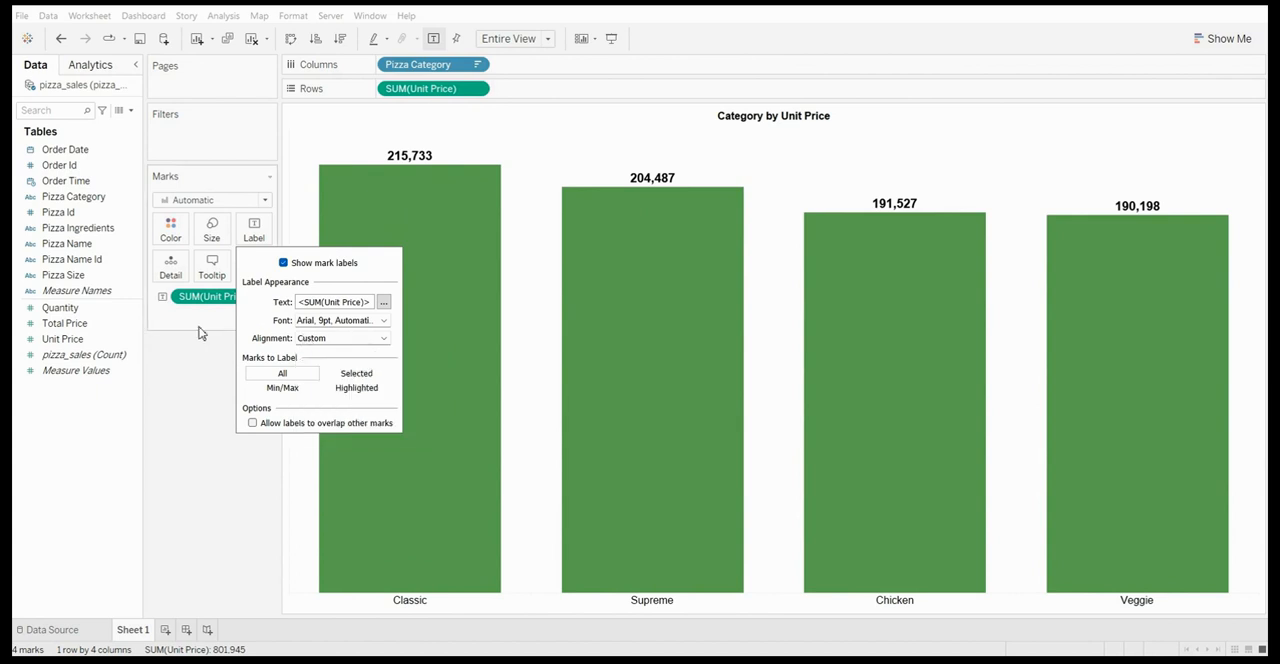
click(199, 329)
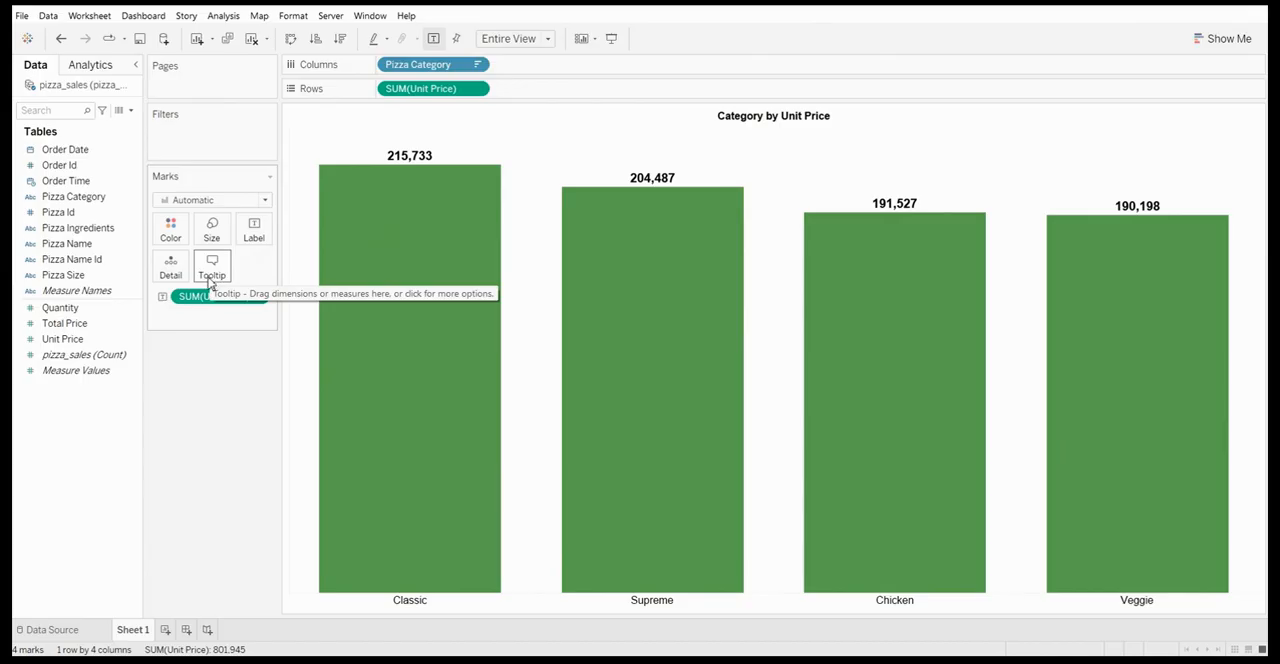
mouse_move(318, 424)
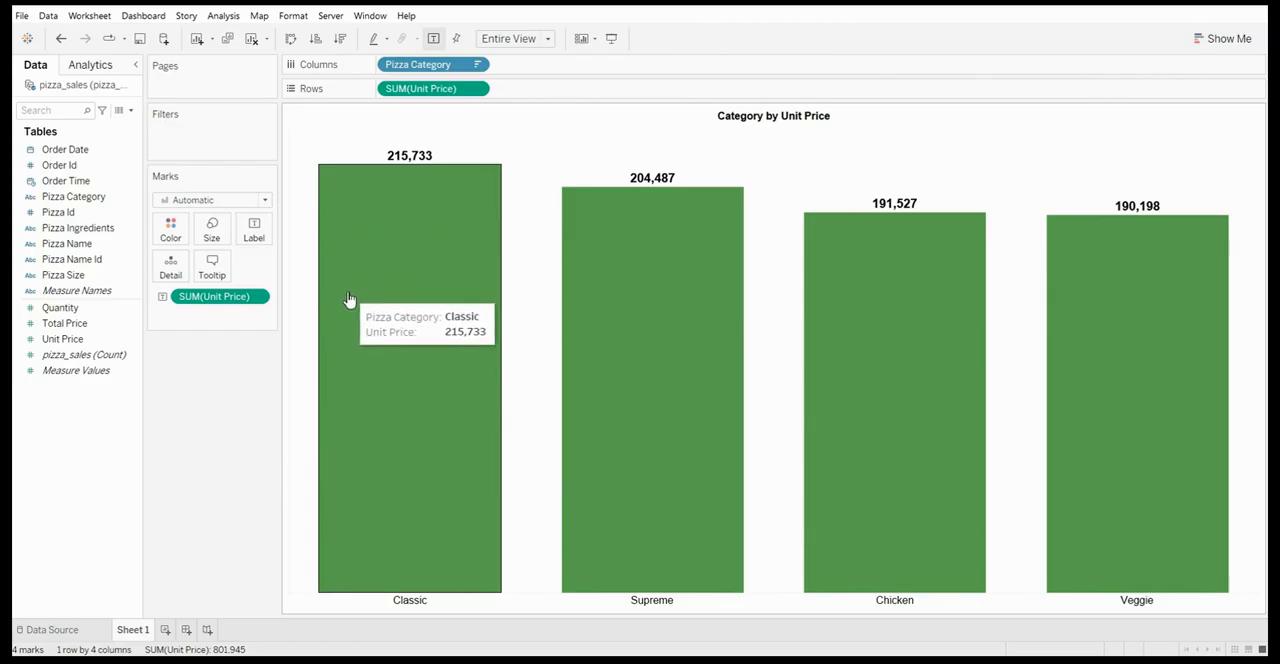
Change the font of all the tooltip text to Arial and apply it to the chart
click(212, 275)
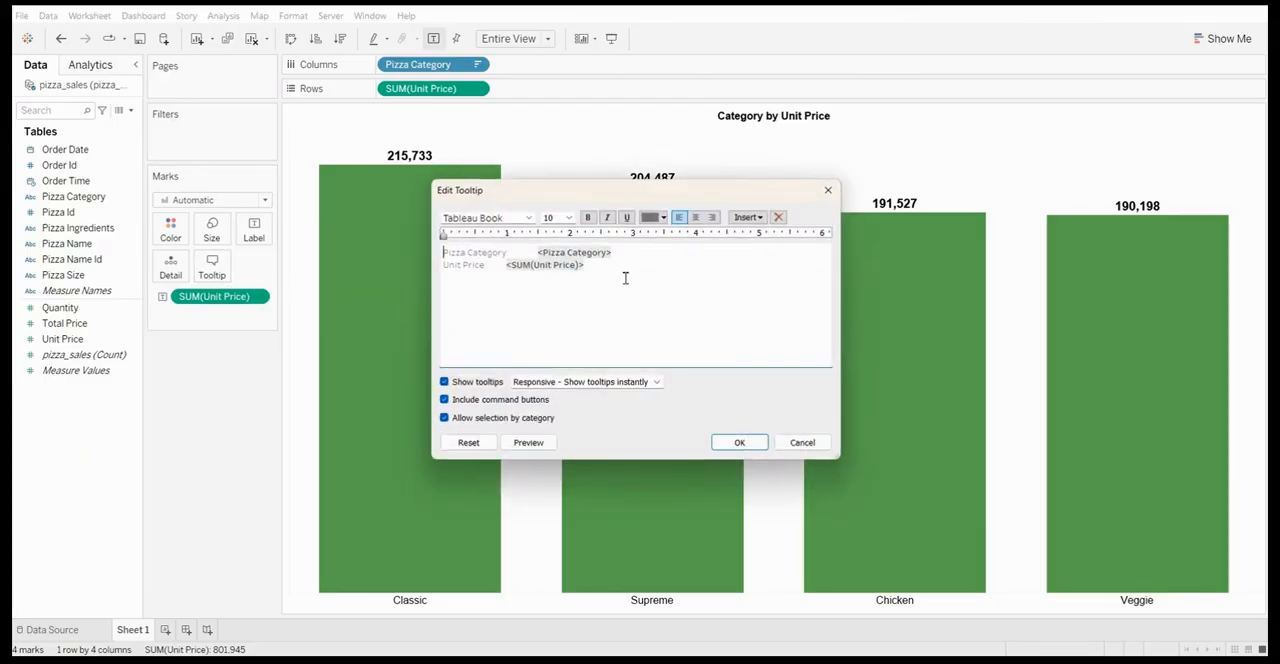
drag(625, 278, 446, 248)
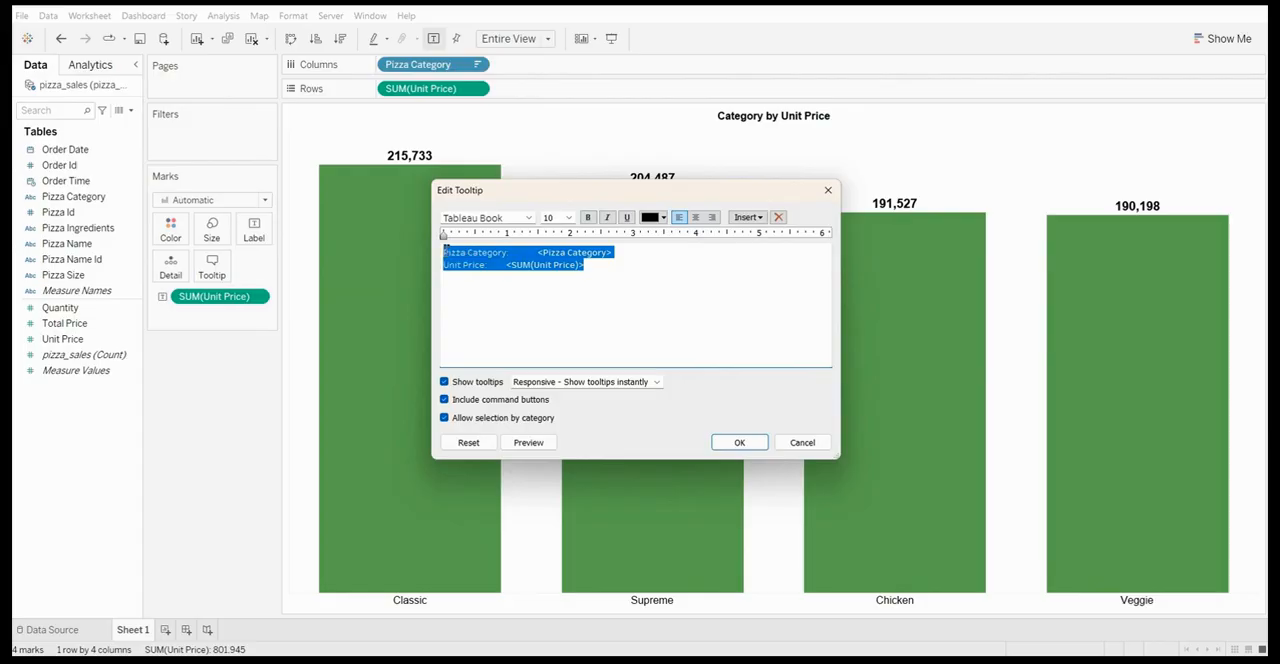
click(504, 220)
click(505, 220)
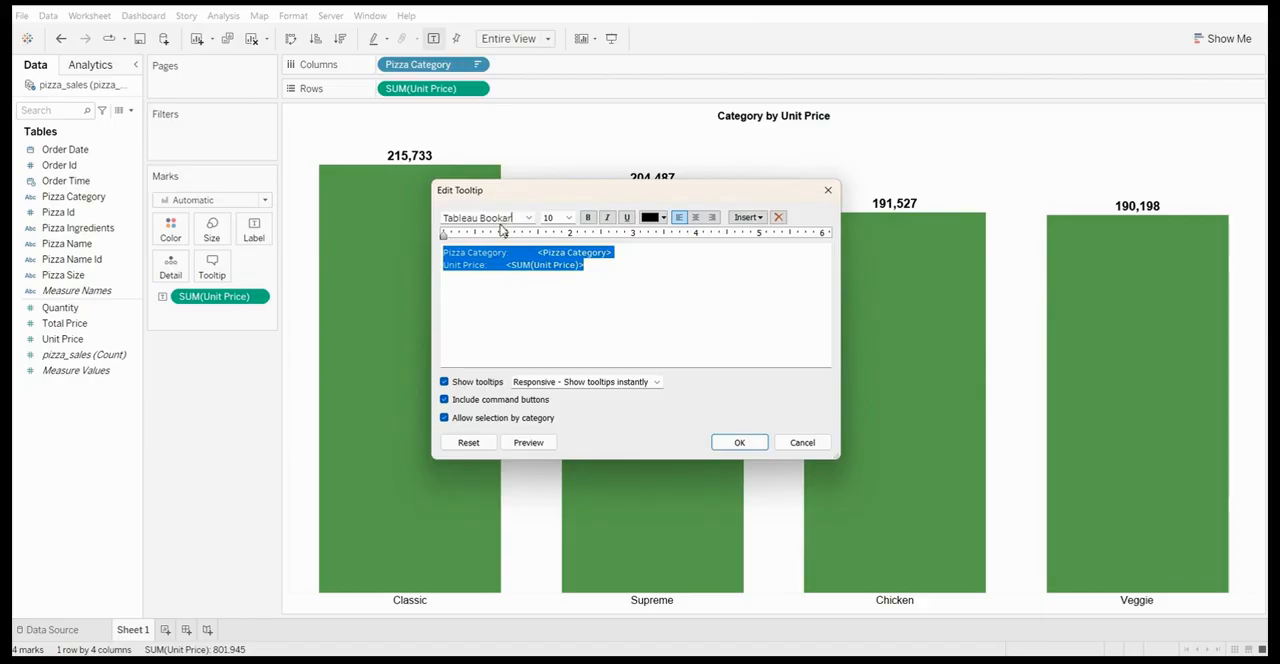
click(514, 218)
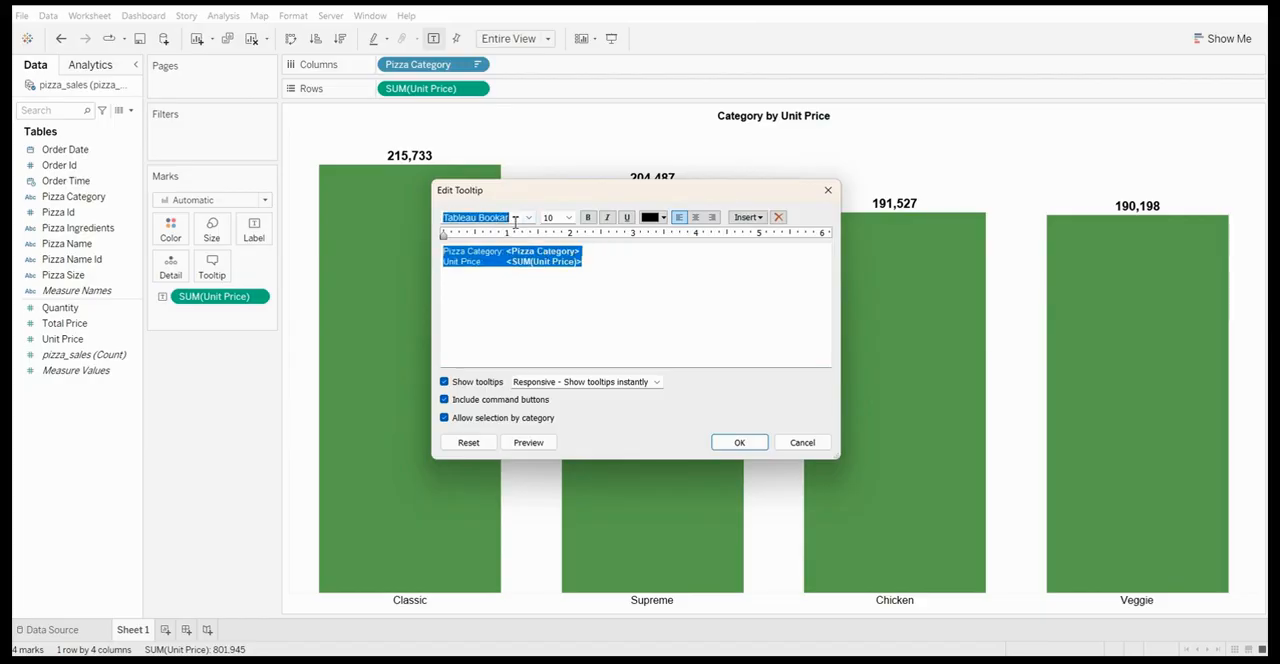
text(arial)
key(Return)
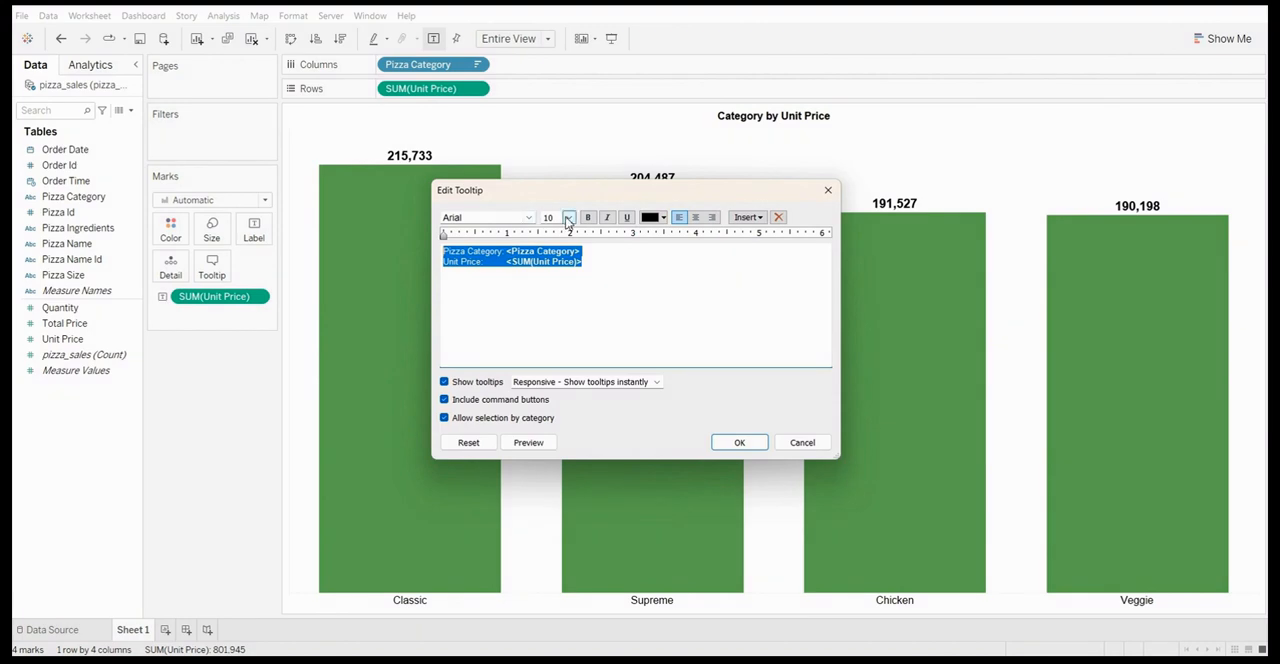
click(739, 444)
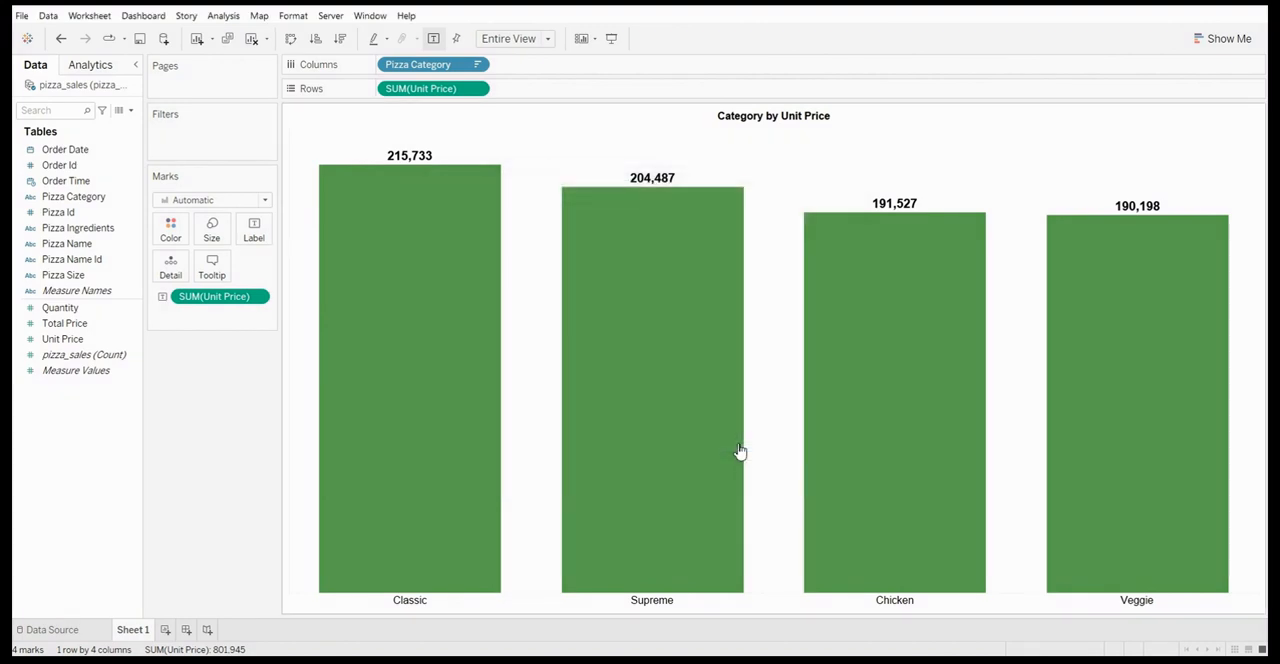
mouse_move(486, 354)
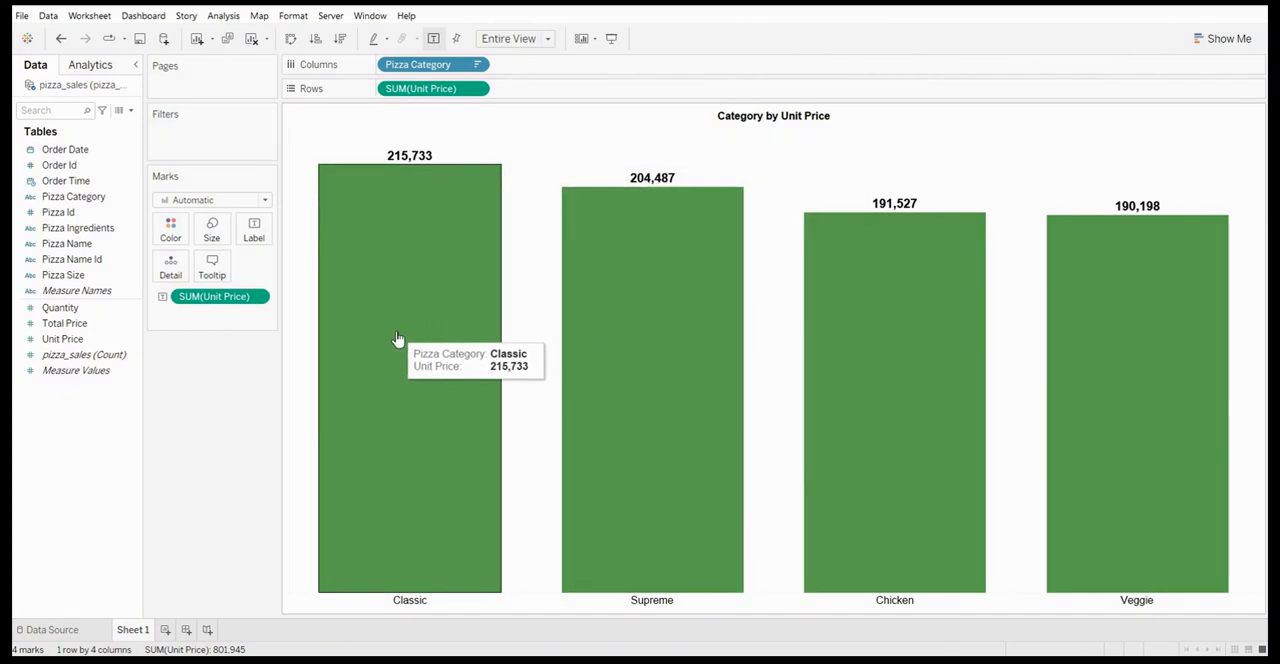
mouse_move(610, 334)
mouse_move(834, 366)
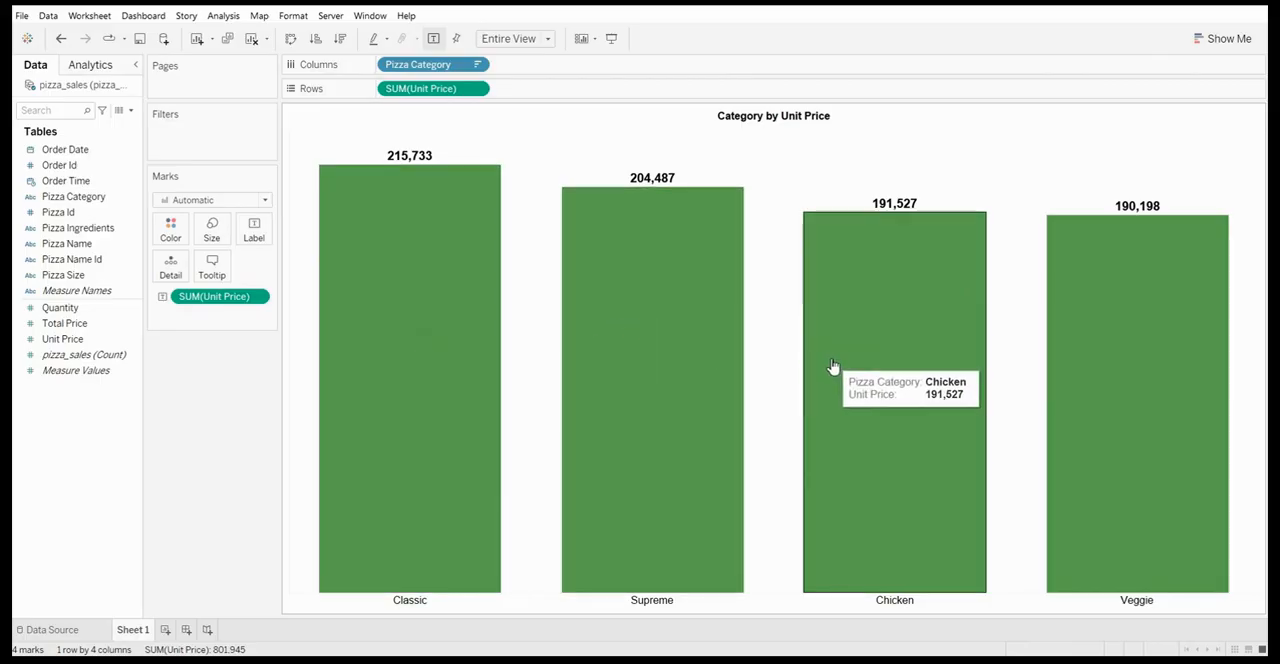
mouse_move(1085, 400)
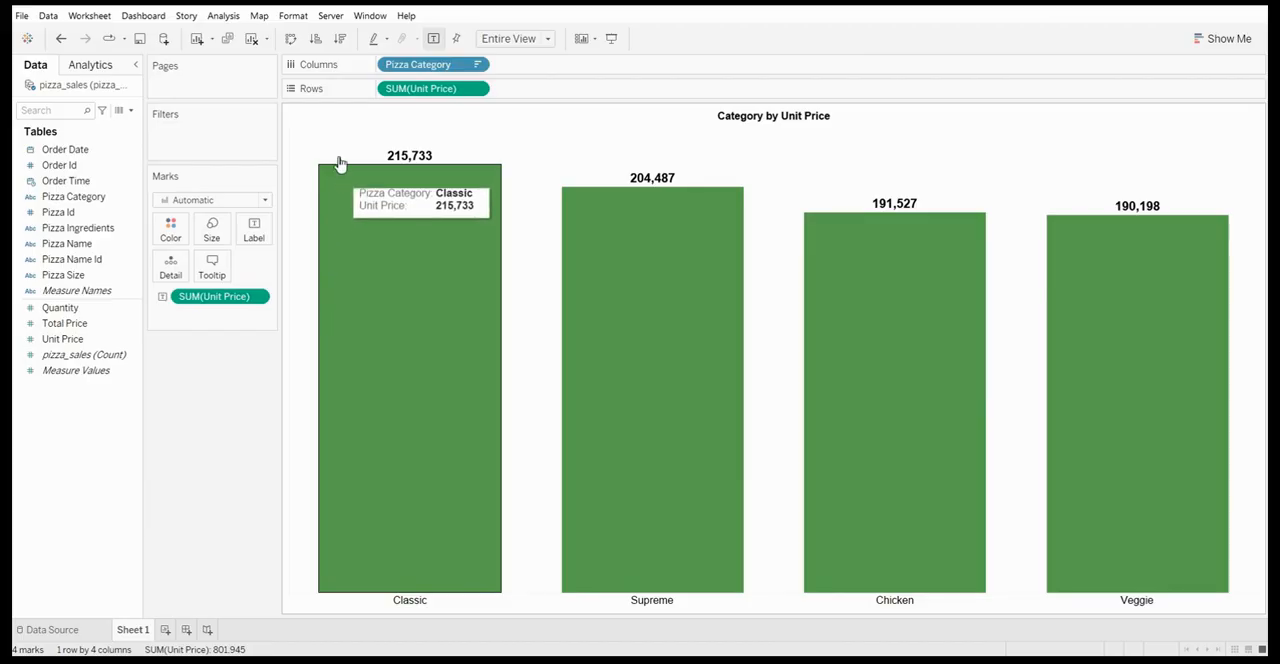
Try sorting the pizza categories in ascending order of unit price, and return them to descending order
click(322, 42)
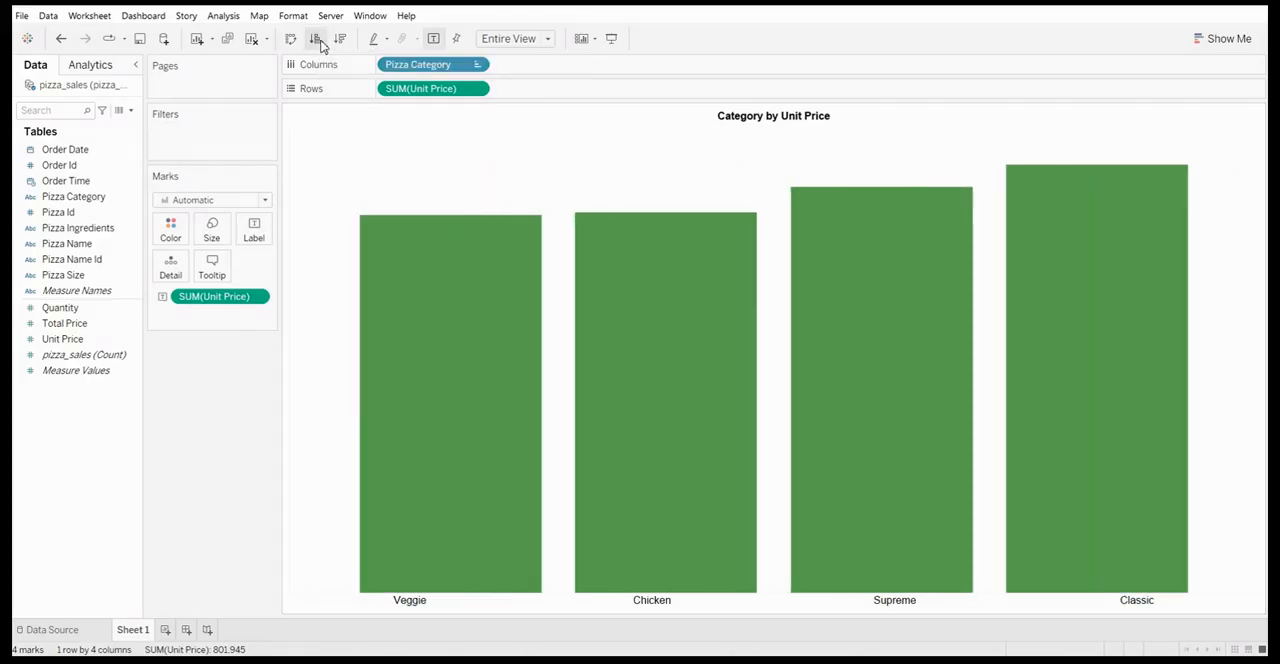
mouse_move(414, 245)
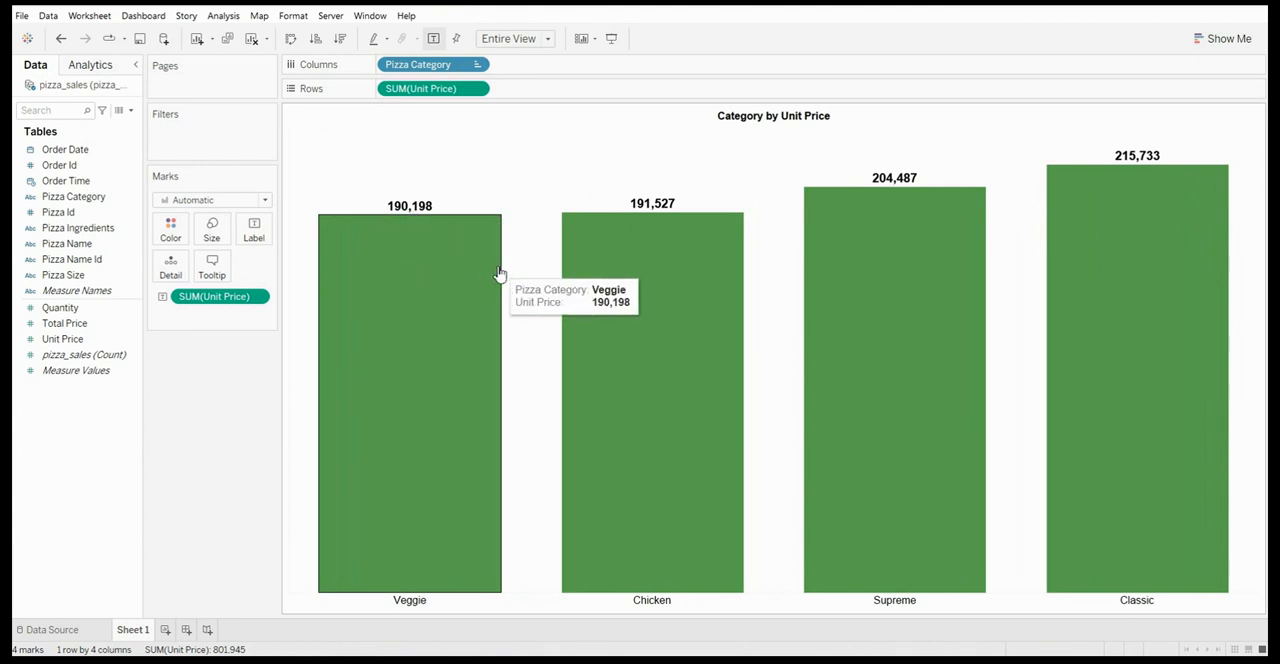
mouse_move(1103, 235)
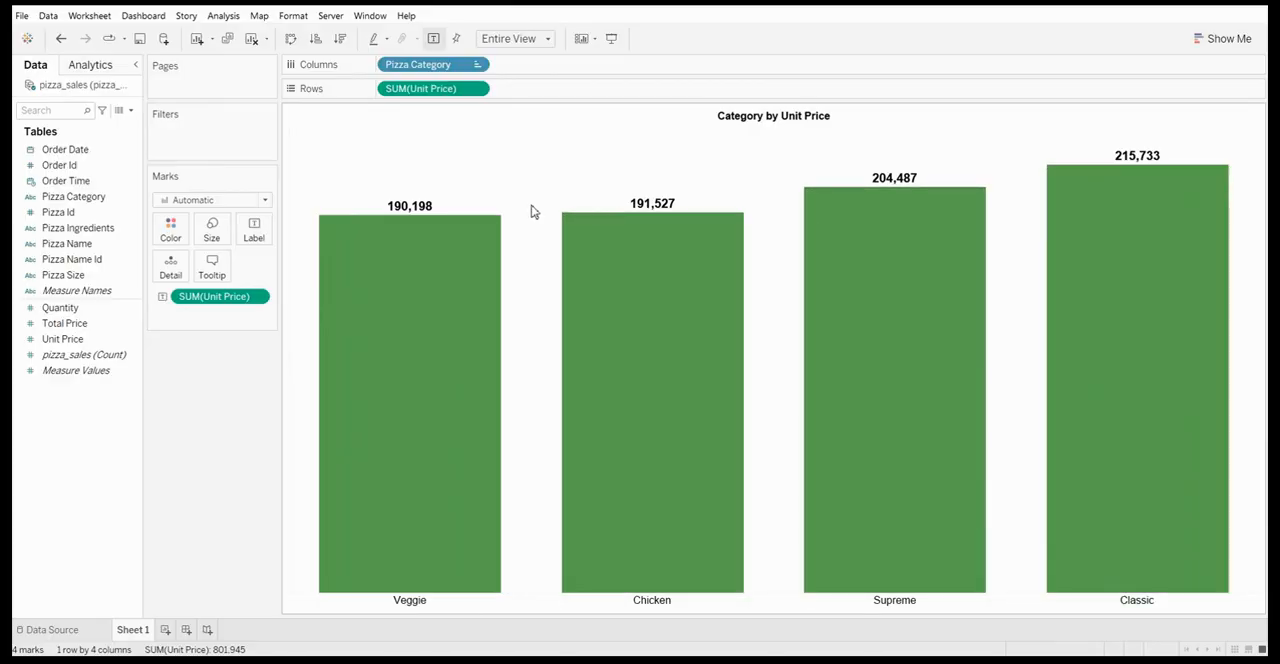
mouse_move(505, 220)
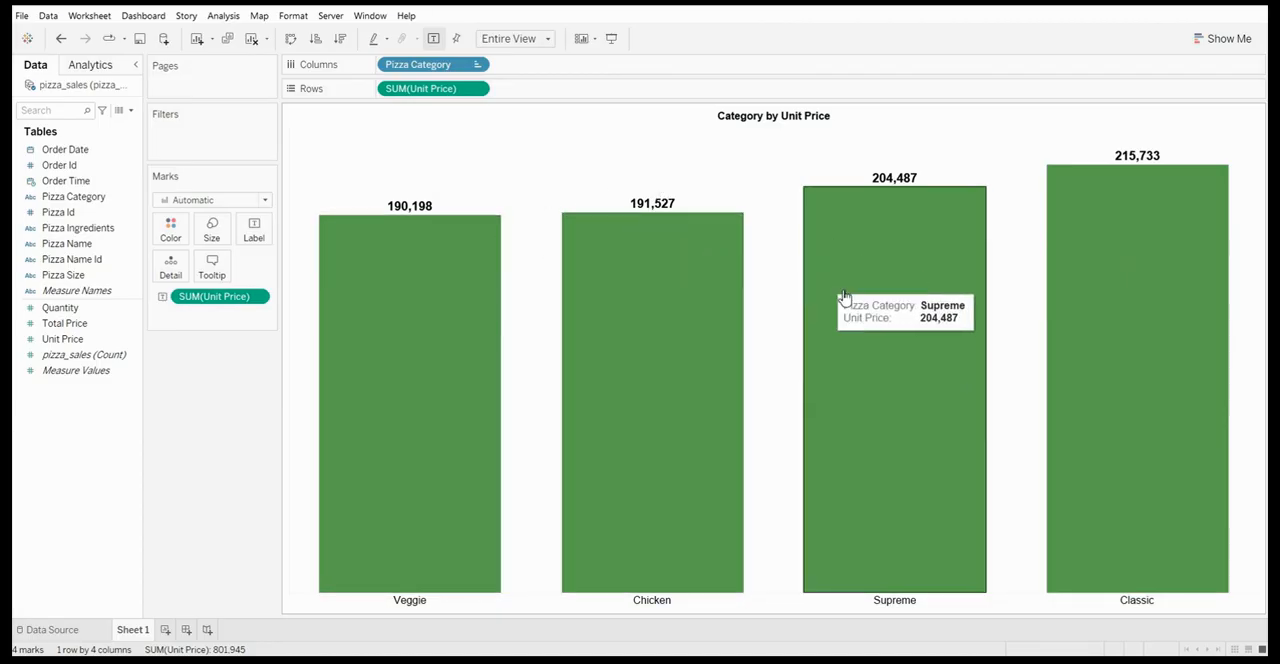
mouse_move(1137, 451)
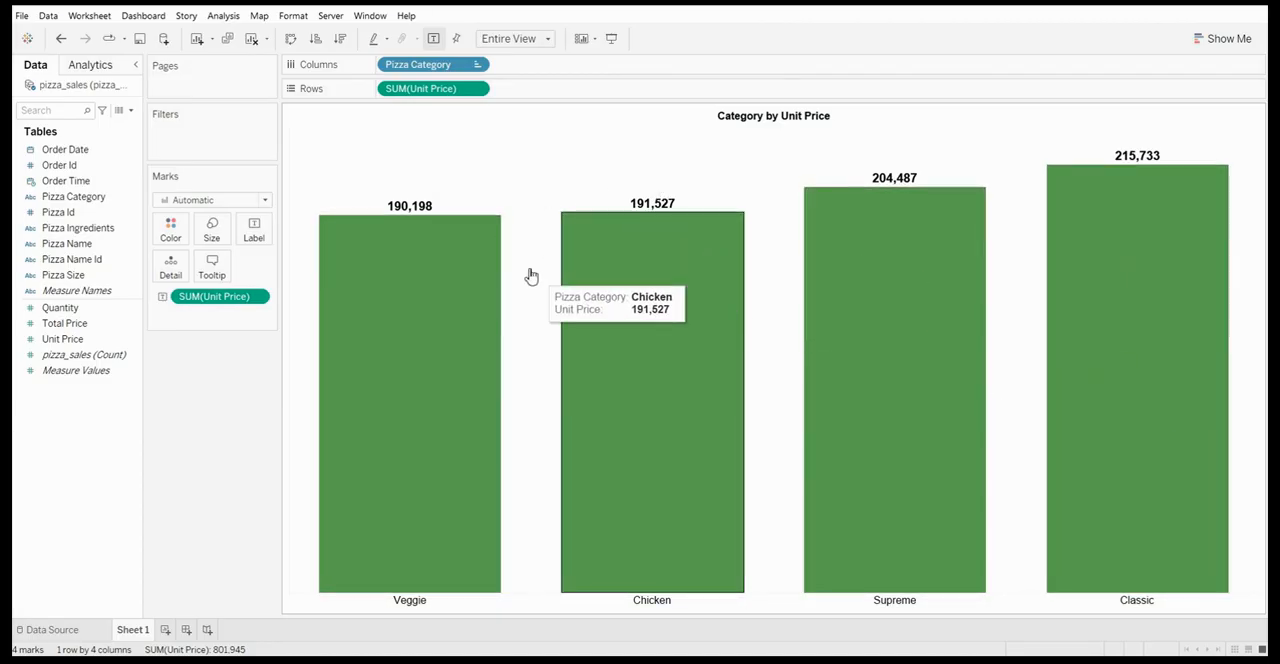
click(345, 43)
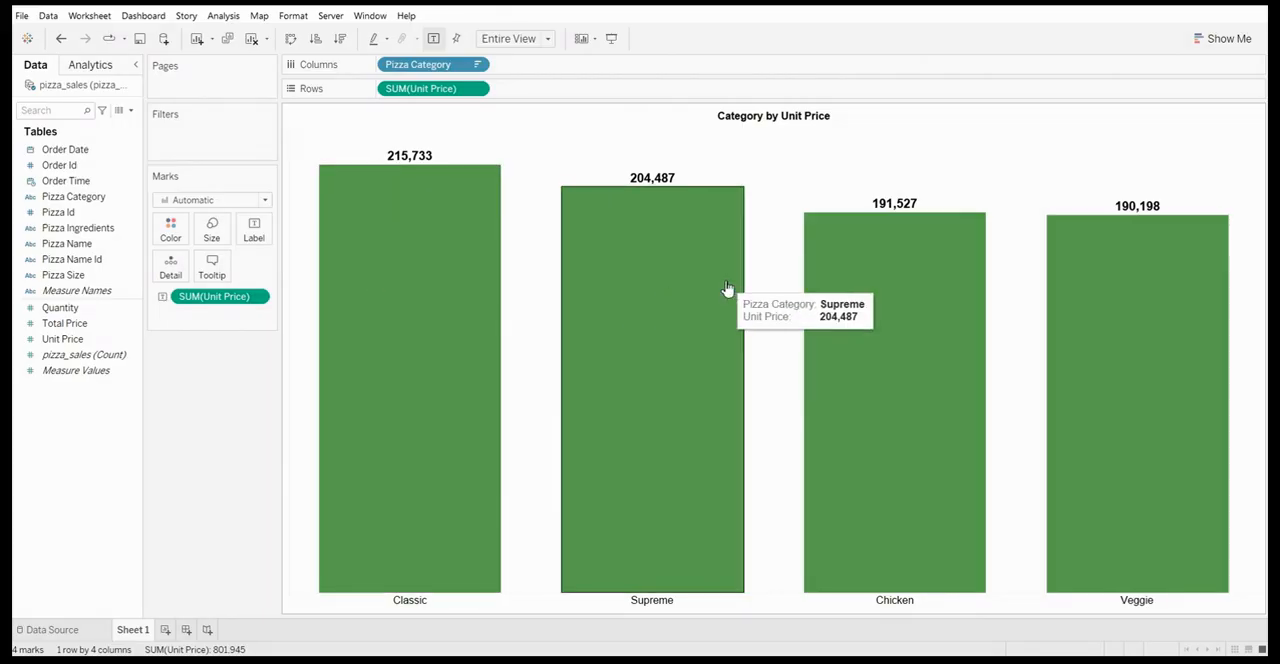
Swap the chart's rows and columns and set the vertical alignment of the bar labels to middle
click(291, 42)
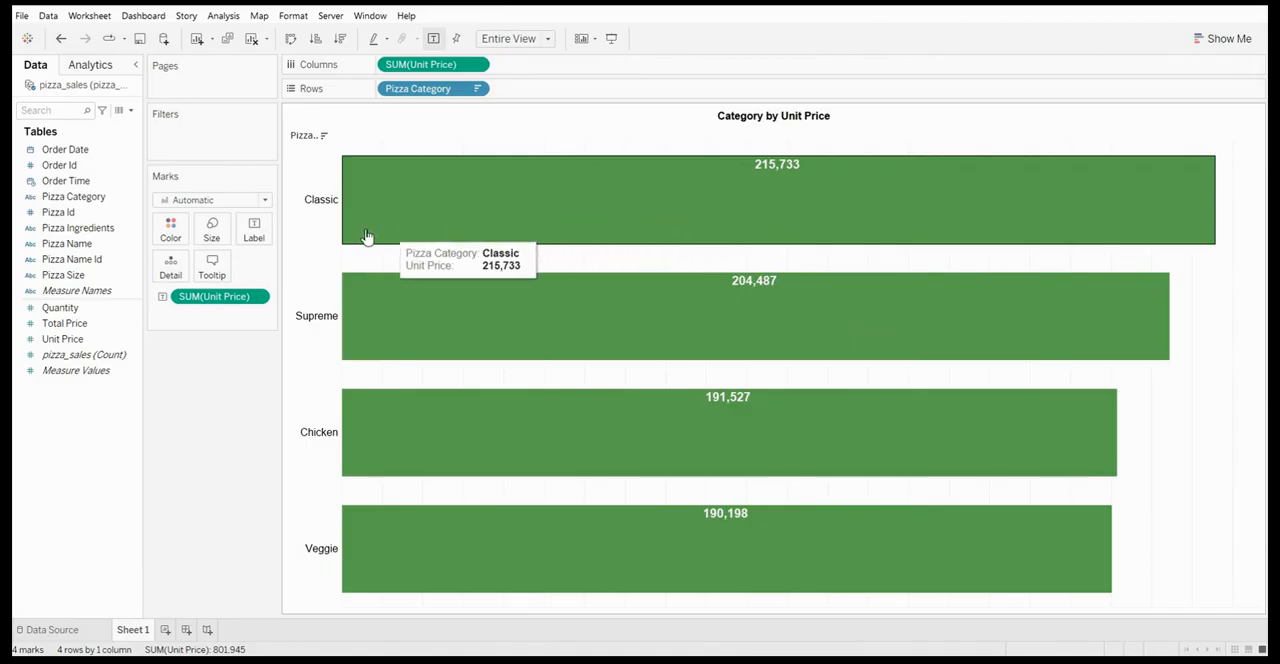
click(260, 229)
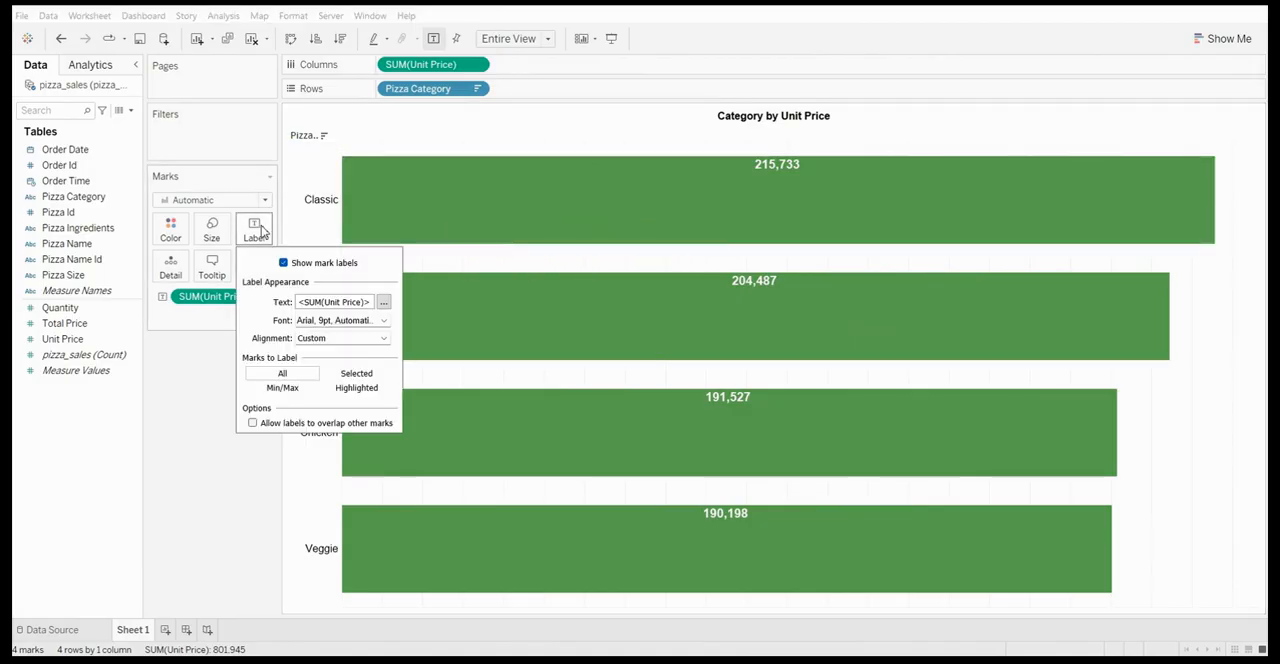
click(345, 339)
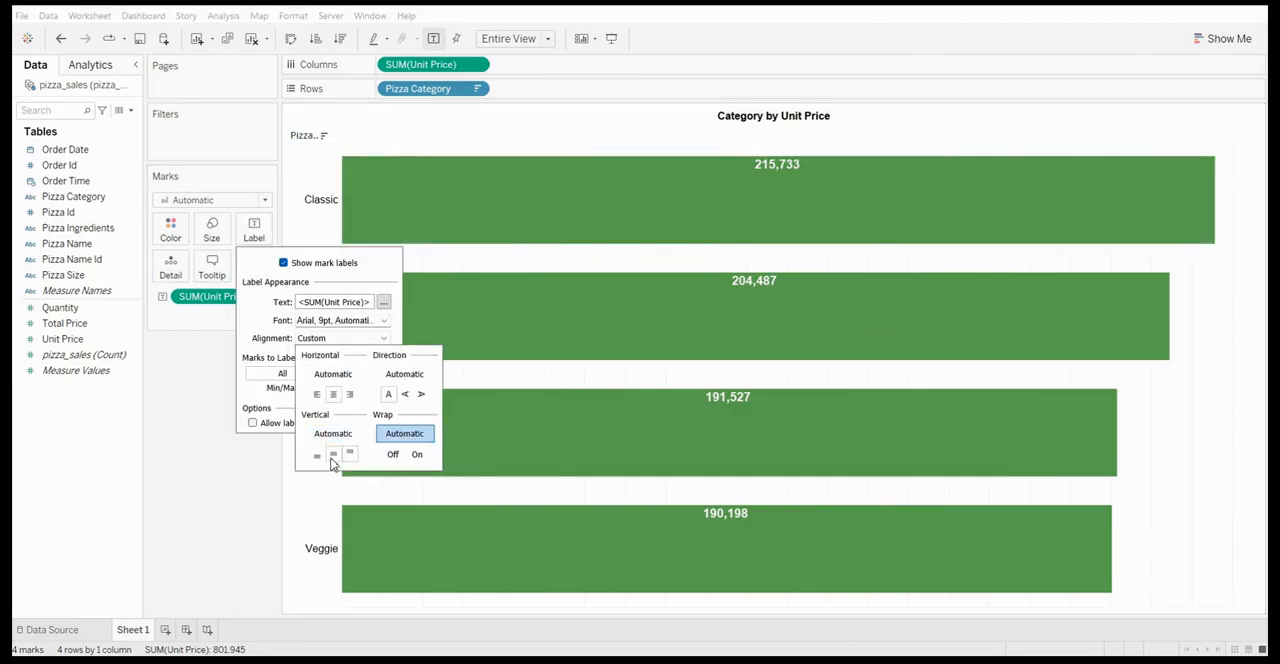
click(333, 455)
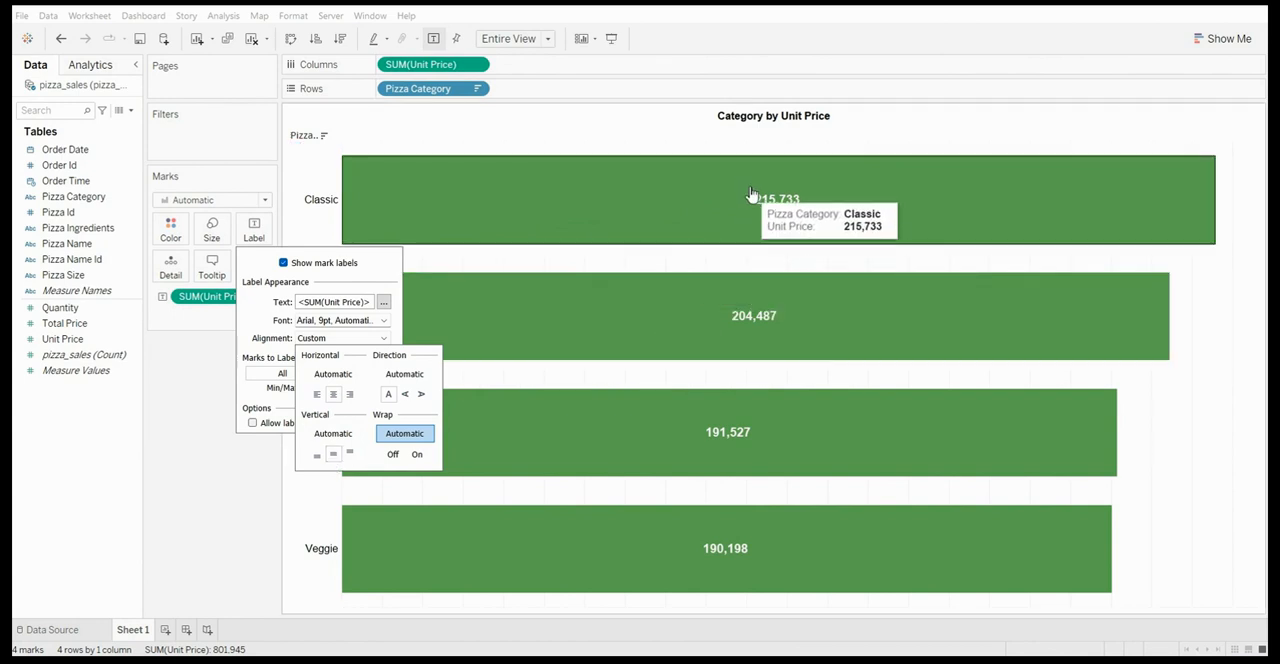
click(189, 392)
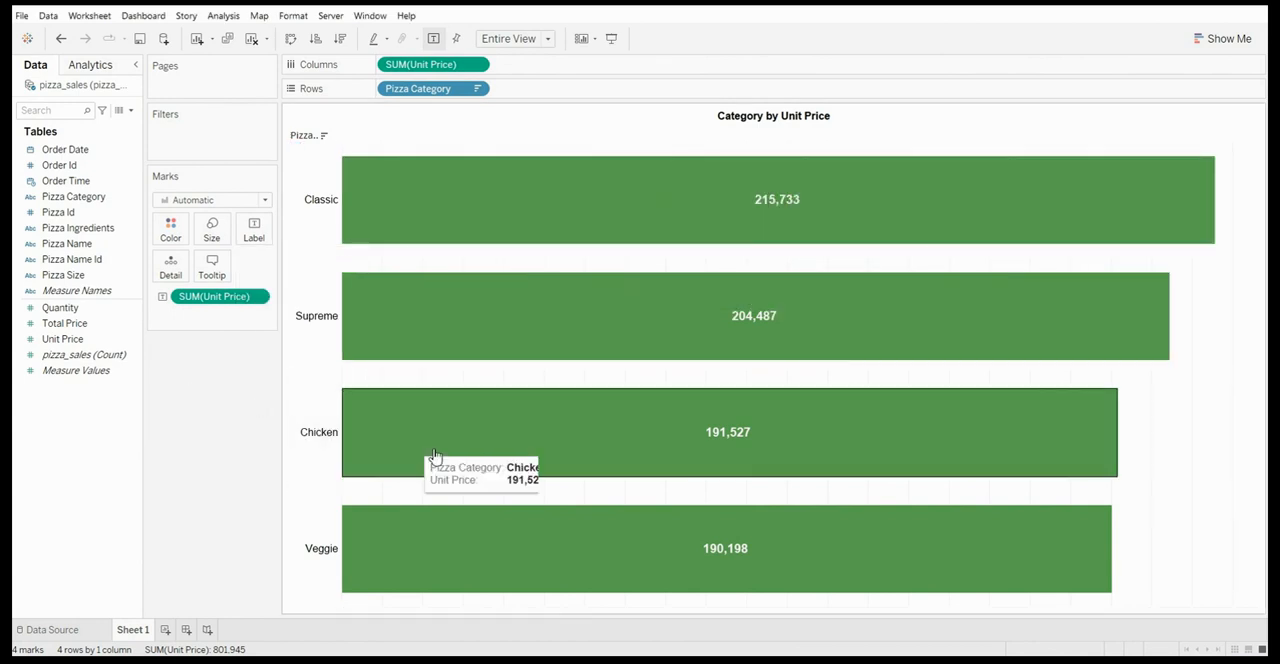
Swap the rows and columns back to vertical bars and color the bars by Unit Price
click(291, 40)
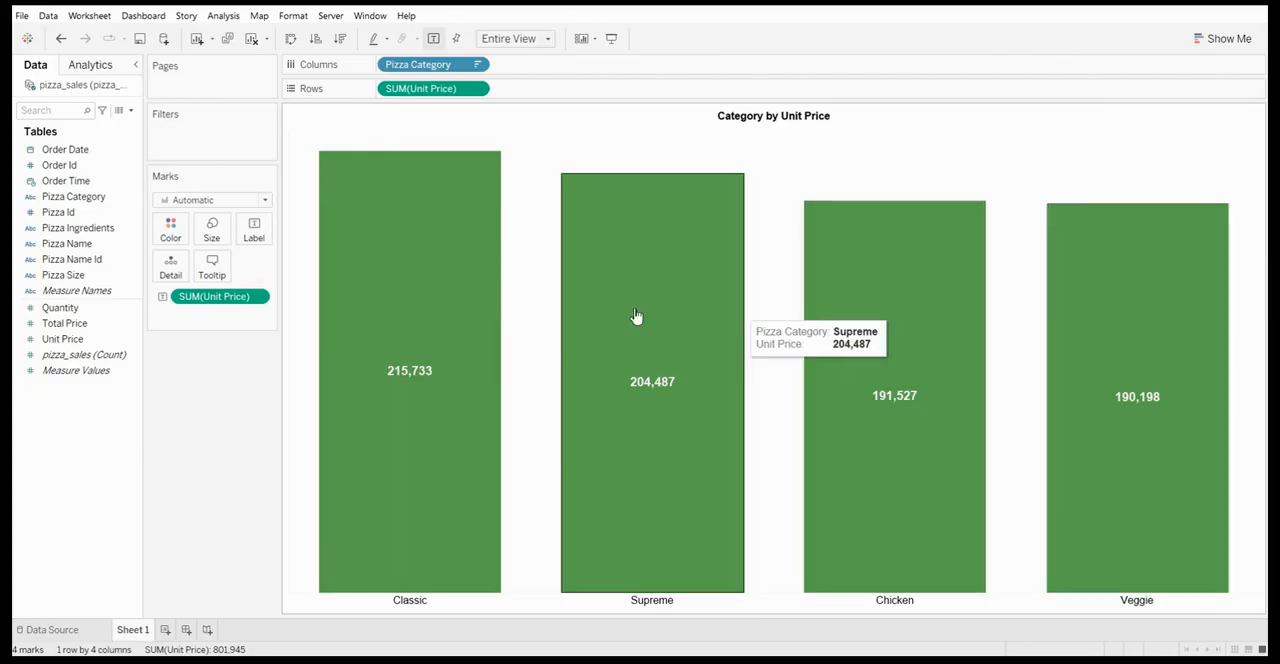
click(50, 342)
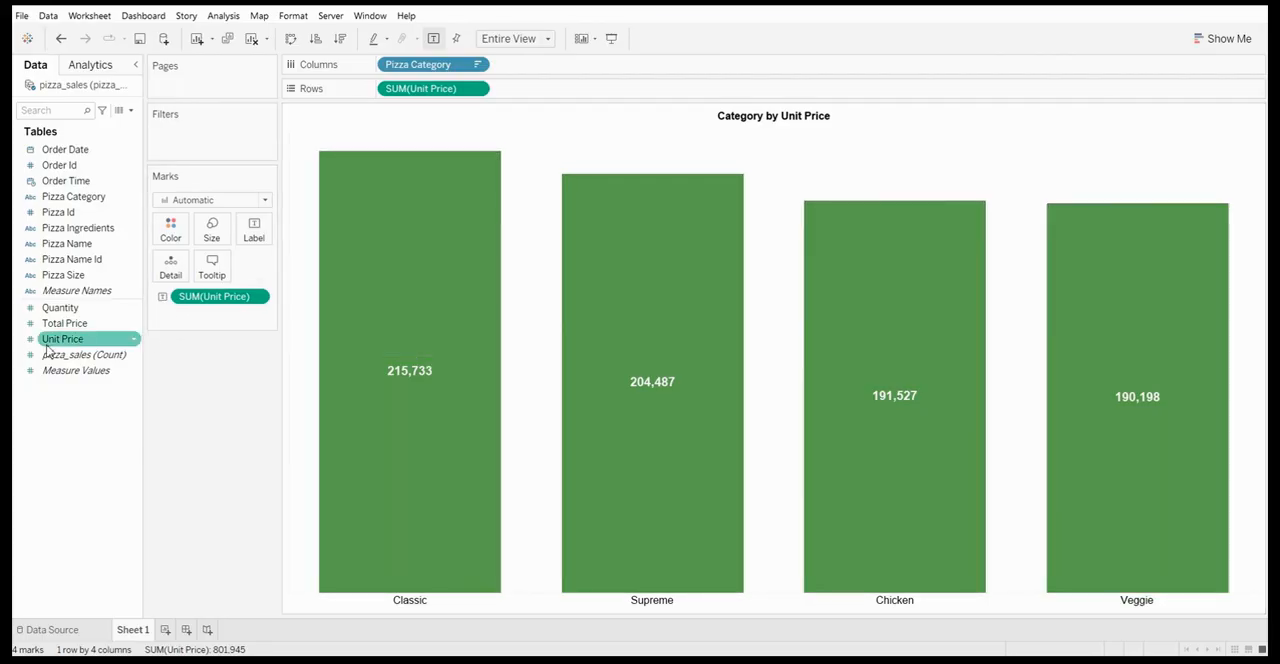
click(66, 343)
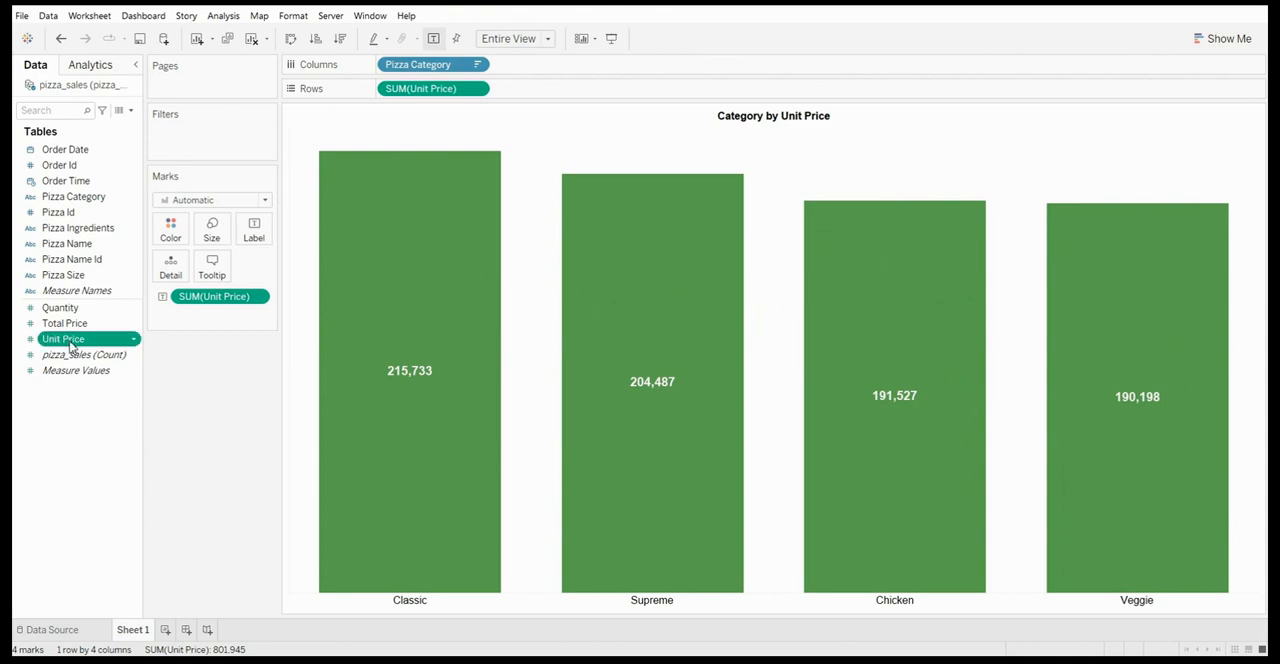
drag(70, 345, 172, 232)
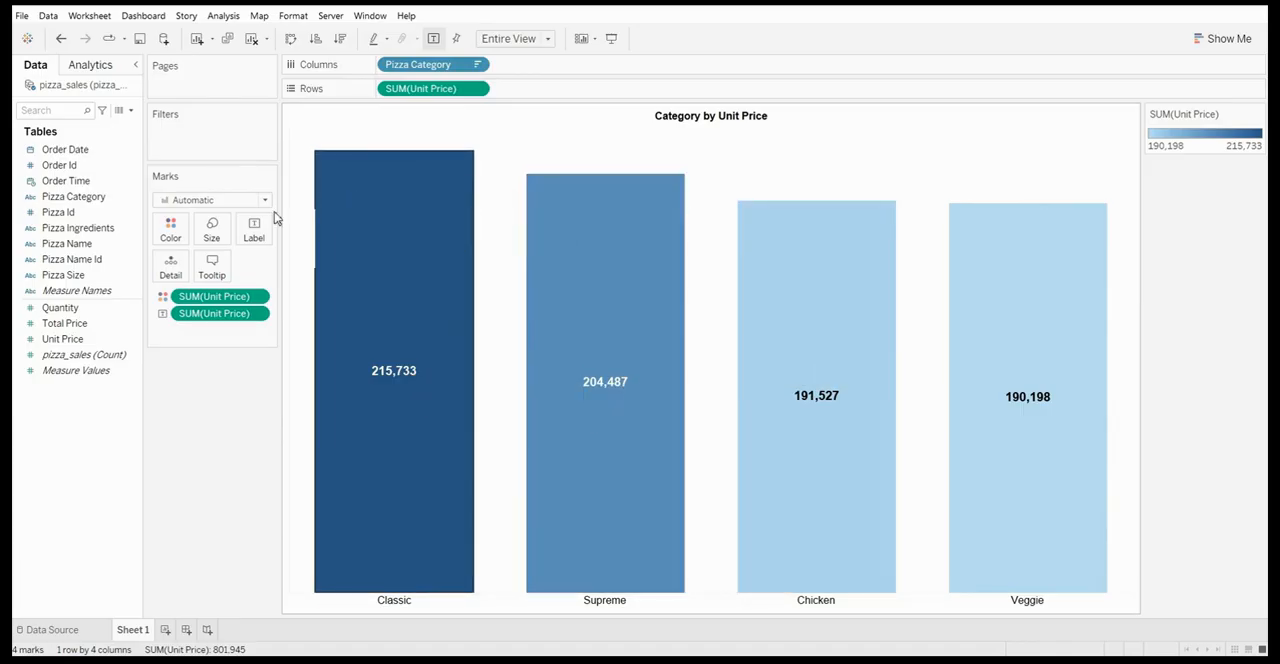
Try the Blue-Teal palette for the Unit Price color scale and apply it to the bars
click(176, 237)
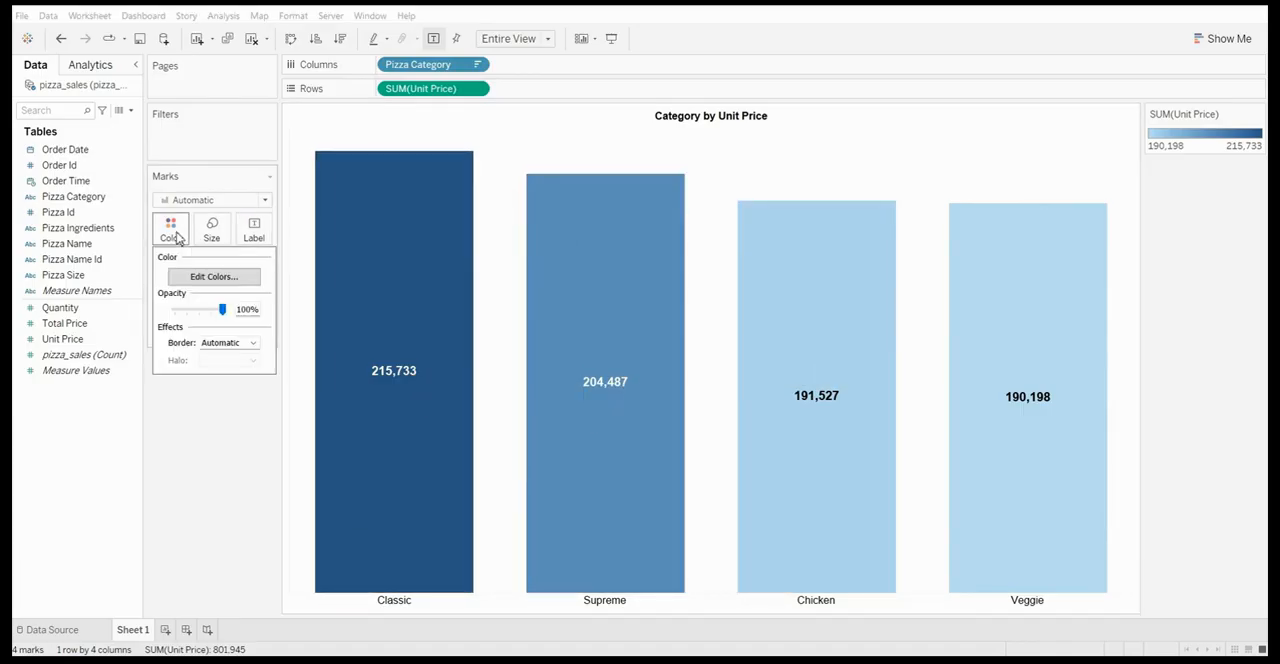
click(250, 278)
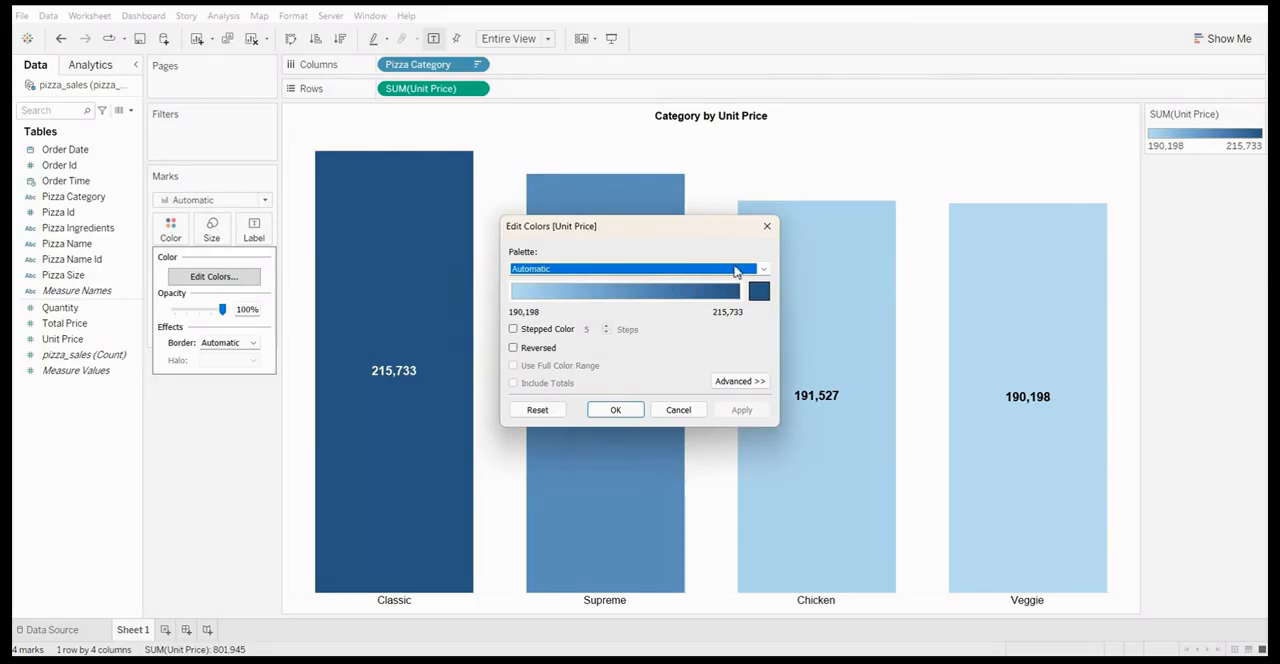
click(763, 269)
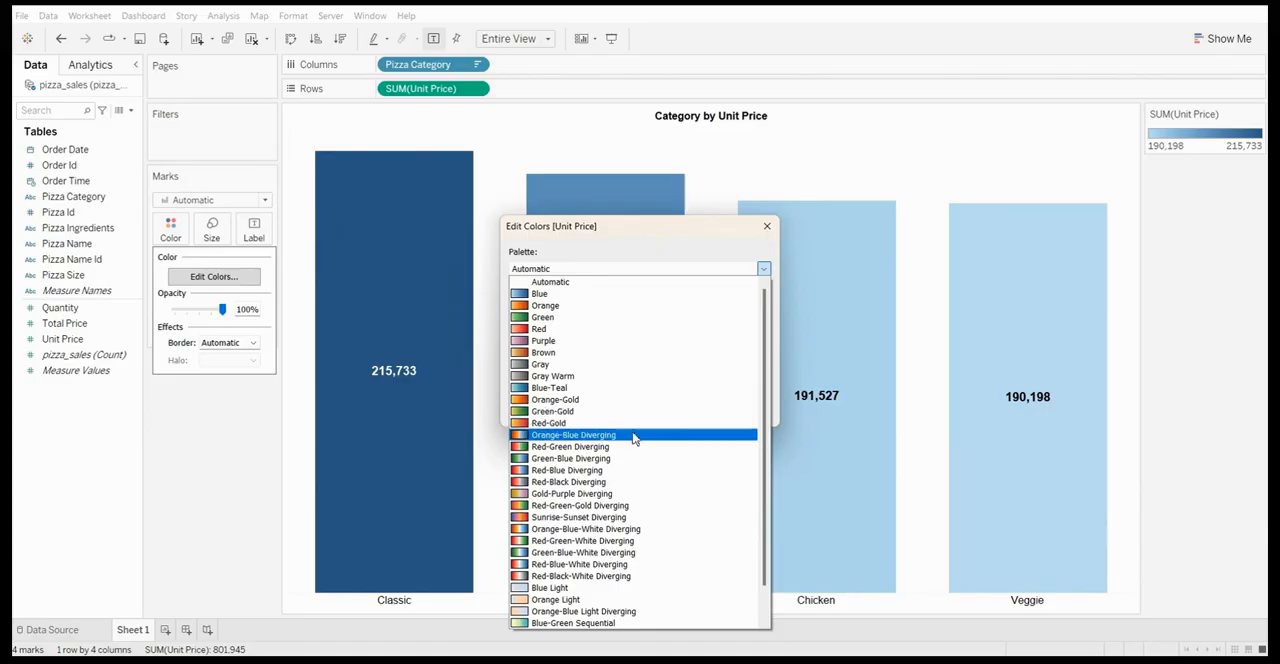
click(577, 388)
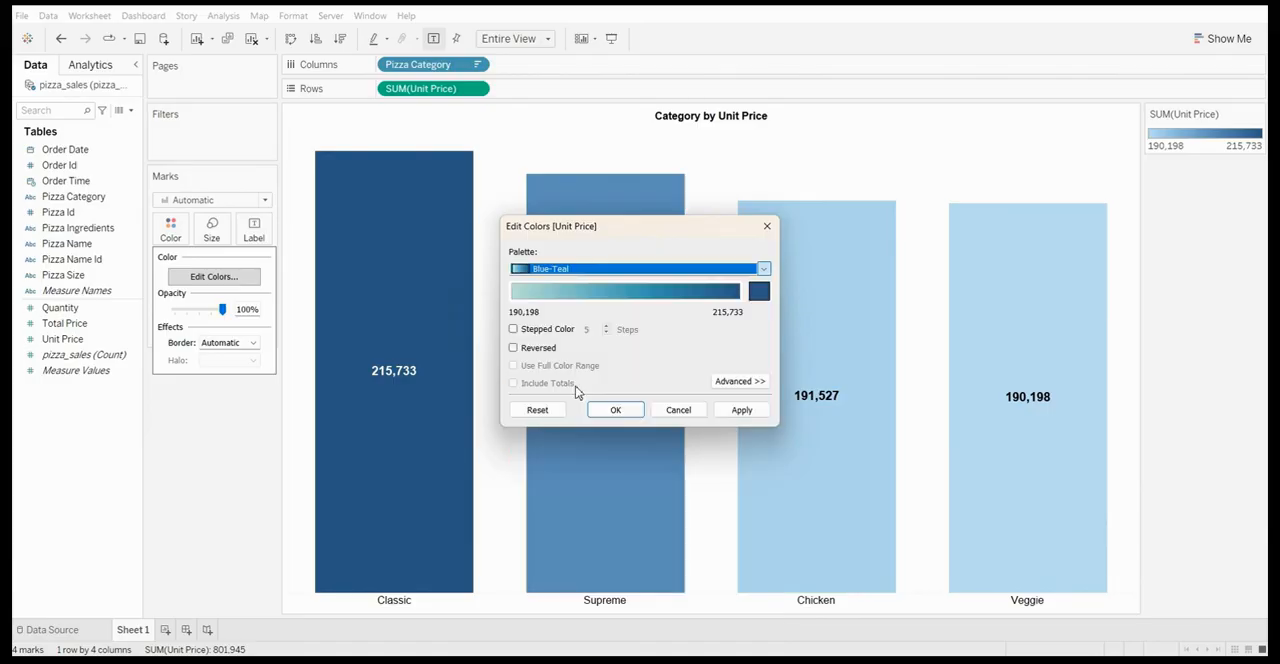
click(742, 412)
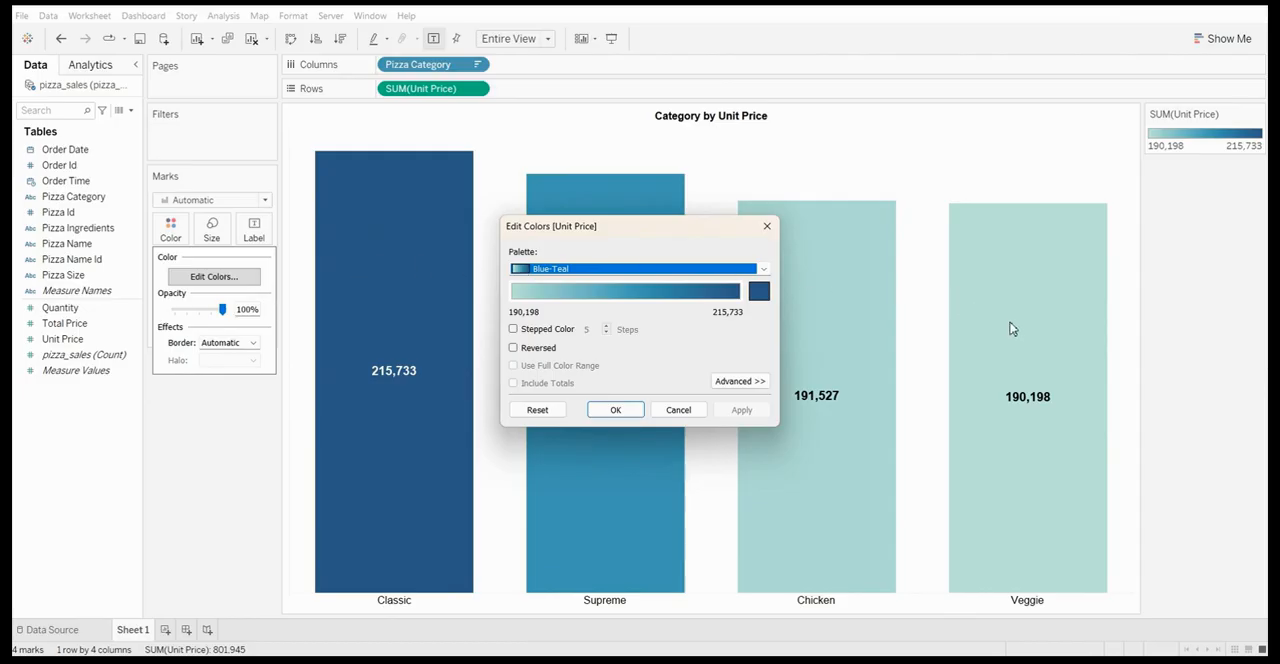
Try reversing the Blue-Teal color scale, apply it, and close the color editor
click(514, 350)
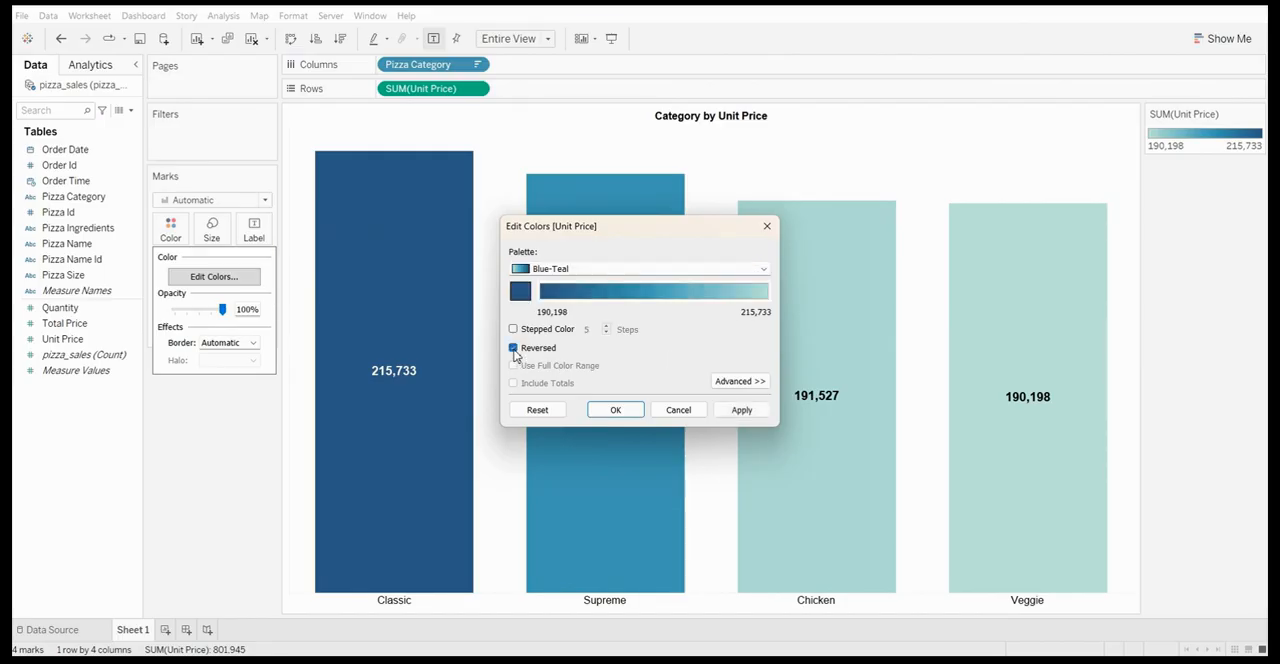
click(752, 418)
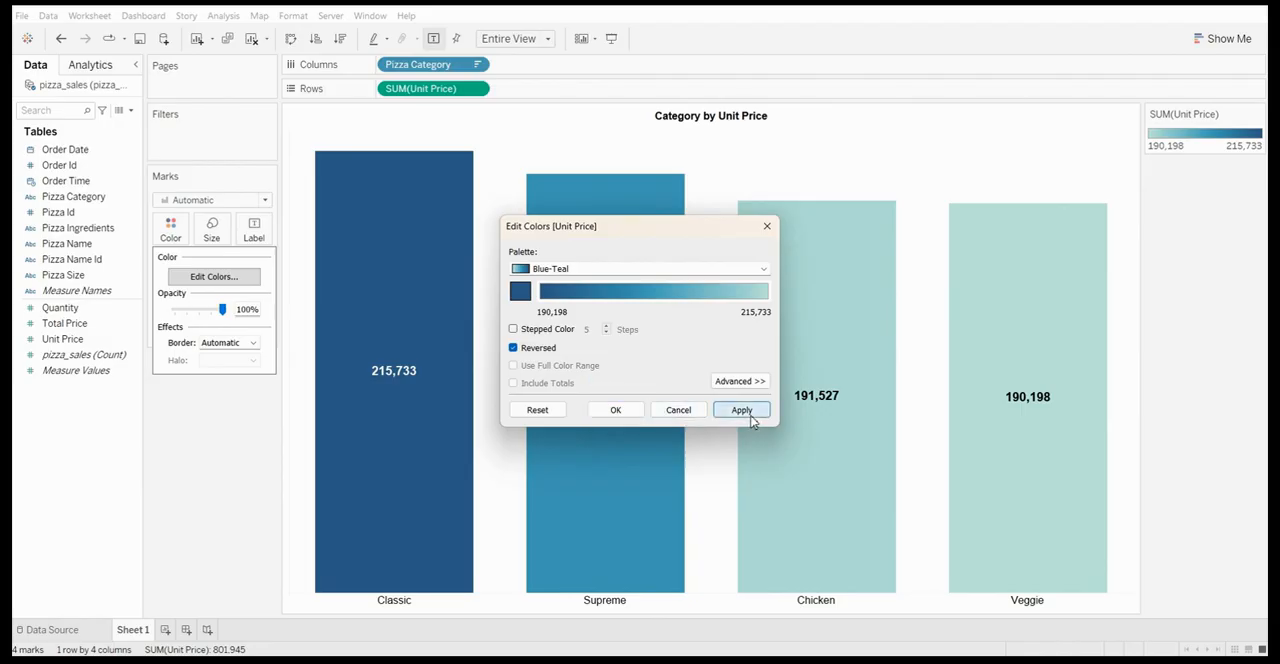
click(618, 409)
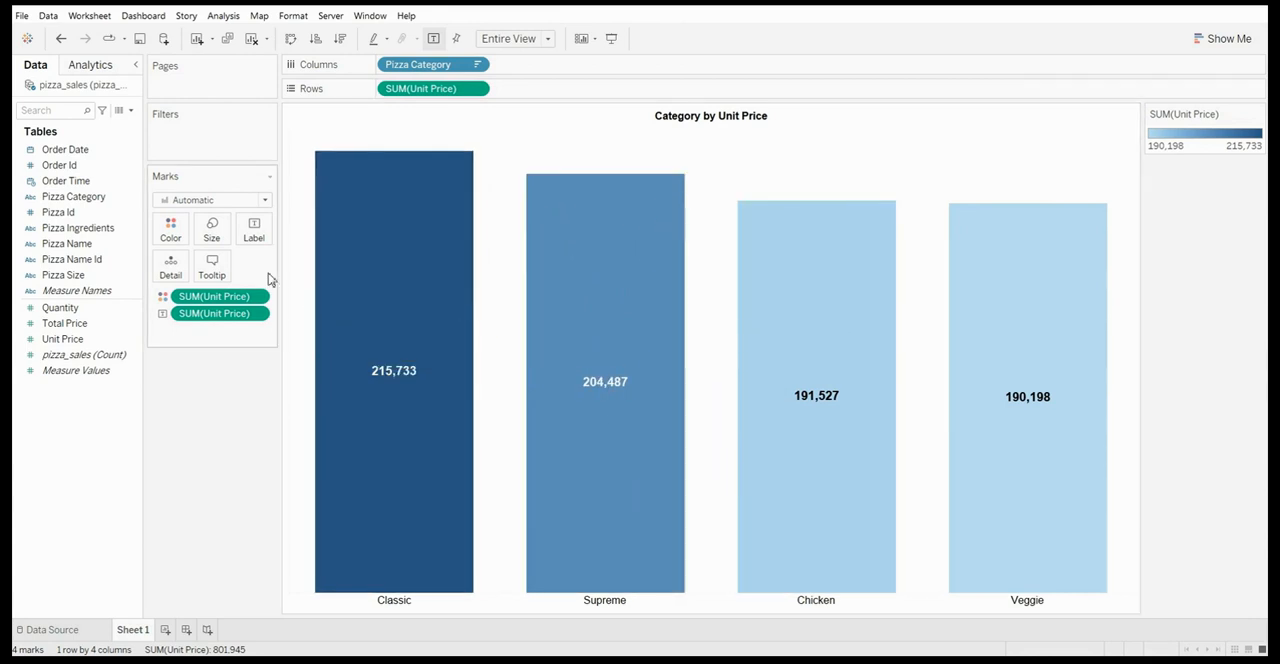
Adjust the bars' mark size, trying very thin and medium widths before settling on bars somewhat wider than the midpoint setting
click(213, 230)
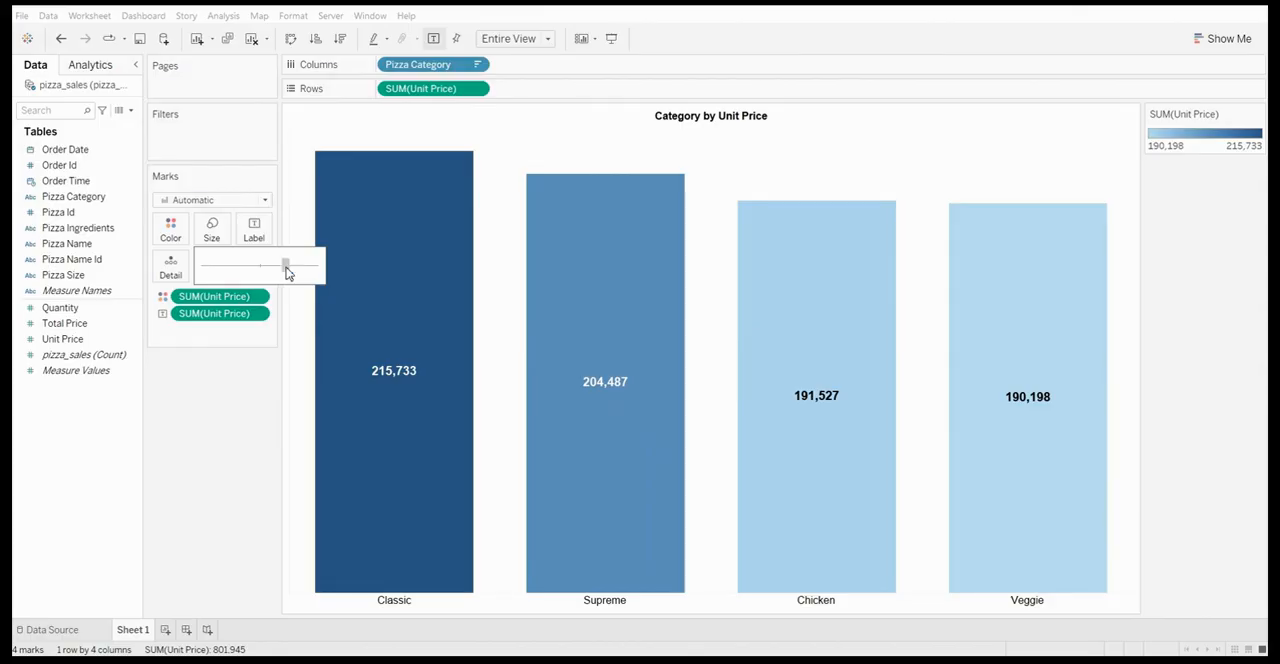
drag(276, 272, 262, 268)
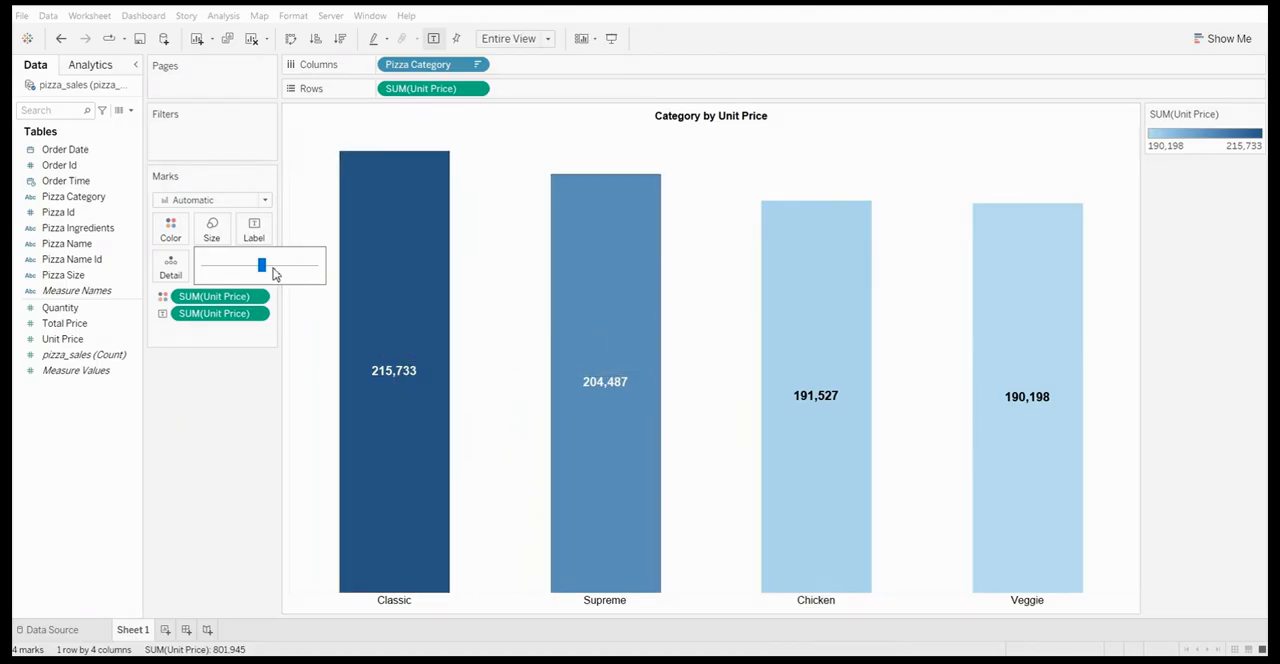
drag(266, 272, 211, 273)
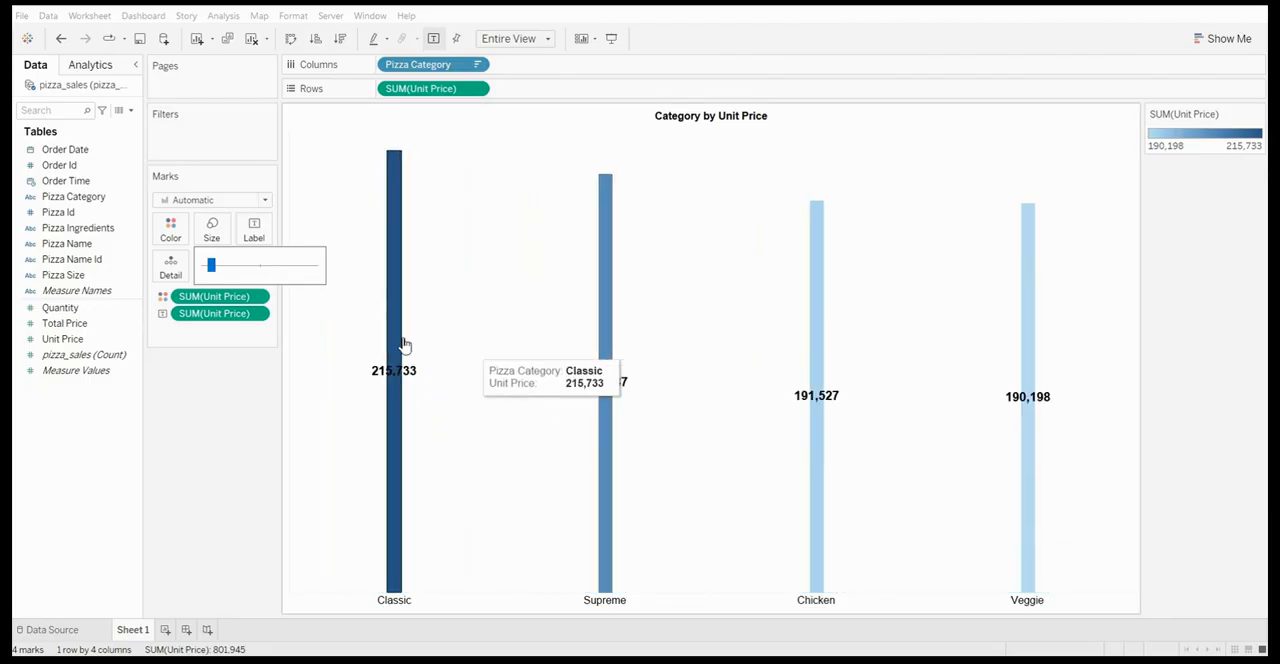
click(260, 268)
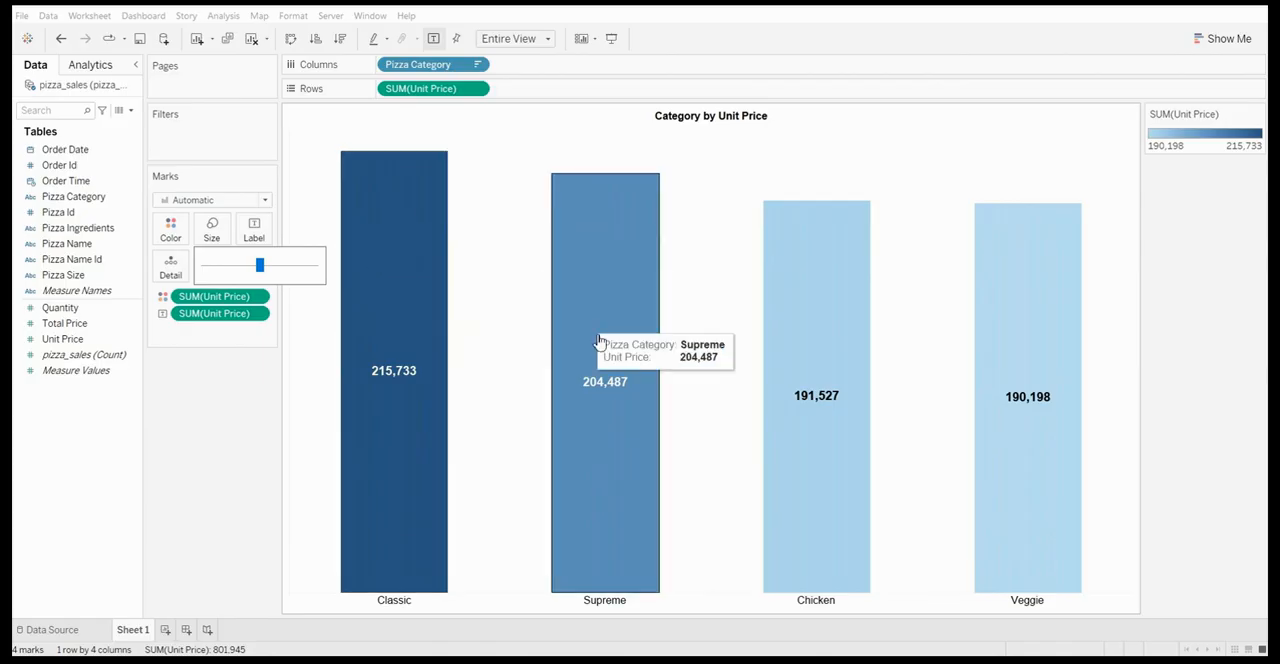
click(281, 266)
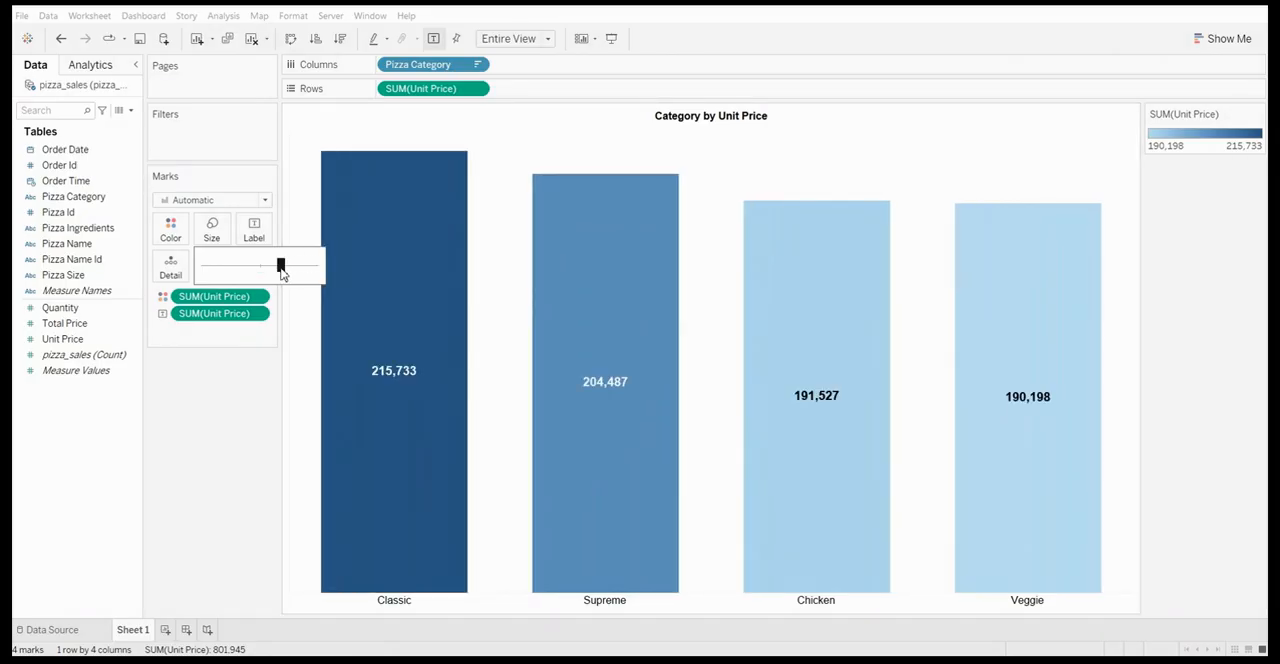
drag(283, 274, 288, 277)
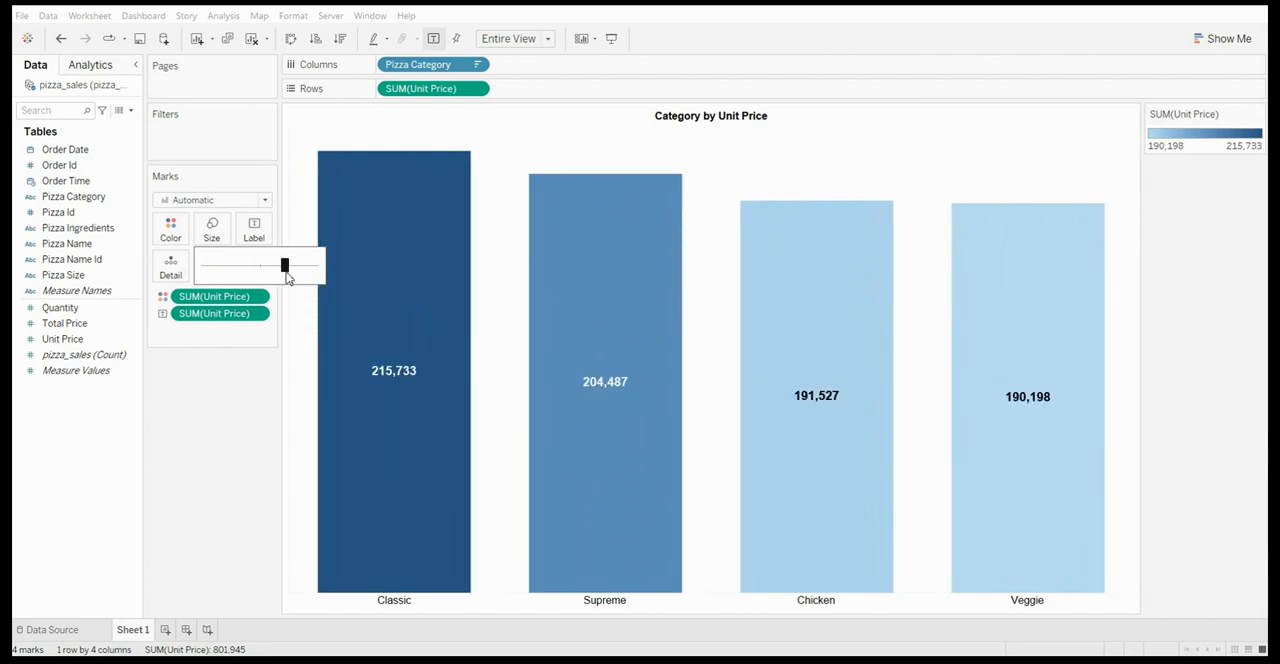
click(273, 385)
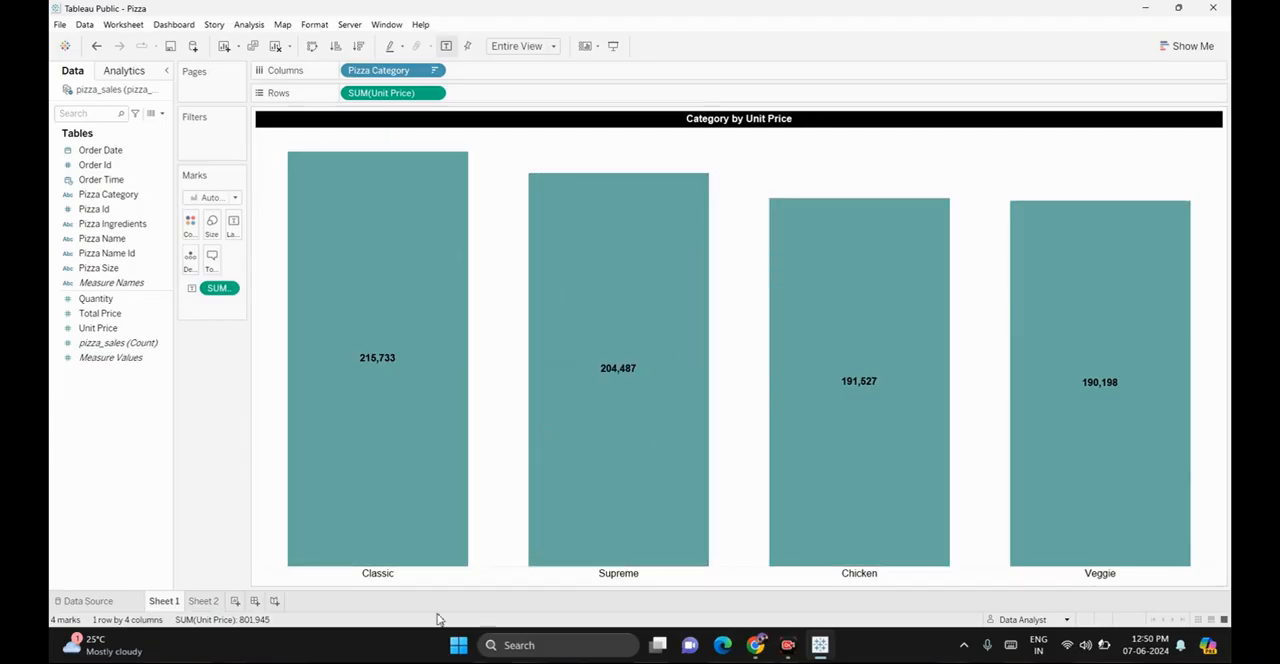
Create a new worksheet and place Pizza Name on its rows
mouse_move(208, 610)
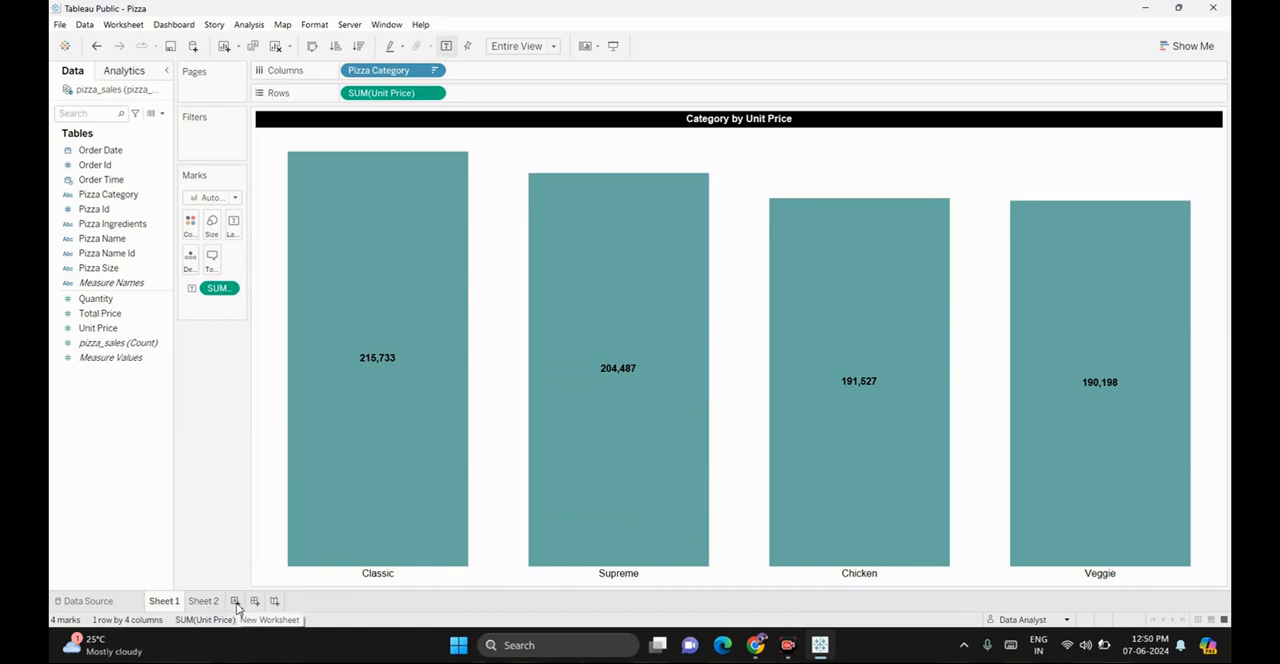
click(235, 601)
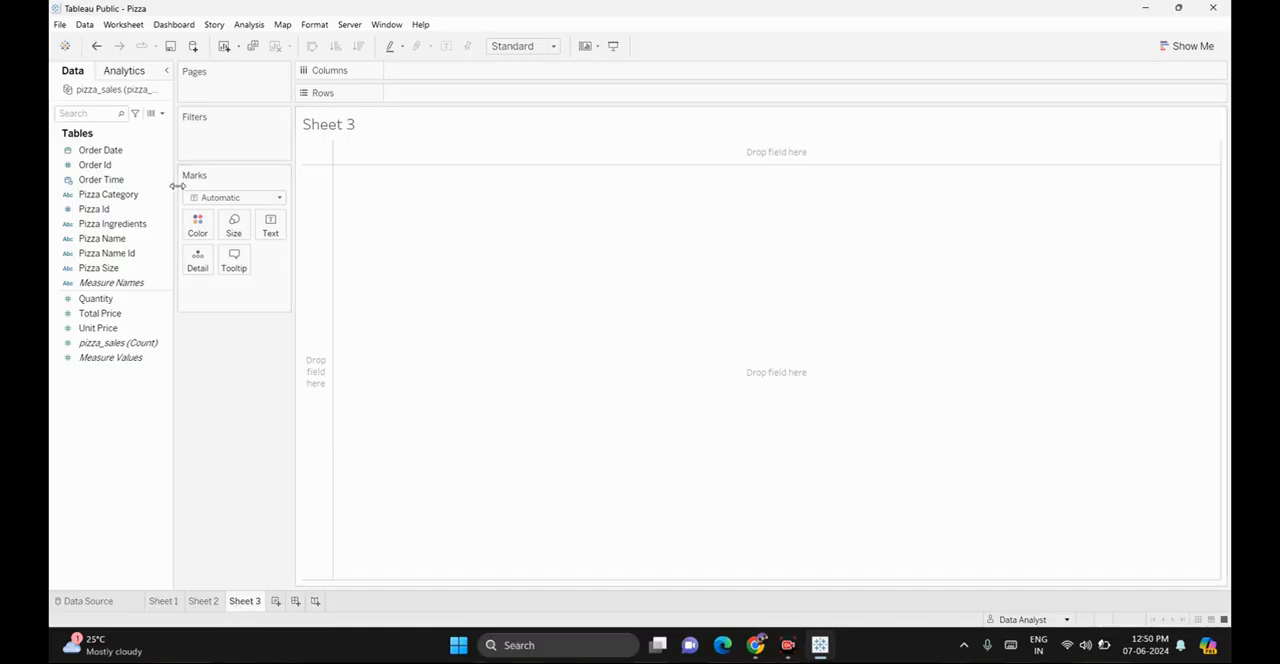
click(124, 209)
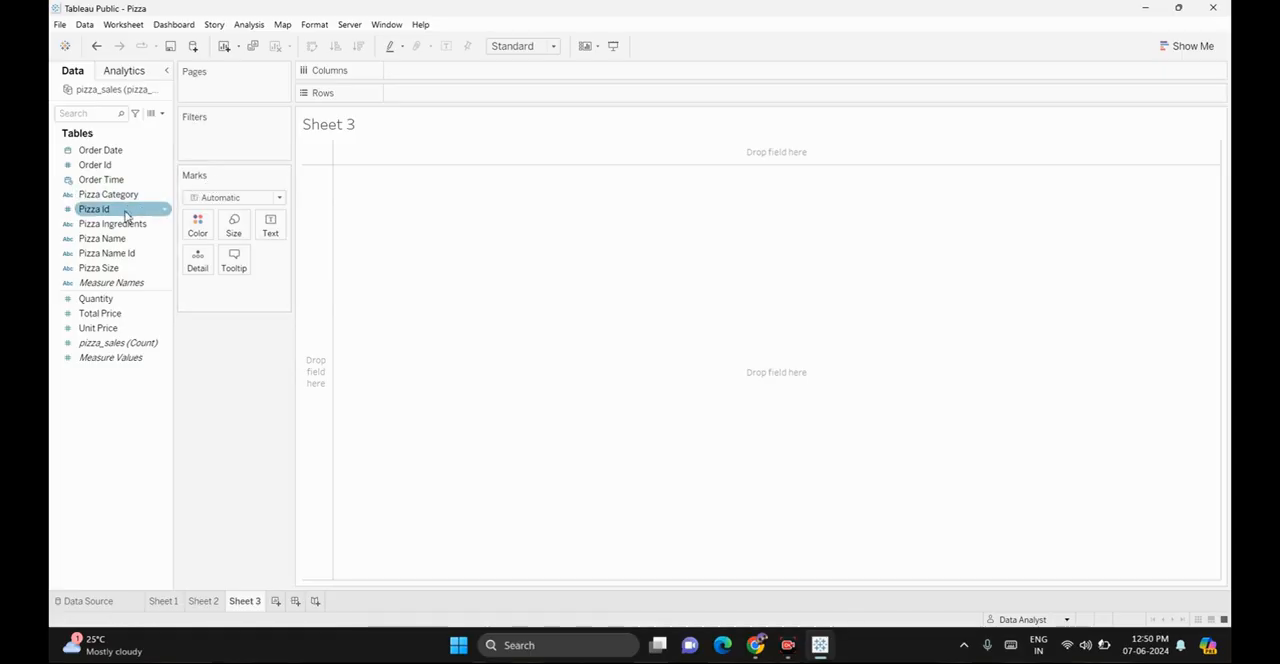
click(120, 240)
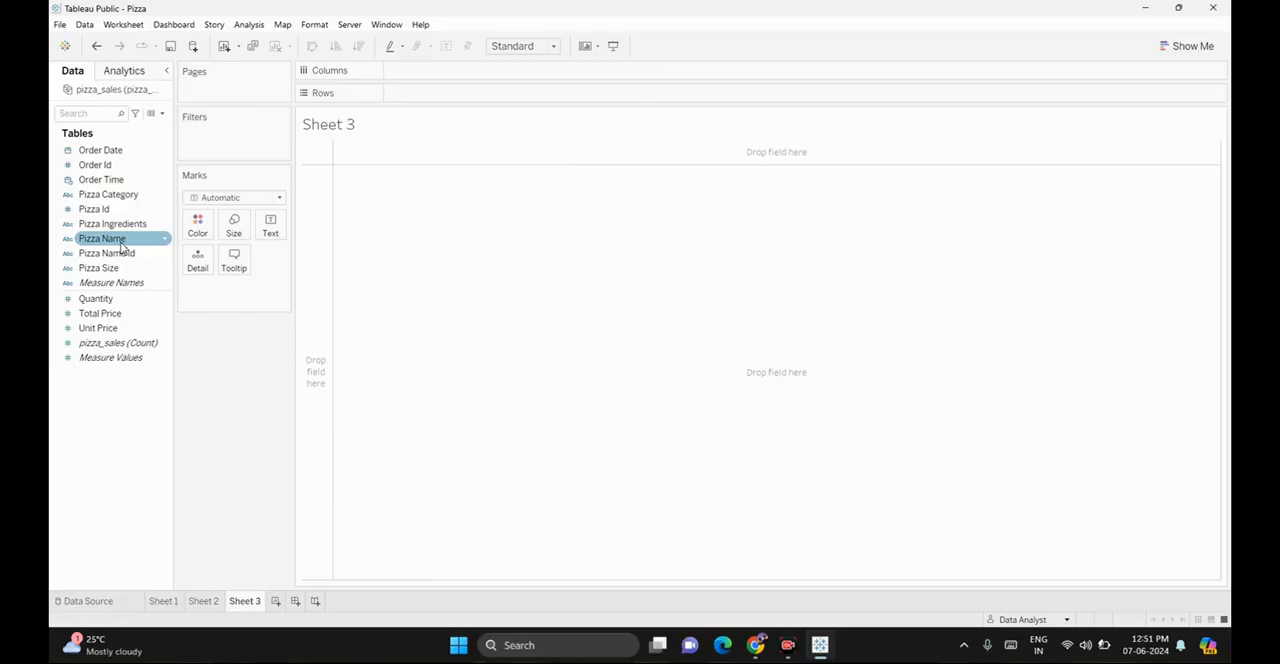
drag(122, 245, 441, 95)
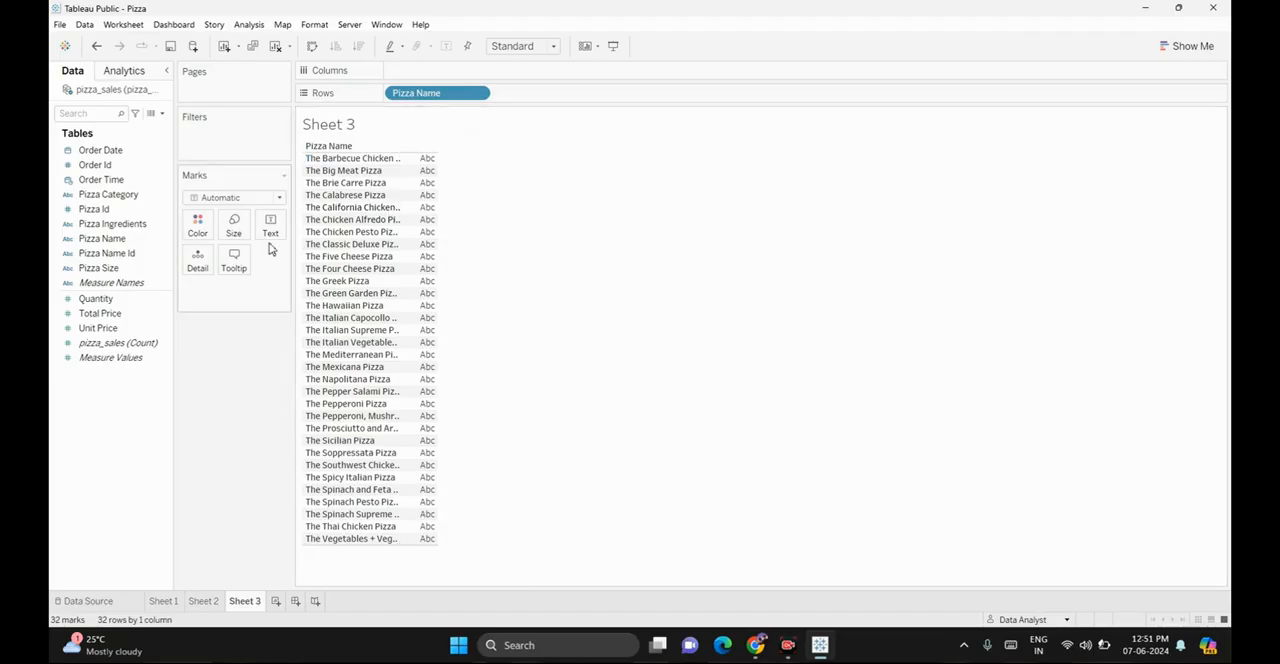
Add Total Price to the columns and sort the pizzas by it in descending order
click(108, 328)
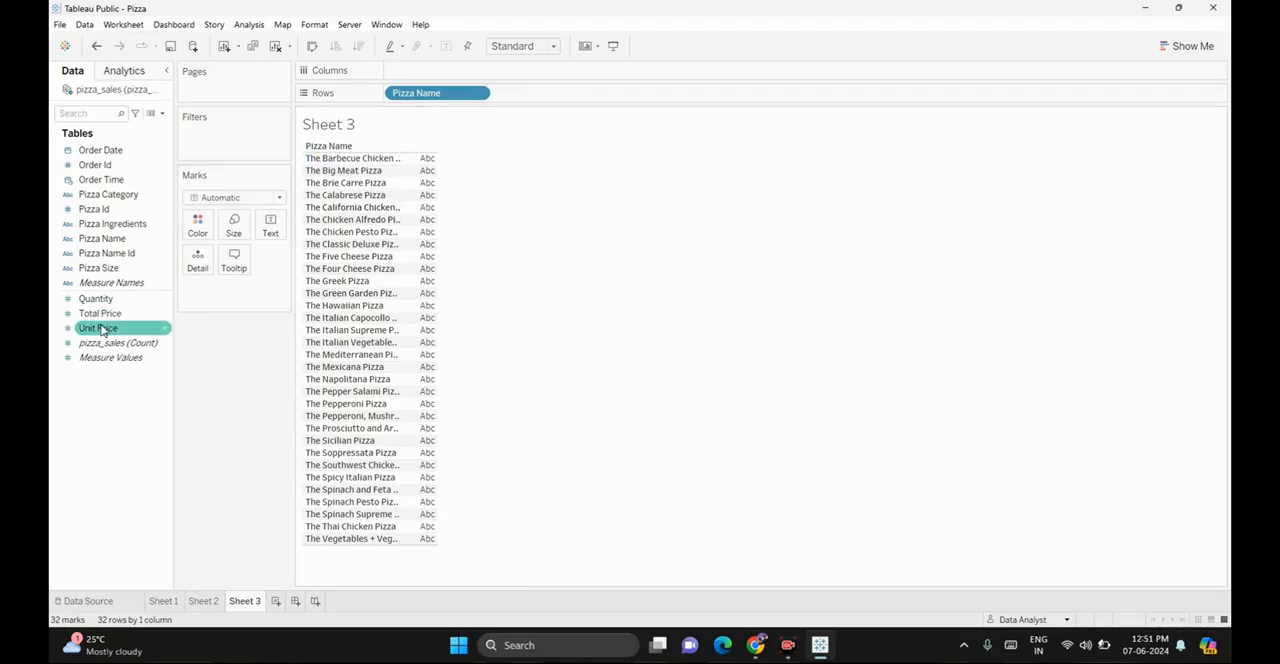
drag(104, 316, 411, 78)
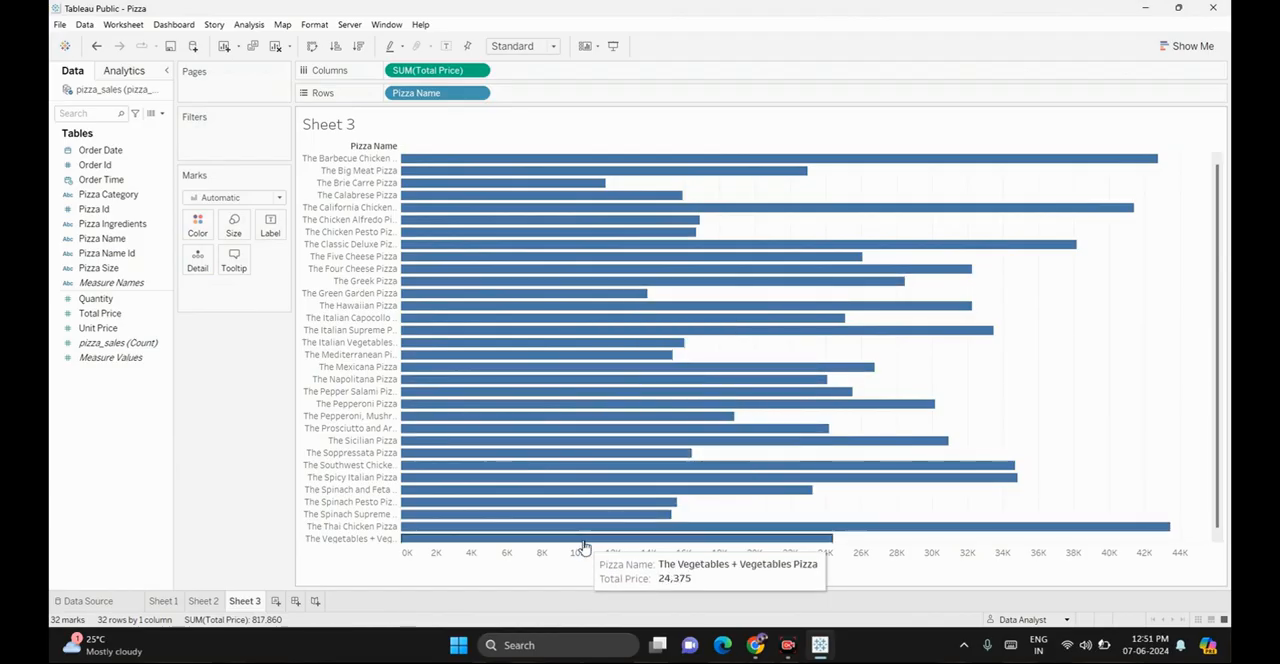
click(358, 48)
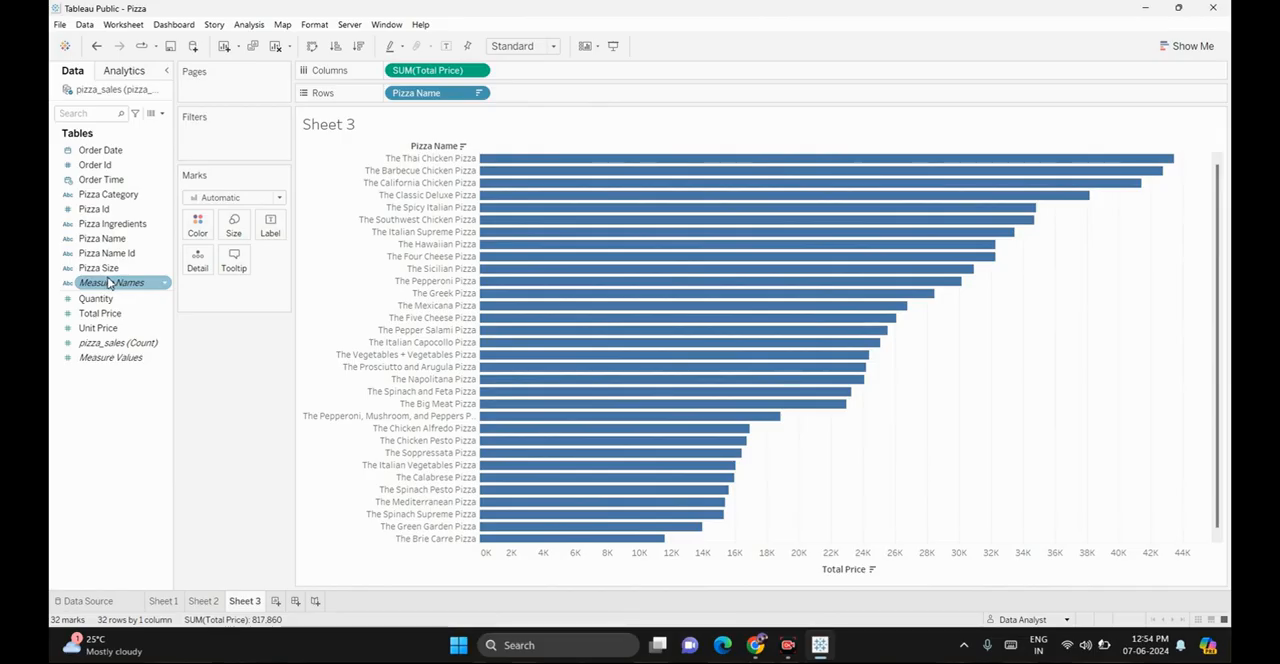
Filter the chart by Pizza Name to keep only the Barbecue Chicken, Big Meat, Brie Carre, Calabrese and Hawaiian pizzas
drag(98, 249, 202, 155)
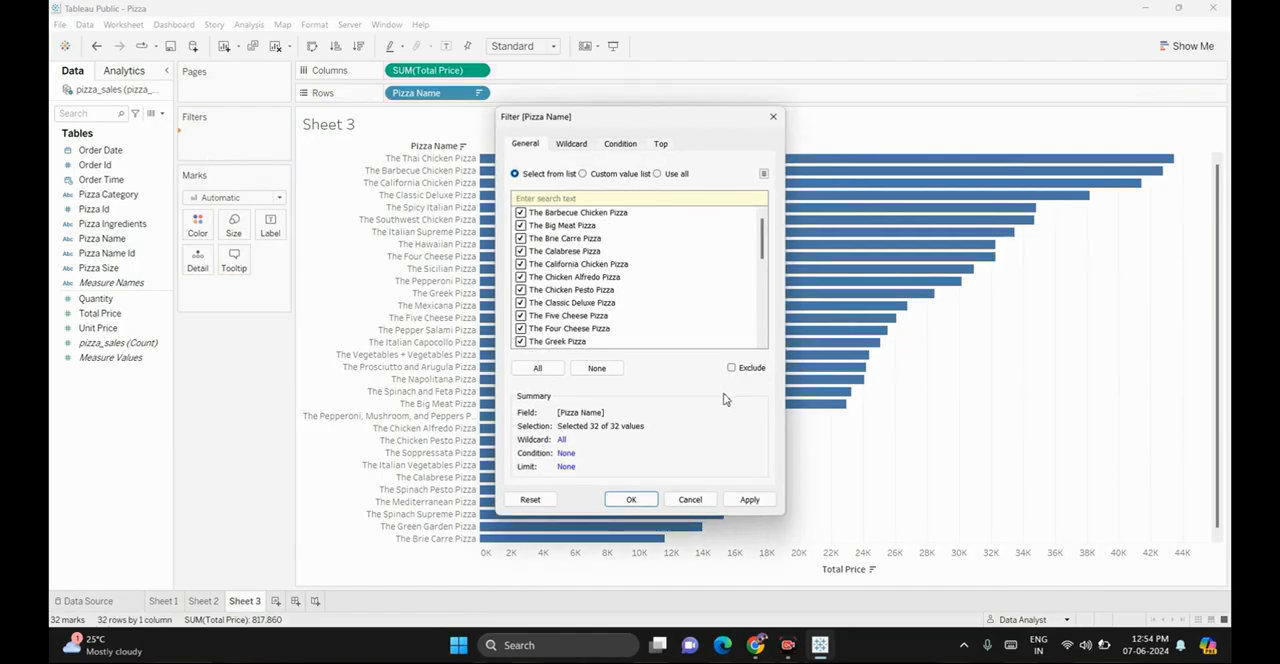
scroll(557, 285, down, 5)
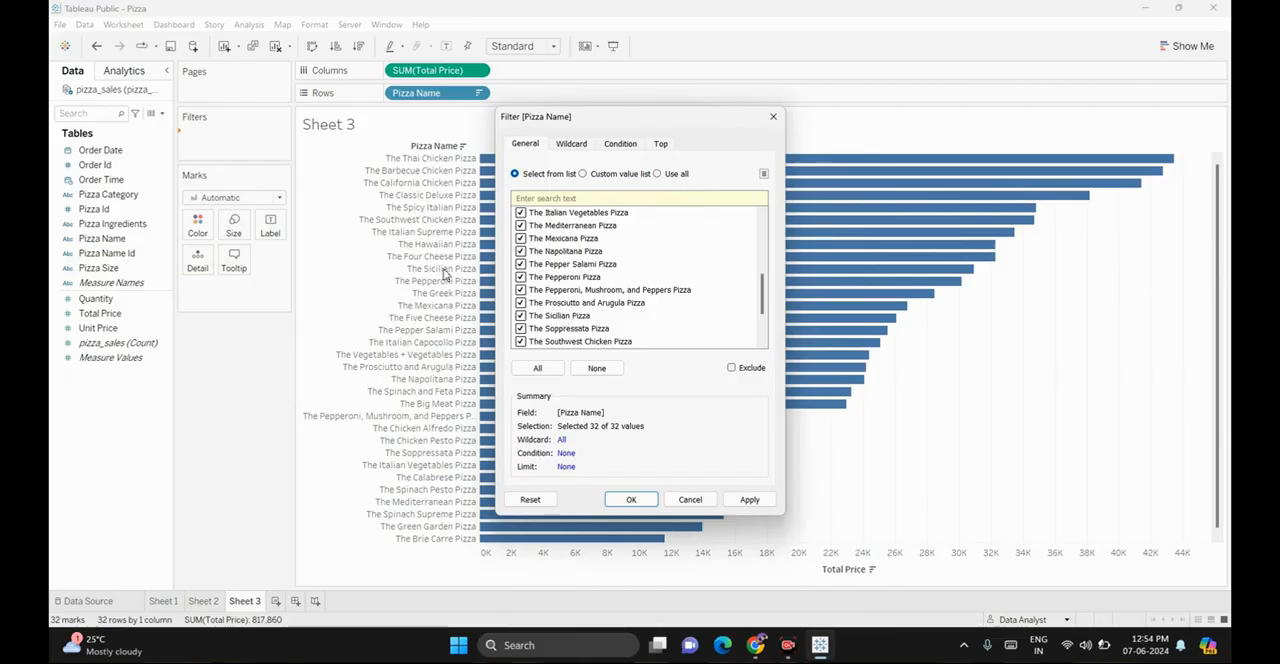
scroll(585, 250, up, 5)
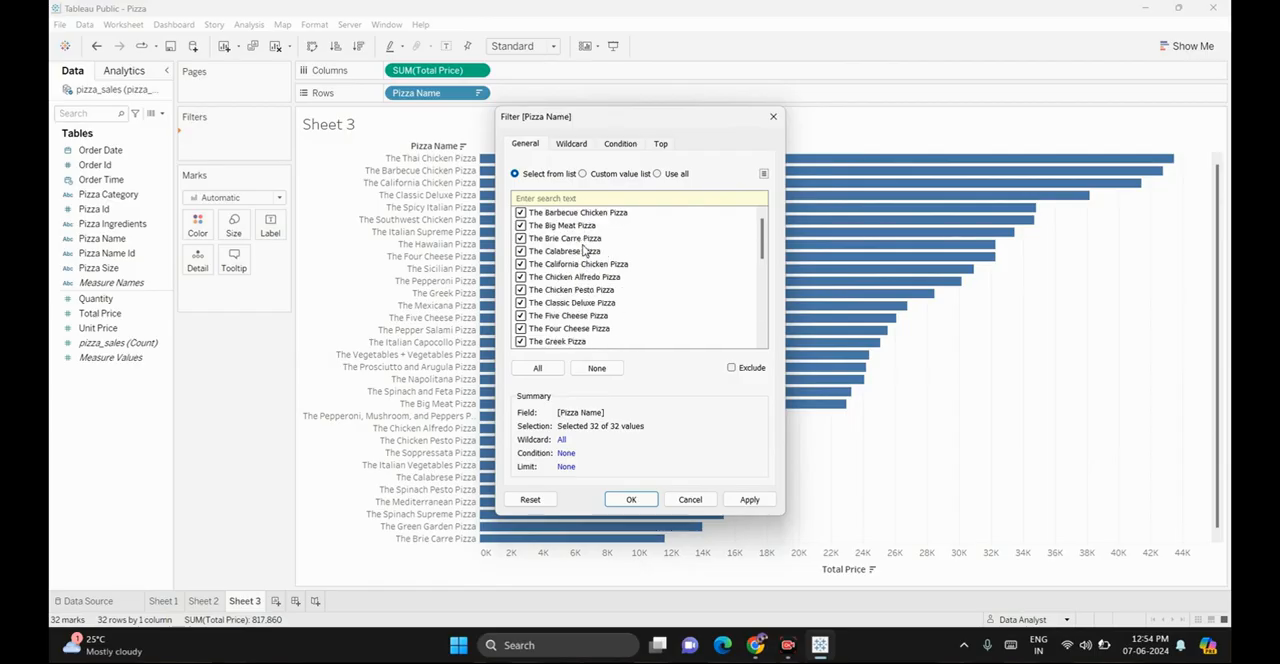
scroll(566, 326, down, 5)
scroll(562, 330, up, 5)
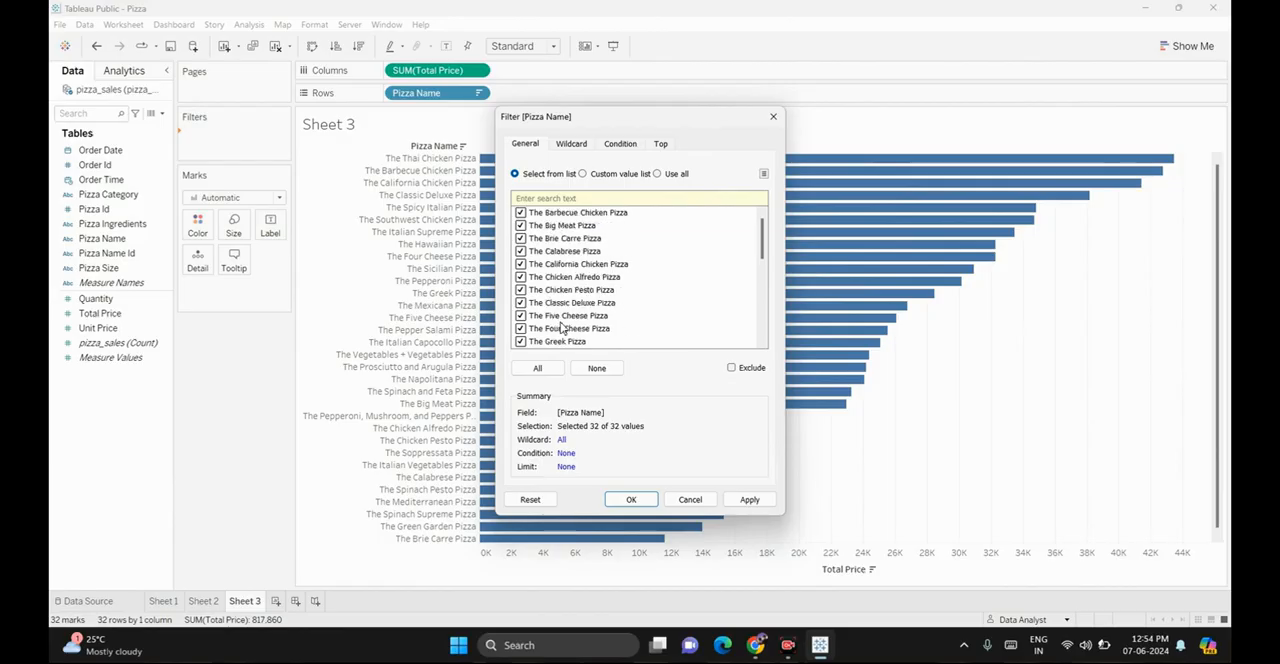
click(599, 372)
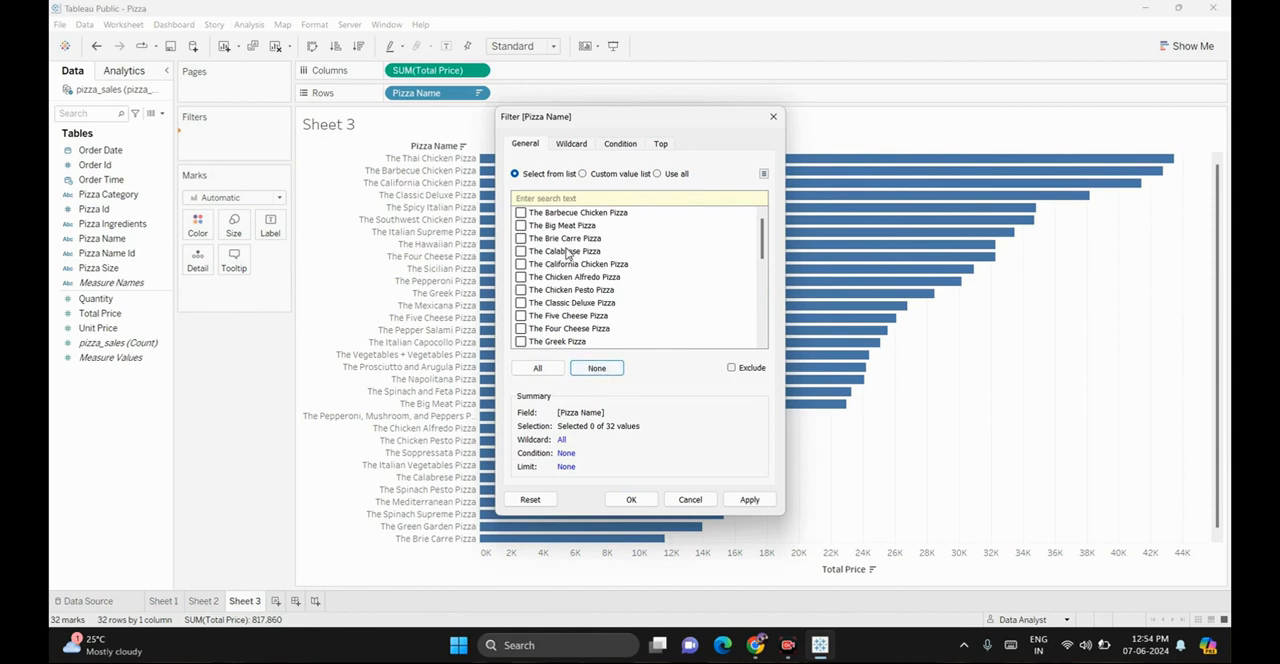
click(521, 213)
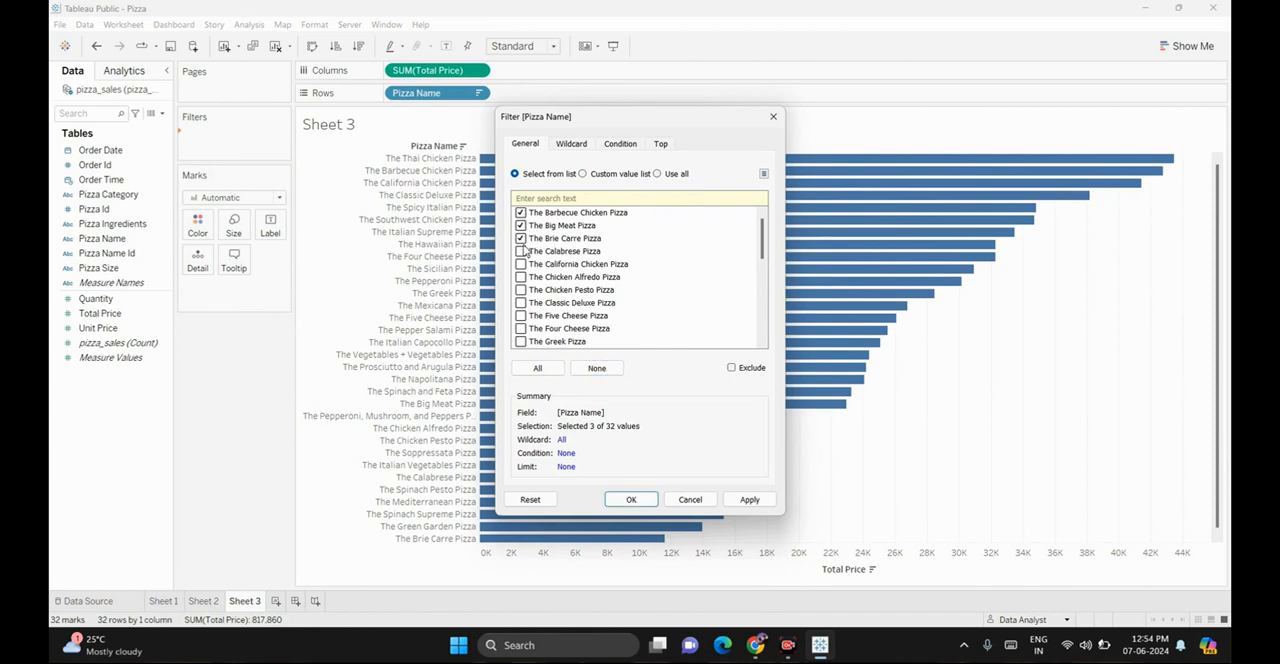
click(521, 251)
scroll(522, 289, down, 2)
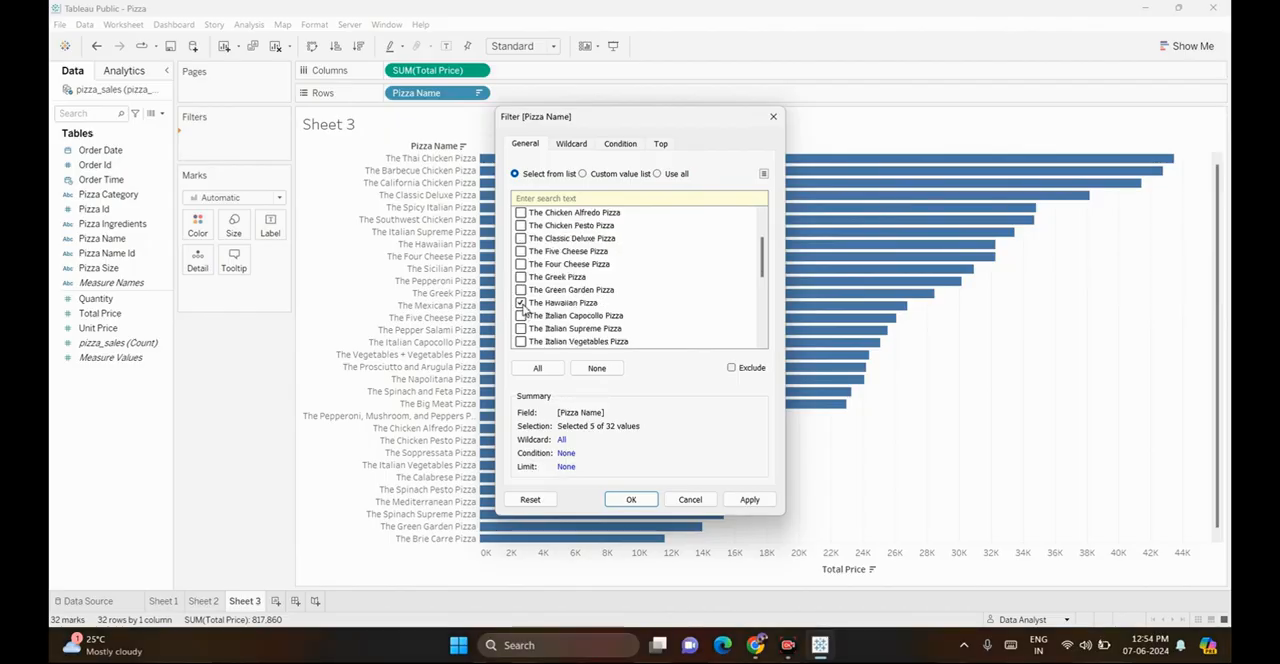
scroll(521, 308, down, 4)
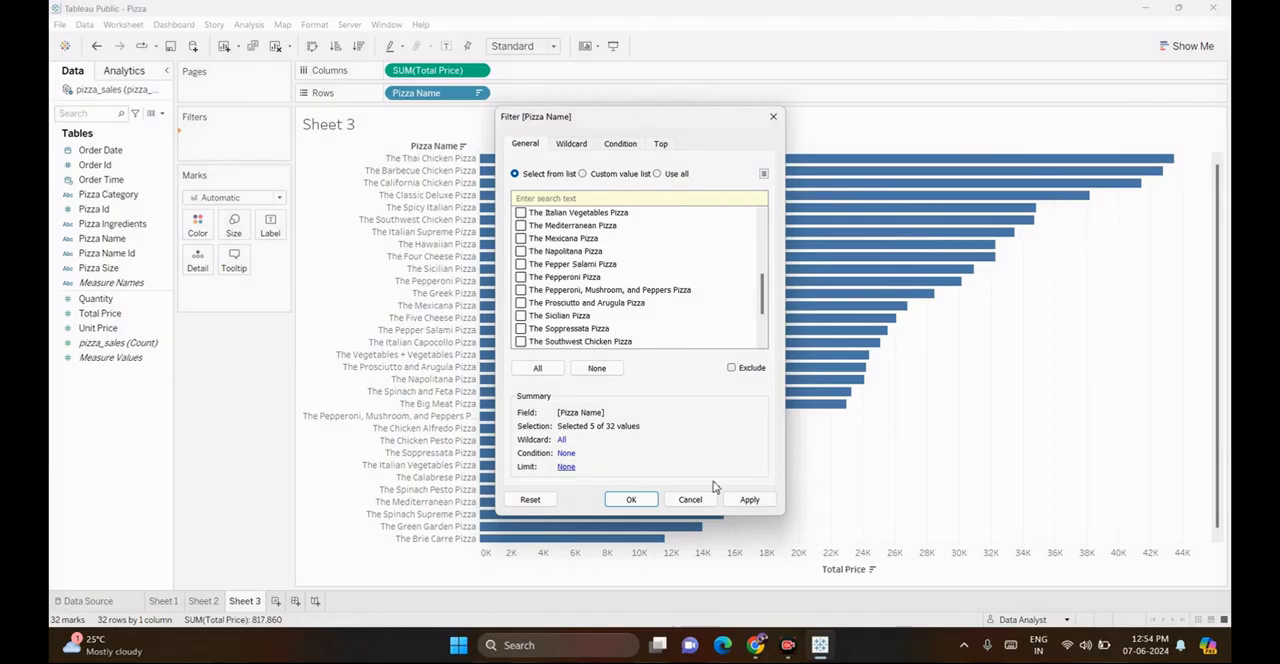
click(749, 500)
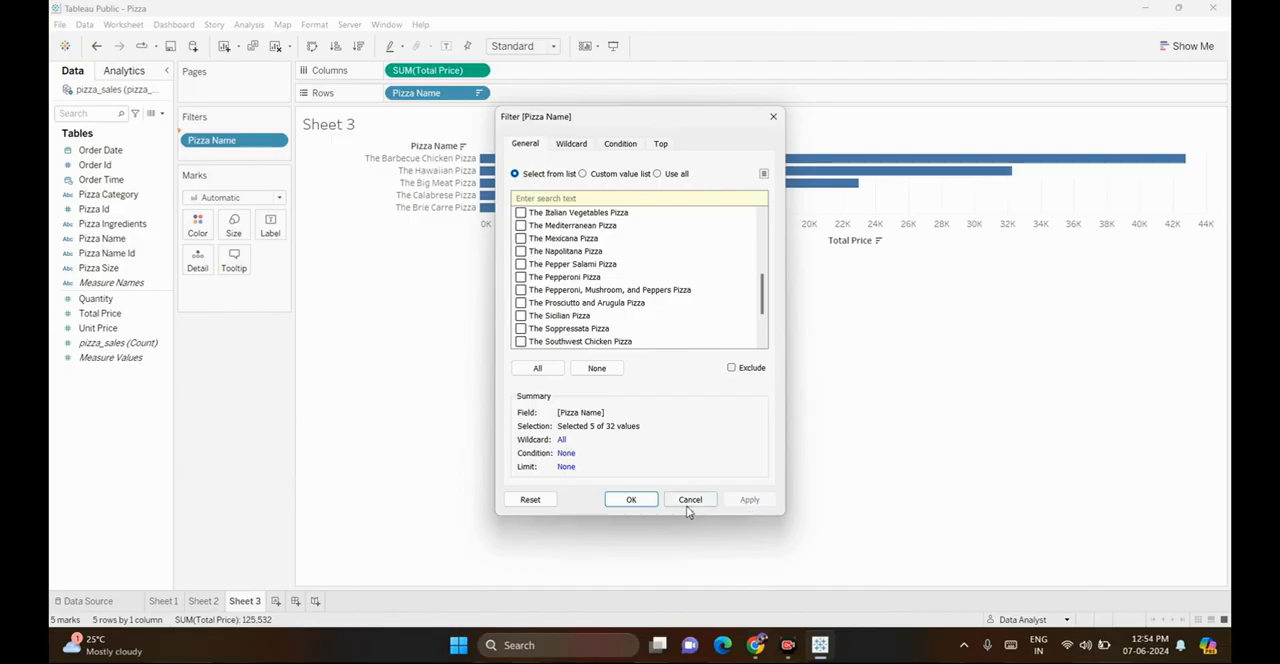
click(631, 502)
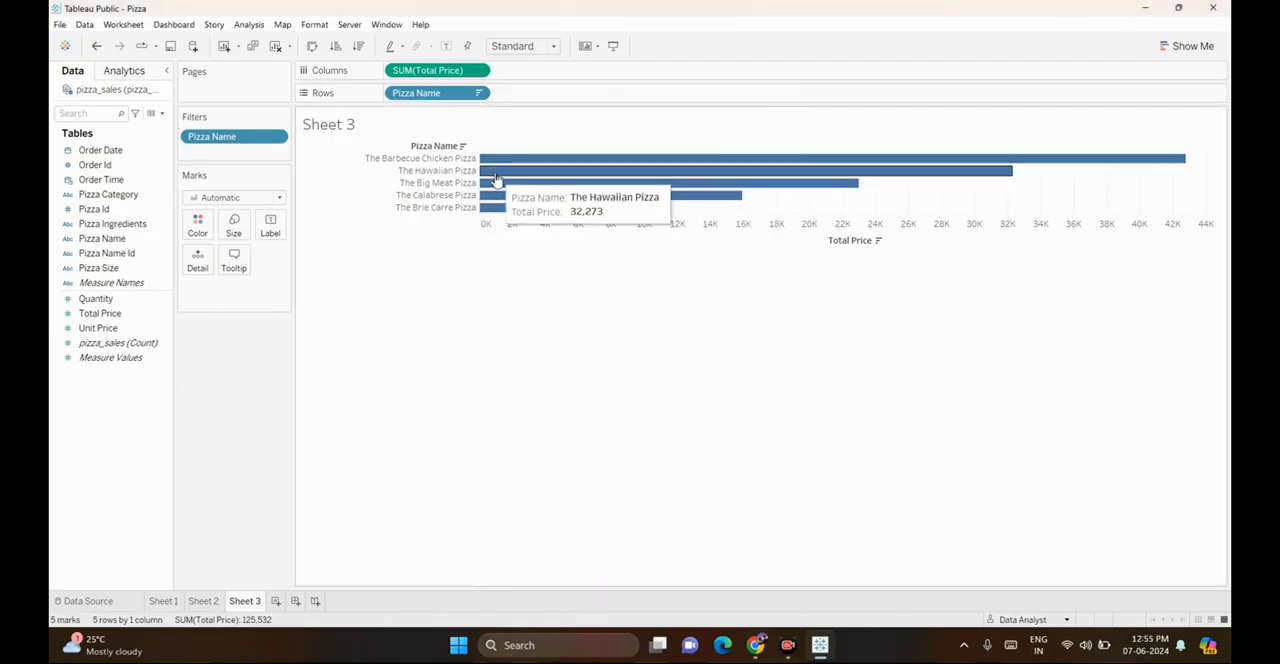
mouse_move(490, 209)
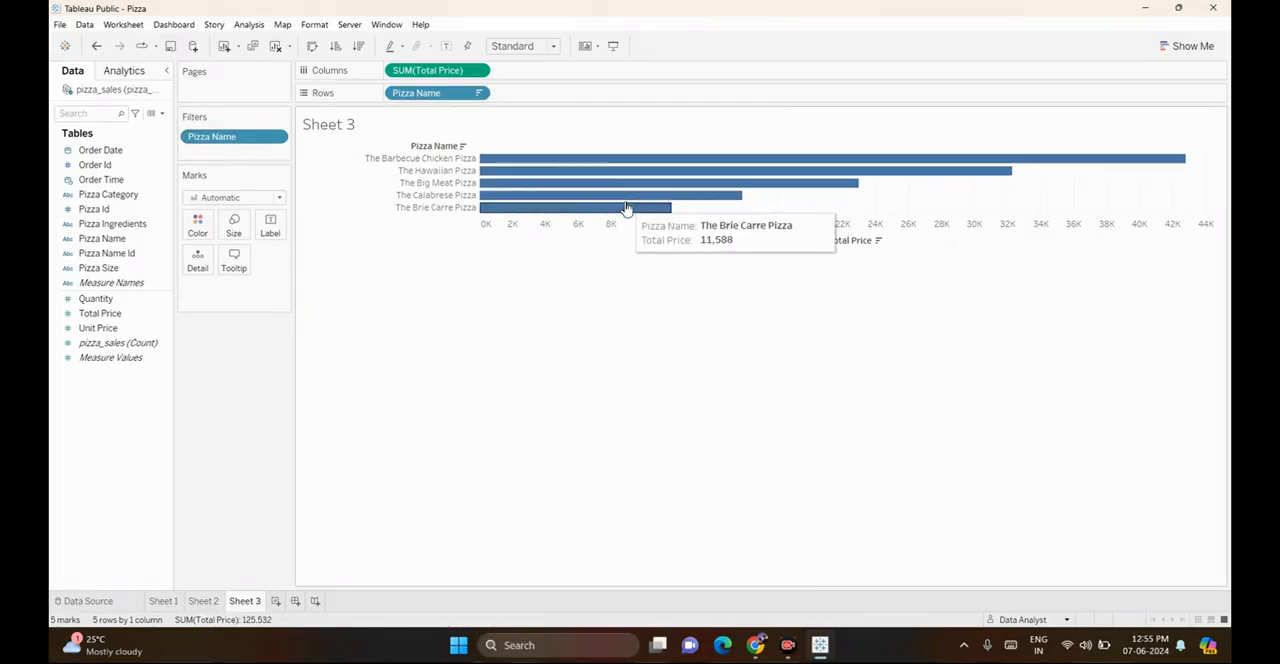
Show the Pizza Name filter beside the chart and fit the chart to Entire View
right_click(236, 140)
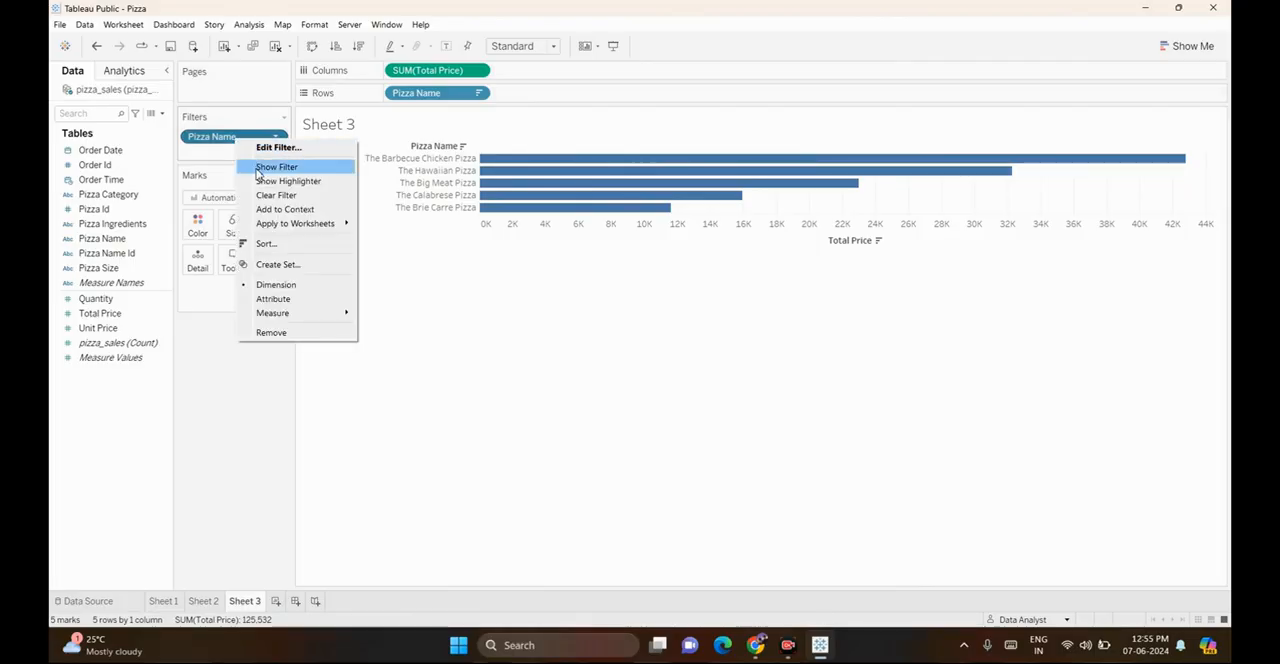
click(270, 167)
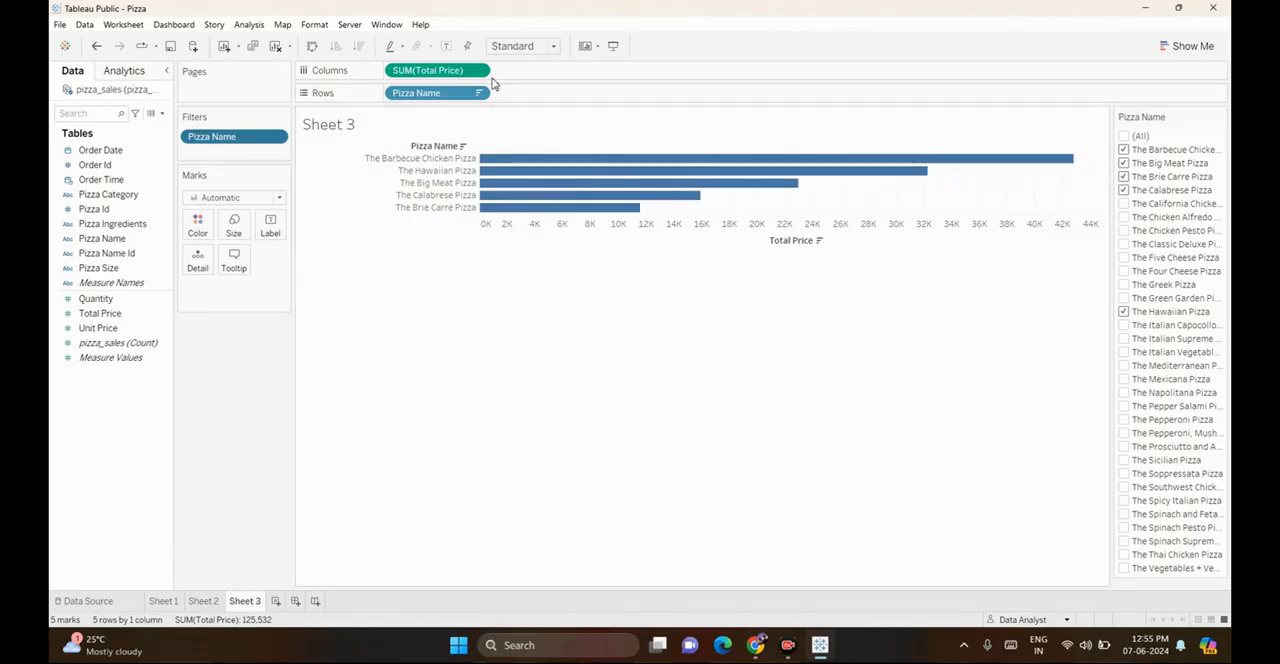
click(518, 47)
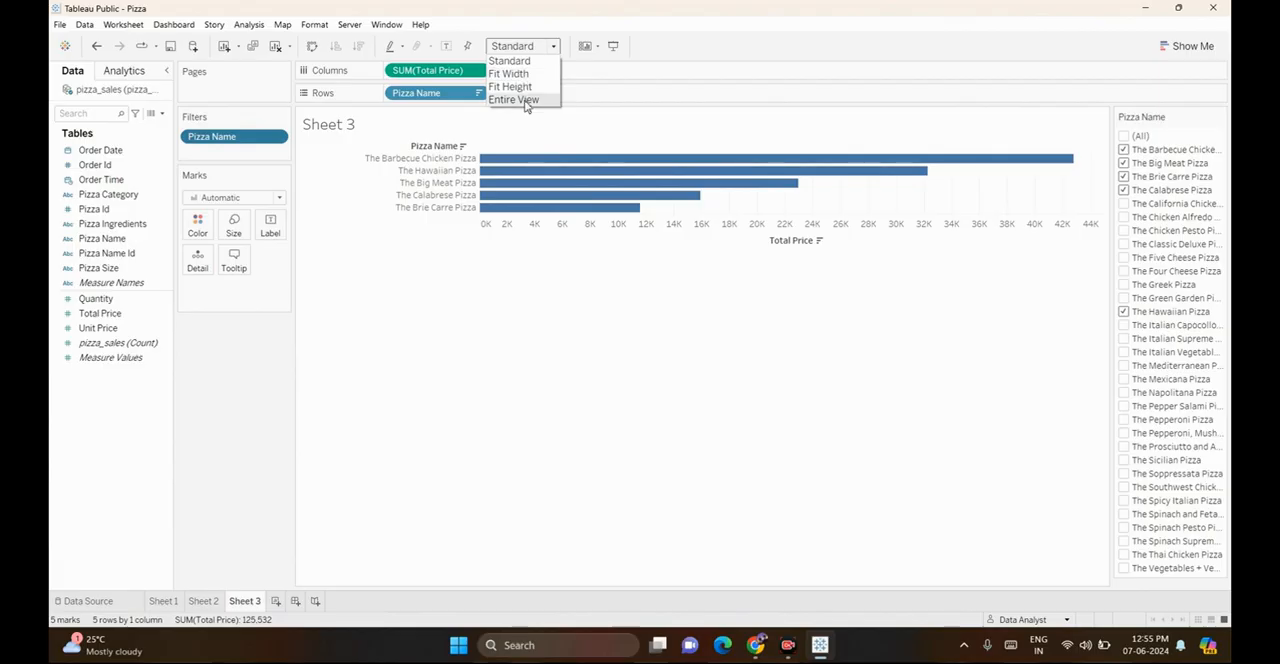
click(524, 100)
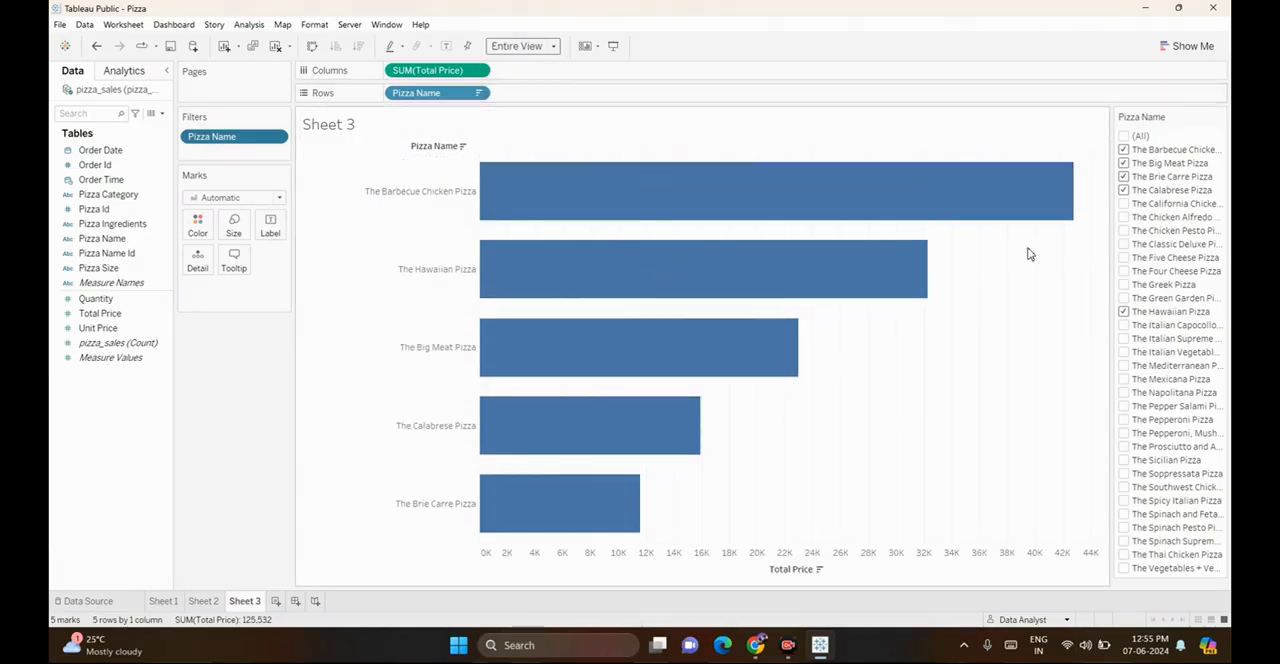
Include the Sicilian and Southwest Chicken pizzas in the filter and narrow the chart's pizza name label column
click(1123, 311)
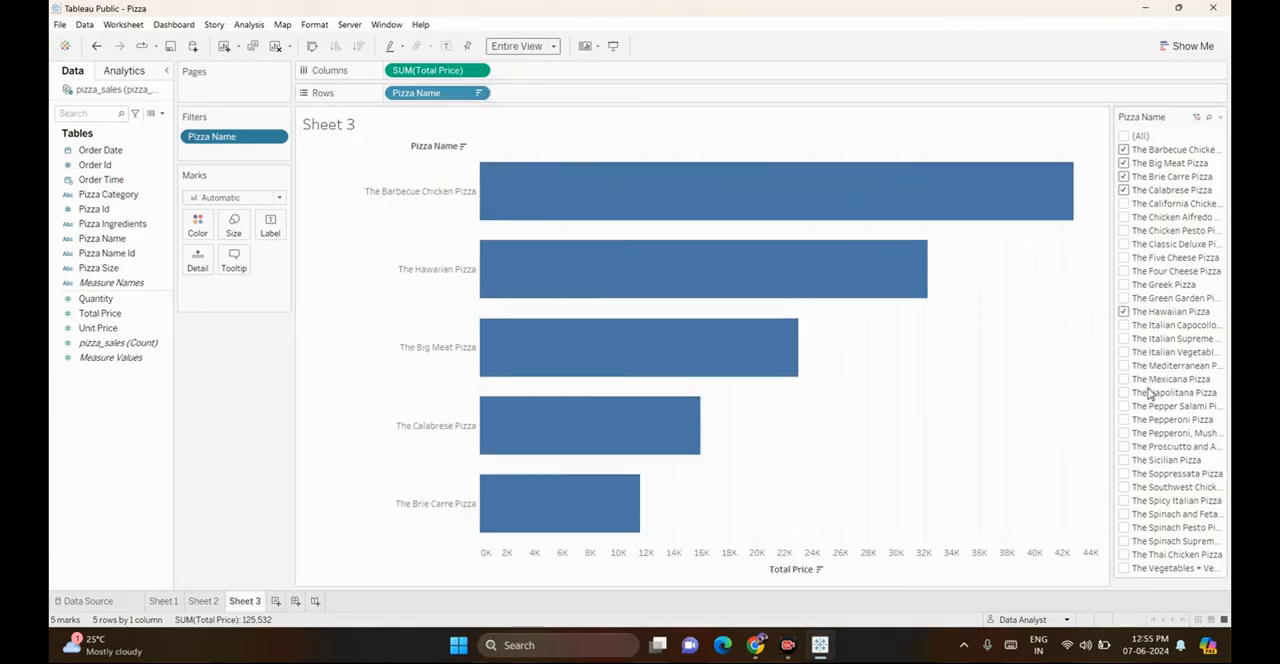
click(1123, 460)
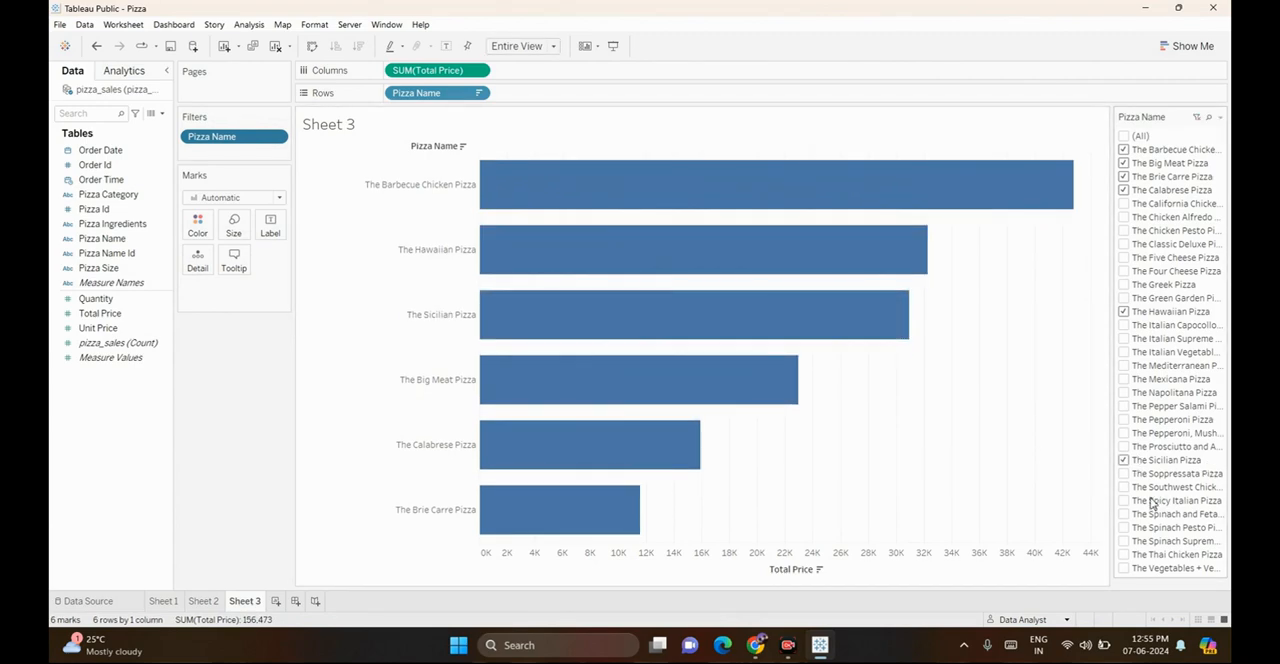
click(1123, 487)
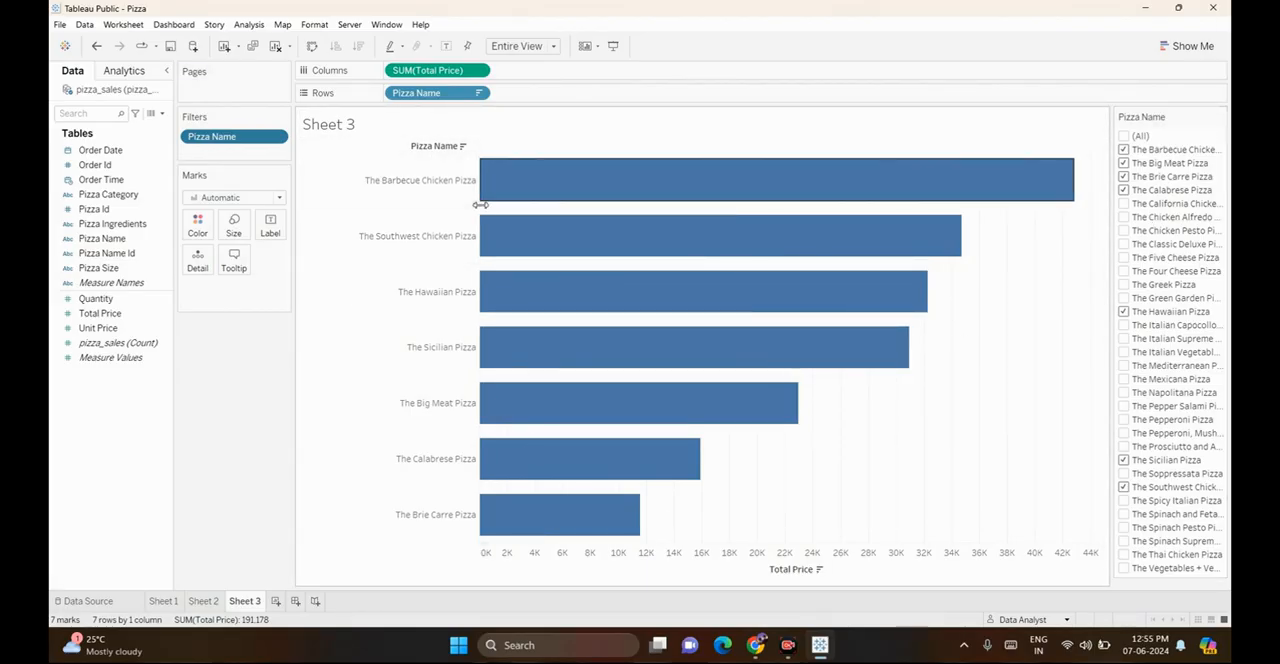
drag(481, 204, 426, 205)
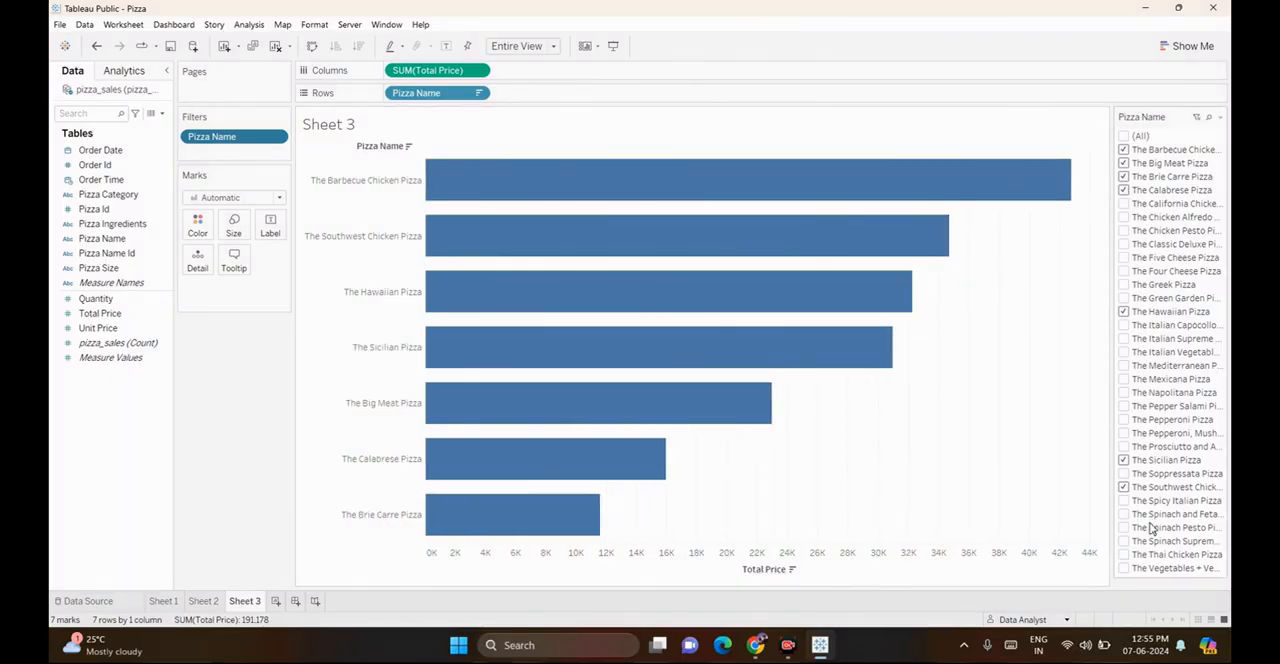
Turn the Pizza Name filter into a multiple-values dropdown and include the Mexicana, Mediterranean and Italian Supreme pizzas
click(1220, 117)
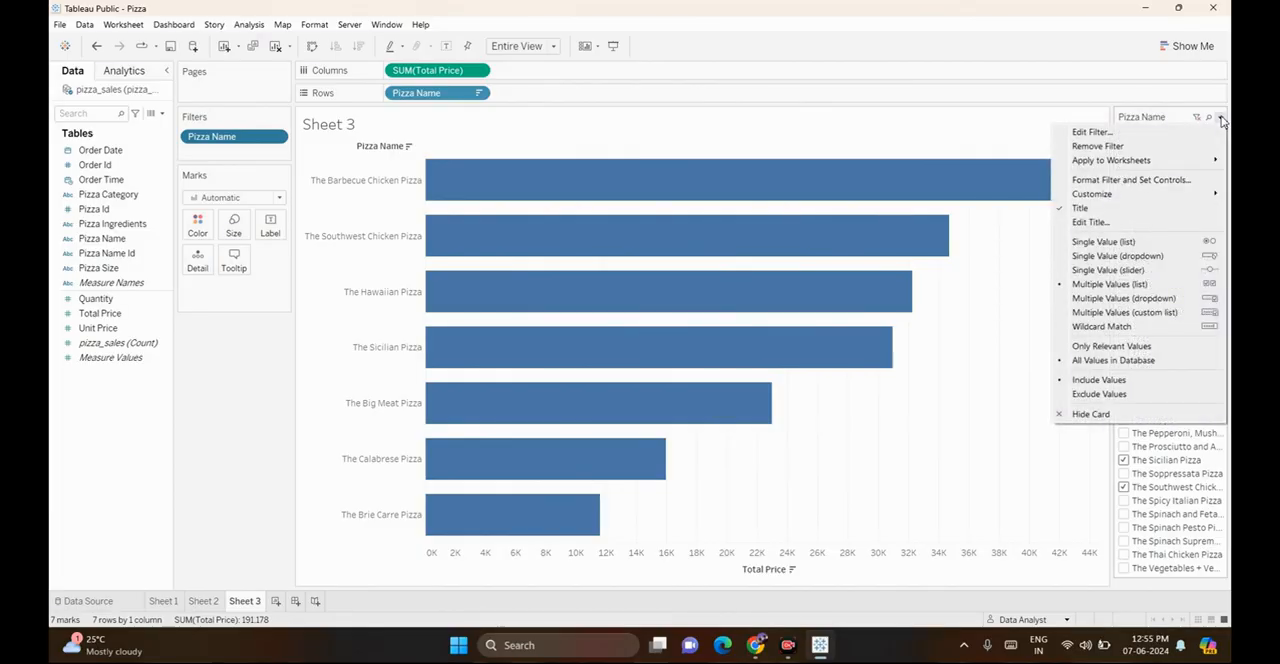
click(1138, 300)
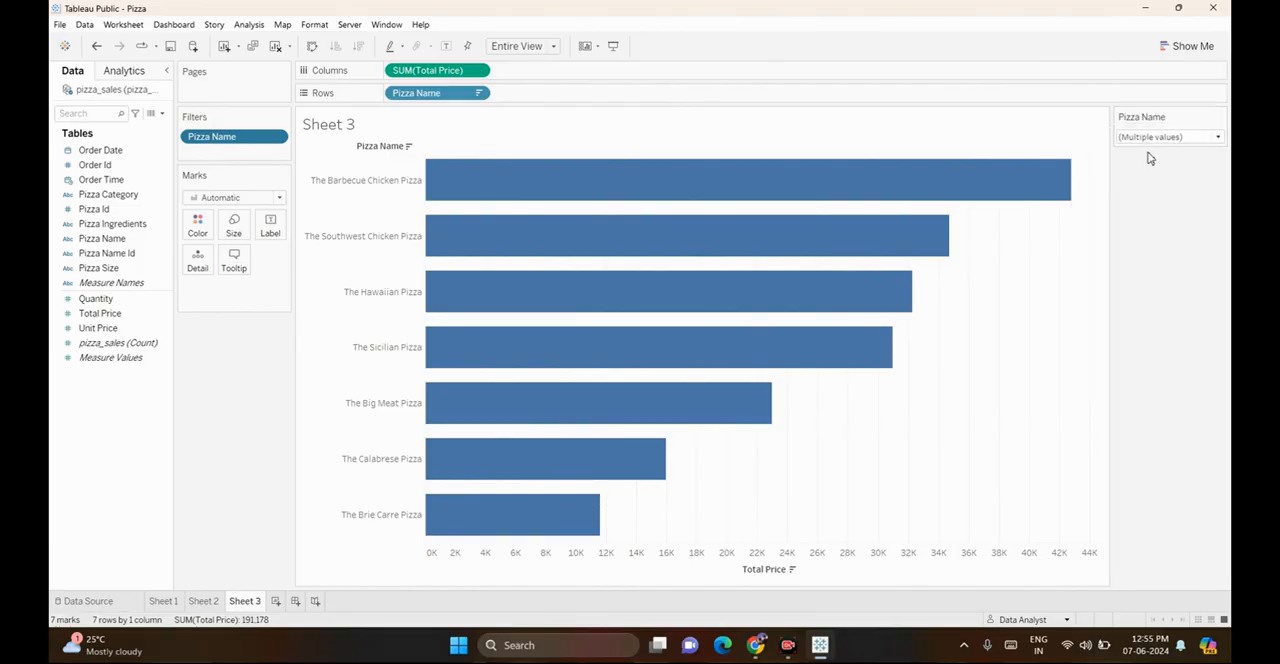
click(1218, 139)
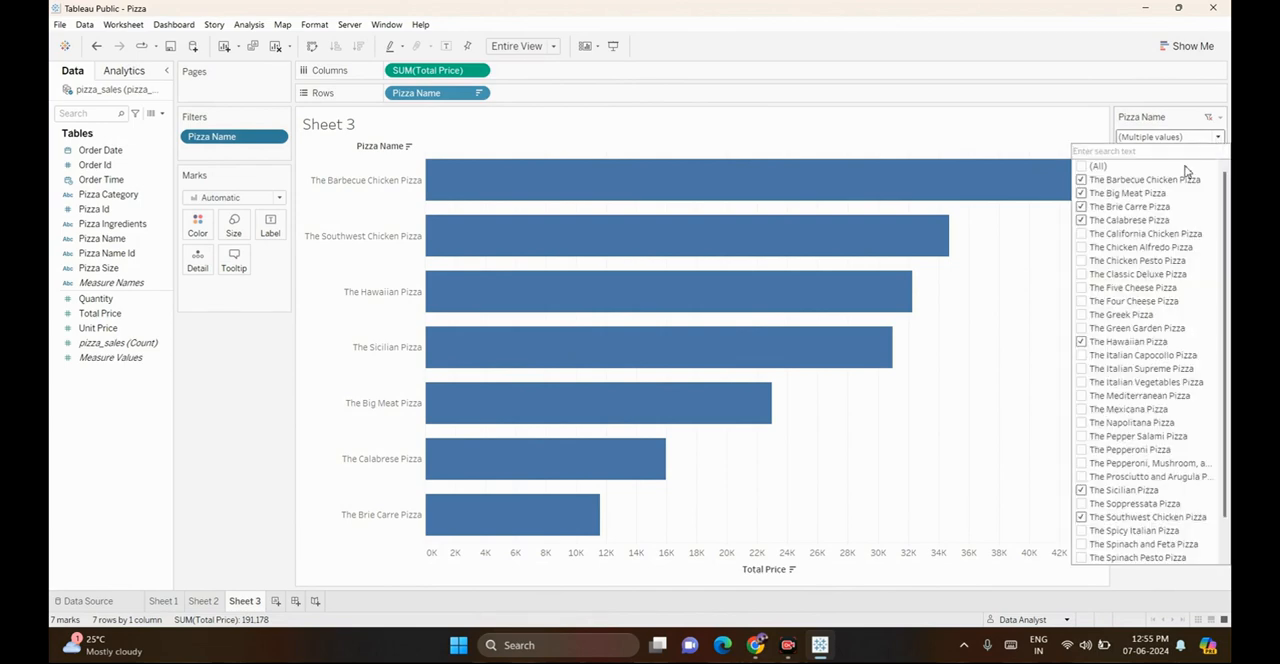
scroll(1122, 363, down, 1)
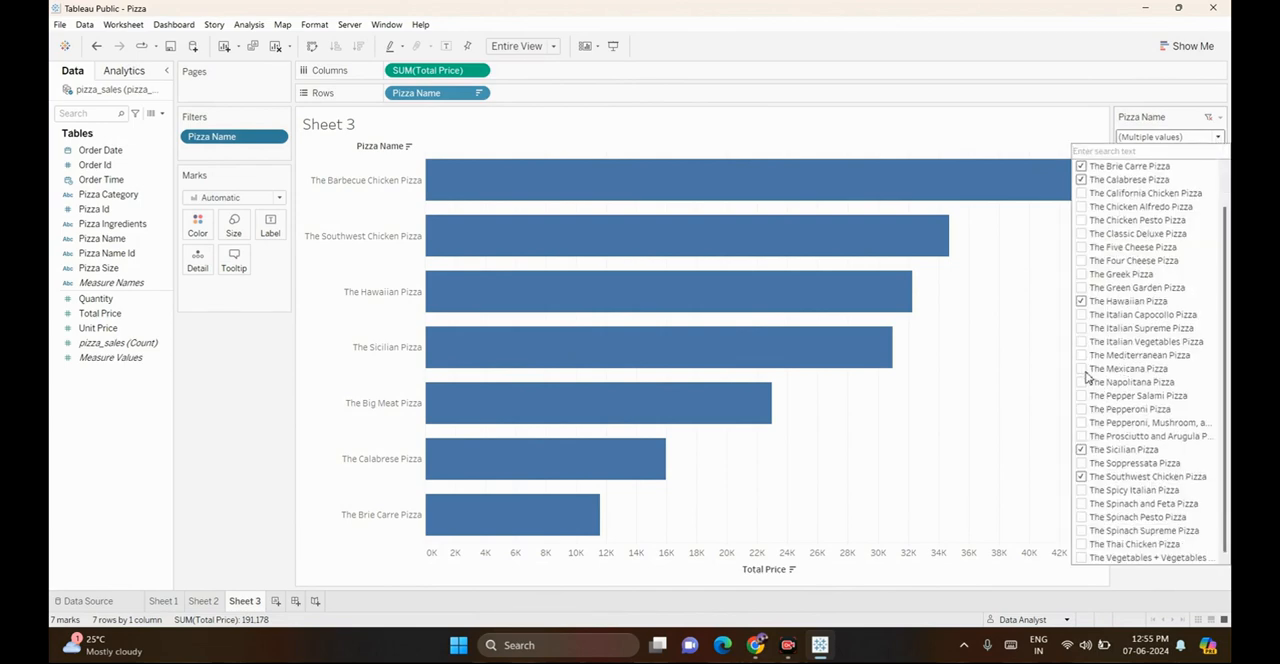
click(1081, 369)
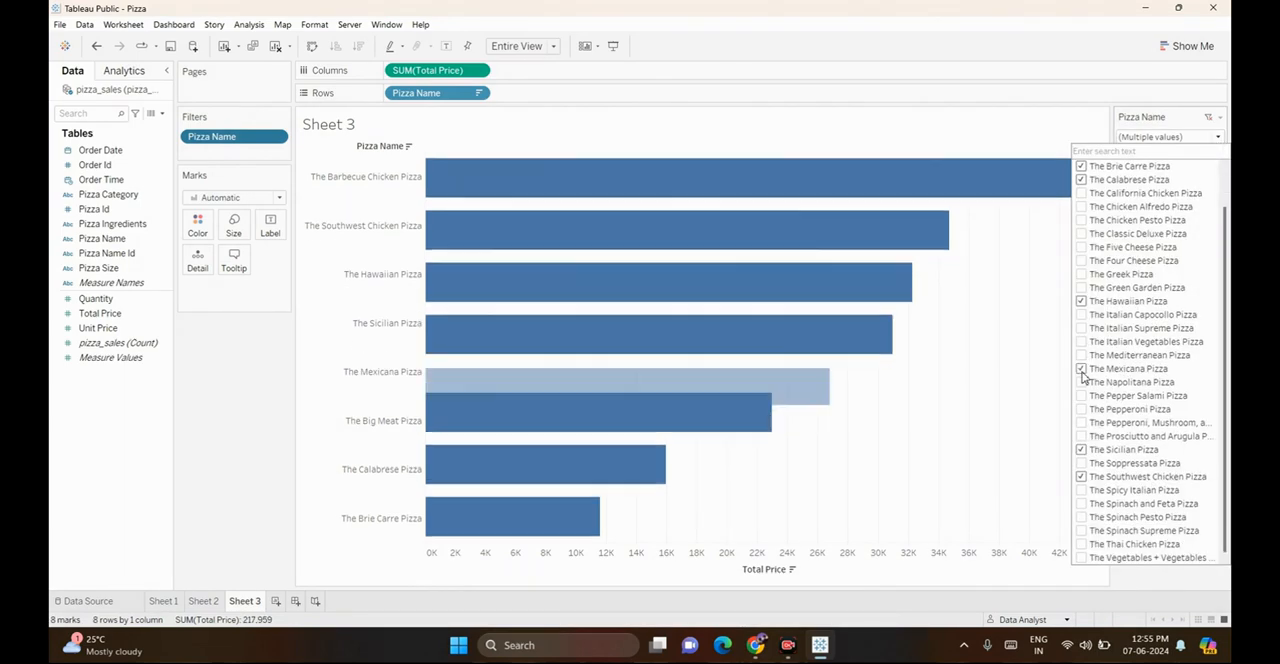
click(1081, 355)
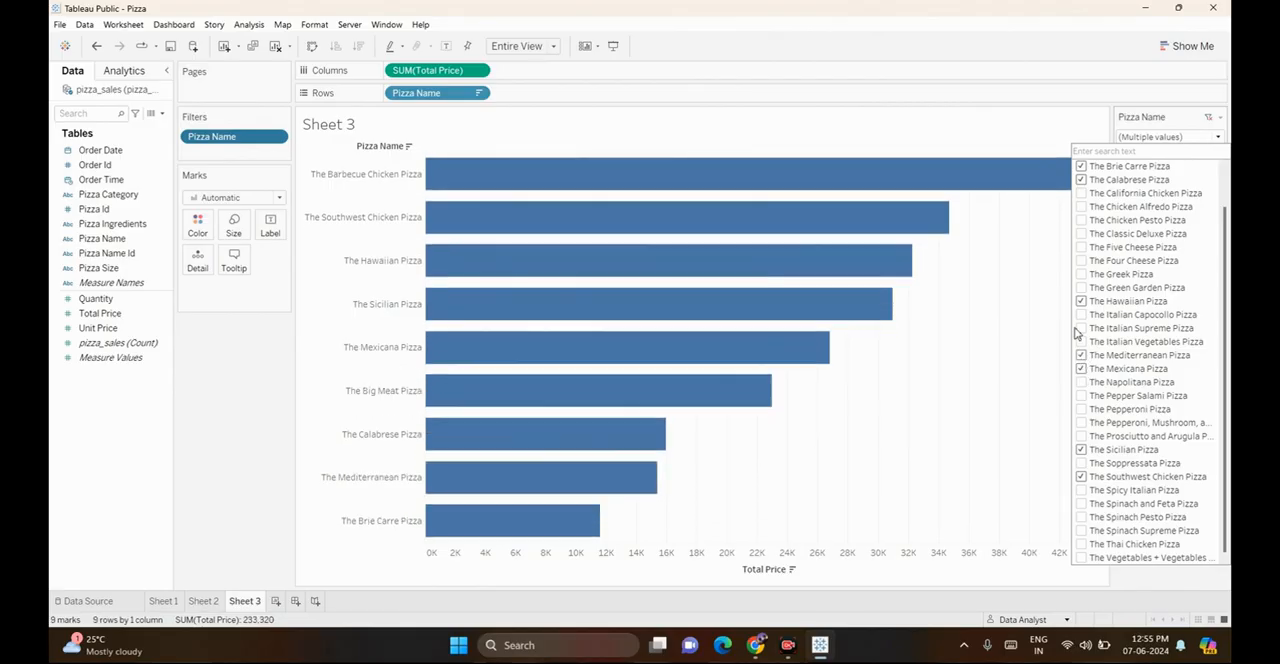
click(1081, 329)
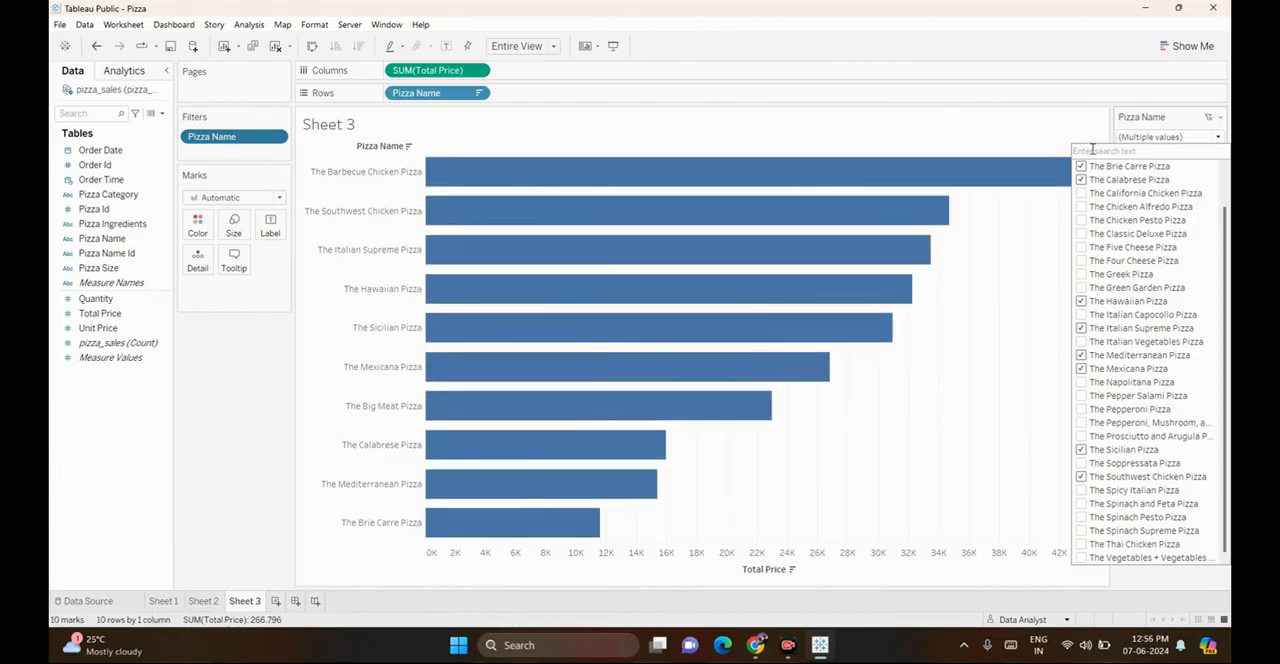
click(1182, 137)
click(1182, 137)
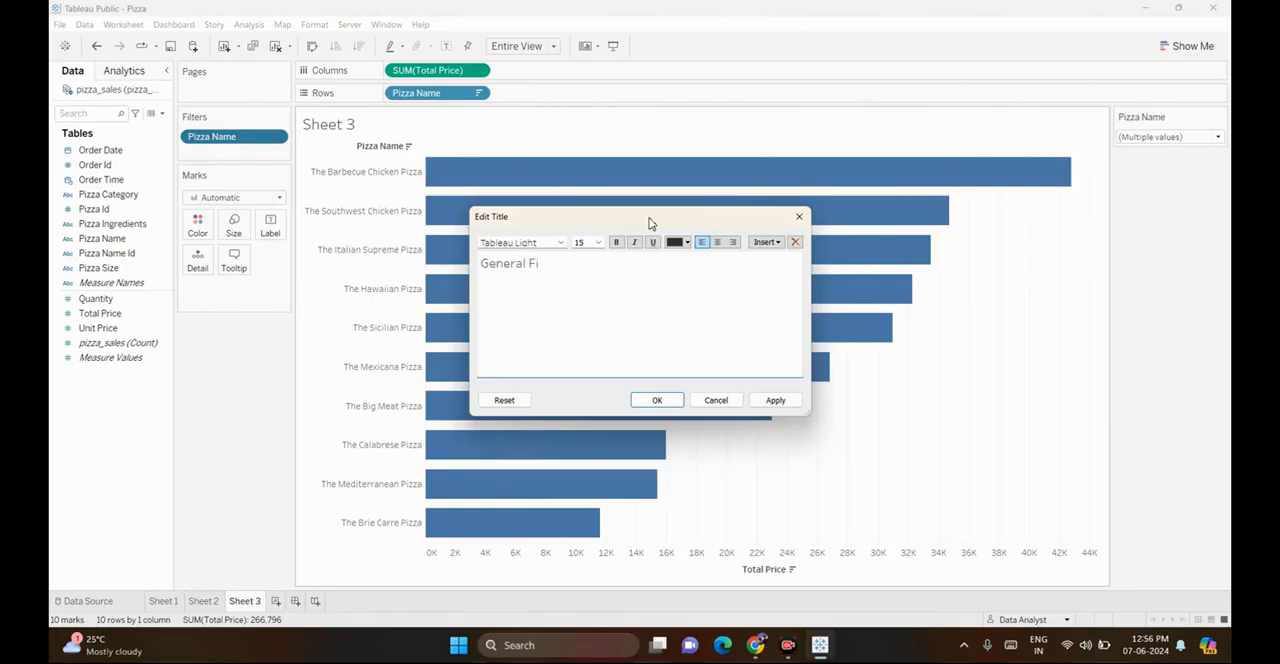
Title the sheet "General Filter" and format the title as Arial, size 10, bold and centered
text(ter)
key(ctrl+a)
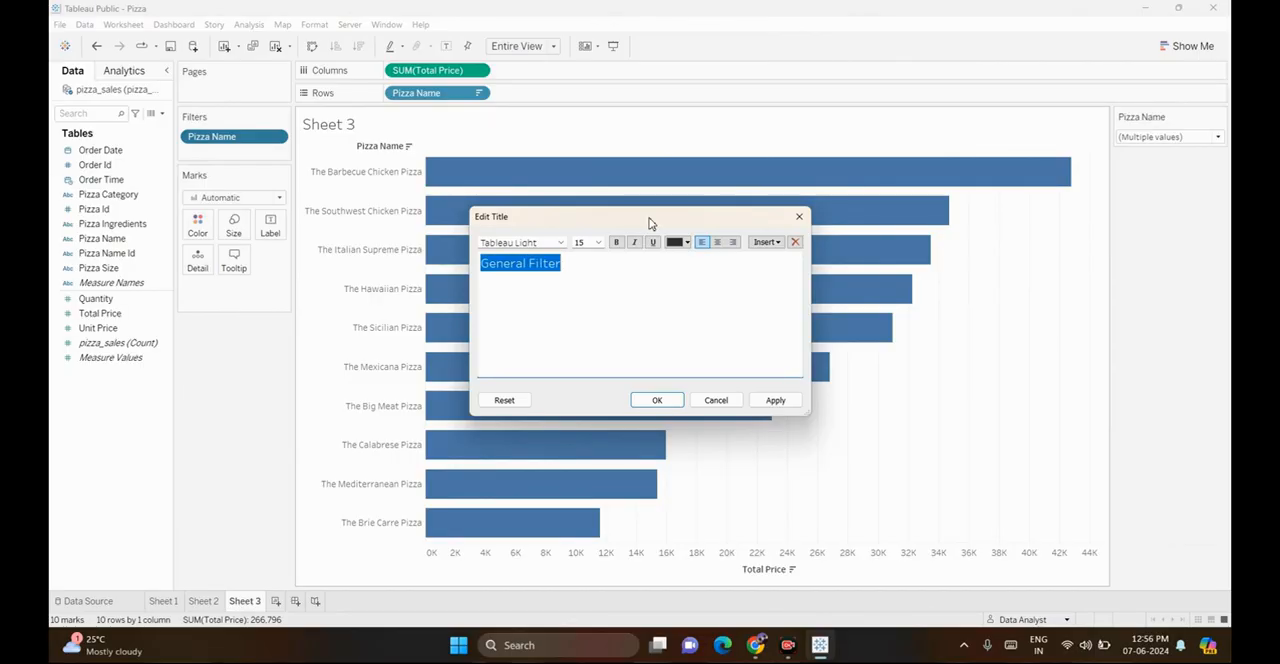
click(553, 246)
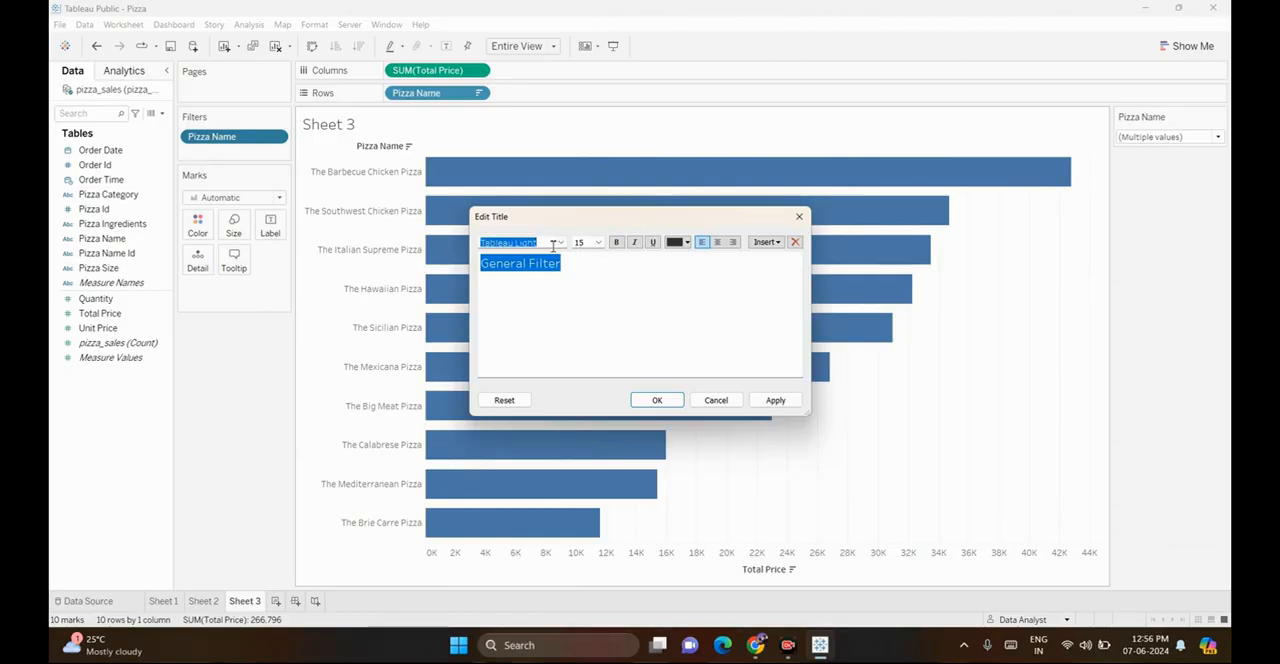
text(Arial)
key(Return)
click(598, 247)
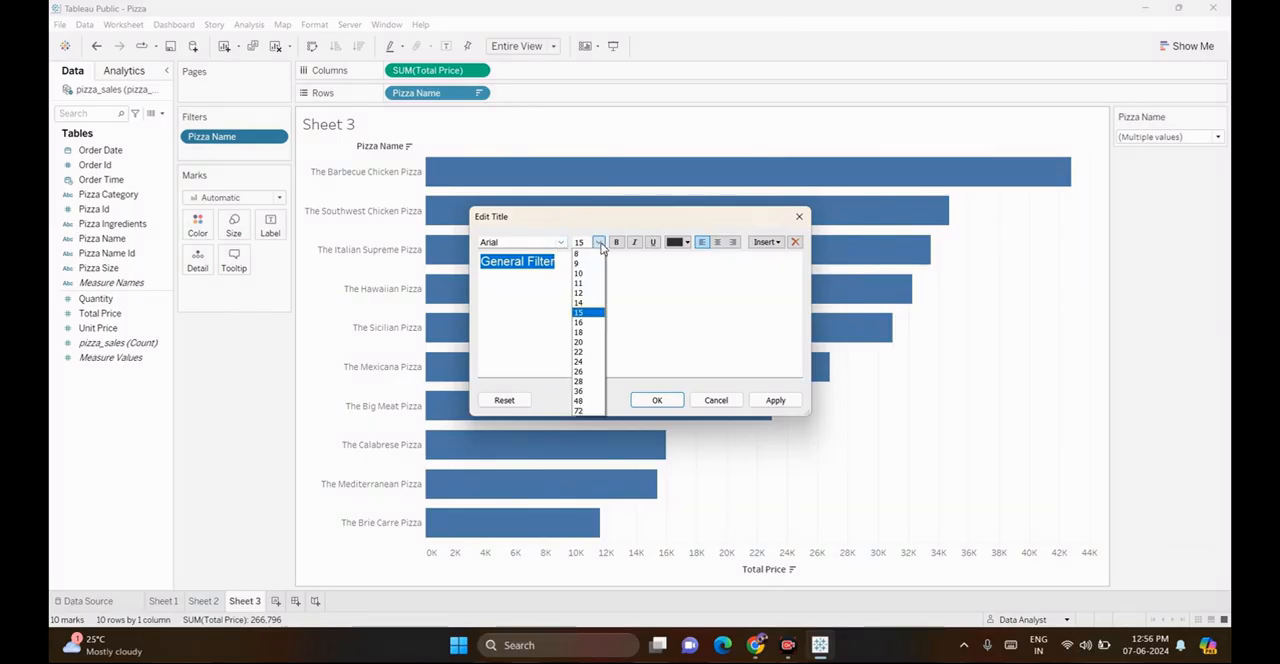
click(588, 277)
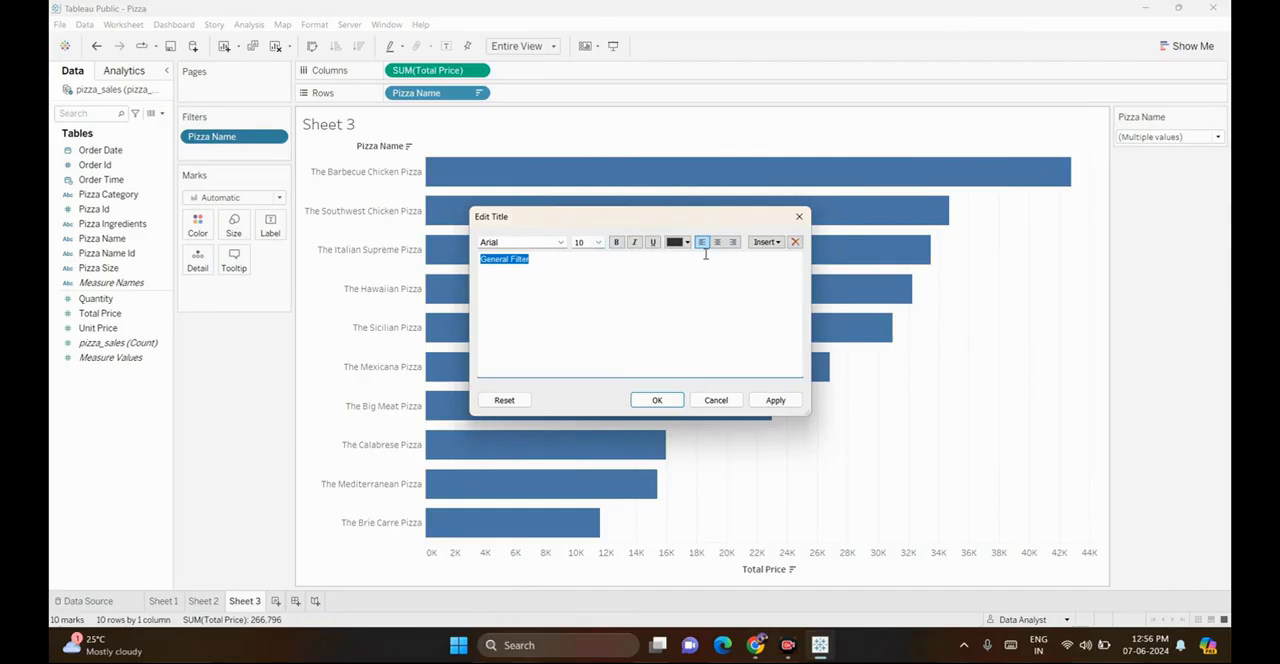
click(717, 242)
click(617, 242)
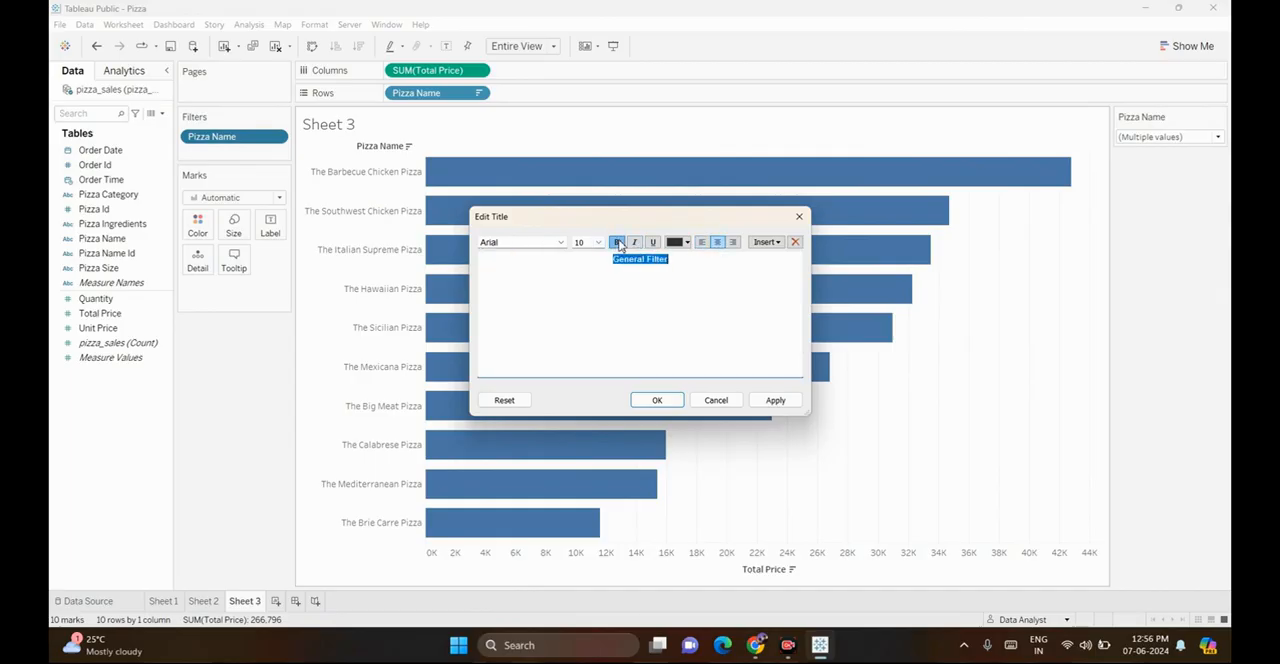
click(775, 400)
click(662, 400)
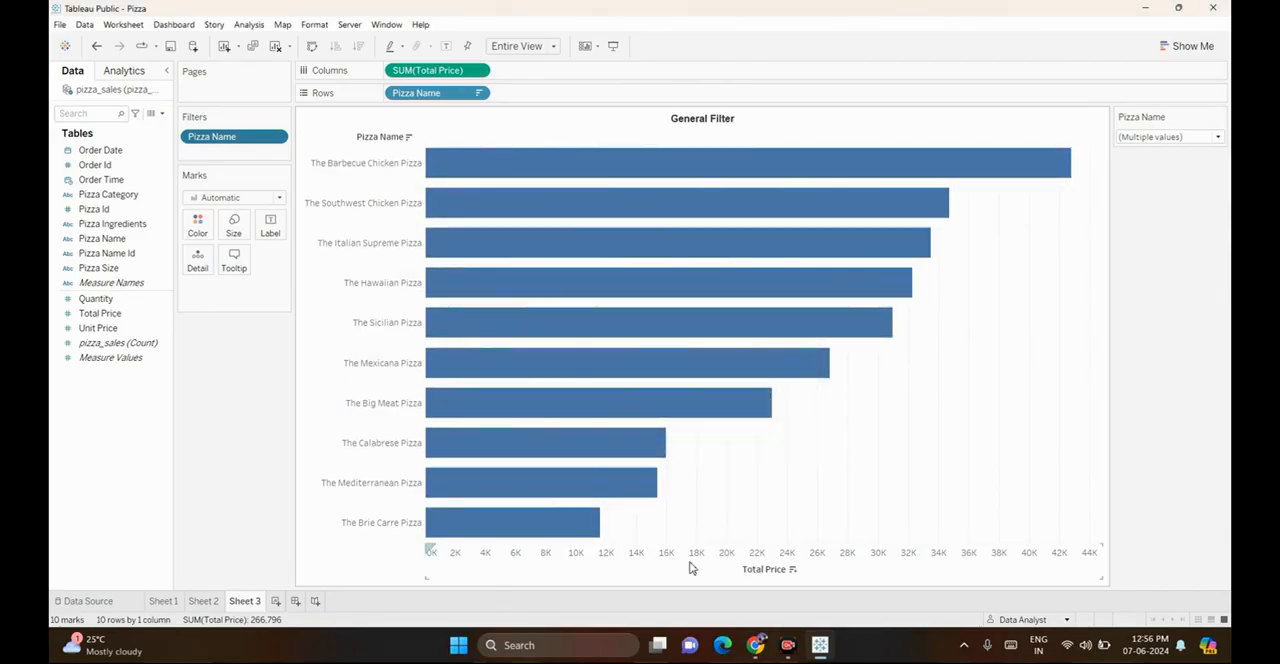
Hide the Pizza Name field label above the rows and color the bars by Total Price
right_click(382, 137)
click(402, 279)
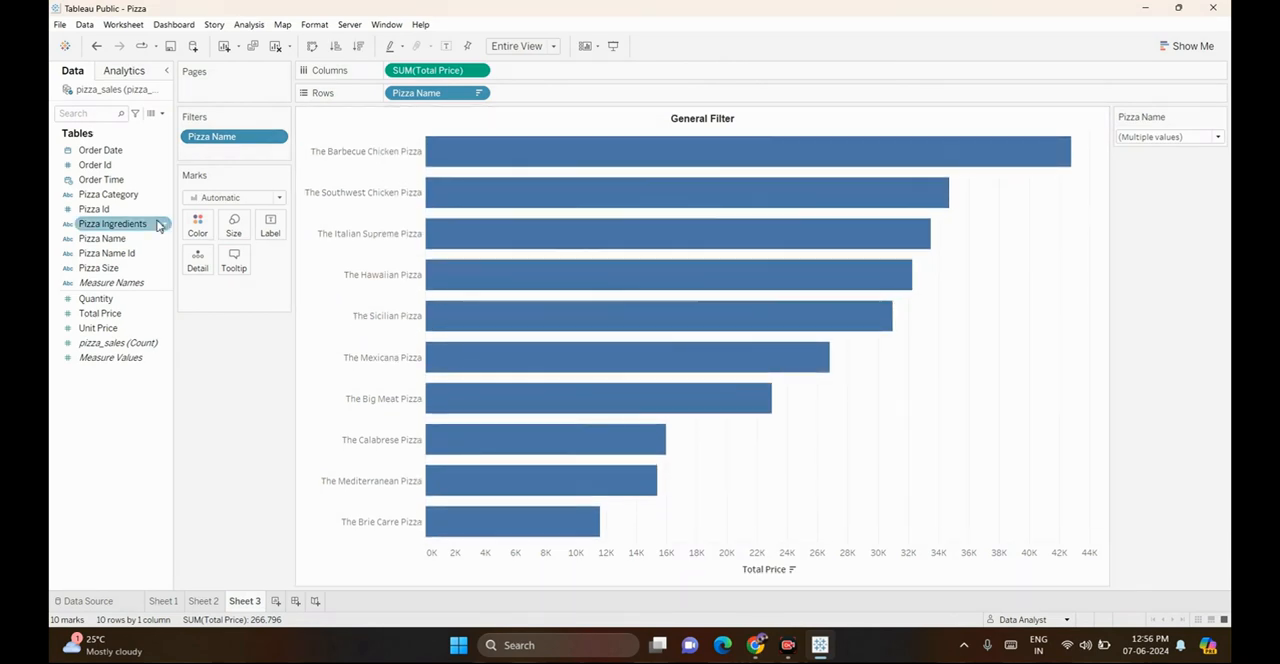
click(203, 228)
click(208, 232)
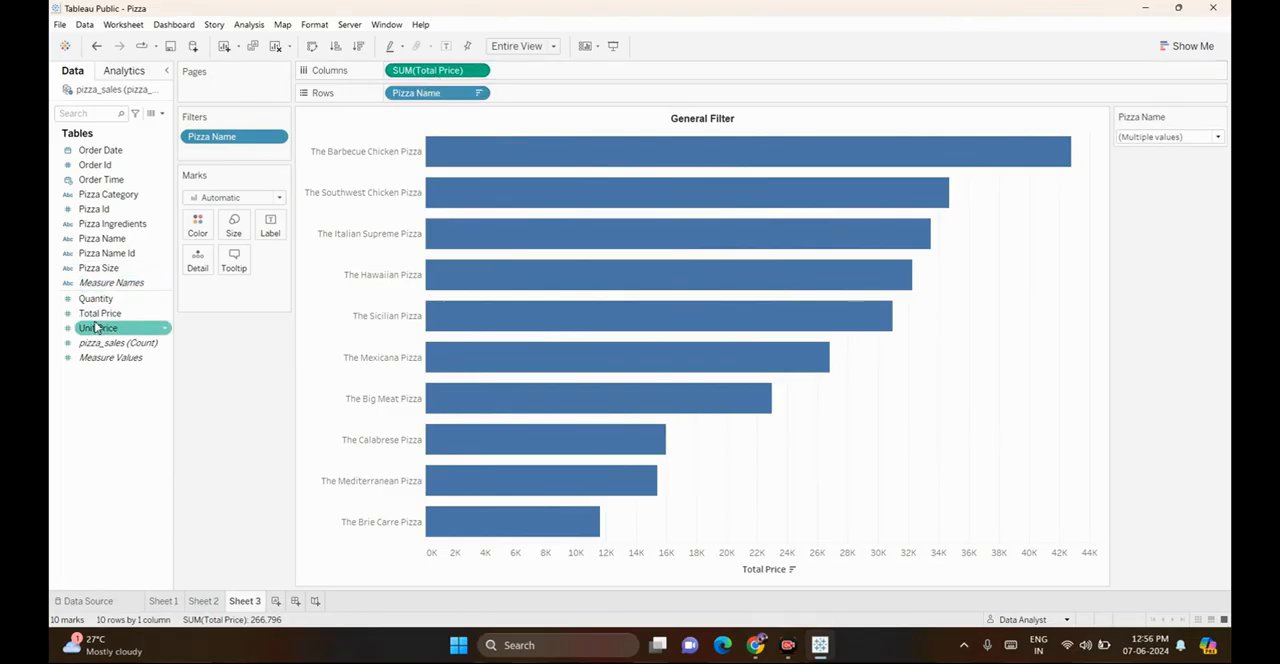
drag(100, 327, 198, 225)
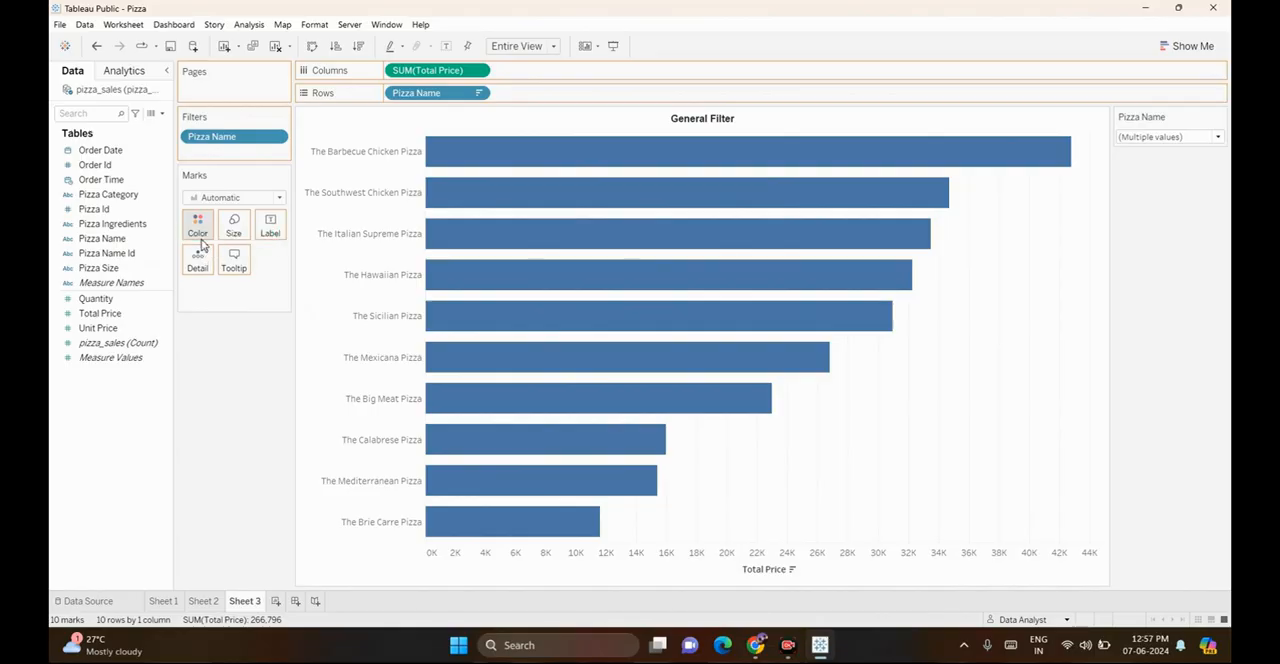
Hide the Total Price axis header and label each bar with its Total Price
right_click(523, 565)
click(556, 535)
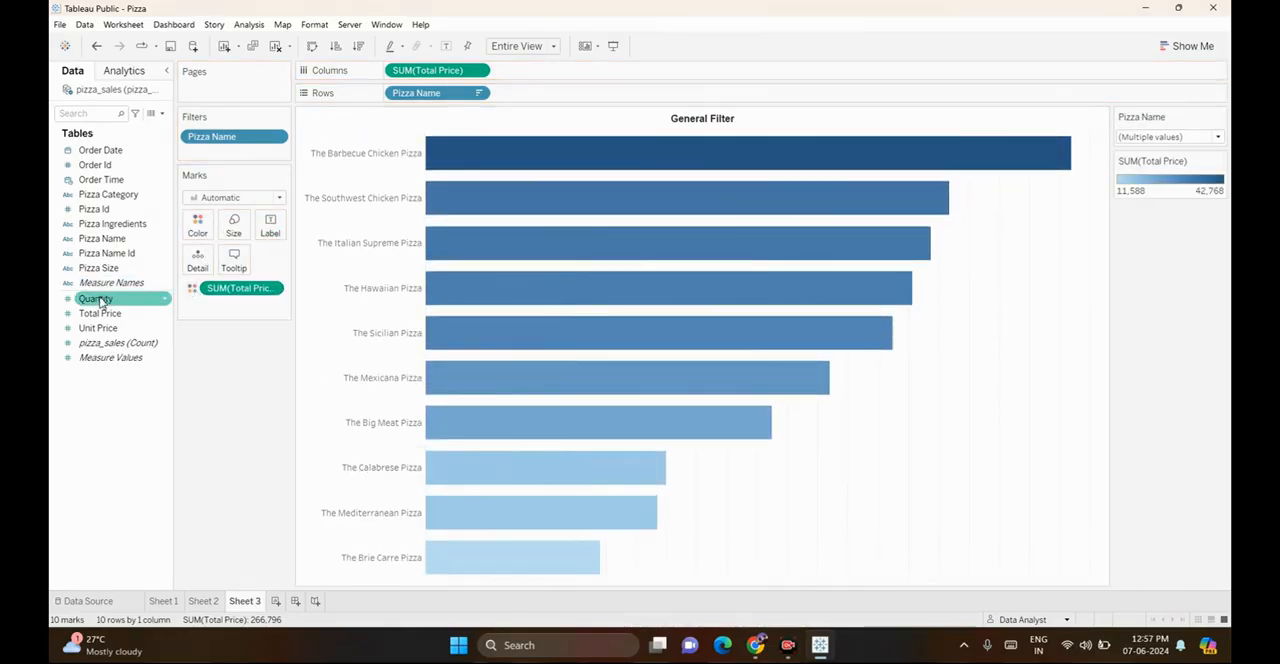
drag(100, 313, 268, 238)
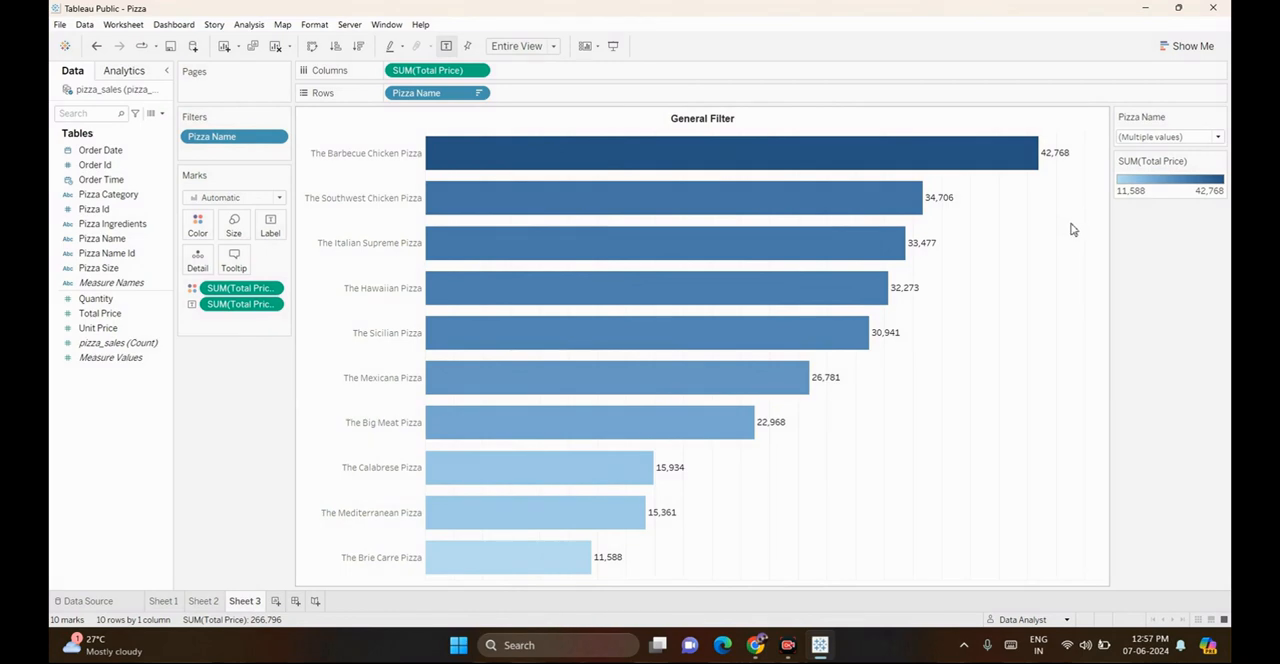
On a new worksheet, chart Total Price in columns by Pizza Name in rows, sorted in descending order
click(276, 601)
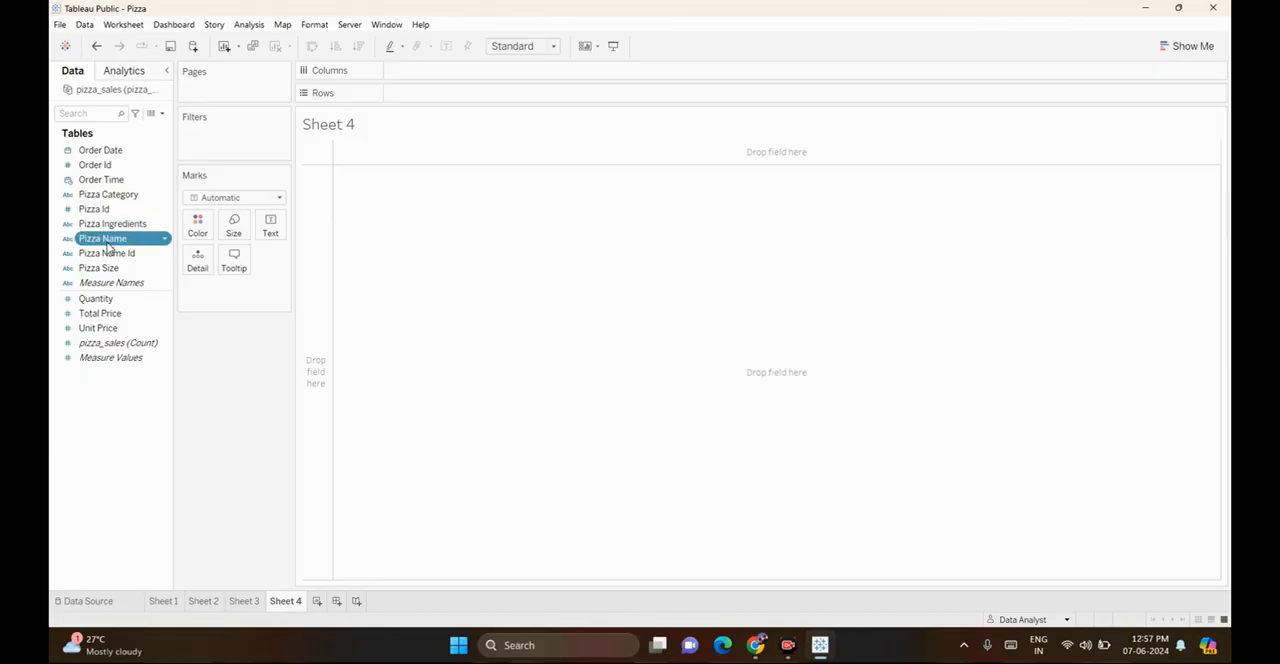
drag(108, 246, 423, 94)
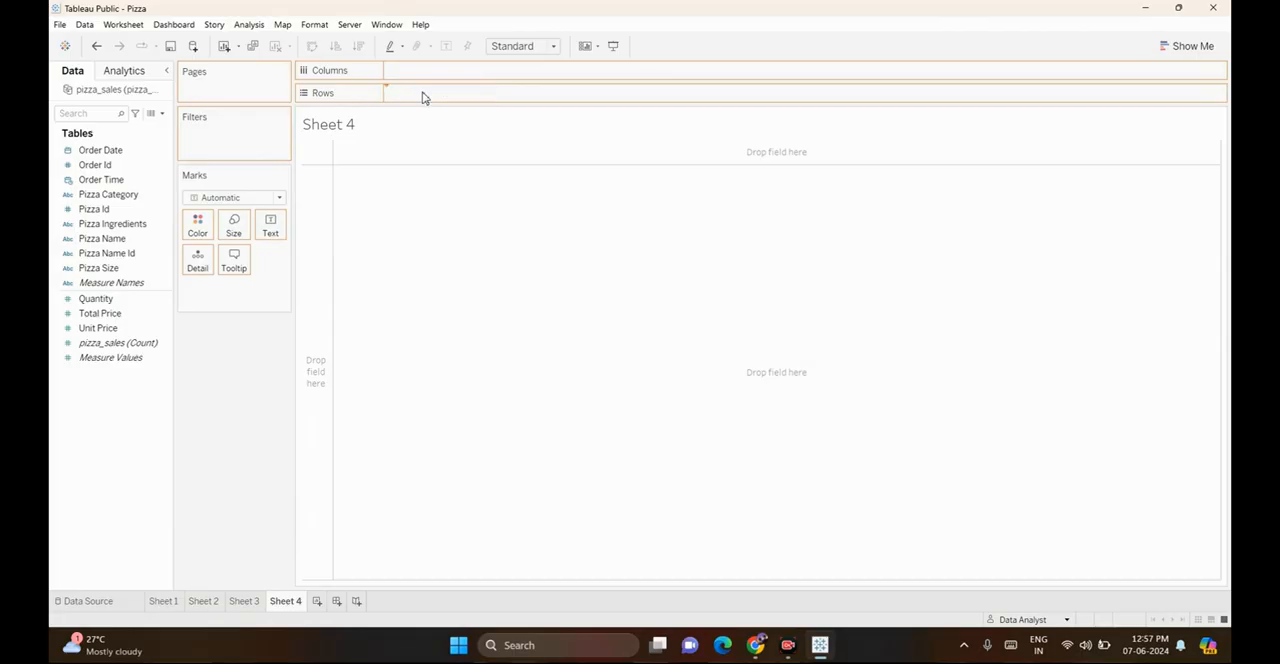
drag(118, 315, 440, 74)
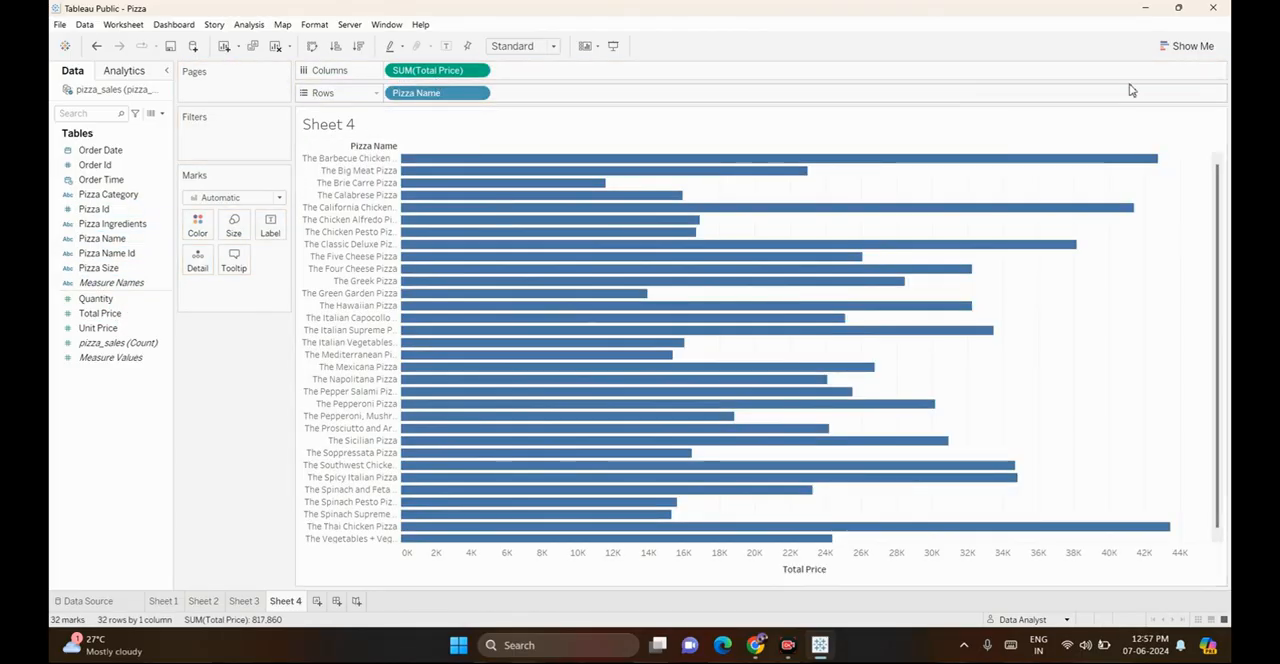
click(335, 47)
click(358, 47)
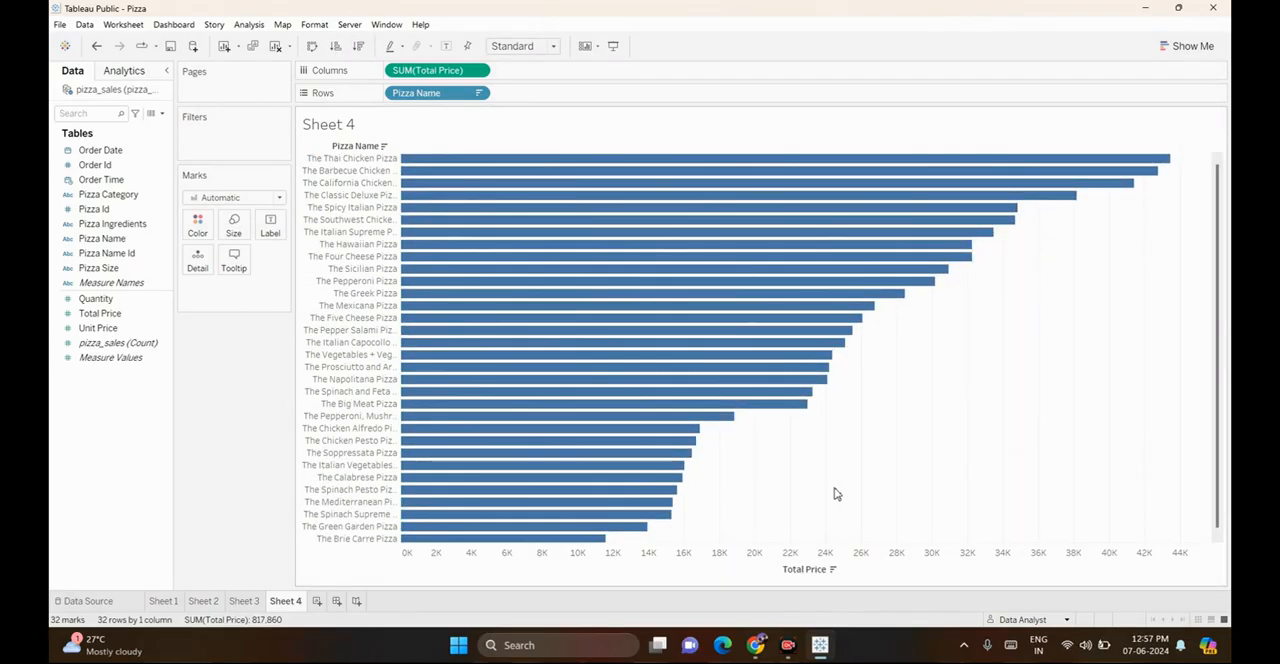
Replace the new sheet's default title text with "Top Filter"
double_click(417, 123)
key(ctrl+a)
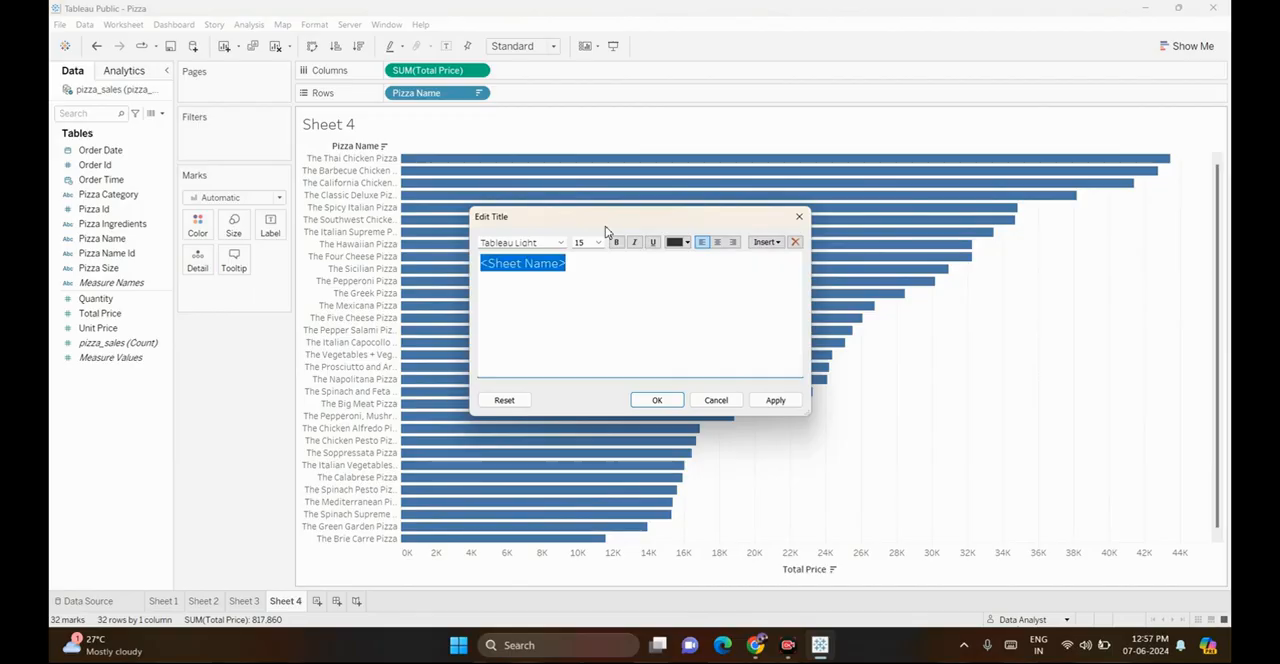
key(BackSpace)
text(Top Fil)
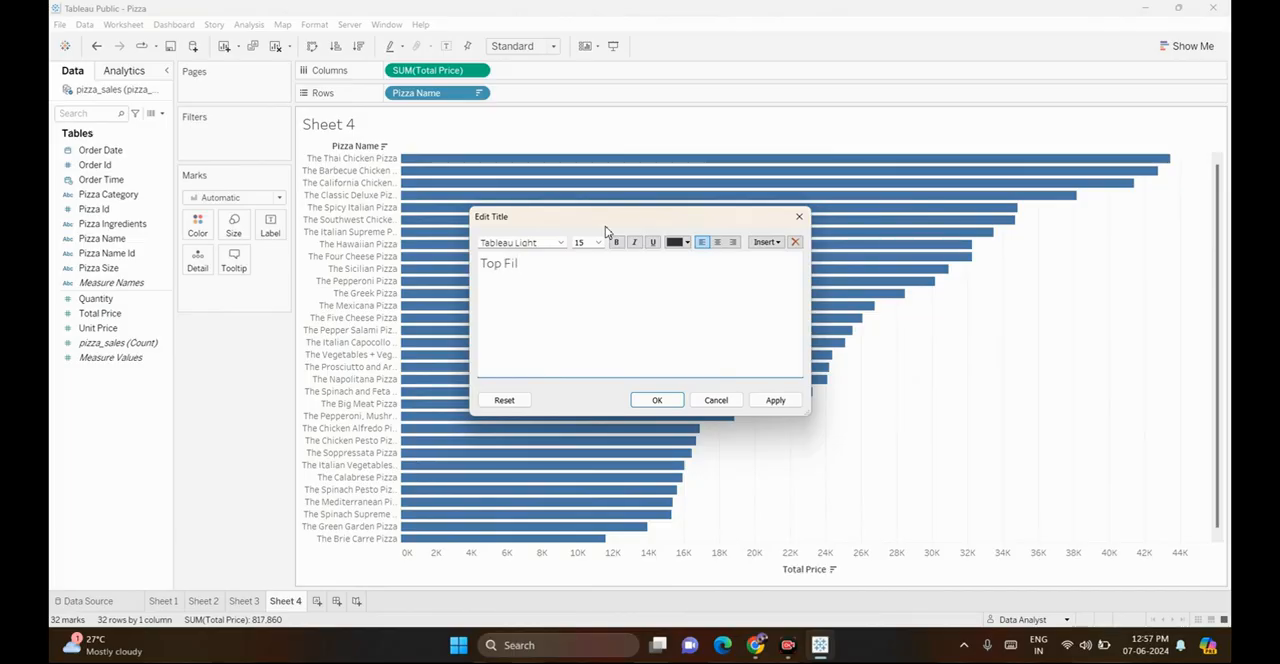
text(ter)
Format the "Top Filter" title as Arial, size 10 and centered, and apply it to the sheet
key(ctrl+a)
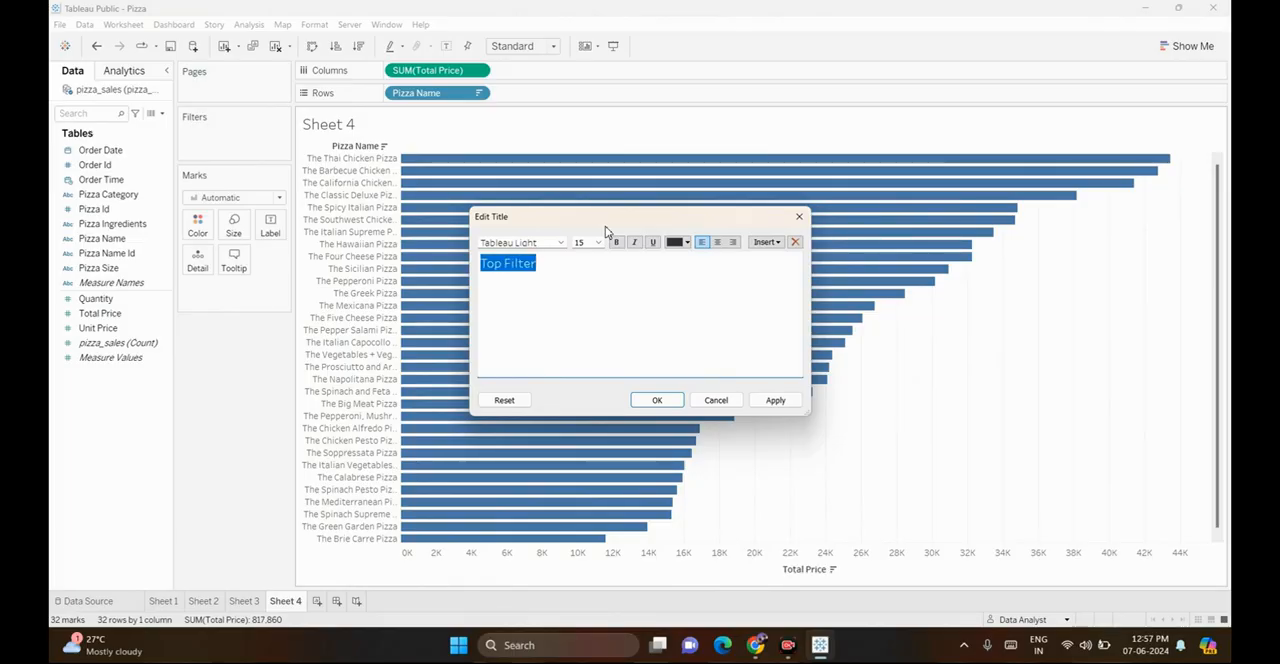
click(542, 242)
text(ar)
key(Return)
click(599, 242)
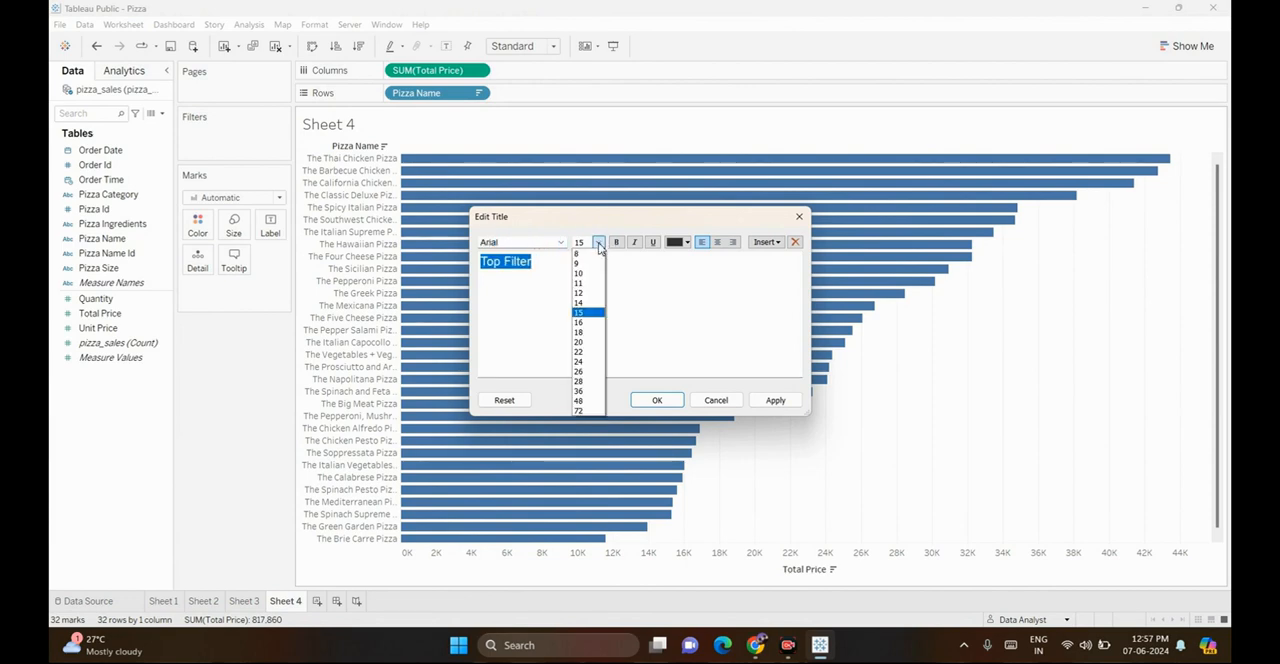
click(587, 273)
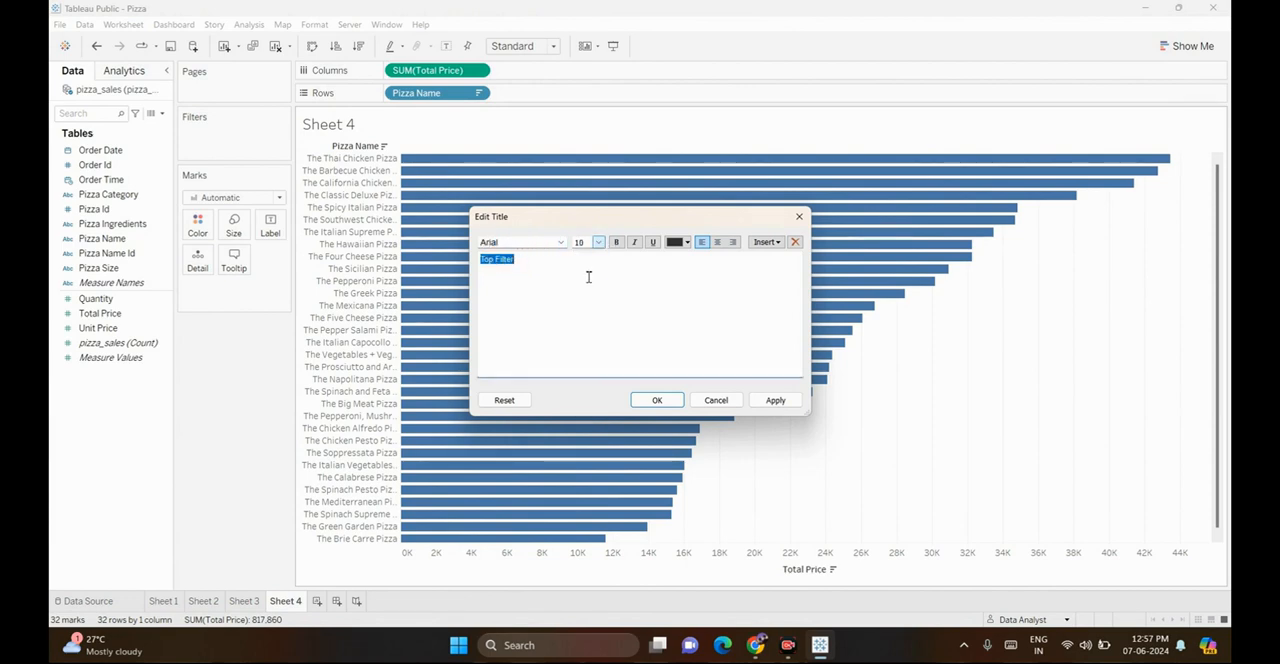
click(718, 243)
click(773, 401)
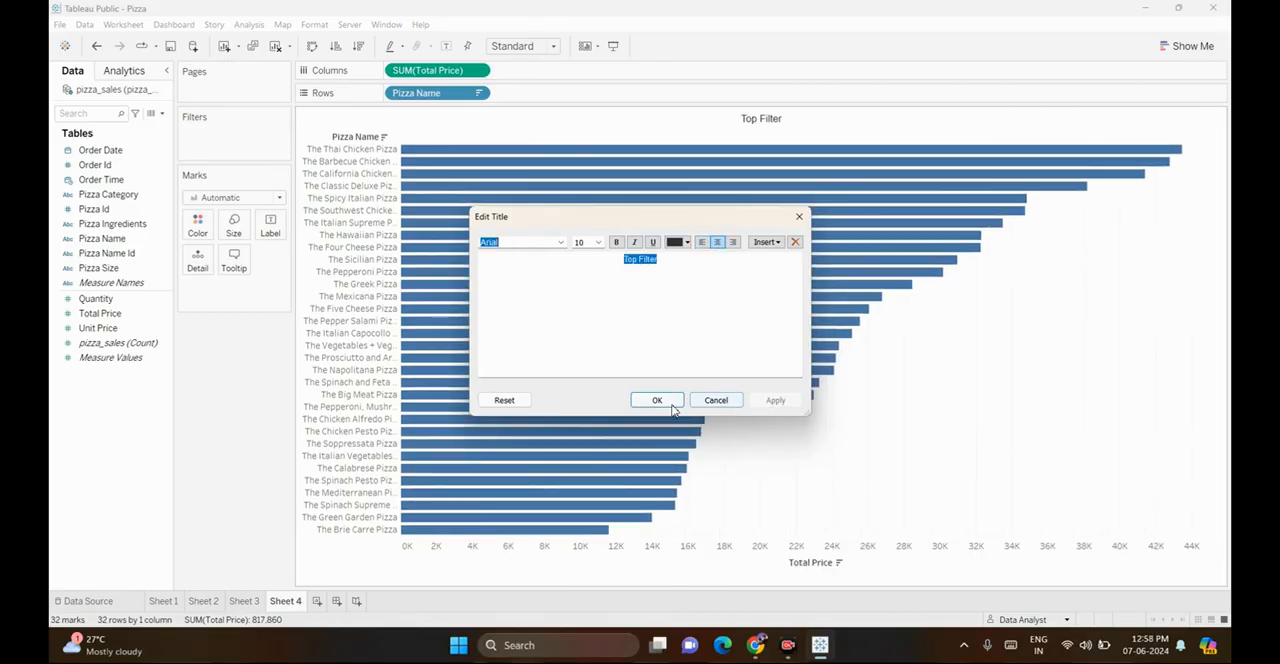
click(657, 401)
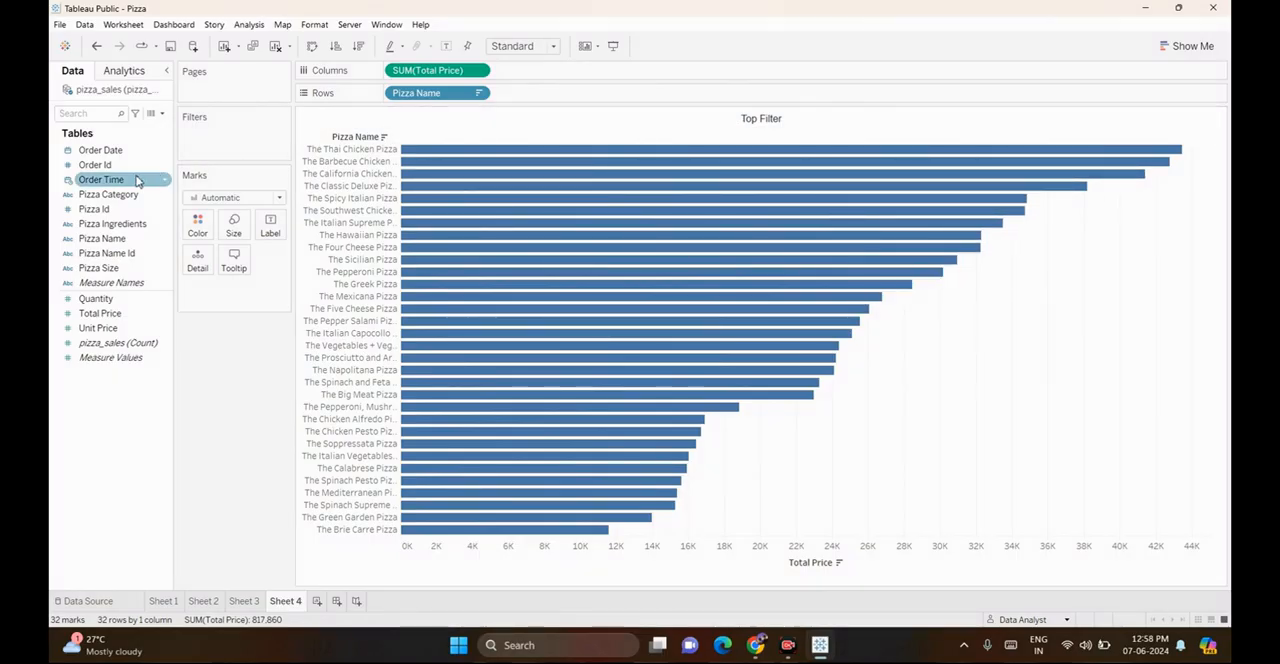
Add a Pizza Name filter to the Top Filter sheet, limited by field to the top 5
click(113, 247)
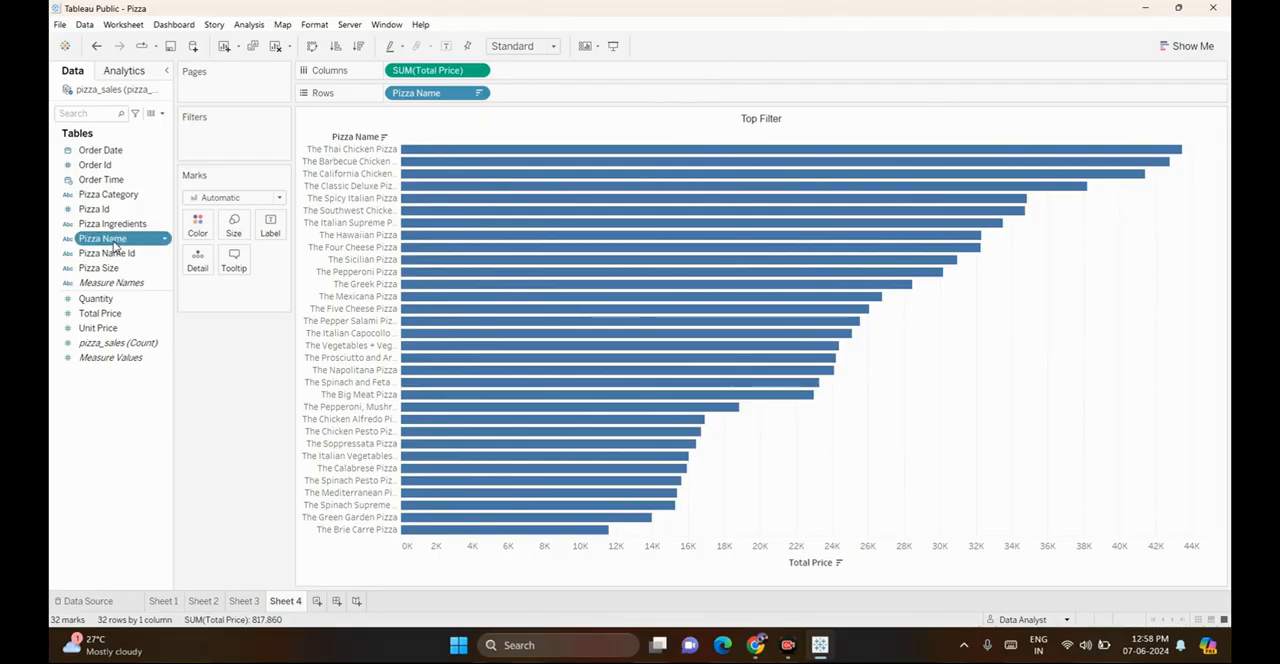
drag(113, 247, 228, 148)
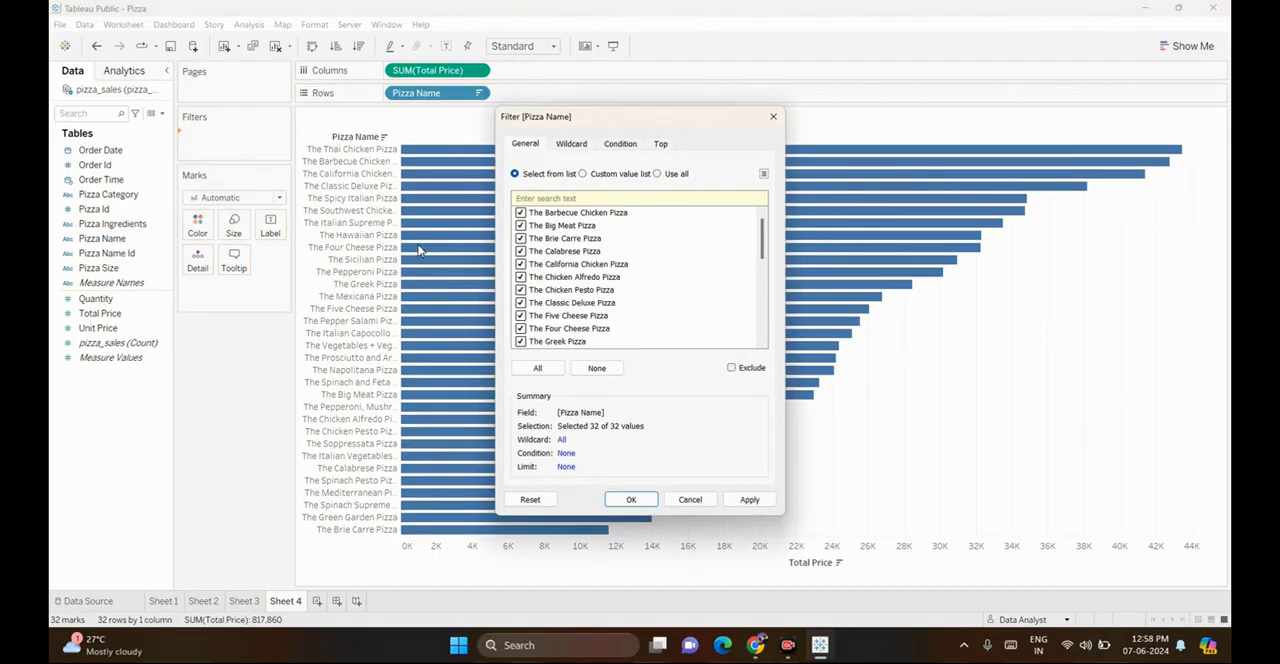
click(661, 145)
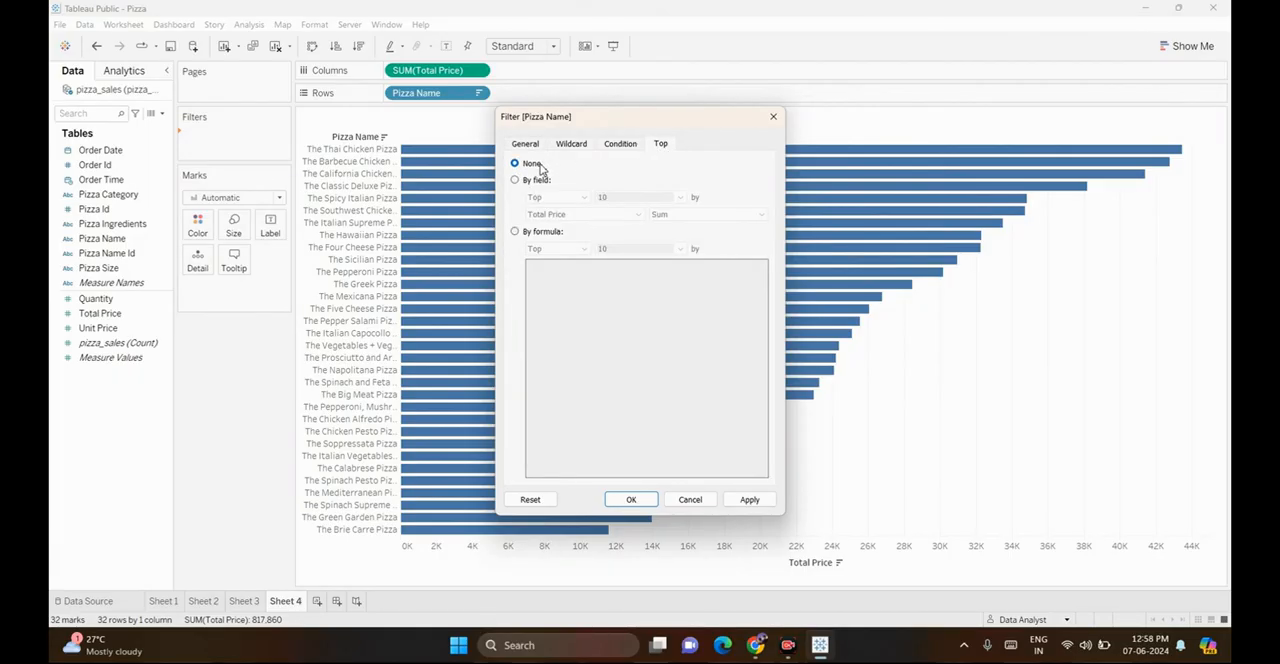
click(515, 181)
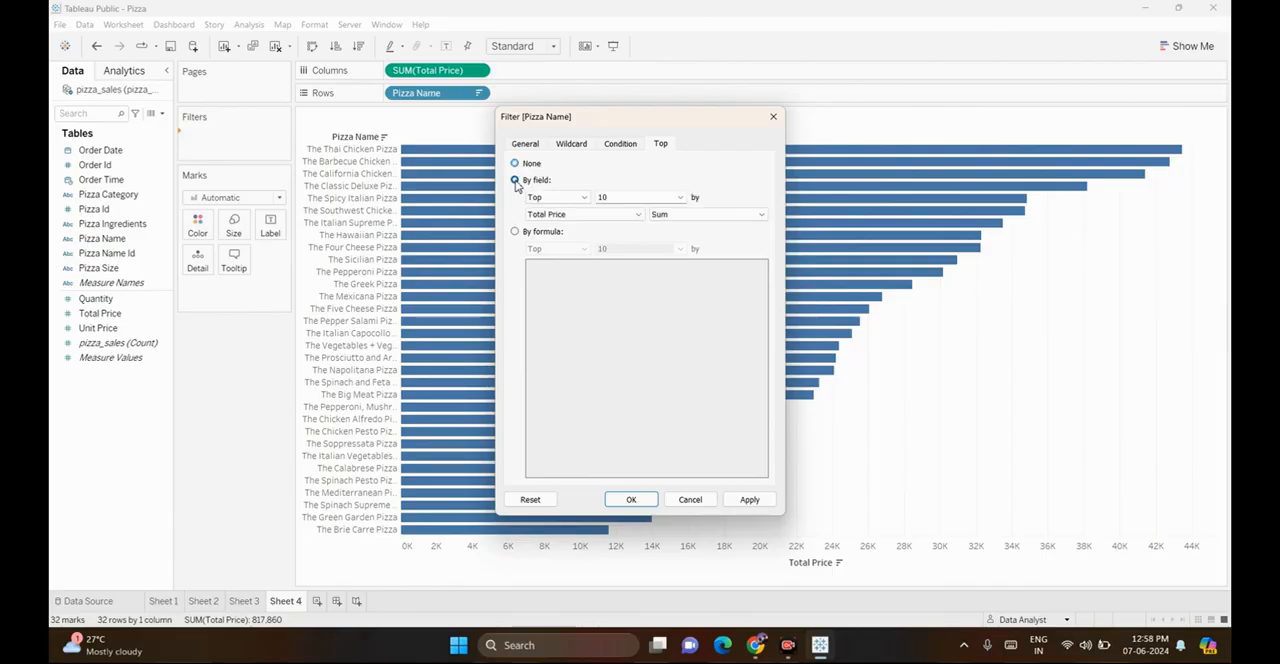
click(565, 199)
click(560, 218)
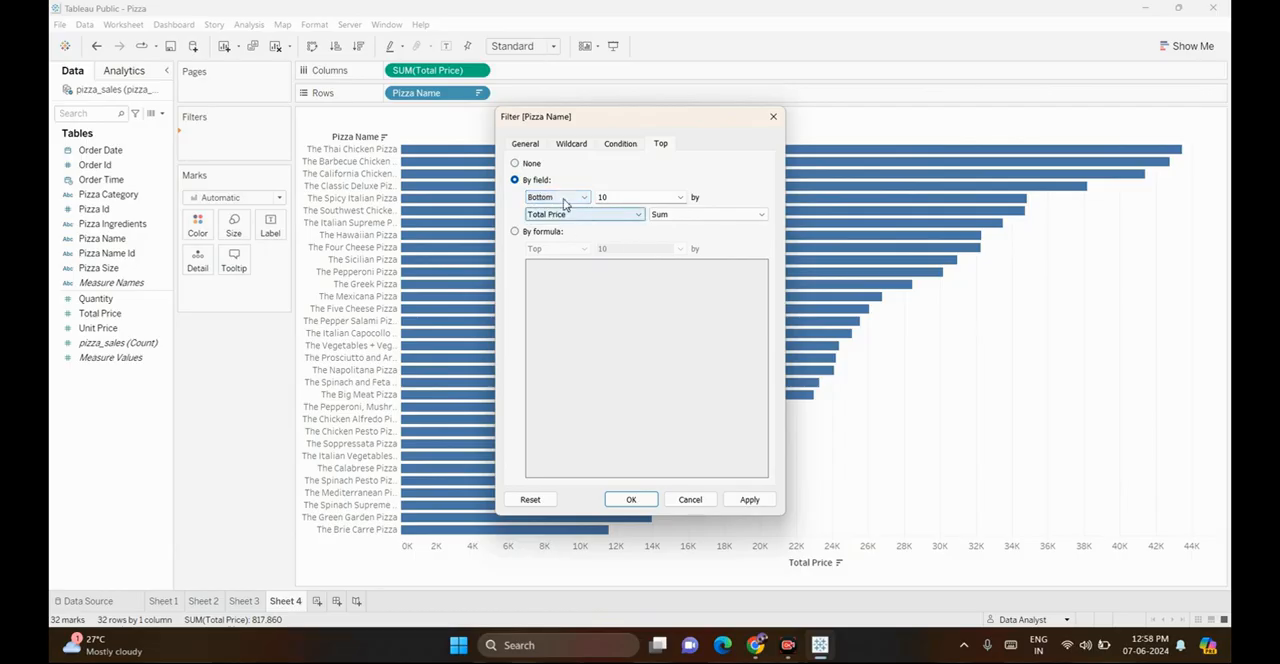
click(562, 199)
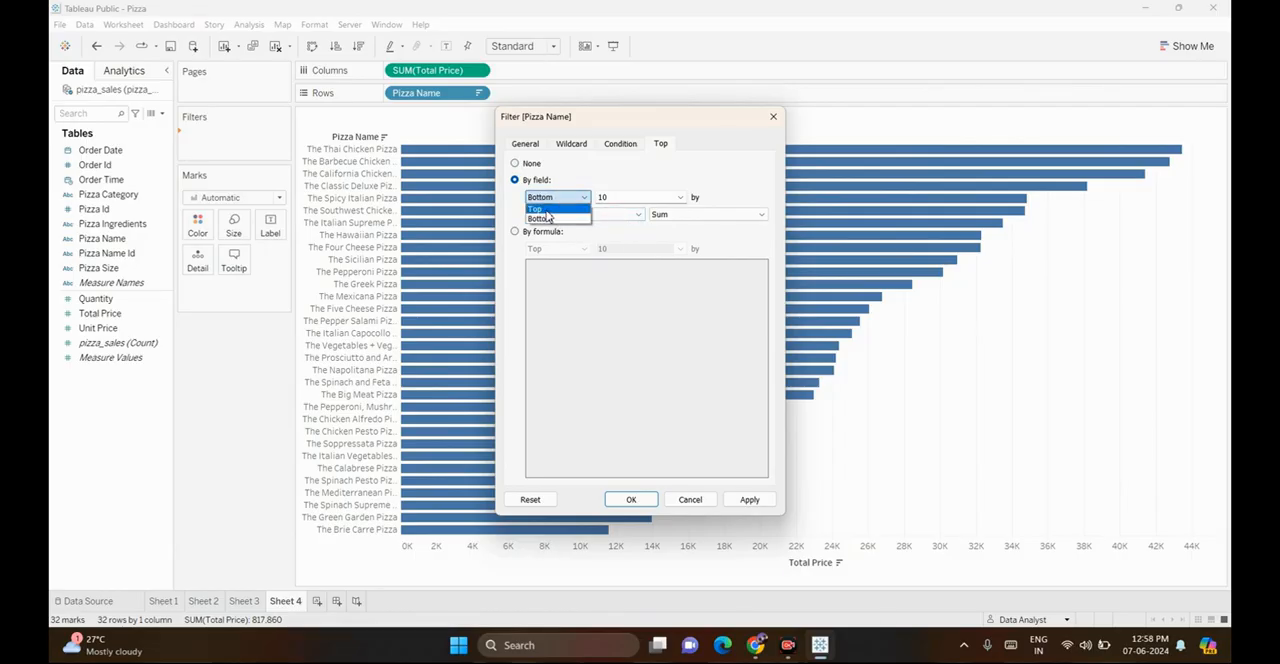
click(547, 211)
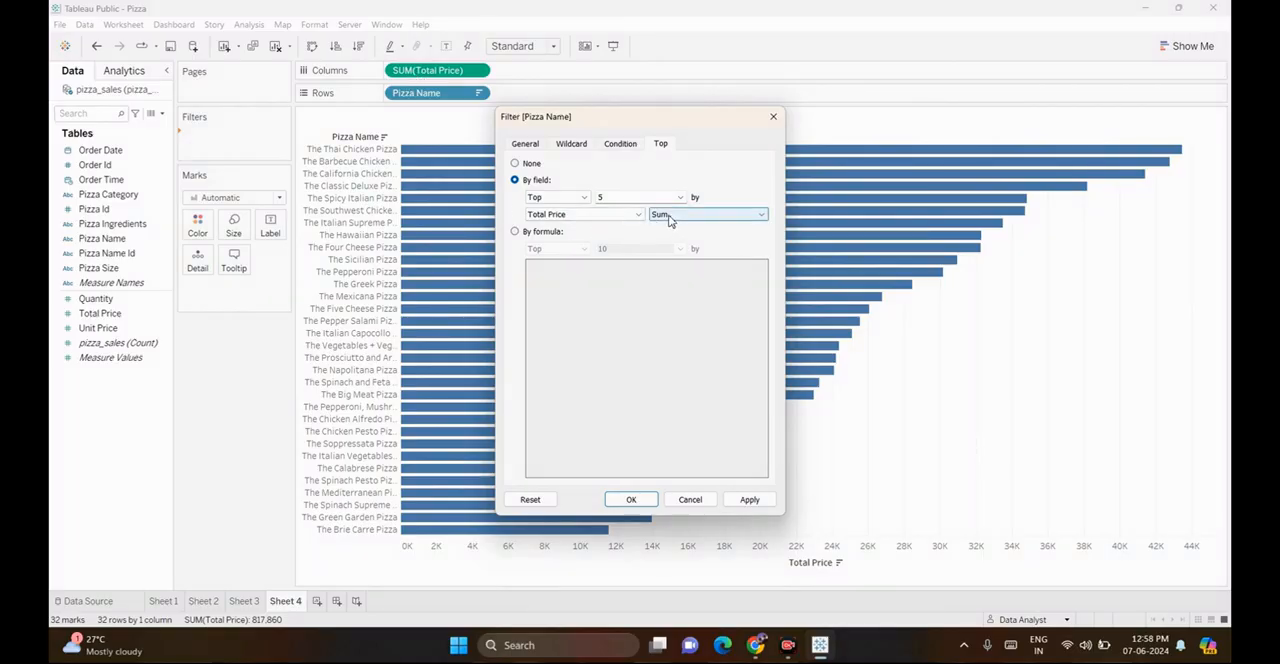
Base the top 5 limit on the Sum of Total Price and apply the filter to the chart
click(668, 216)
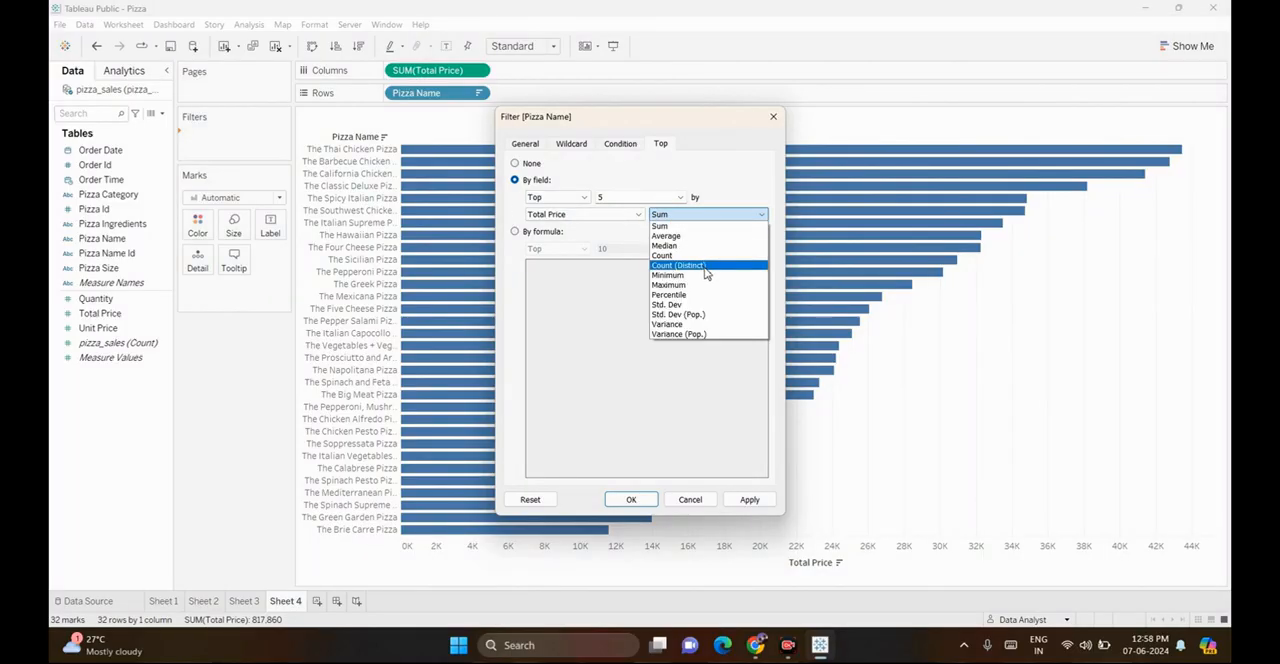
click(697, 213)
click(697, 214)
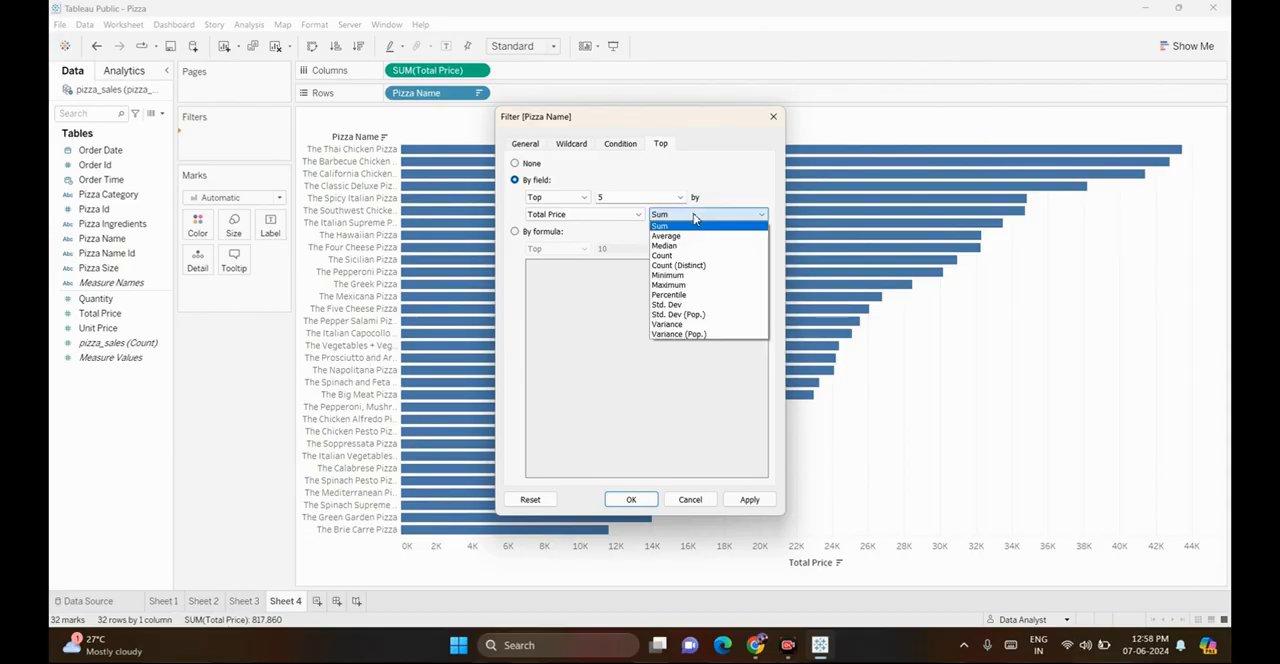
click(695, 217)
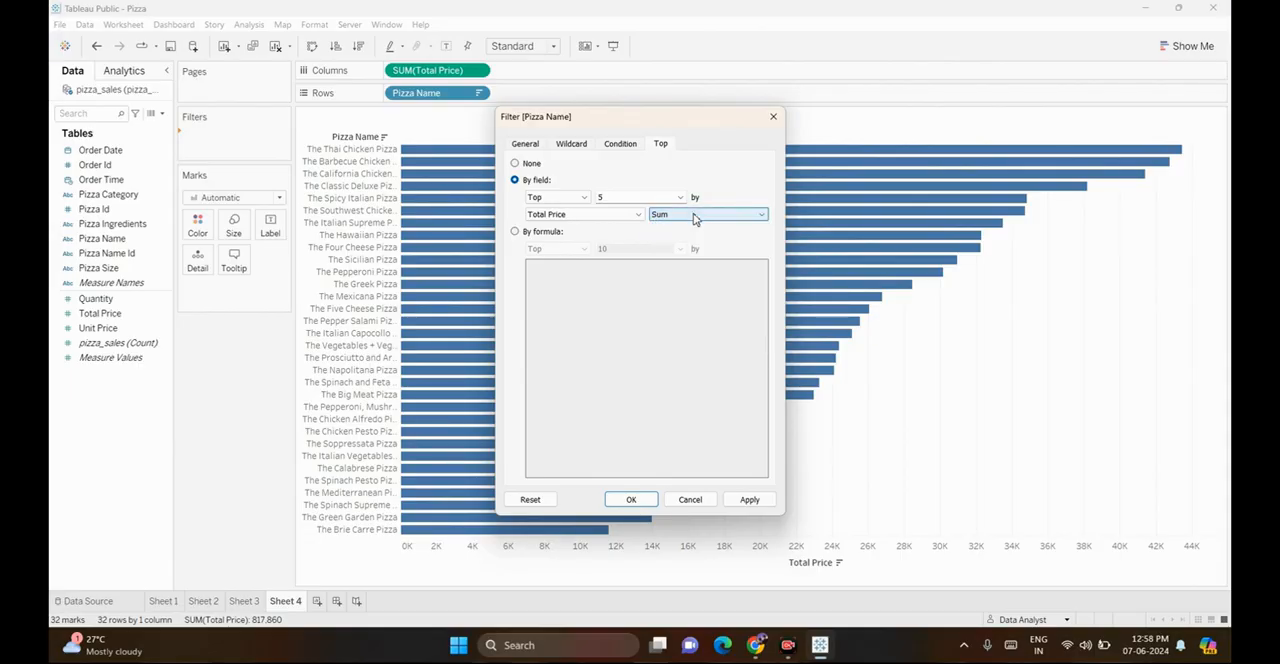
click(749, 500)
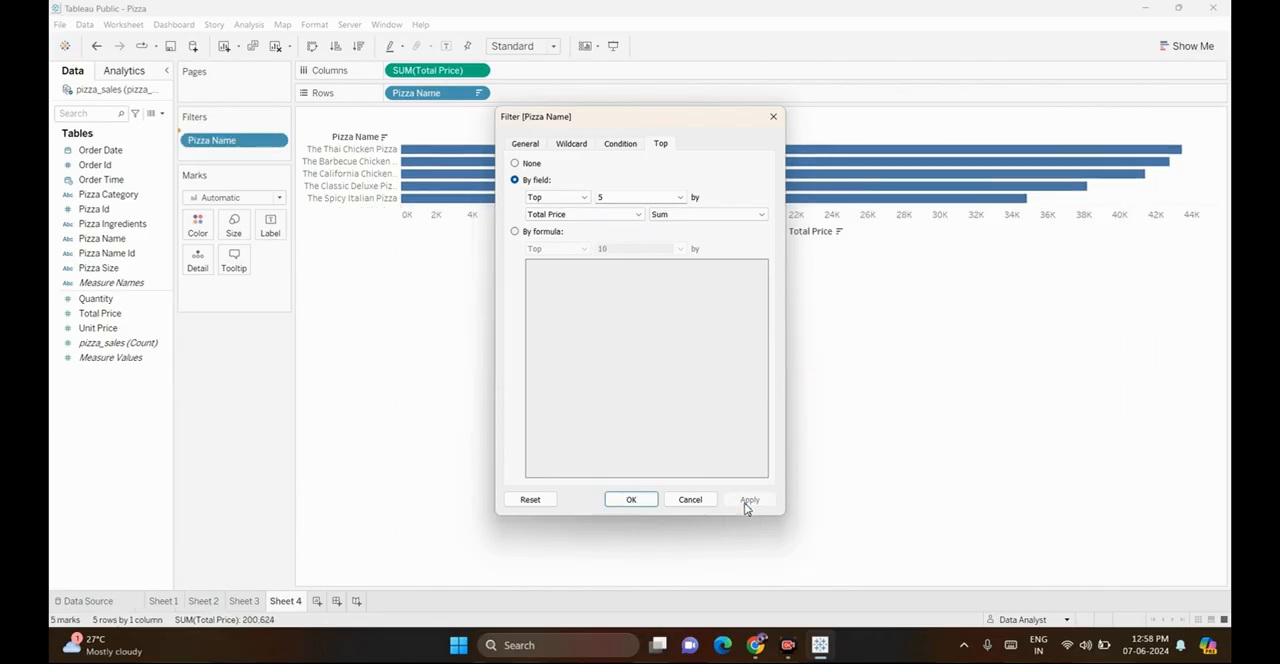
click(631, 500)
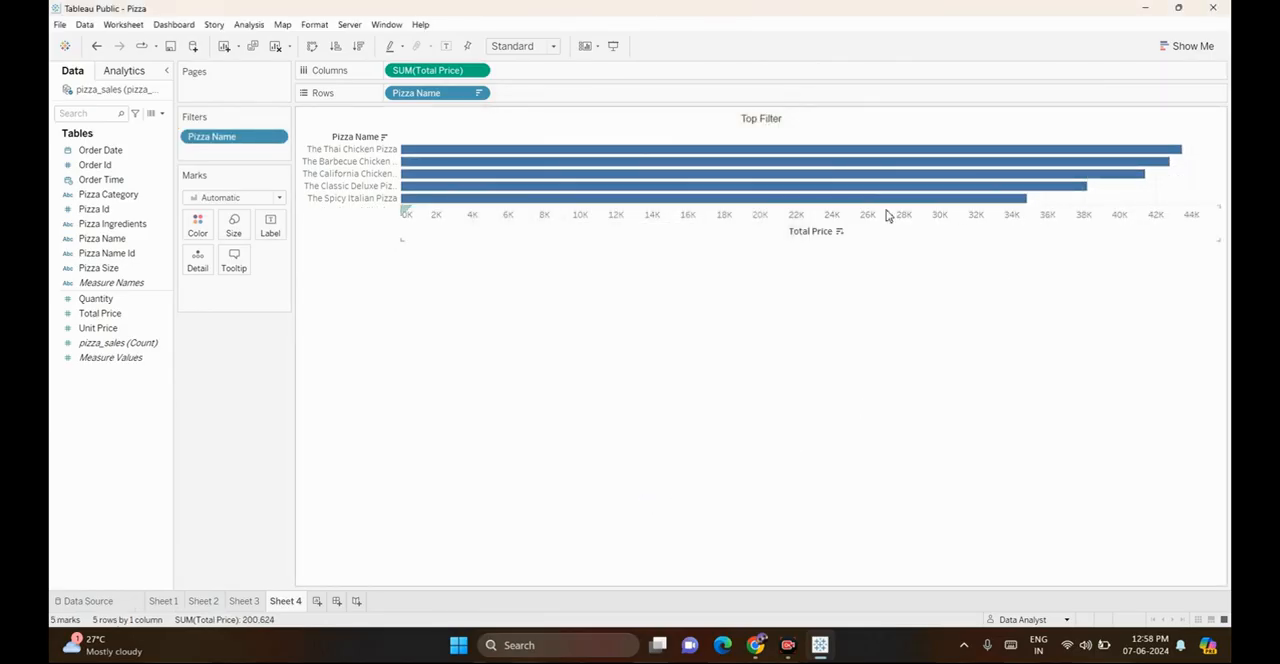
Fit the chart to Entire View and hide the Pizza Name field label for rows
click(521, 46)
click(514, 99)
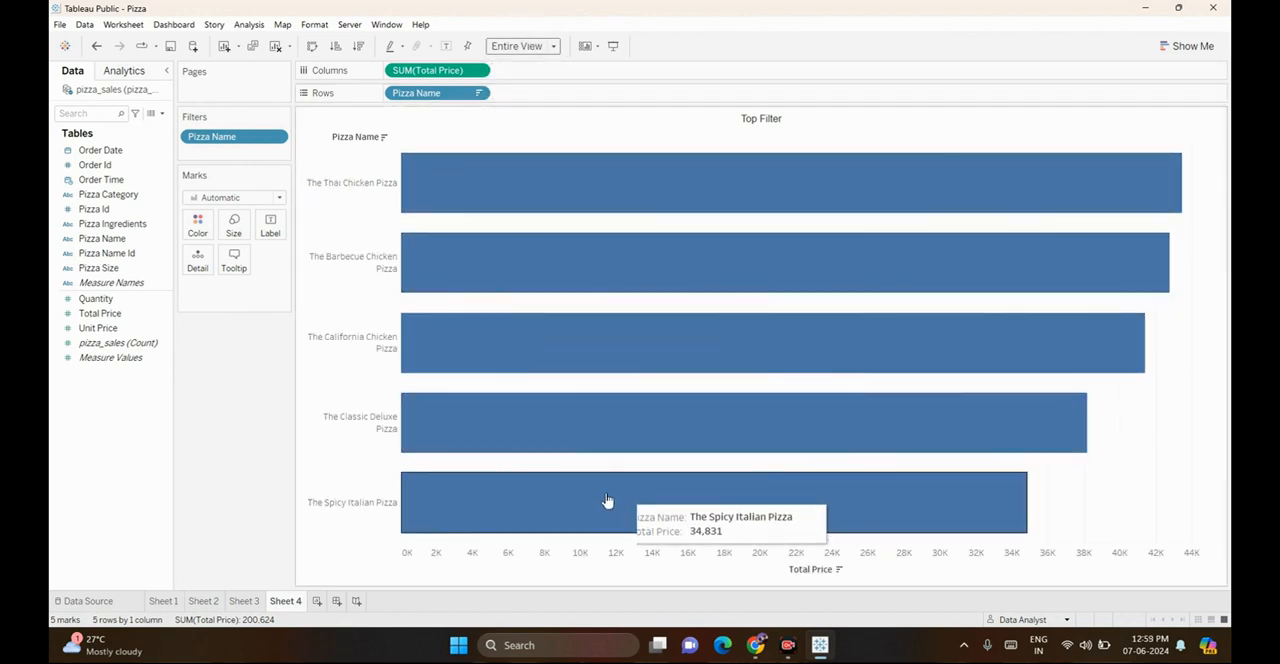
right_click(372, 145)
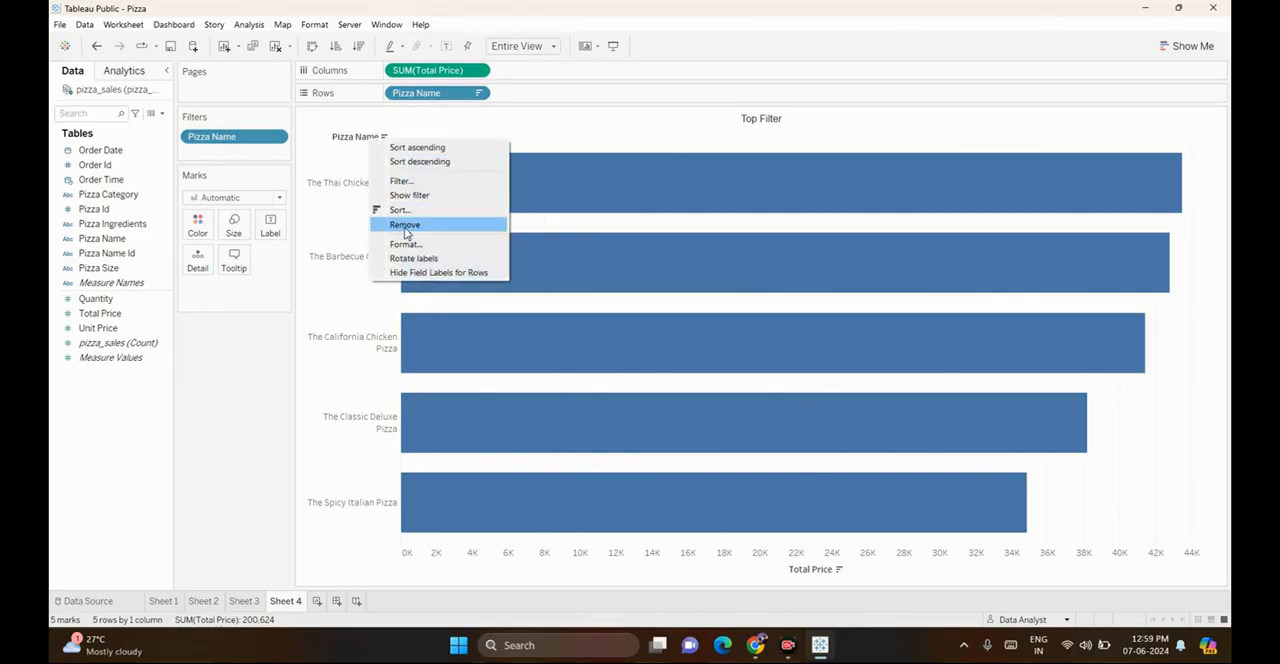
click(430, 272)
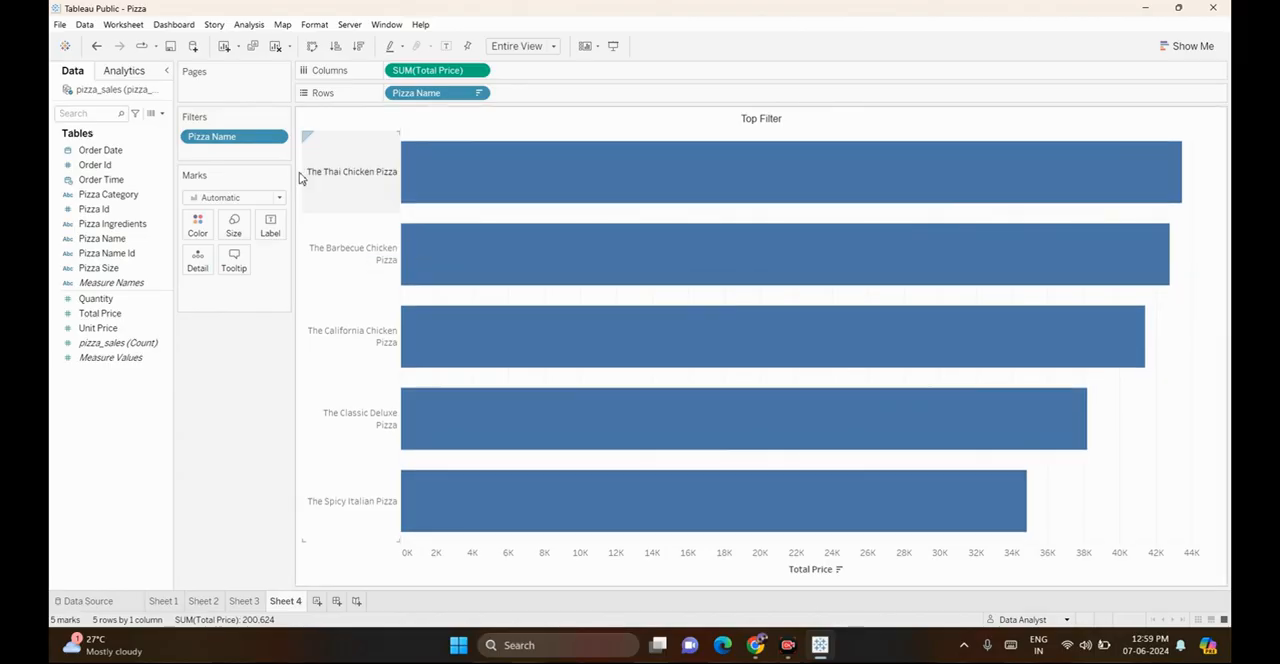
Show the Pizza Name filter card beside the chart and look through its list of values
right_click(221, 141)
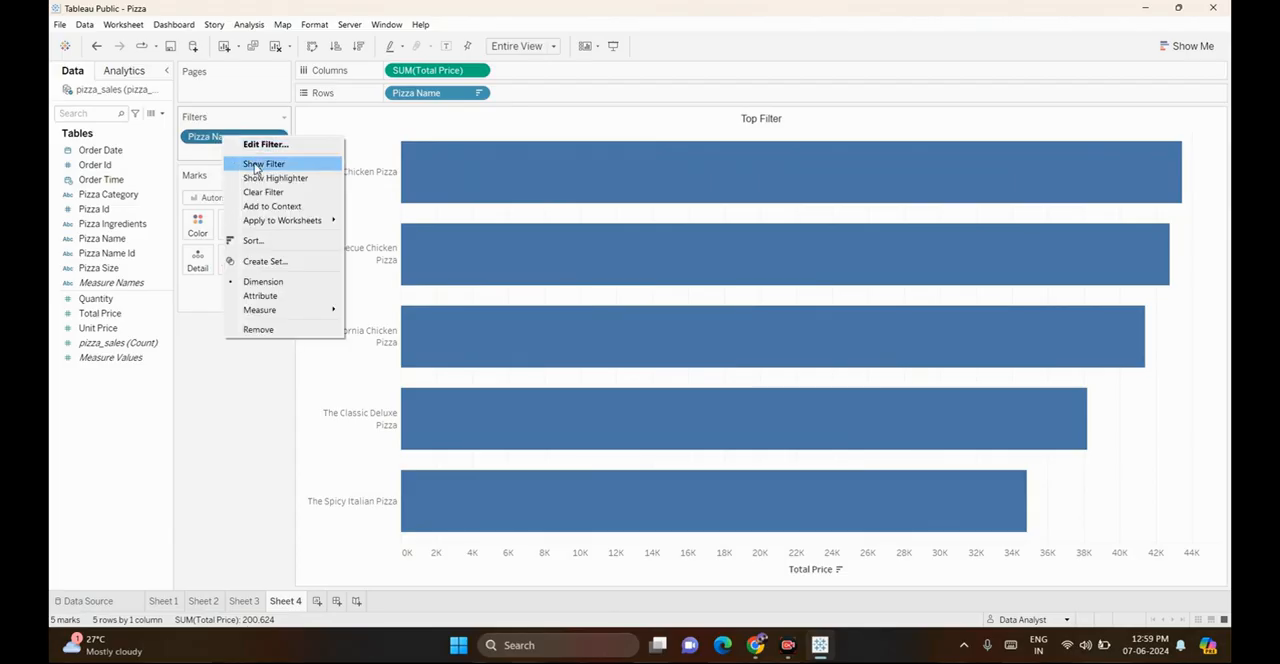
click(252, 164)
scroll(1165, 421, down, 1)
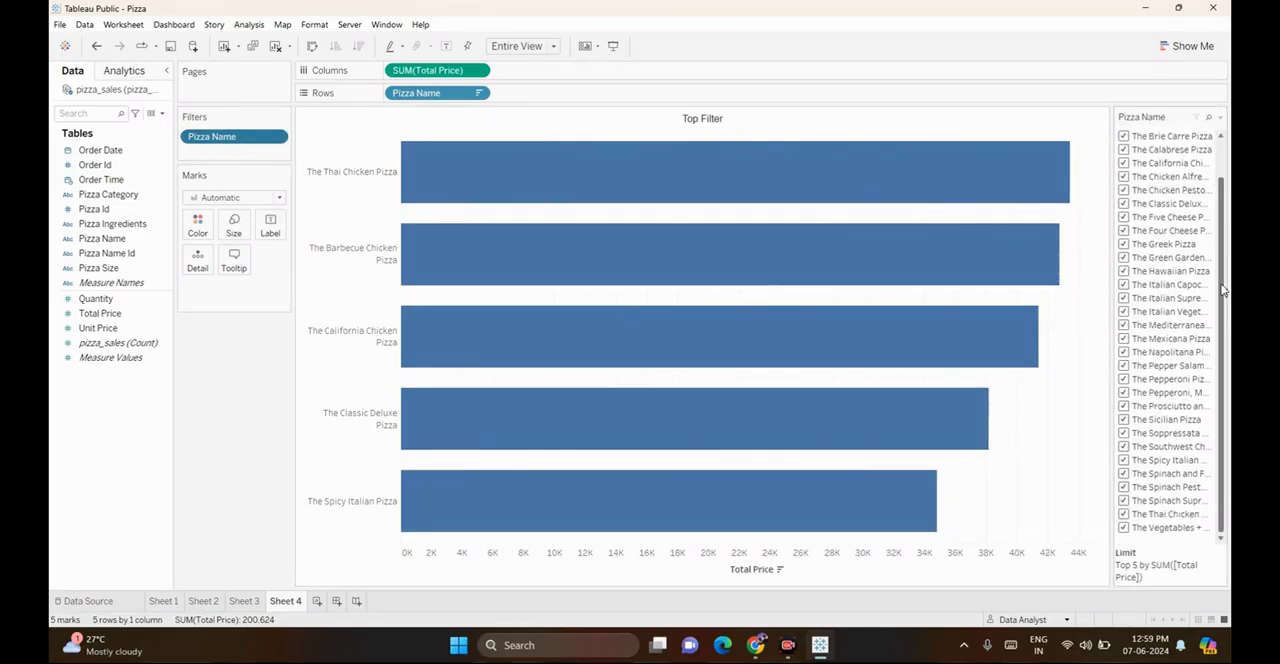
scroll(1163, 420, up, 1)
scroll(1162, 440, down, 1)
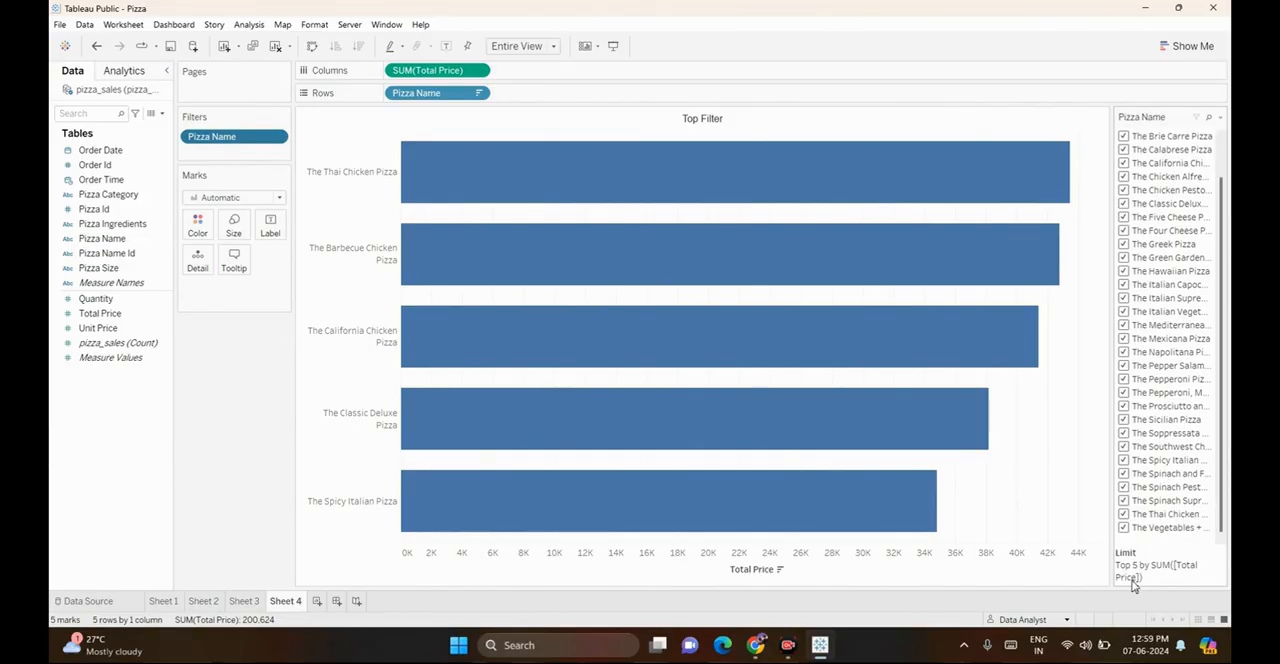
scroll(1192, 358, up, 3)
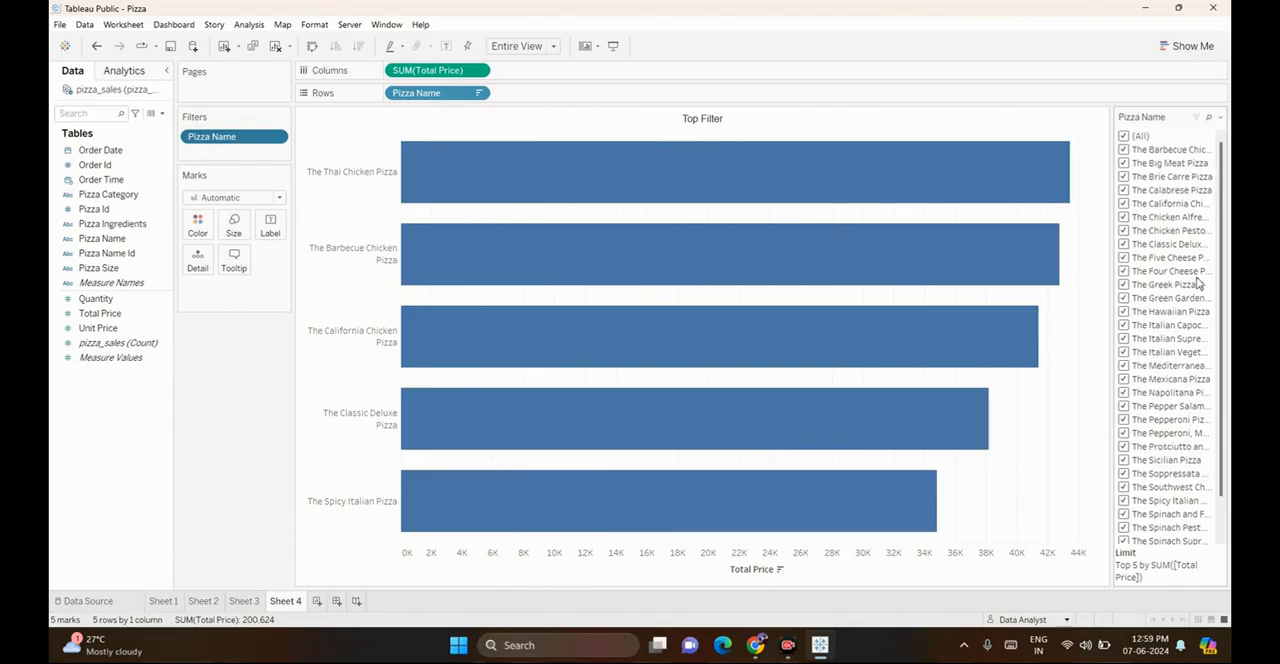
Change the Pizza Name filter card to Multiple Values (dropdown) and make the card area slightly narrower
click(1220, 117)
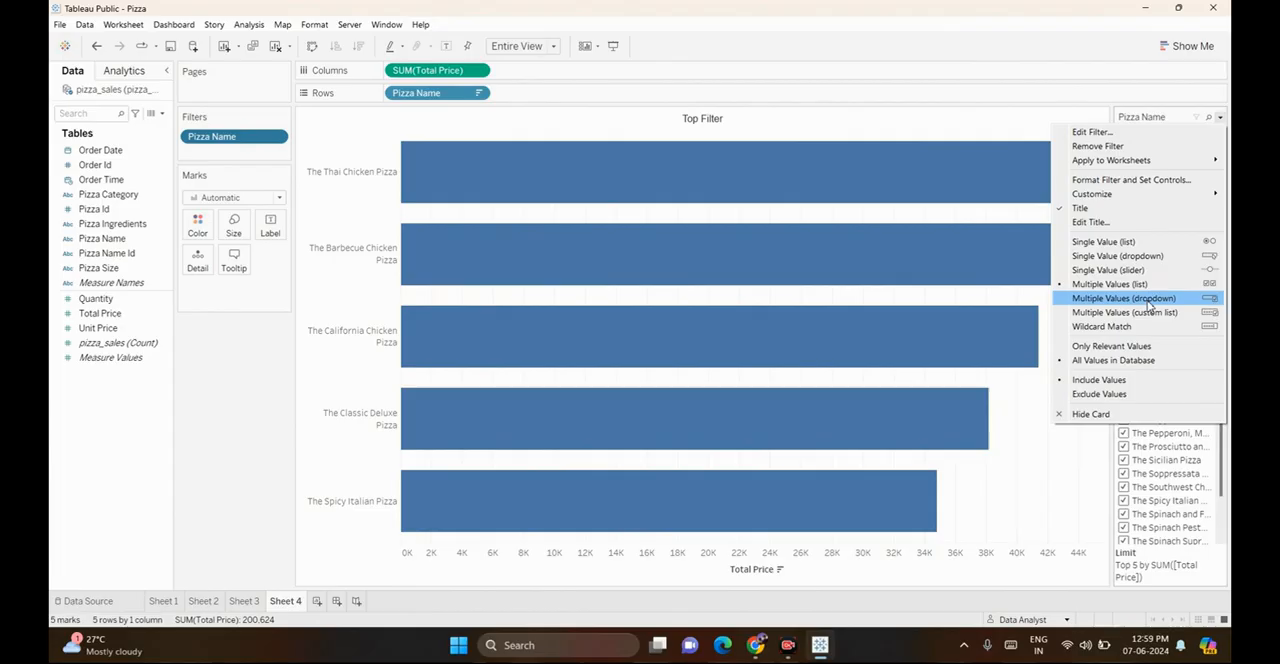
click(1149, 298)
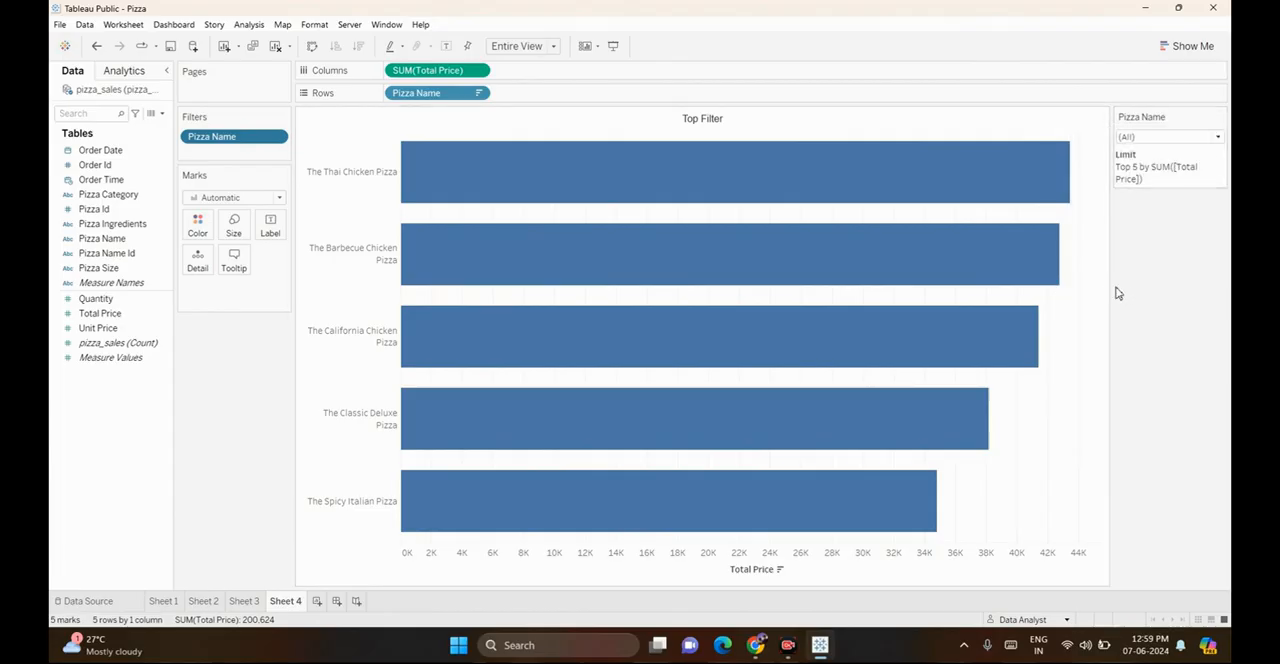
drag(1113, 287, 1138, 287)
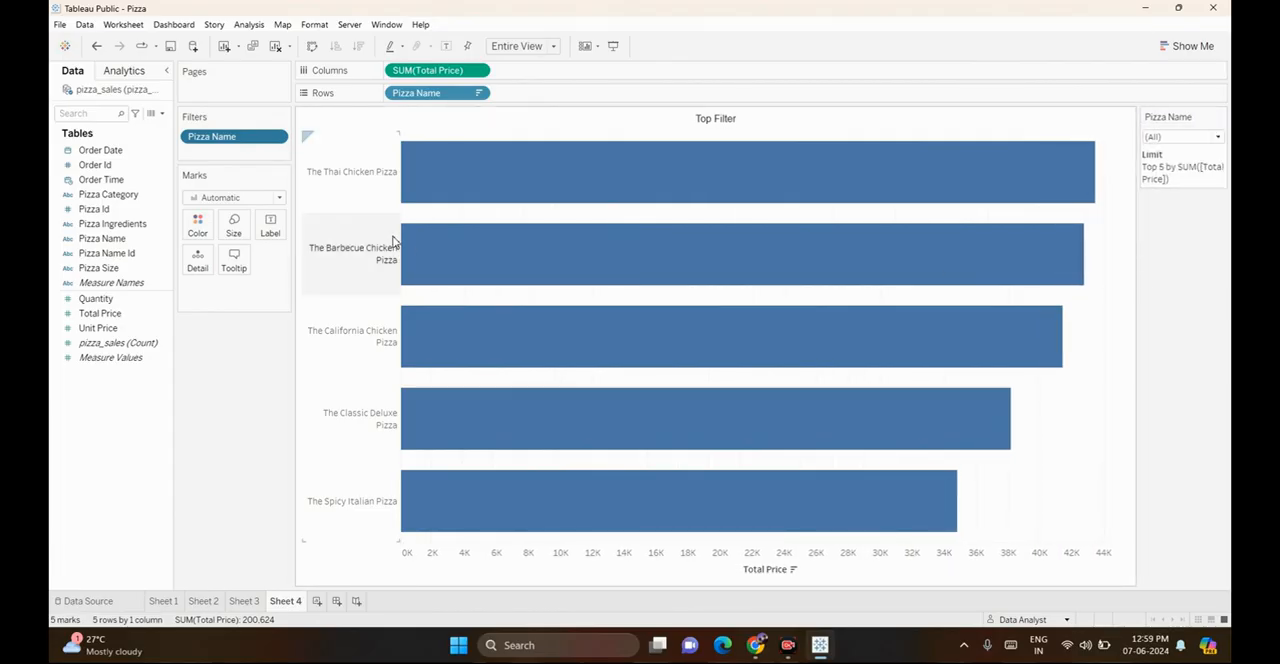
Color the bars of the Top Filter chart by Total Price
click(93, 316)
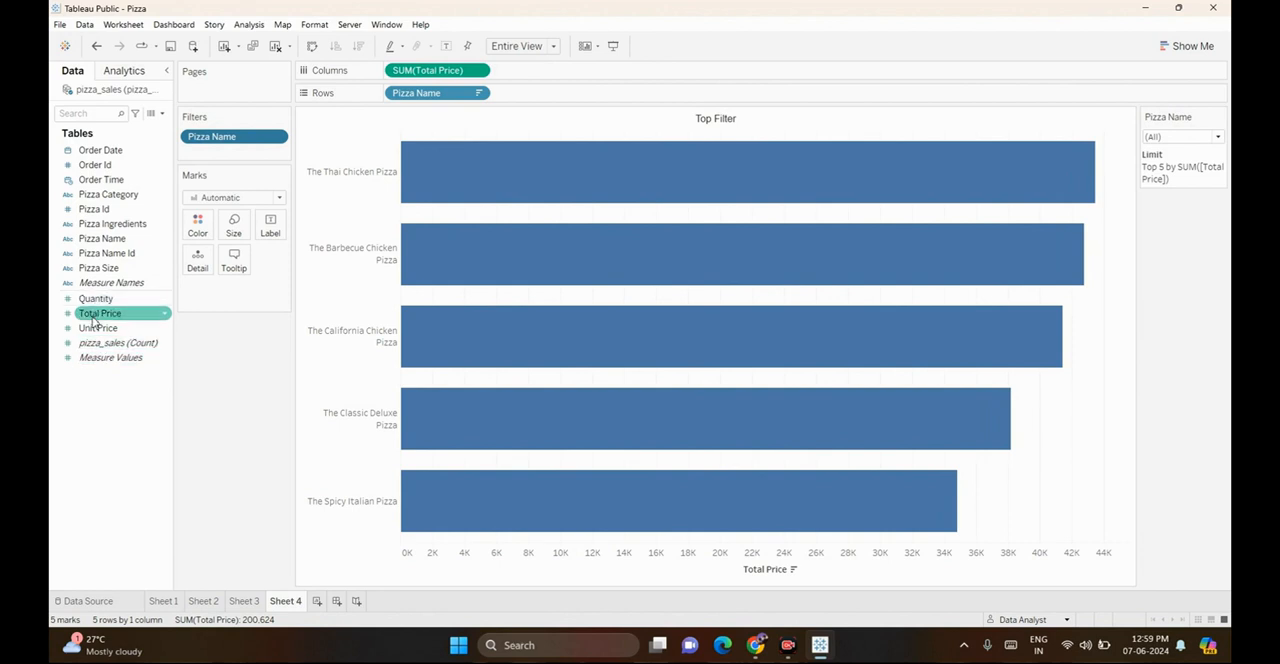
drag(93, 320, 193, 236)
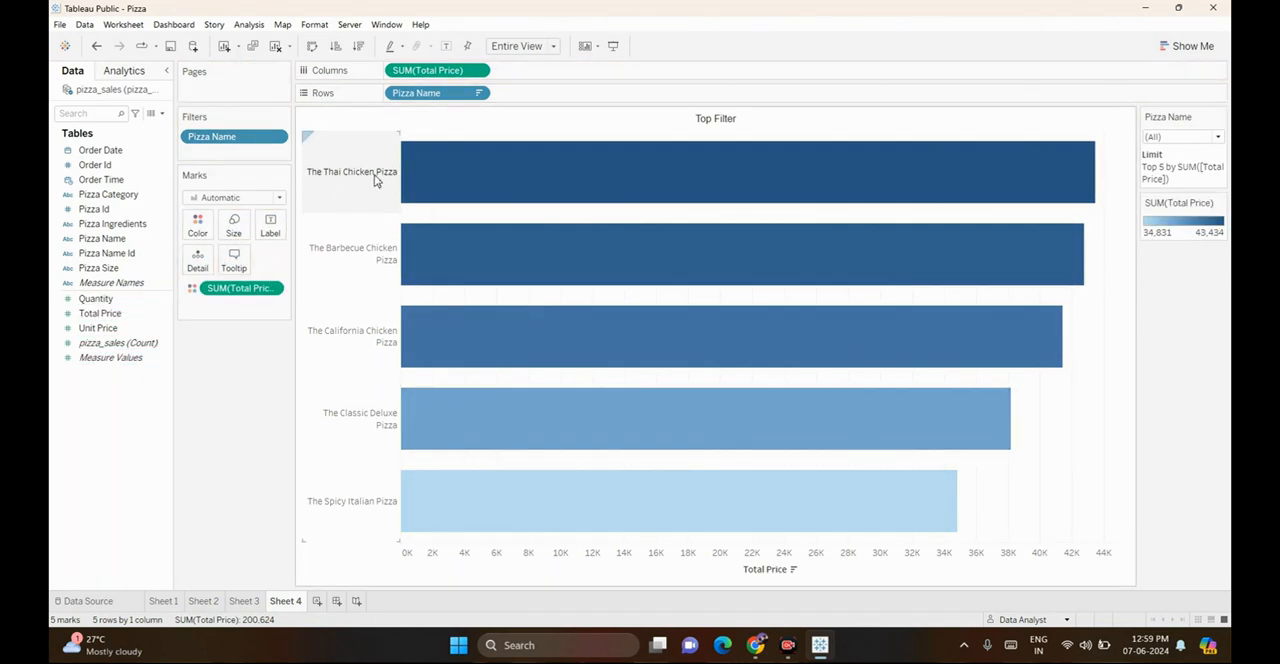
Hide the Total Price axis header on the Top Filter chart and label the bars with Total Price
right_click(753, 558)
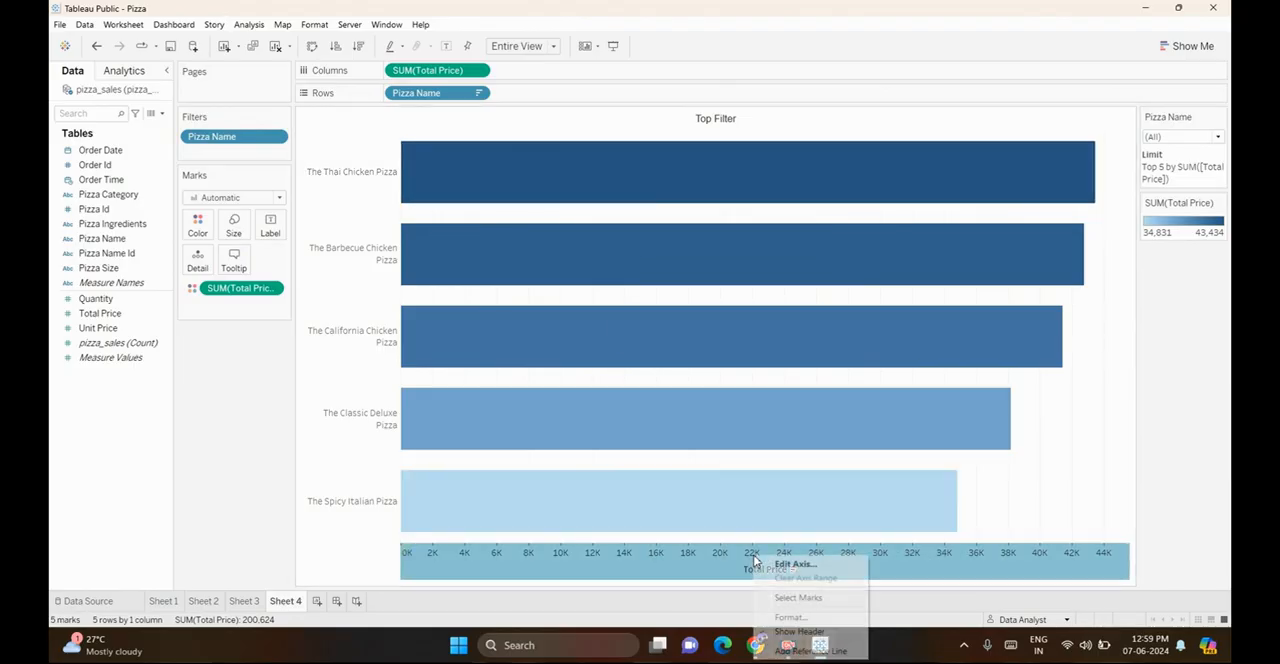
click(797, 632)
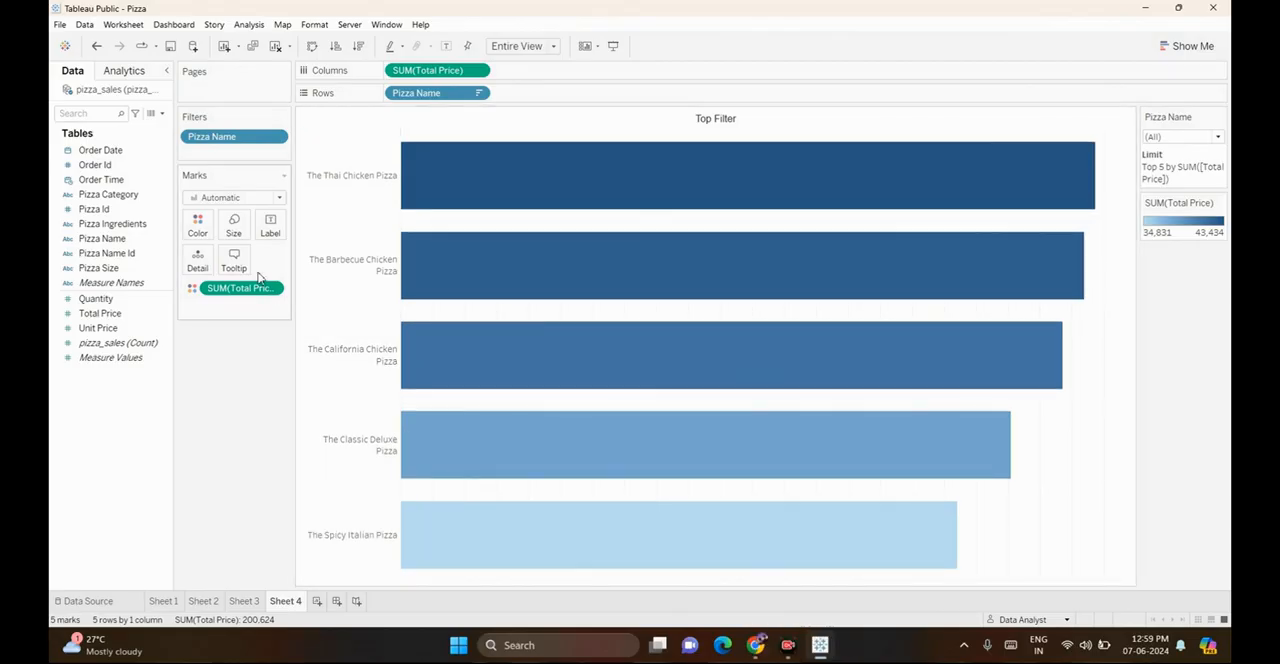
click(100, 314)
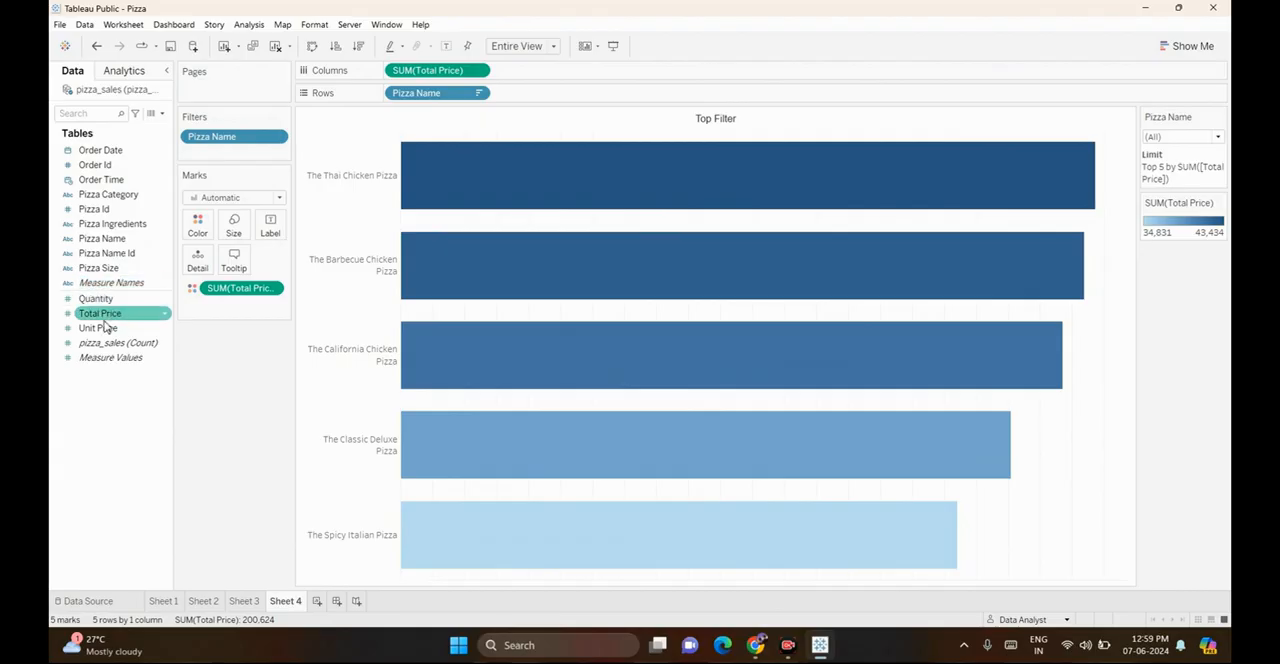
drag(104, 324, 270, 225)
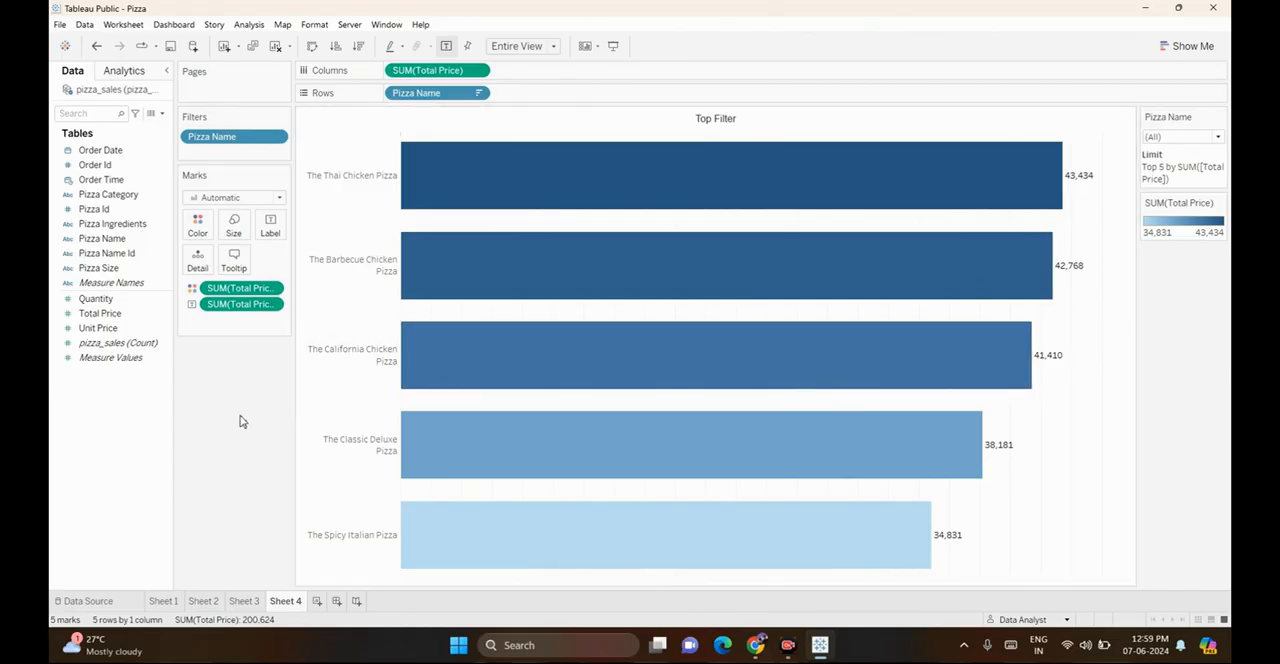
Create another worksheet charting Total Price in columns by Pizza Name in rows, sorted in descending order
click(316, 601)
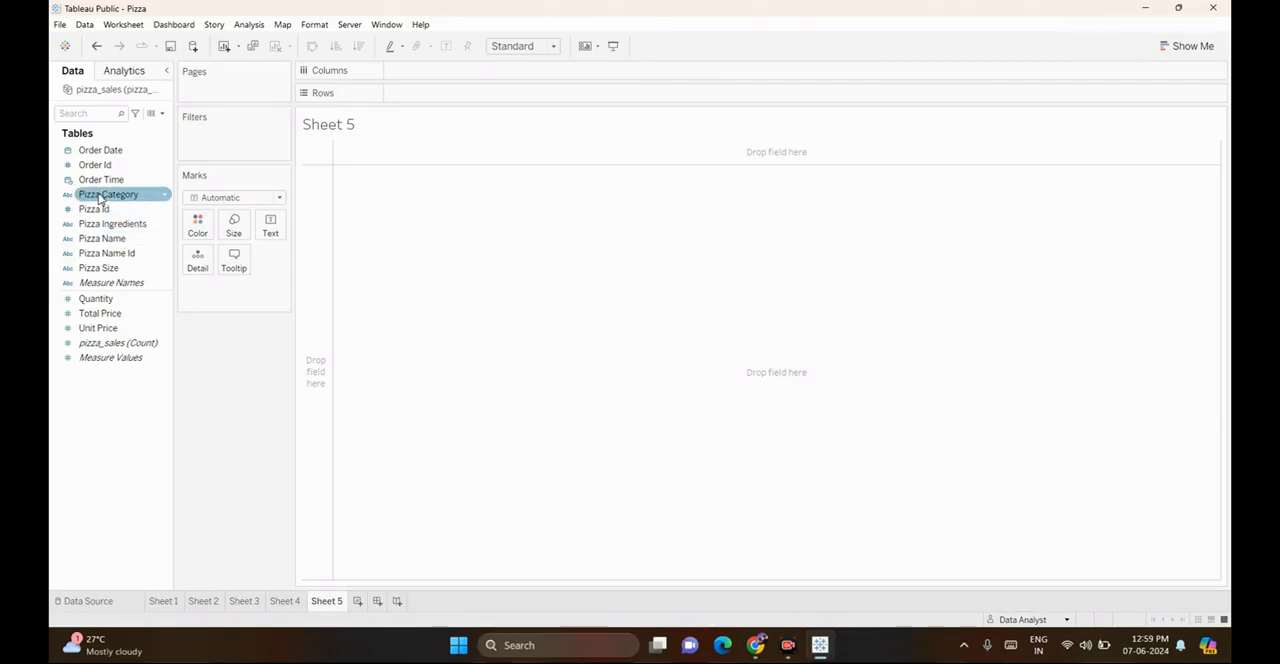
drag(101, 238, 449, 100)
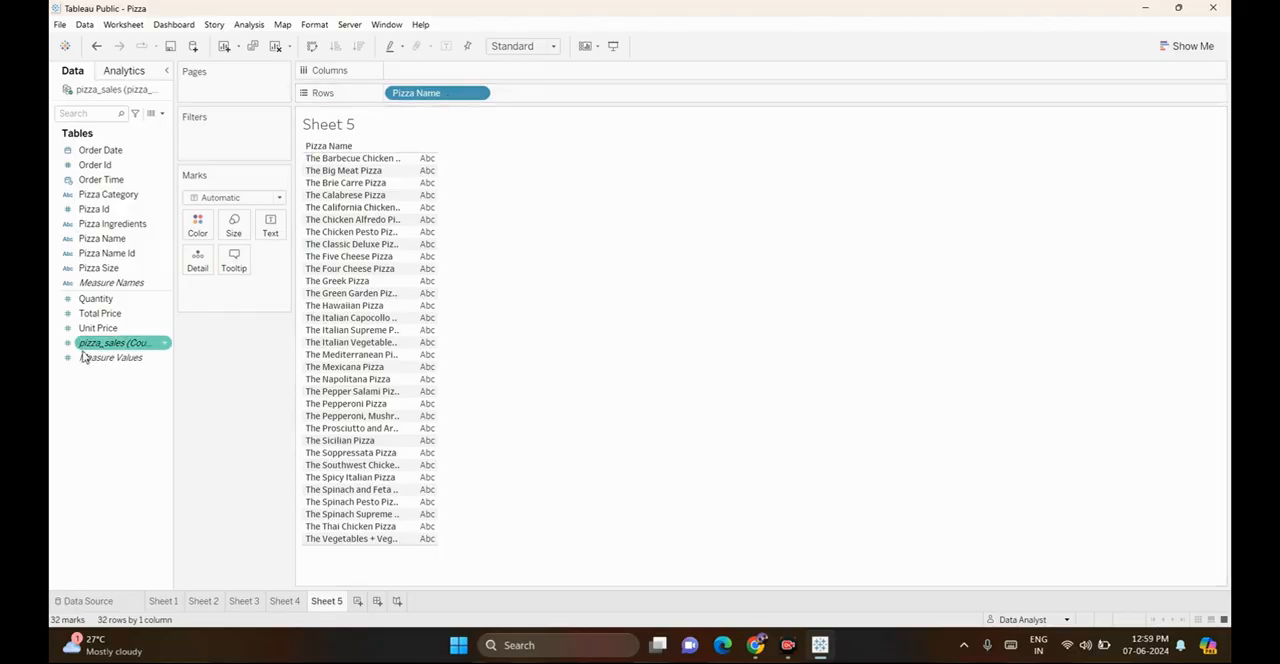
drag(100, 313, 415, 78)
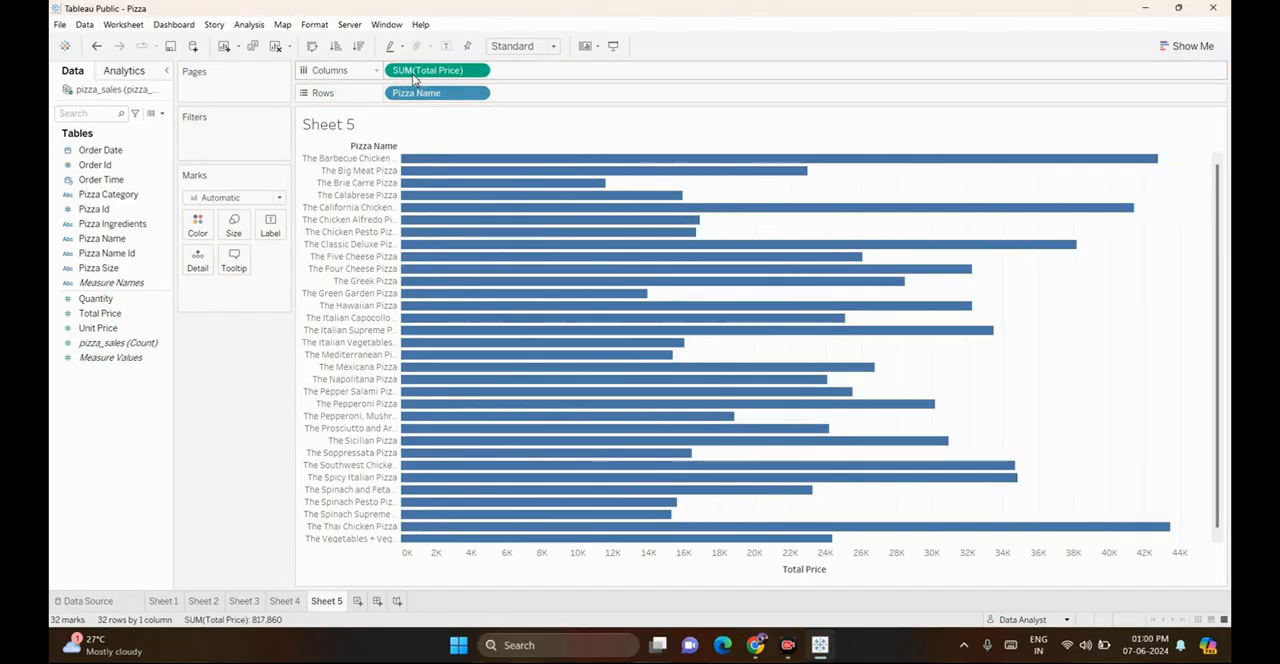
click(359, 47)
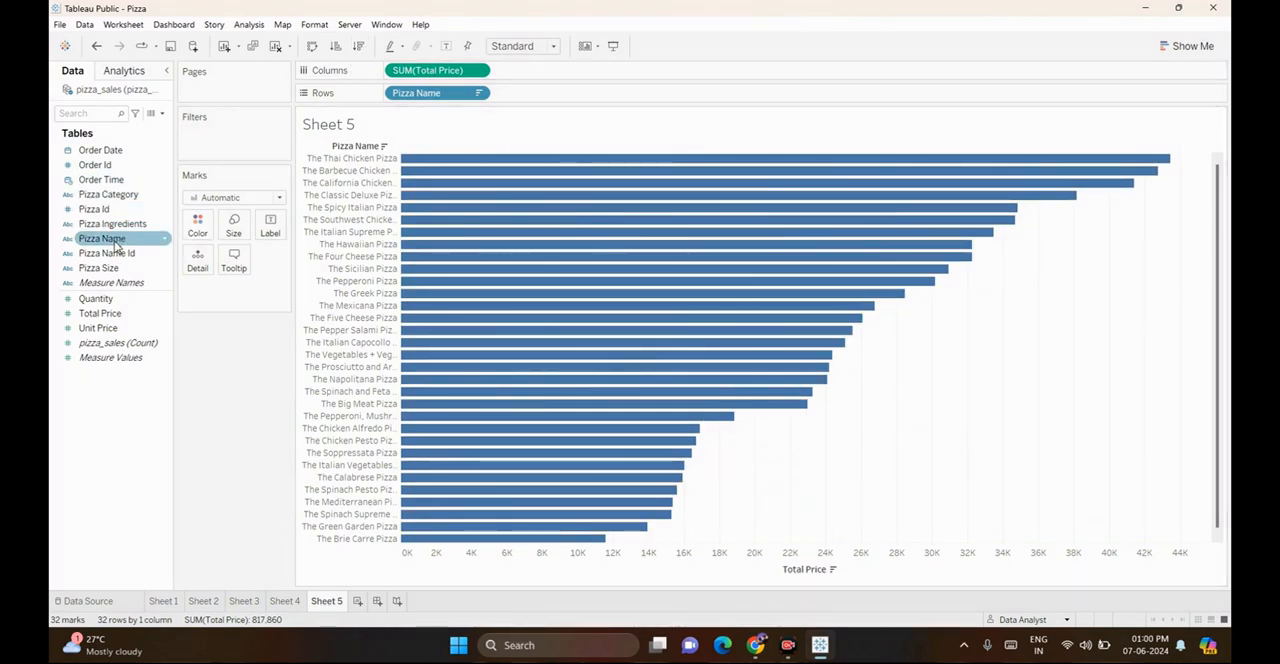
Add a wildcard filter on Pizza Name that keeps names containing "classic"
drag(115, 246, 214, 143)
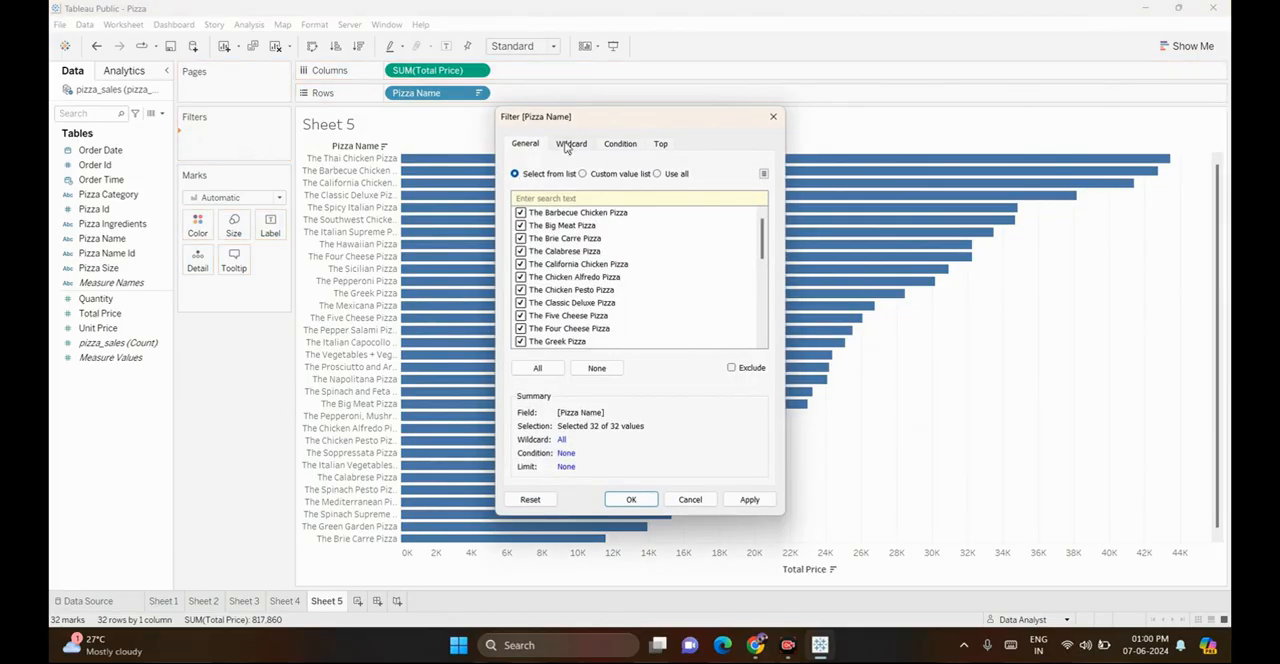
click(569, 145)
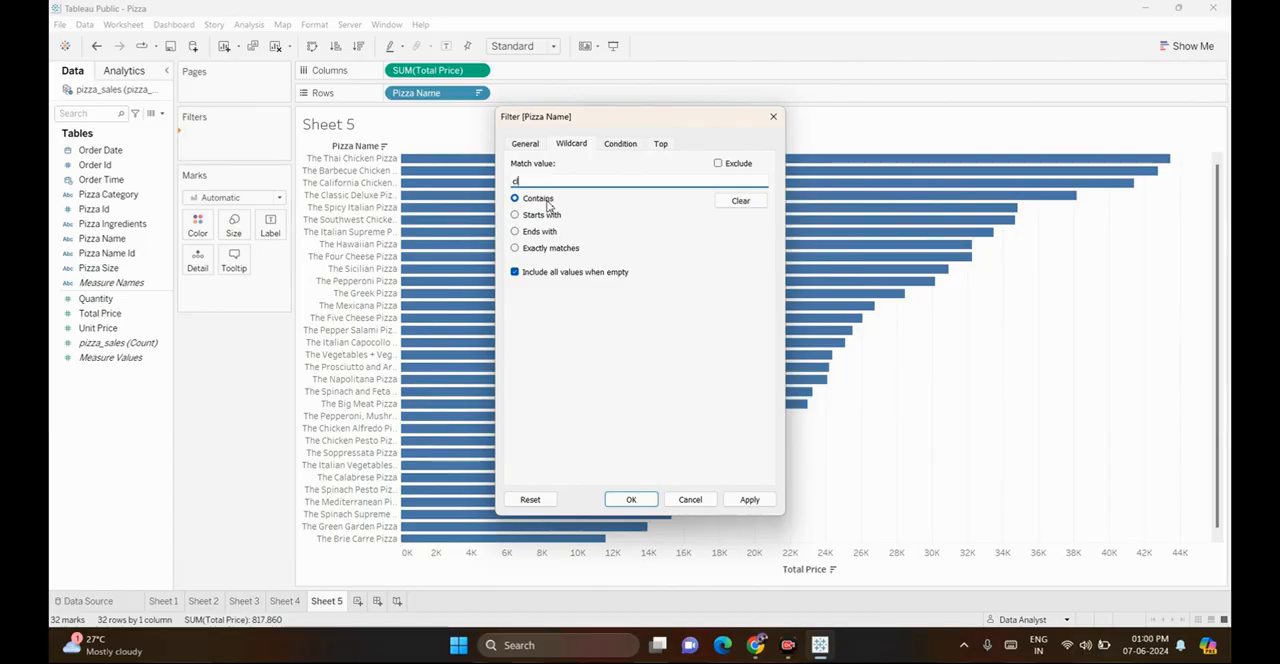
text(ssic)
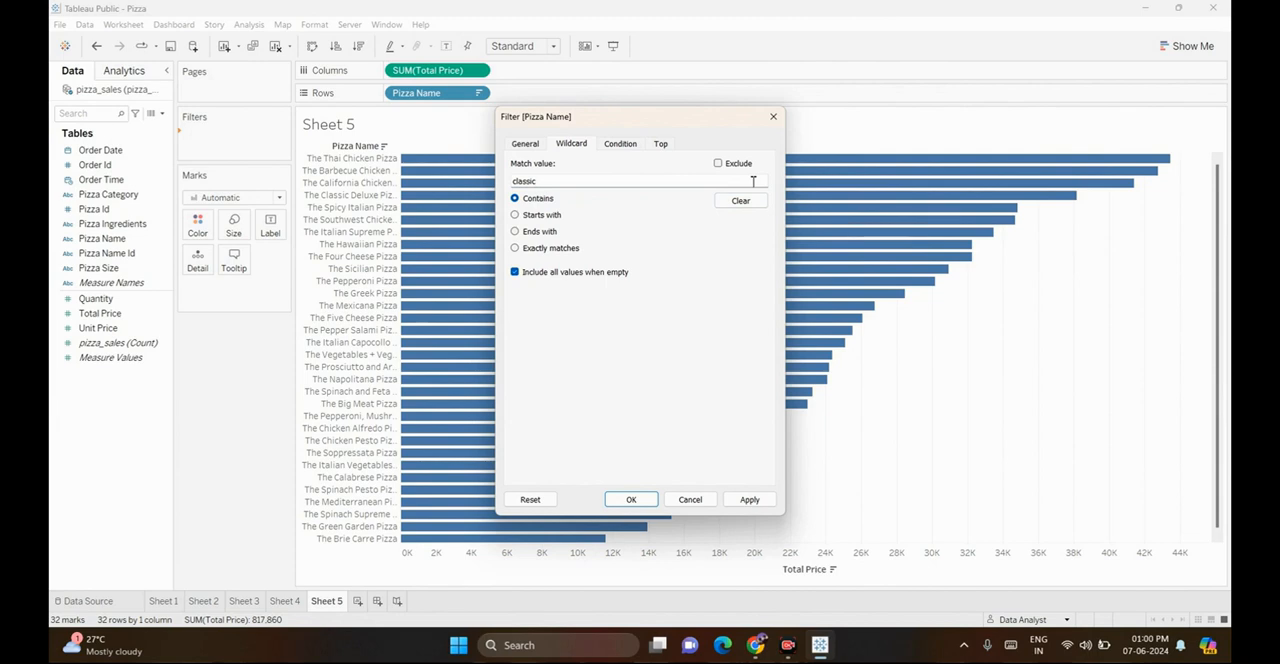
key(Return)
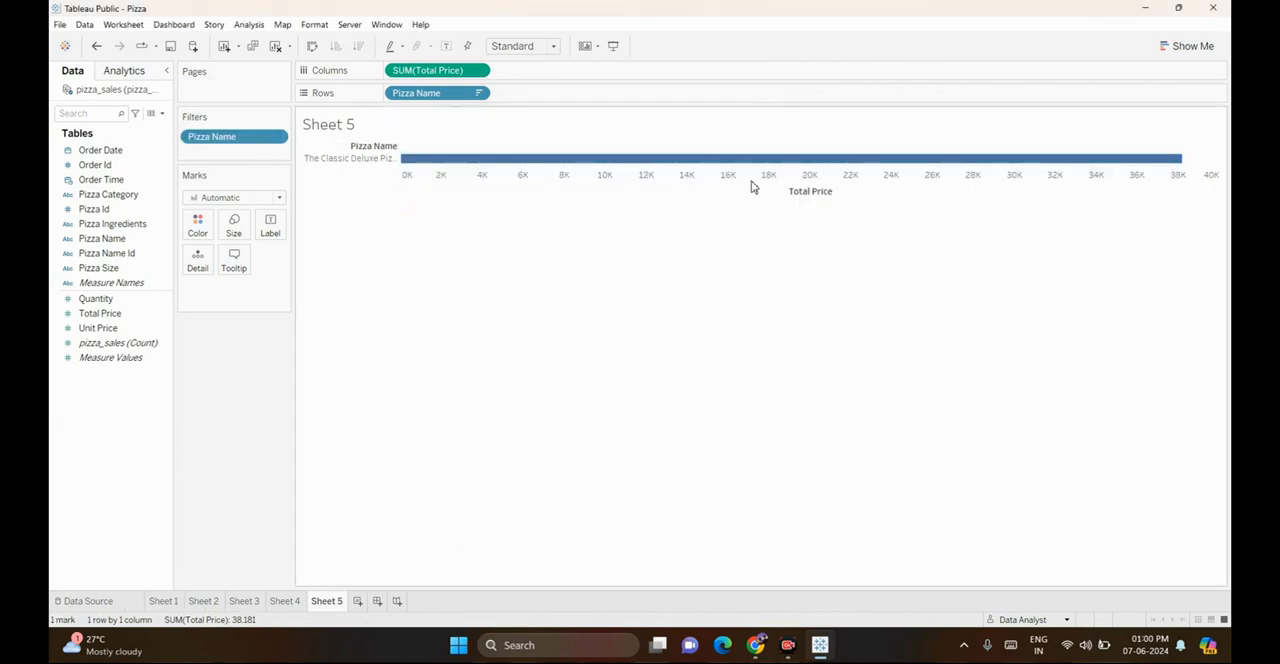
Fit the chart to Entire View and show the Pizza Name filter card
click(512, 47)
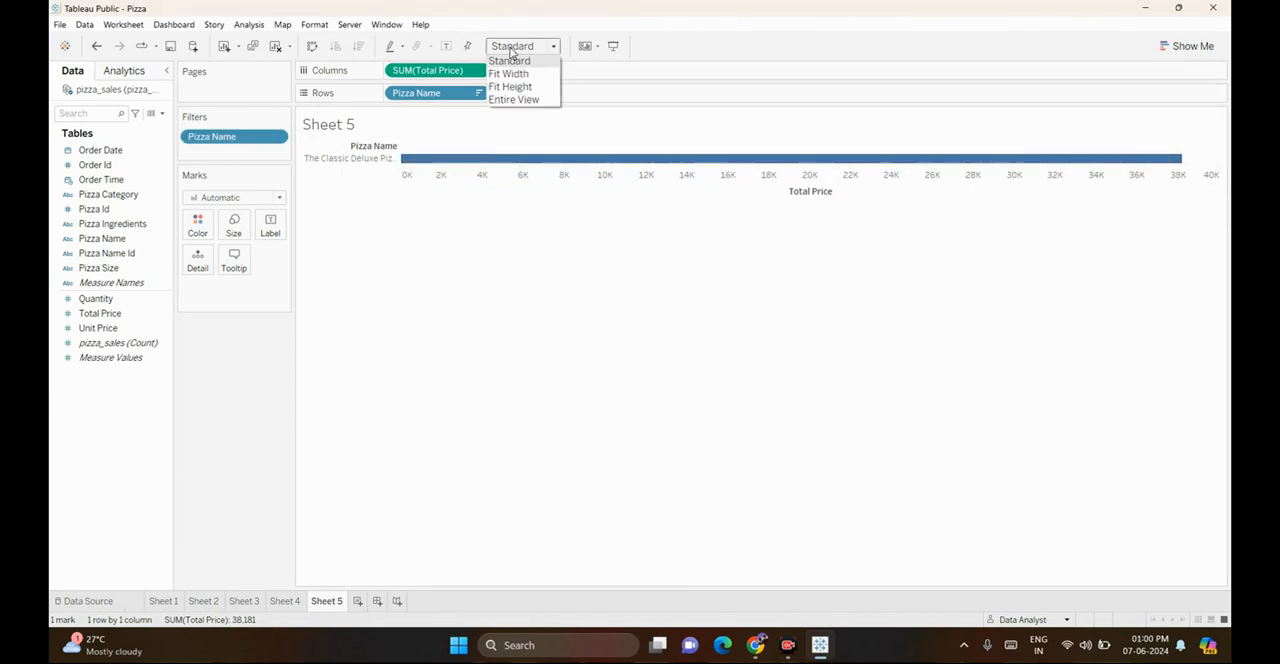
click(510, 100)
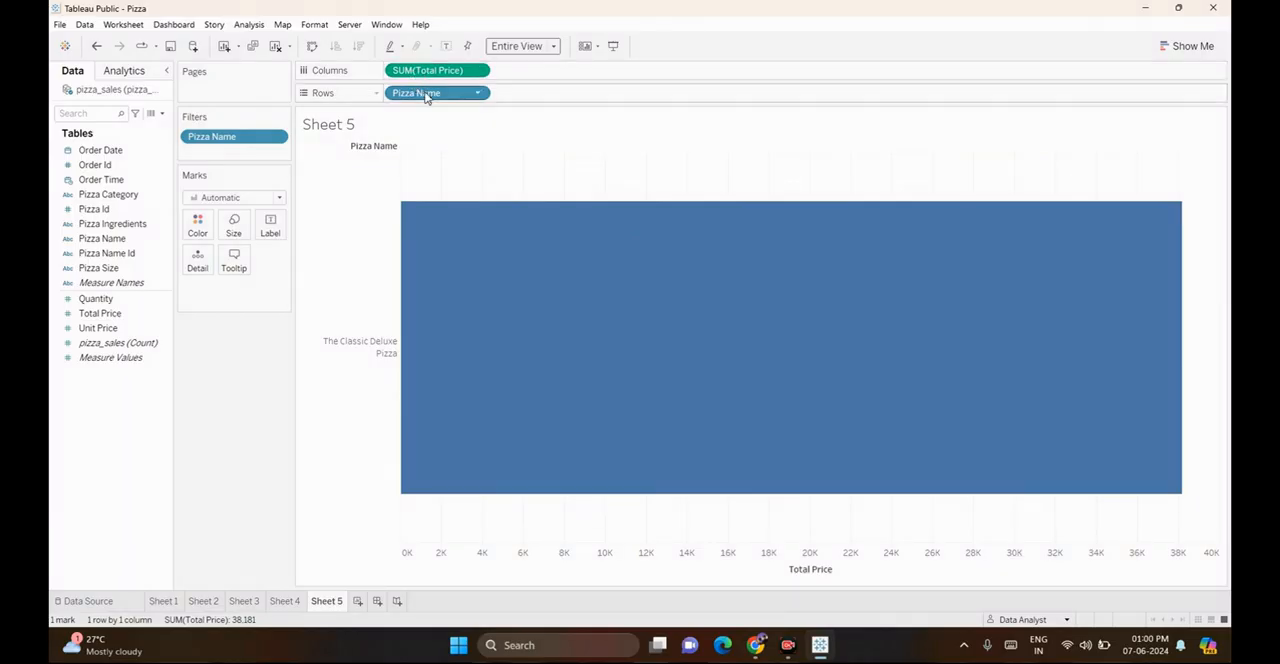
right_click(233, 140)
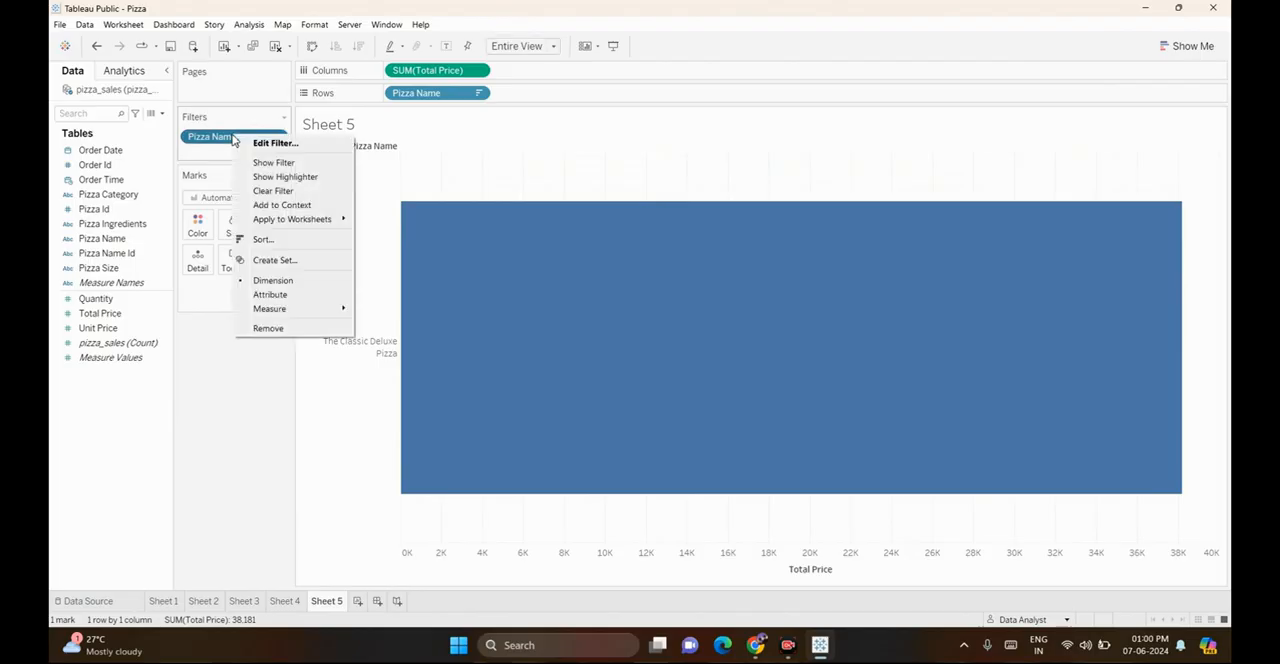
click(271, 162)
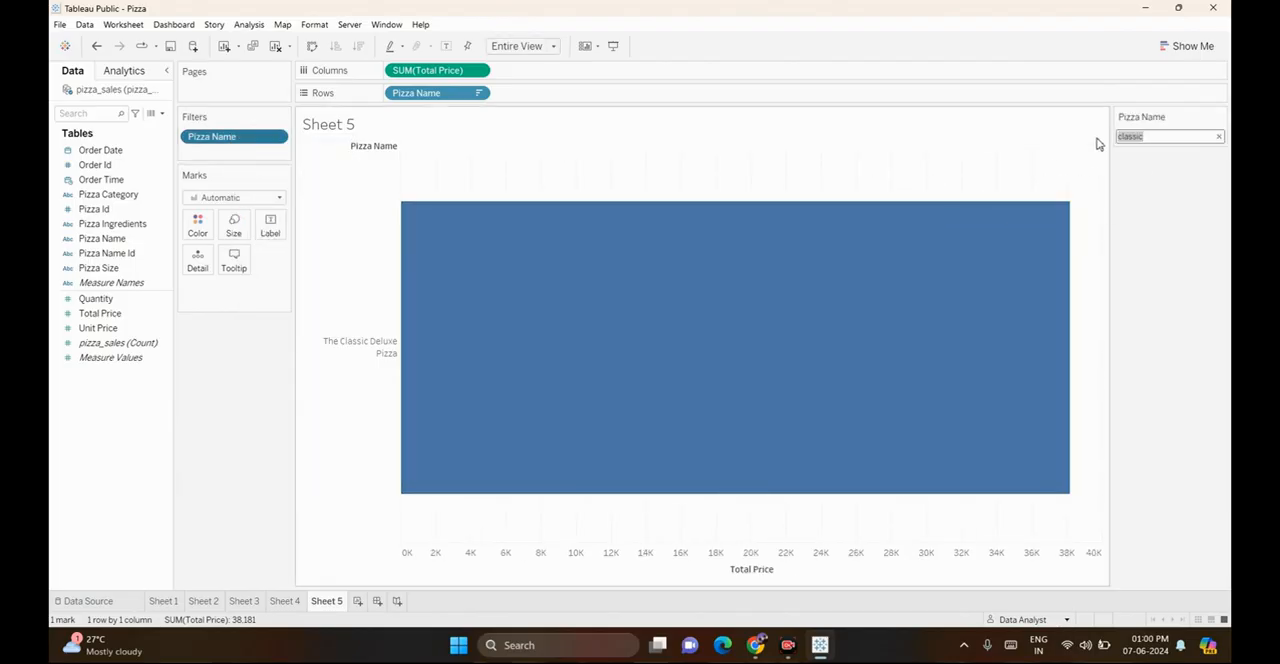
Replace the wildcard text in the Pizza Name filter card with "Spicy", and clear it again to include all pizzas
click(1154, 139)
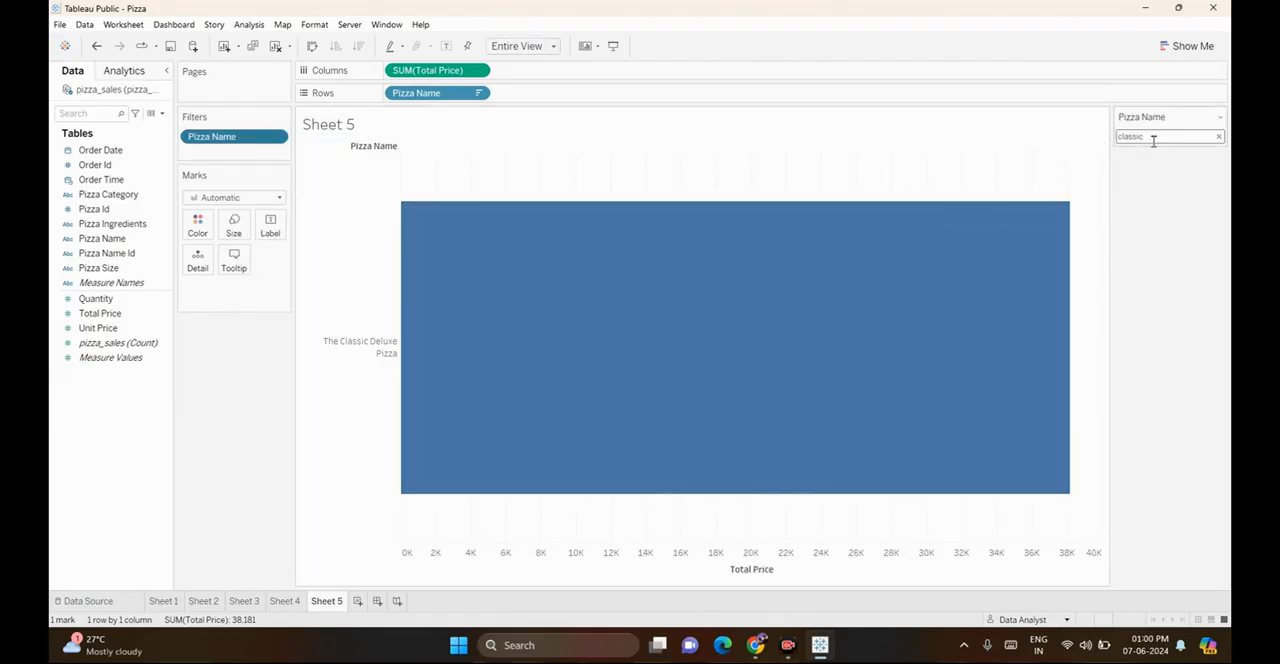
click(1219, 138)
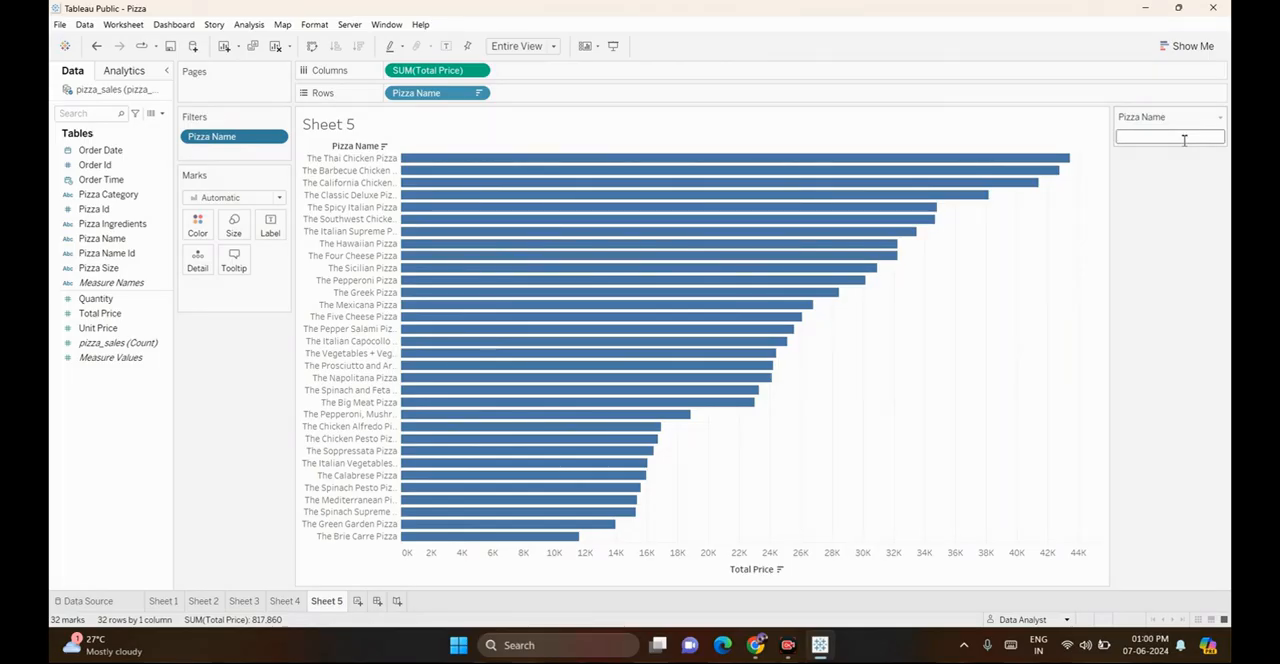
text(Sp)
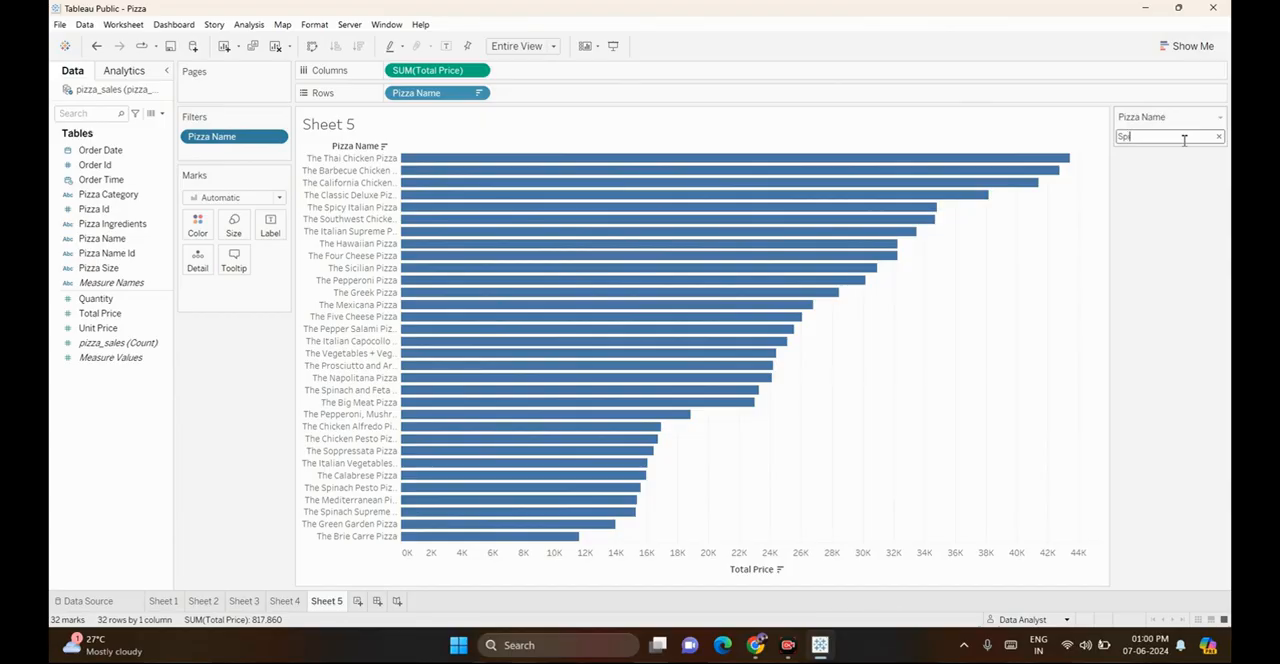
text(icy)
key(Return)
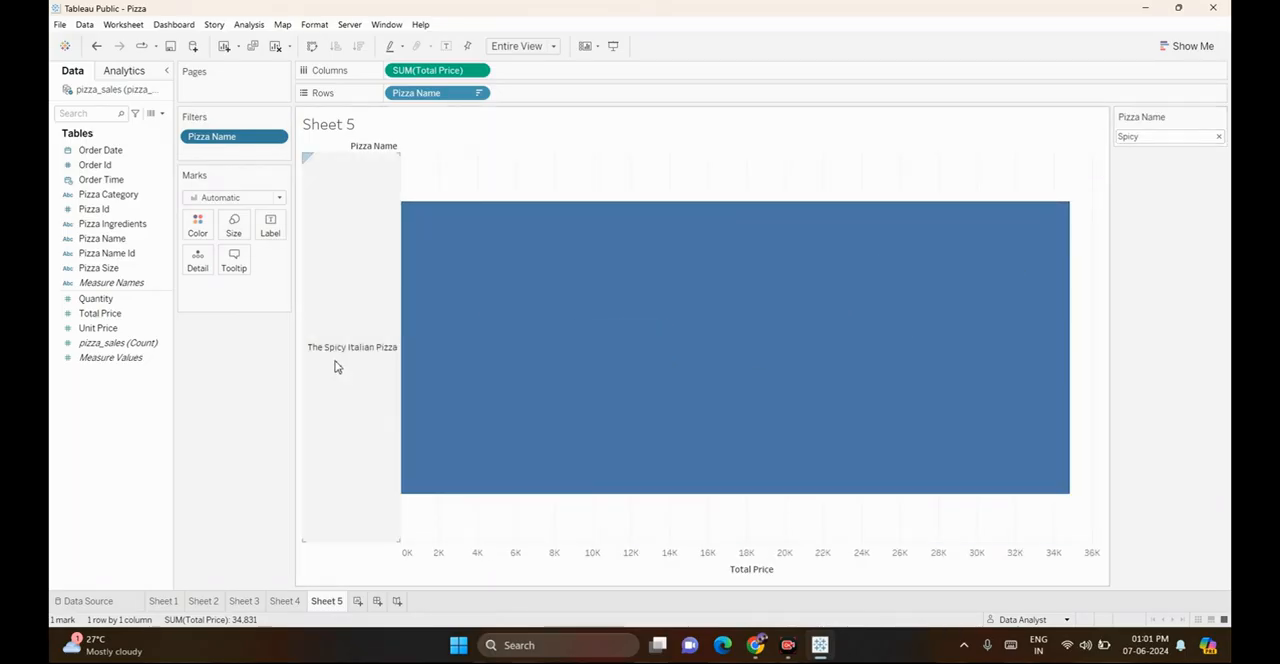
click(1221, 138)
click(1221, 138)
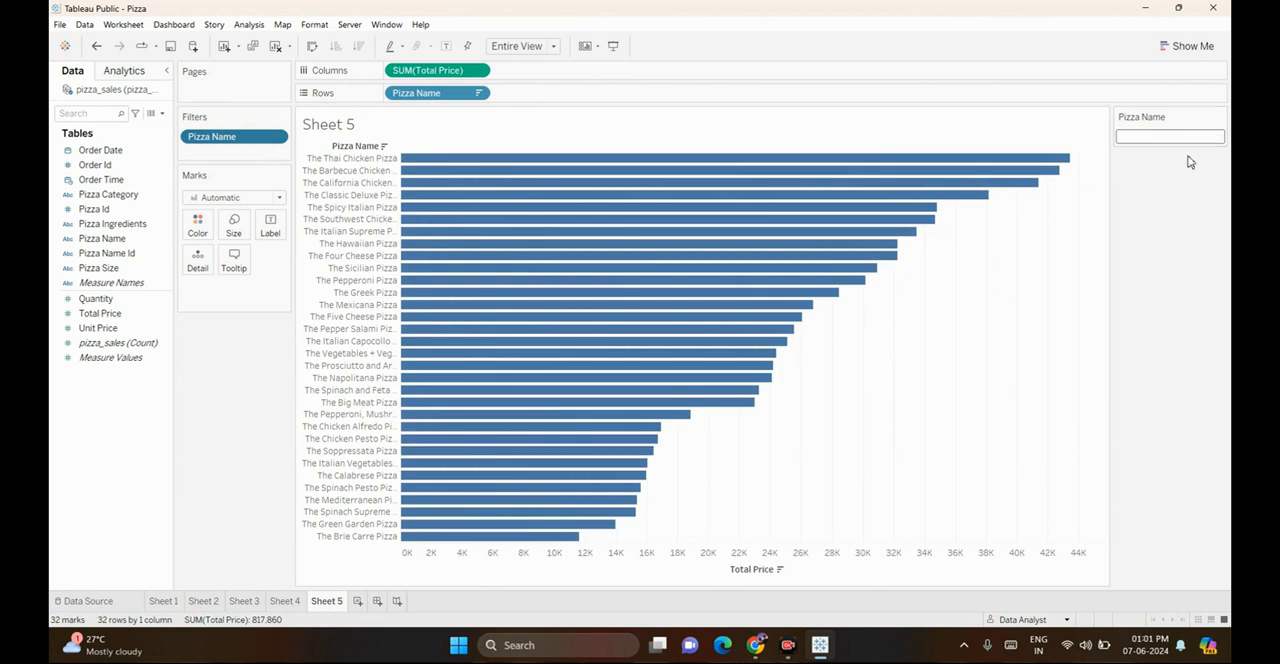
Replace the sheet title of the Pizza Name chart with "Whildcard Filter"
double_click(374, 124)
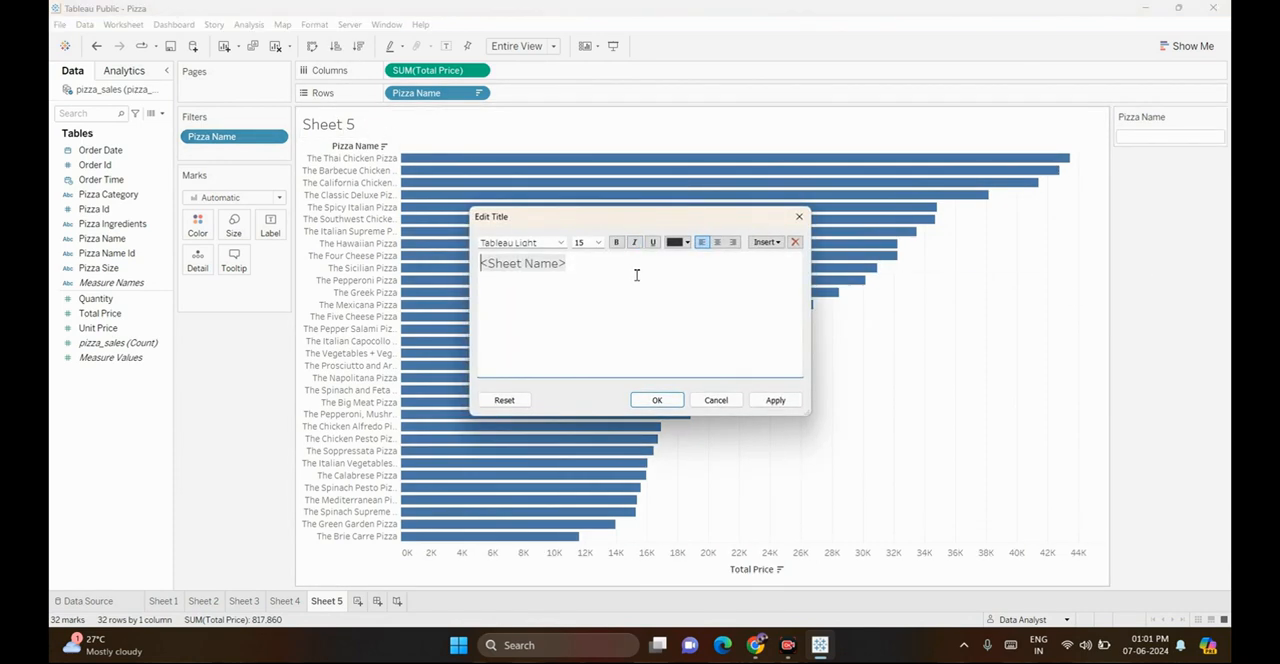
key(ctrl+a)
key(BackSpace)
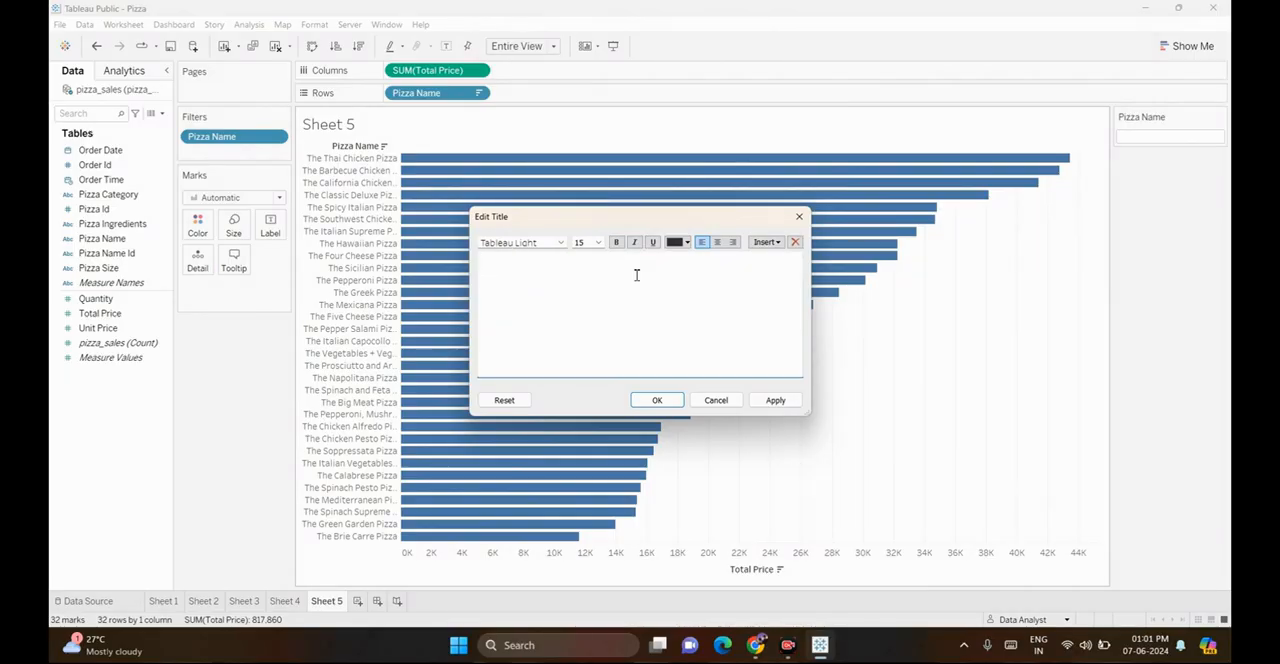
text(Whildcard Filter)
Format the sheet title as Arial, size 10, black and centered, and apply it to the chart
key(ctrl+a)
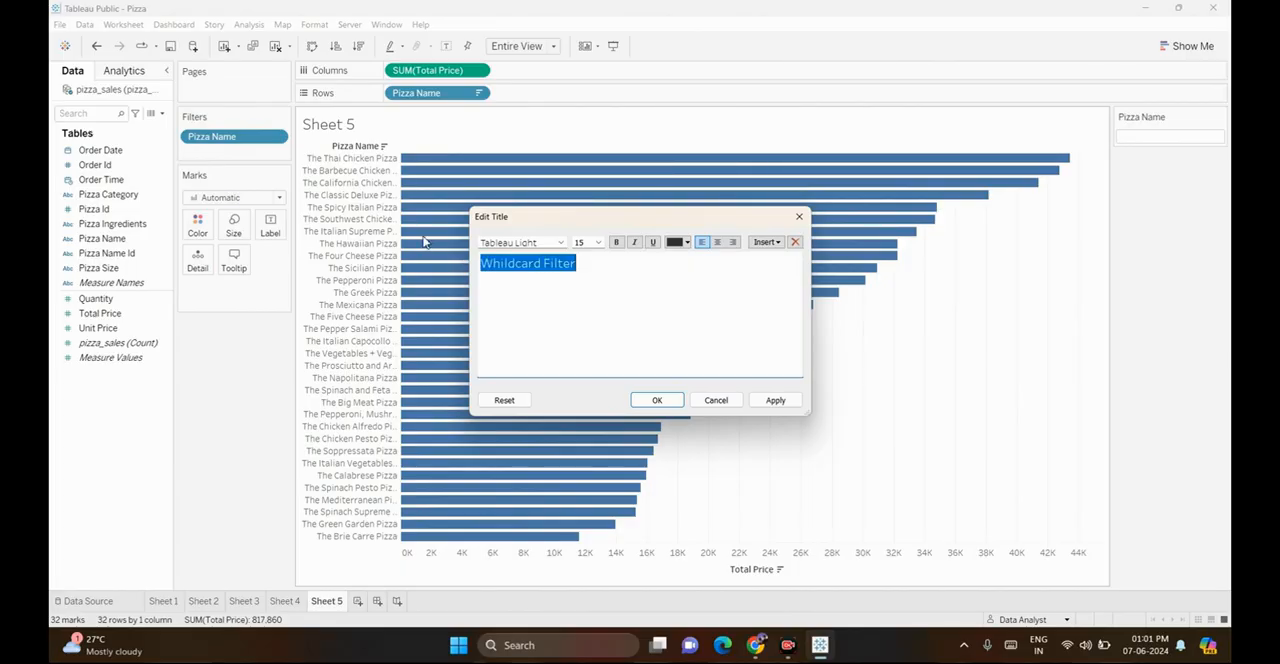
click(539, 243)
text(Arial)
key(Return)
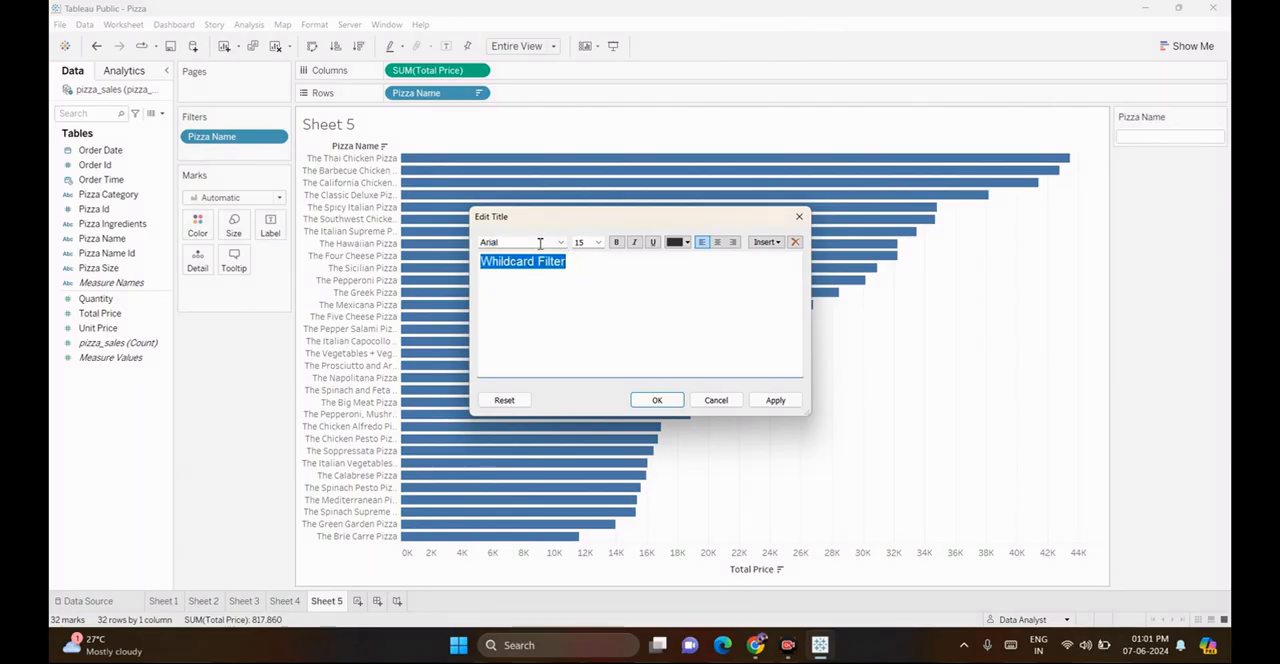
click(676, 243)
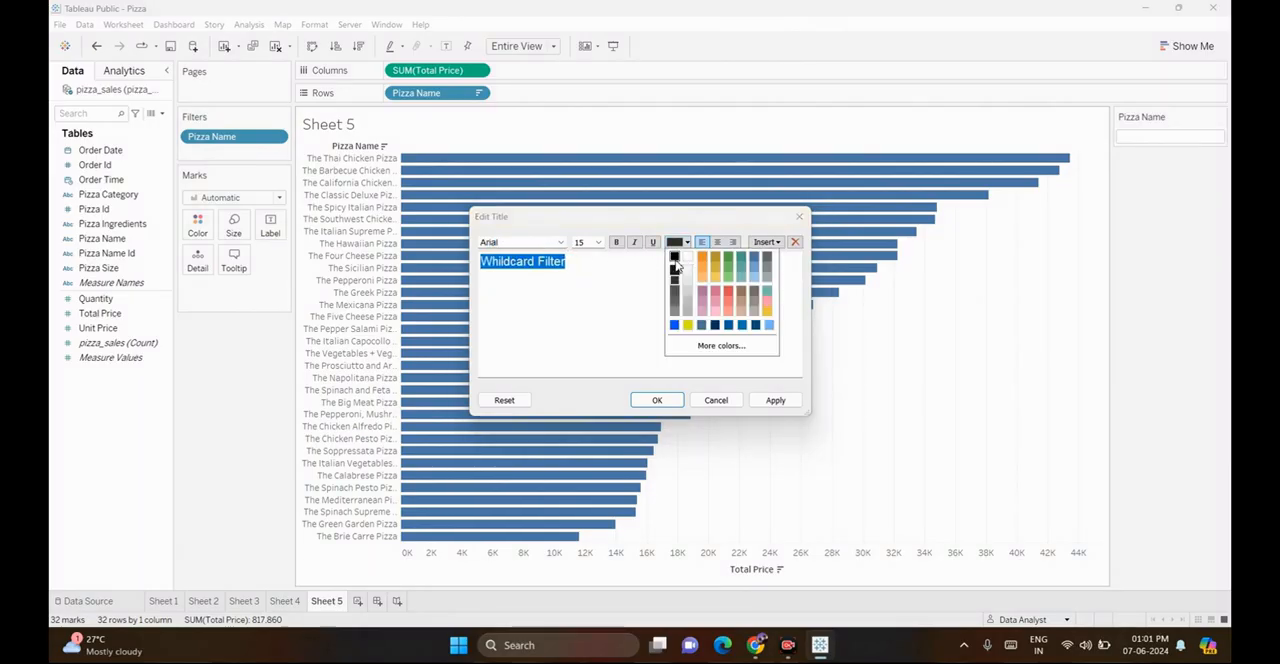
click(674, 254)
double_click(591, 242)
text(10)
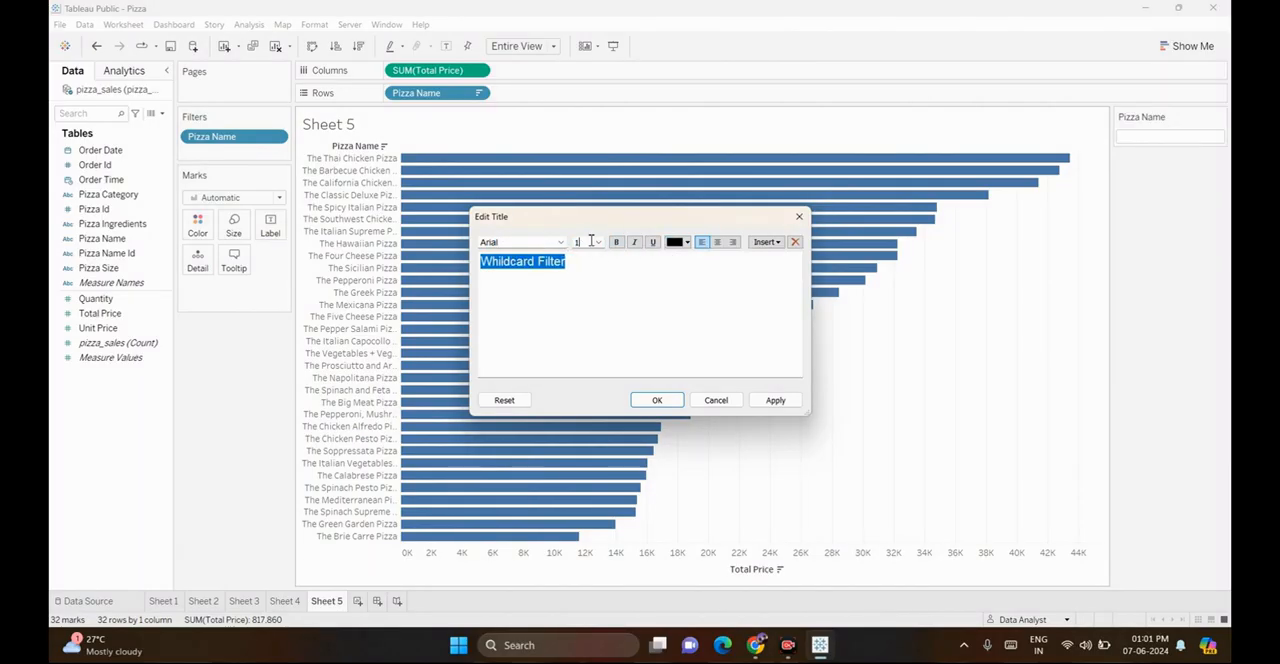
click(718, 243)
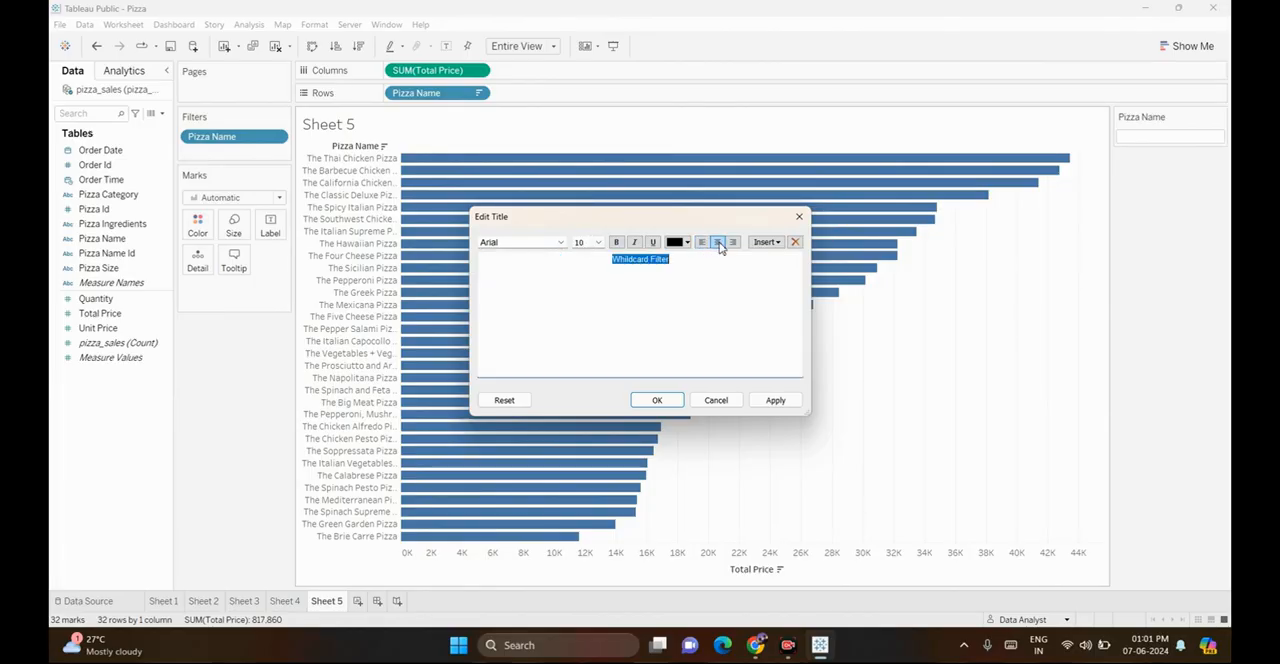
click(776, 399)
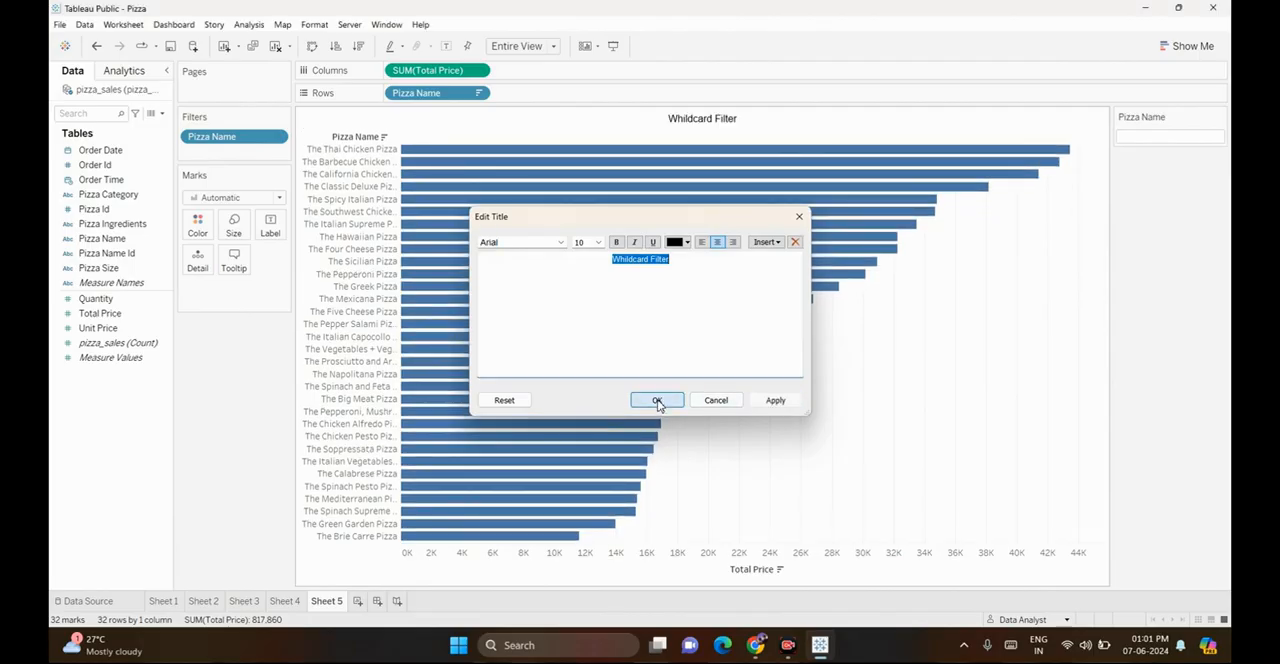
click(657, 399)
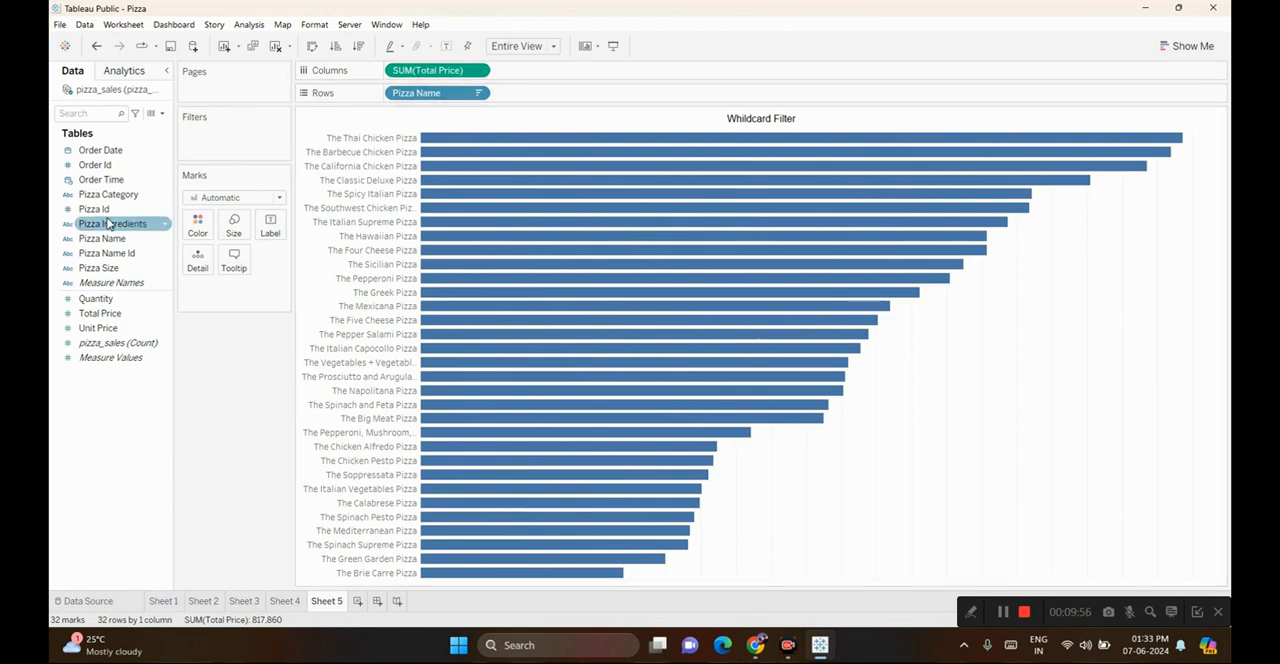
Filter Pizza Name by the condition that the sum of Total Price is > 25000, and label the bars with Total Price
drag(106, 238, 222, 150)
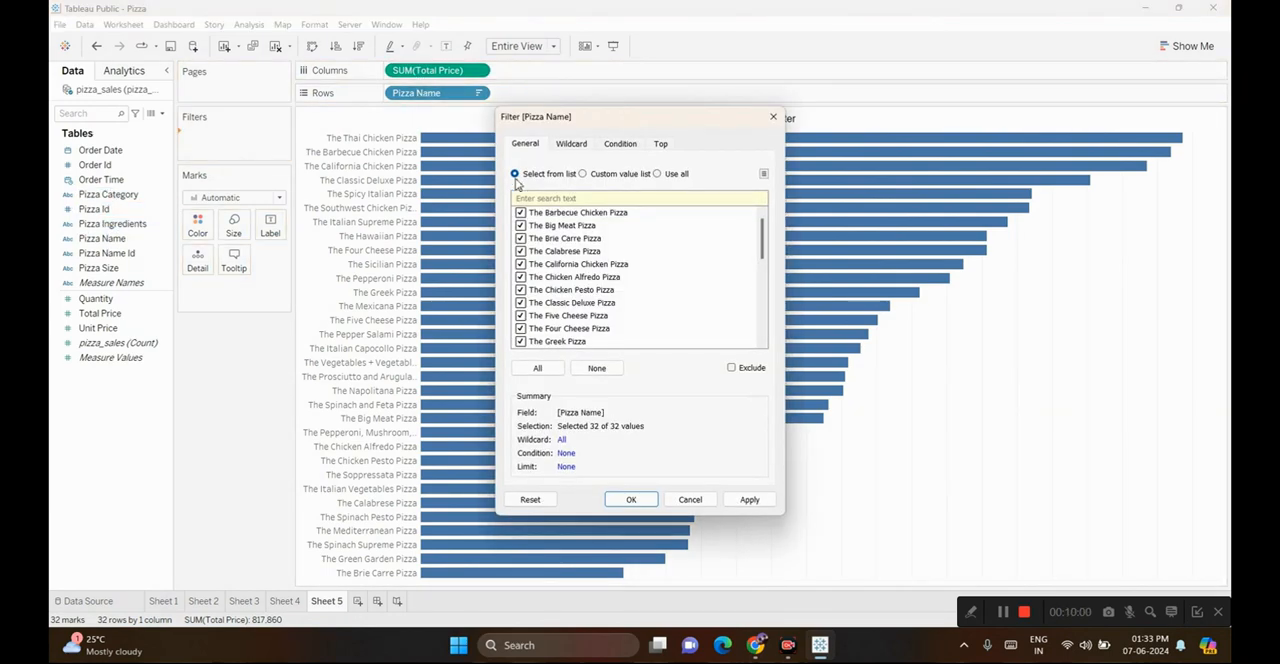
click(619, 146)
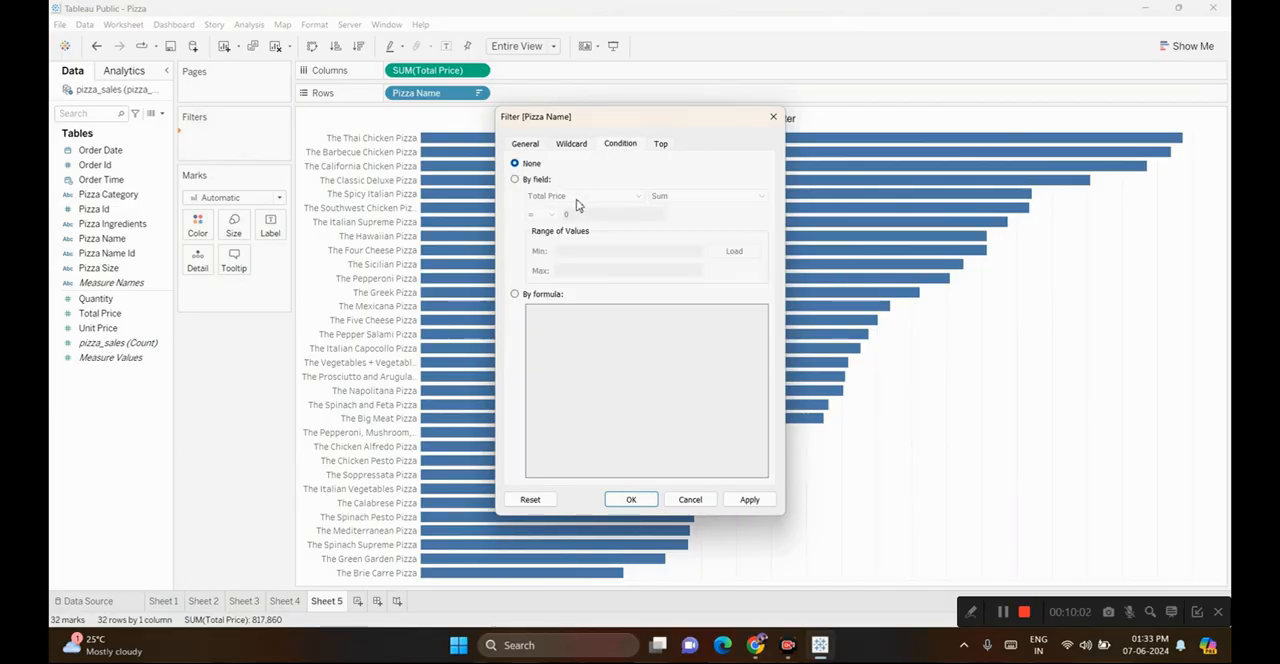
click(515, 180)
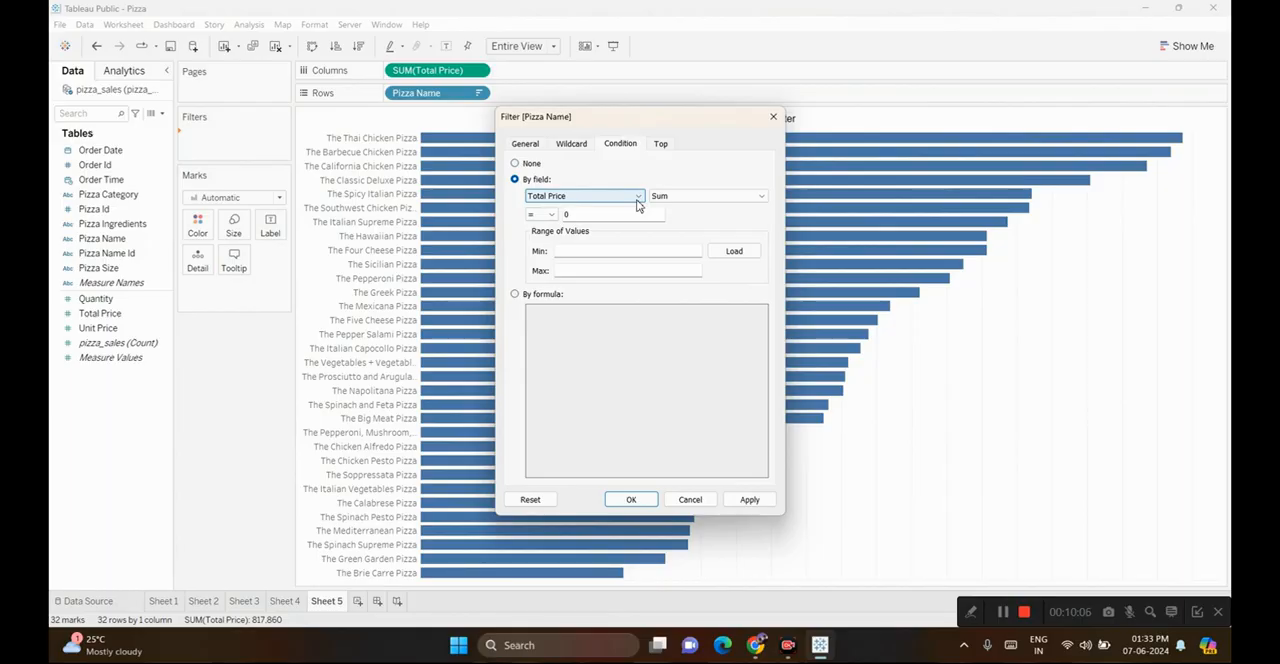
click(552, 215)
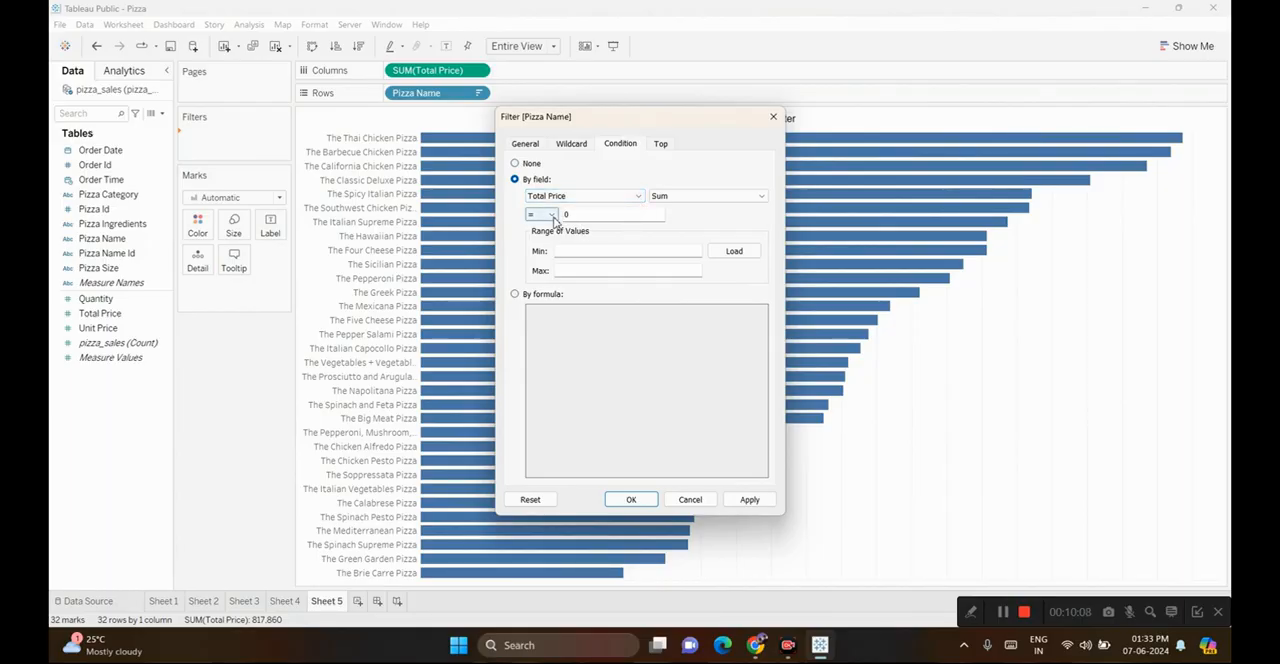
click(552, 216)
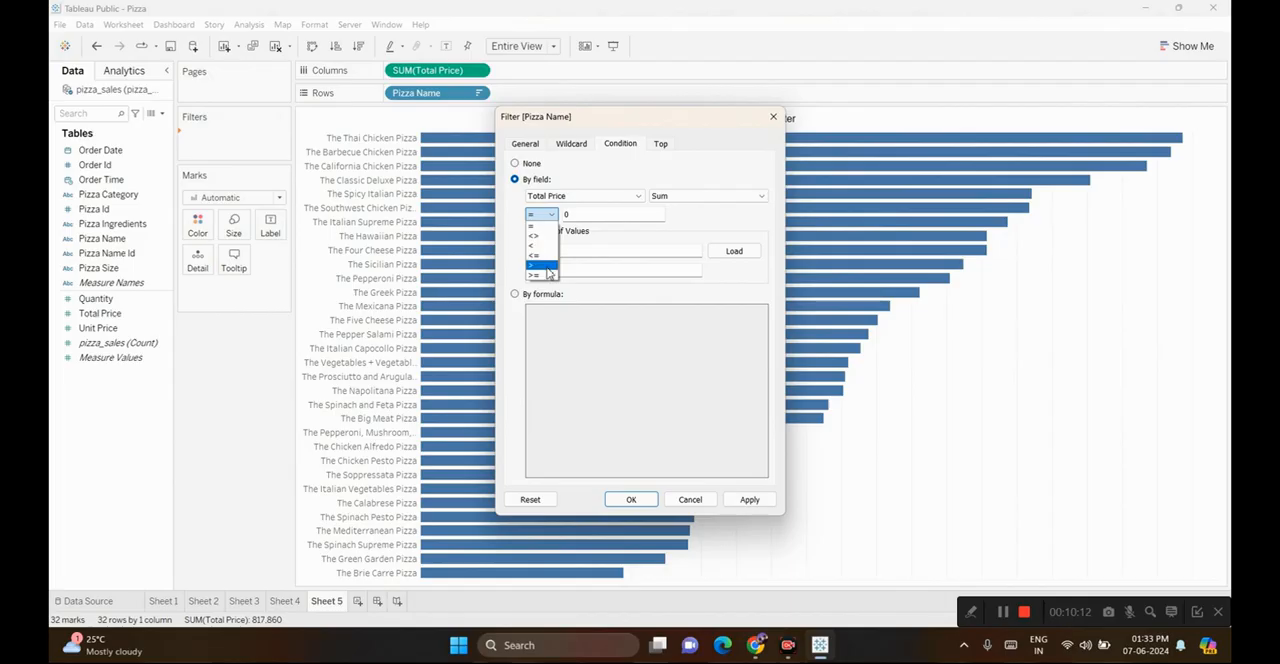
click(541, 265)
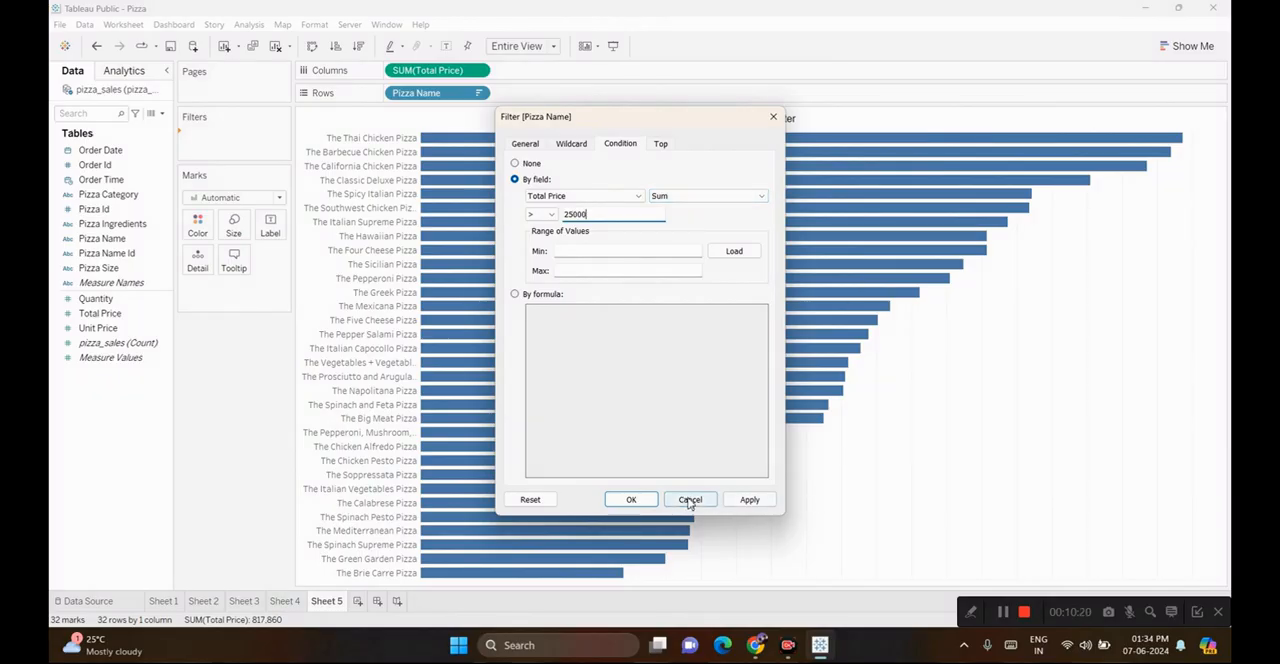
click(750, 500)
click(630, 500)
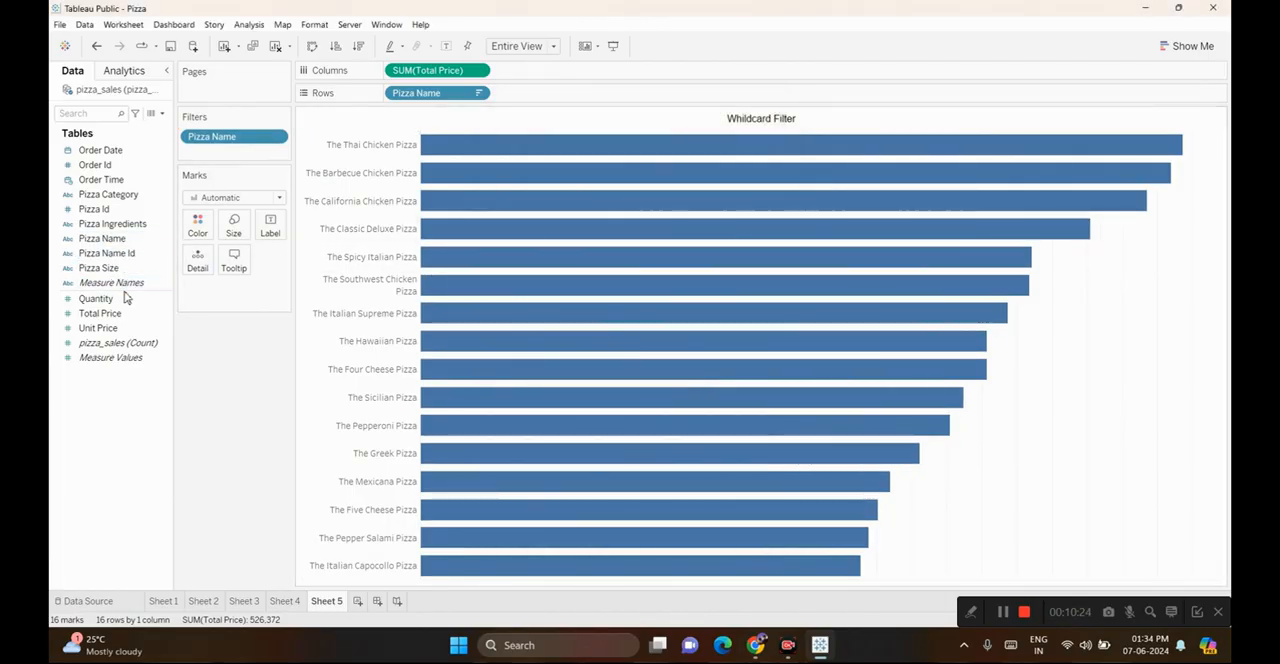
drag(100, 313, 266, 234)
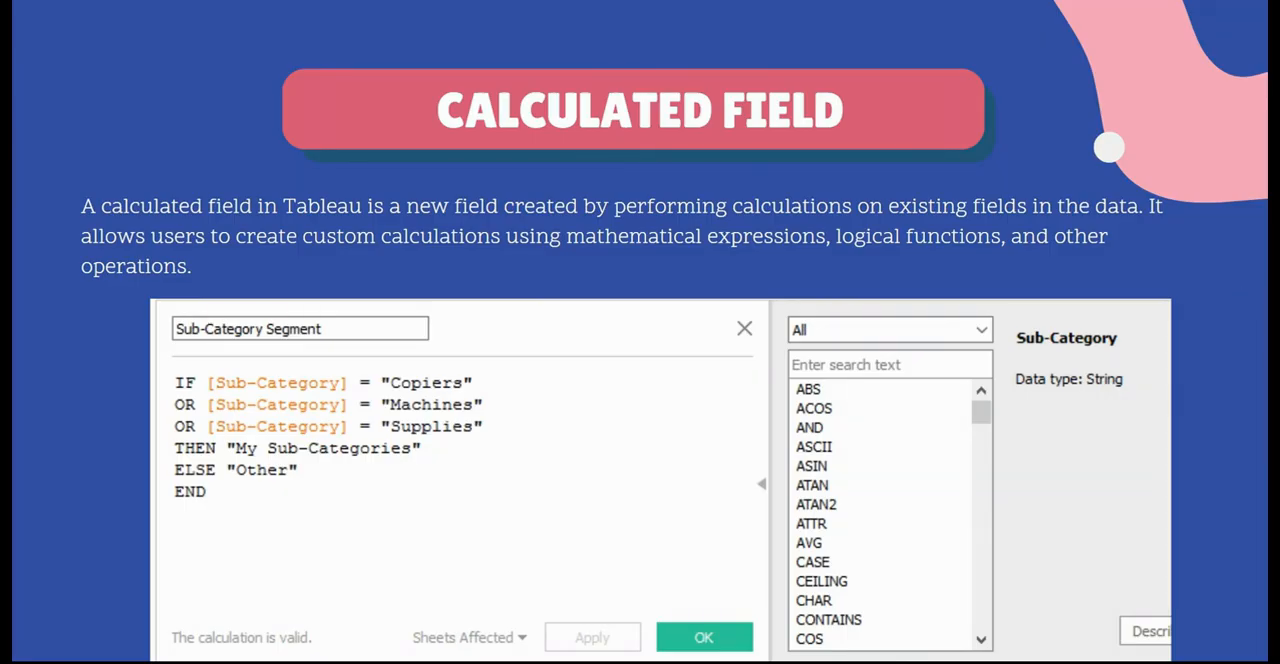
click(1245, 269)
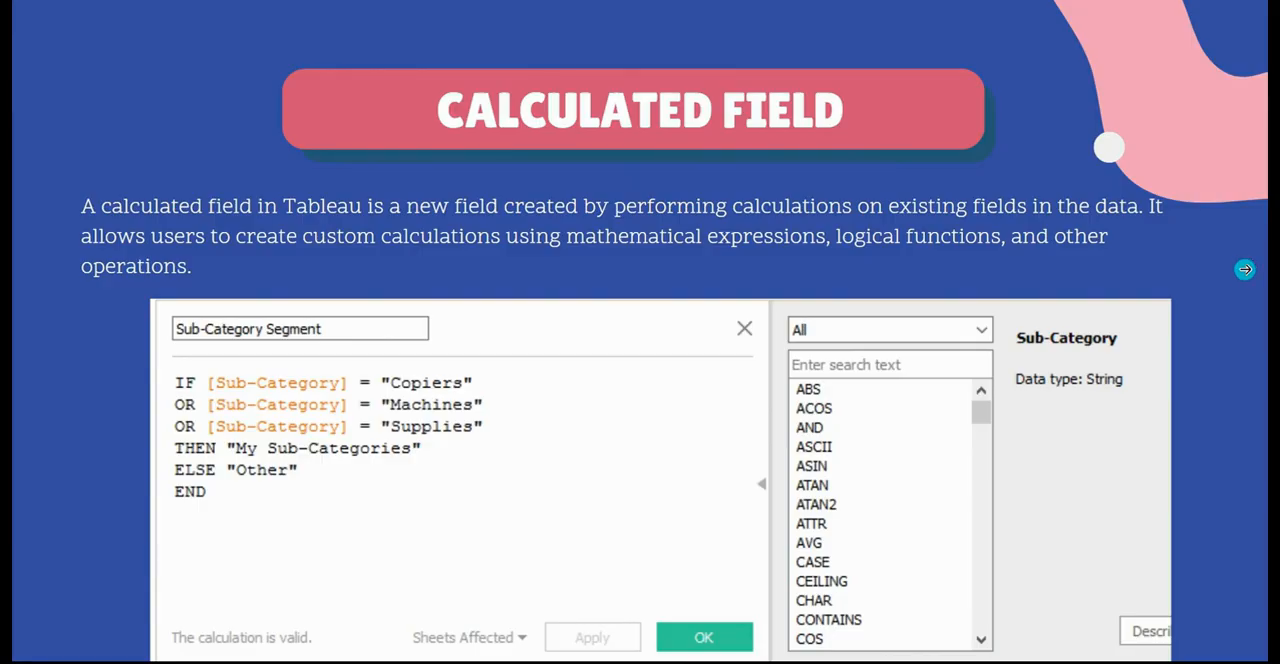
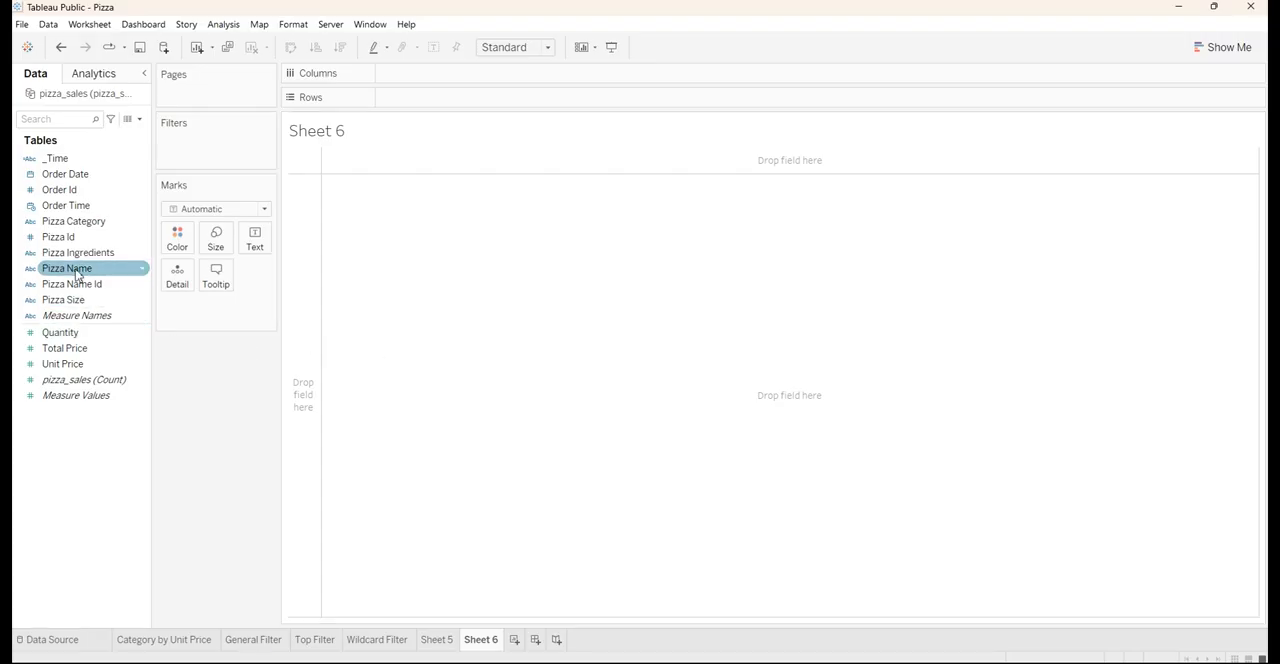
Place the Pizza Id field on the rows of Sheet 6 and add all of its members
drag(62, 243, 425, 106)
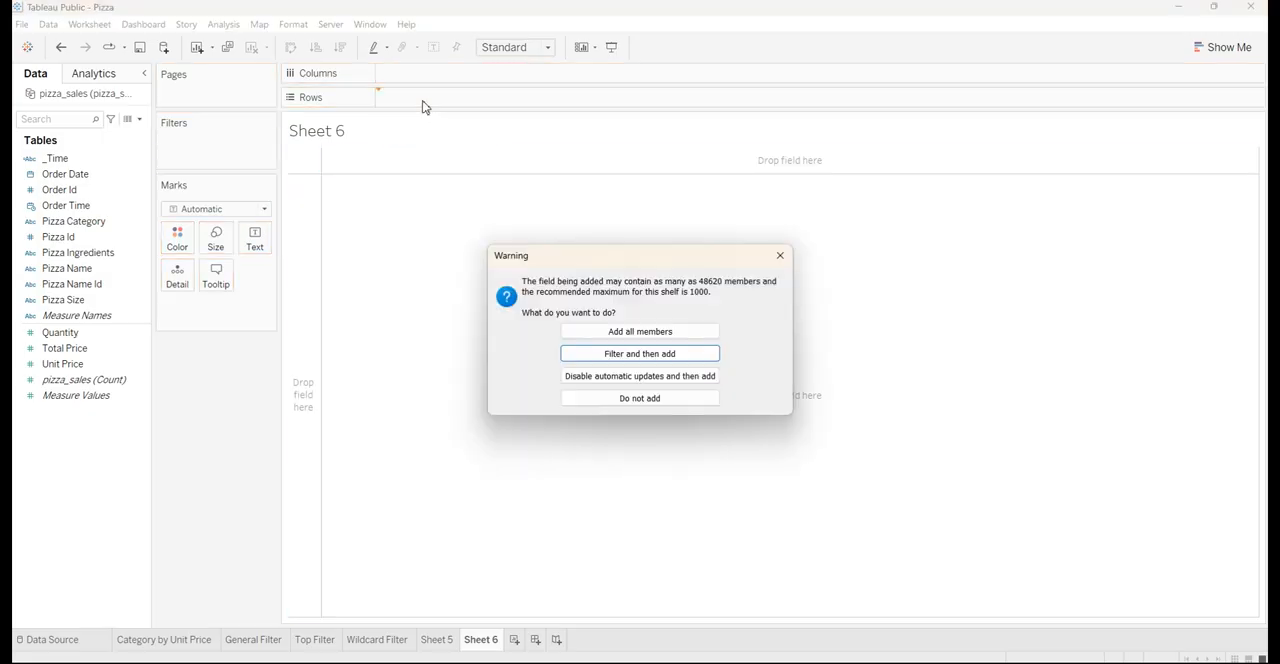
click(640, 333)
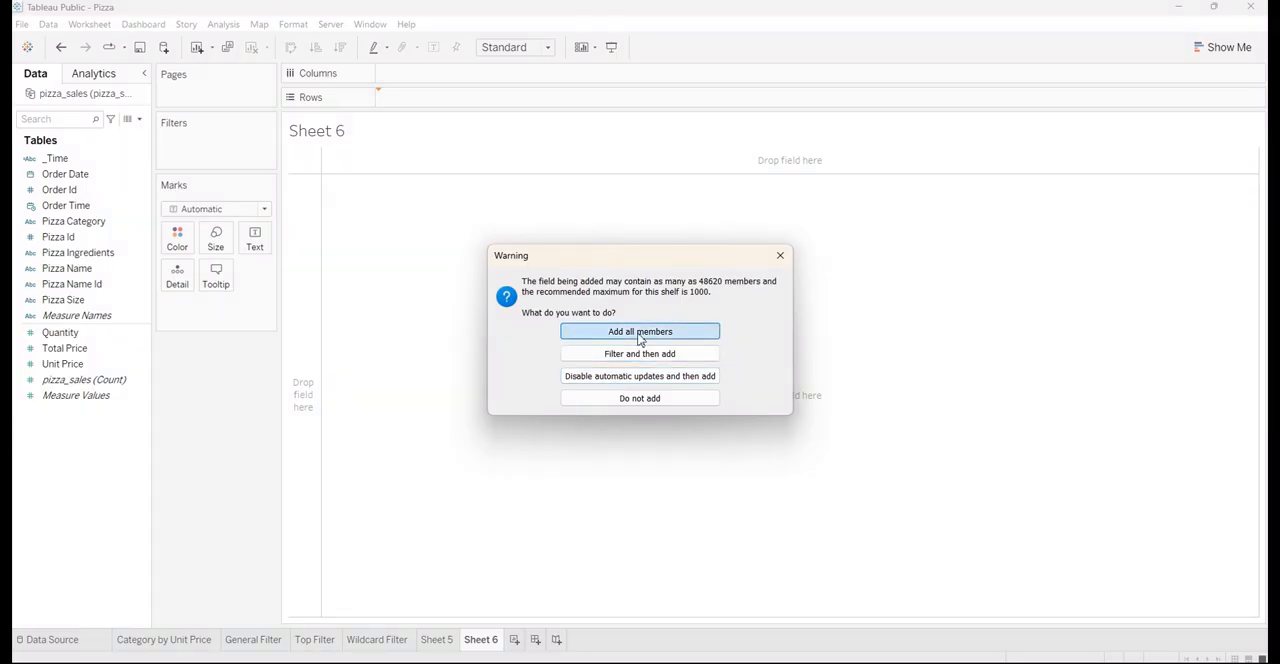
scroll(355, 325, down, 5)
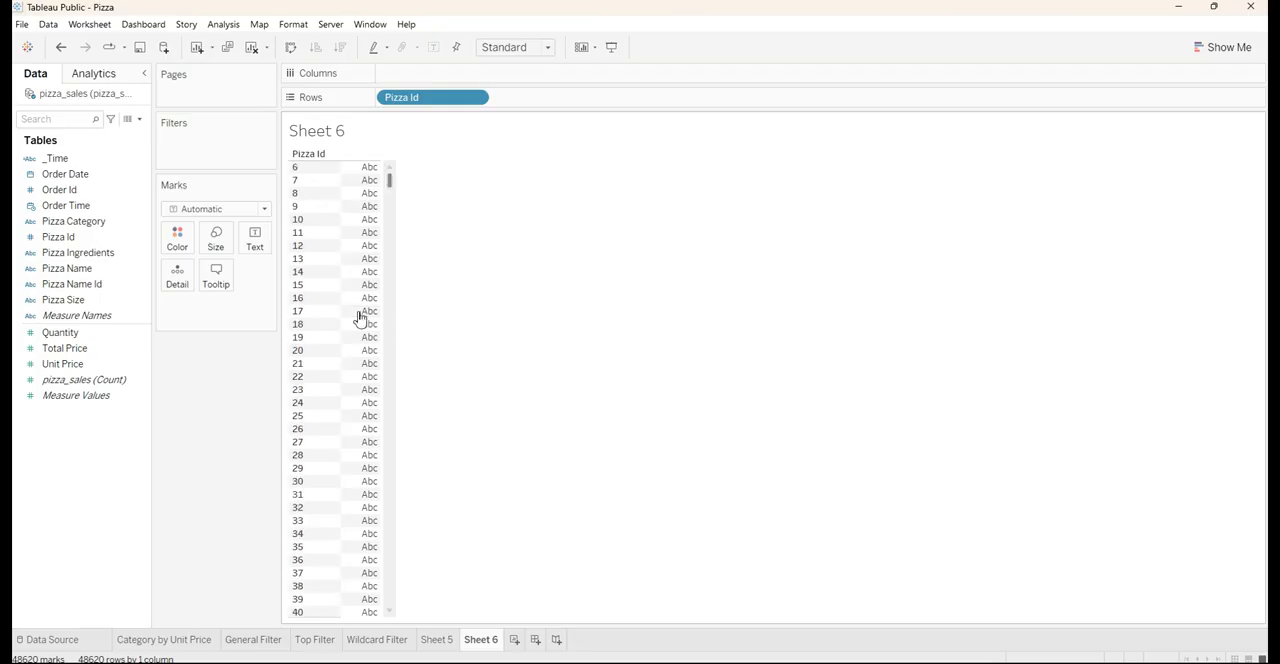
scroll(348, 327, up, 5)
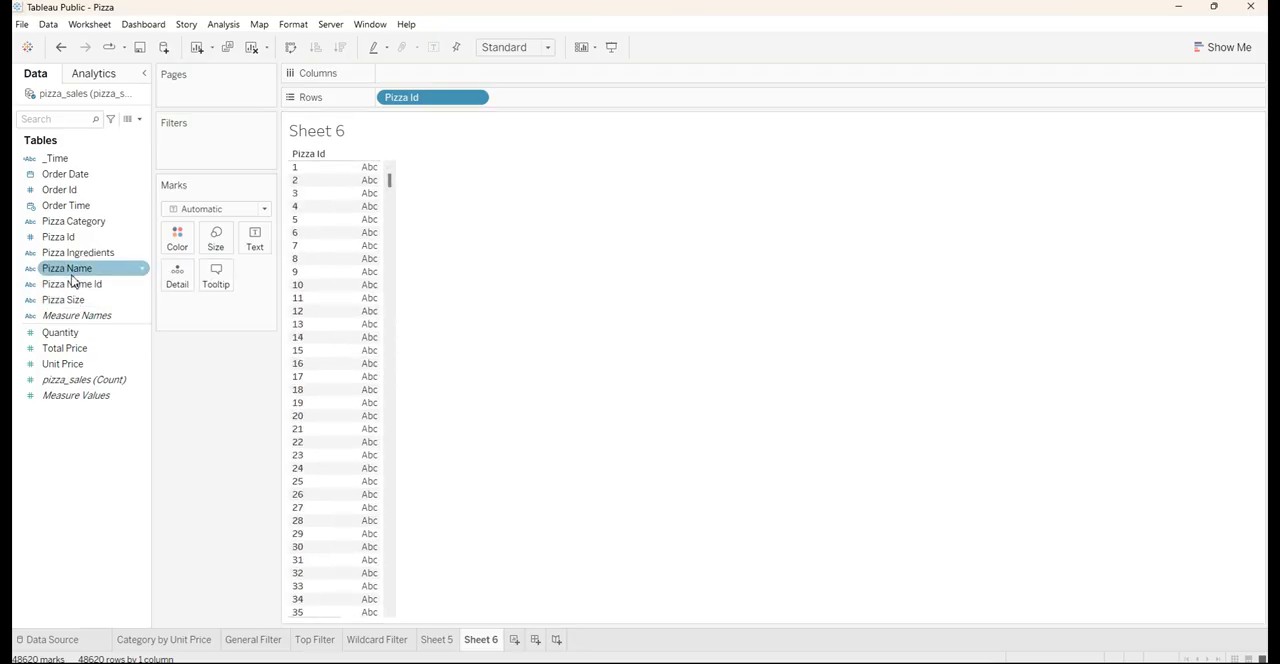
Show Order Time as text for each Pizza Id, with the date level set to continuous Hour
drag(60, 210, 243, 241)
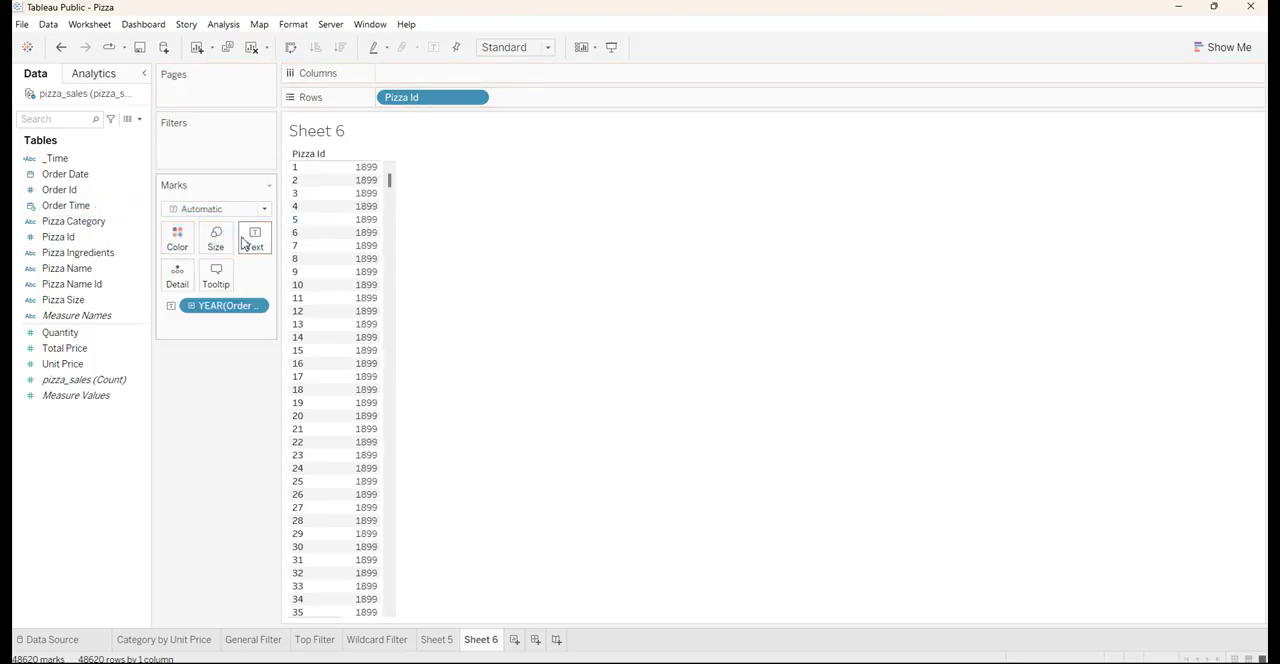
right_click(244, 311)
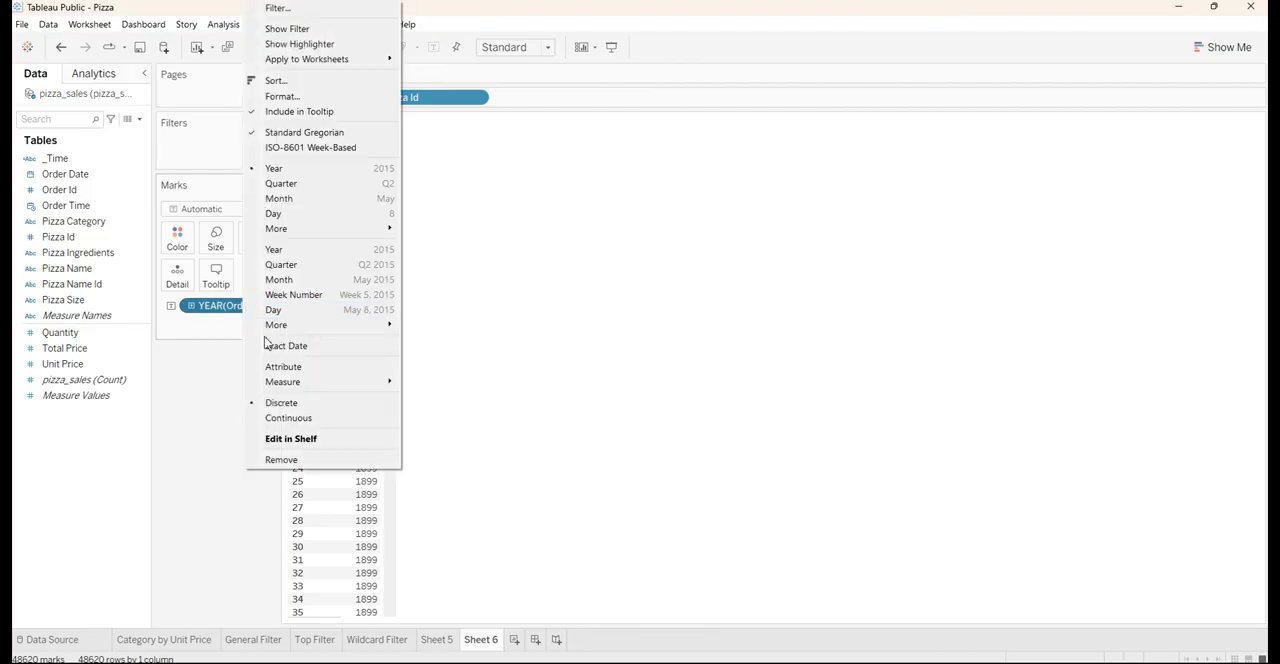
mouse_move(303, 382)
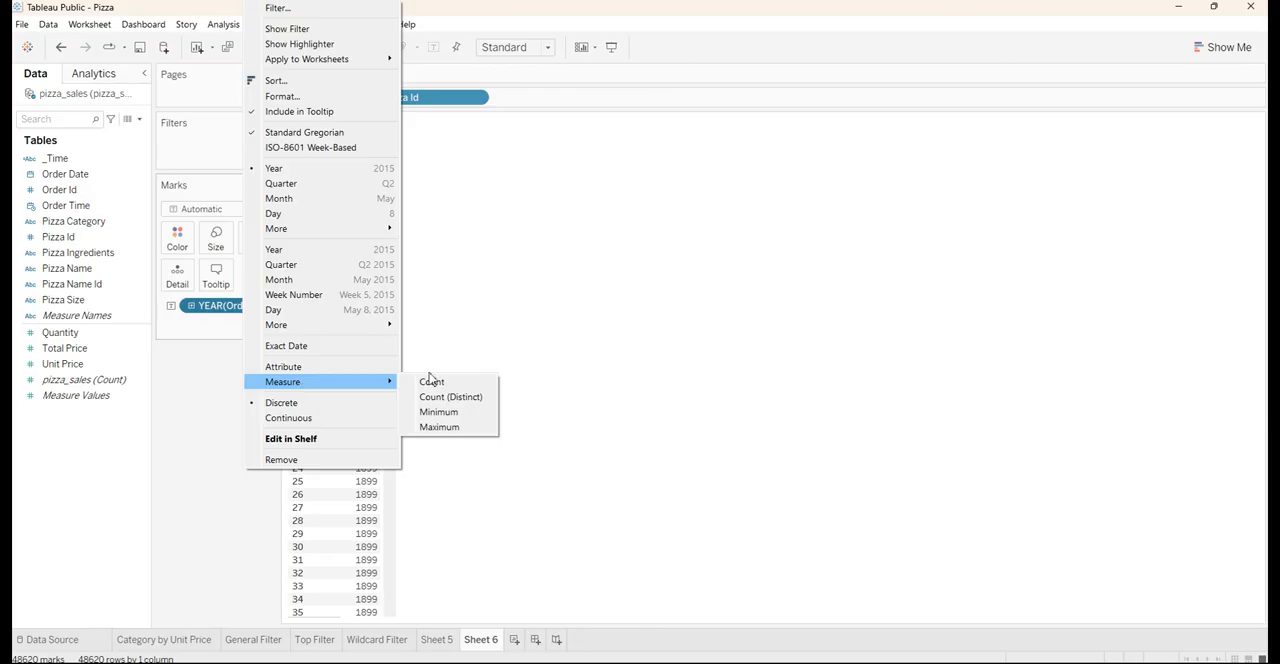
mouse_move(377, 332)
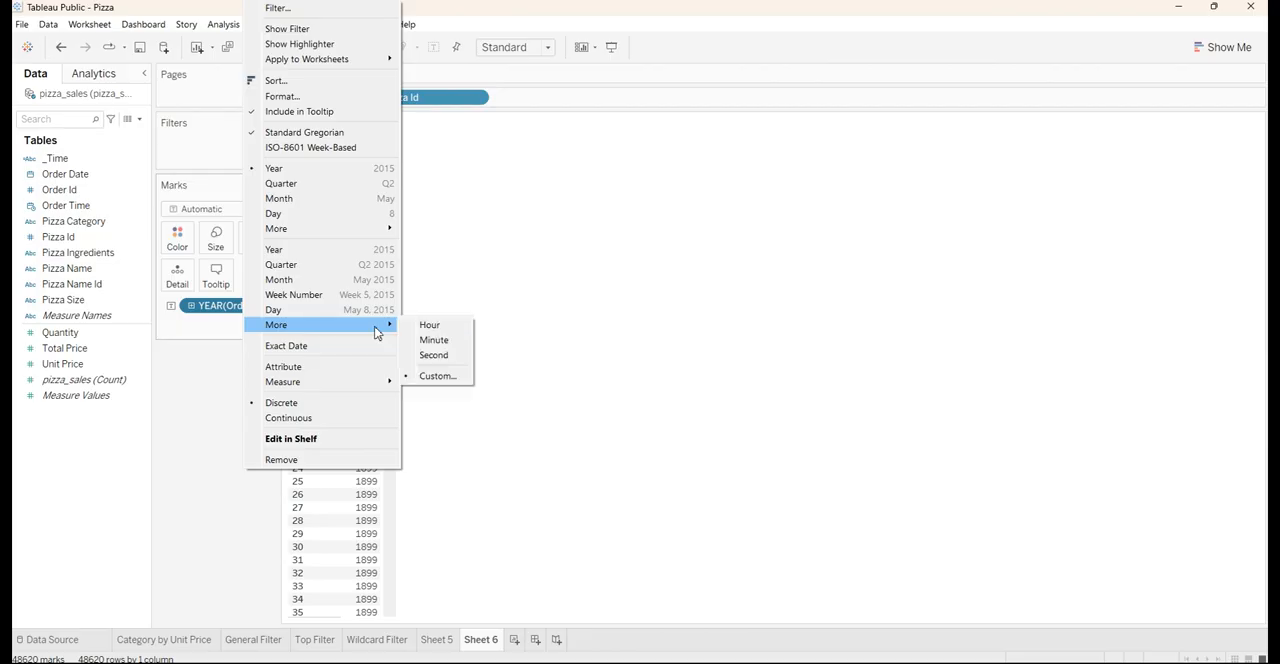
click(453, 330)
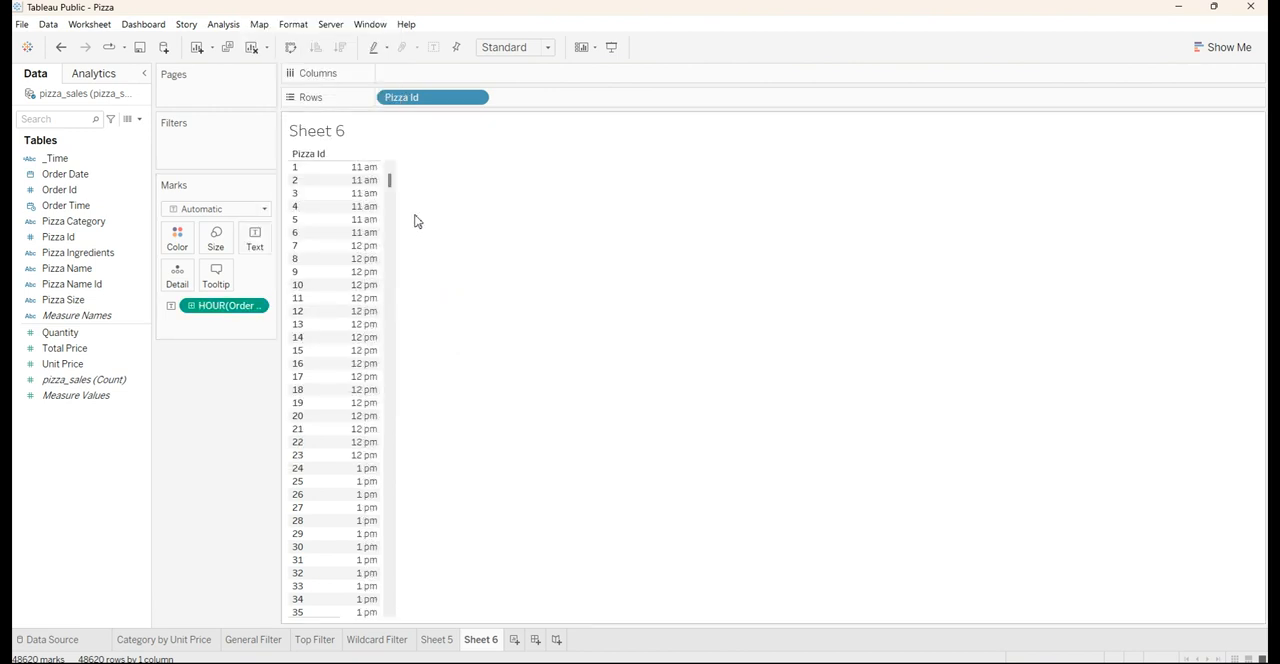
Examine the order hour listed against each Pizza Id to see how the orders spread over the day
scroll(360, 340, down, 5)
scroll(346, 441, up, 5)
scroll(325, 300, down, 5)
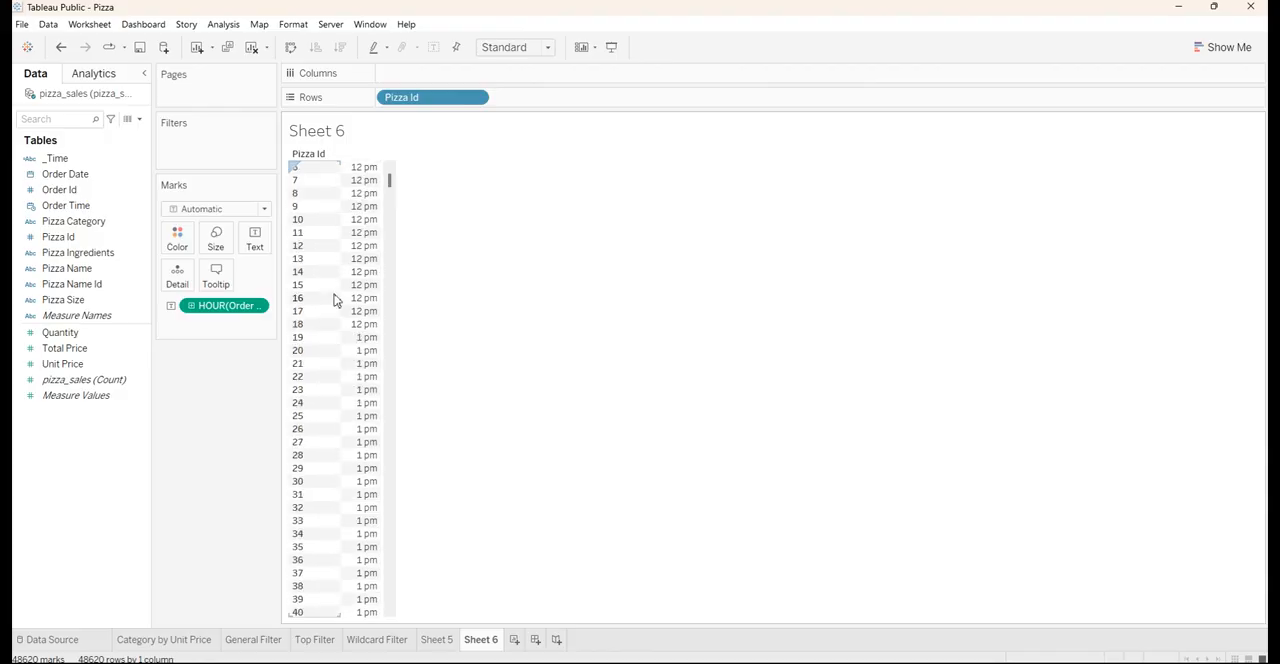
scroll(330, 260, up, 5)
mouse_move(368, 181)
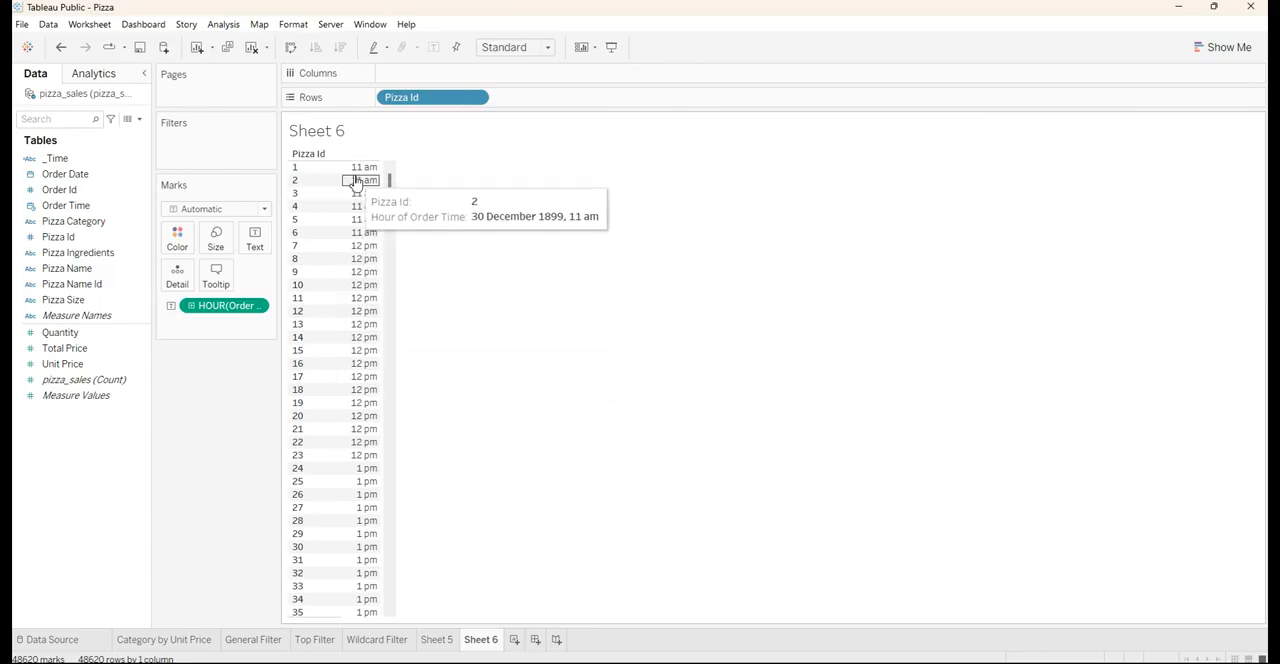
scroll(357, 289, down, 5)
scroll(367, 374, down, 2)
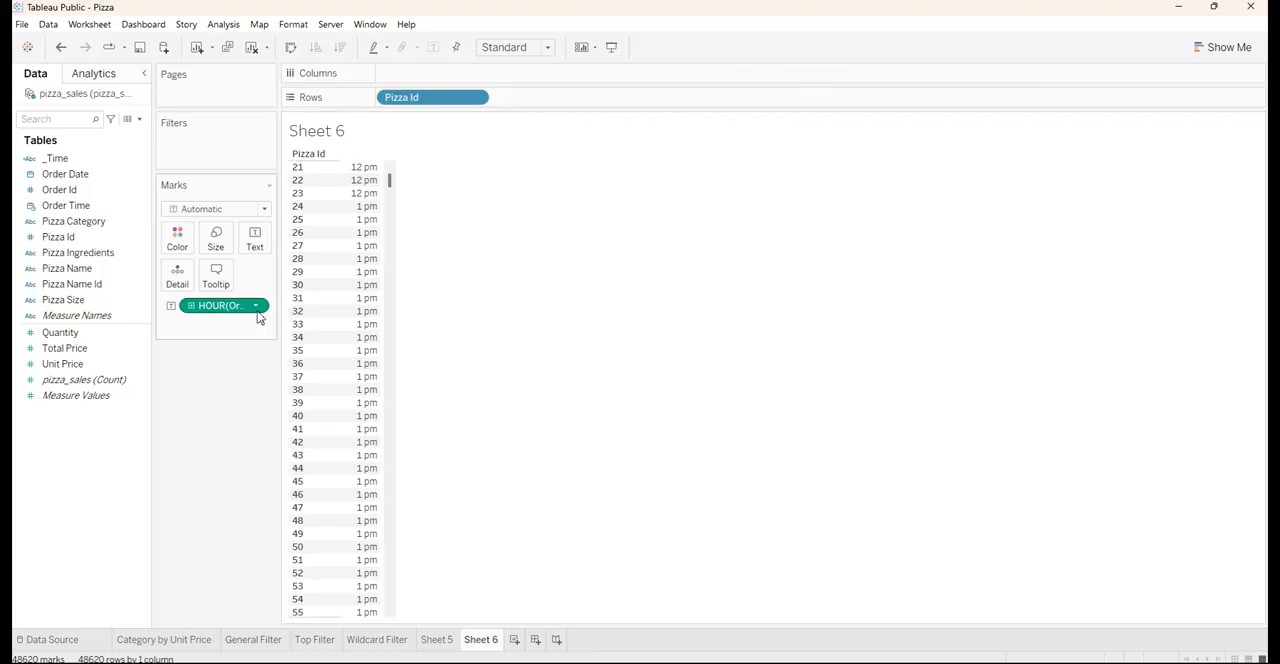
scroll(340, 220, up, 7)
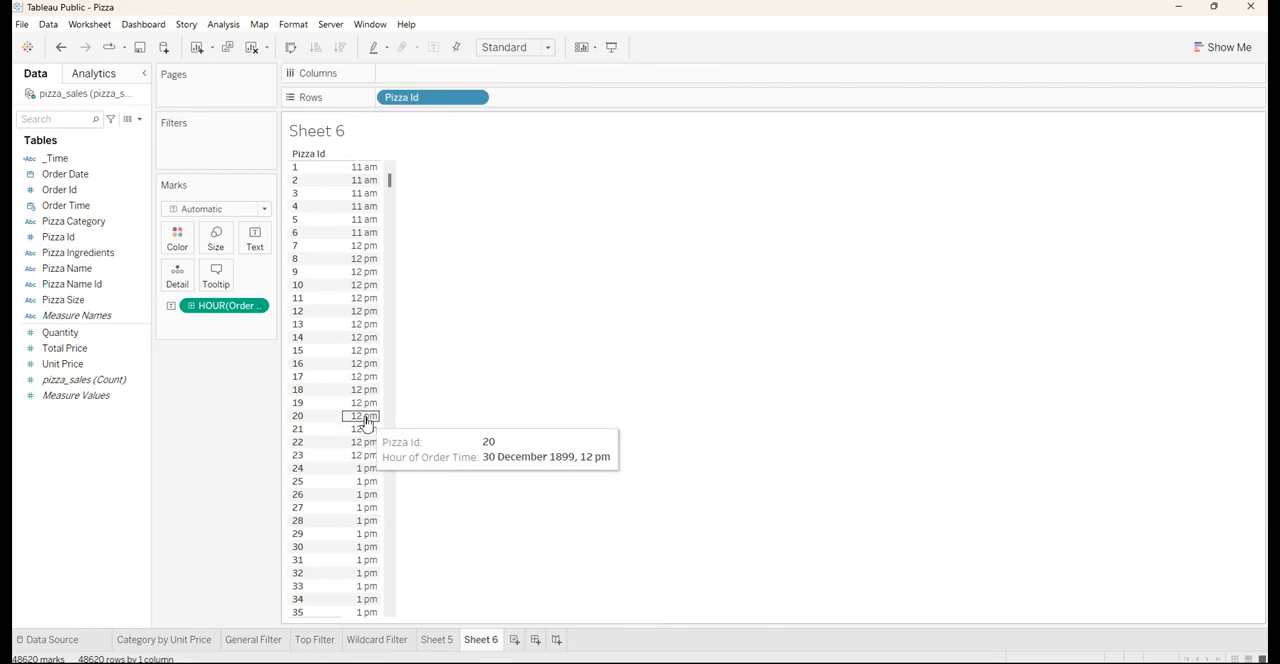
click(303, 166)
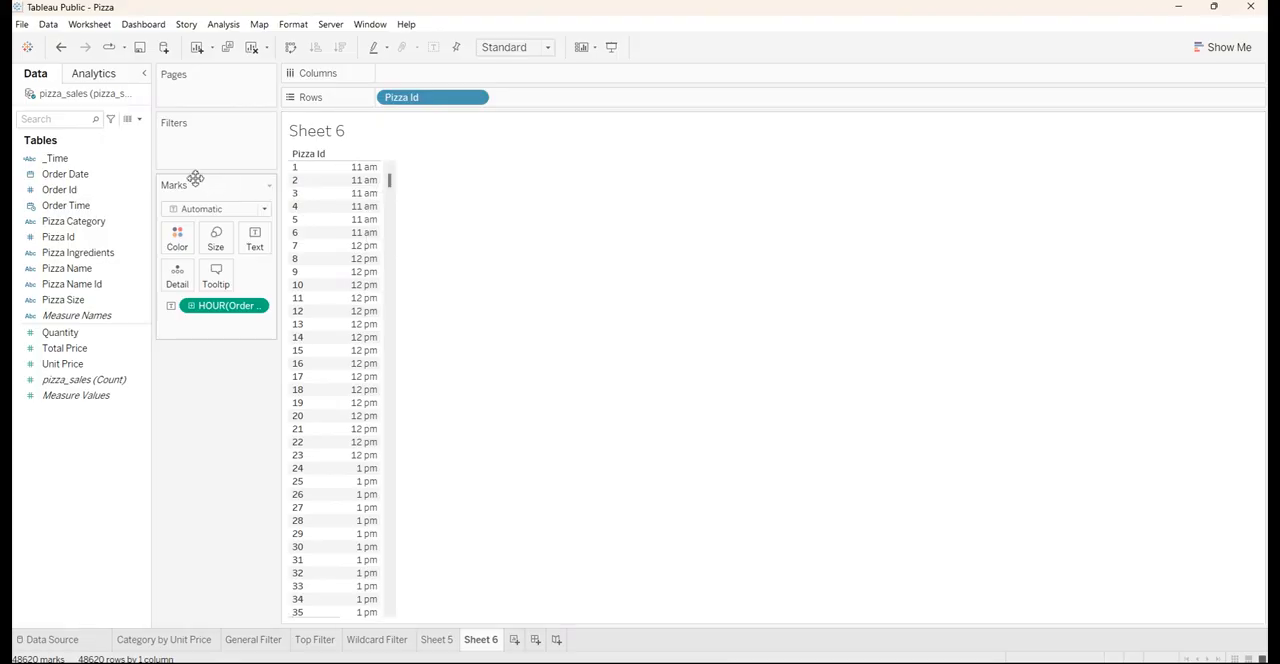
Start a new calculated field and name it "_Calculated_field_1"
click(142, 120)
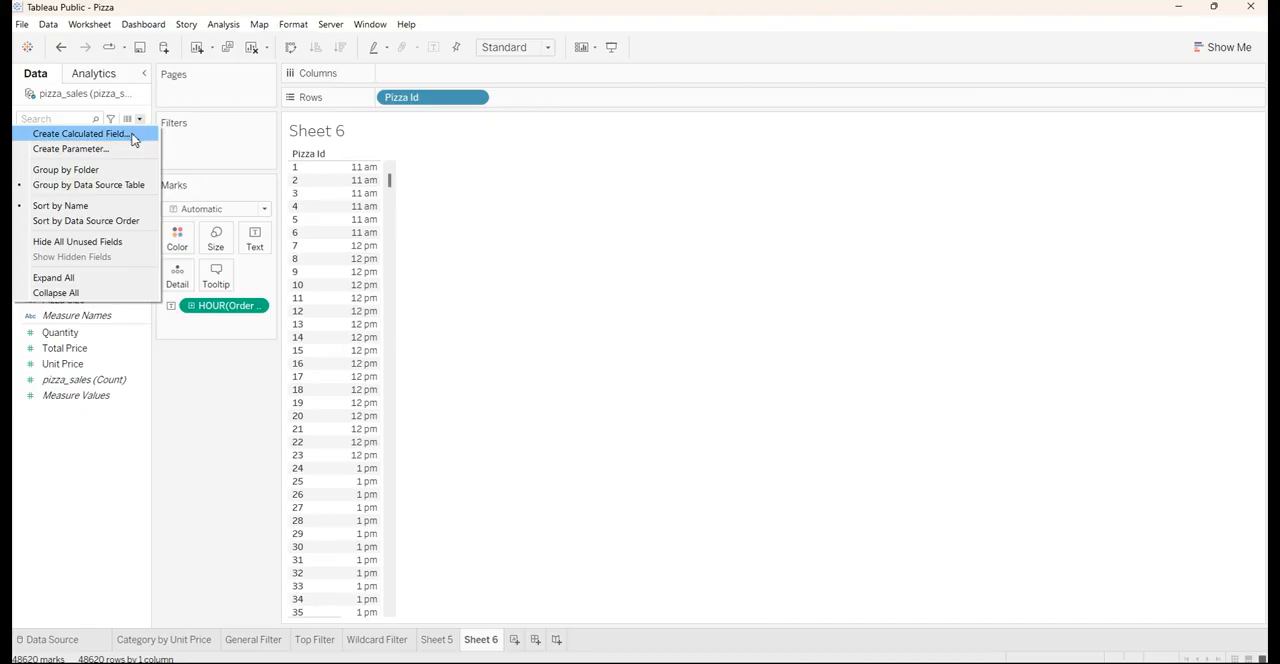
click(132, 136)
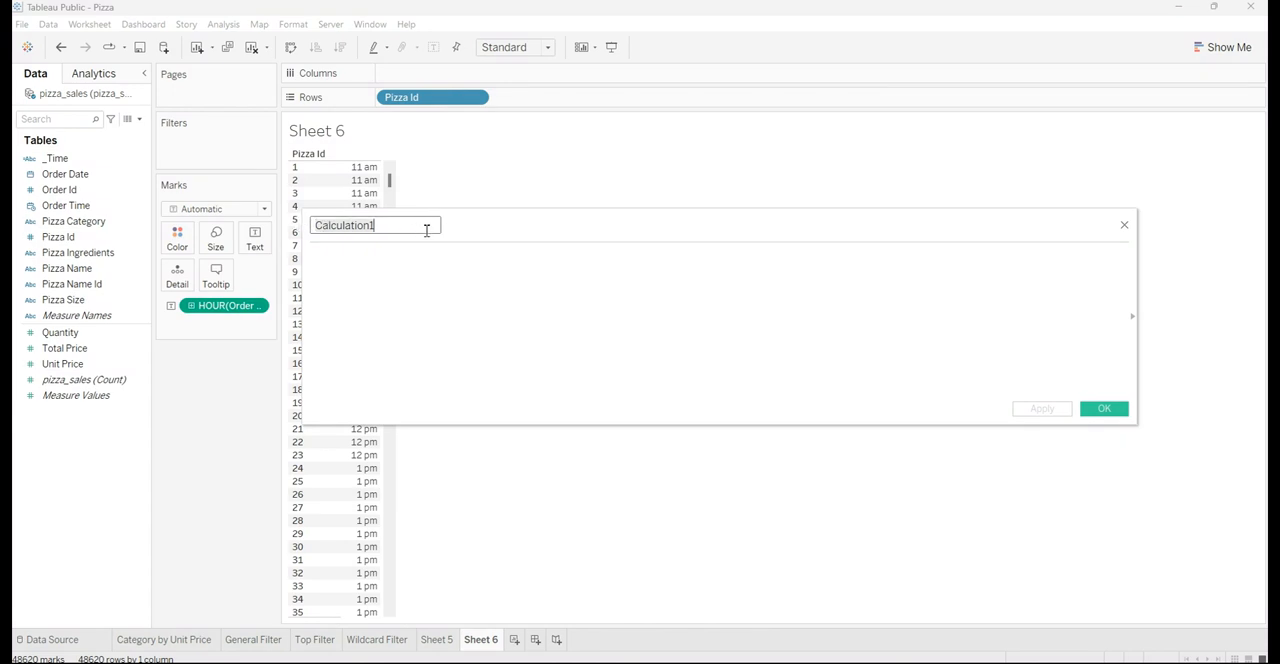
key(ctrl+a)
key(BackSpace)
text(_Calculated_field_1)
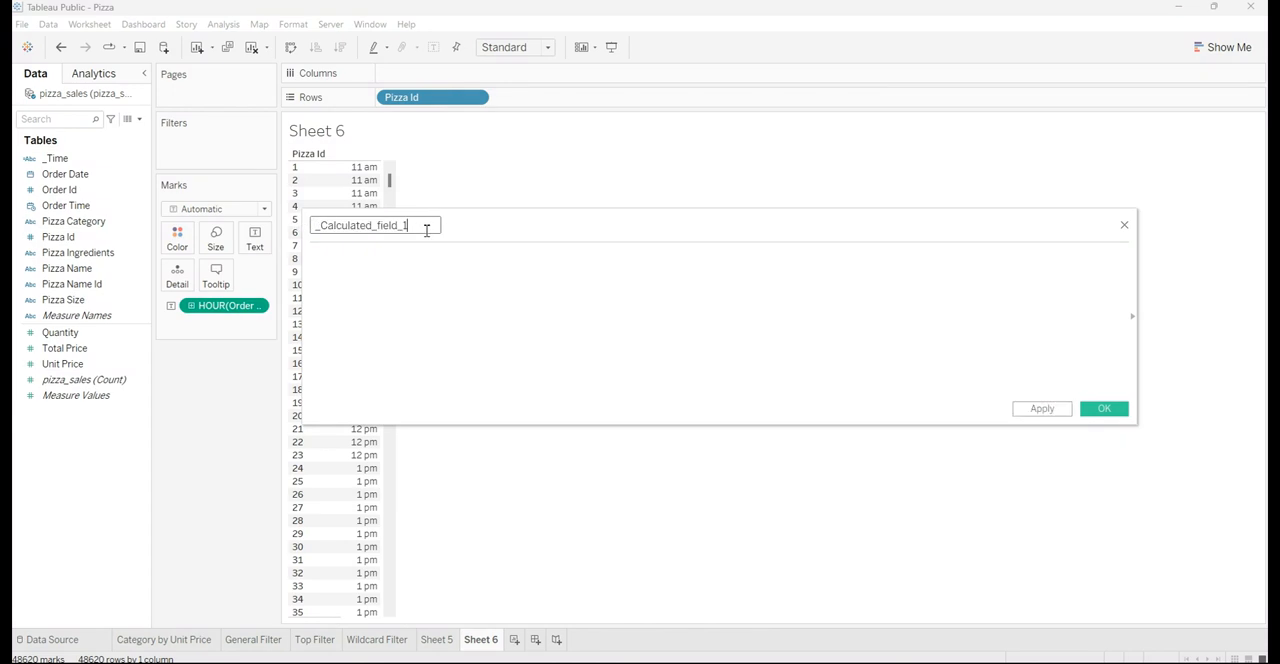
Begin the _Time field's formula with IF [Order Time]>= #0.8.00.00# and
click(435, 256)
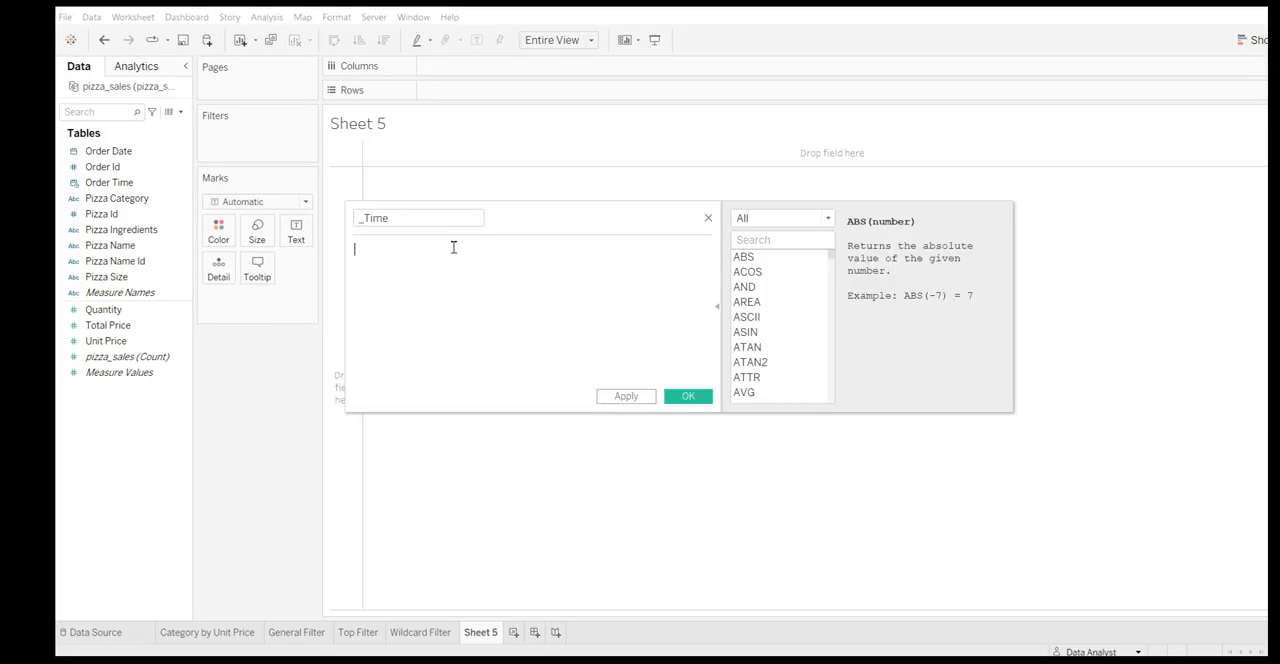
text(IF order)
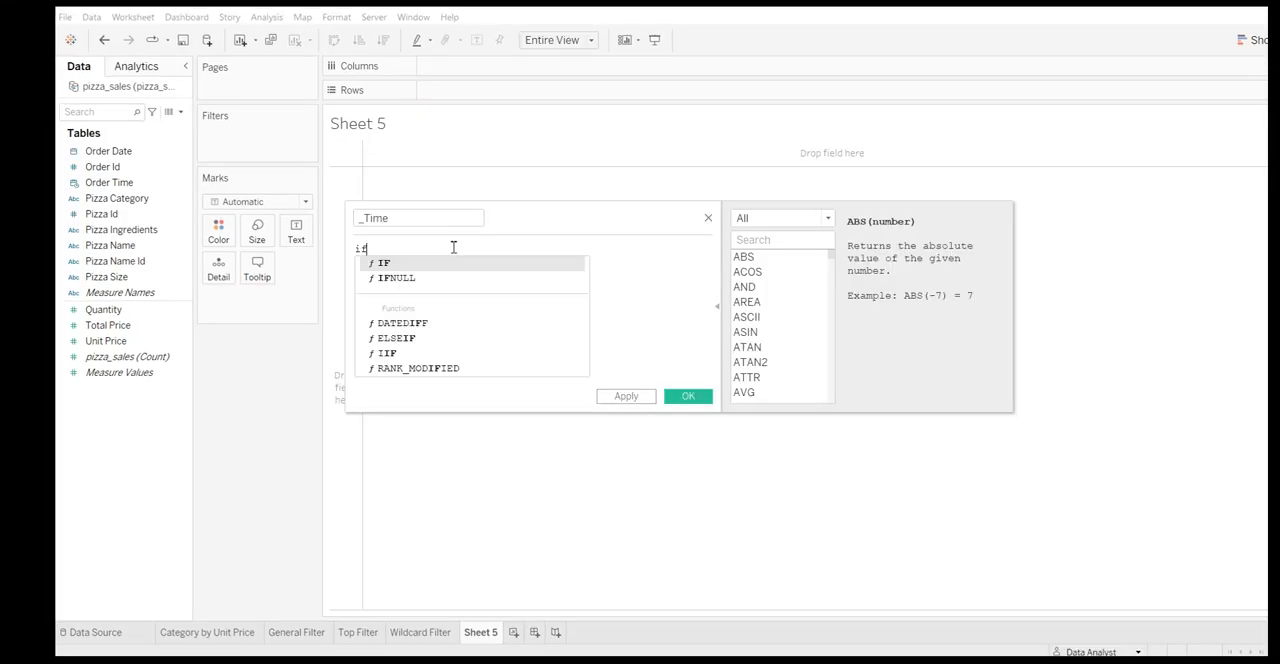
key(Down)
key(Down)
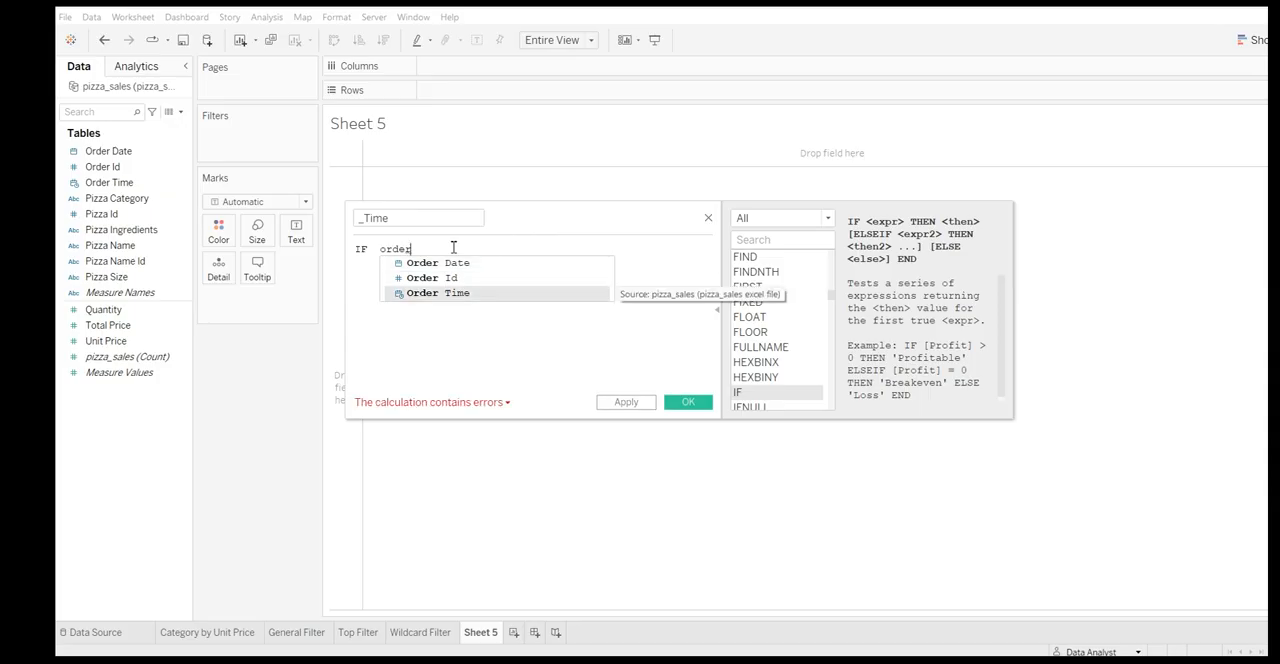
key(Return)
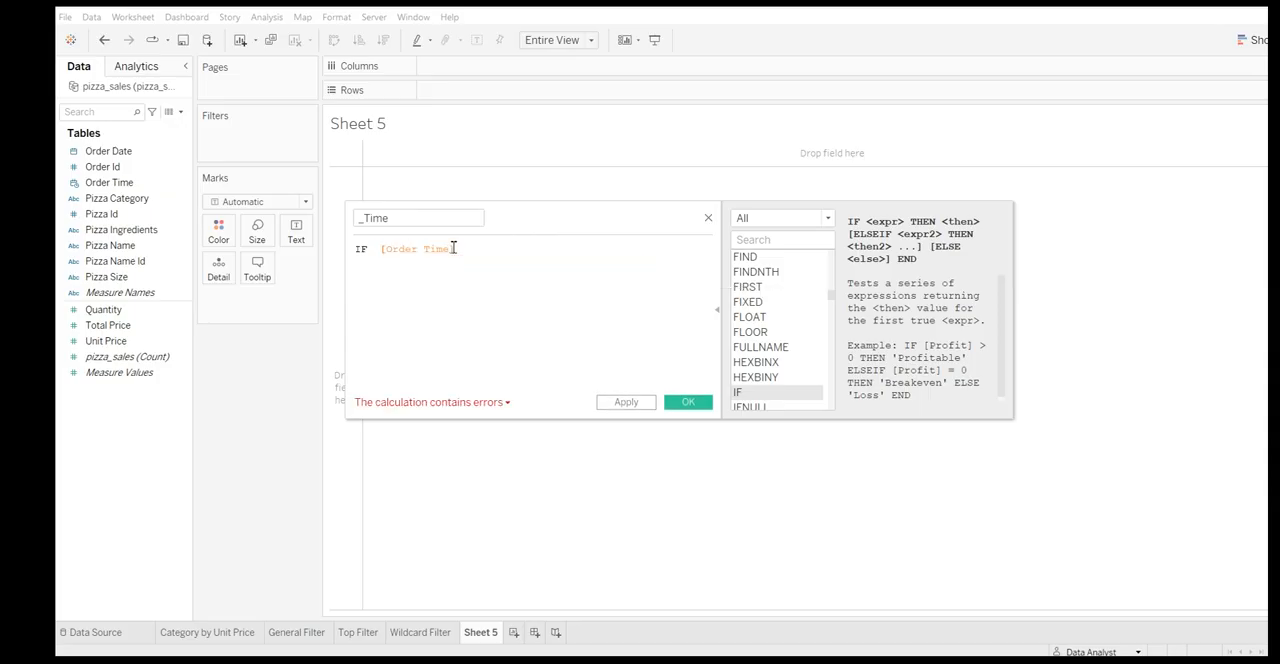
text(>= #)
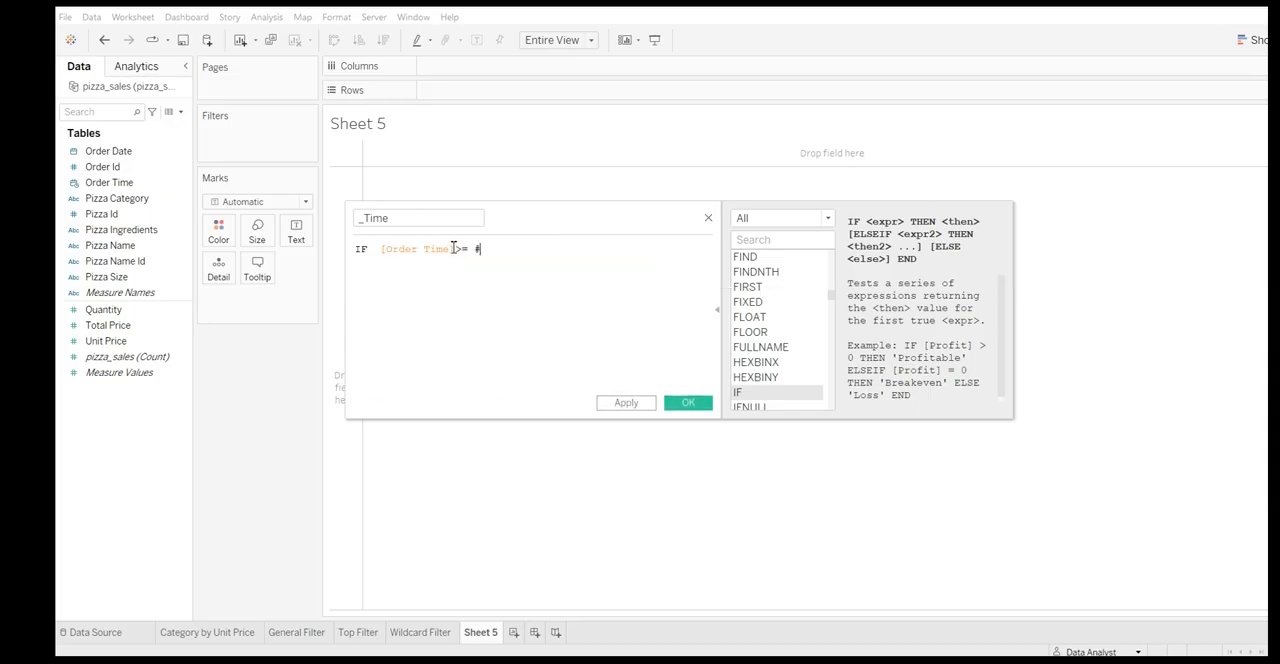
text(0.8)
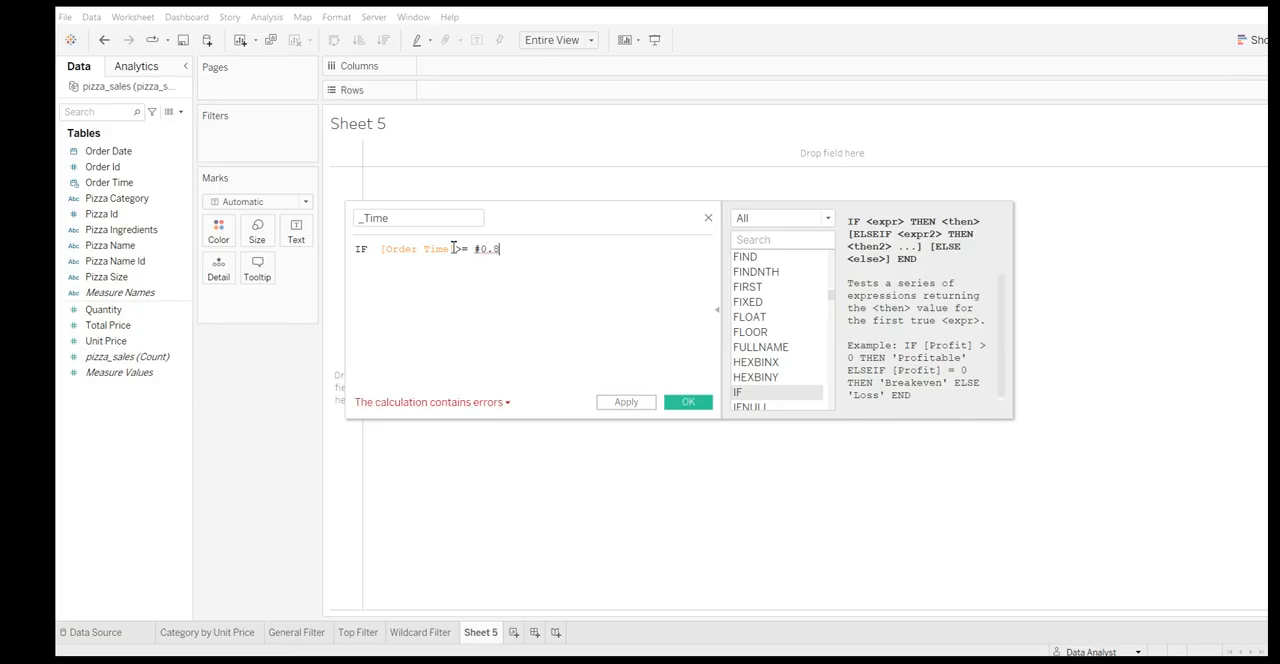
text(.00.00# and )
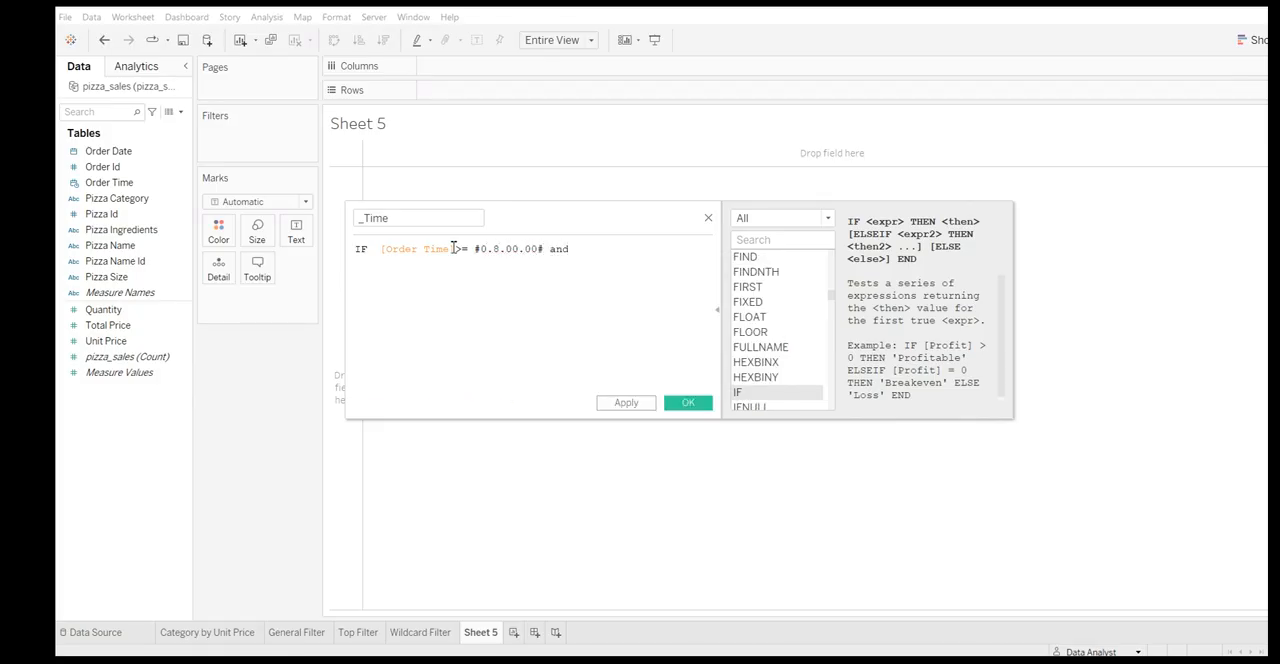
text([Order)
Complete the first condition of the _Time formula with [Order Time] < #12.00.00# then "Morning"
key(Return)
text(<=)
key(BackSpace)
text(#12.00)
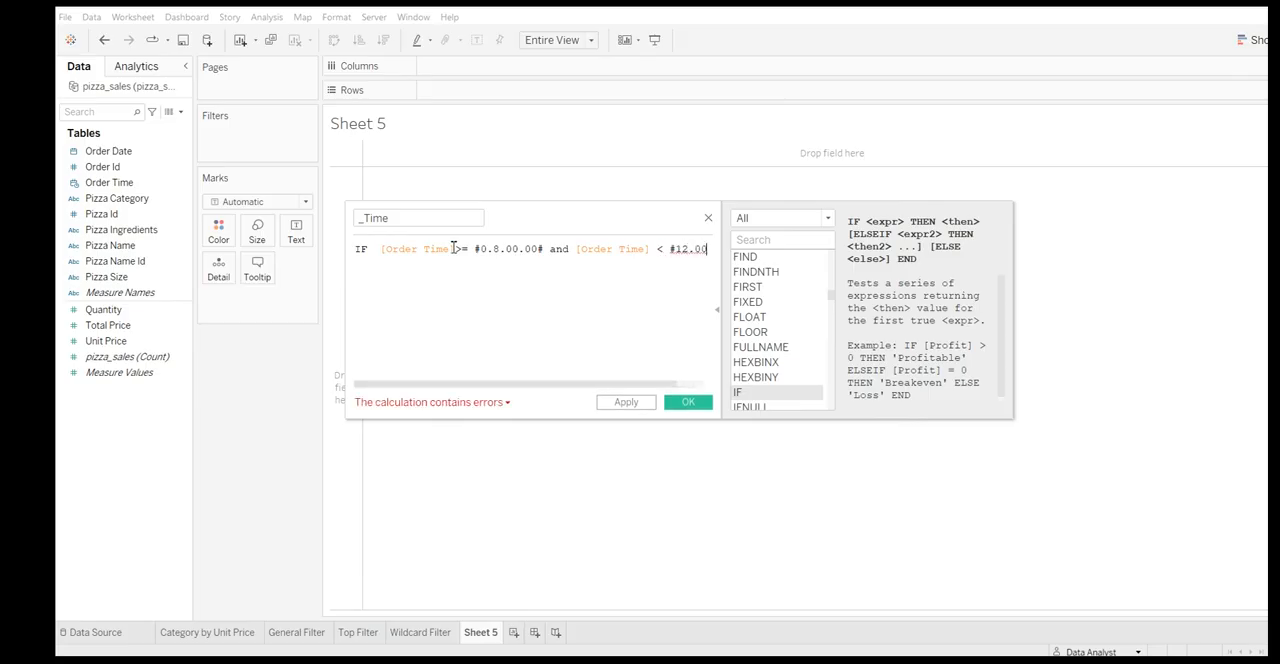
text(.00)
click(717, 310)
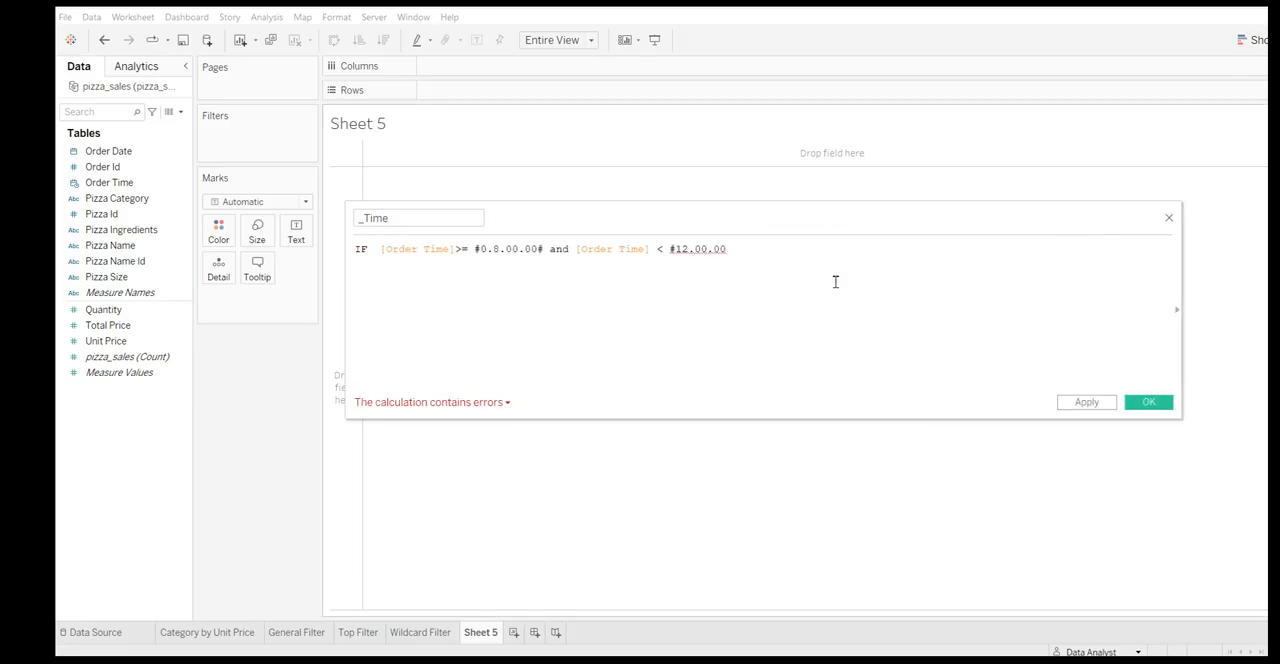
text(th)
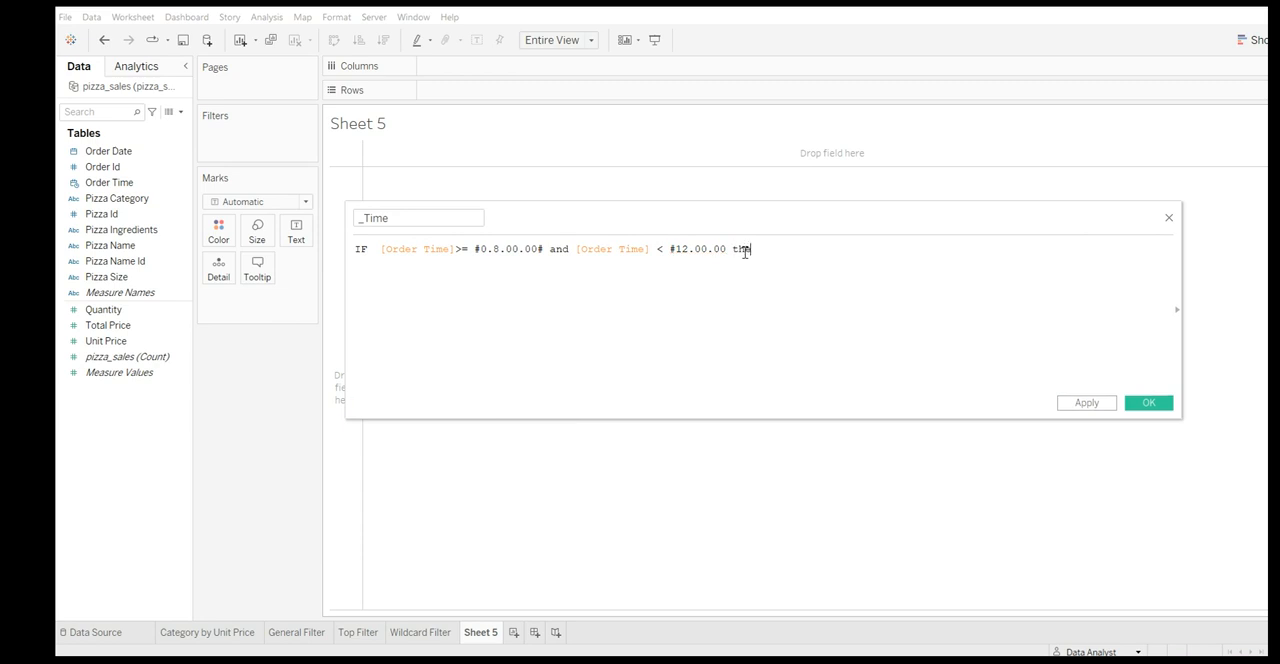
text(en)
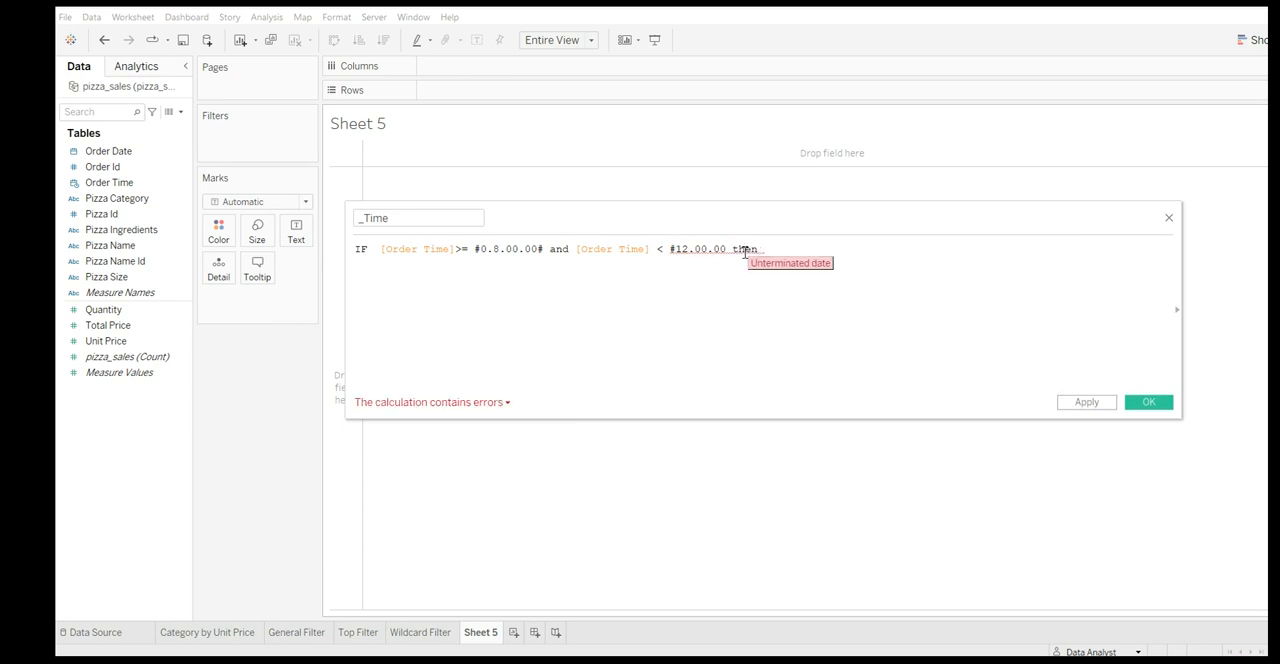
click(730, 249)
text(# then "Morning")
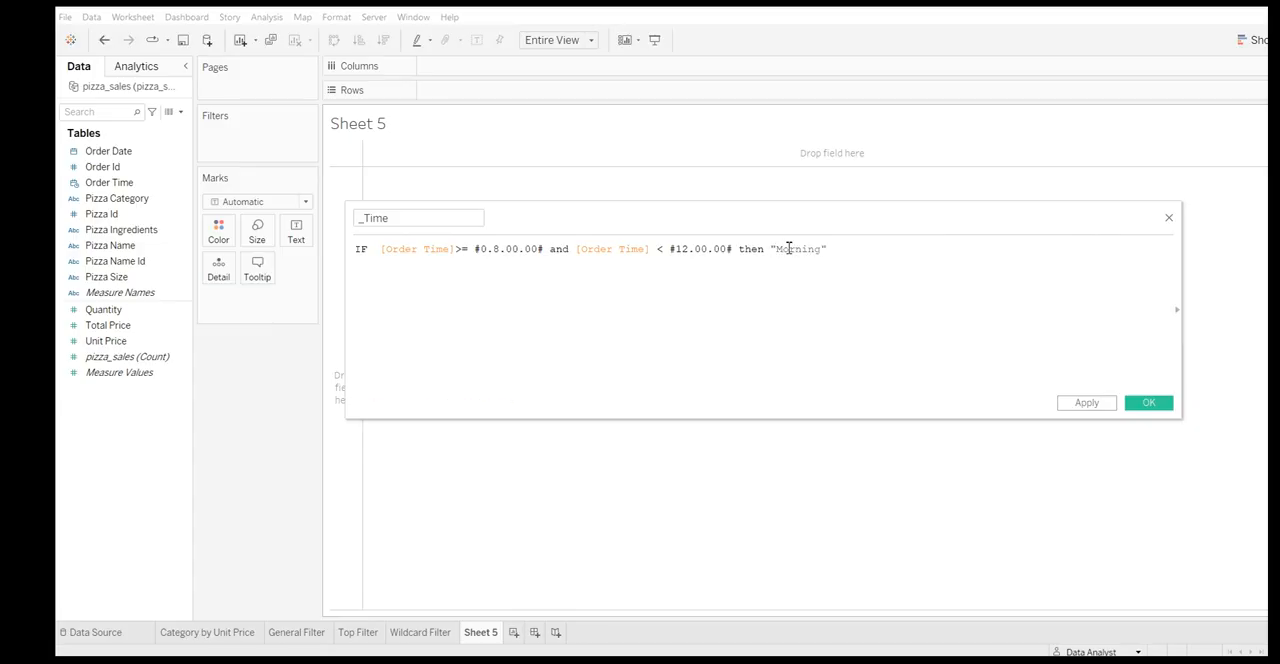
text(ELSEIF ord)
Add a second line to the _Time formula starting with ELSEIF [Order Time] >= #12.00.00#
key(Down)
key(Down)
key(Return)
text(>= #12)
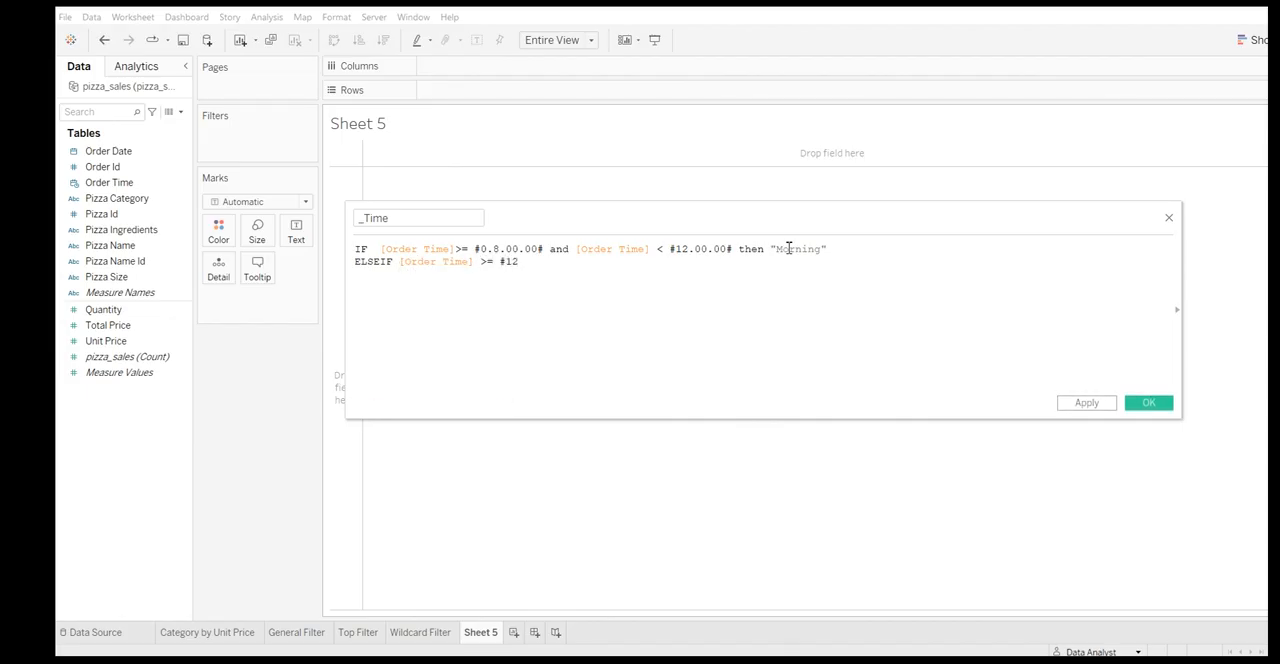
text(.00.00#)
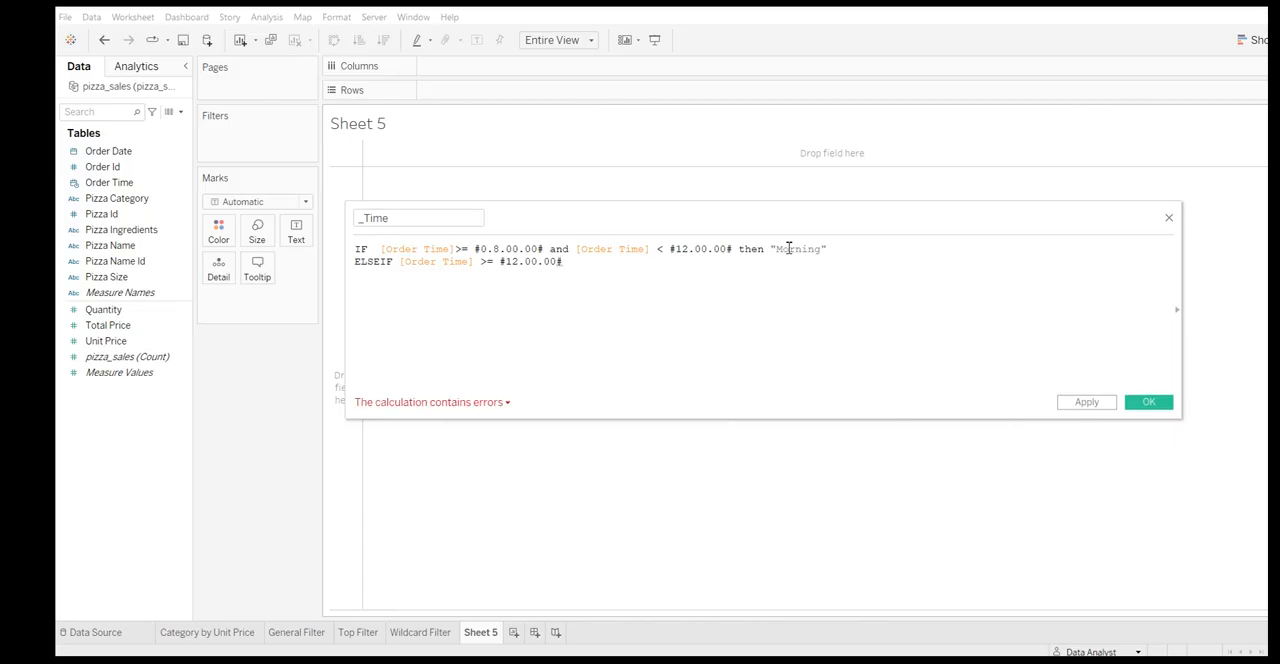
text( and ord)
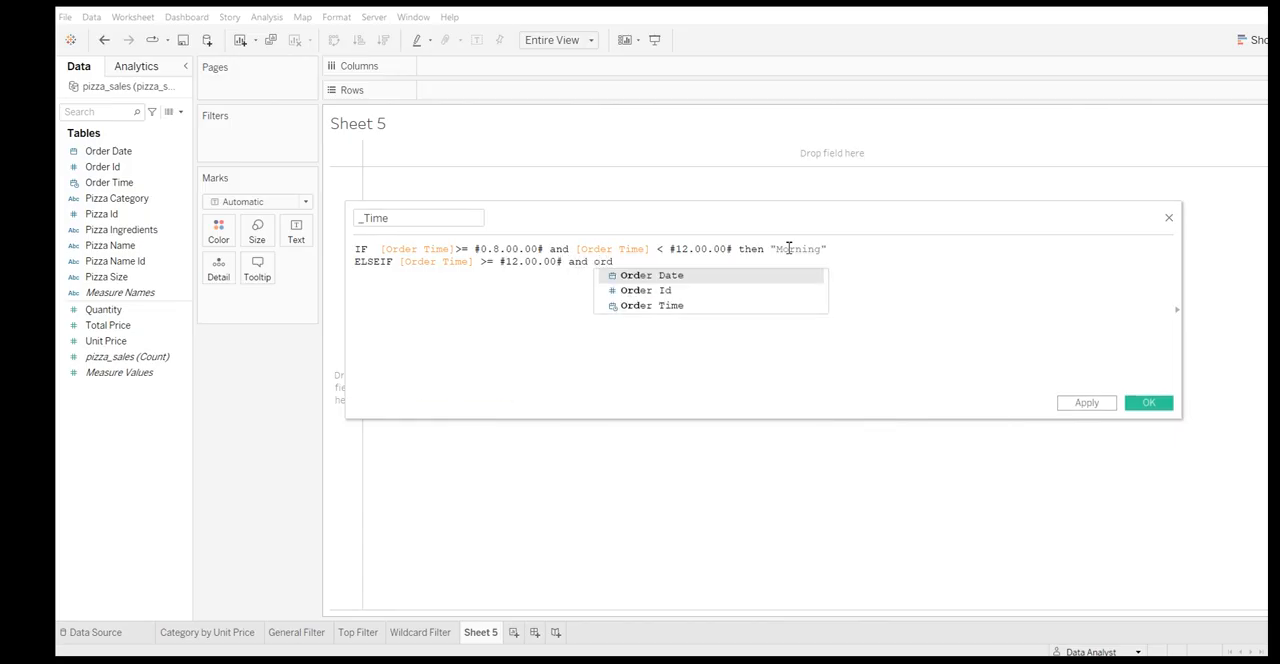
Finish the second line of the _Time formula with and [Order Time] < #17.00.00# then 'Afternoor'
key(Down)
key(Down)
key(Return)
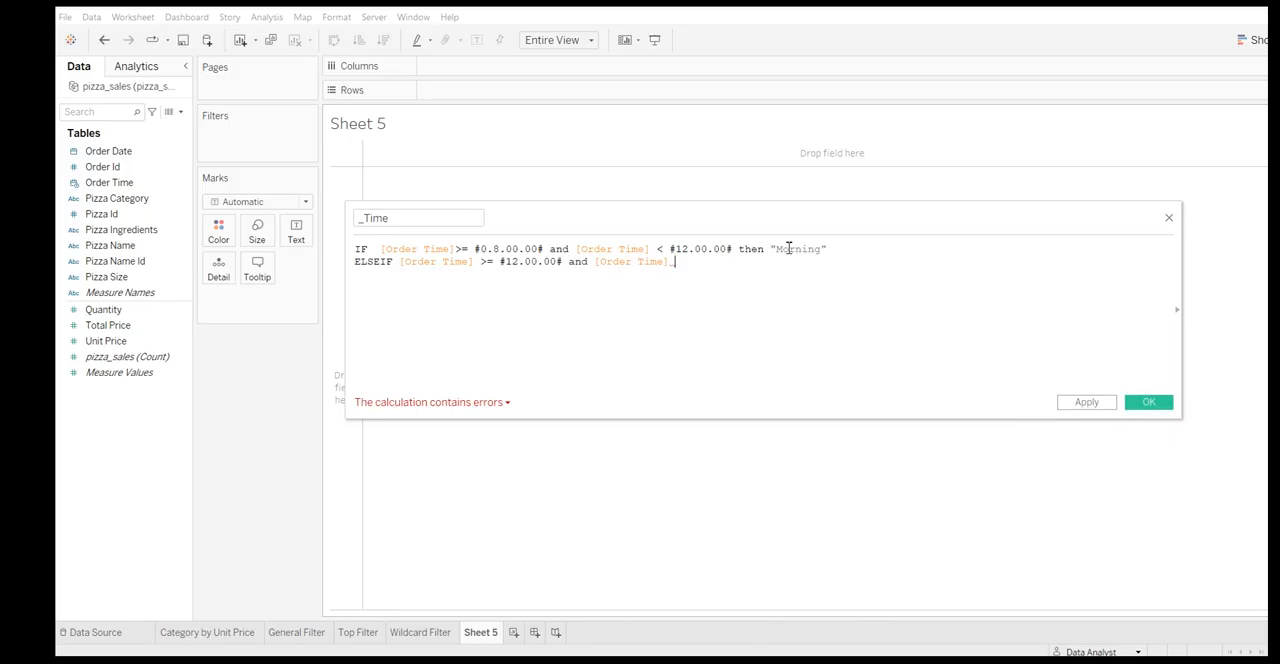
text(< #17.00.00)
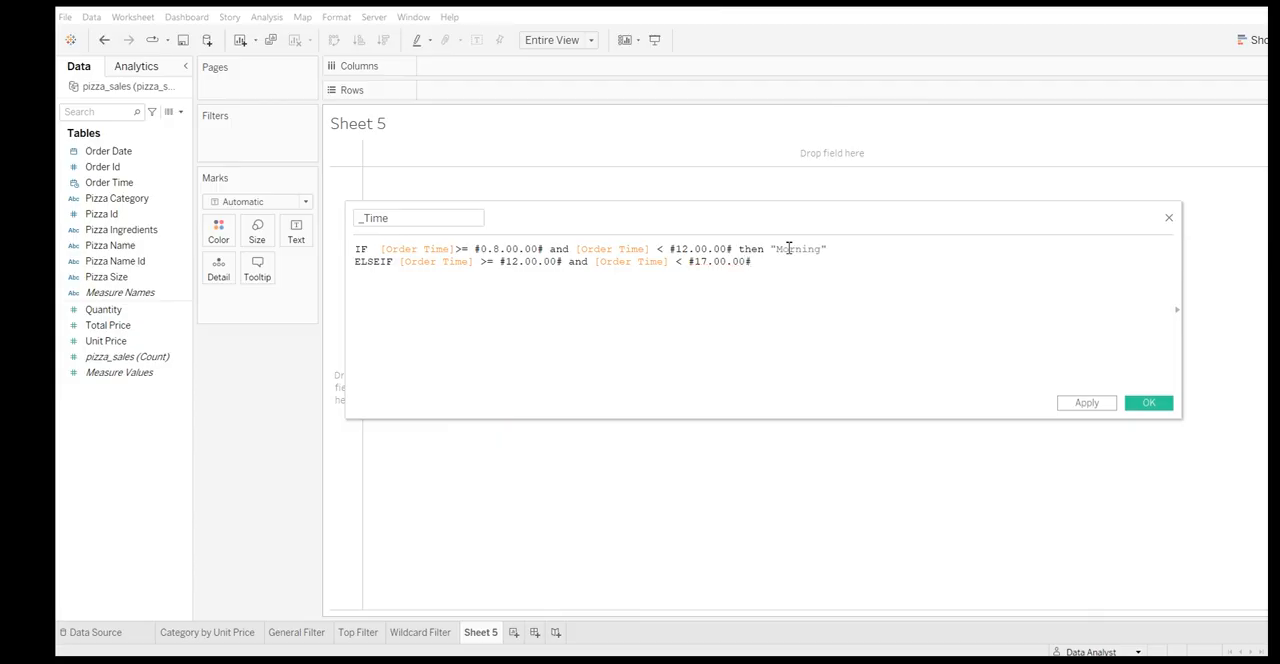
text(# then ")
key(BackSpace)
text('Afternoon')
Add a third line to the _Time formula starting with ELSEIF [Order Time] >= #17.00.00#
key(Return)
text(ELSEIF ord)
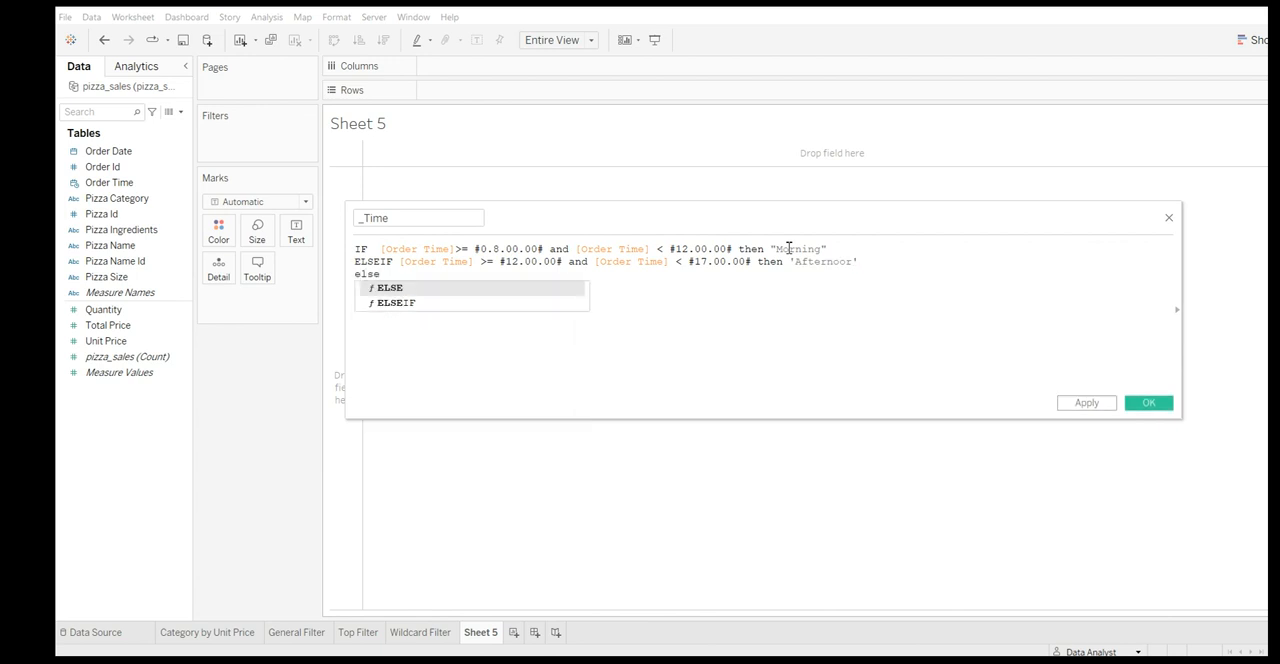
key(Return)
key(BackSpace)
key(BackSpace)
key(BackSpace)
key(BackSpace)
key(BackSpace)
text(t)
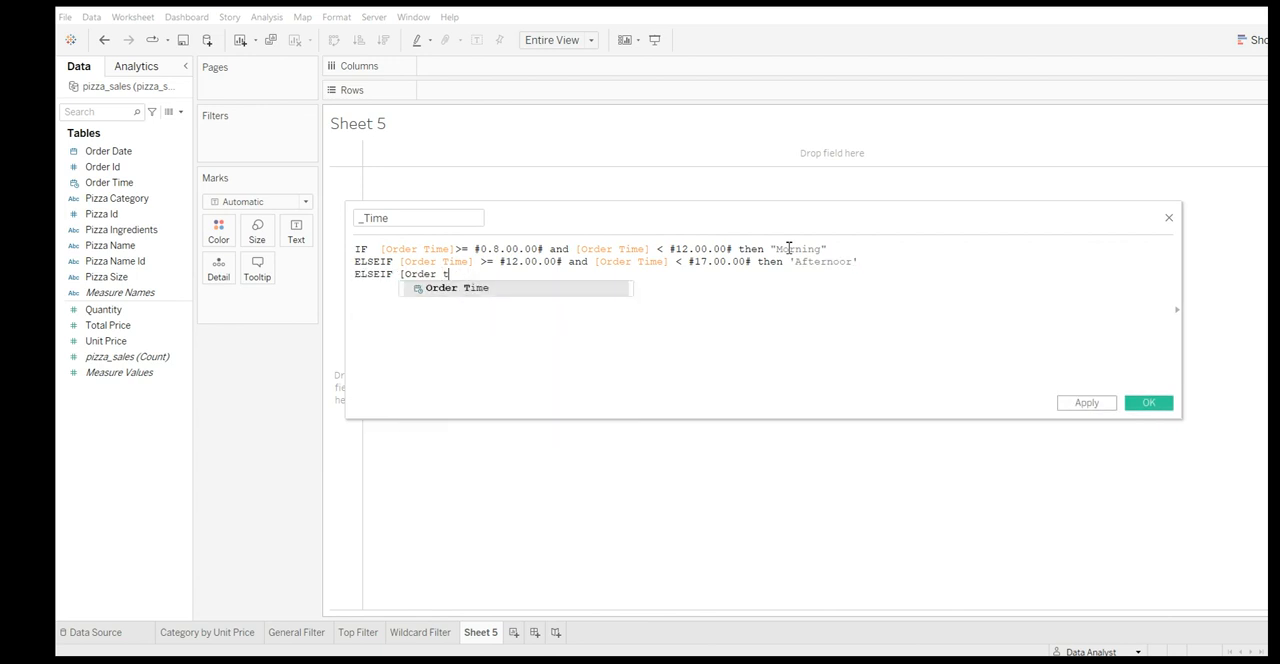
key(Return)
text(>=)
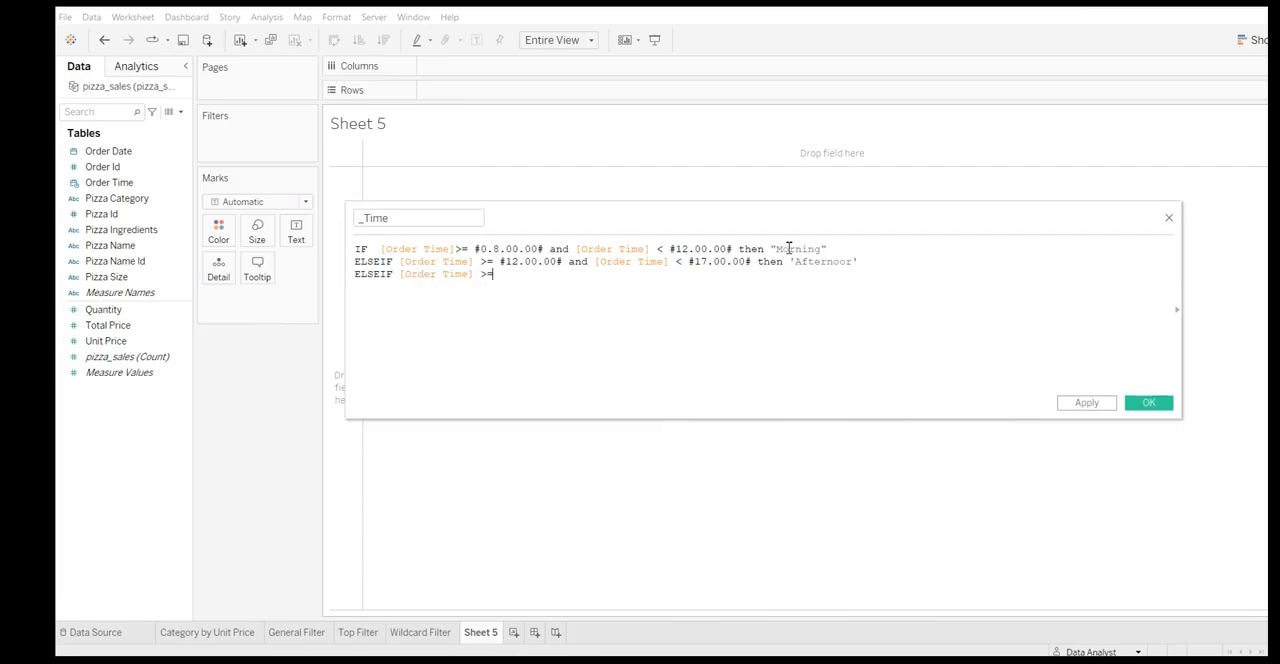
text( #17.00.00# and order)
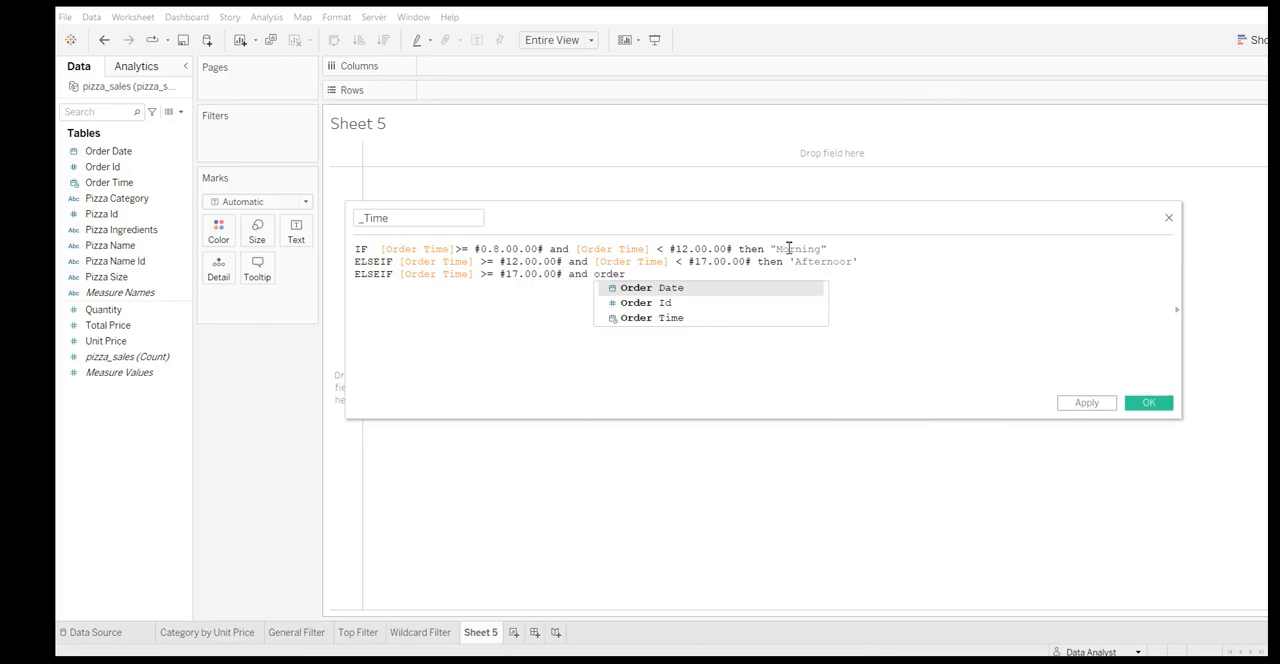
Finish the third line of the _Time formula with and [Order Time] < #21.00.00# then 'Evening'
key(Down)
key(Down)
key(Return)
text(< #21.00)
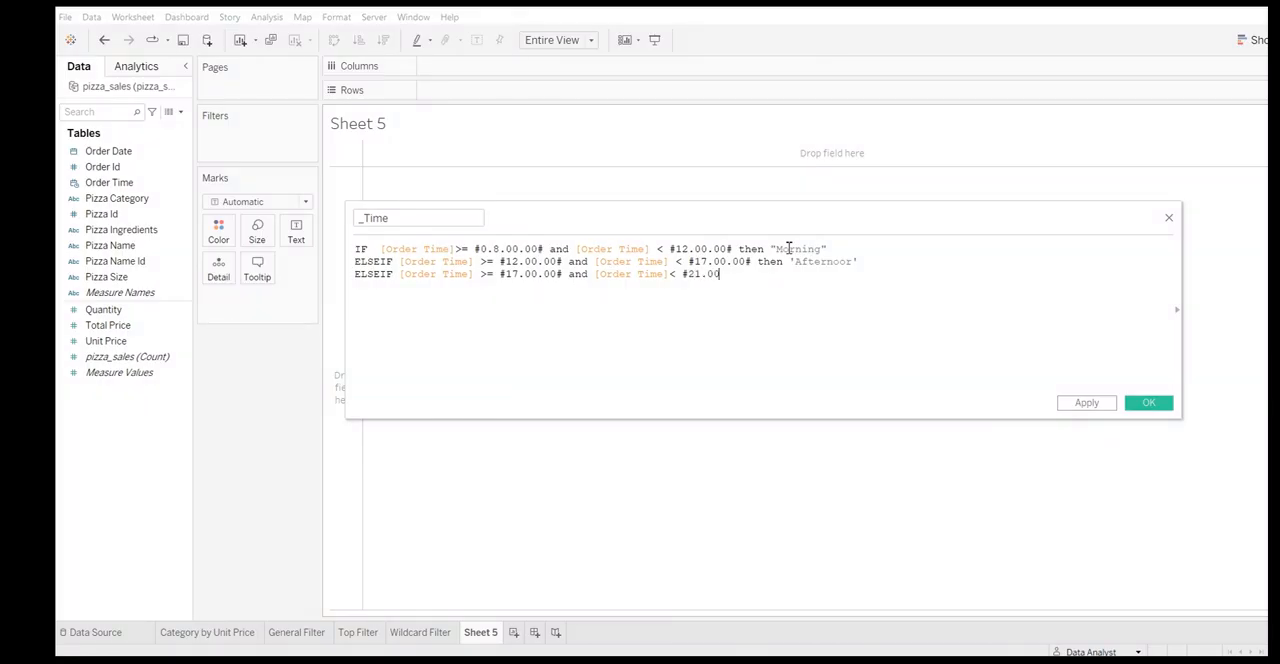
text(.00# then ')
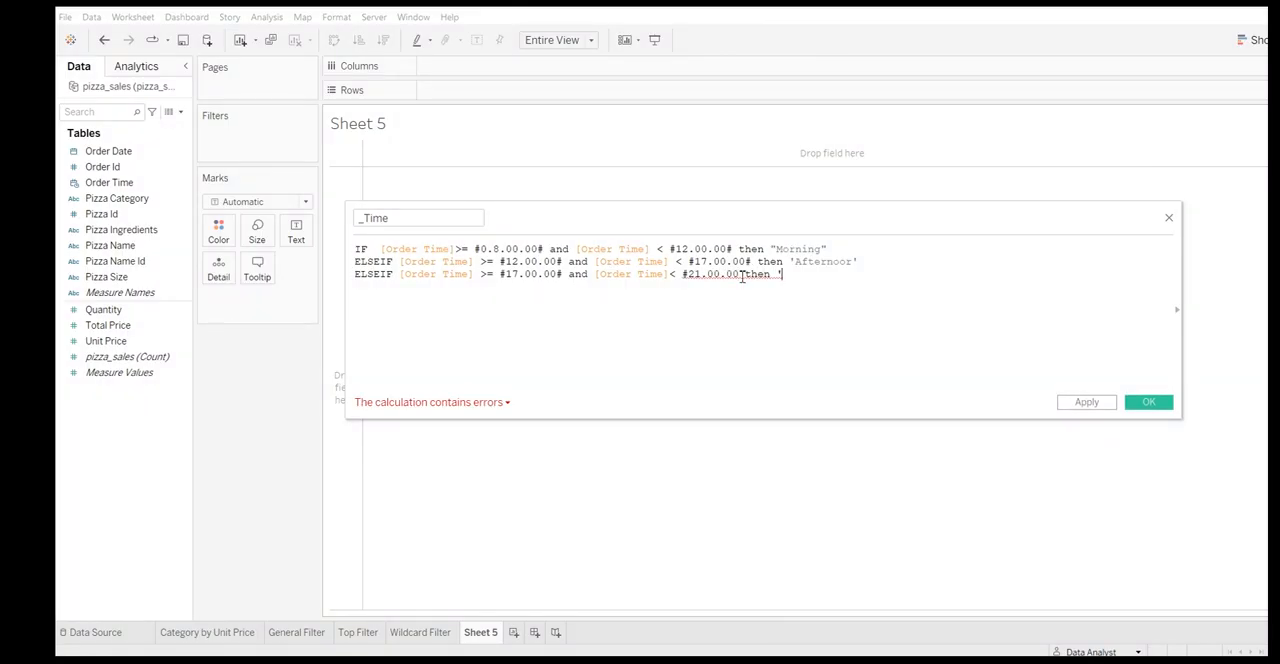
click(742, 276)
text(#)
click(791, 279)
text(Evening')
Close the _Time formula with an else 'Night' line followed by END
key(Return)
text(else ;)
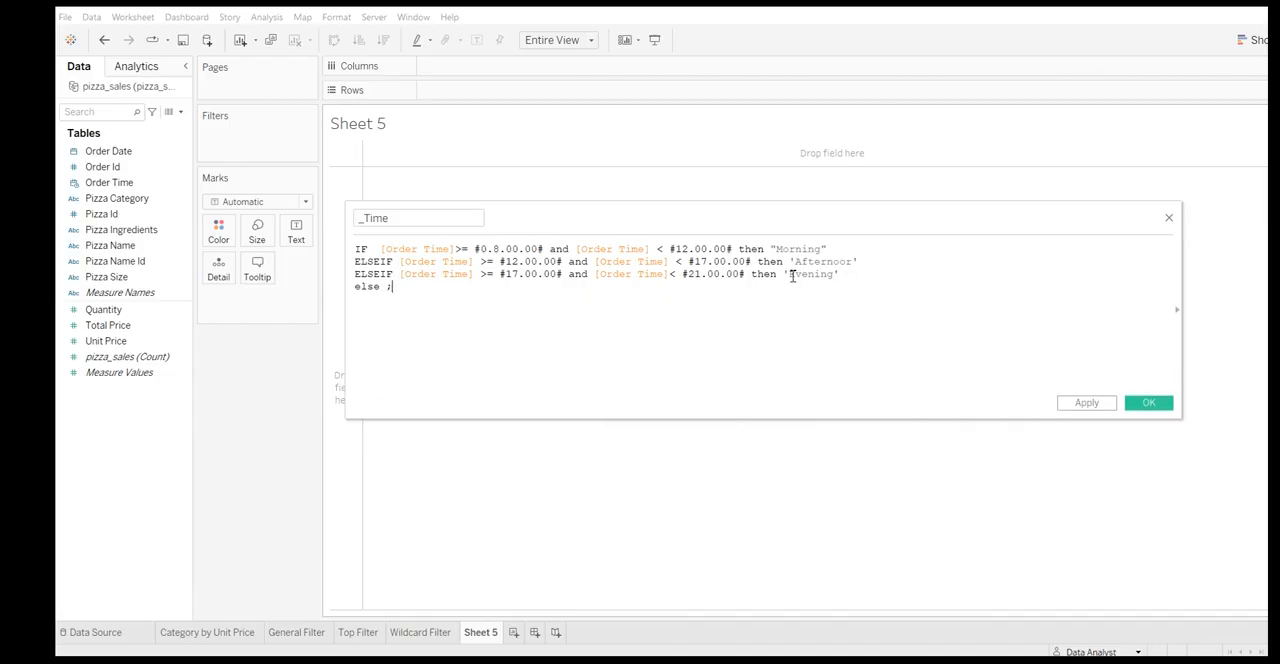
text('Ni)
key(BackSpace)
key(BackSpace)
key(BackSpace)
key(BackSpace)
text('Night')
key(Return)
text(END)
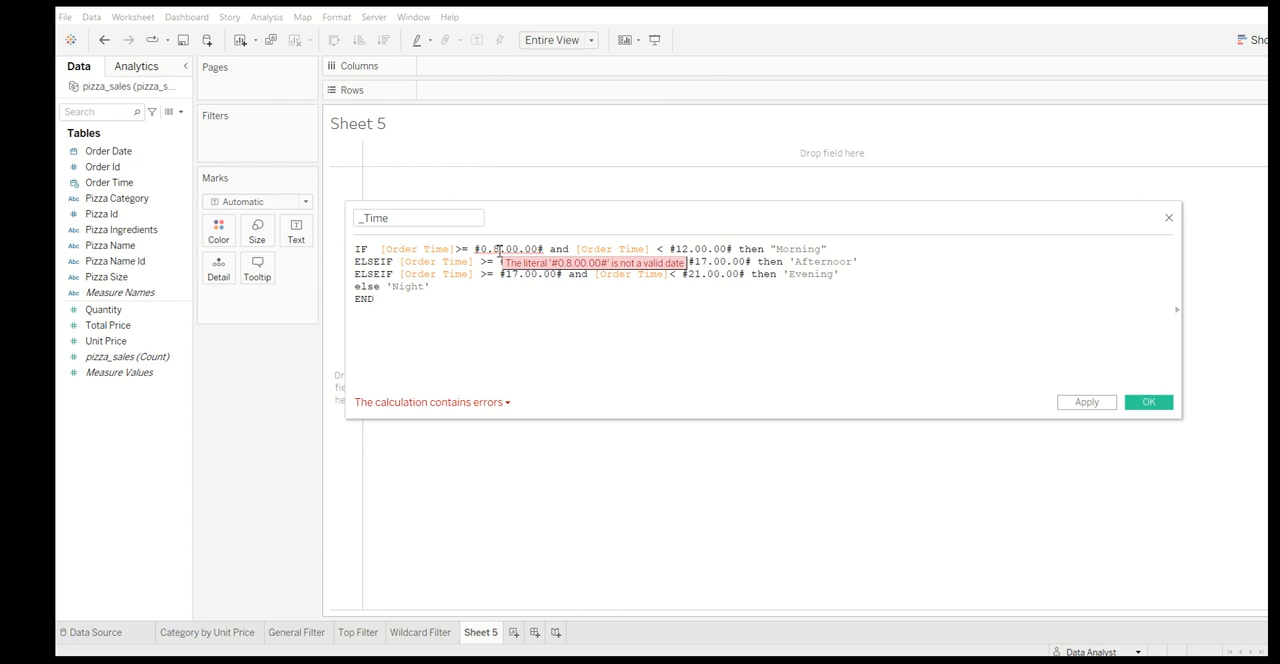
Correct the first time literal in the _Time formula to #08.00.00# and select the entire formula
click(497, 249)
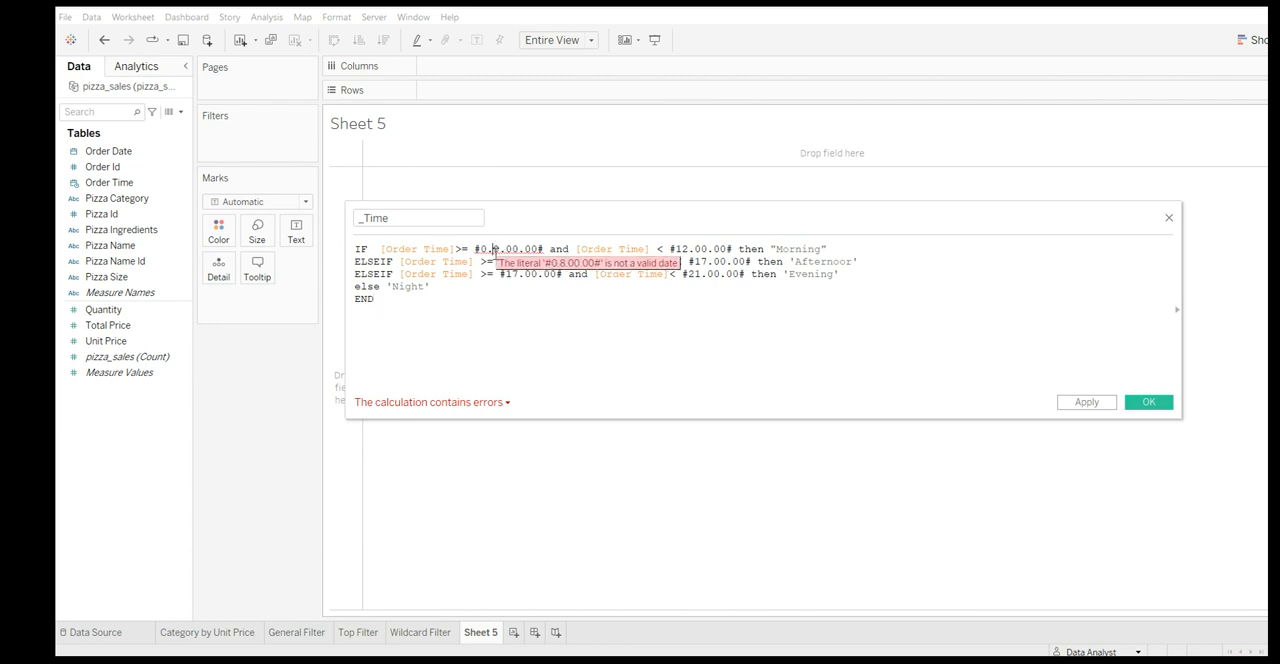
key(BackSpace)
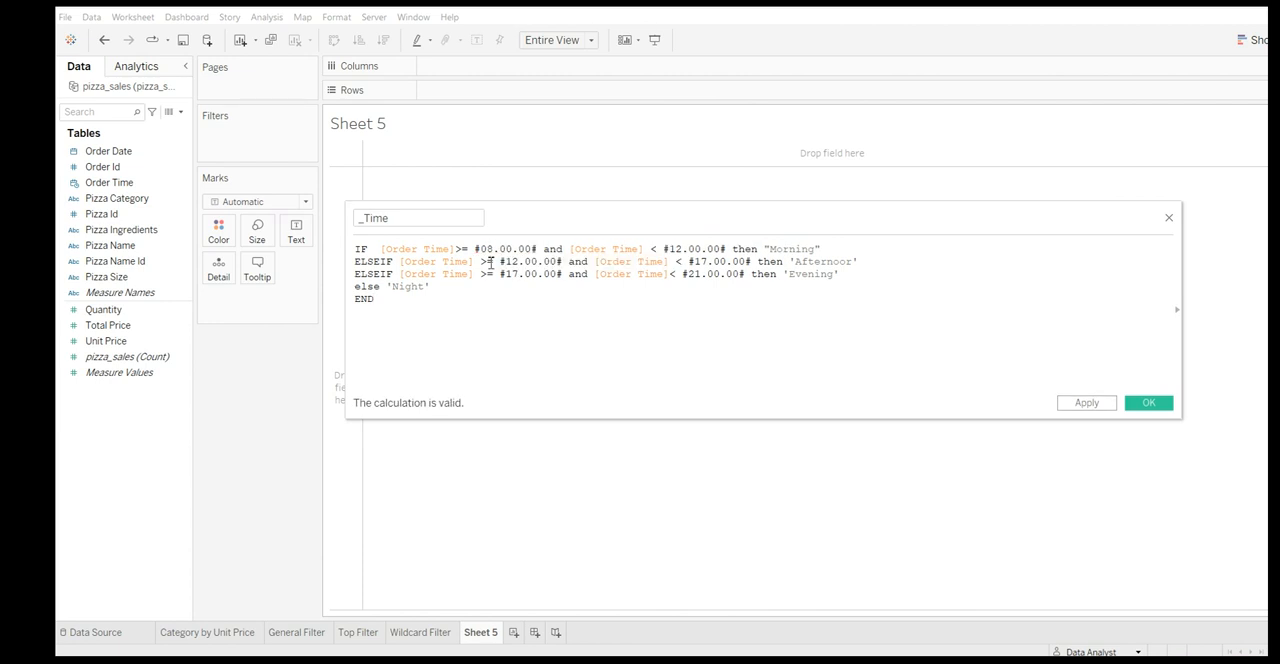
key(ctrl+a)
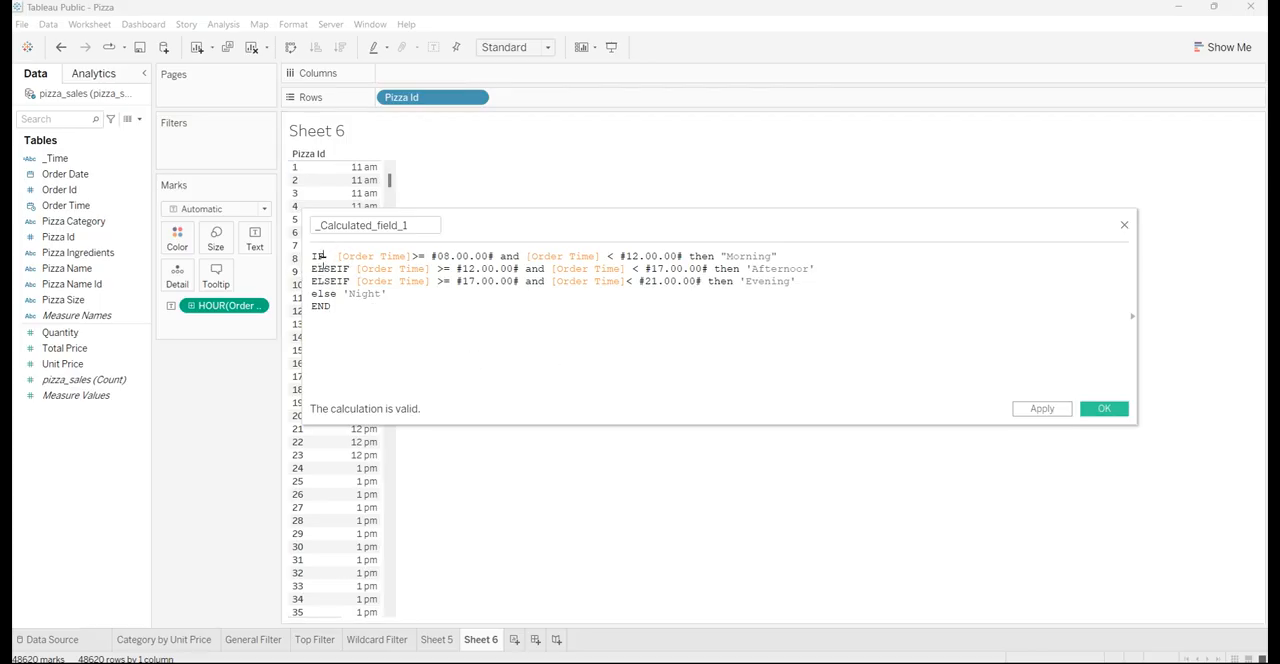
Review the Morning condition of the _Calculated_field_1 formula and the Order Time field it uses
drag(325, 259, 416, 257)
click(399, 257)
click(97, 210)
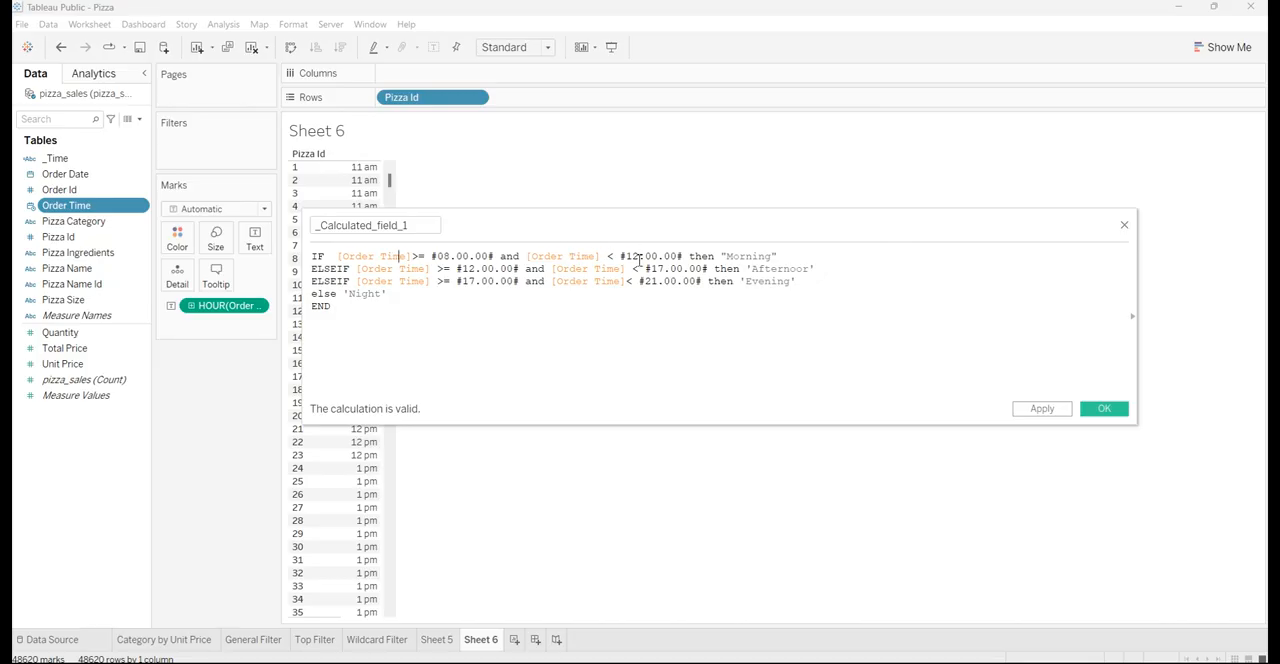
drag(780, 257, 722, 256)
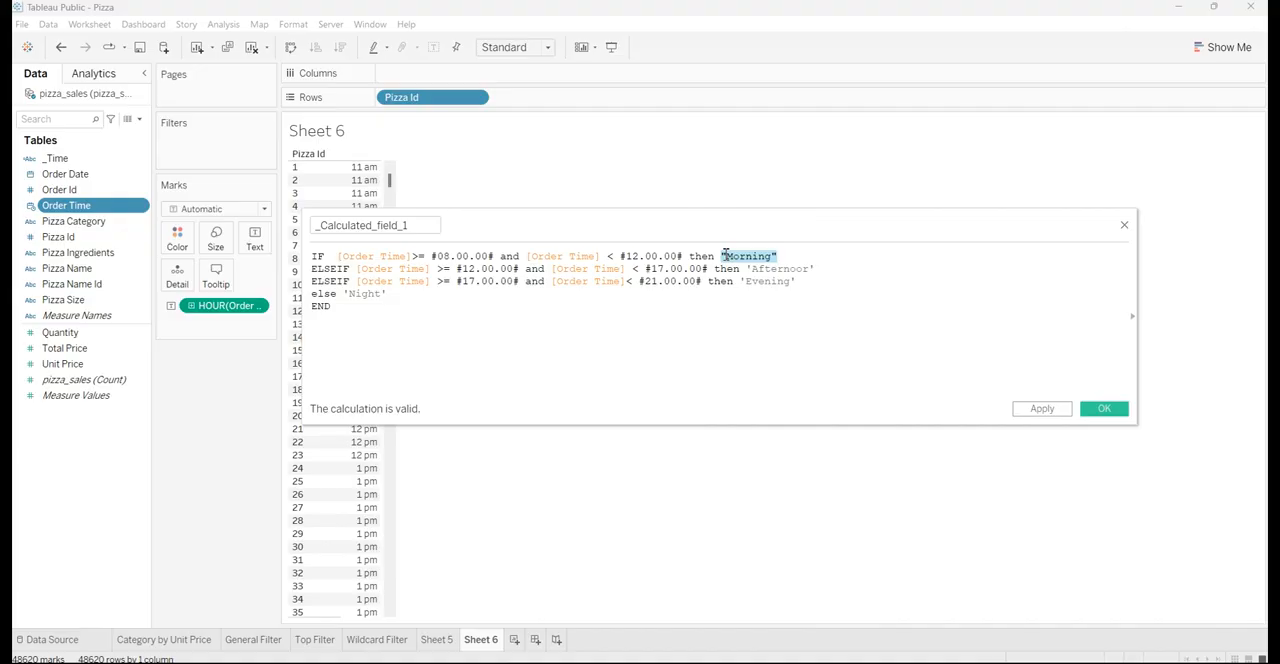
click(388, 294)
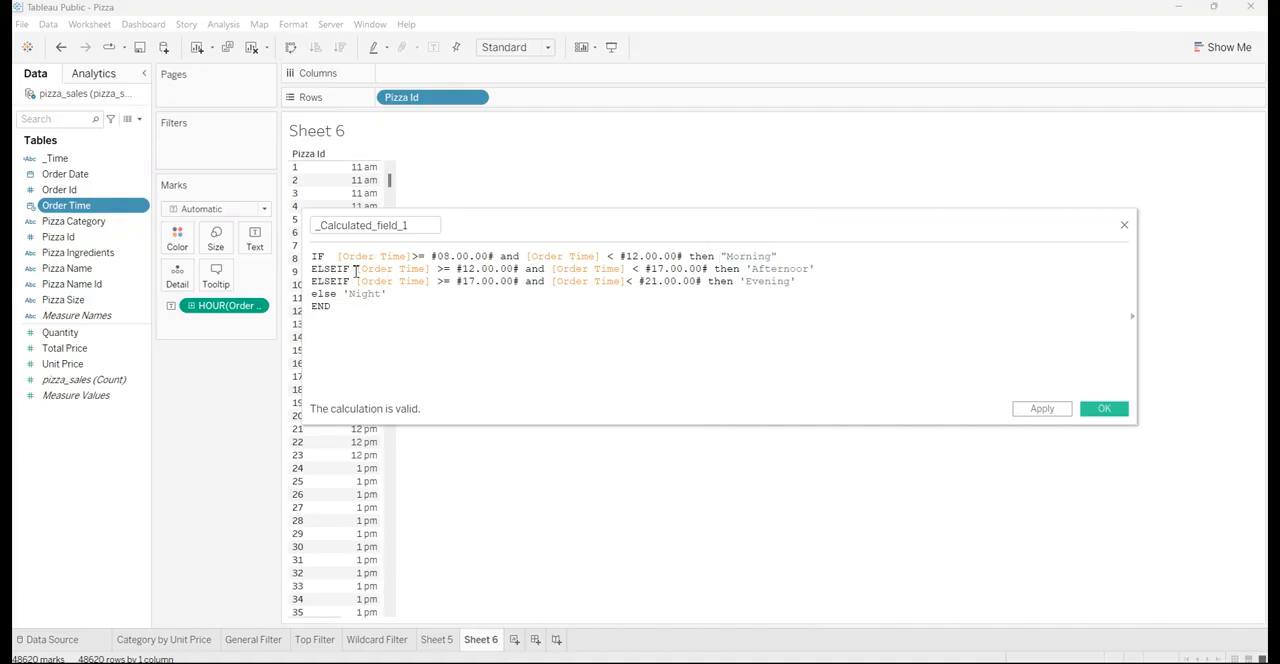
Review the second and third ELSEIF conditions, the else 'Night' line and the END of the _Calculated_field_1 formula
drag(355, 269, 518, 269)
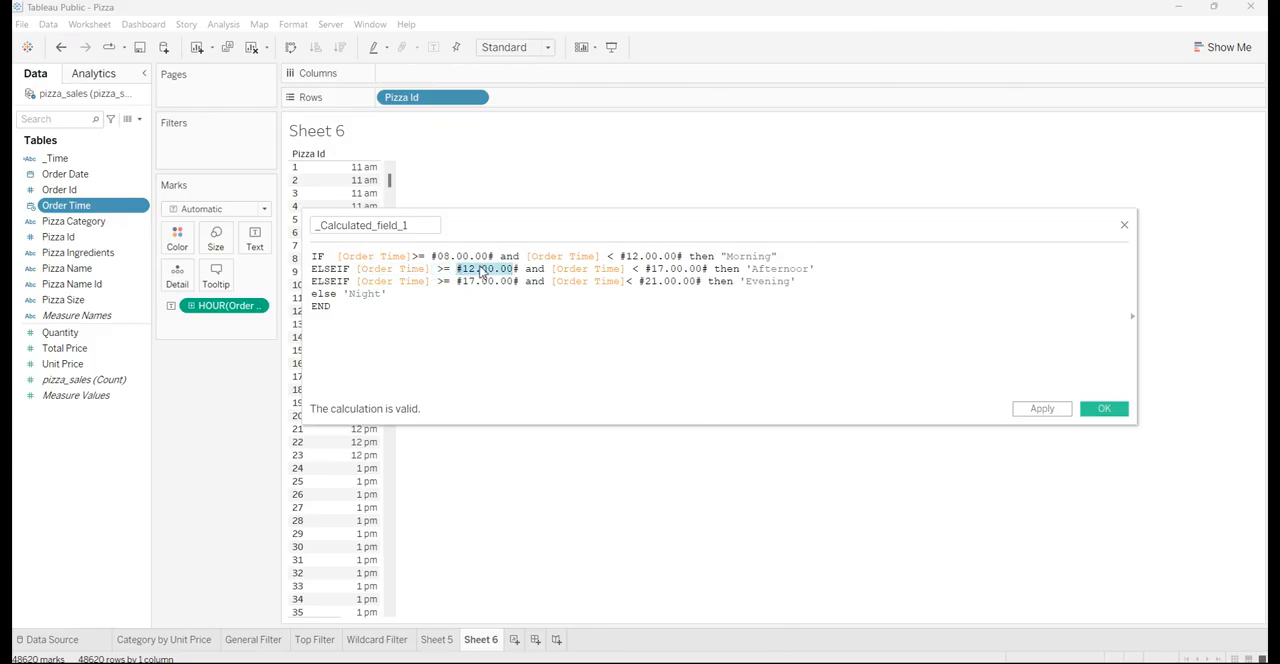
click(480, 268)
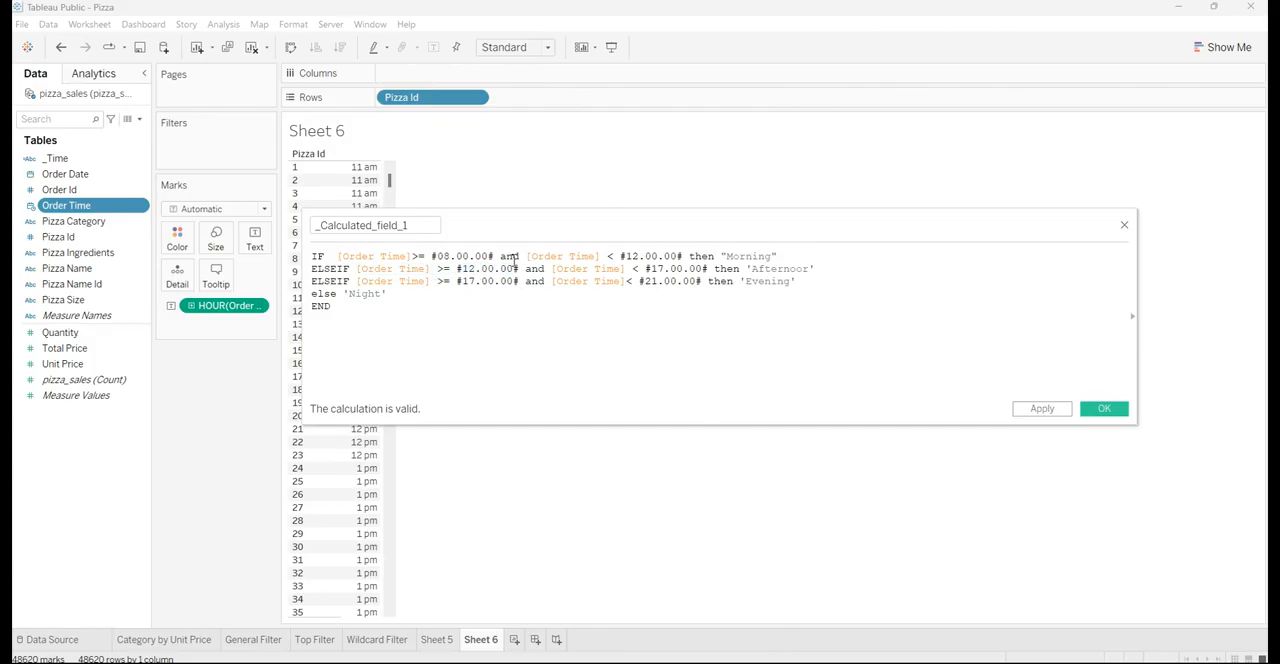
drag(553, 268, 801, 268)
click(753, 268)
click(797, 271)
drag(356, 281, 515, 282)
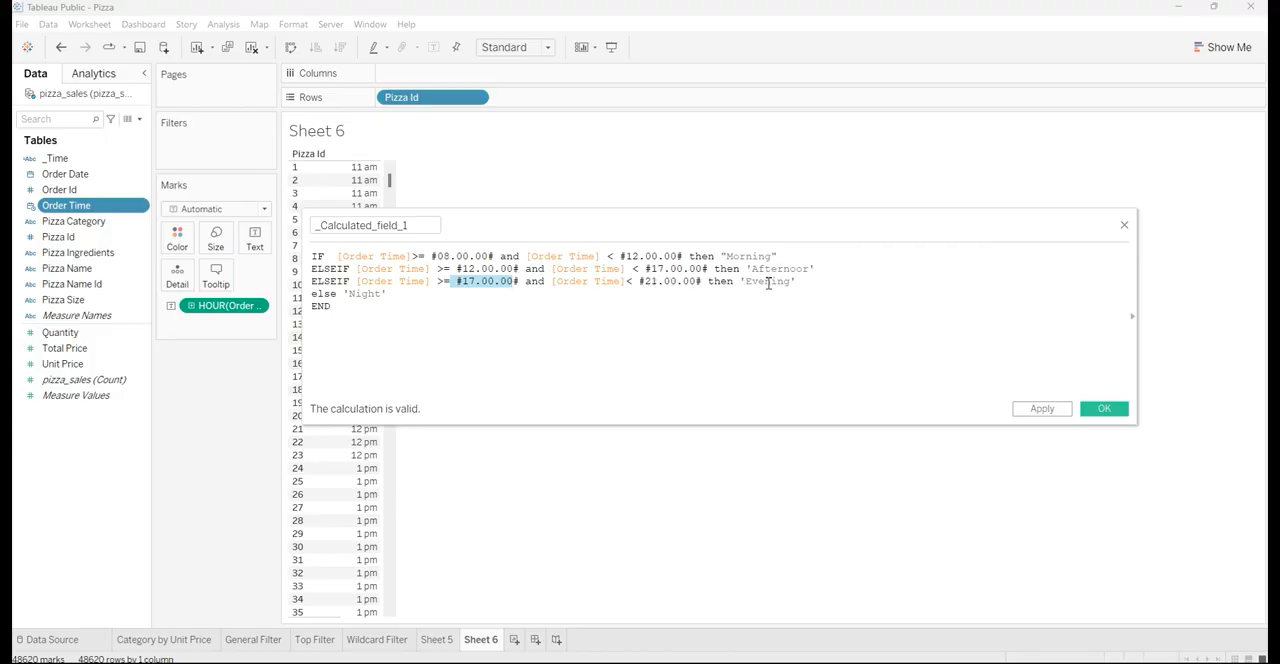
drag(400, 294, 314, 294)
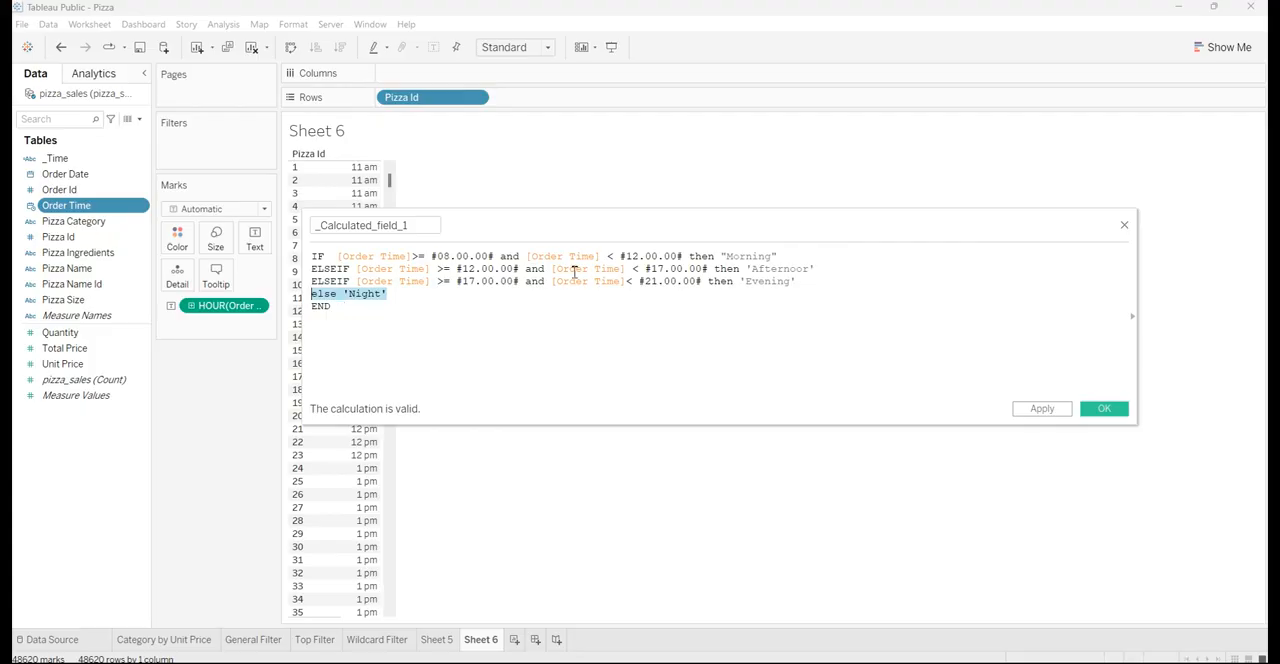
click(352, 316)
drag(352, 316, 319, 251)
click(316, 266)
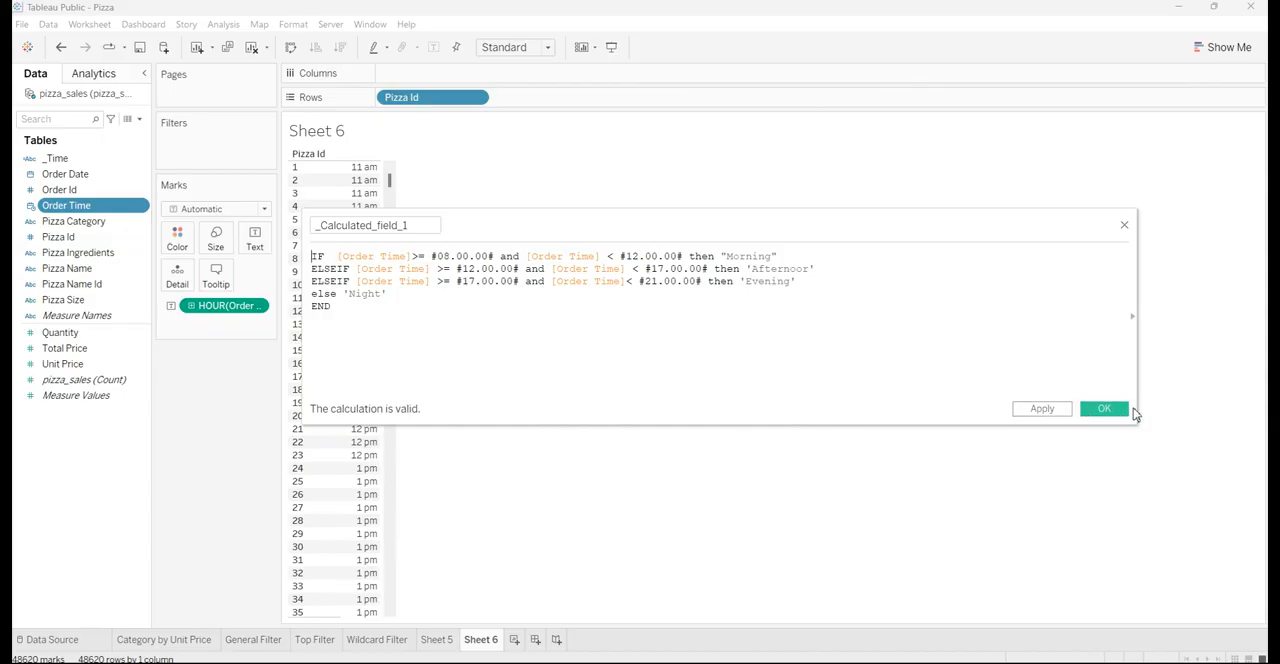
Save the _Calculated_field_1 calculation and place the field on the rows of a new worksheet
click(1043, 408)
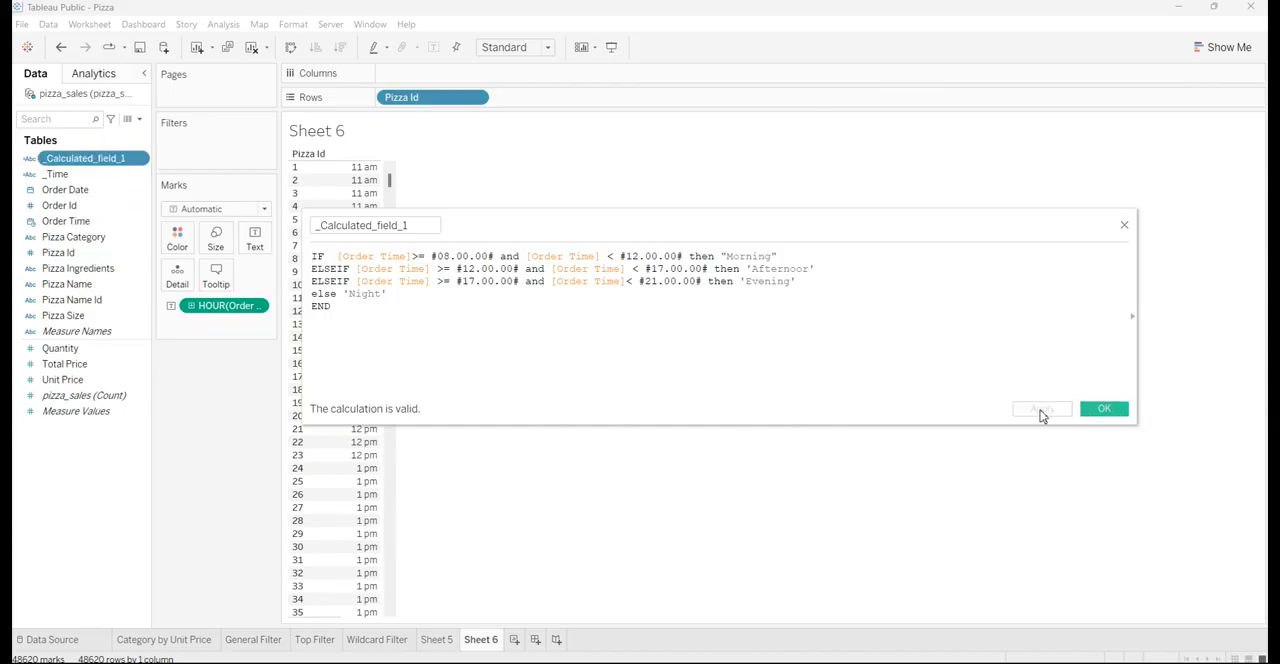
click(1103, 409)
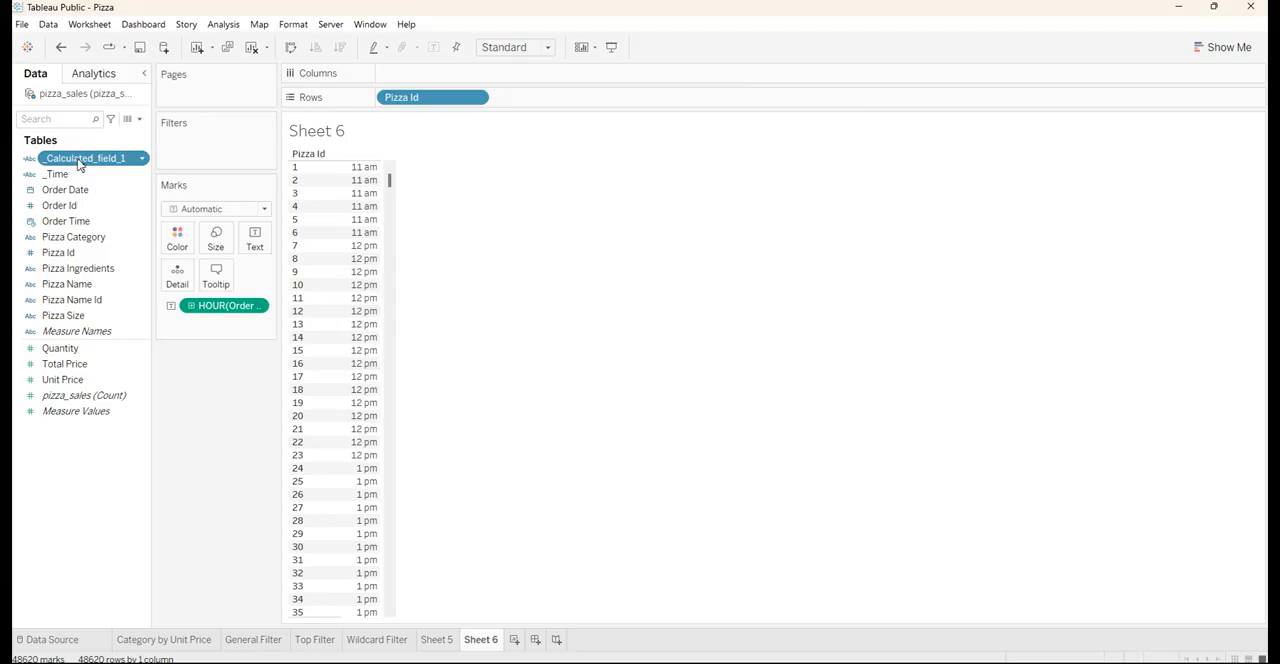
click(514, 640)
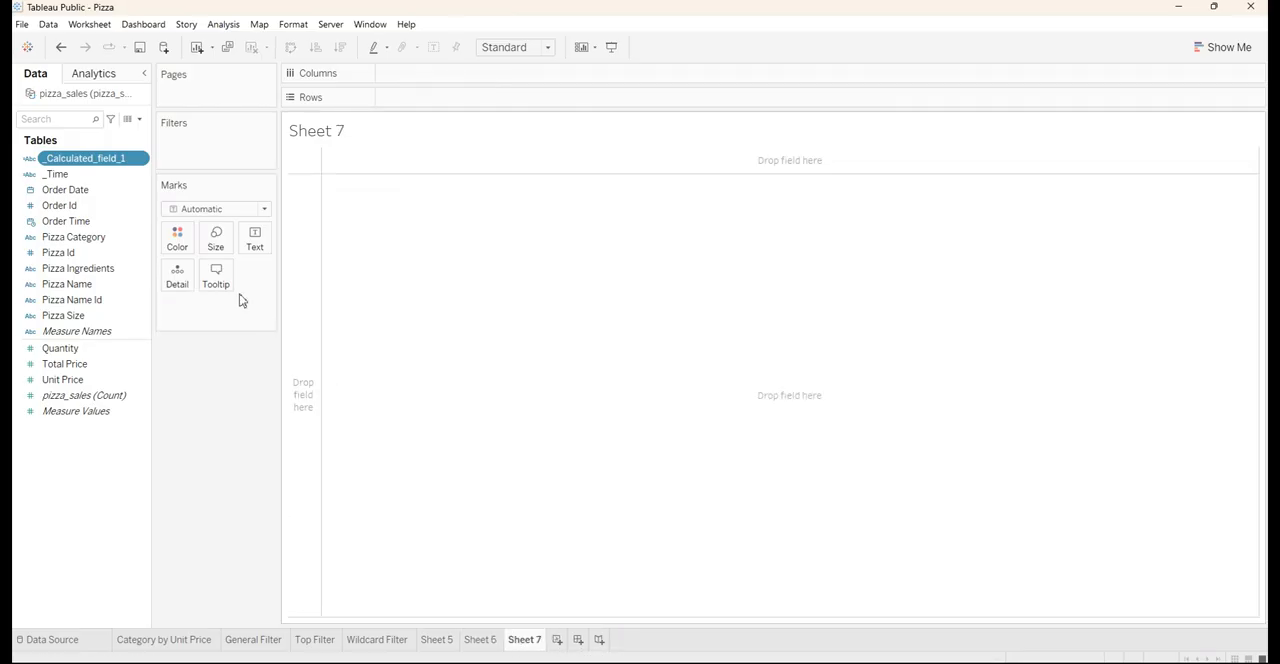
drag(90, 160, 441, 104)
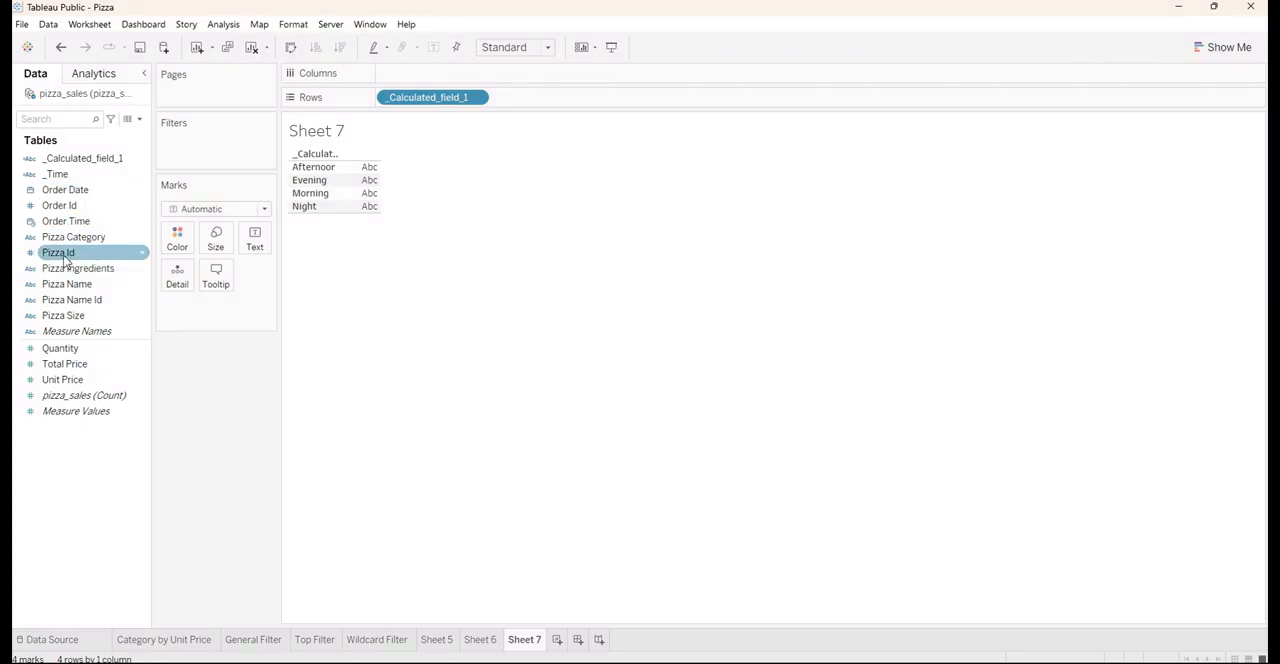
Show Pizza Id as text for each time of day, aggregated as Count (Distinct)
drag(70, 263, 253, 246)
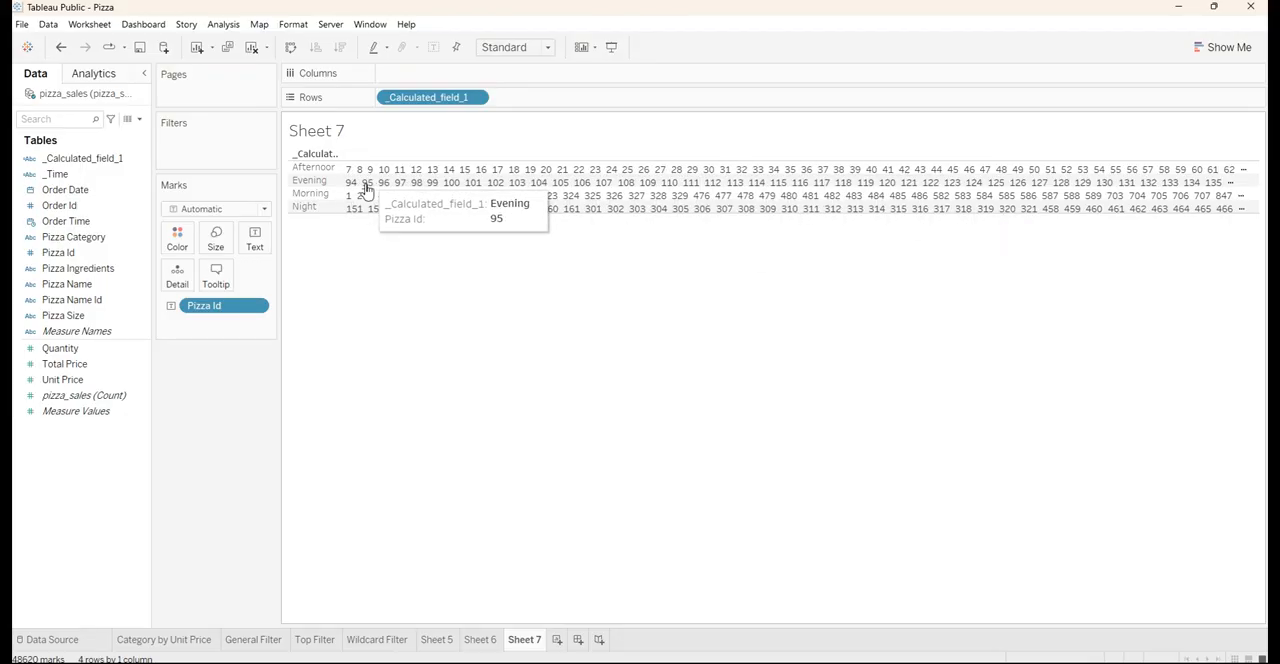
right_click(237, 311)
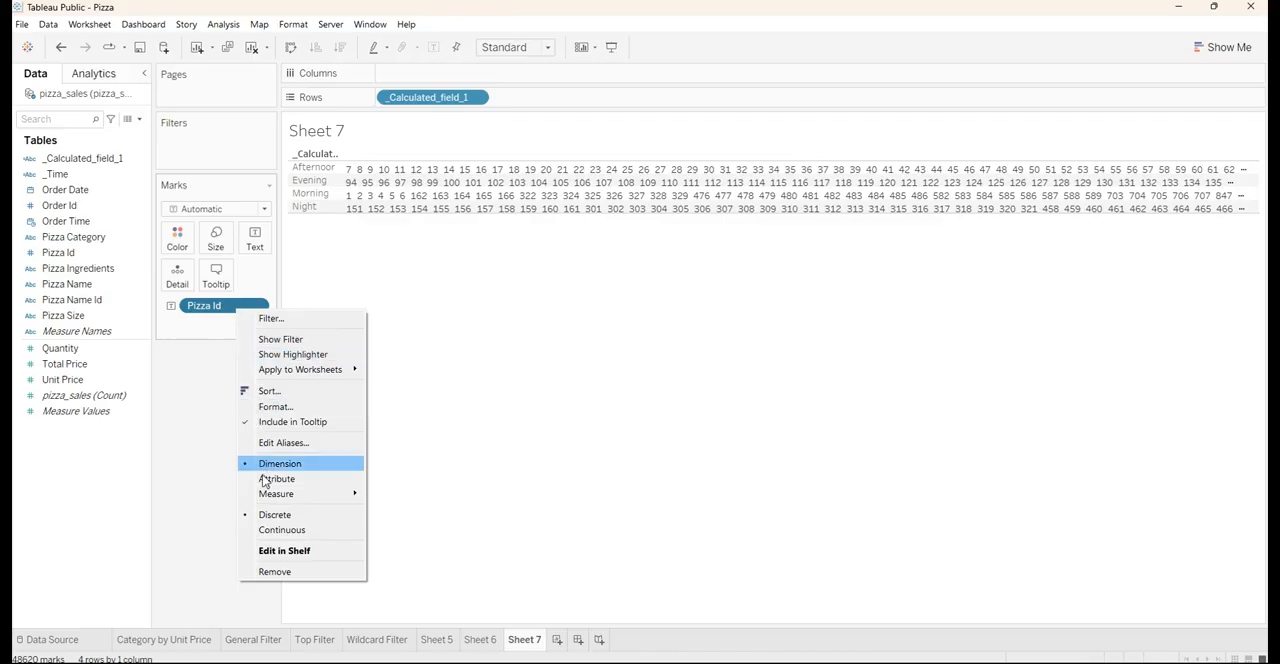
mouse_move(275, 495)
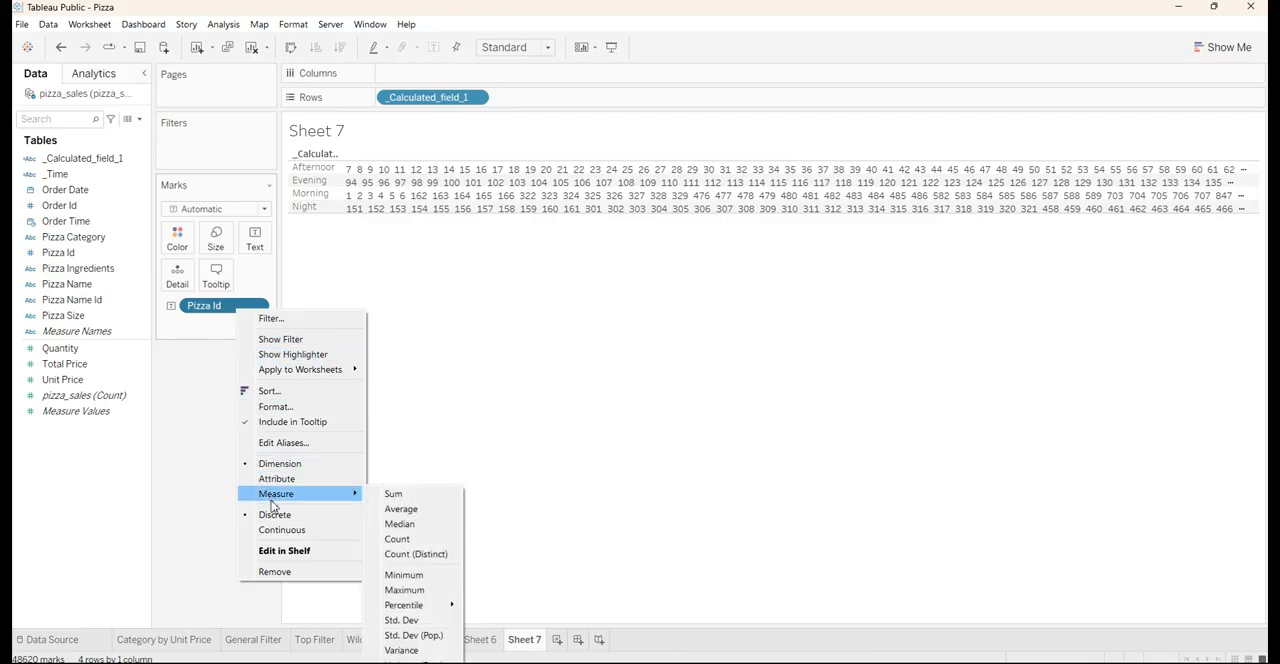
click(410, 556)
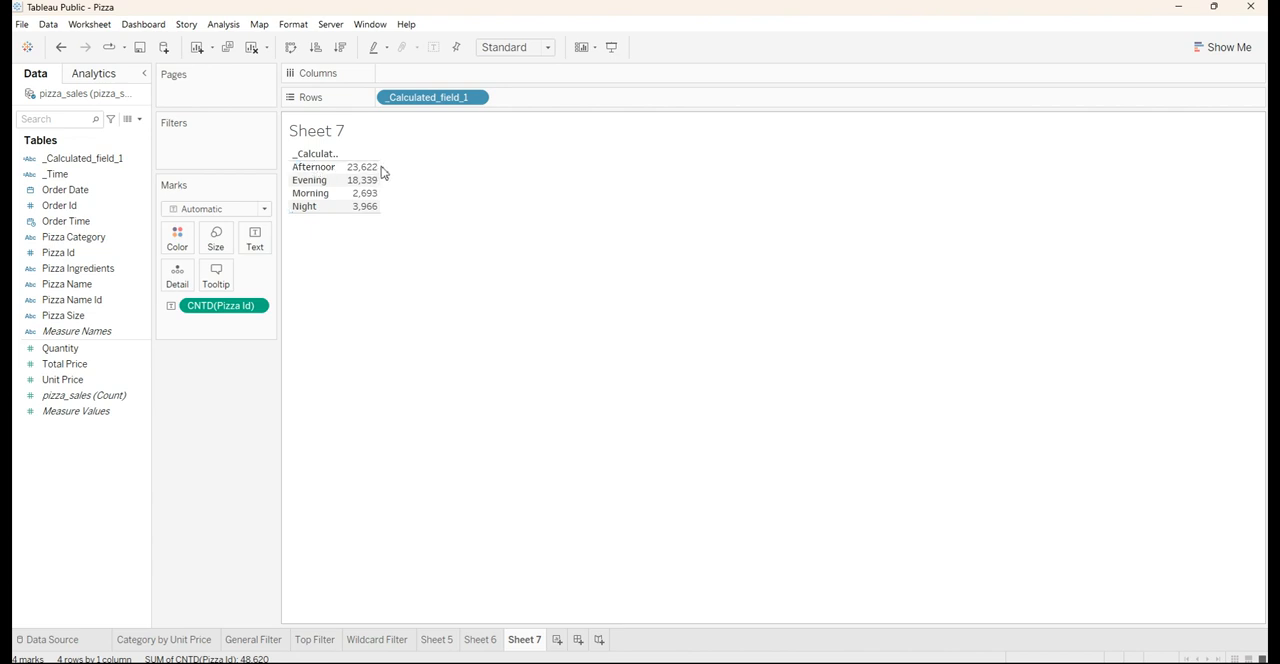
Convert the Sheet 7 table to a horizontal bar chart and fit it to Entire View
click(505, 48)
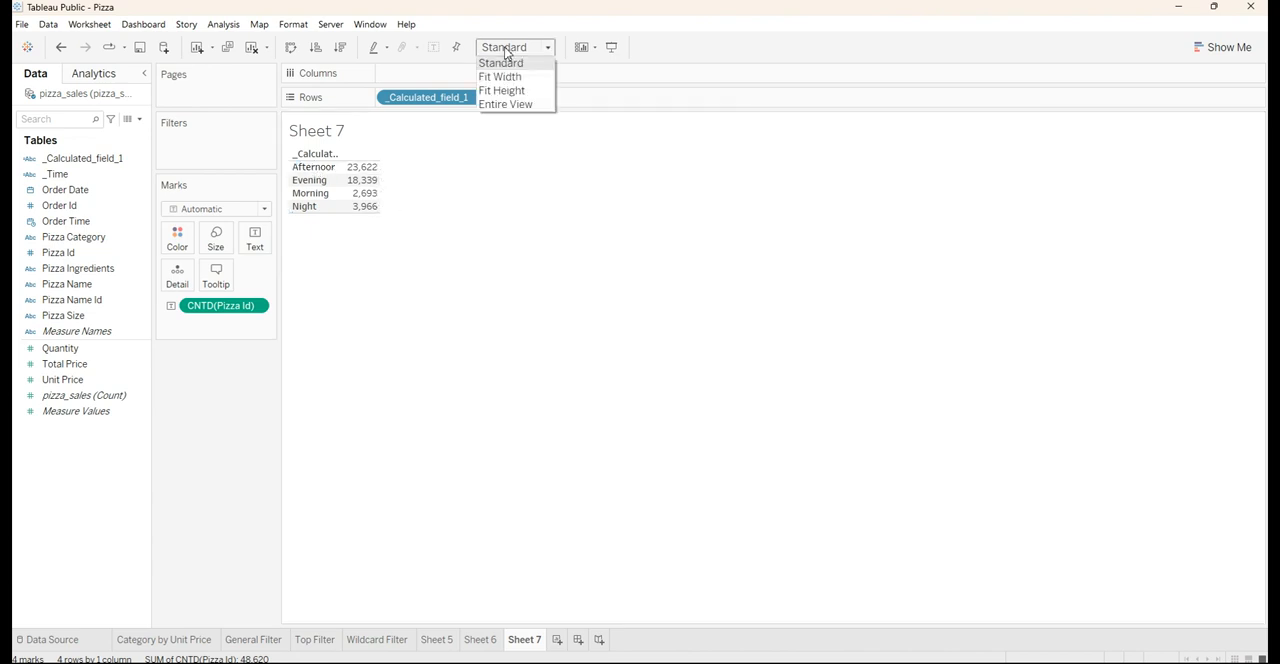
click(514, 104)
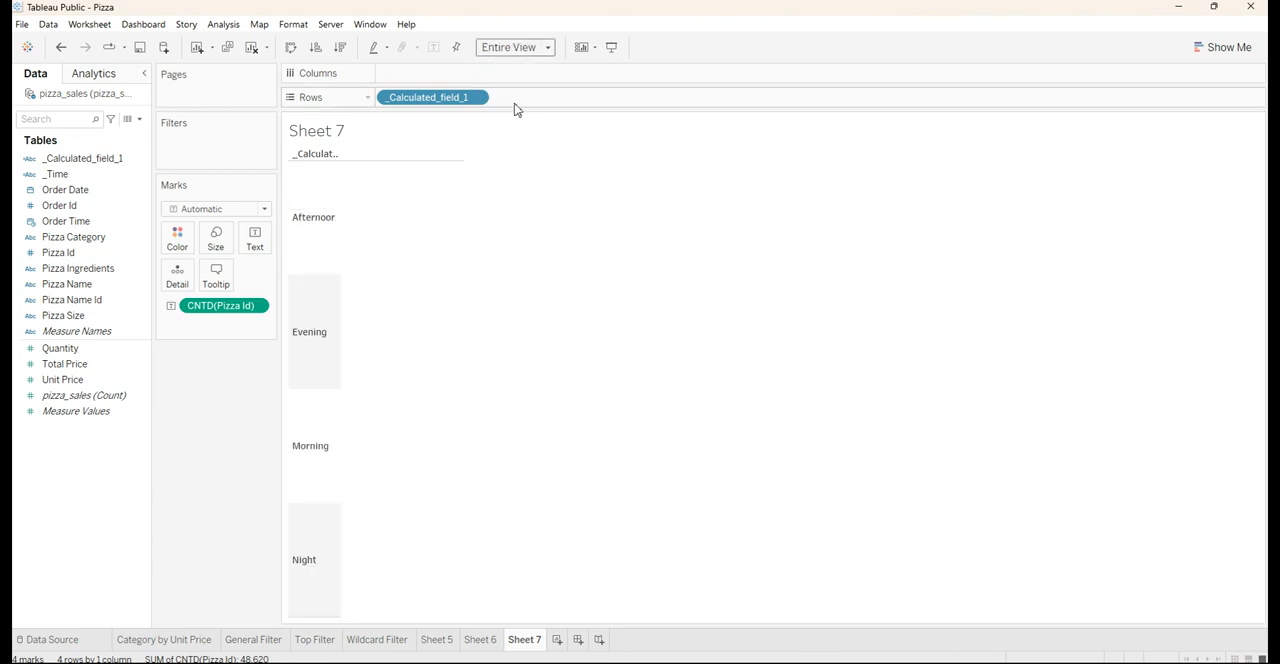
click(1244, 44)
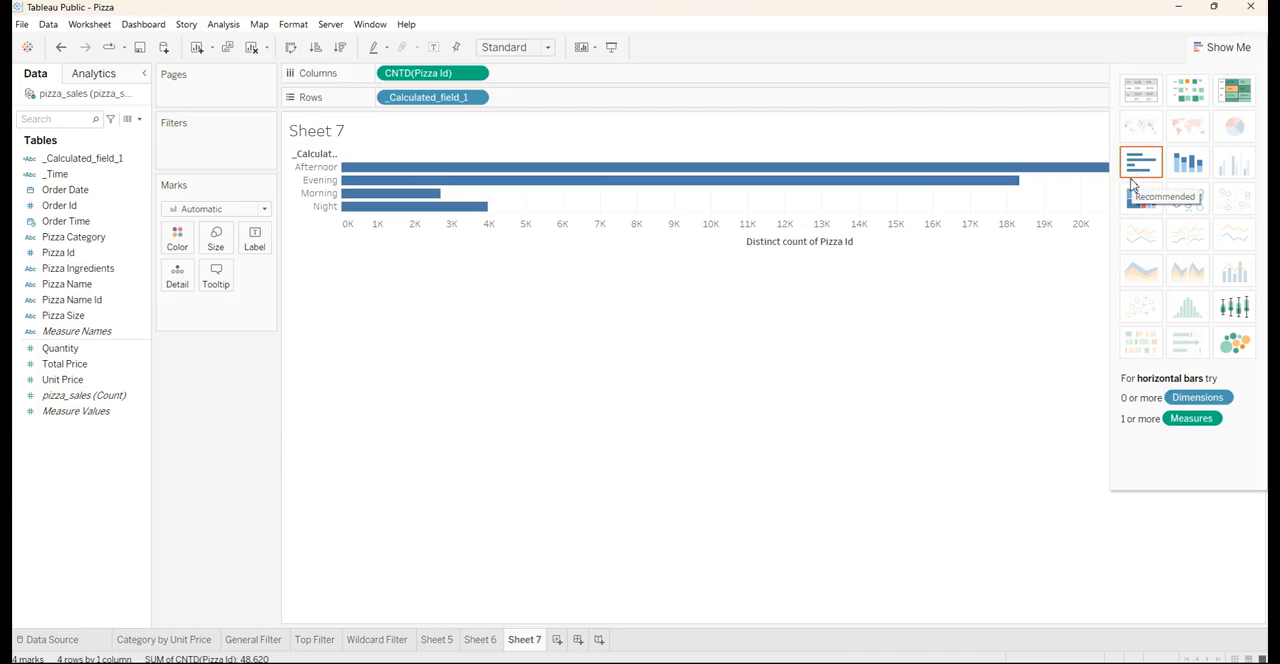
click(510, 48)
click(511, 105)
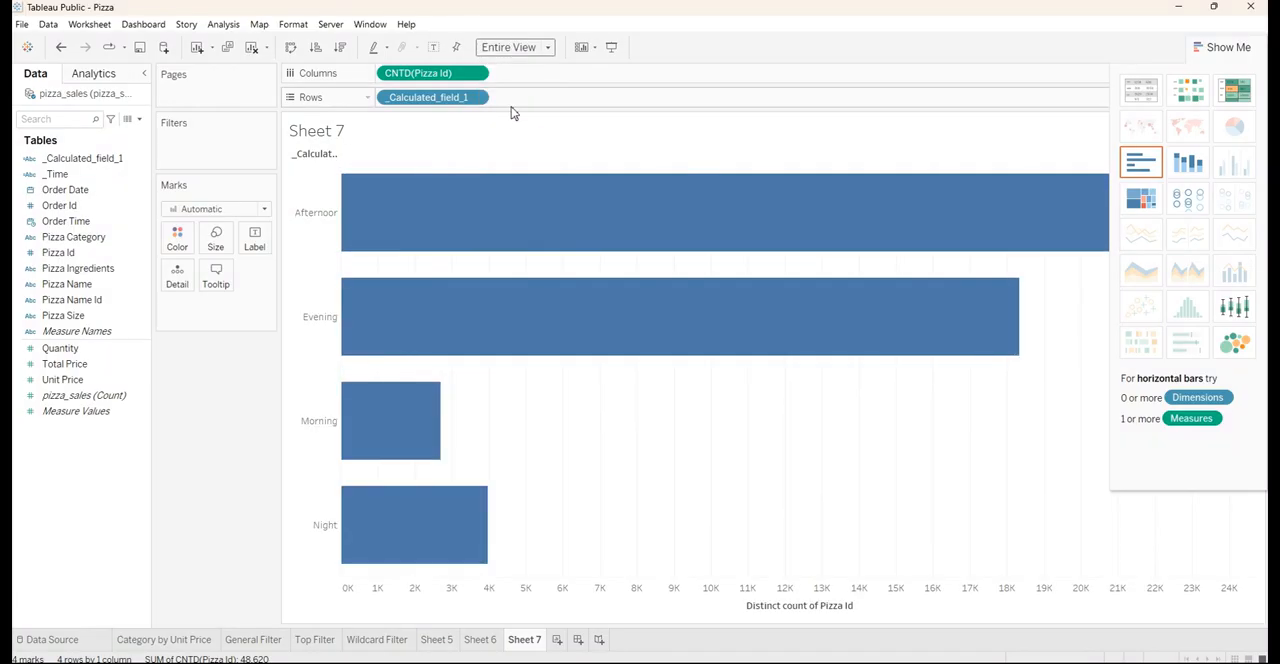
Sort the time-of-day bars in descending order of distinct Pizza Id count and hide the chart type suggestions
click(340, 47)
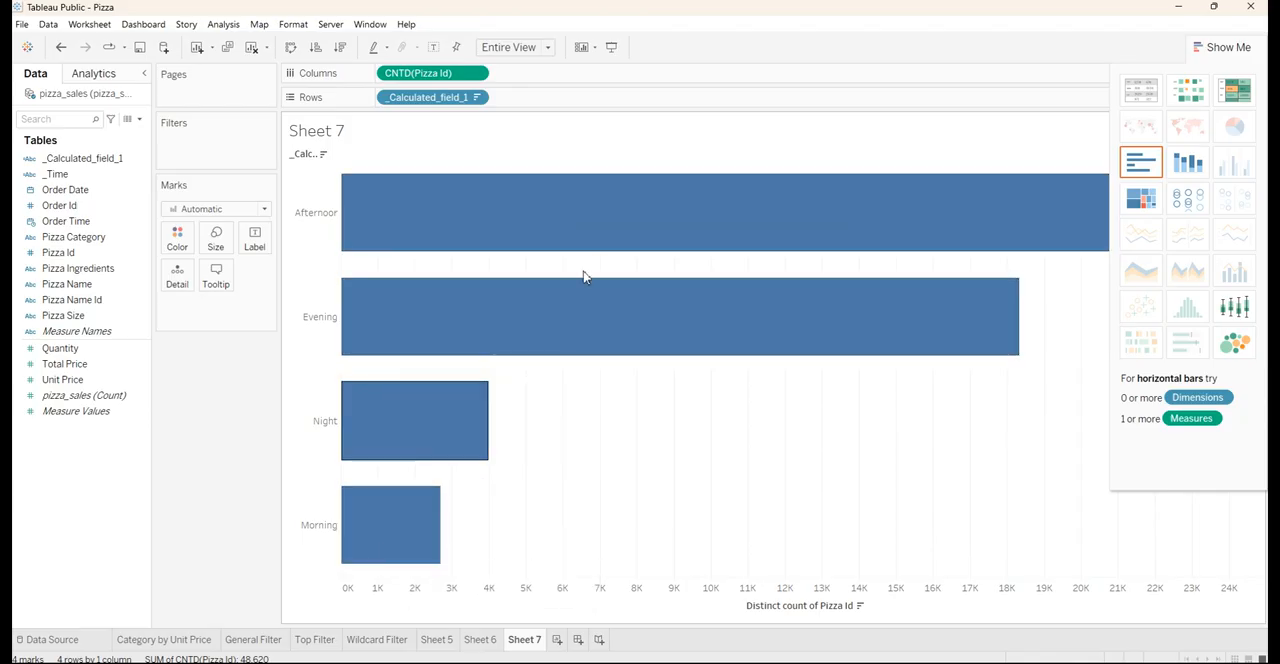
click(1215, 47)
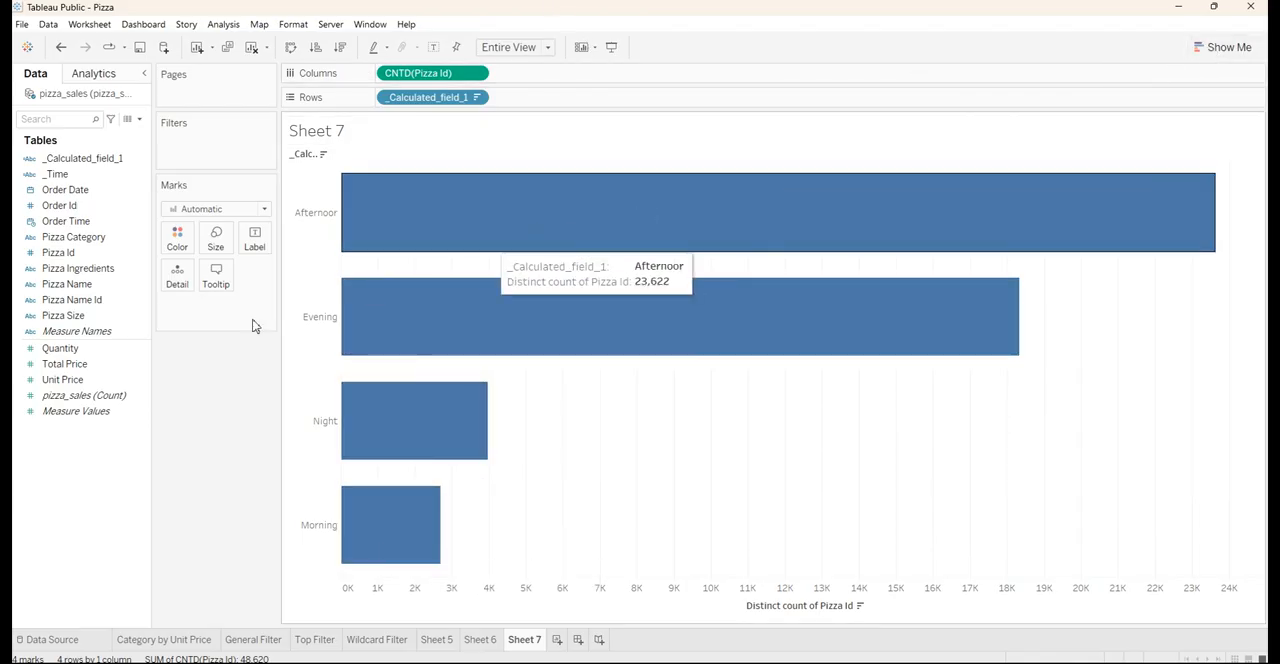
Label the time-of-day bars with Pizza Id aggregated as Count (Distinct)
drag(54, 254, 253, 249)
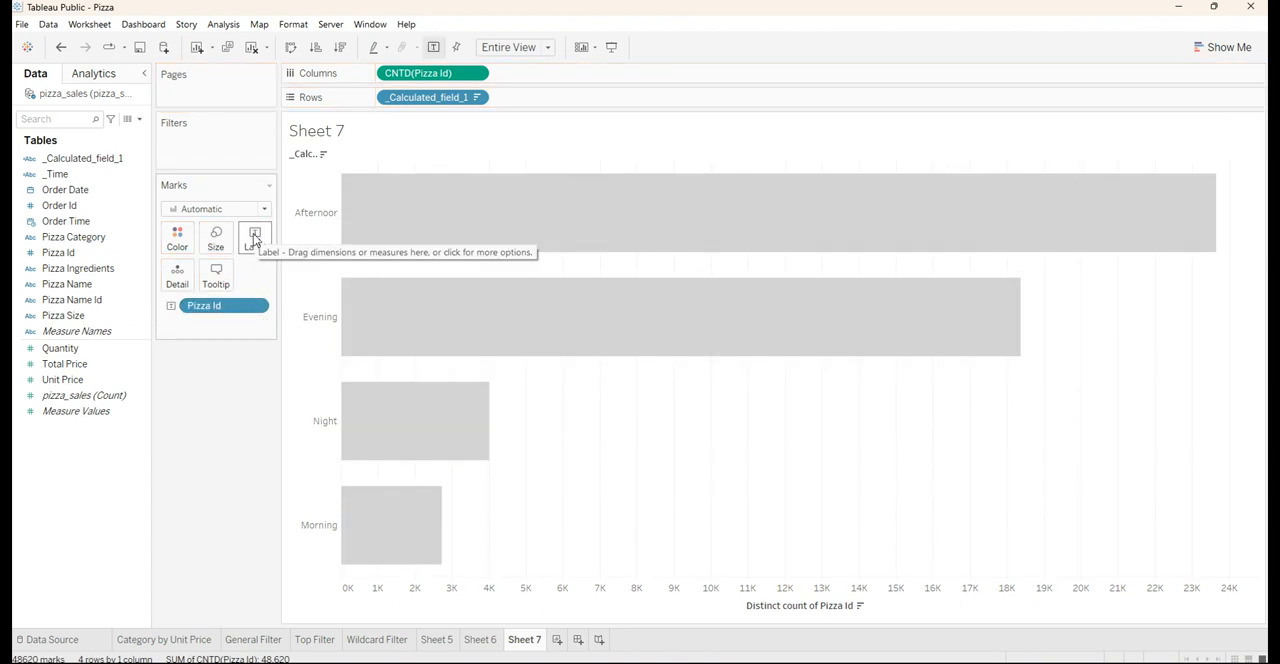
right_click(232, 311)
mouse_move(254, 497)
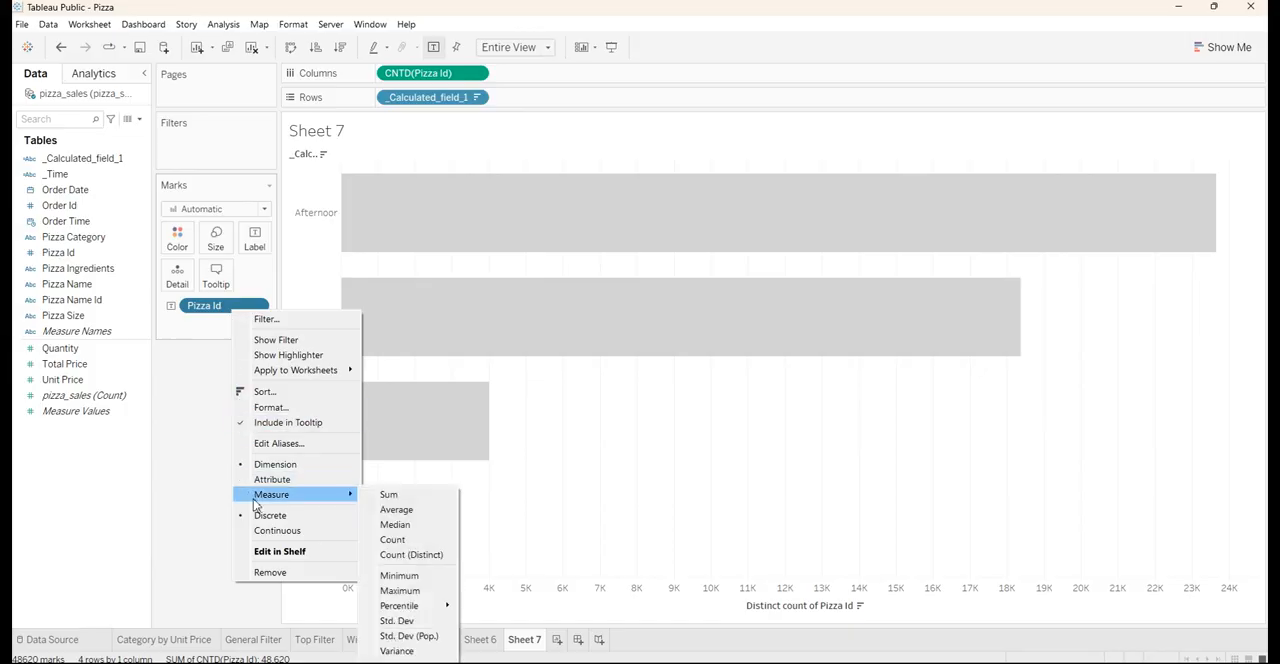
click(390, 554)
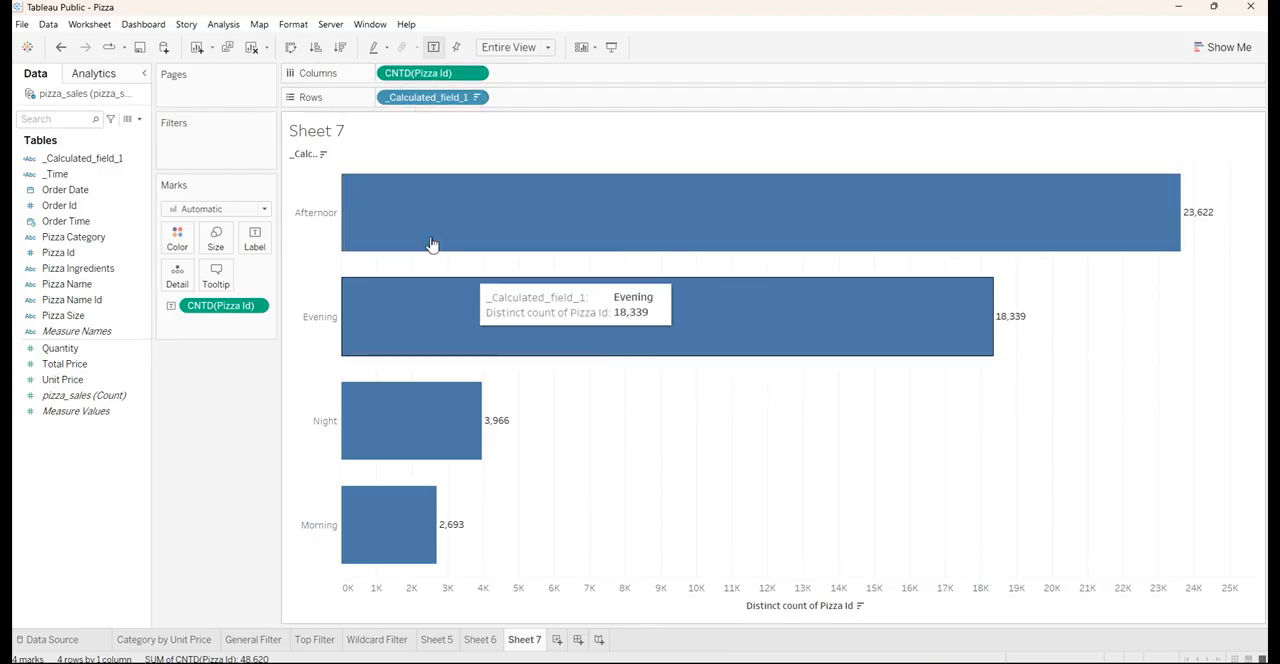
Swap rows and columns to make the bars vertical and hide the distinct Pizza Id count axis
click(291, 48)
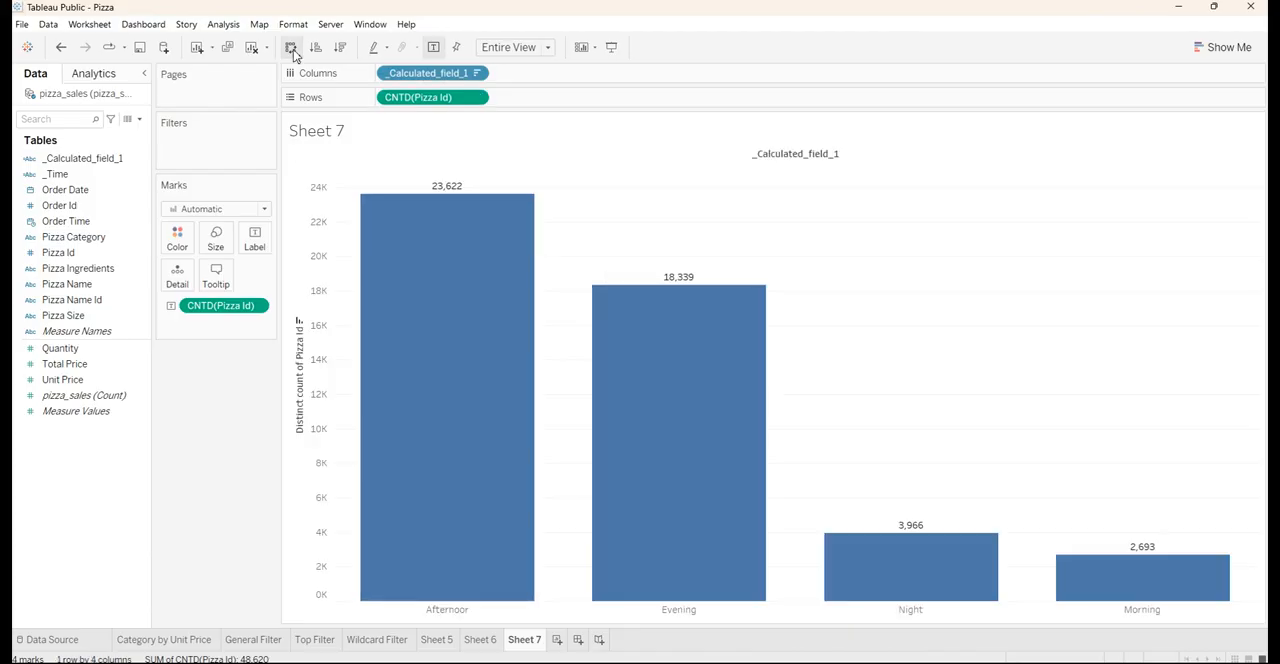
click(310, 357)
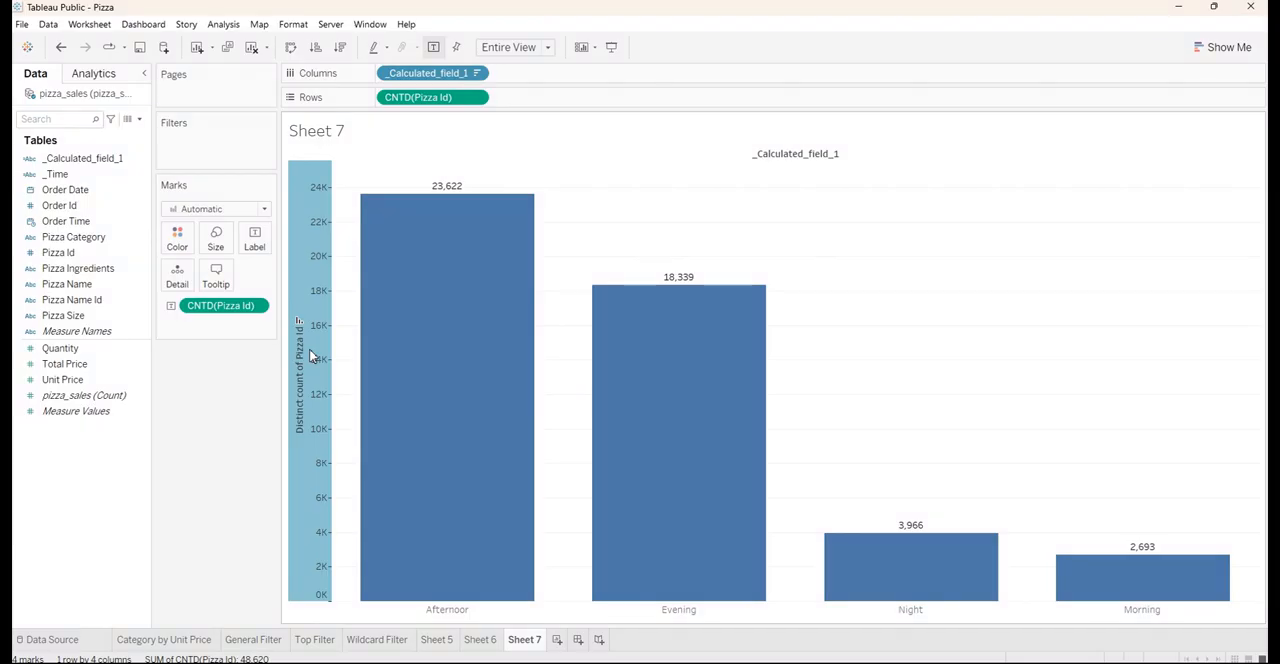
right_click(310, 357)
click(335, 431)
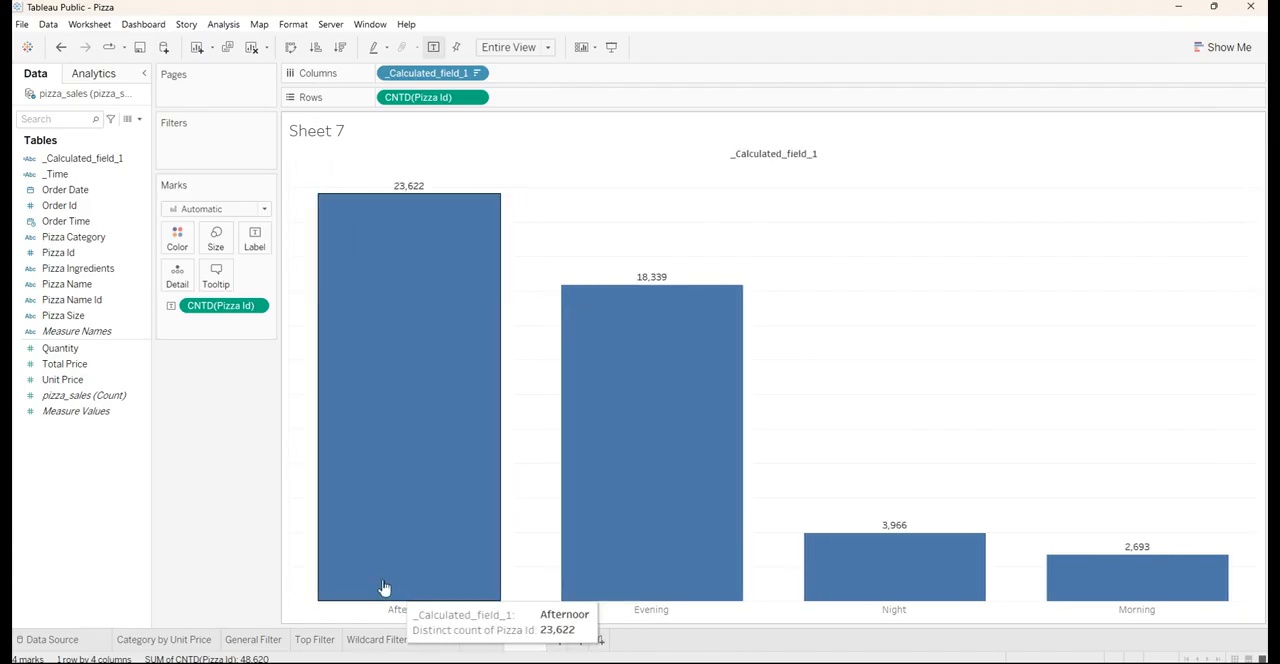
click(177, 239)
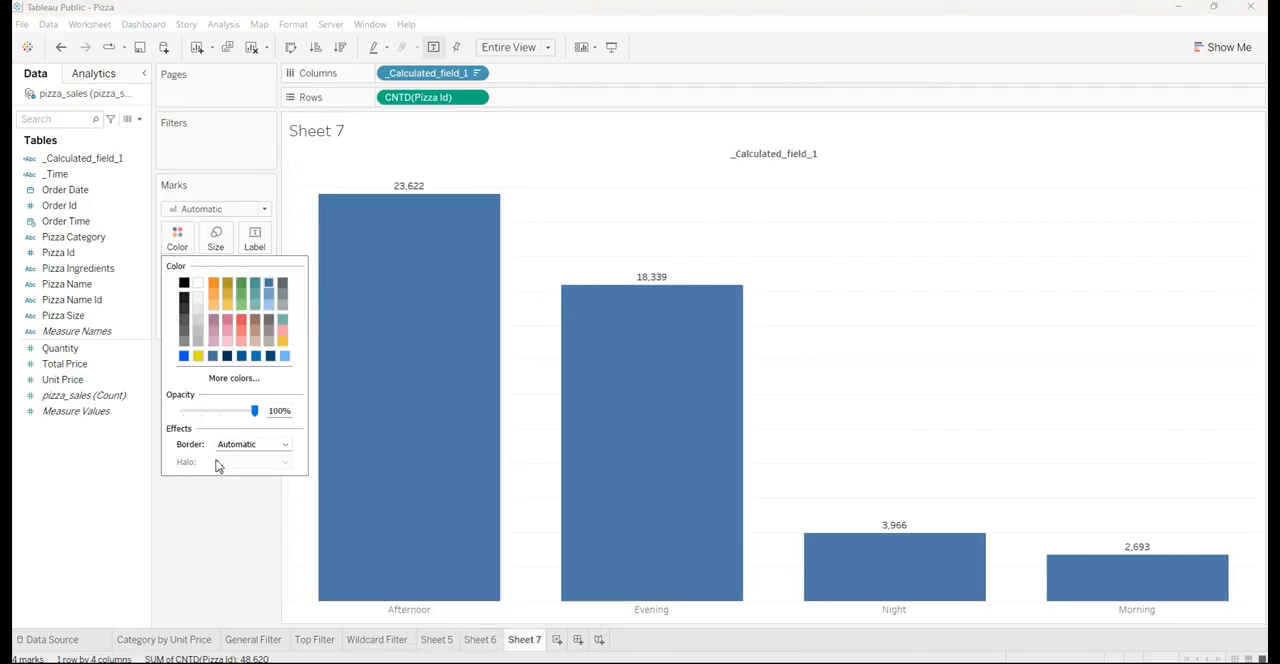
click(214, 518)
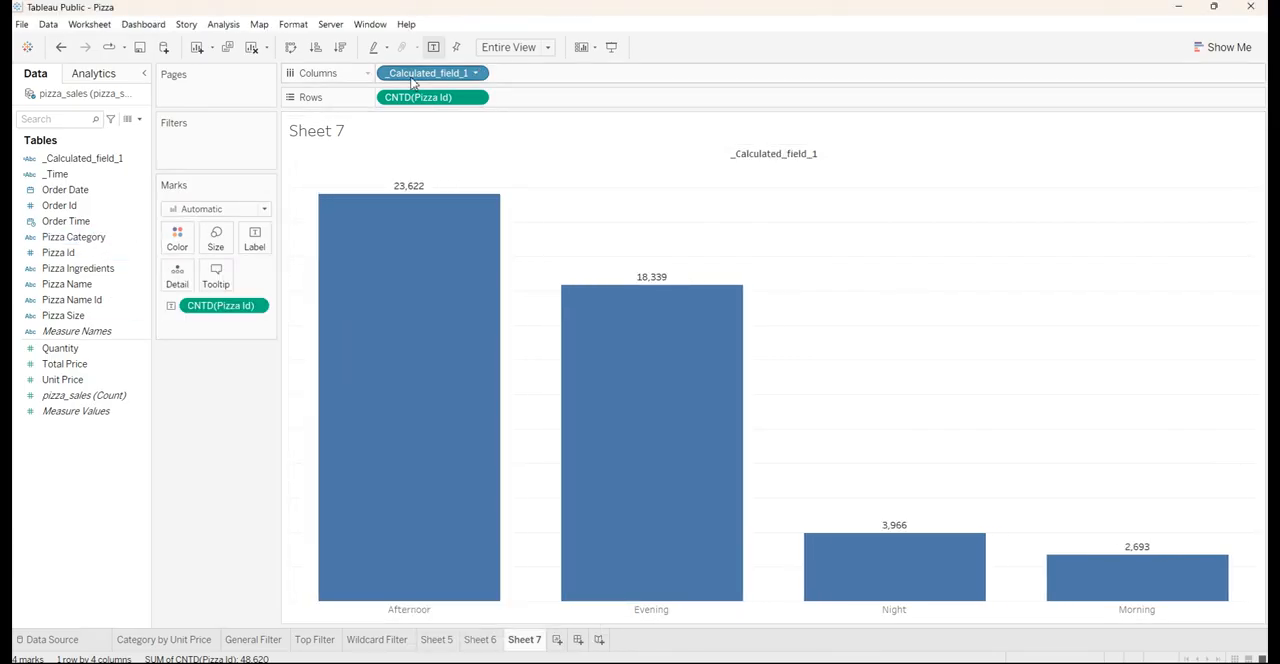
drag(410, 75, 381, 112)
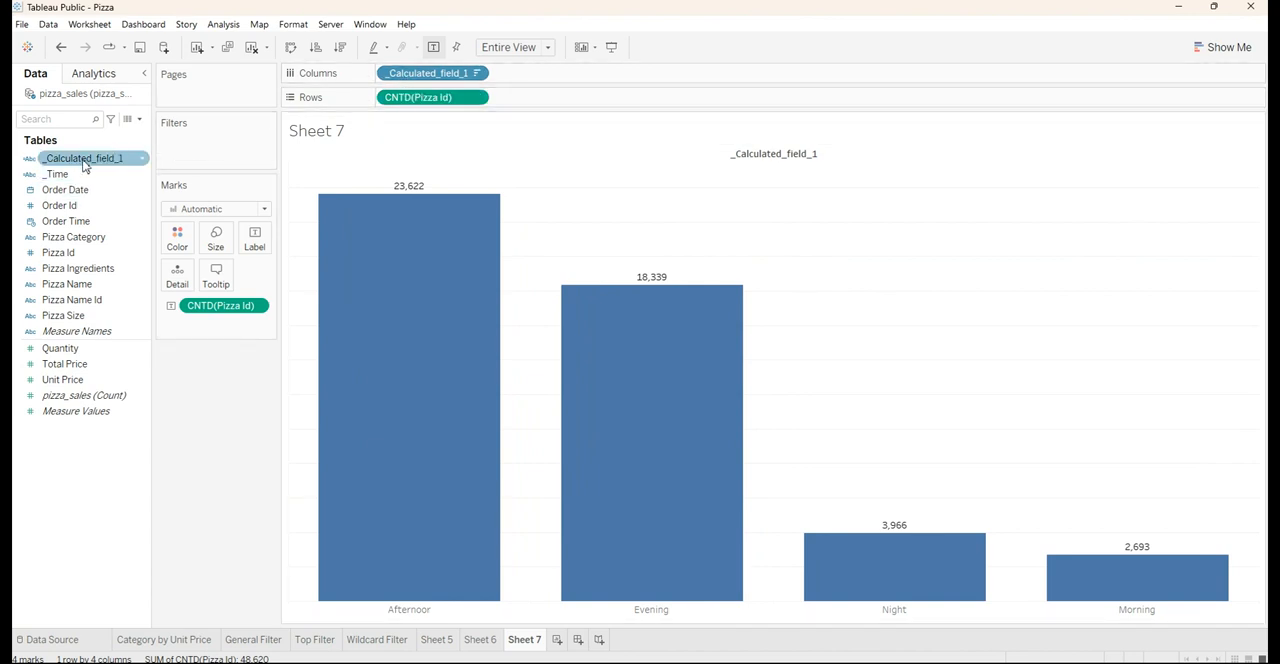
Color the bars by _Calculated_field_1 with the Blue-Teal palette assigned and hide the color legend card
drag(84, 166, 177, 241)
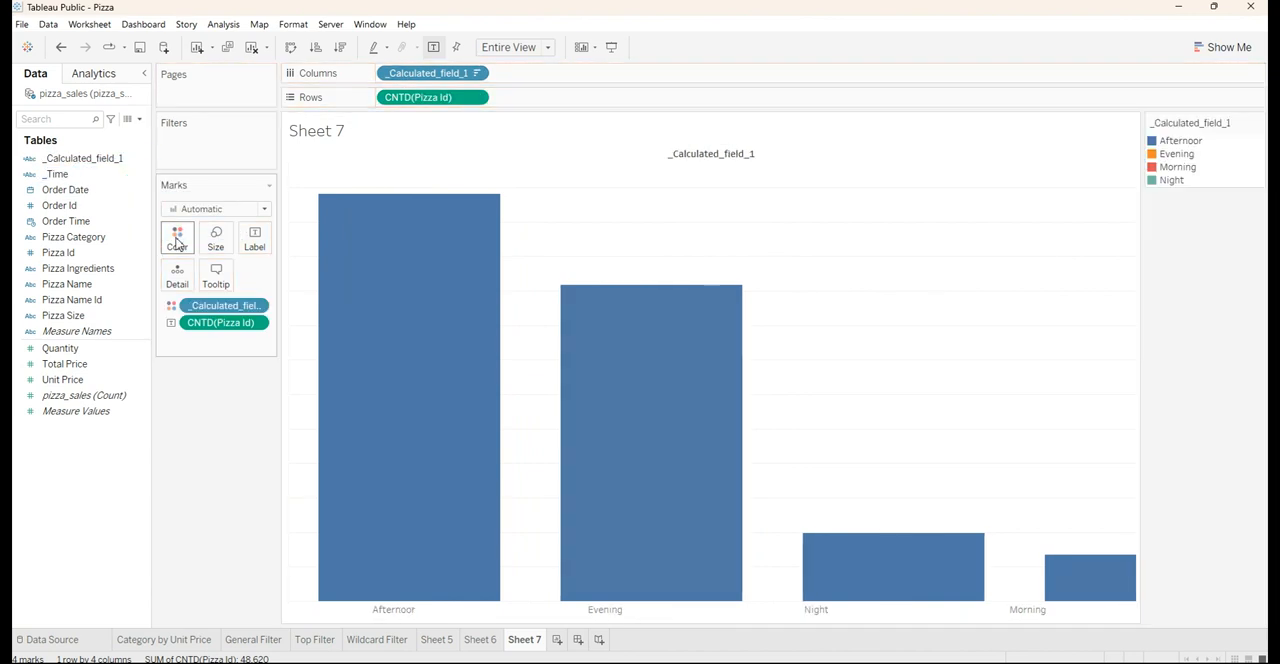
click(177, 241)
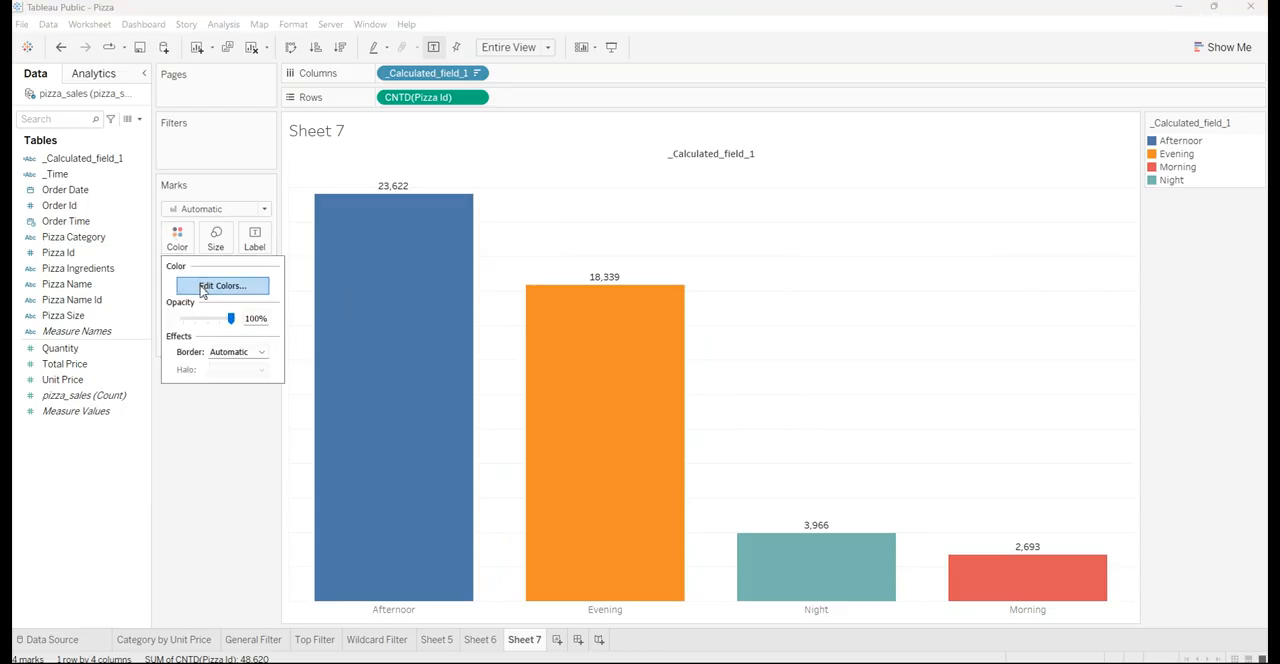
click(205, 286)
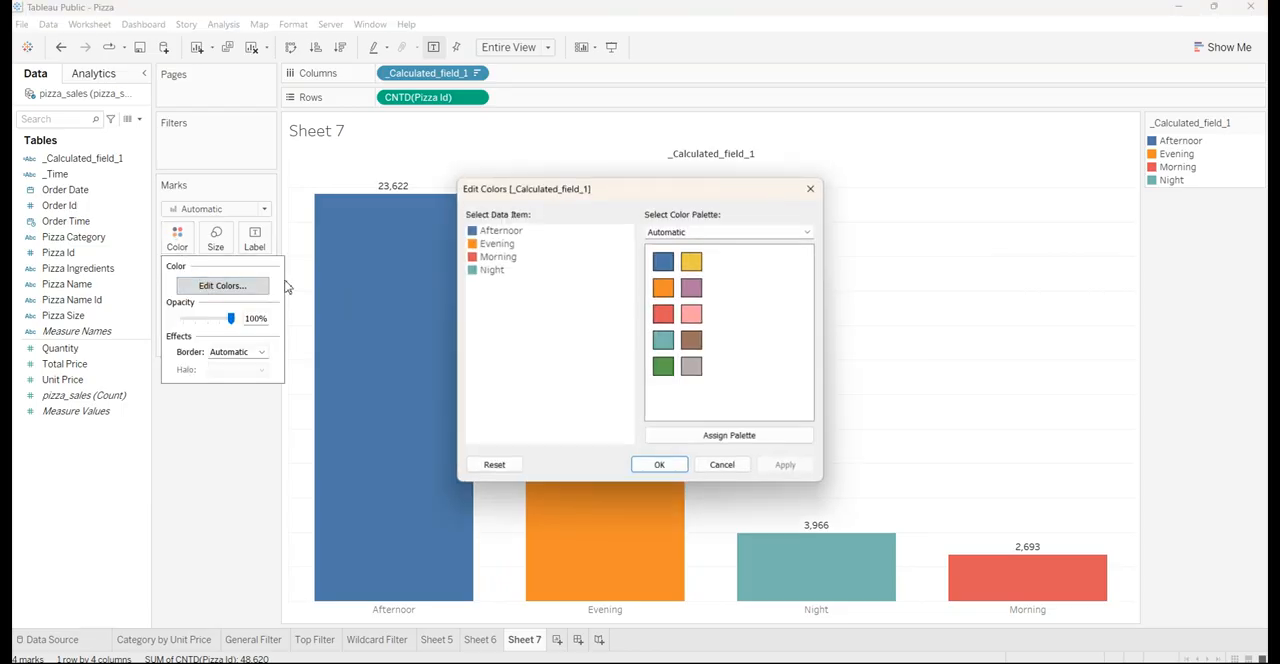
click(757, 234)
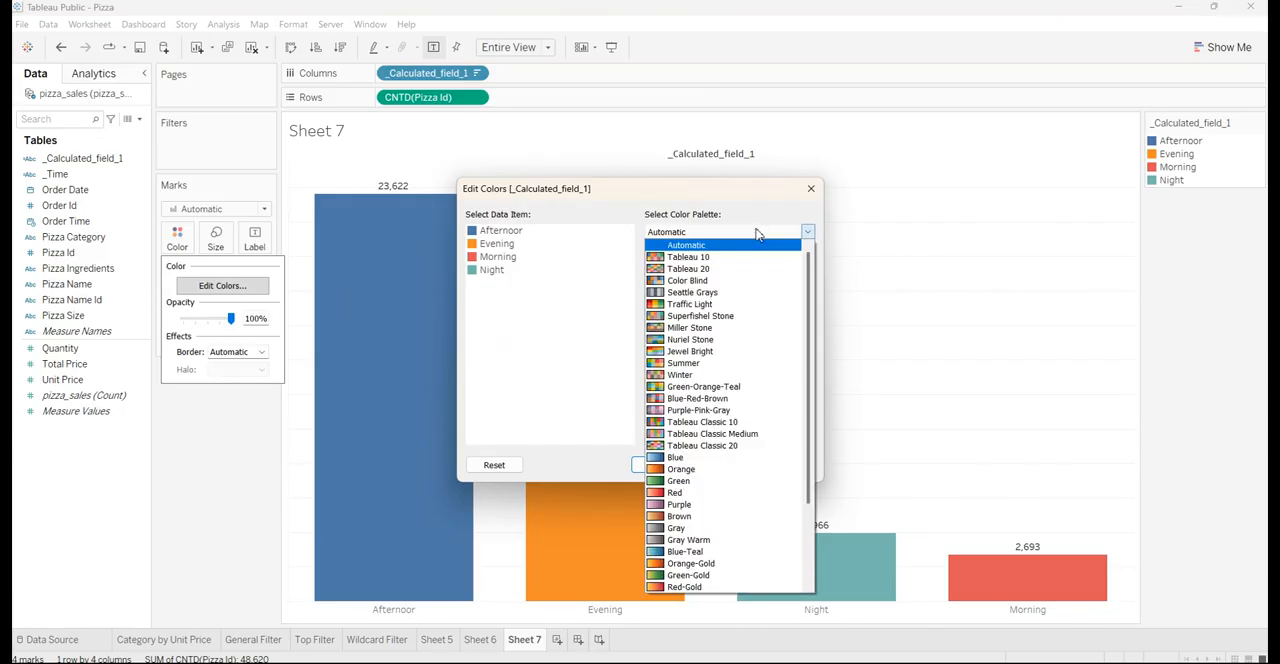
click(686, 551)
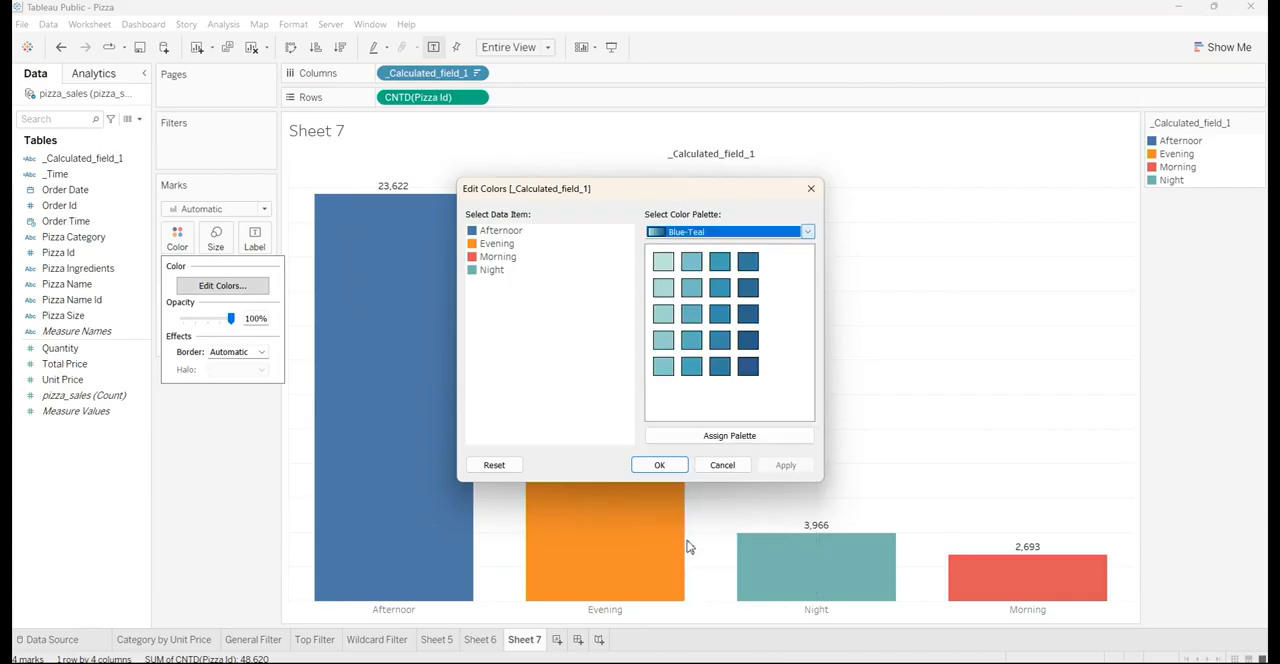
click(726, 438)
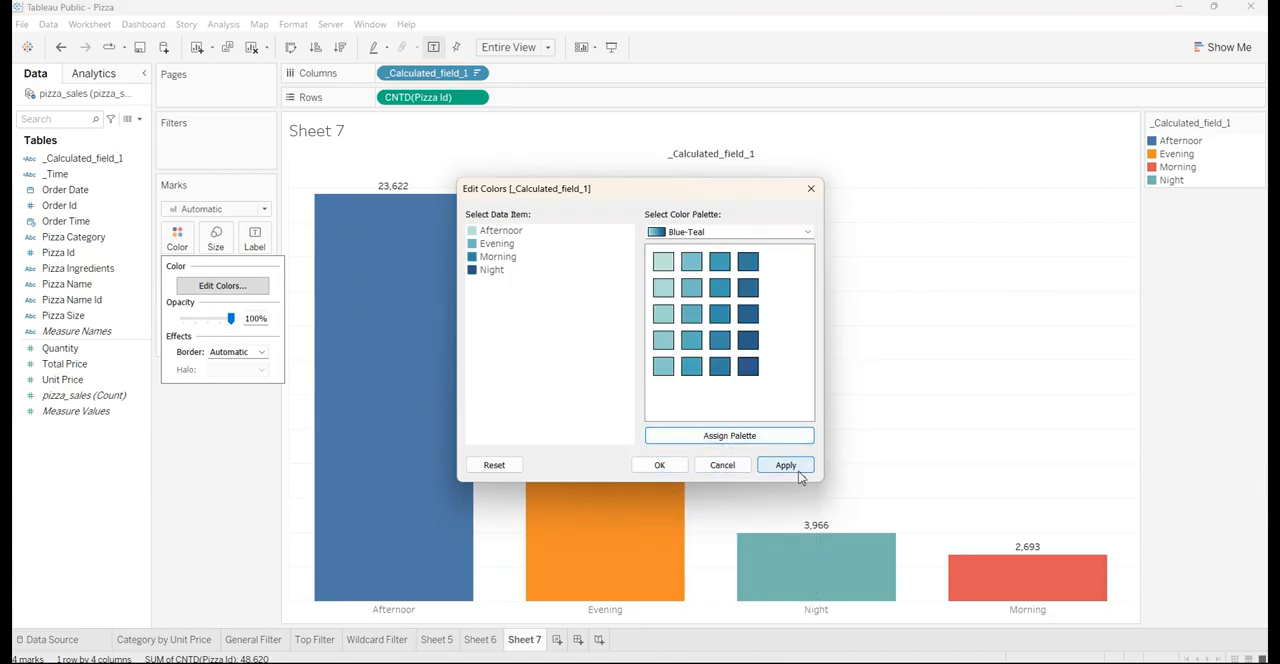
click(786, 465)
click(659, 466)
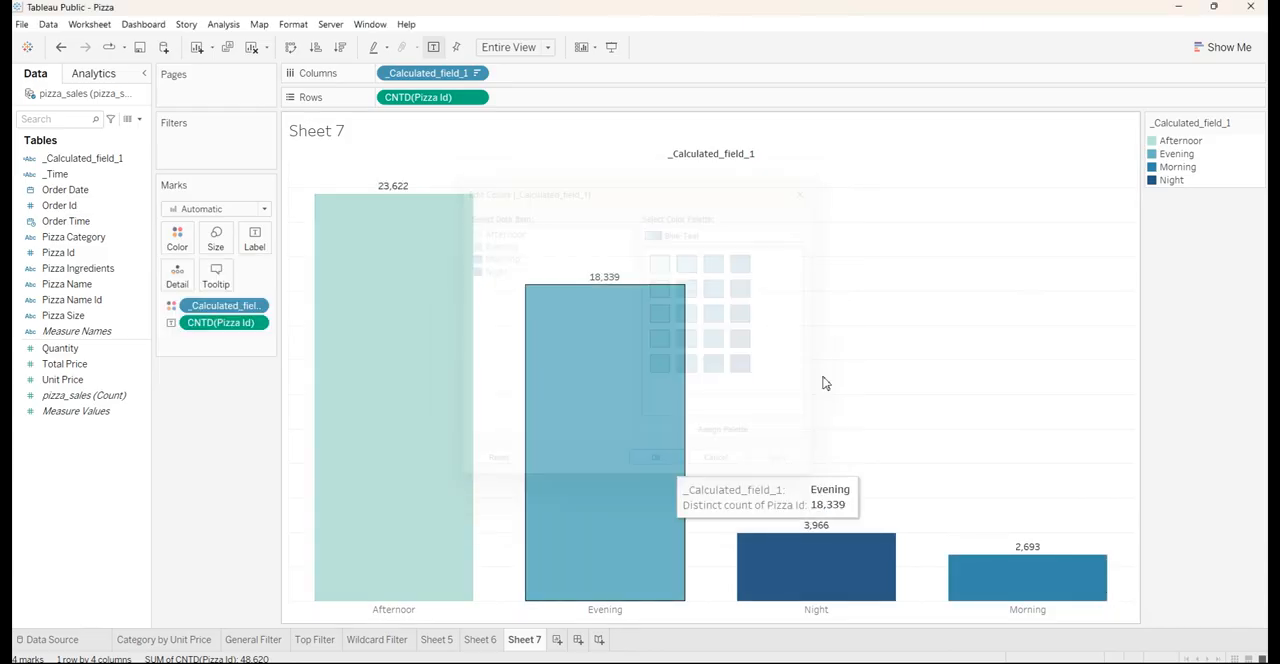
click(1257, 123)
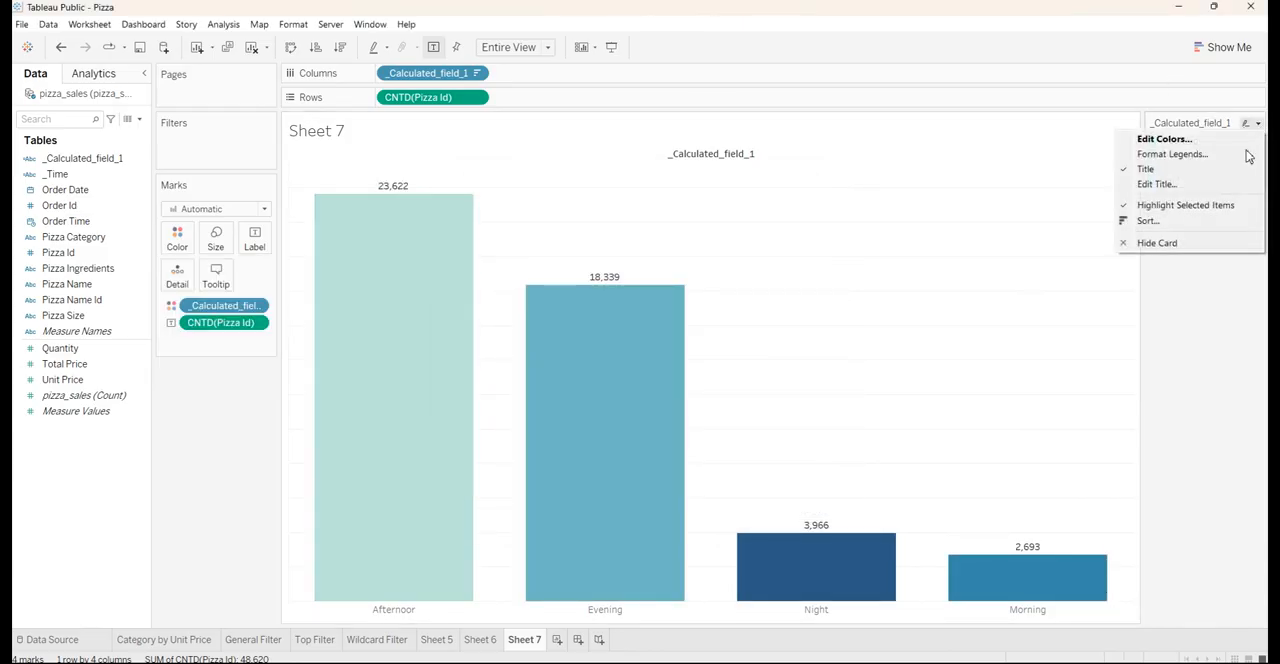
click(1157, 243)
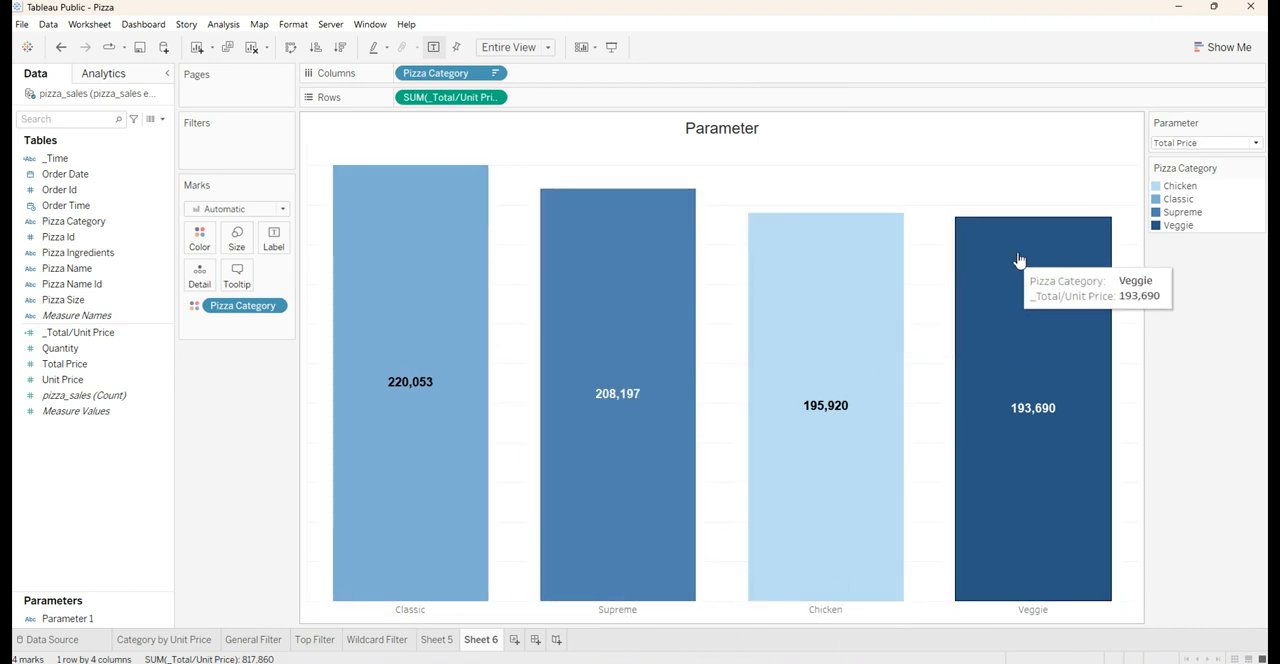
Compare the pizza category bars on Sheet 6 with the Parameter control set to Unit Price and back to Total Price
click(1221, 146)
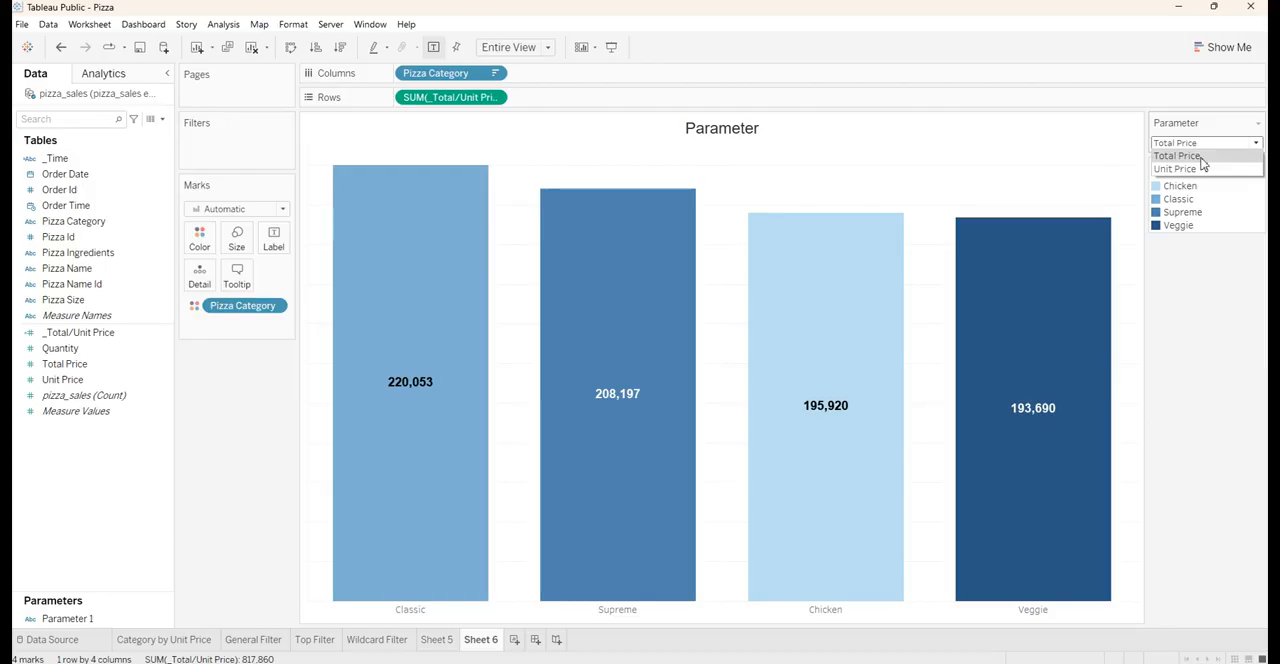
click(1201, 158)
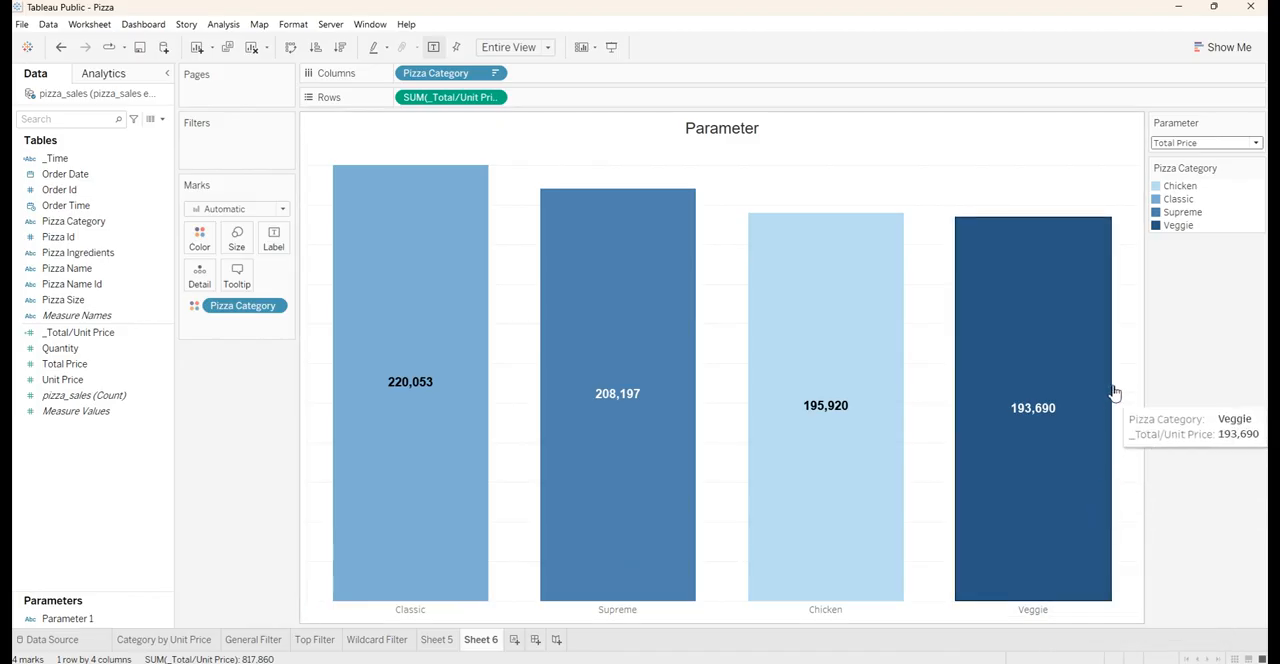
click(1196, 145)
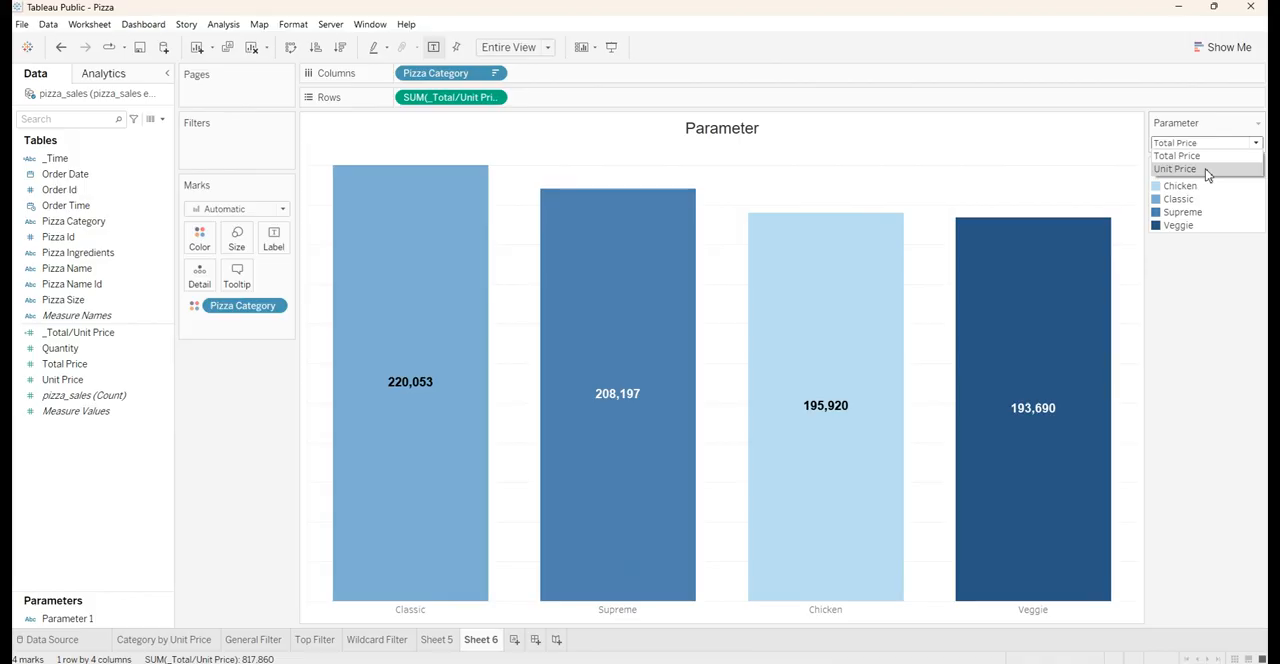
click(1176, 169)
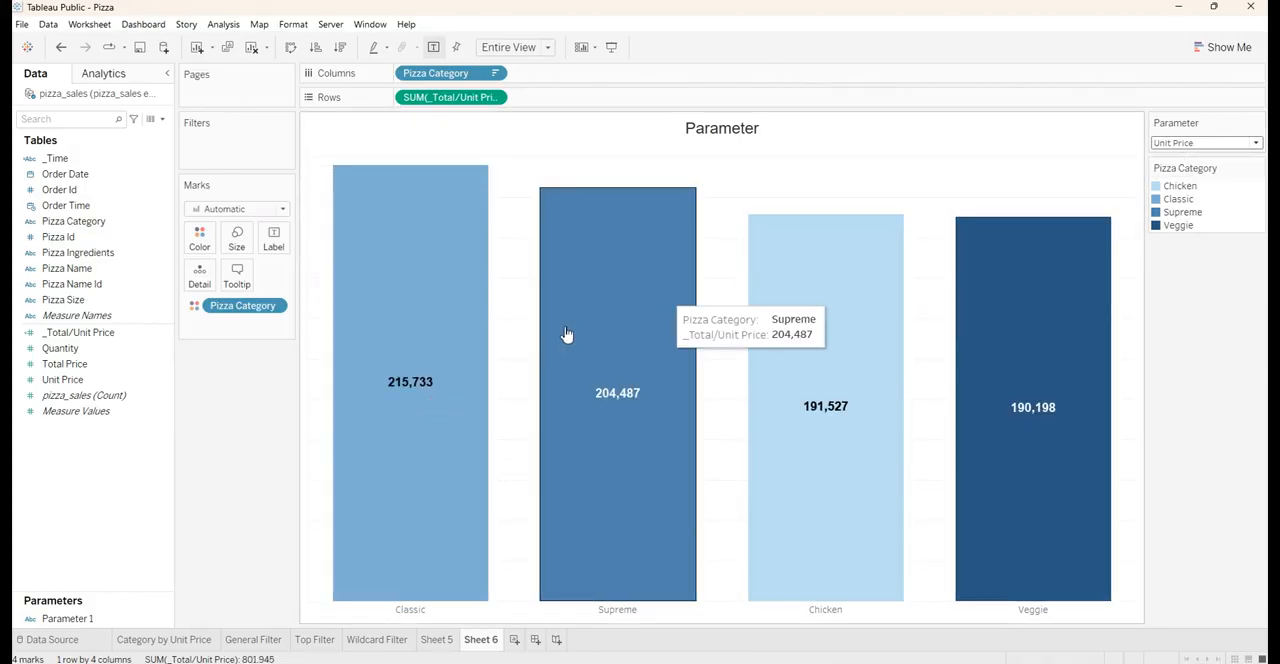
click(89, 381)
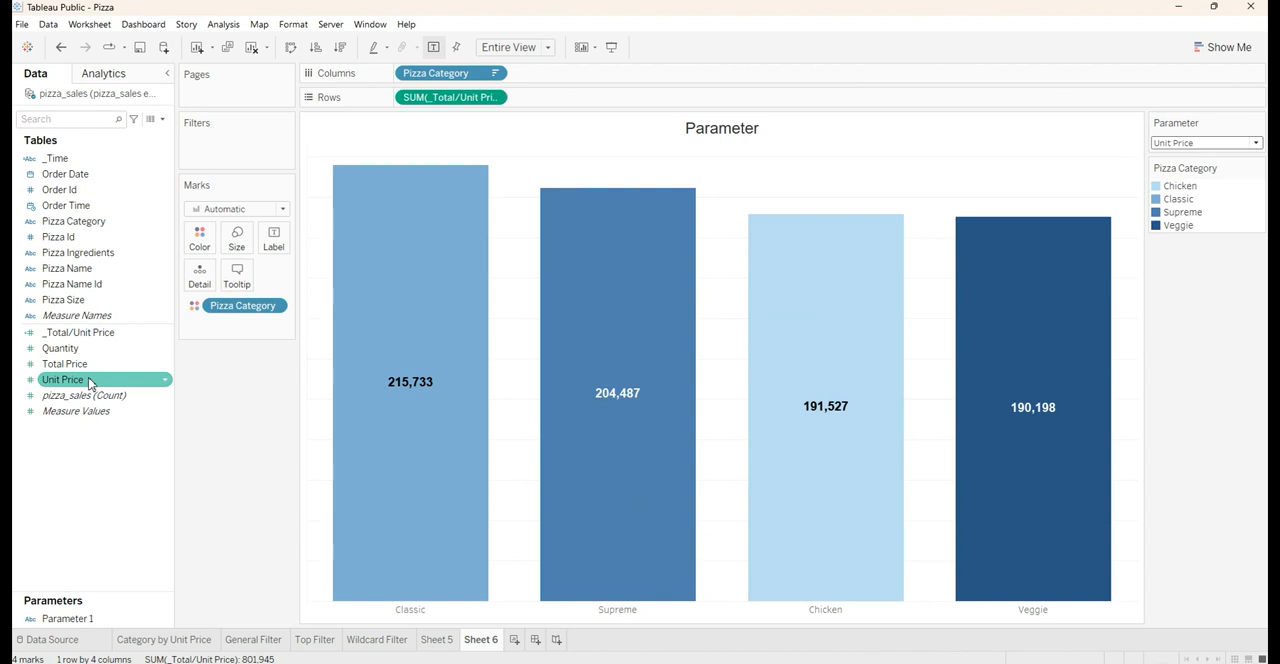
click(1178, 145)
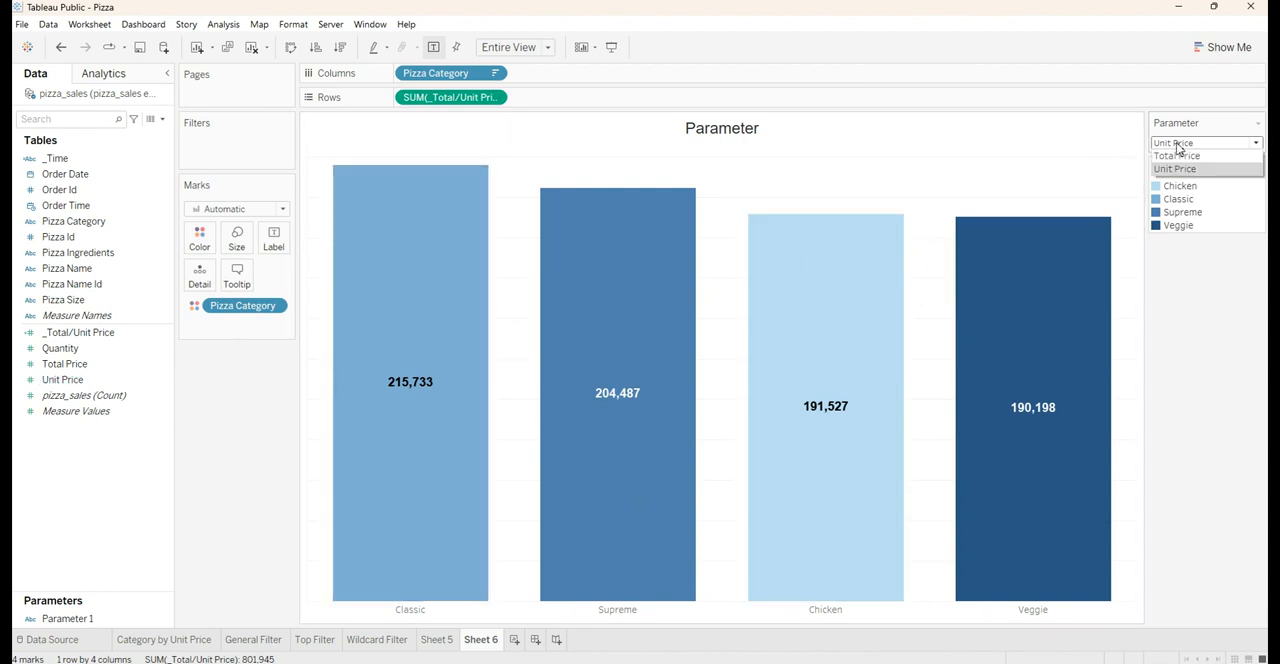
click(1184, 157)
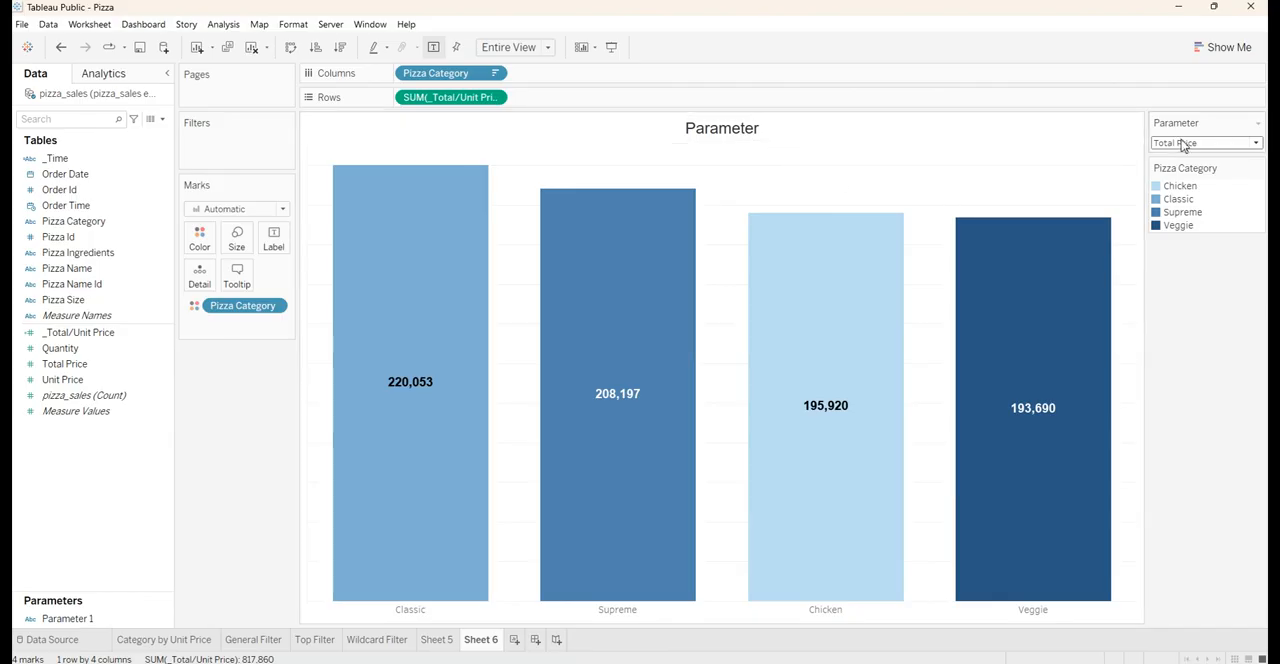
Add a new worksheet and replace its title text with "Parameter"
click(515, 640)
double_click(746, 131)
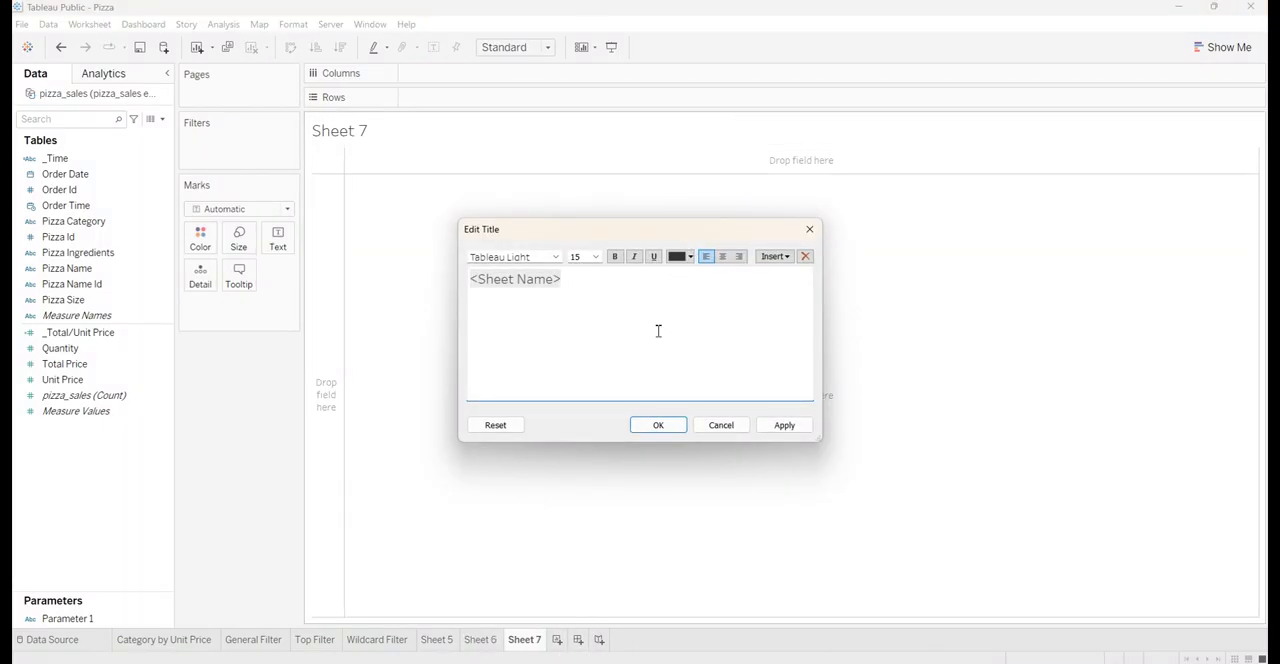
key(ctrl+a)
text(P)
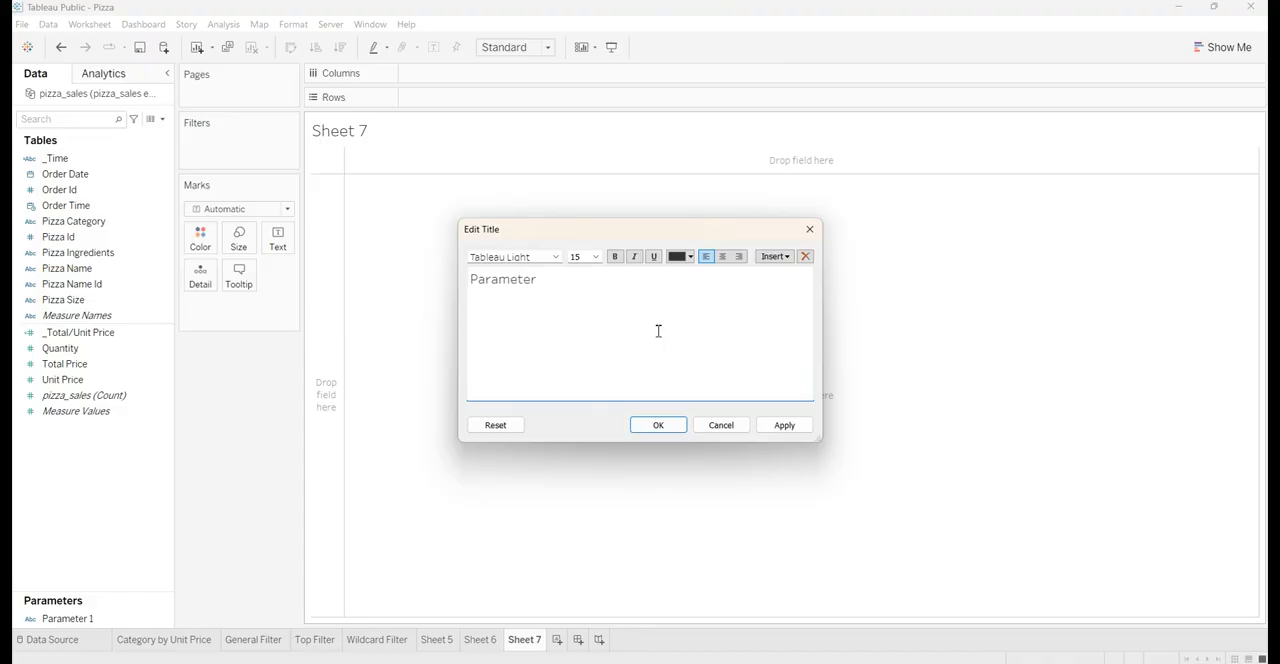
Set the worksheet title's font to Arial and right-align it
key(ctrl+a)
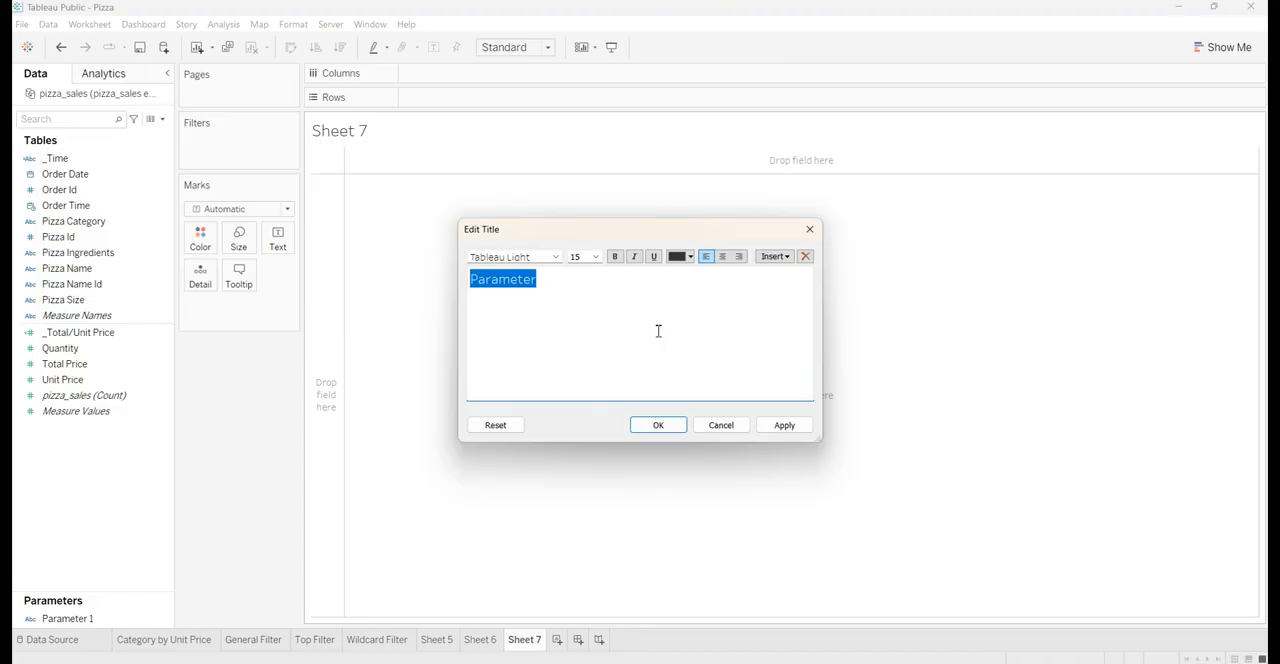
click(546, 255)
text(arial)
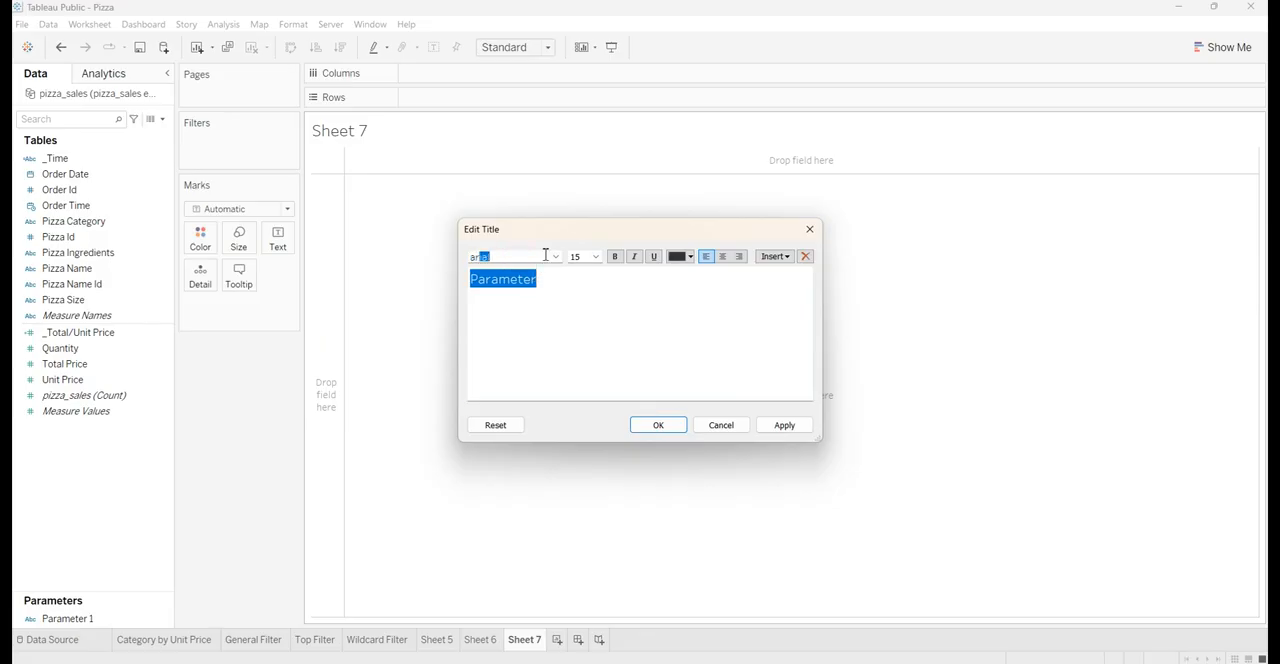
key(Return)
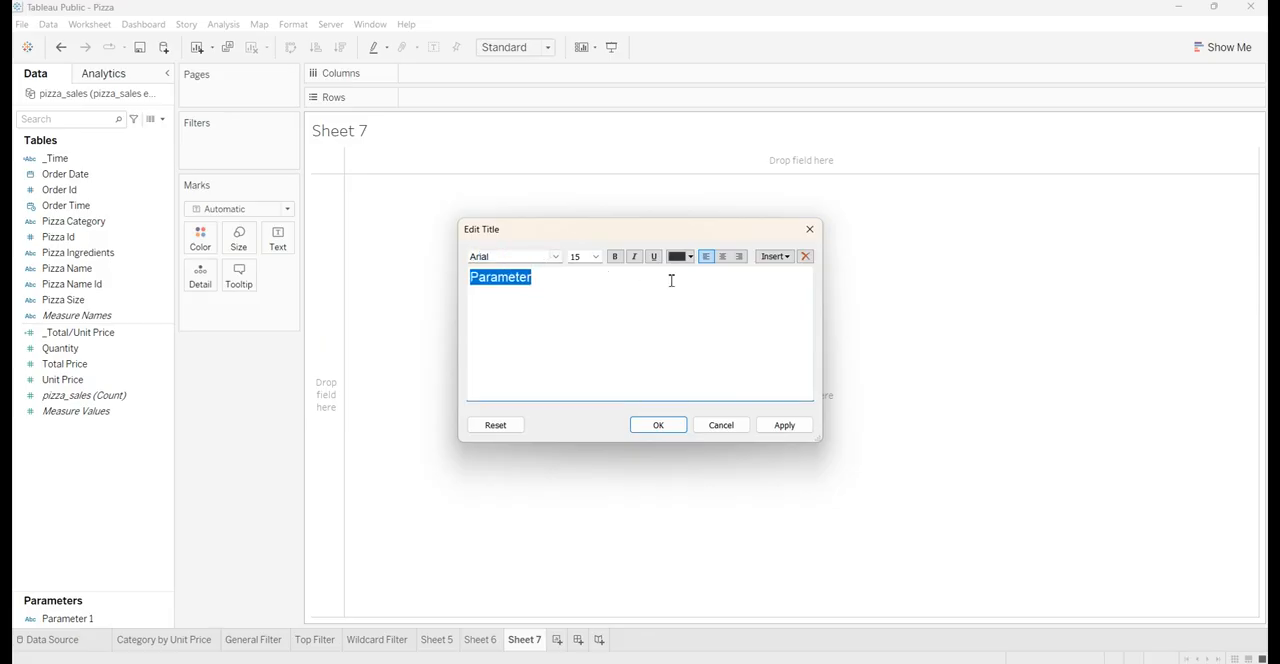
click(739, 256)
click(766, 429)
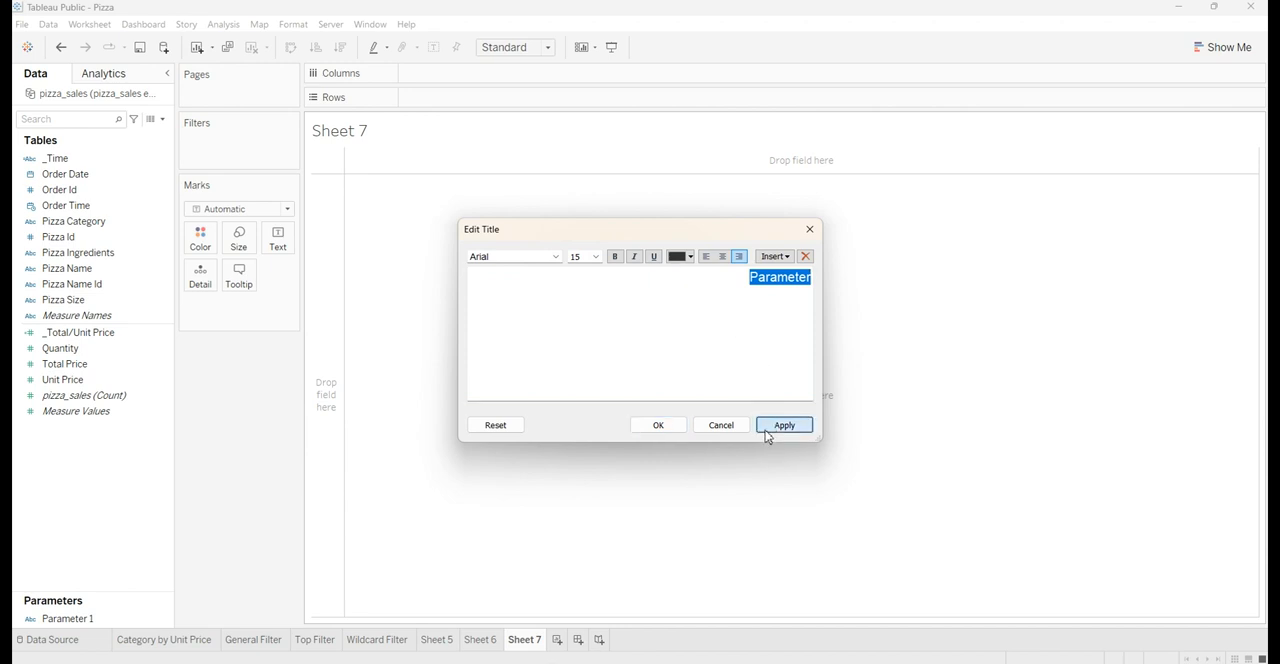
click(658, 428)
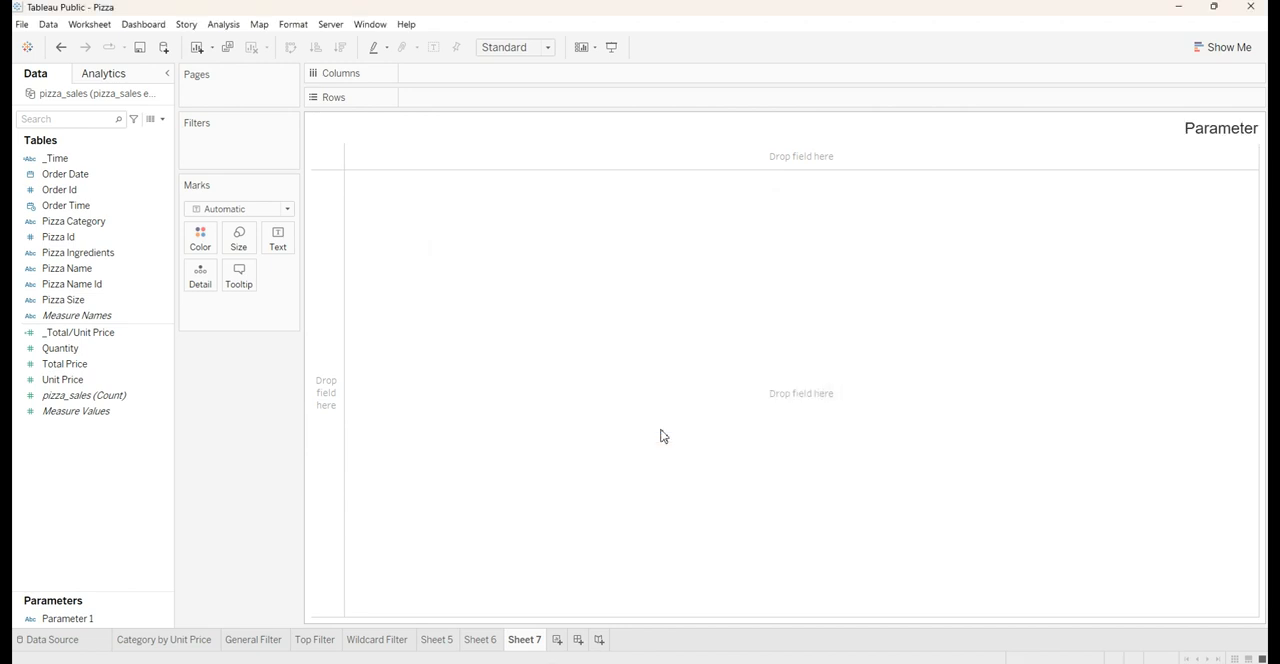
Change the worksheet title's alignment to centered
double_click(1095, 128)
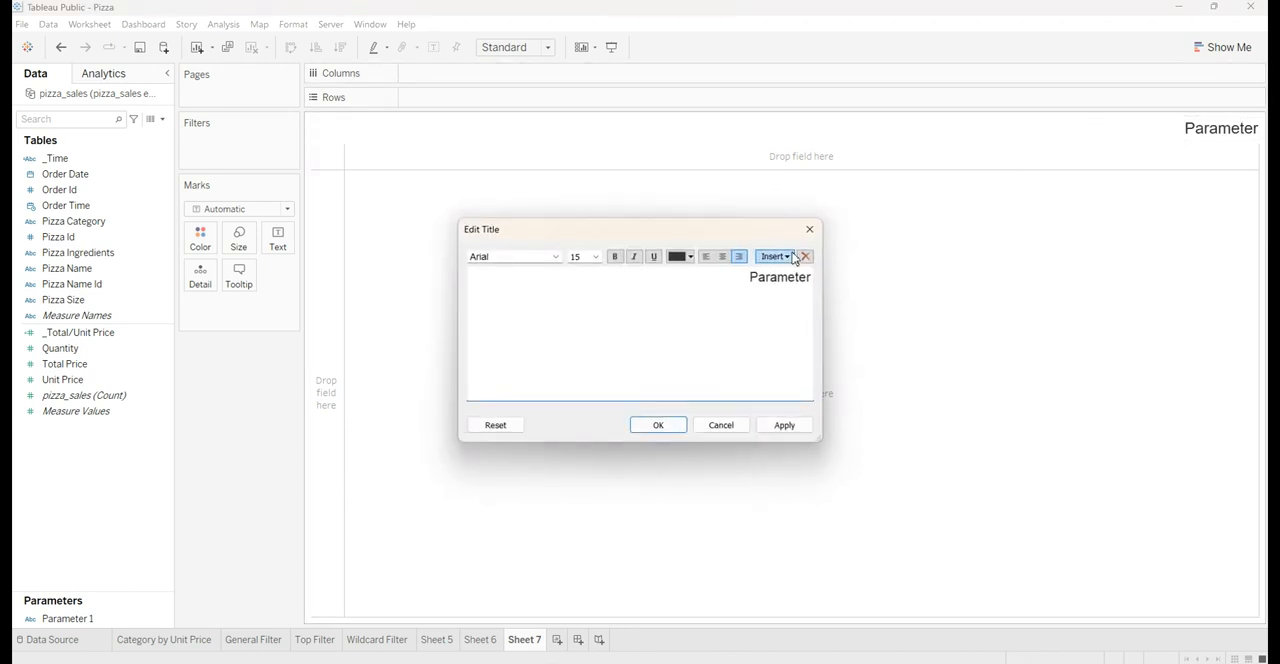
click(722, 256)
click(784, 425)
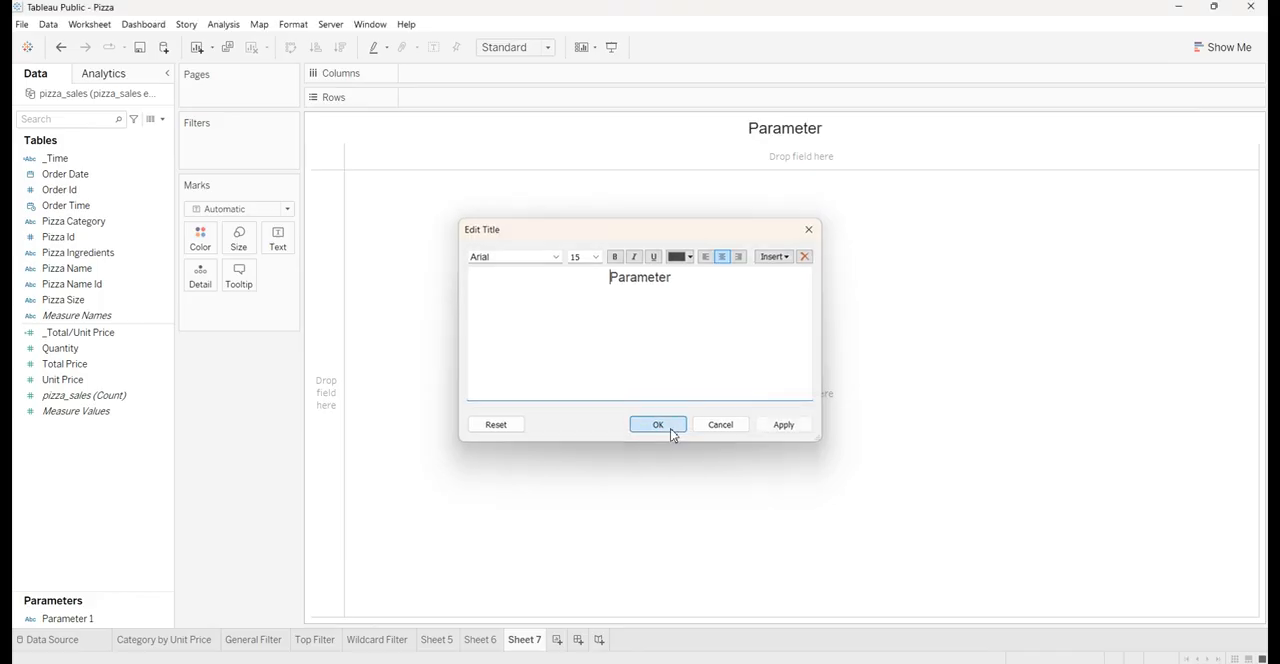
click(671, 428)
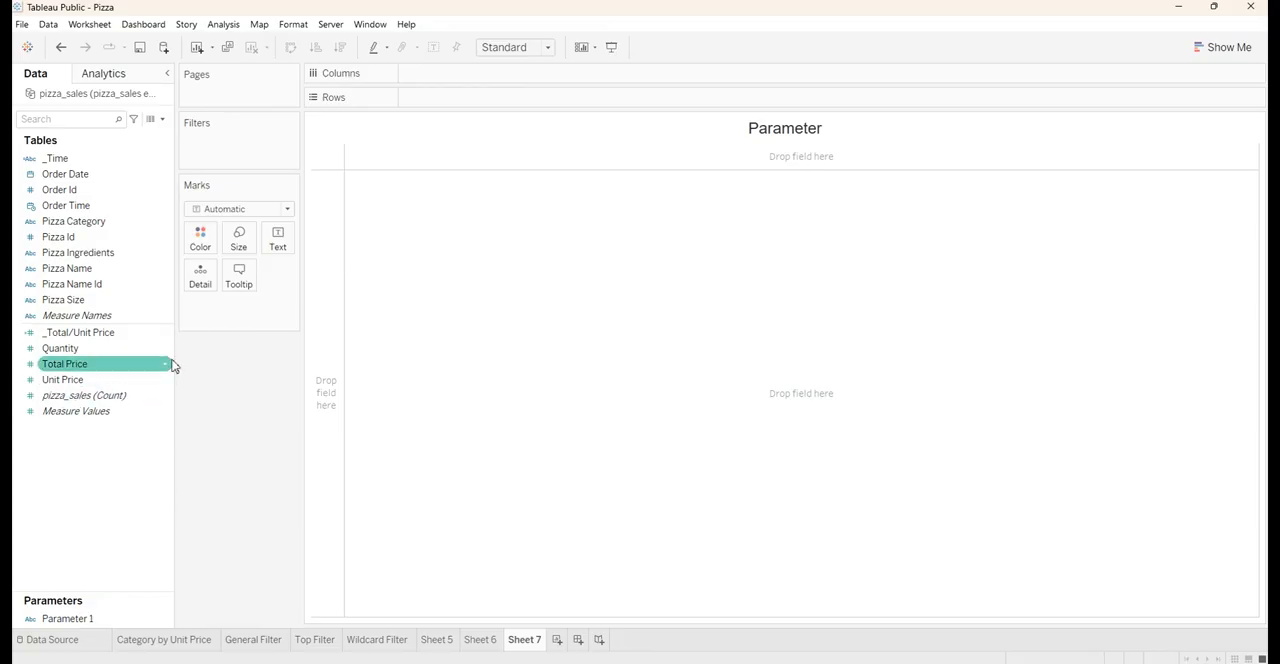
Create a new parameter named "Select Total/Unit Price"
click(163, 120)
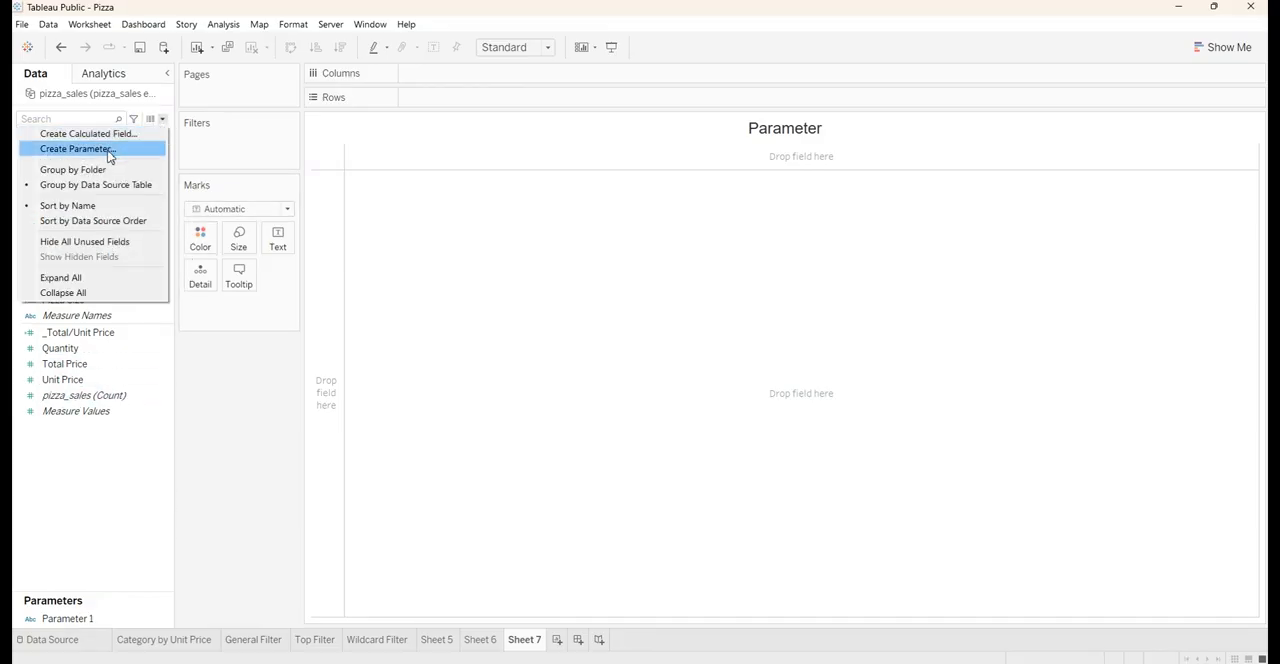
click(78, 148)
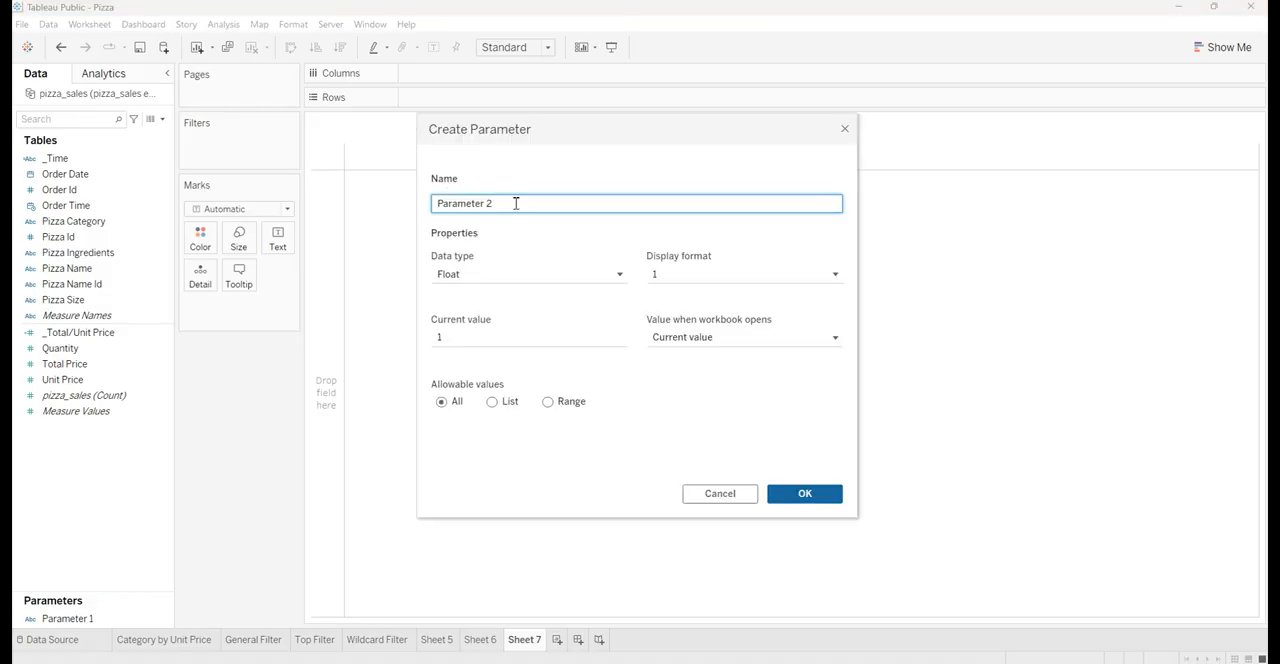
drag(505, 210, 413, 211)
key(BackSpace)
text(S)
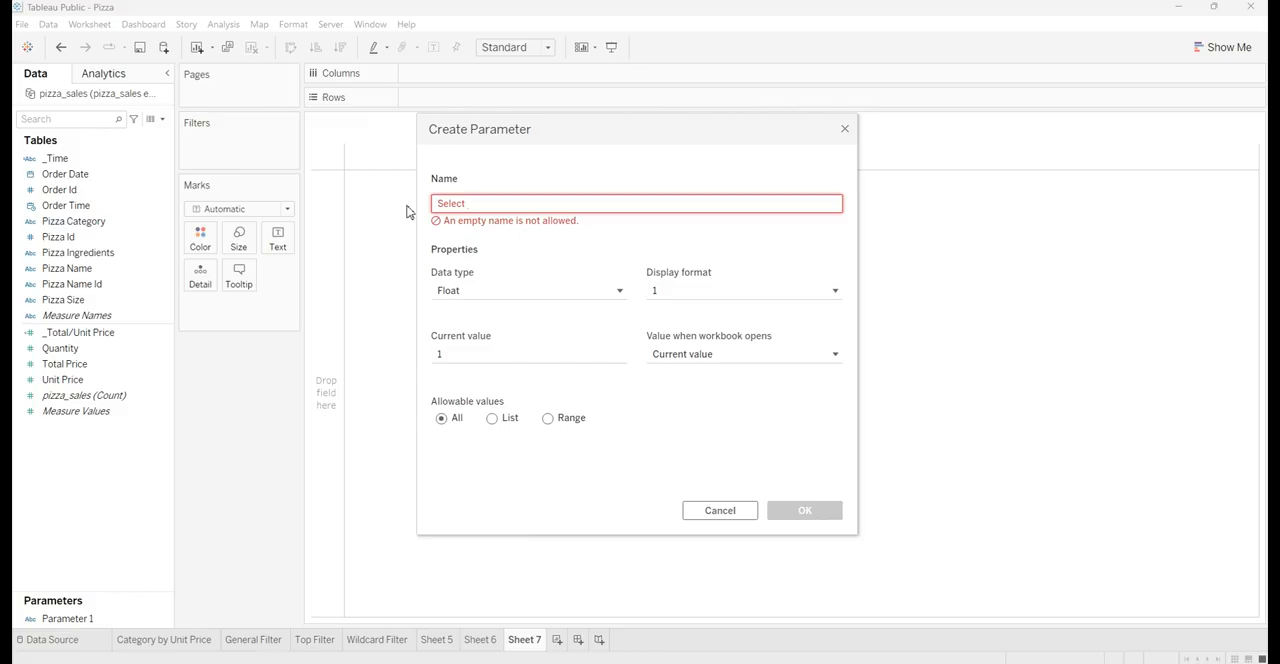
text(elect )
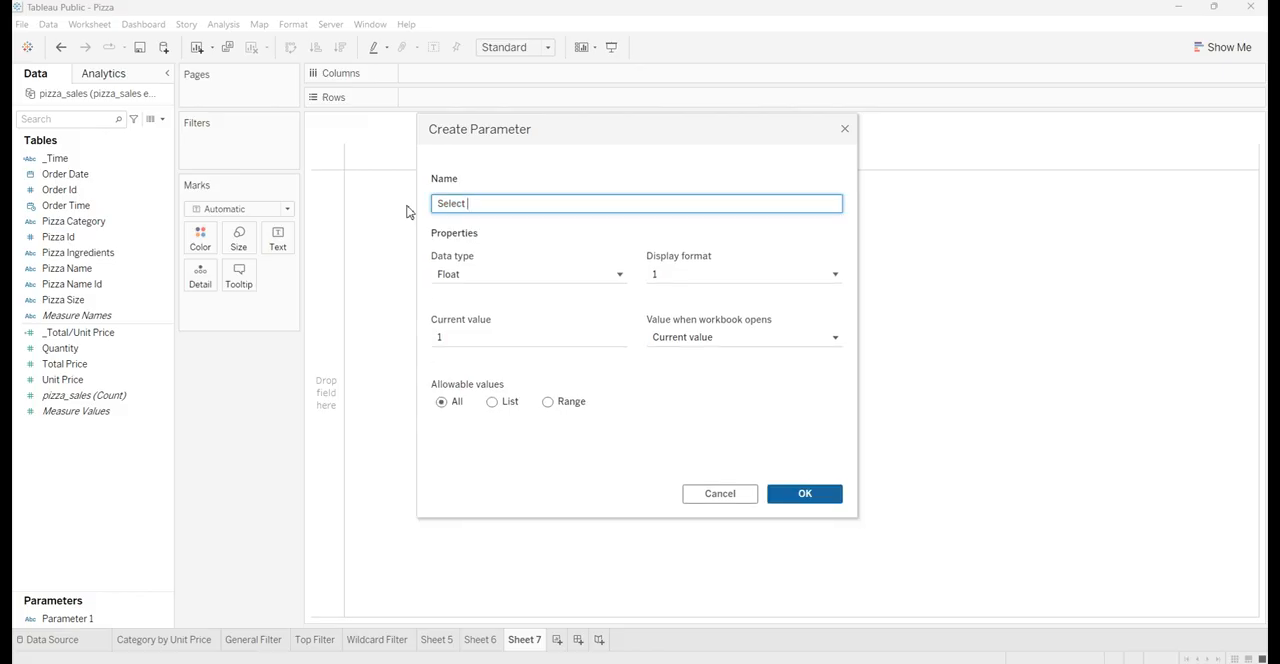
text(Total/Unit Price)
Set the parameter's data type to String and restrict its allowable values to a list
click(492, 275)
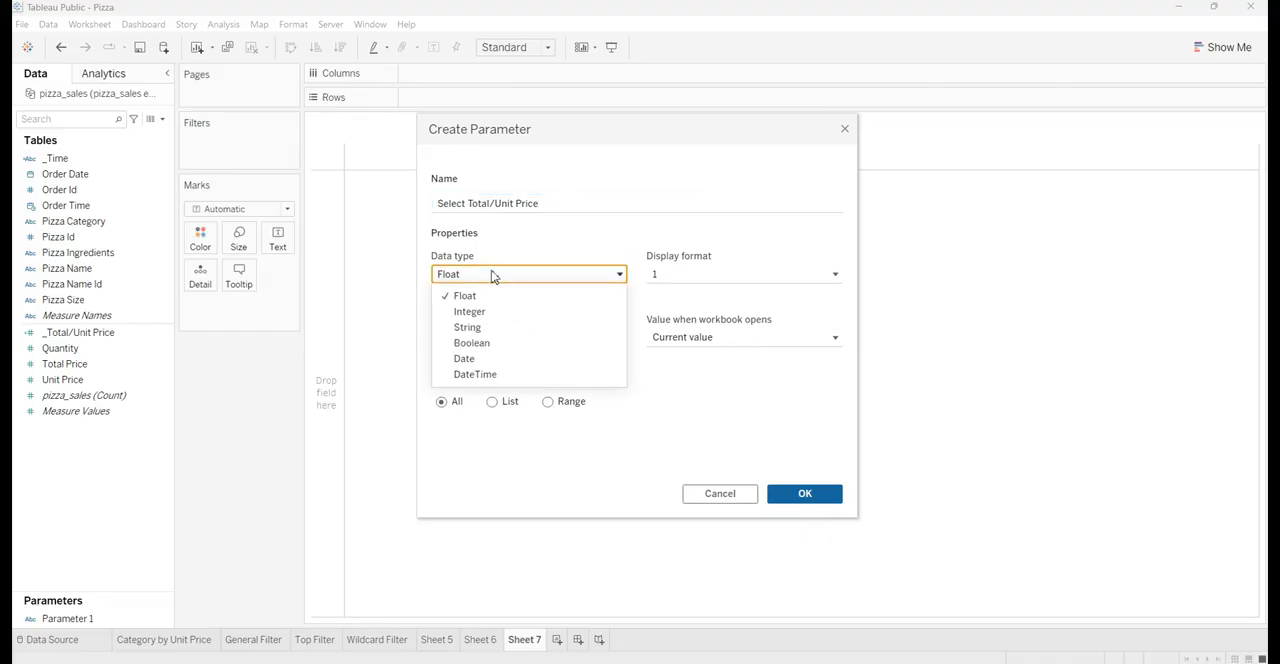
click(481, 331)
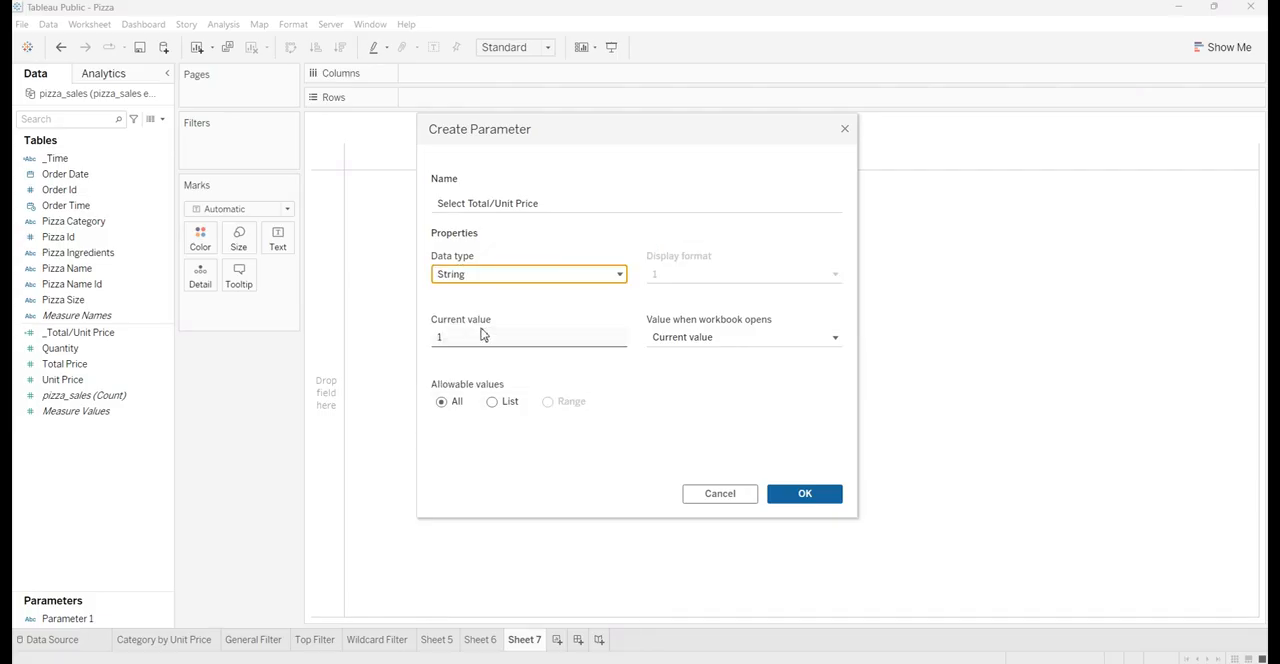
click(494, 402)
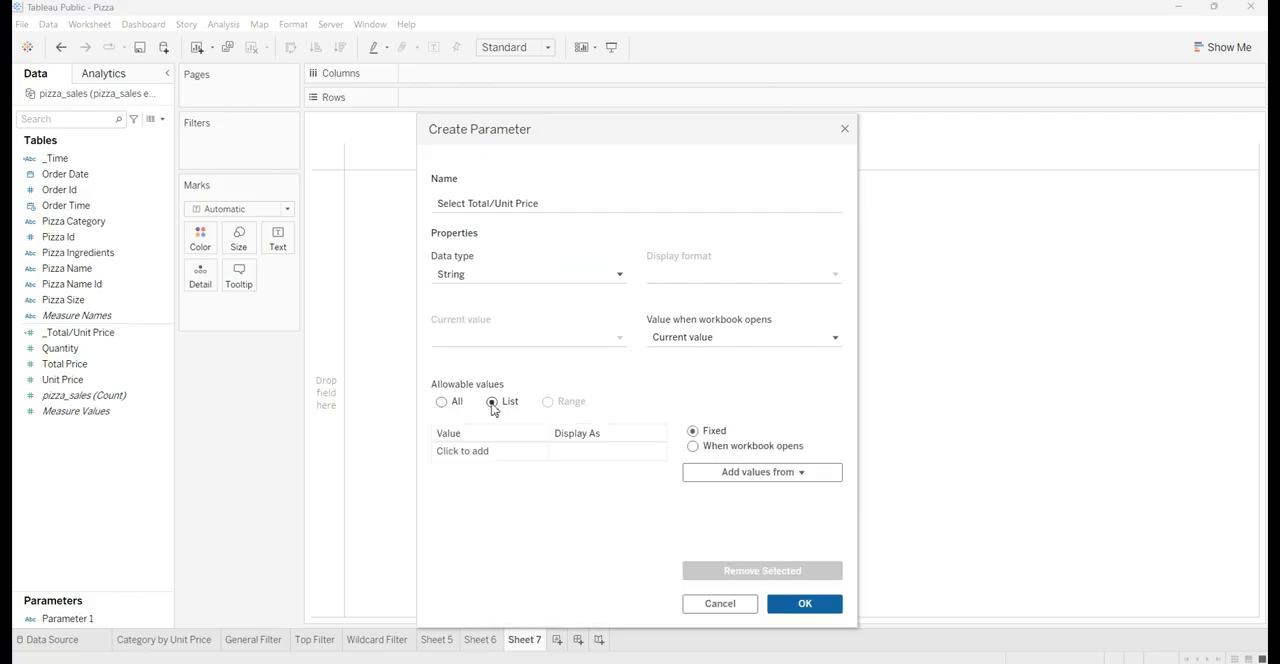
Add "Total Price" and "Unit Price" as the parameter's list values and save the parameter
click(481, 452)
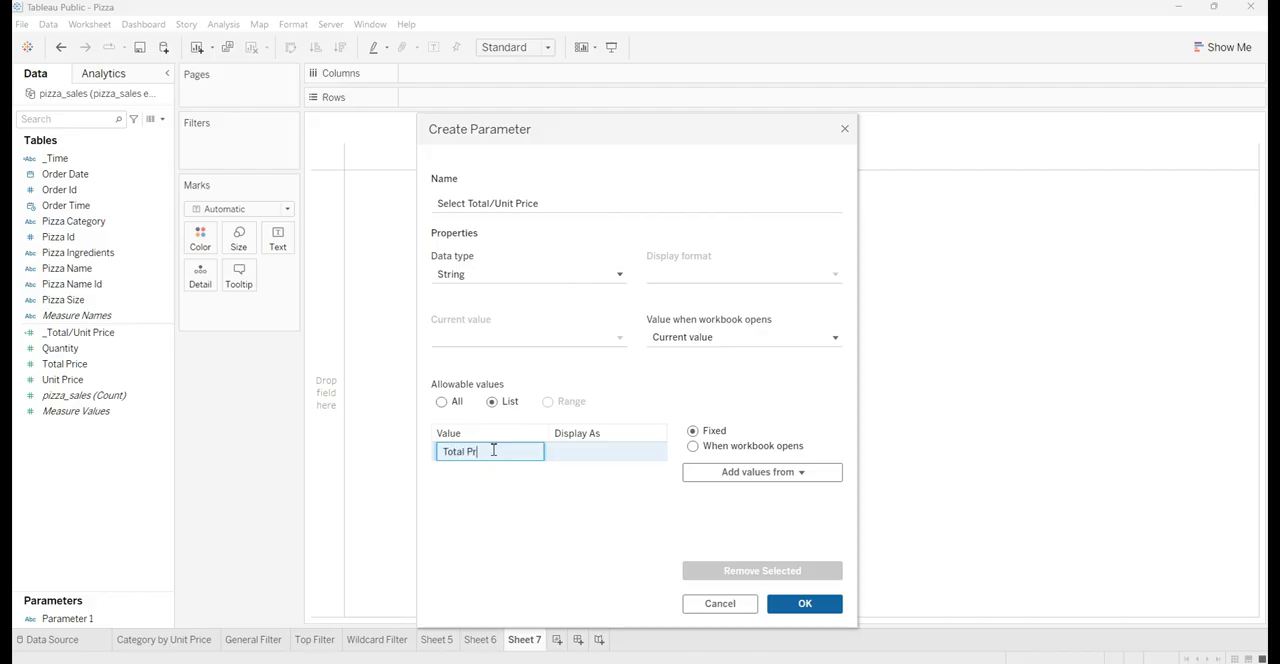
text(ice)
key(Return)
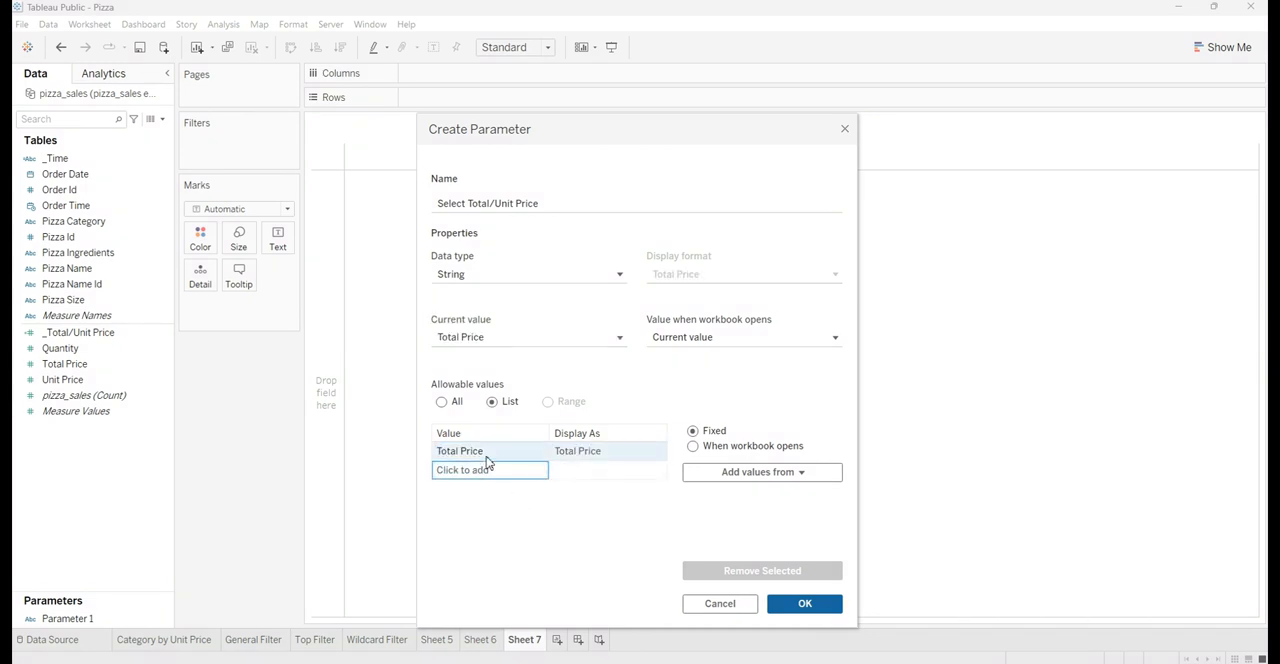
click(487, 468)
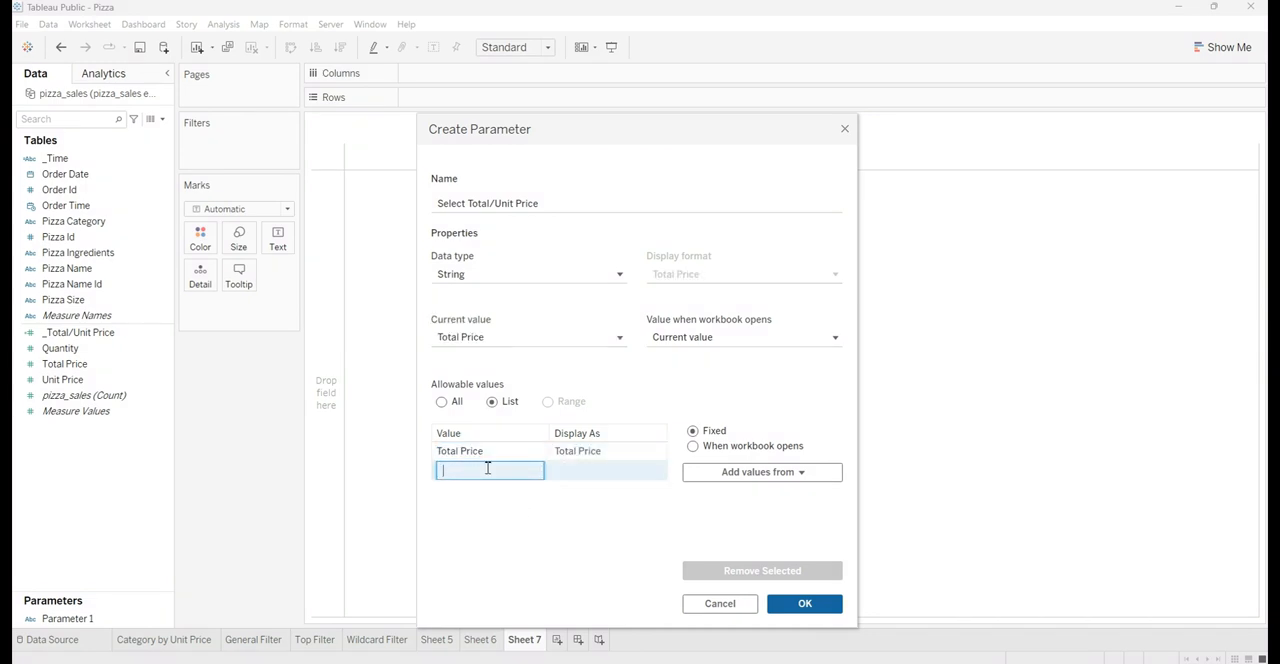
text(Unit Price)
click(805, 603)
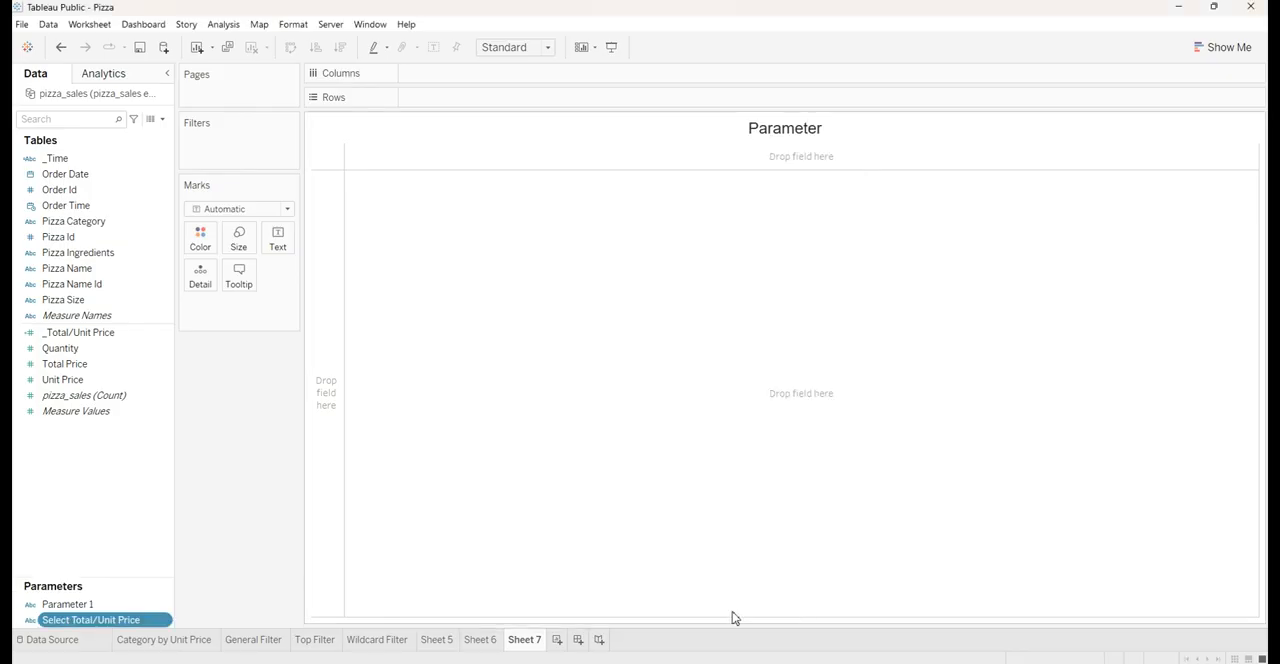
Show the Select Total/Unit Price parameter control on the sheet and test it with Unit Price and back to Total Price
right_click(106, 628)
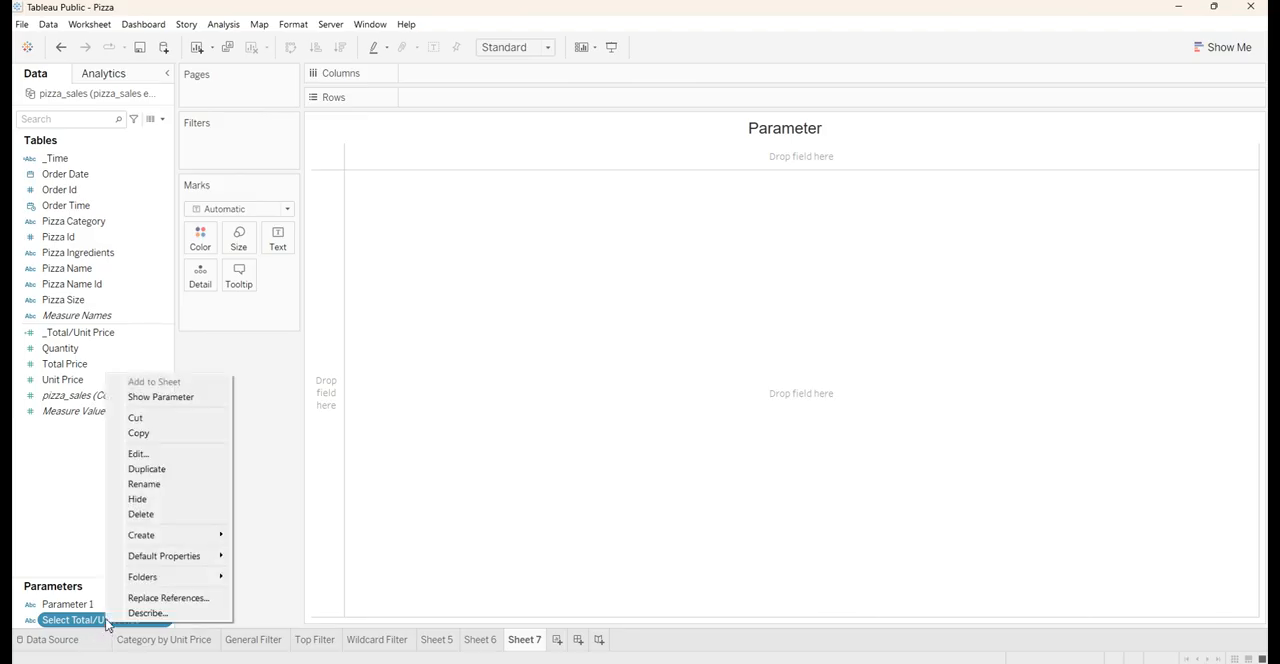
click(156, 398)
click(1196, 143)
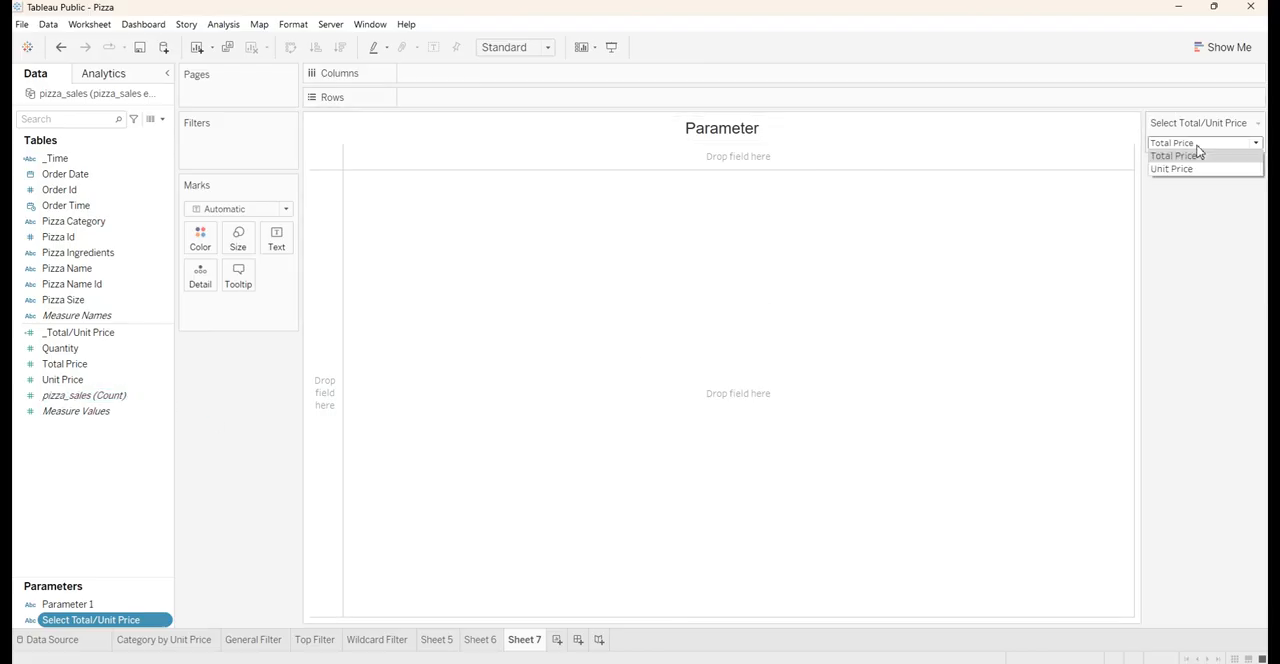
click(1200, 169)
click(1194, 146)
click(1193, 157)
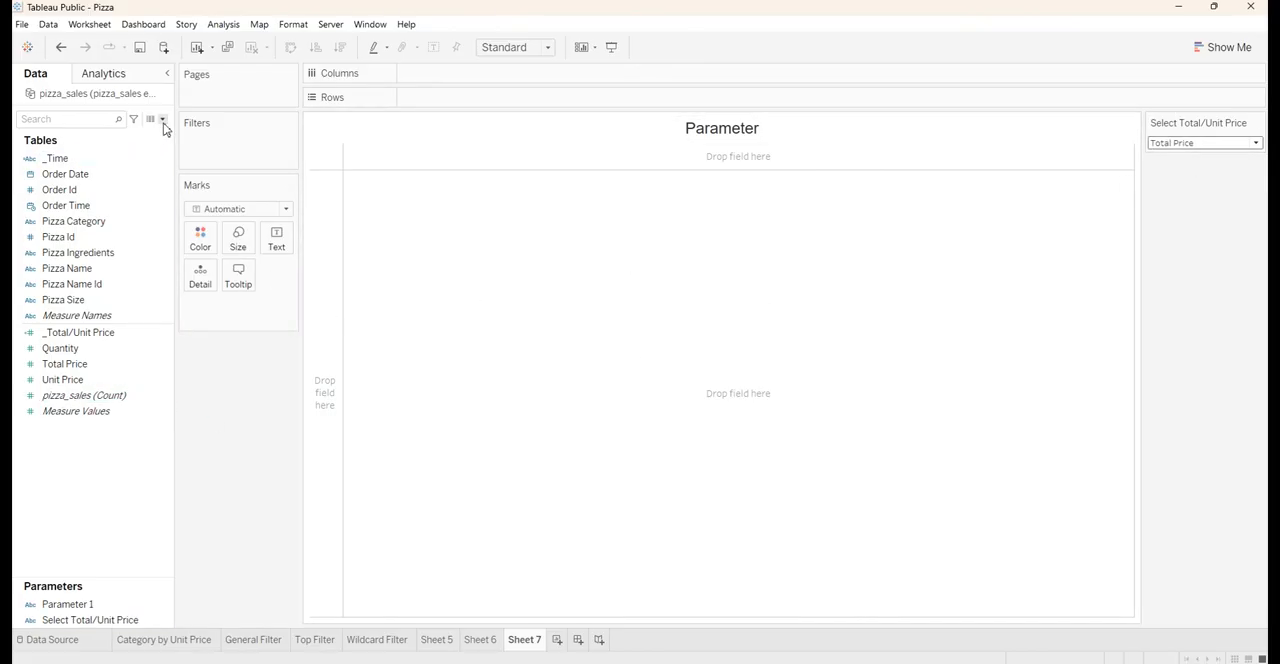
Create a calculated field and begin its formula with IF [Select Total/Unit Price] =
click(162, 119)
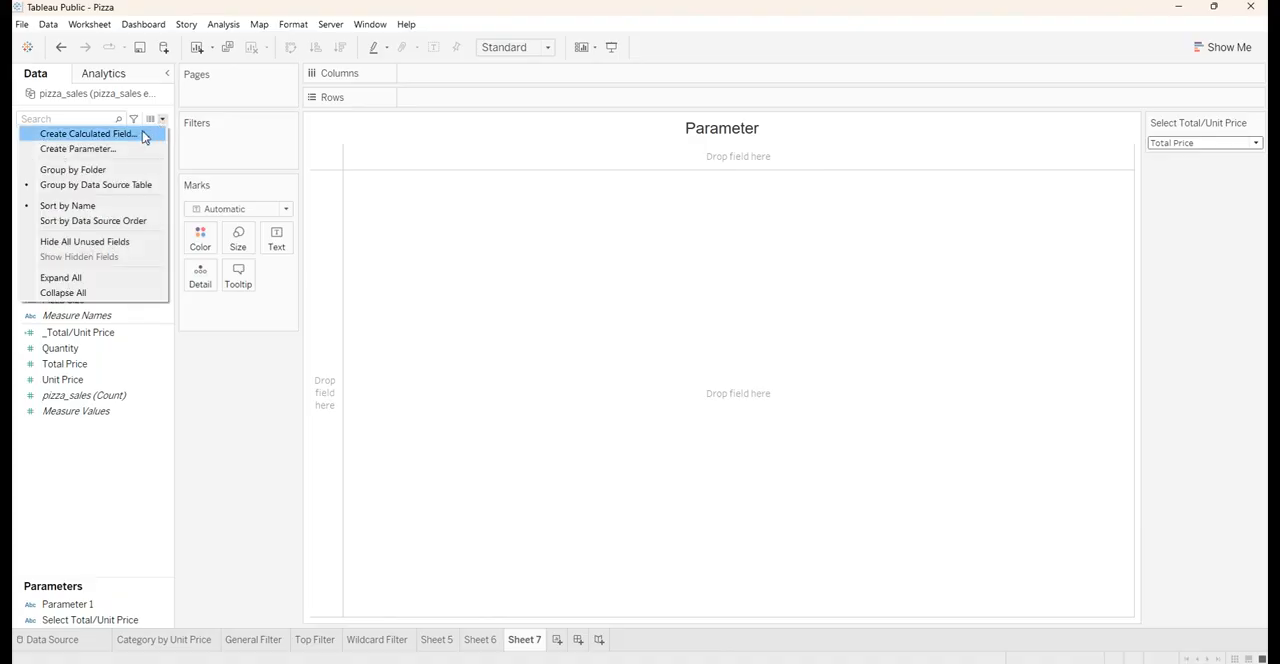
click(143, 134)
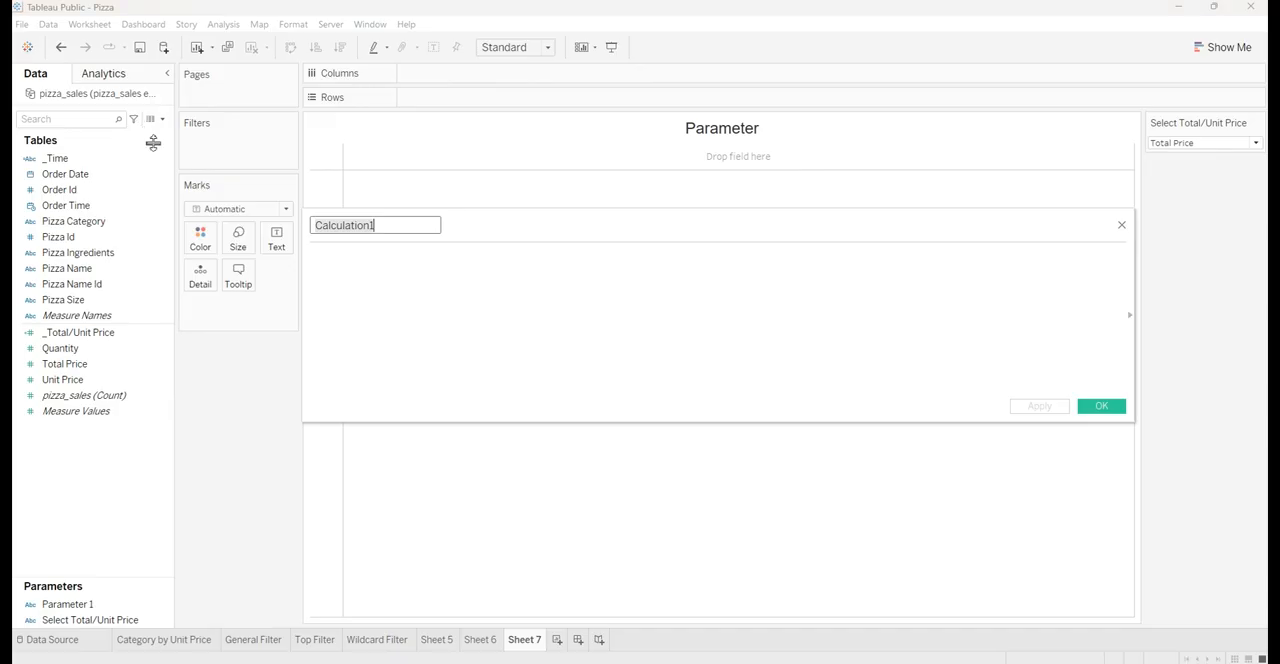
click(401, 254)
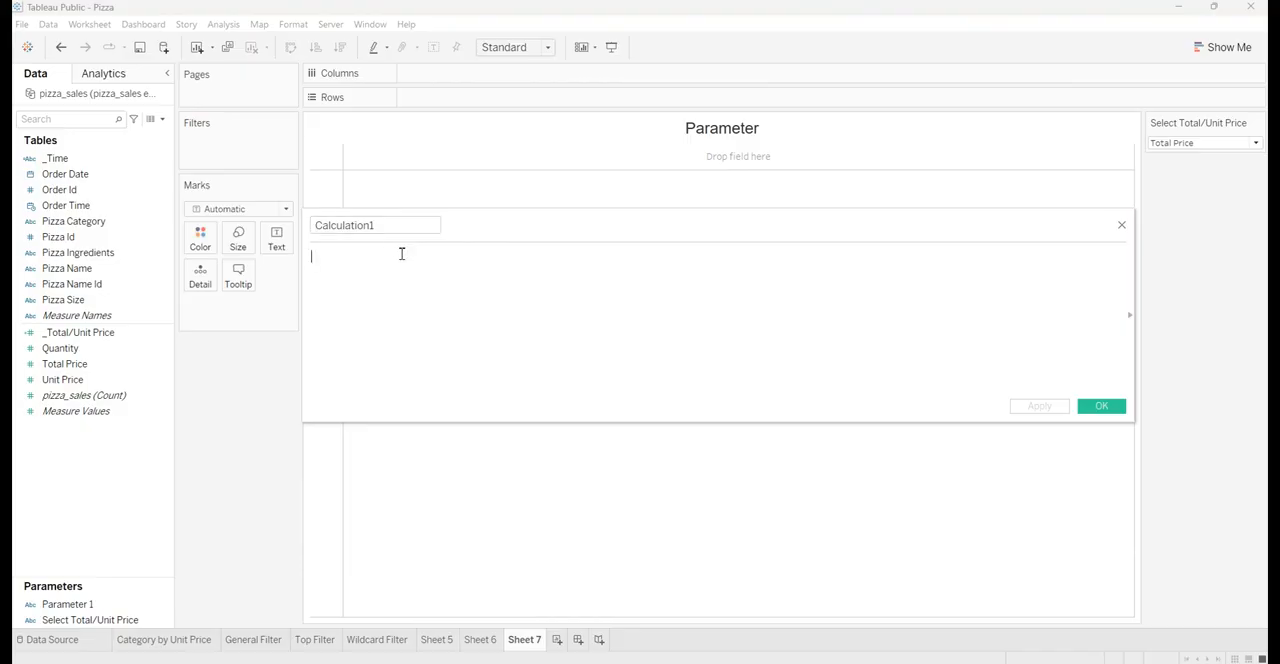
text(IF)
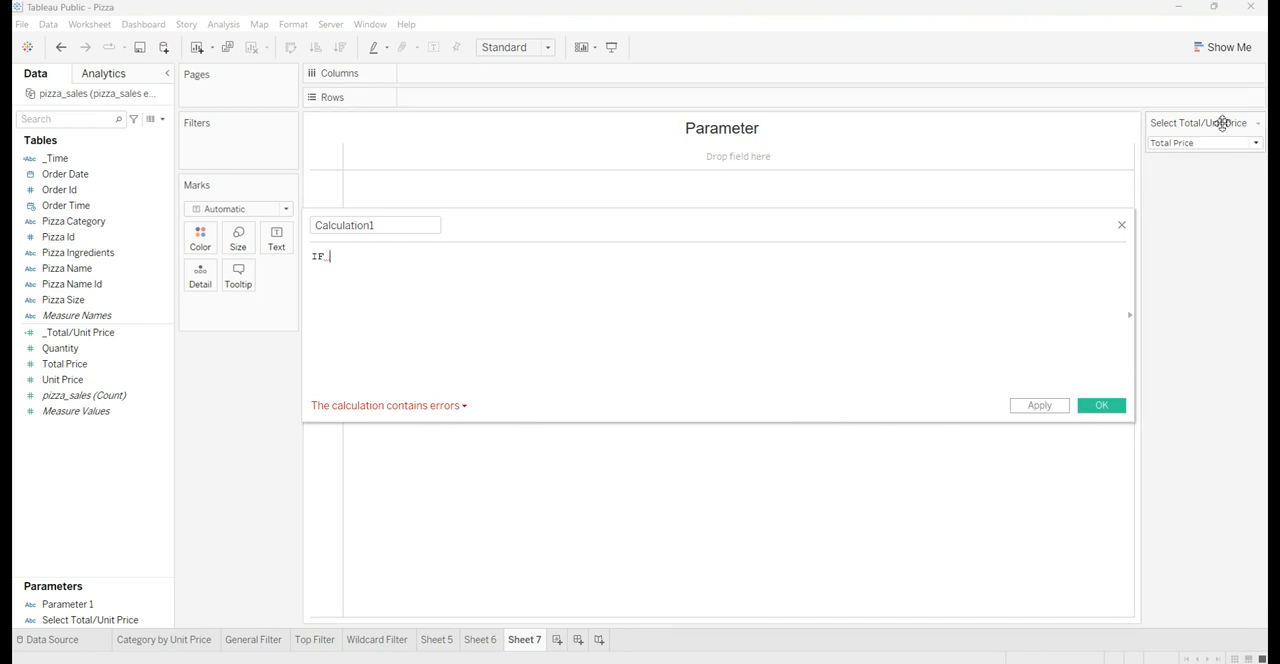
click(90, 621)
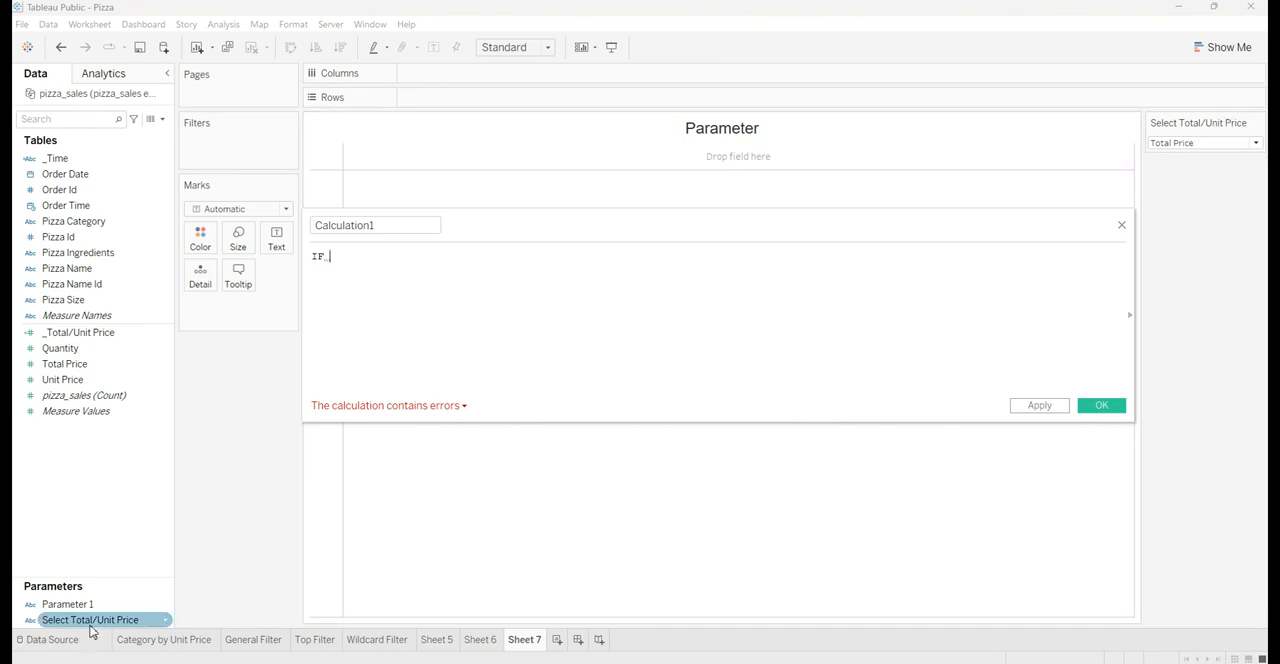
drag(90, 630, 471, 289)
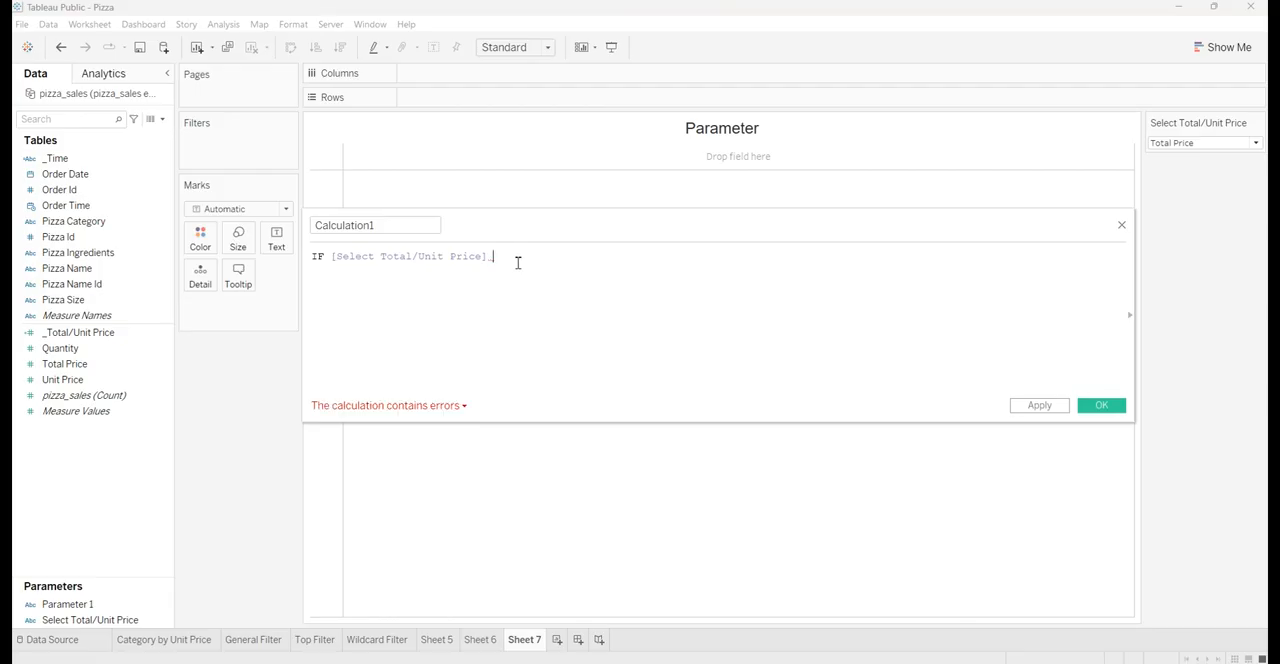
text(= )
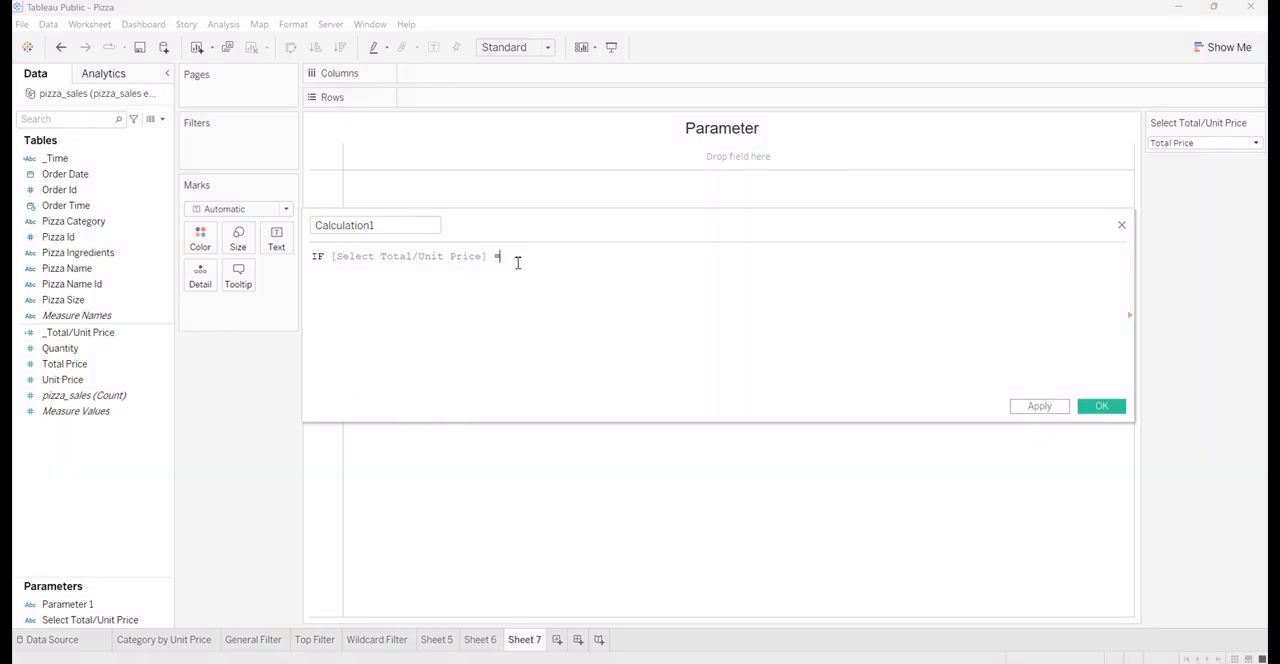
text("Total)
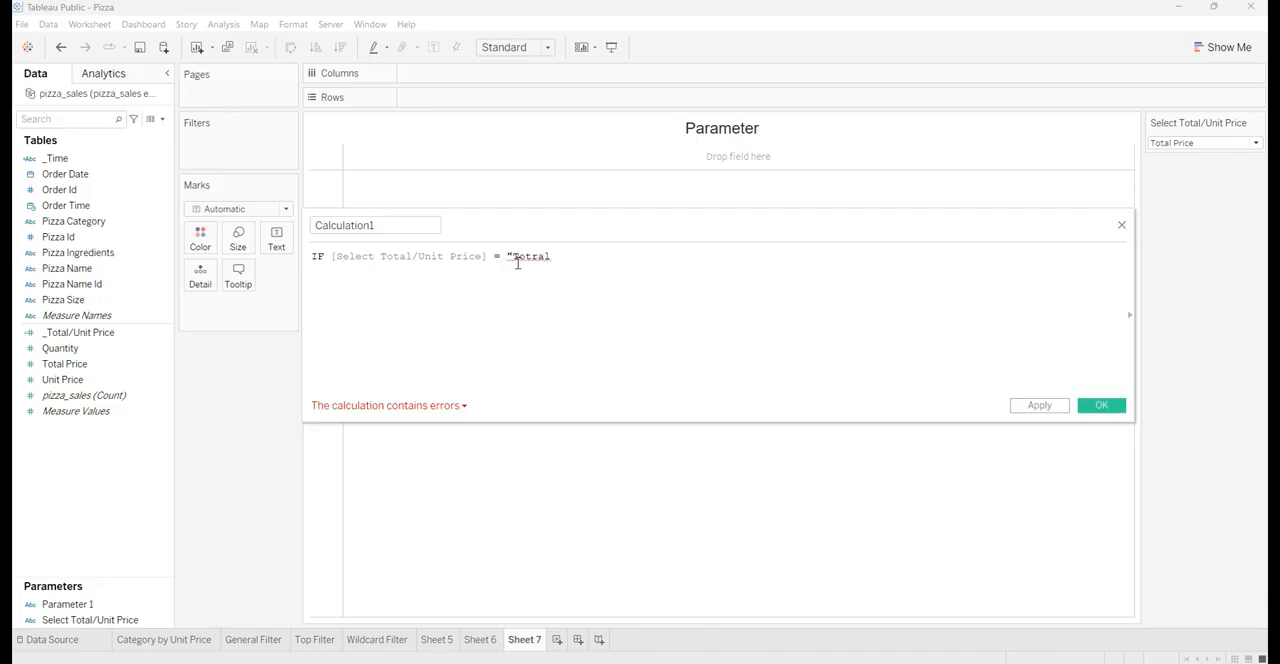
Complete the formula's first branch with "Total Price" then [Total Price]
click(541, 256)
key(BackSpace)
click(596, 259)
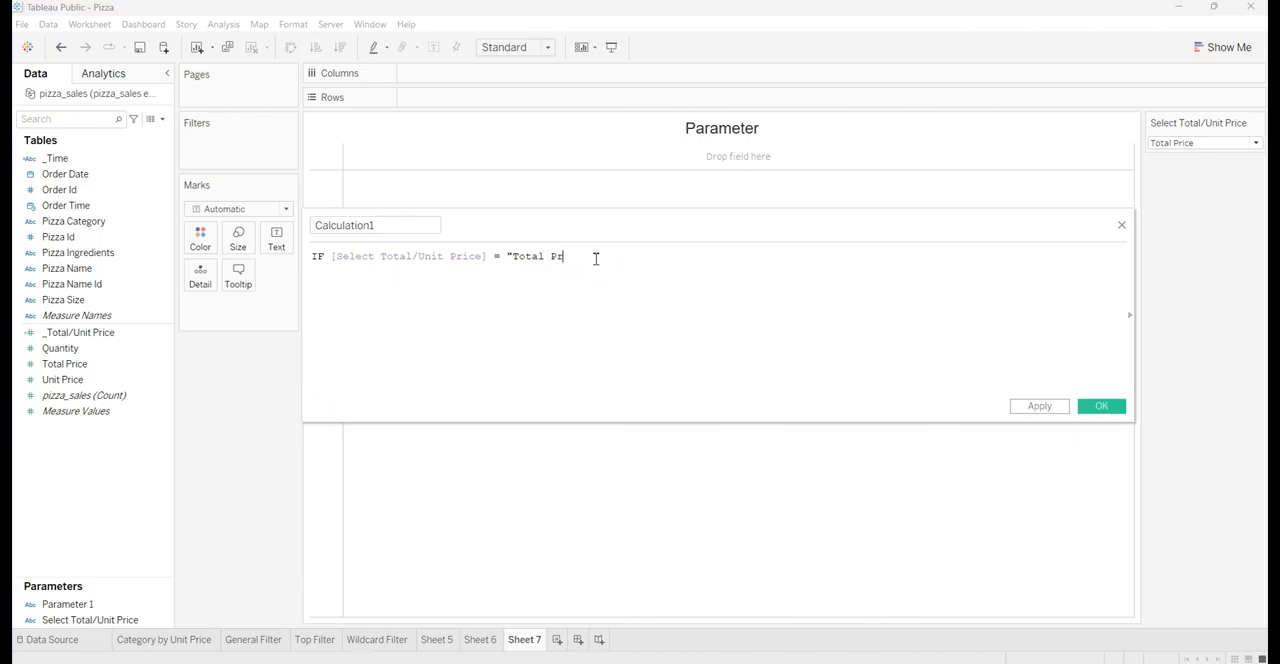
text(Price" Then)
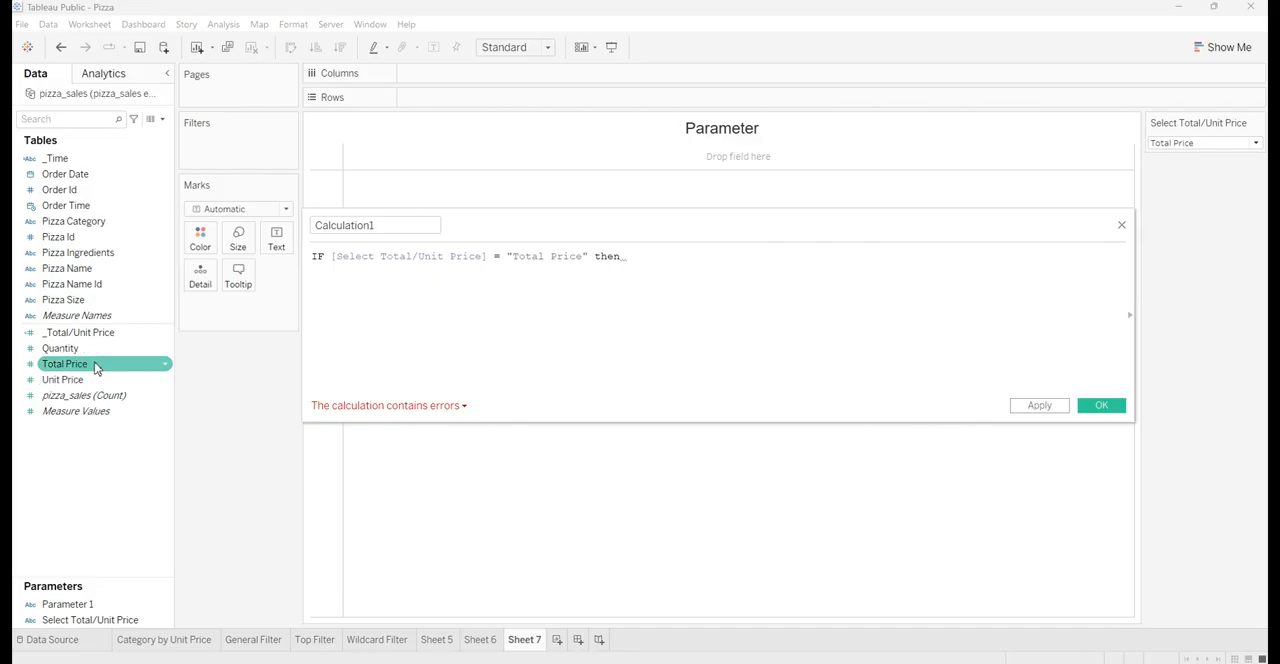
drag(100, 366, 688, 278)
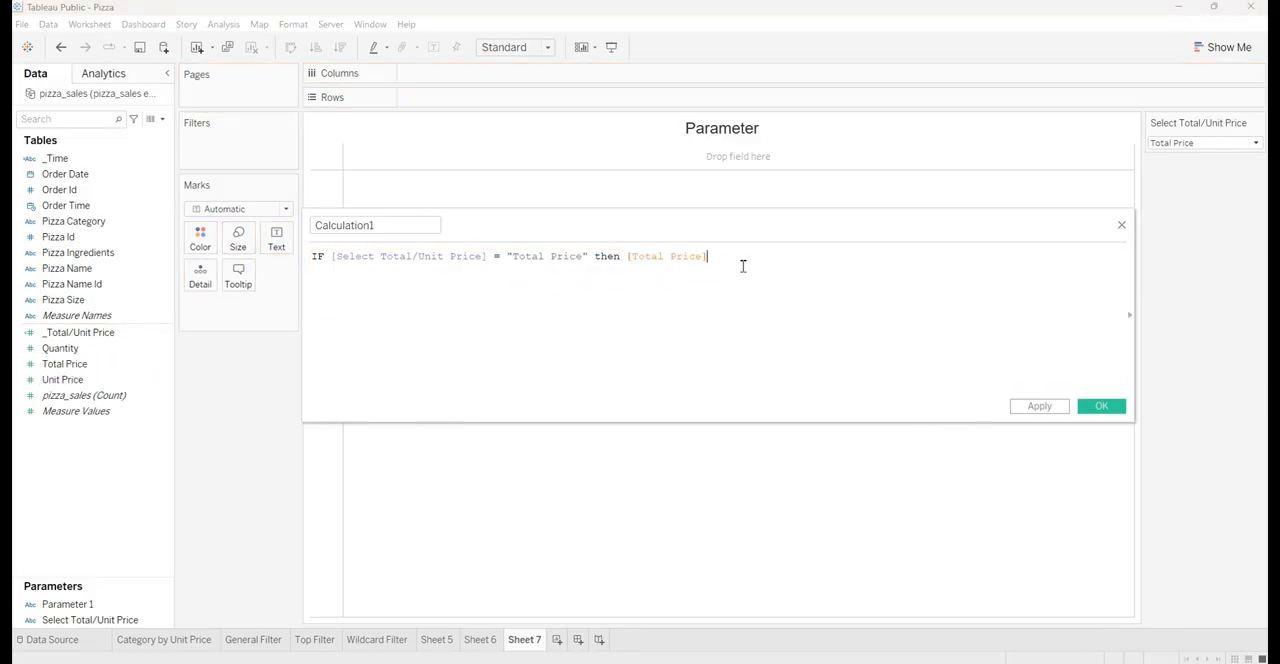
Add the second formula line ELSEIF [Select Total/Unit Price] = "Unit Price" then [Unit Price]
key(Return)
text(els)
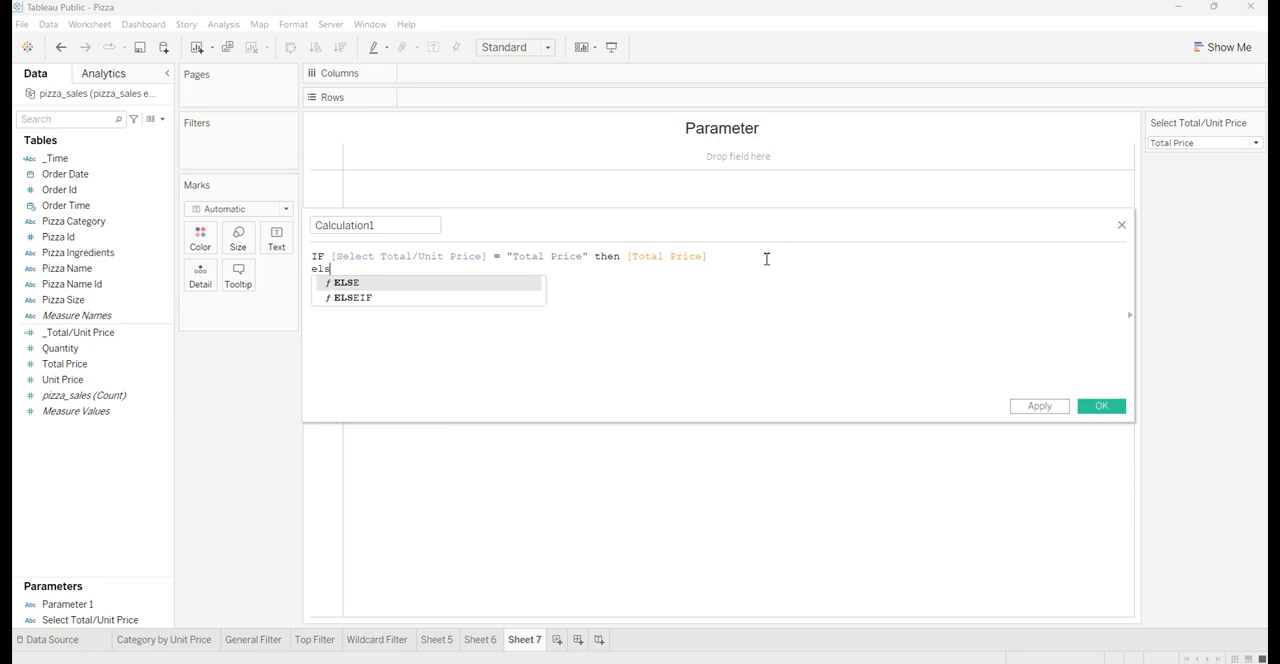
click(355, 298)
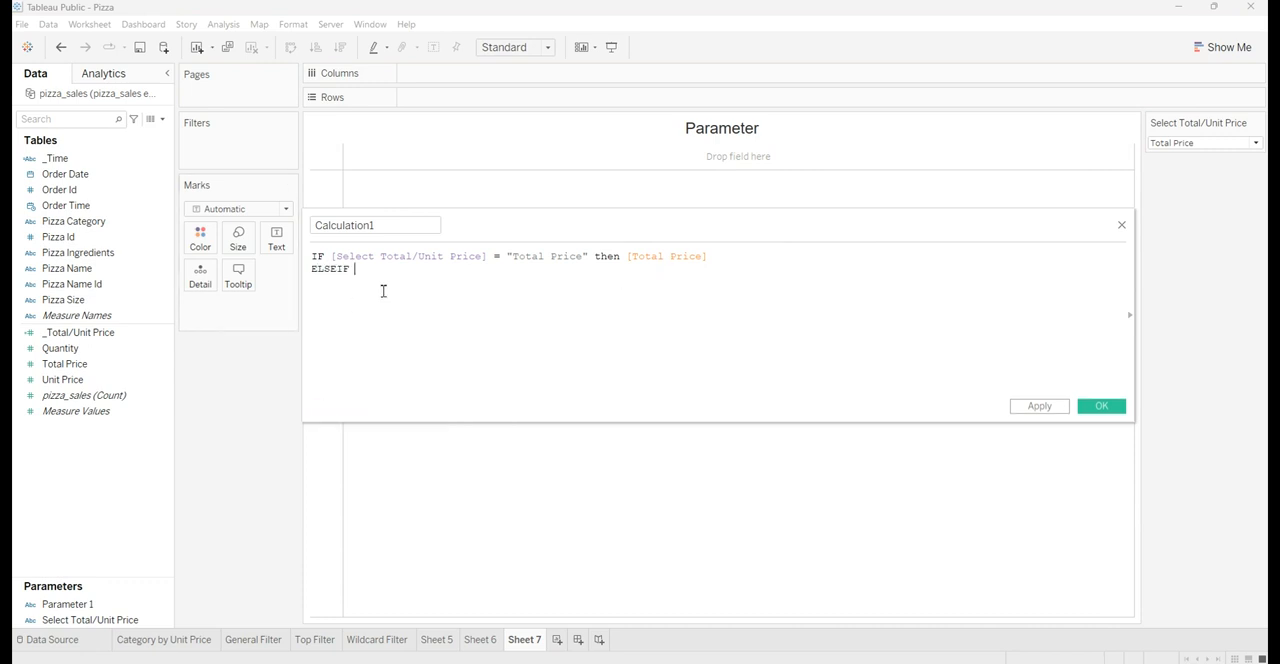
click(145, 620)
drag(145, 620, 614, 290)
text(= ")
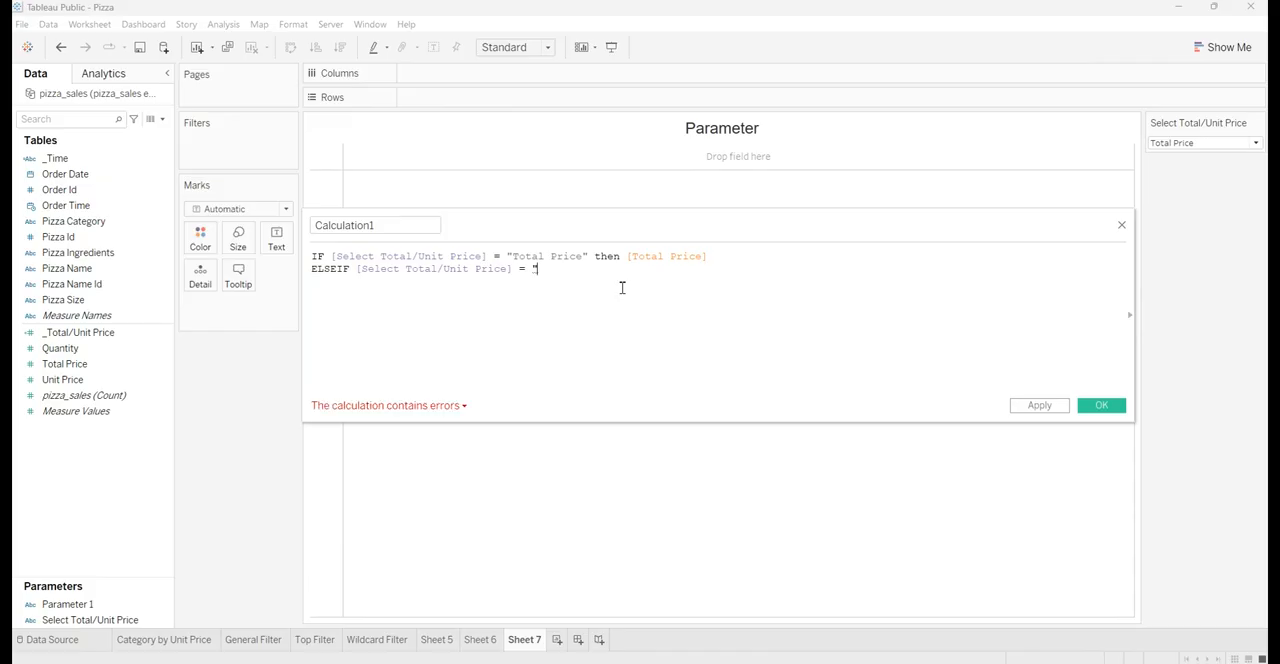
text(T)
text(Unit)
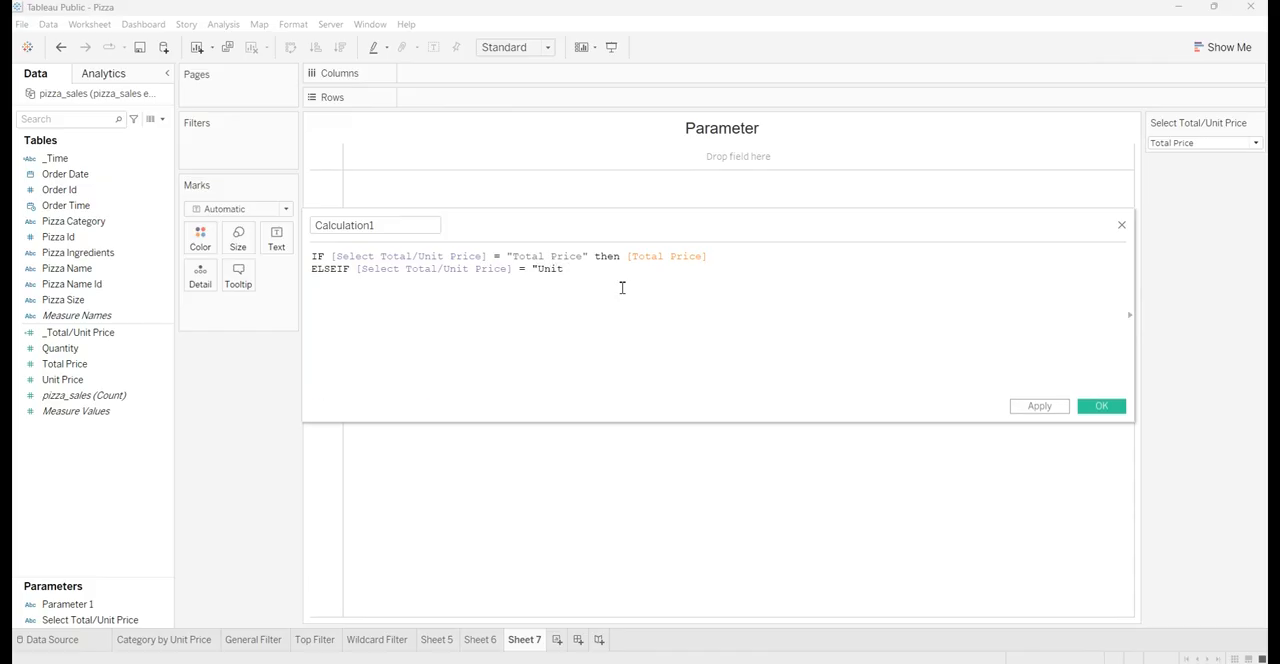
text( Price" then)
click(108, 380)
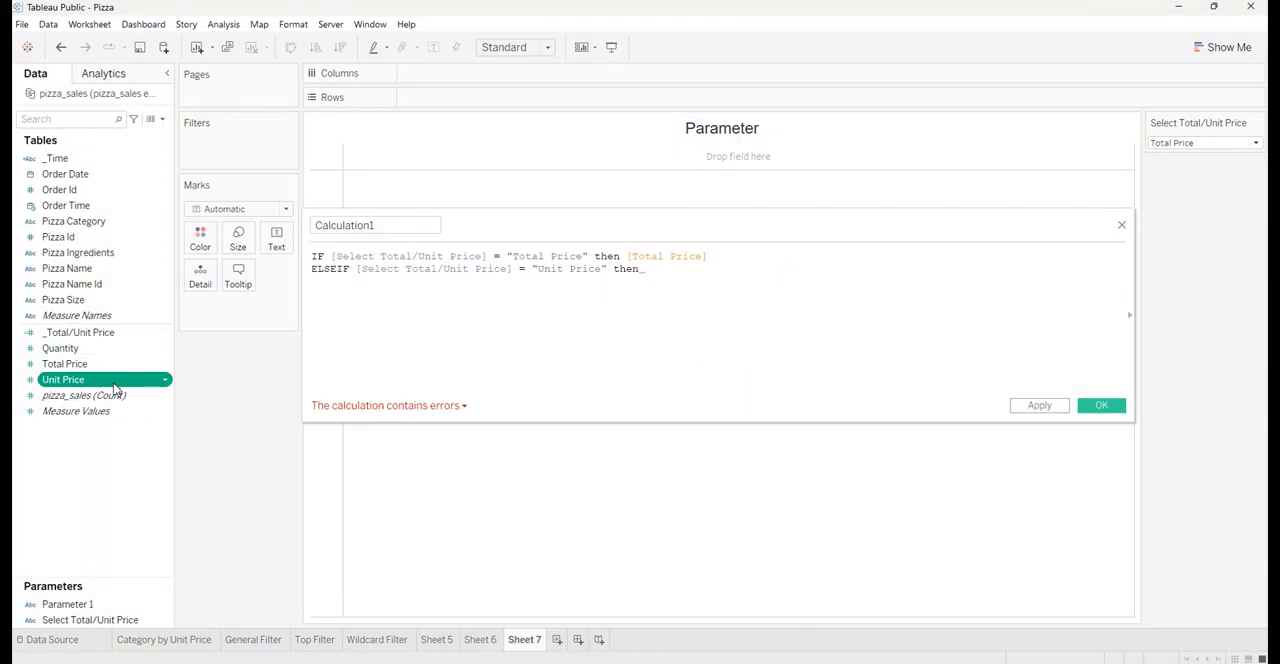
drag(113, 388, 717, 306)
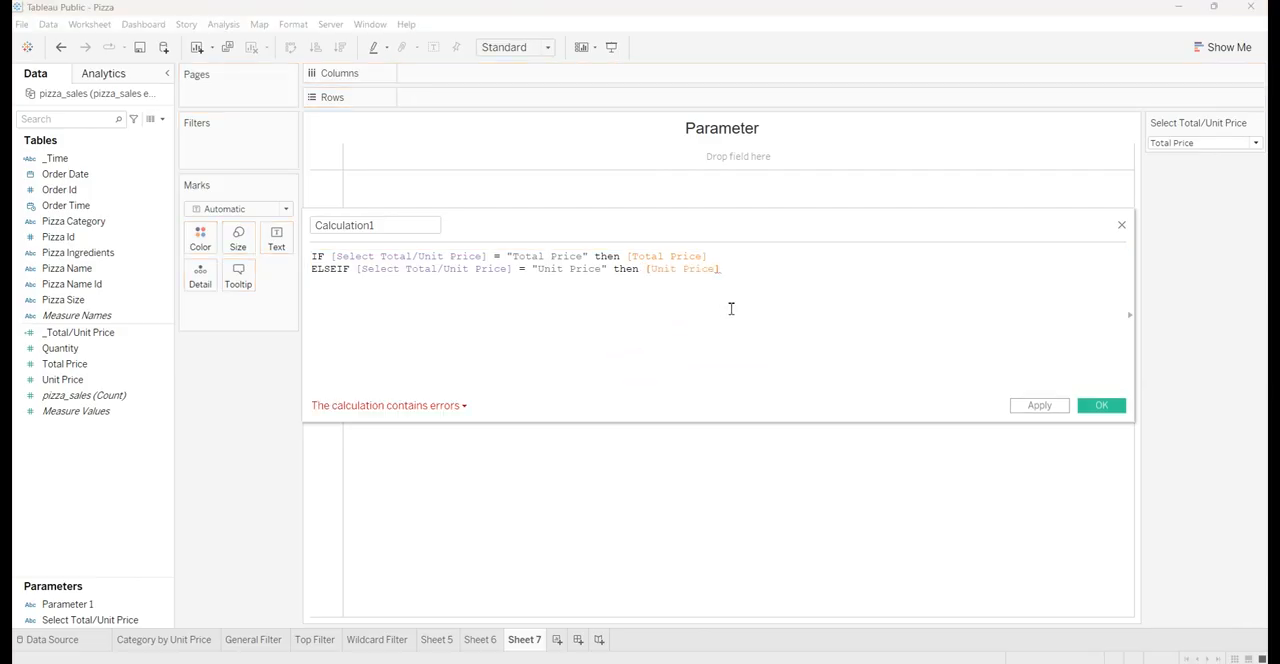
Close the calculated field's IF formula with end on a third line
key(Return)
text(end)
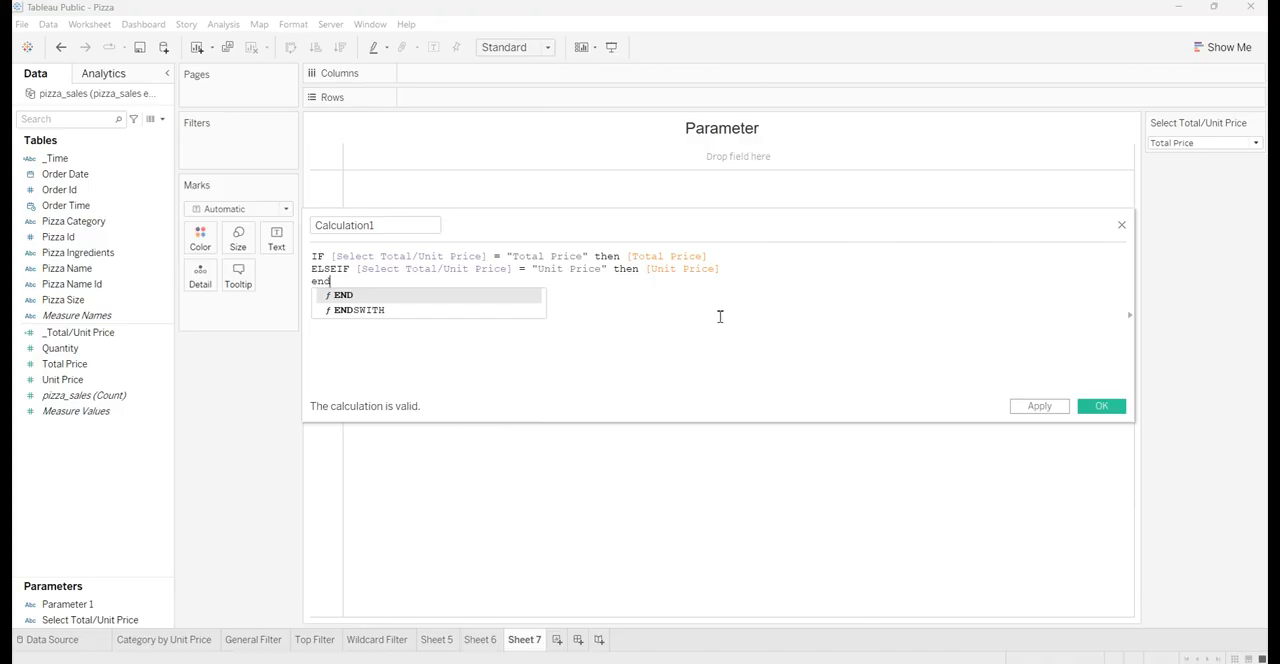
click(720, 317)
Name the calculated field __Total/Unit_Price and save it
click(425, 226)
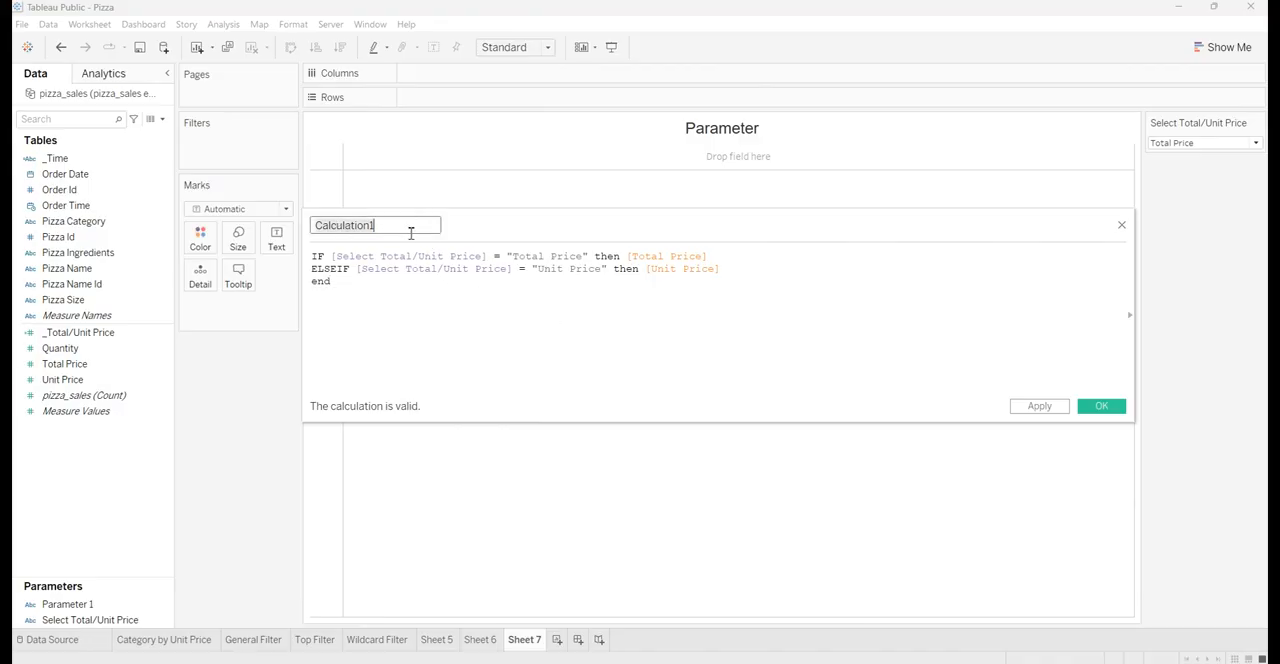
key(ctrl+a)
key(BackSpace)
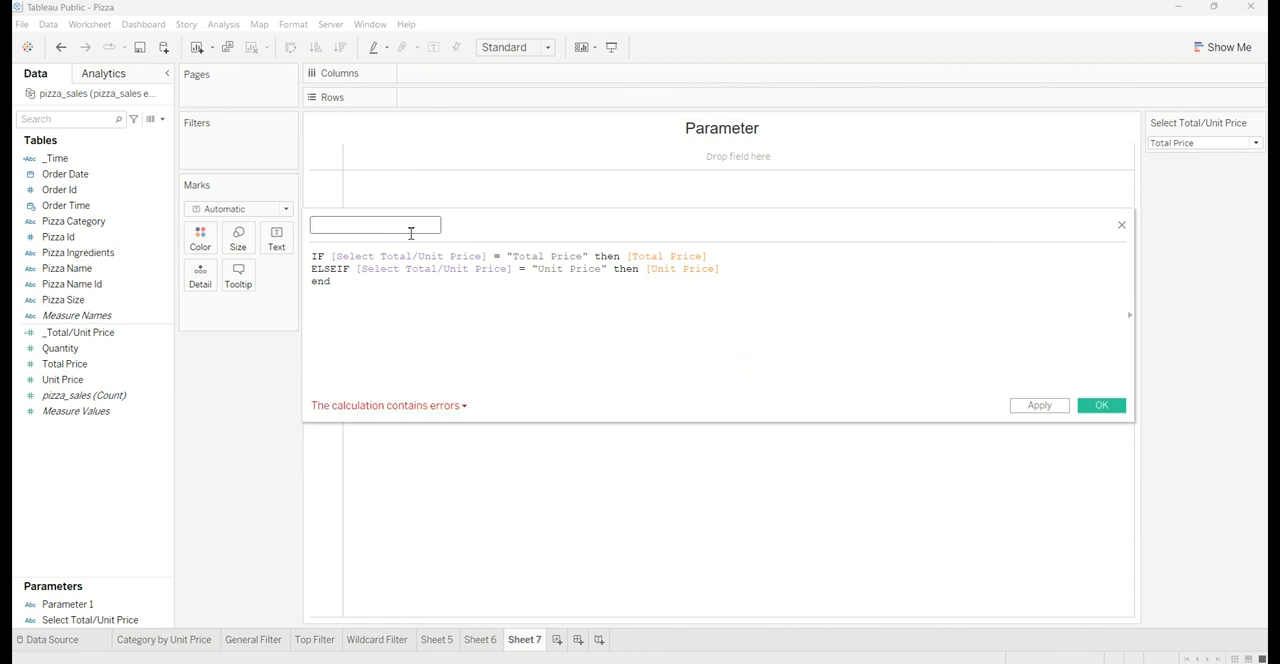
text(_Total)
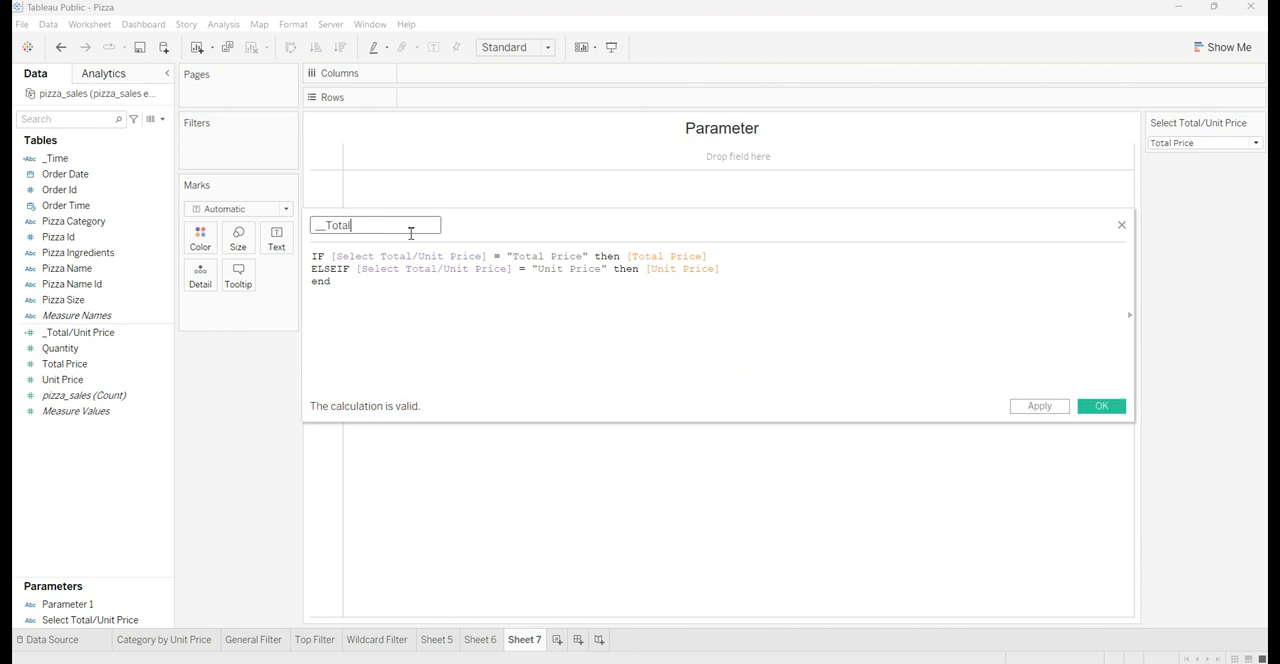
text(/Unit_Price)
click(1031, 408)
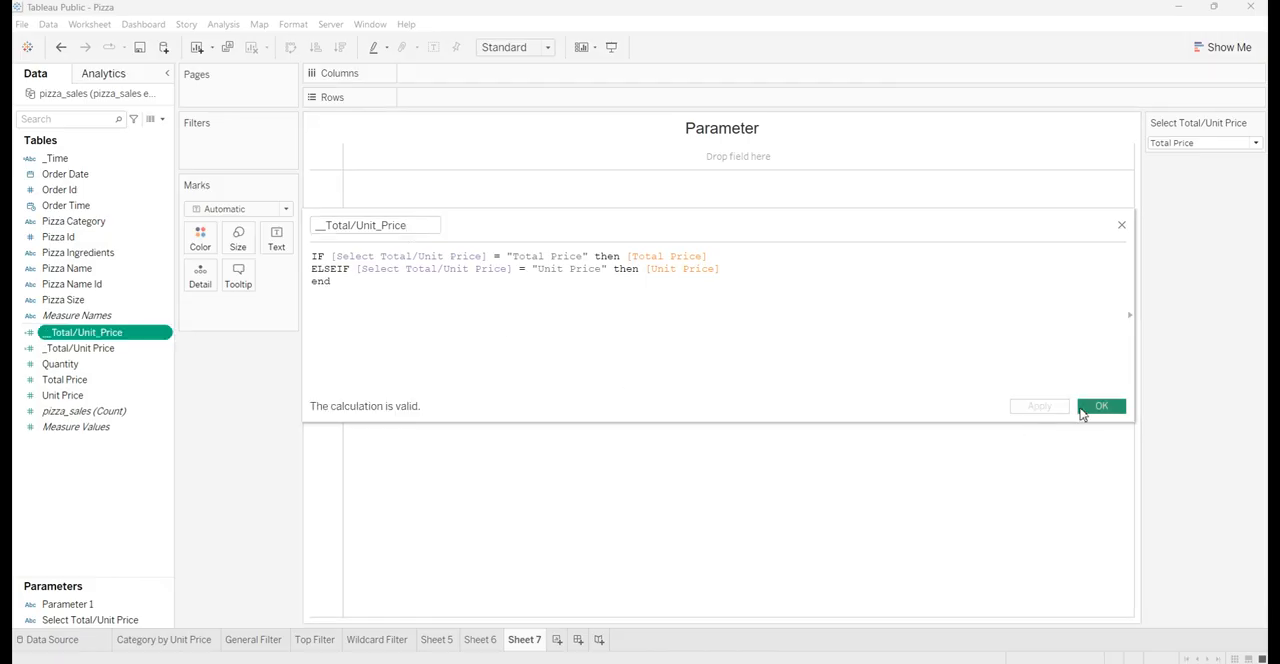
click(1089, 406)
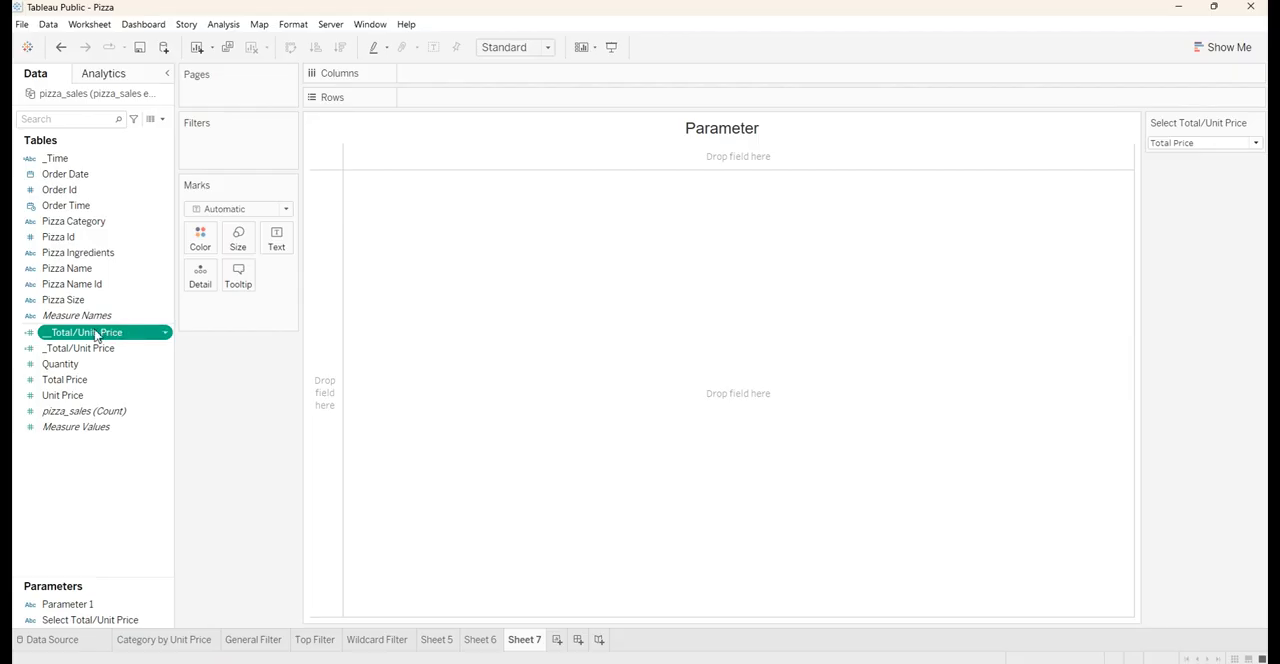
Build a bar chart with __Total/Unit_Price on Rows and Pizza Category on Columns
drag(108, 332, 455, 98)
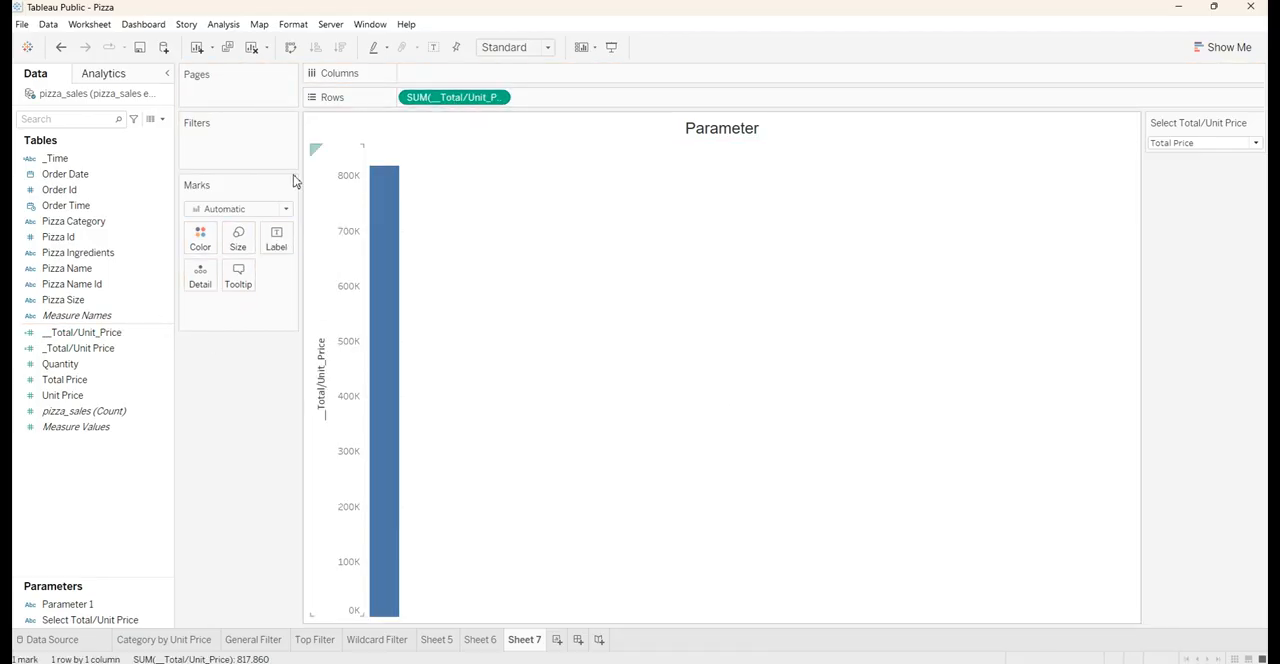
click(76, 224)
drag(76, 227, 440, 83)
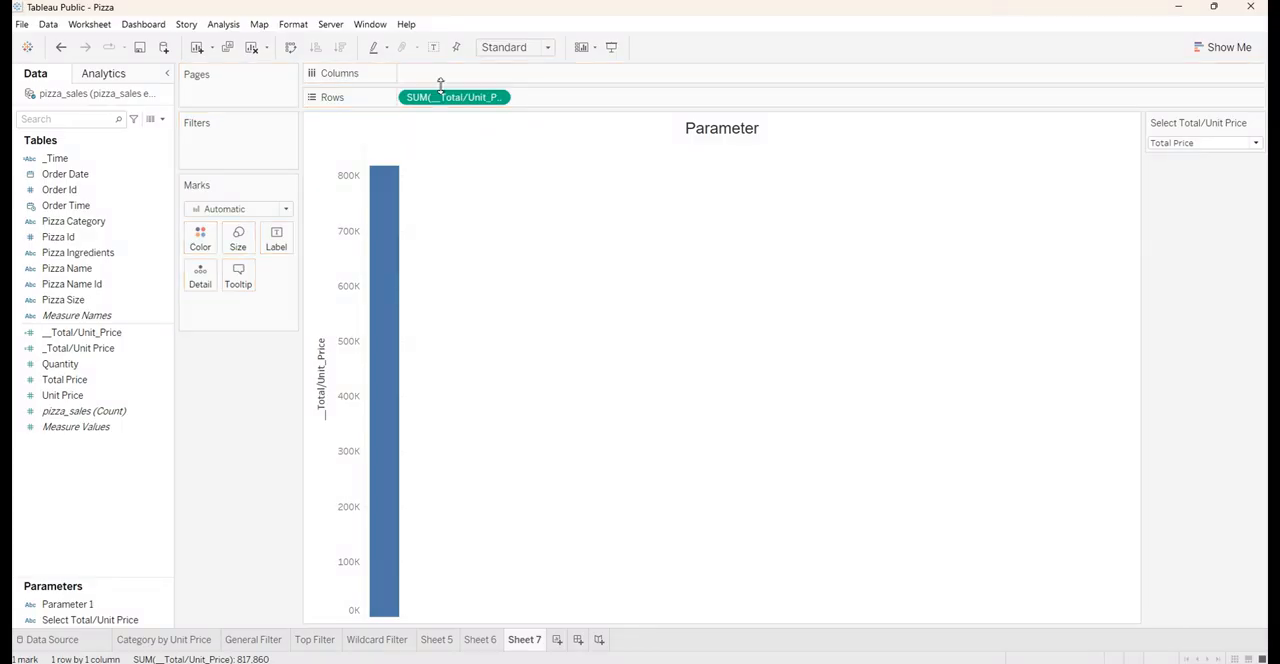
drag(90, 221, 442, 76)
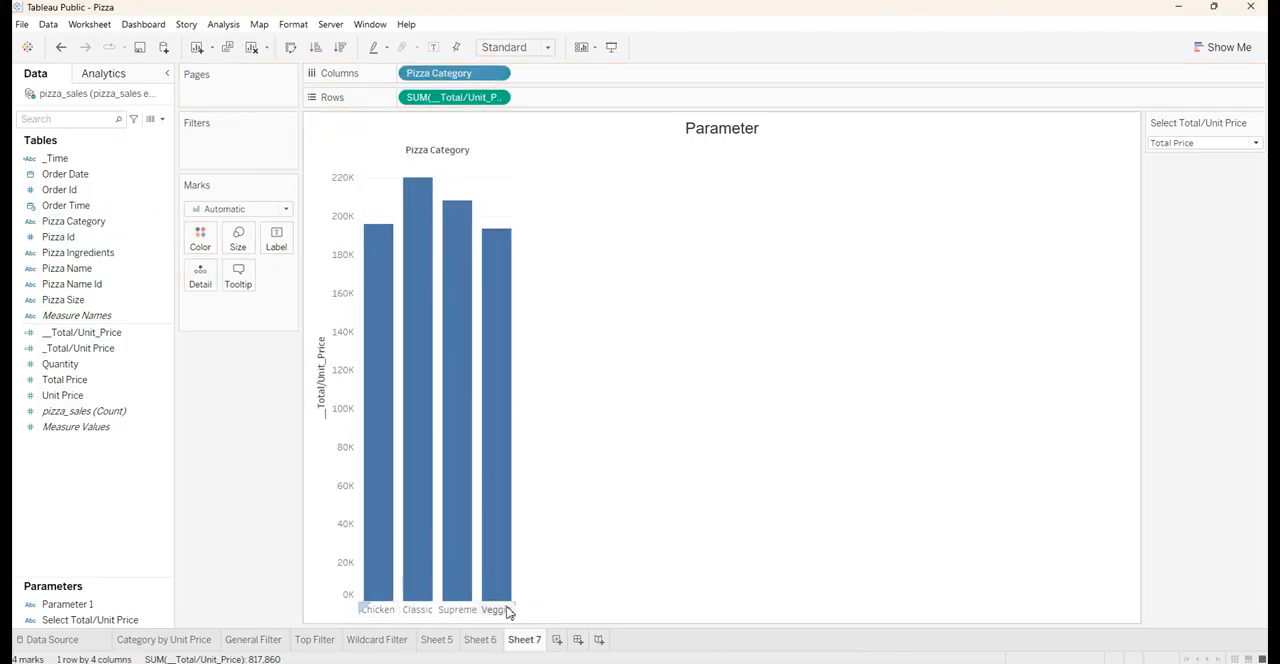
Fit the bar chart to Entire View and sort the pizza categories in descending order
click(510, 47)
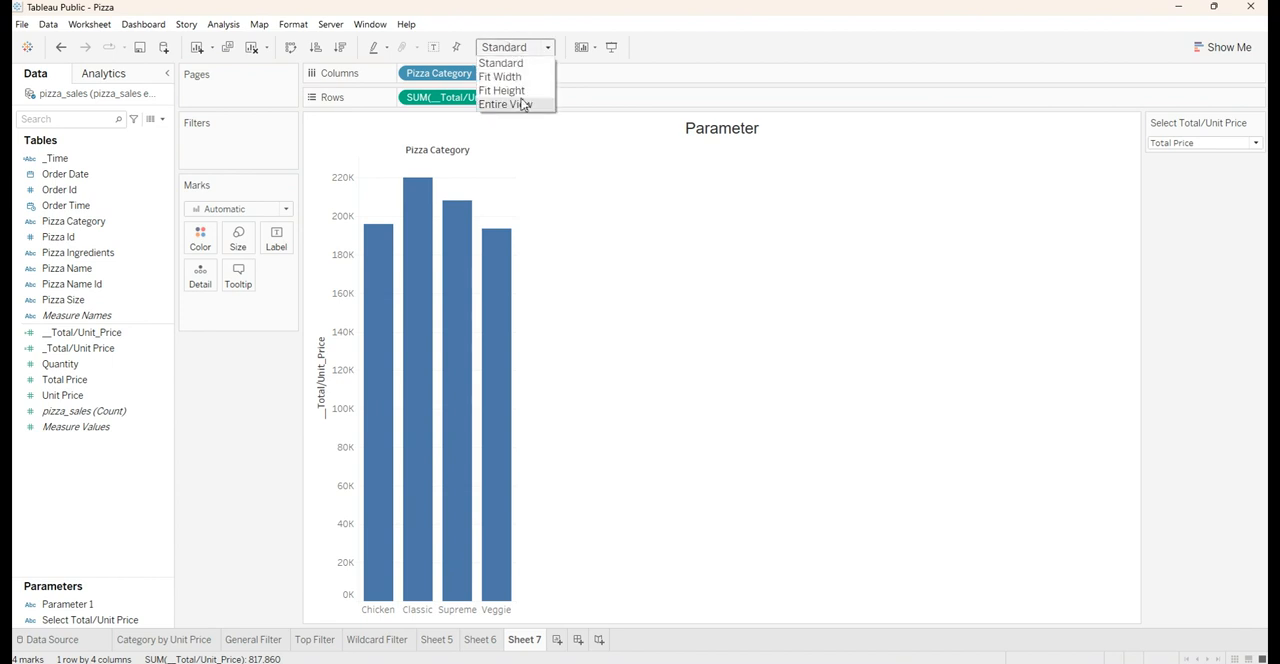
click(520, 104)
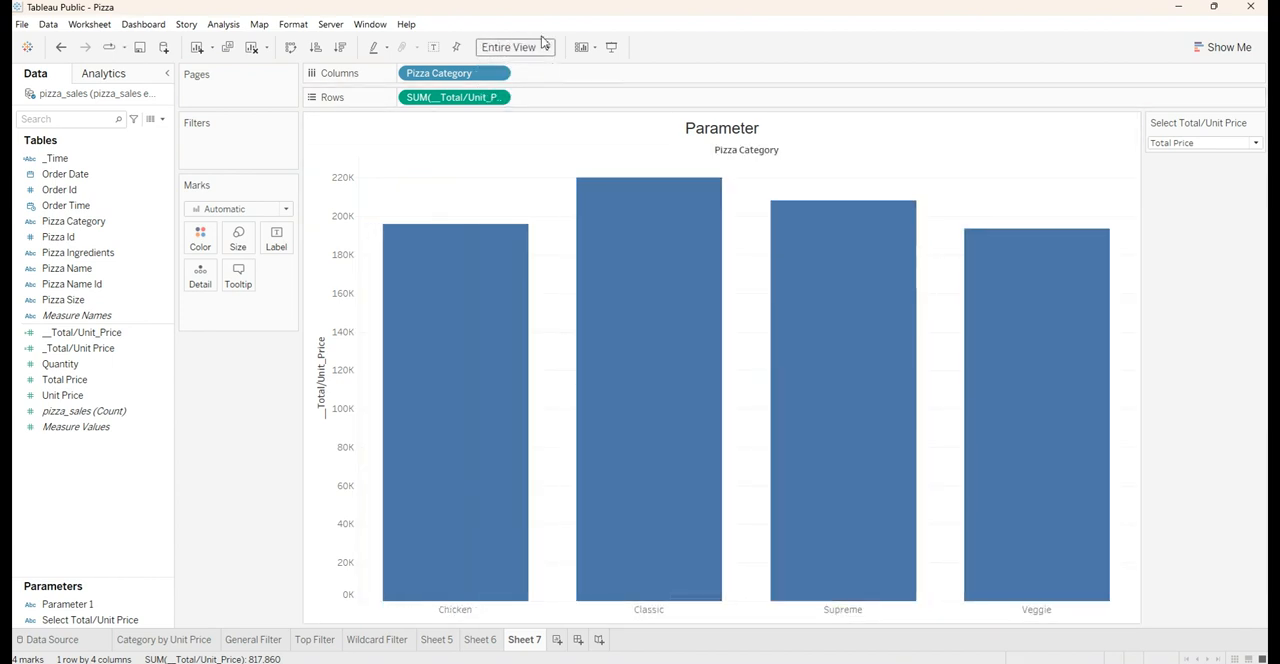
click(341, 50)
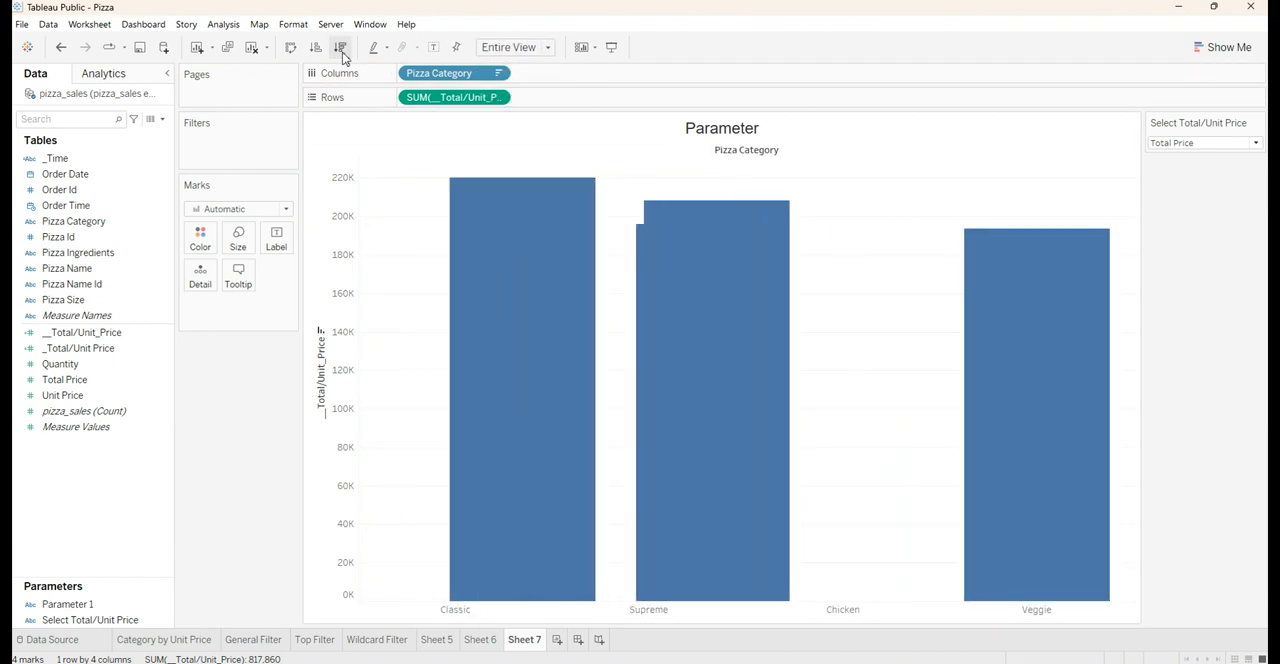
Hide the __Total/Unit_Price axis header and label the bars with __Total/Unit_Price
right_click(343, 286)
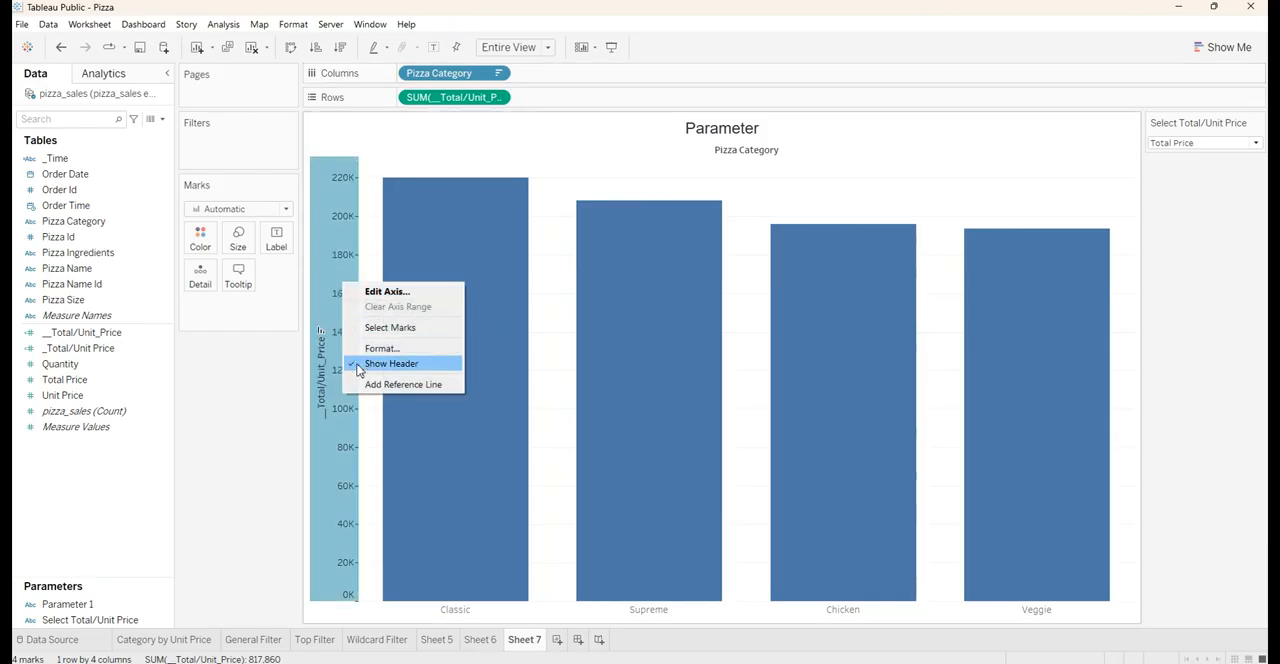
click(390, 363)
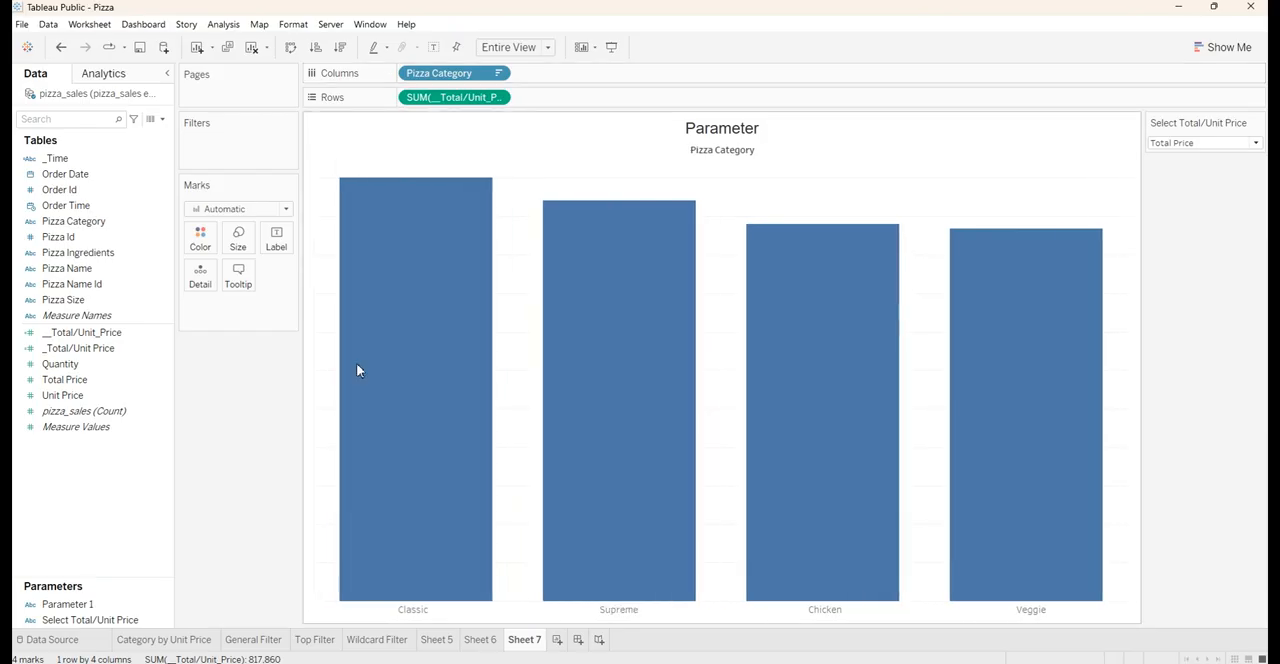
click(90, 348)
click(100, 333)
click(95, 350)
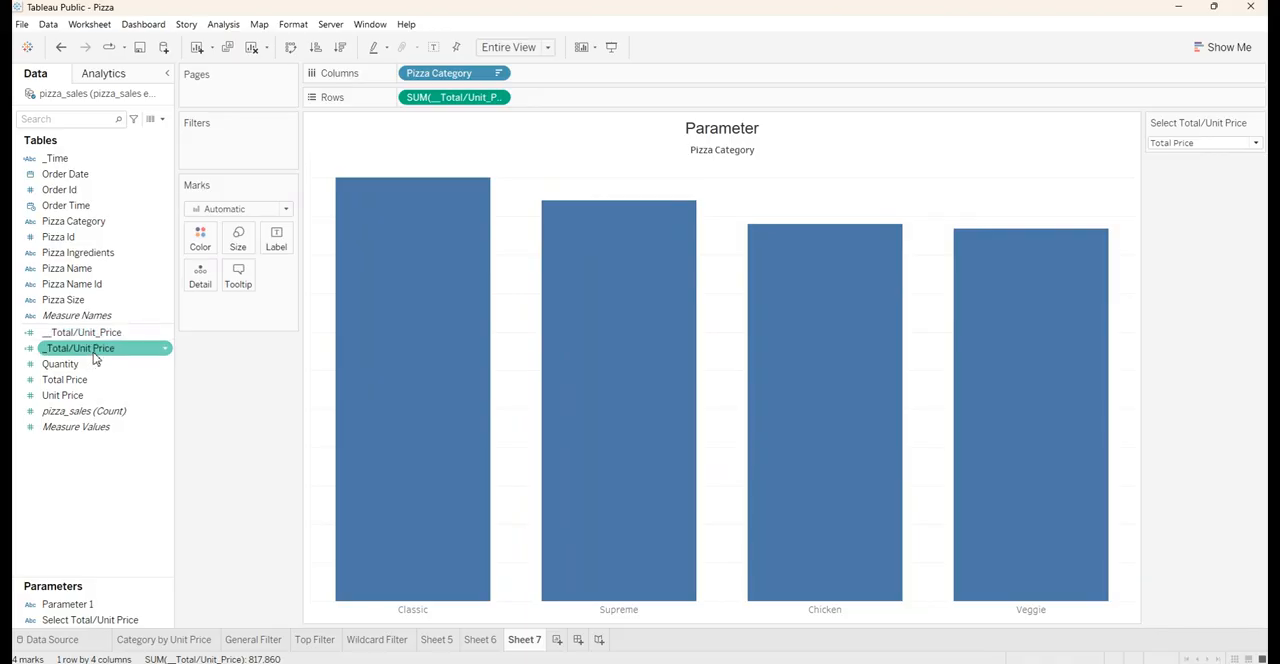
drag(90, 332, 277, 242)
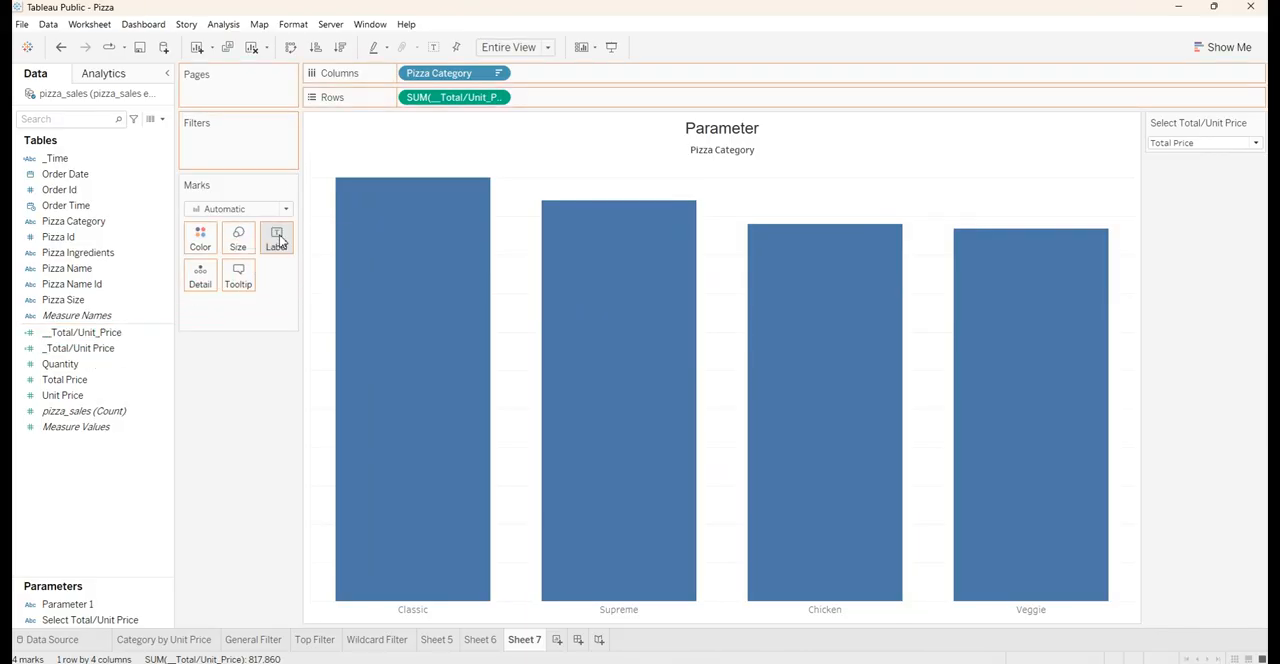
click(515, 47)
click(515, 47)
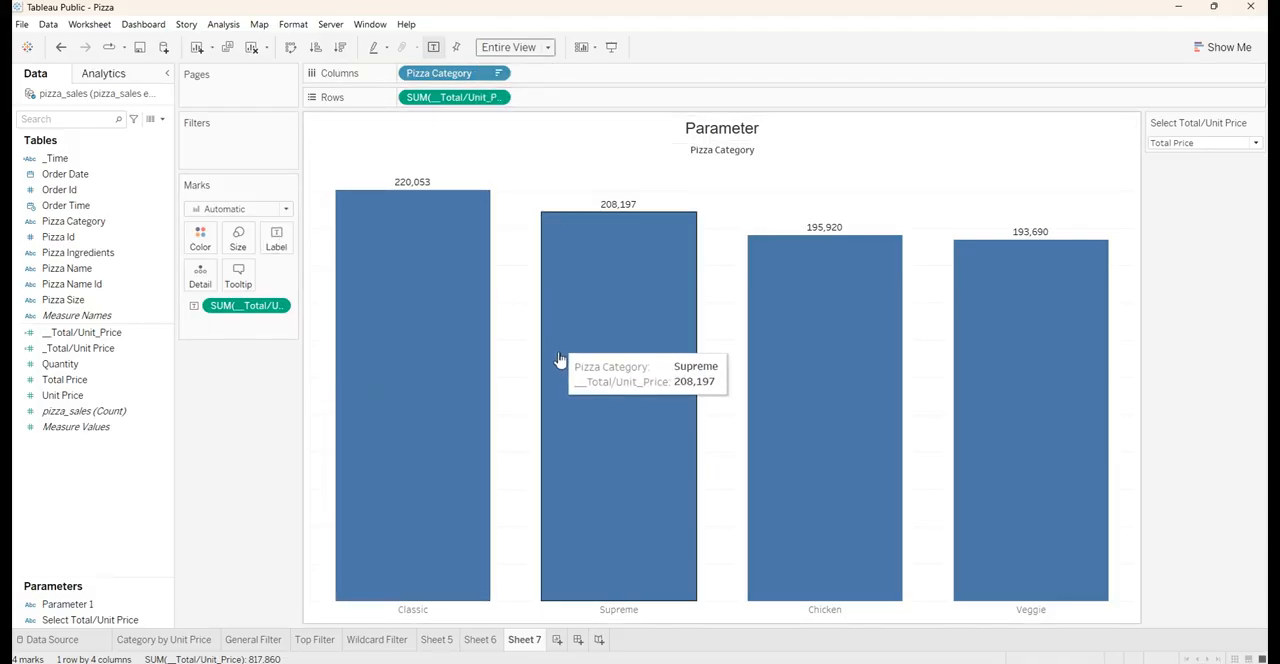
Test the Select Total/Unit Price parameter by switching repeatedly between Unit Price and Total Price, ending on Unit Price
mouse_move(420, 194)
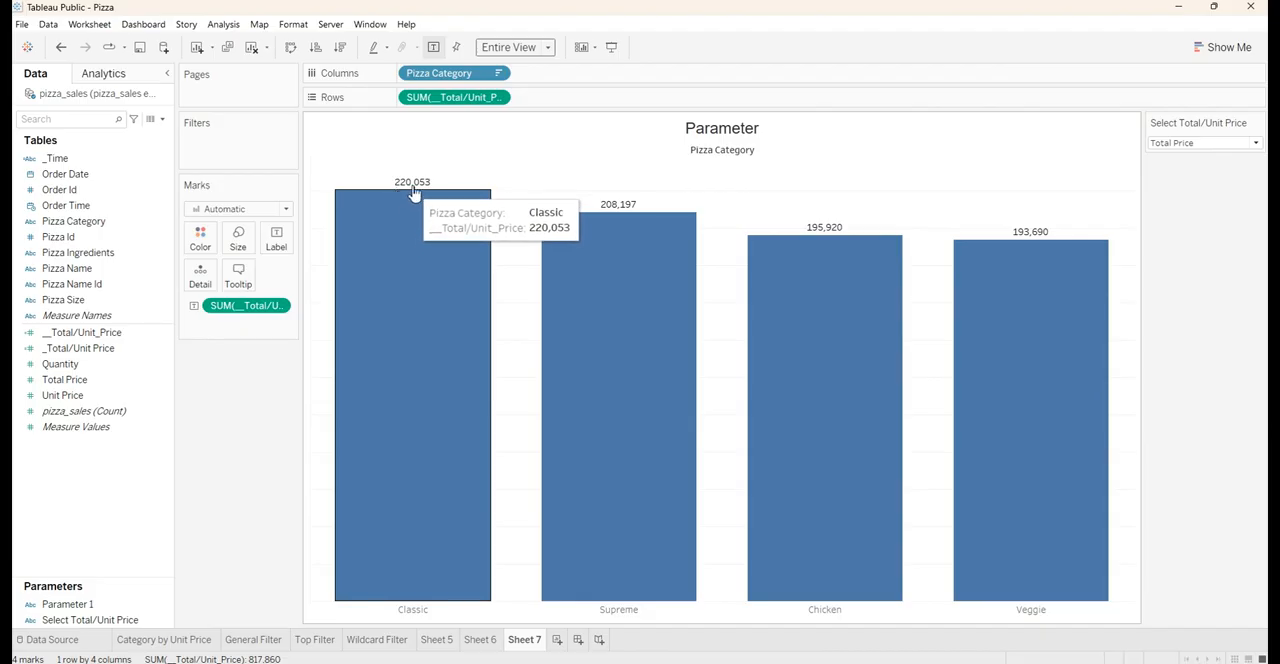
click(1185, 148)
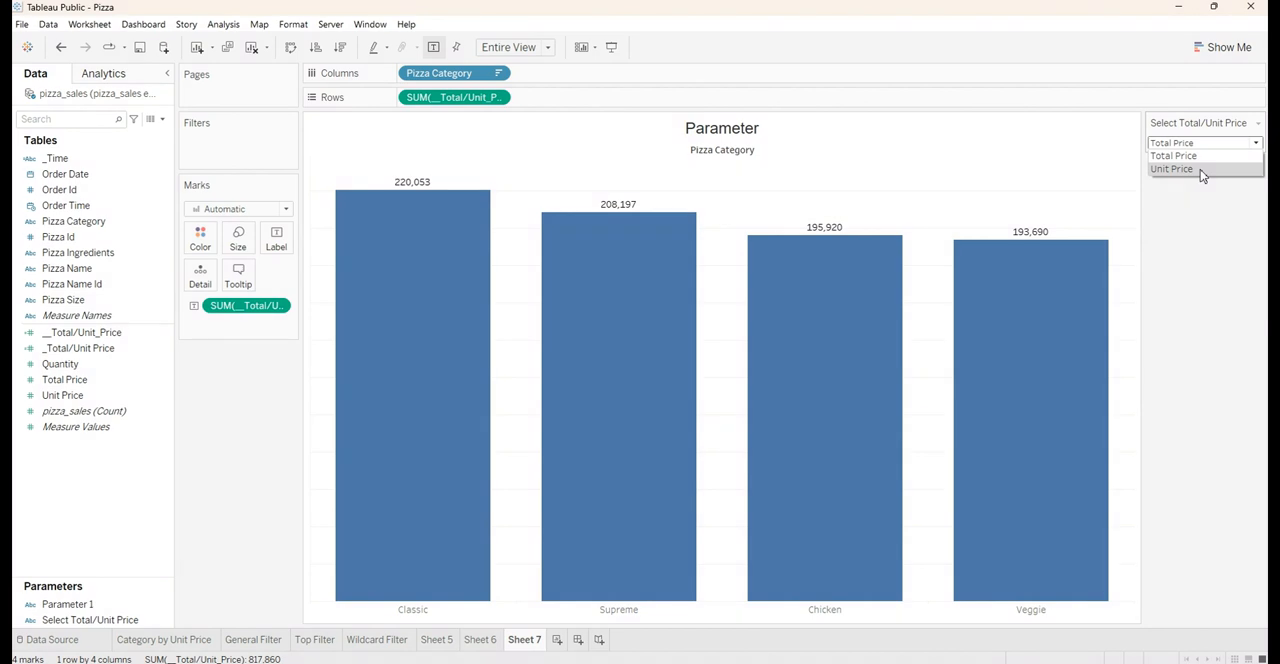
click(1200, 169)
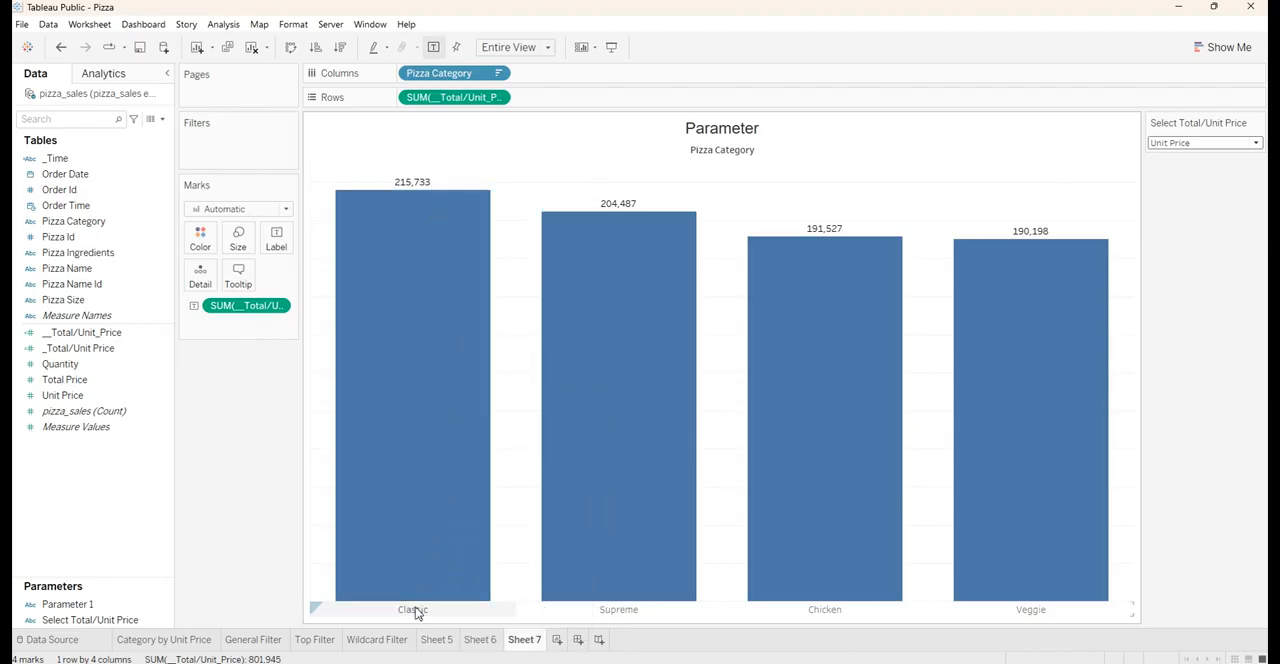
click(1207, 145)
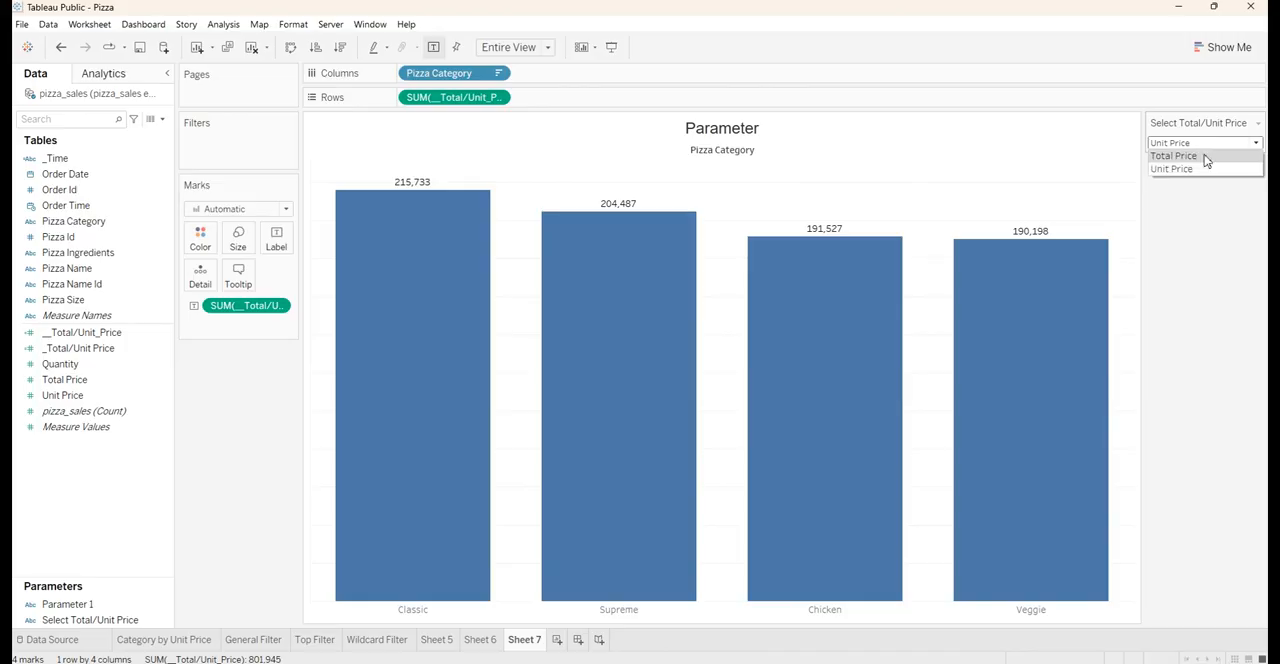
click(1205, 158)
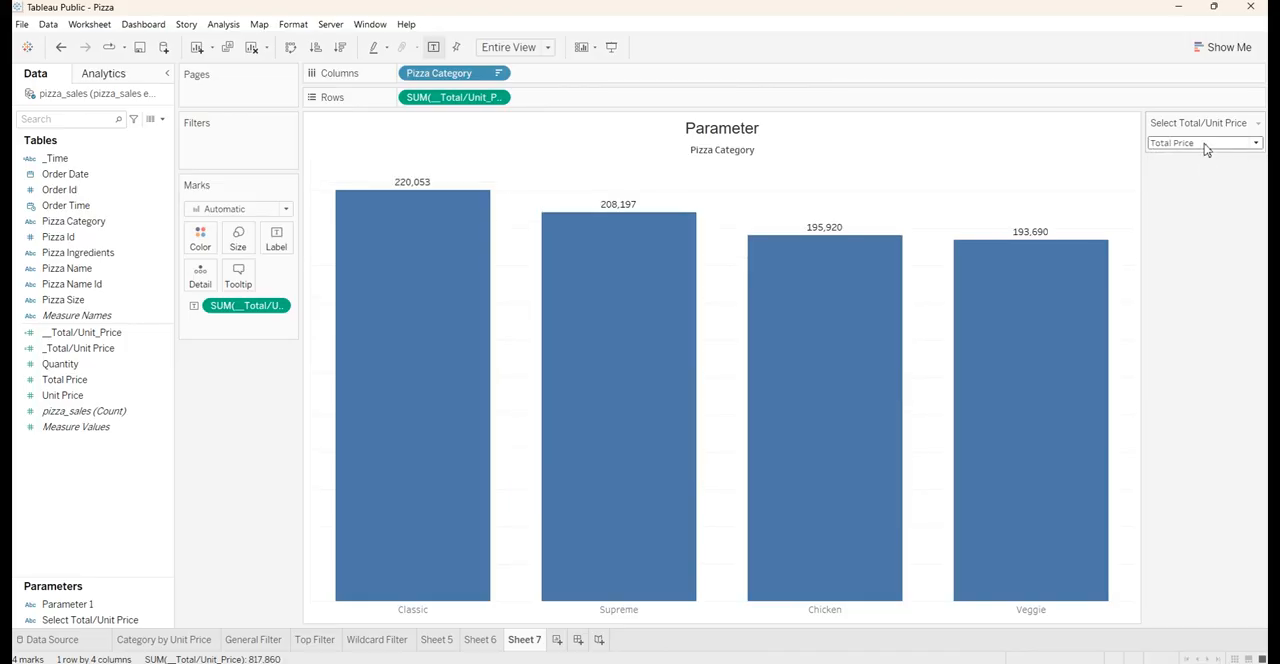
click(1205, 145)
click(1200, 170)
click(1205, 143)
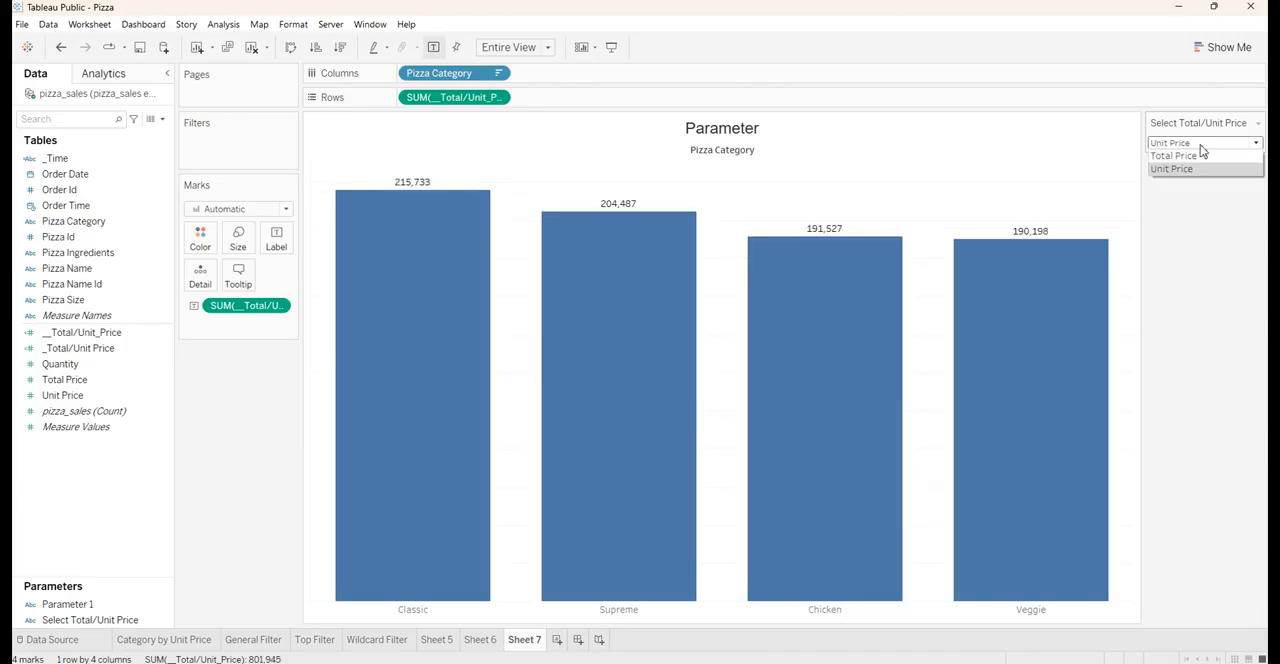
click(1200, 158)
click(1203, 143)
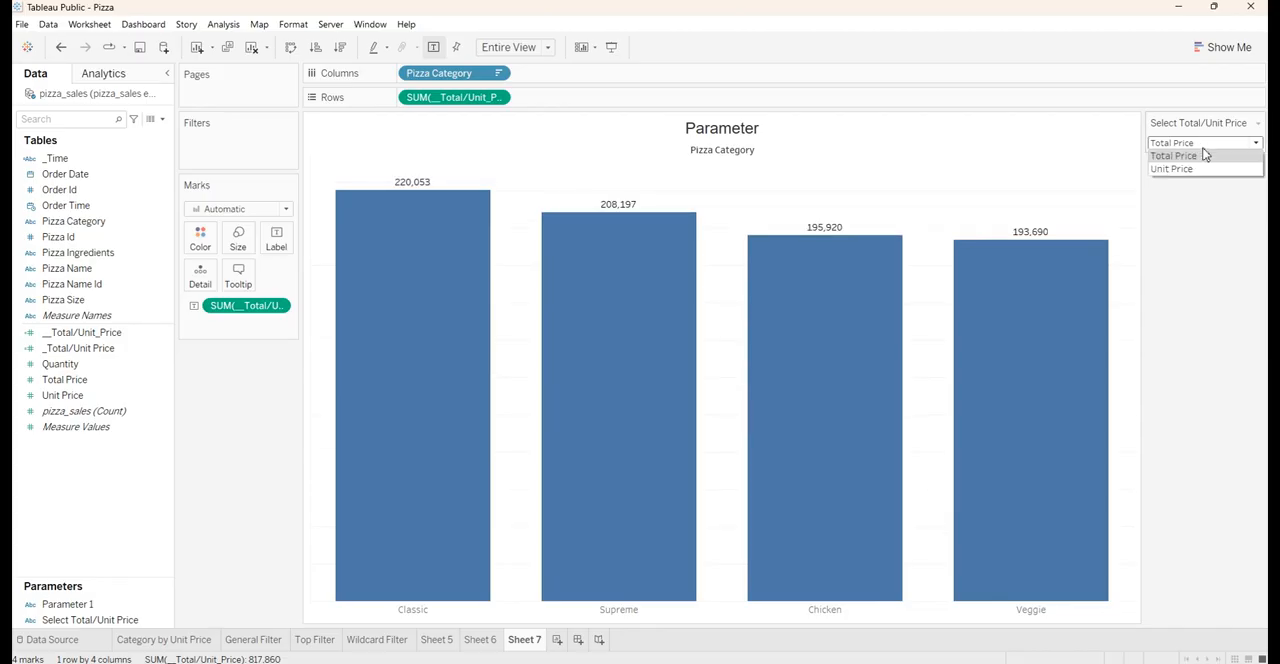
click(1203, 169)
click(1205, 146)
click(1203, 157)
click(1203, 143)
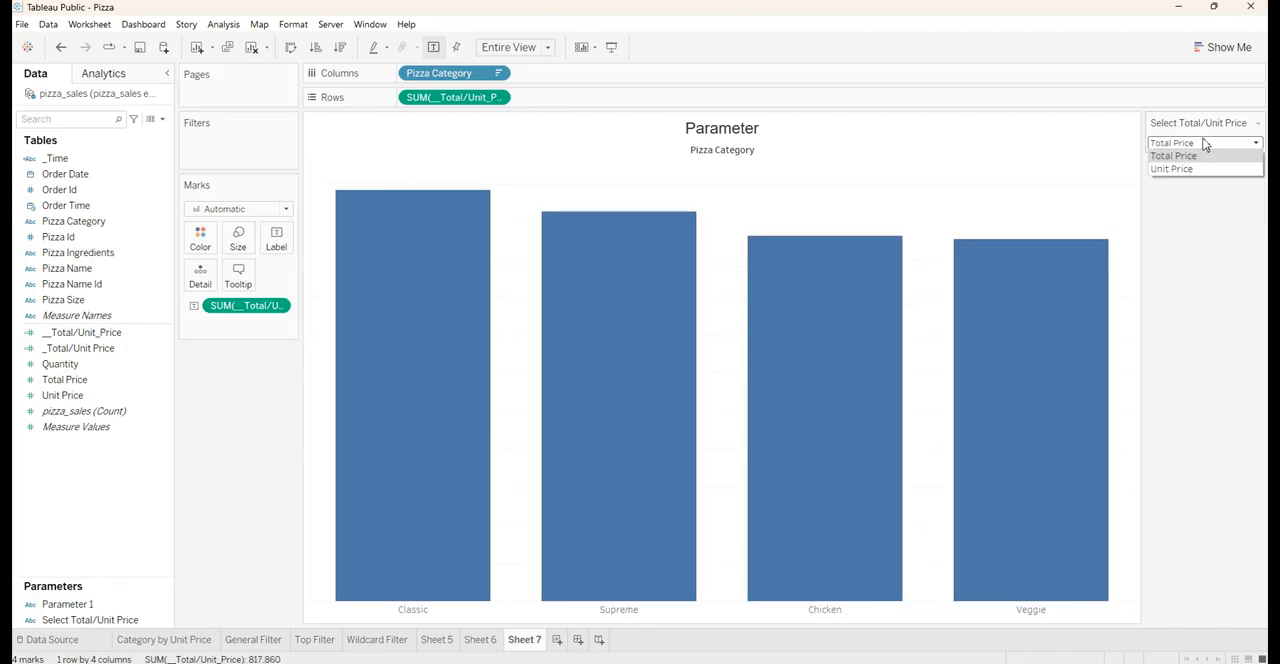
click(1203, 168)
click(1203, 143)
click(1203, 157)
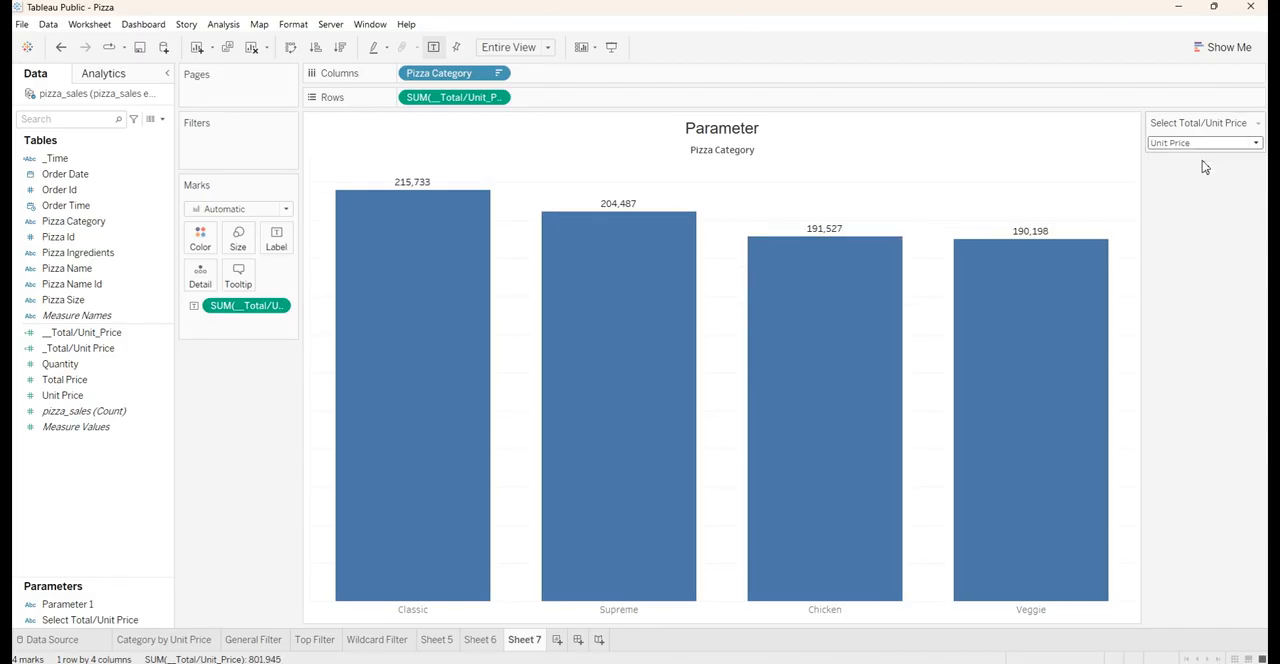
click(1203, 143)
click(1203, 169)
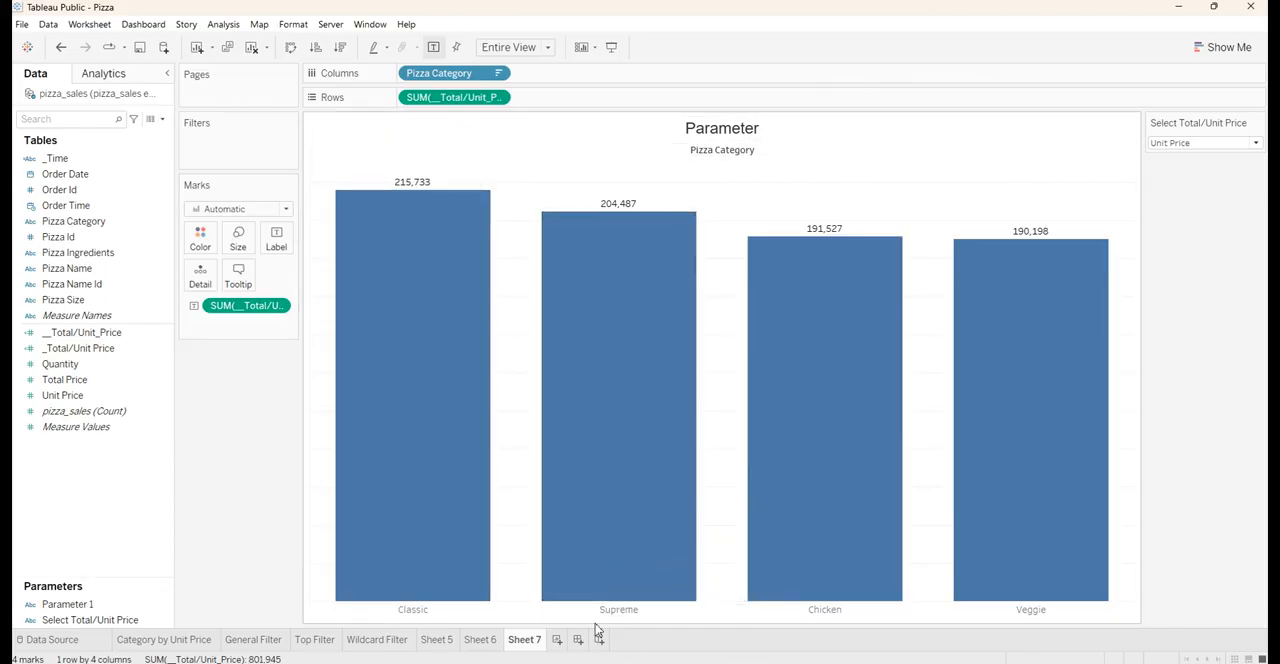
Add a new worksheet with Pizza Name on Columns and Total Price as text
click(557, 641)
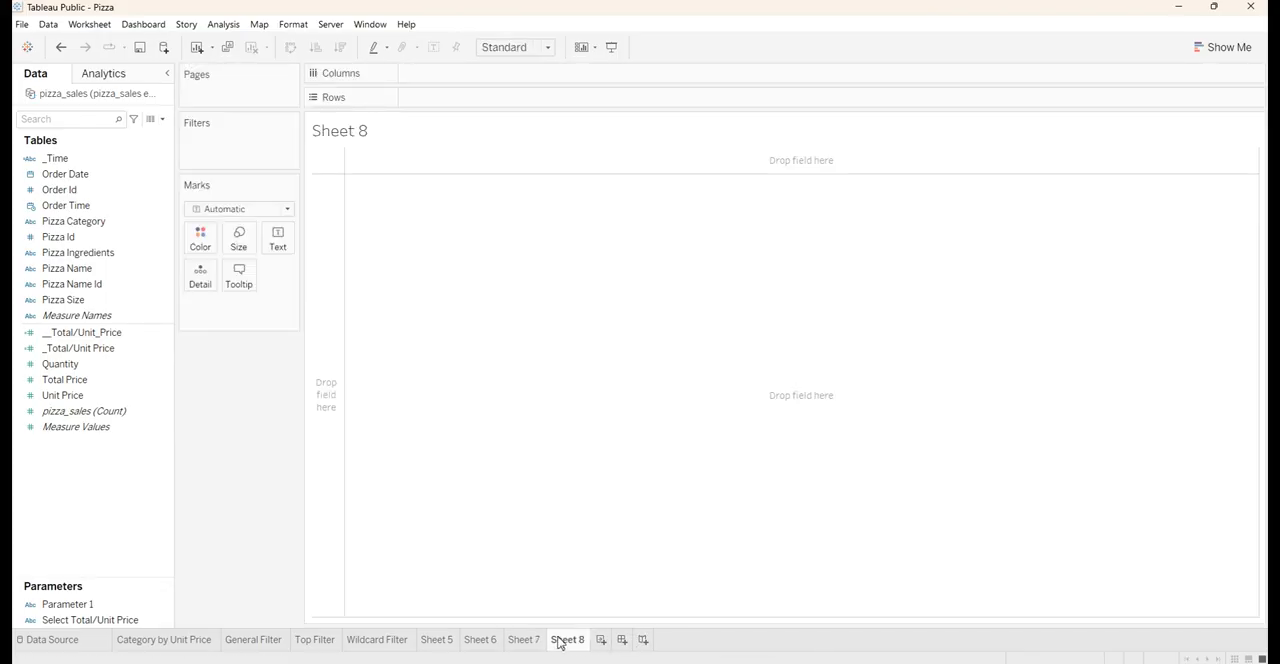
click(33, 189)
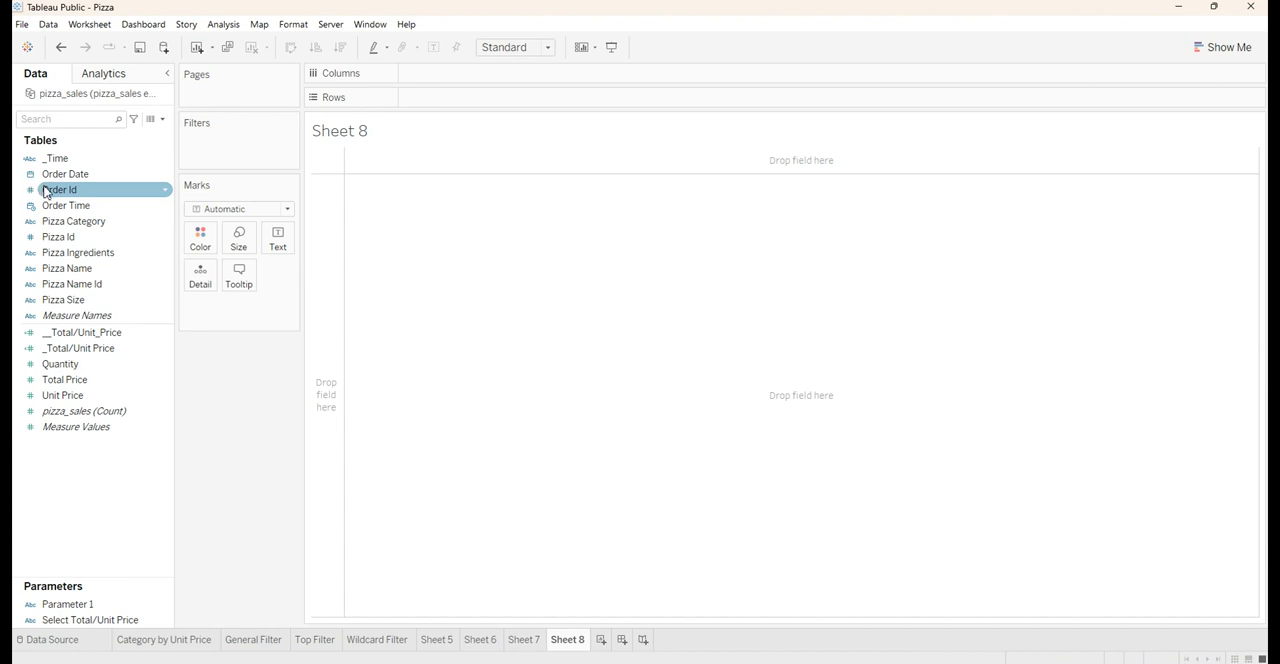
click(62, 223)
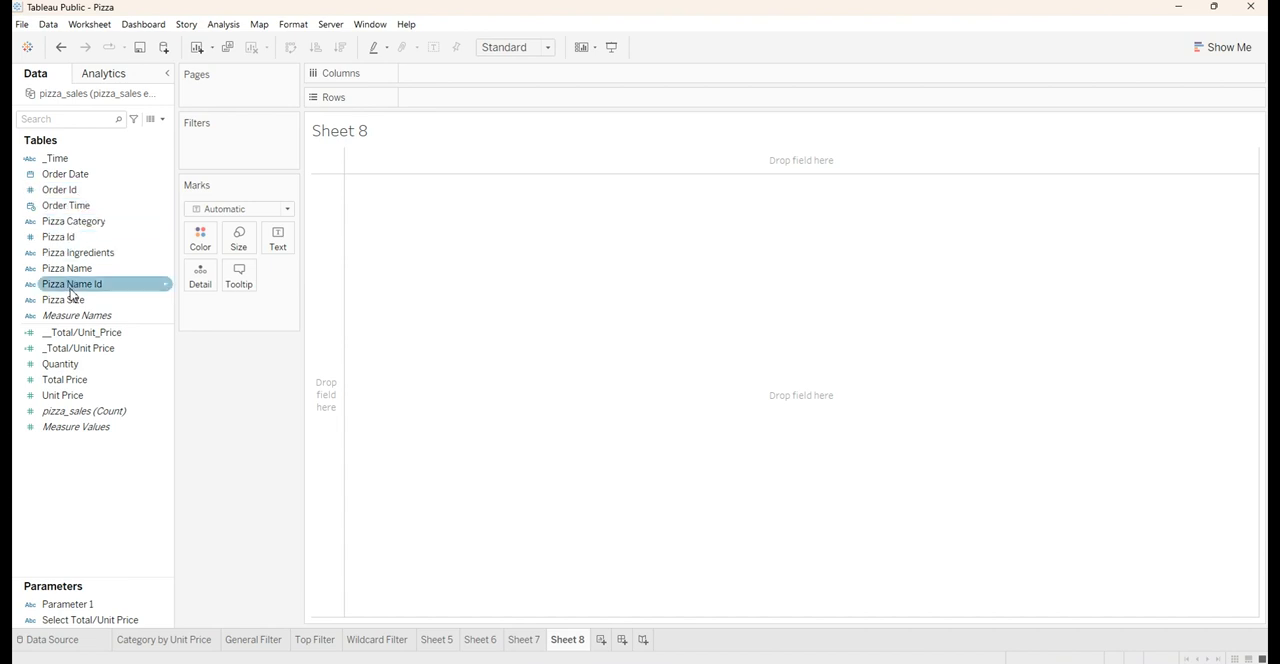
drag(74, 270, 455, 80)
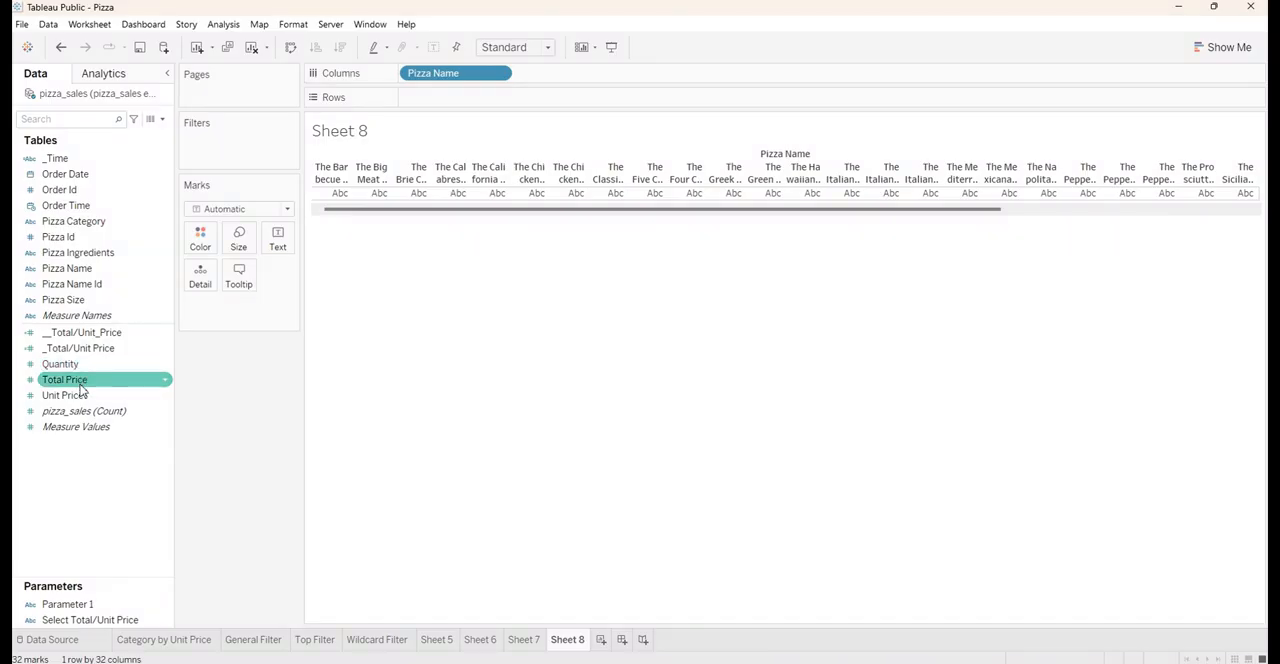
drag(84, 381, 270, 248)
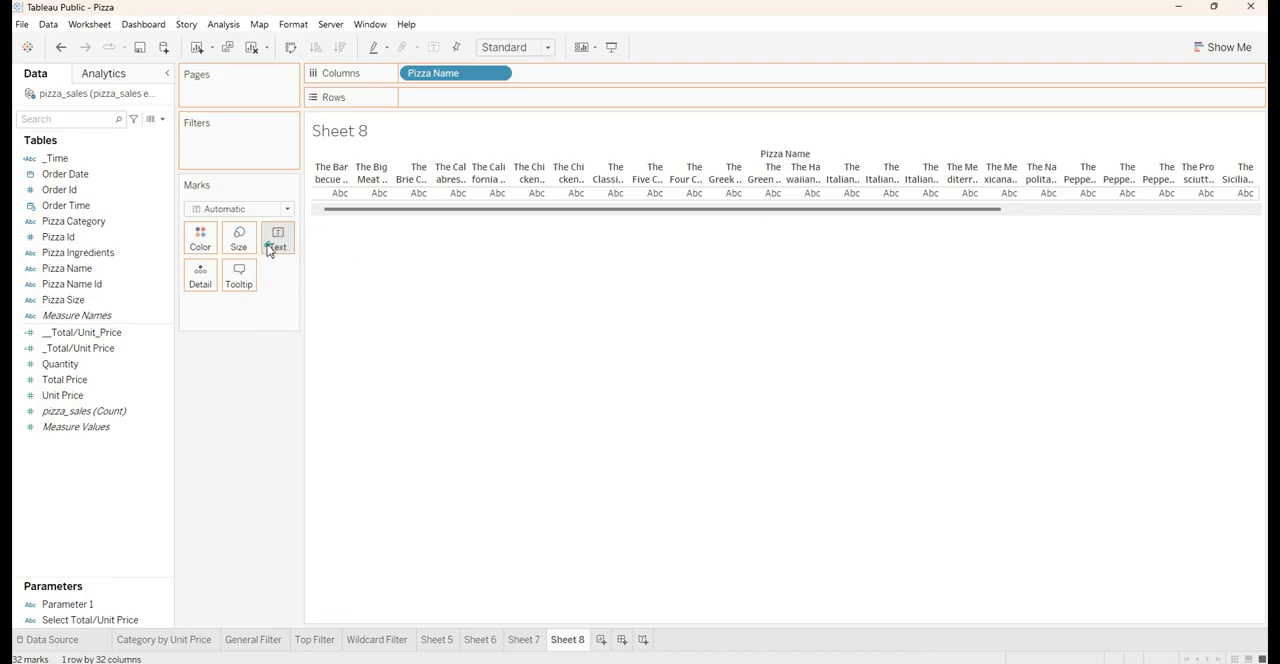
Convert the Pizza Name table to horizontal bars and sort them in descending order by Total Price
click(1238, 50)
click(1140, 165)
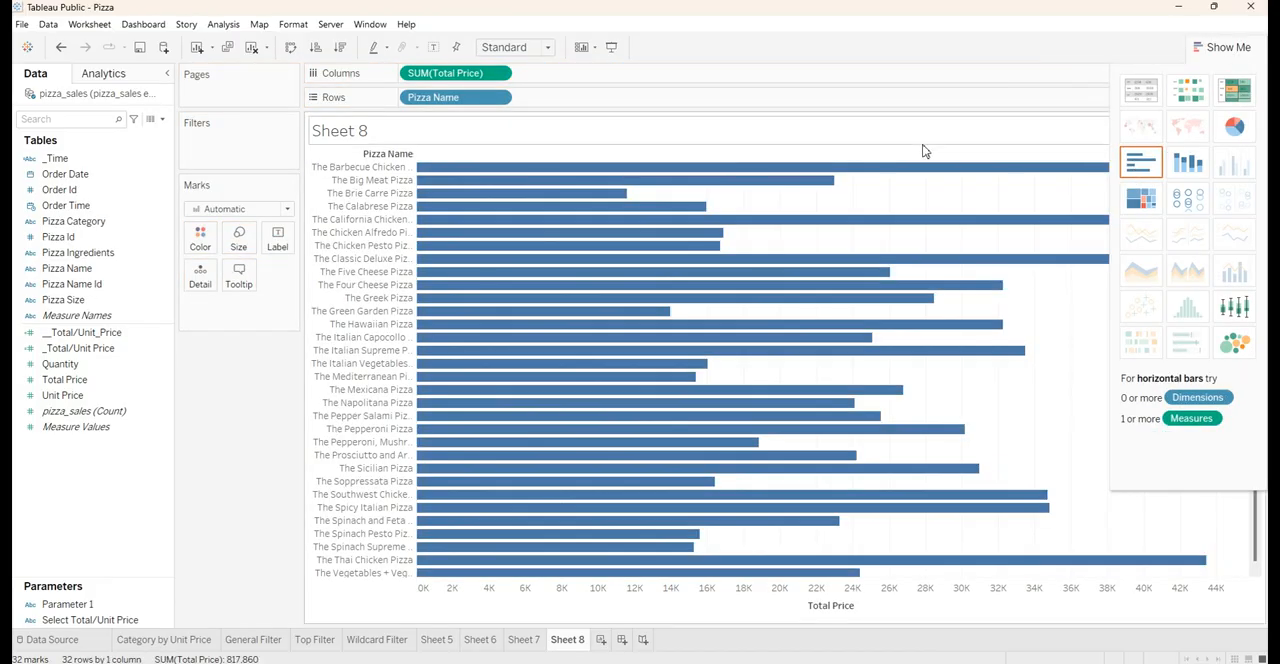
click(338, 48)
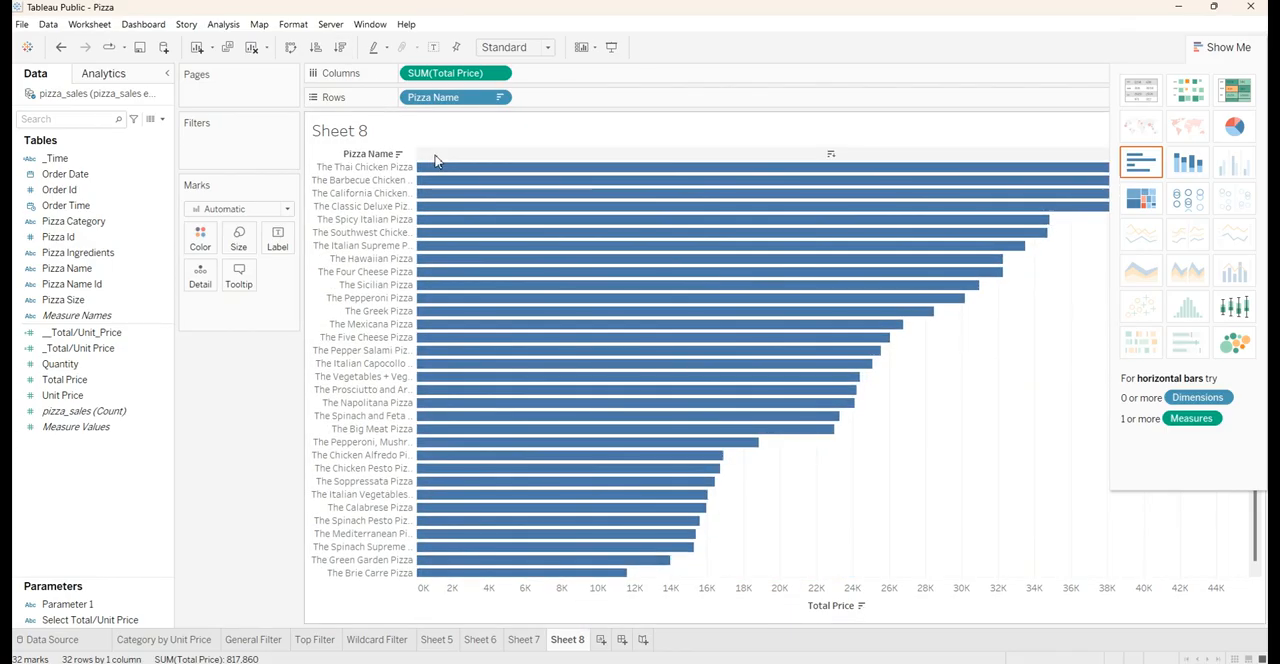
click(1212, 50)
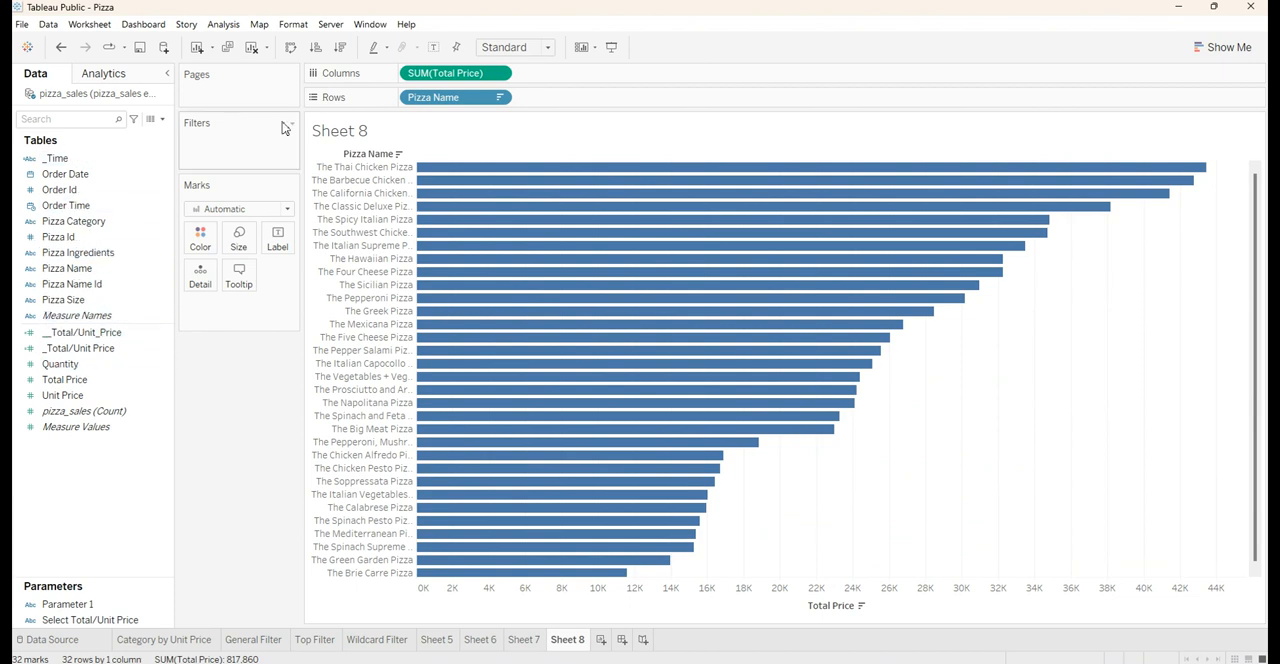
Add a Pizza Name filter limited to the top values by the sum of Total Price
drag(424, 107, 243, 152)
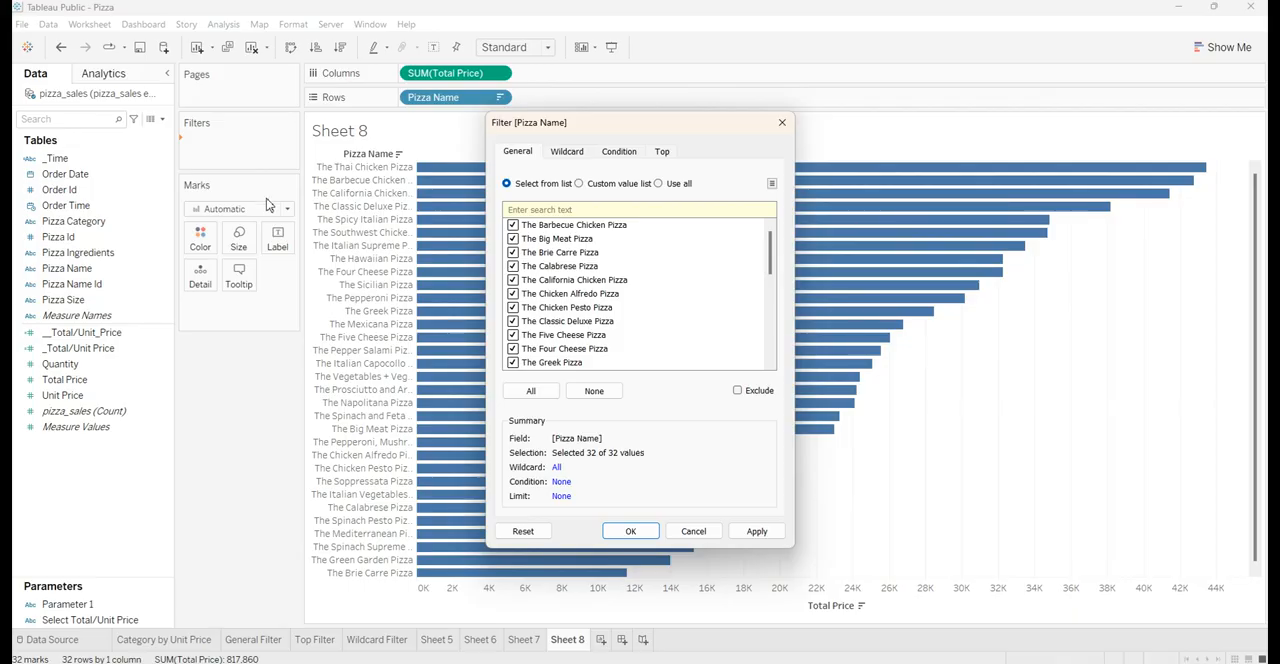
click(662, 153)
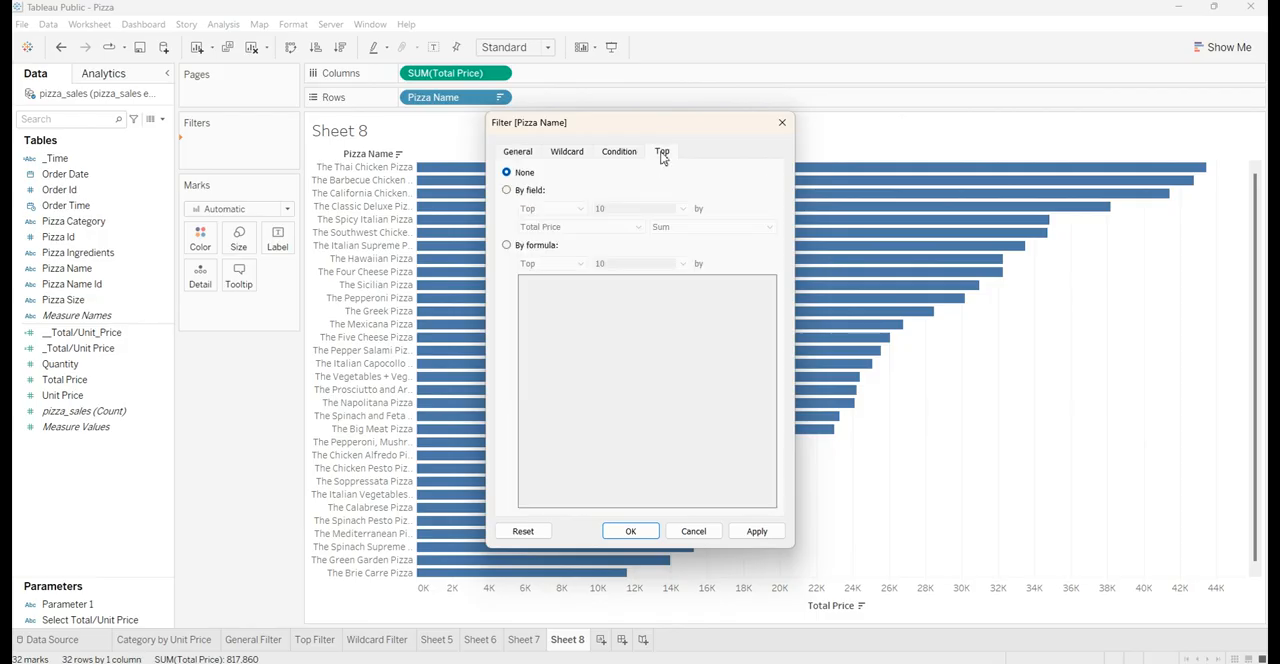
click(505, 195)
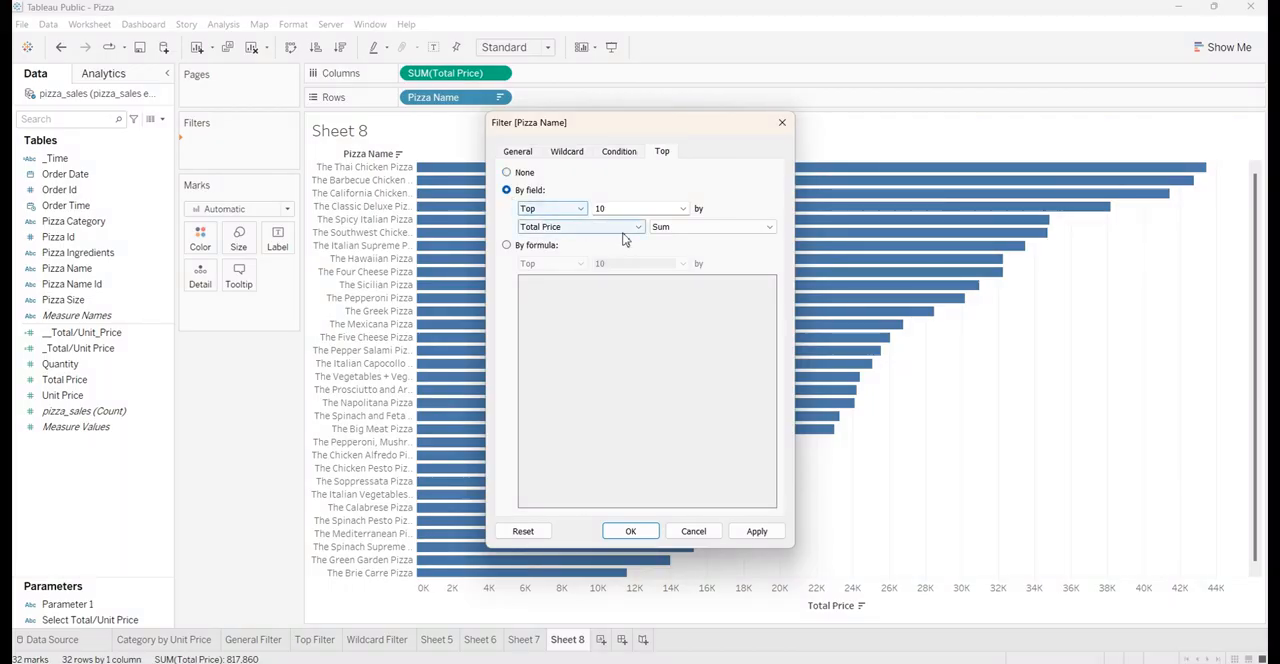
Create an integer parameter Top_N with current value 10 and range 1 to 100 as the filter's limit, and apply the filter
click(685, 208)
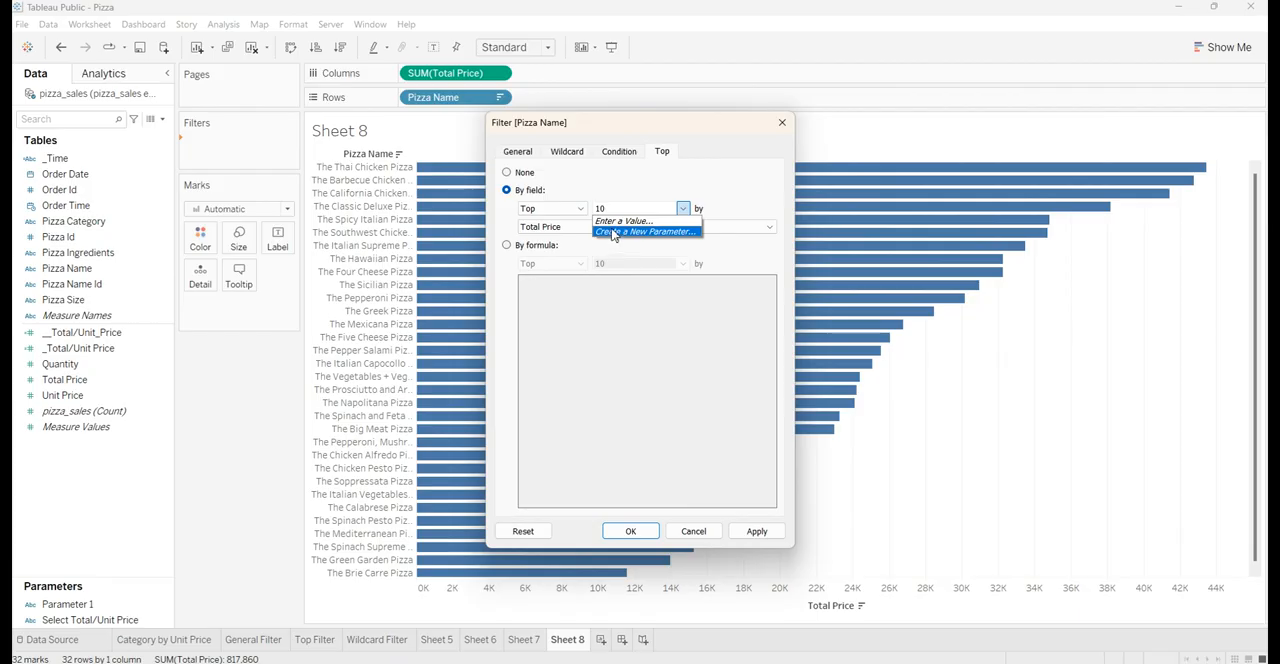
click(677, 232)
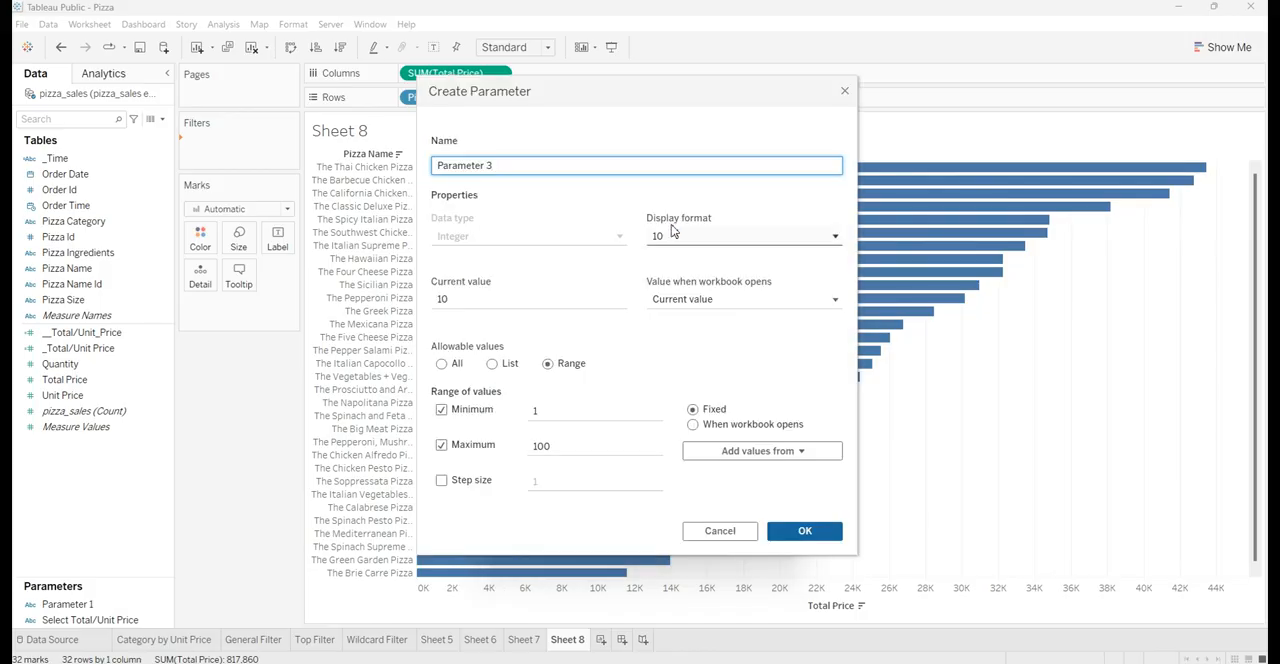
drag(504, 168, 398, 172)
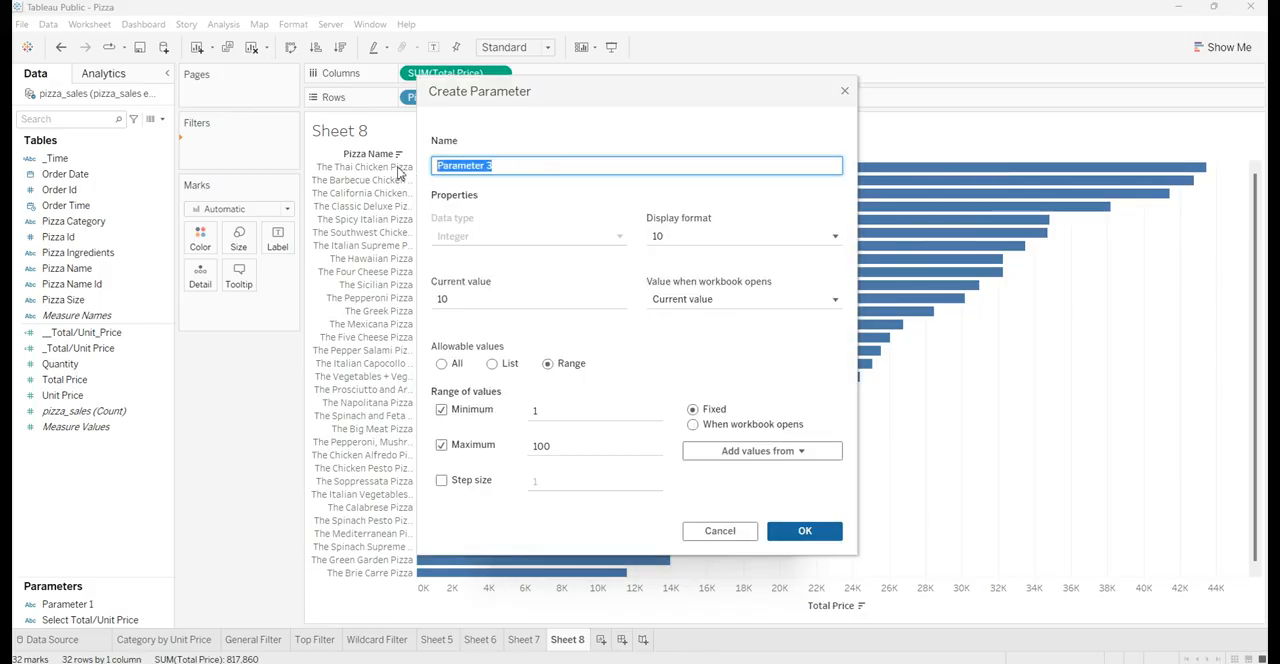
text(Top_N)
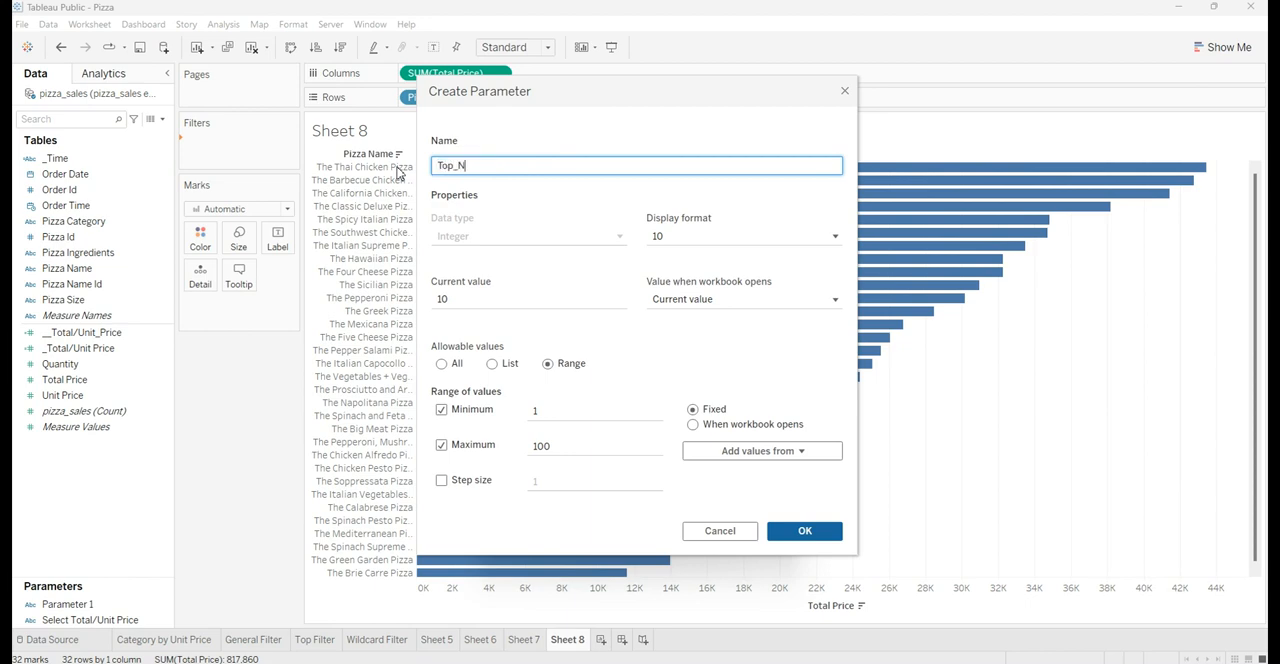
click(460, 217)
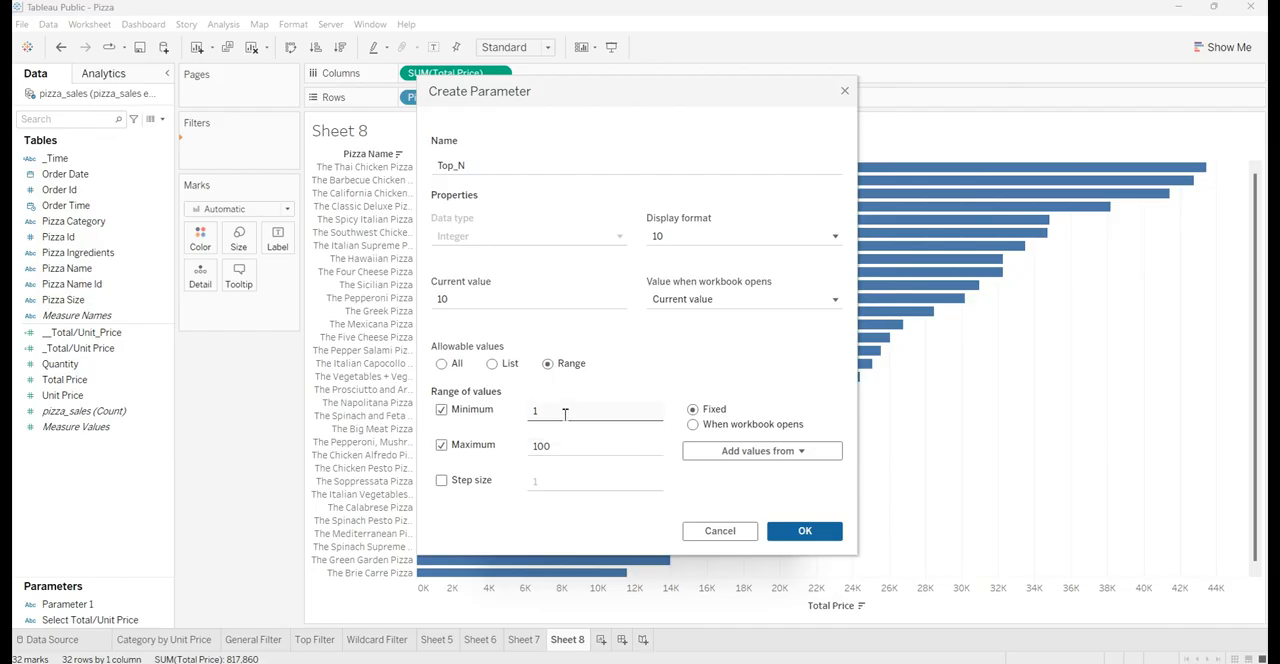
click(563, 449)
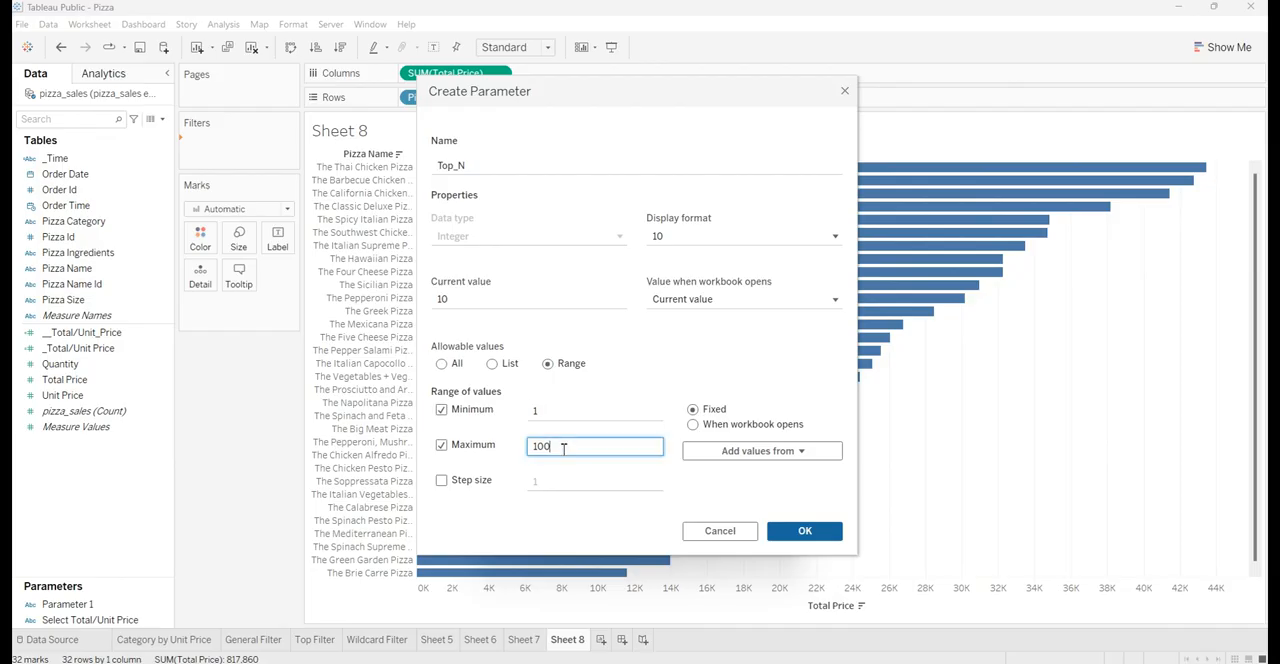
click(577, 481)
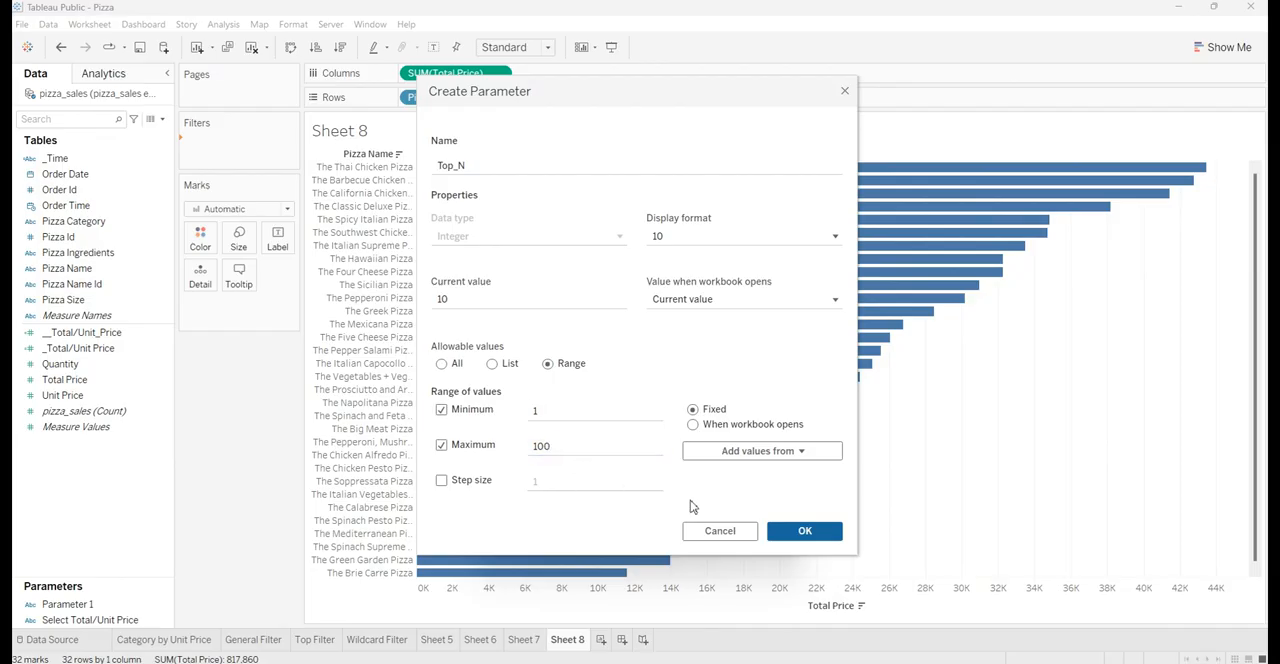
click(805, 531)
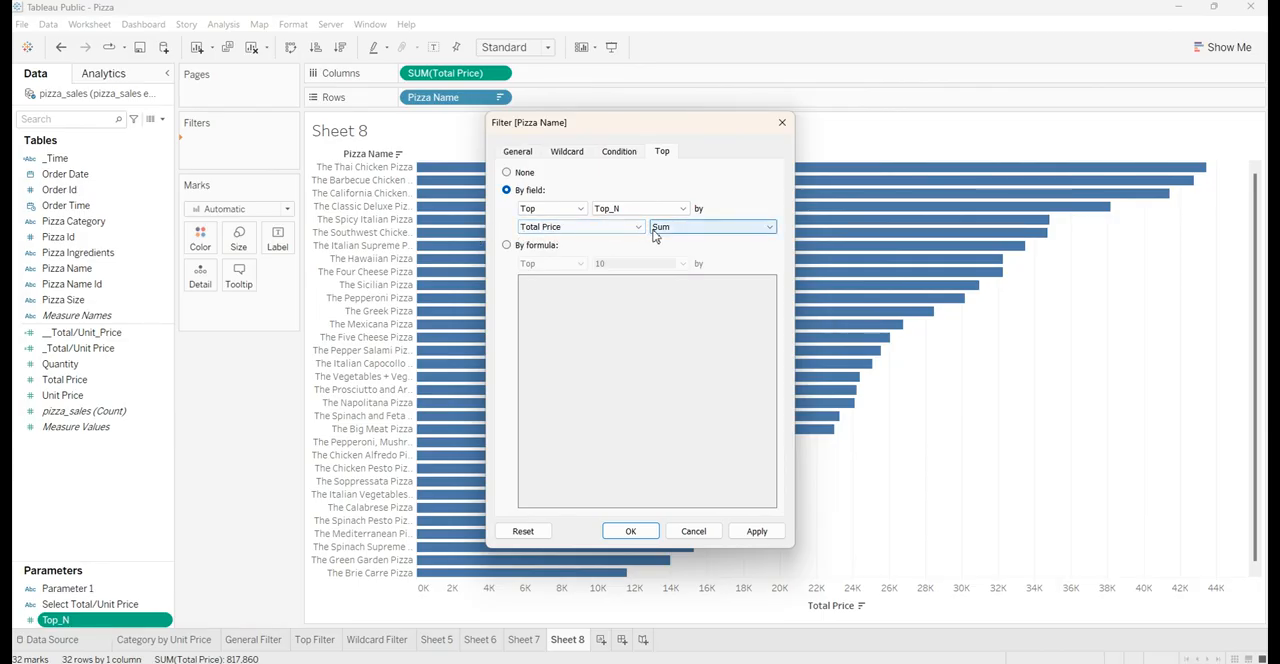
click(770, 535)
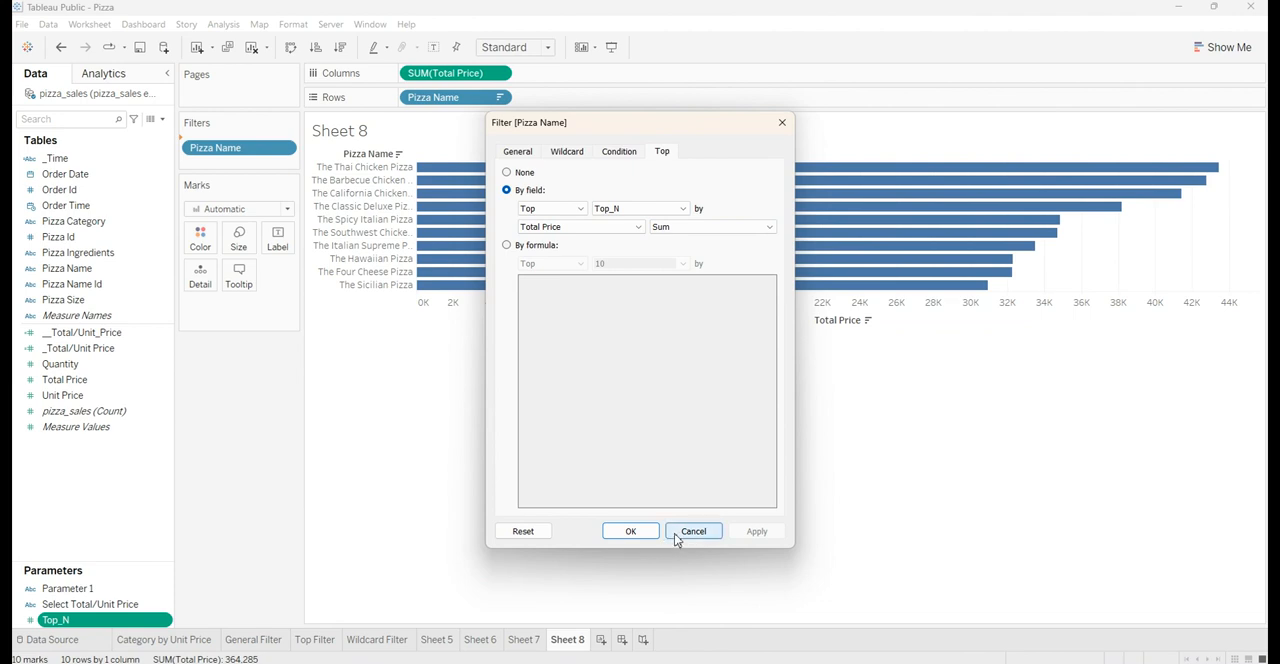
click(676, 533)
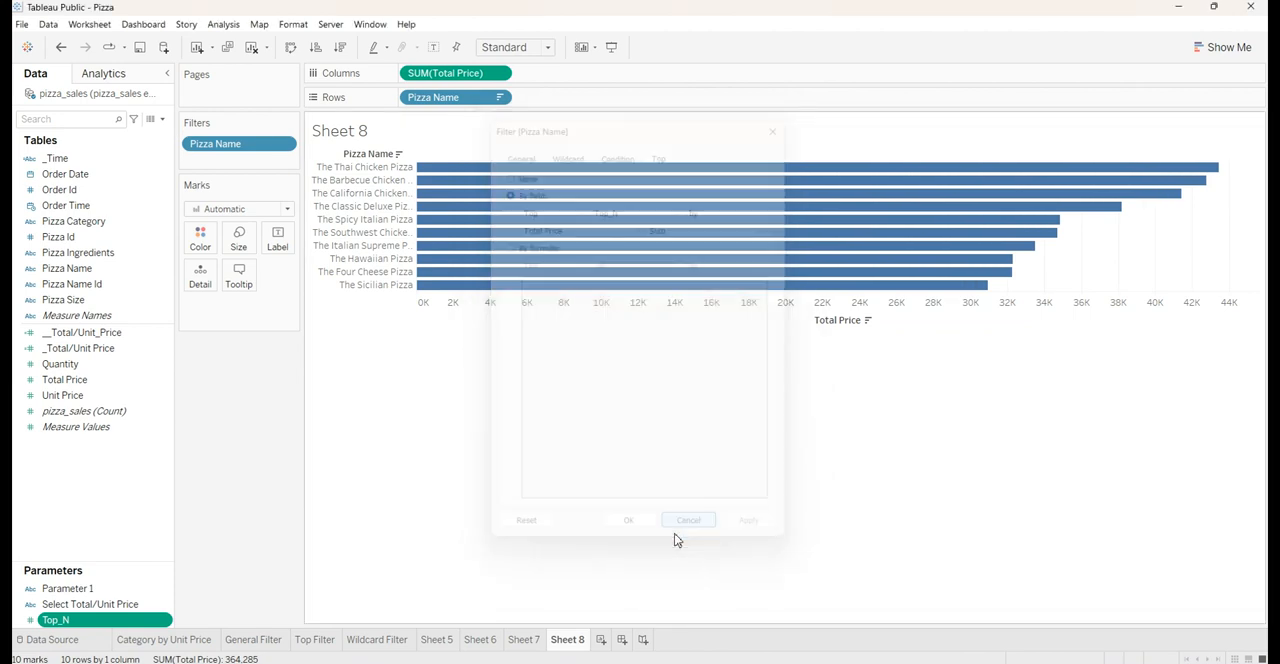
Show the Top_N parameter control and set it to 5
right_click(62, 627)
click(120, 392)
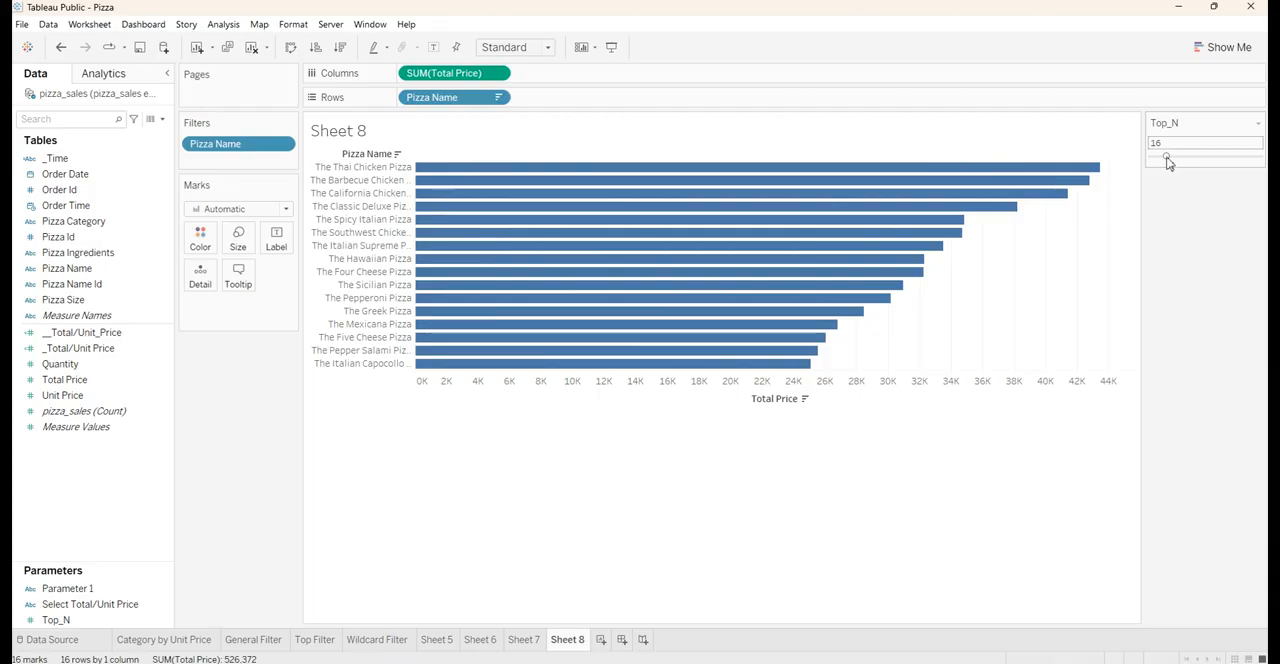
drag(1168, 163, 1157, 165)
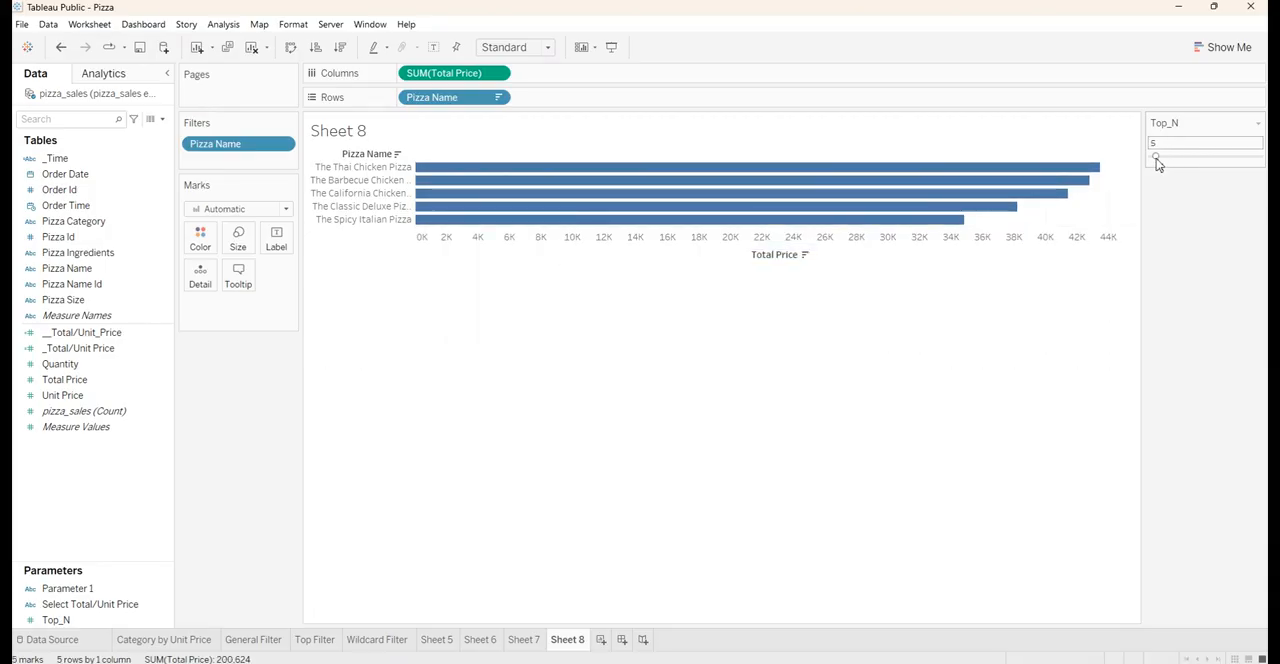
Fit the chart to Entire View and label the bars with Total Price
click(485, 46)
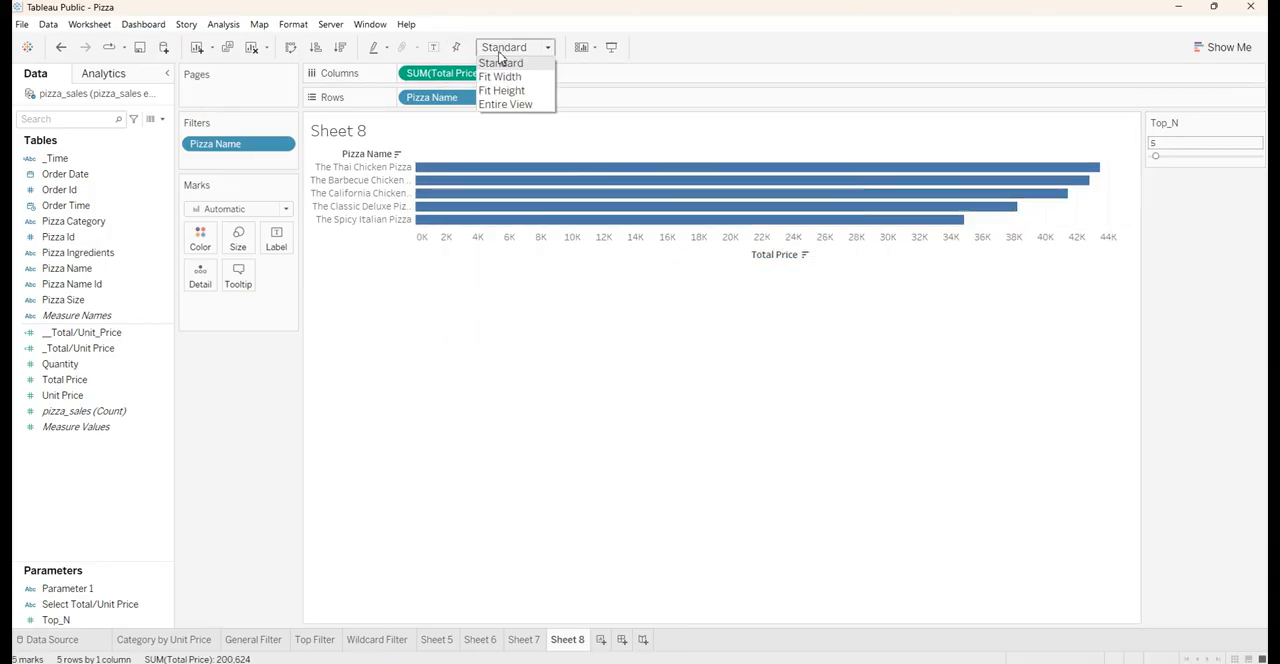
click(508, 103)
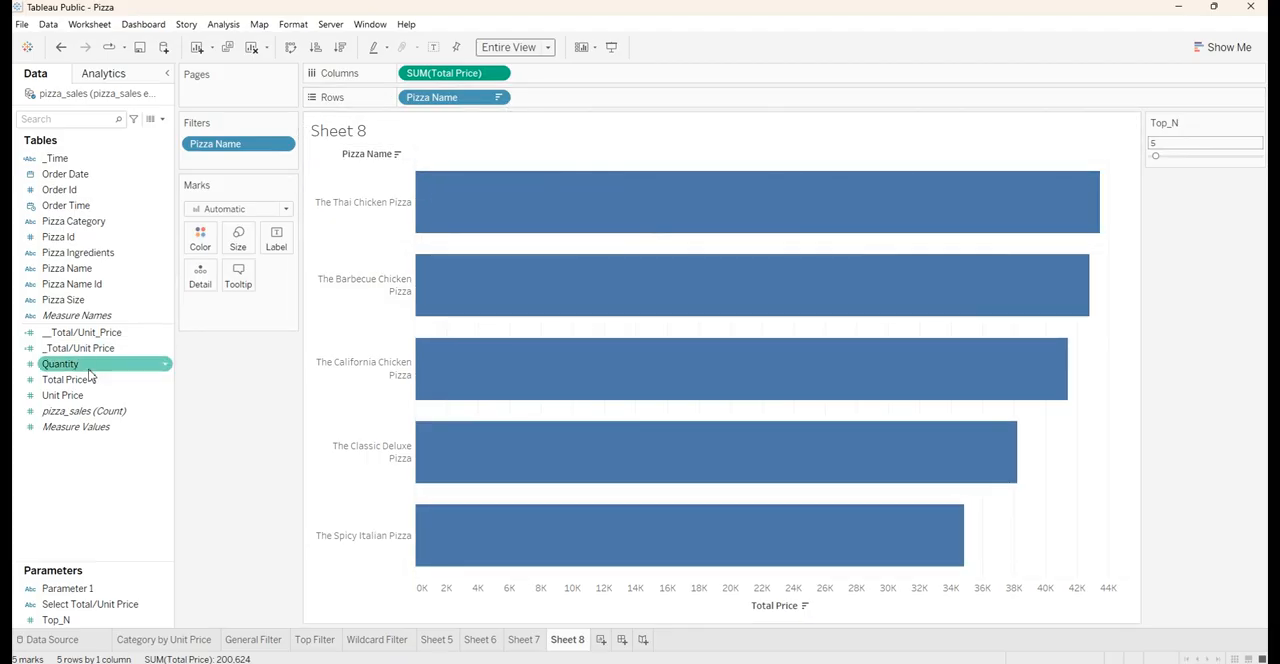
drag(80, 381, 276, 240)
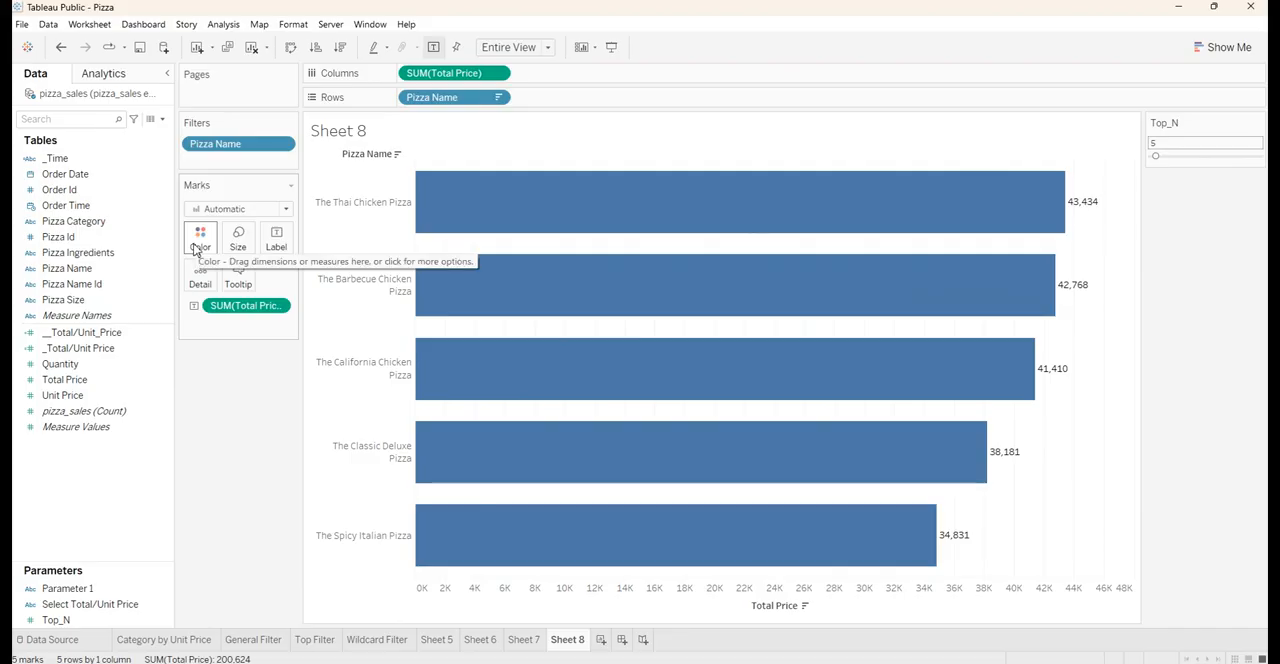
Color the bars by Total Price and set the Top_N parameter to 10
click(84, 383)
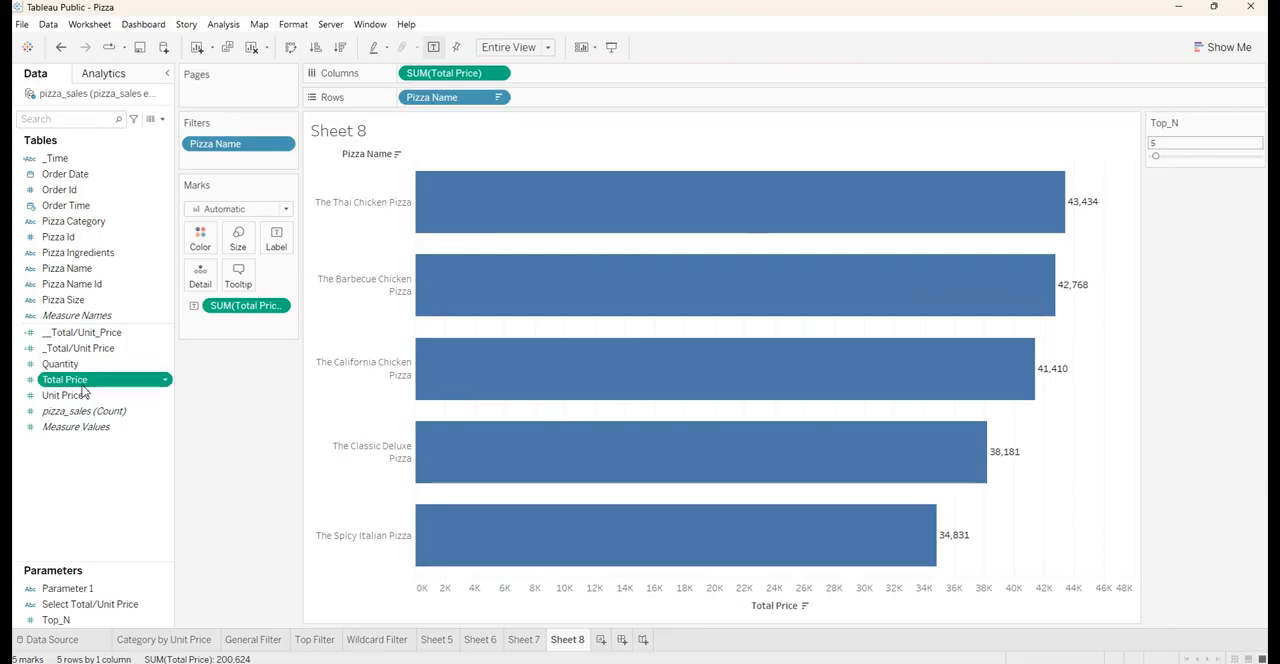
drag(84, 392, 211, 241)
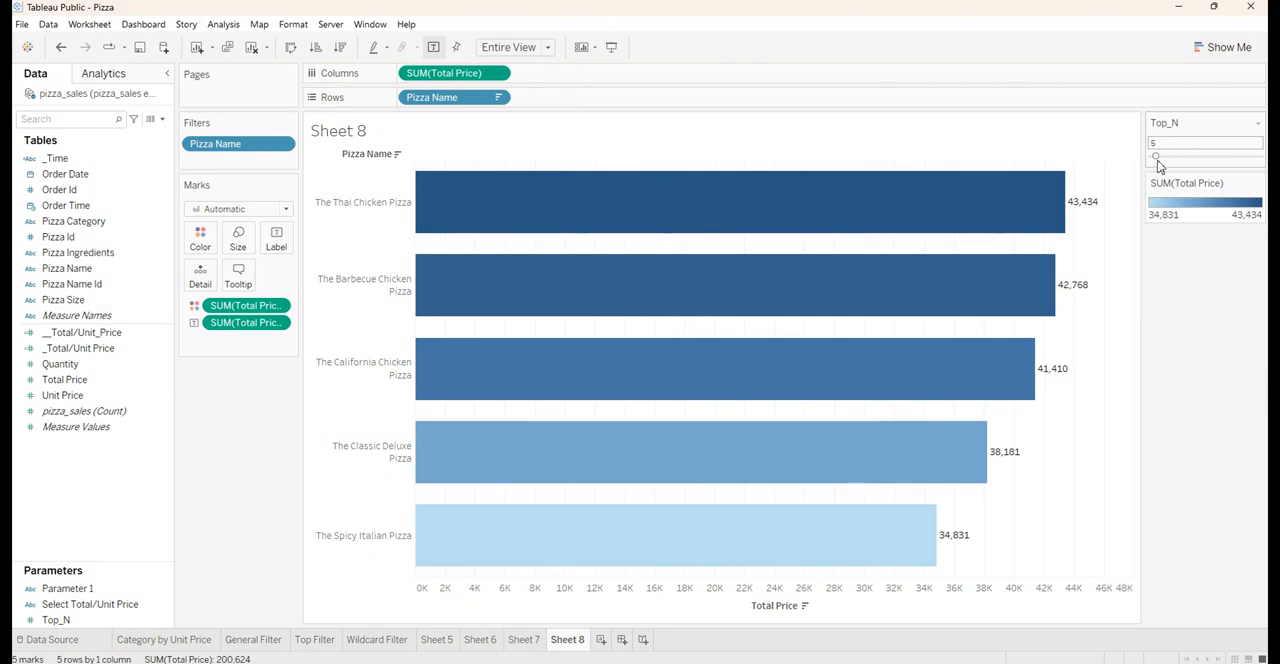
drag(1157, 161, 1160, 169)
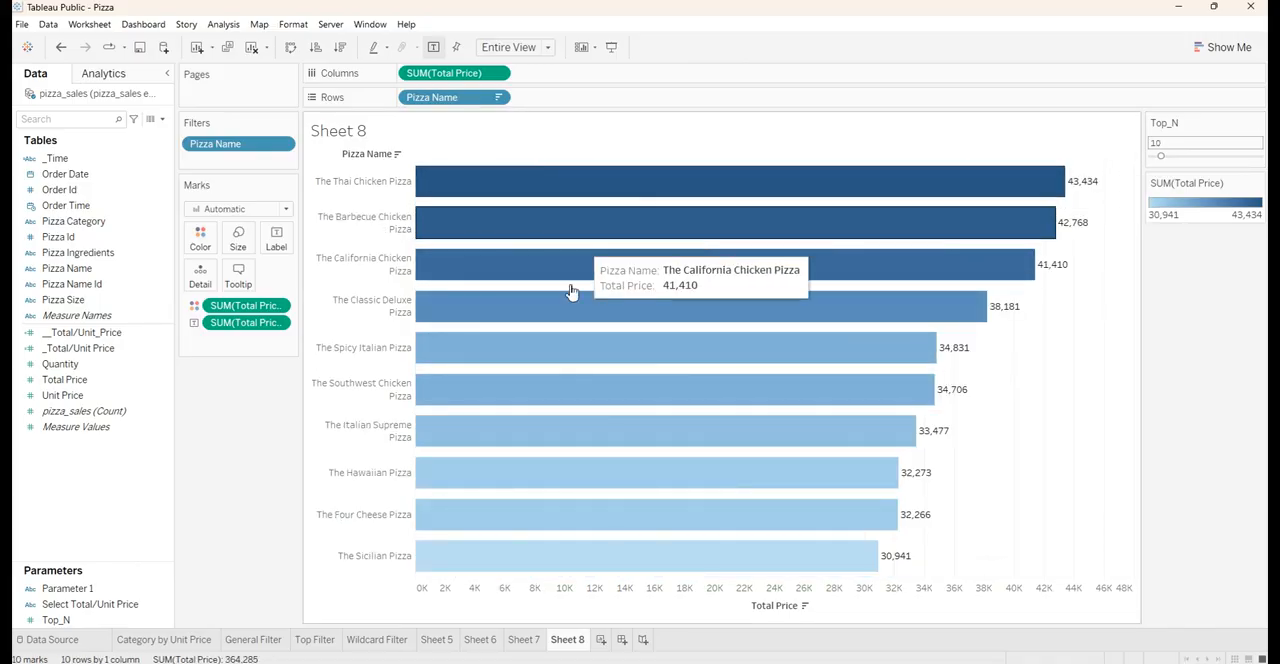
Hide the Total Price axis header
right_click(550, 616)
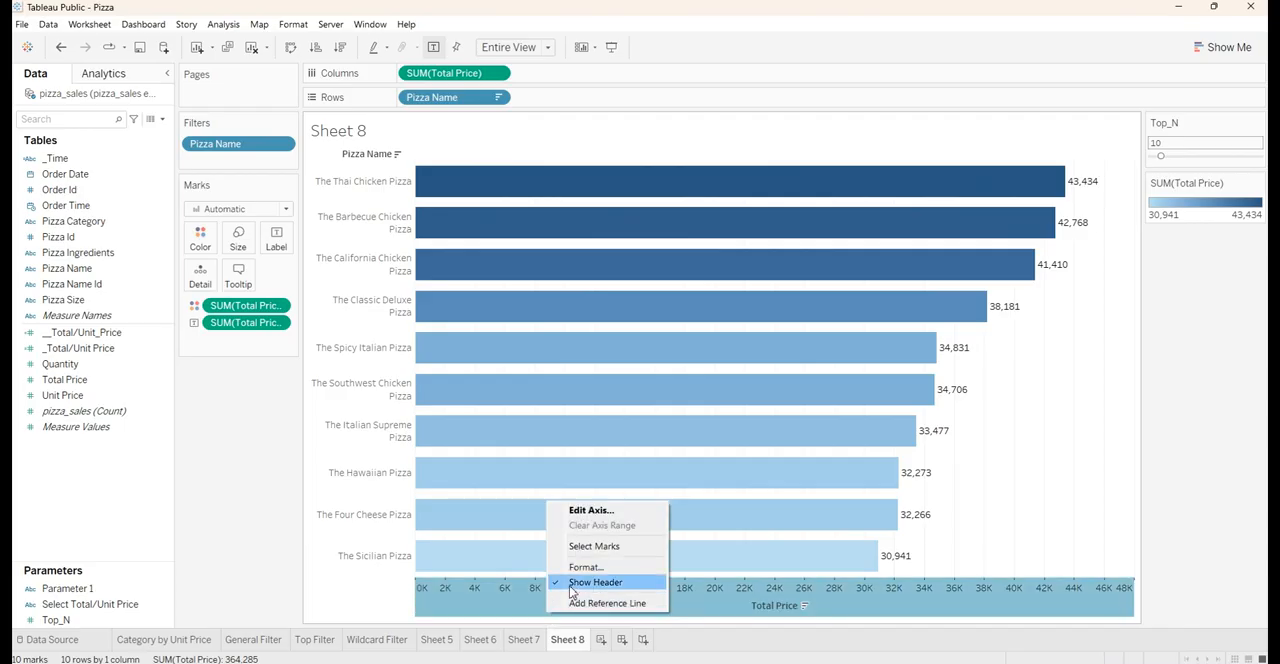
click(572, 590)
Test the Top_N parameter with the values 75, 14 and 2, ending on 27
drag(1161, 157, 1233, 157)
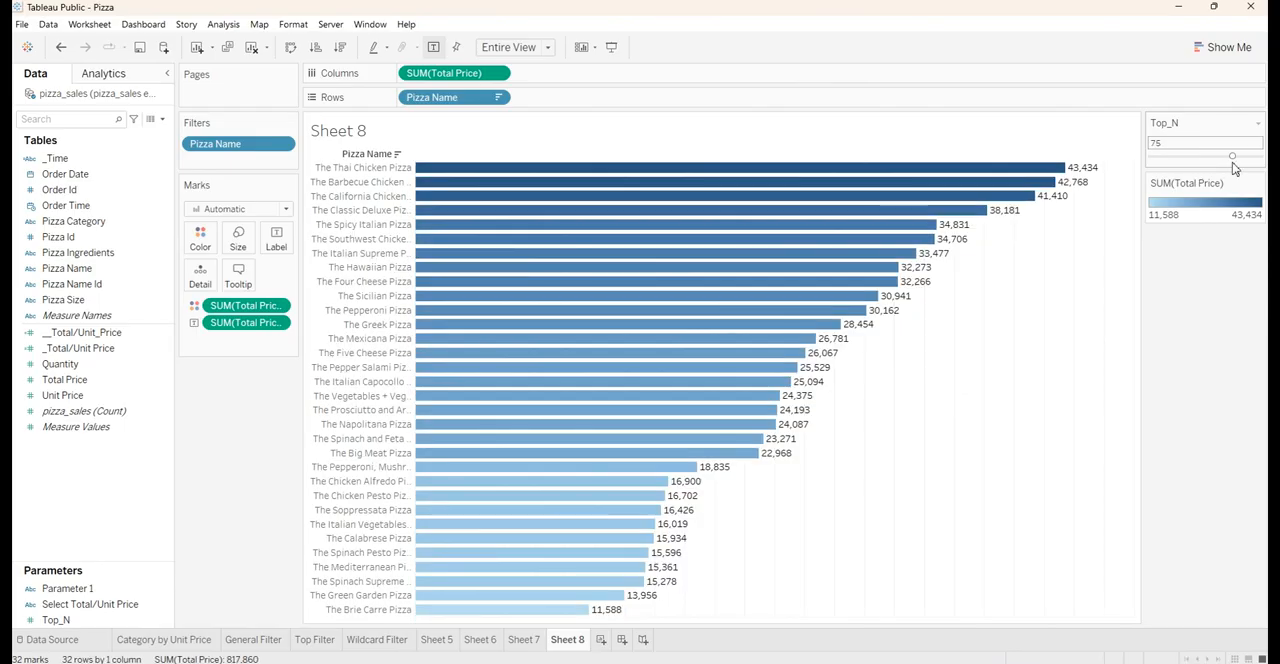
drag(1233, 157, 1157, 158)
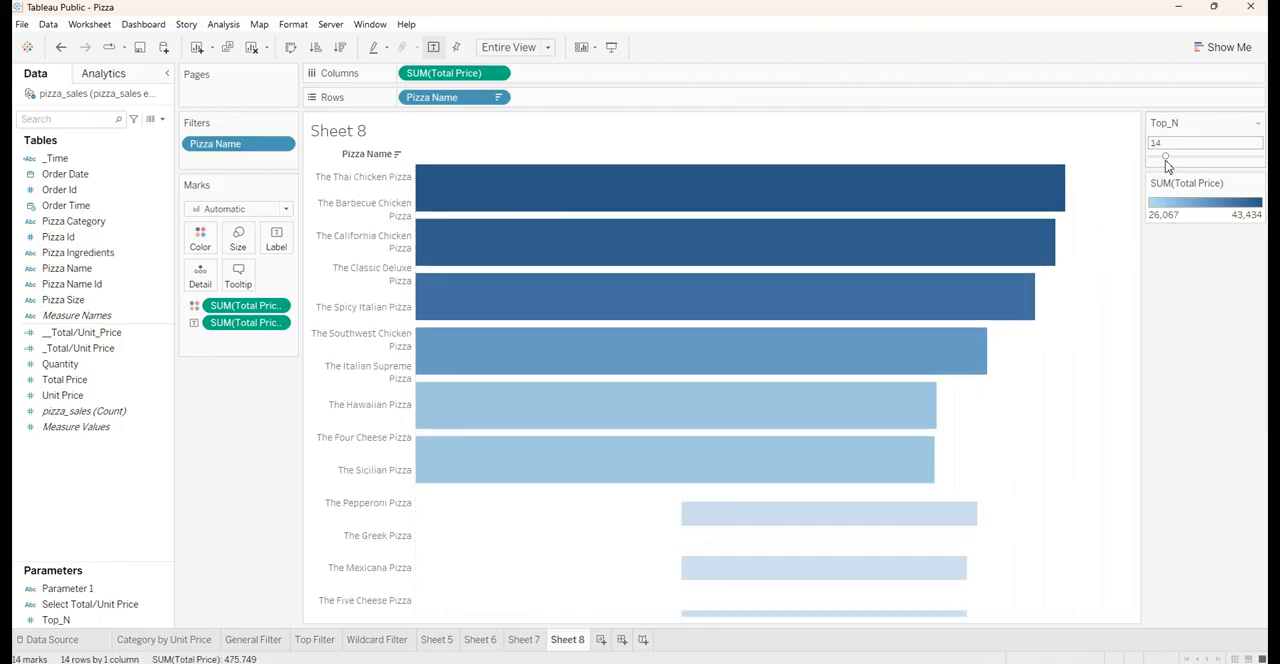
drag(1165, 158, 1154, 158)
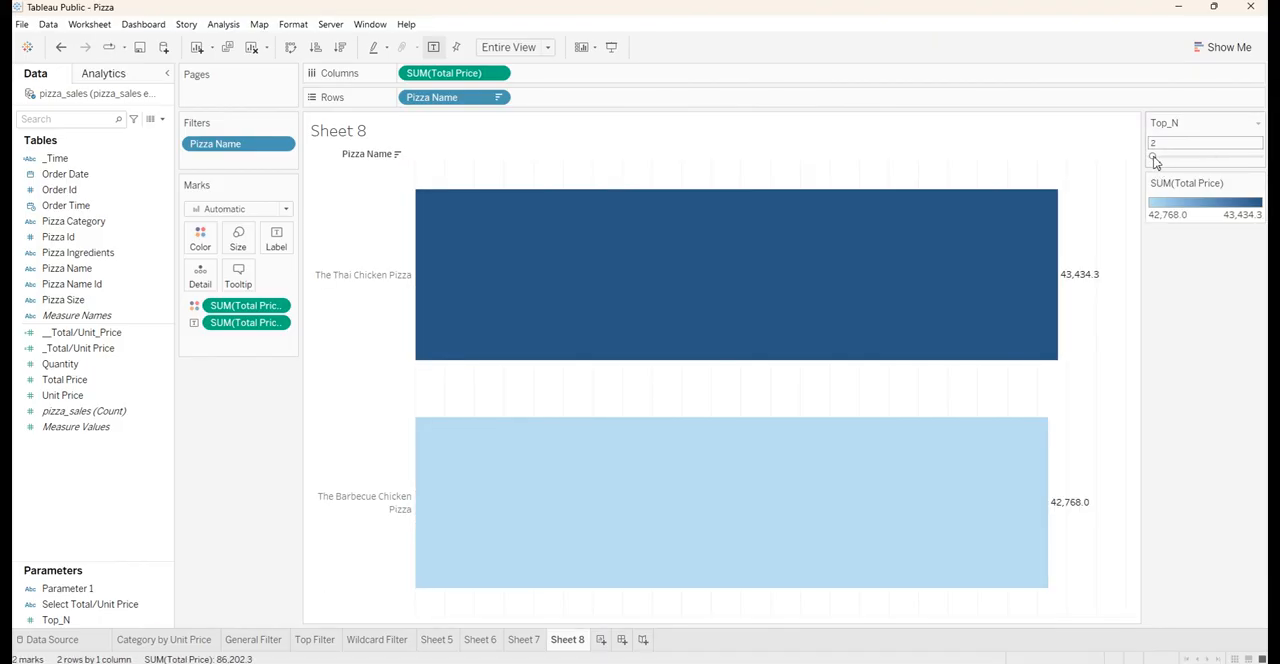
drag(1151, 160, 1180, 160)
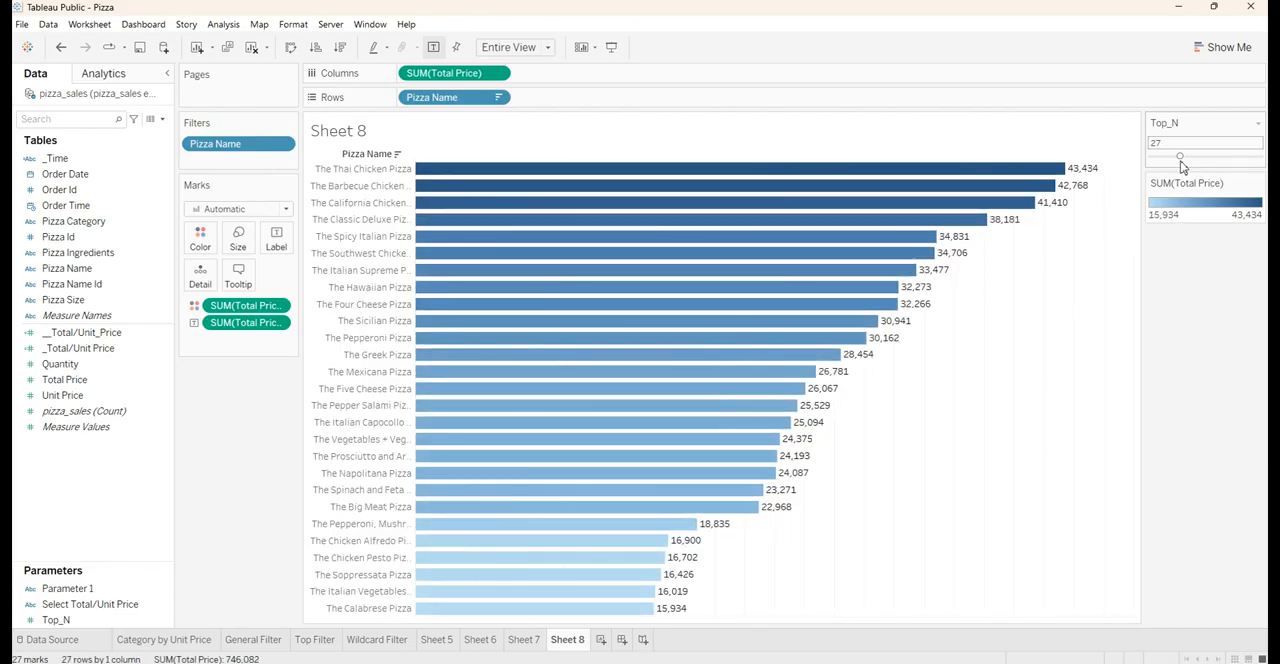
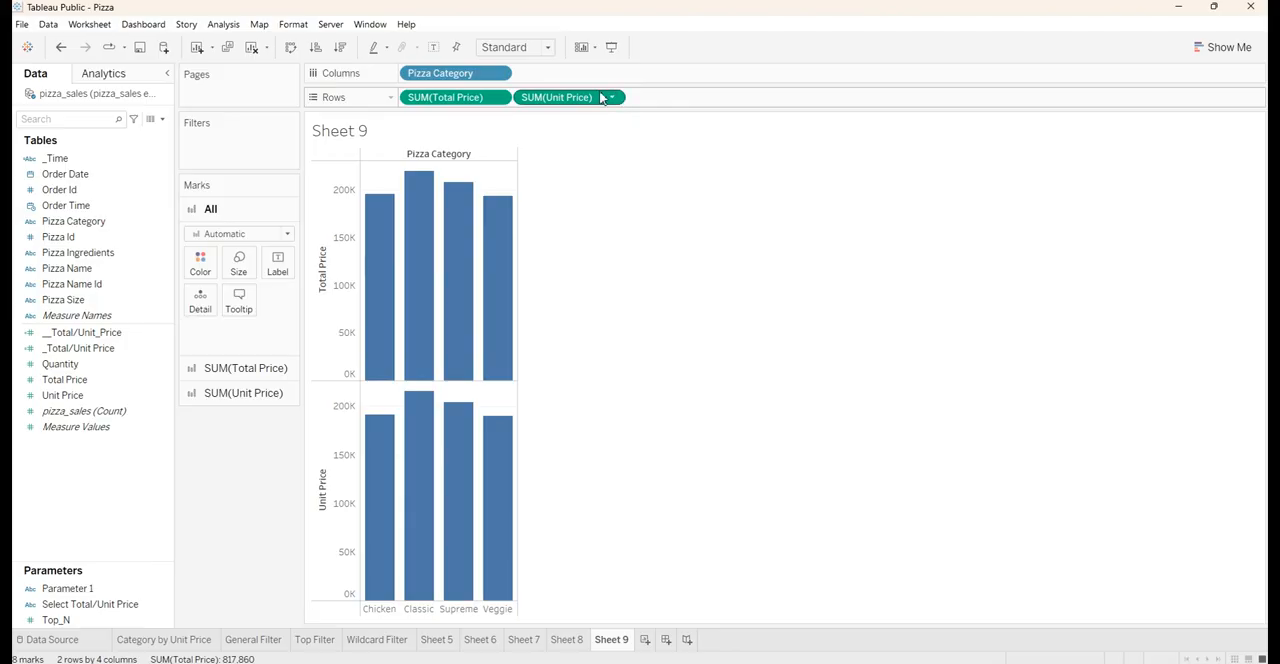
Fit the chart to Entire View and sort the pizza categories in descending order of Total Price
click(520, 47)
click(523, 104)
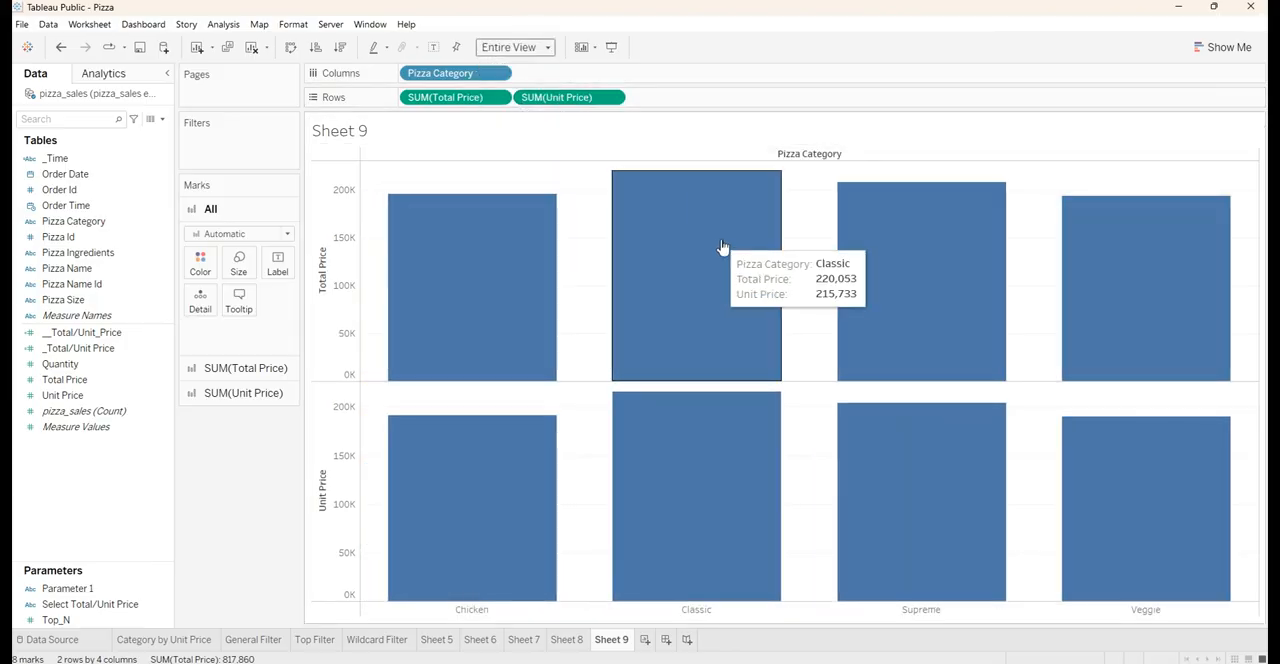
mouse_move(449, 206)
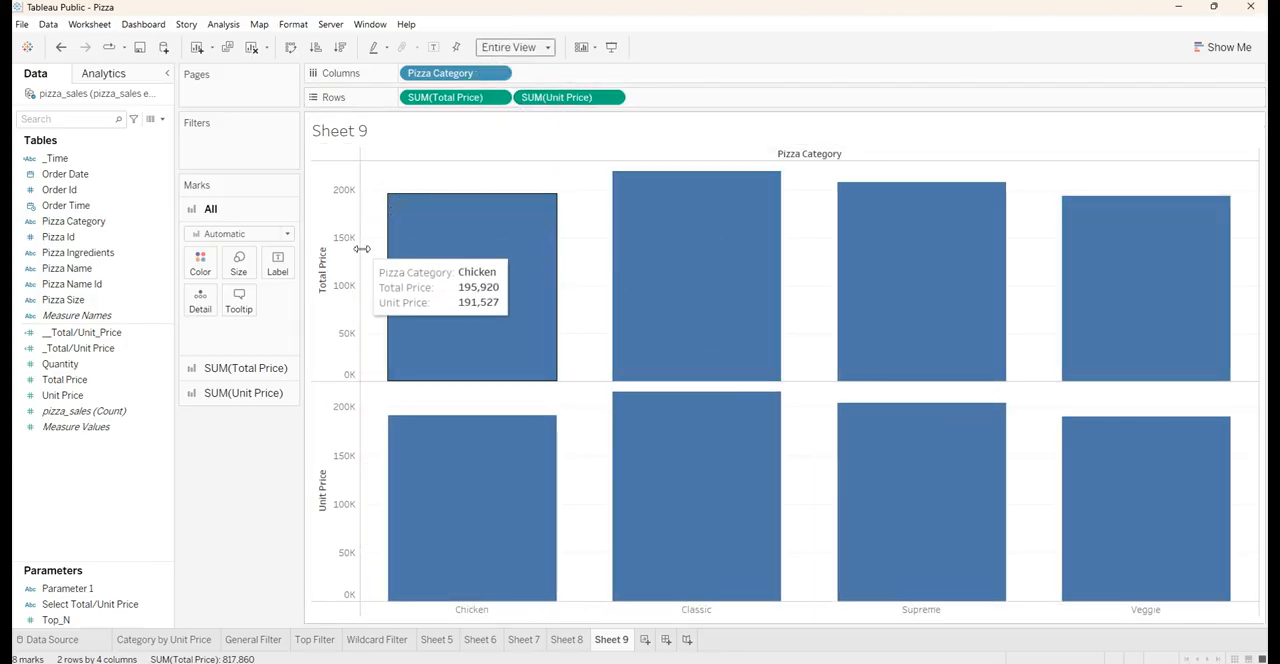
mouse_move(816, 308)
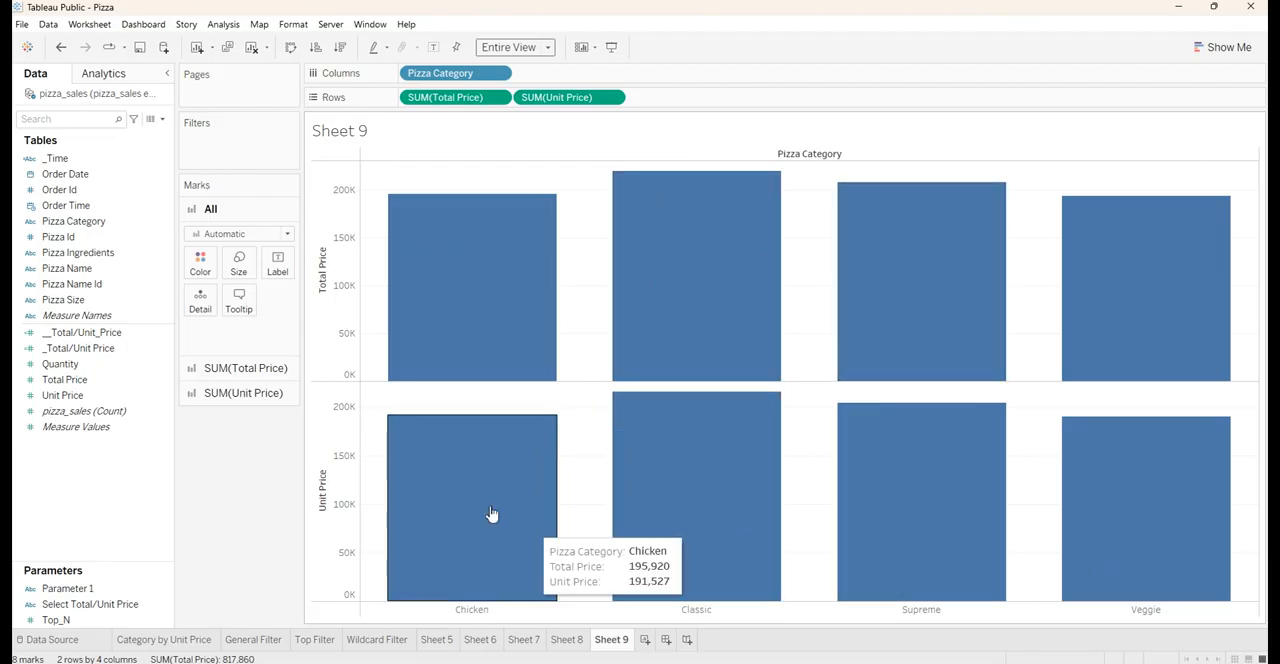
click(316, 49)
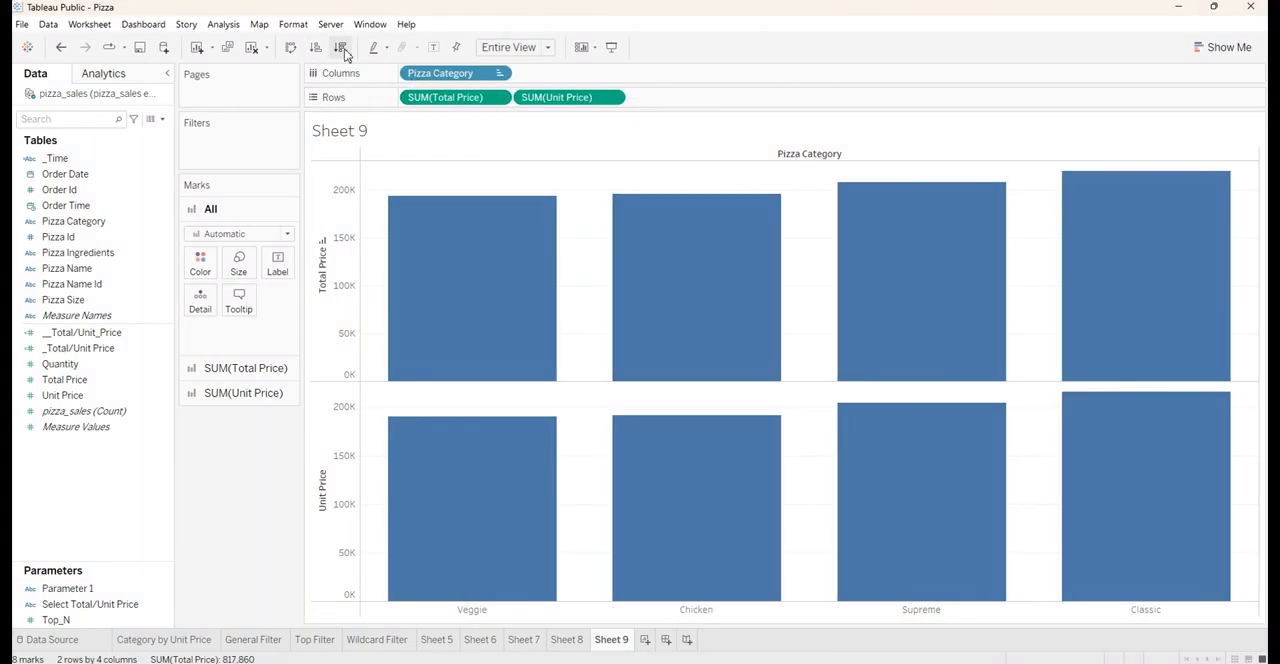
click(341, 49)
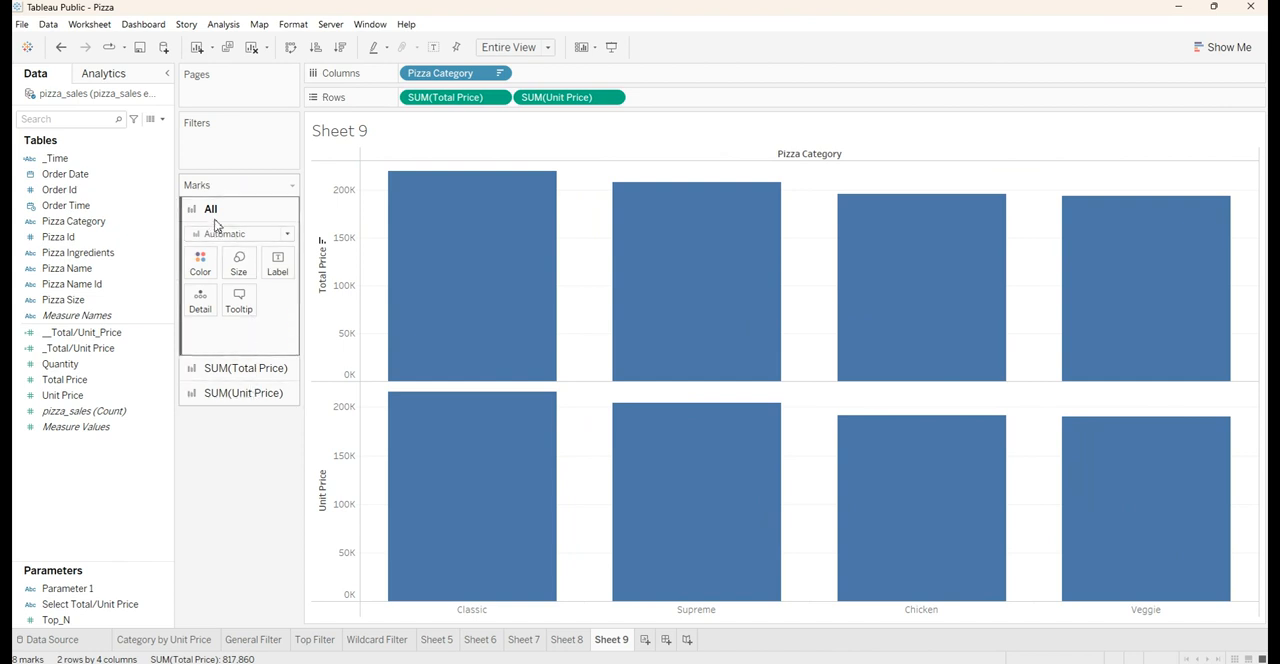
Change the mark type of SUM(Unit Price) to Line
click(226, 369)
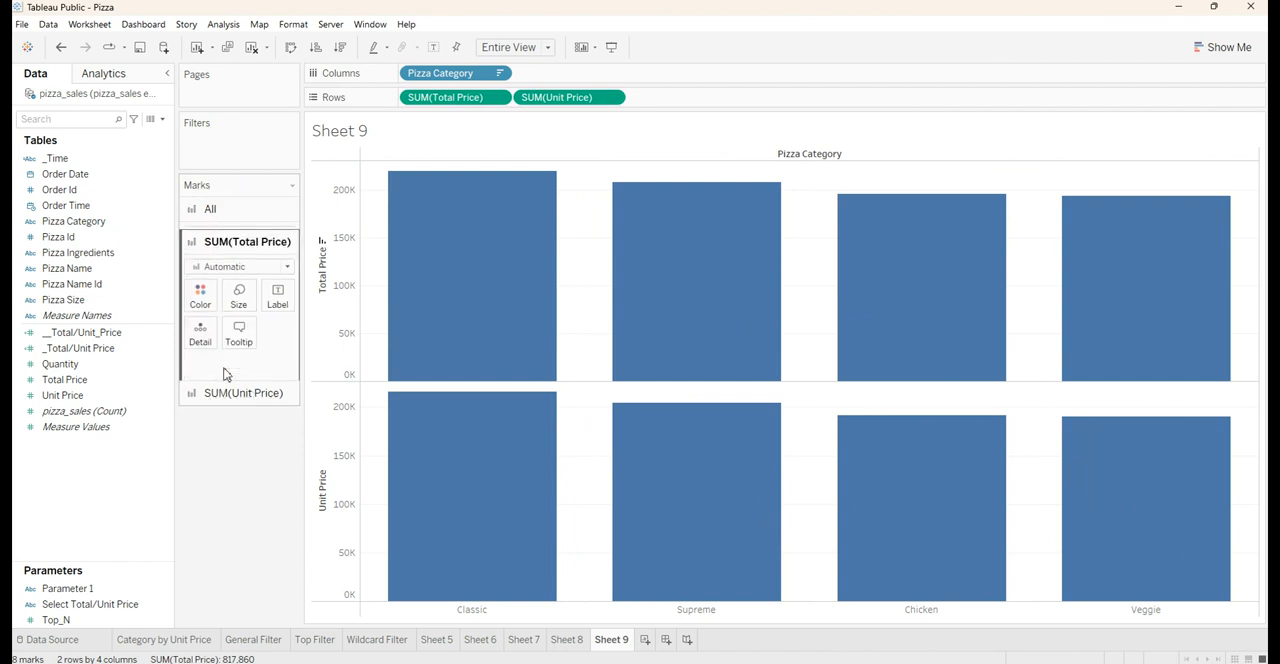
click(232, 395)
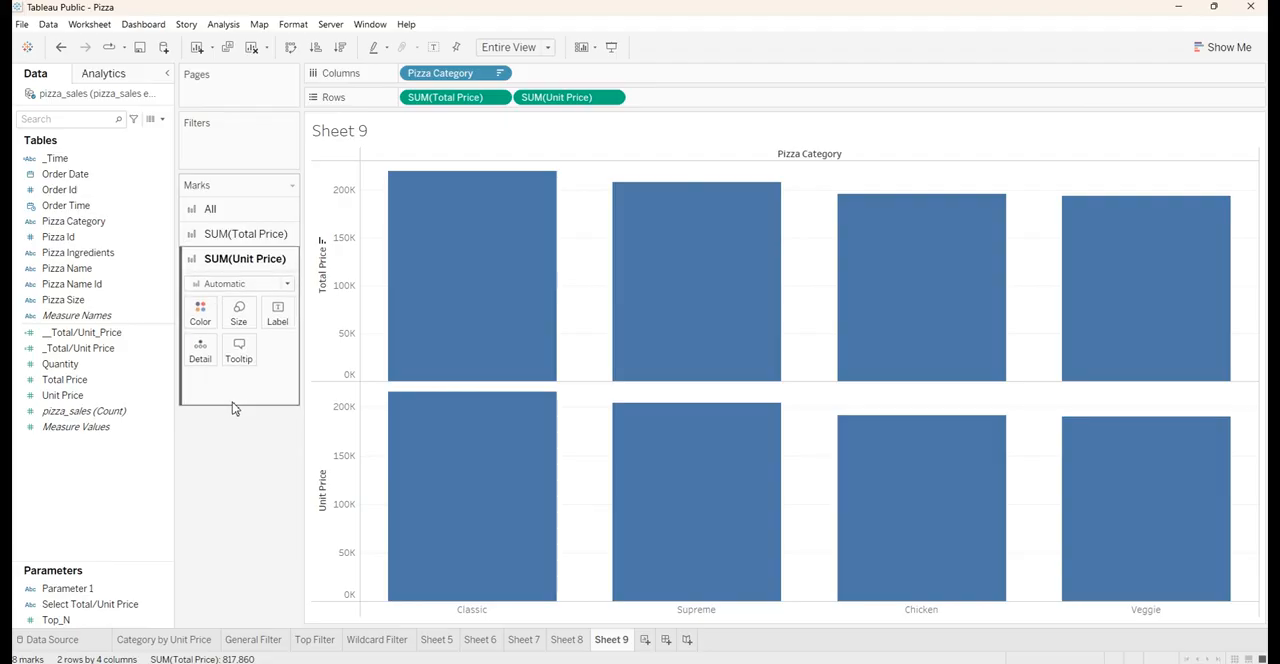
click(240, 236)
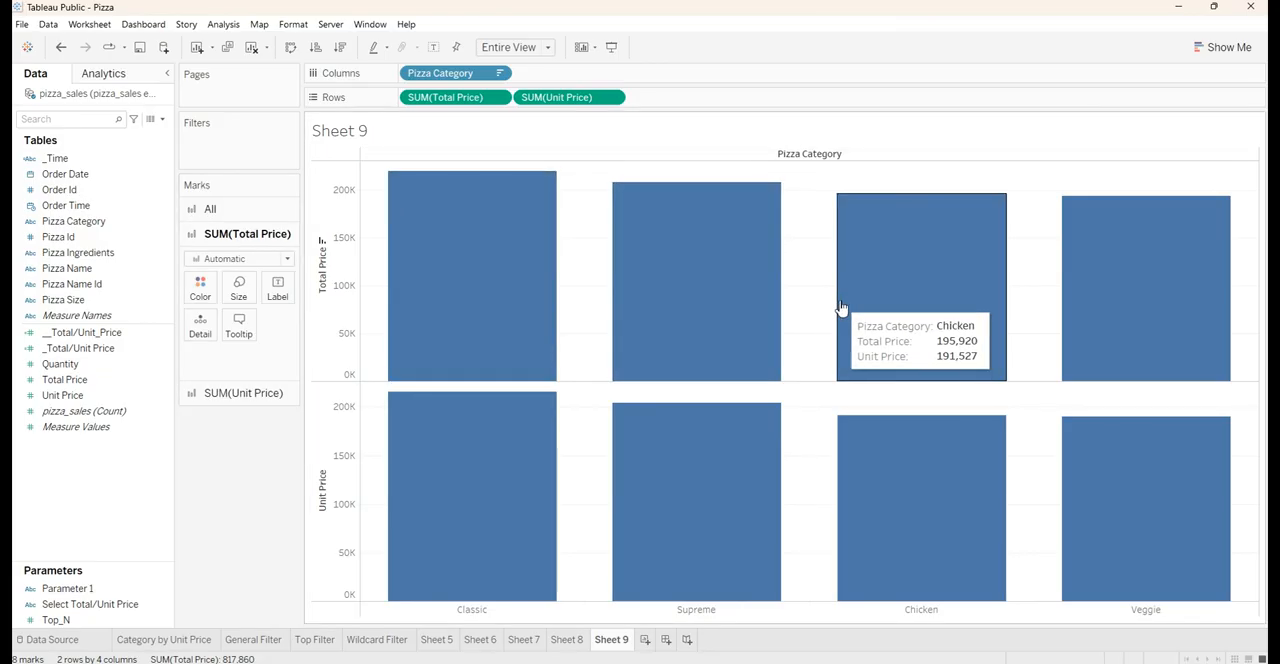
click(268, 403)
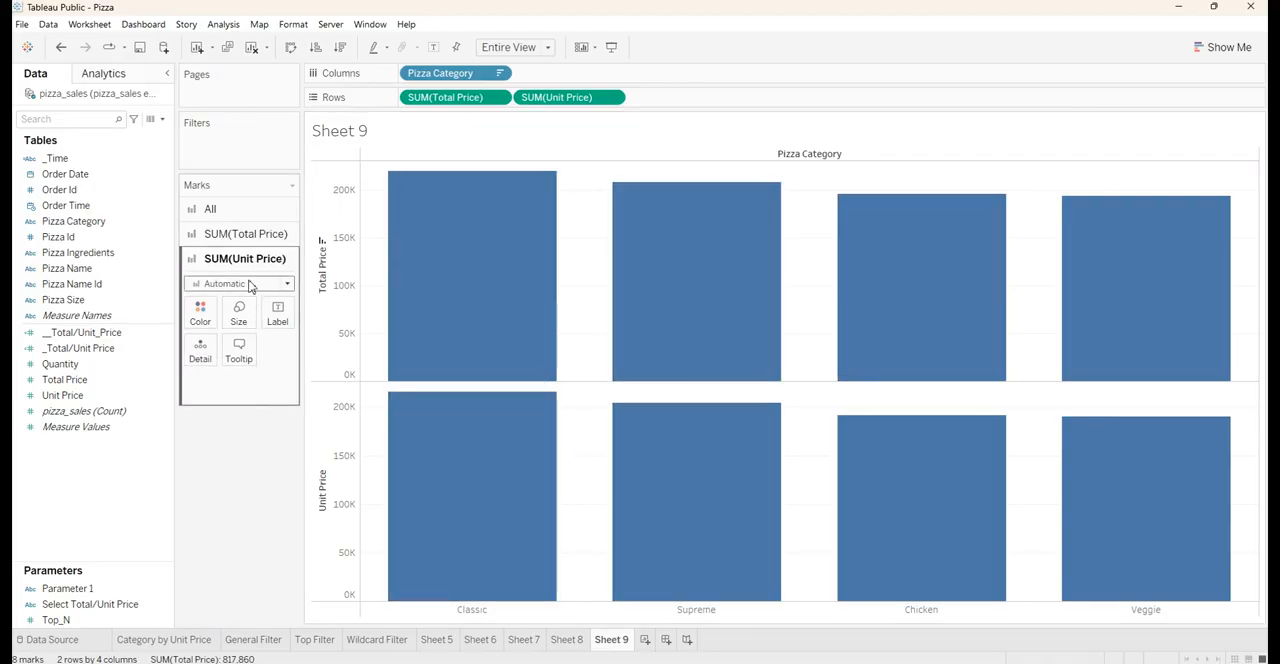
click(250, 286)
click(234, 334)
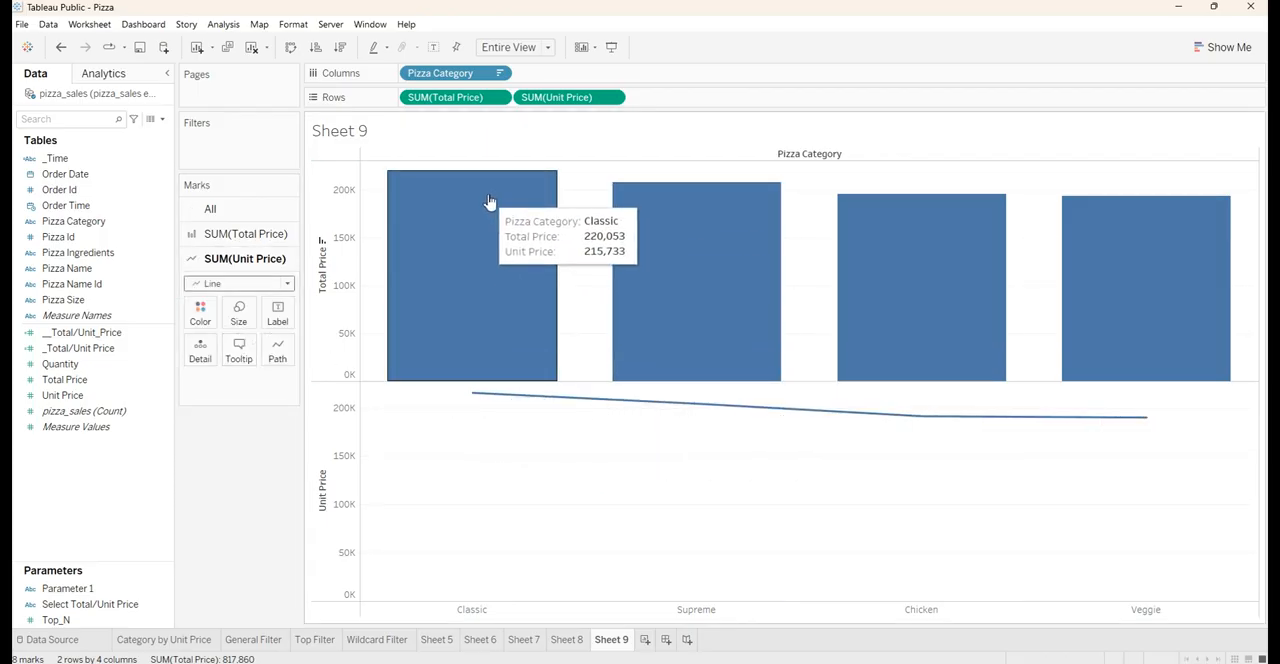
Combine the Total Price and Unit Price charts by making SUM(Unit Price) a dual axis
mouse_move(1205, 235)
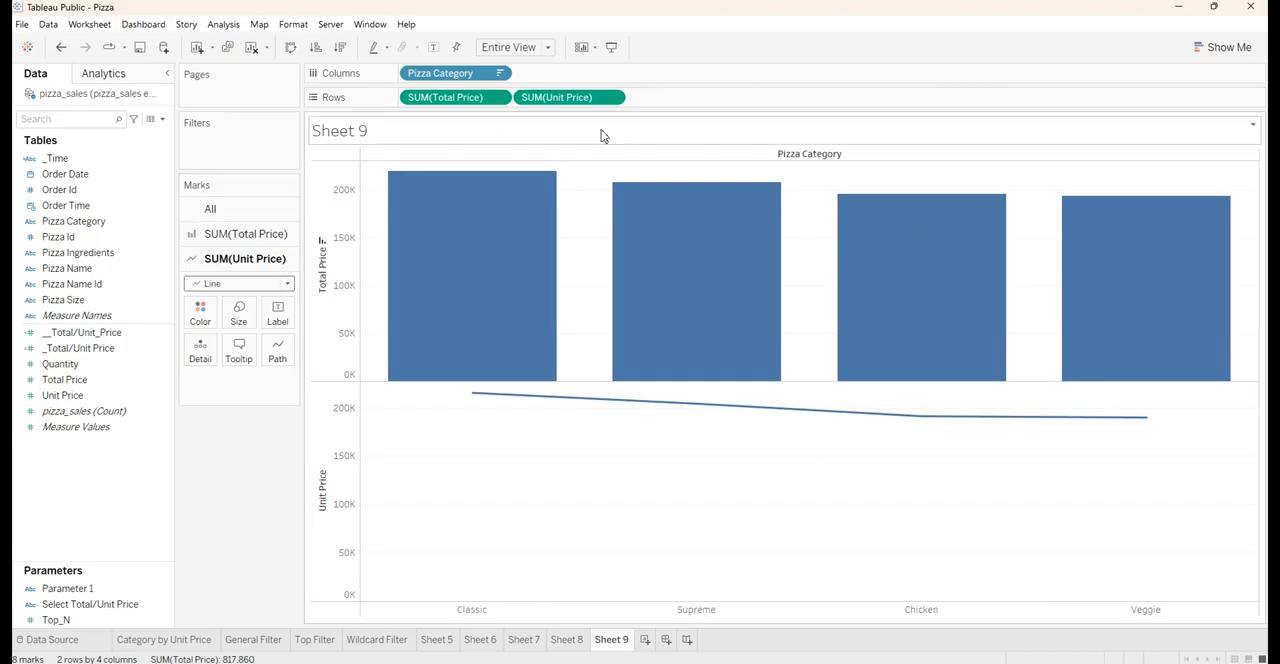
mouse_move(609, 238)
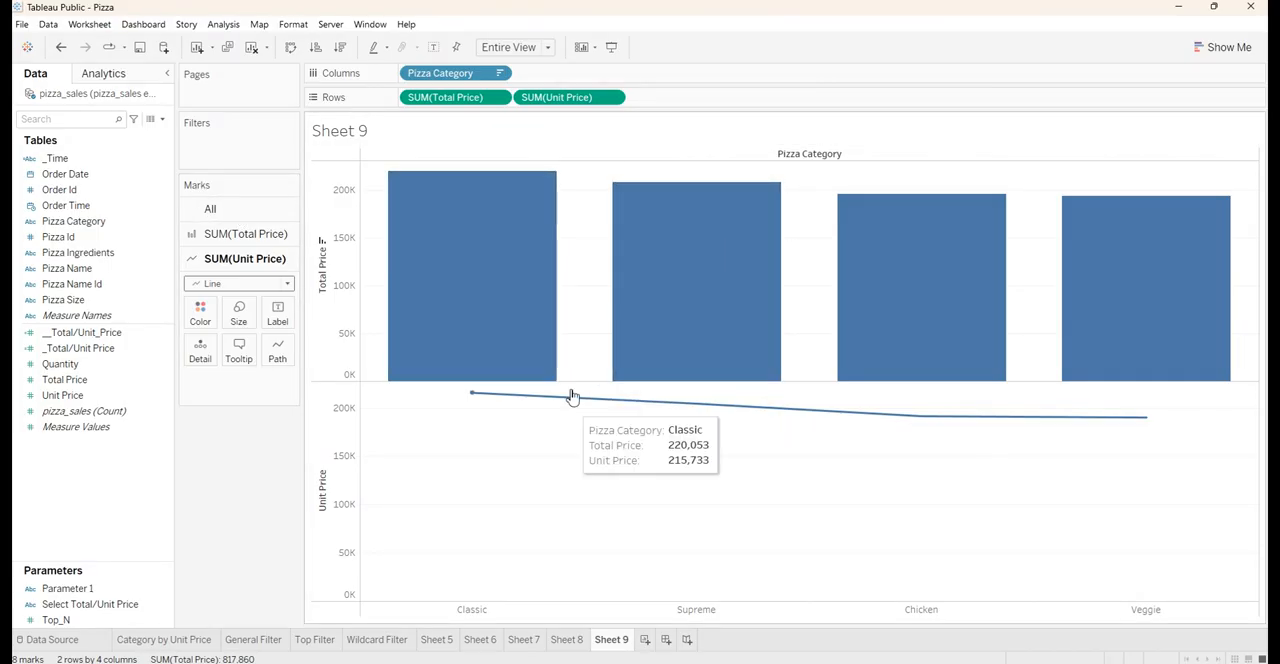
mouse_move(551, 286)
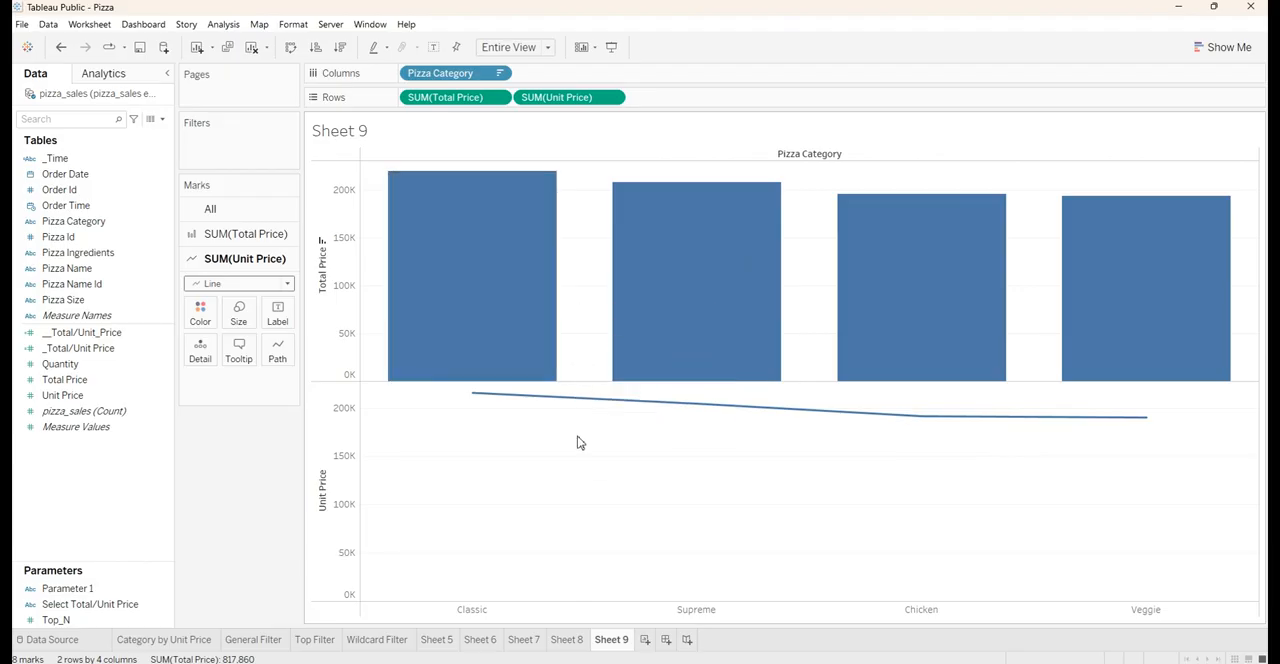
right_click(575, 104)
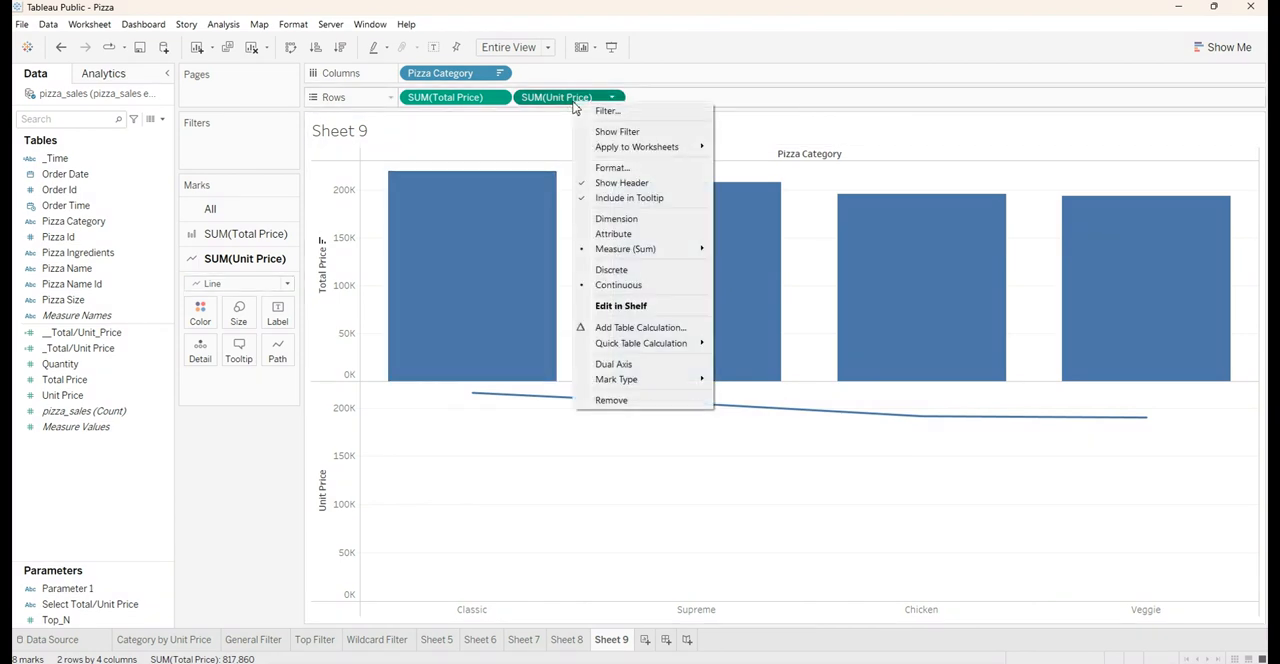
click(560, 99)
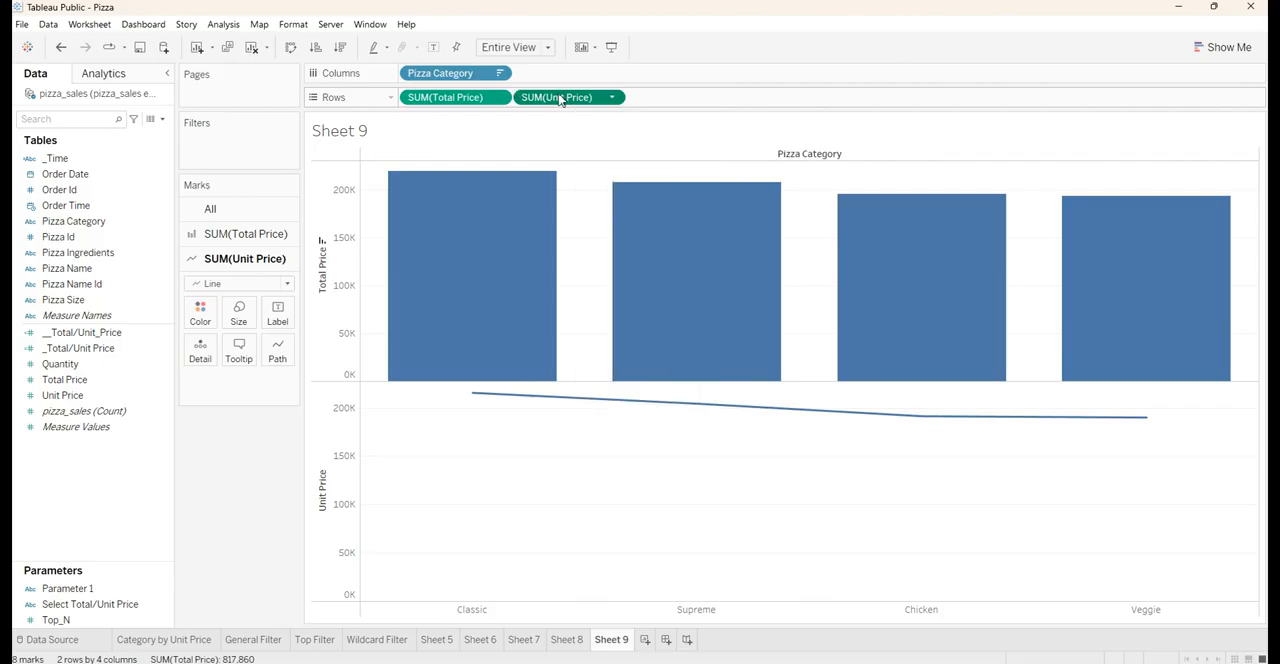
right_click(561, 96)
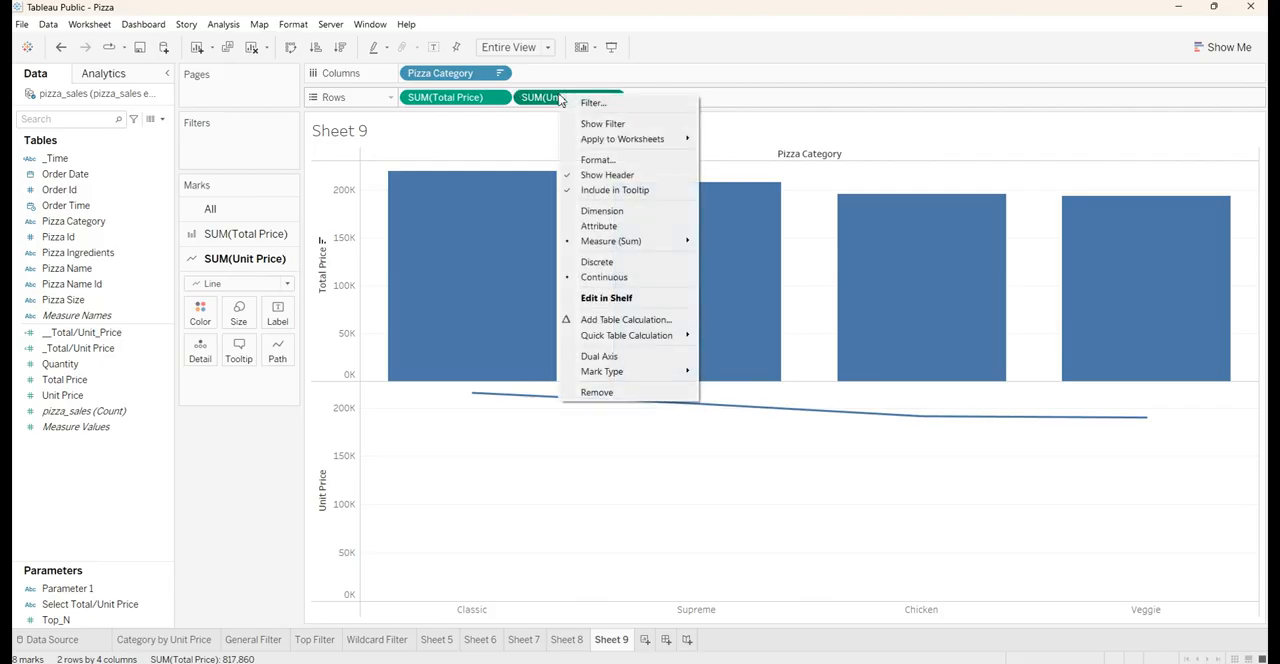
click(600, 357)
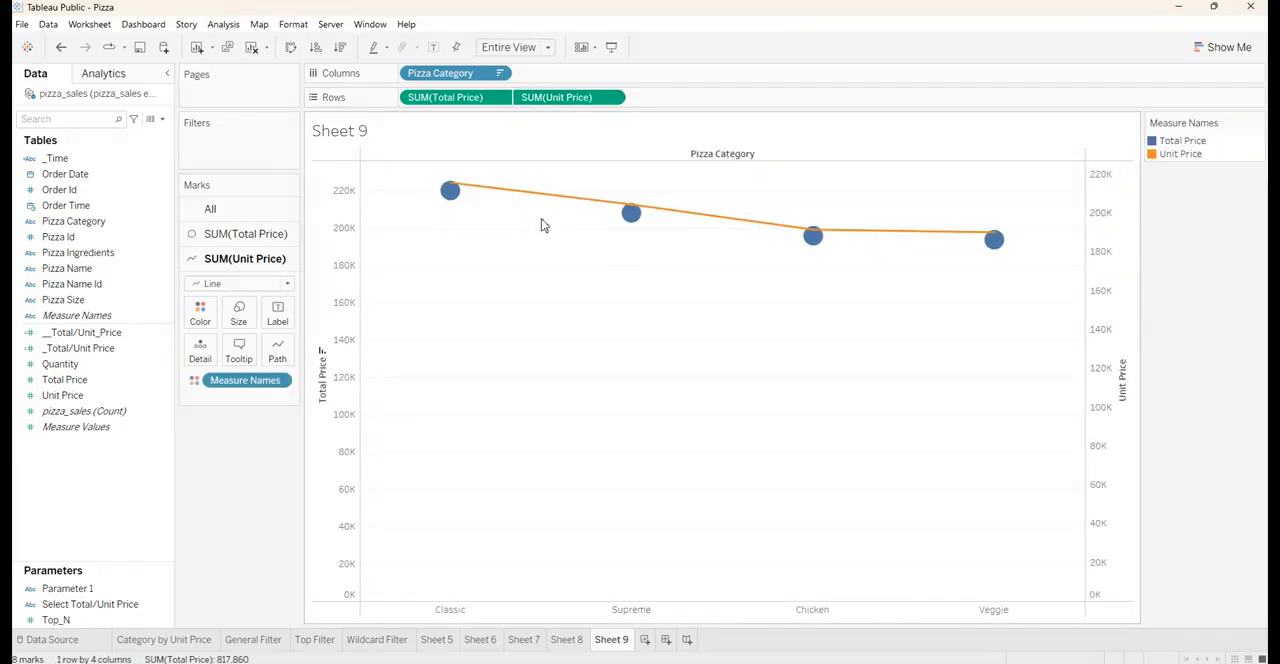
Change the mark type of SUM(Total Price) to Bar
mouse_move(450, 192)
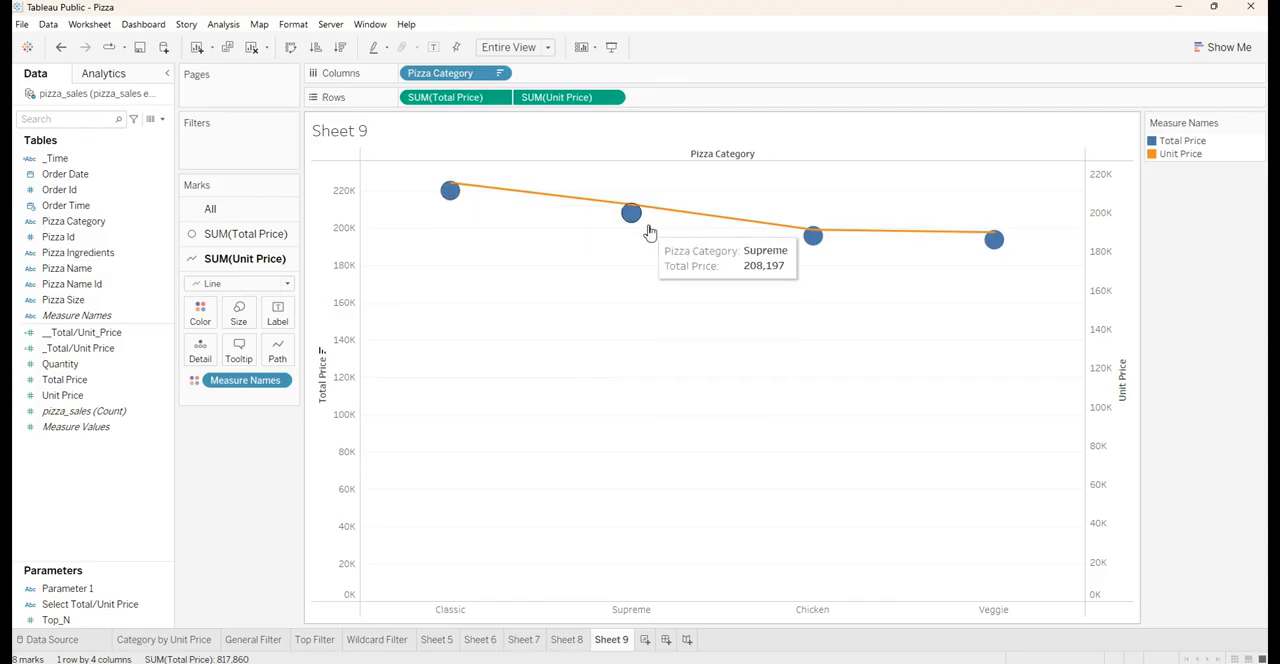
click(222, 235)
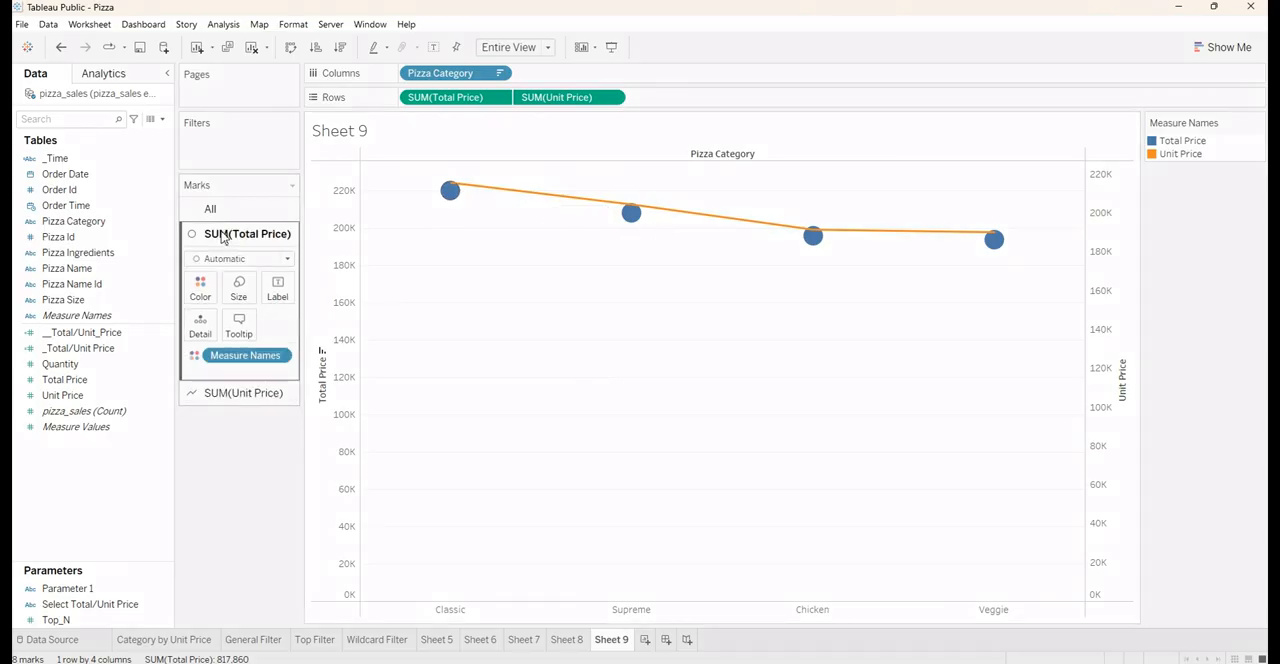
click(258, 261)
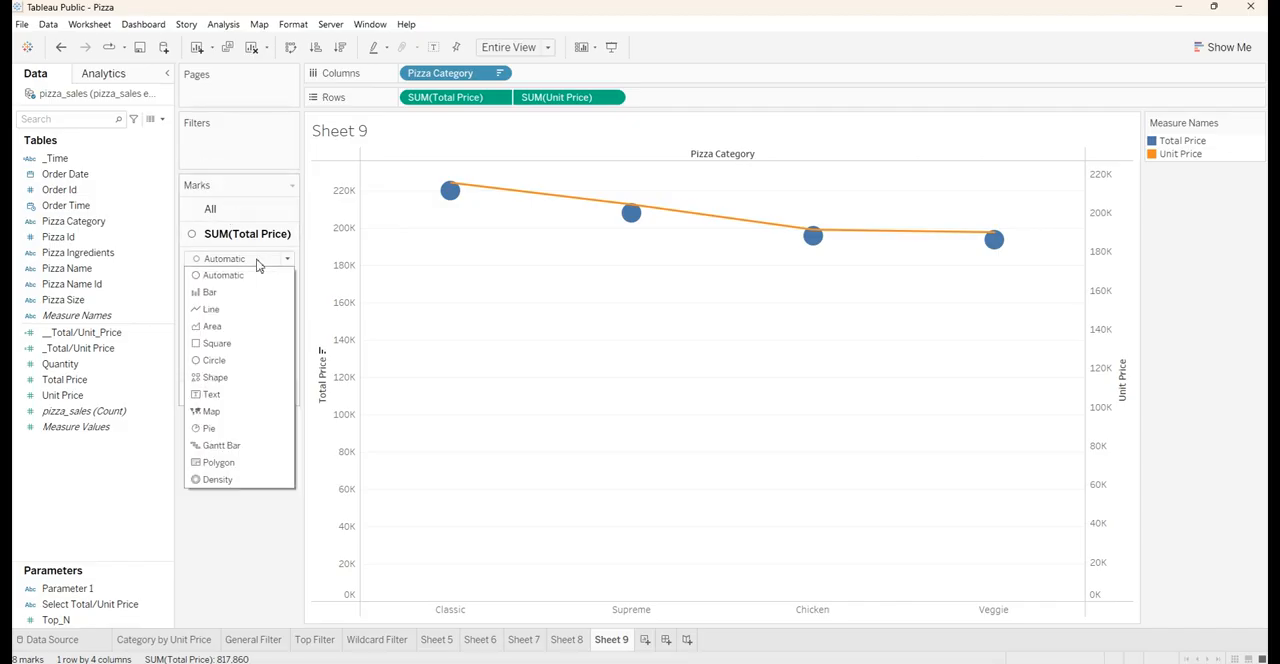
click(211, 292)
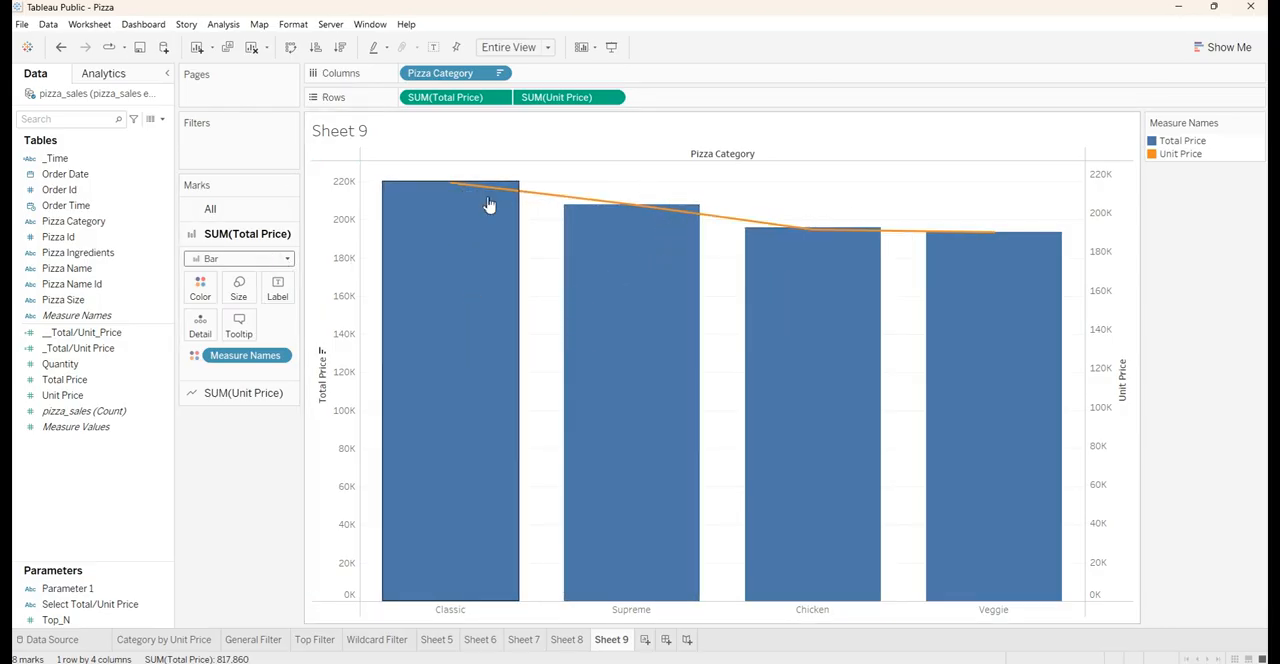
Show mark labels on the chart and align the Total Price bar labels to Middle Center
click(434, 48)
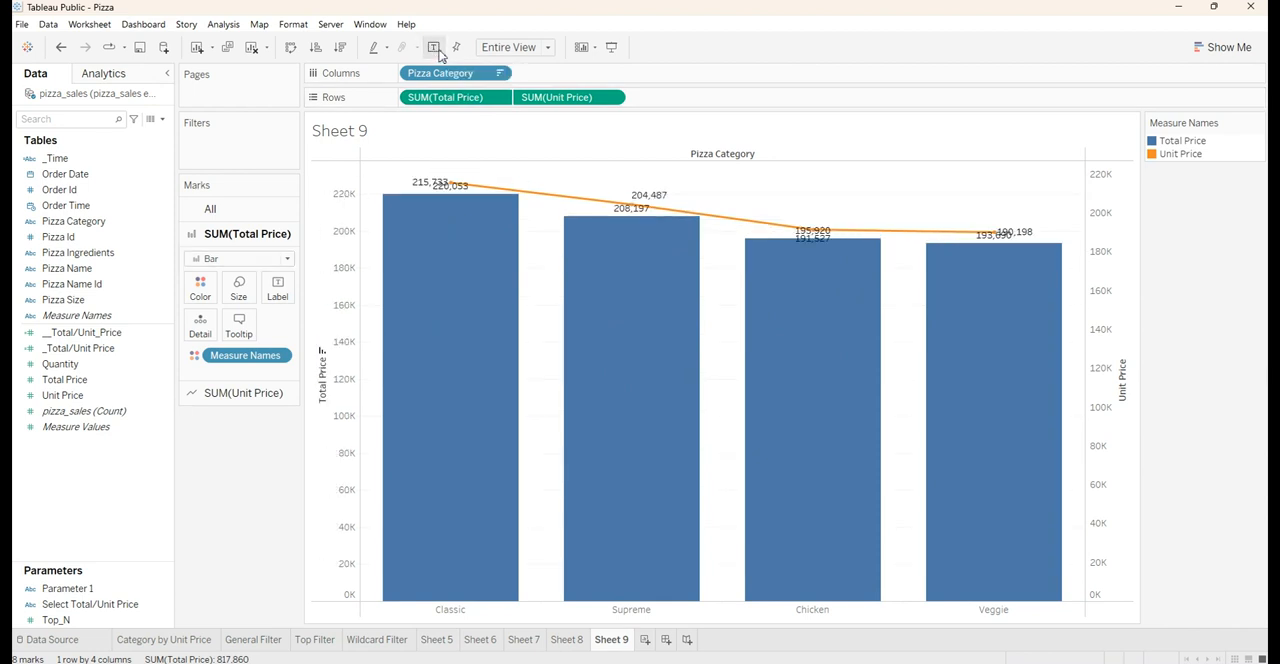
mouse_move(489, 200)
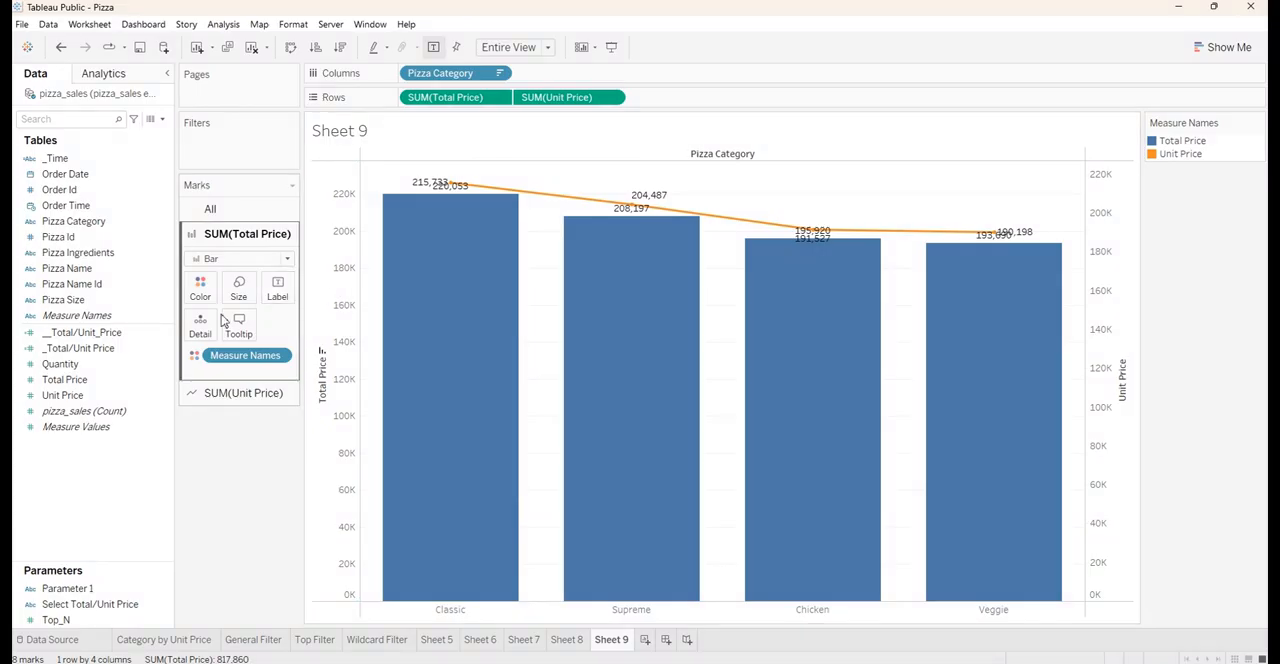
click(277, 288)
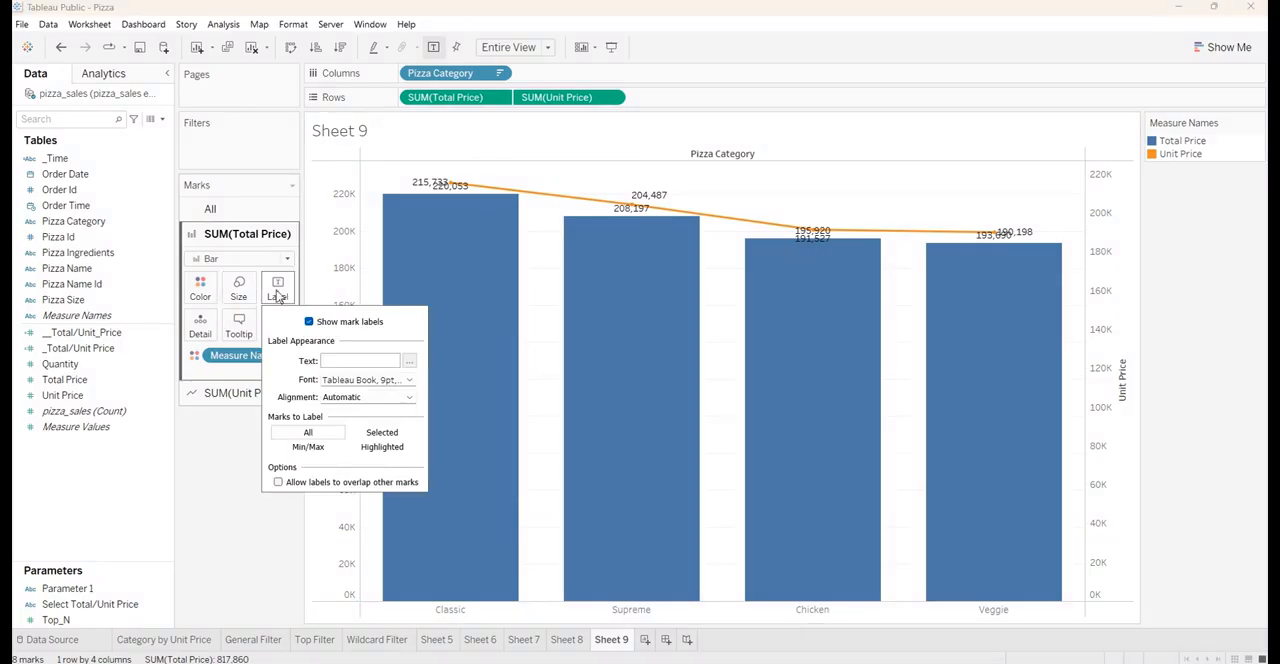
click(377, 398)
click(359, 453)
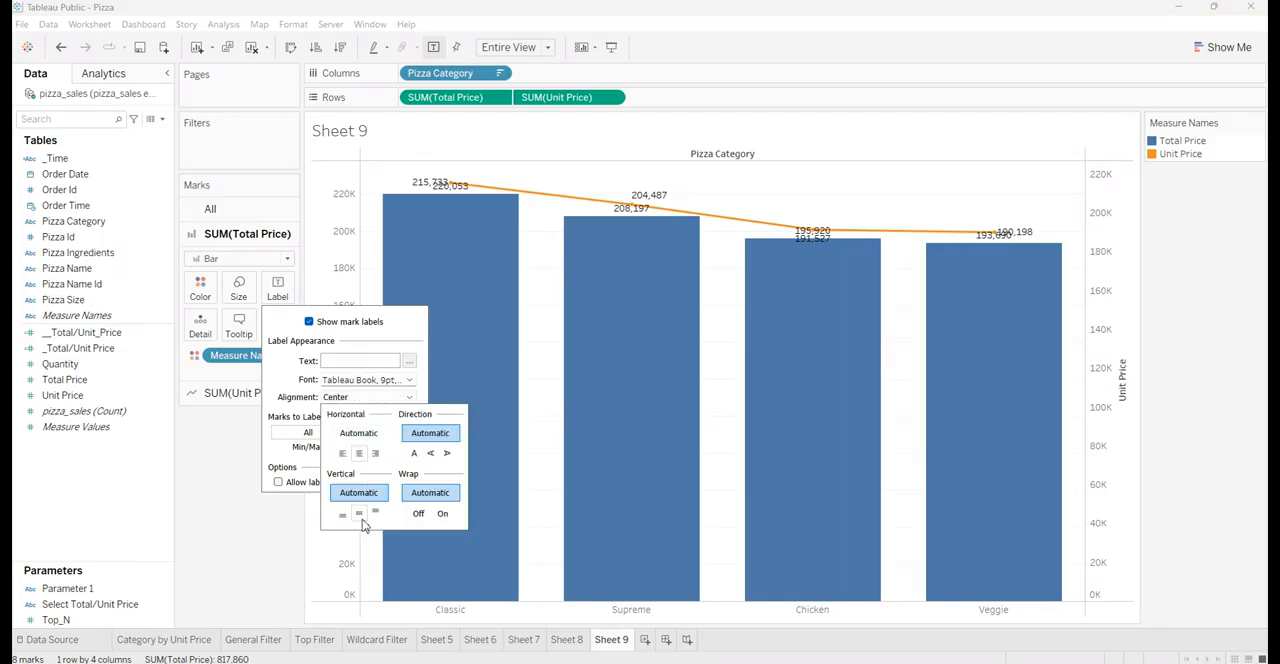
click(359, 514)
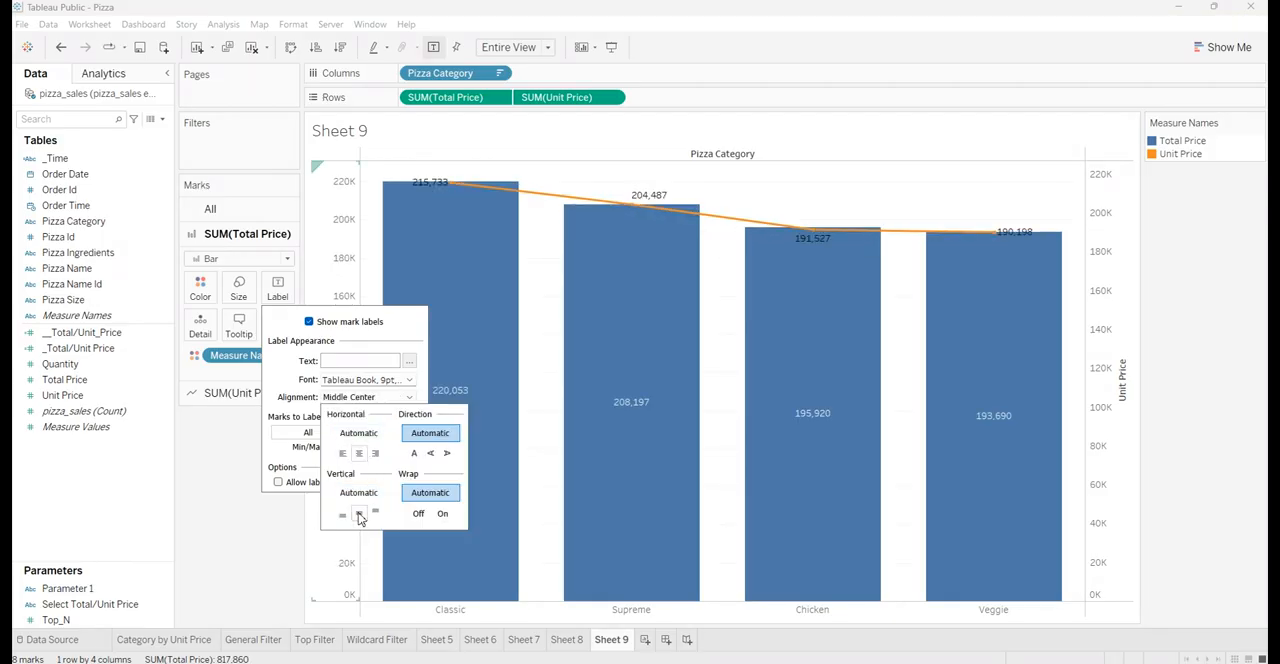
click(234, 490)
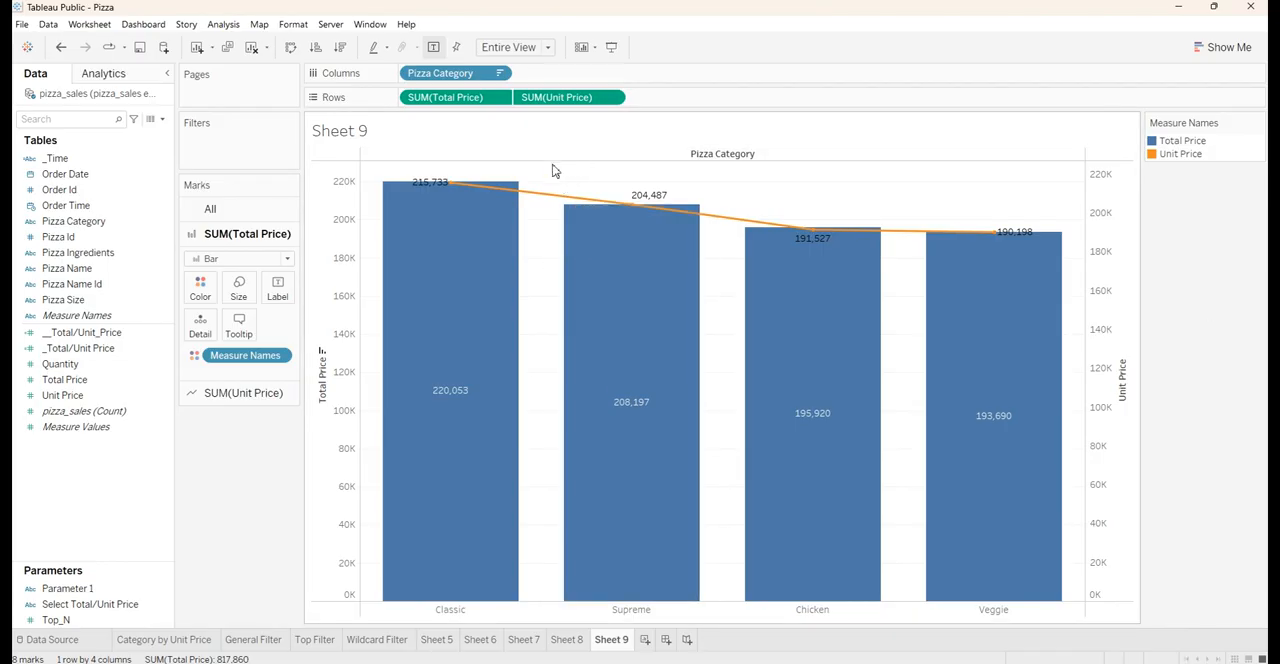
right_click(335, 252)
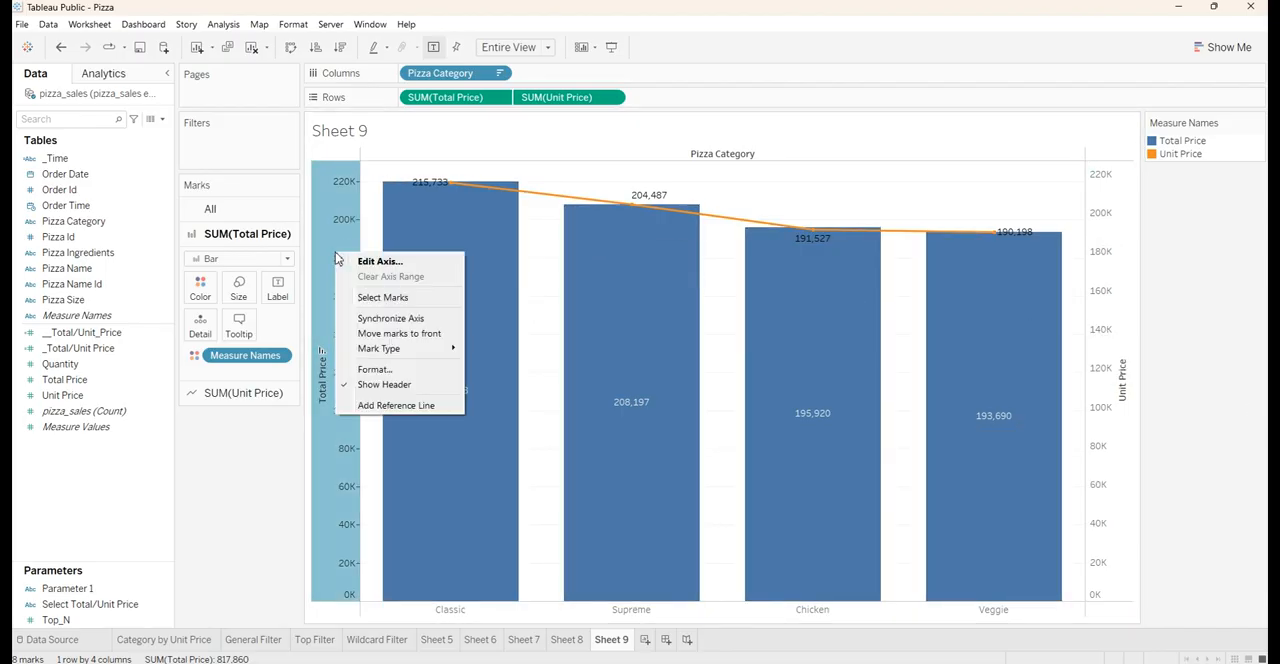
click(377, 385)
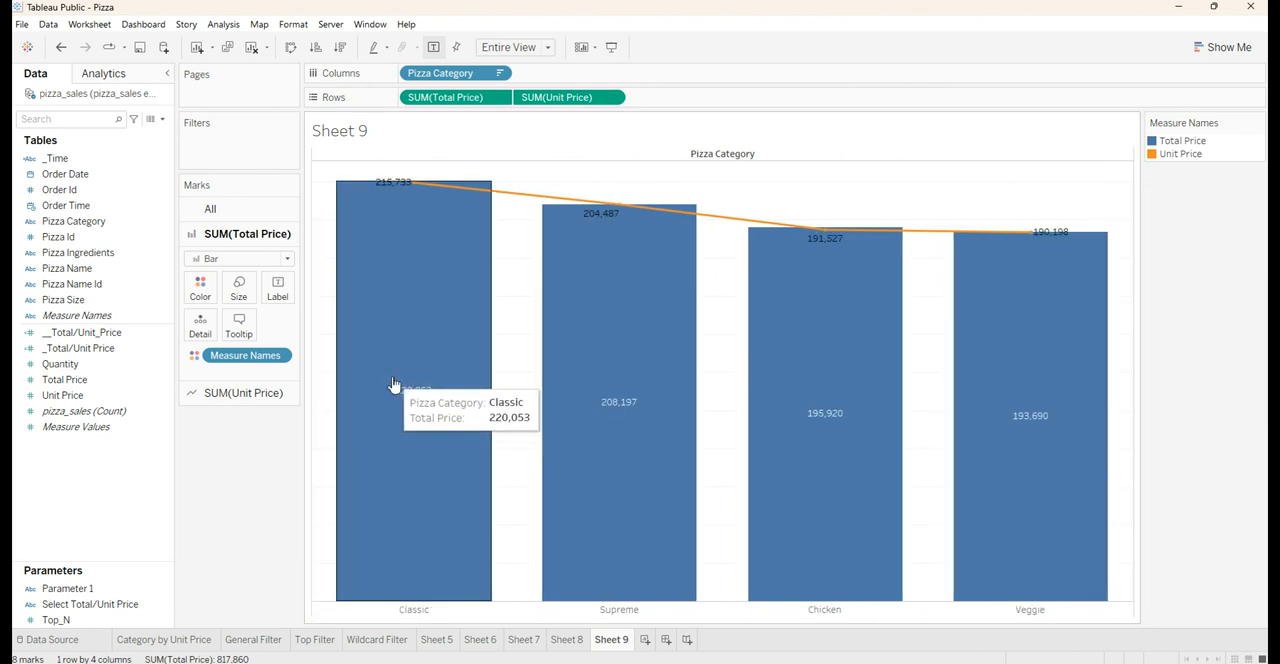
key(ctrl+z)
Synchronize the Total Price and Unit Price axes of the dual-axis chart
right_click(330, 284)
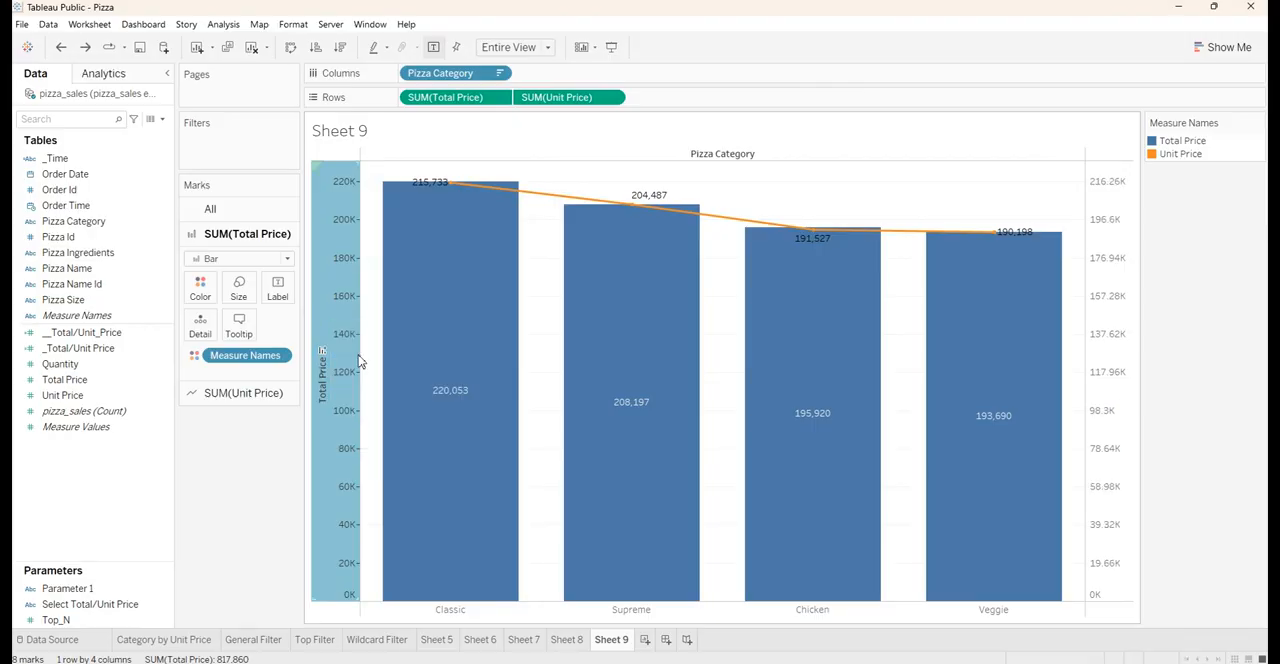
click(357, 352)
right_click(349, 343)
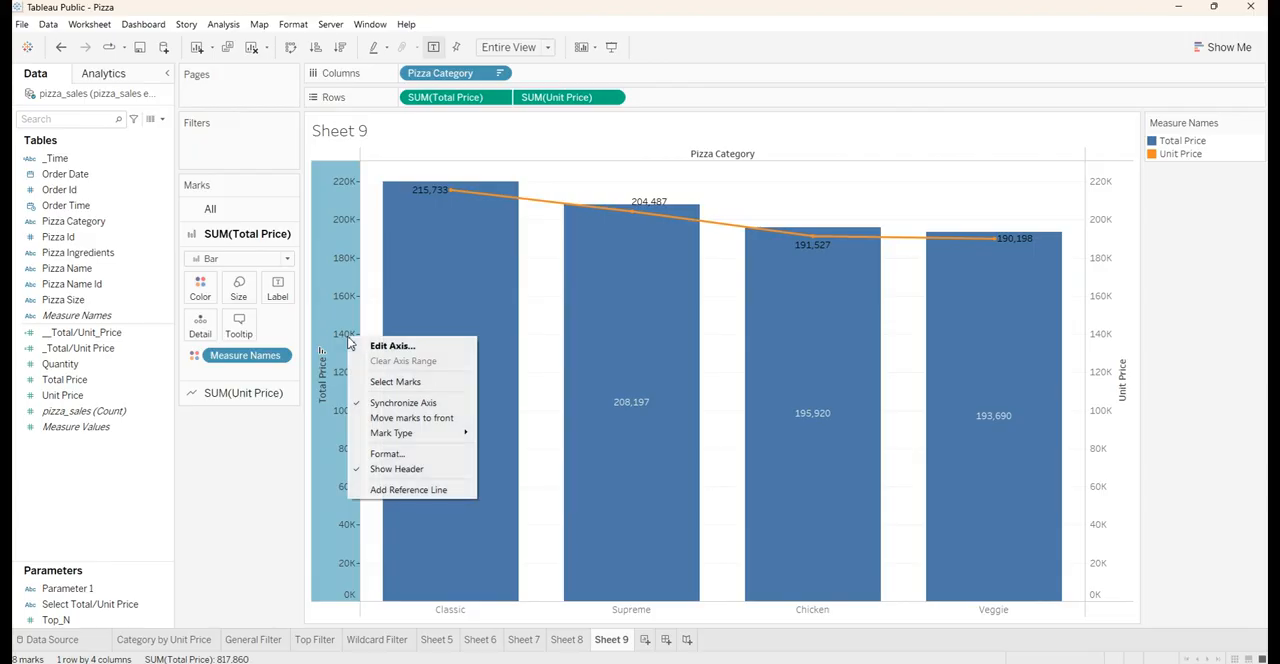
click(362, 473)
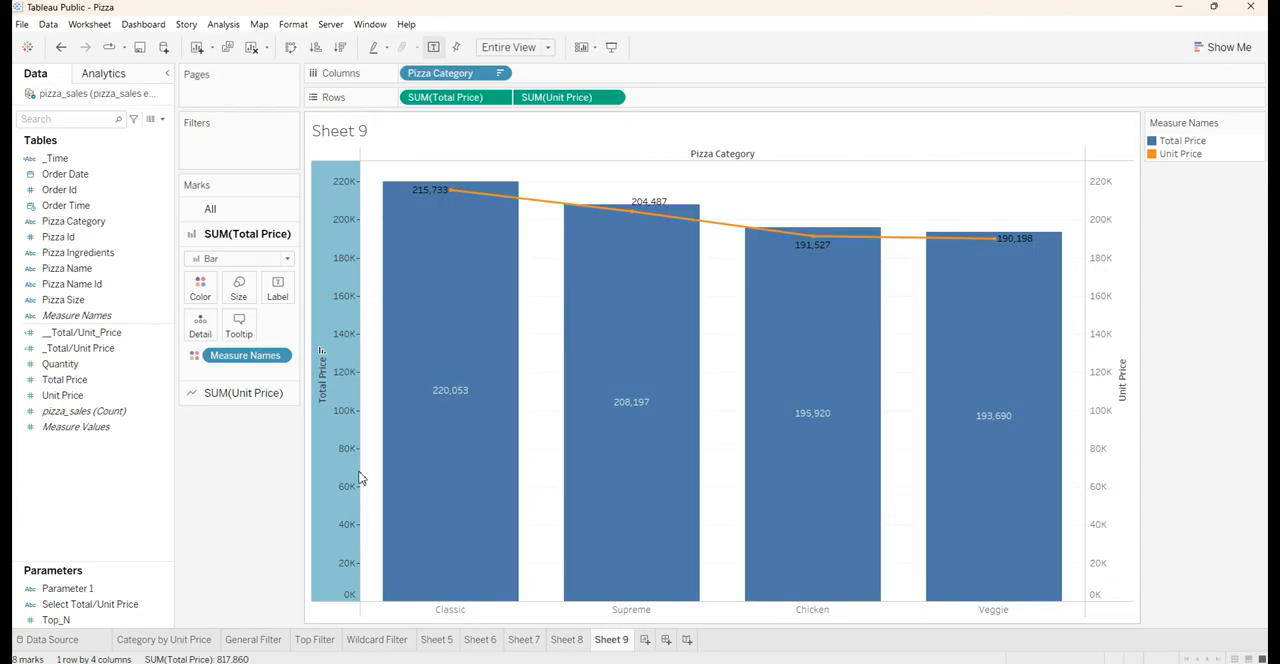
Add a blank worksheet, then delete the Category by Unit Price, General Filter, Top Filter and Wildcard Filter sheets
key(ctrl+m)
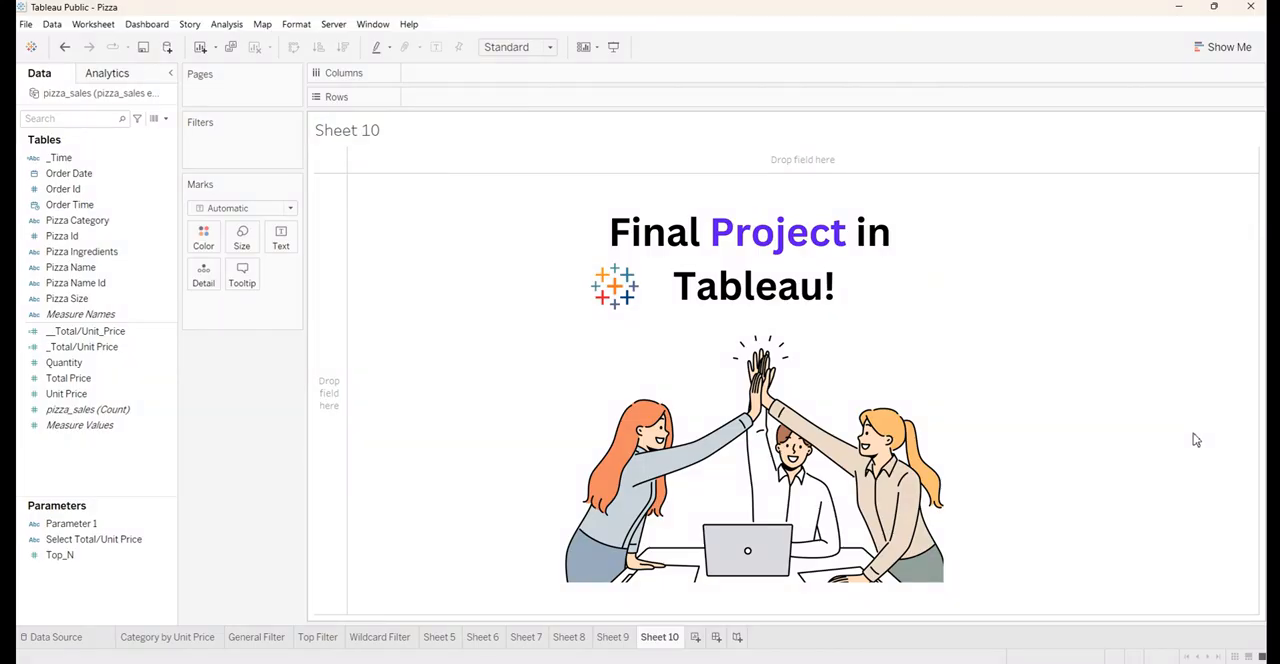
click(166, 640)
click(275, 640)
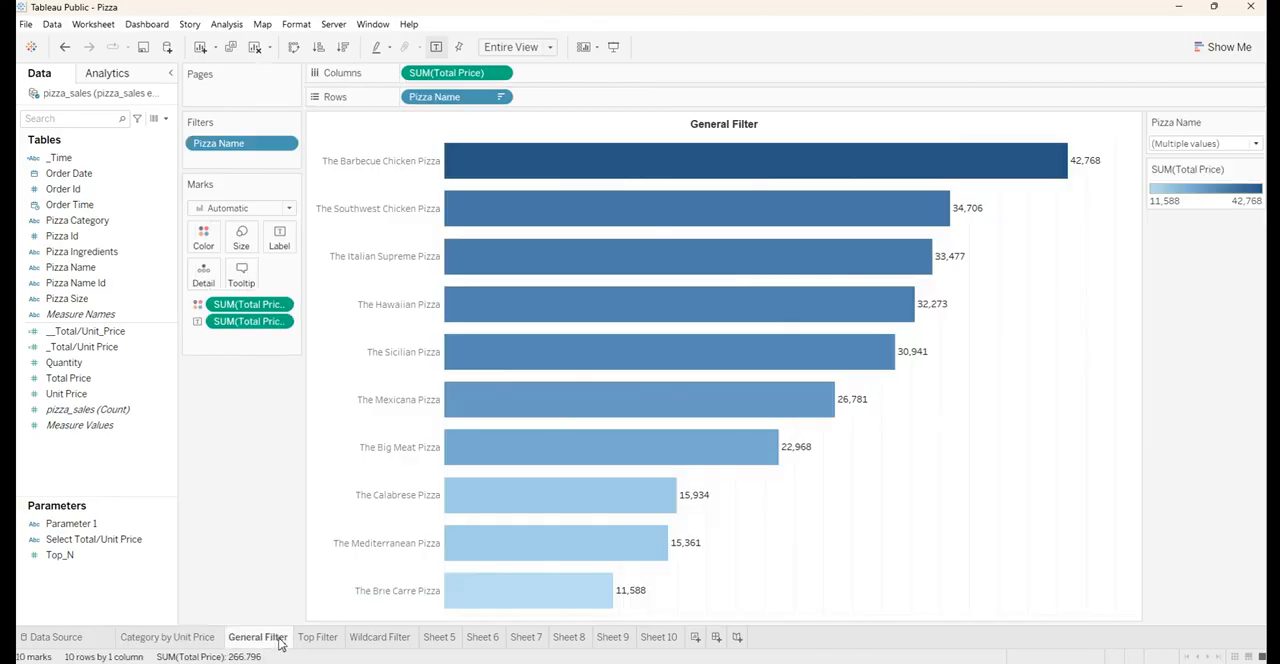
click(190, 639)
right_click(186, 638)
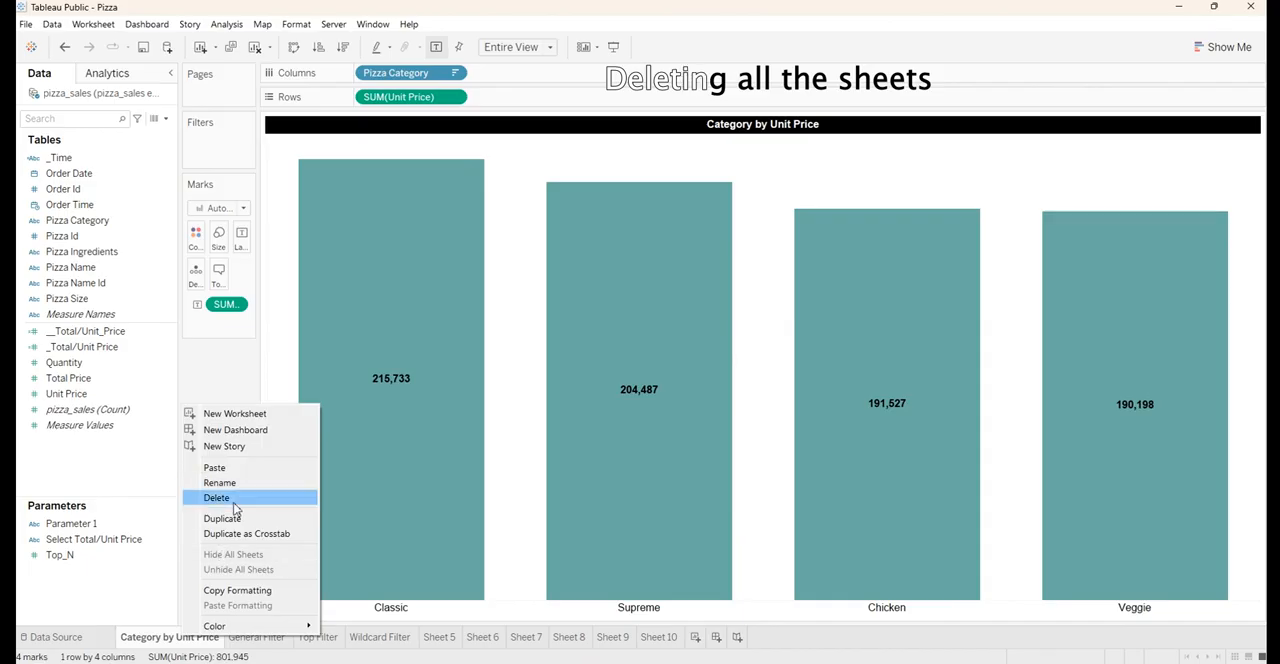
click(216, 497)
right_click(177, 637)
click(225, 498)
right_click(162, 637)
click(205, 497)
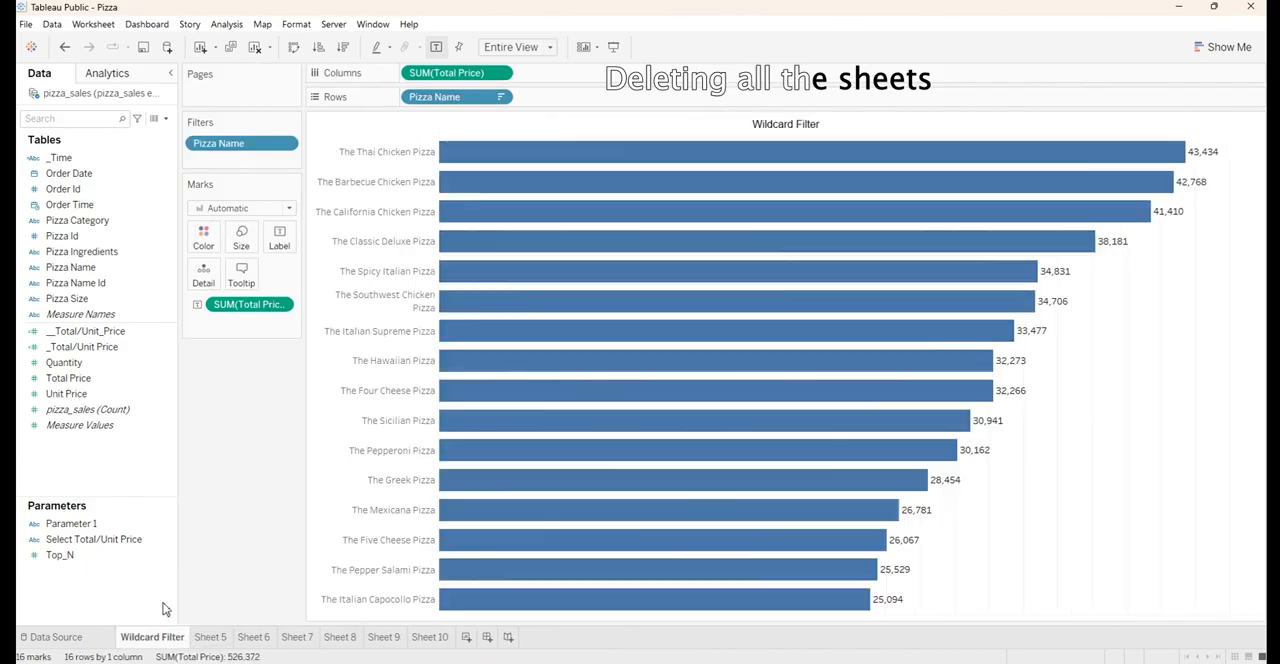
right_click(157, 640)
click(203, 497)
Delete Sheet 5, Sheet 6, Sheet 7, Sheet 8 and Sheet 9, keeping only the blank Sheet 10
right_click(148, 640)
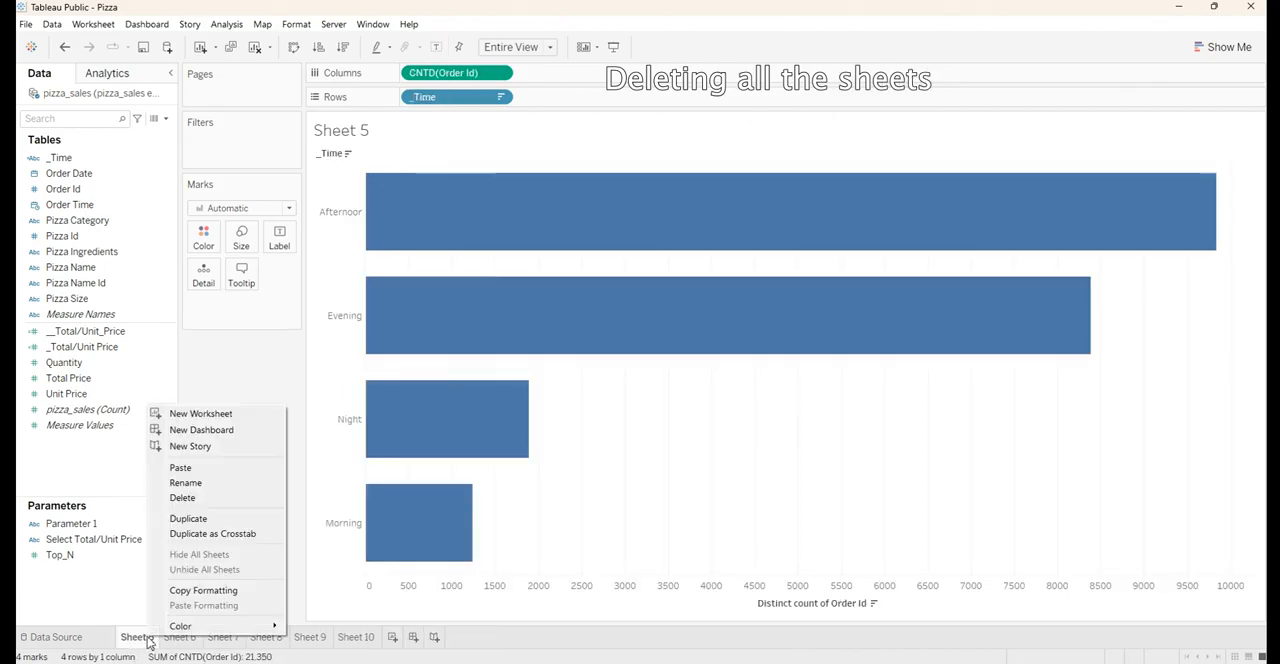
click(182, 497)
right_click(140, 639)
click(180, 499)
right_click(145, 638)
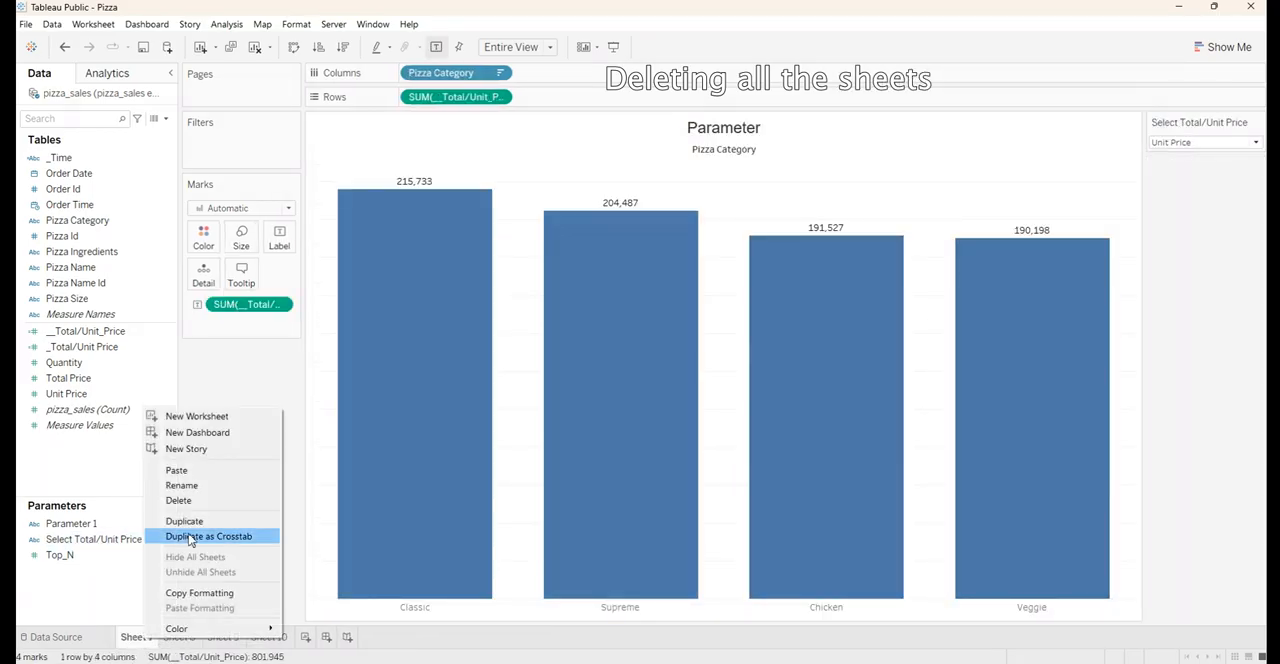
click(180, 500)
right_click(140, 638)
click(200, 497)
right_click(140, 638)
click(180, 500)
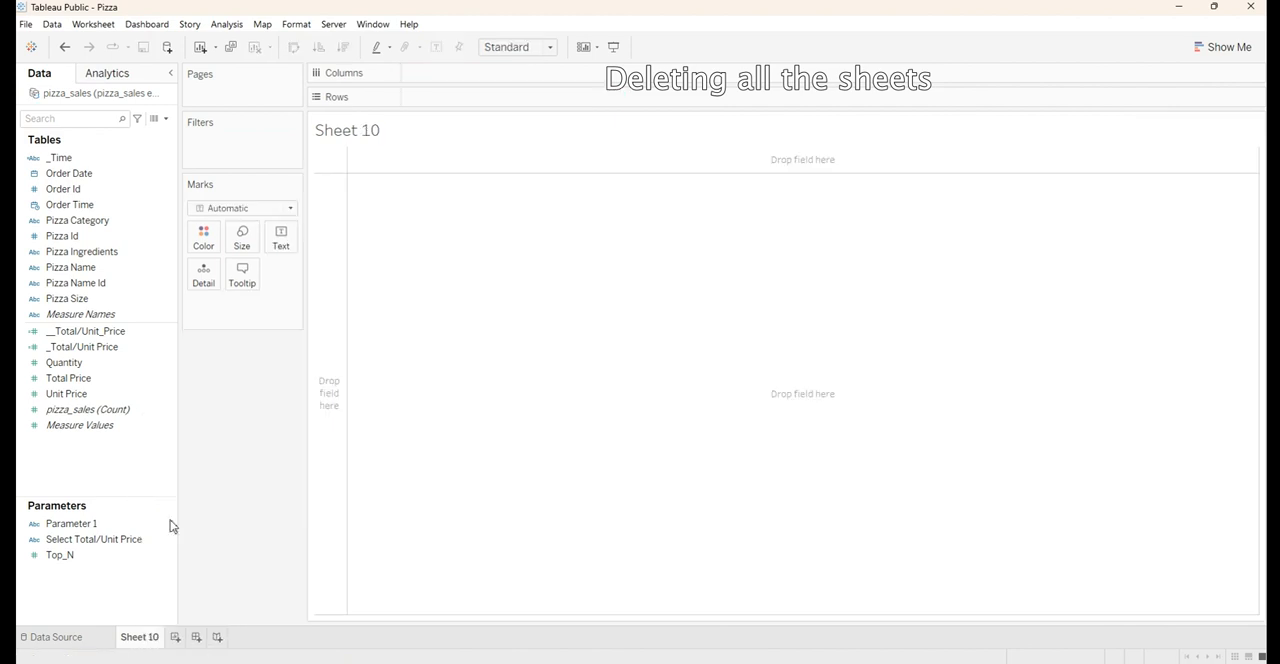
right_click(146, 640)
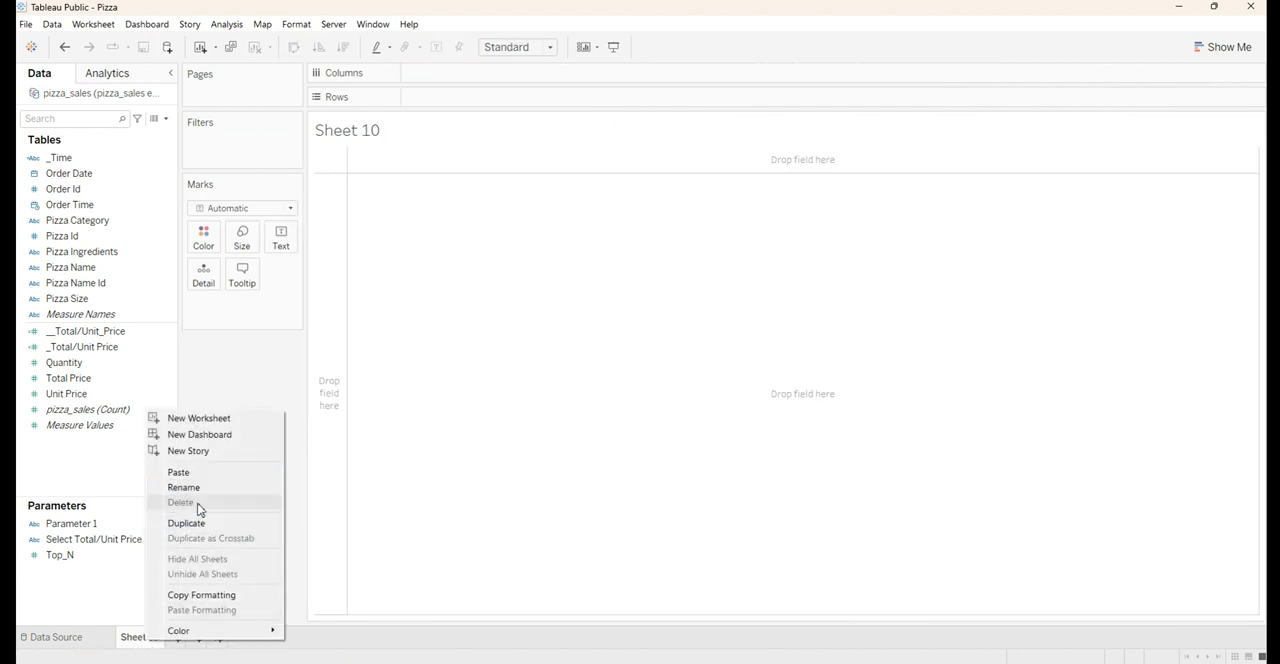
click(574, 419)
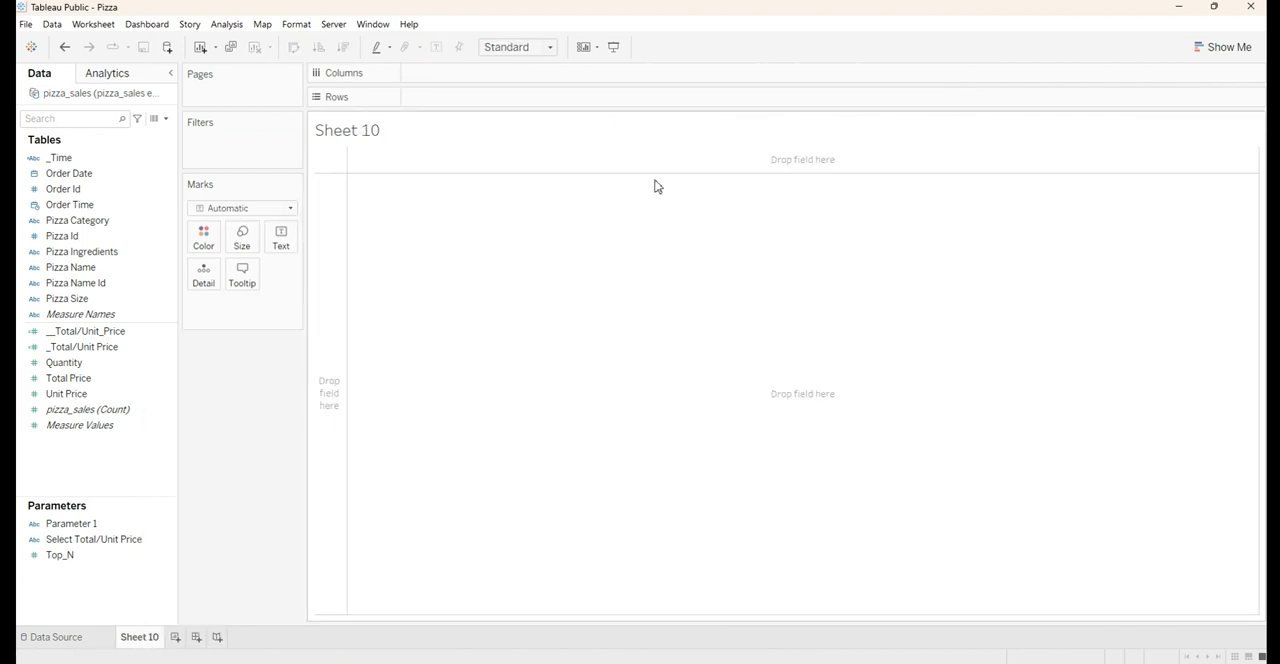
Replace the sheet name placeholder in the Sheet 10 title with "Total Price"
double_click(514, 130)
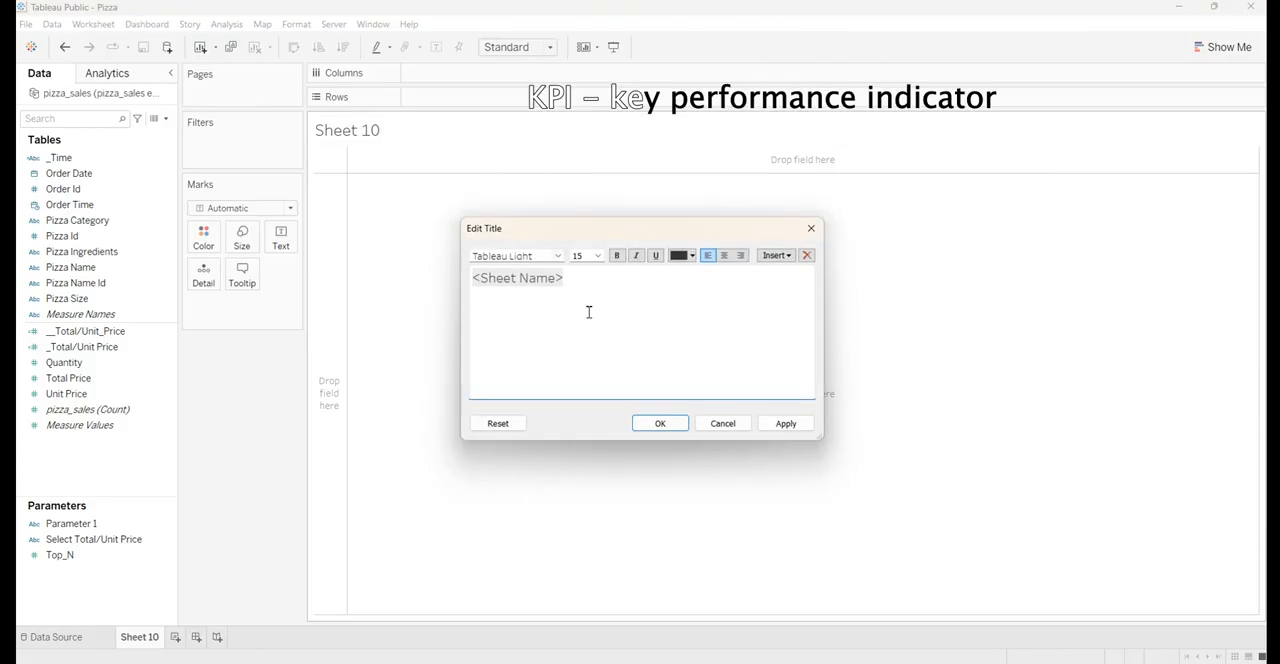
drag(589, 275, 459, 275)
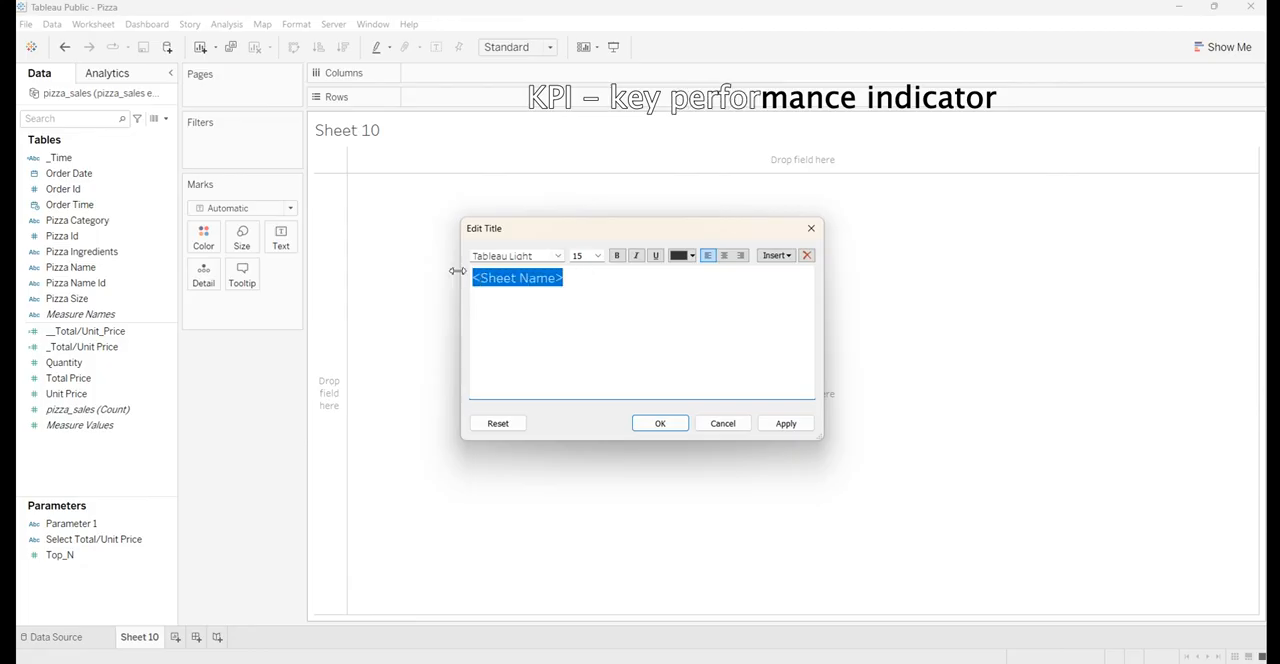
key(BackSpace)
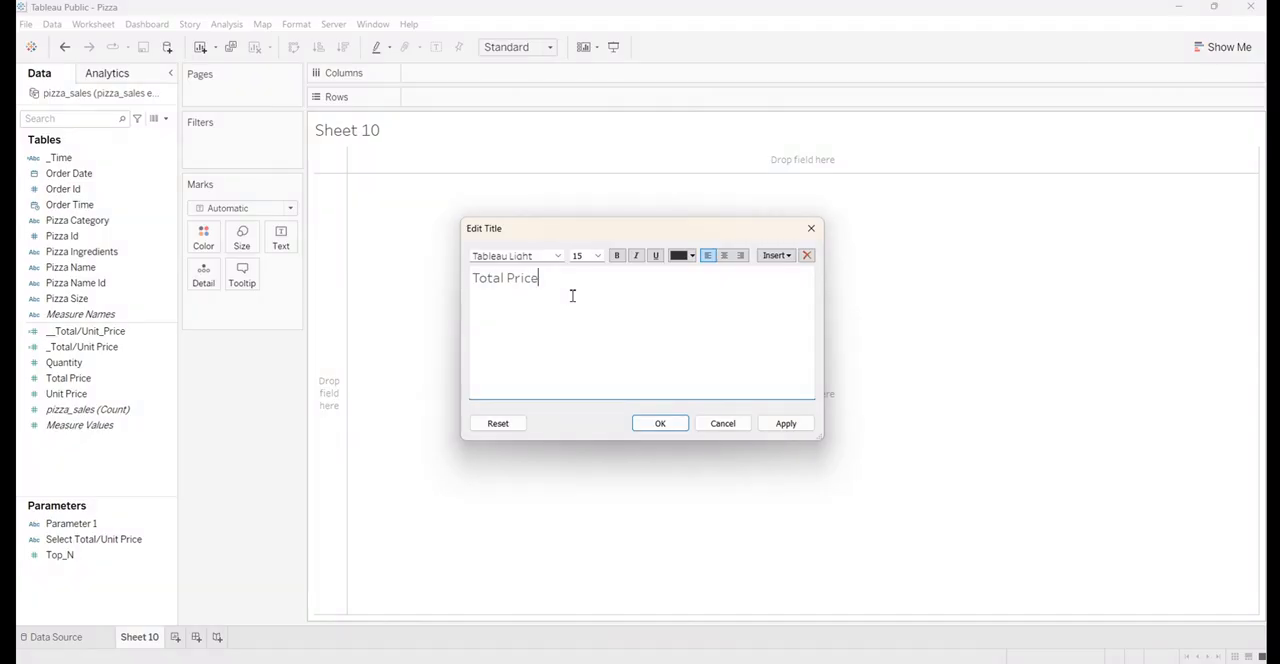
Format the Total Price title in Arial, size 10, with centre alignment, and apply it
key(ctrl+a)
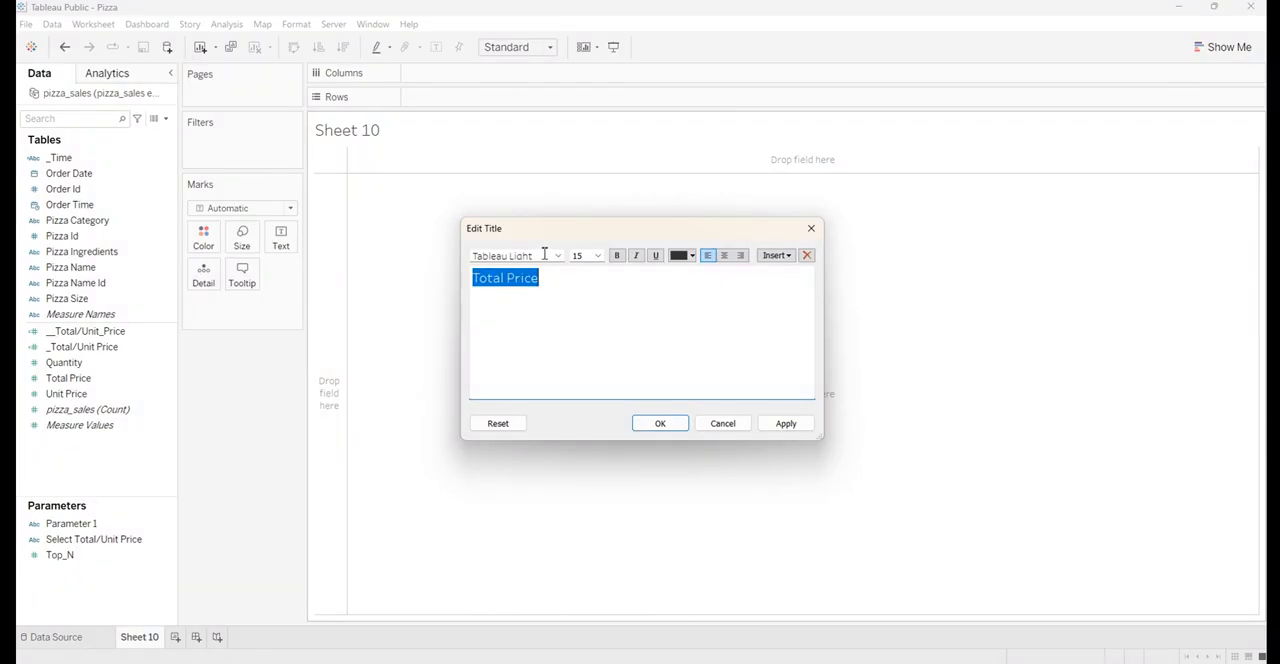
click(544, 255)
text(Arial)
key(Return)
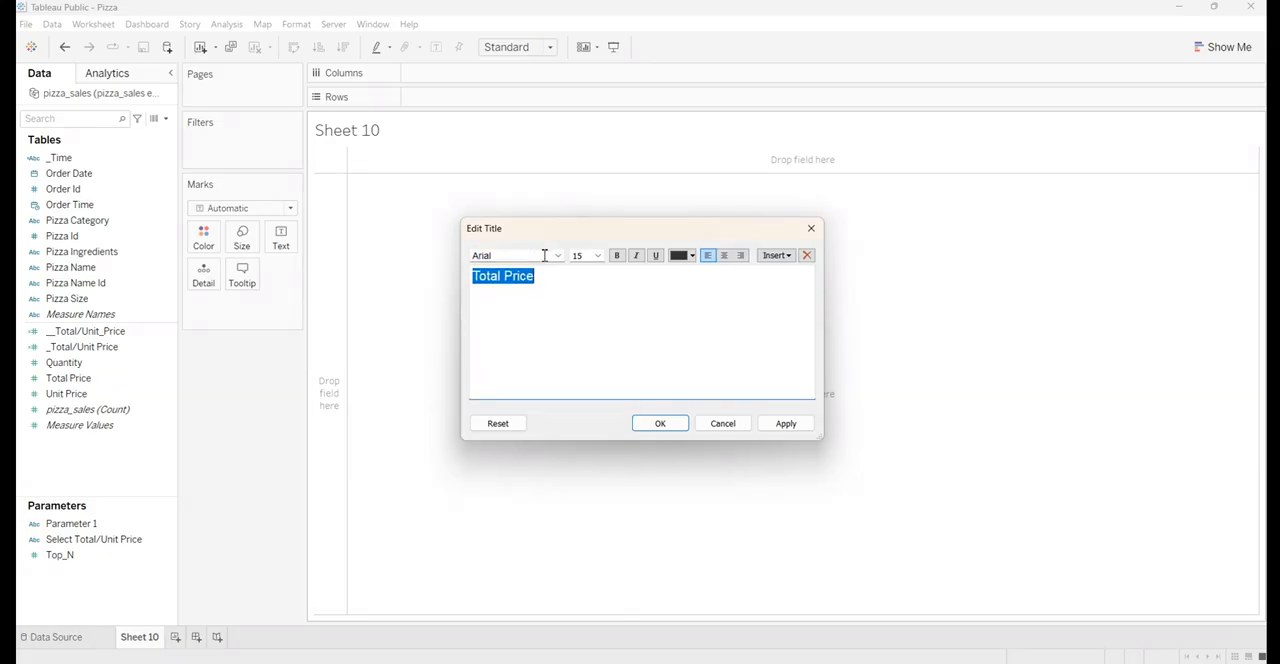
click(597, 255)
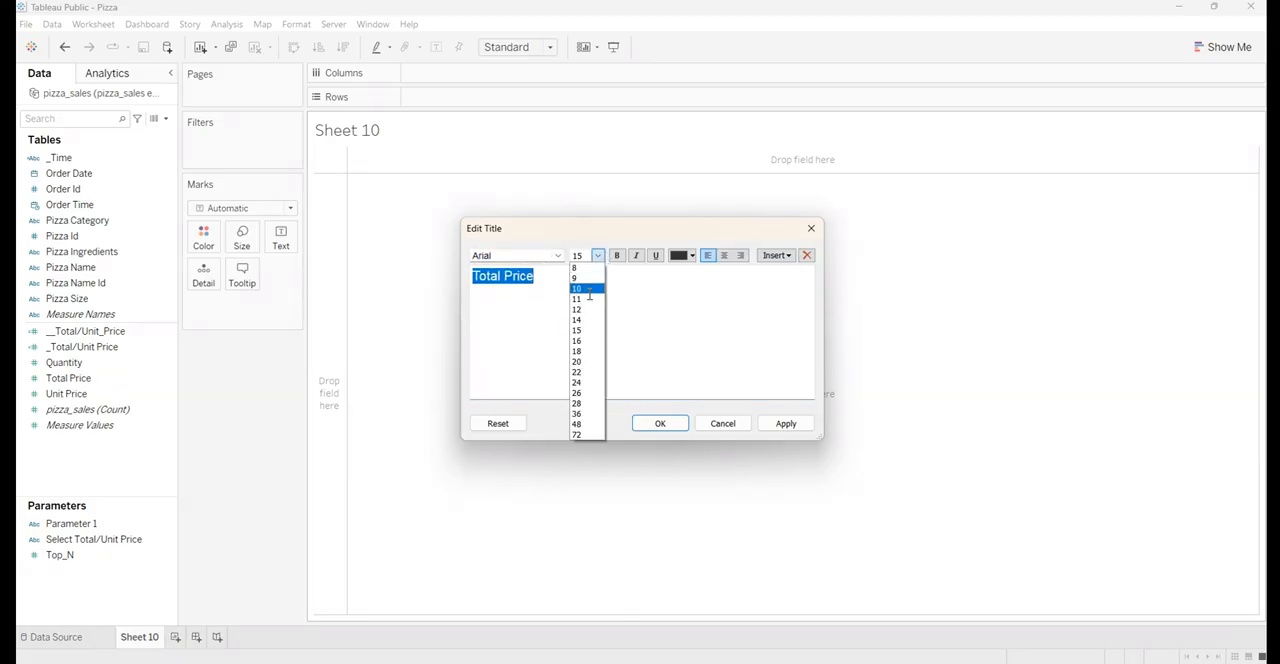
click(589, 290)
click(724, 255)
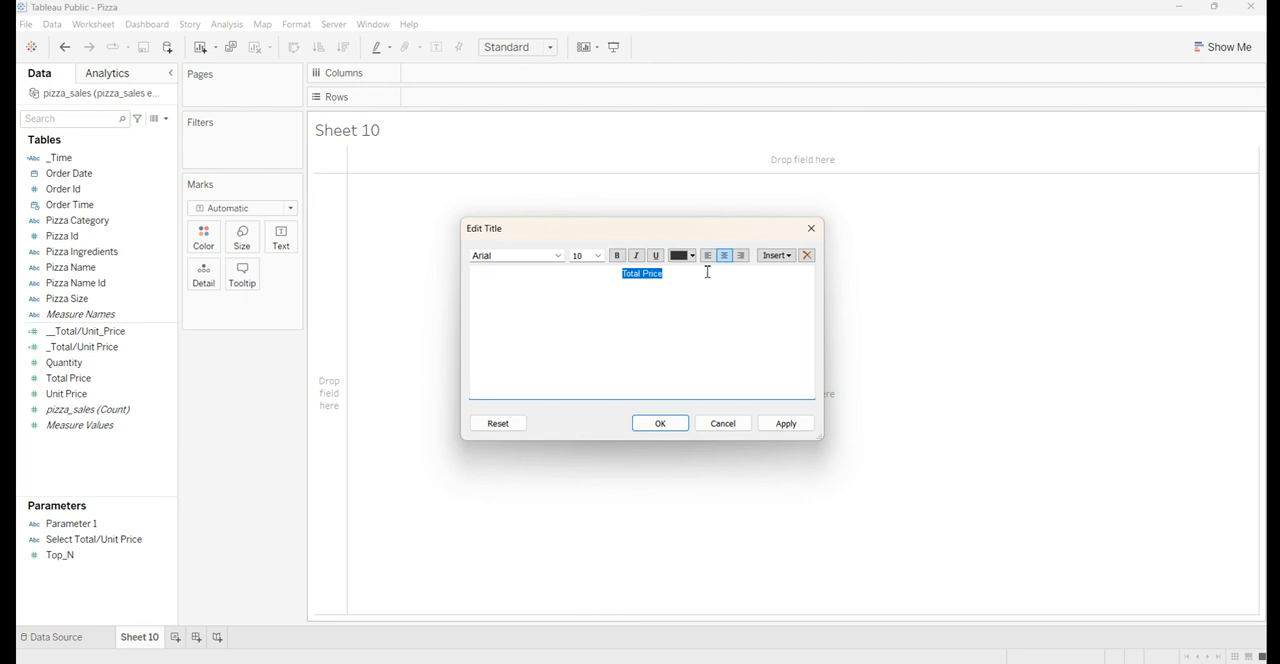
click(775, 425)
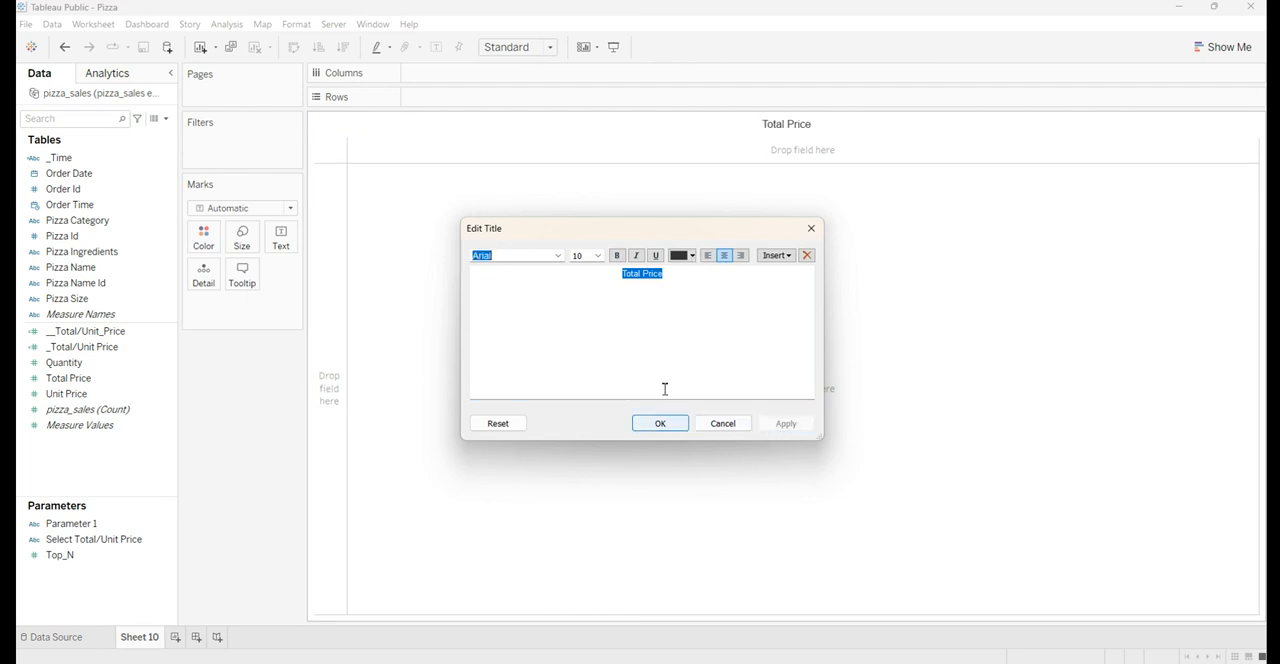
Make the Total Price title text white and bold, and accept the title changes
click(685, 258)
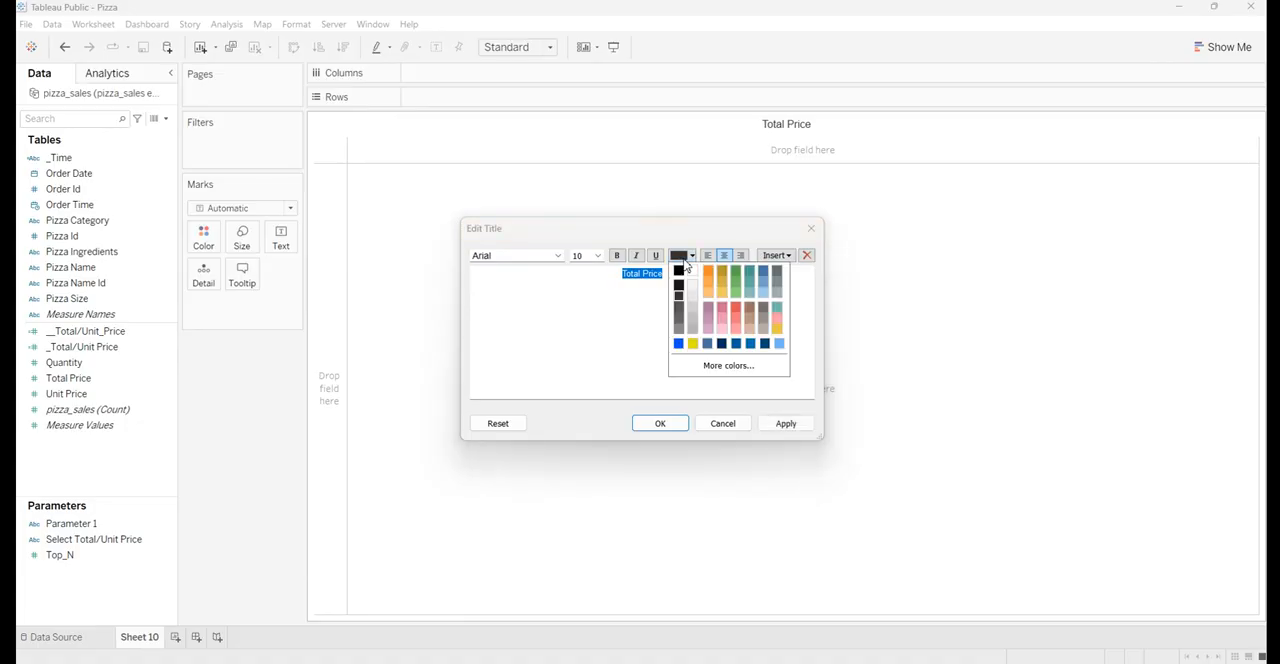
click(692, 272)
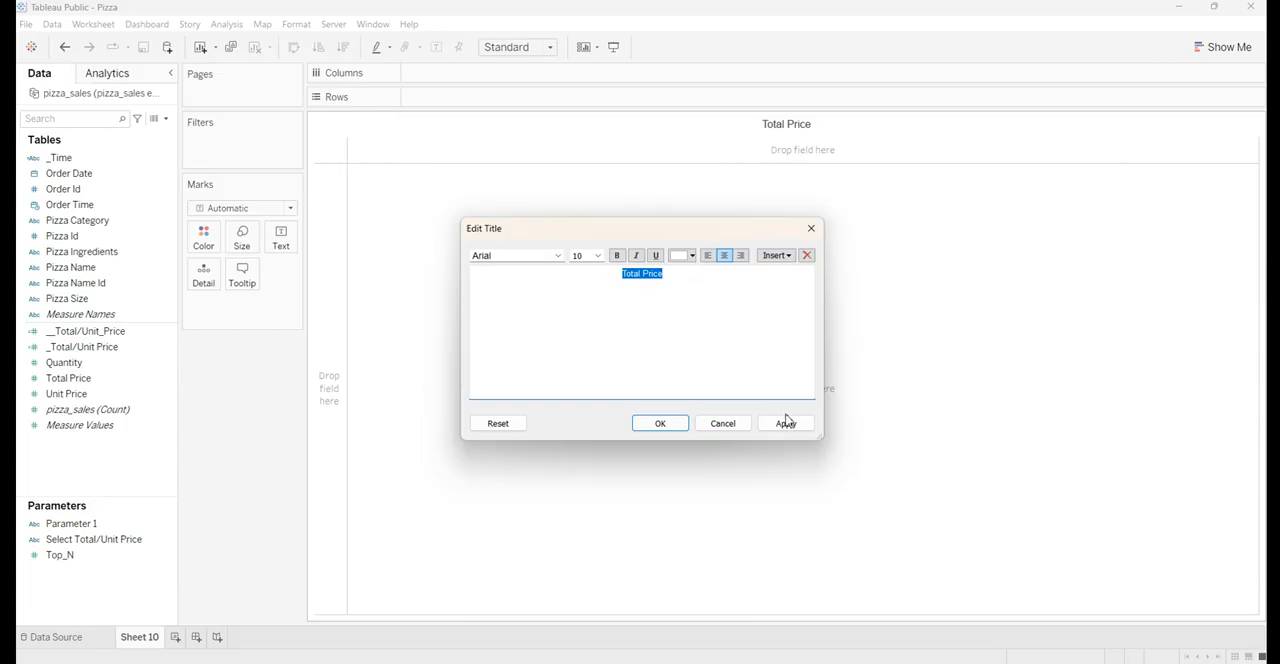
click(617, 255)
click(786, 423)
click(650, 424)
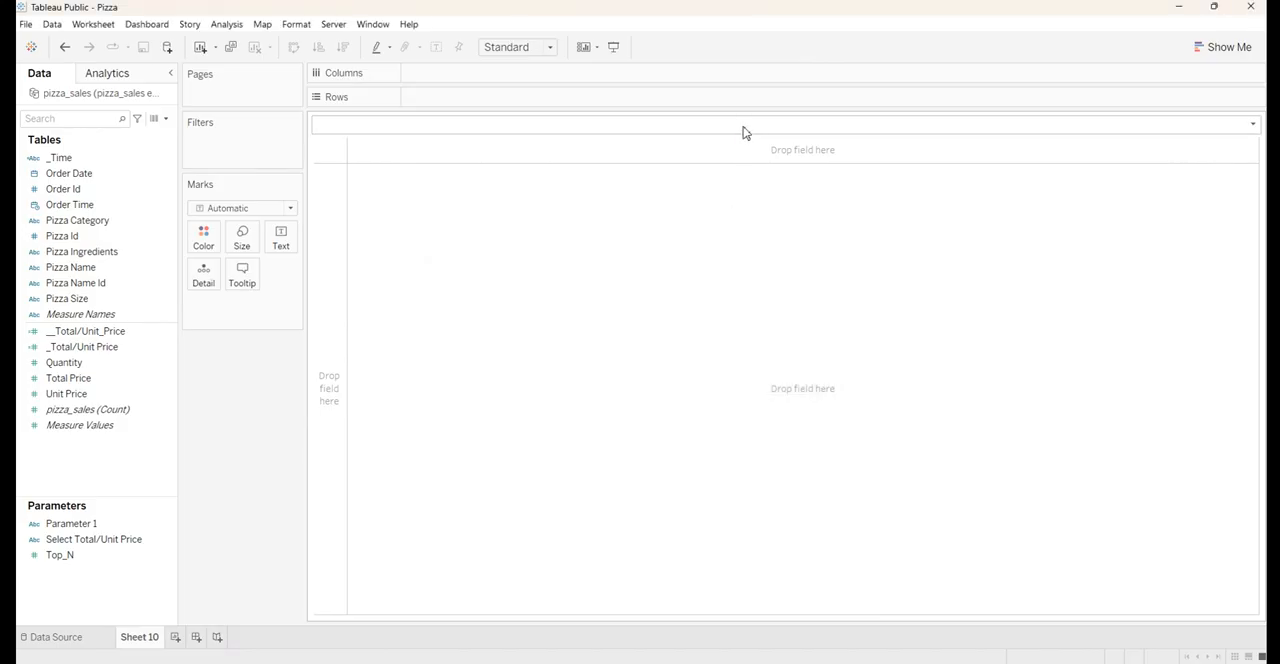
Shade the background of the Total Price title steel blue
right_click(743, 132)
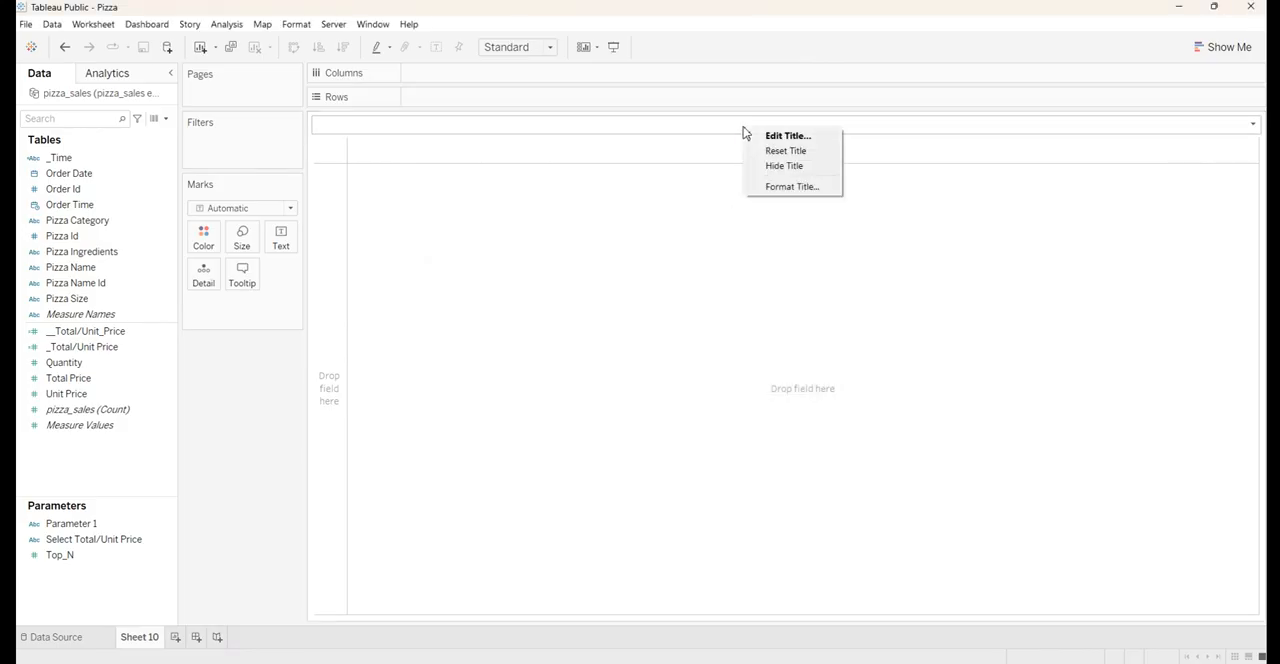
click(790, 187)
click(143, 123)
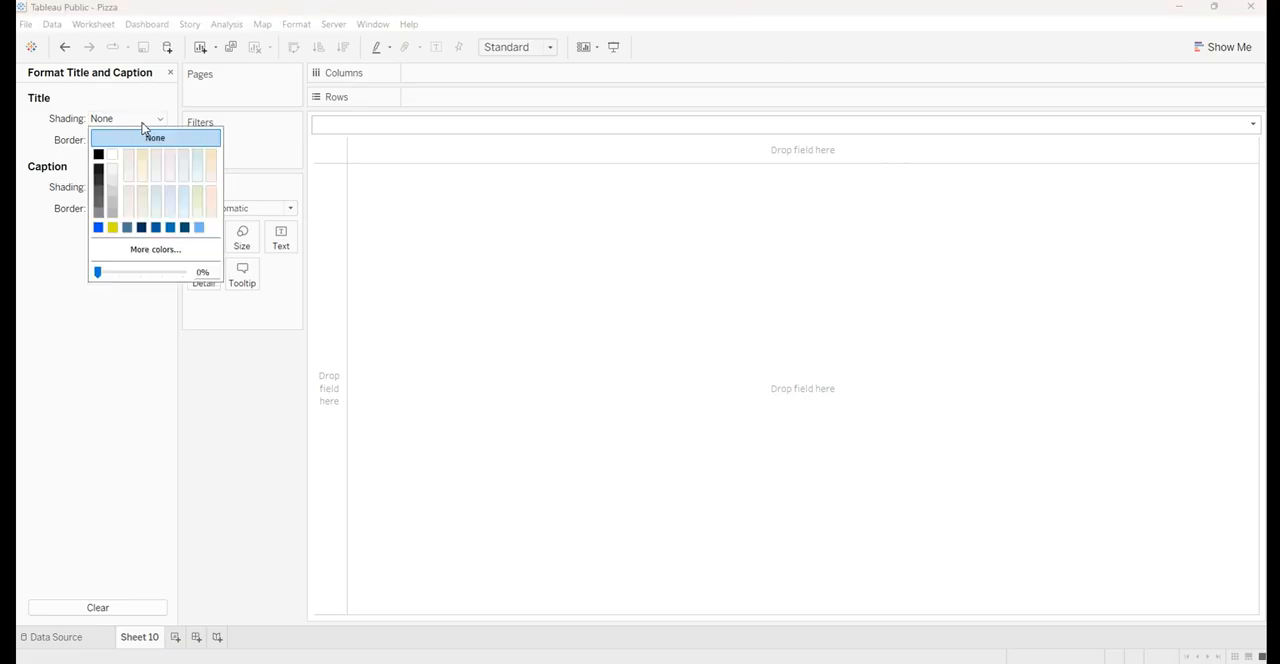
click(99, 228)
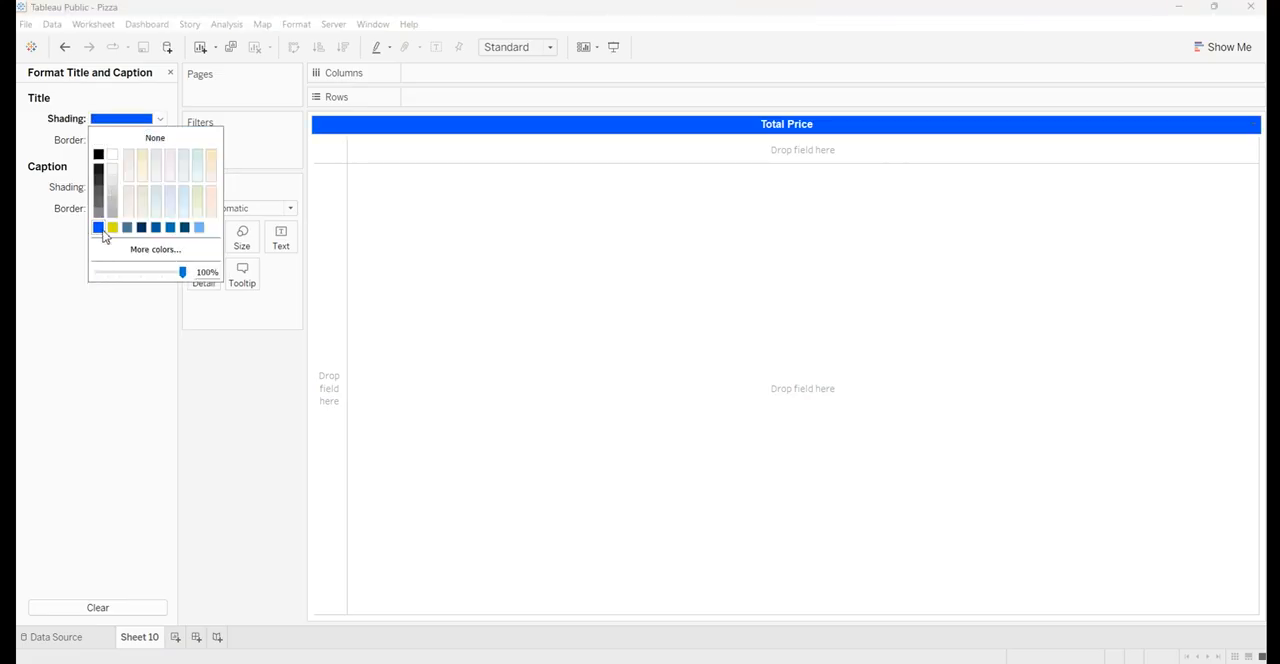
click(127, 228)
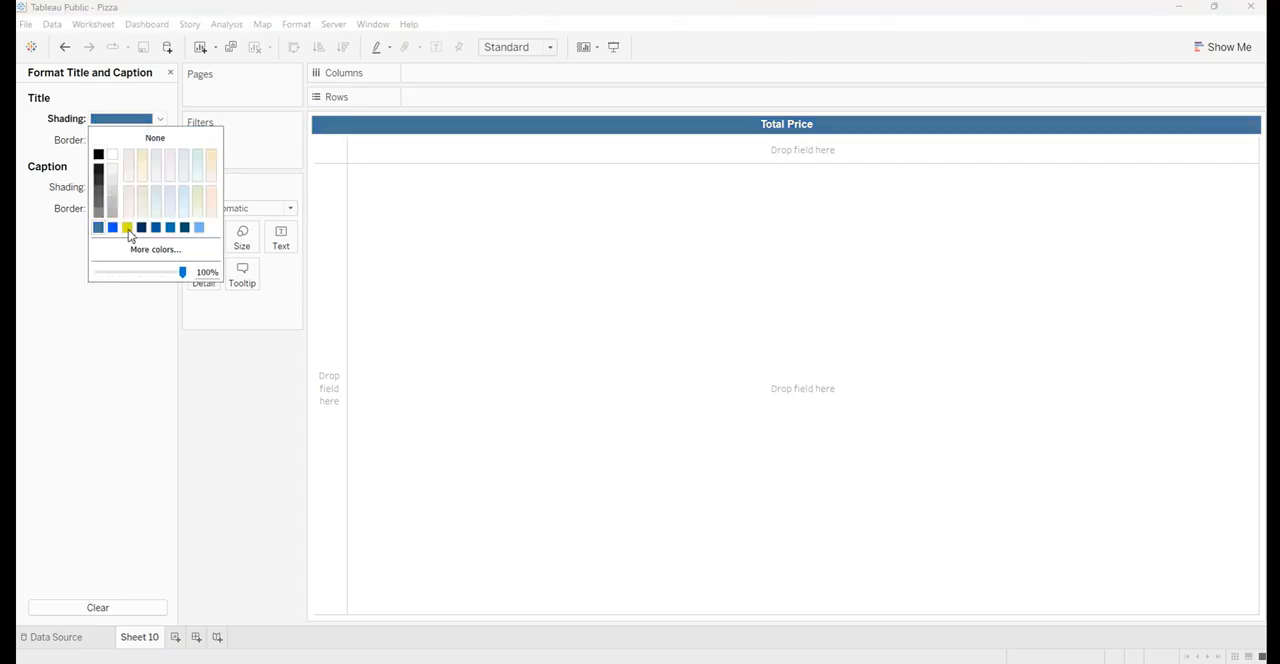
click(573, 340)
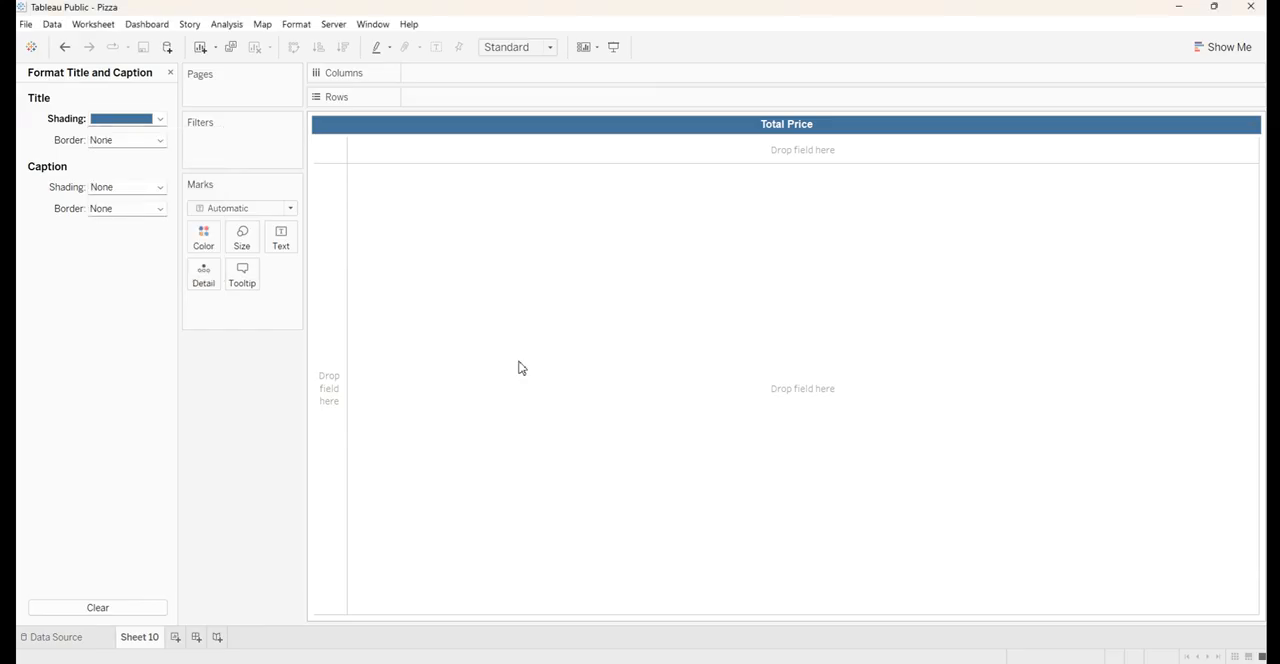
click(170, 73)
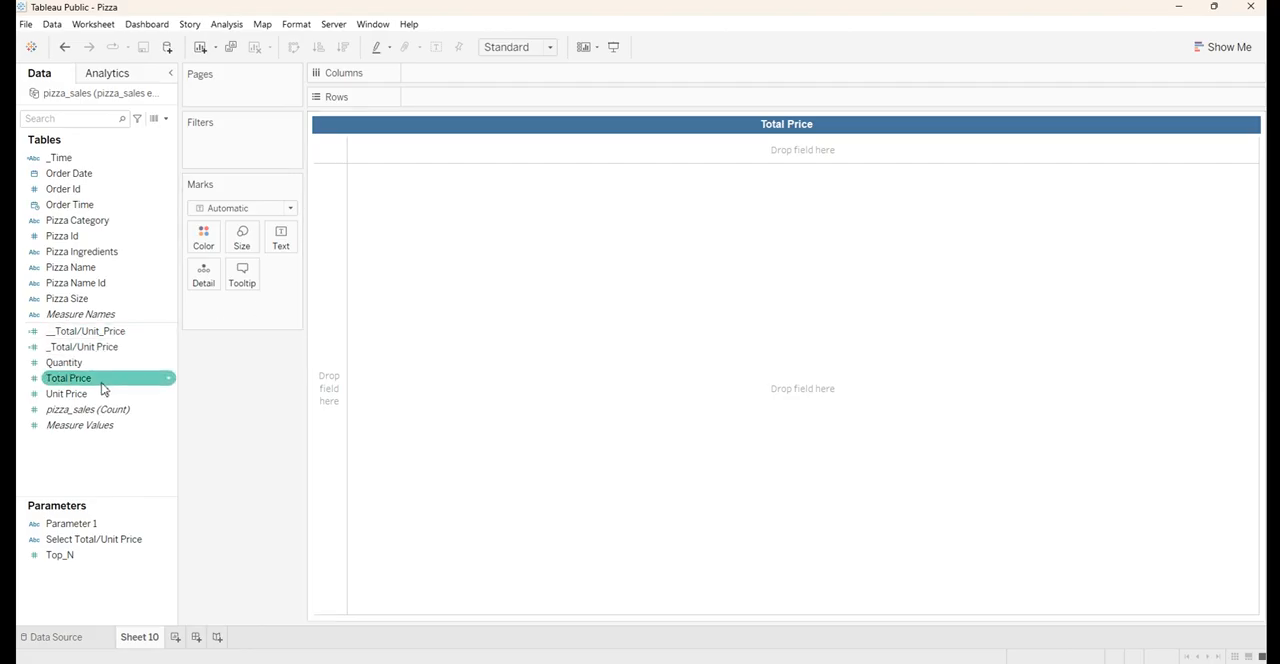
Show Total Price as the text mark on the sheet and fit it to Entire View
drag(89, 388, 280, 251)
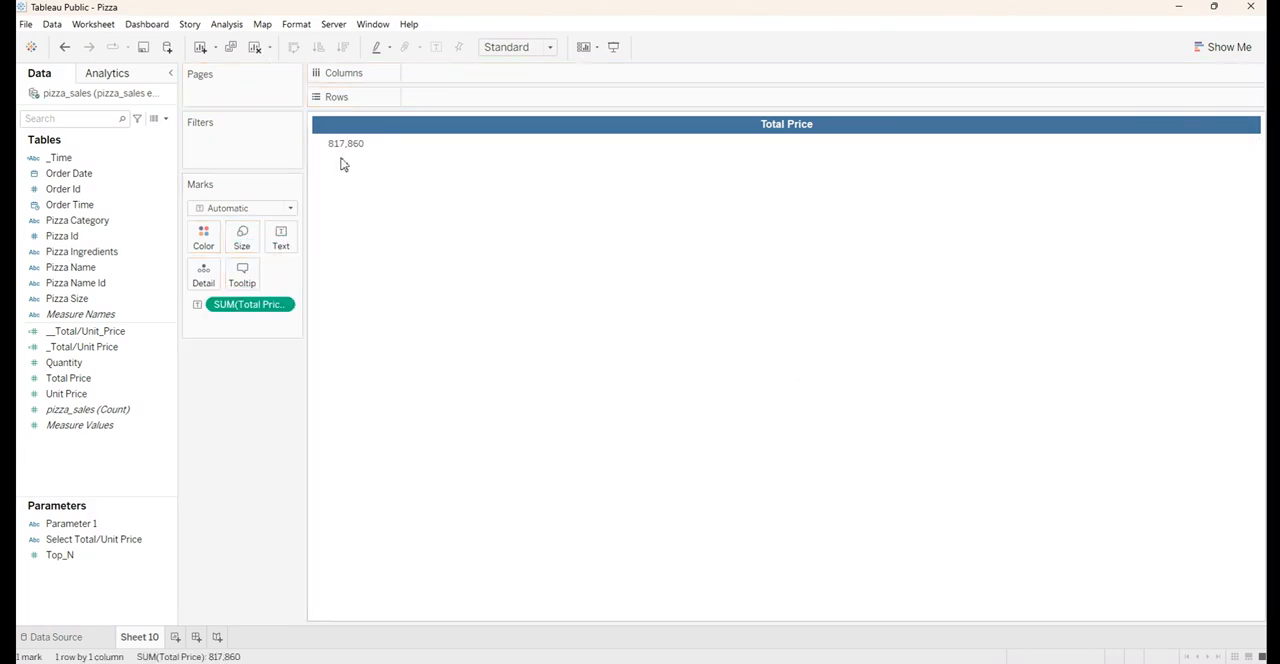
mouse_move(347, 157)
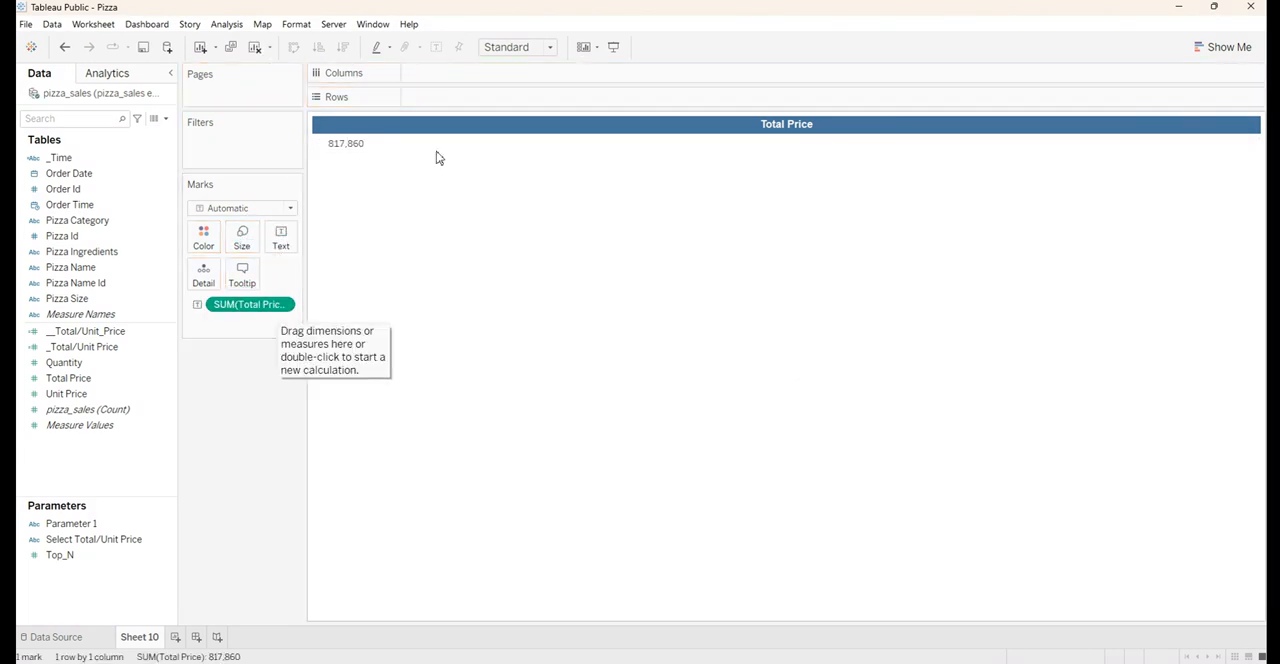
click(505, 48)
click(507, 104)
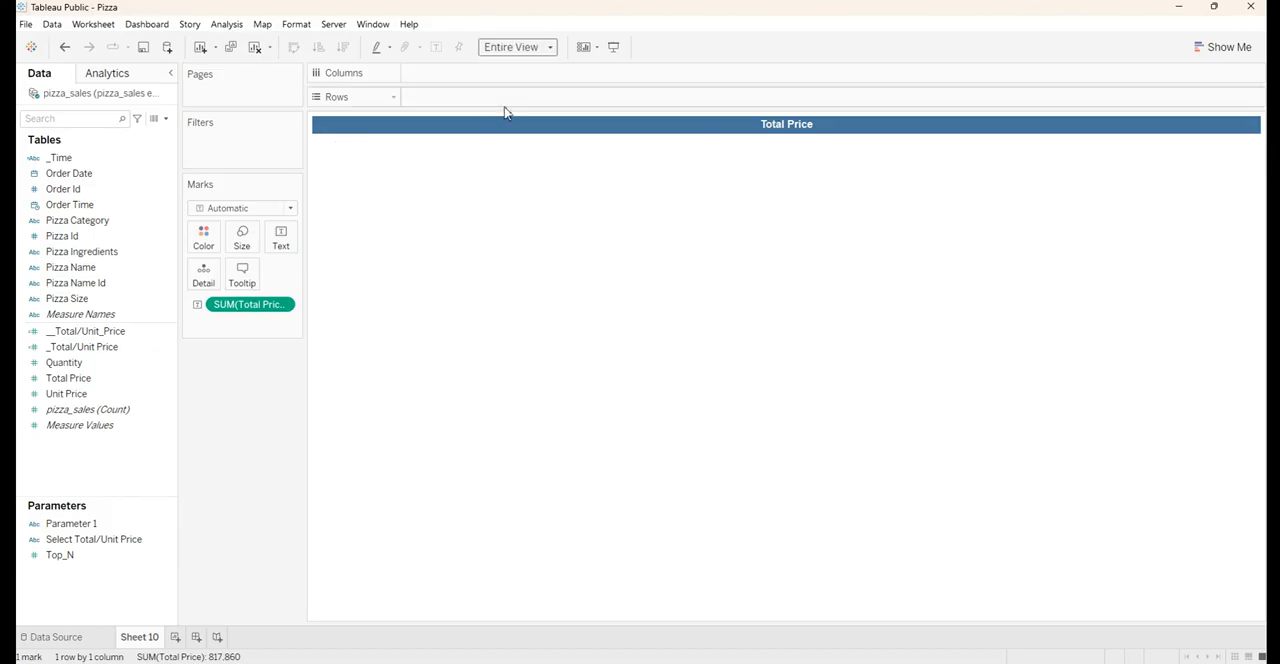
Format the SUM(Total Price) label in bold Arial, size 12, and apply and accept the label changes
click(291, 236)
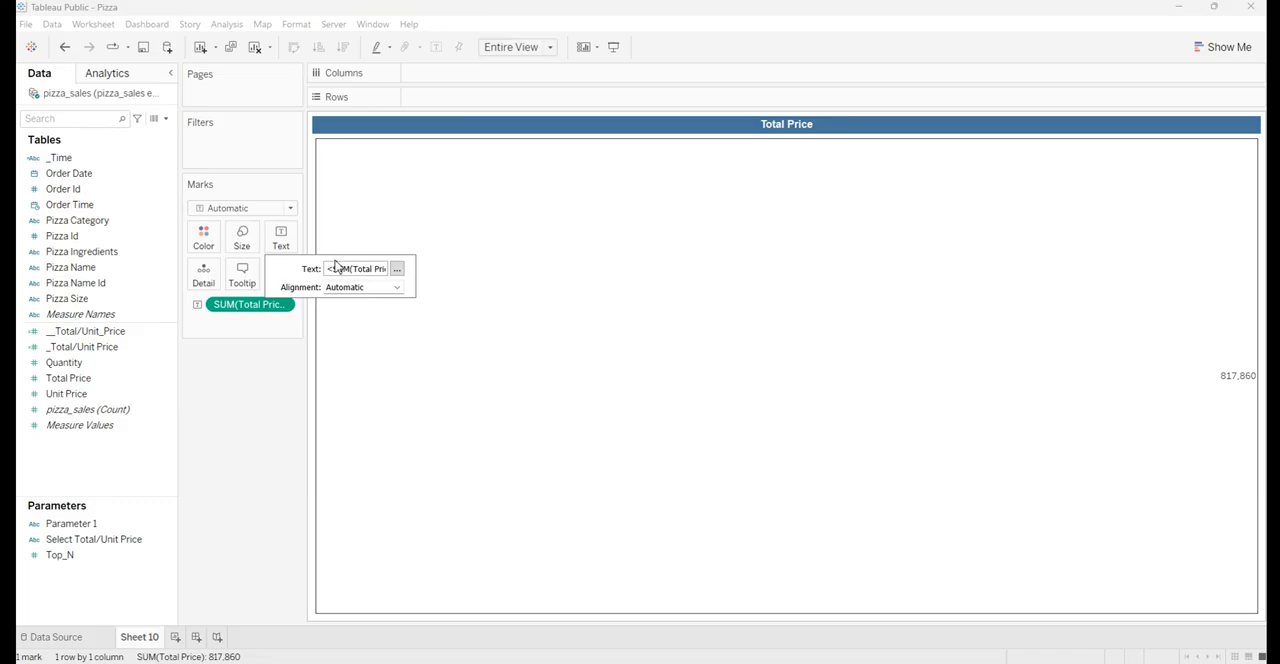
click(397, 270)
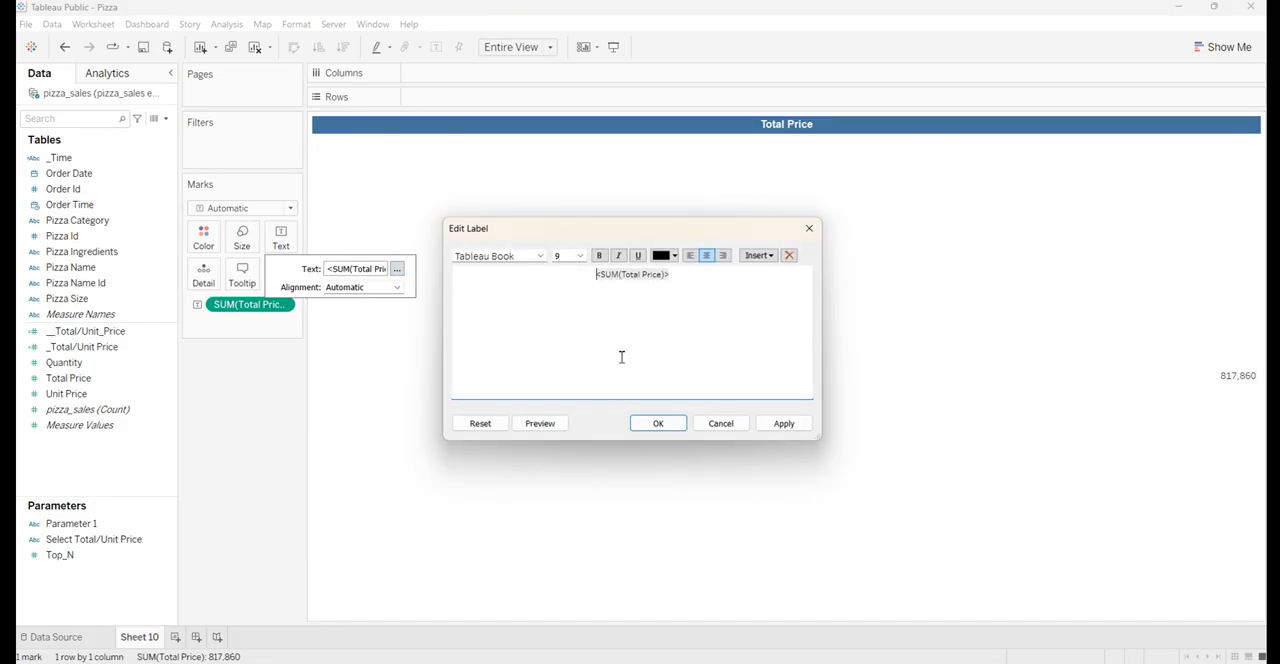
key(ctrl+a)
click(520, 256)
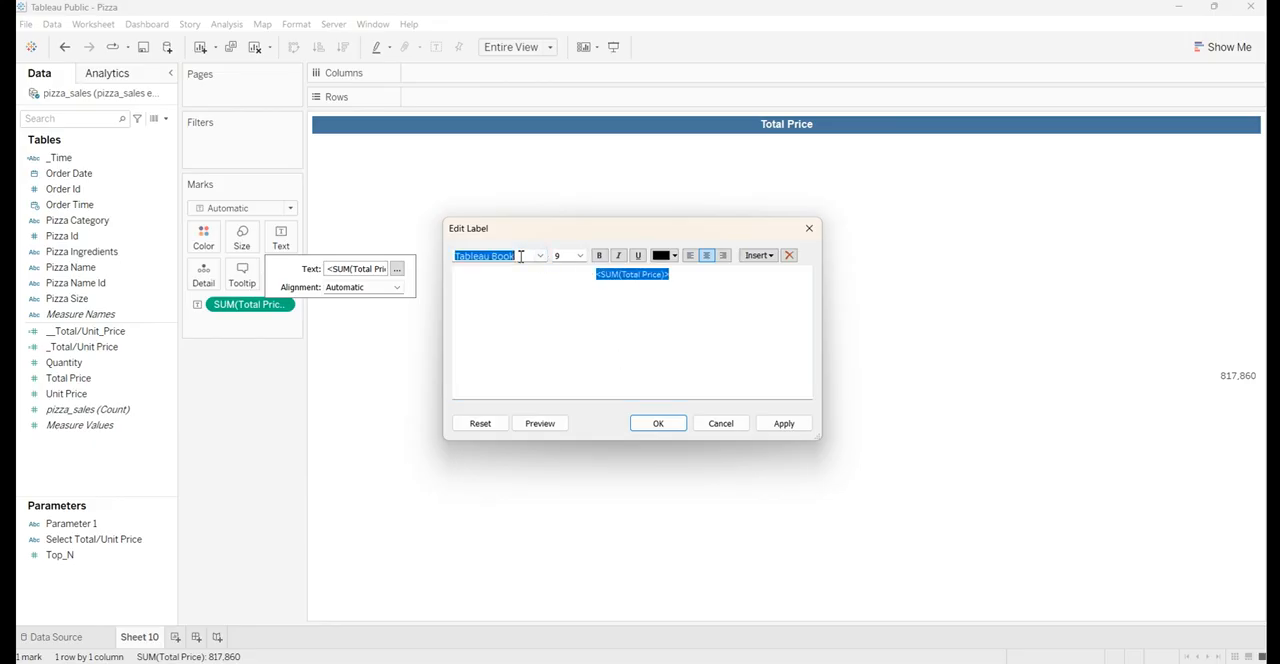
text(Arial)
key(Return)
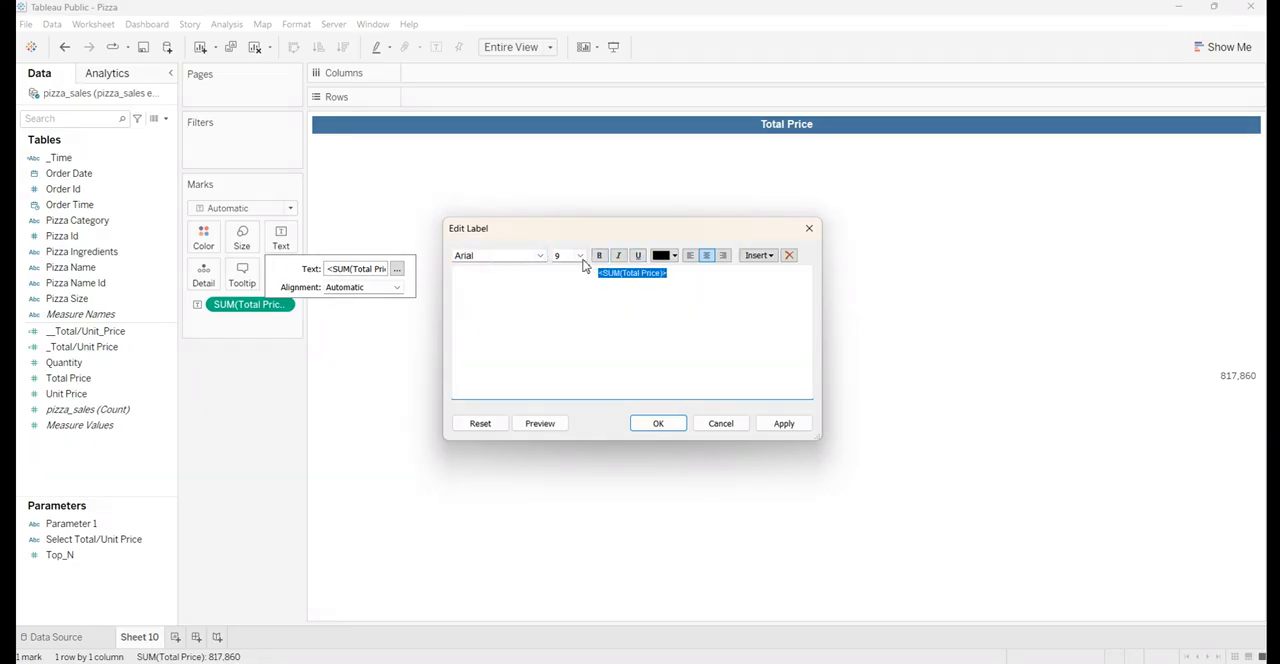
click(580, 256)
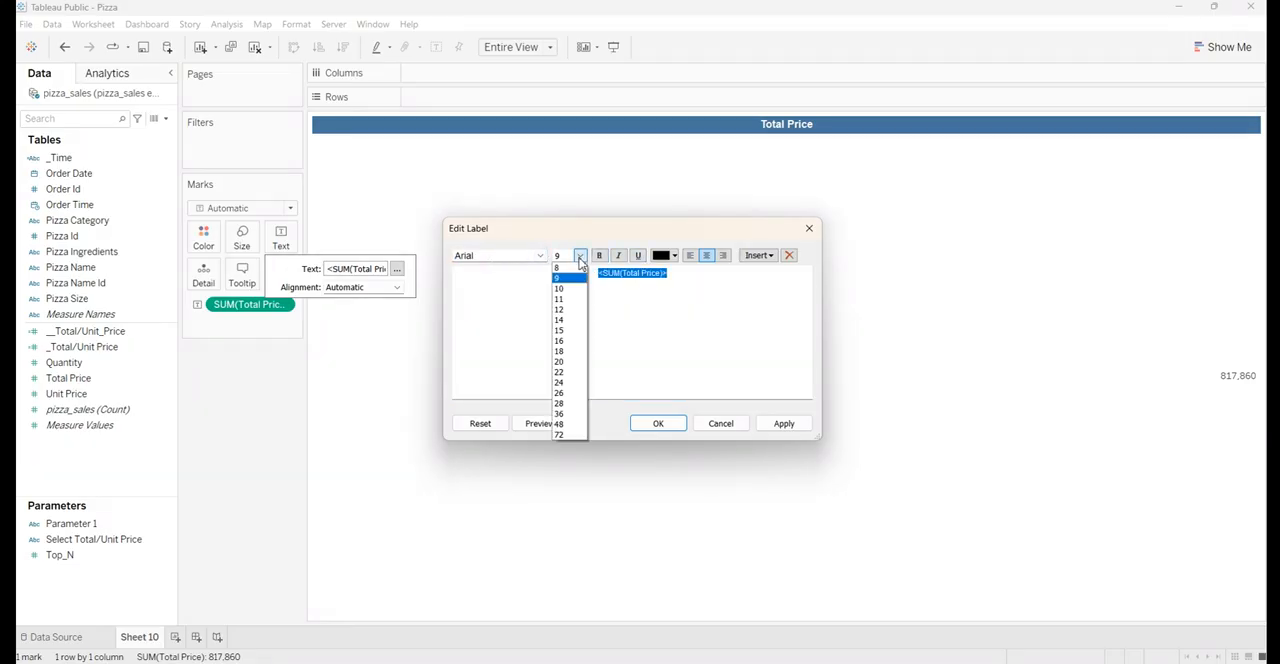
click(580, 310)
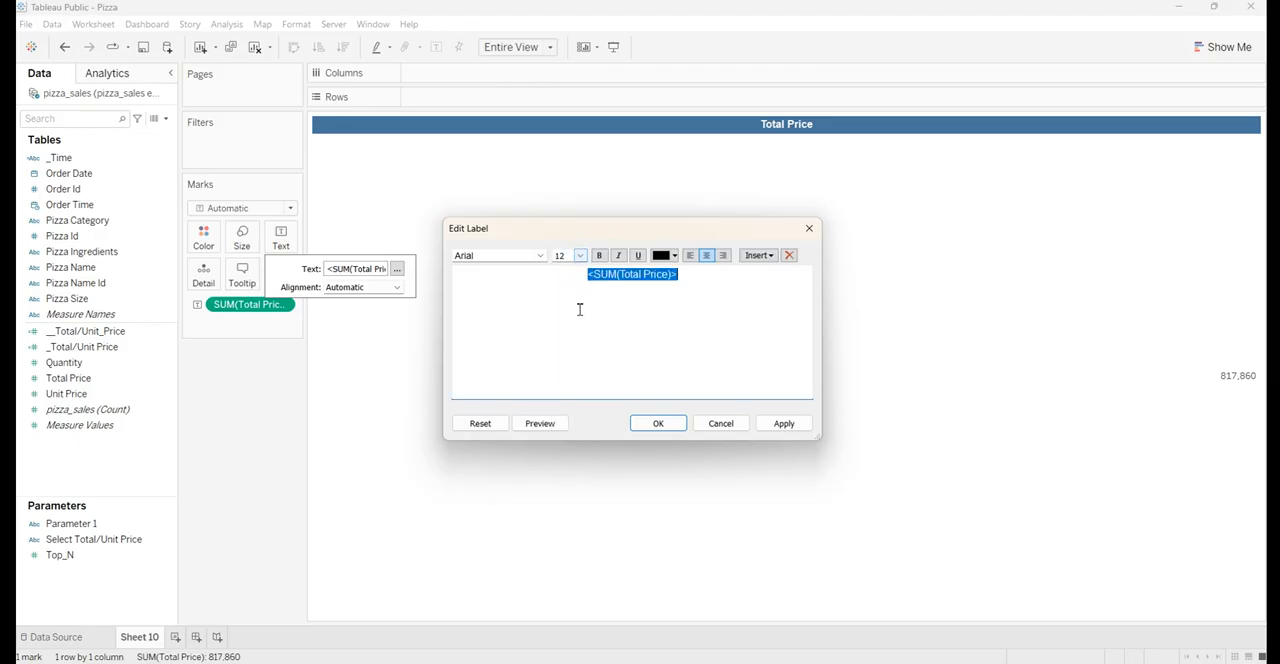
click(600, 257)
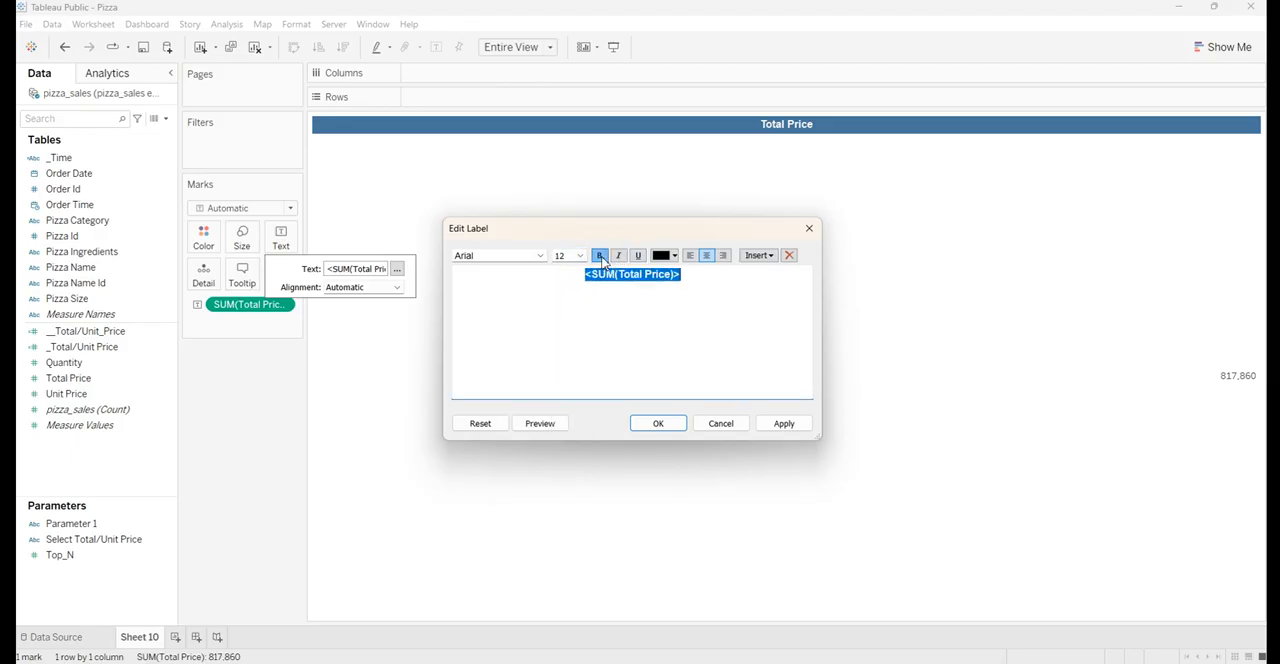
click(783, 423)
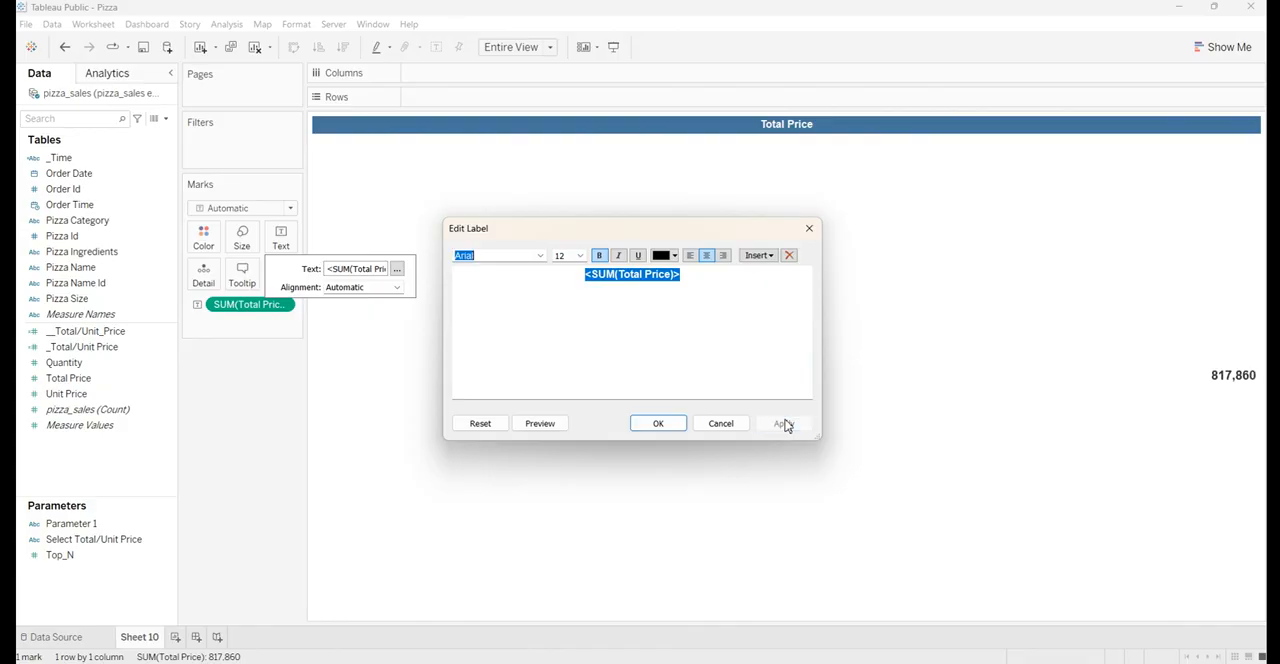
click(671, 426)
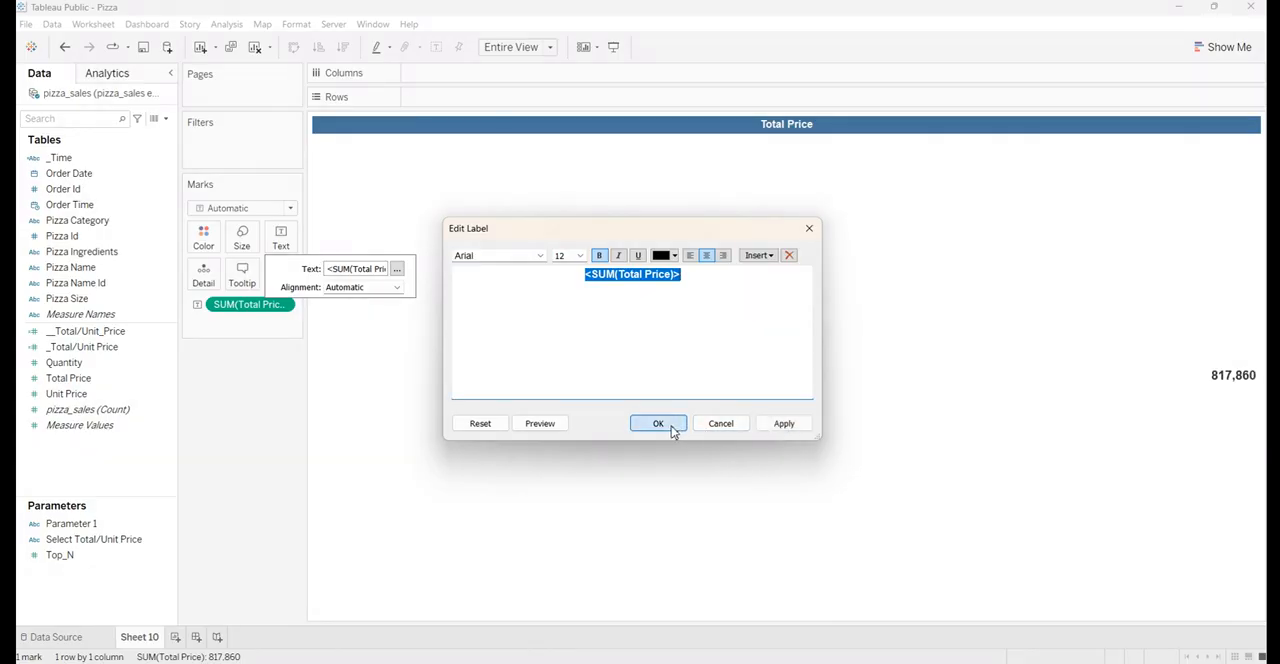
Set the Total Price label's horizontal alignment to Center
click(375, 290)
click(365, 347)
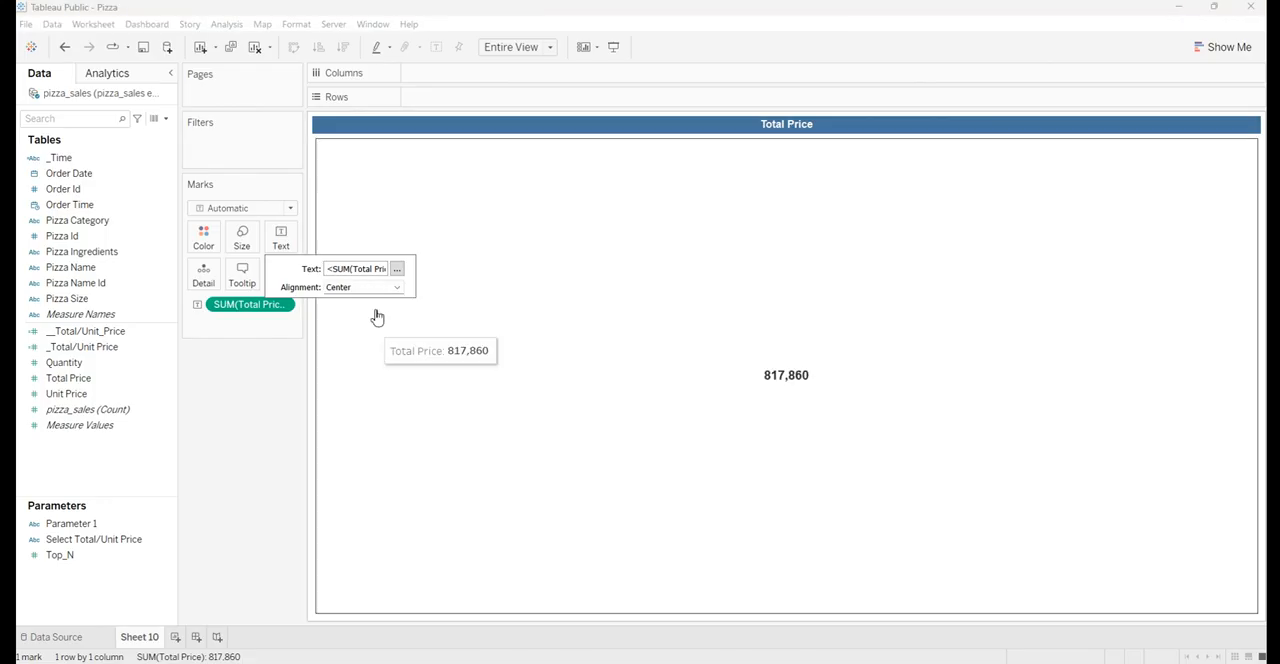
click(277, 420)
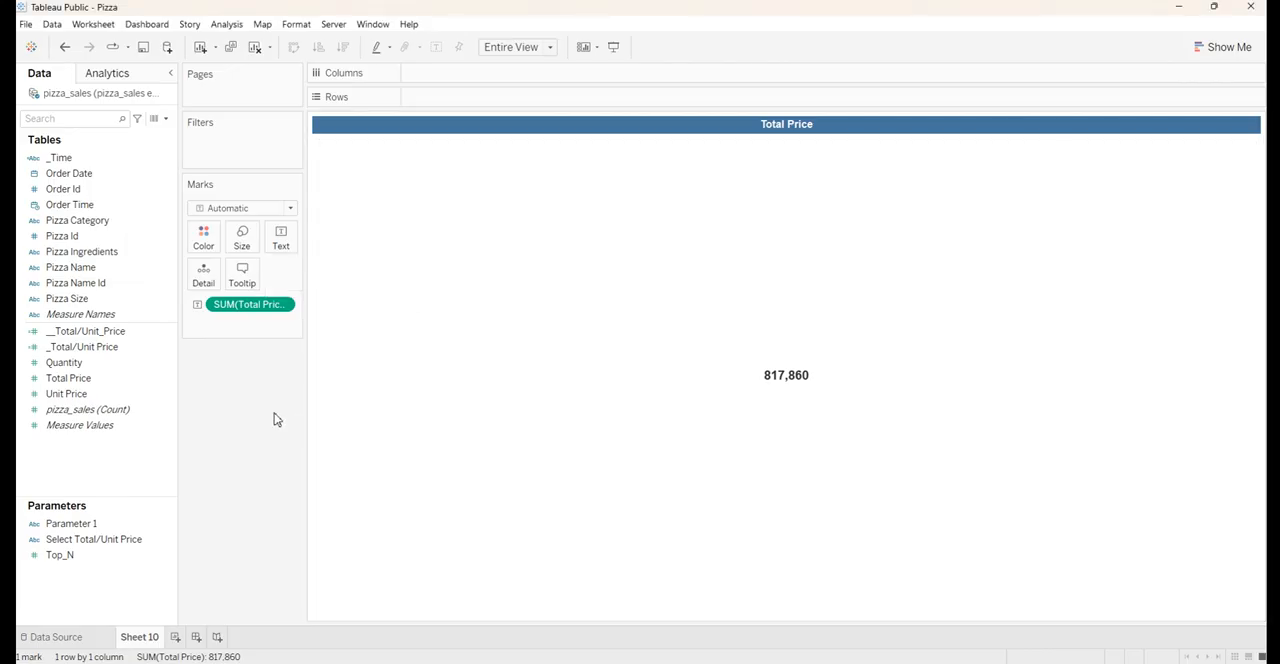
Copy the title text and rename Sheet 10 as Total Price with it
double_click(784, 126)
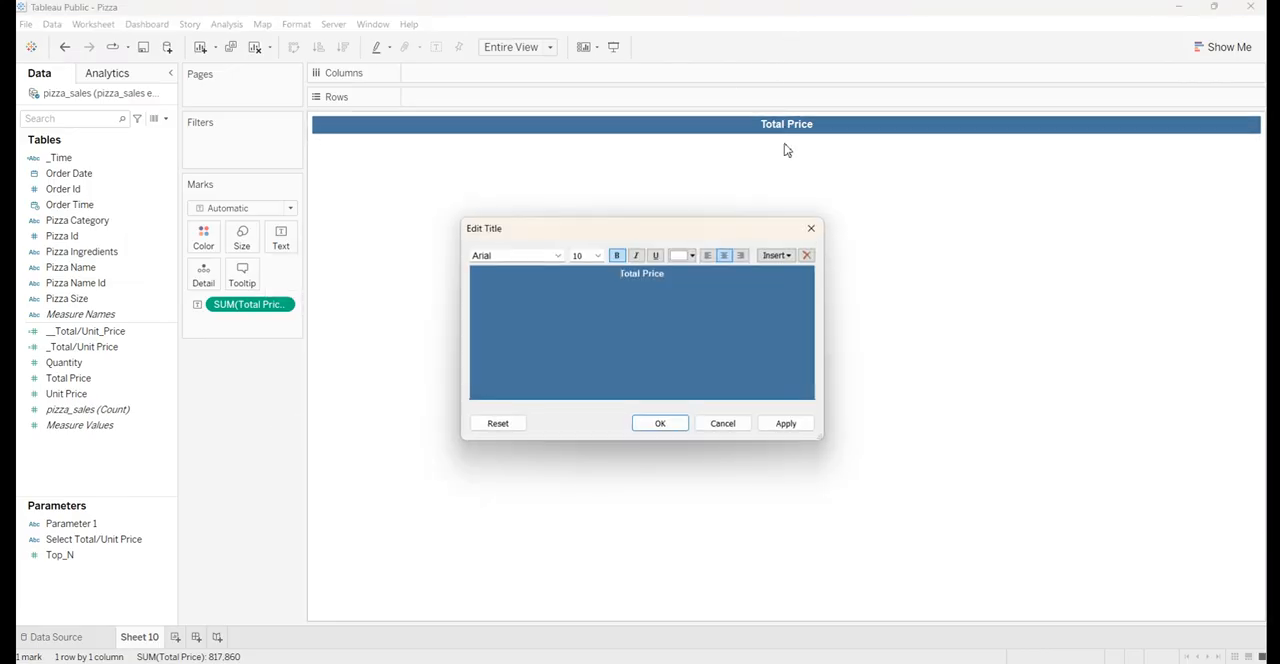
key(ctrl+a)
key(ctrl+c)
click(811, 228)
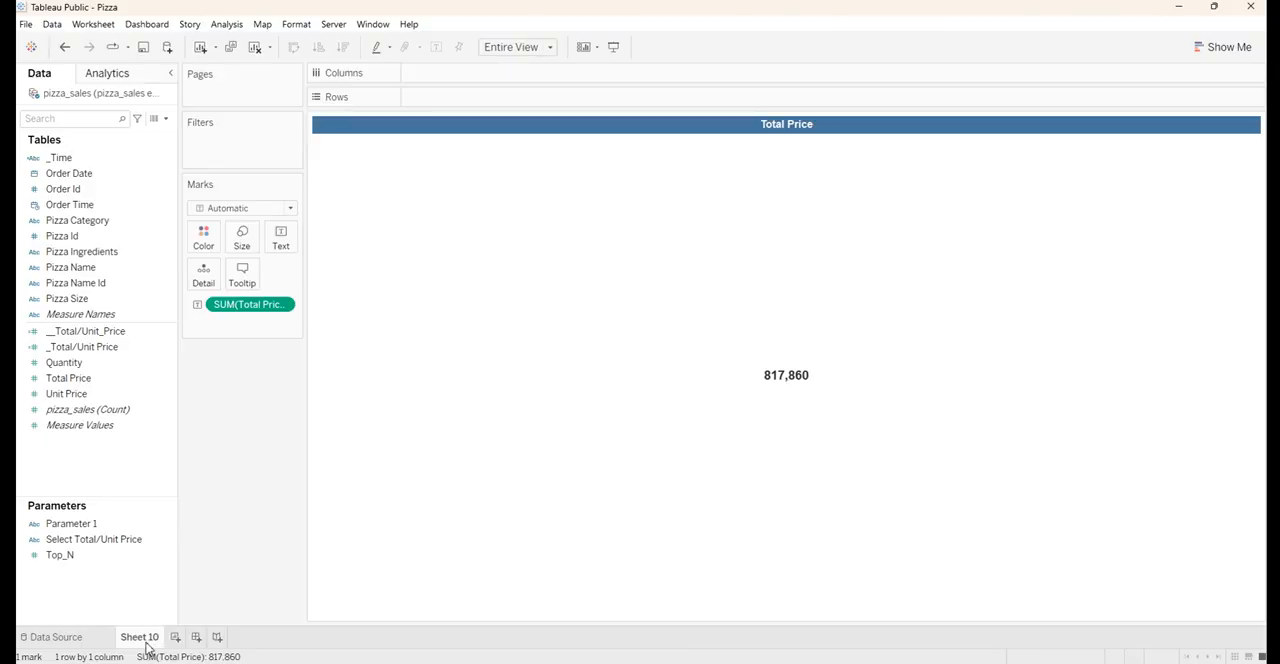
double_click(145, 638)
key(ctrl+v)
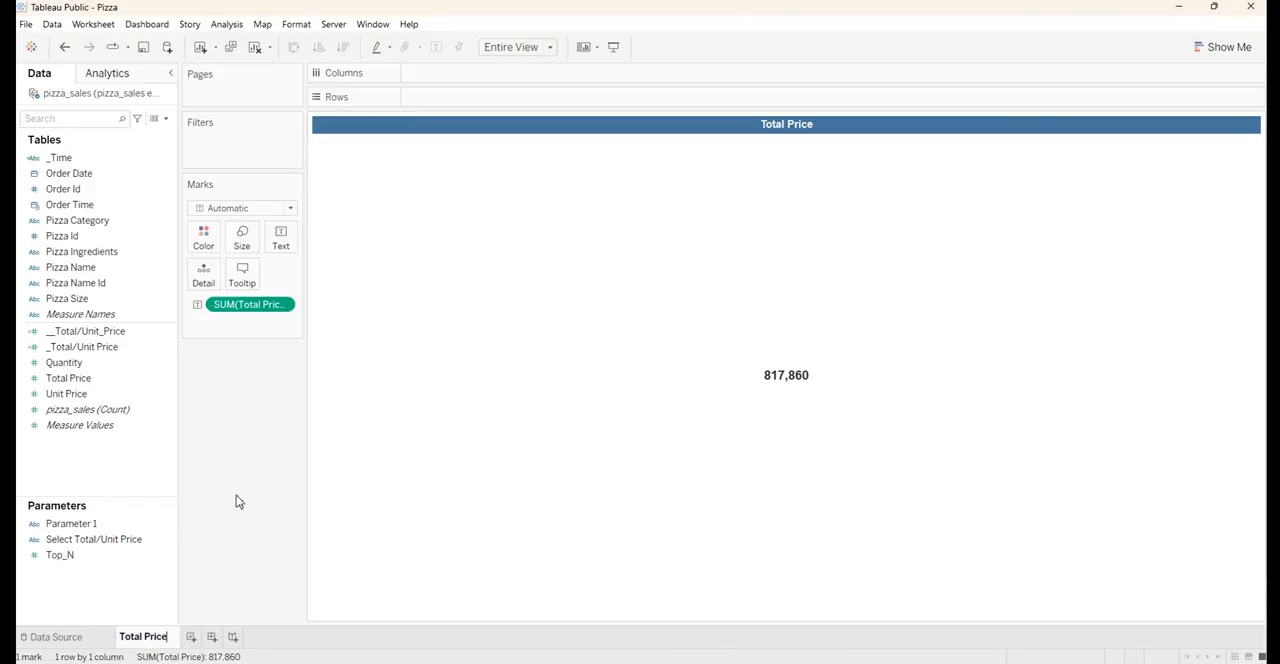
key(Return)
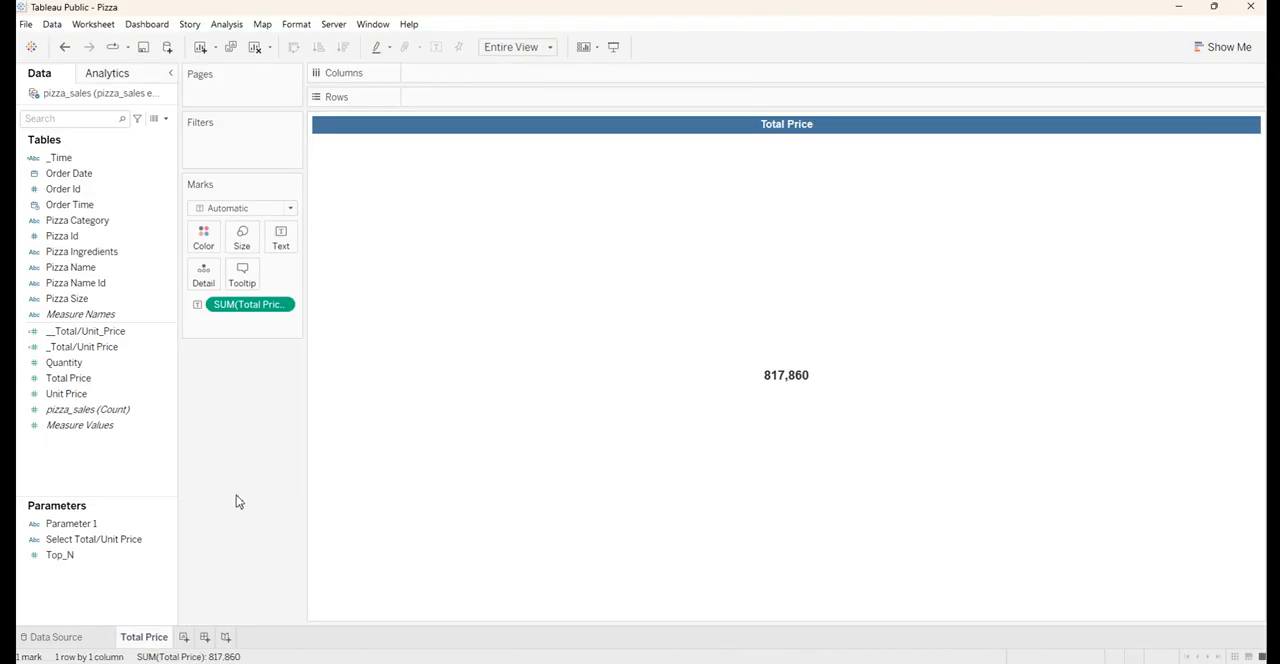
Add a new worksheet and replace its title text with Unit Price
click(184, 638)
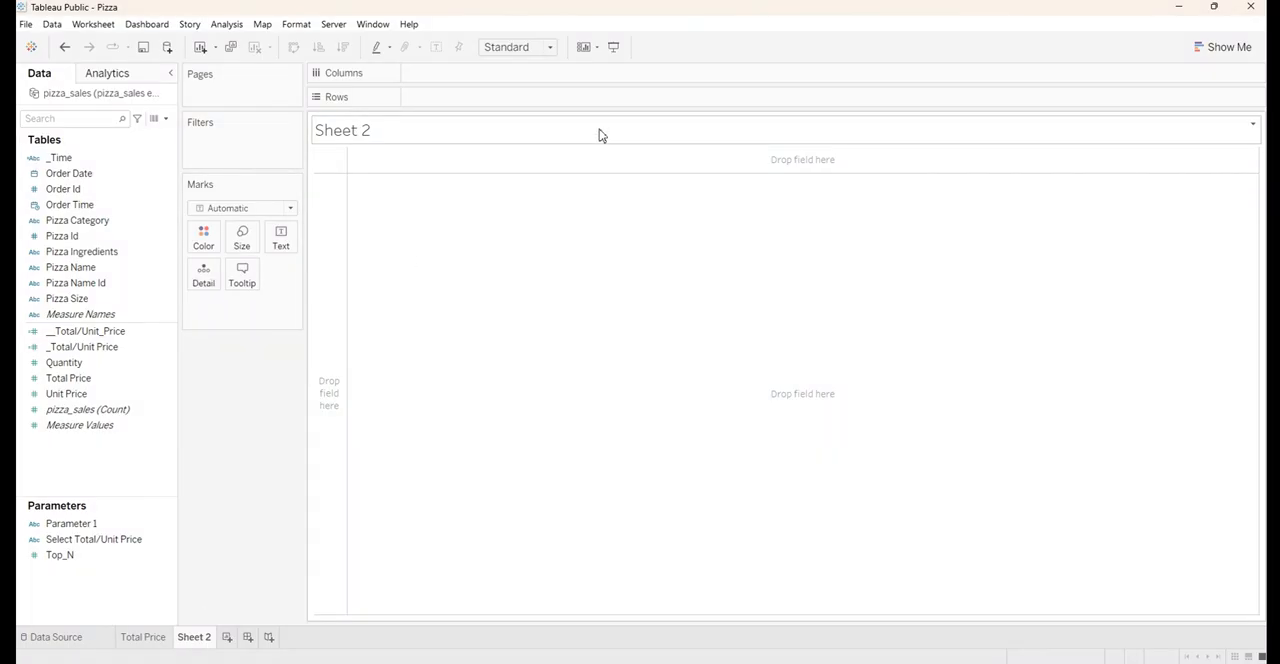
double_click(599, 130)
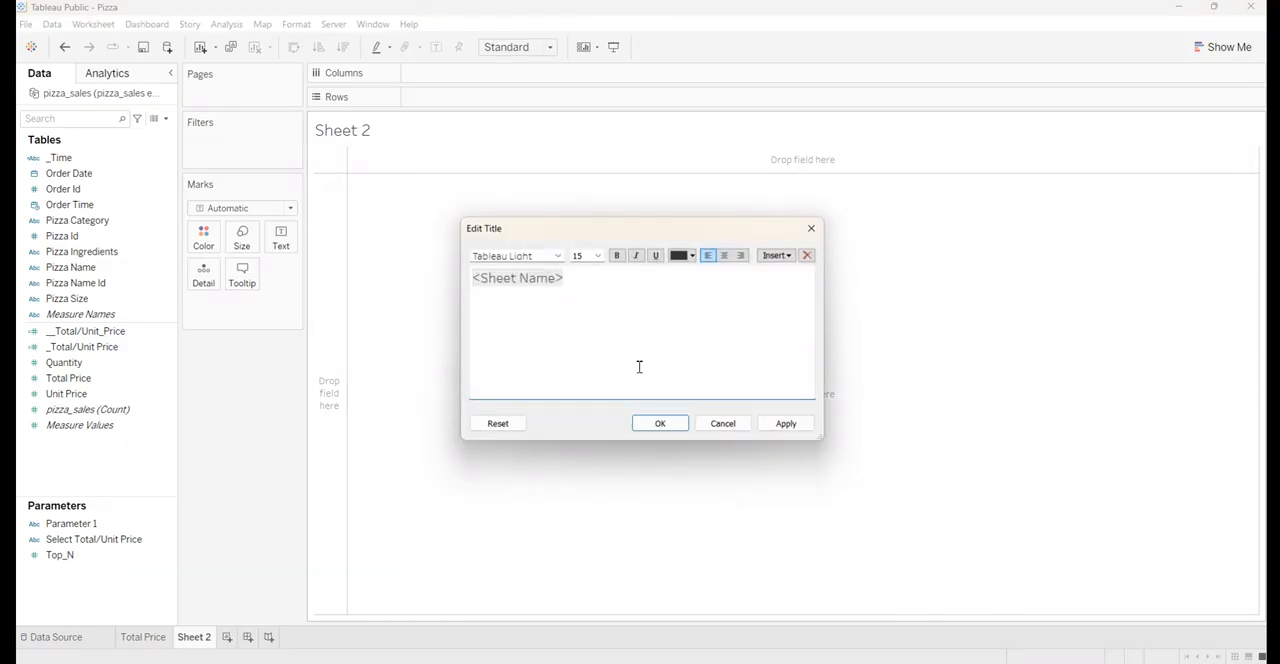
key(ctrl+a)
text(U)
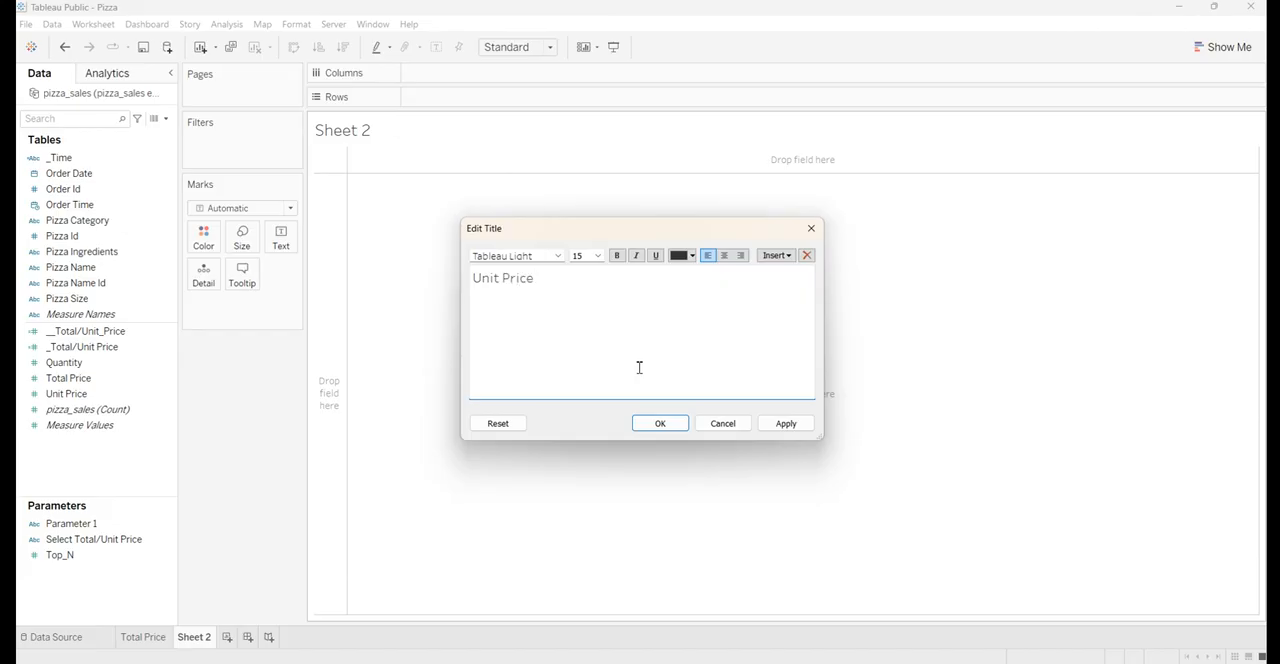
Format the Unit Price title in Arial, size 10, with centre alignment
key(ctrl+a)
click(547, 256)
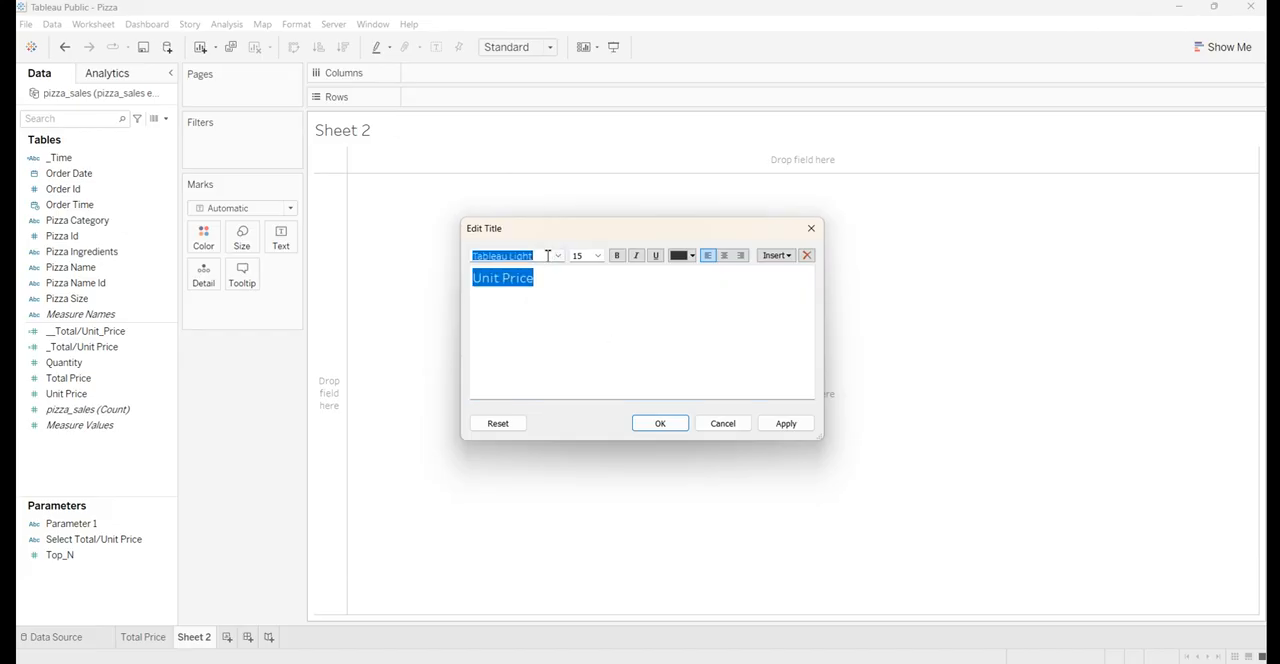
text(Arial)
key(Return)
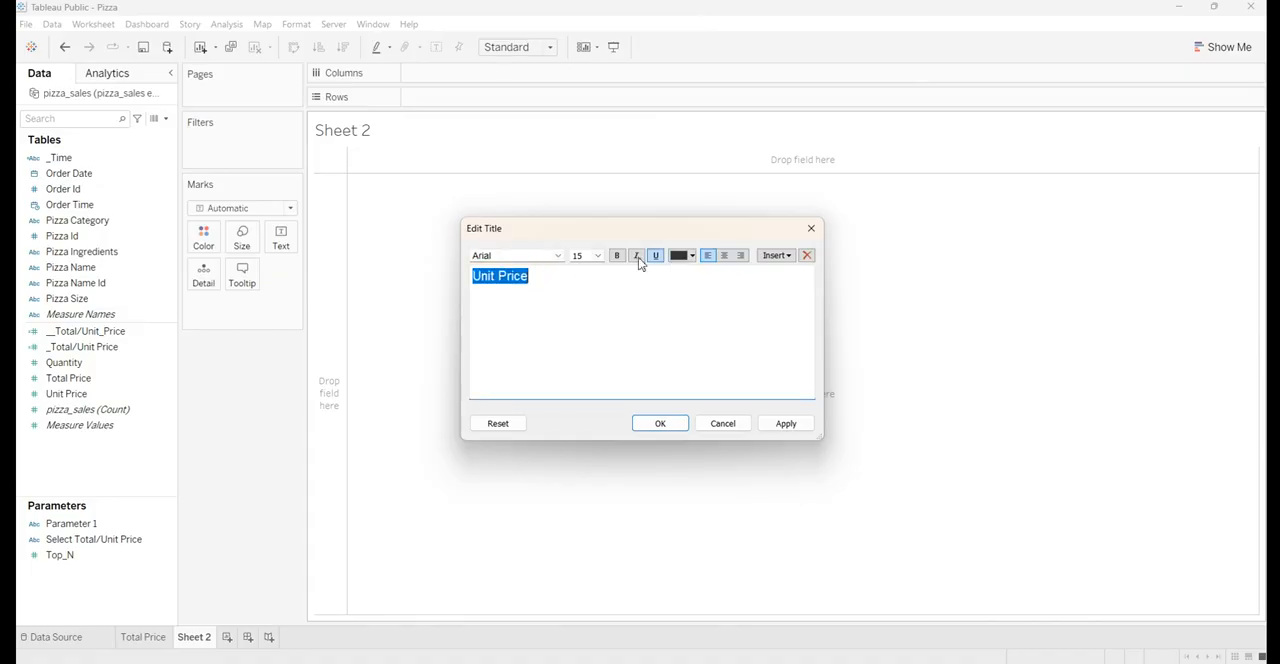
click(599, 257)
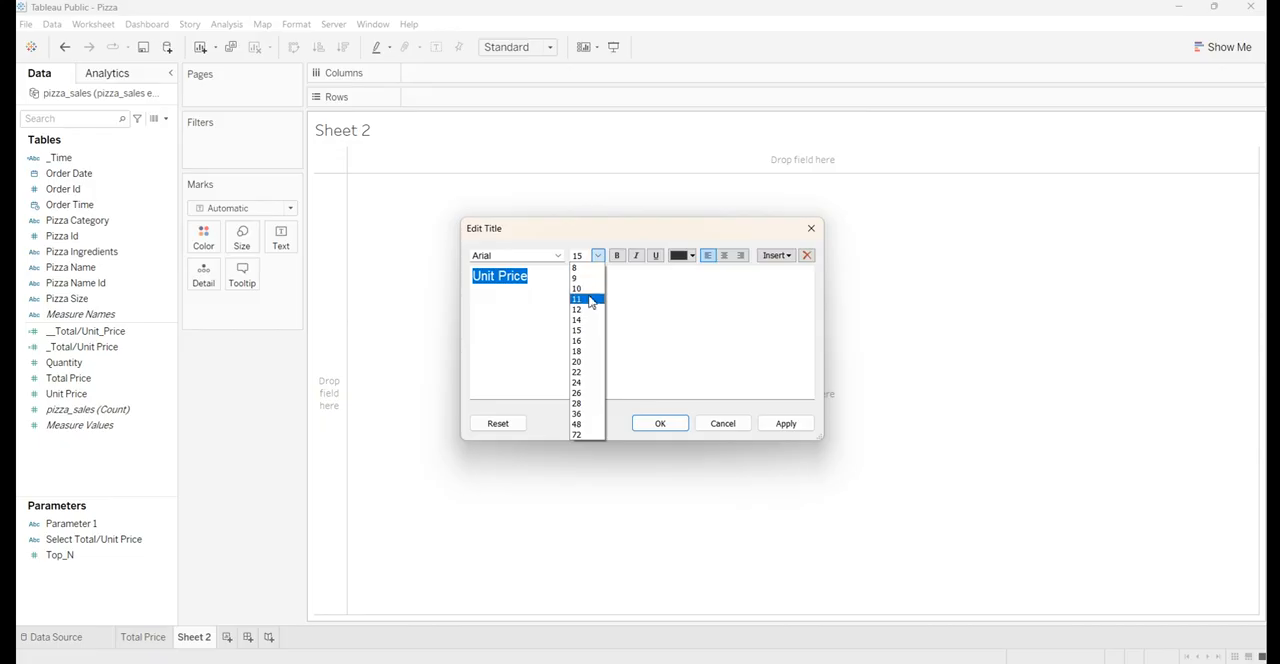
click(593, 289)
click(724, 256)
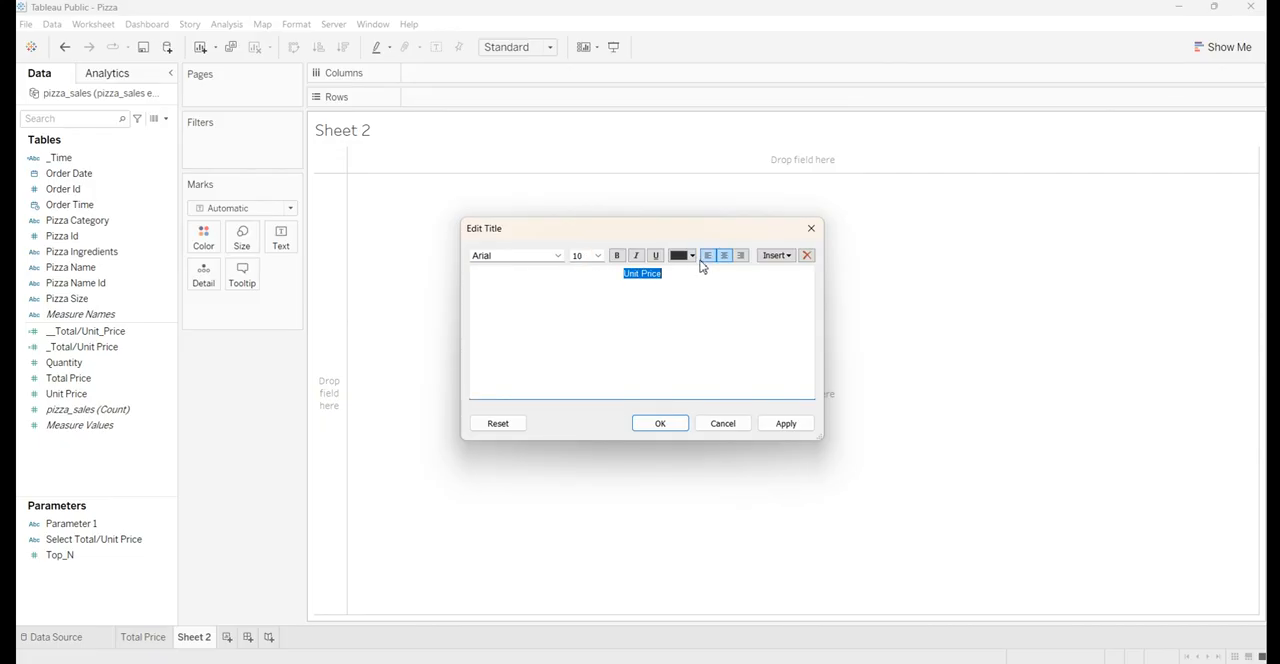
Make the Unit Price title text bold and white, and apply and accept the title changes
click(618, 256)
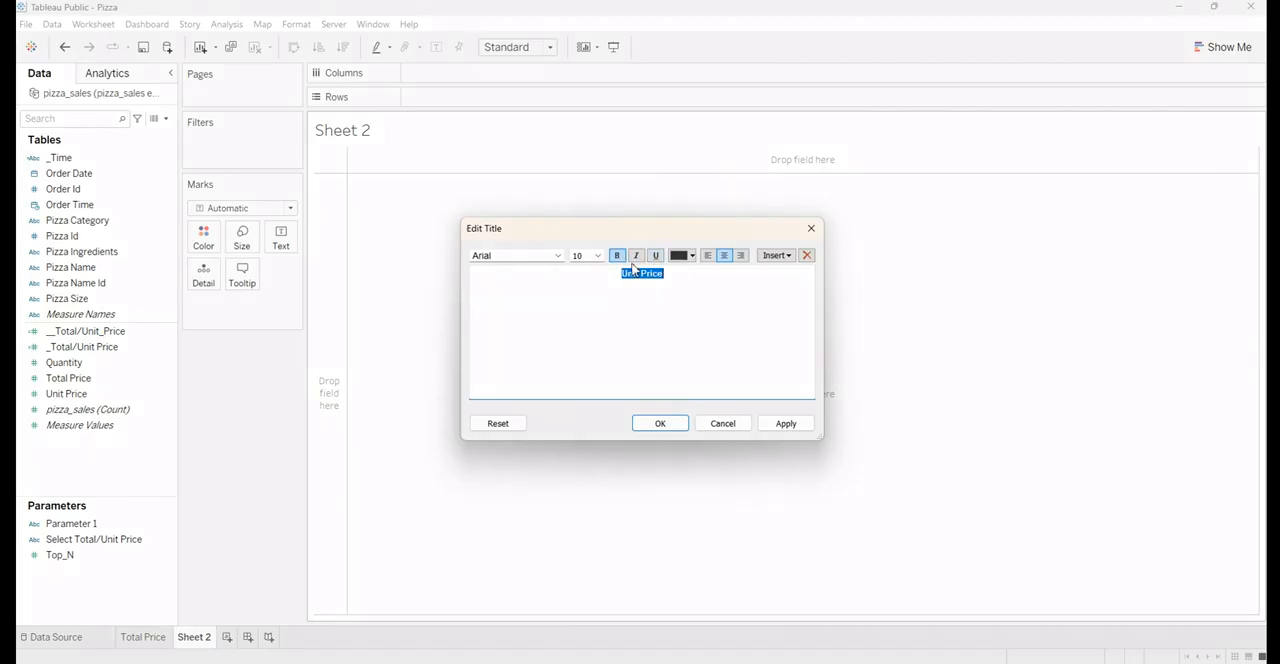
click(690, 256)
click(693, 272)
click(786, 423)
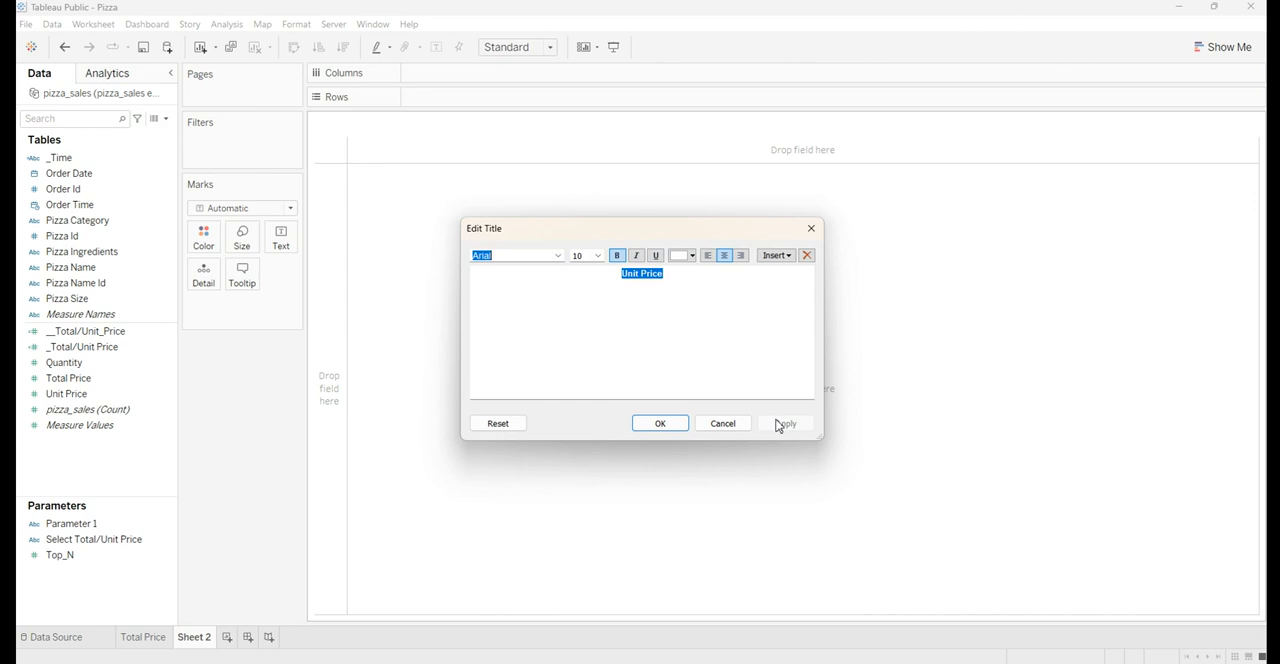
click(660, 423)
Shade the background of the Unit Price title steel blue and close the title formatting
right_click(726, 128)
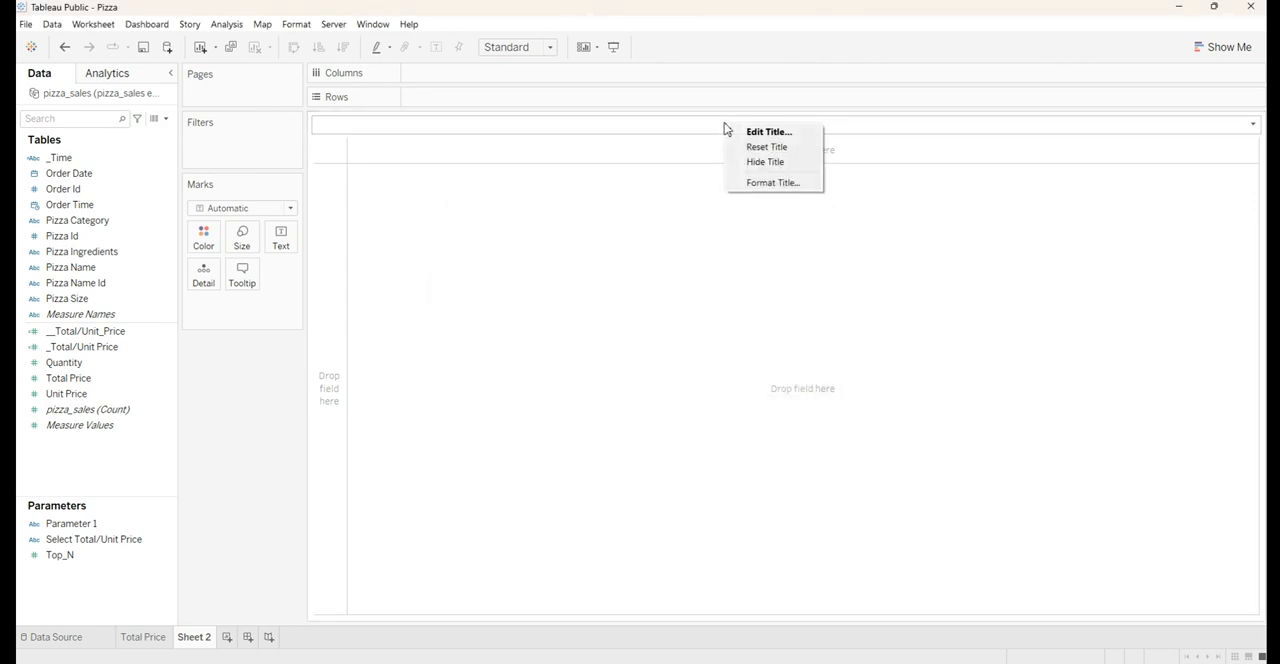
click(741, 184)
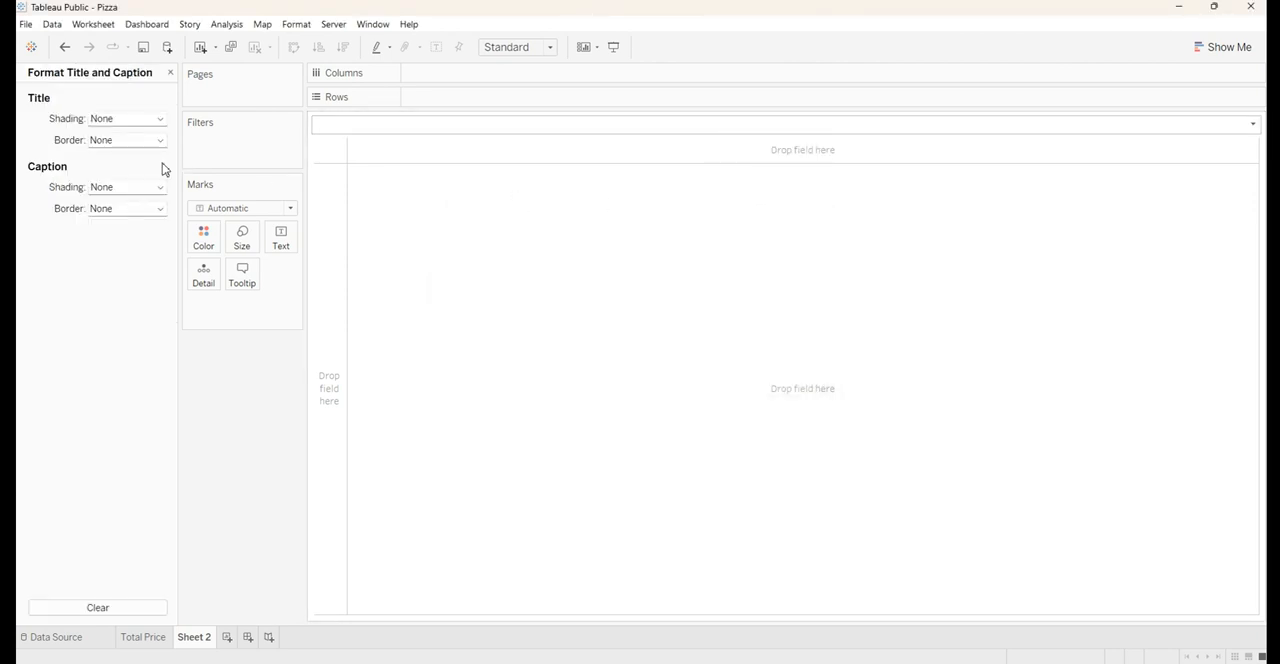
click(123, 122)
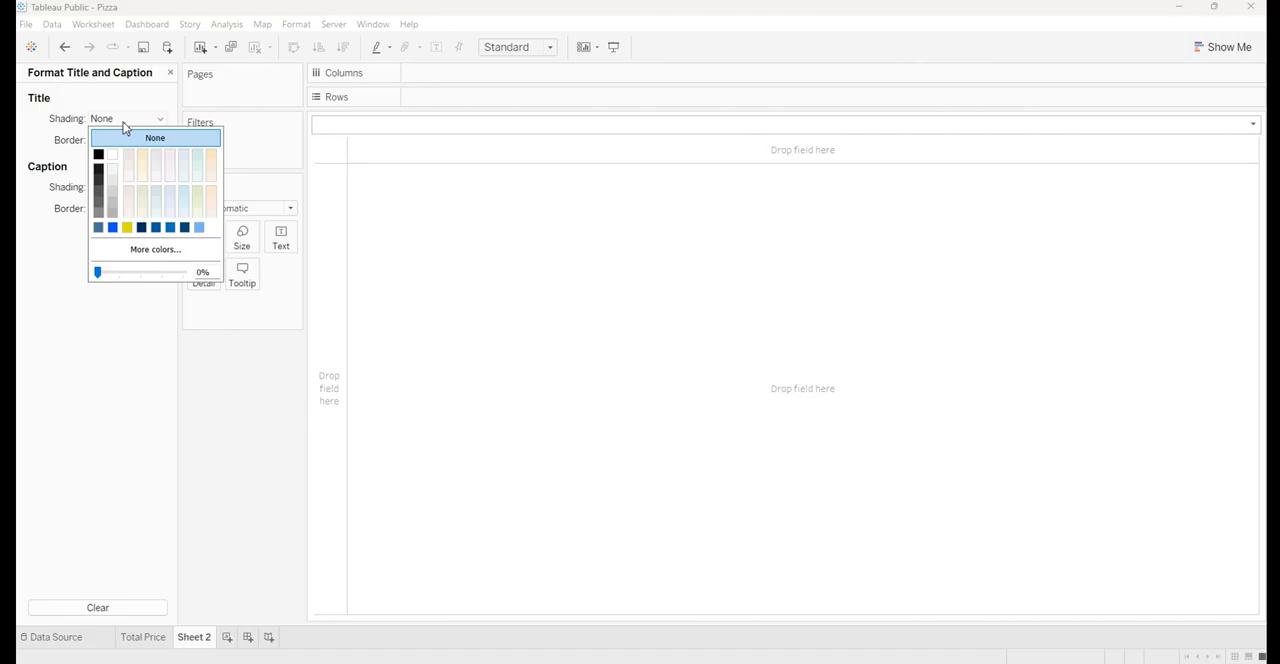
click(99, 228)
click(265, 393)
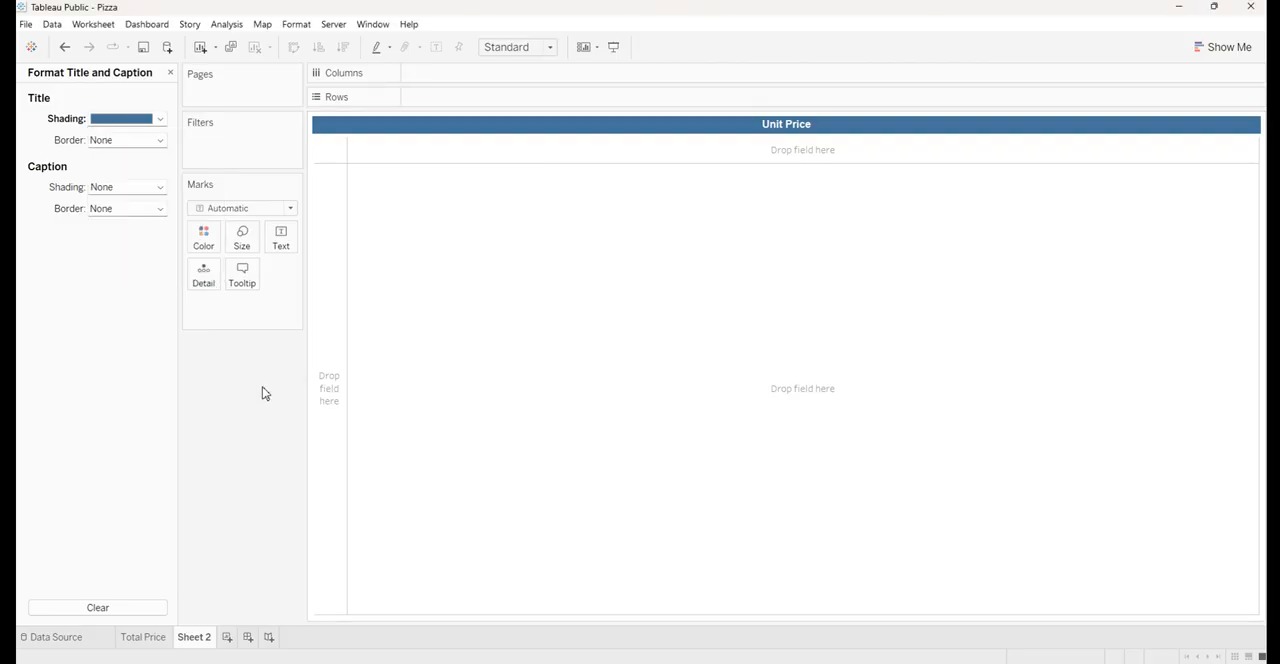
click(170, 73)
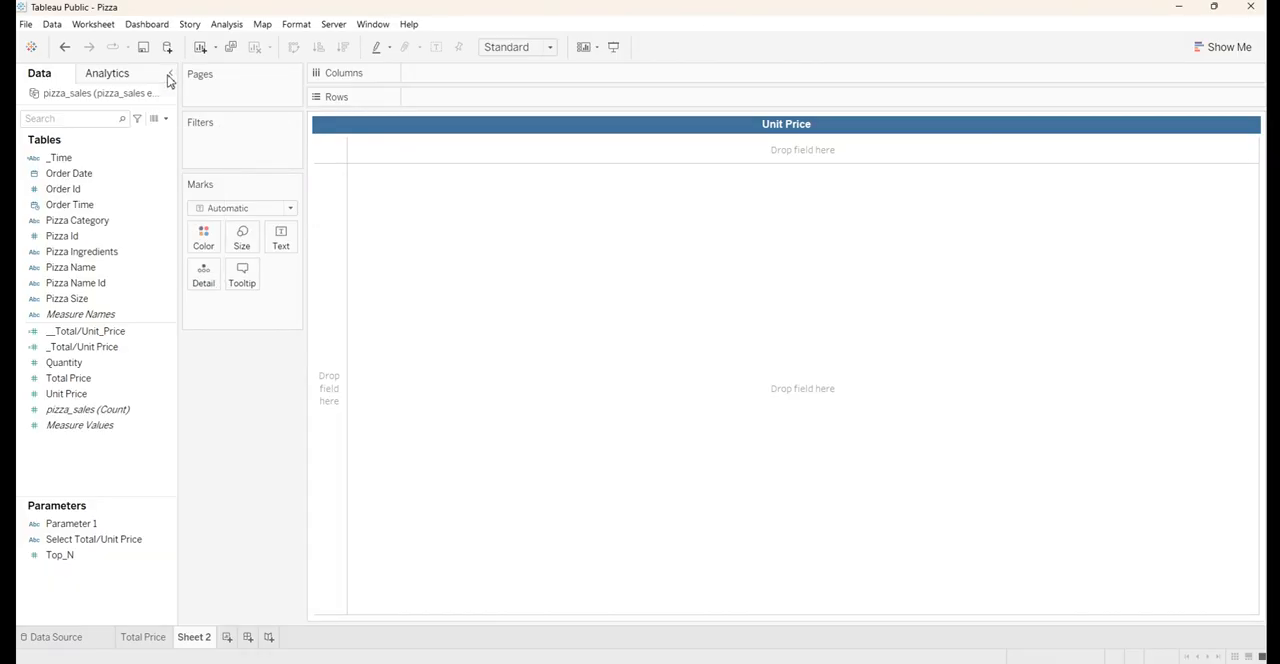
Show Unit Price as the text mark on Sheet 2 and fit it to Entire View
drag(72, 406, 283, 249)
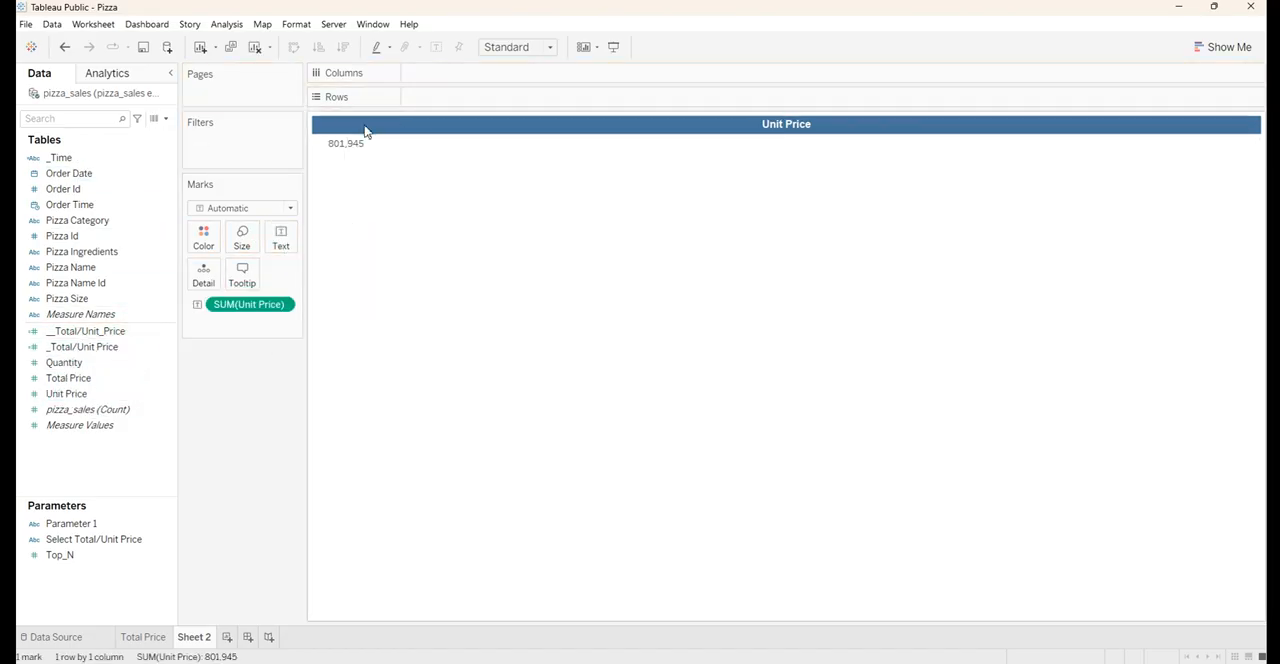
click(529, 49)
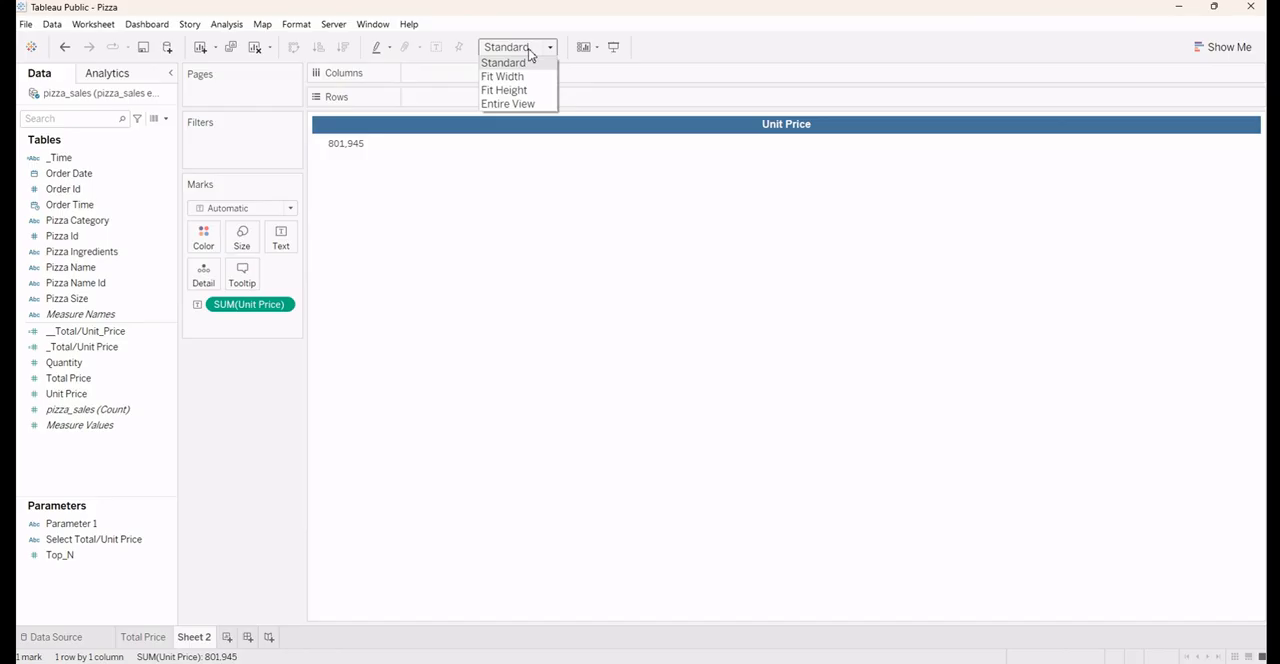
click(524, 104)
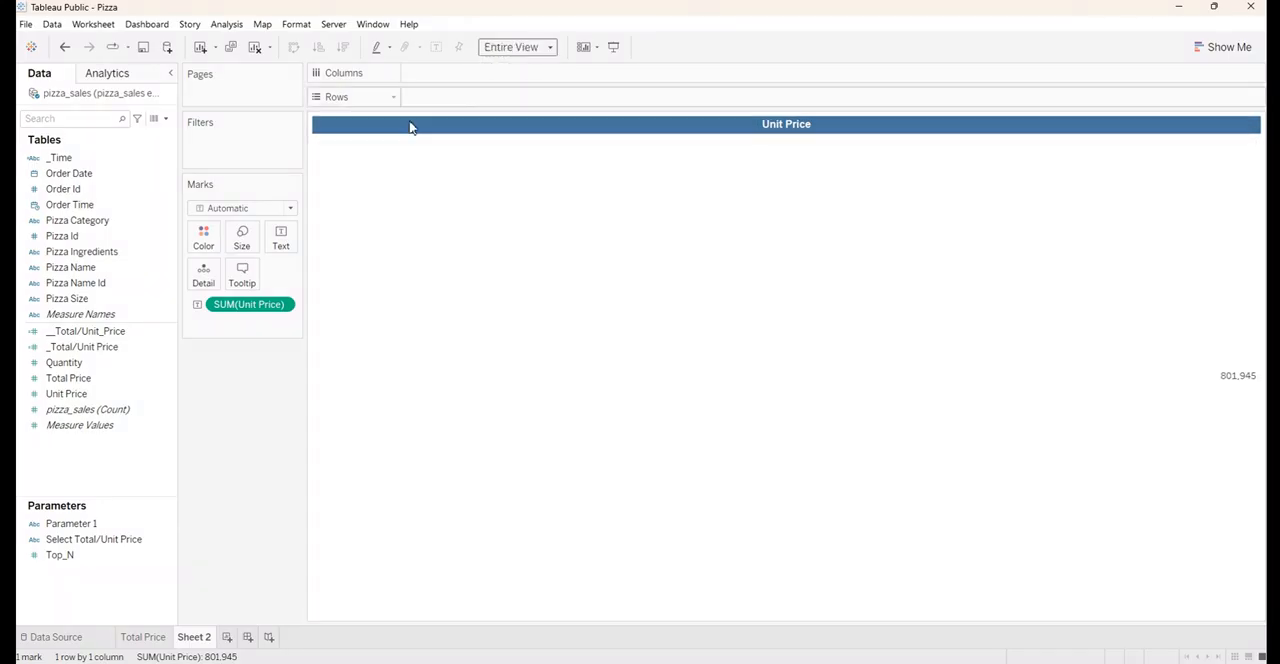
Format the Unit Price value label in Arial, size 12
click(281, 240)
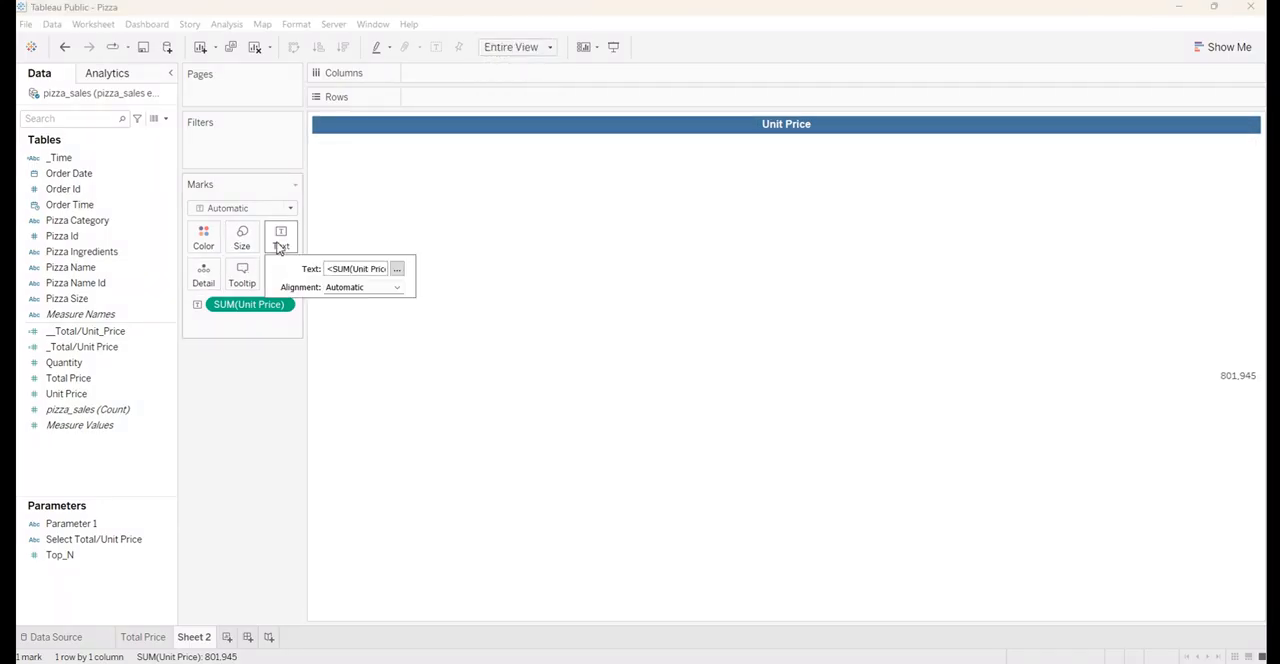
click(396, 269)
key(ctrl+a)
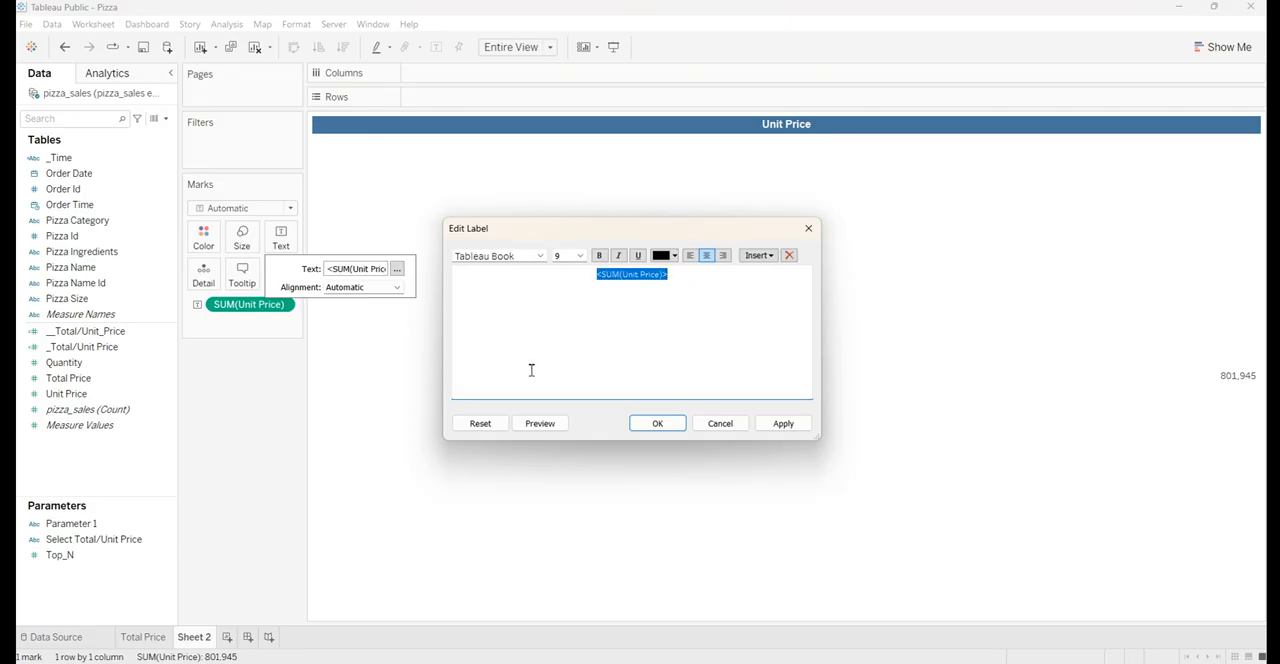
click(526, 258)
text(arial)
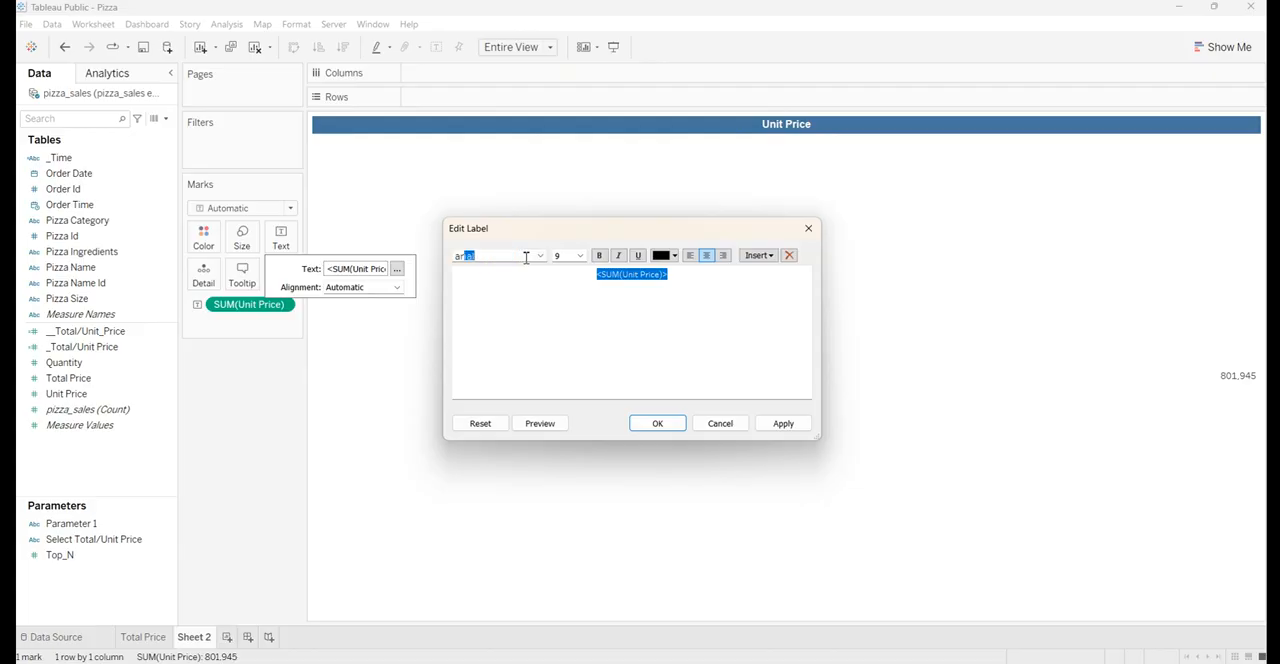
key(Return)
click(580, 256)
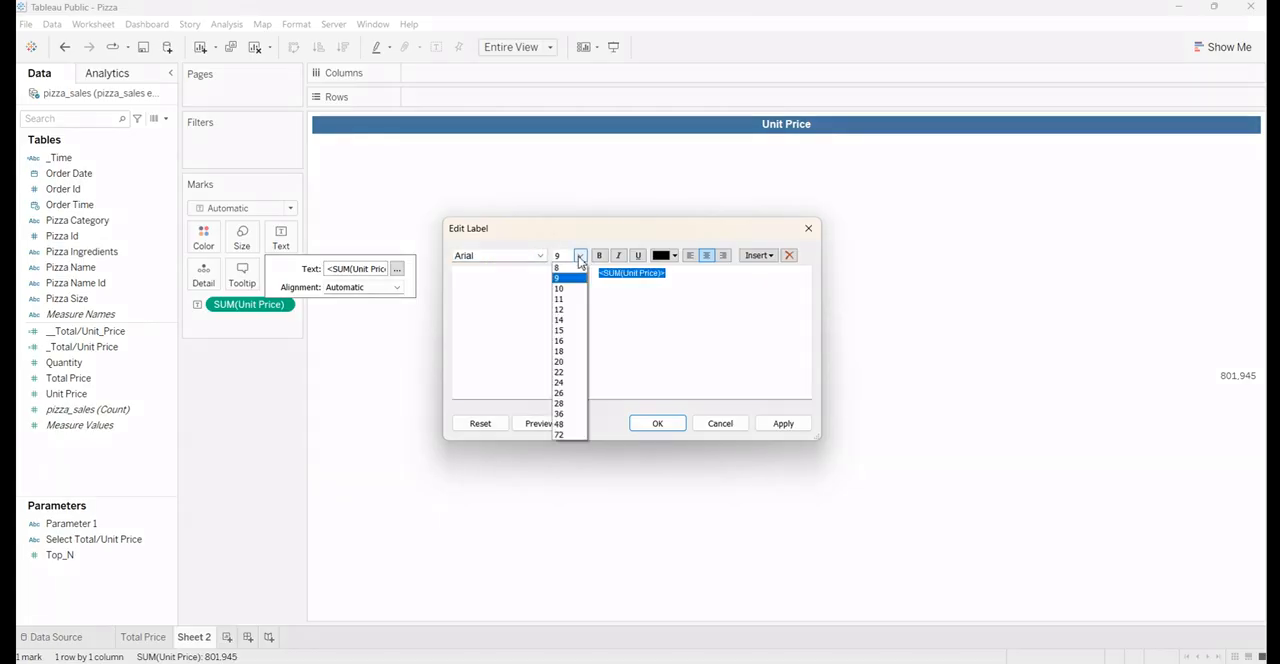
click(566, 310)
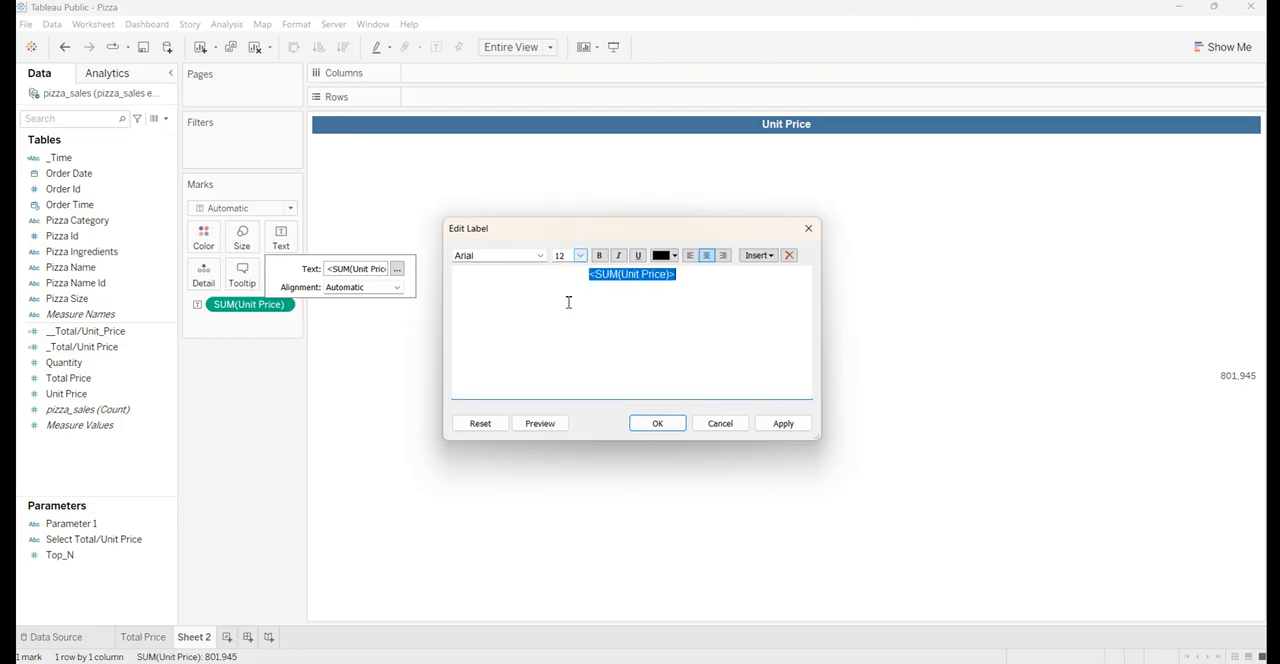
Make the Unit Price label bold, accept the label changes and centre its horizontal alignment
click(601, 258)
click(772, 425)
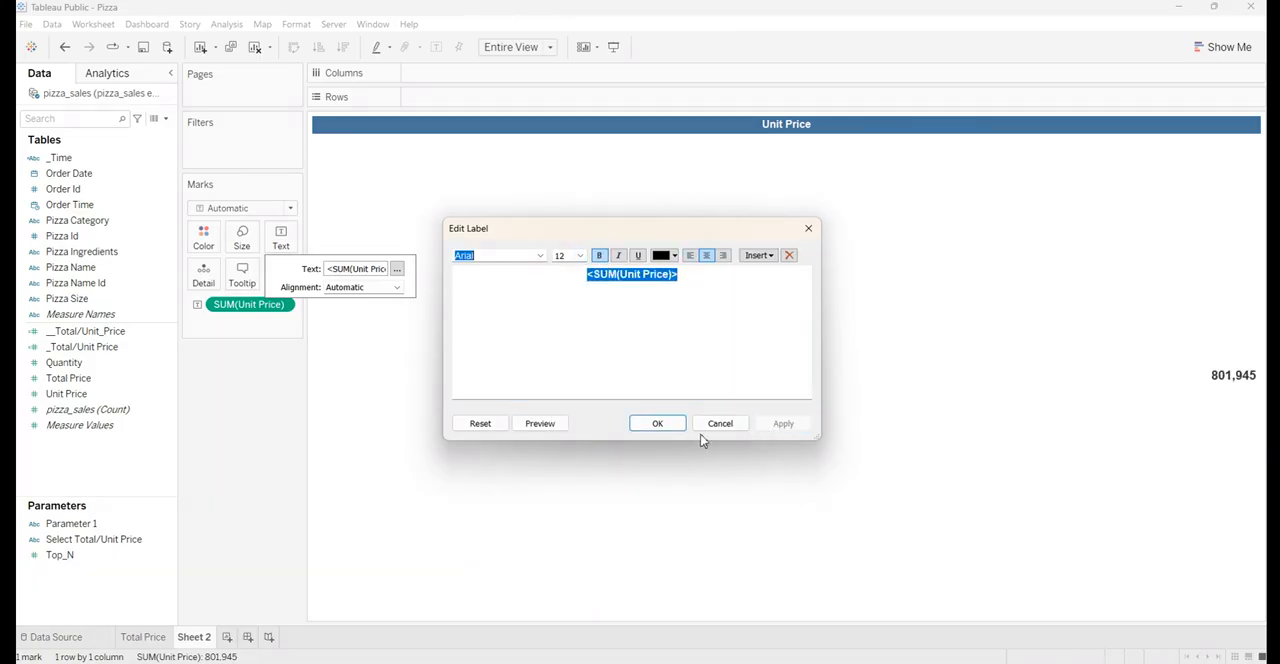
click(657, 424)
click(362, 287)
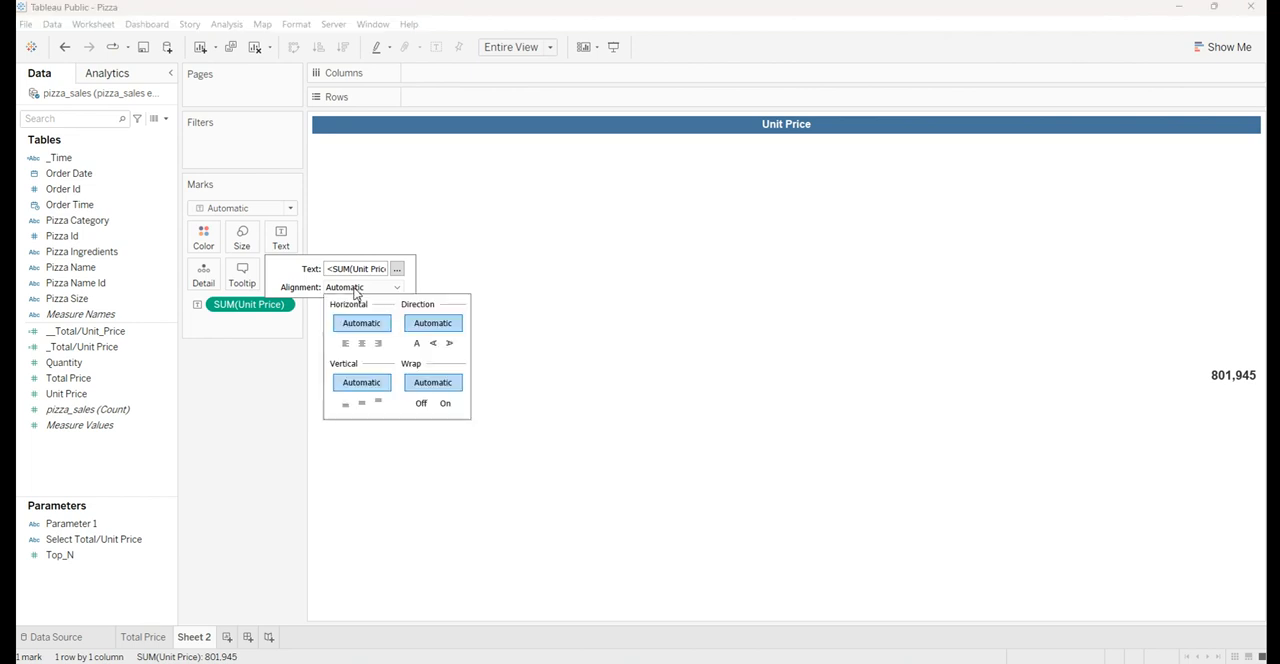
click(369, 344)
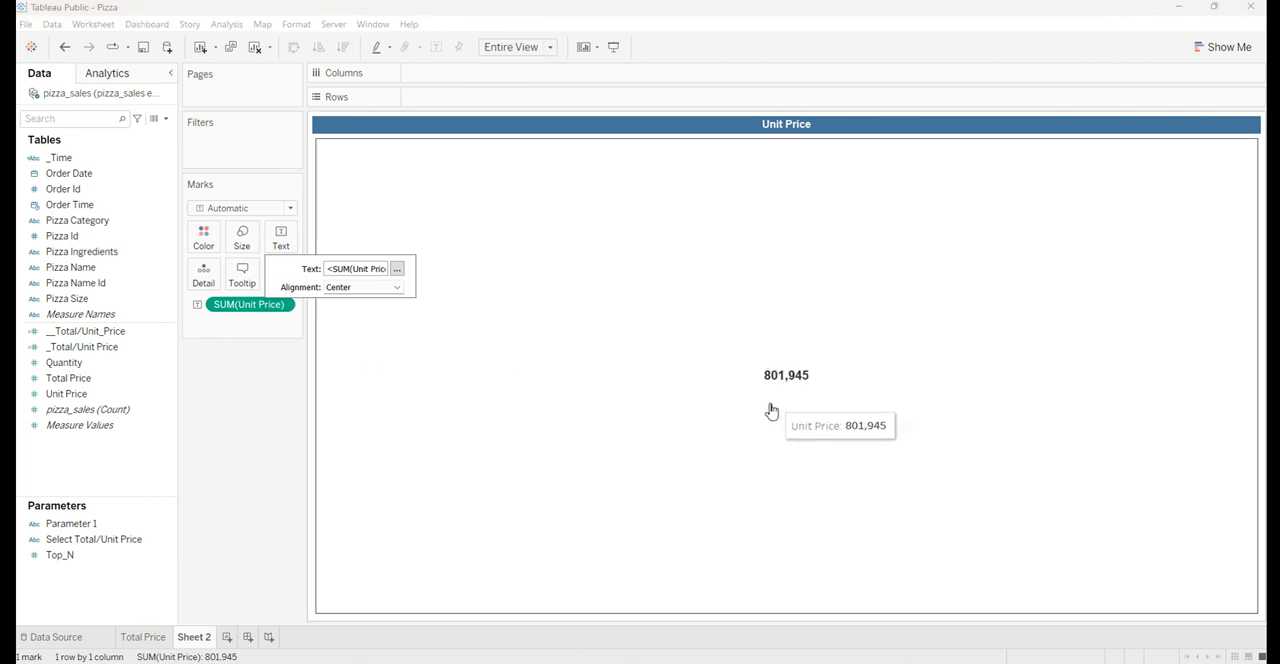
click(265, 391)
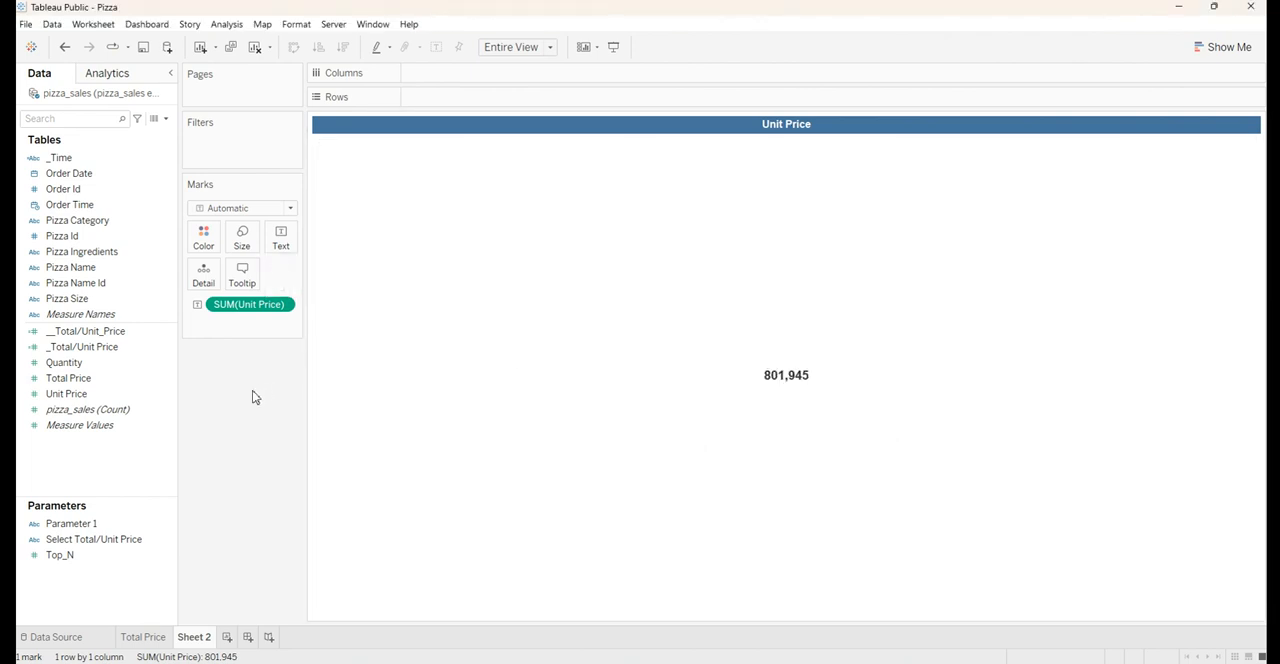
Check the title formatting without changing it and rename Sheet 2 as Unit Price
double_click(740, 124)
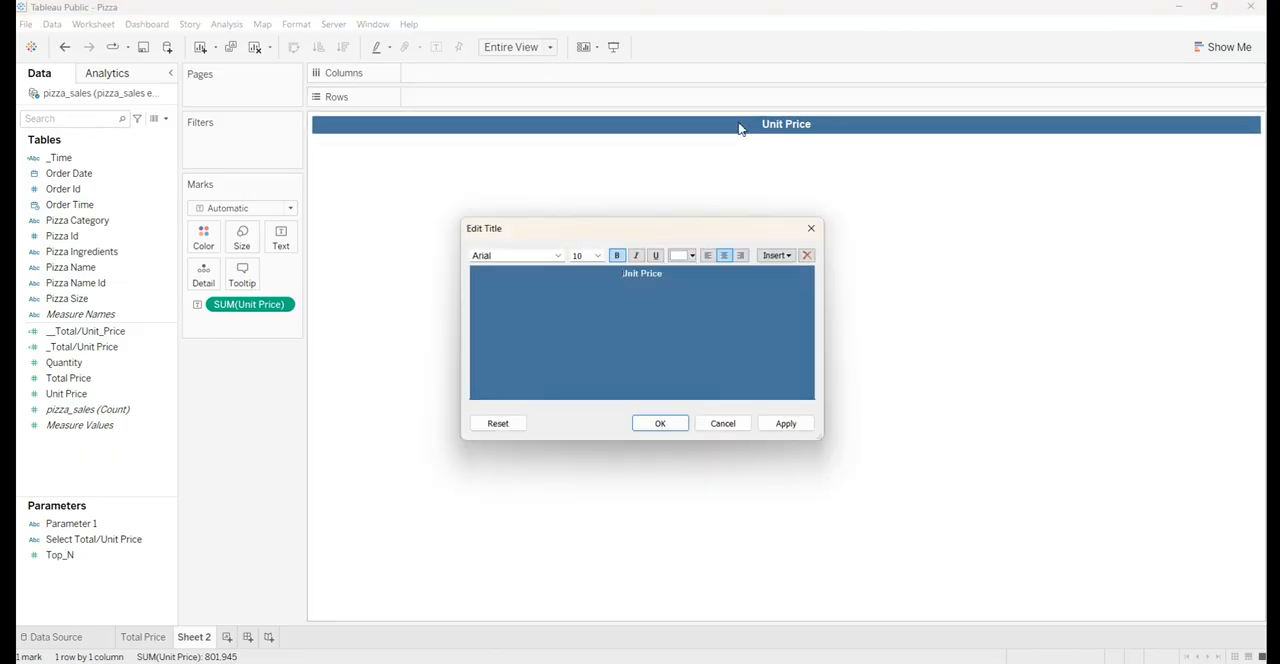
click(811, 228)
double_click(200, 641)
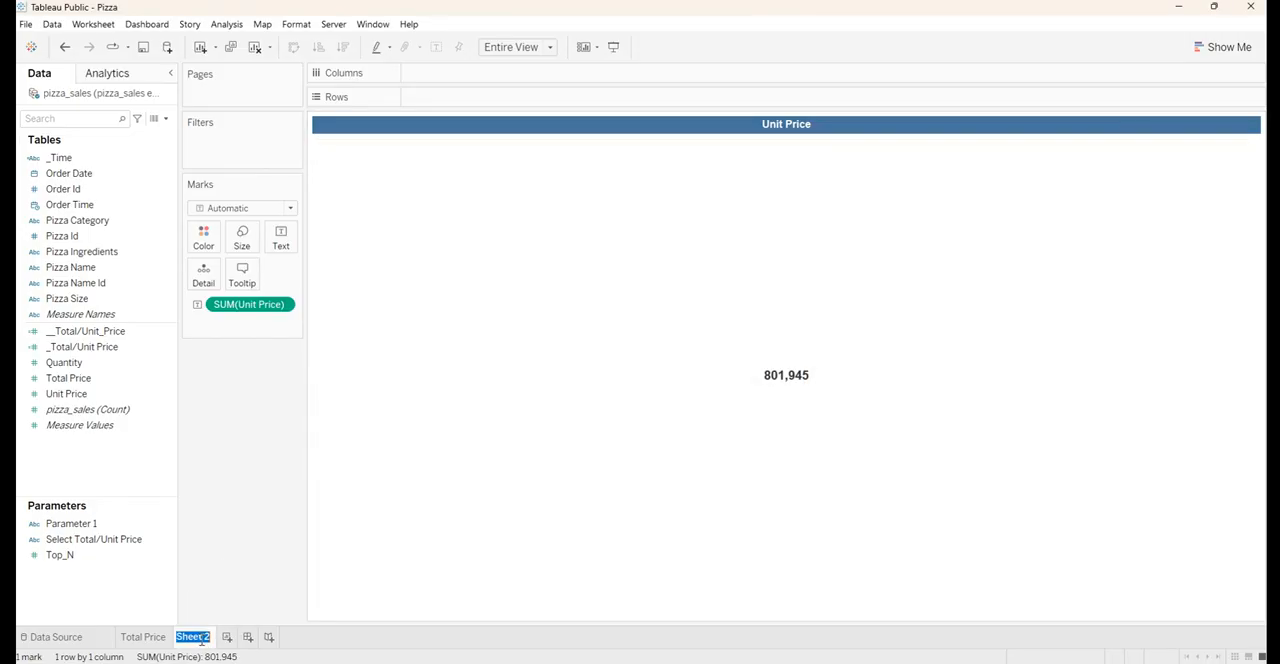
text(Unit Price)
key(Return)
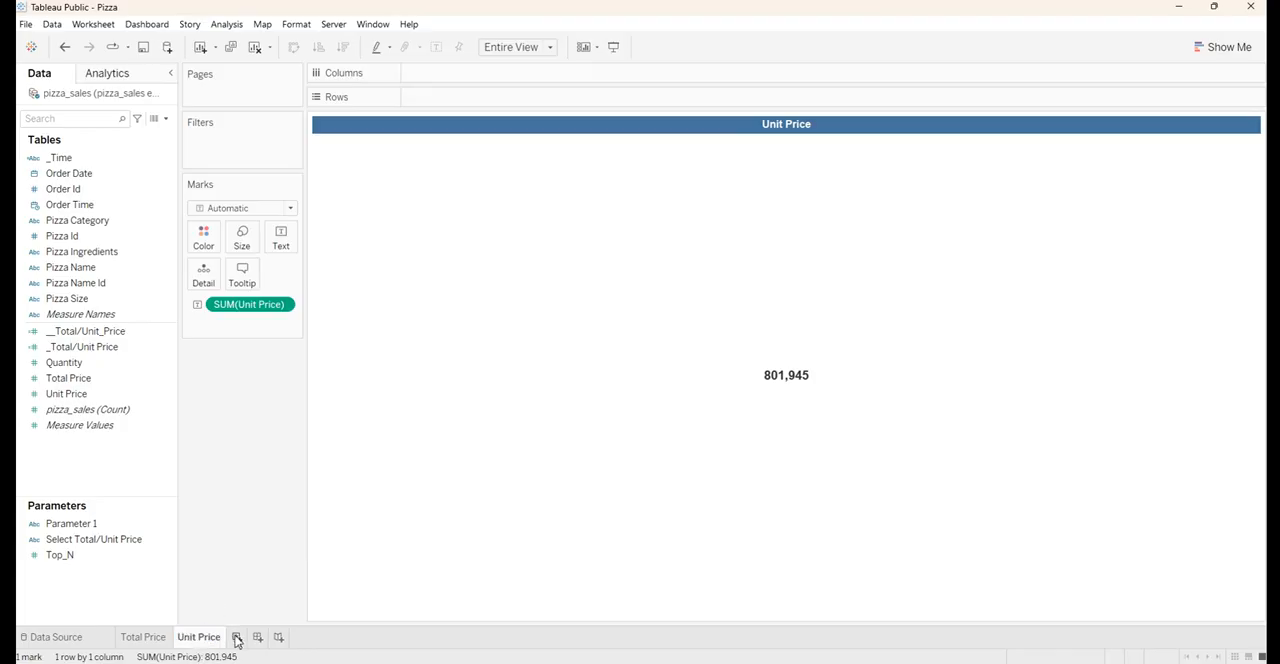
Add a new worksheet and place Pizza Id on it as the text mark
click(237, 638)
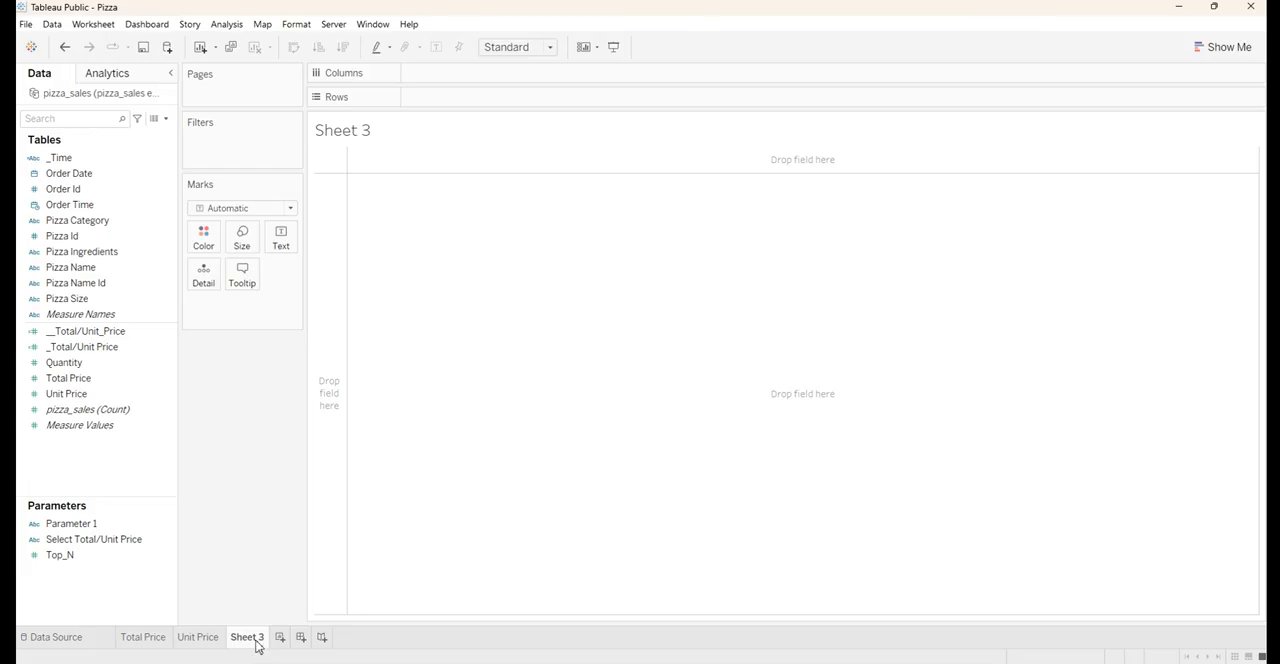
mouse_move(257, 646)
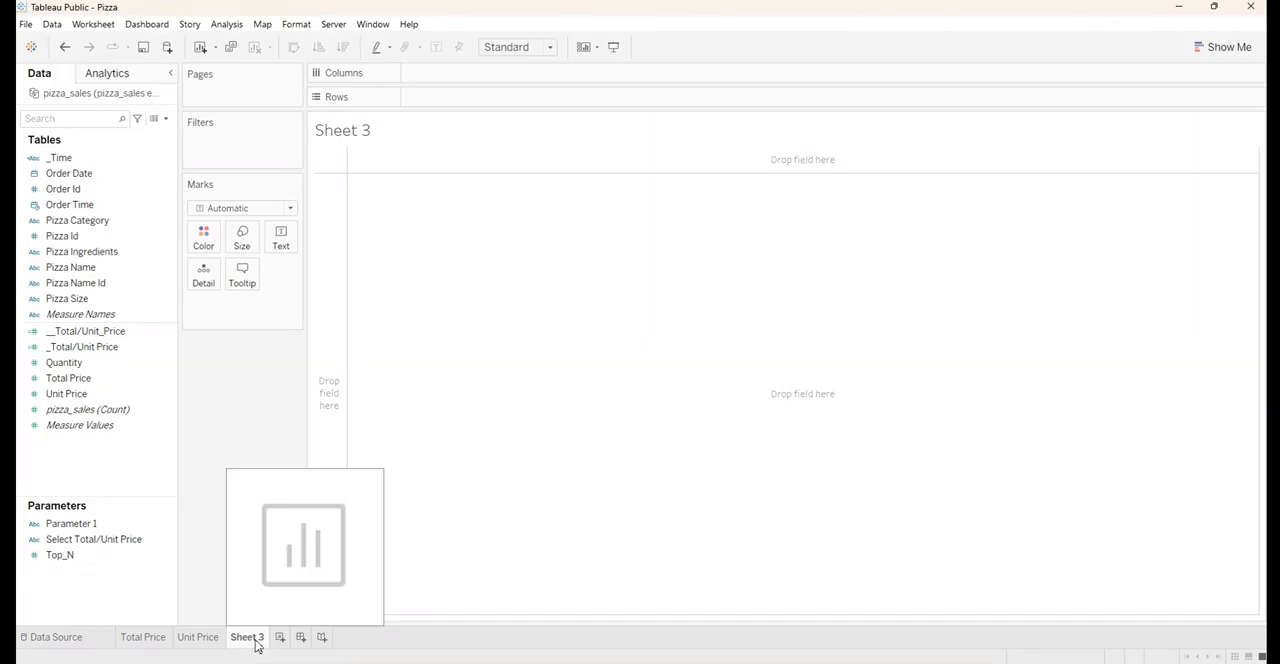
click(61, 238)
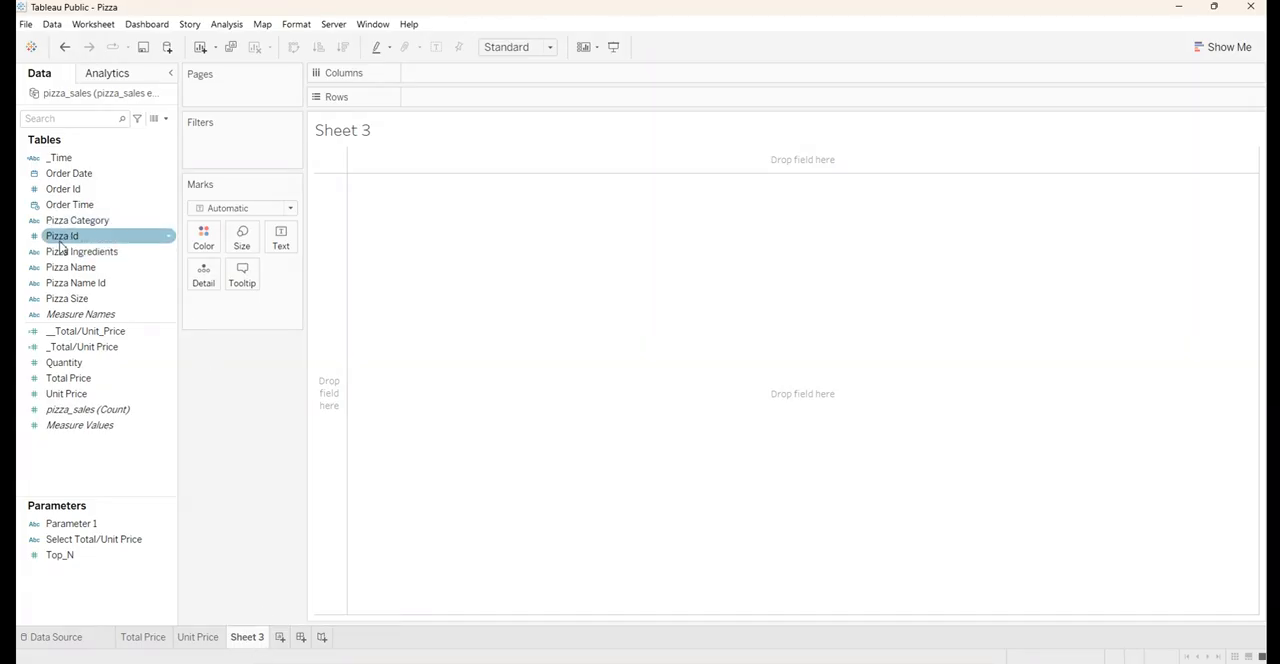
drag(60, 240, 279, 245)
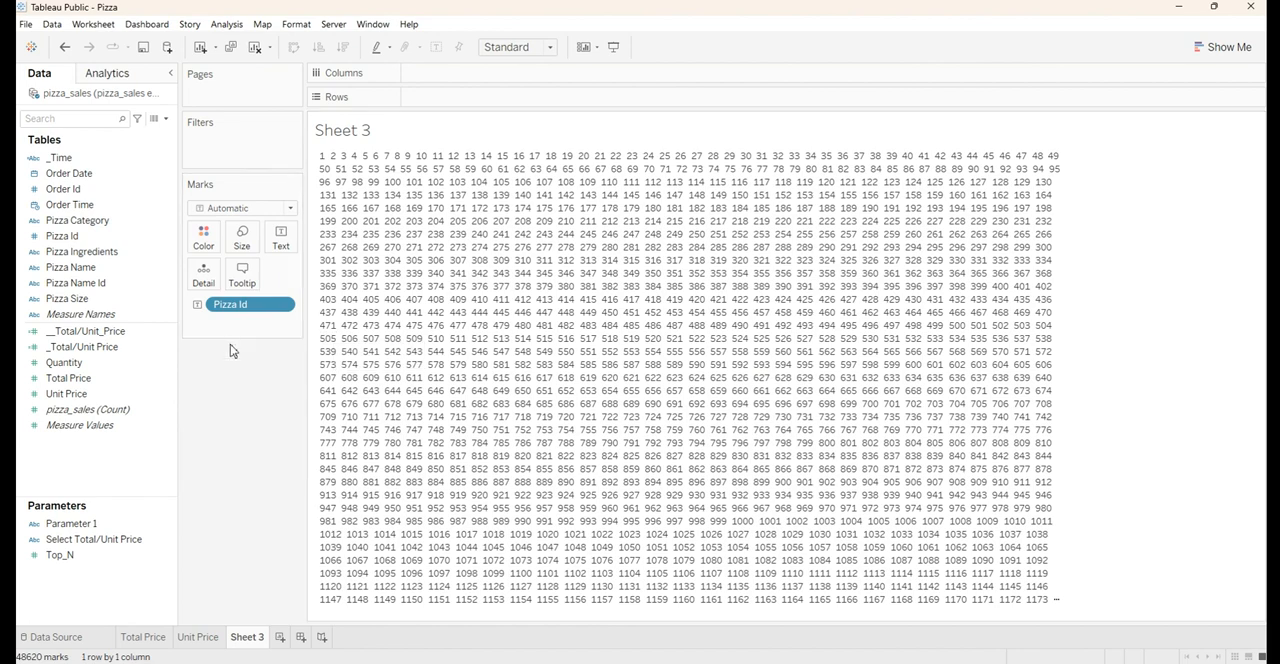
Aggregate Pizza Id as Count (Distinct) and fit the sheet to Entire View
right_click(243, 310)
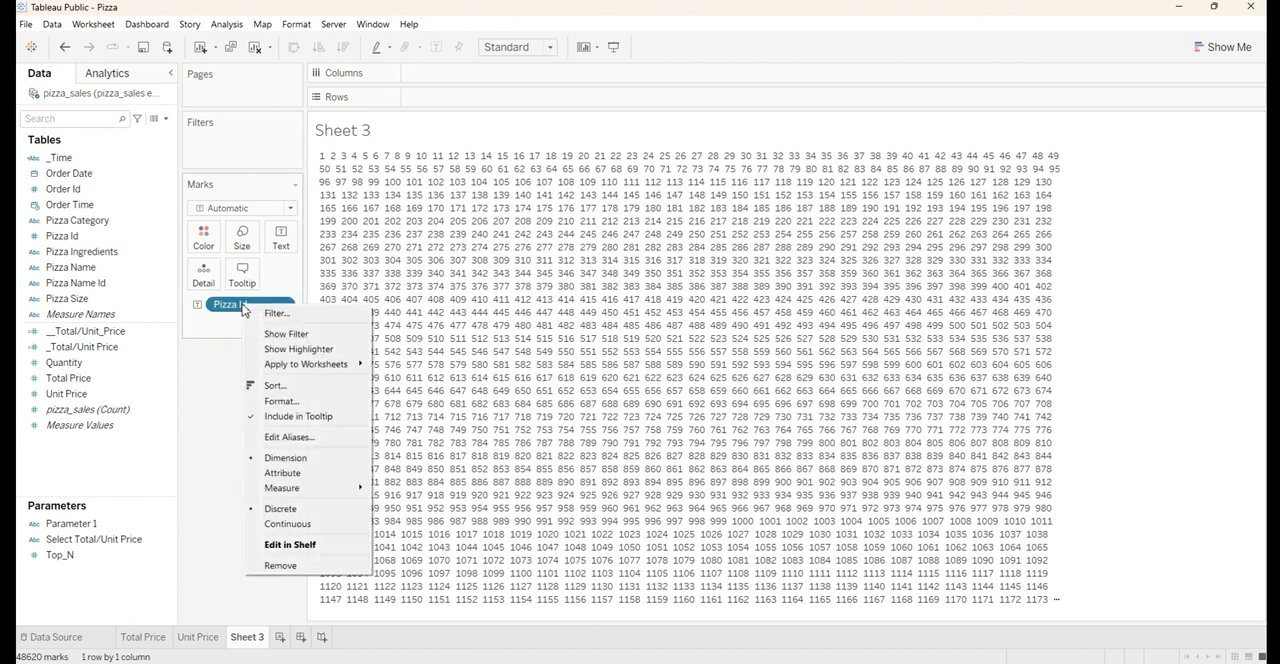
mouse_move(282, 490)
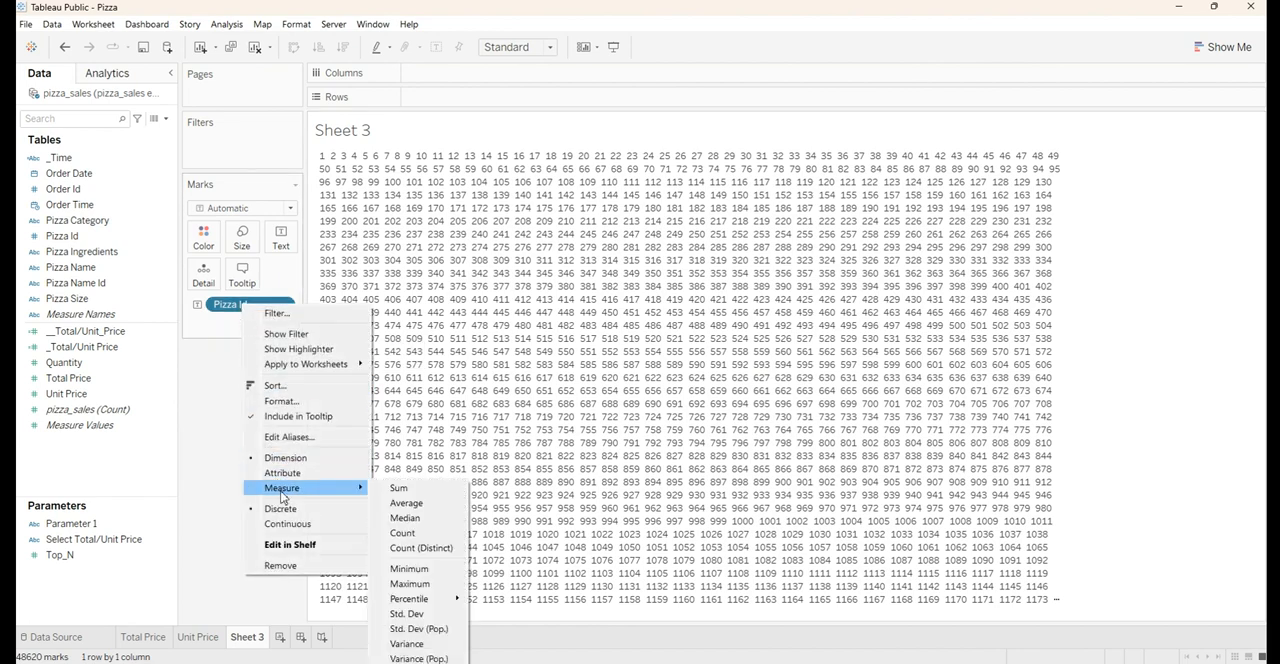
click(419, 549)
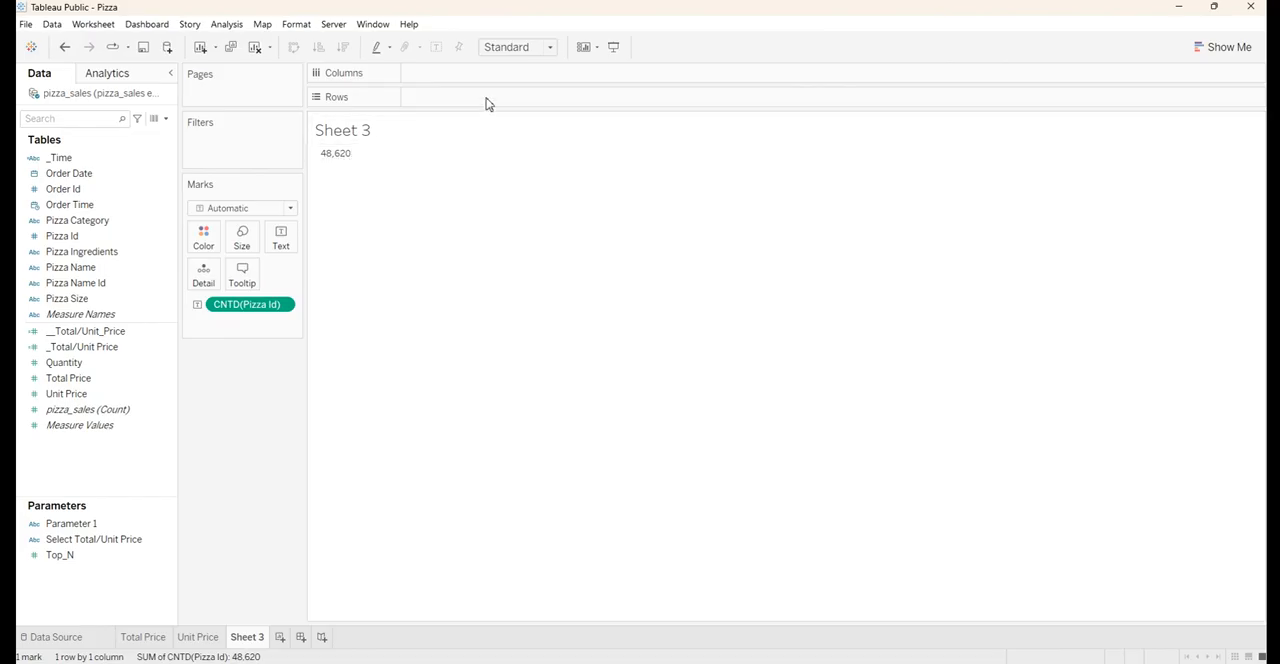
click(550, 50)
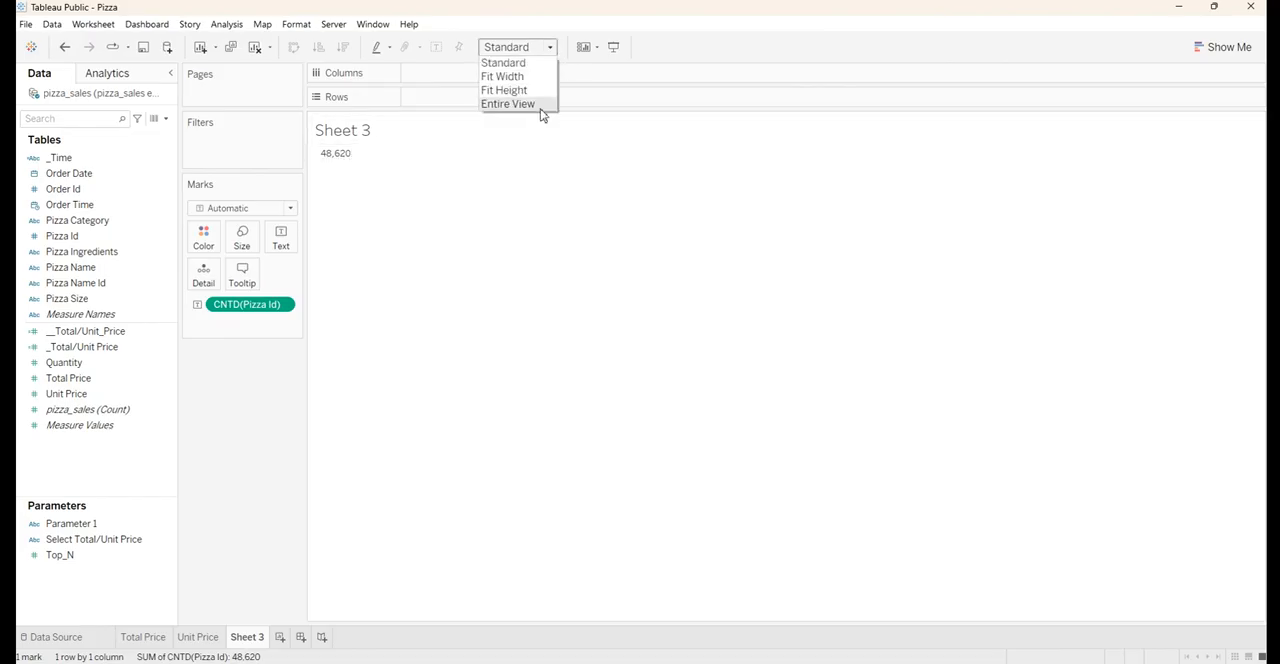
click(510, 104)
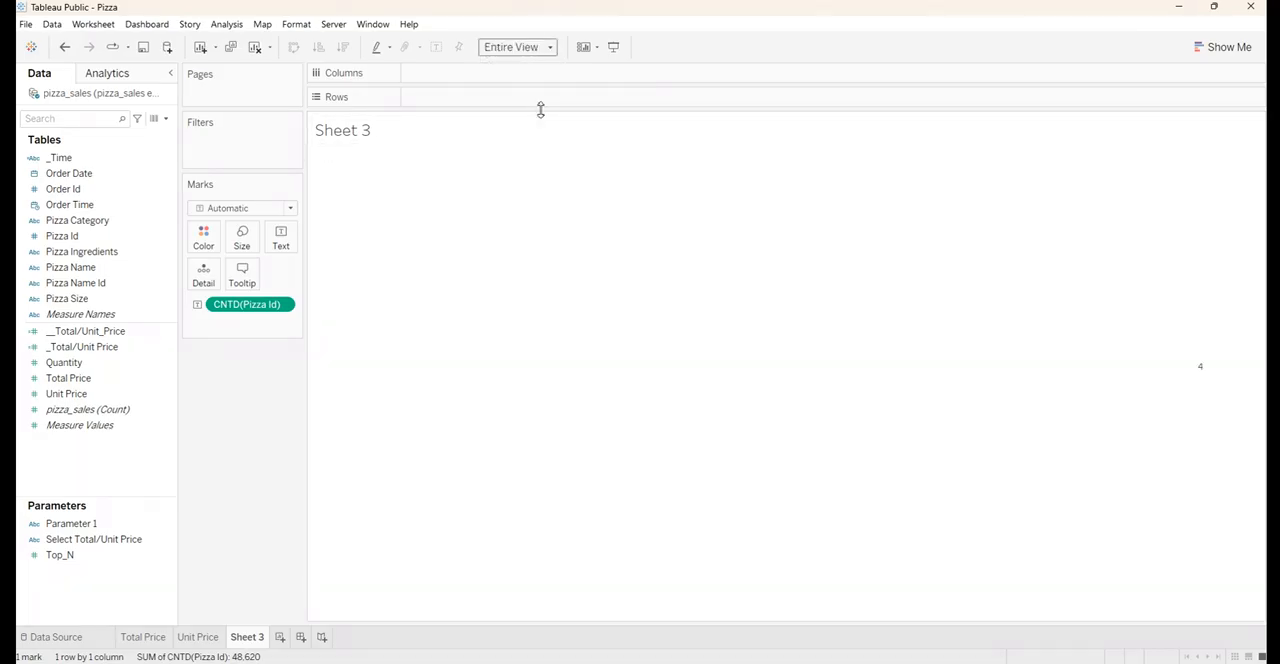
Format the distinct Pizza Id count label in Arial, size 12
click(292, 241)
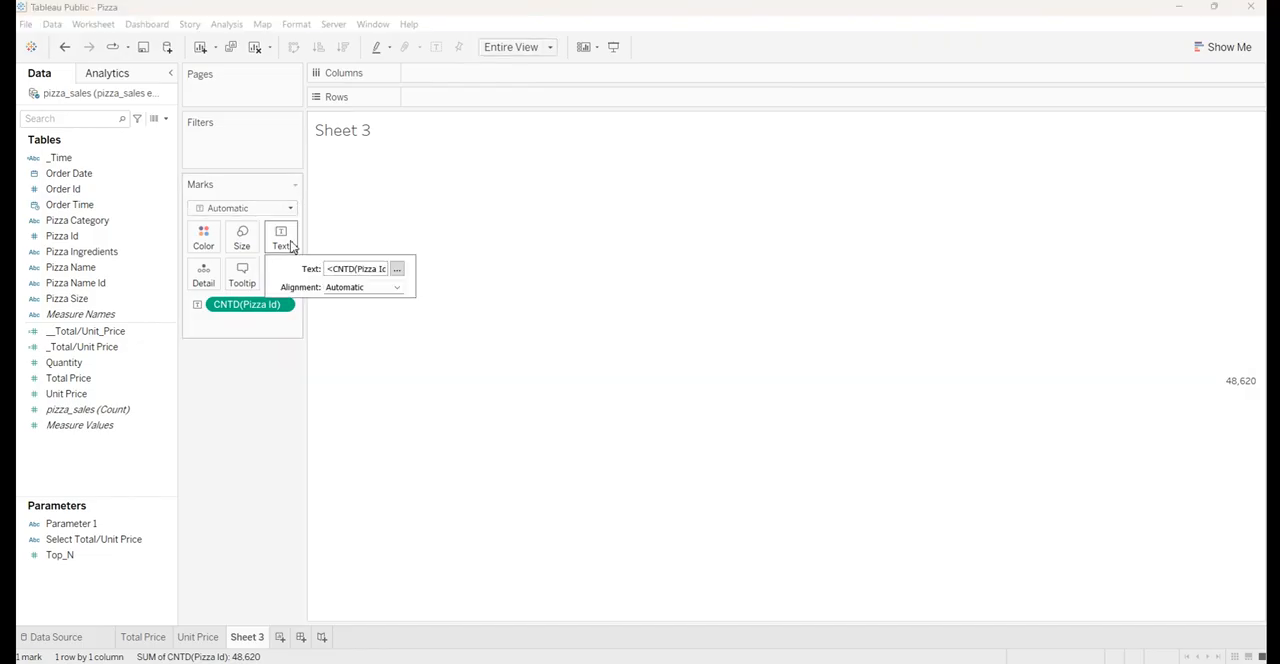
click(397, 272)
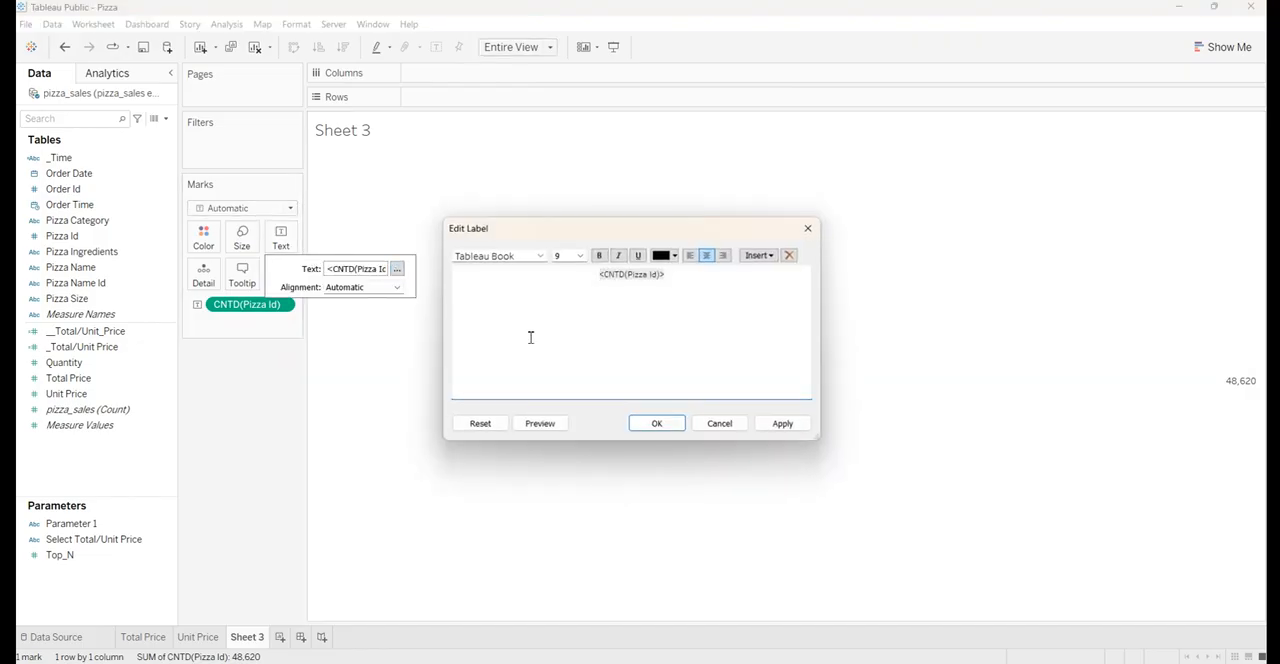
key(ctrl+a)
click(529, 258)
text(a)
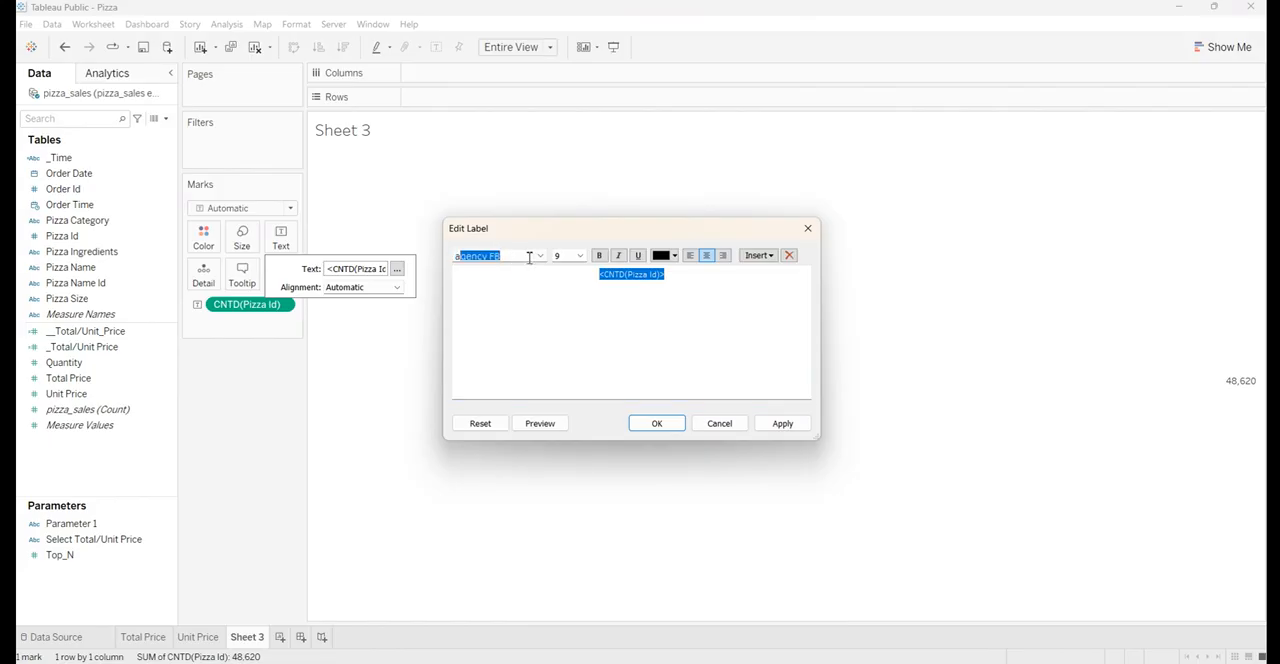
text(rial)
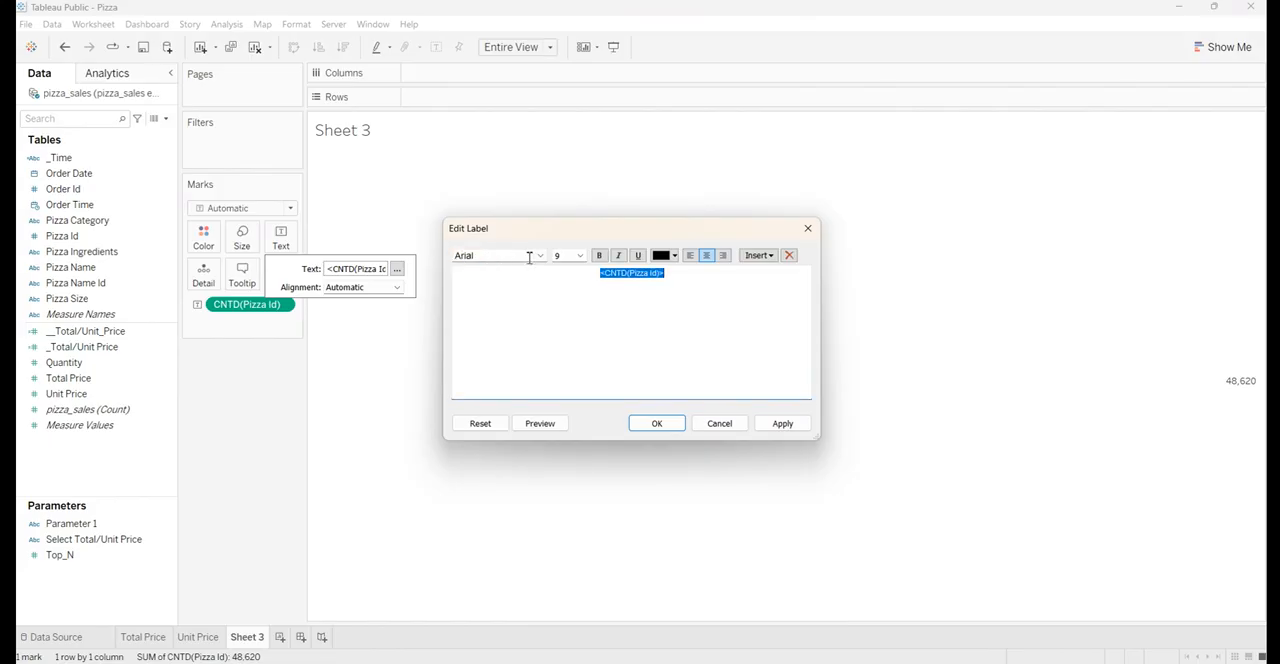
click(580, 256)
click(572, 309)
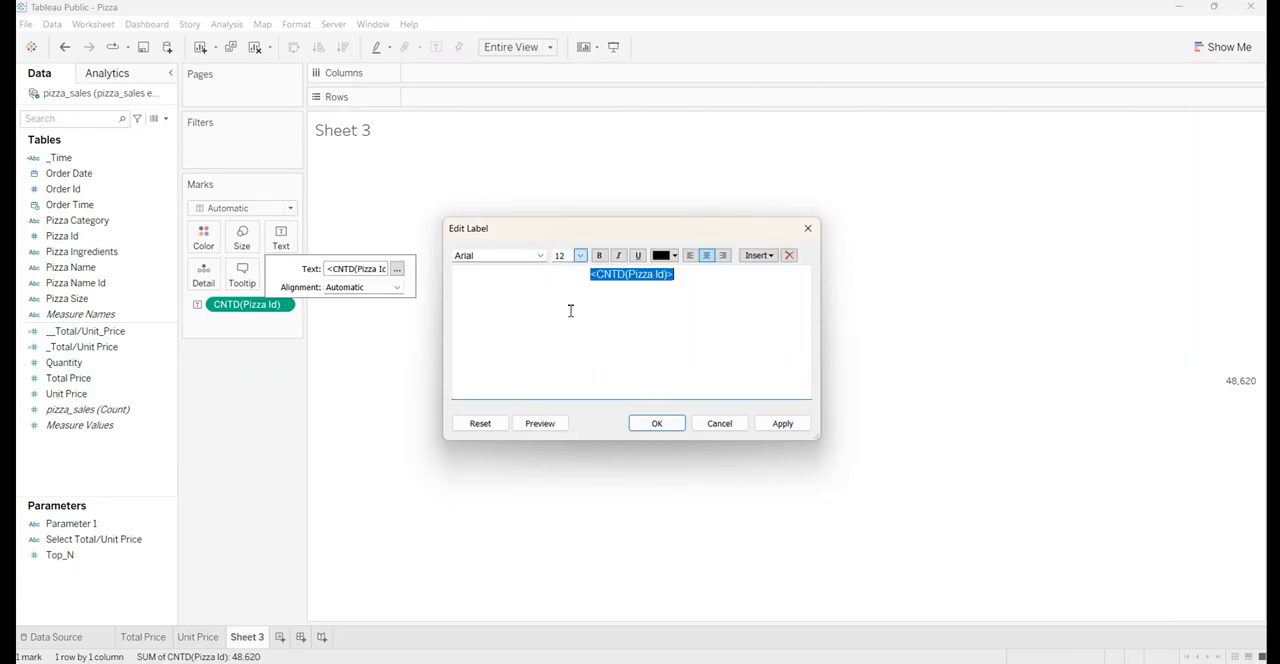
Make the Pizza Id count label bold, accept the label changes and centre its horizontal alignment
click(599, 255)
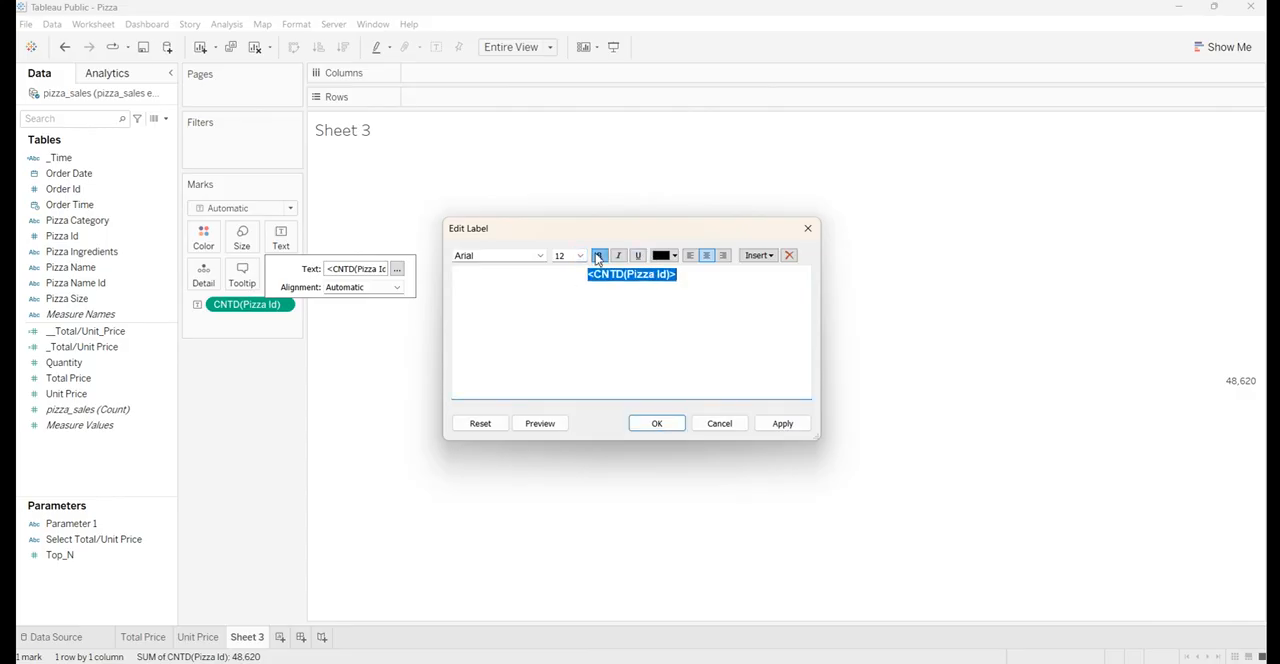
click(773, 428)
click(658, 423)
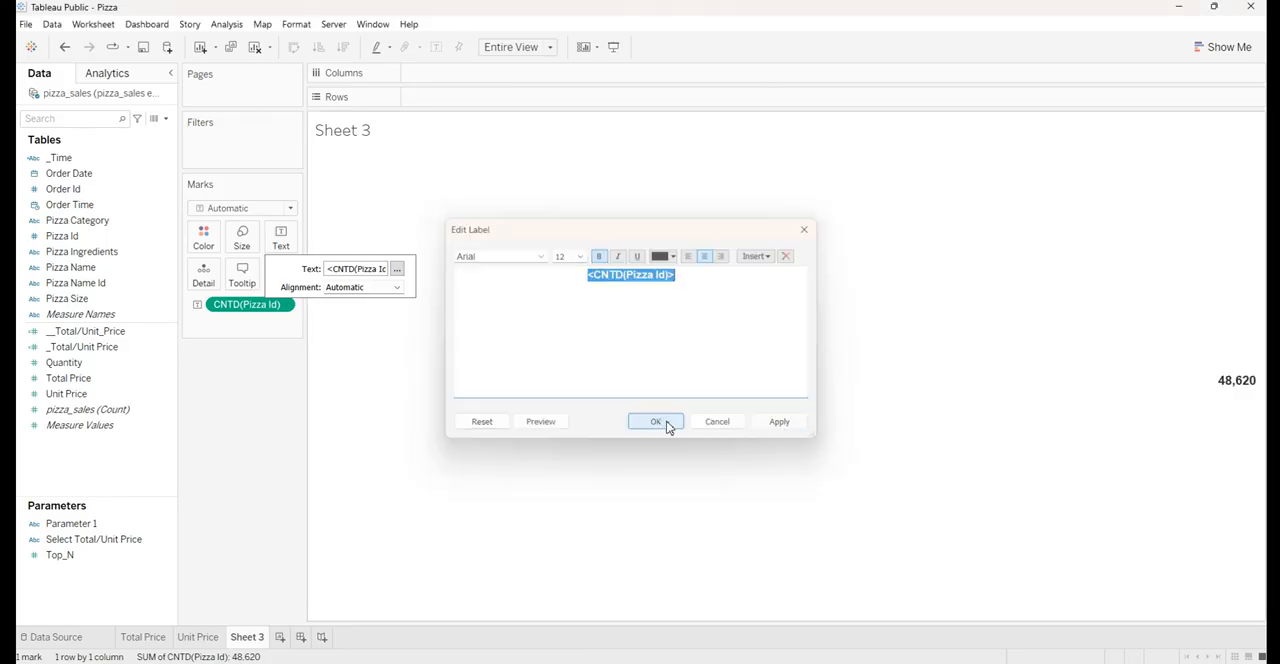
click(397, 288)
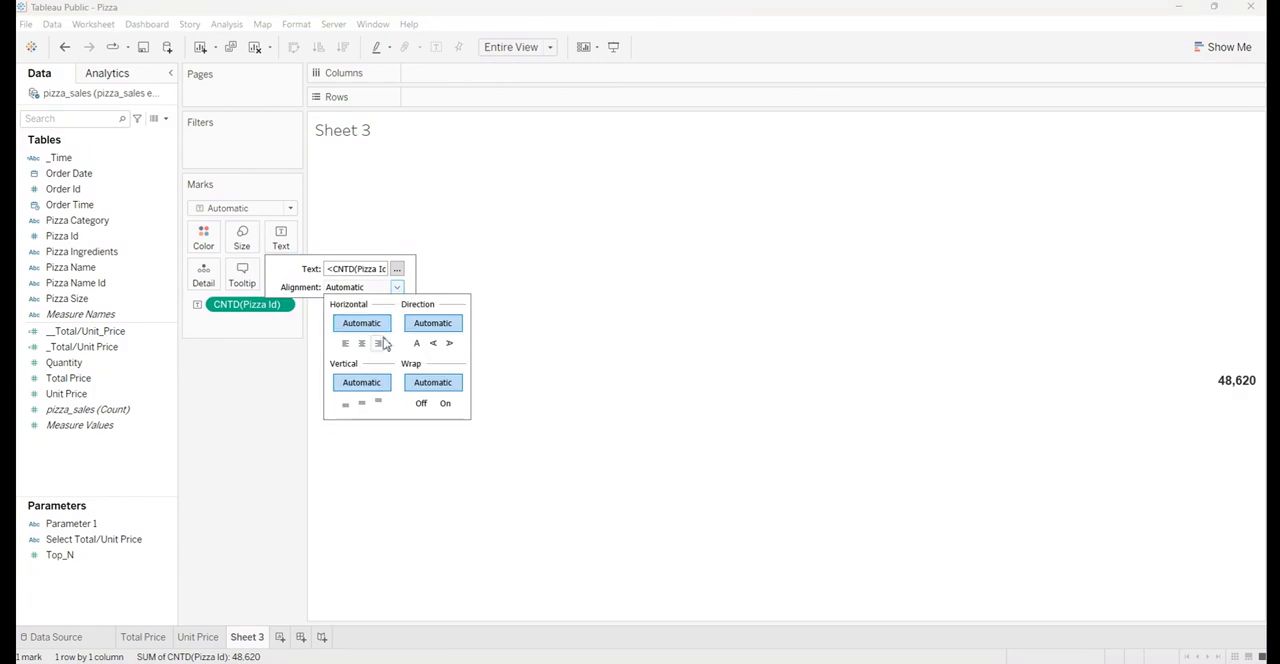
click(364, 344)
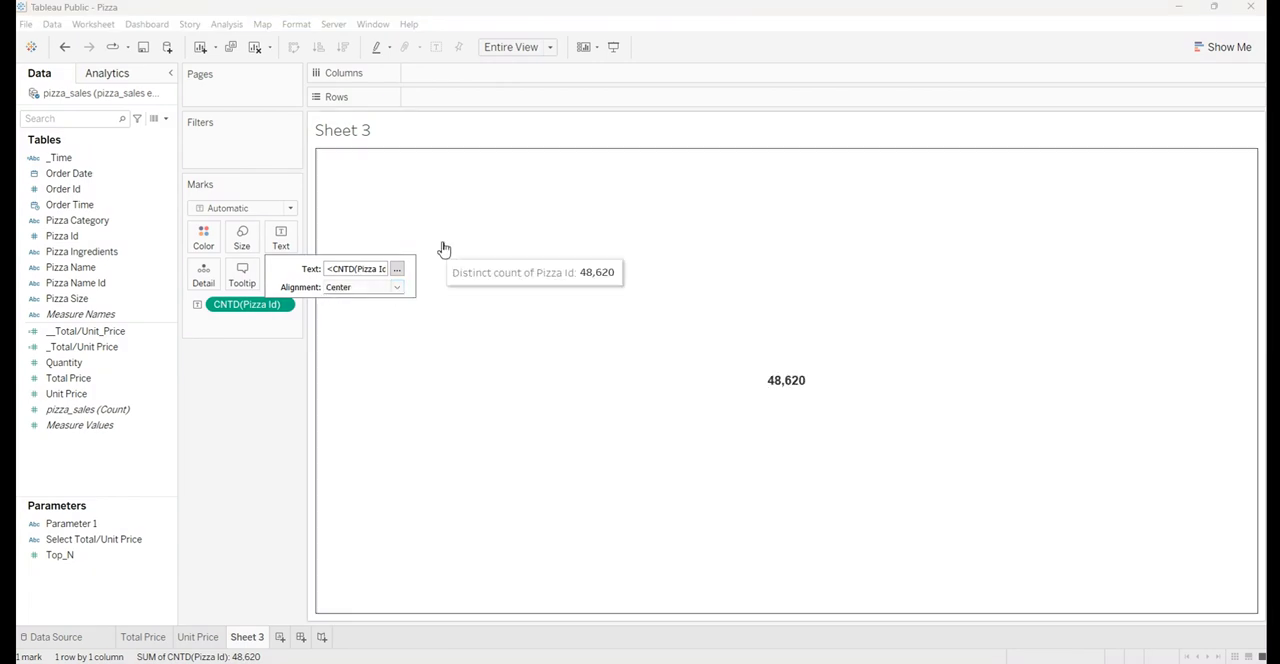
Replace the Sheet 3 title placeholder with the text Total Orders
double_click(370, 134)
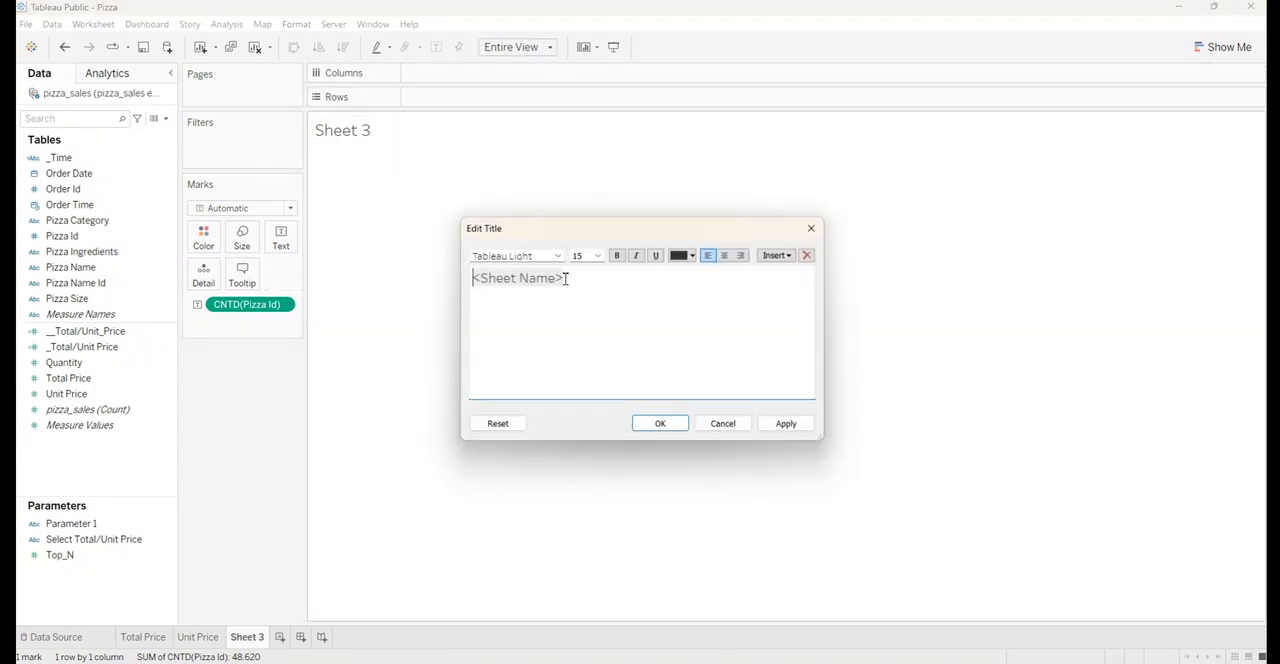
key(ctrl+a)
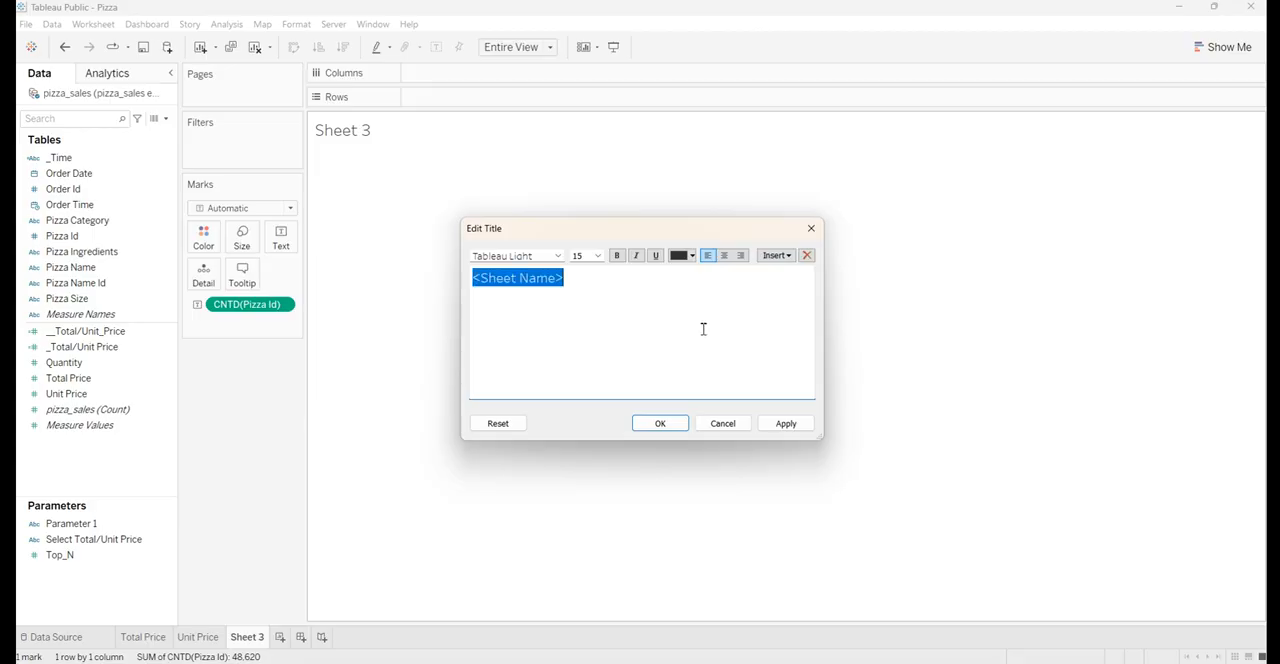
key(BackSpace)
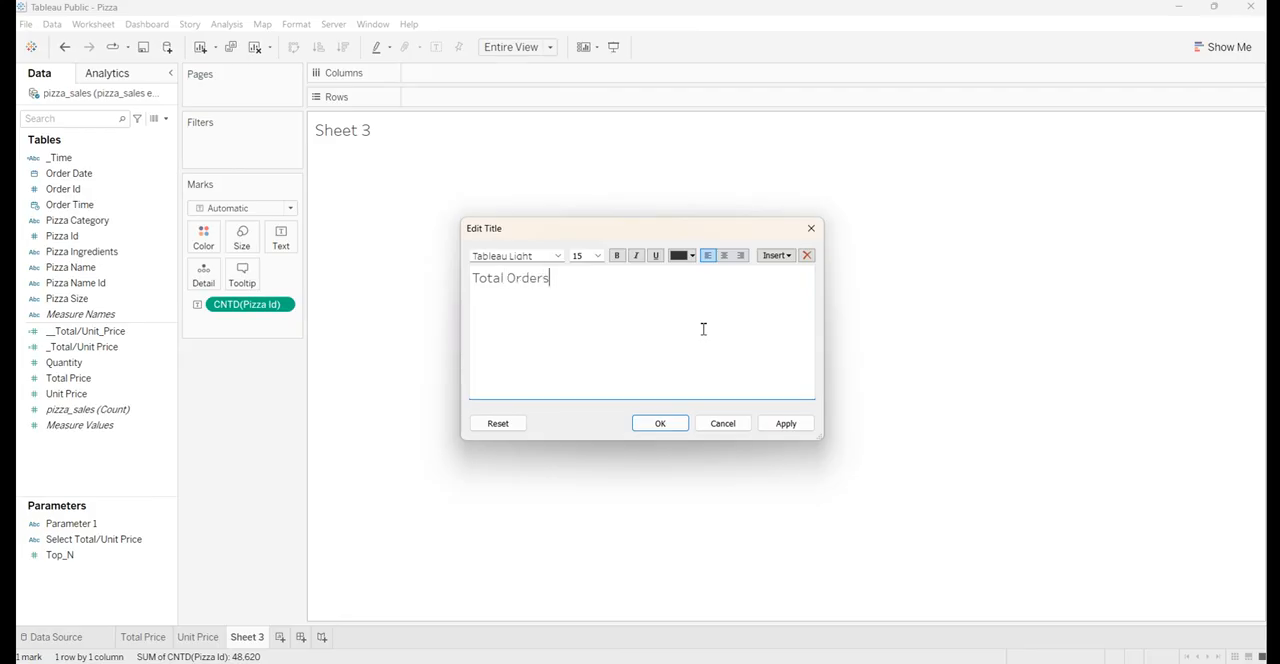
Format the Total Orders title text in Arial, size 10
key(ctrl+a)
click(540, 255)
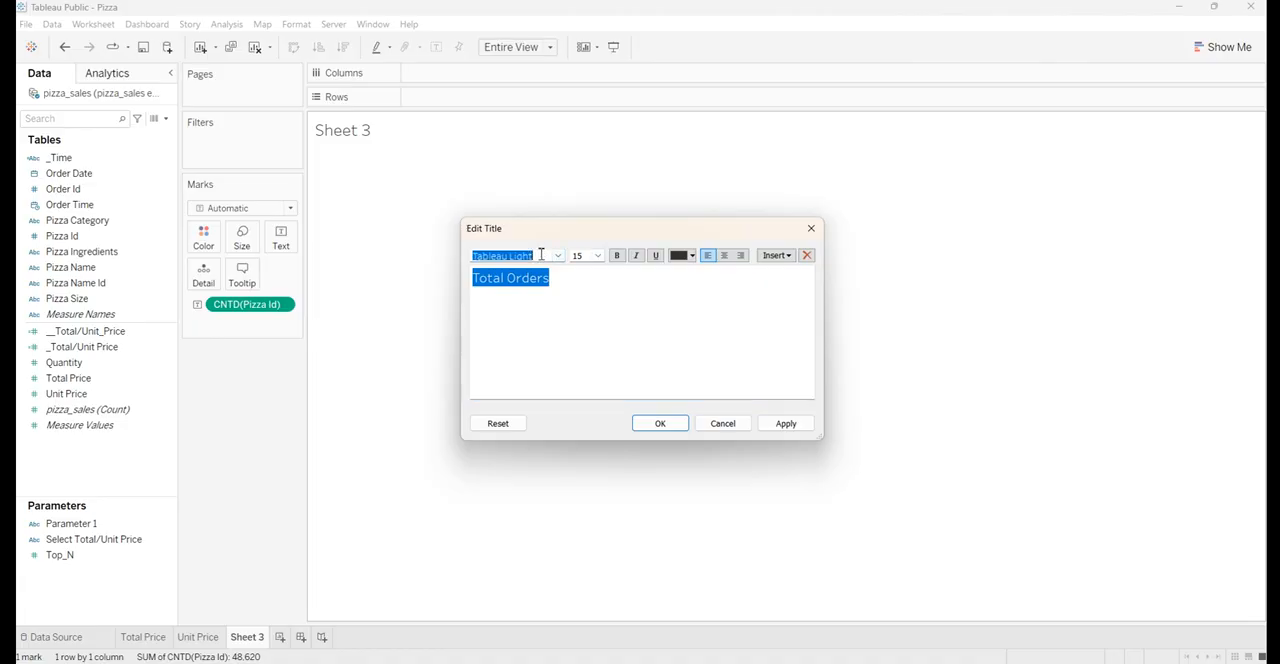
text(arial)
key(Return)
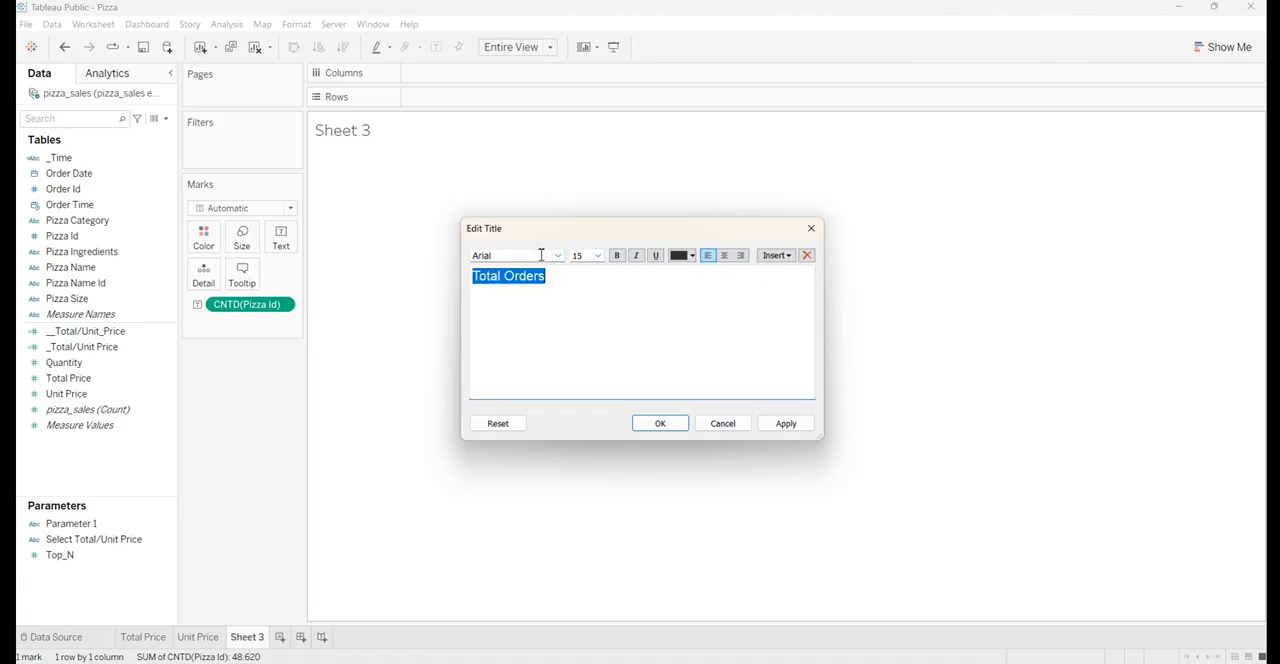
click(598, 256)
click(594, 289)
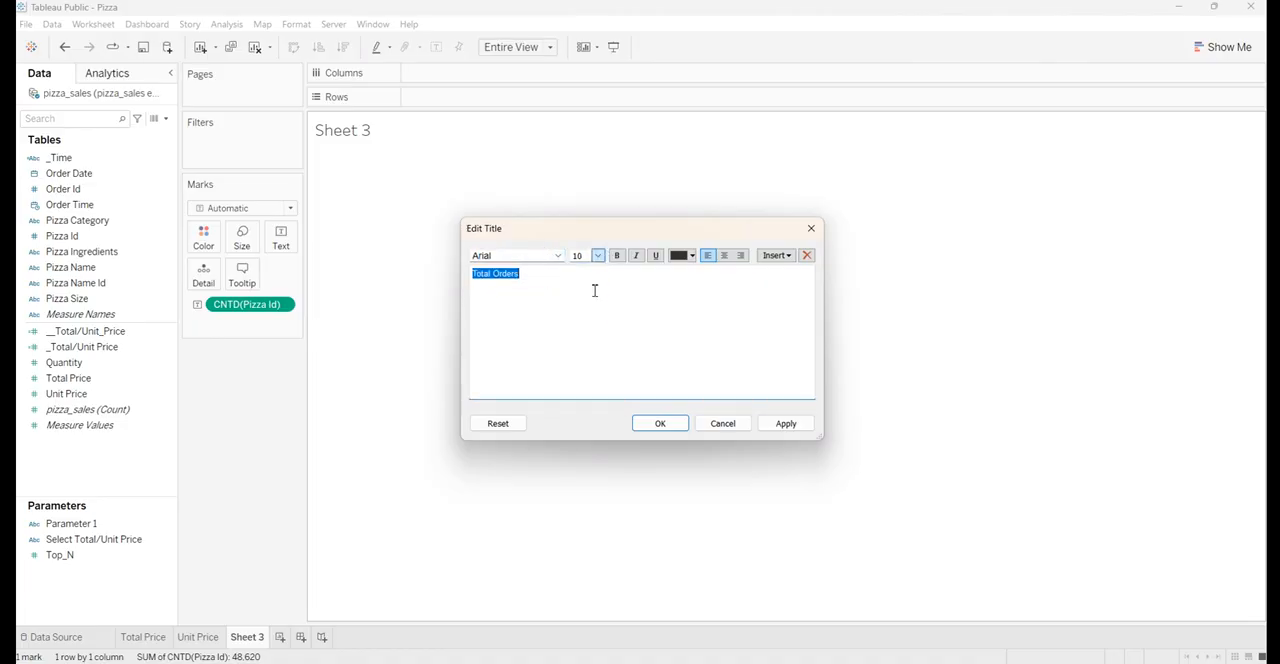
Centre the Total Orders title, colour its text white and accept the title changes
click(725, 256)
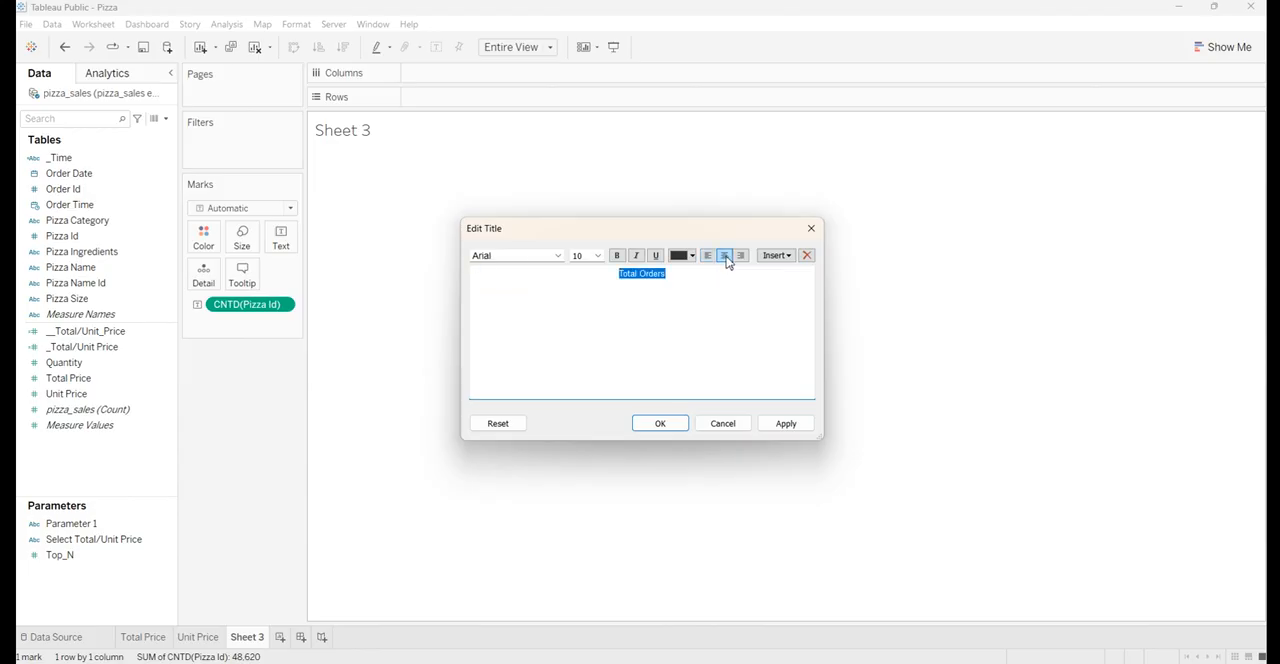
click(690, 256)
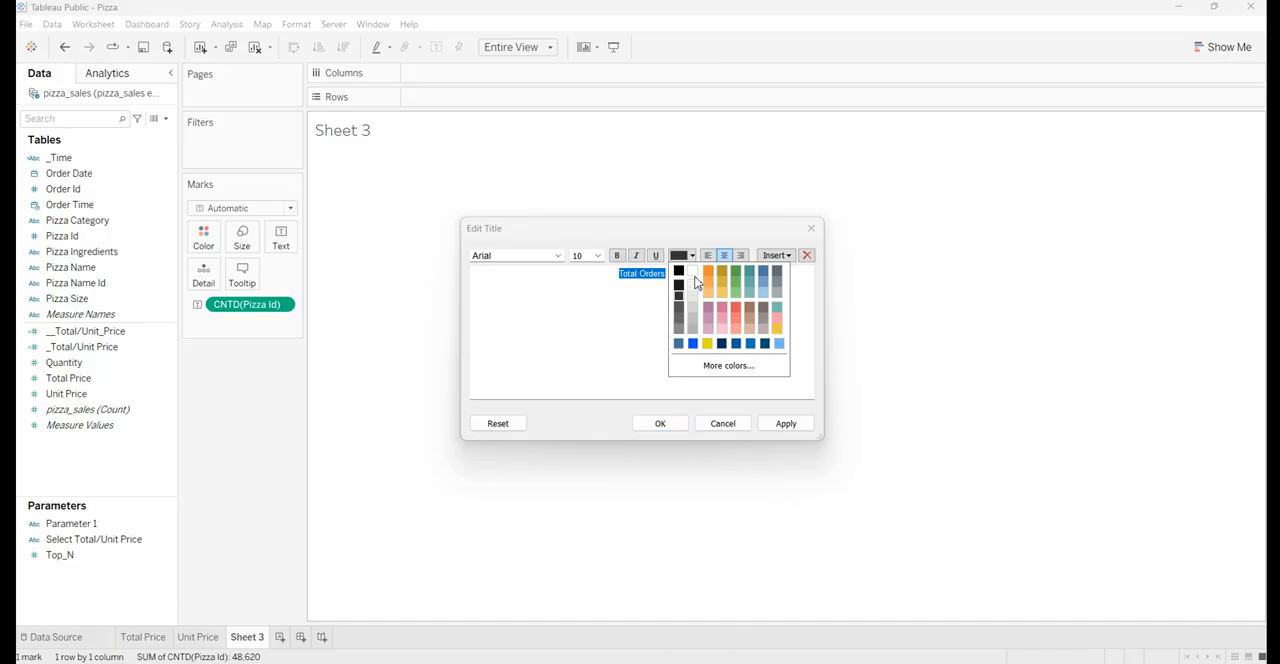
click(692, 271)
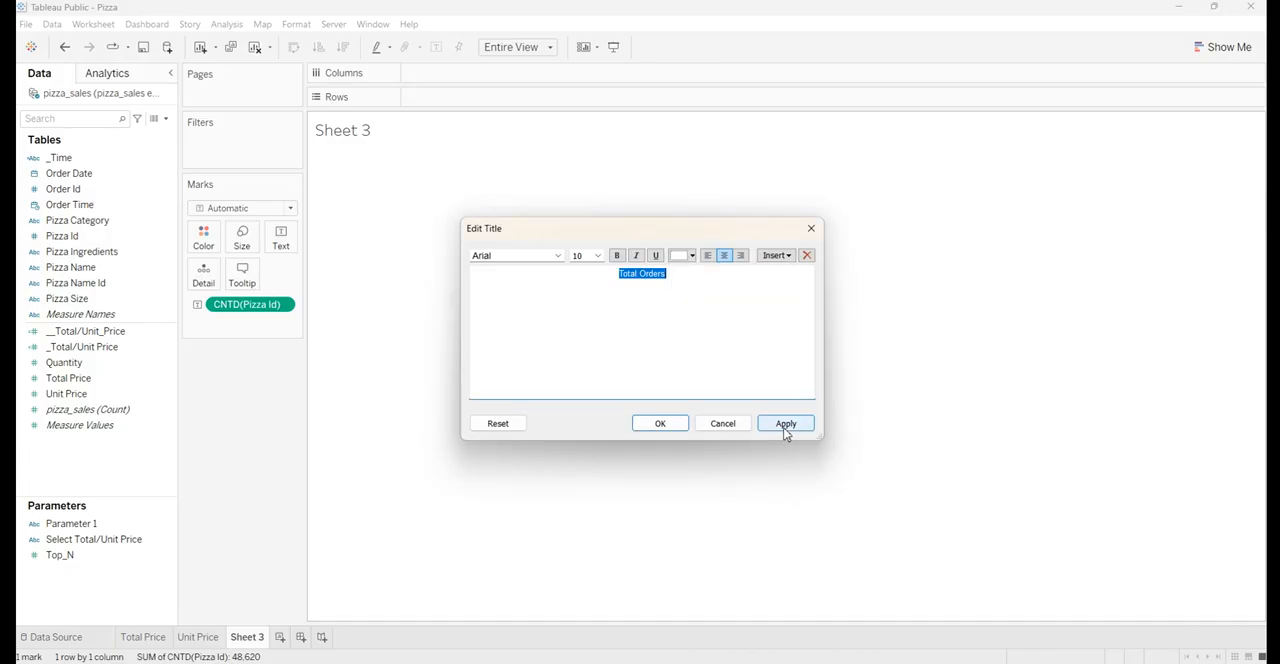
click(786, 424)
click(660, 424)
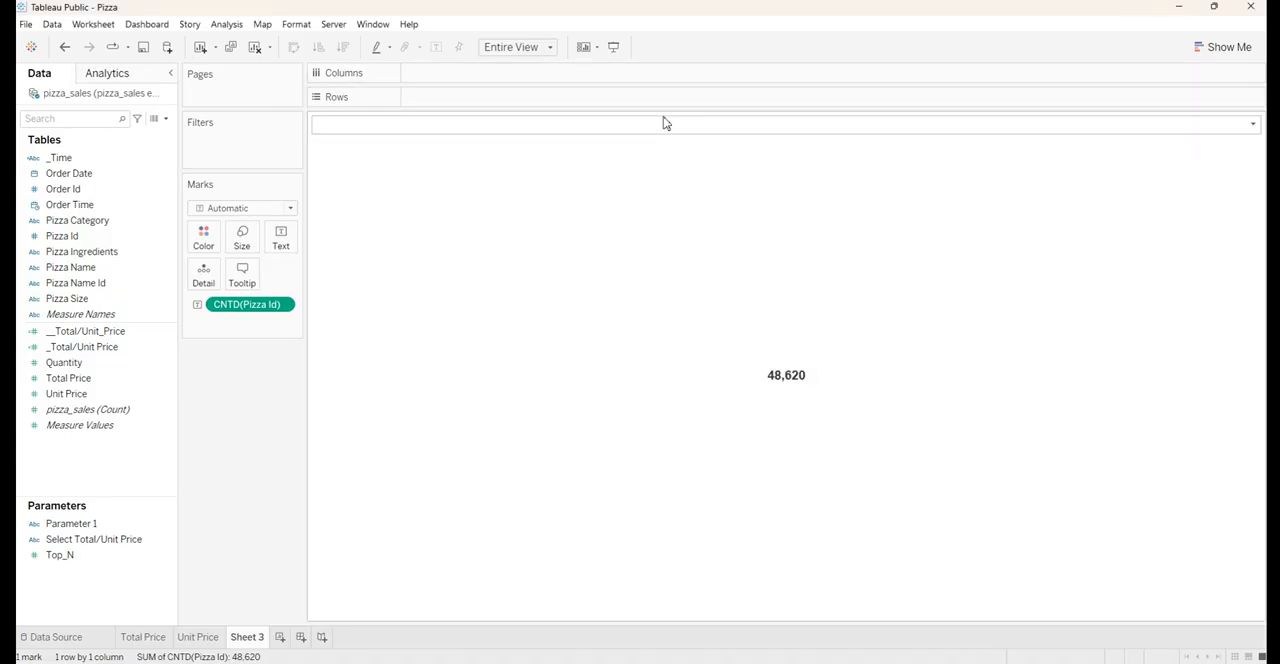
Shade the title background of the Total Orders sheet in the same steel blue as the other KPI sheets
right_click(670, 127)
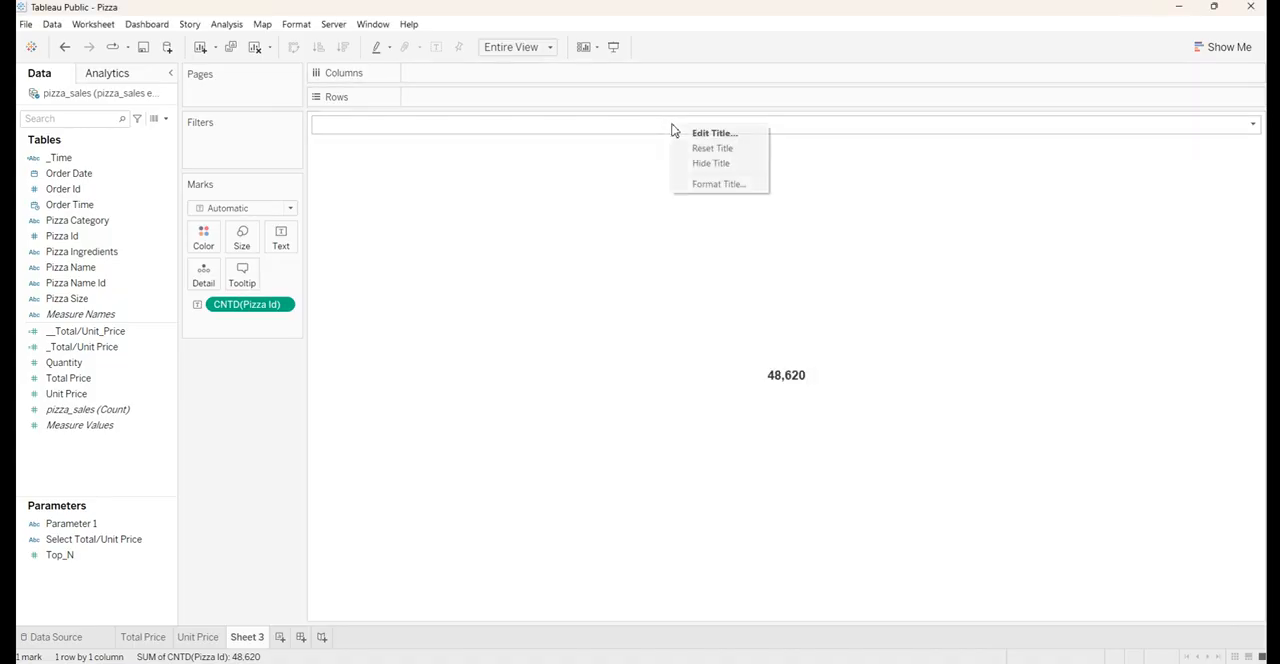
click(703, 185)
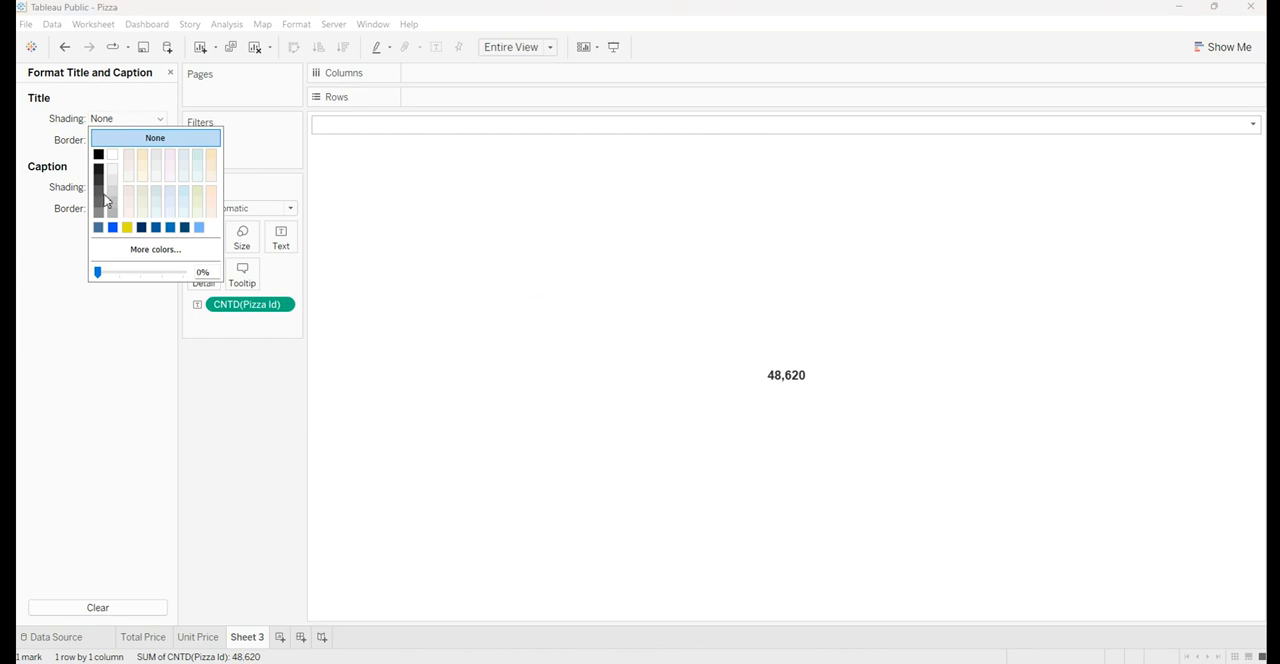
click(98, 227)
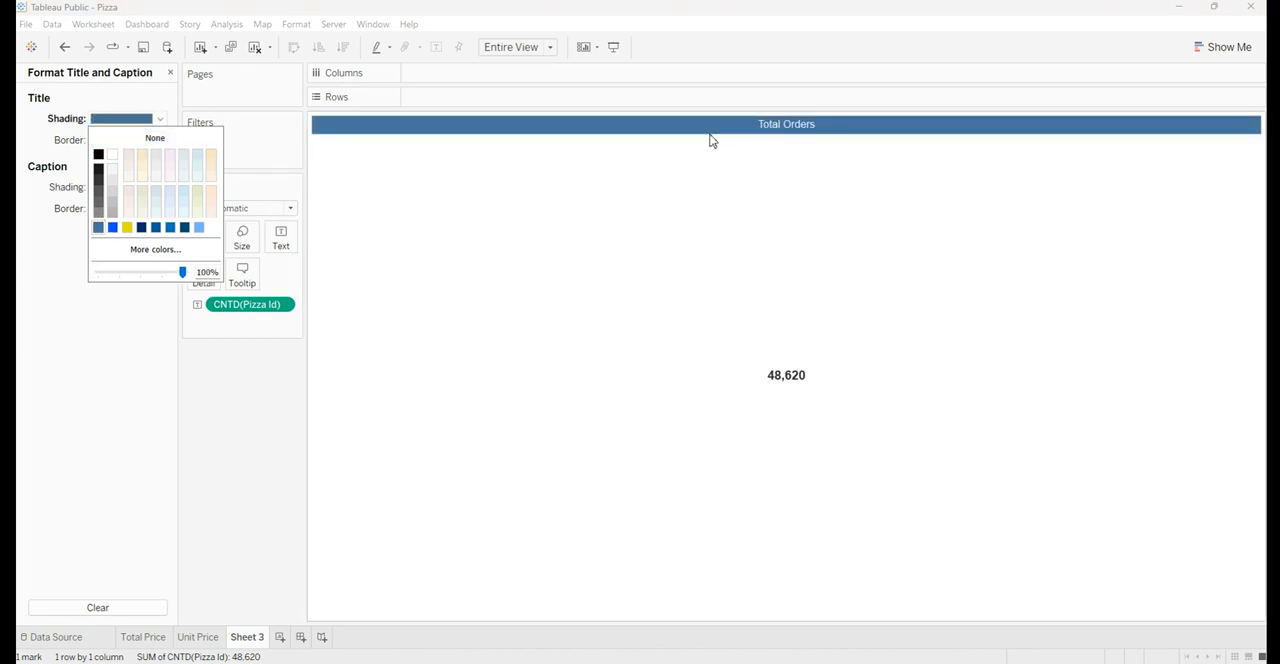
click(712, 137)
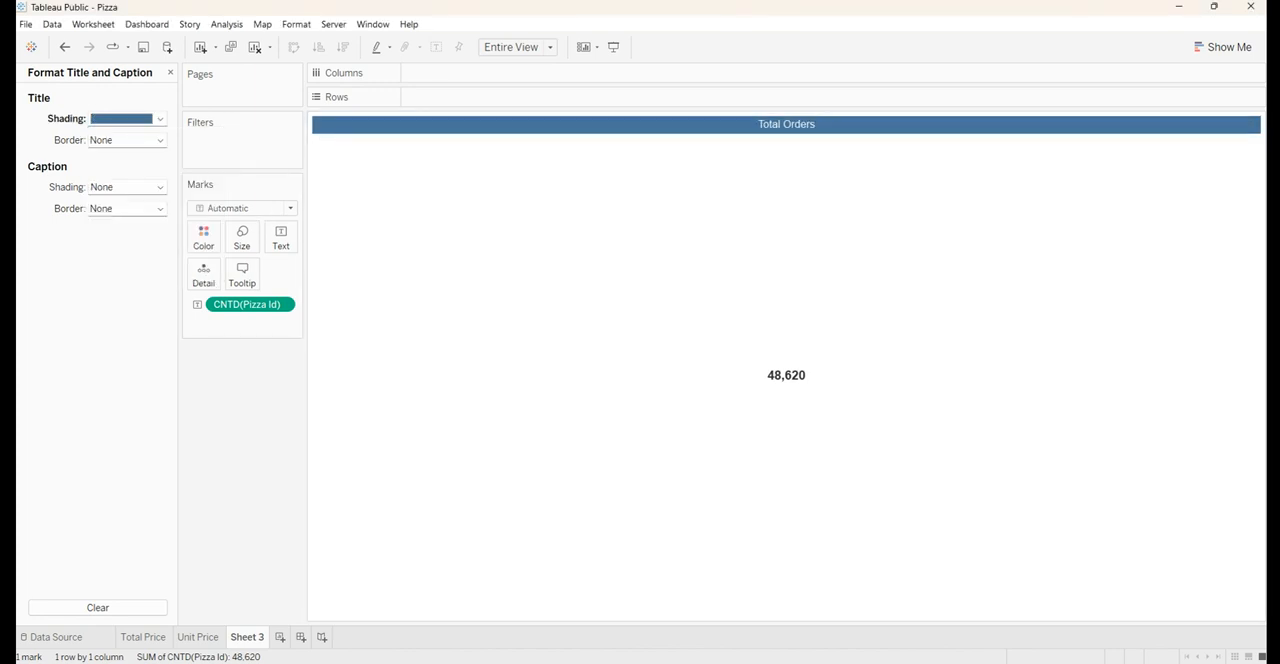
click(200, 637)
click(243, 637)
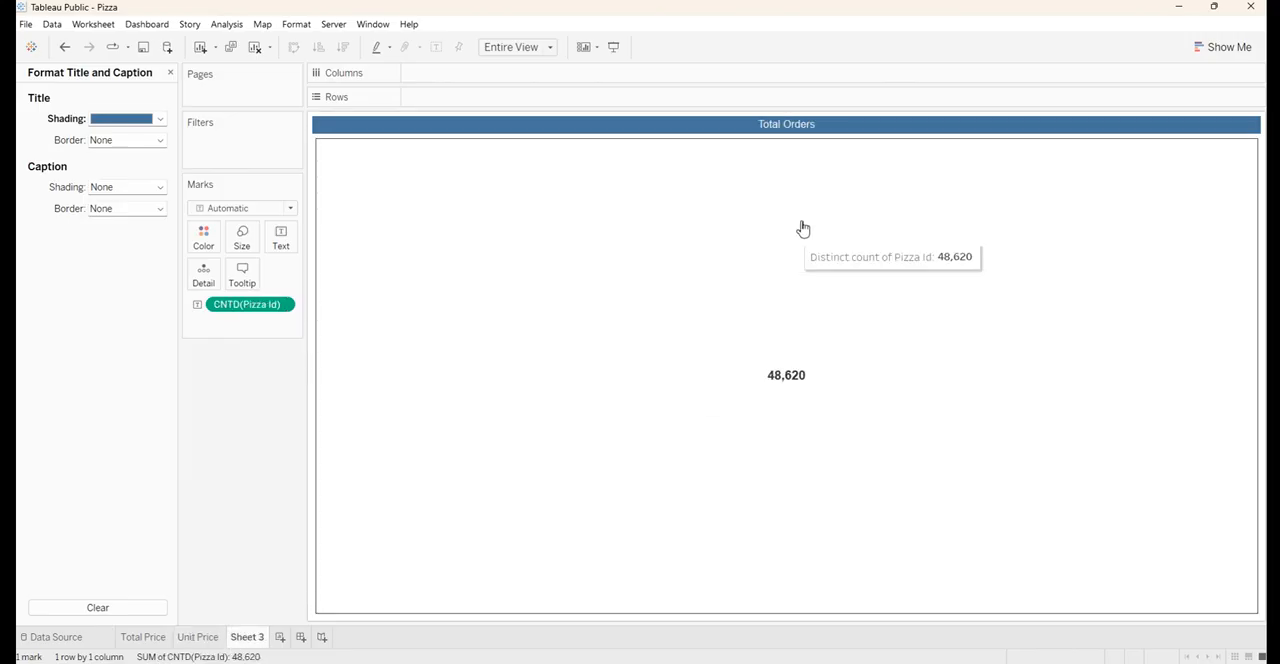
Make the Total Orders title text bold and accept the change
double_click(787, 125)
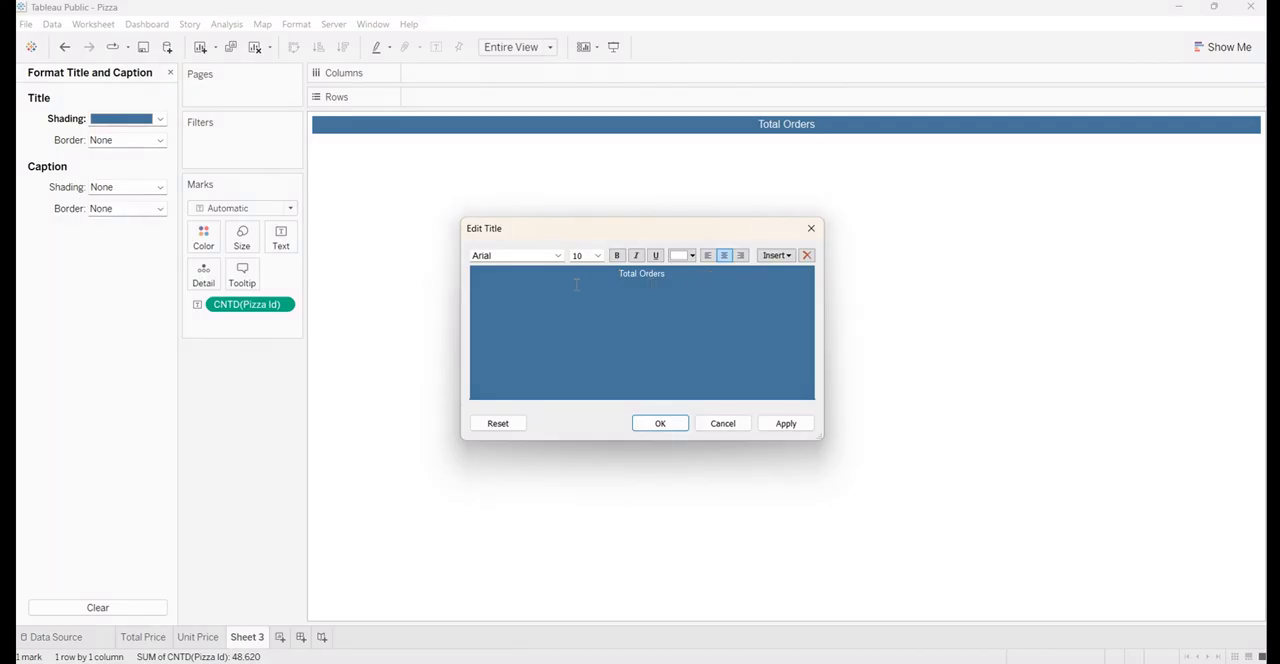
click(614, 255)
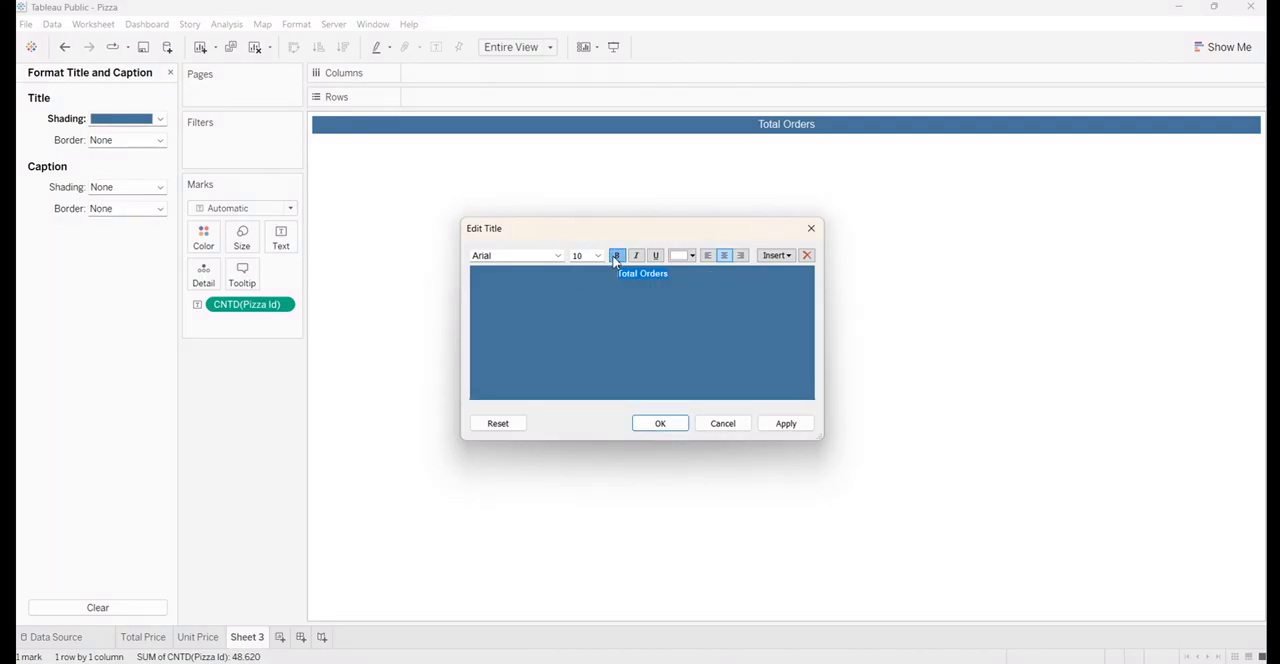
click(785, 426)
click(660, 424)
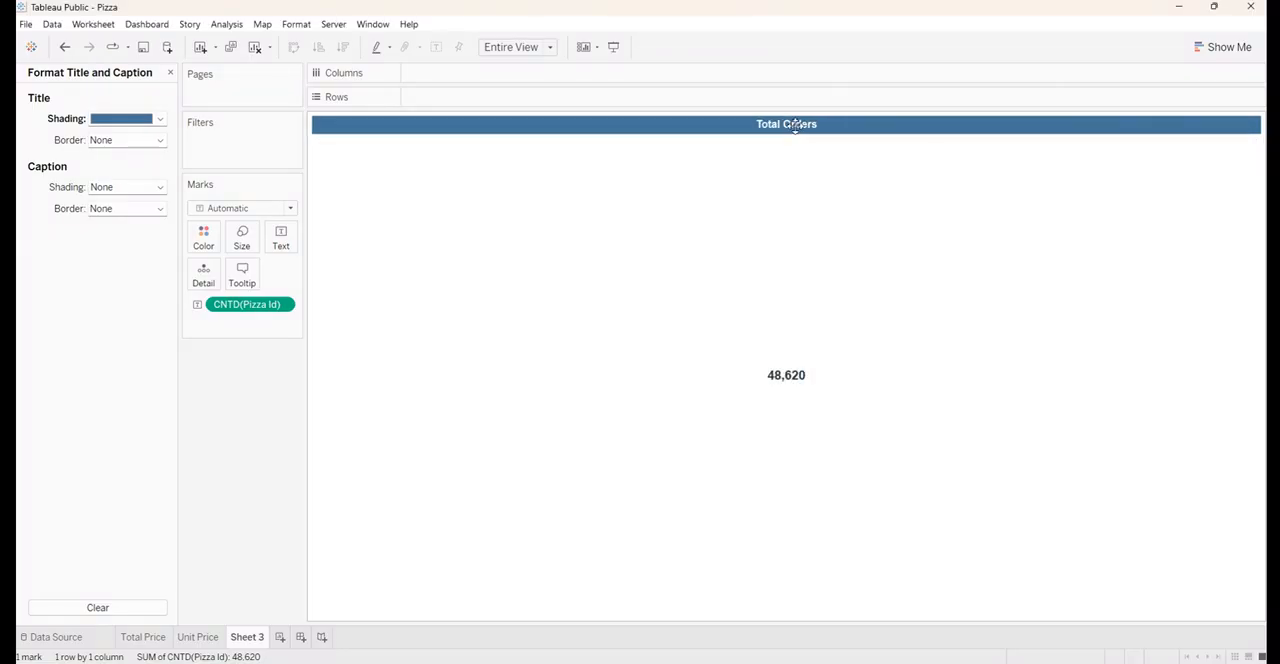
Rename Sheet 3 as Total Orders, reusing the title text, and close the title formatting options
double_click(794, 126)
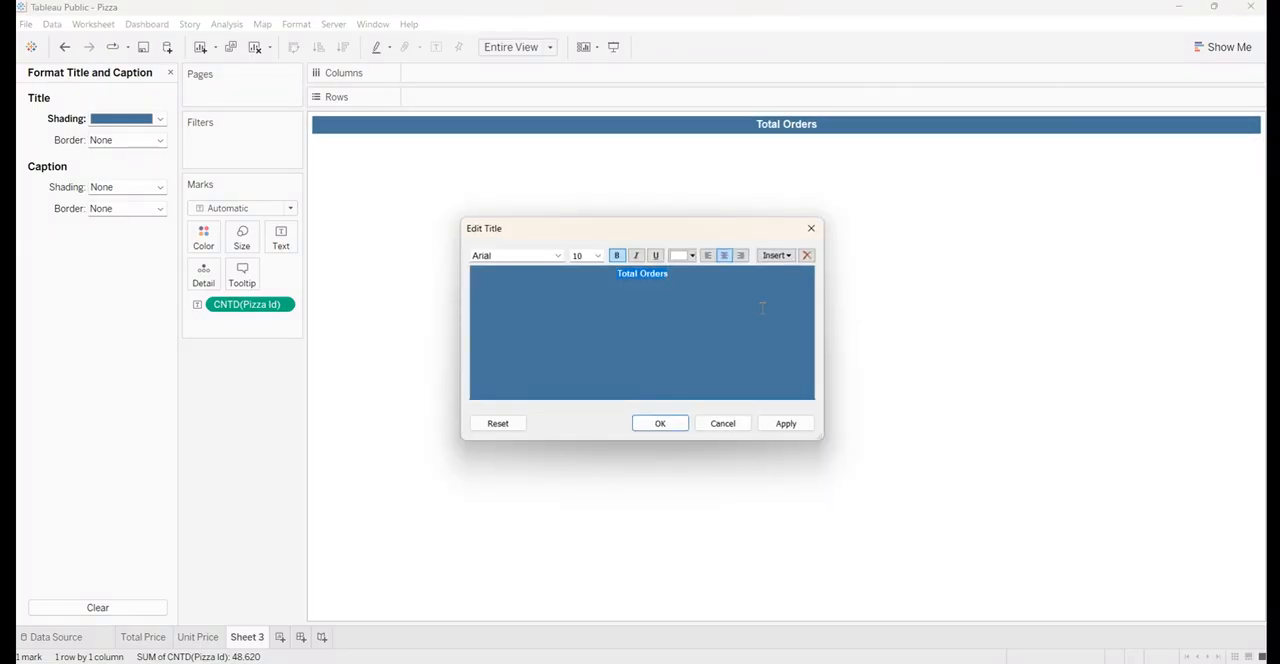
click(812, 227)
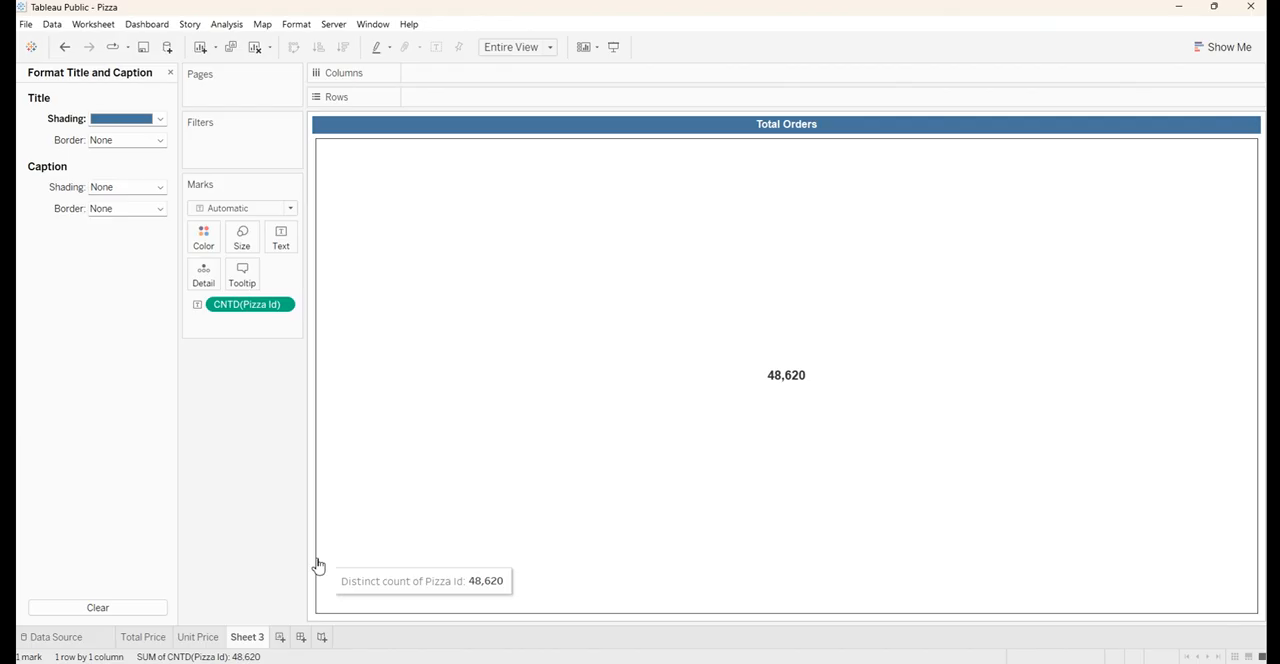
double_click(247, 637)
text(Total Orders)
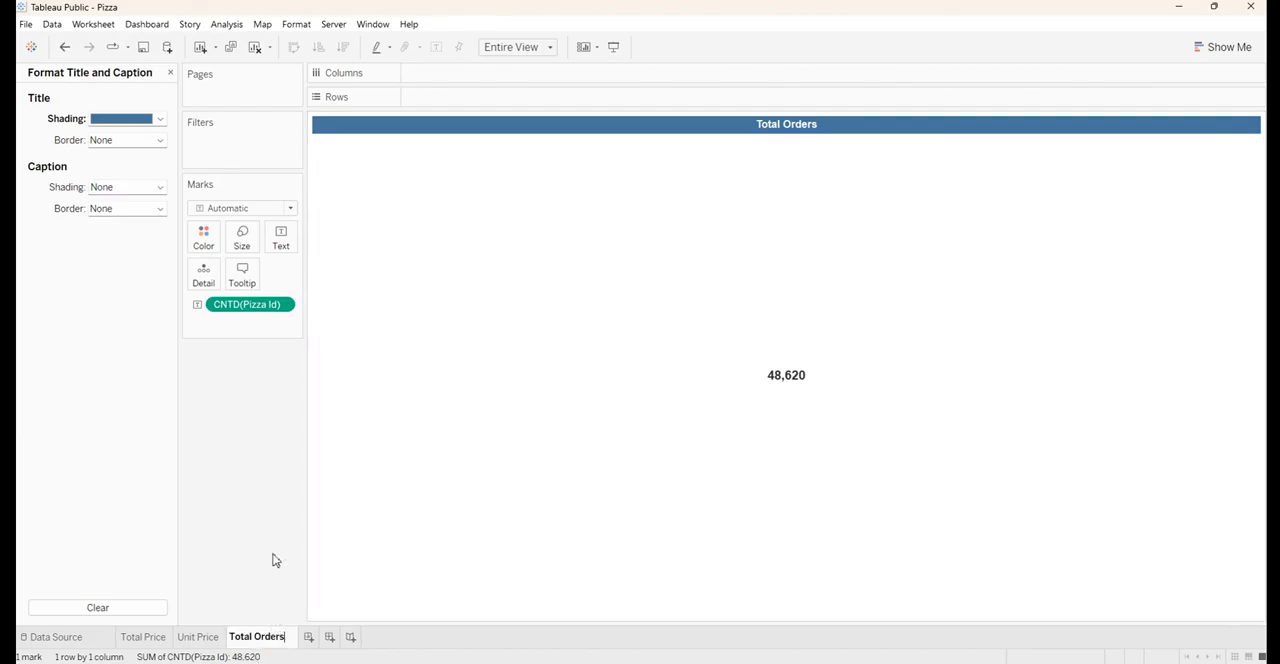
key(Return)
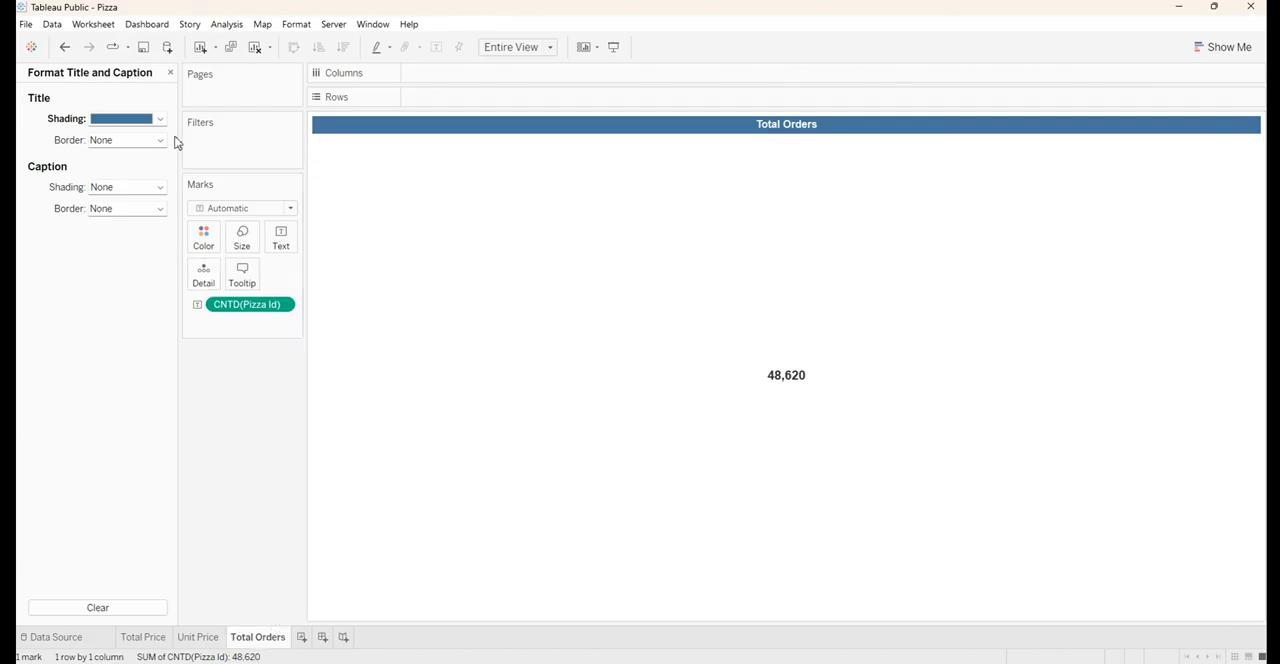
click(170, 73)
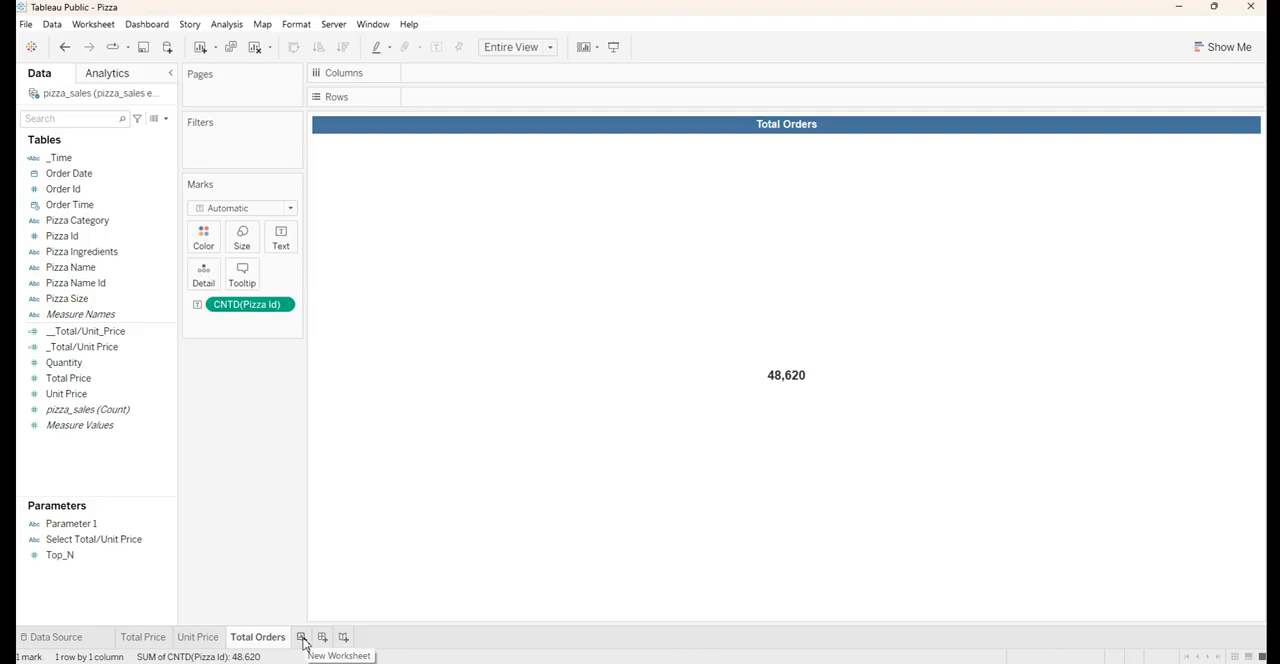
Create a new worksheet, show Pizza Name as text marks and fit the sheet to Entire View
click(142, 229)
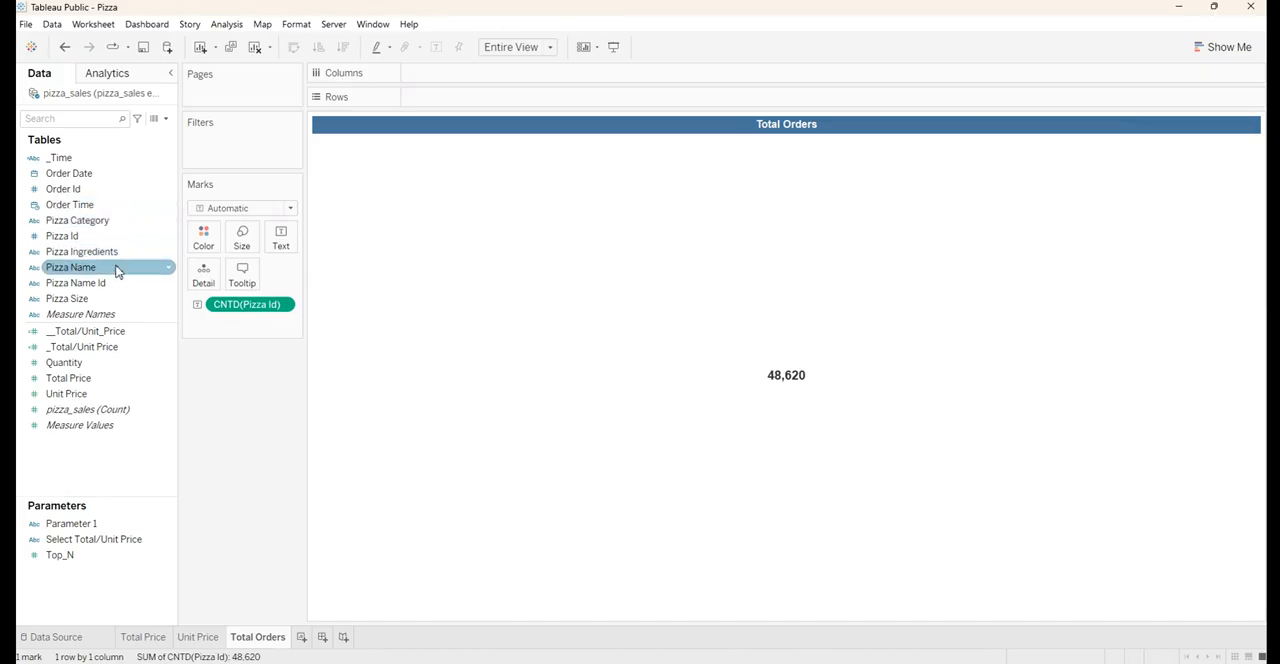
click(301, 638)
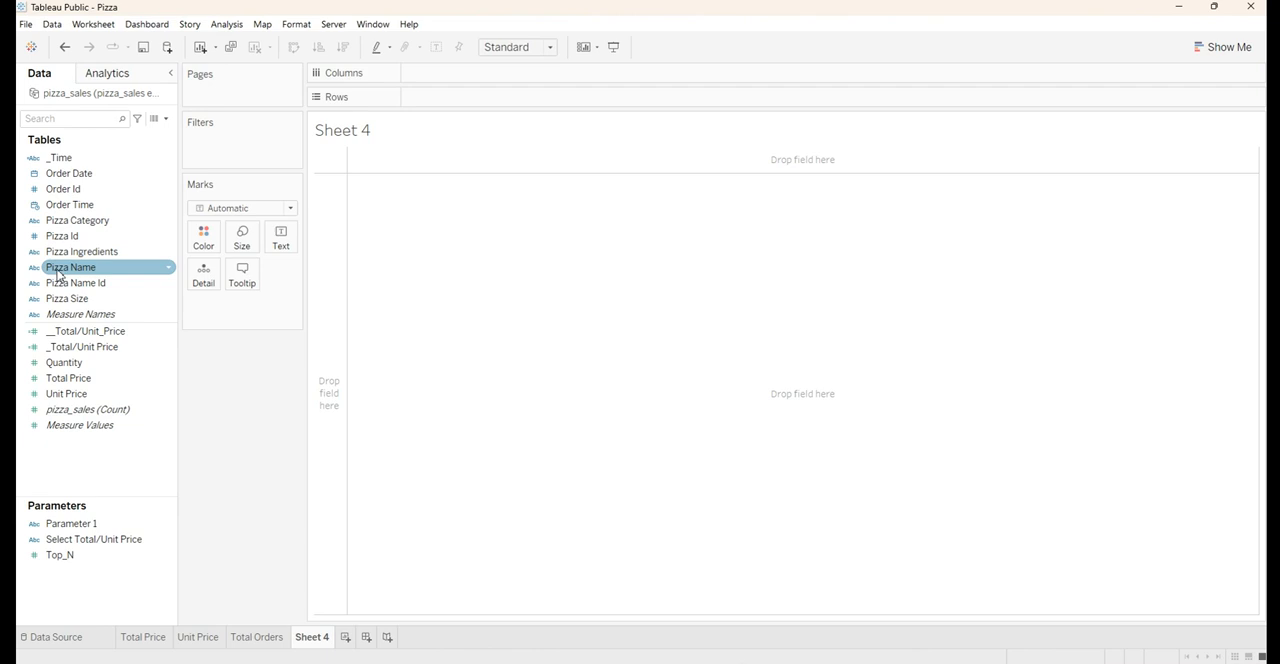
drag(58, 275, 279, 244)
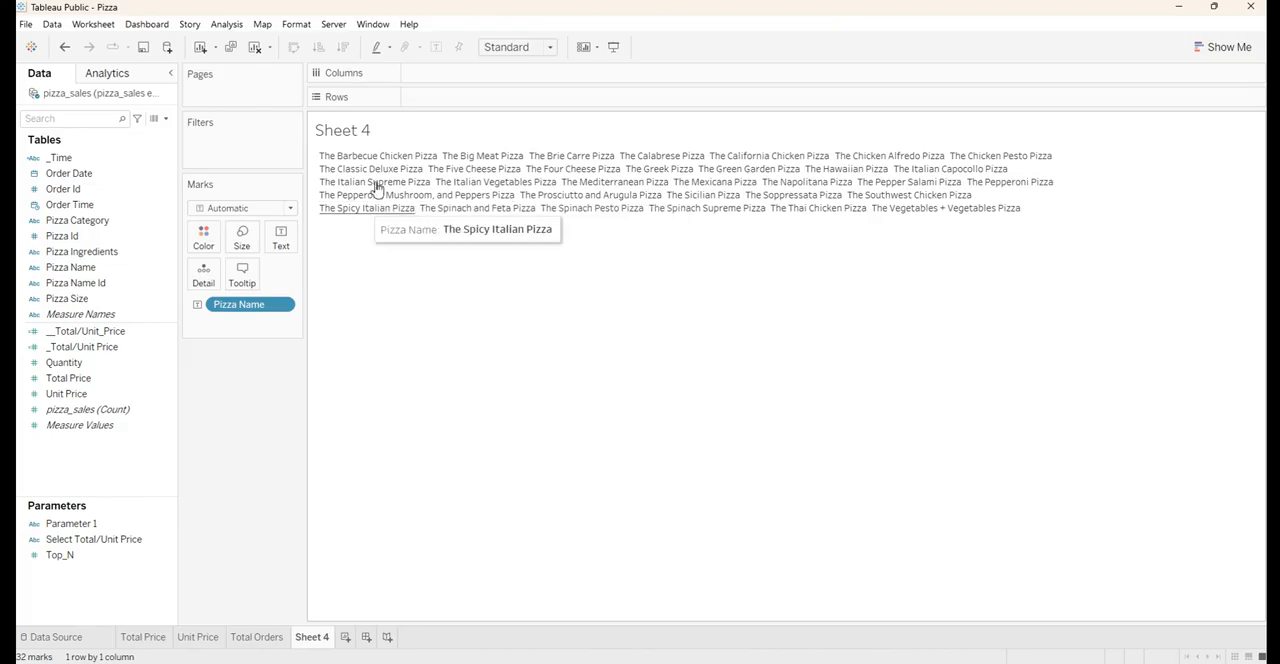
click(515, 48)
click(505, 104)
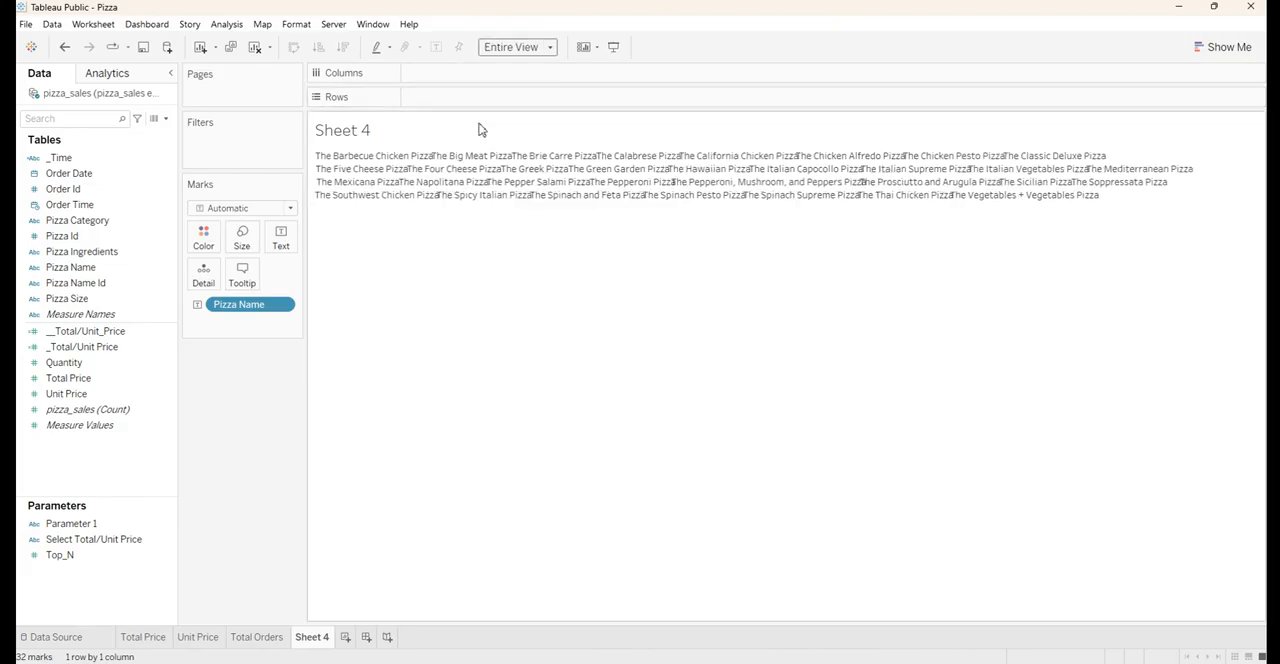
Aggregate Pizza Name as Count (Distinct)
right_click(270, 308)
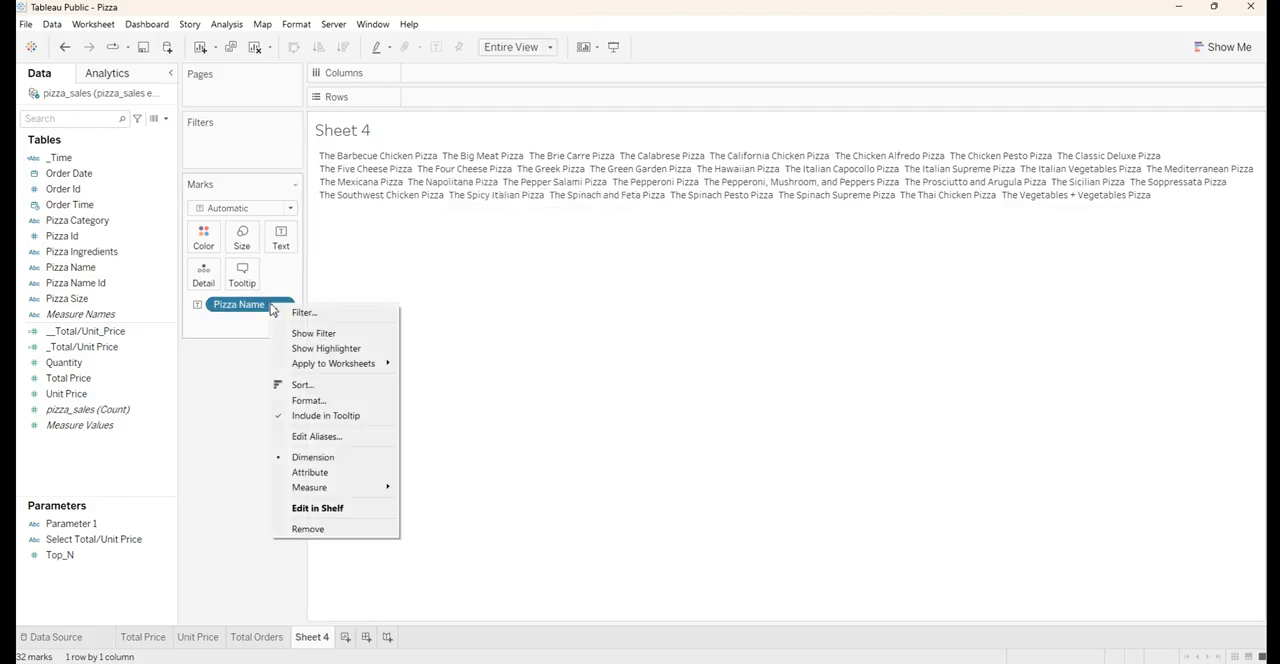
mouse_move(362, 488)
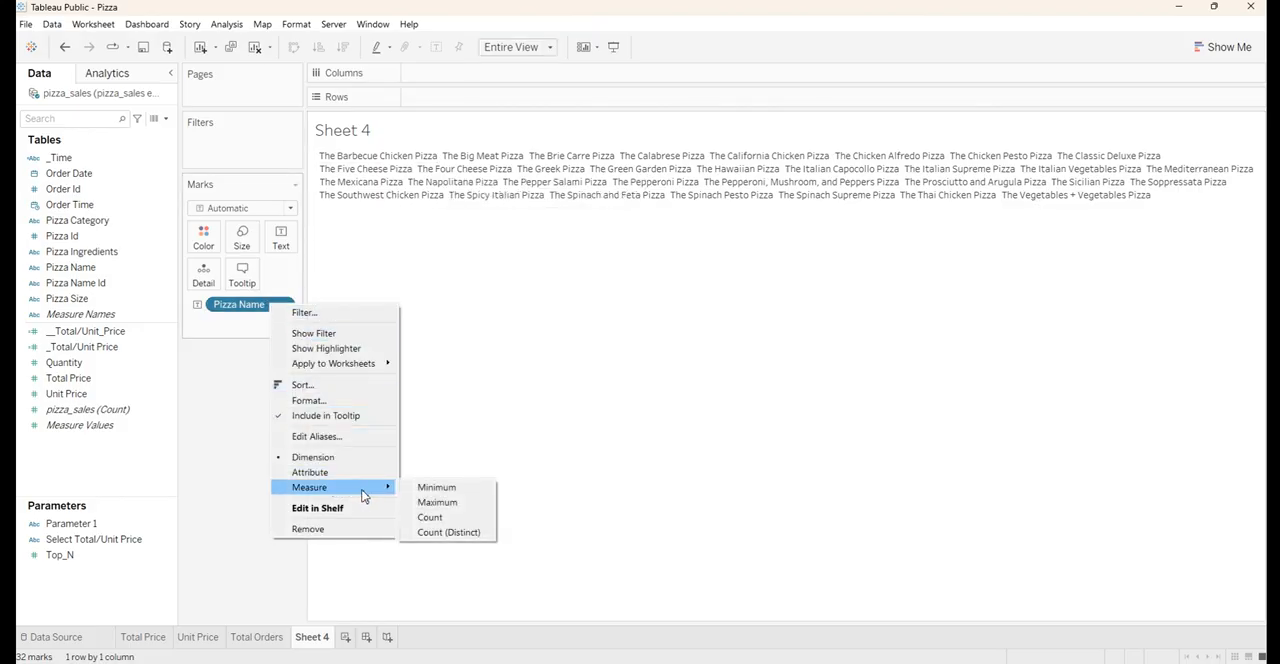
click(436, 532)
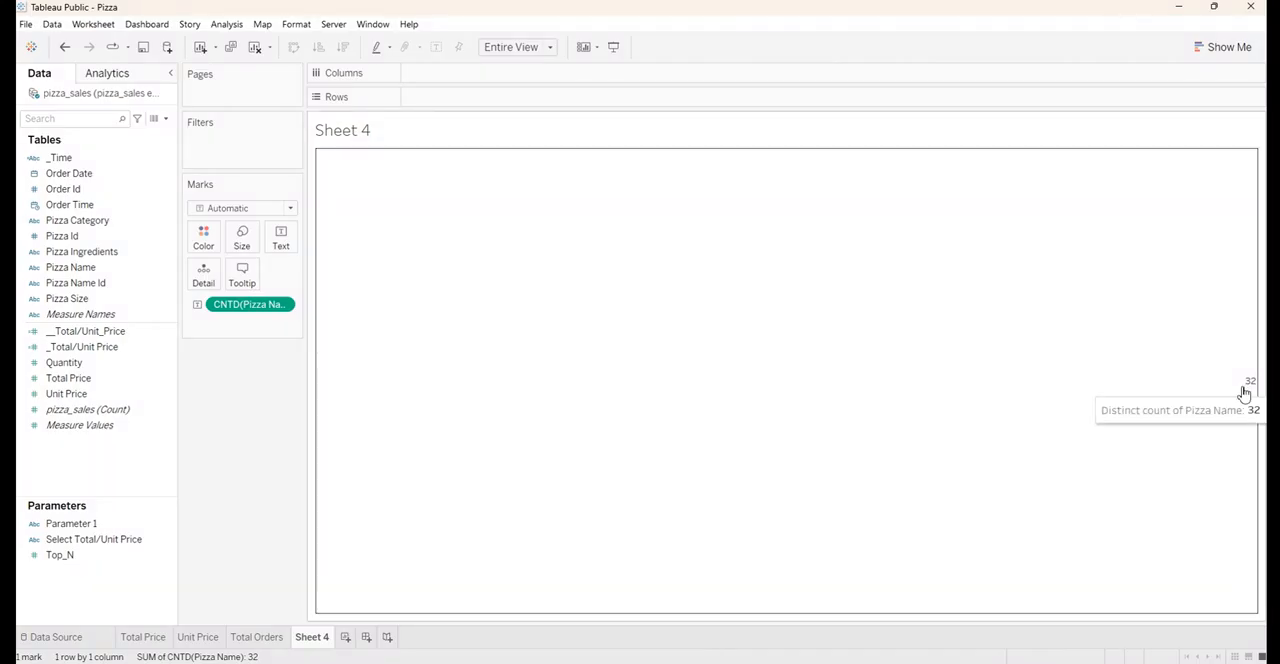
Centre the horizontal alignment of the distinct Pizza Name count label
click(284, 245)
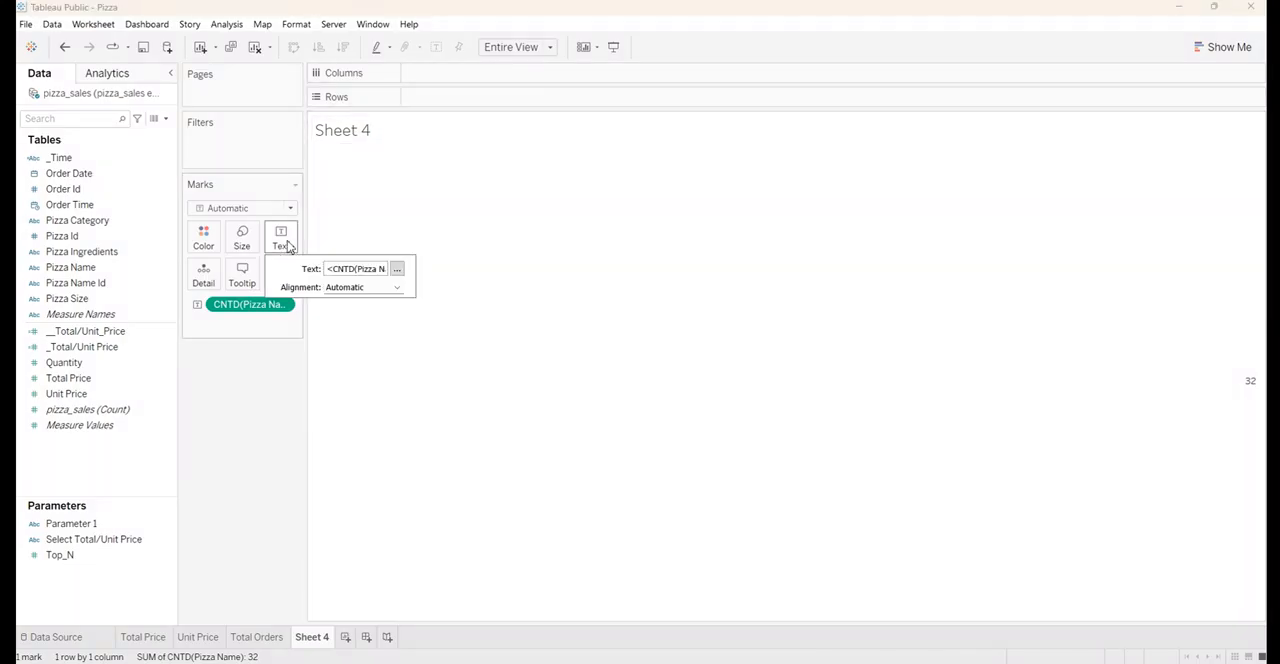
click(399, 288)
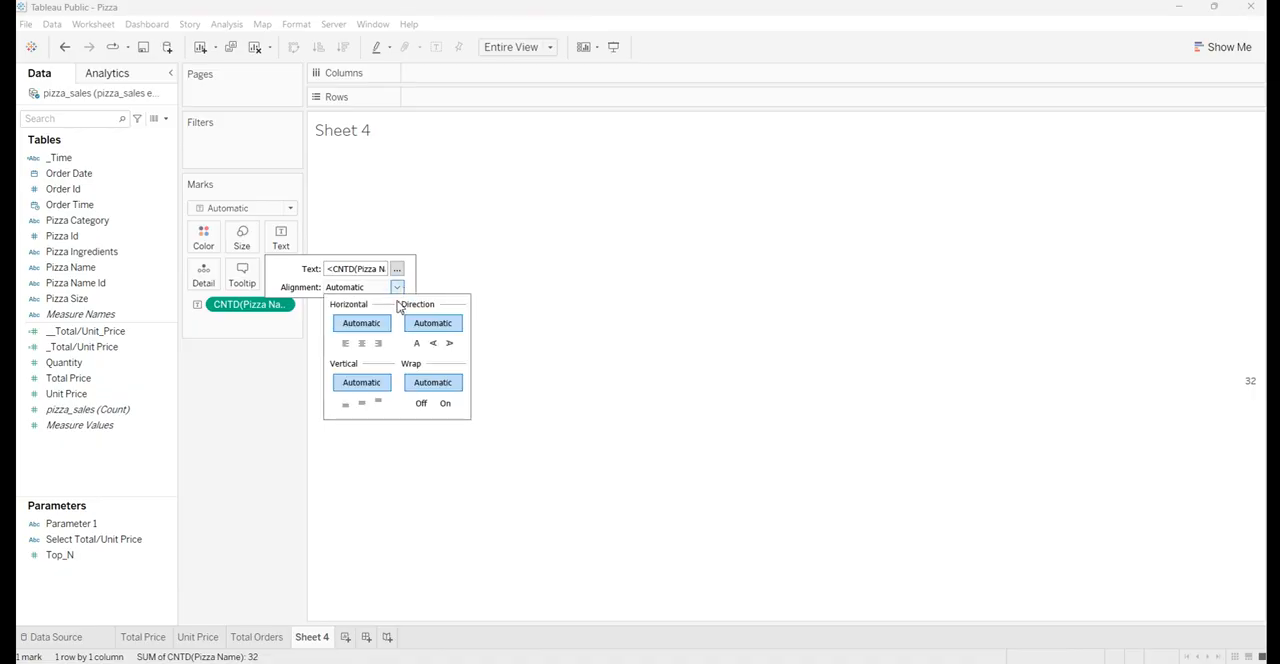
click(362, 345)
Format the distinct Pizza Name count label in bold Arial, size 12, and accept the label changes
click(397, 269)
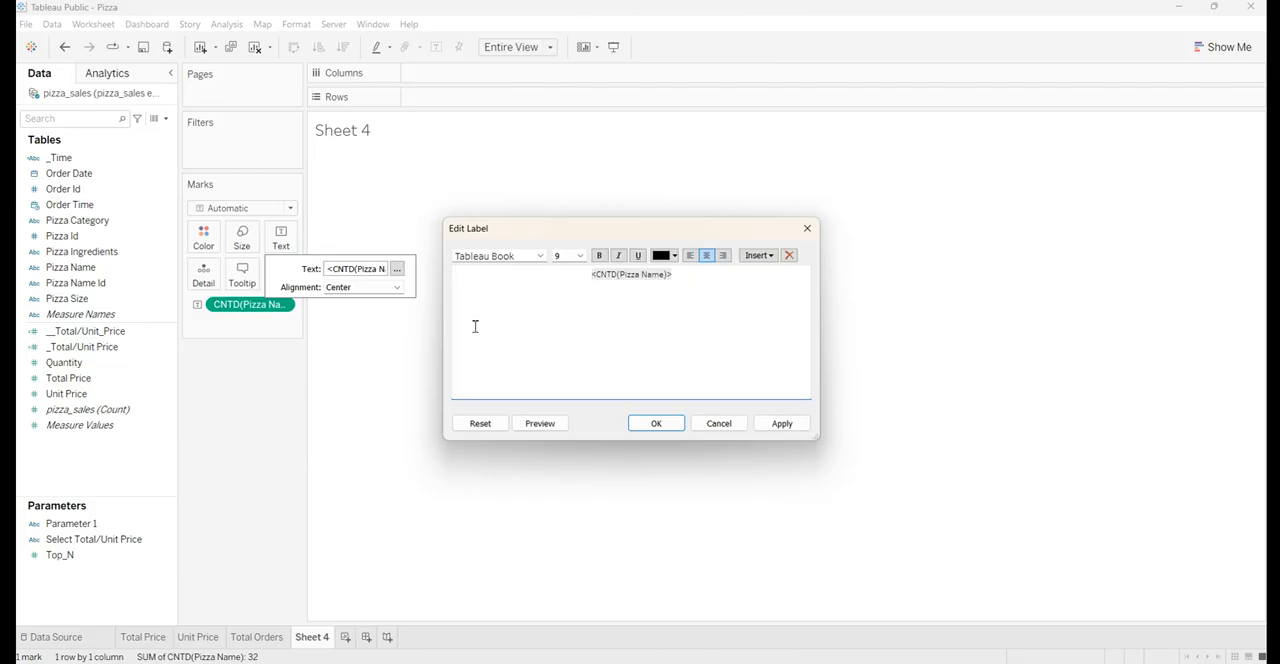
key(ctrl+a)
click(520, 256)
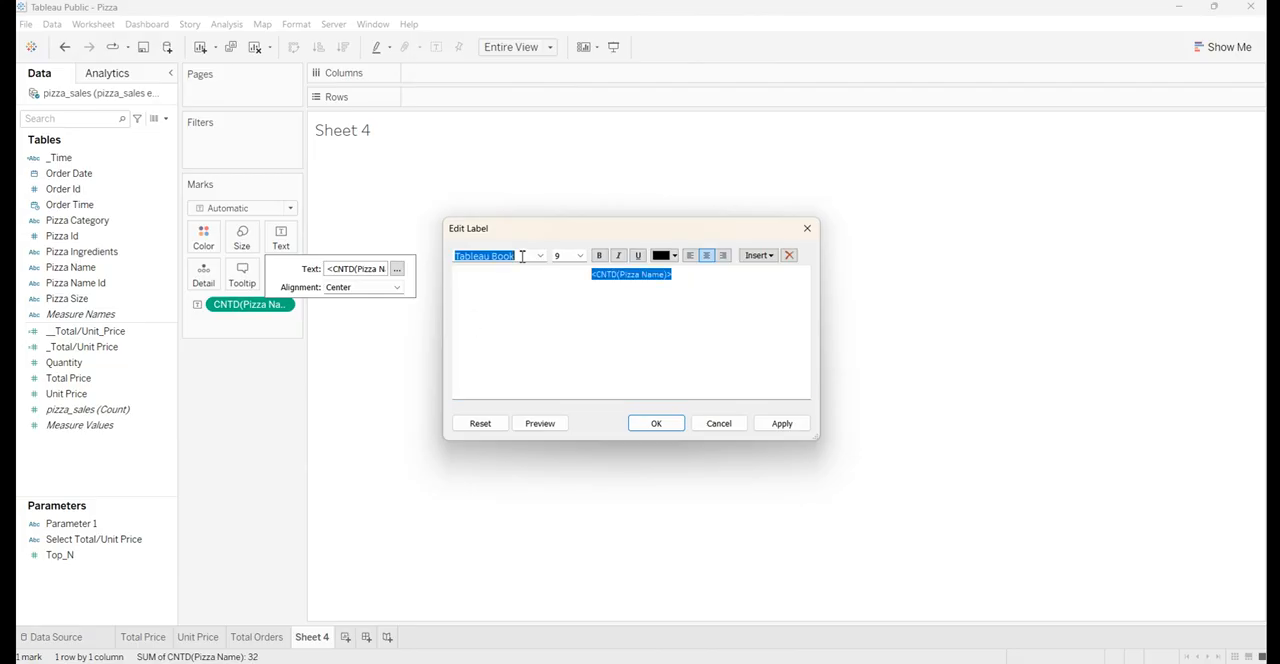
text(arial)
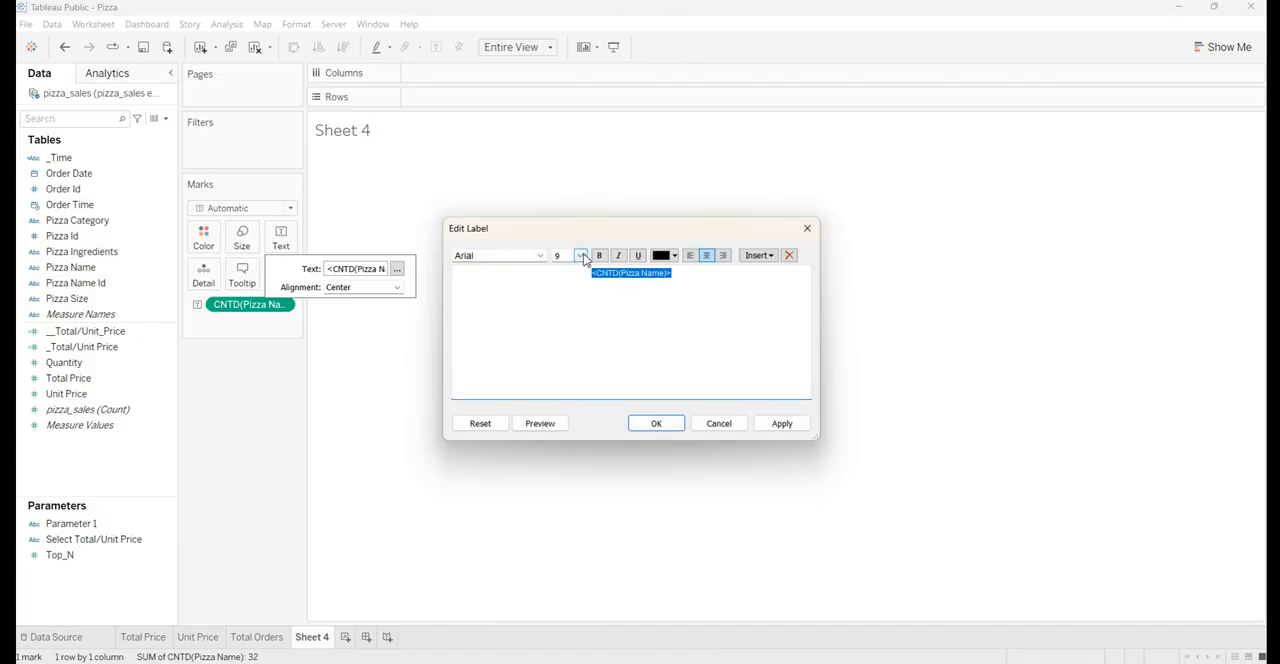
click(580, 256)
click(569, 309)
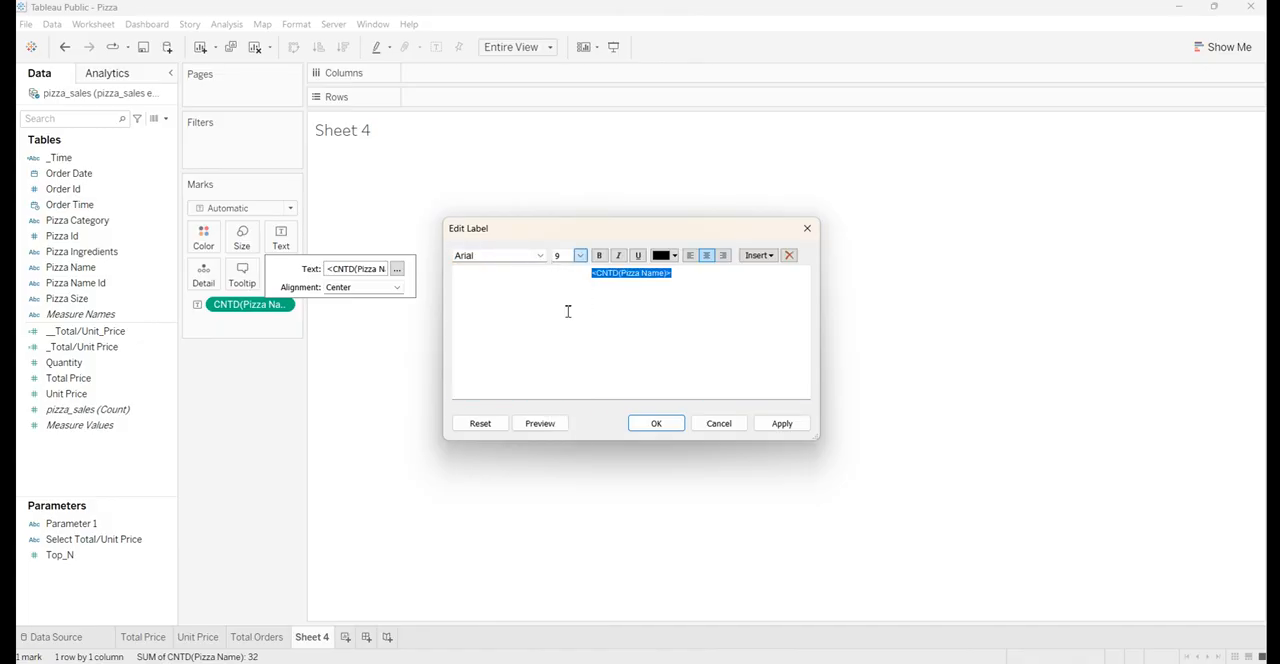
click(603, 258)
click(781, 425)
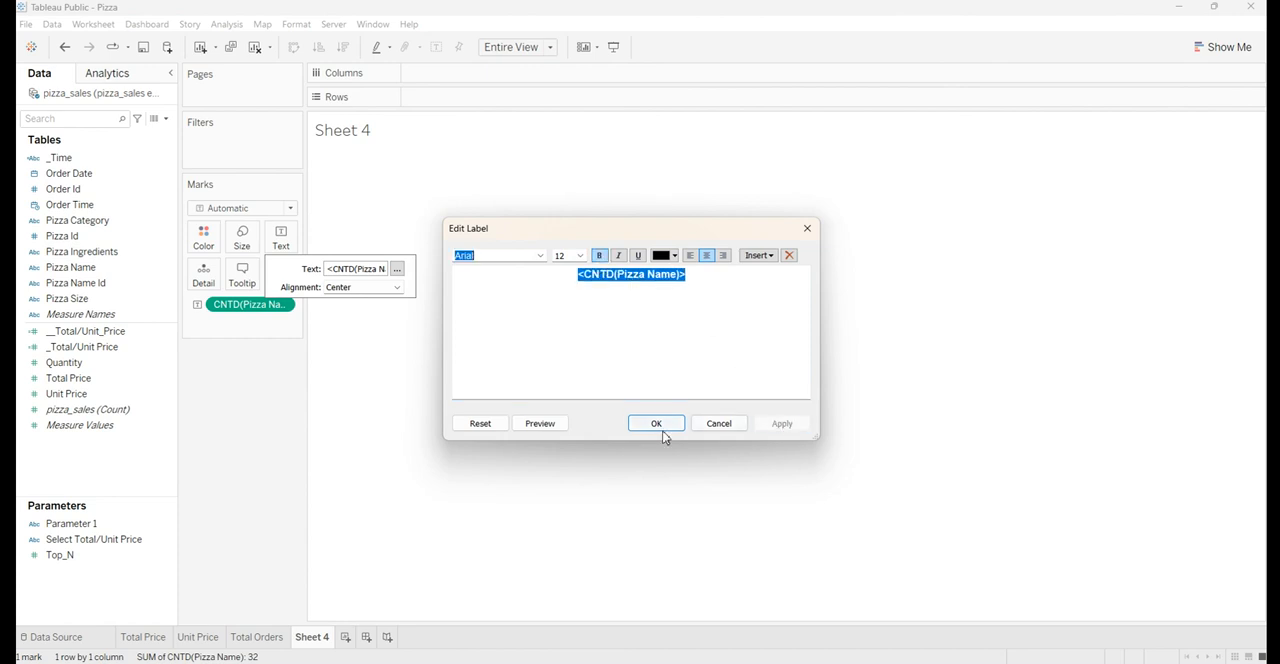
click(666, 423)
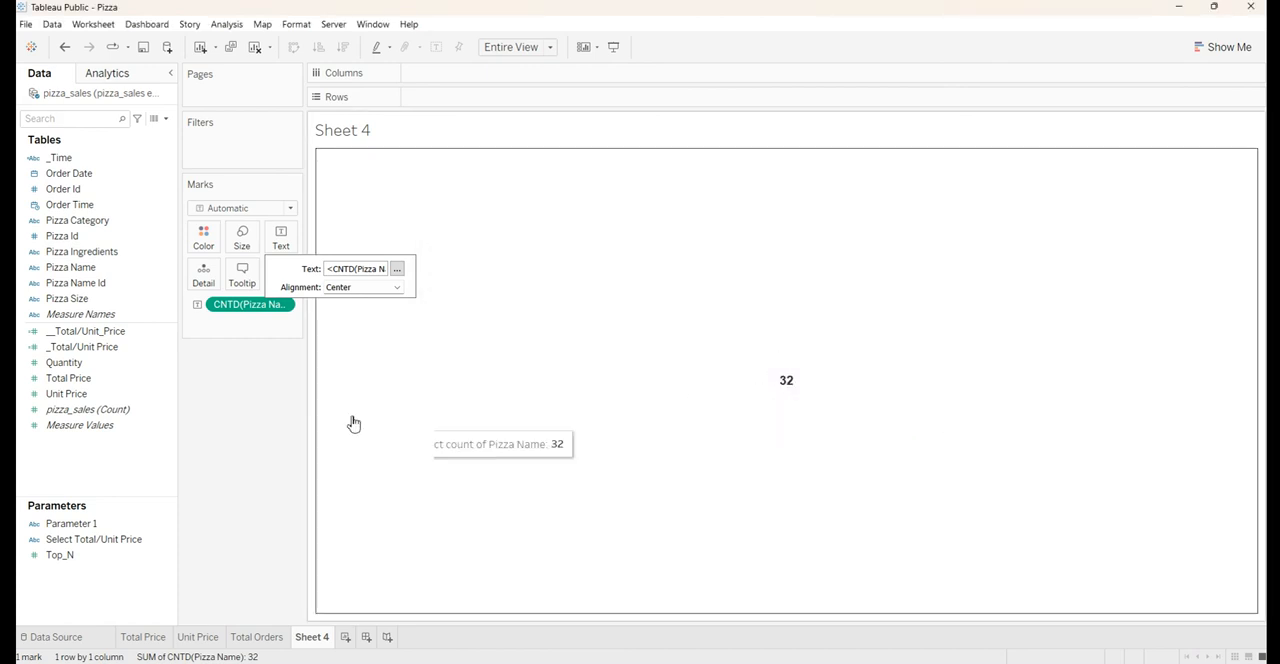
click(279, 390)
Replace the Sheet 4 title text with "Total Pizza Category" and centre it
double_click(453, 131)
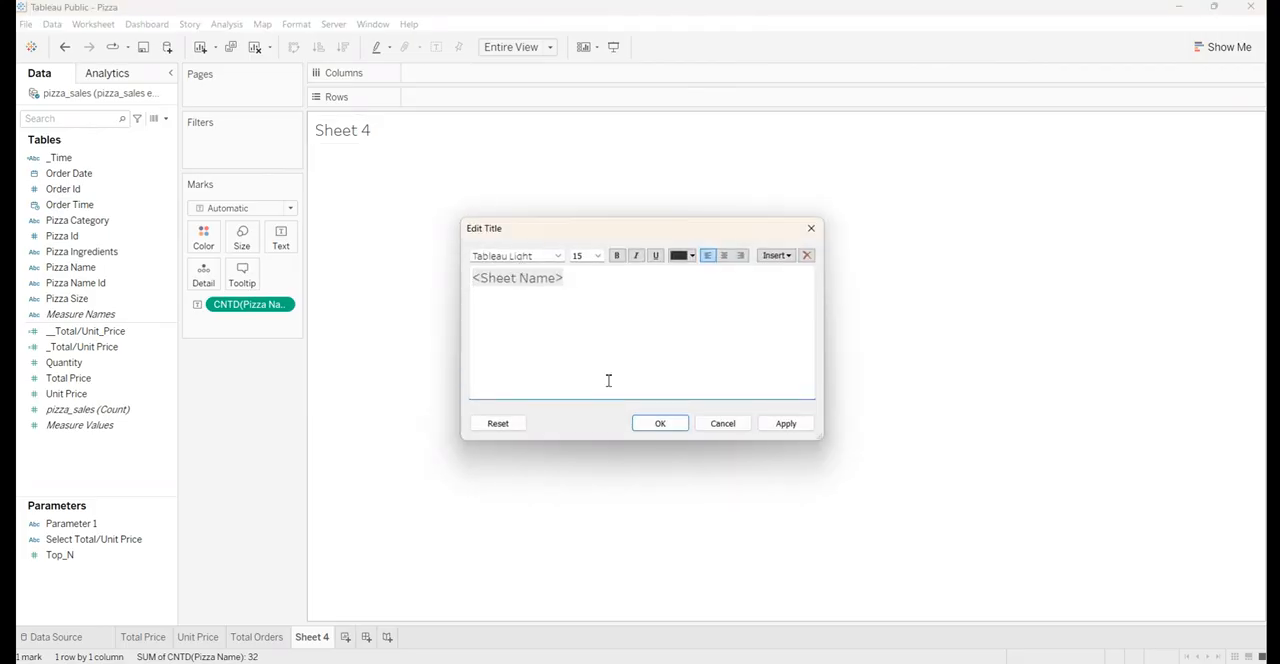
key(ctrl+a)
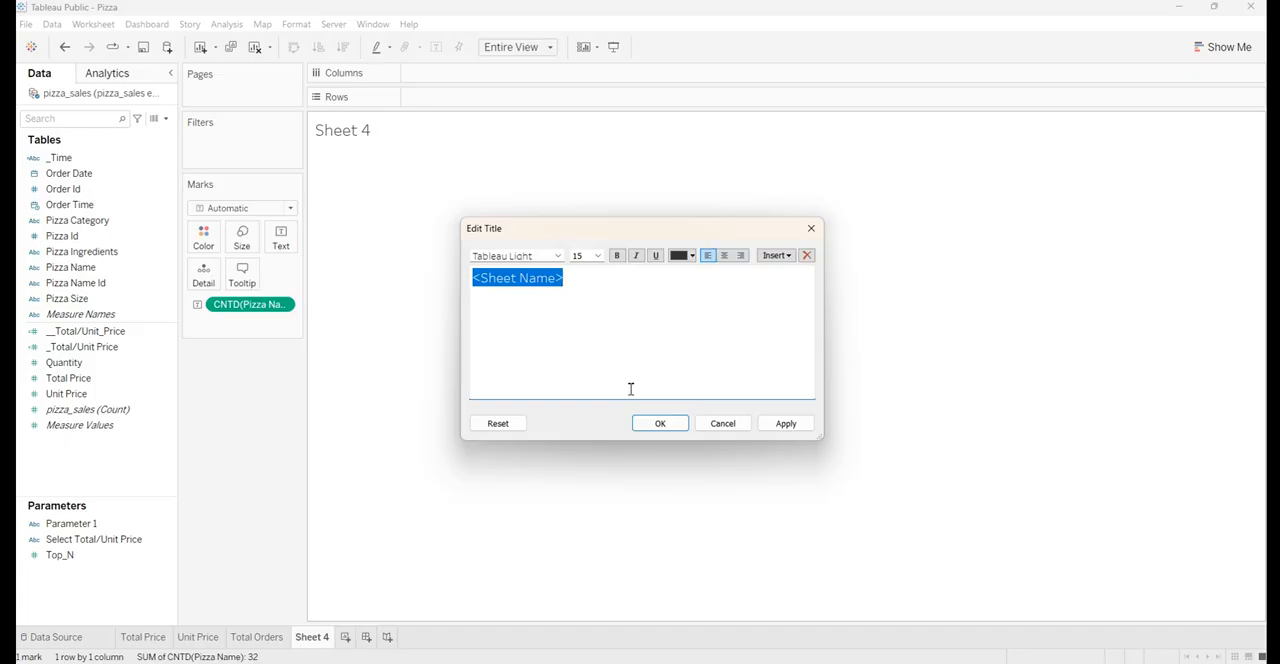
key(BackSpace)
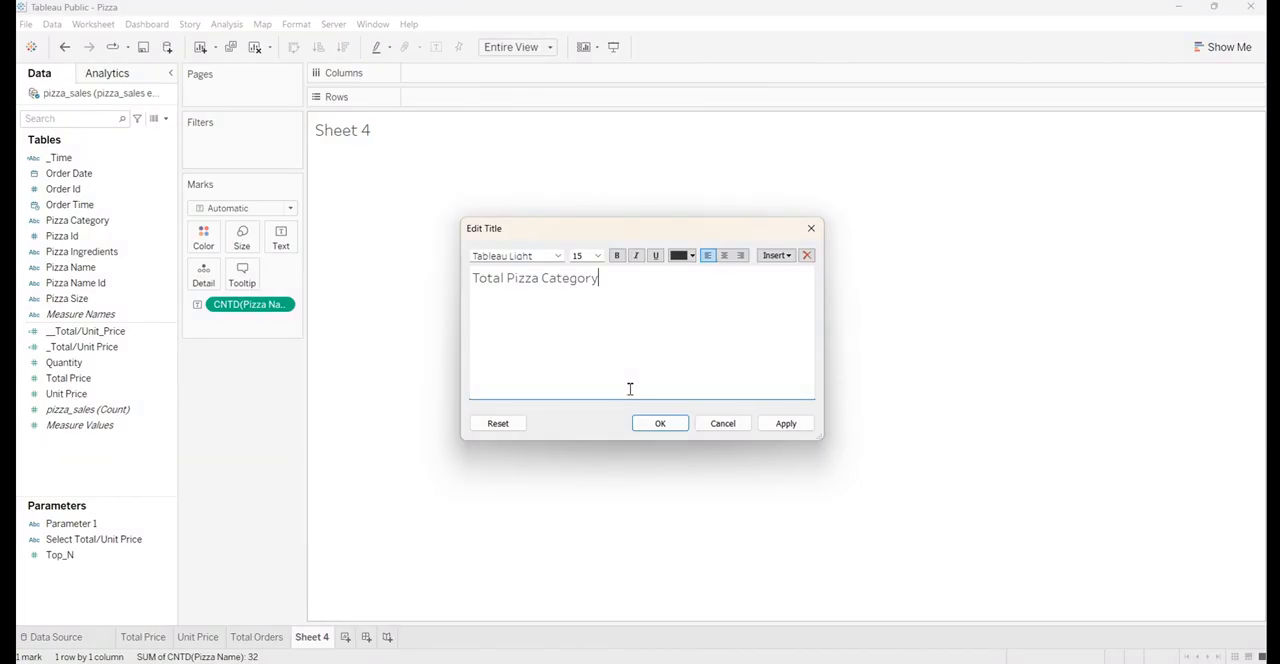
key(ctrl+a)
key(ctrl+c)
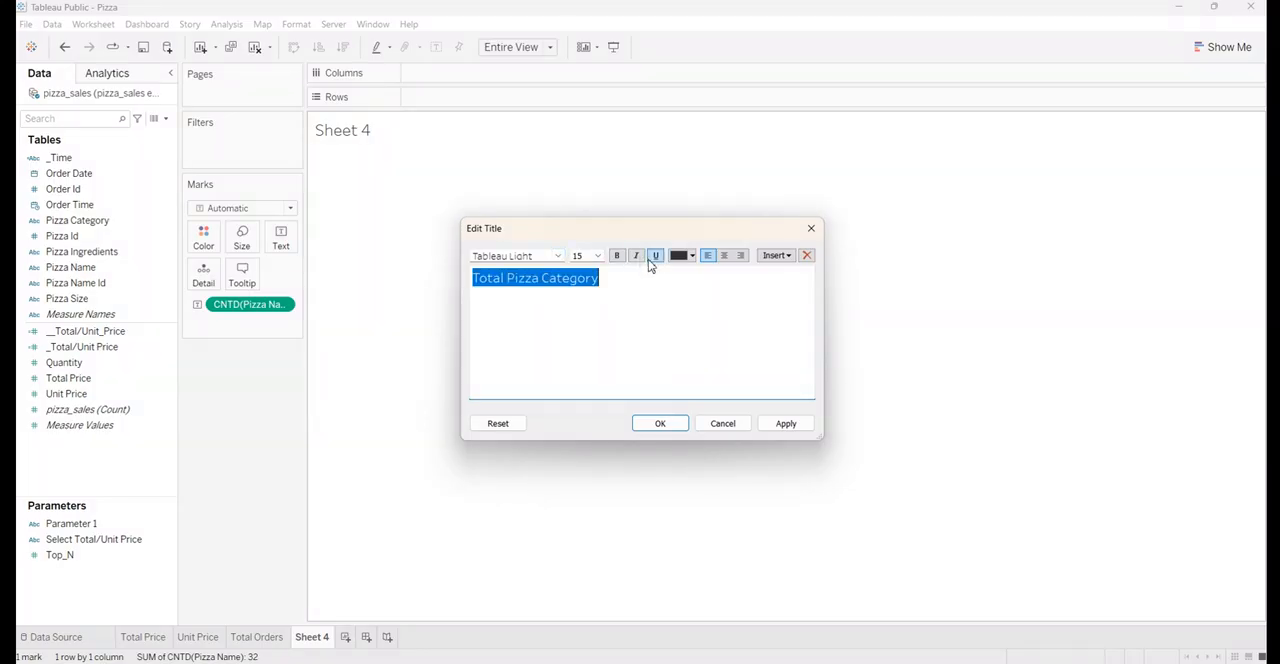
click(724, 256)
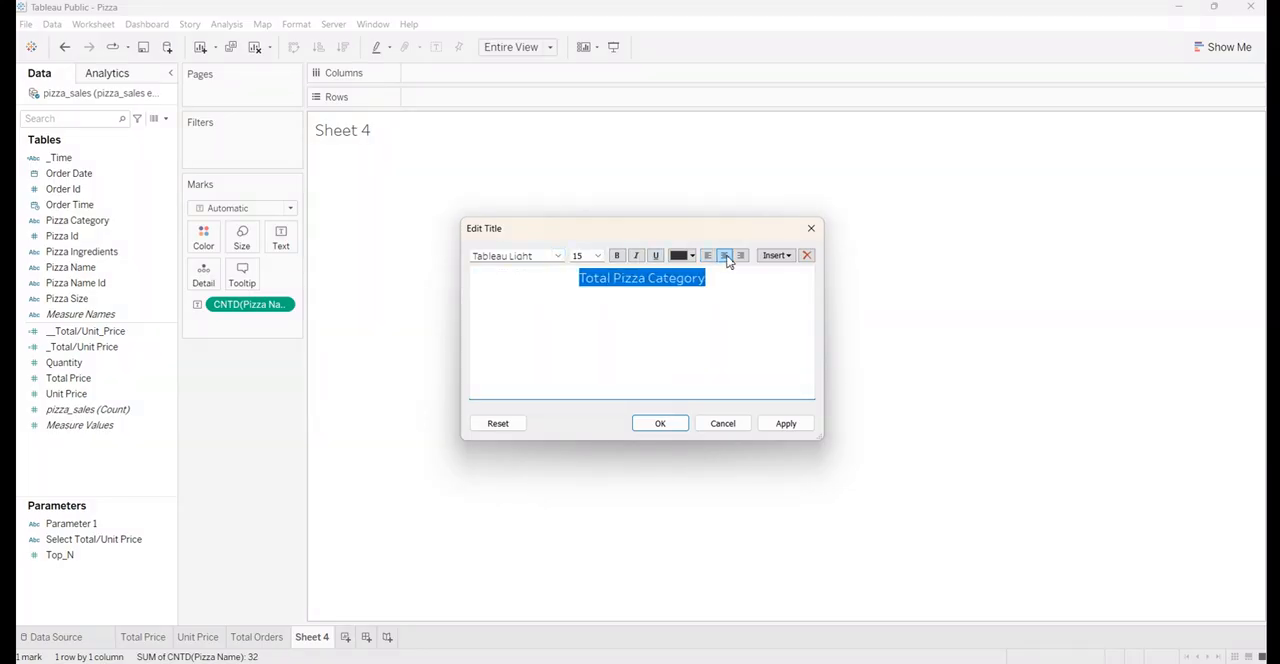
Format the Total Pizza Category title in bold white Arial, size 10, and accept the title changes
click(598, 257)
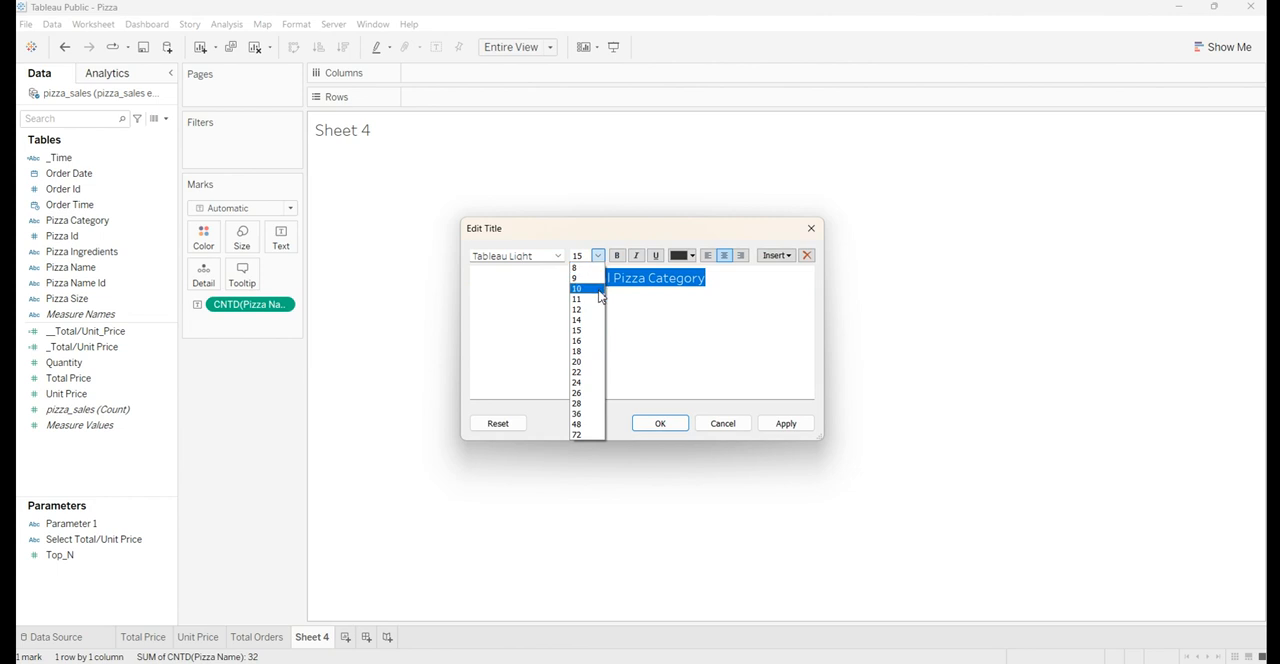
click(585, 286)
triple_click(547, 256)
text(Arial)
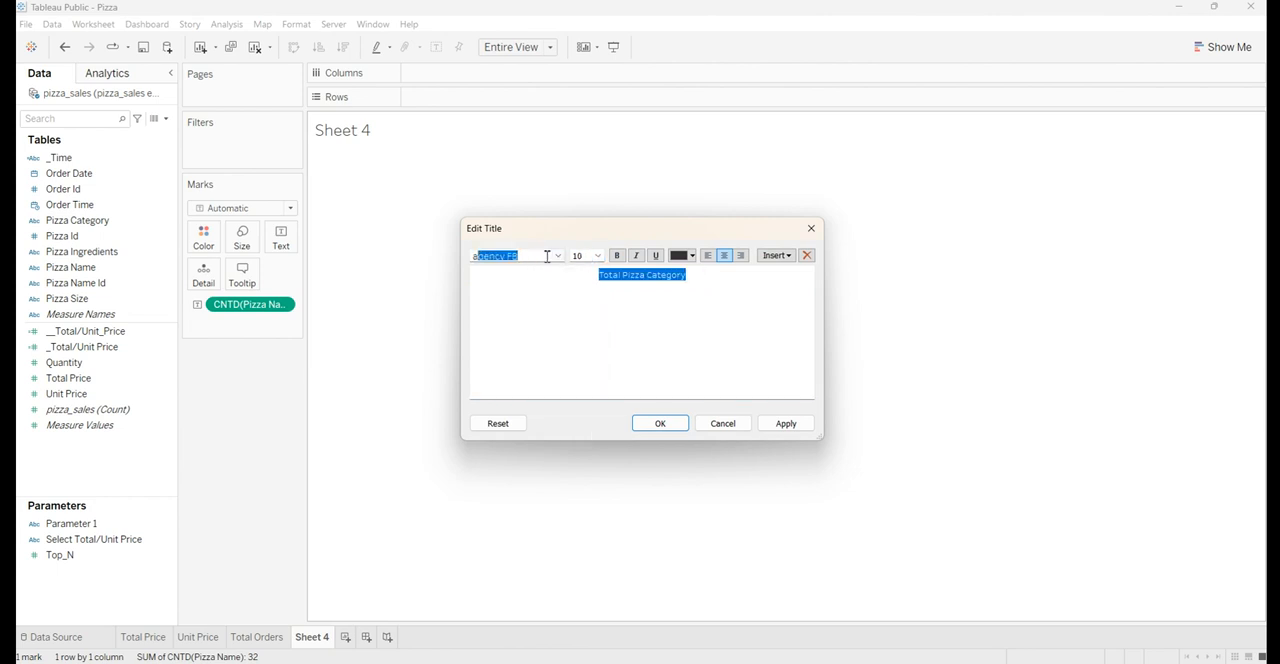
key(Return)
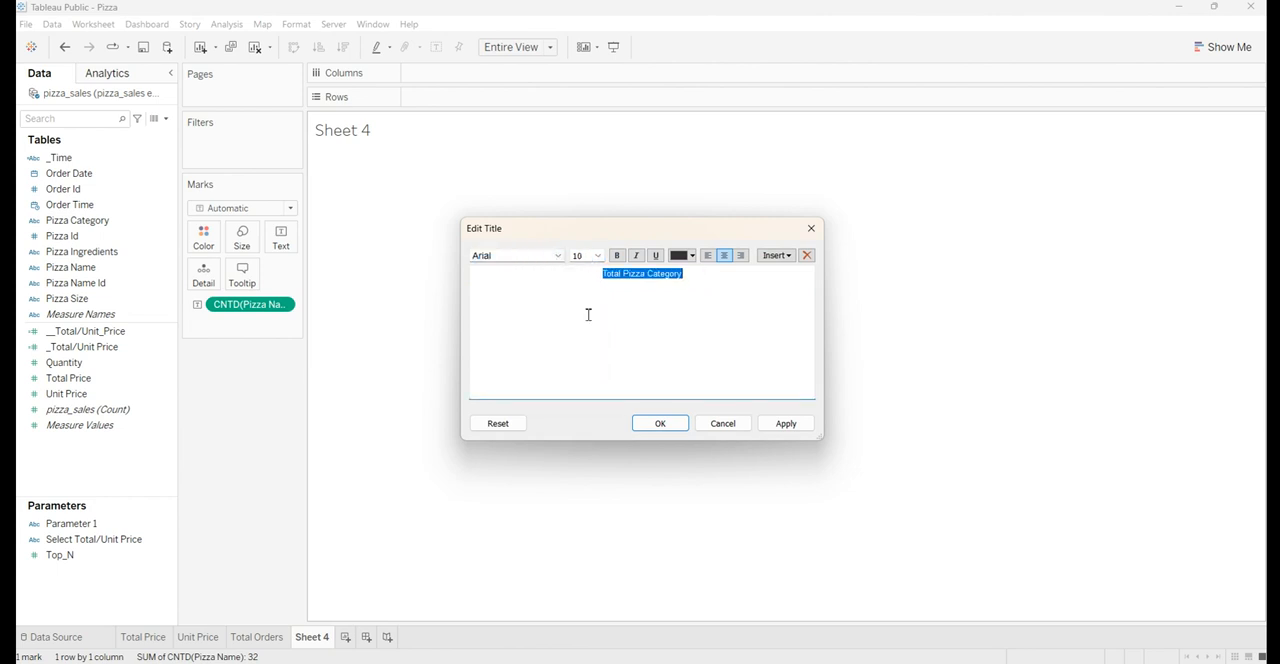
click(617, 256)
click(680, 256)
click(693, 273)
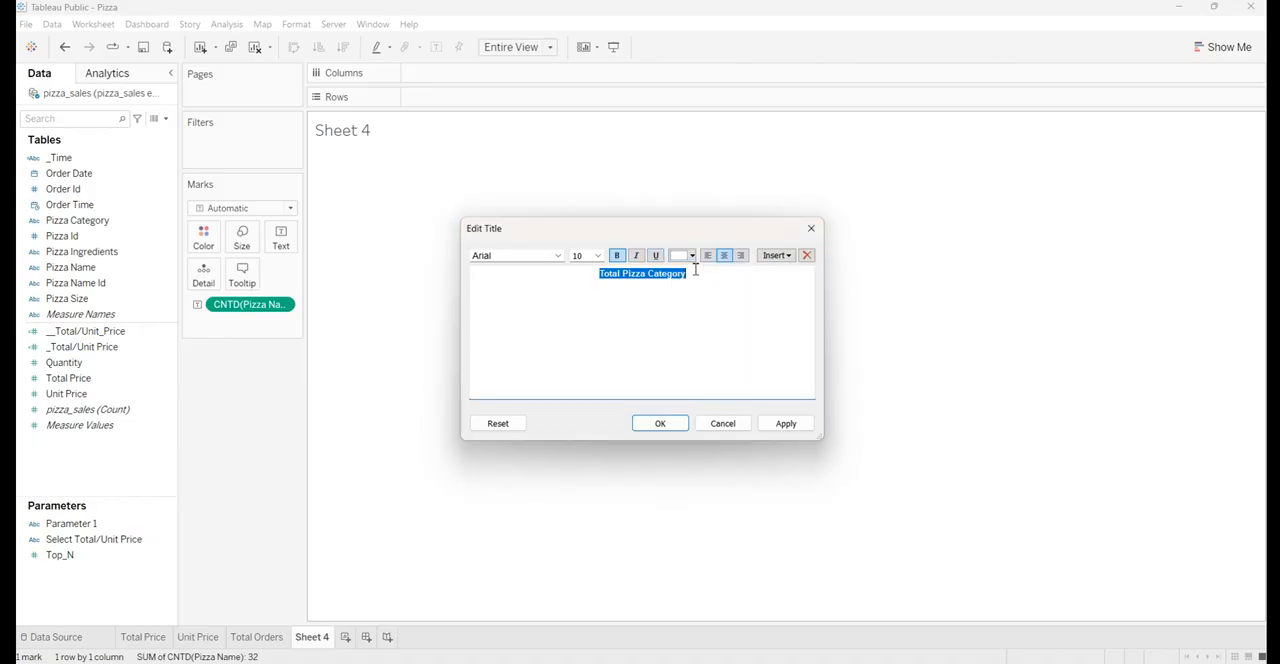
click(782, 424)
click(686, 425)
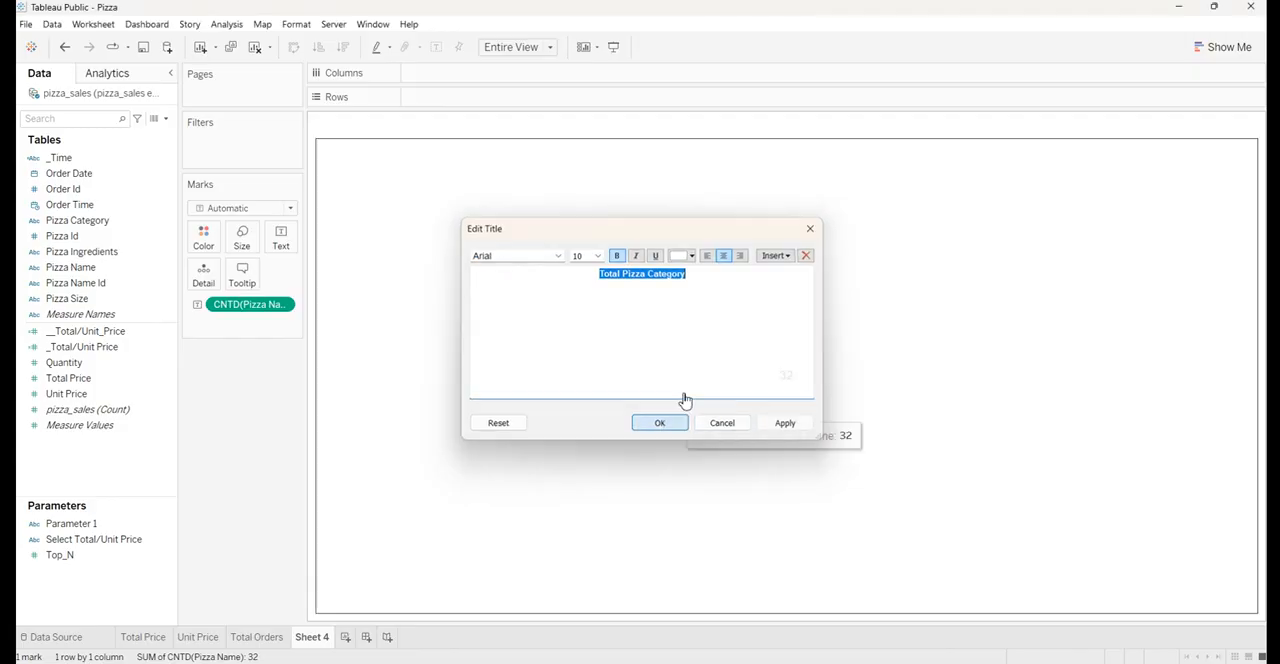
Shade the background of the Total Pizza Category title steel blue
right_click(622, 124)
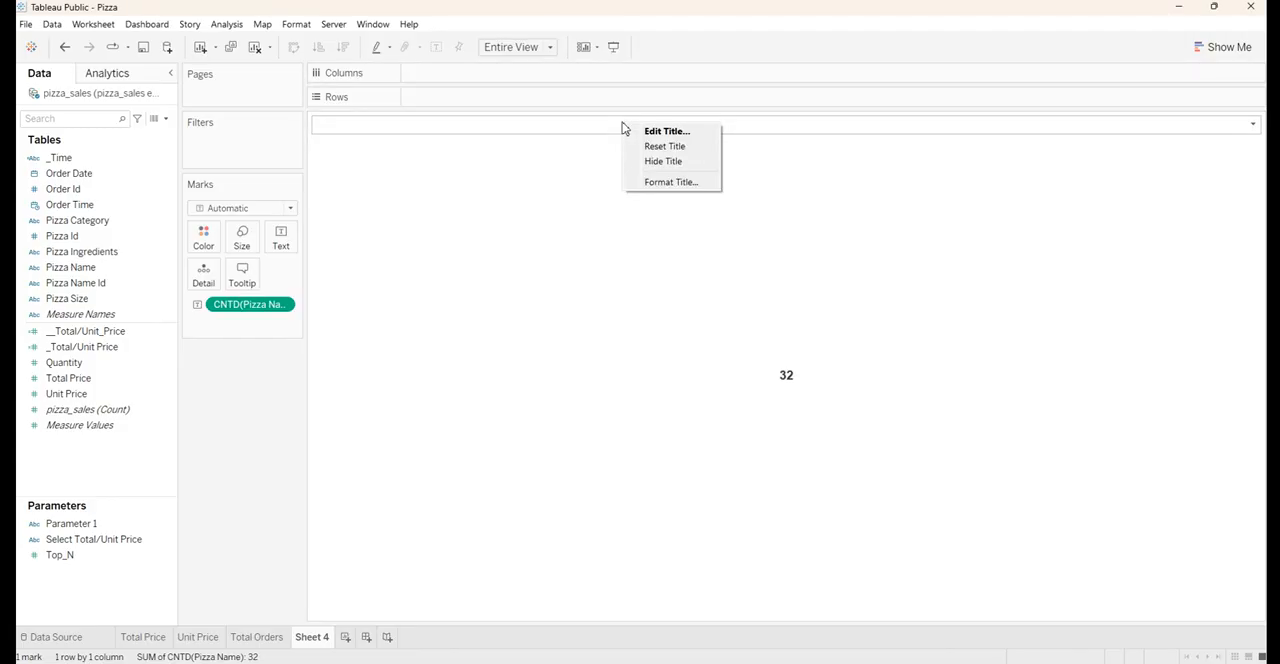
click(645, 182)
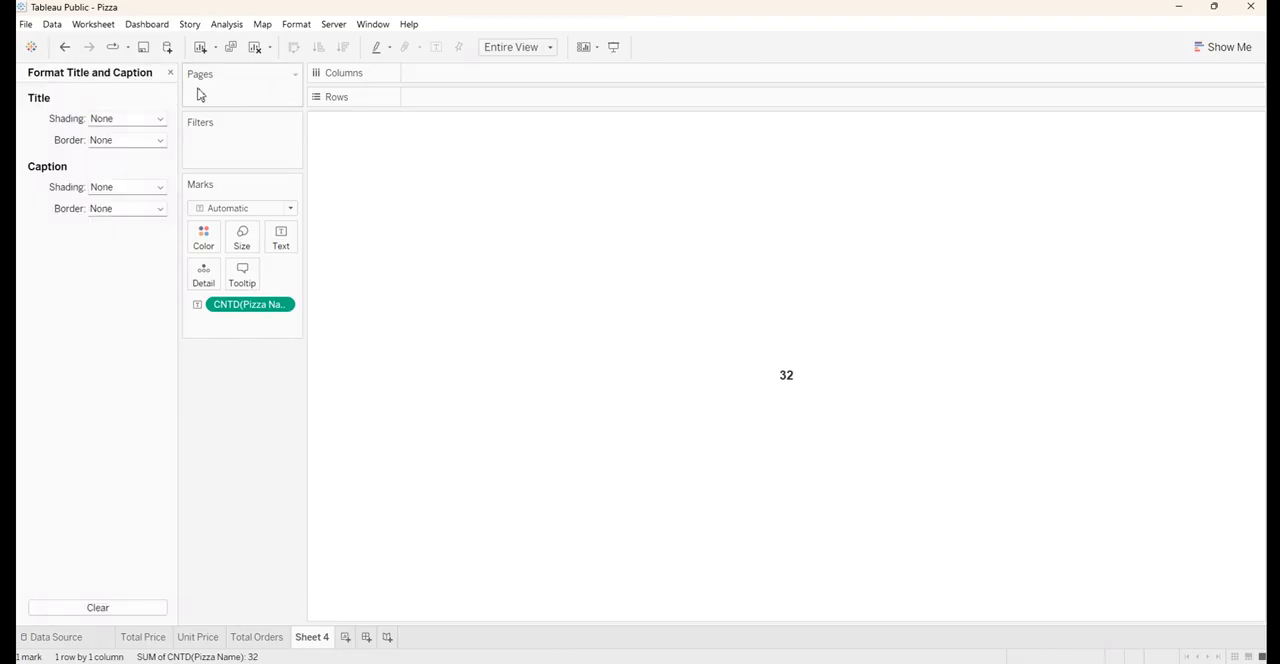
click(160, 119)
click(113, 228)
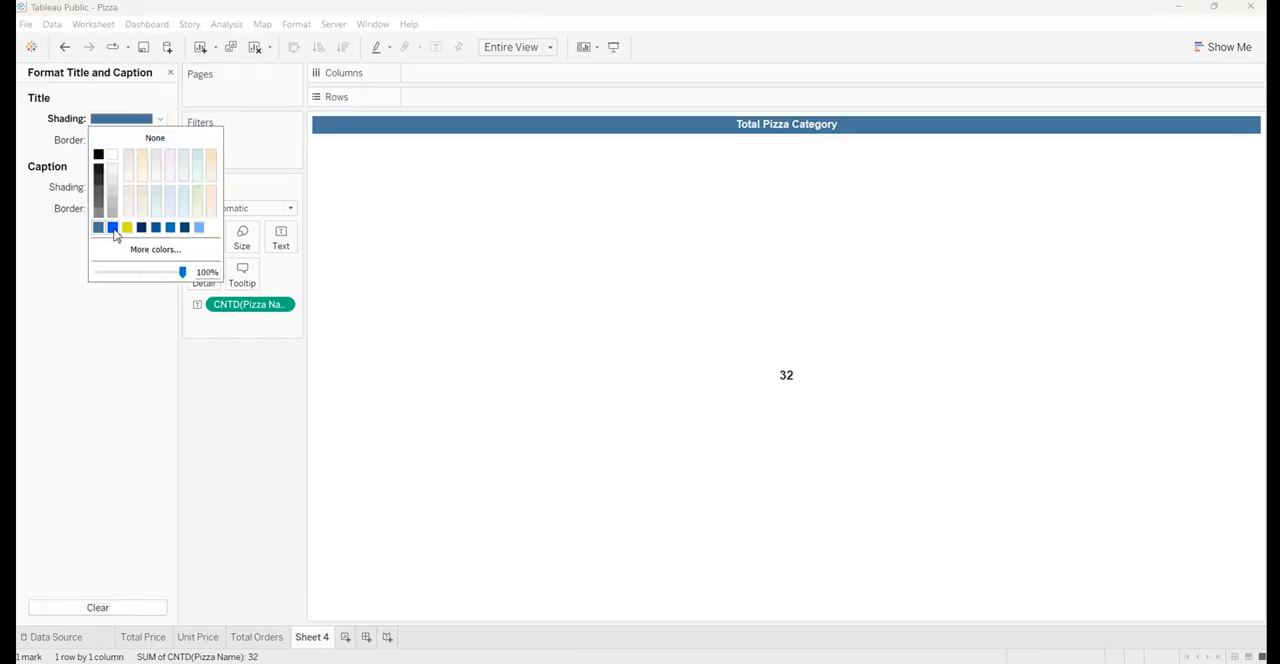
click(253, 399)
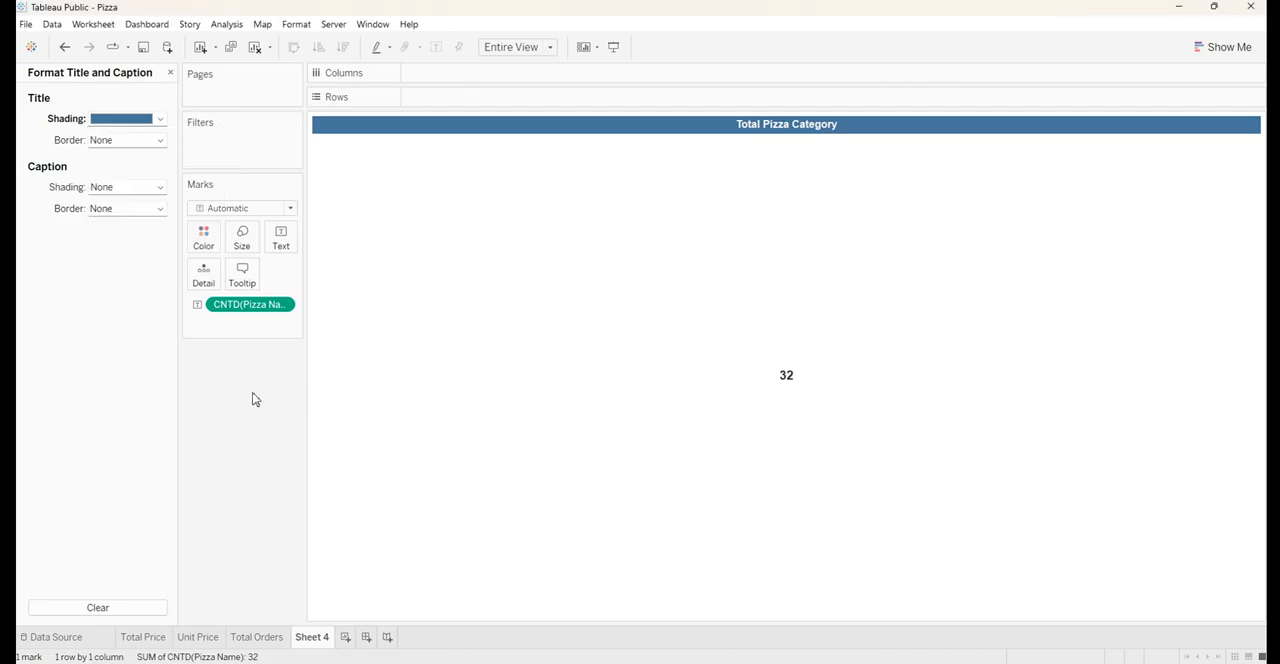
Copy the title text and rename the Sheet 4 worksheet as "Total Pizza Category"
double_click(723, 123)
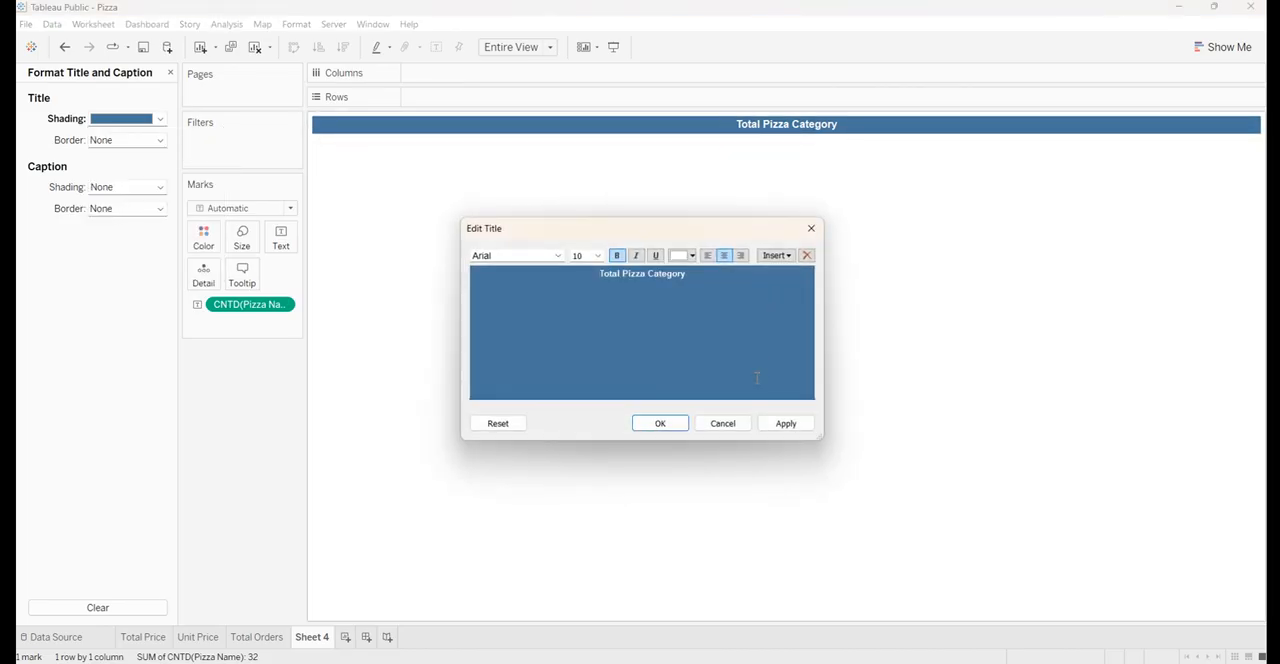
click(811, 228)
double_click(316, 640)
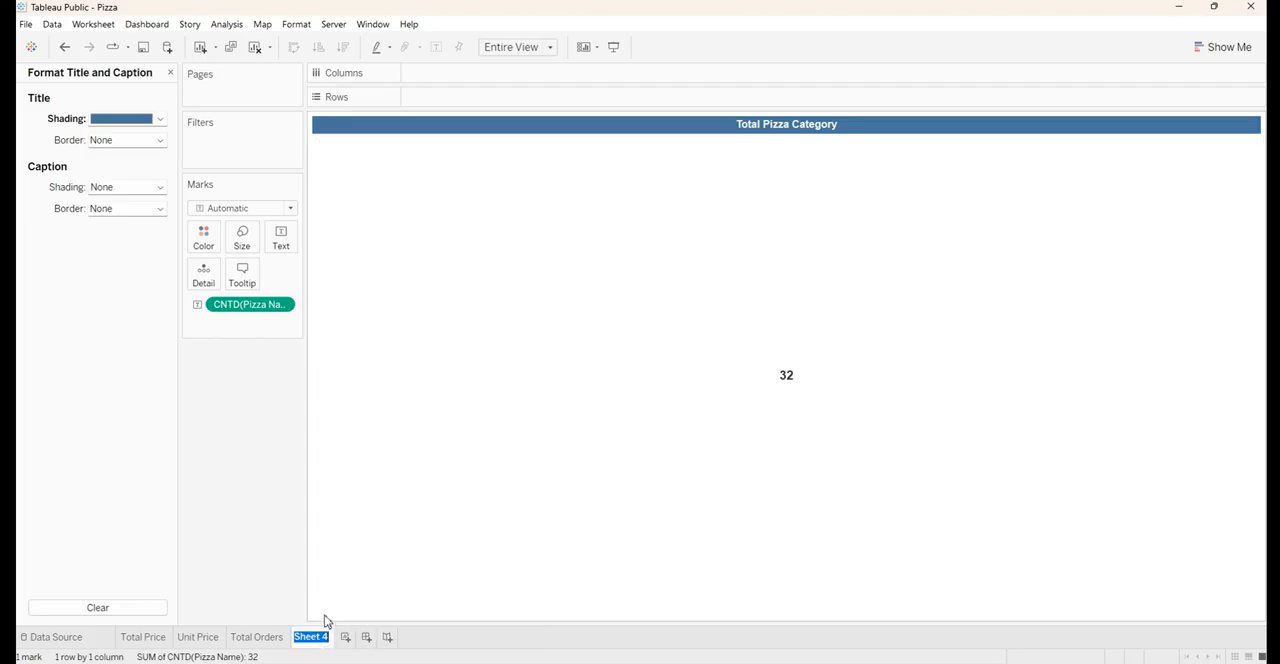
key(ctrl+v)
click(266, 518)
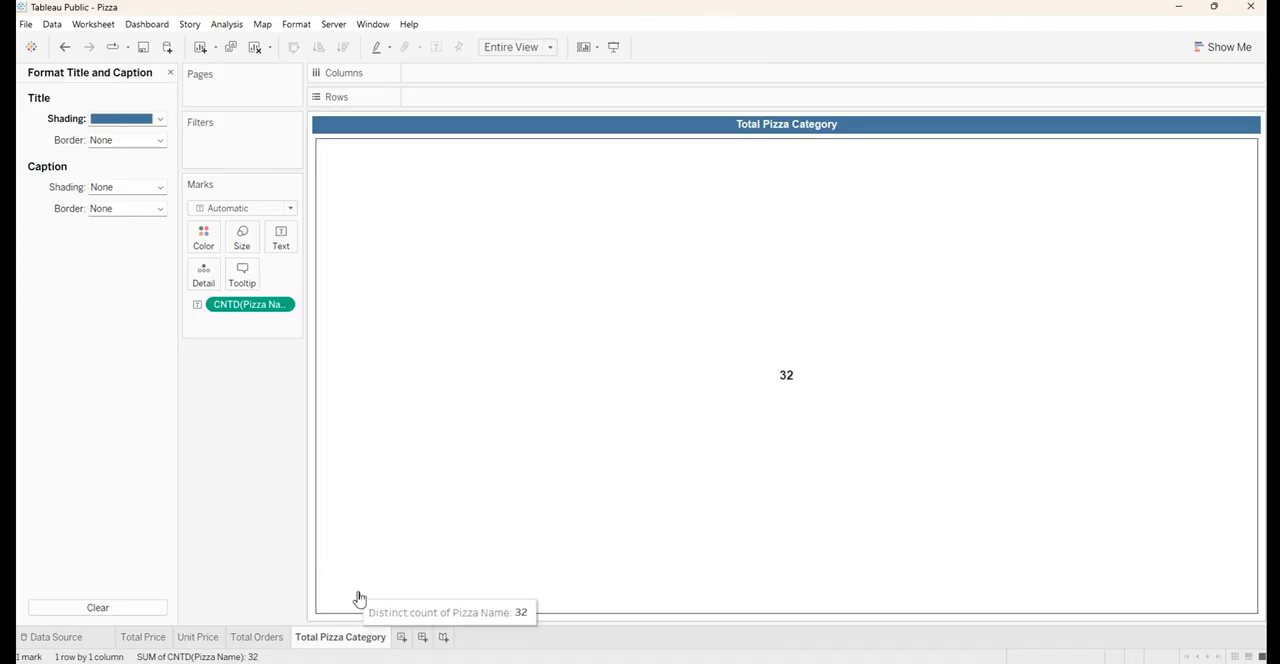
Create a new worksheet listing Pizza Name in rows with Total Price as text marks
click(401, 637)
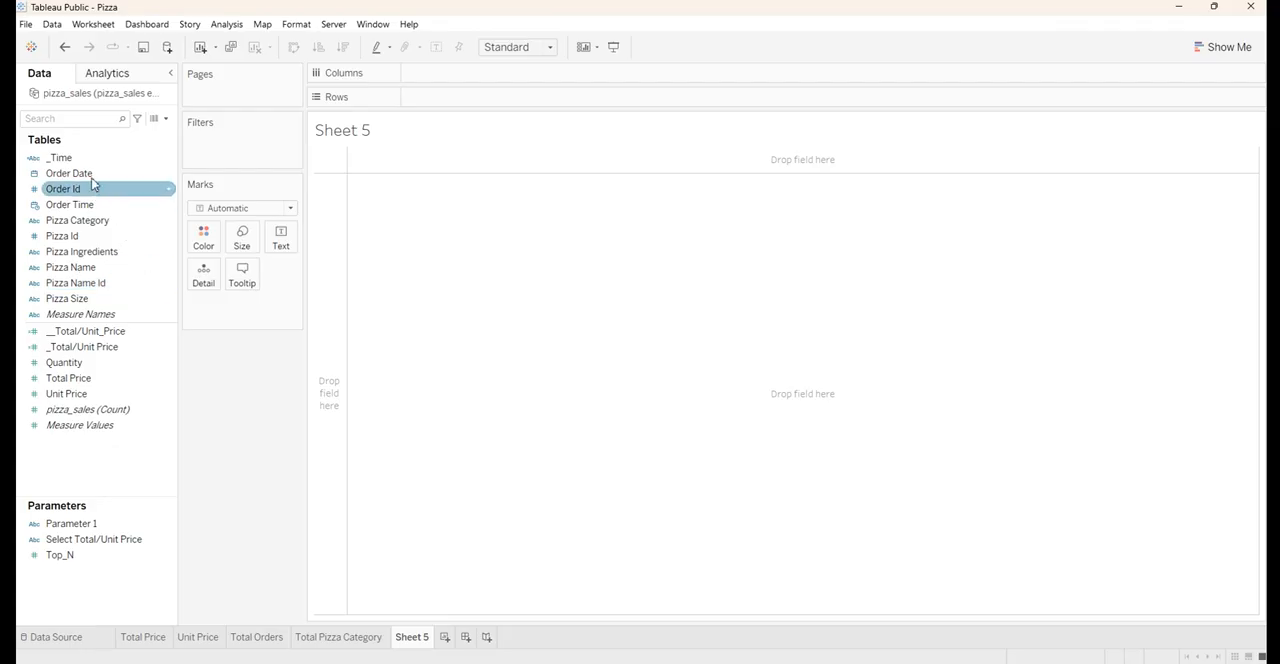
click(95, 273)
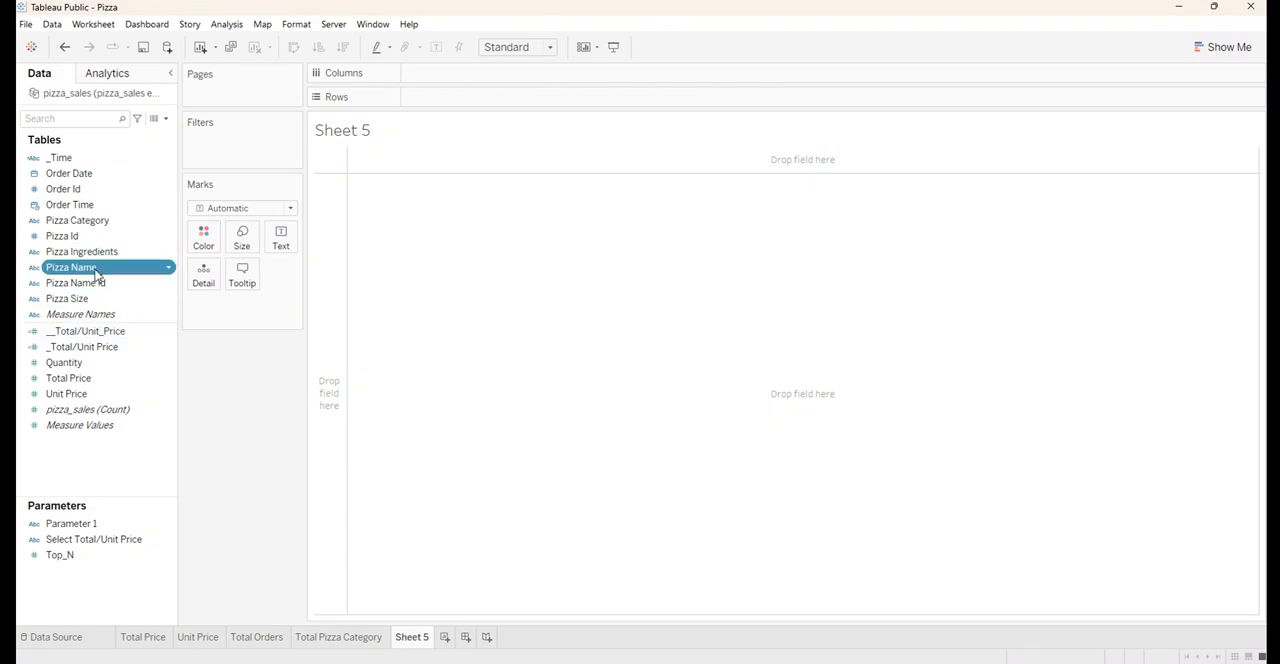
drag(95, 273, 457, 97)
click(90, 363)
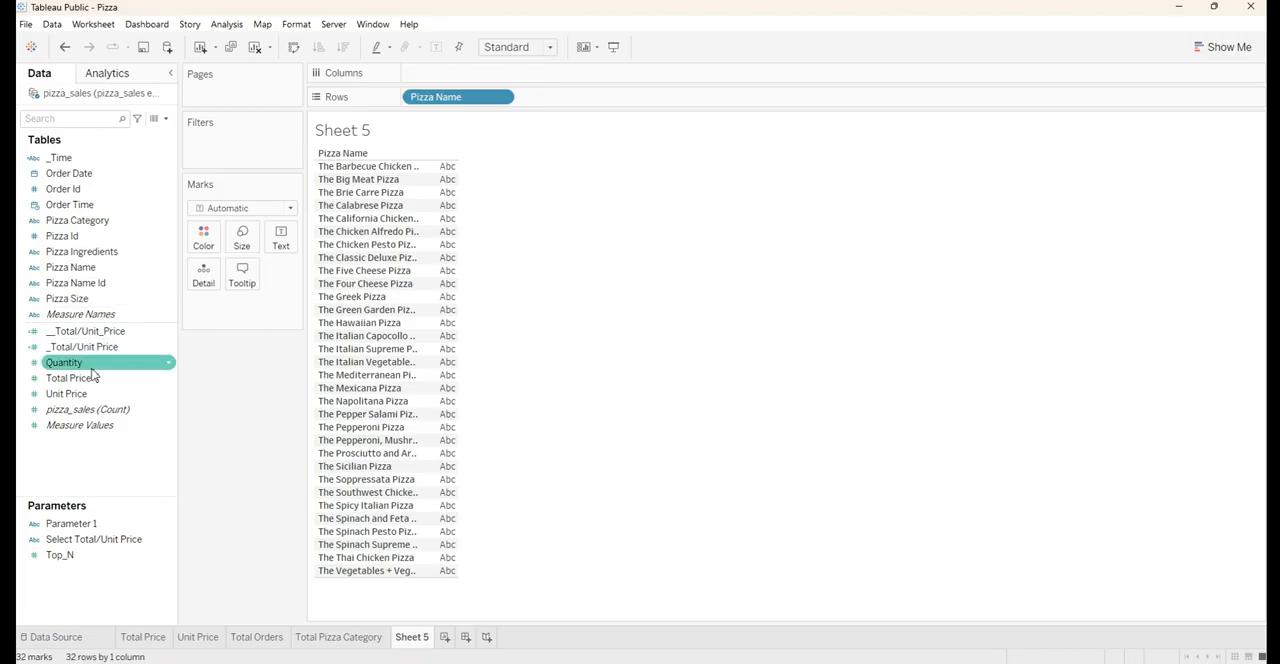
click(93, 380)
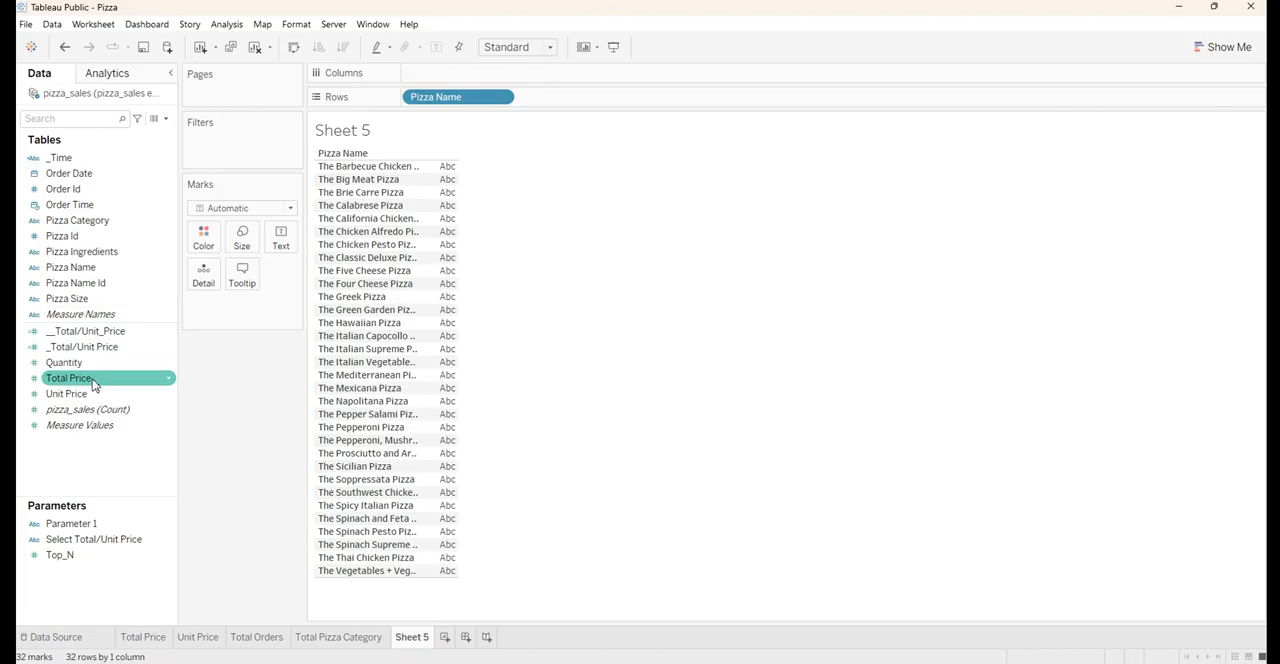
drag(93, 383, 281, 240)
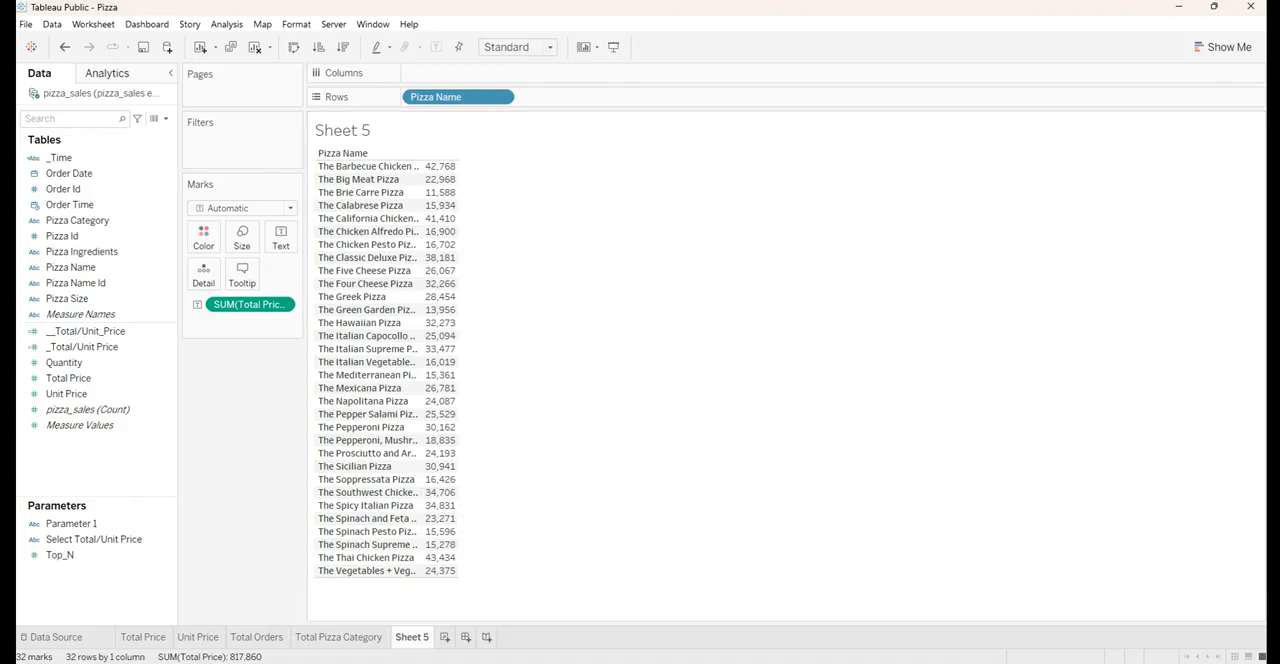
Convert the pizza table to a horizontal bar chart and sort it in descending order of Total Price
click(1223, 50)
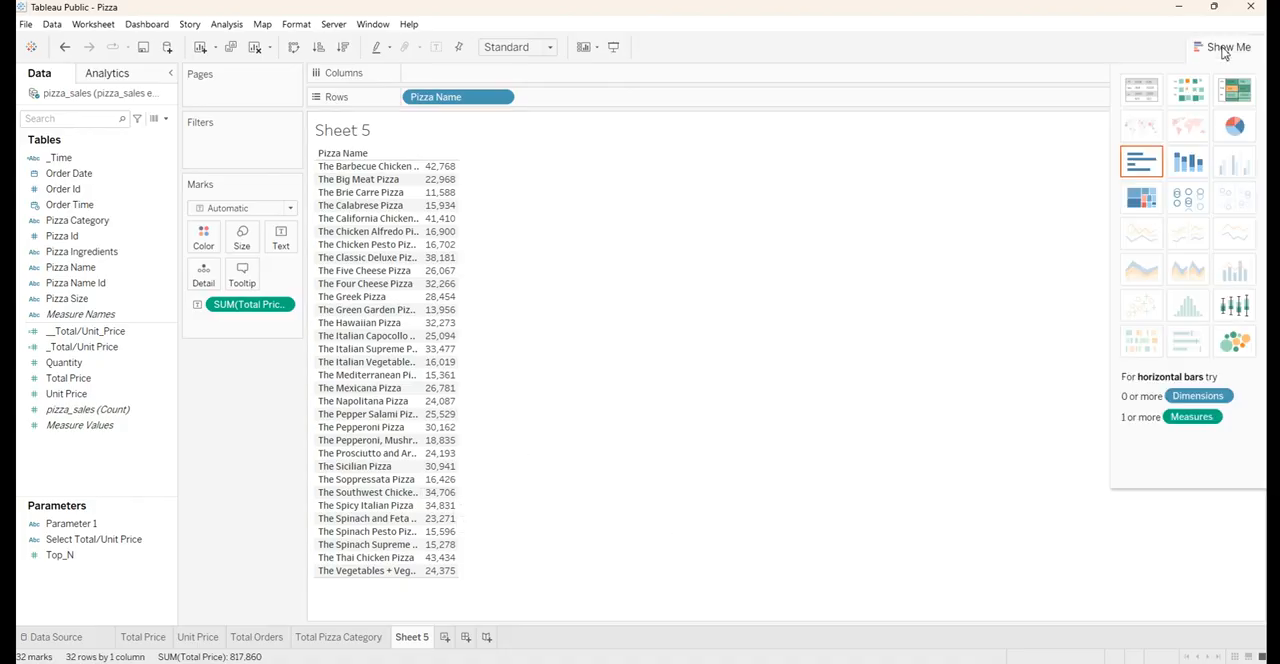
click(1140, 163)
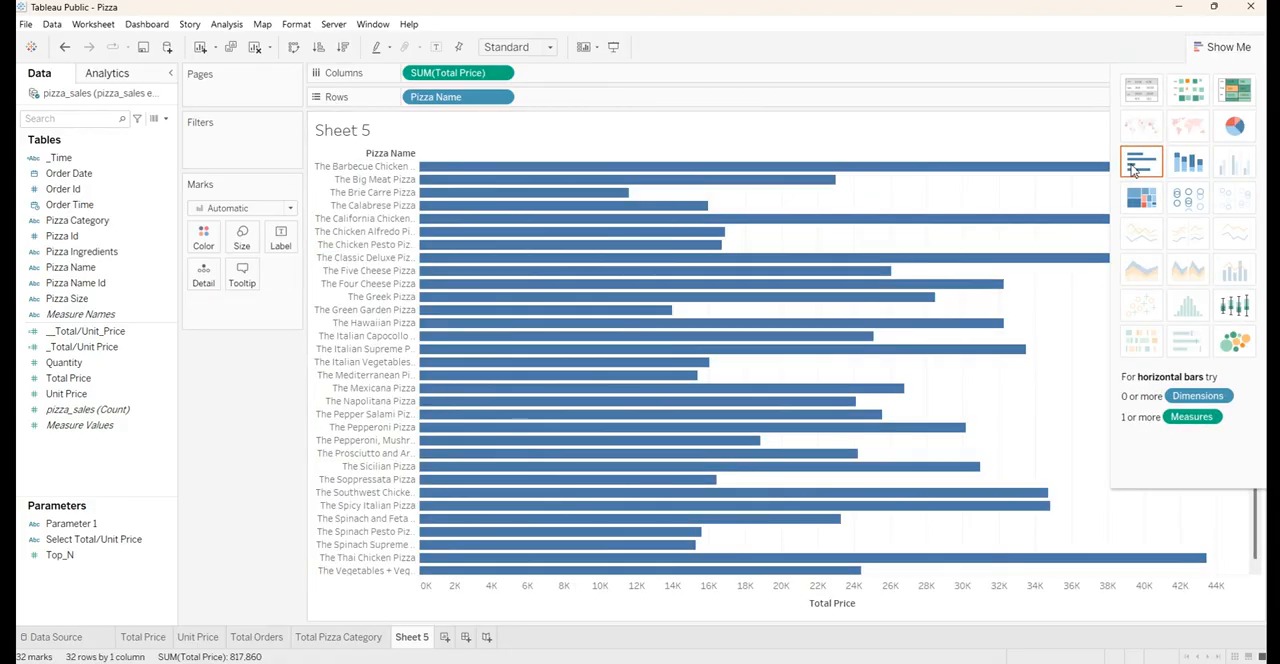
click(342, 50)
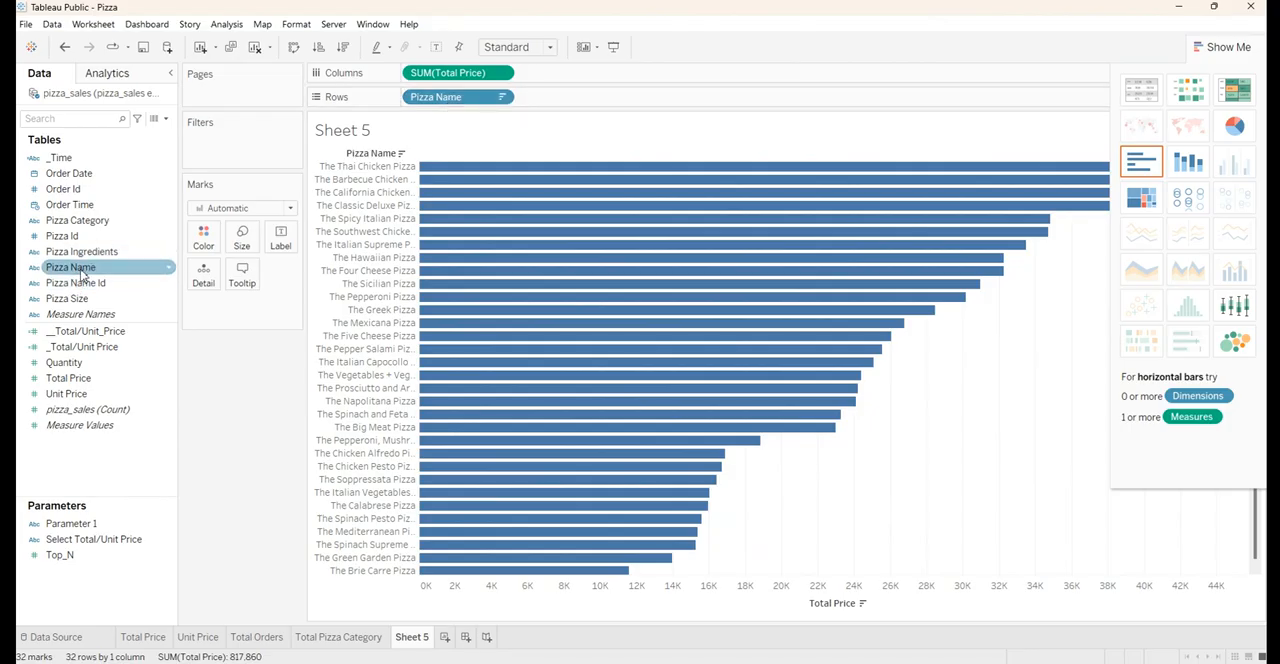
Filter Pizza Name to the top 5 by sum of Total Price
drag(95, 268, 224, 162)
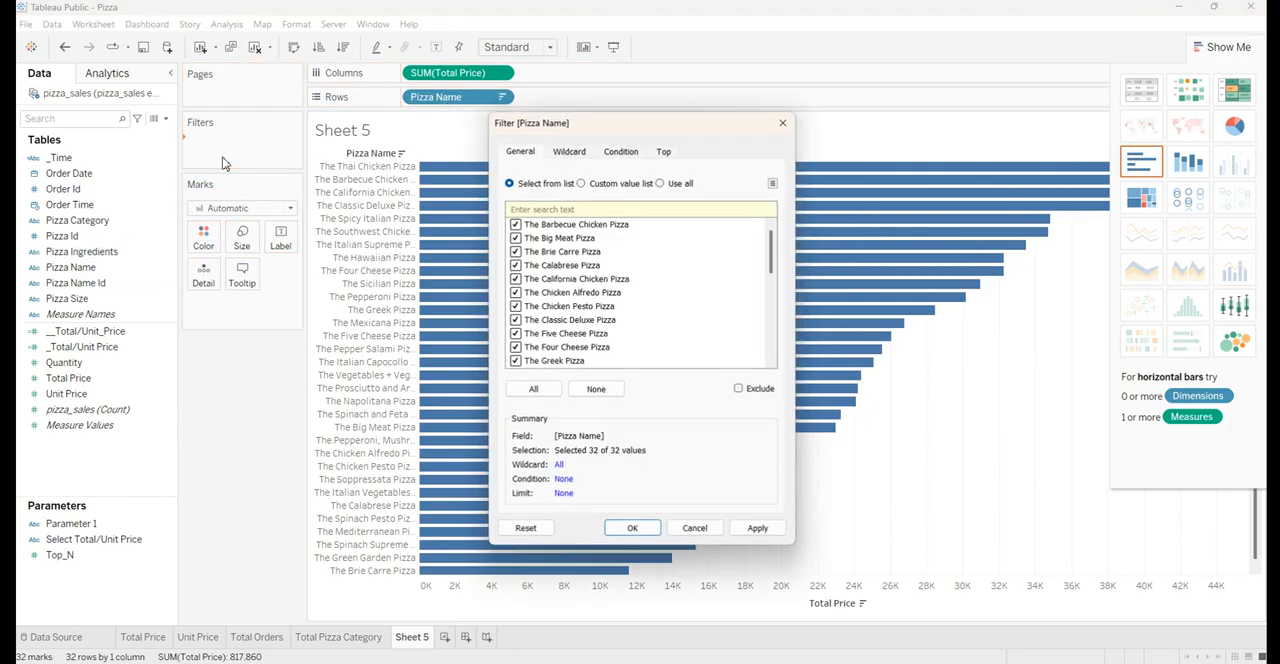
click(663, 152)
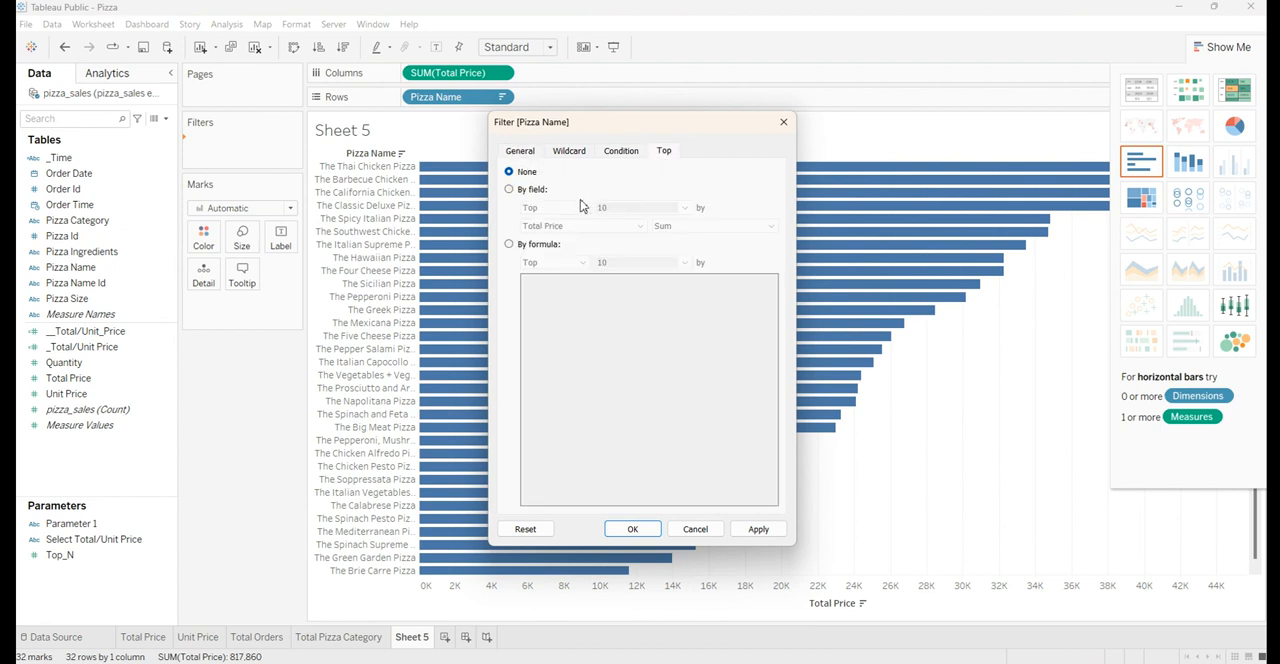
click(508, 190)
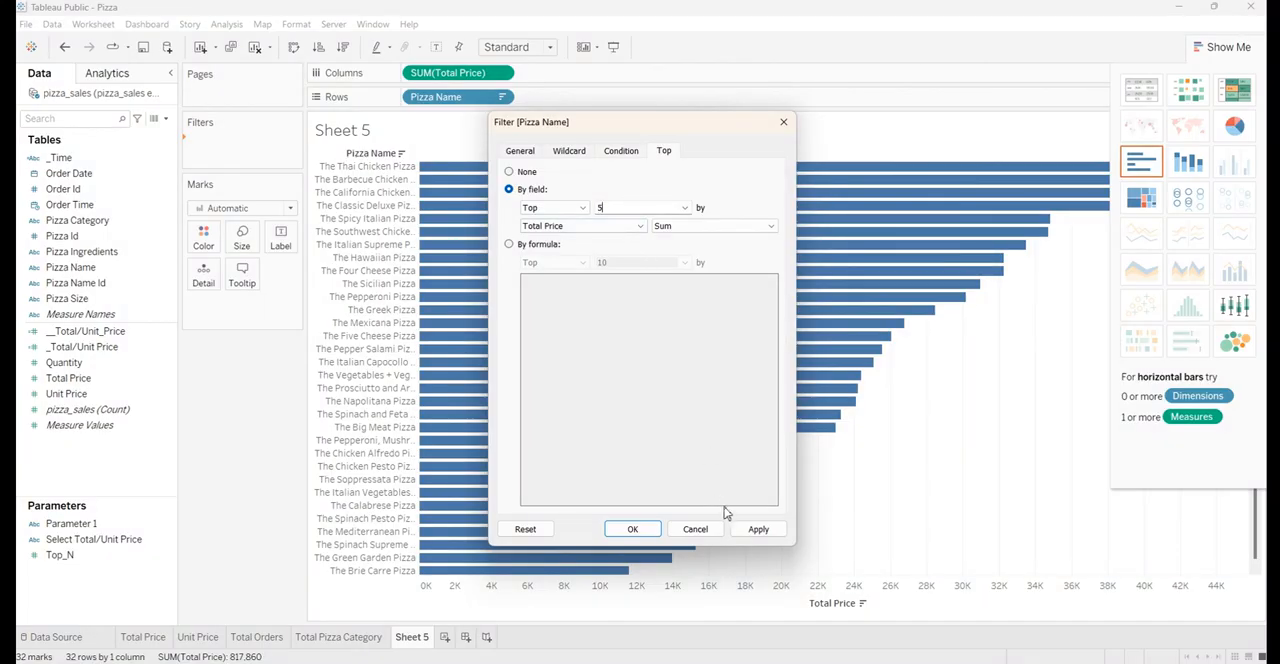
click(769, 536)
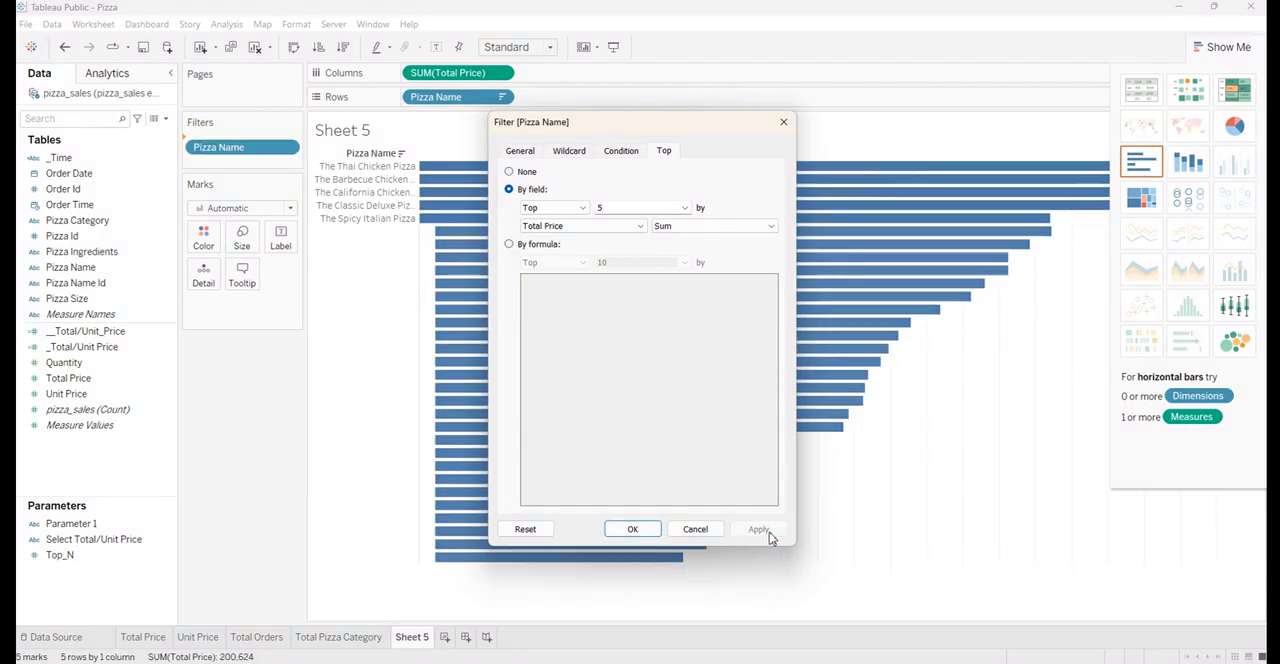
click(637, 531)
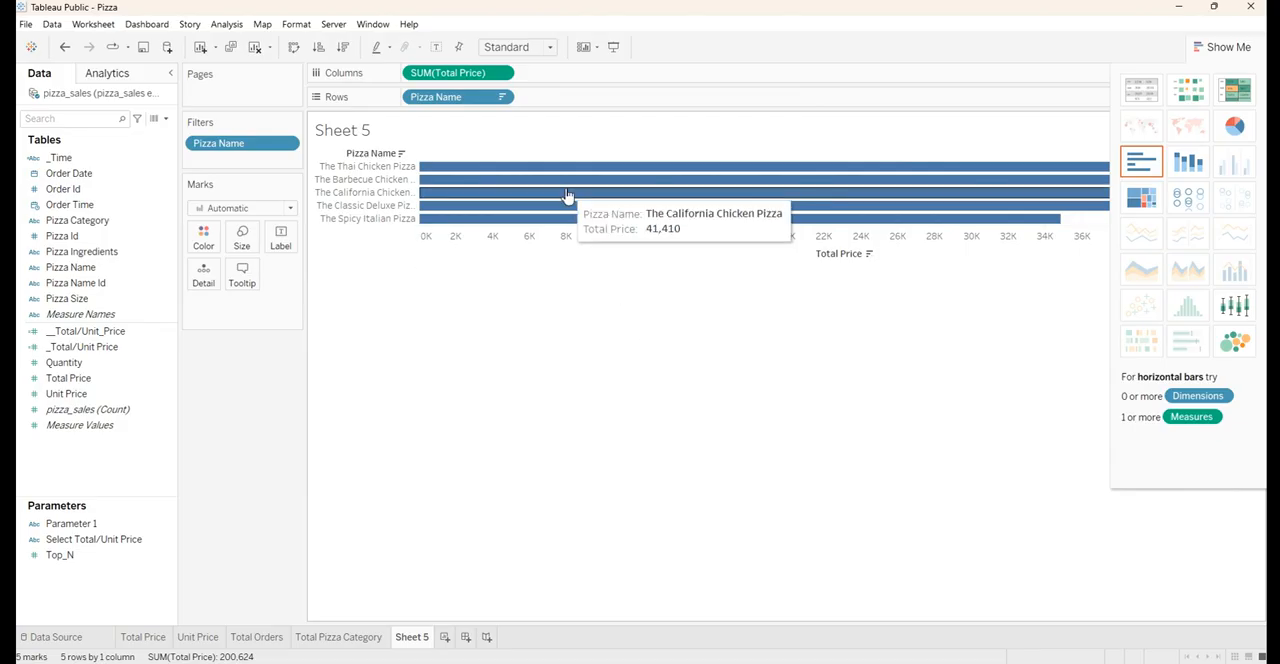
Fit the bar chart to Entire View and hide the Pizza Name field label for rows
click(1212, 47)
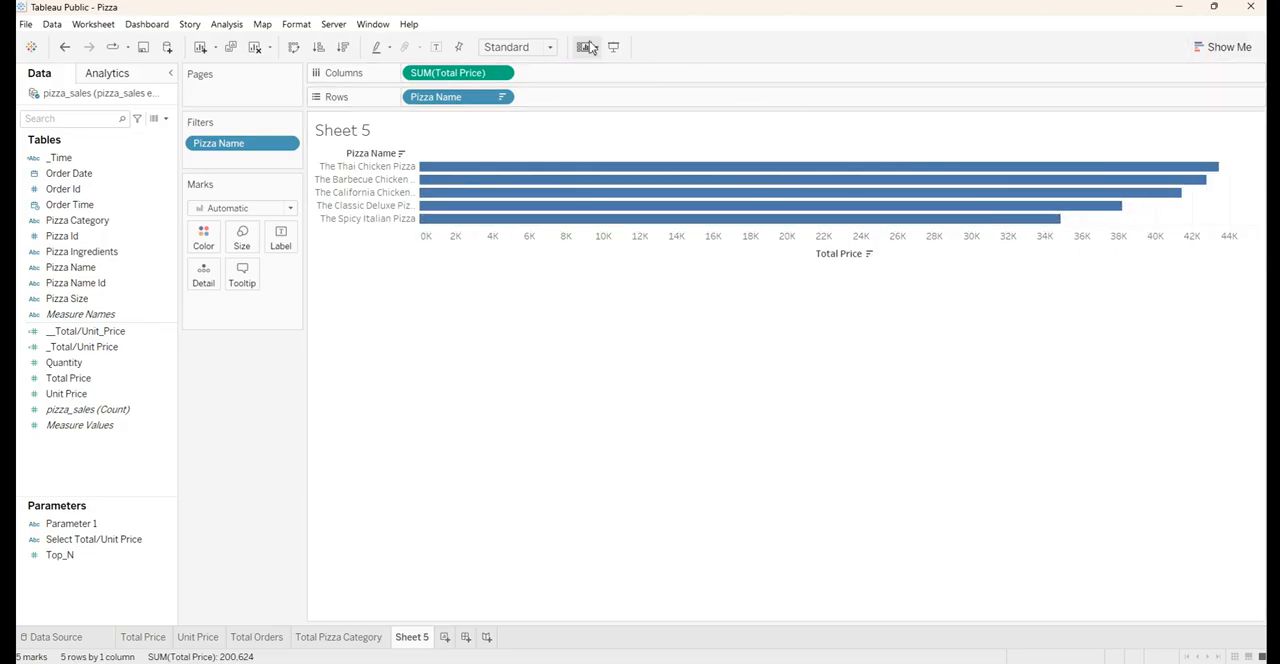
click(520, 47)
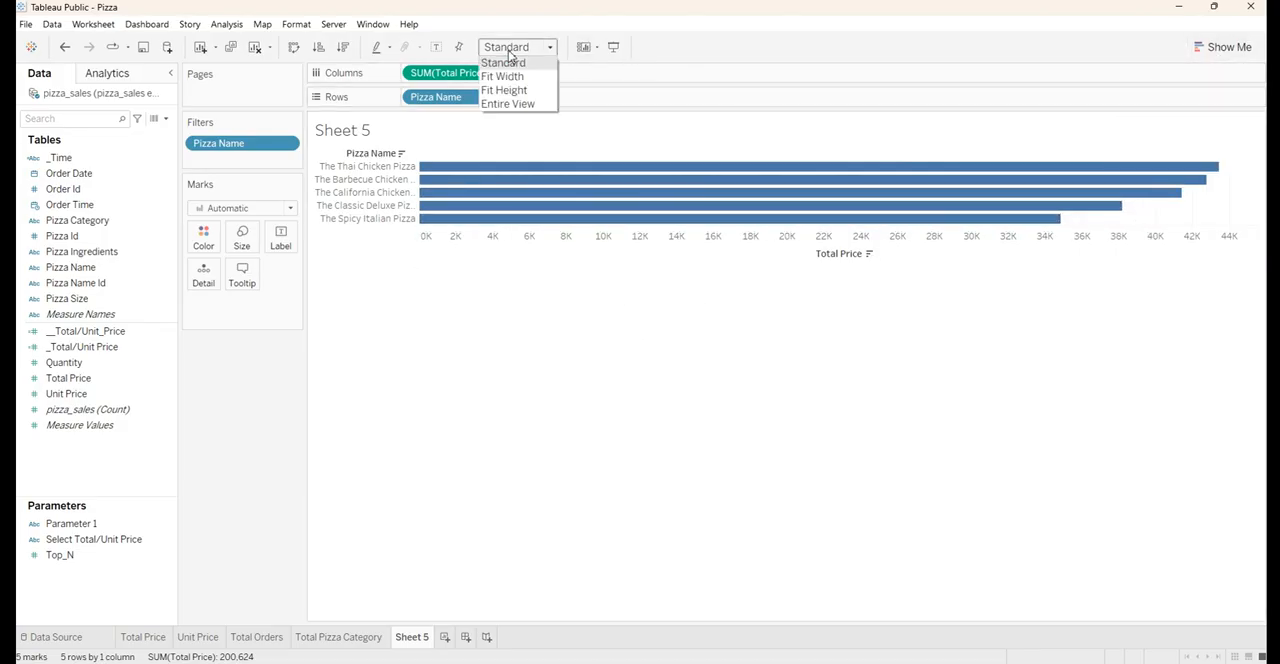
click(510, 104)
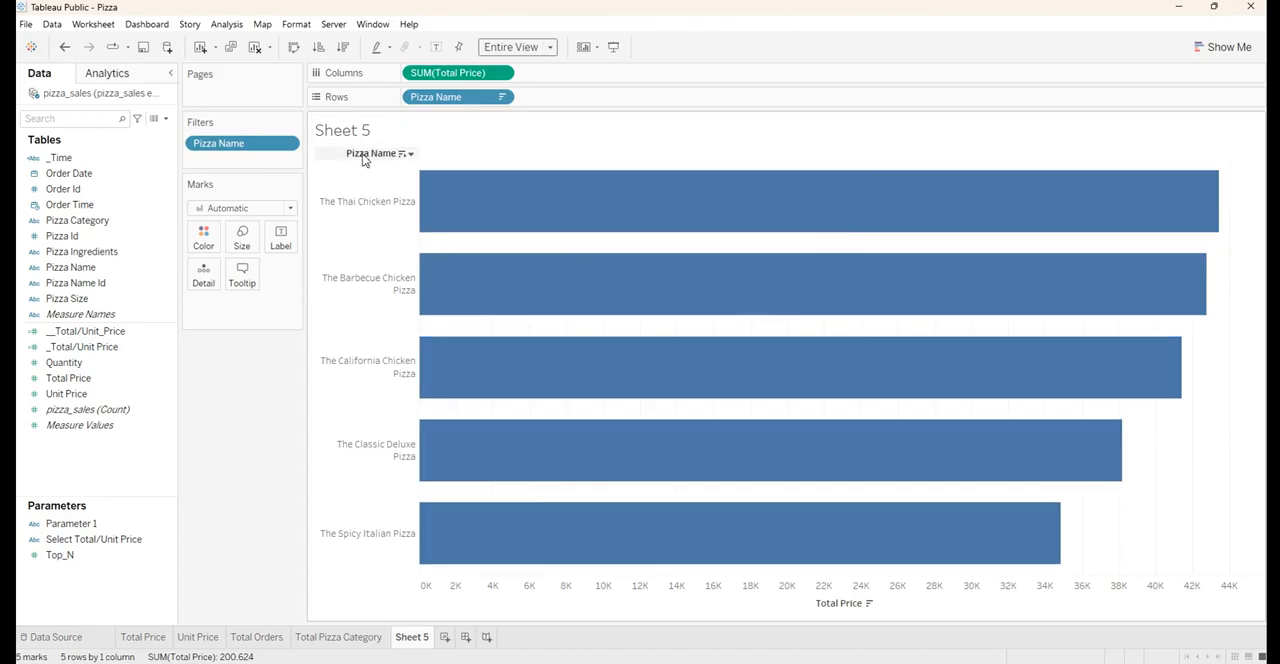
right_click(364, 160)
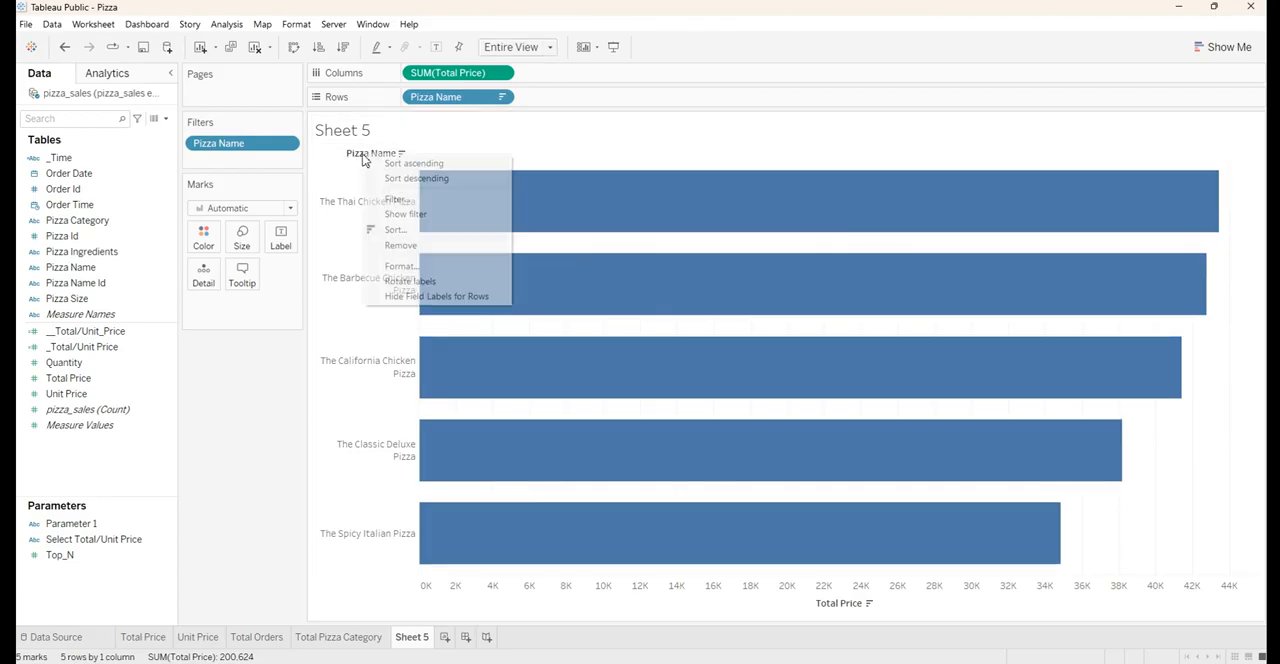
click(430, 296)
Replace the sheet title with "Top 5 Pizza Name by Total Price"
double_click(371, 134)
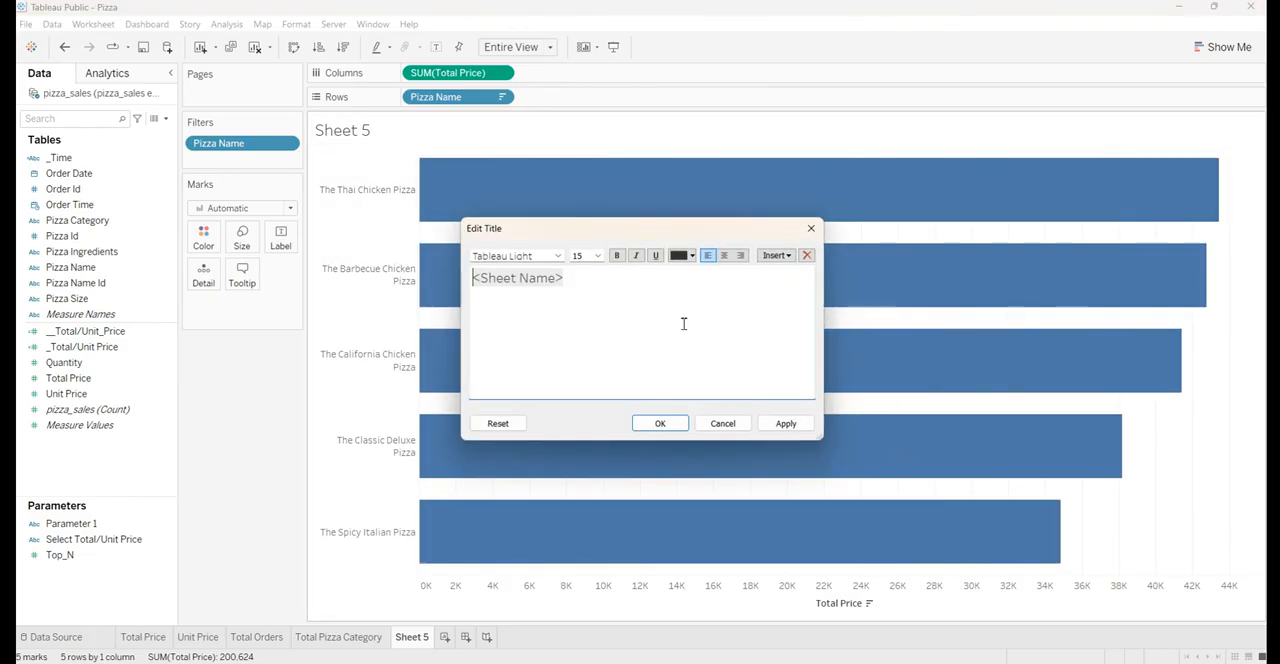
drag(574, 281, 471, 284)
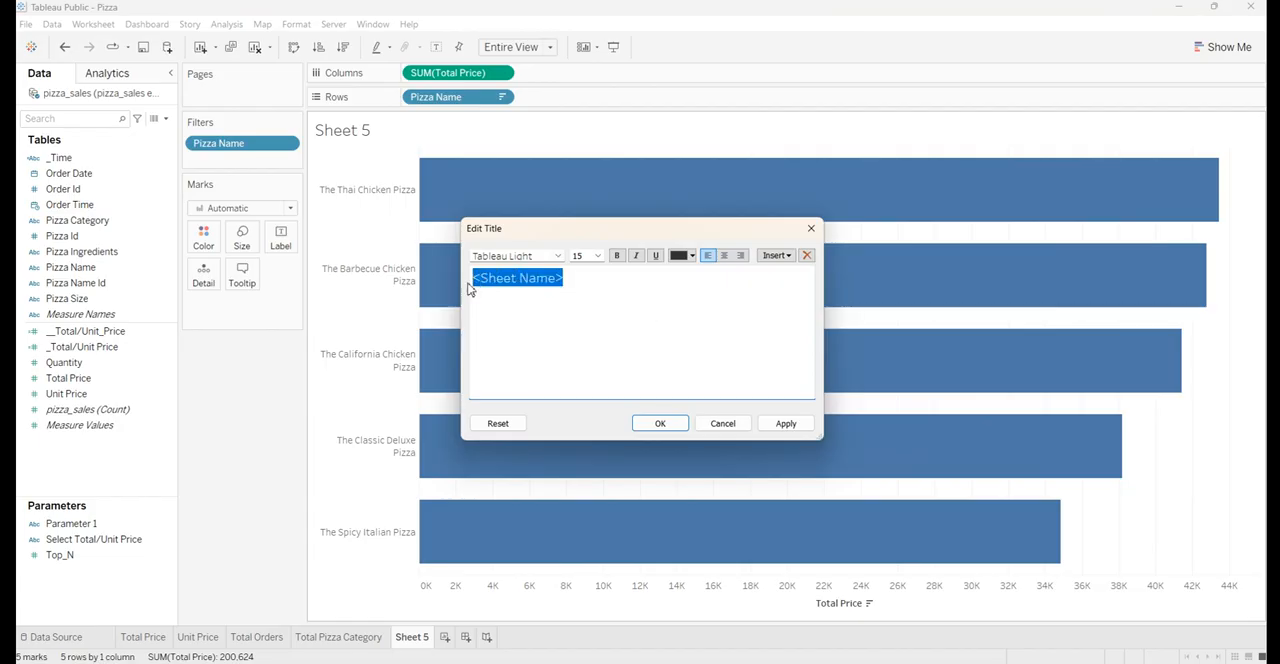
text(Top)
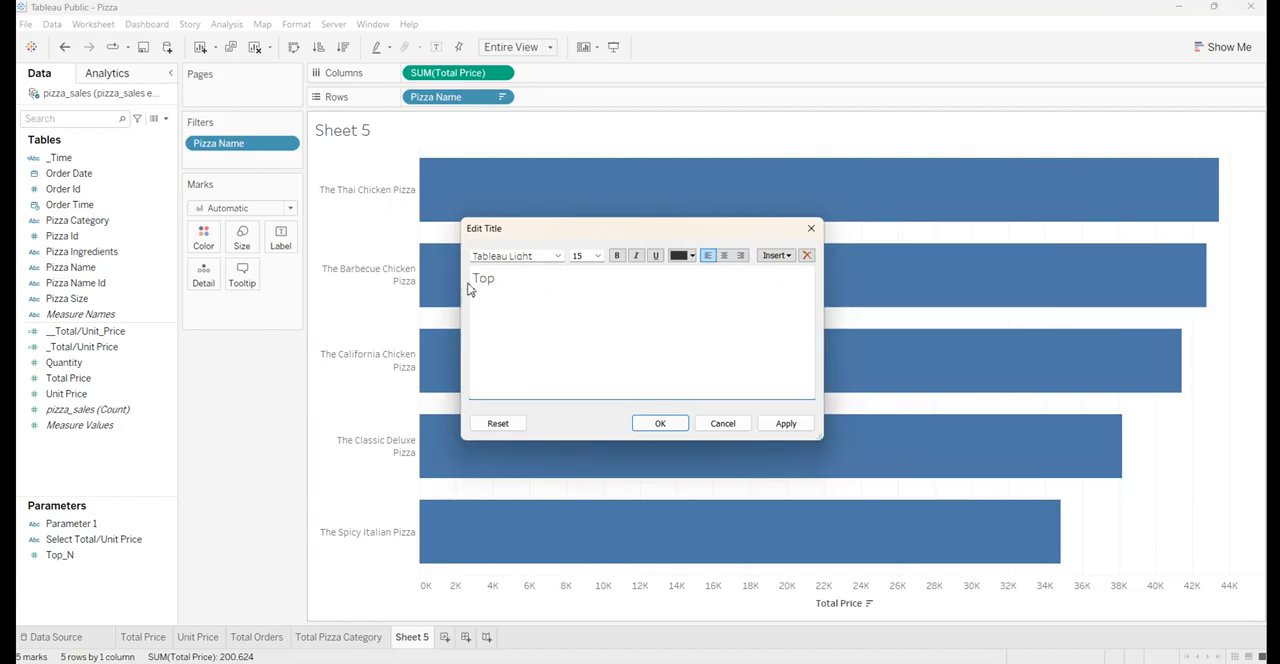
text( 5 Pizza by Name)
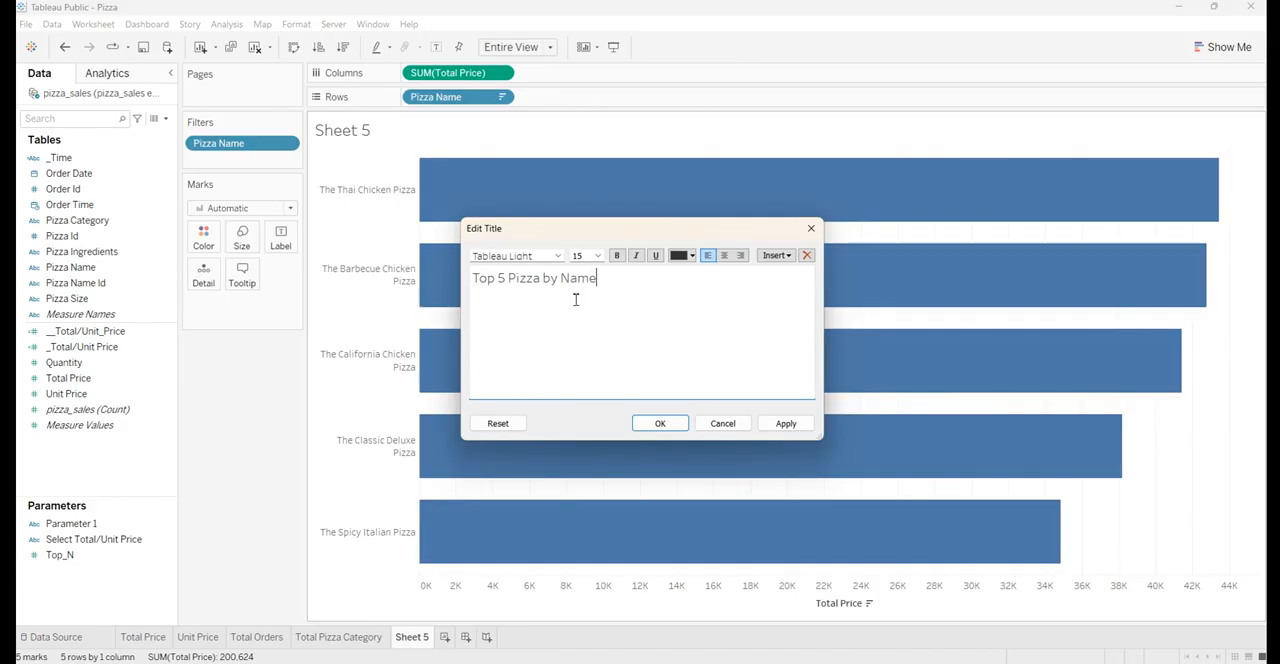
double_click(551, 280)
key(BackSpace)
text(Total Price)
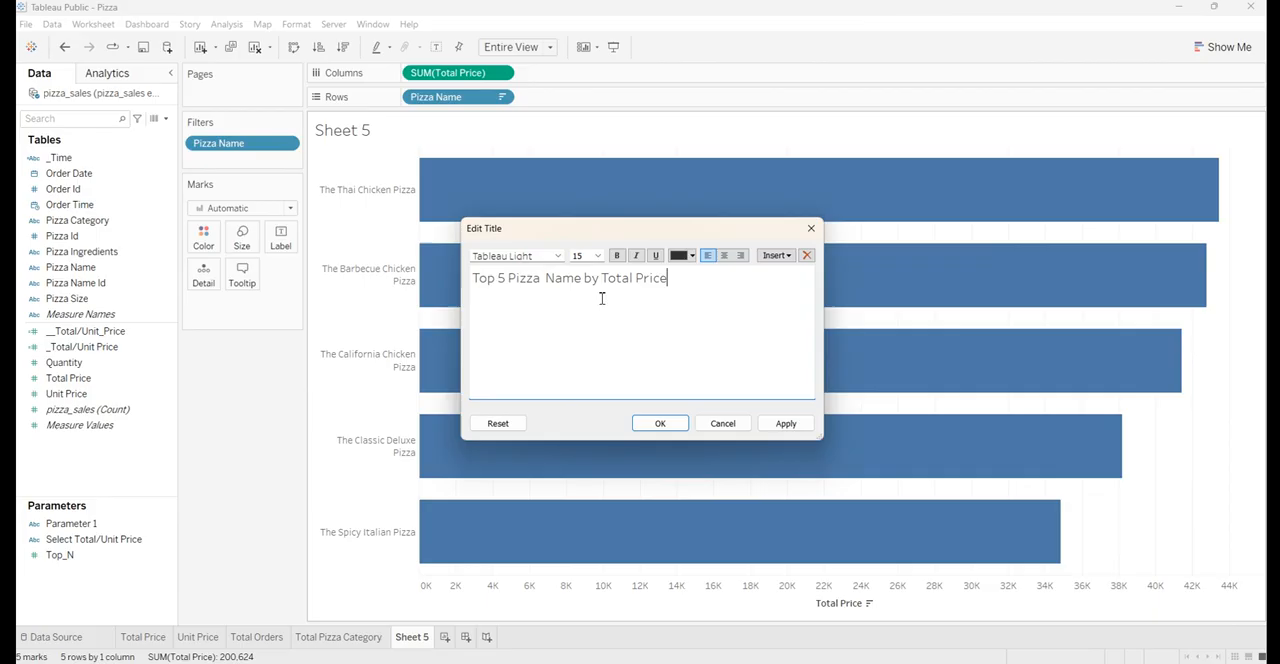
Format the whole sheet title as bold, white, centred Arial at size 10 and apply it
key(ctrl+a)
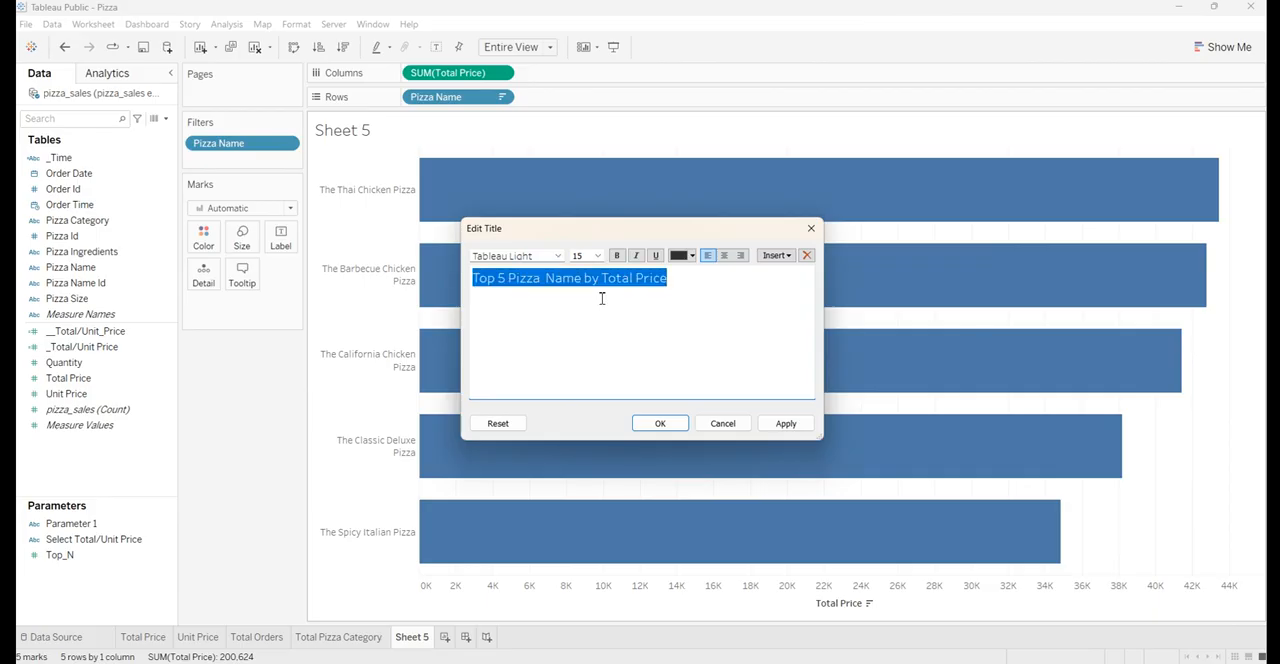
click(550, 258)
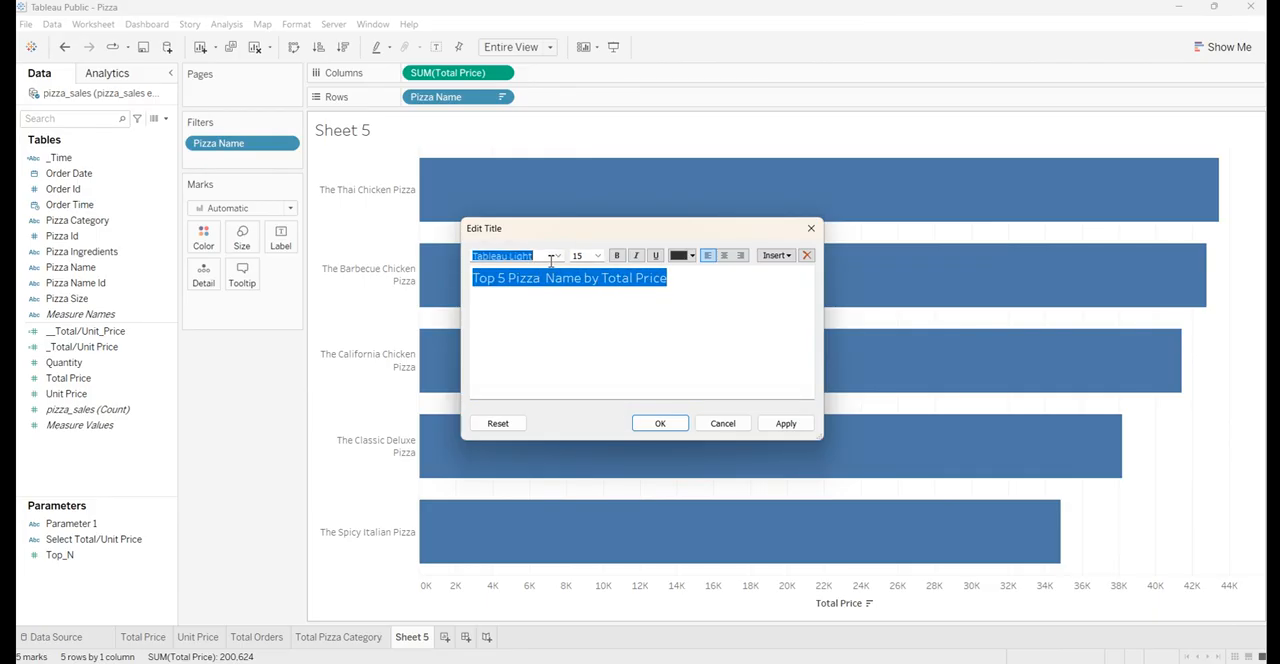
text(arial)
key(Return)
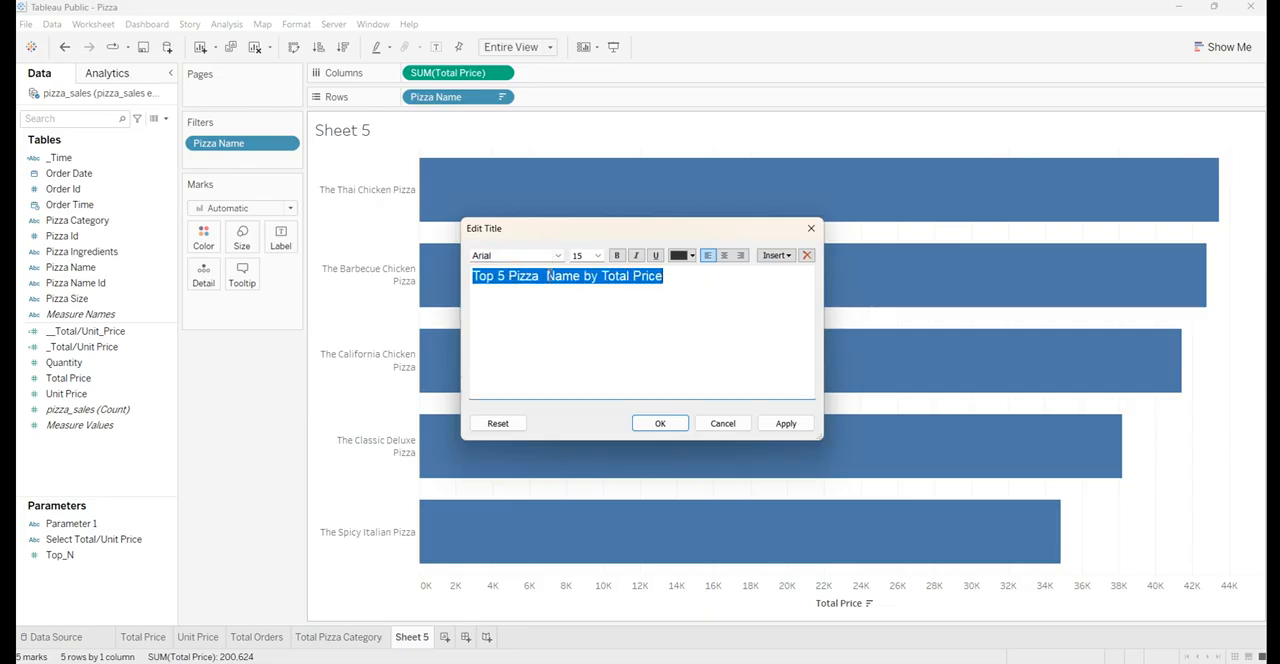
click(597, 255)
click(580, 289)
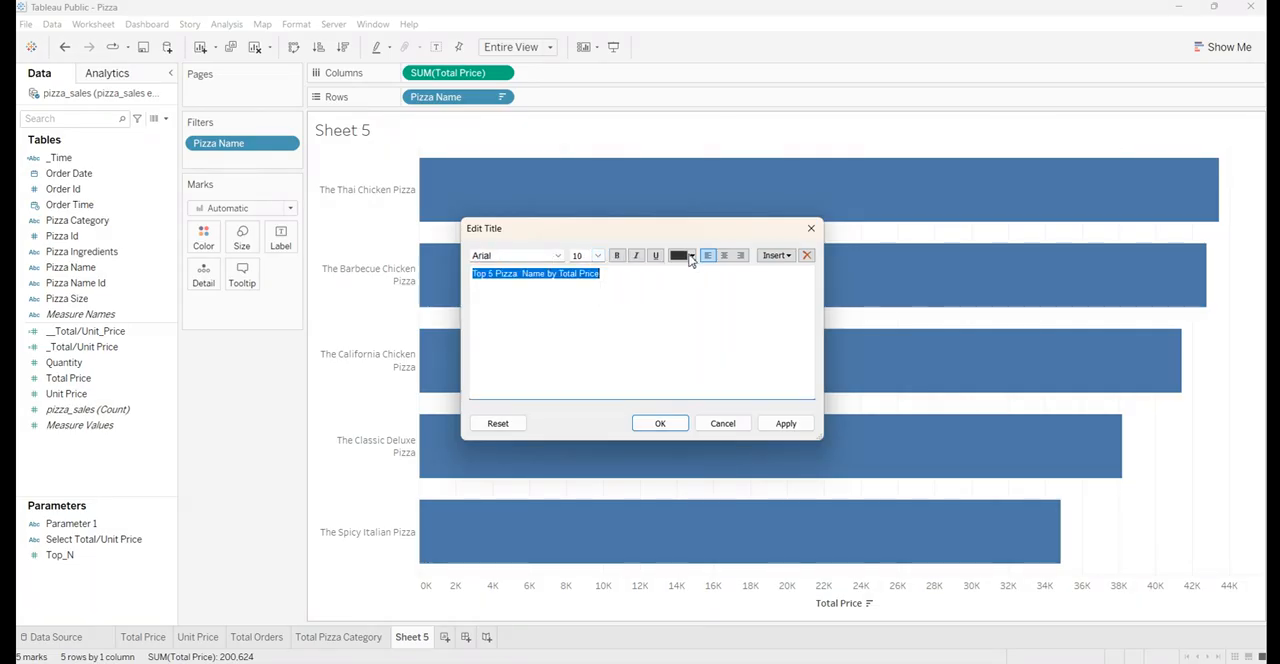
click(691, 256)
click(694, 272)
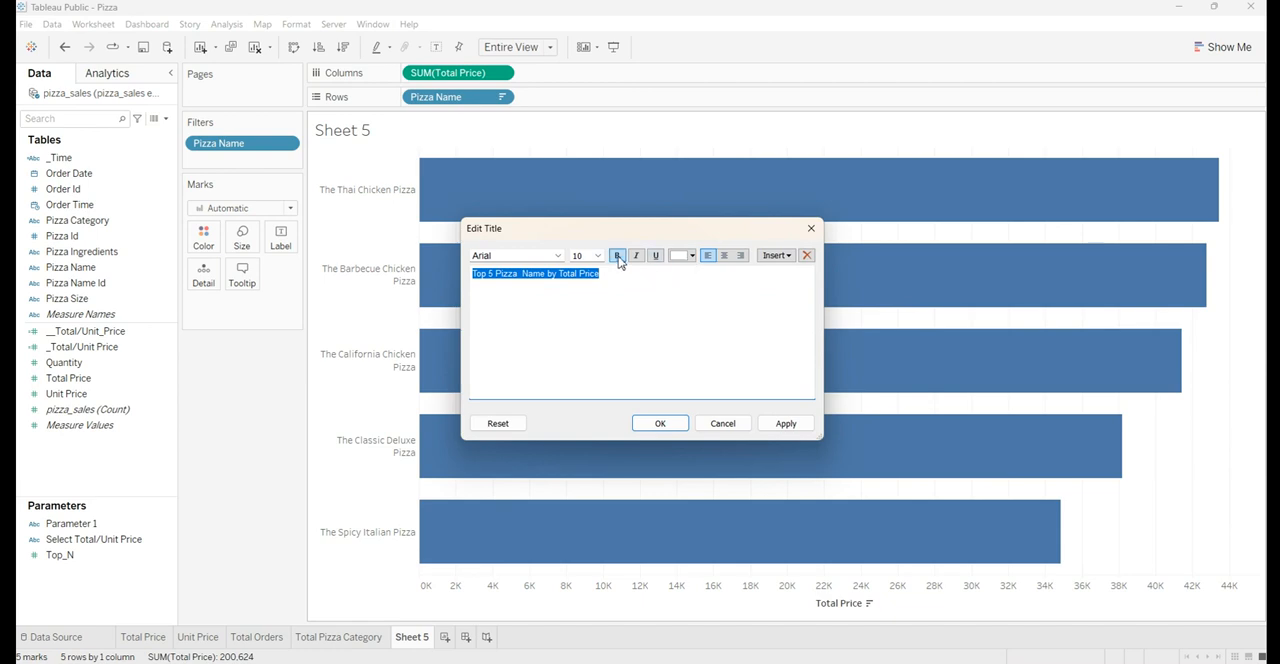
click(617, 255)
click(724, 255)
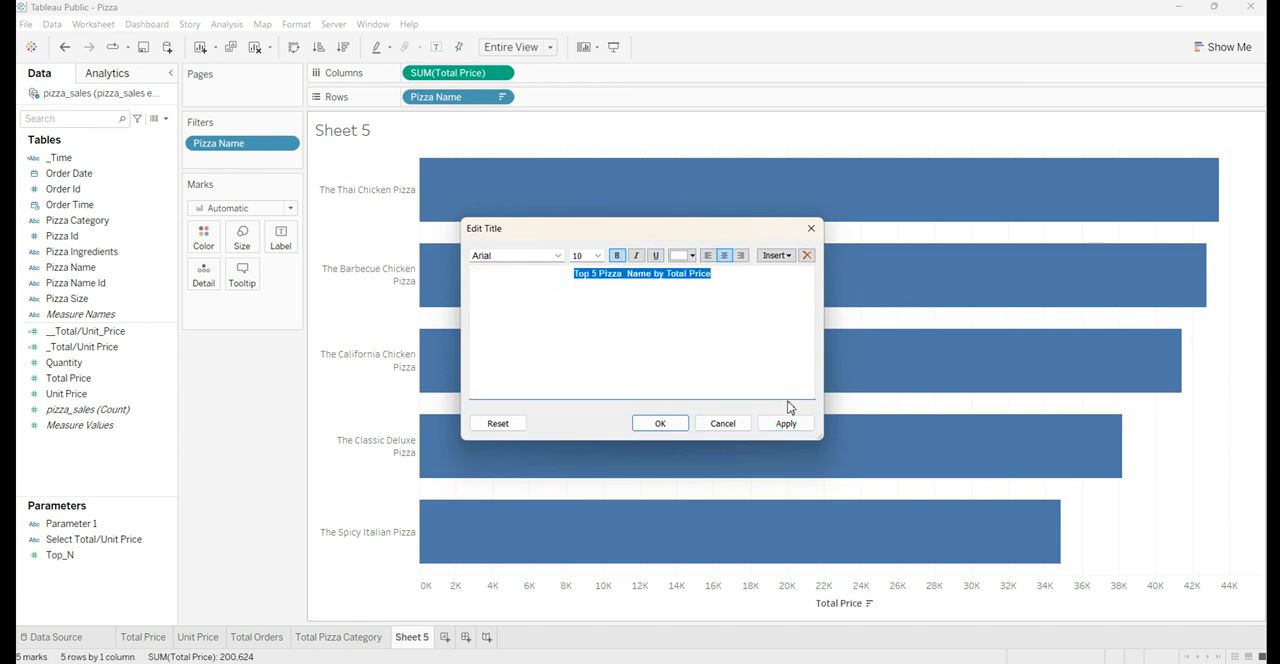
click(786, 423)
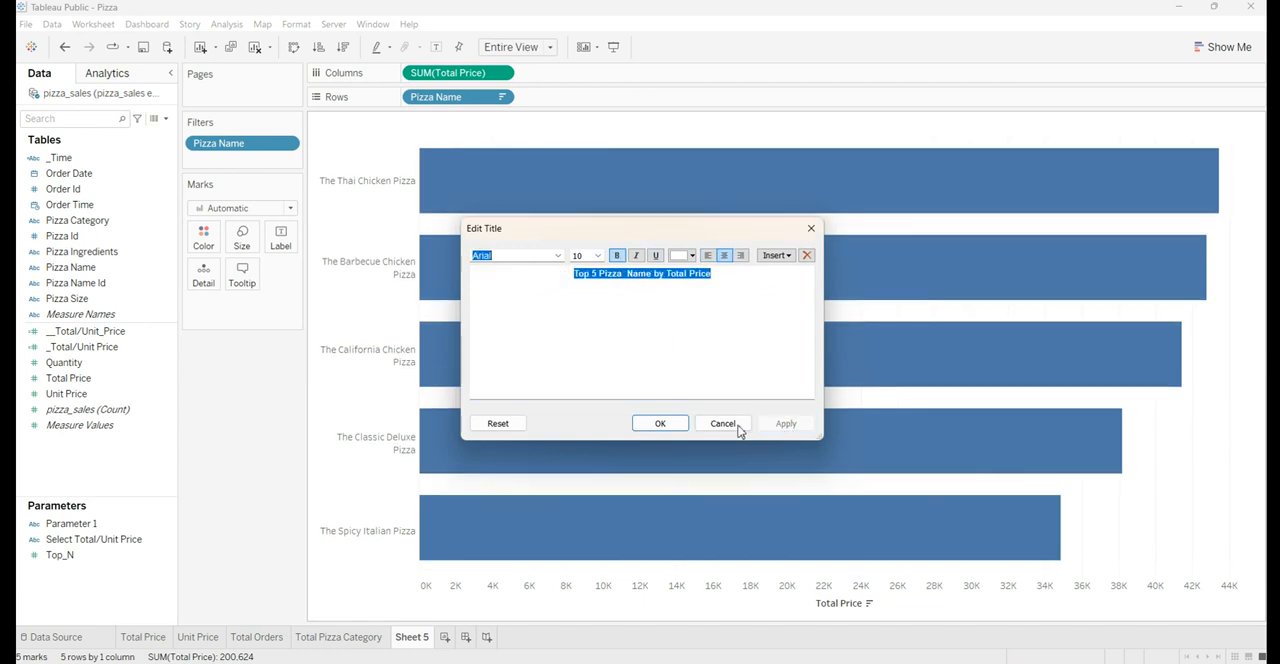
click(664, 428)
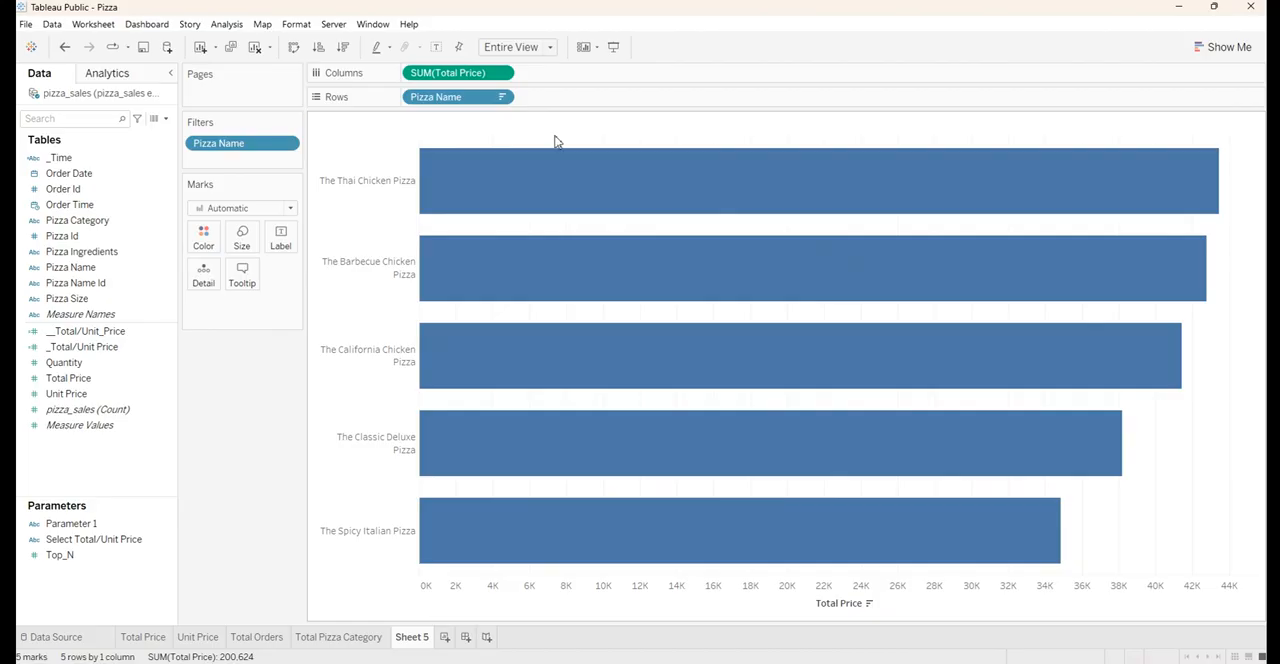
Shade the title background with the custom steel blue used for the colour banner
right_click(556, 128)
key(Escape)
right_click(572, 128)
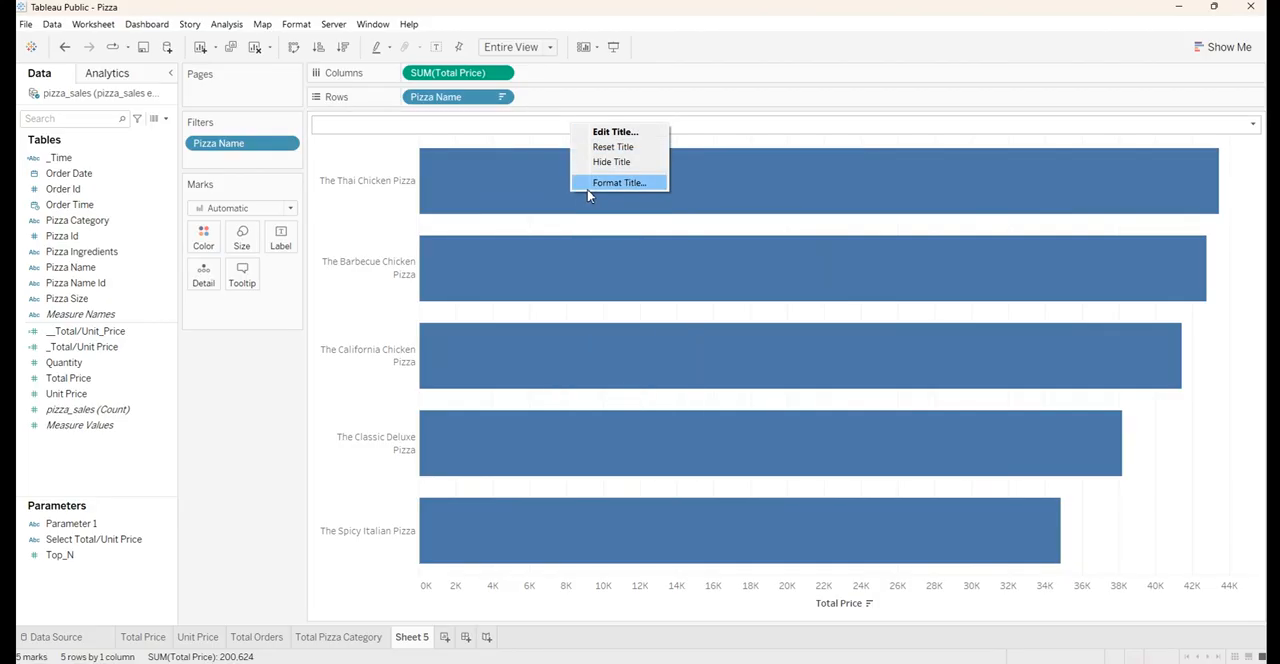
click(590, 182)
click(134, 122)
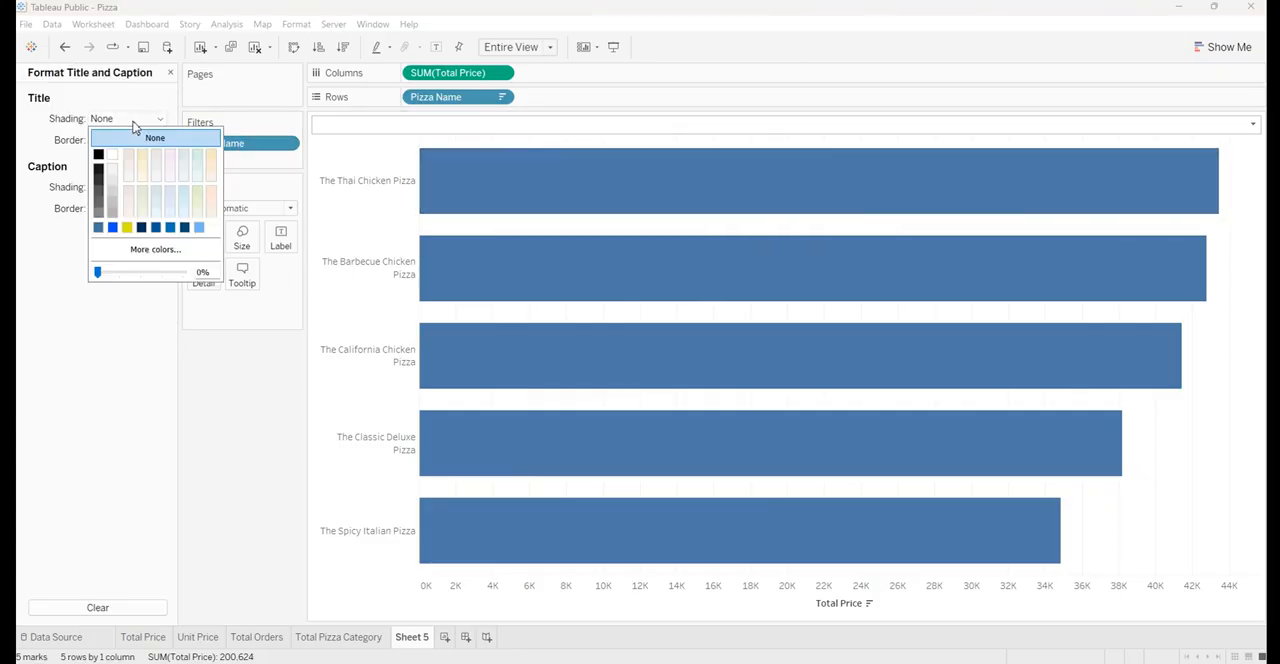
click(98, 228)
click(262, 370)
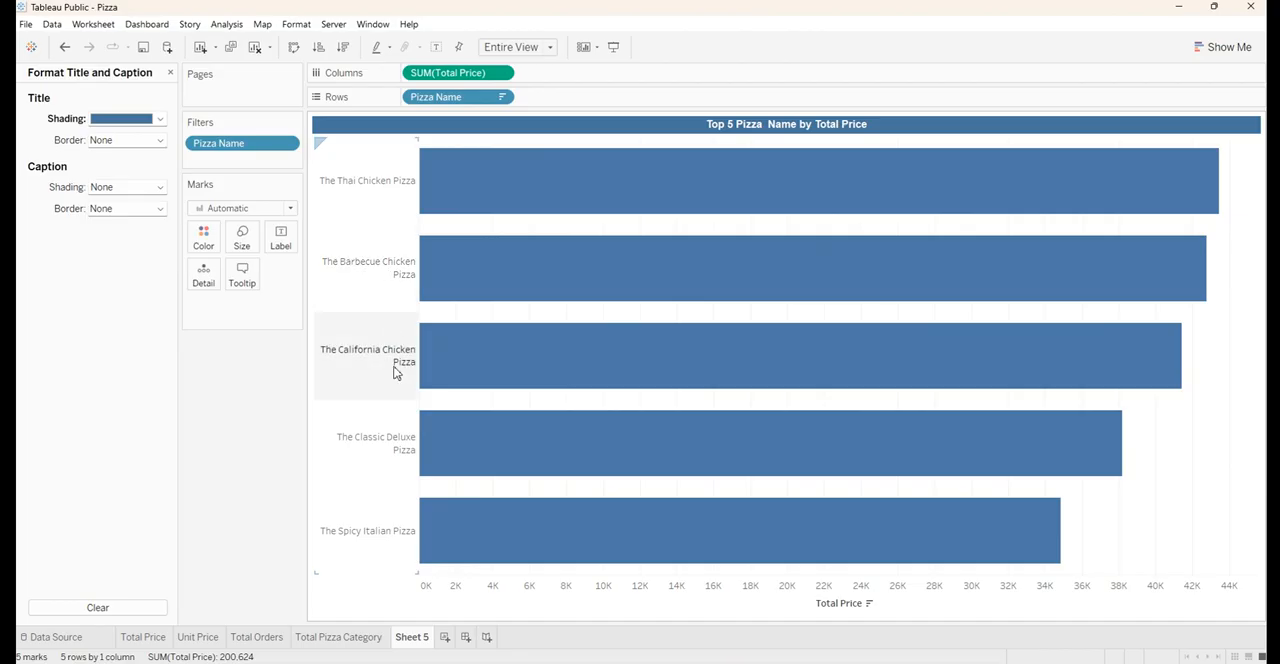
Hide the Total Price axis header beneath the bars and close the title formatting settings
right_click(713, 590)
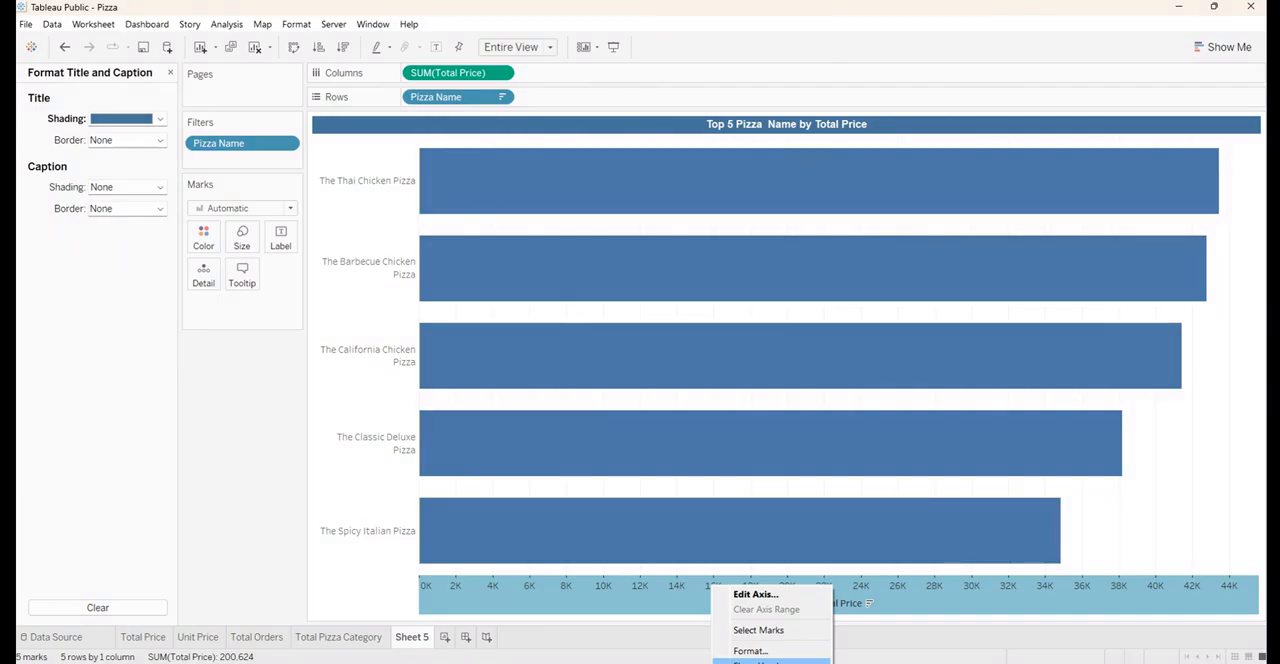
click(770, 661)
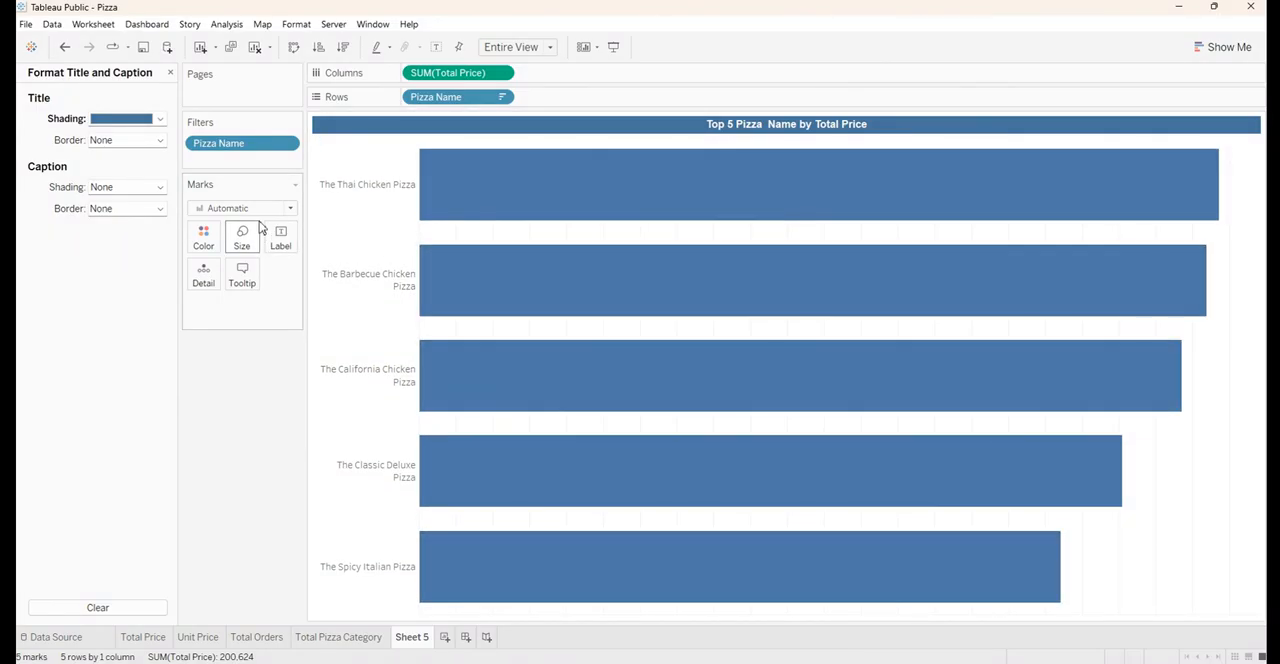
click(170, 73)
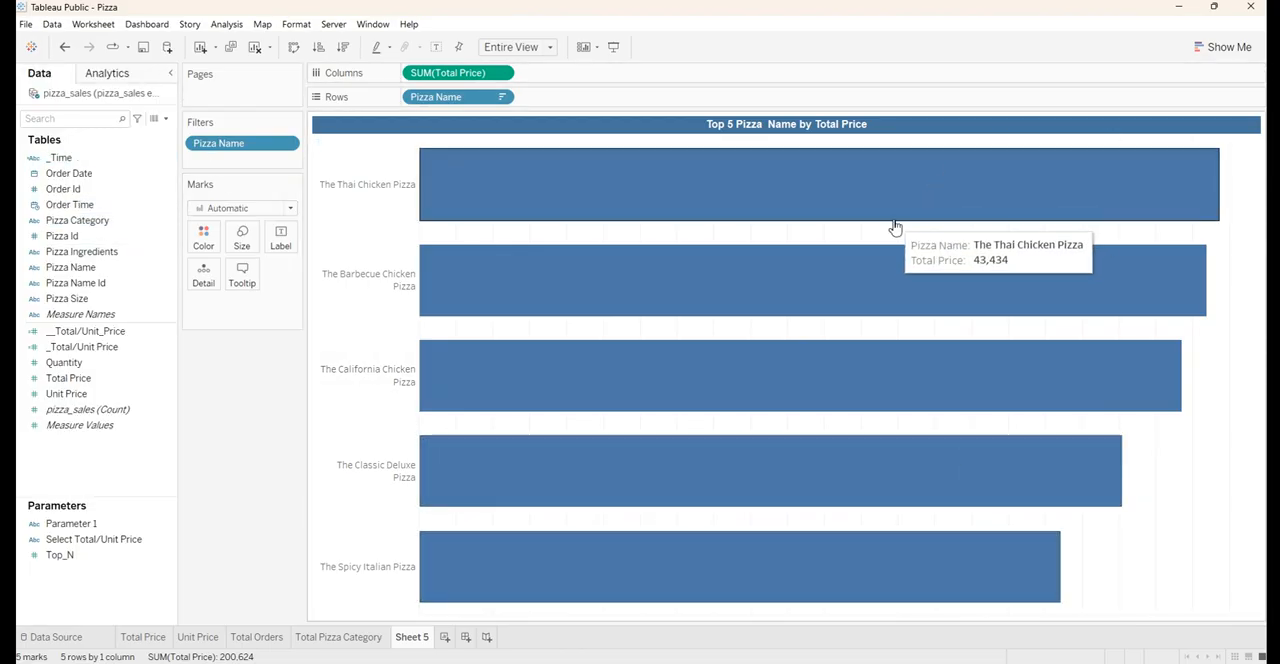
Label the bars with Total Price and format the label text as bold Arial at size 10
click(49, 380)
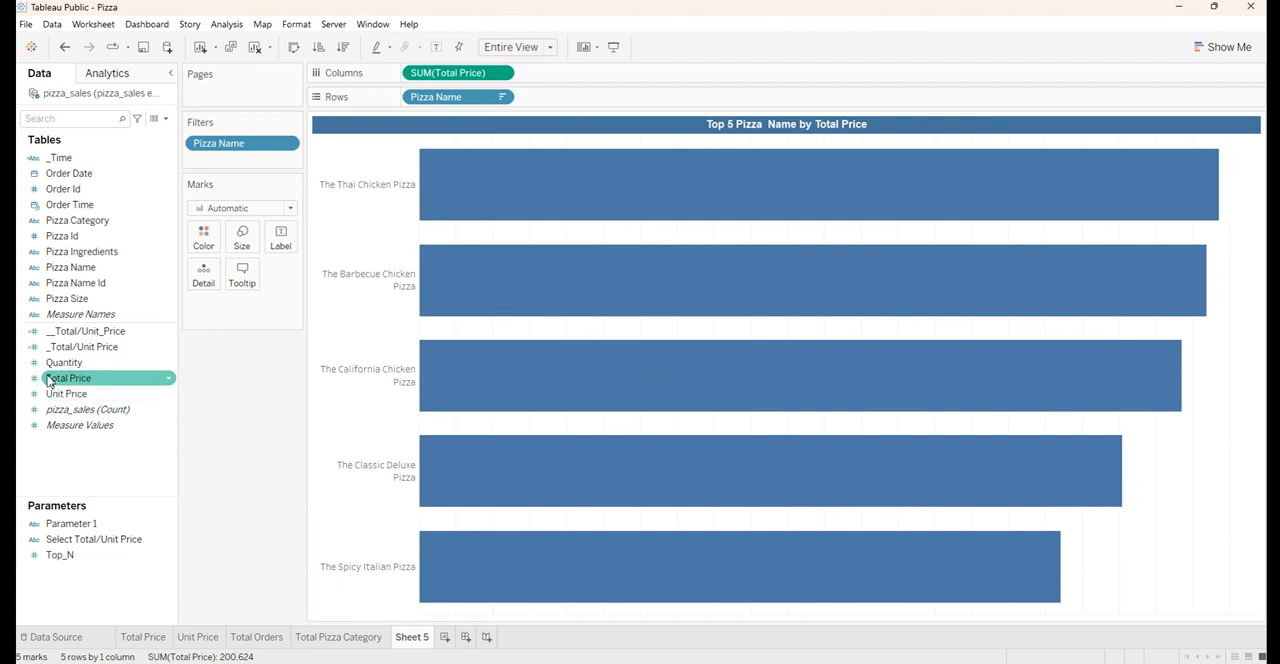
drag(57, 380, 280, 240)
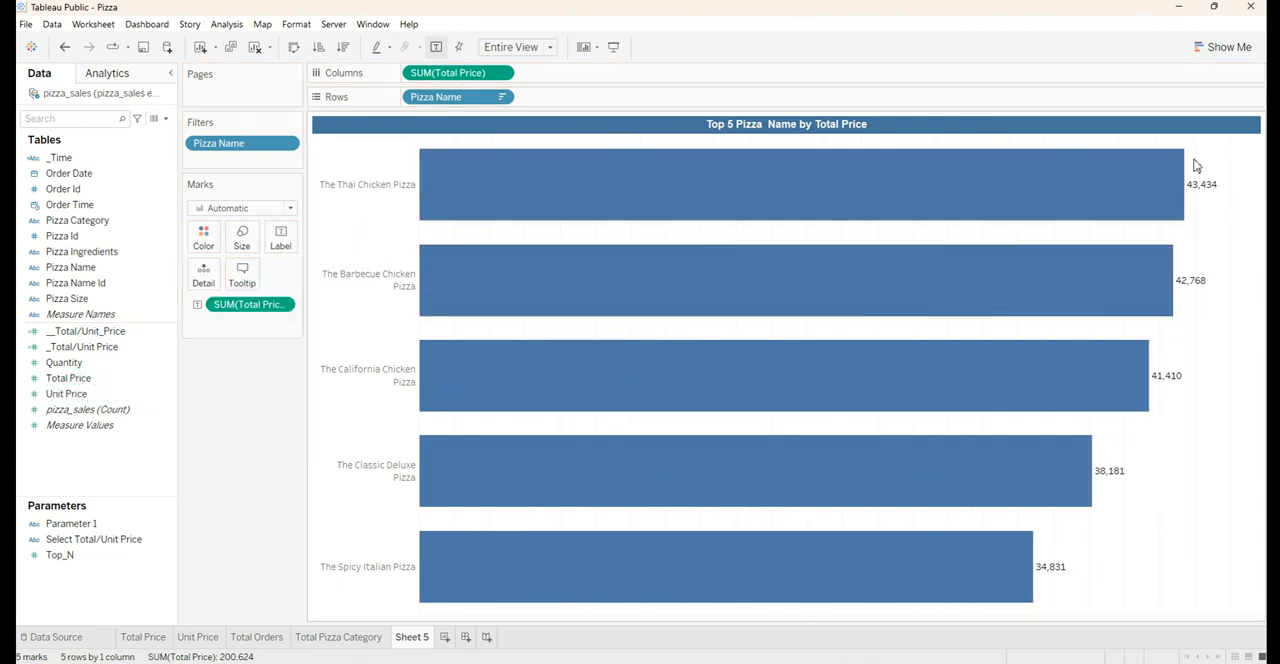
click(281, 245)
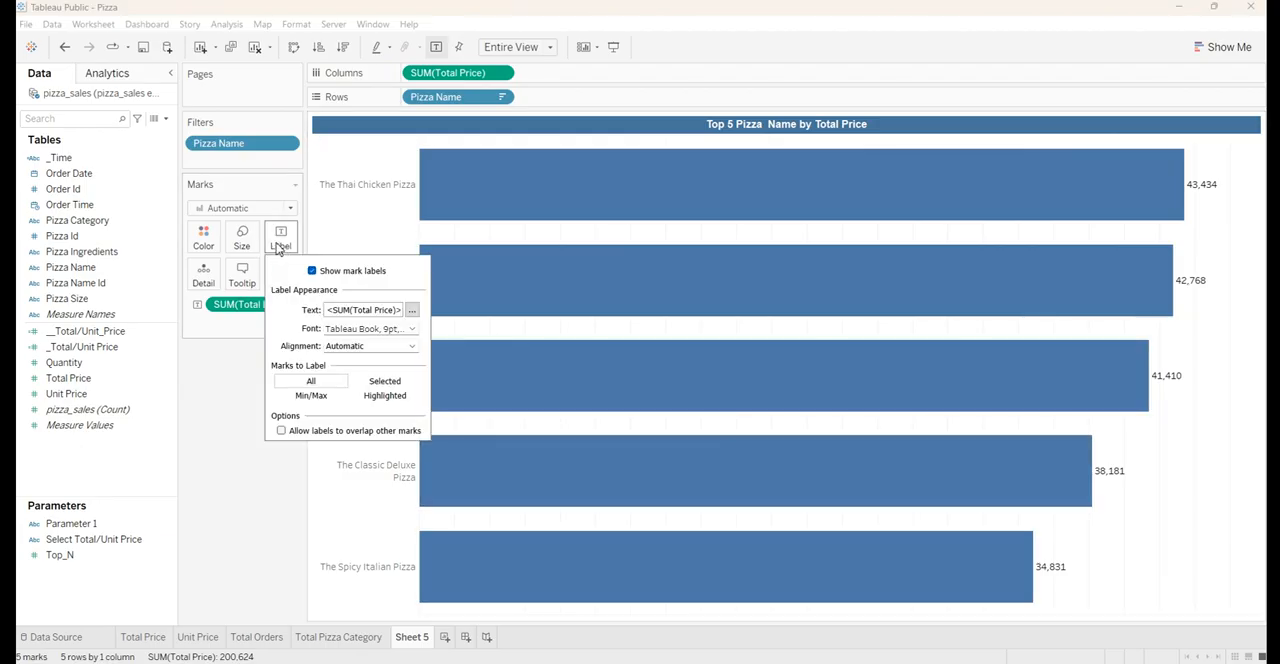
click(412, 311)
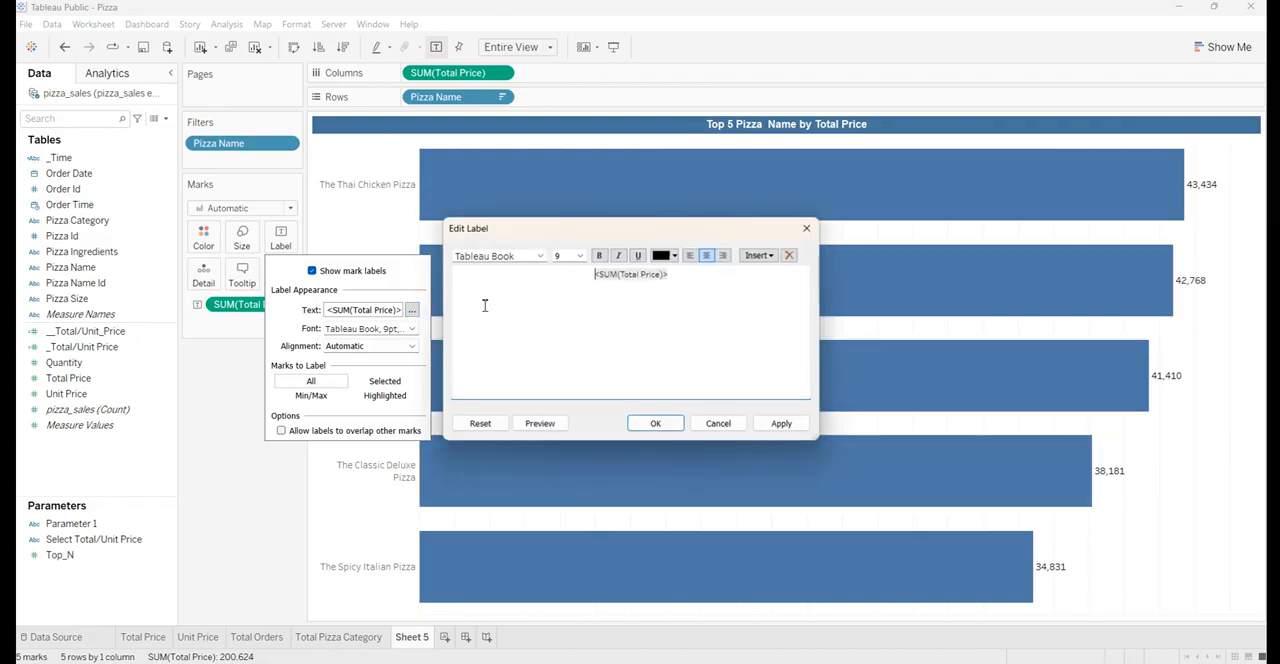
key(ctrl+a)
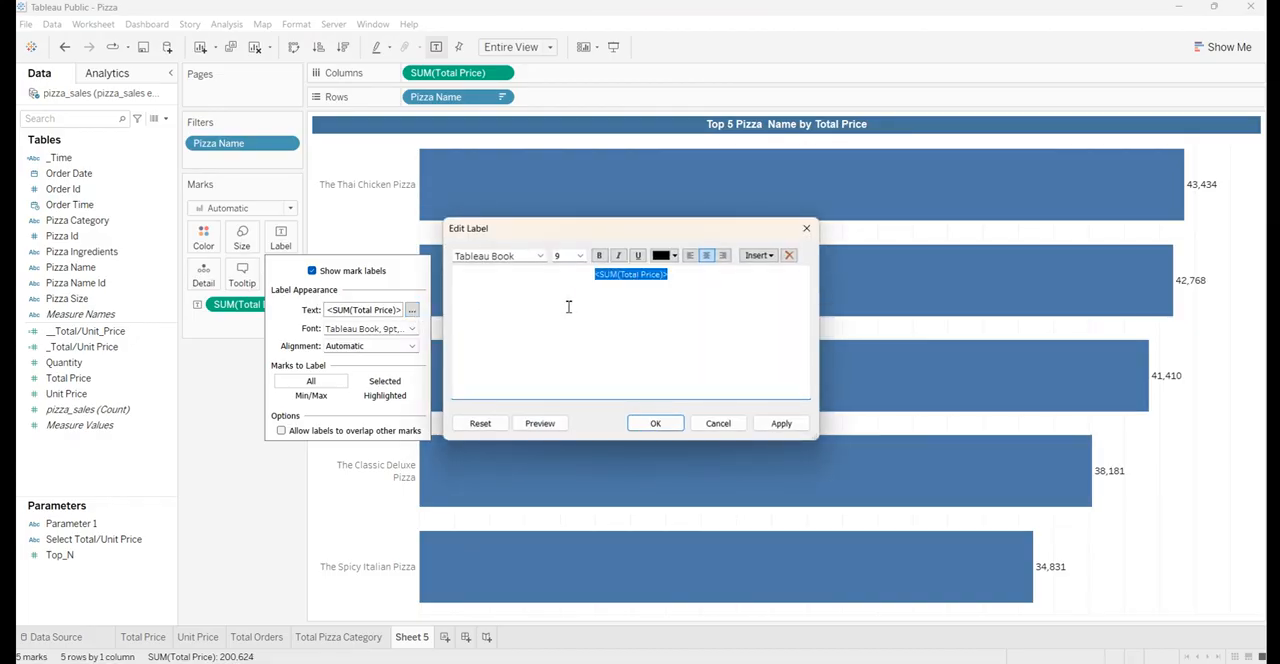
click(521, 256)
text(Arial)
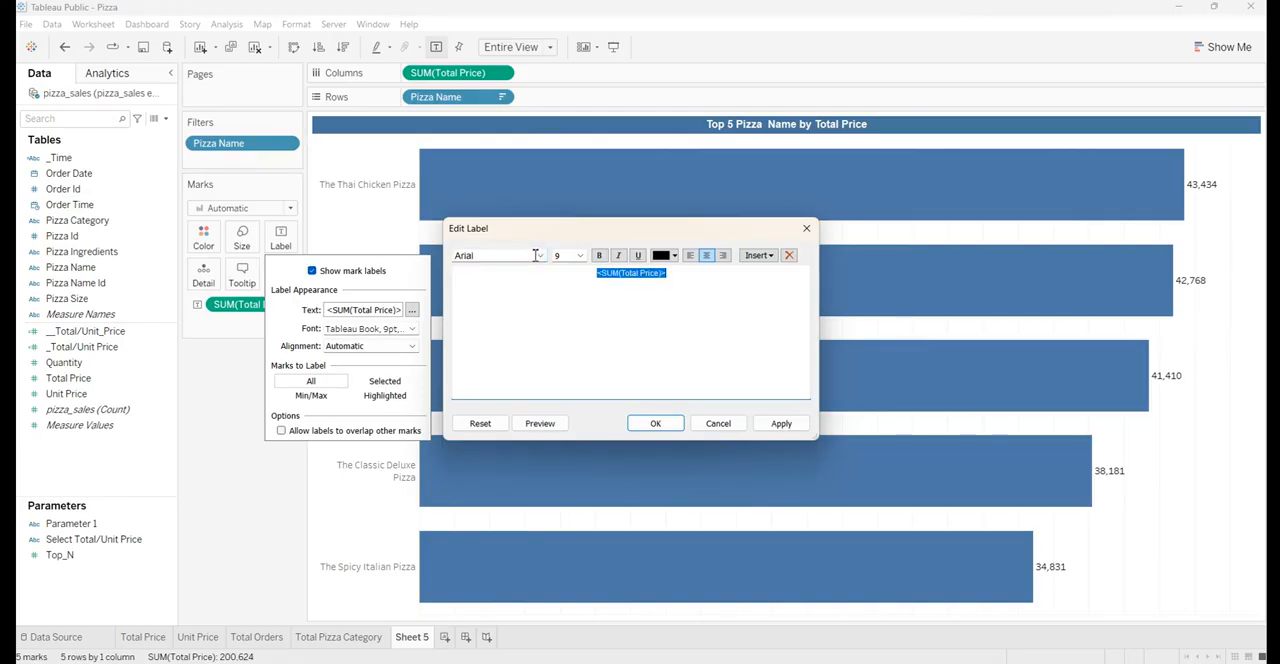
click(580, 256)
click(572, 289)
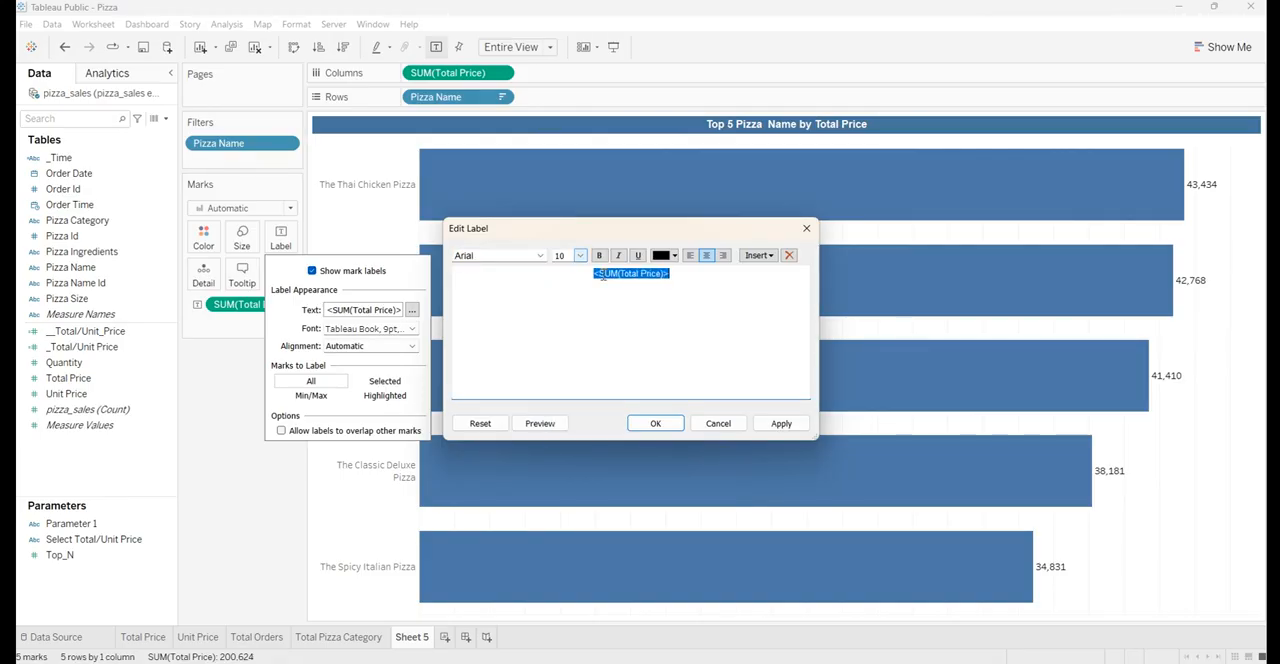
click(598, 256)
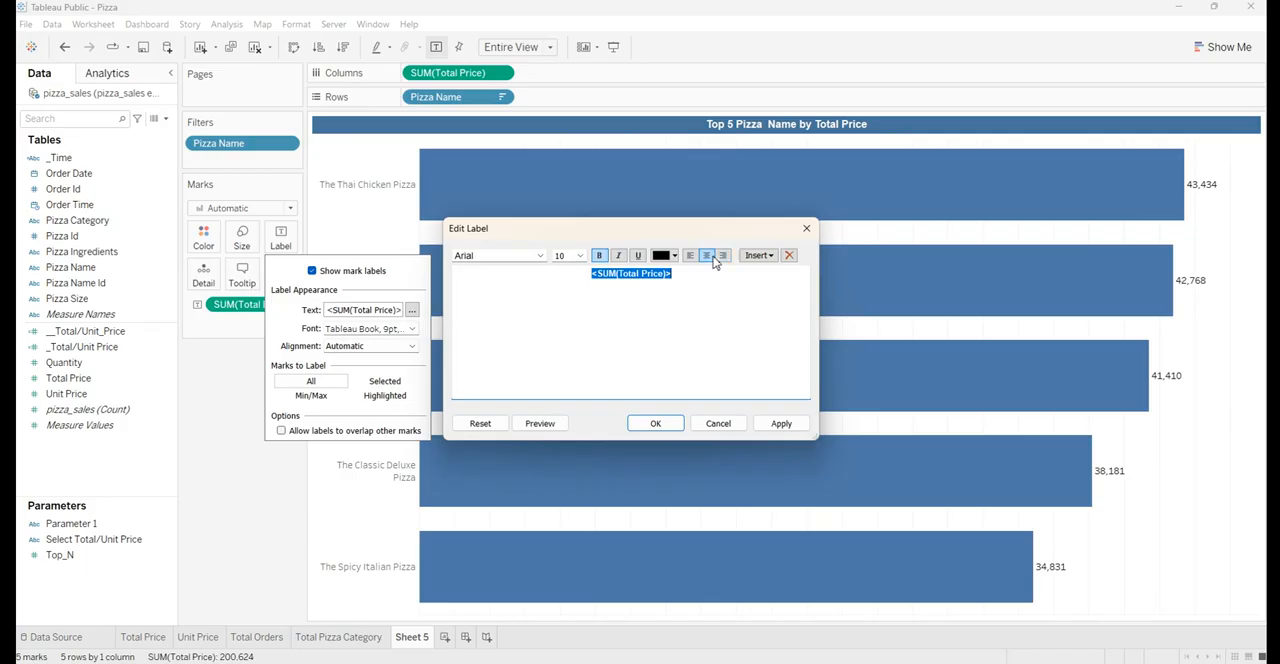
click(778, 422)
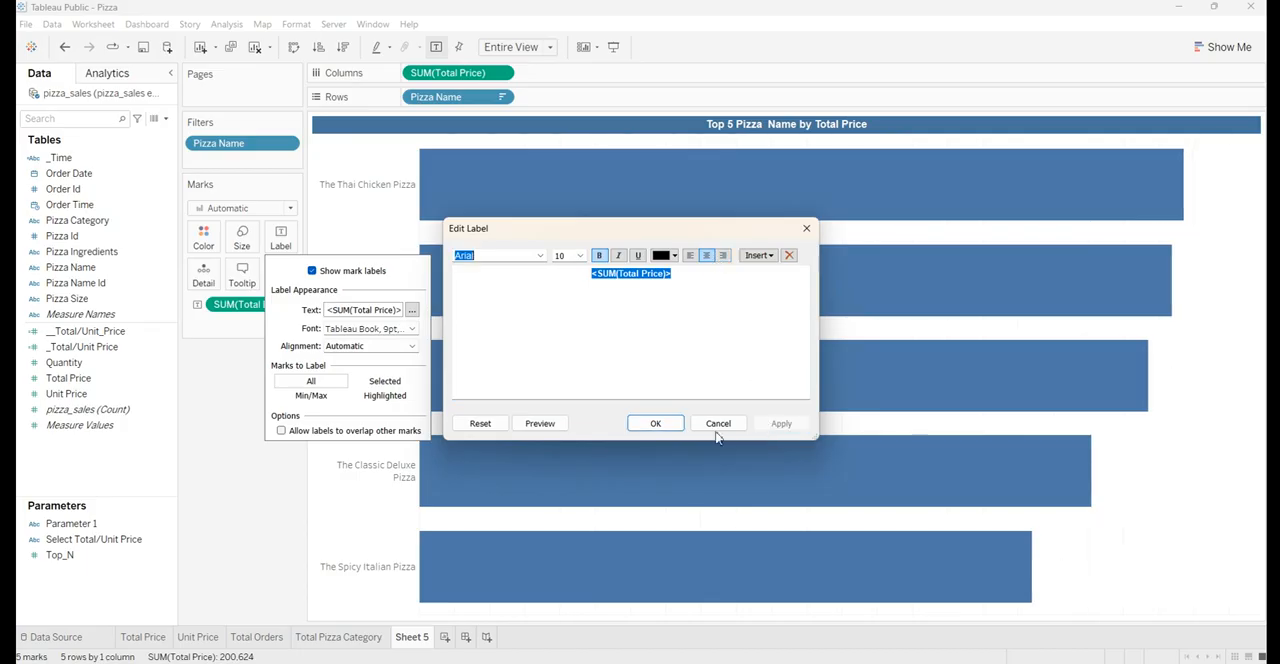
click(652, 423)
Align the bar labels to the centre horizontally and the middle vertically
click(357, 346)
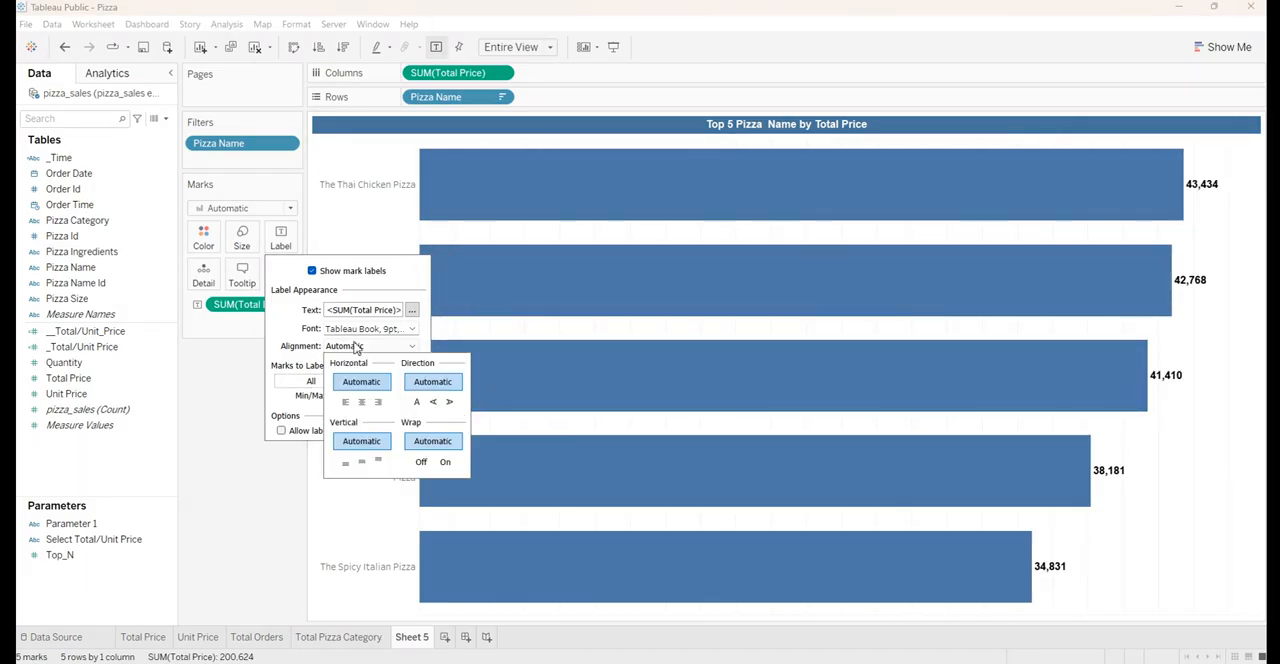
click(361, 401)
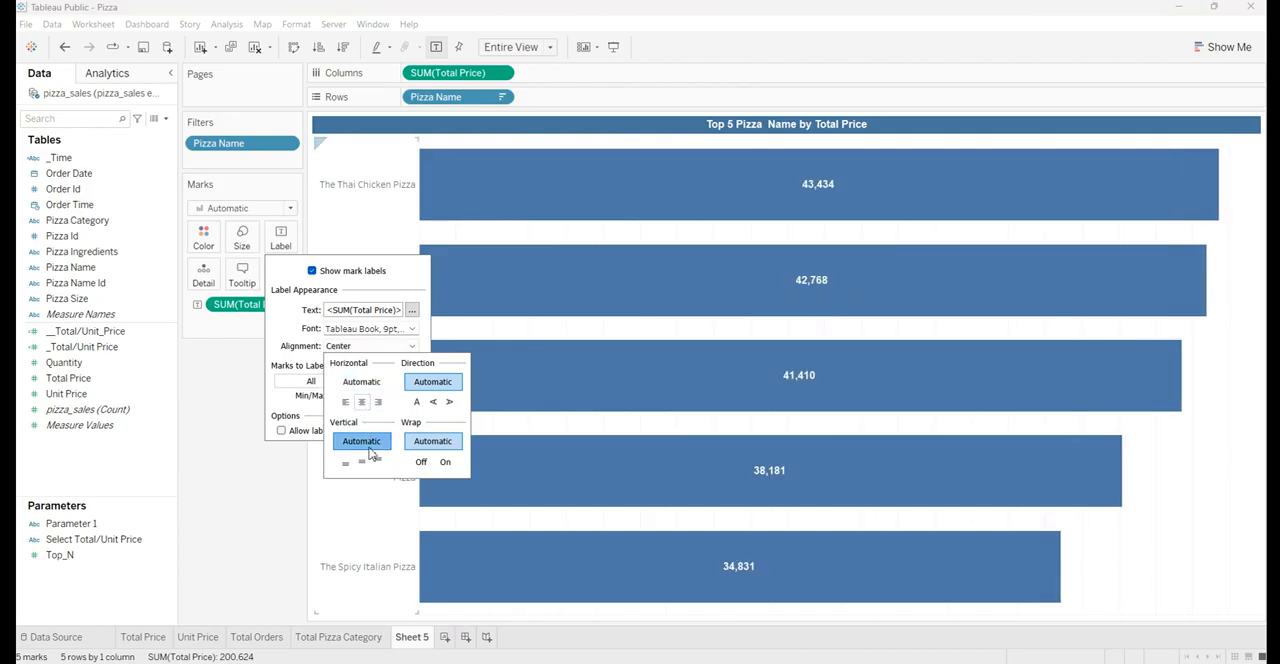
click(364, 464)
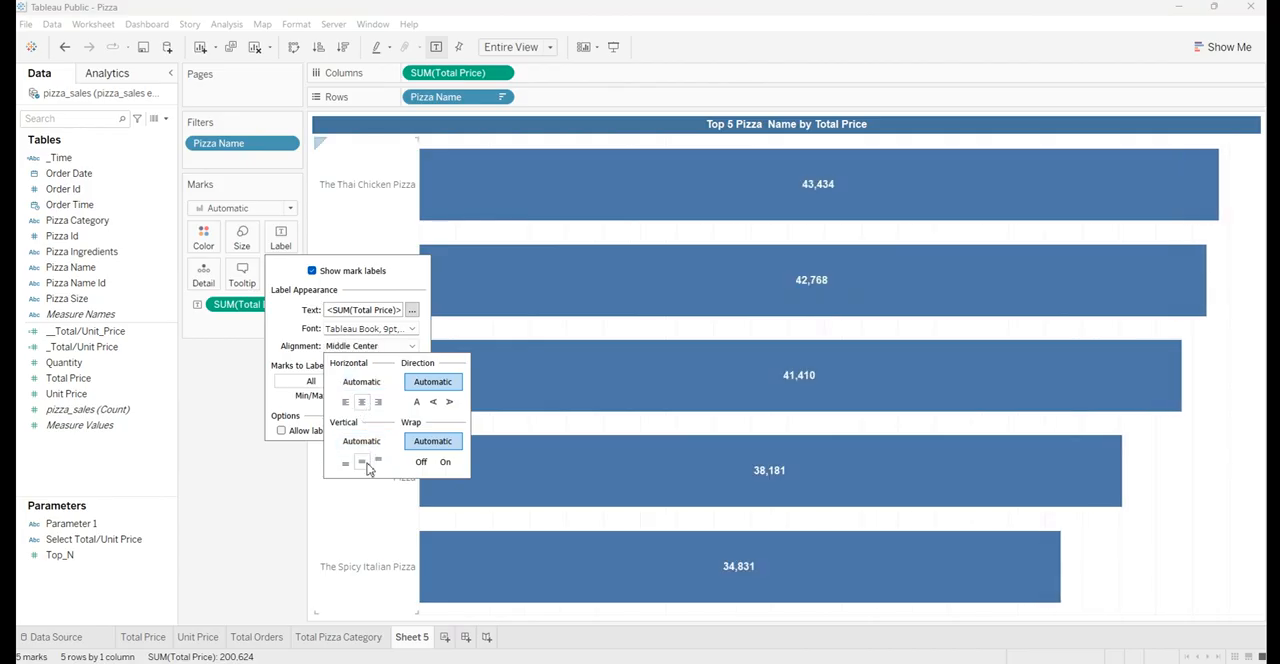
click(288, 352)
click(225, 377)
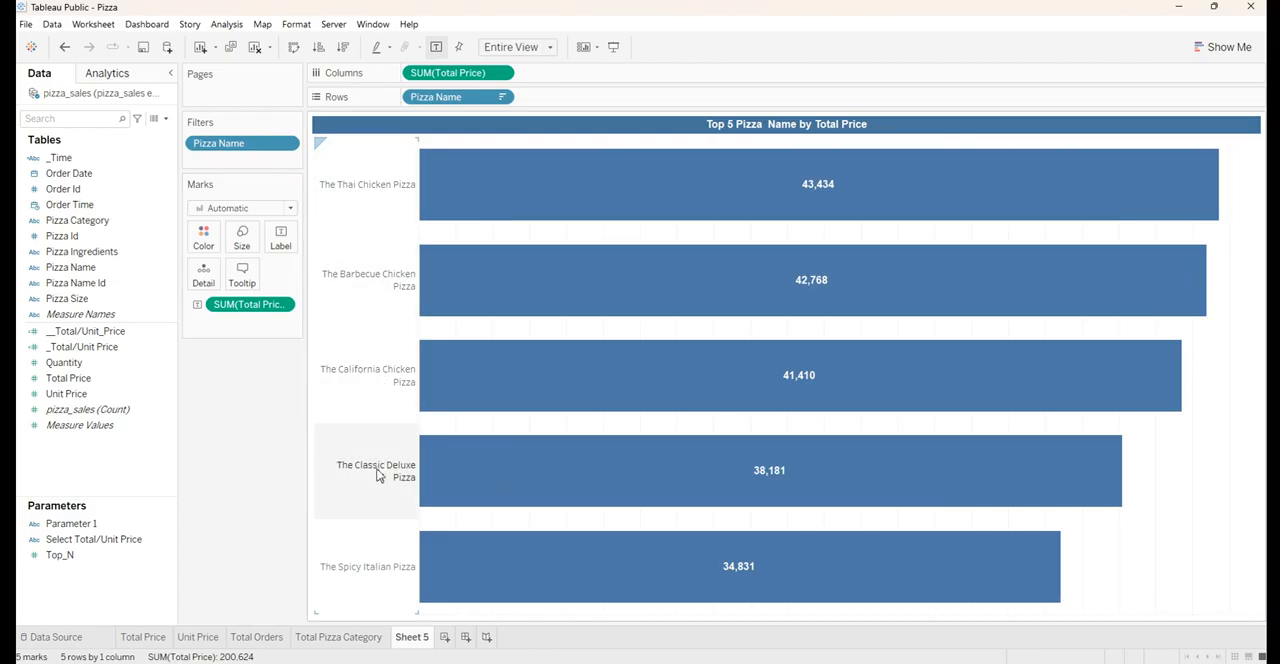
Set the font of the pizza name row headers to Arial and close the field's formatting settings
right_click(360, 255)
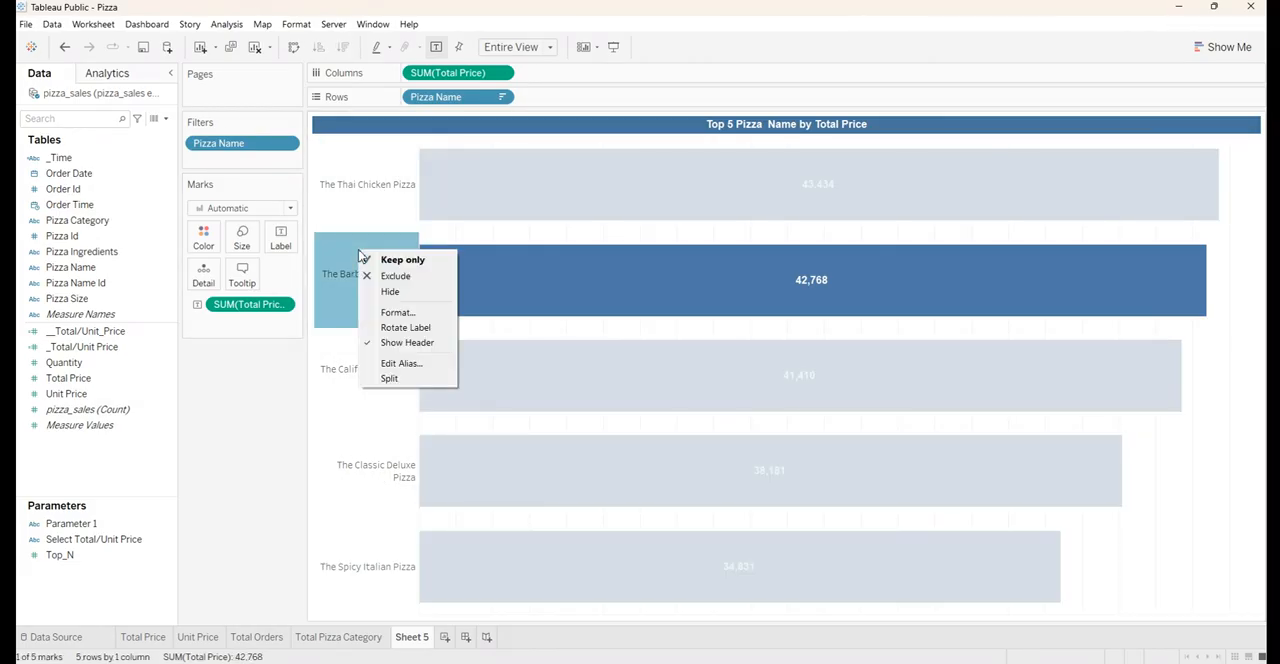
click(372, 316)
click(114, 166)
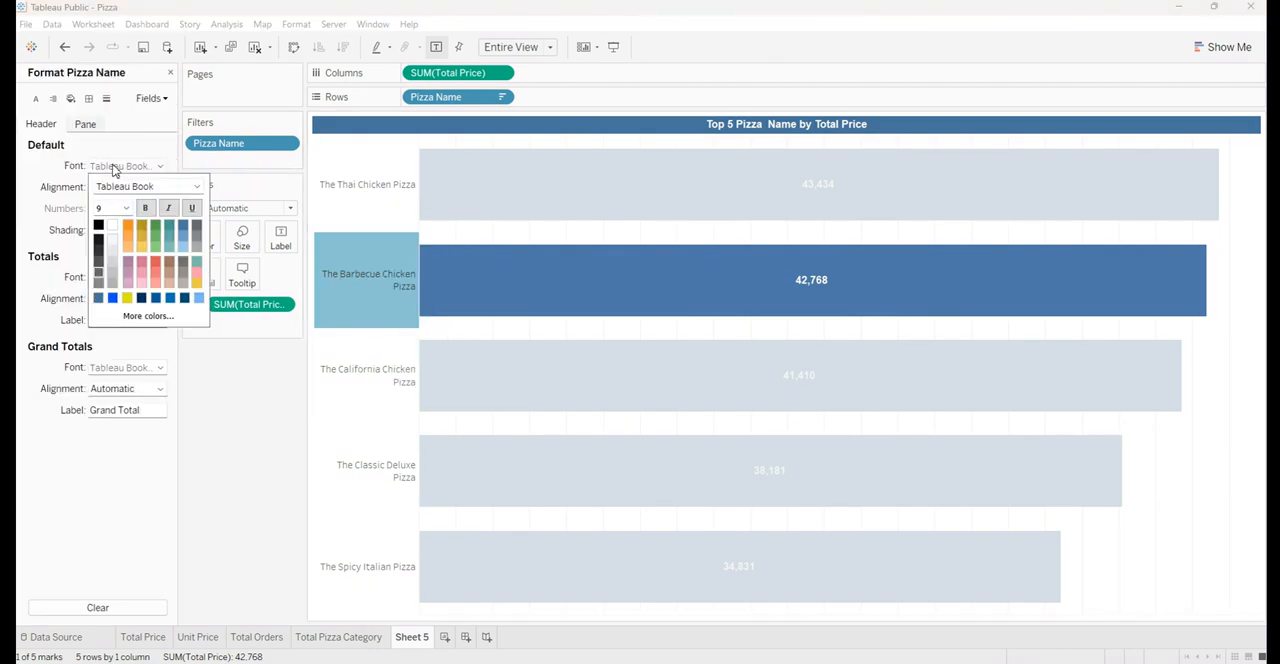
click(168, 187)
text(arial)
key(Tab)
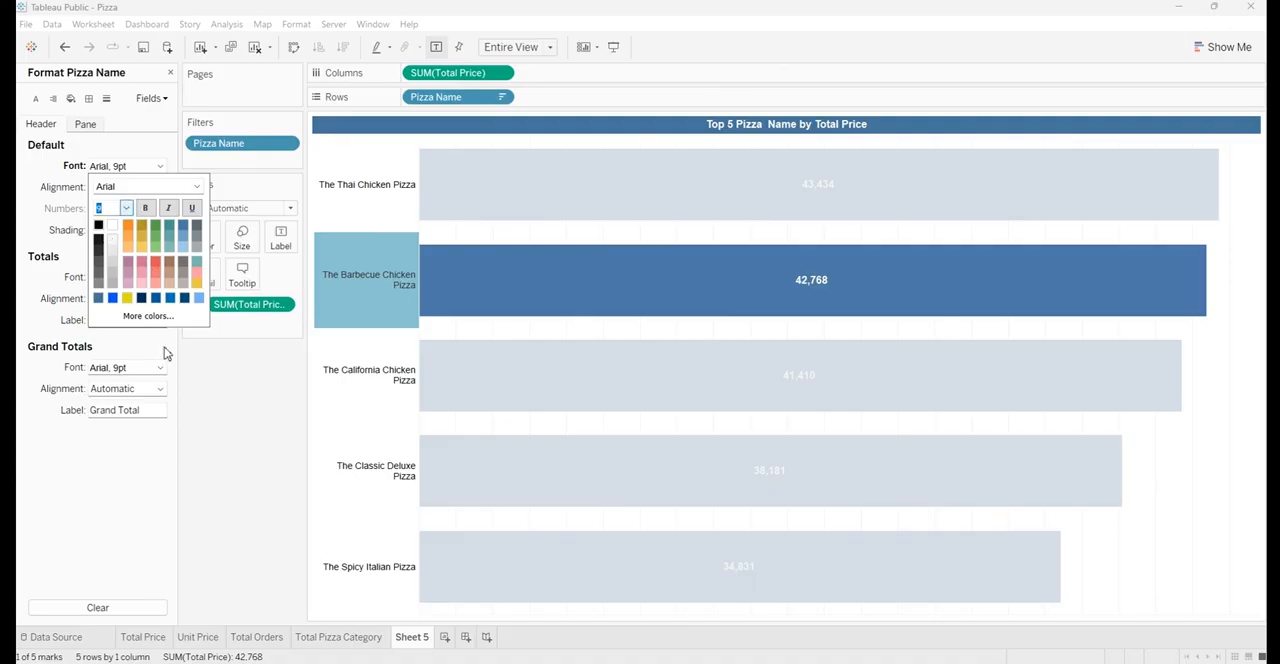
click(255, 418)
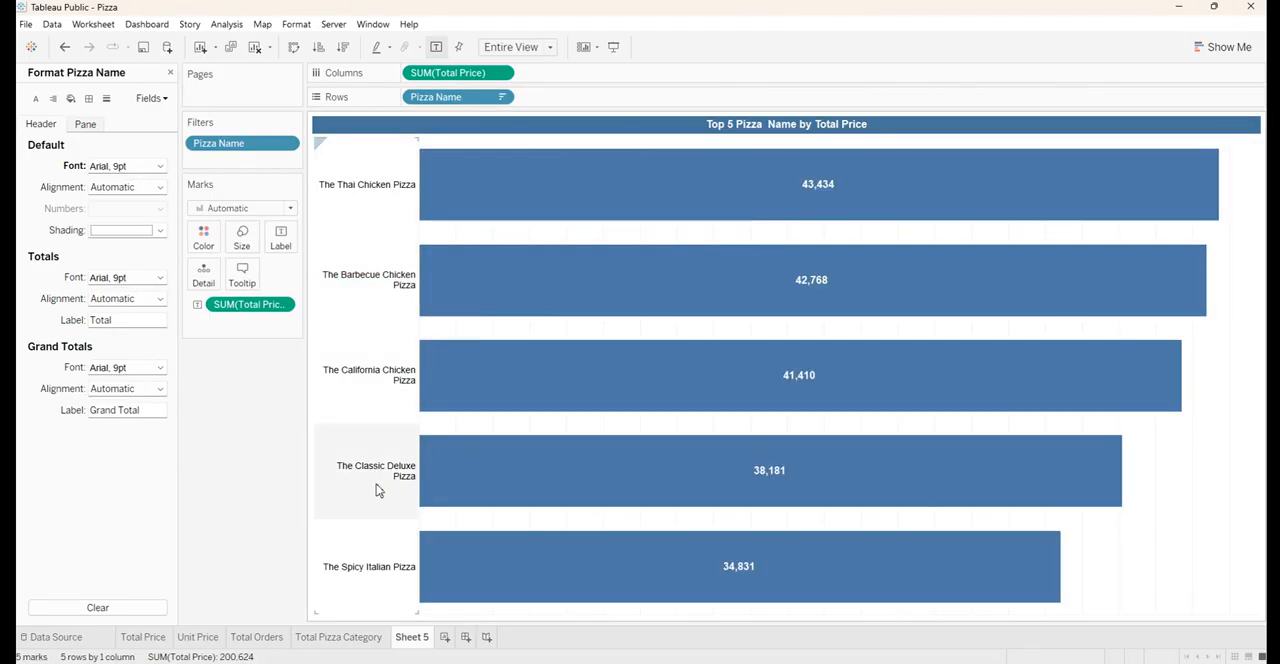
click(170, 74)
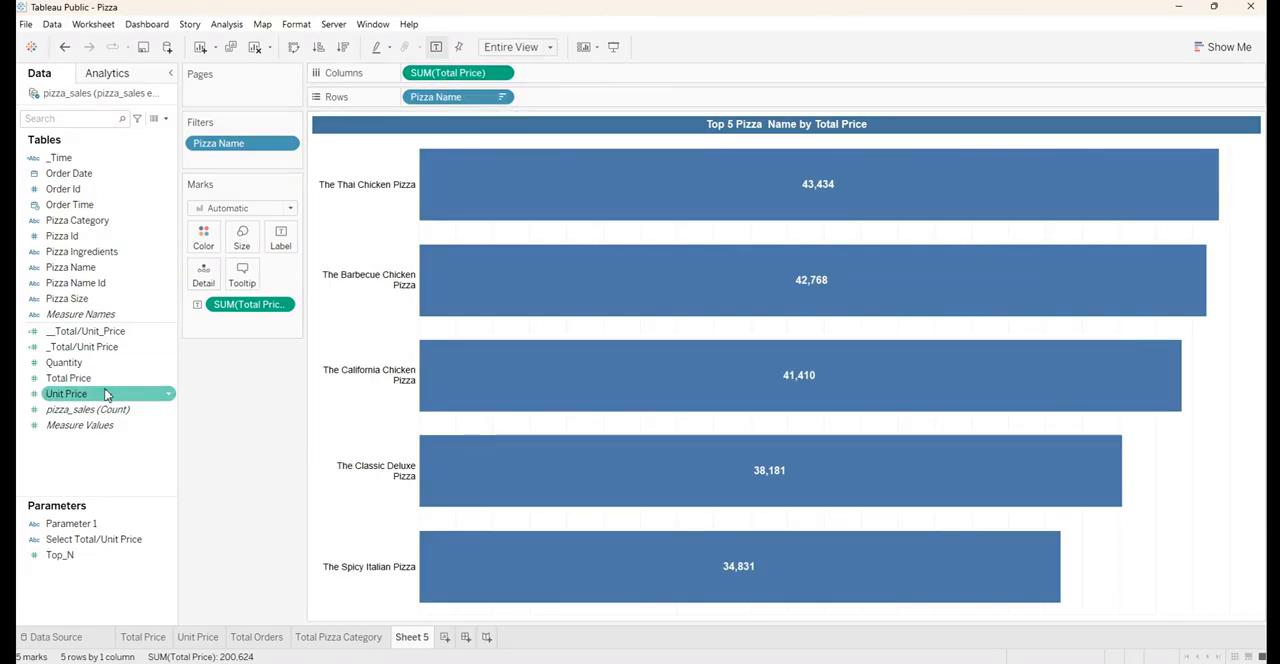
Colour the bars by Total Price and hide the resulting colour legend card
mouse_move(78, 386)
mouse_down()
mouse_move(97, 384)
mouse_move(205, 247)
mouse_up()
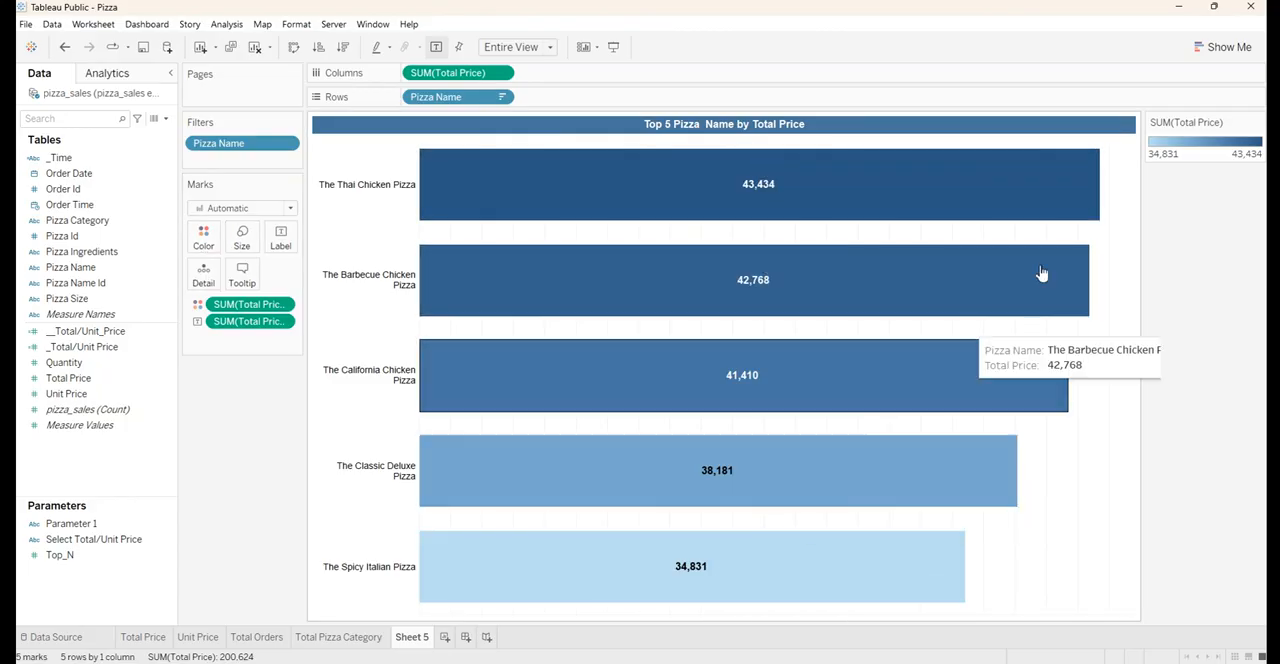
click(1258, 125)
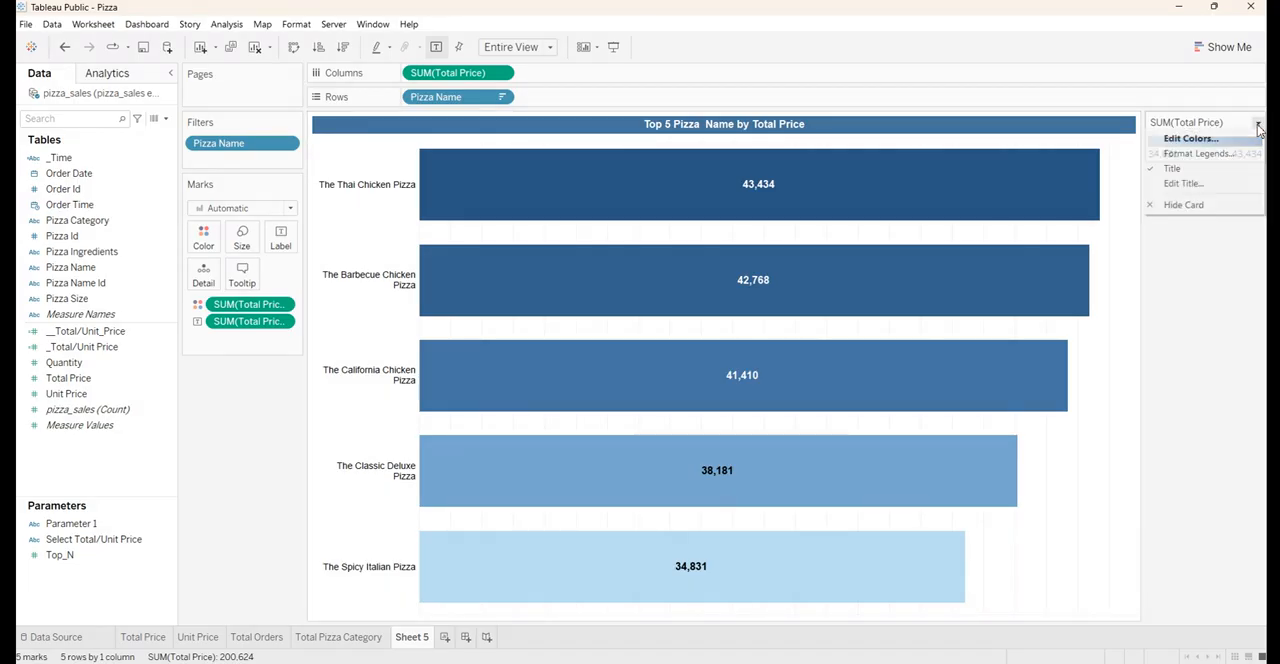
click(1218, 206)
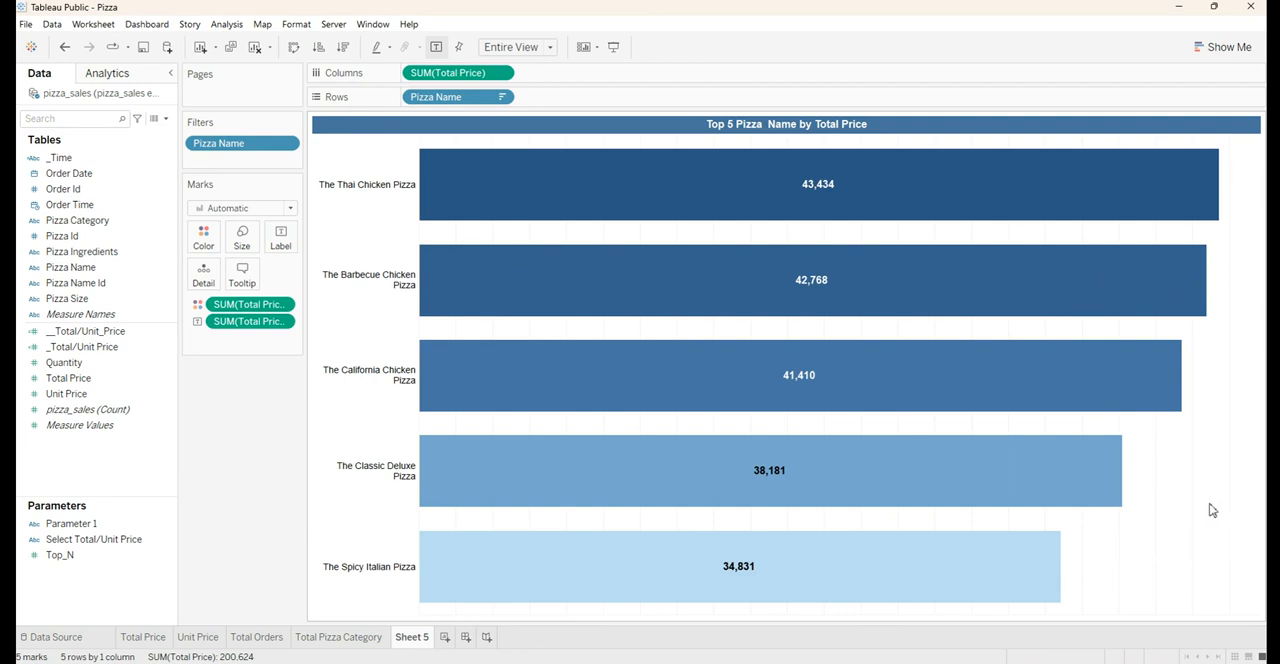
Set the chart's column grid lines to None and close the line formatting settings
right_click(1201, 477)
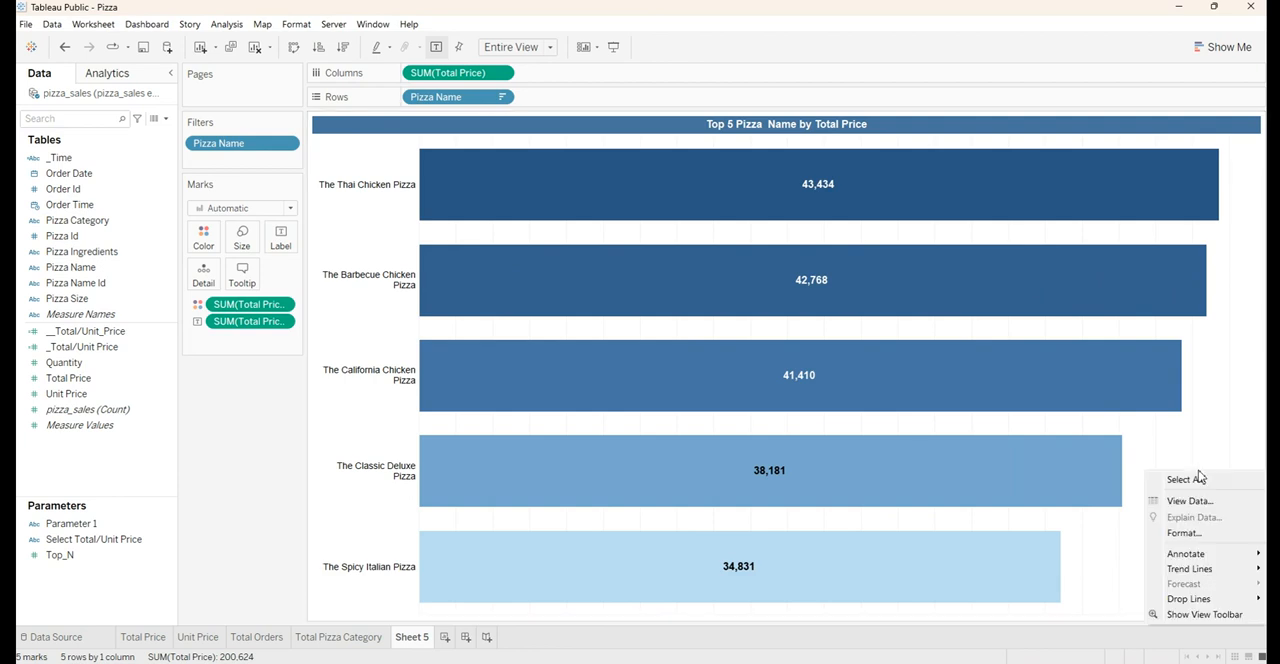
click(1204, 445)
right_click(1204, 445)
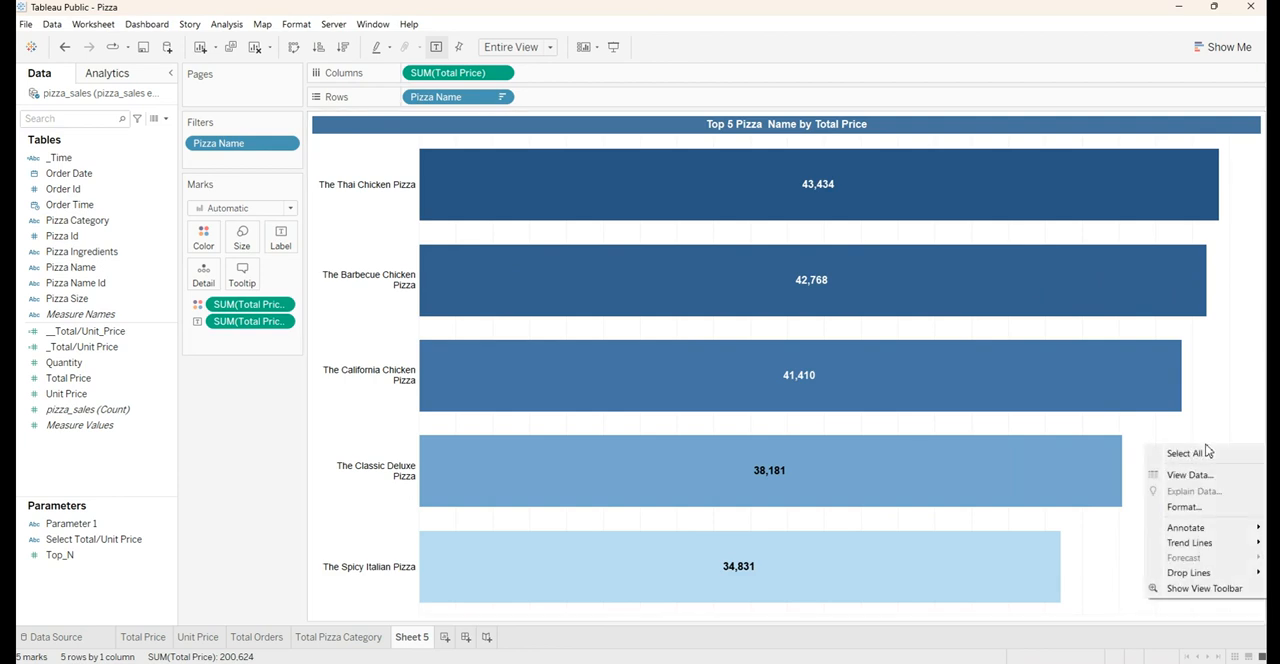
click(1187, 507)
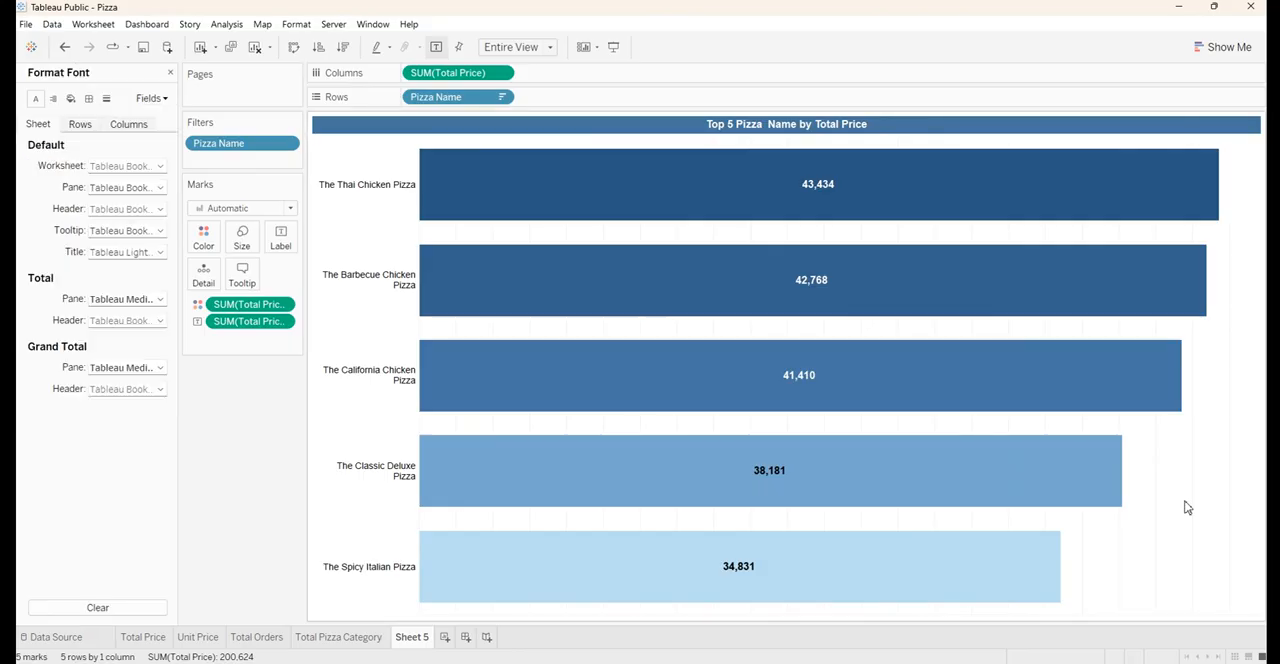
click(104, 100)
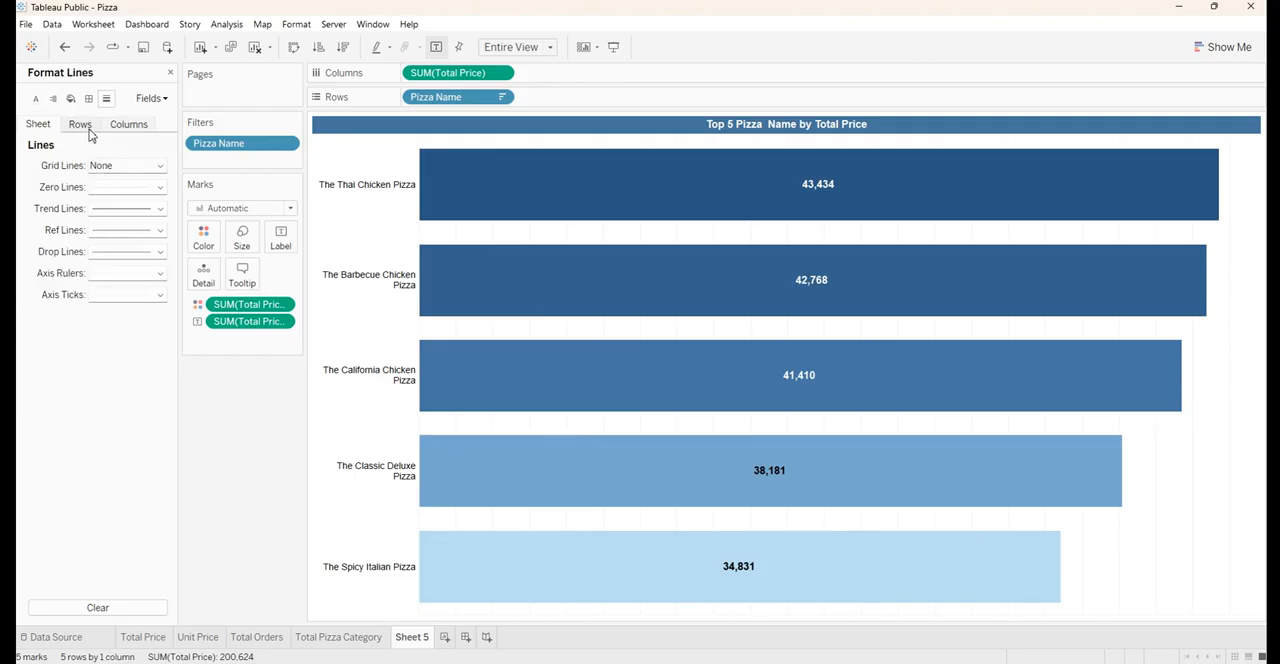
click(86, 128)
click(123, 127)
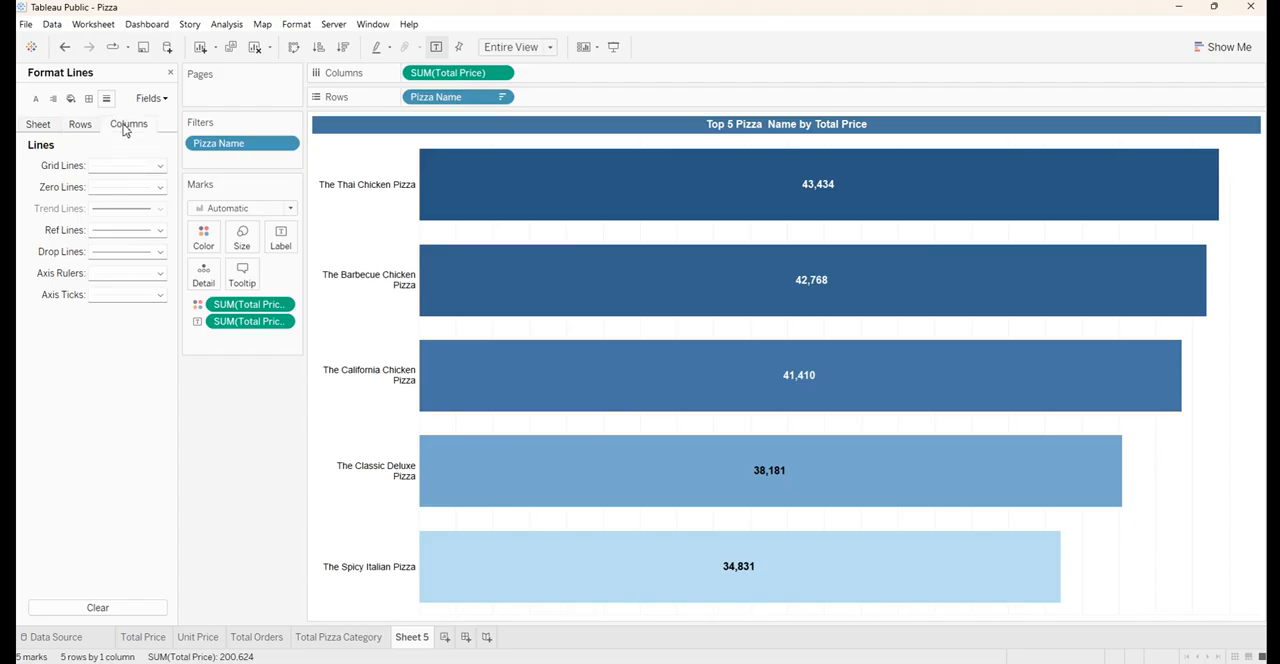
click(116, 170)
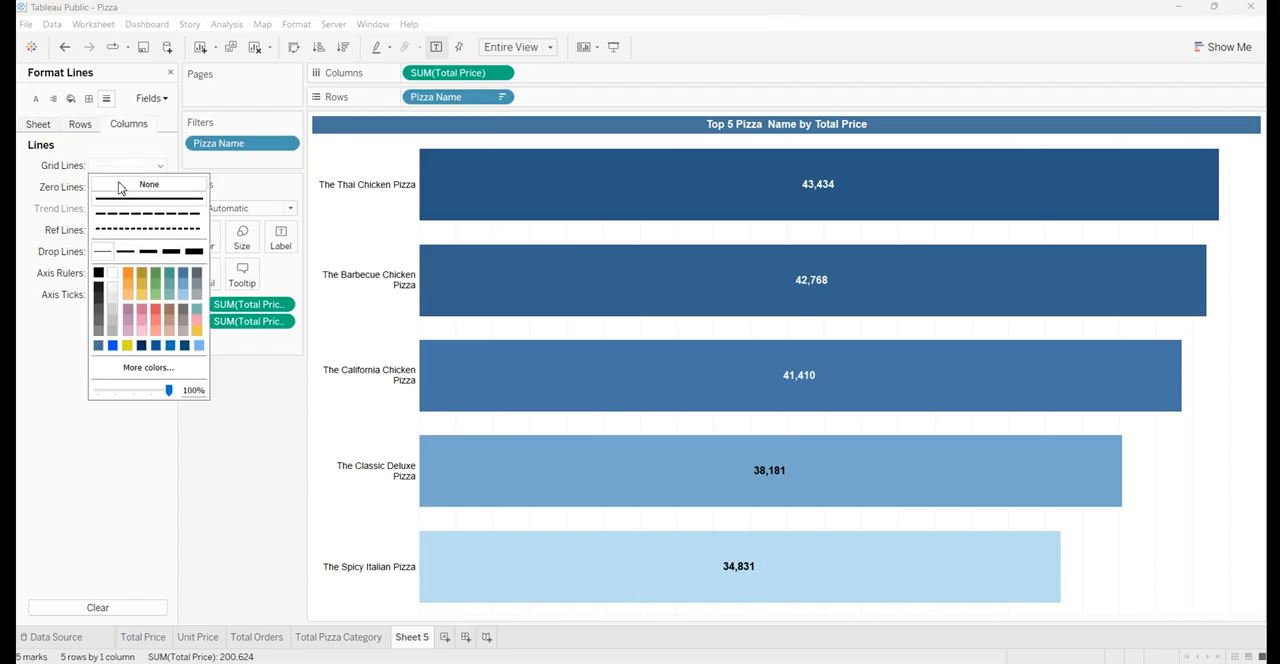
click(118, 185)
click(120, 148)
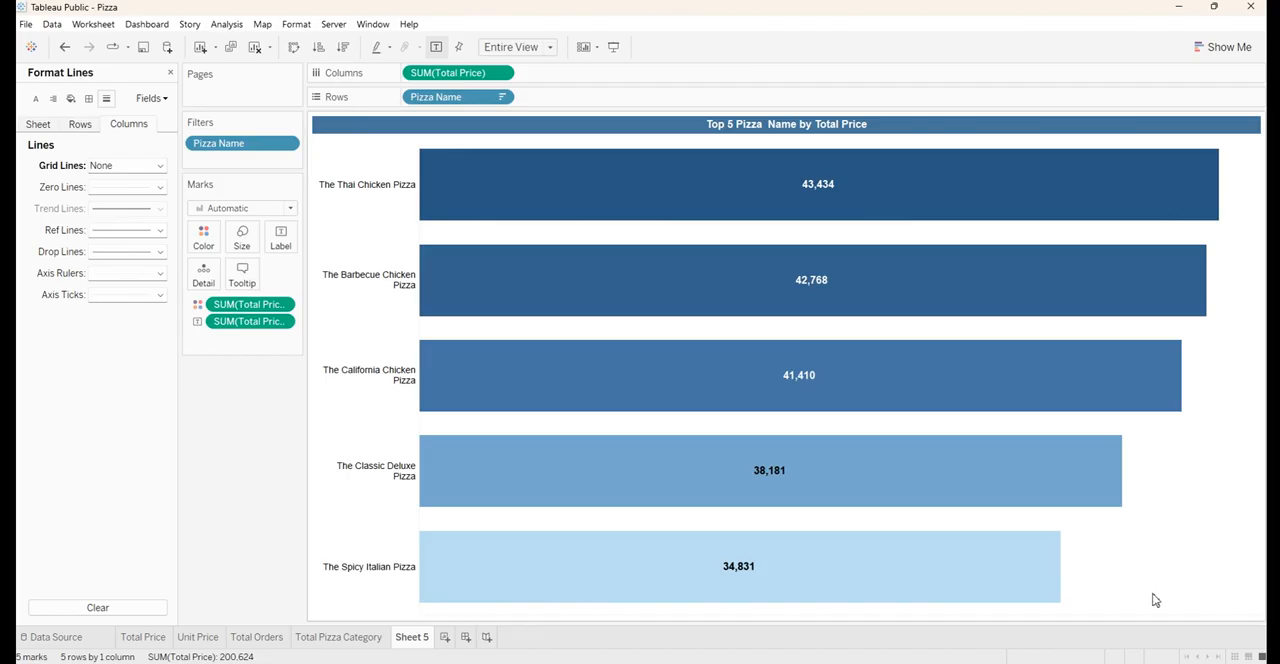
click(170, 74)
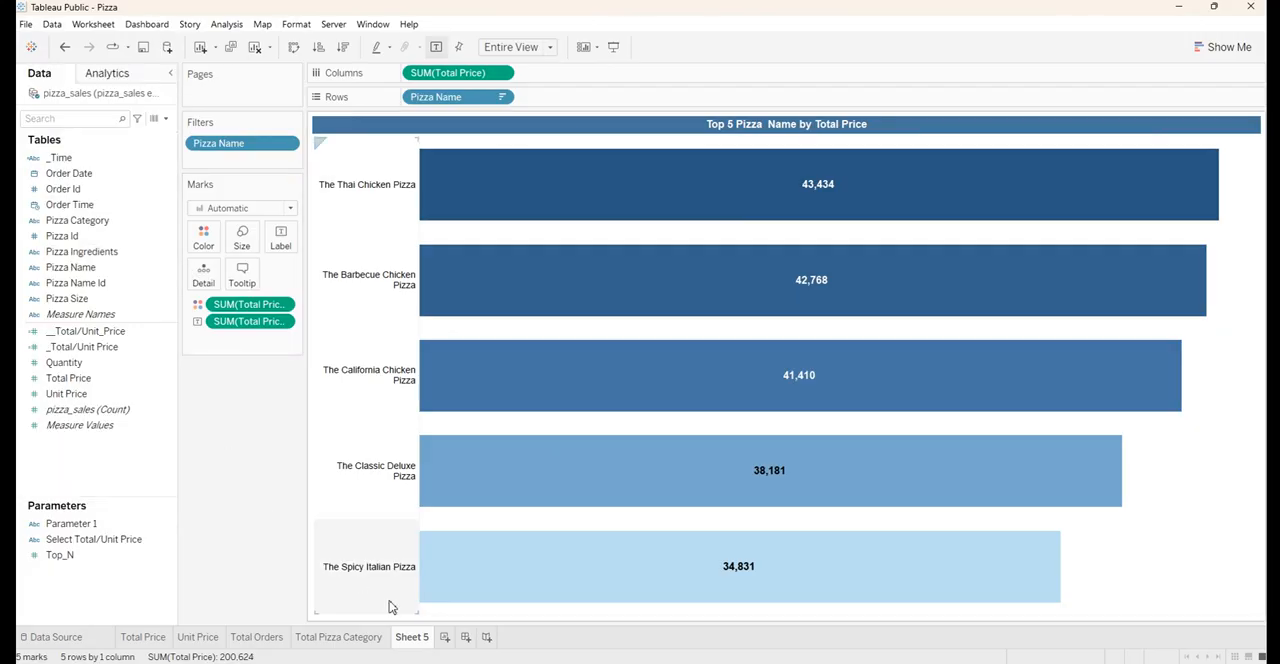
Copy the chart's title text and rename Sheet 5 as "Top 5 Pizza Name by Total Price"
double_click(750, 125)
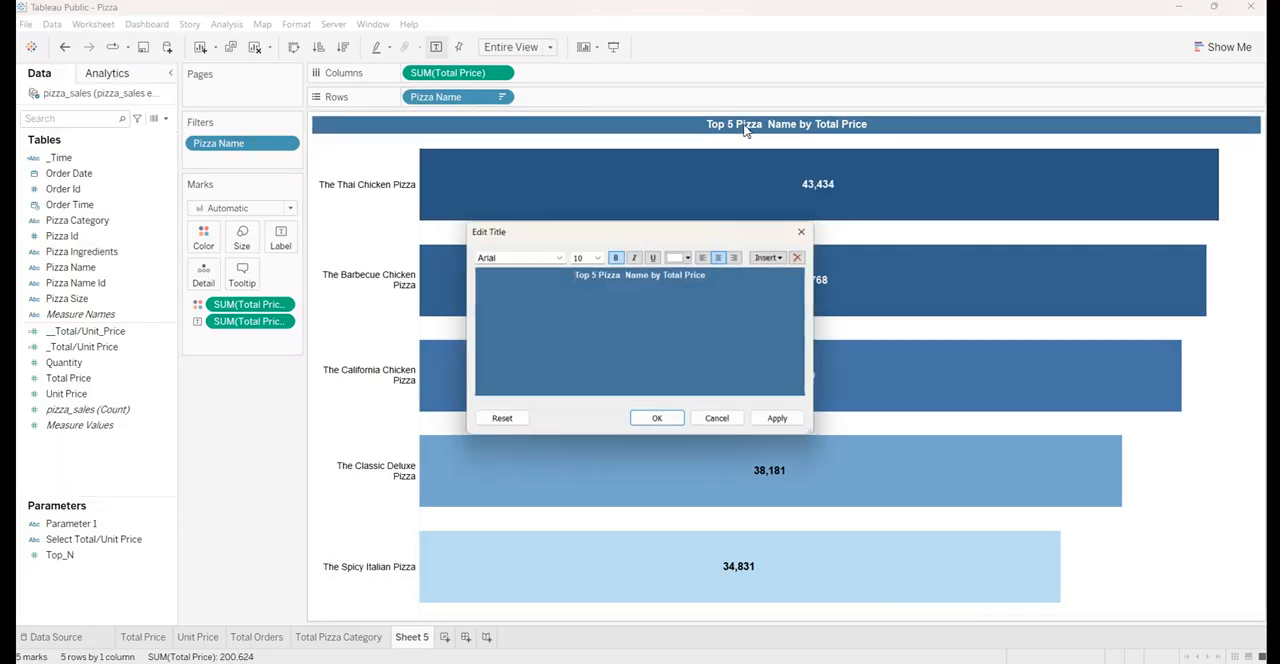
key(ctrl+a)
key(ctrl+c)
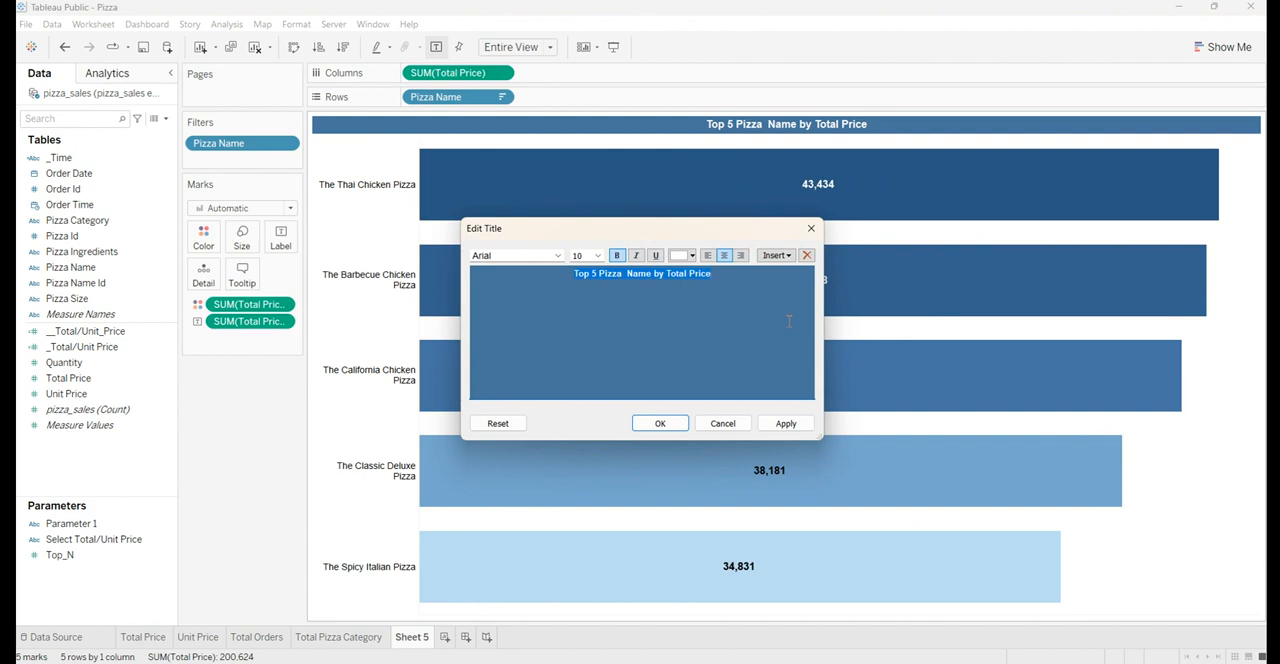
click(810, 228)
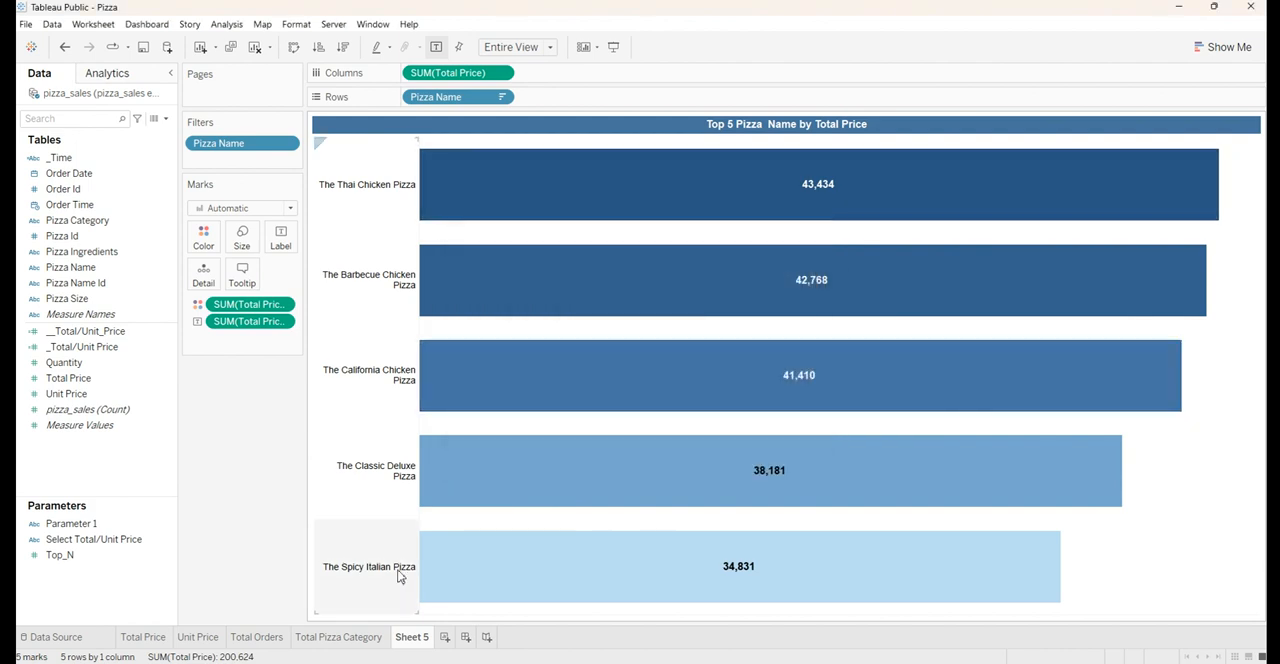
double_click(411, 636)
key(ctrl+v)
key(Return)
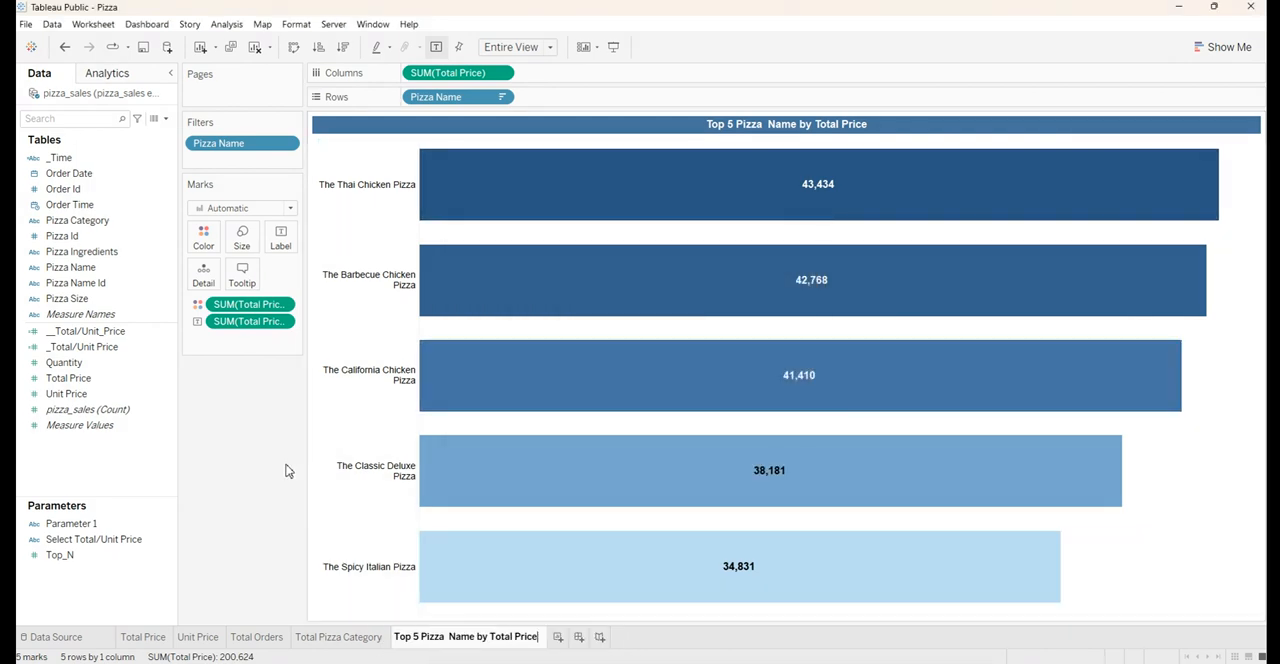
double_click(262, 147)
click(778, 122)
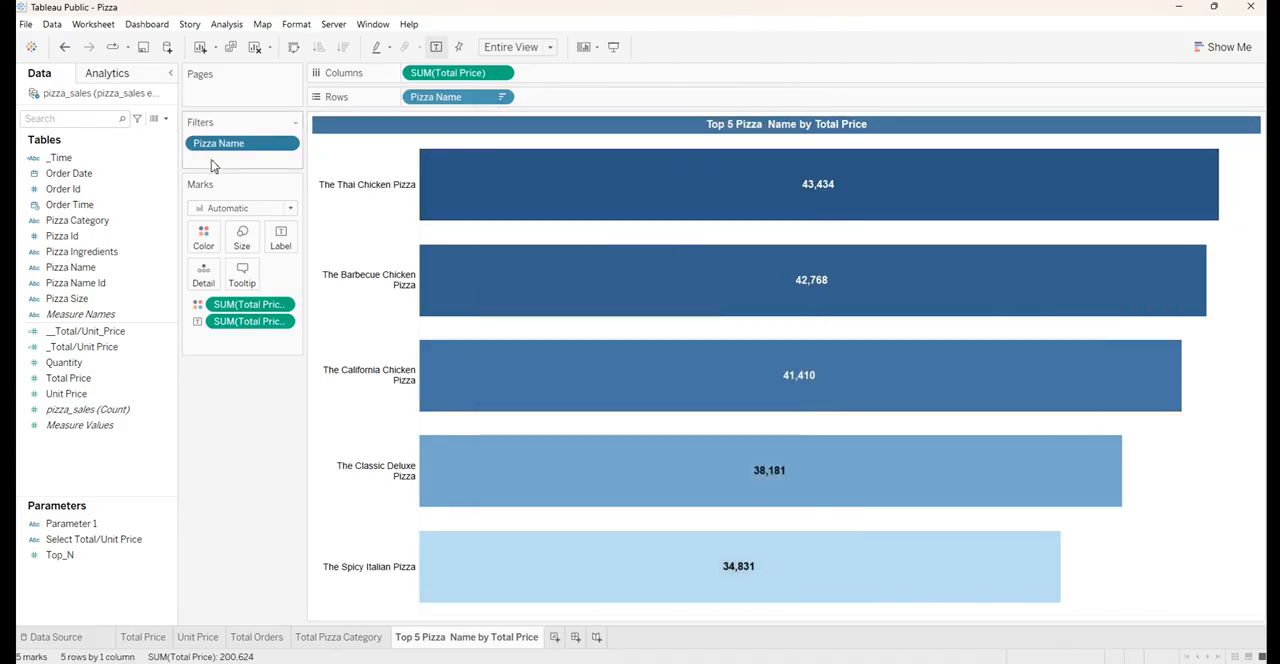
right_click(228, 155)
click(240, 179)
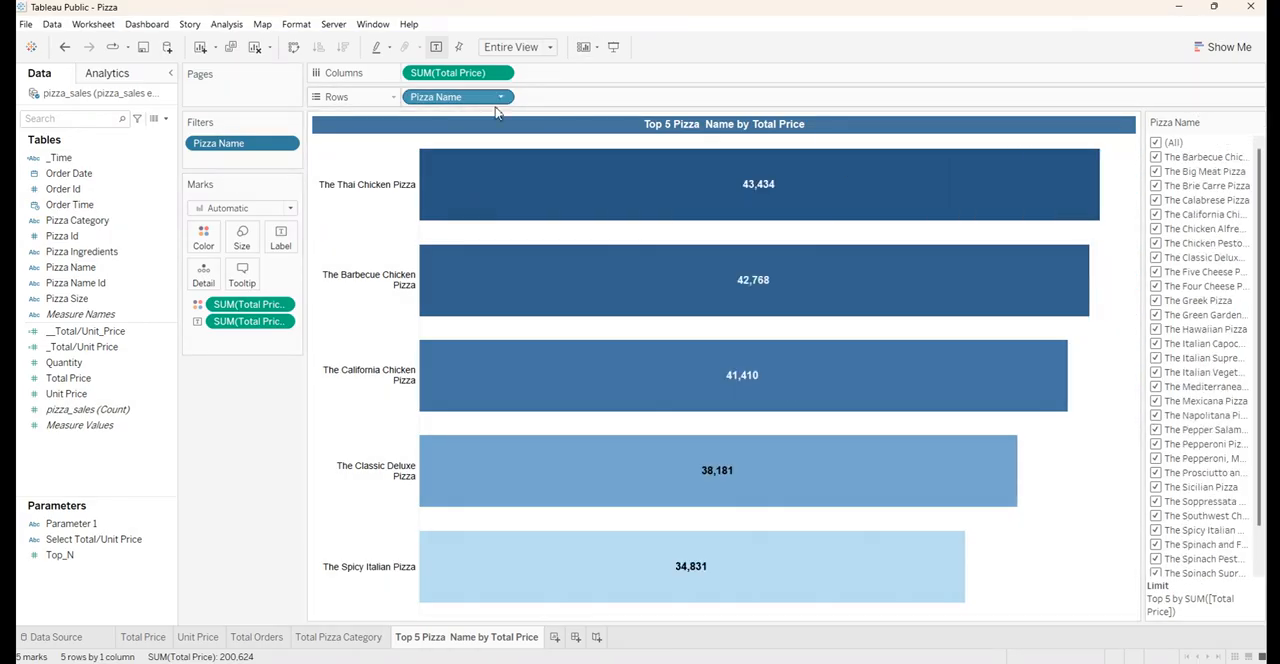
mouse_move(505, 222)
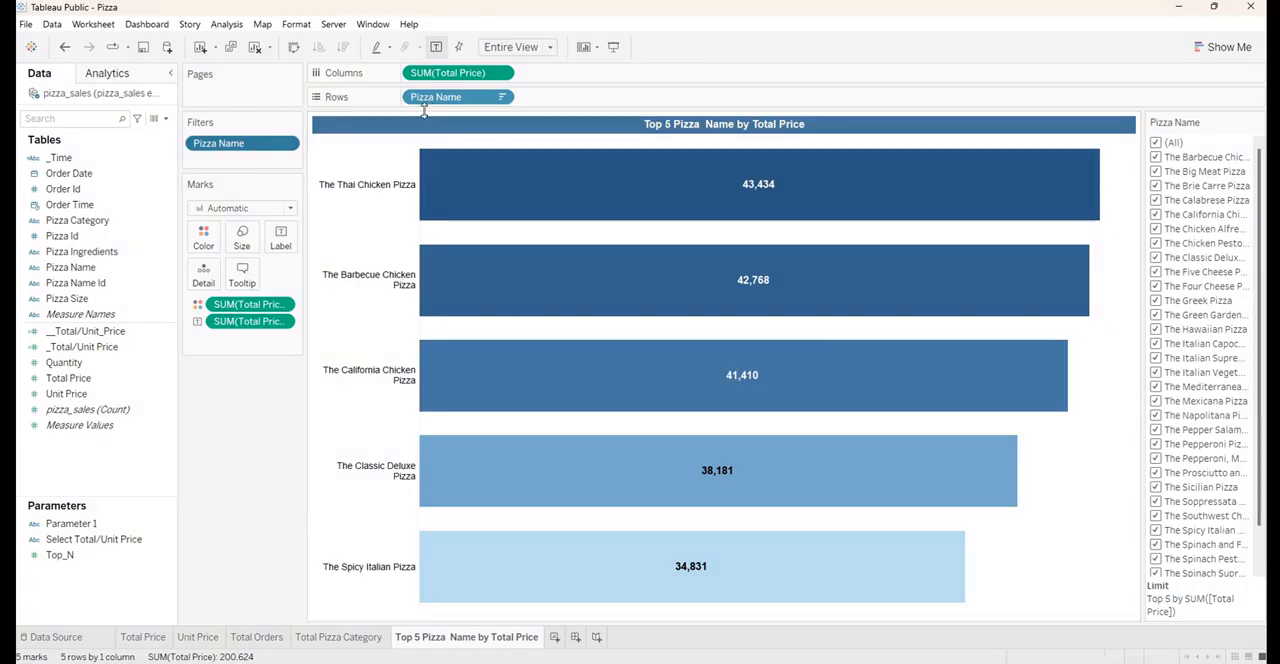
mouse_move(428, 211)
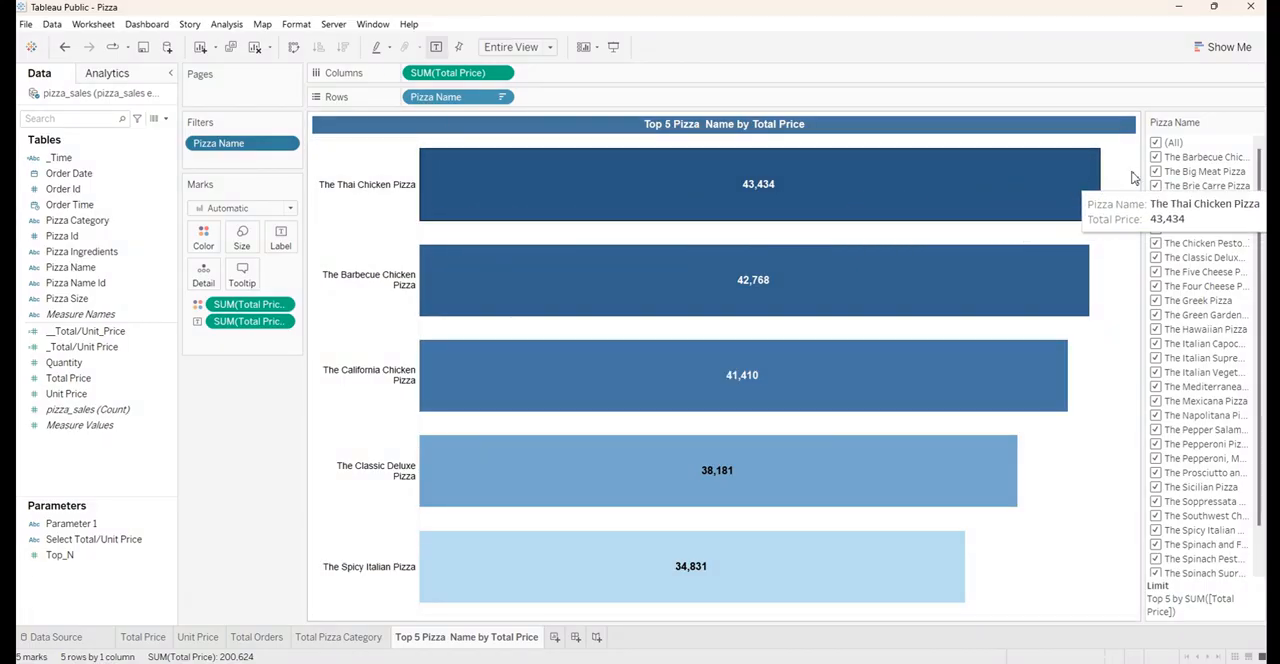
click(1258, 122)
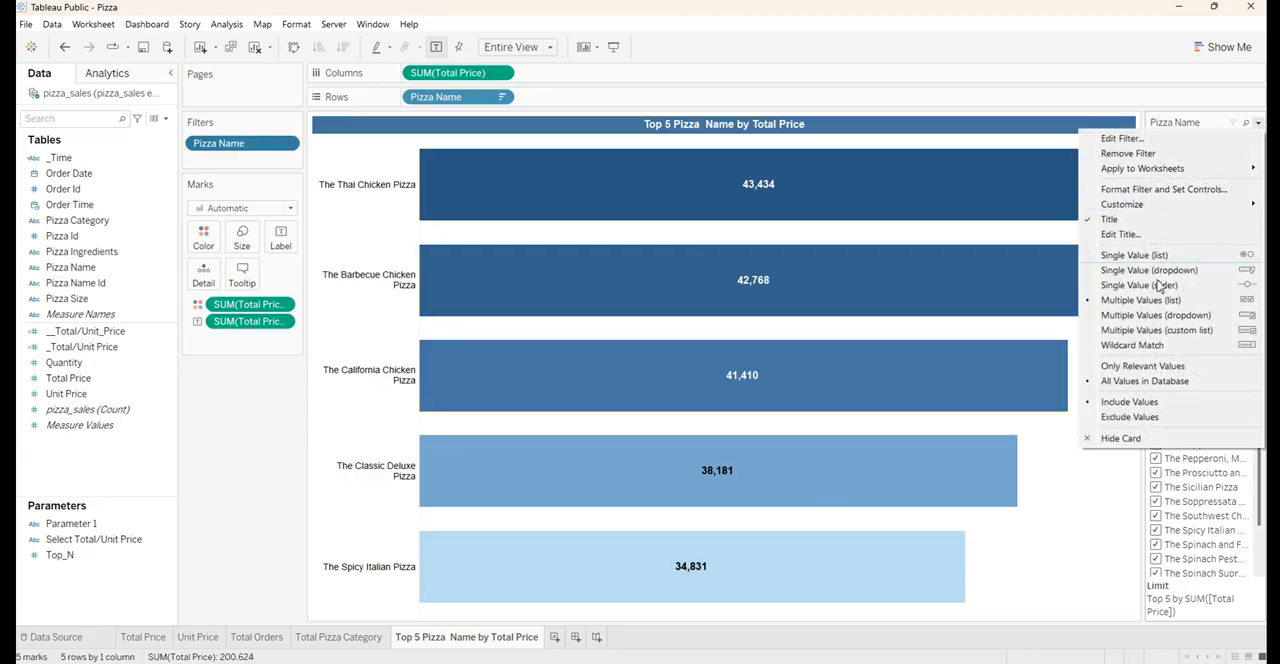
click(1118, 438)
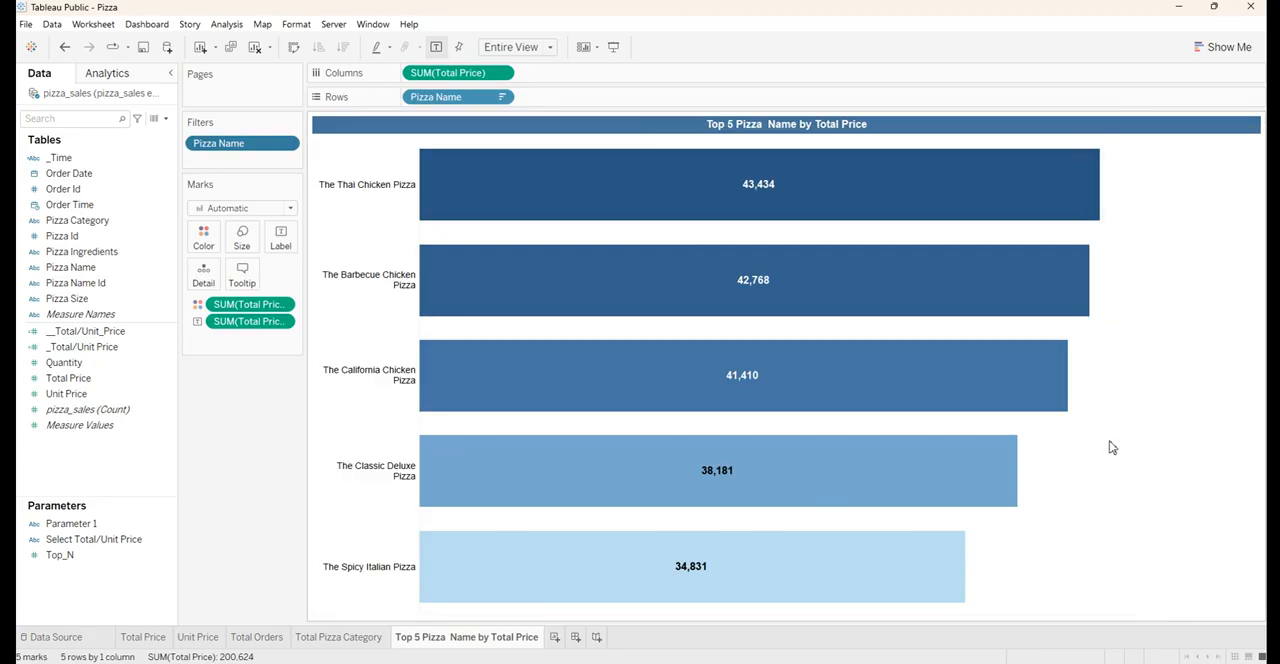
Add a new worksheet and create a calculated field named _Zero with the formula 0
click(558, 640)
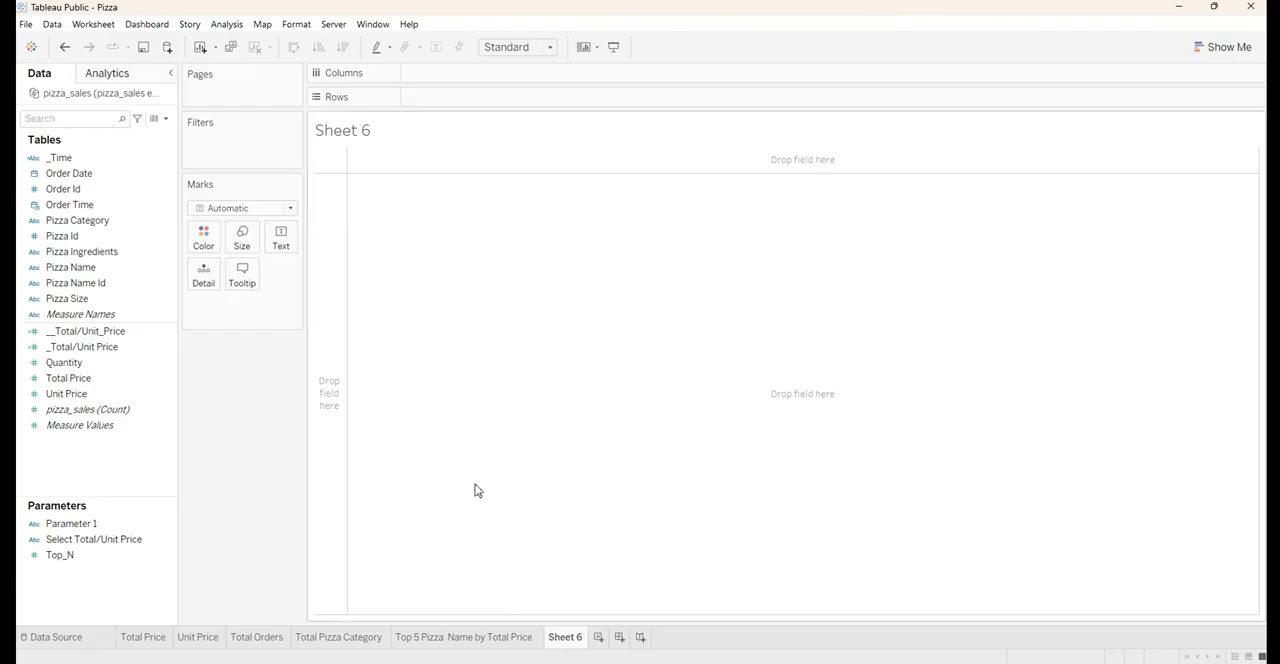
click(64, 222)
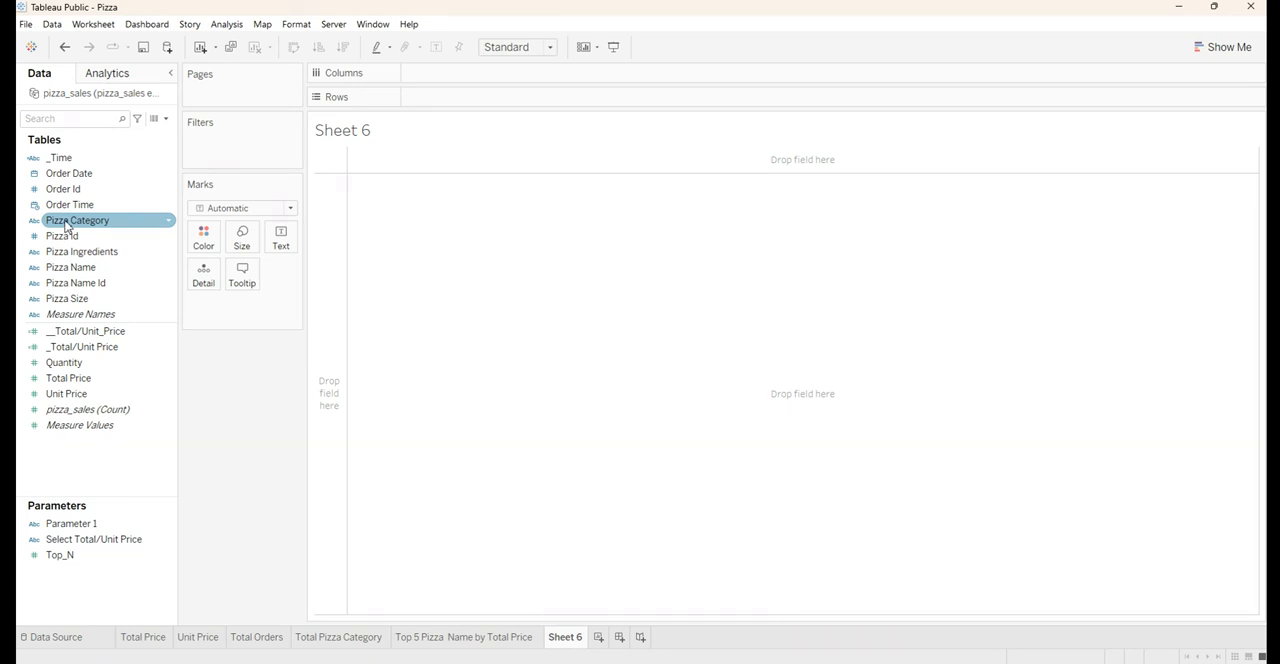
click(166, 119)
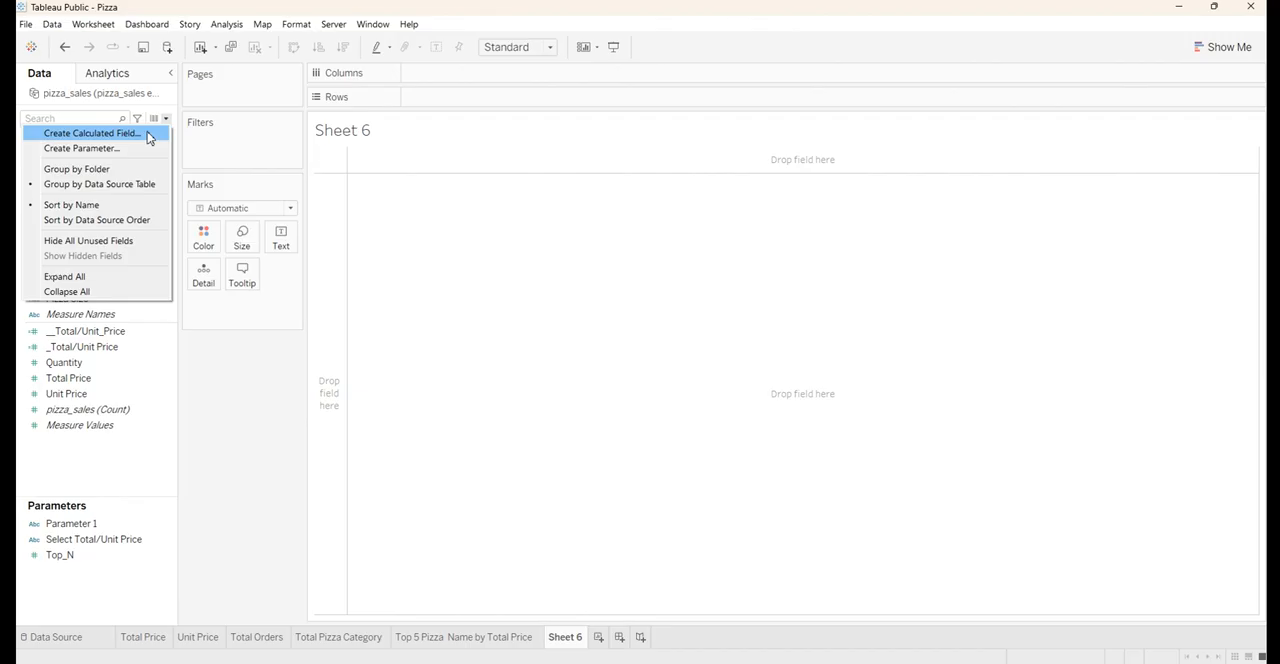
click(148, 137)
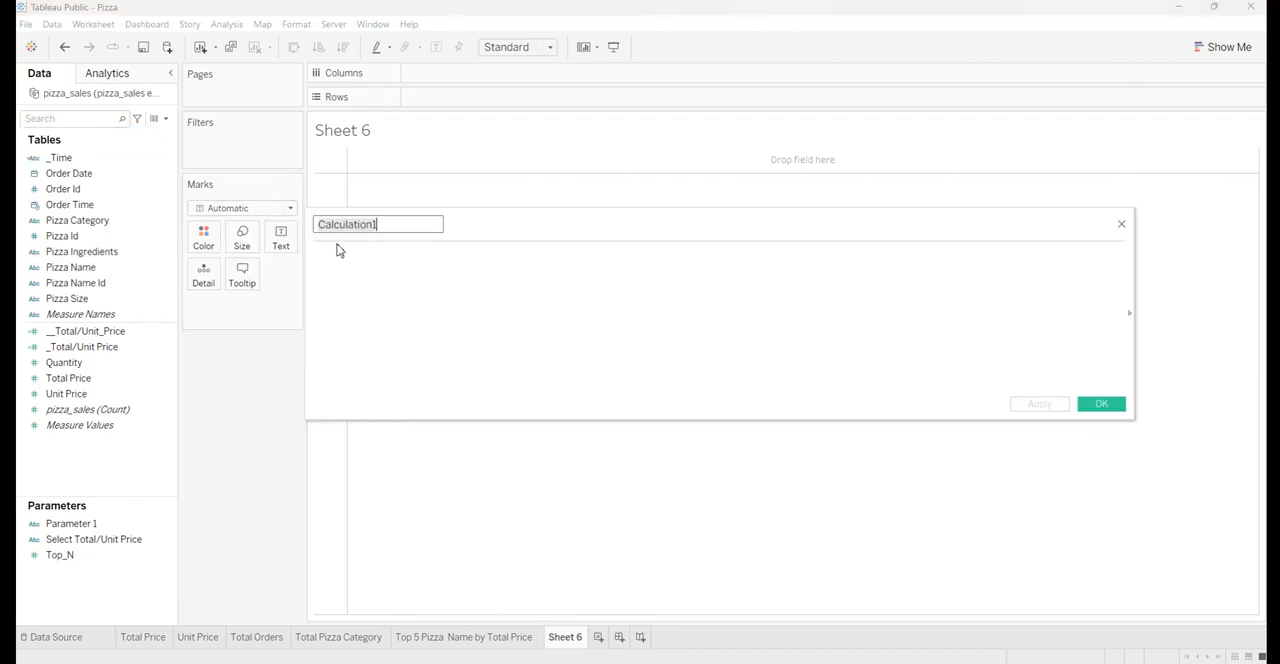
key(BackSpace)
click(356, 265)
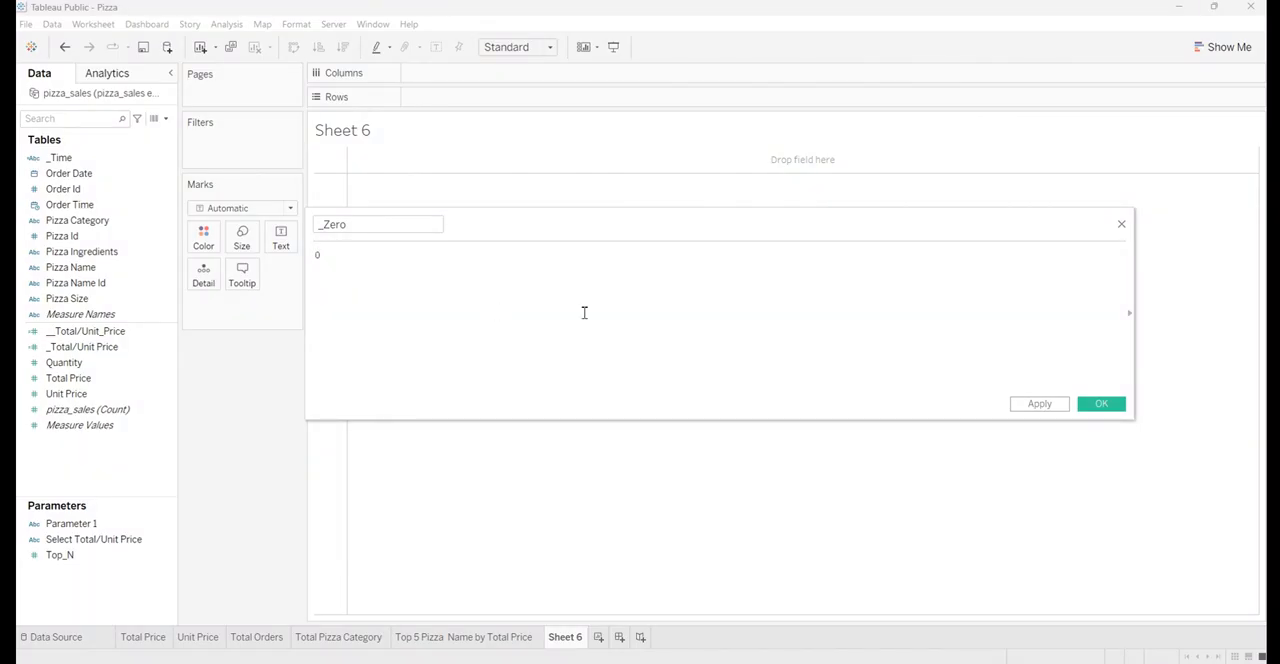
click(1050, 403)
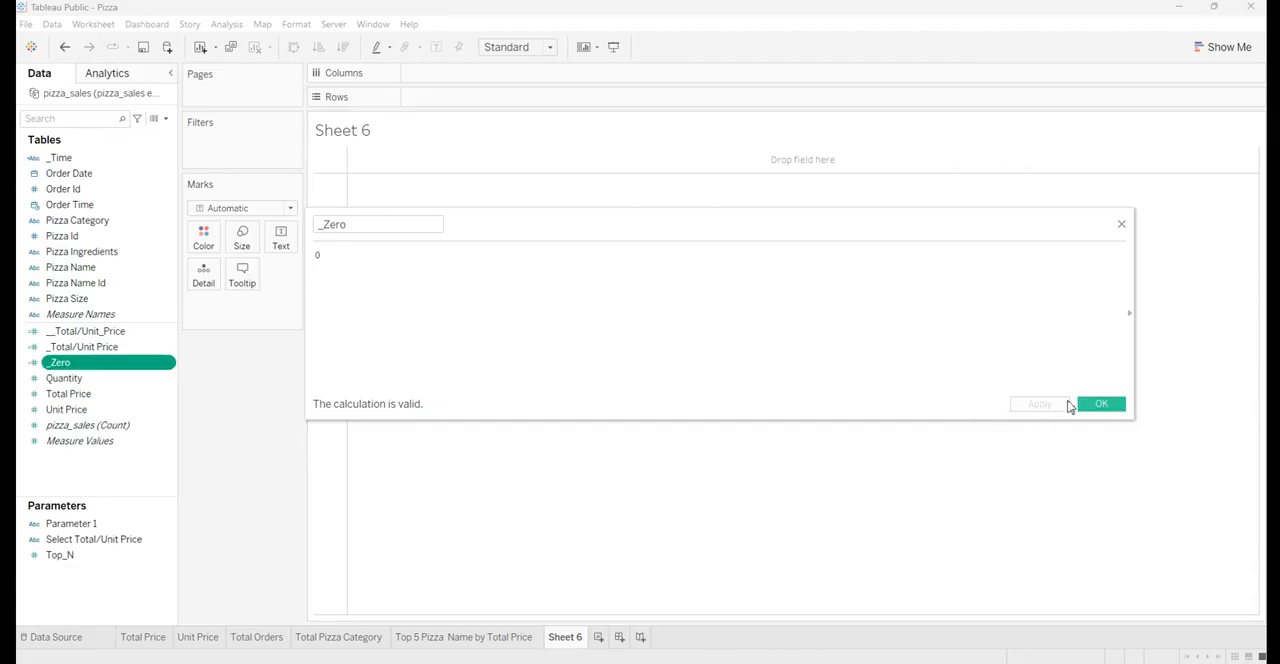
click(1100, 404)
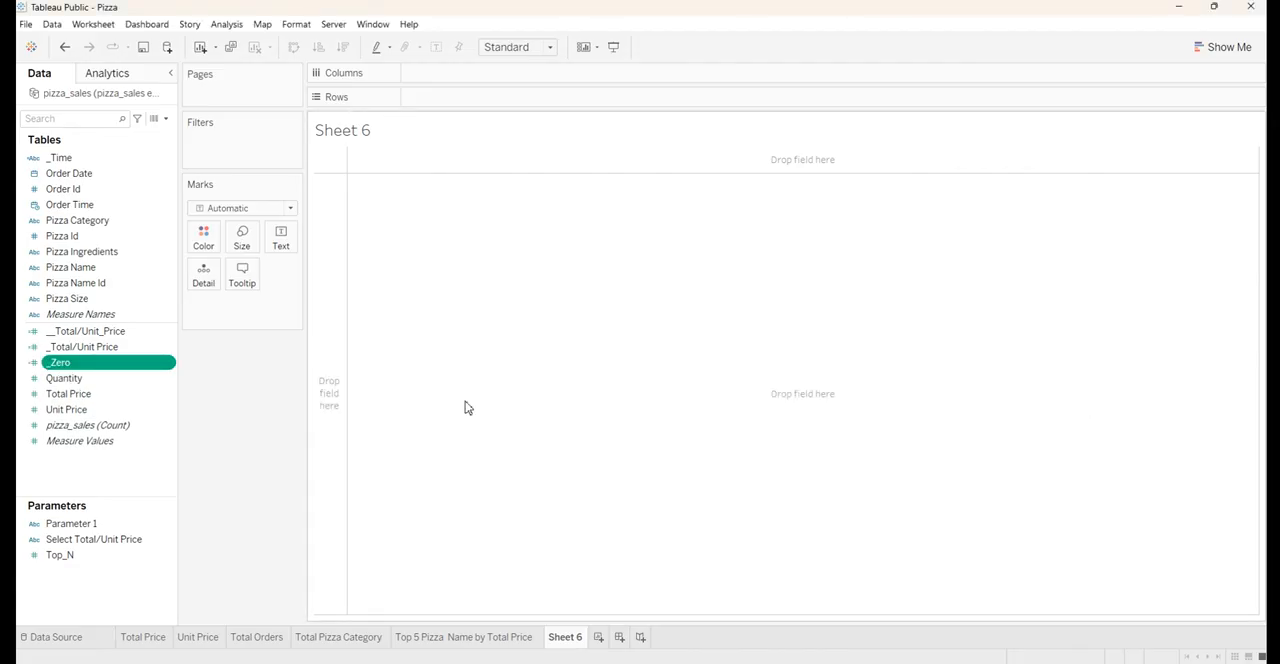
Place the _Zero field twice on the rows of Sheet 6 to make two stacked axes
mouse_move(76, 366)
mouse_down()
mouse_move(100, 366)
mouse_move(430, 142)
mouse_move(450, 97)
mouse_up()
click(92, 379)
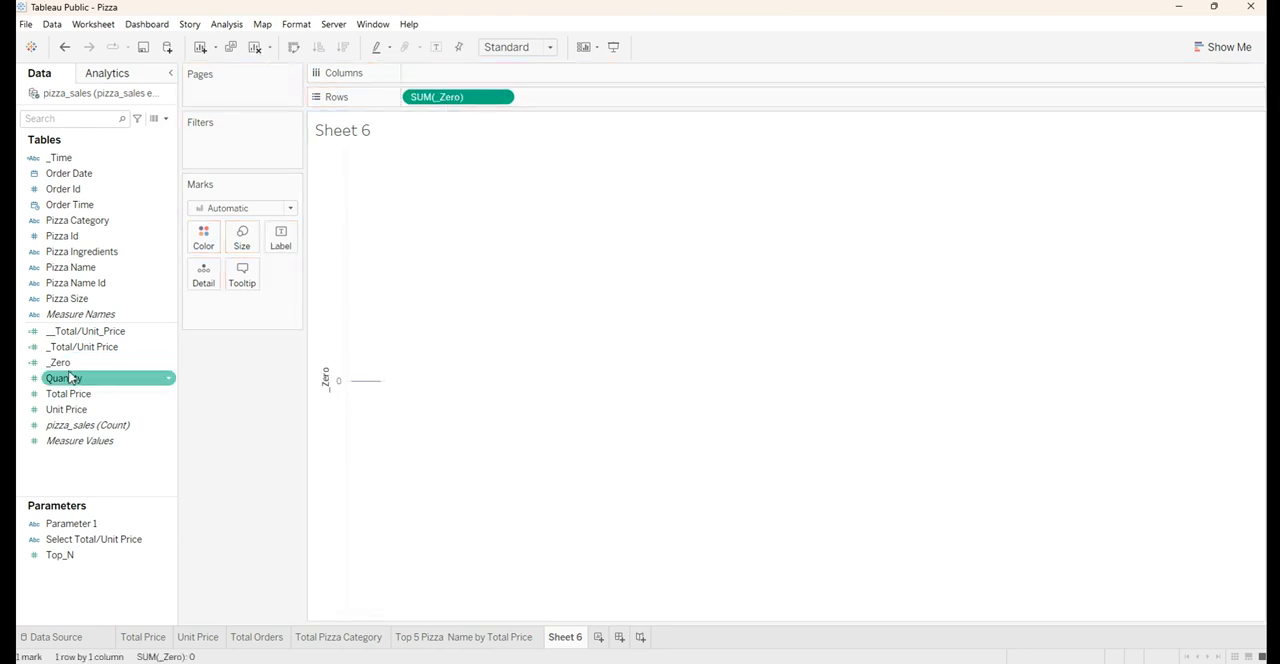
drag(62, 363, 620, 109)
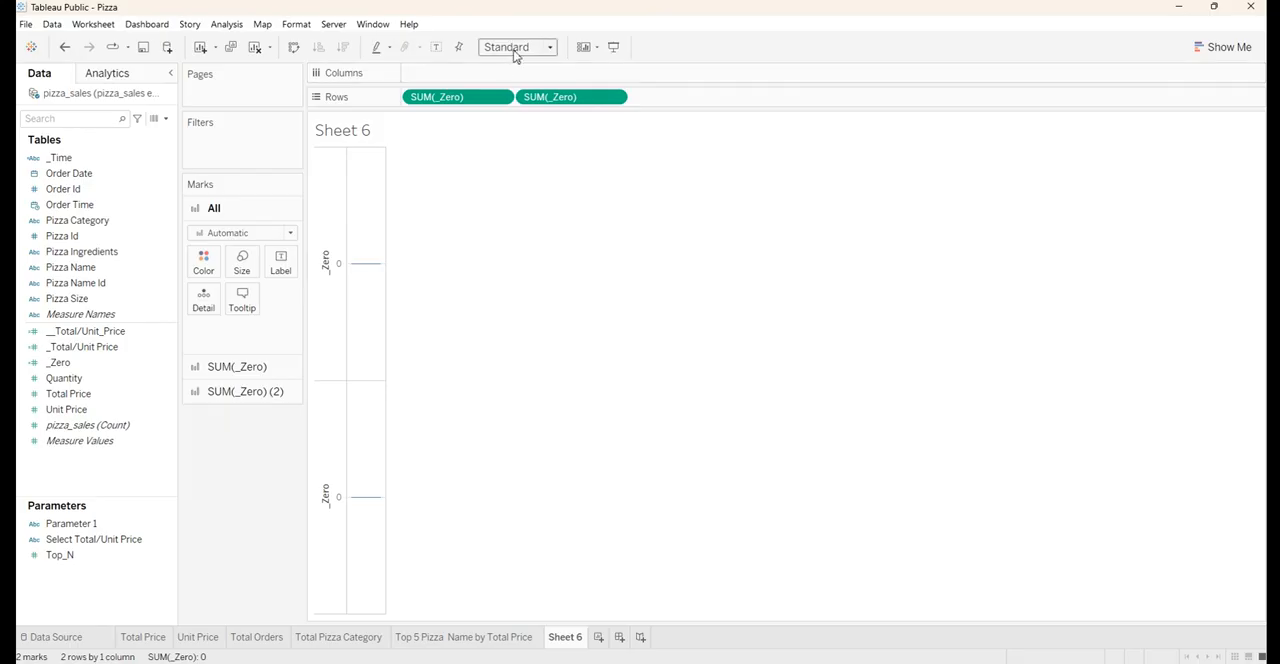
Fit Sheet 6 to the entire view and change the mark type of both _Zero axes to Pie
click(514, 51)
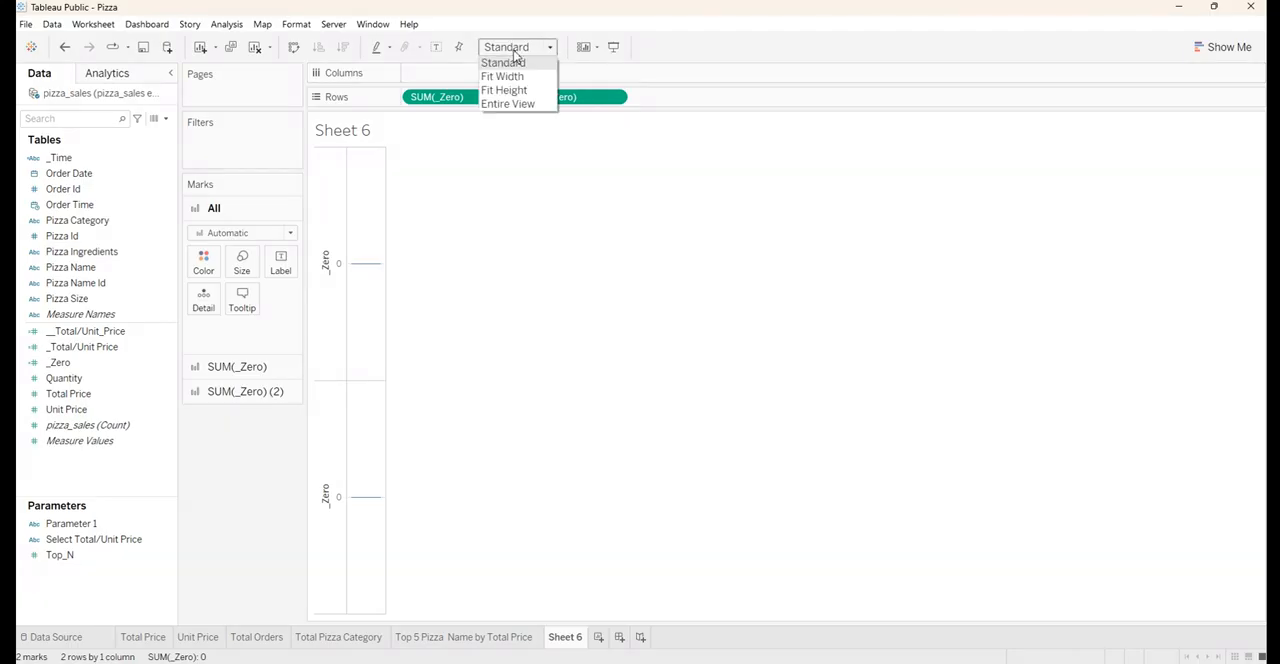
click(515, 102)
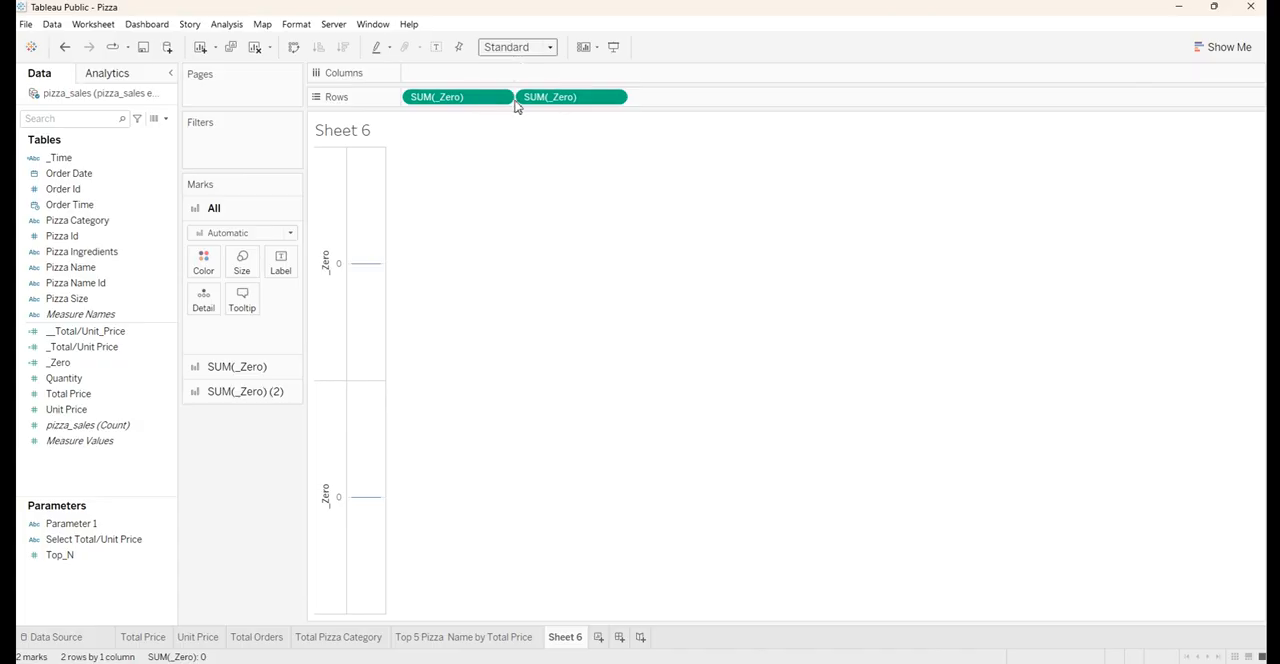
click(228, 234)
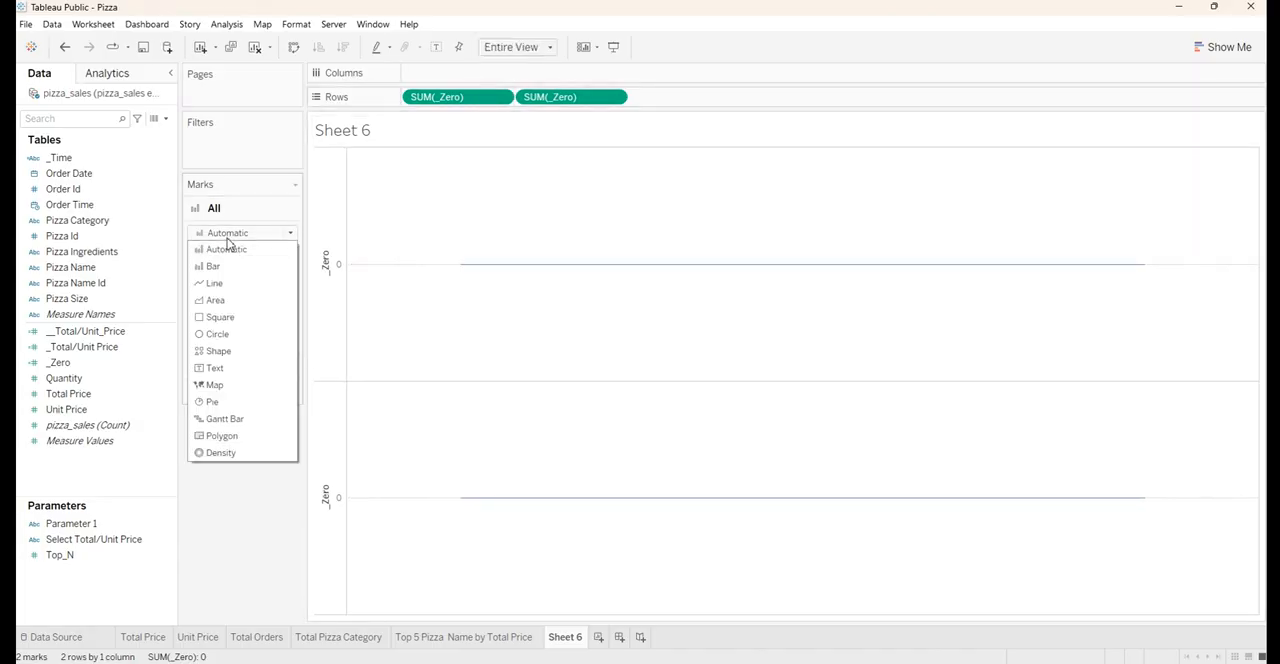
click(212, 402)
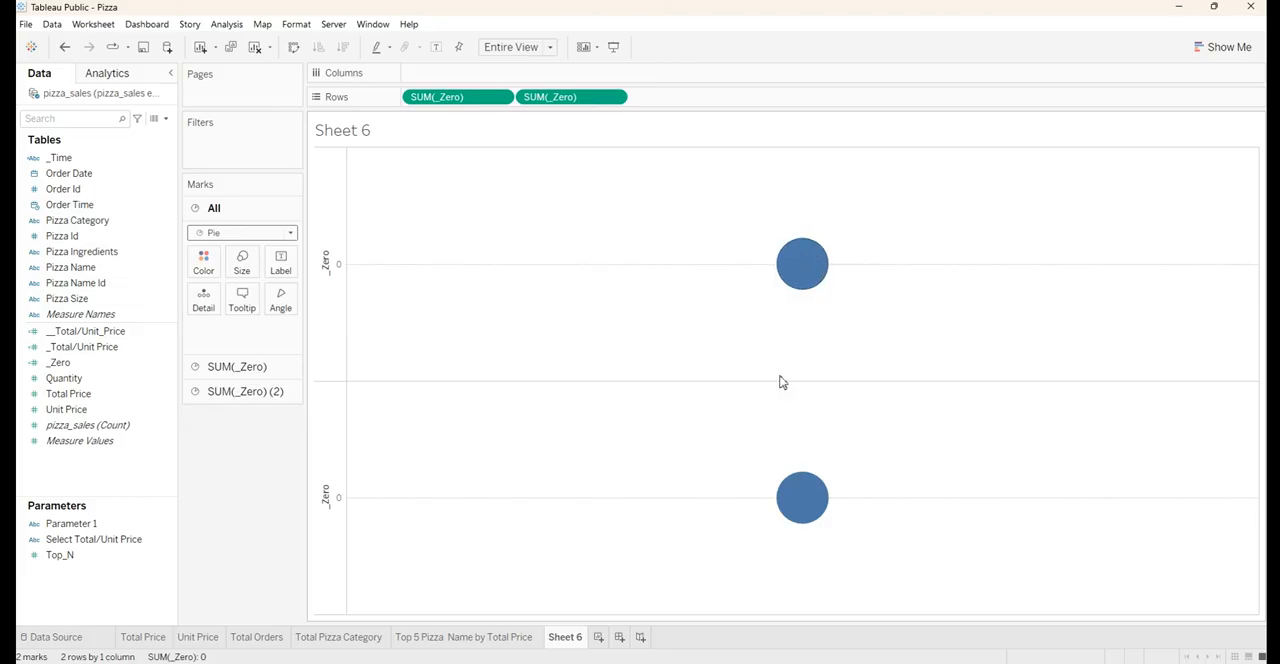
Color the second _Zero pie white and enlarge it slightly
click(227, 394)
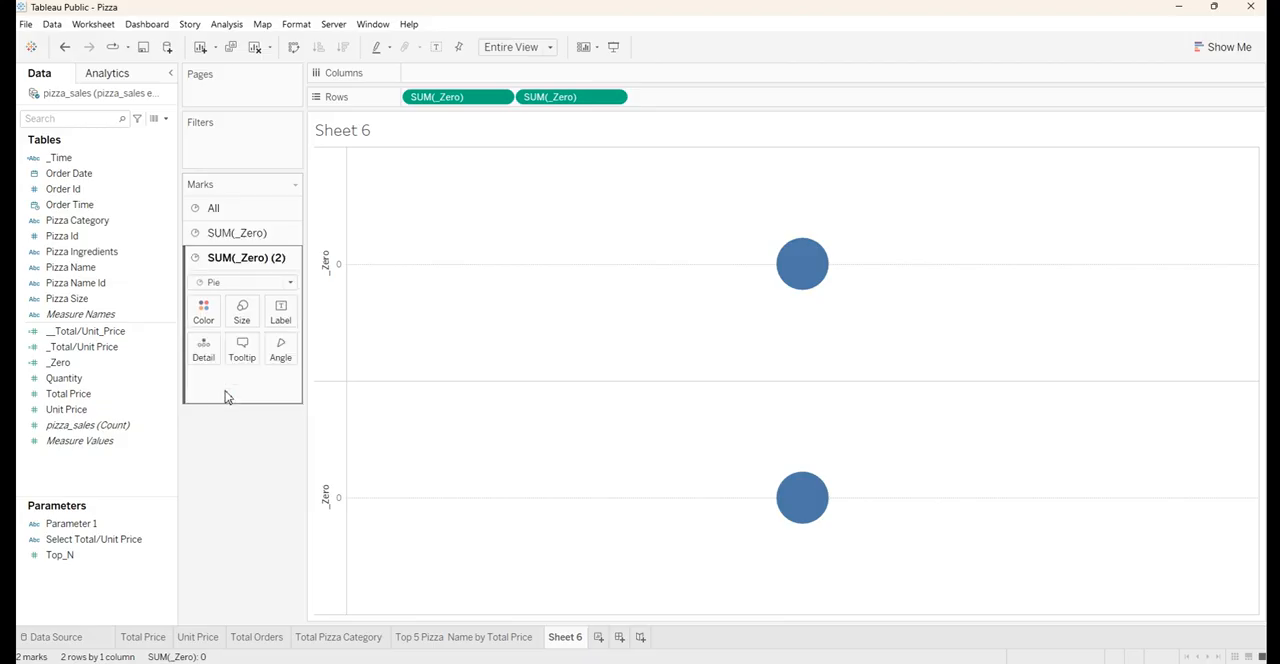
click(205, 312)
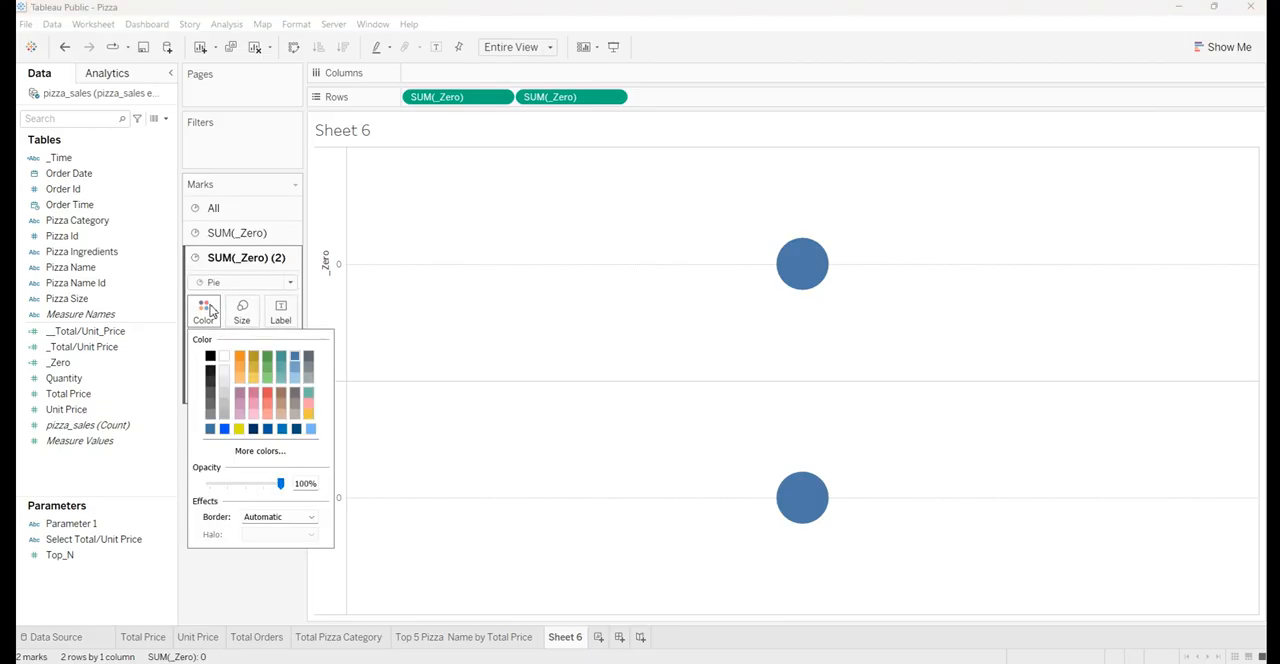
click(224, 358)
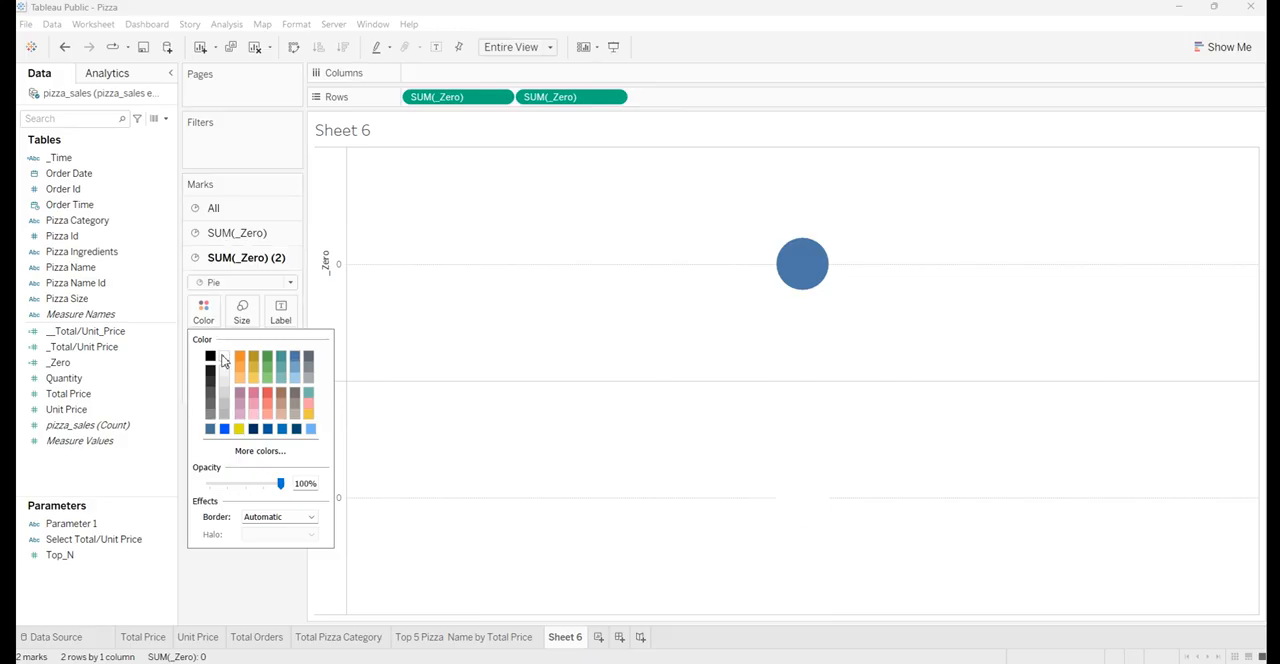
click(240, 268)
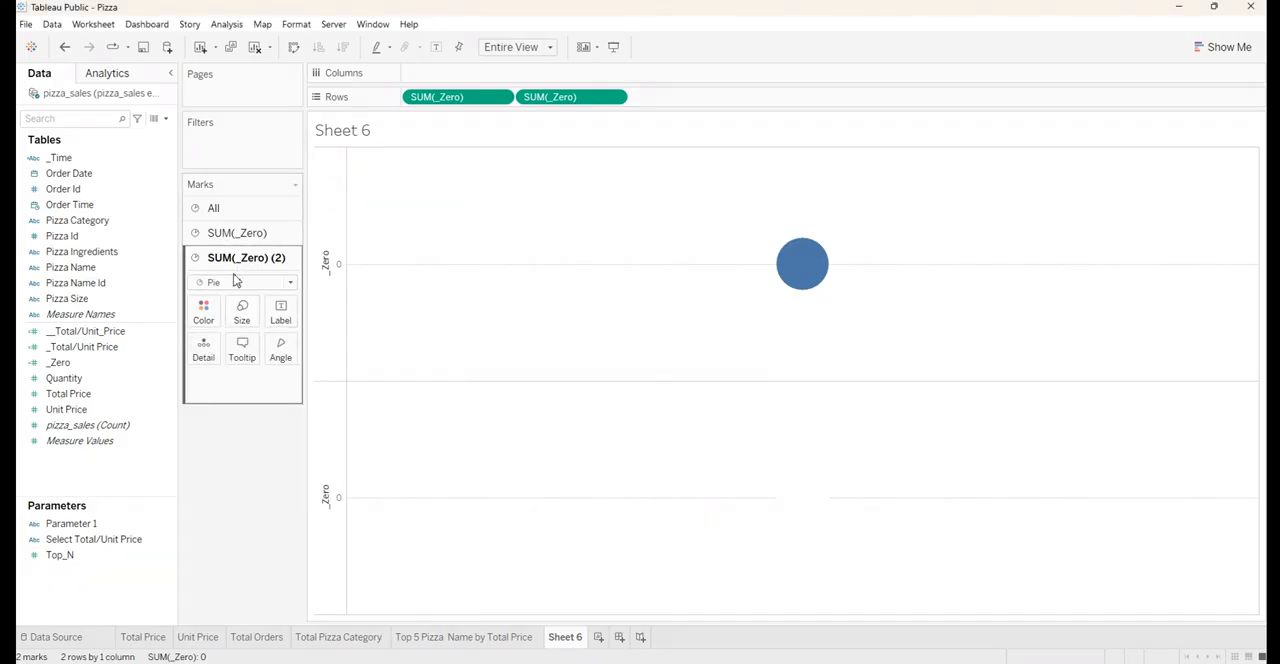
click(240, 314)
drag(266, 346, 281, 347)
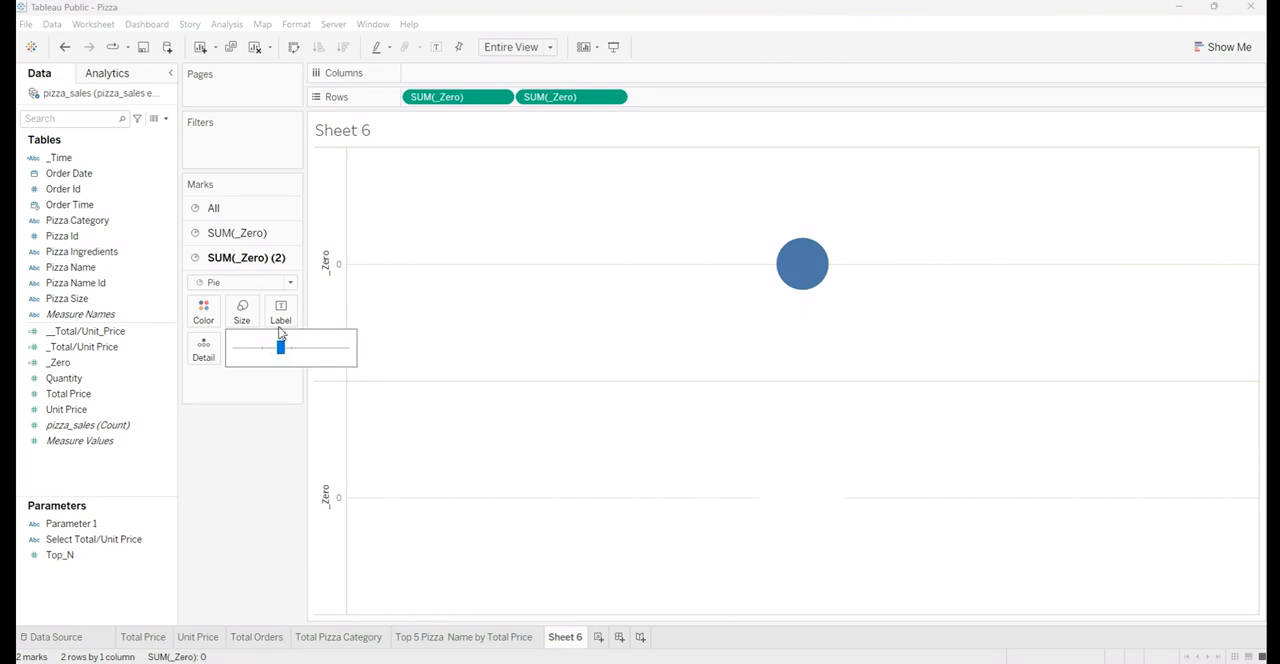
Enlarge the first _Zero pie well beyond the white one and combine both _Zero measures on a dual axis
click(237, 233)
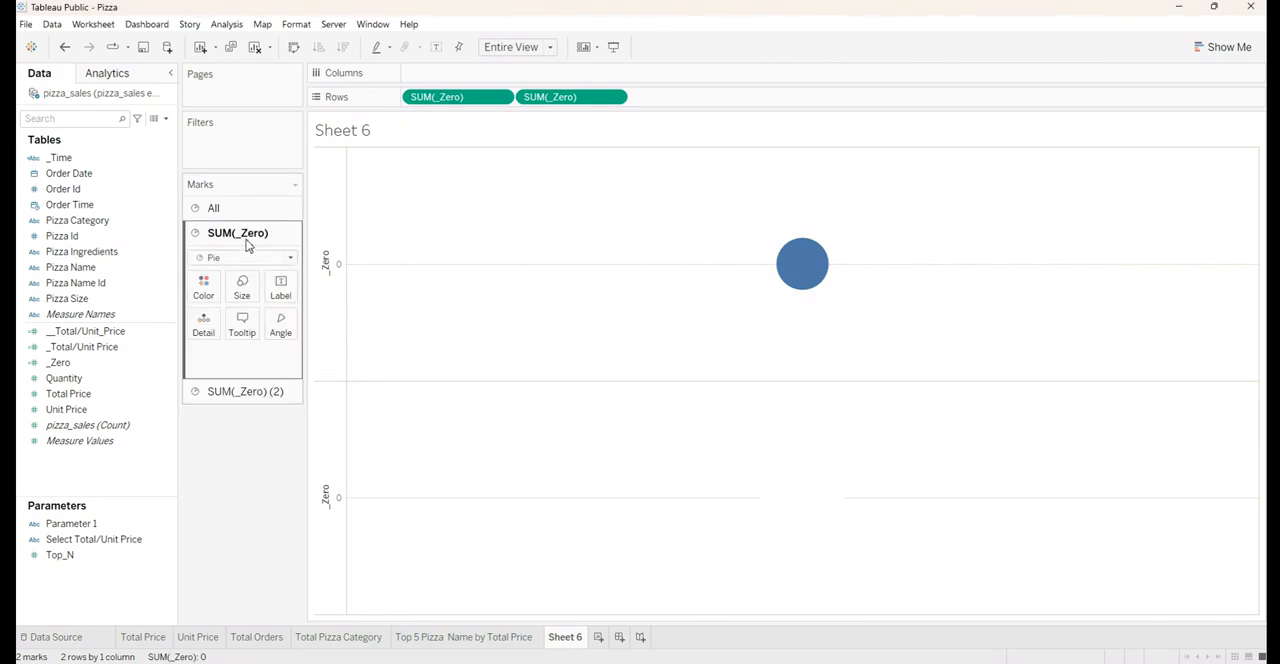
click(243, 287)
drag(277, 331, 303, 330)
click(271, 443)
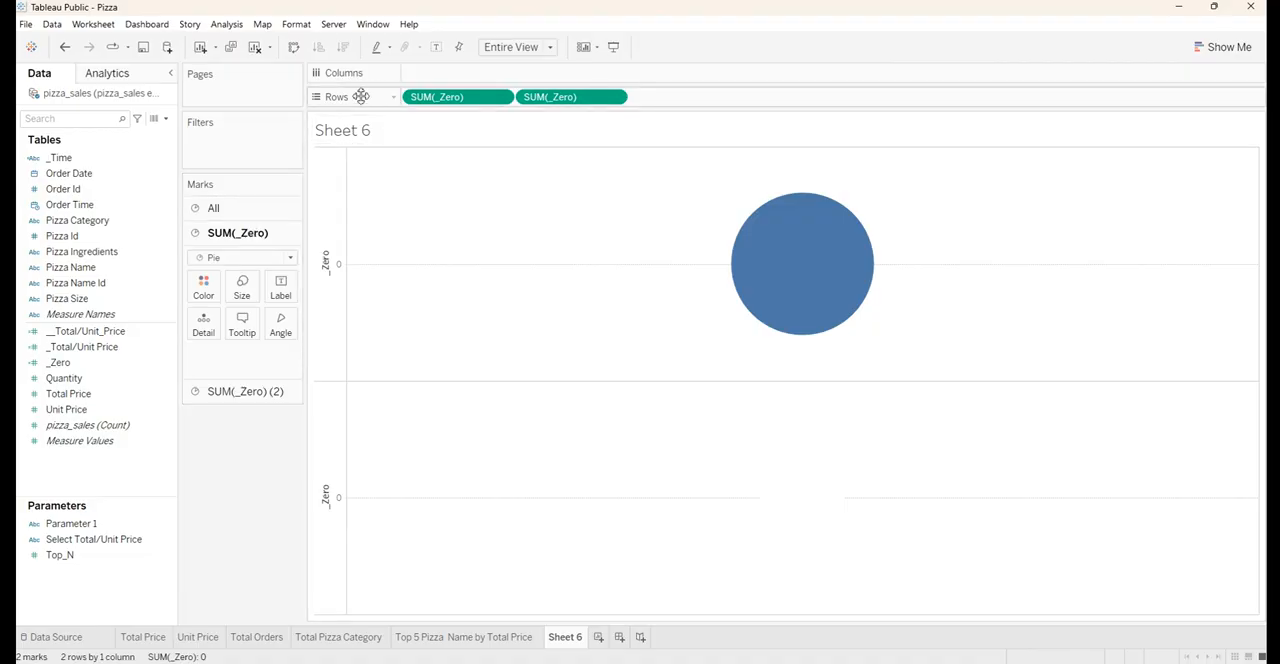
right_click(568, 98)
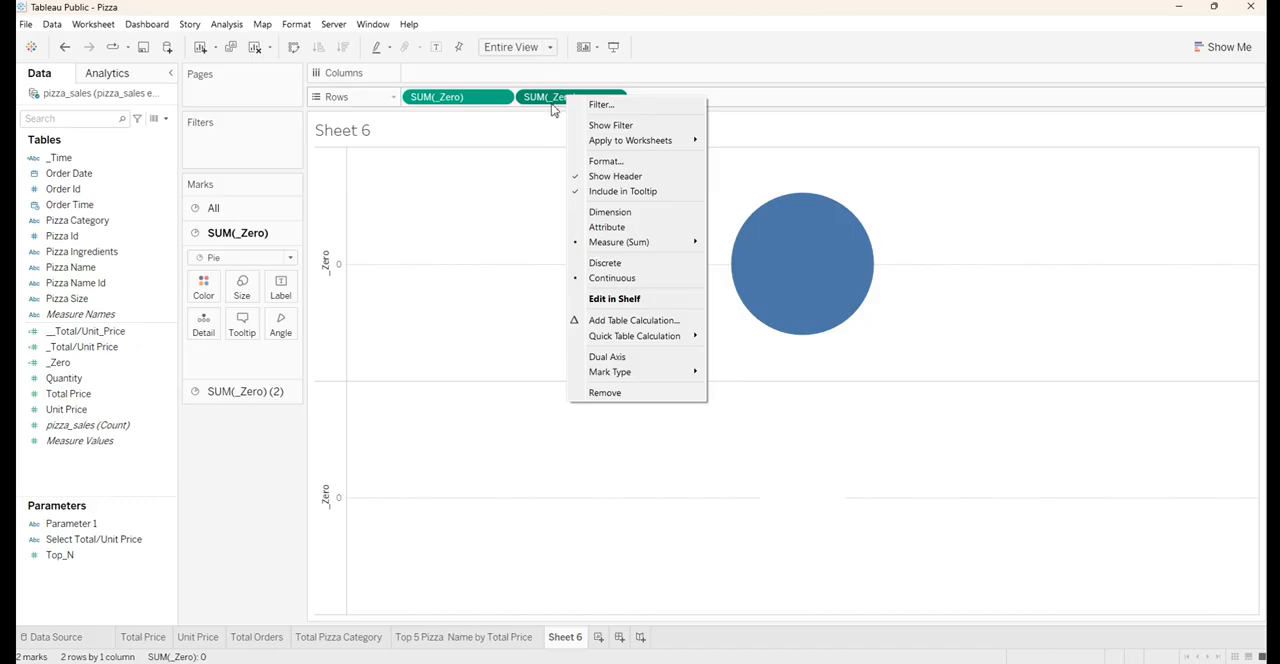
click(620, 360)
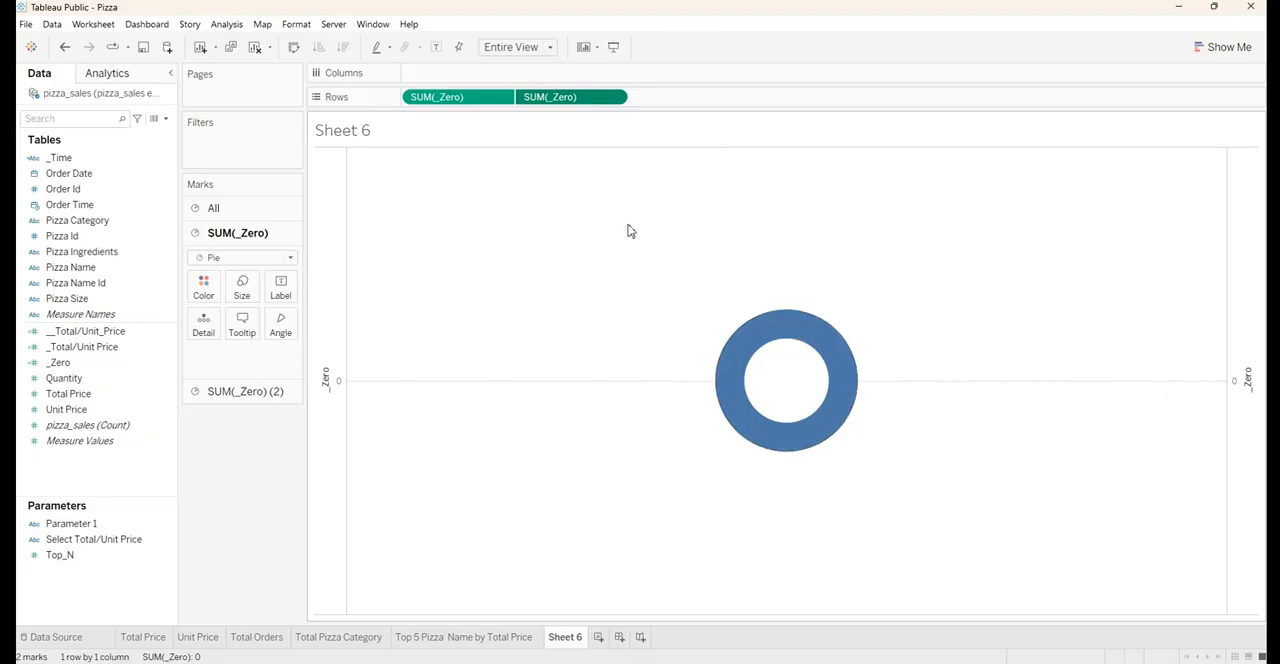
Color the outer _Zero pie by Pizza Category and label its slices with Pizza Category
click(125, 190)
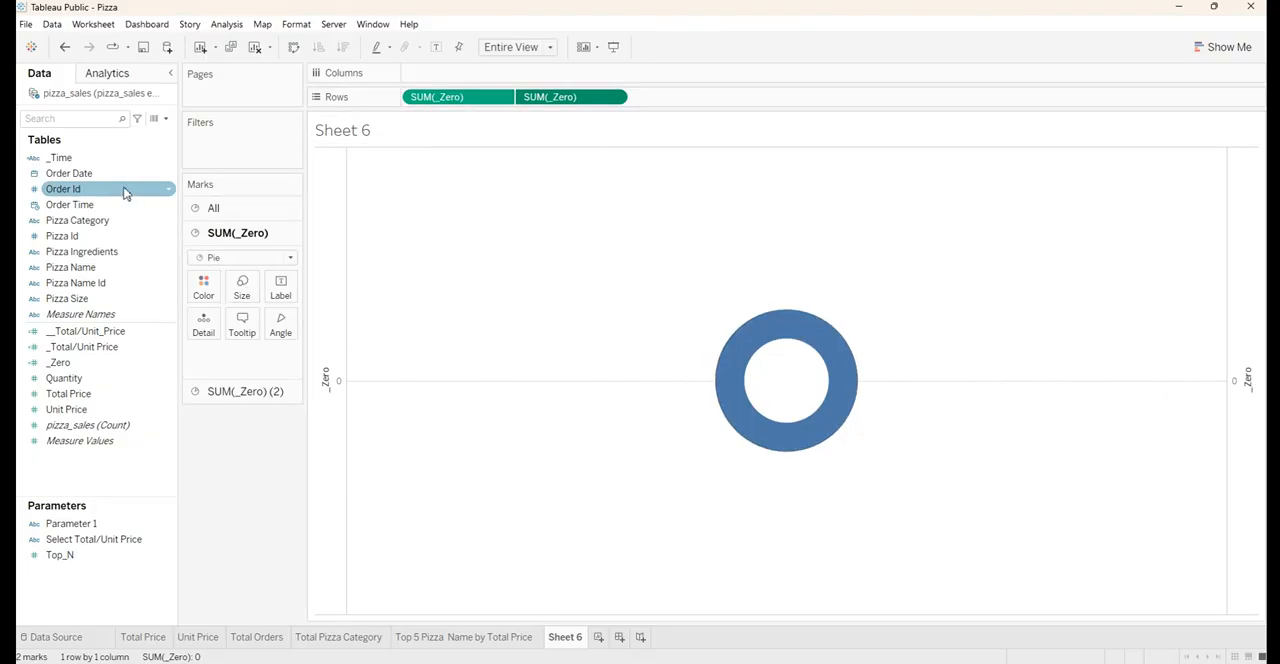
click(105, 222)
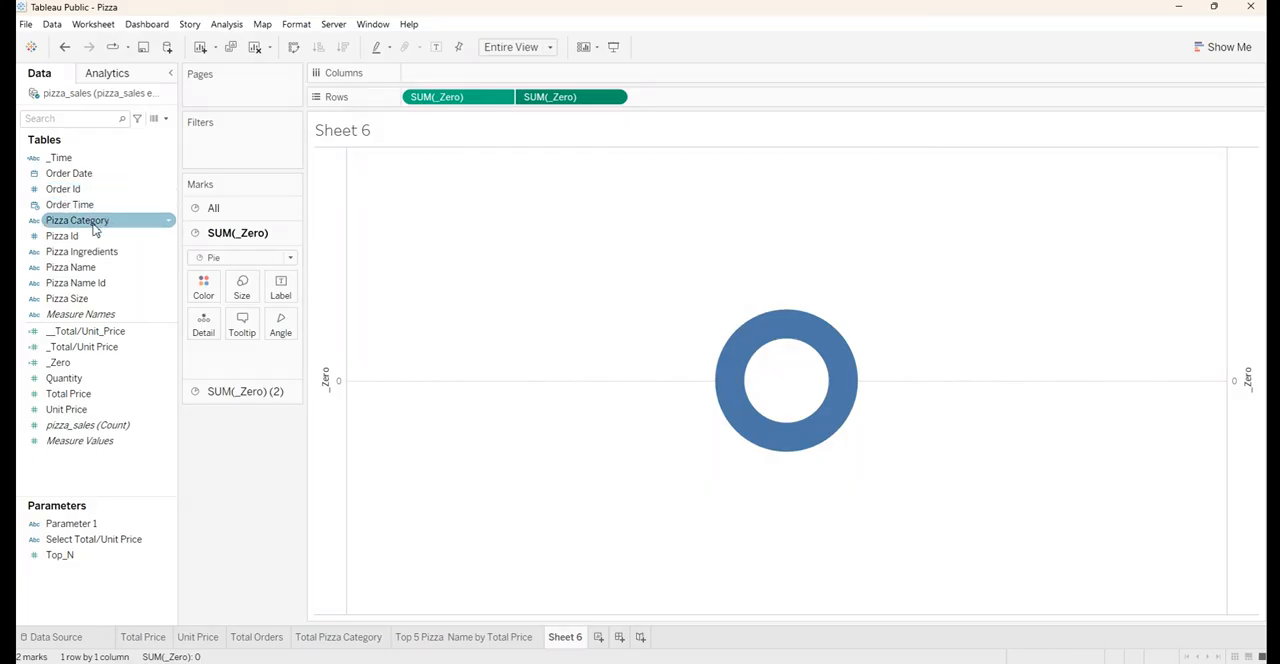
click(75, 223)
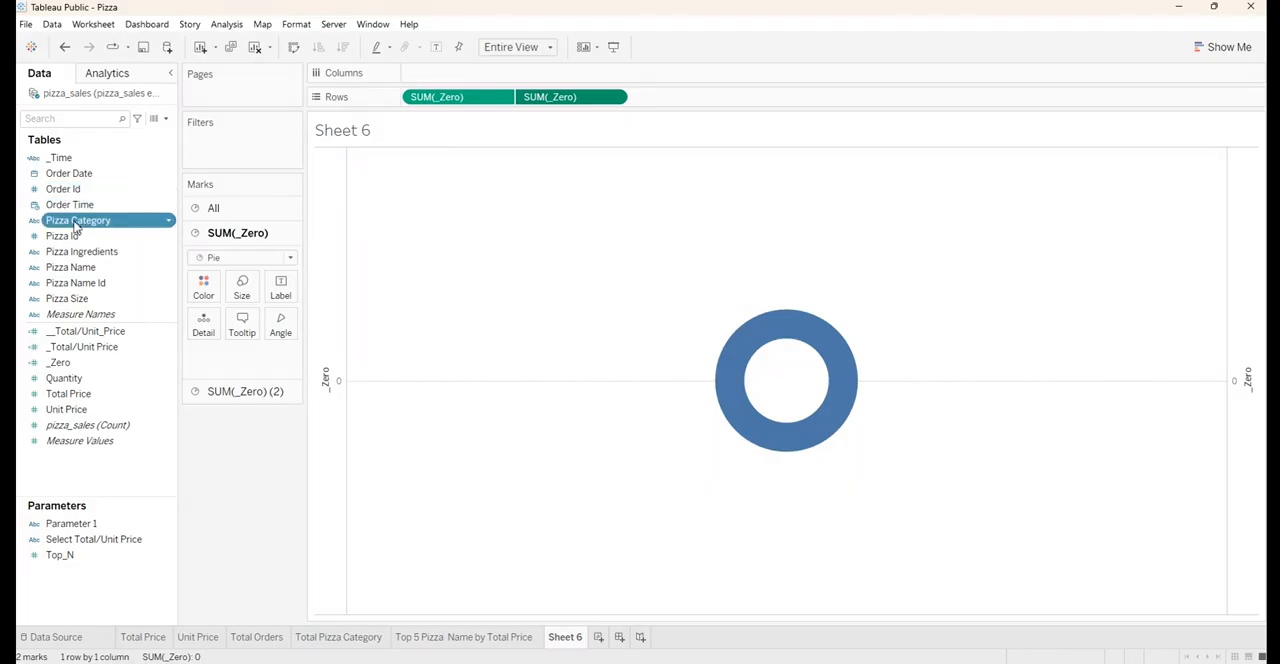
drag(75, 228, 203, 290)
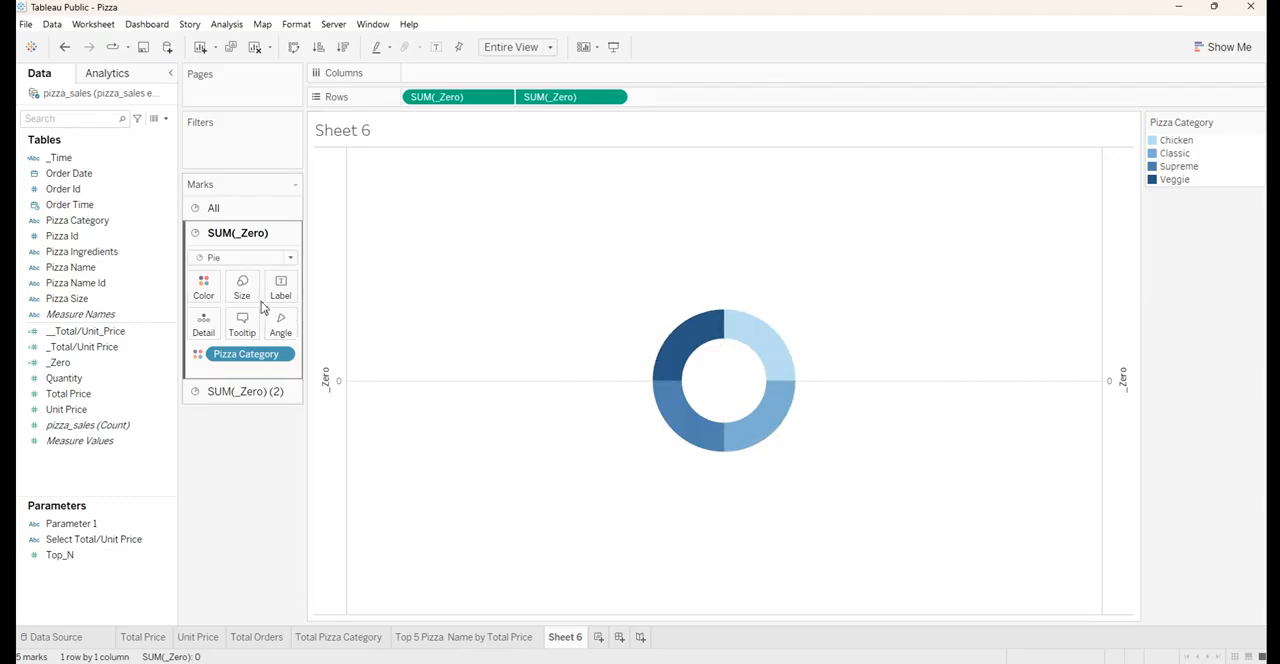
click(68, 206)
drag(70, 218, 283, 292)
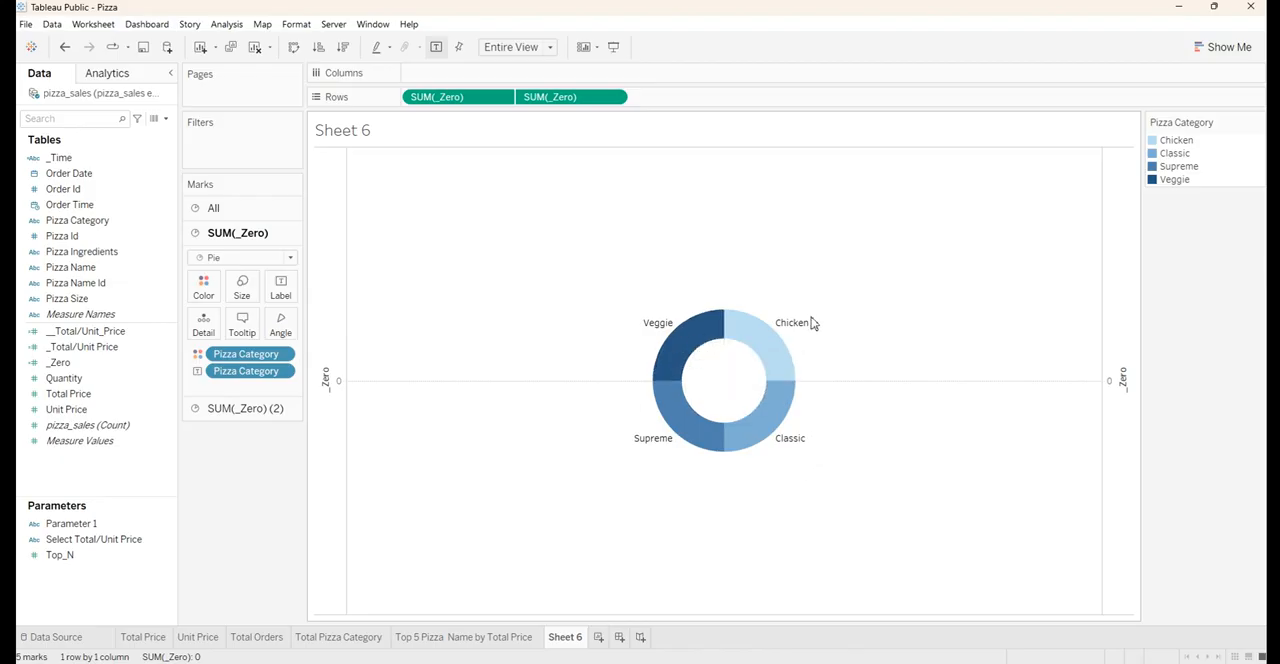
Set the outer pie's slice angles by the sum of Unit Price and add Unit Price to the slice labels
mouse_move(711, 338)
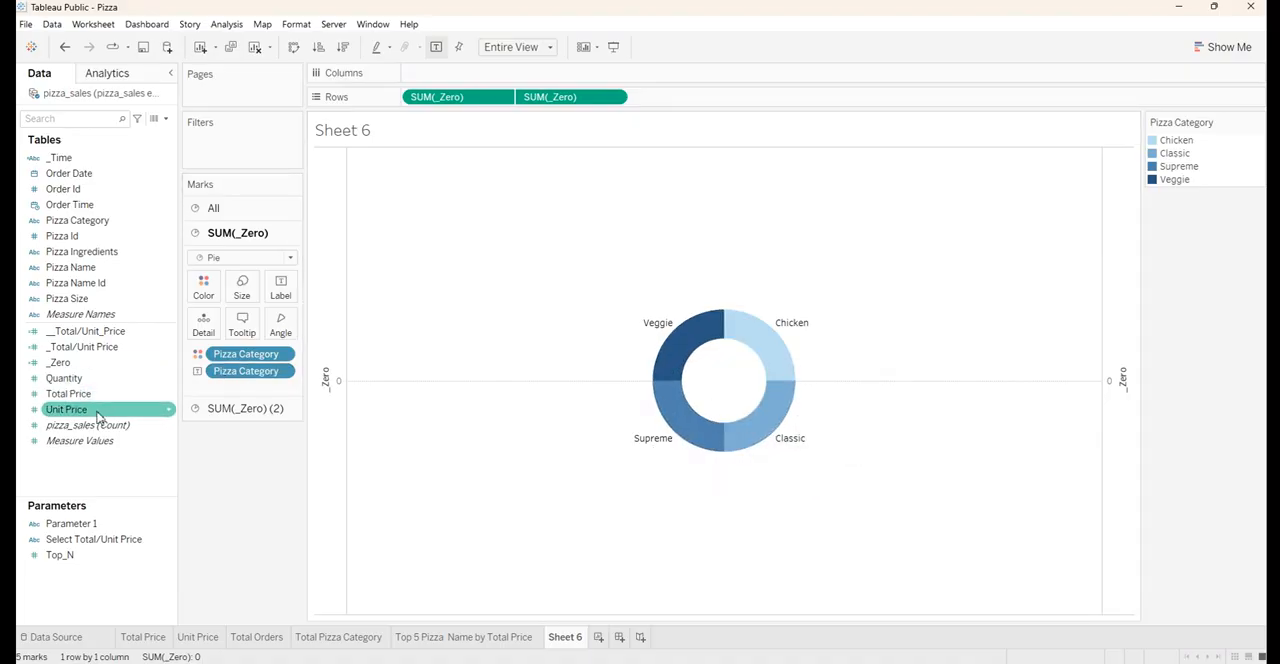
drag(57, 418, 276, 333)
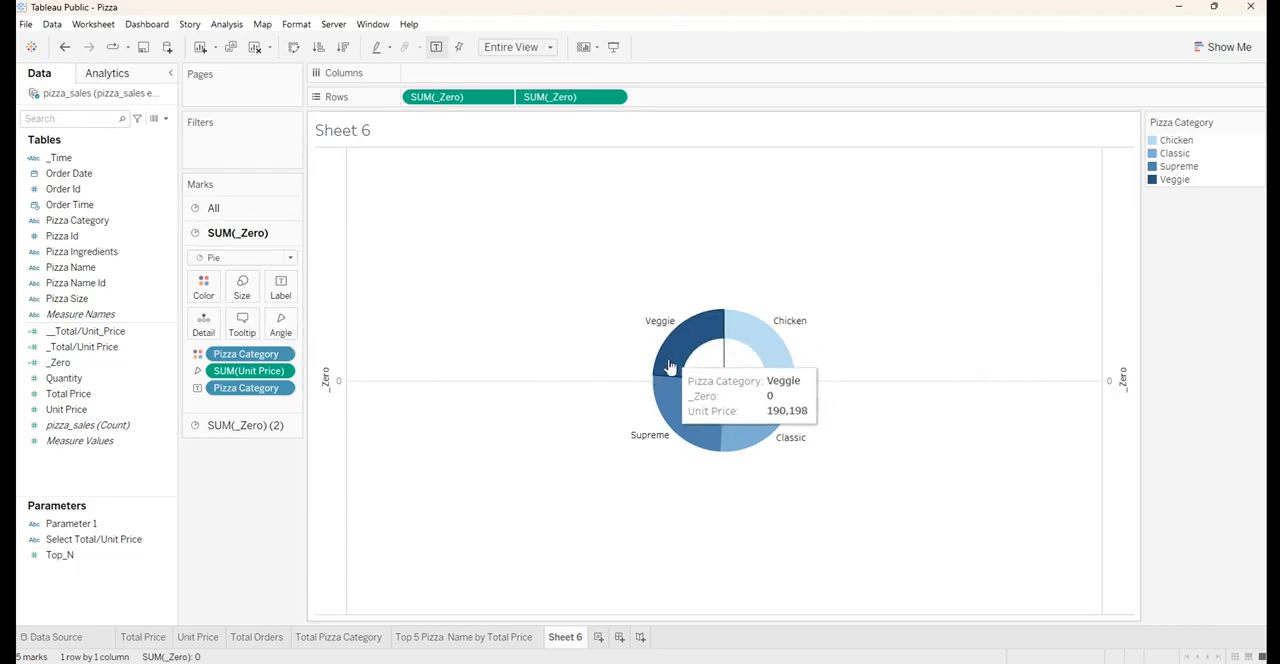
mouse_move(727, 453)
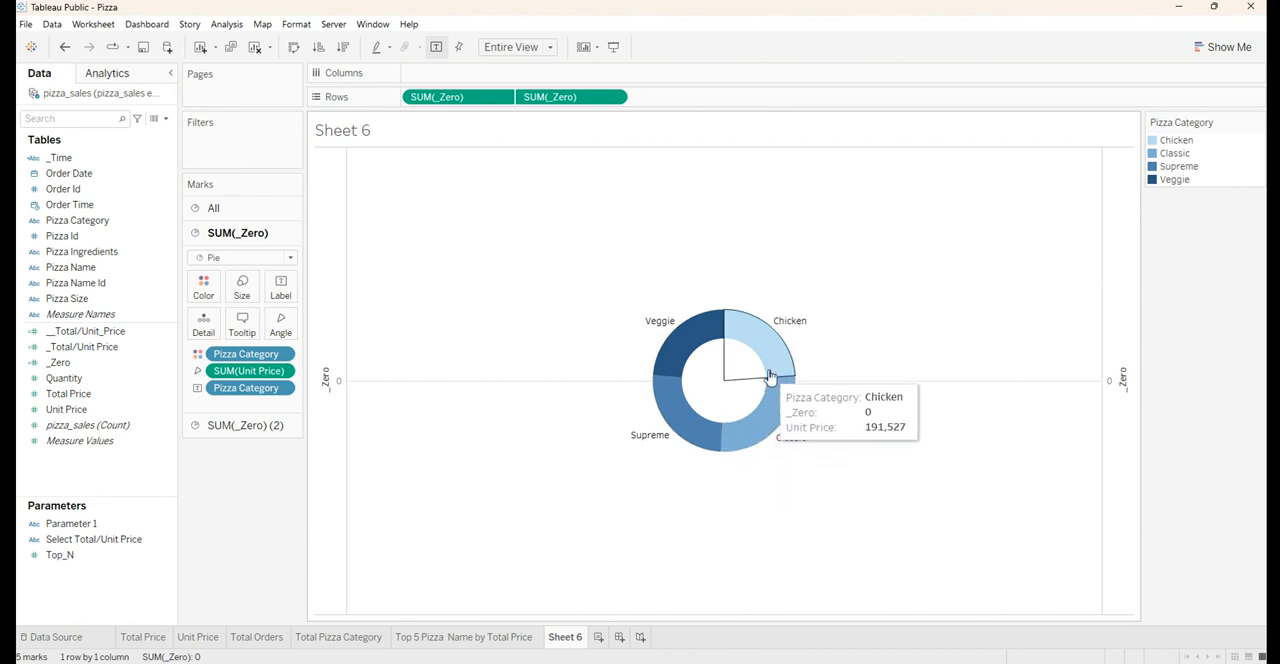
mouse_move(743, 433)
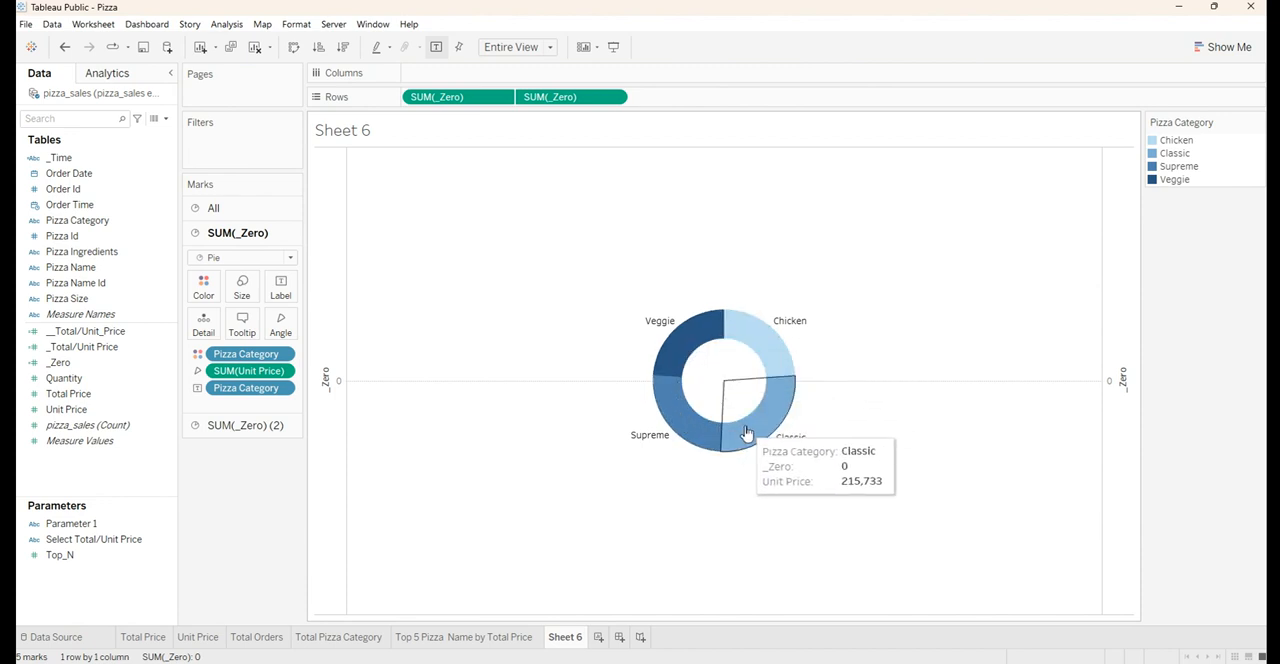
mouse_move(679, 428)
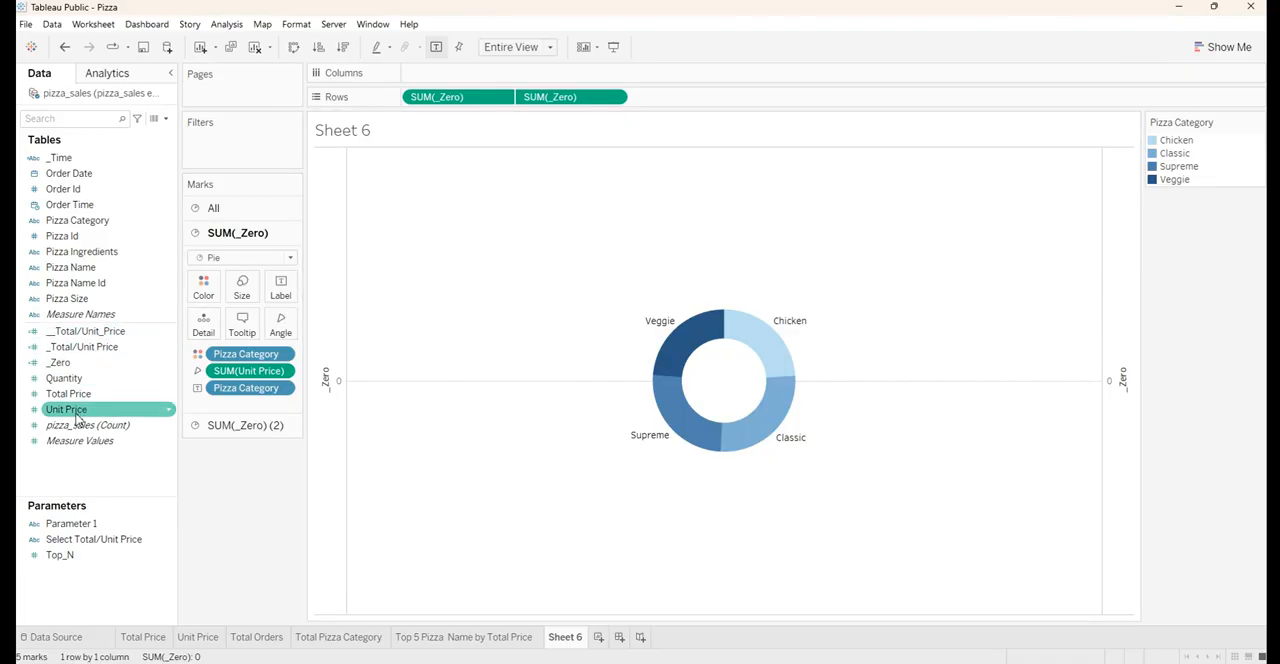
drag(77, 418, 278, 290)
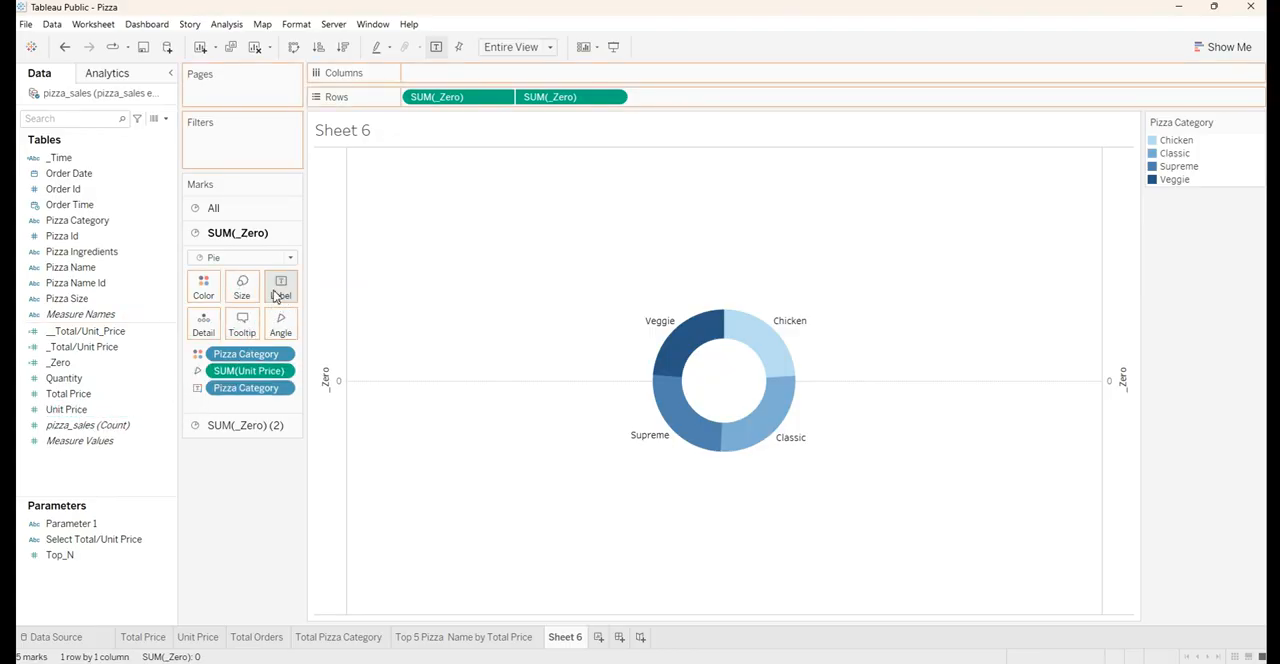
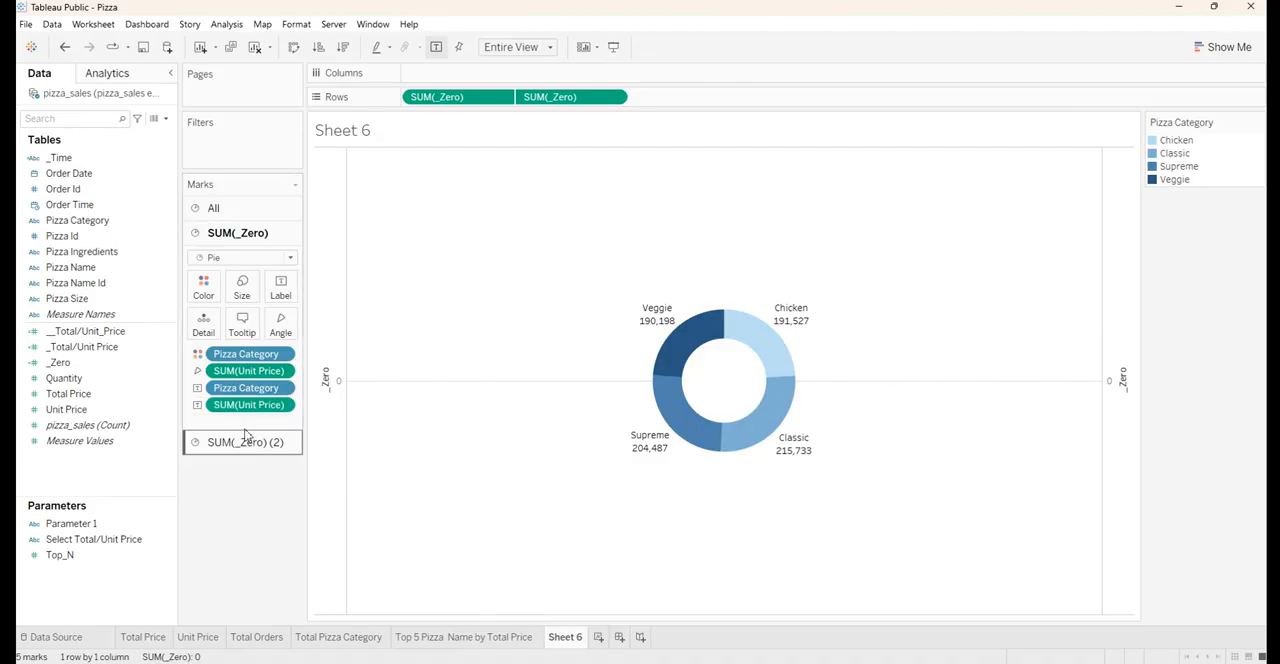
Show the Unit Price value in the donut's labels as a Percent of Total quick table calculation
right_click(240, 412)
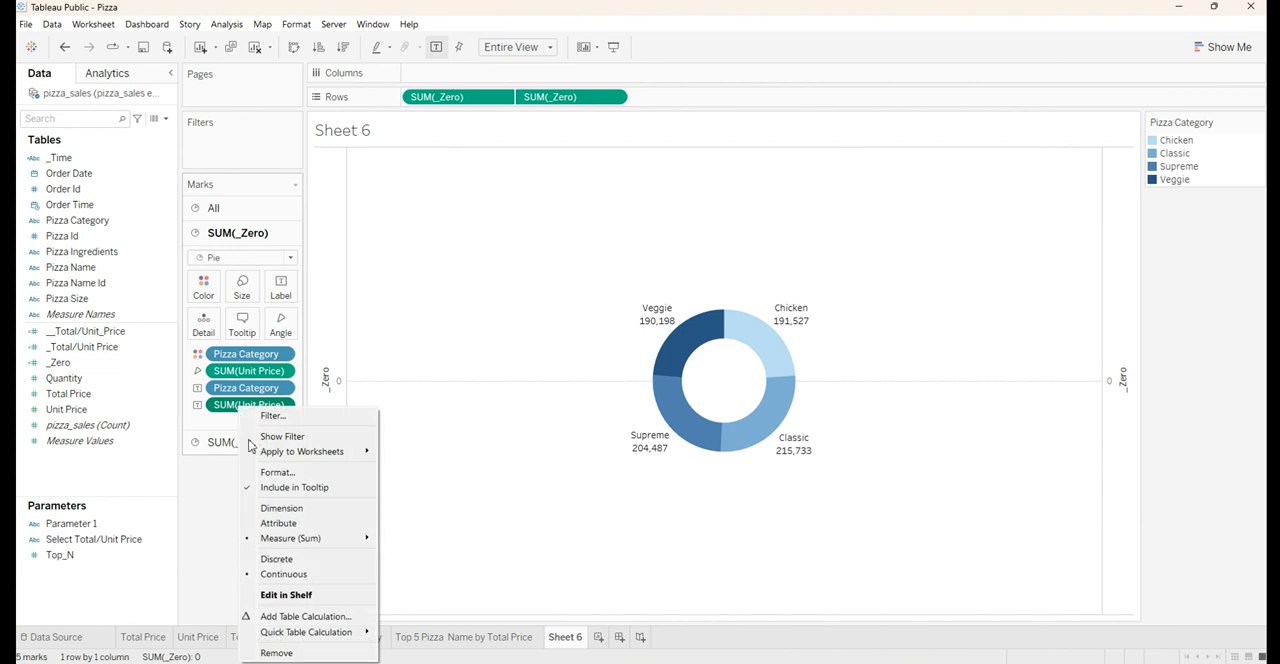
mouse_move(312, 634)
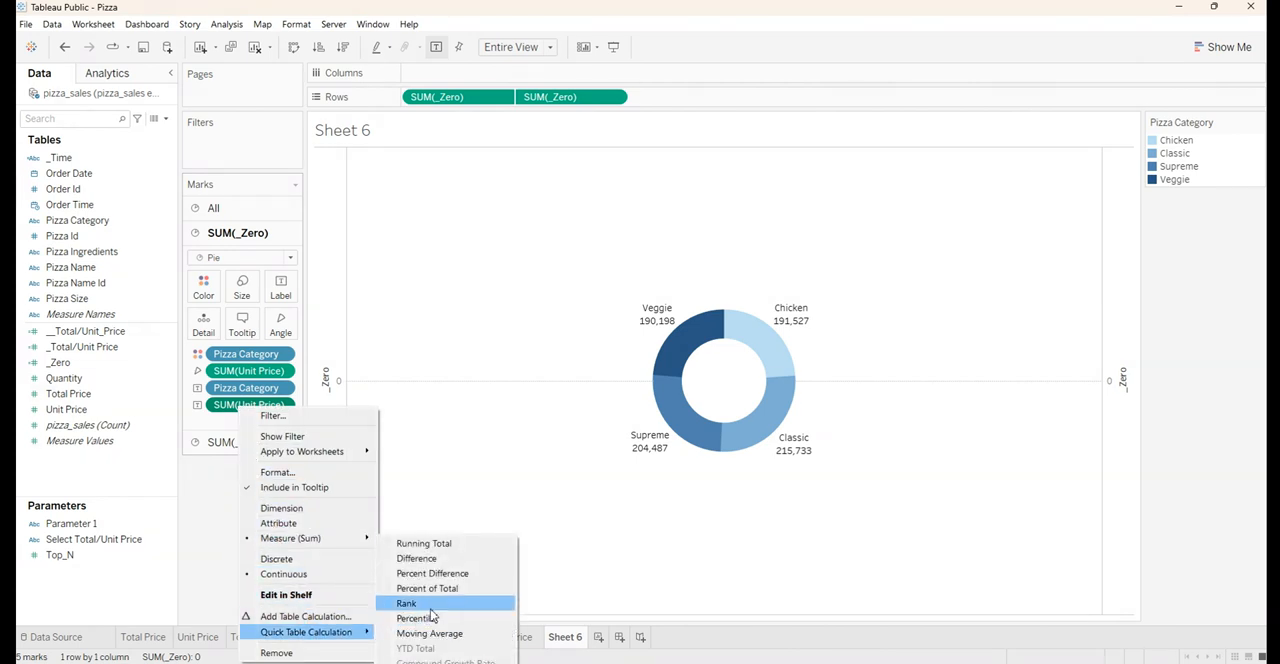
click(479, 594)
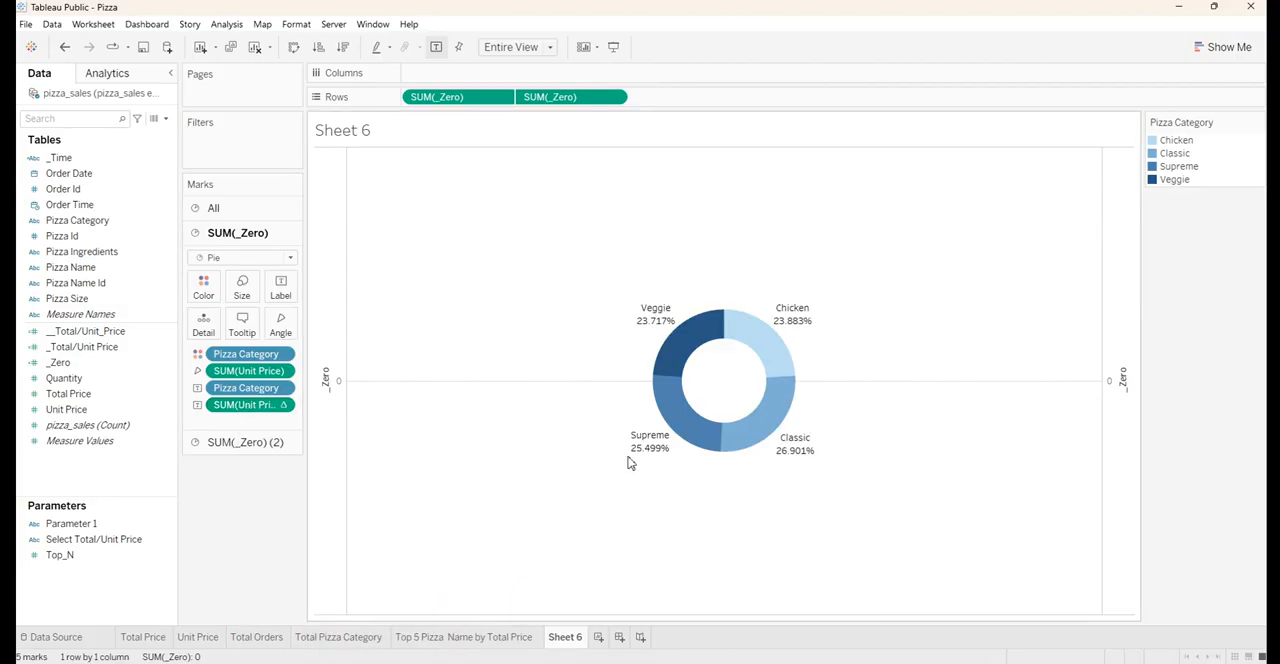
mouse_move(640, 461)
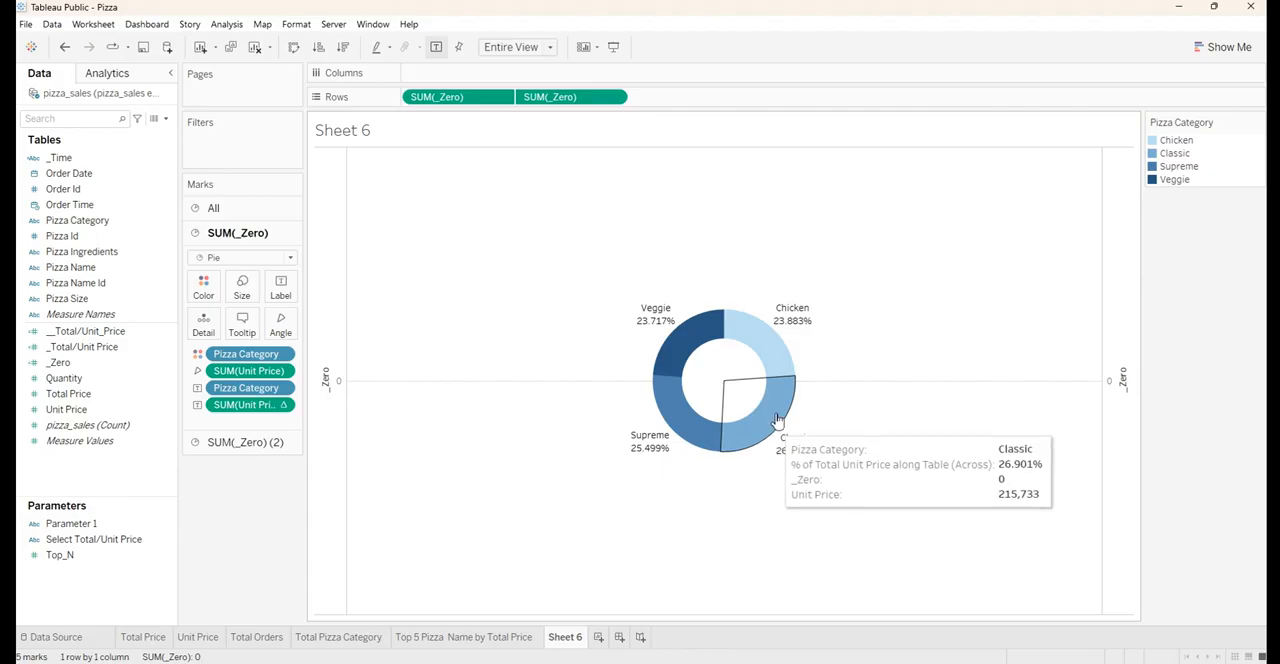
mouse_move(768, 342)
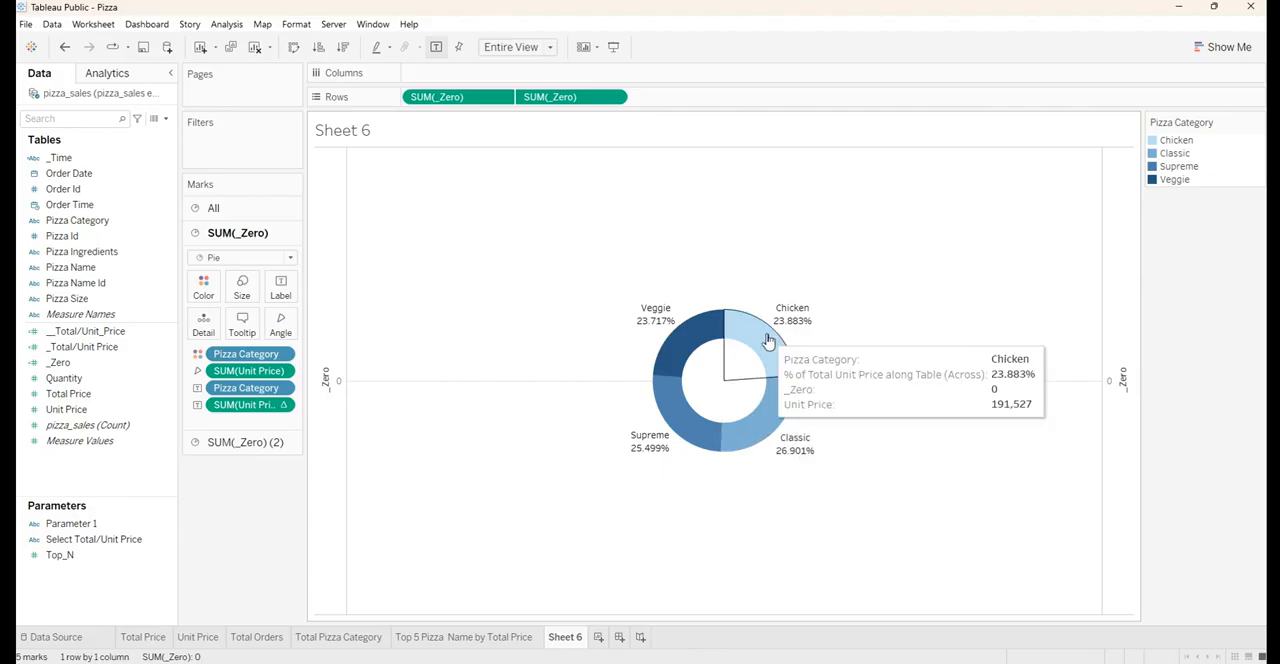
mouse_move(670, 312)
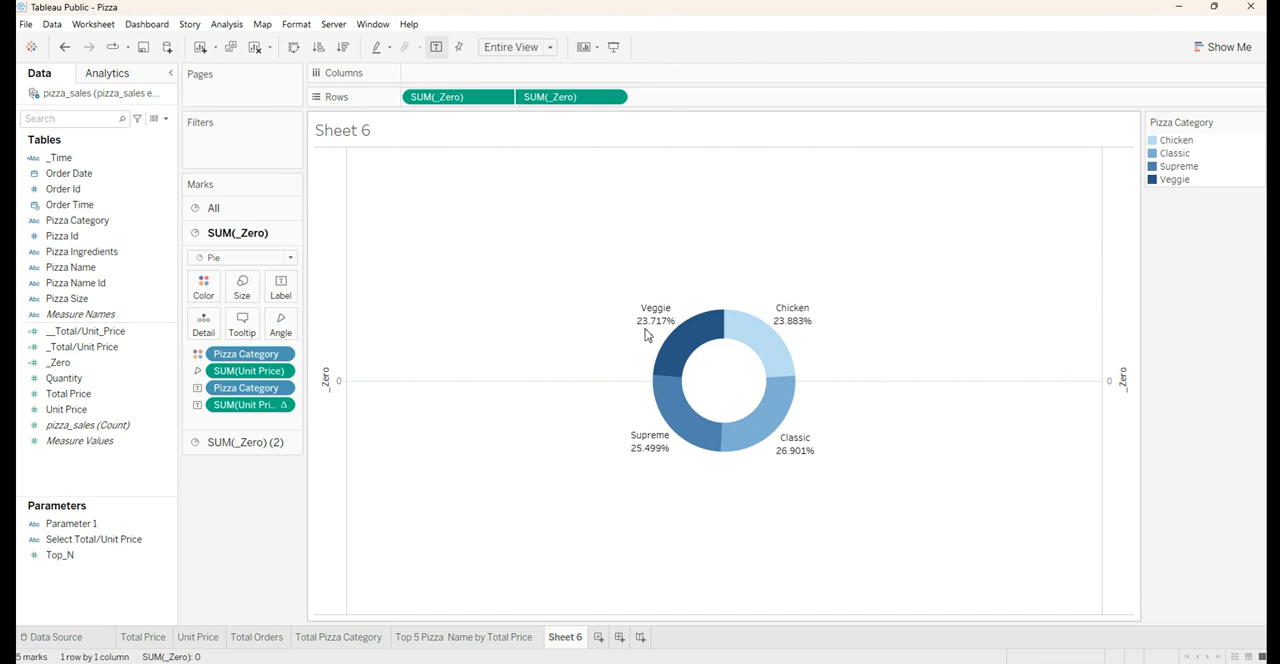
mouse_move(660, 332)
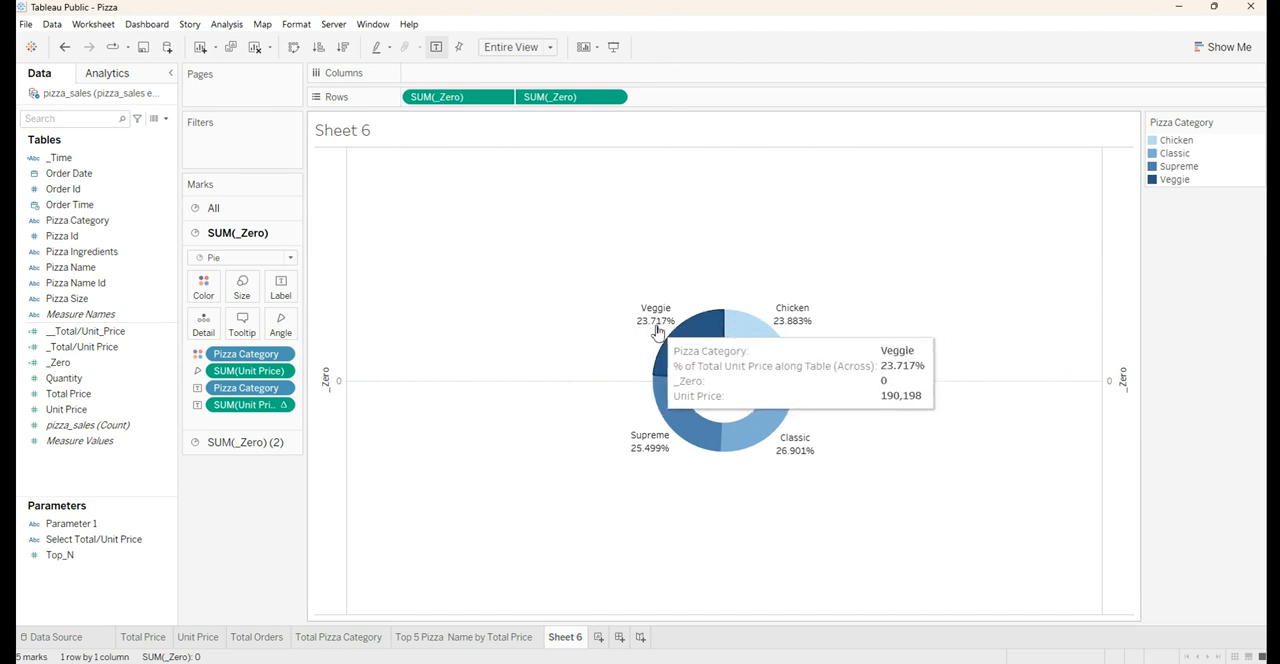
Format the percent-of-total label values on the donut as Percentage with 1 decimal place
right_click(228, 408)
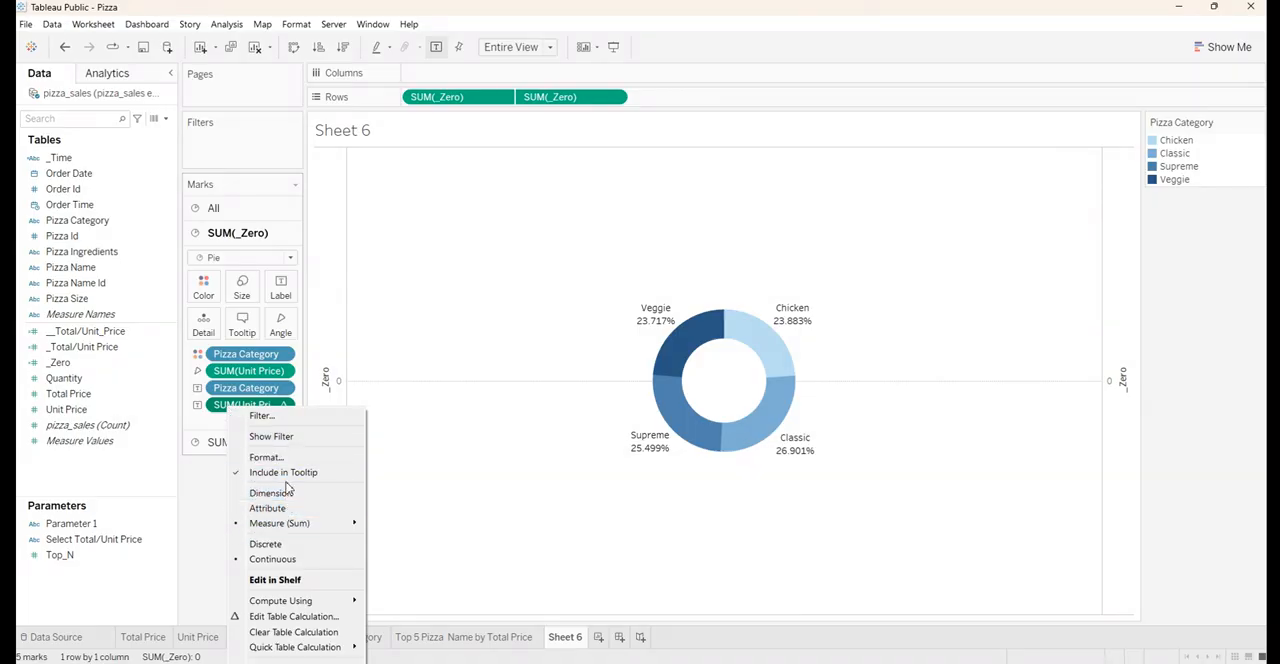
click(262, 457)
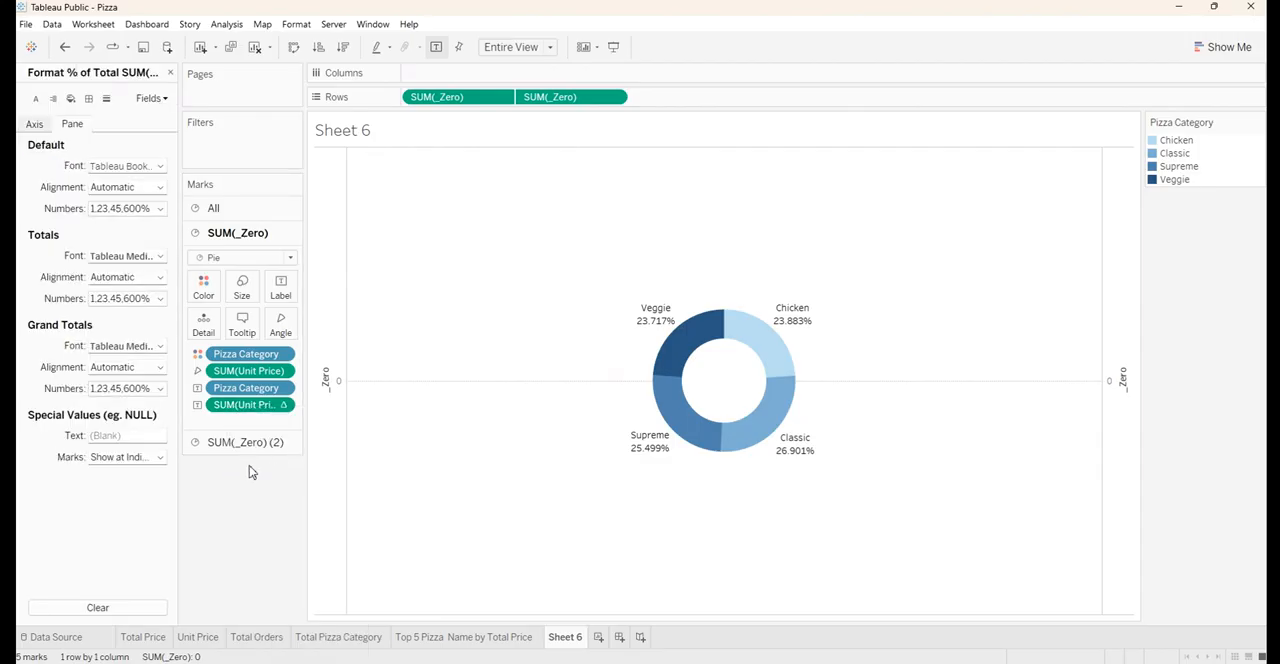
click(99, 214)
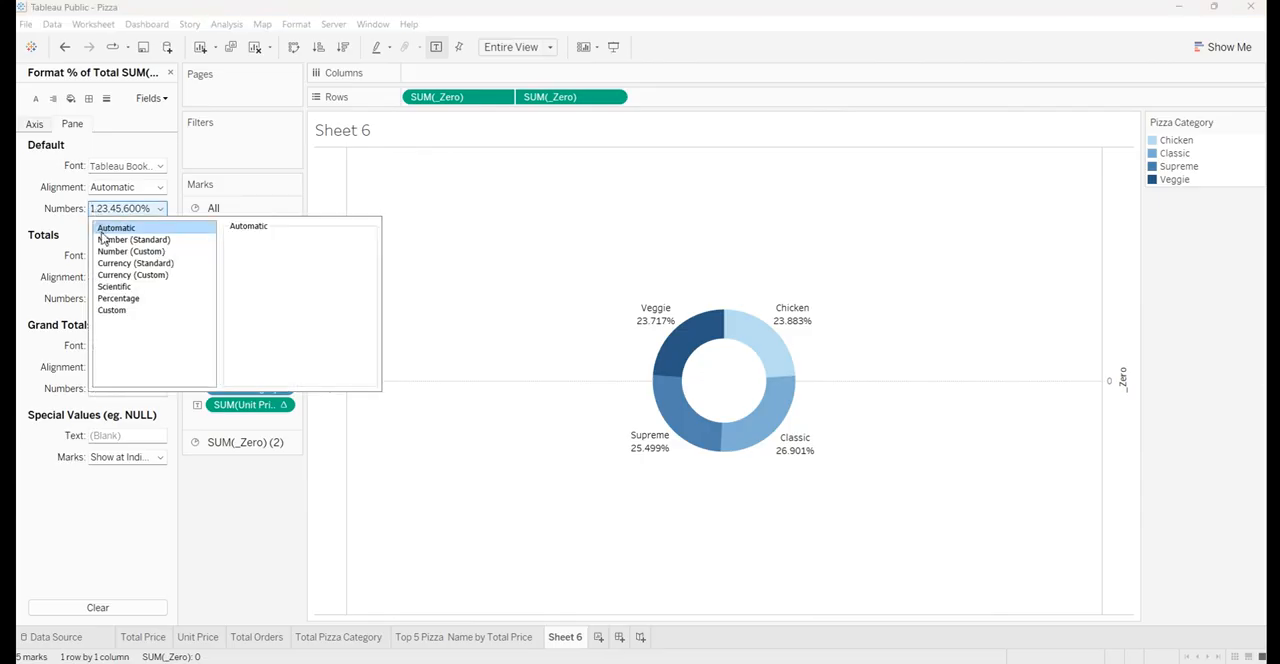
click(111, 301)
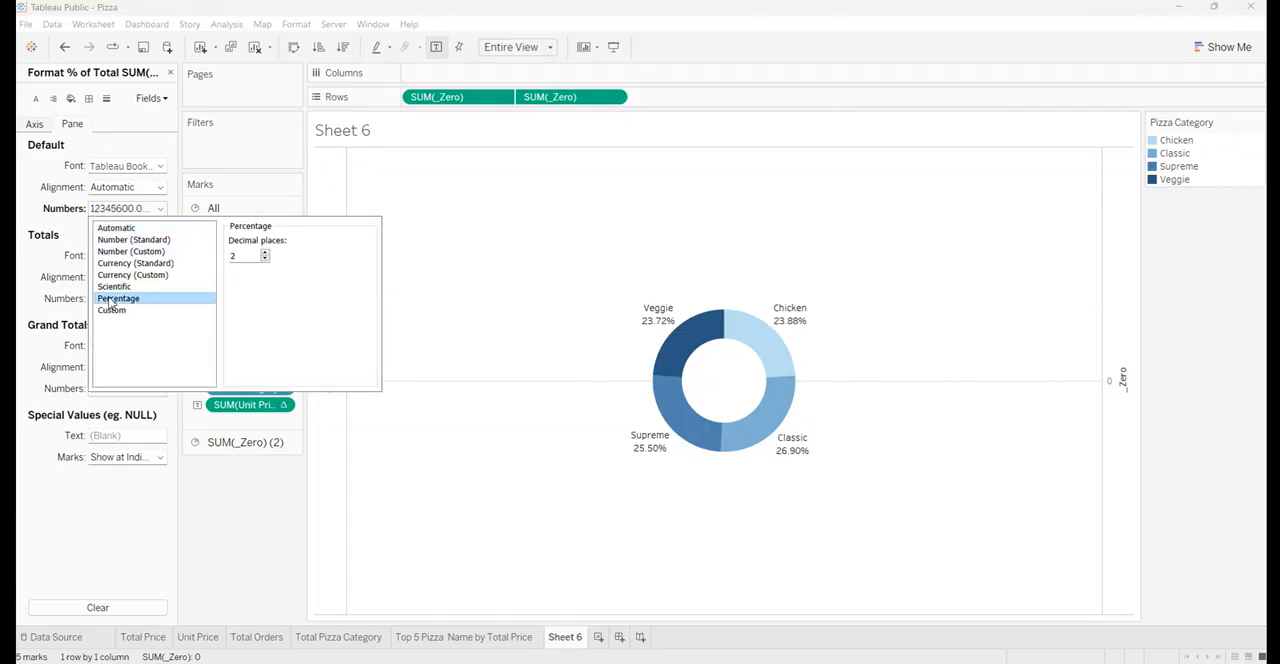
click(265, 259)
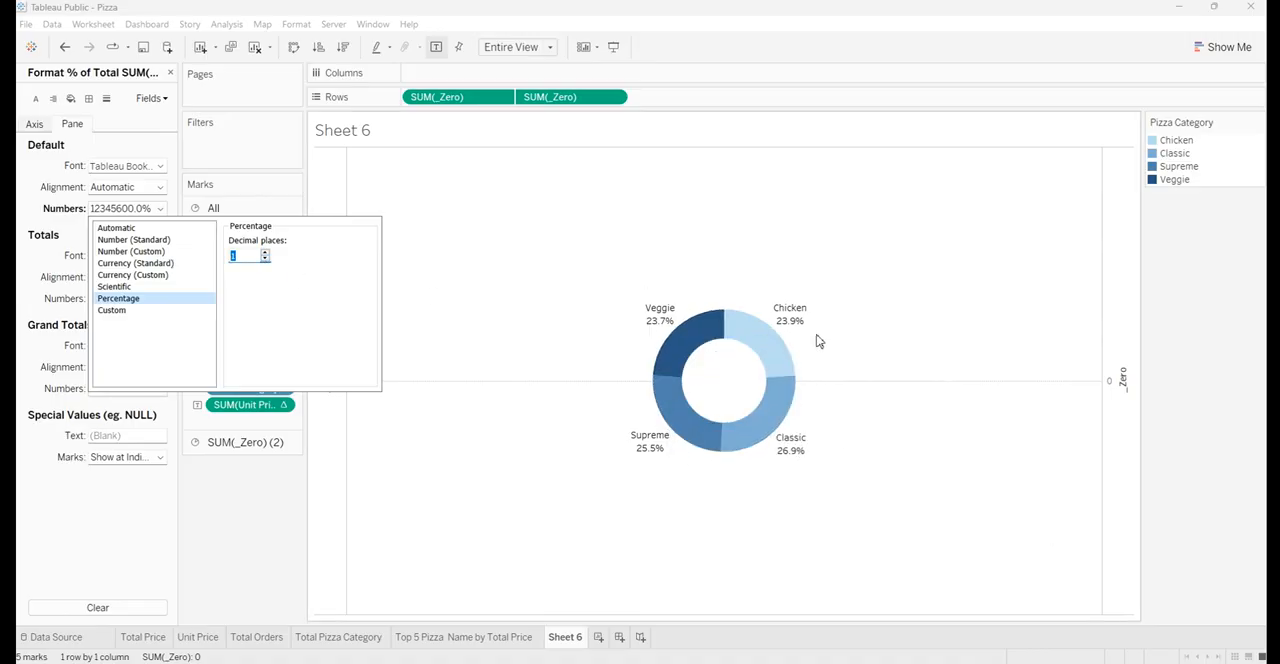
click(230, 560)
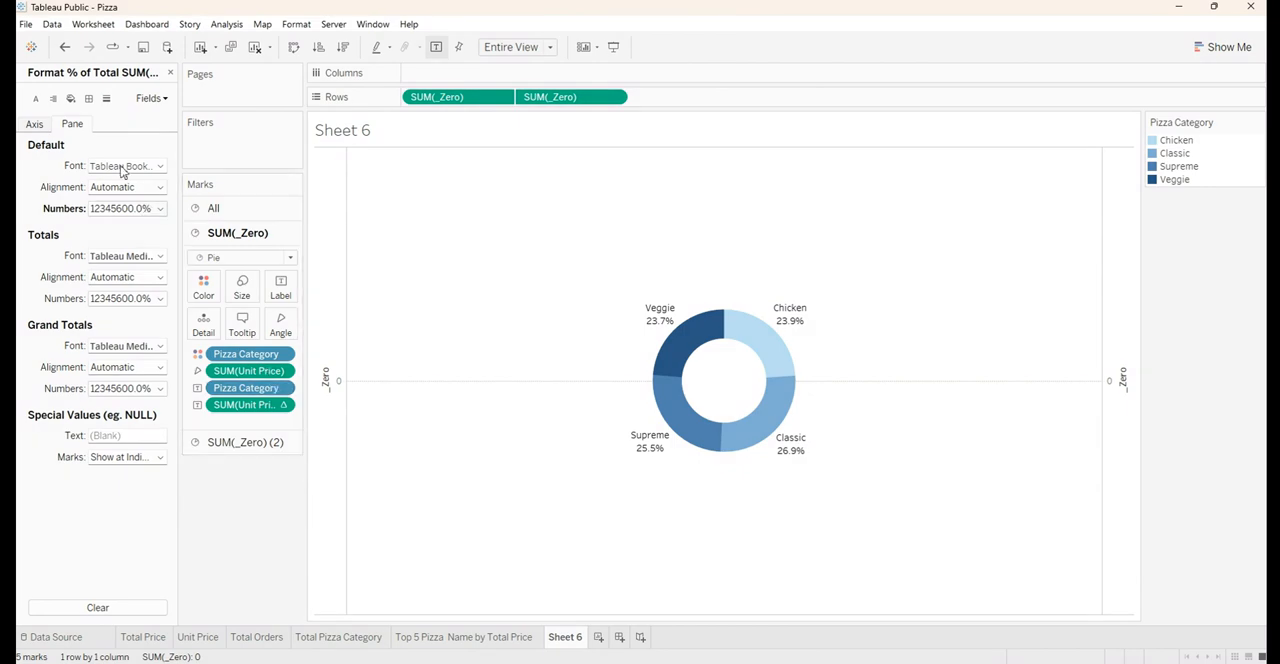
click(170, 74)
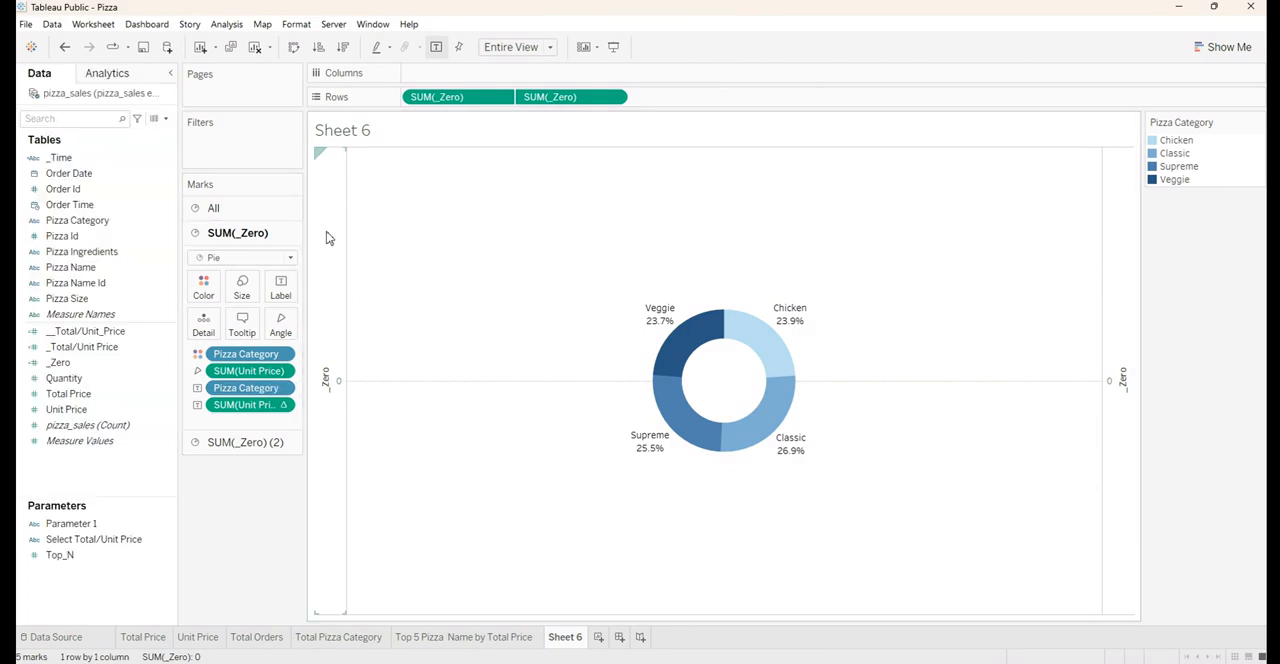
Hide the _Zero axis headers and set the column zero lines to None
right_click(329, 396)
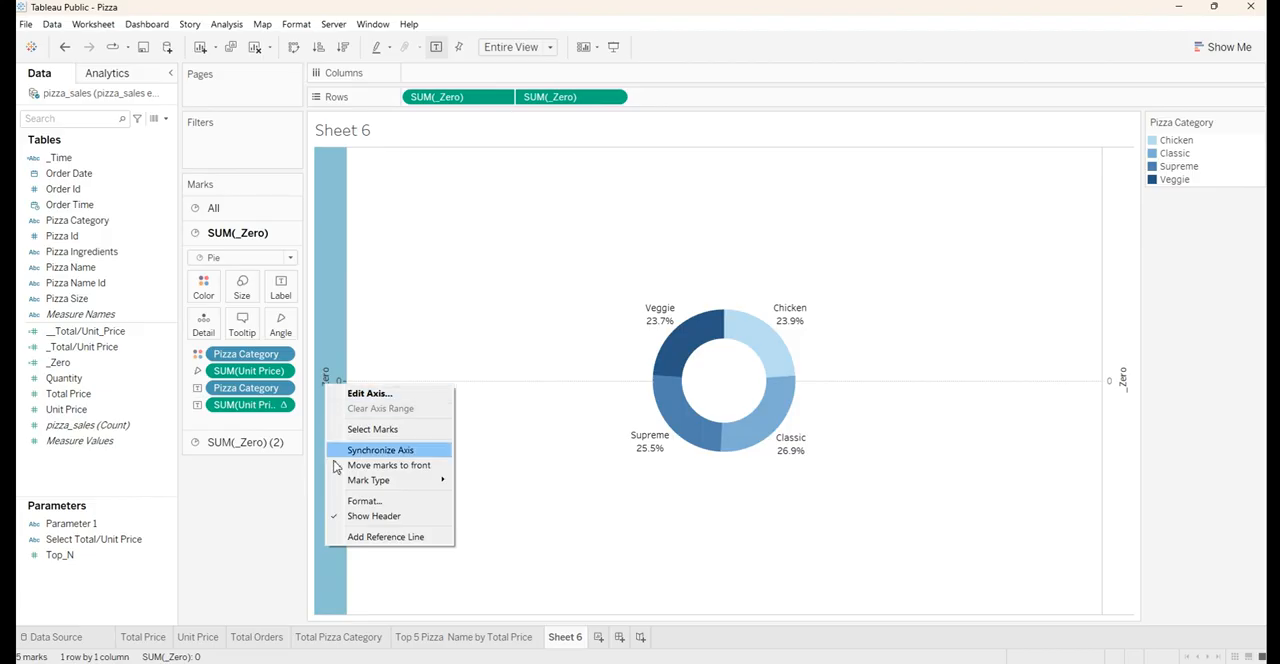
click(339, 516)
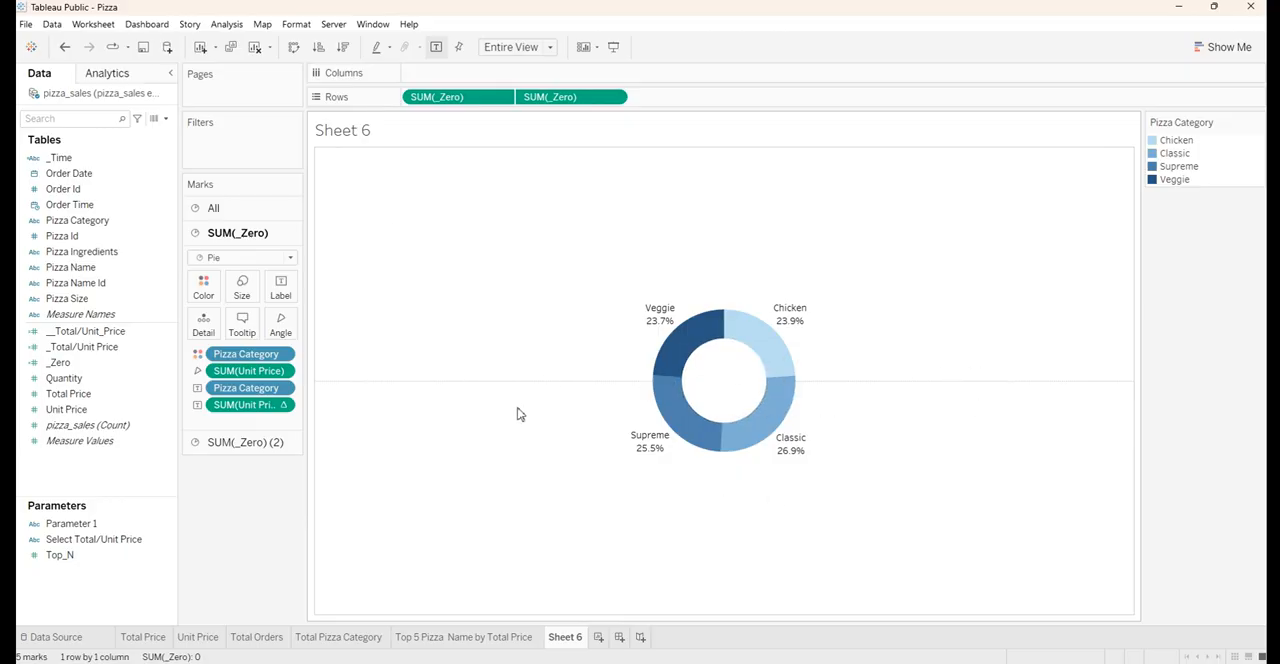
right_click(478, 387)
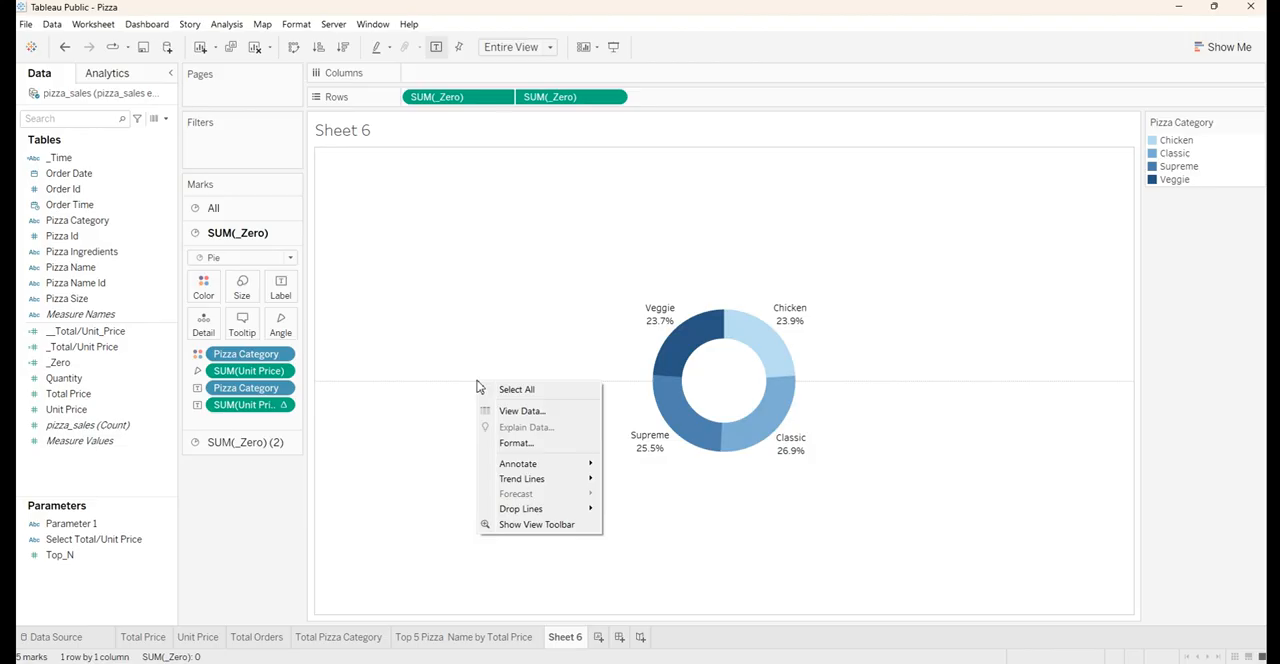
click(507, 443)
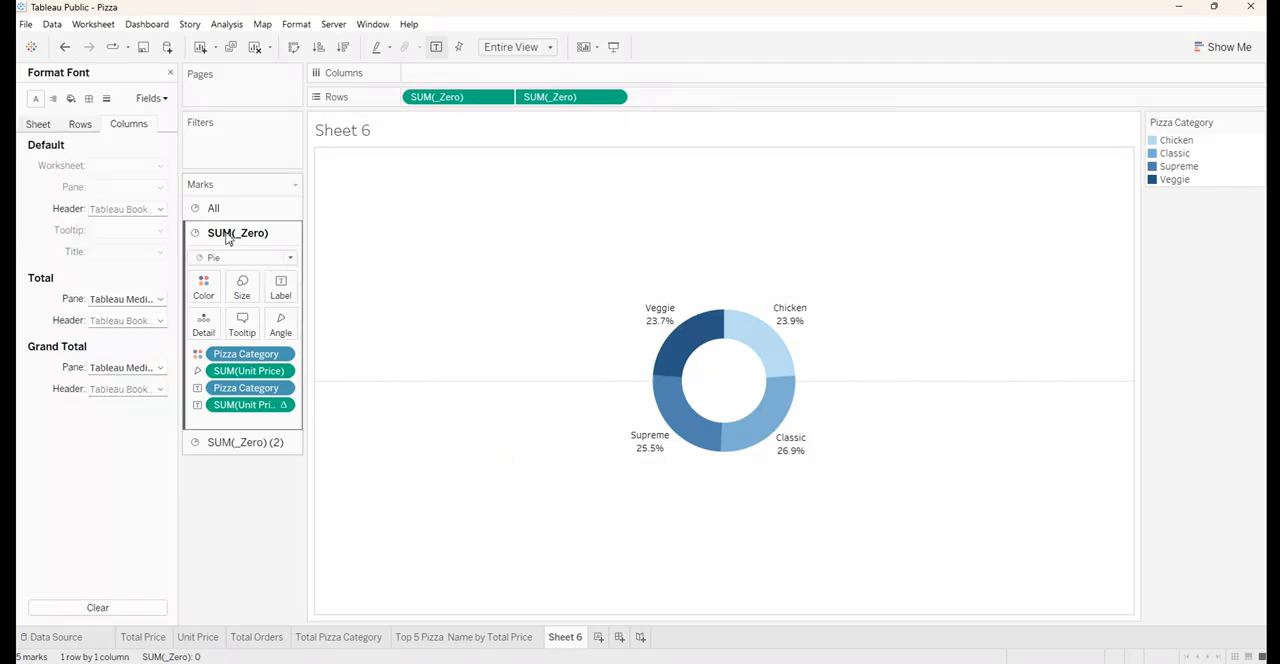
click(104, 100)
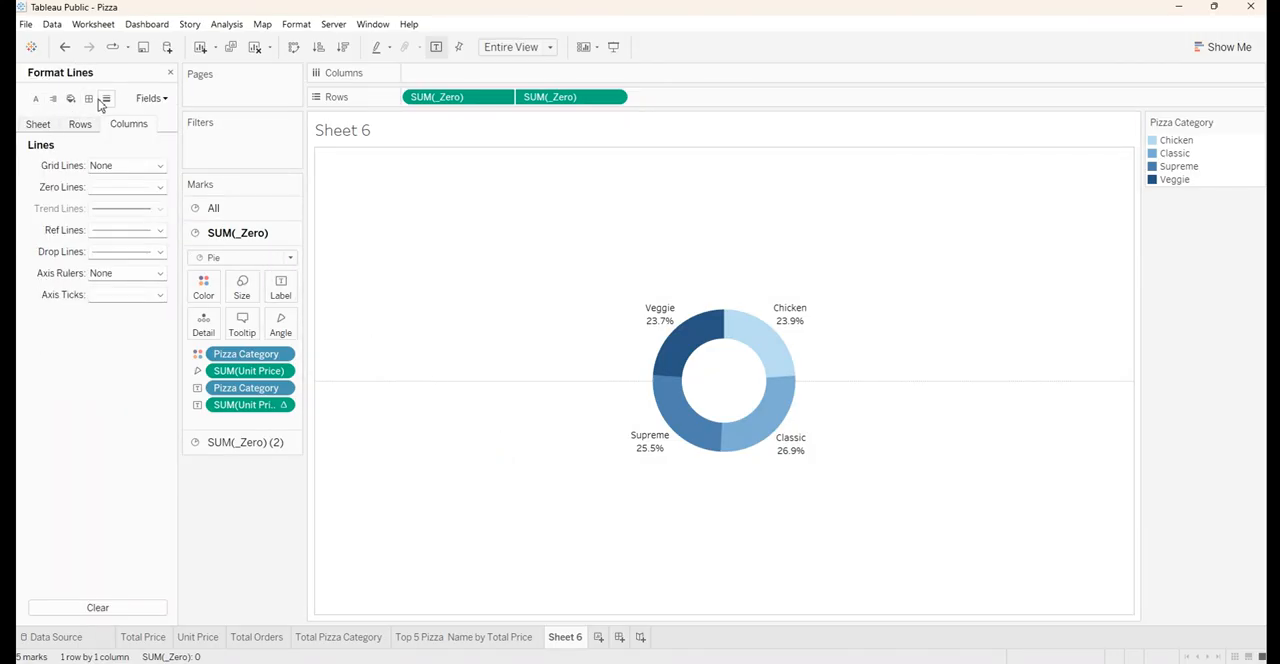
click(98, 190)
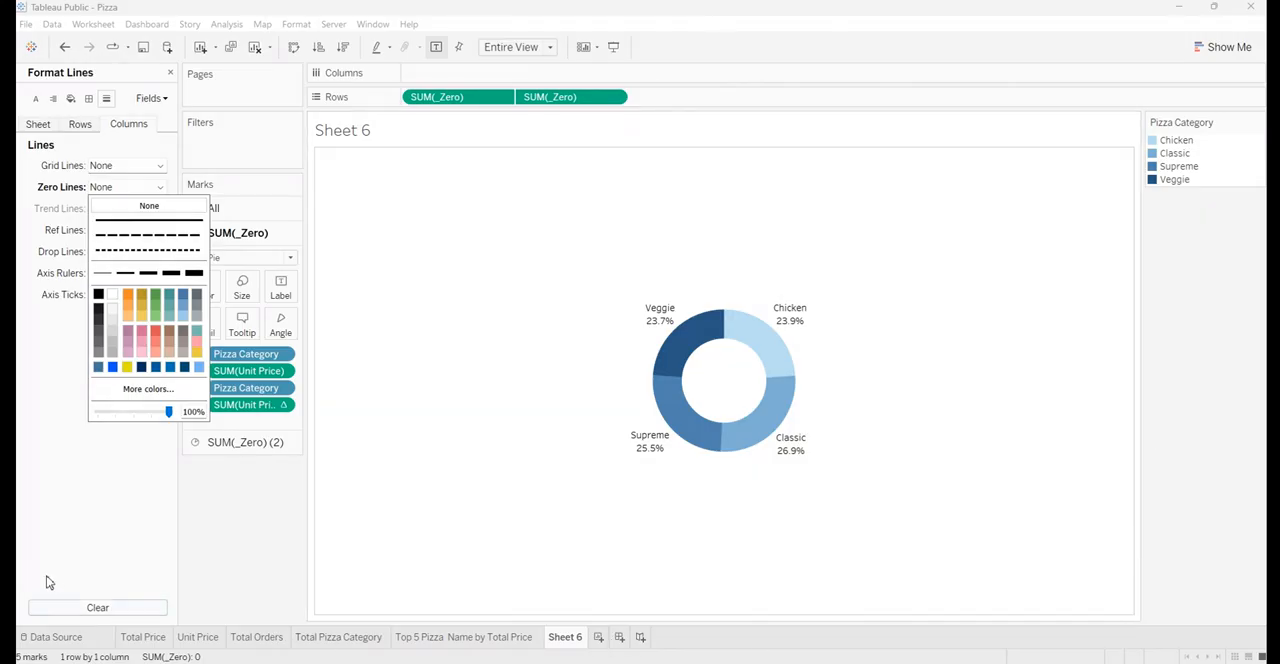
click(128, 486)
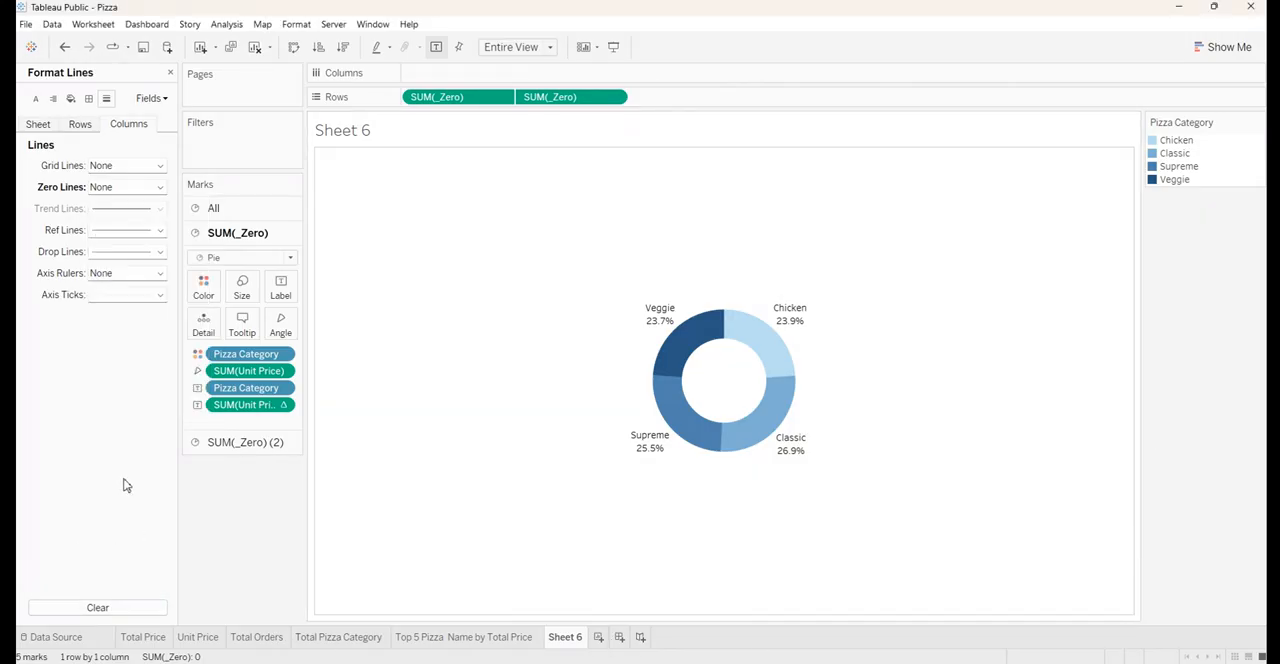
Set the column borders for the Grand Total pane and header and the Column Divider pane to None
click(89, 99)
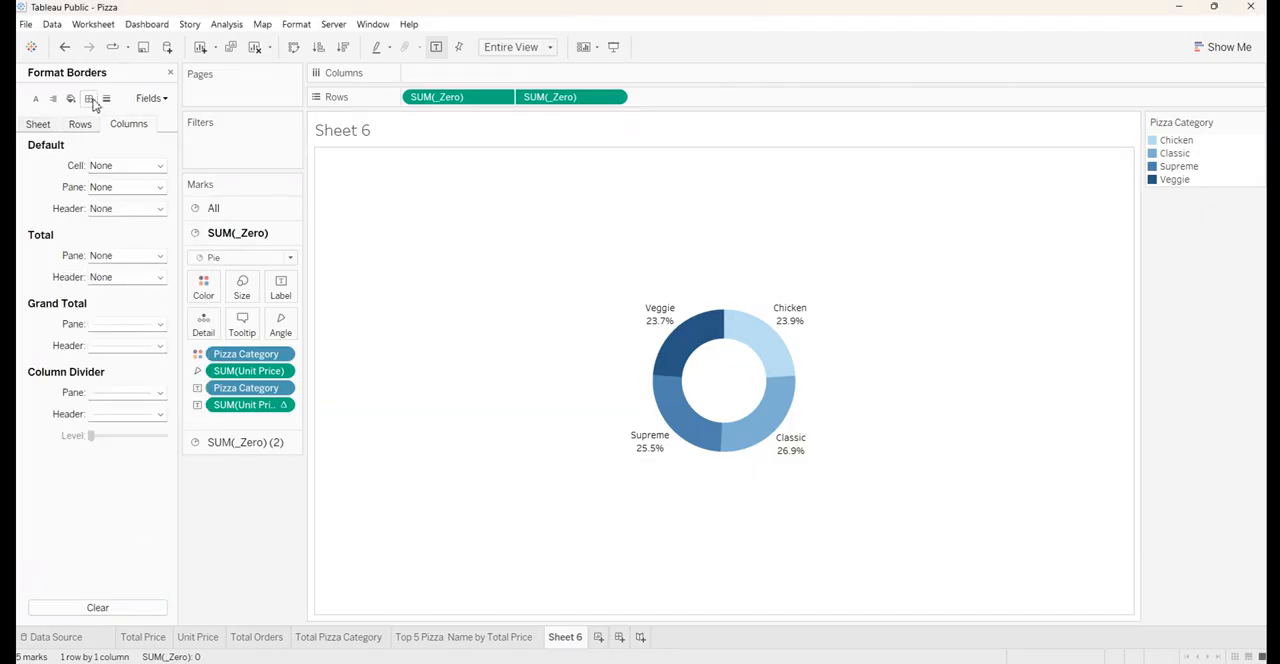
click(122, 328)
click(109, 340)
click(125, 346)
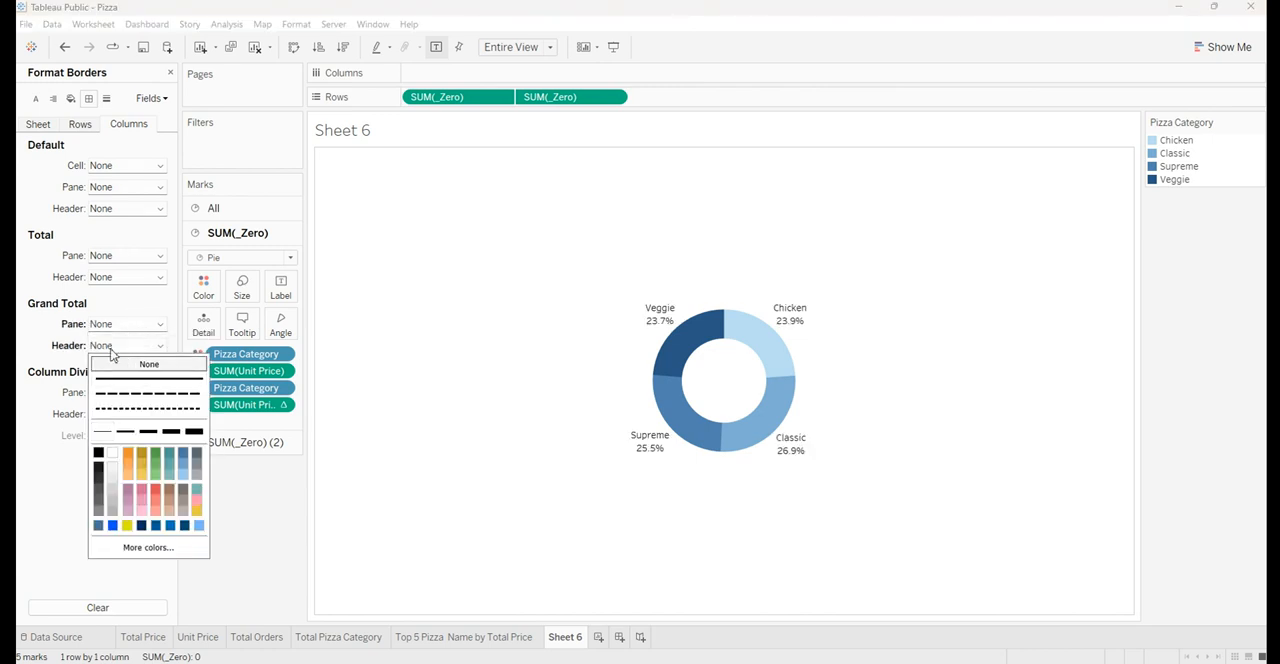
click(112, 362)
click(104, 395)
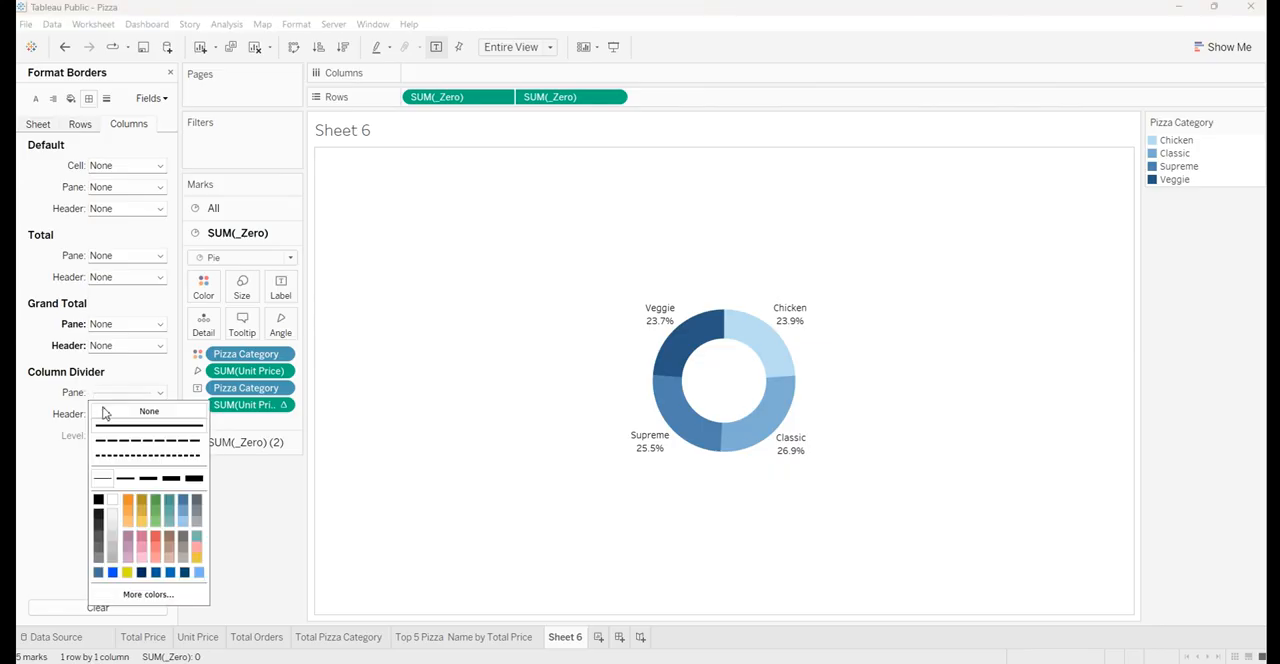
click(123, 372)
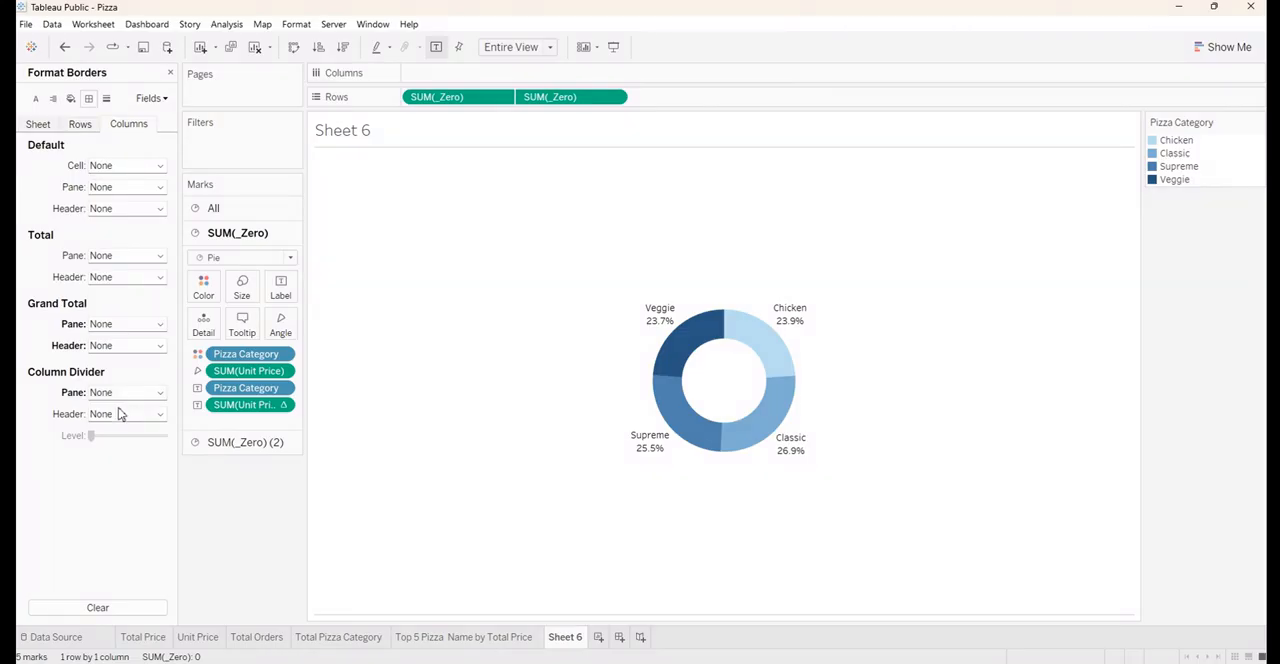
Set the Row Divider pane border to None
click(70, 125)
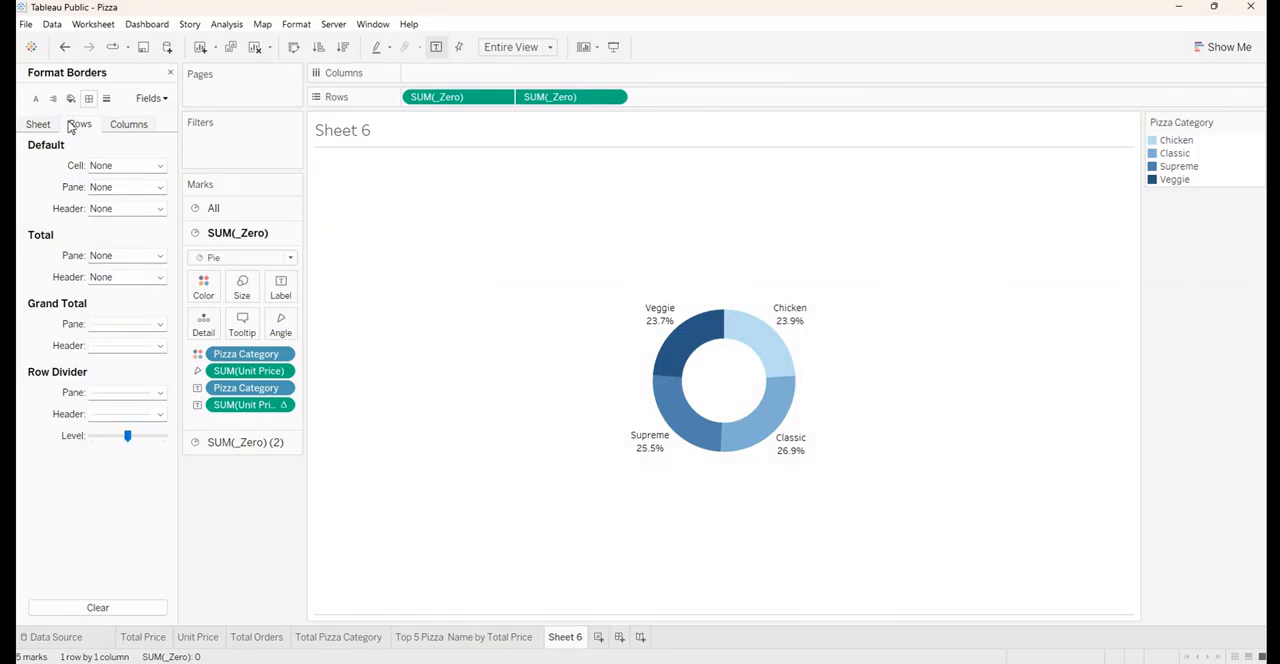
click(107, 397)
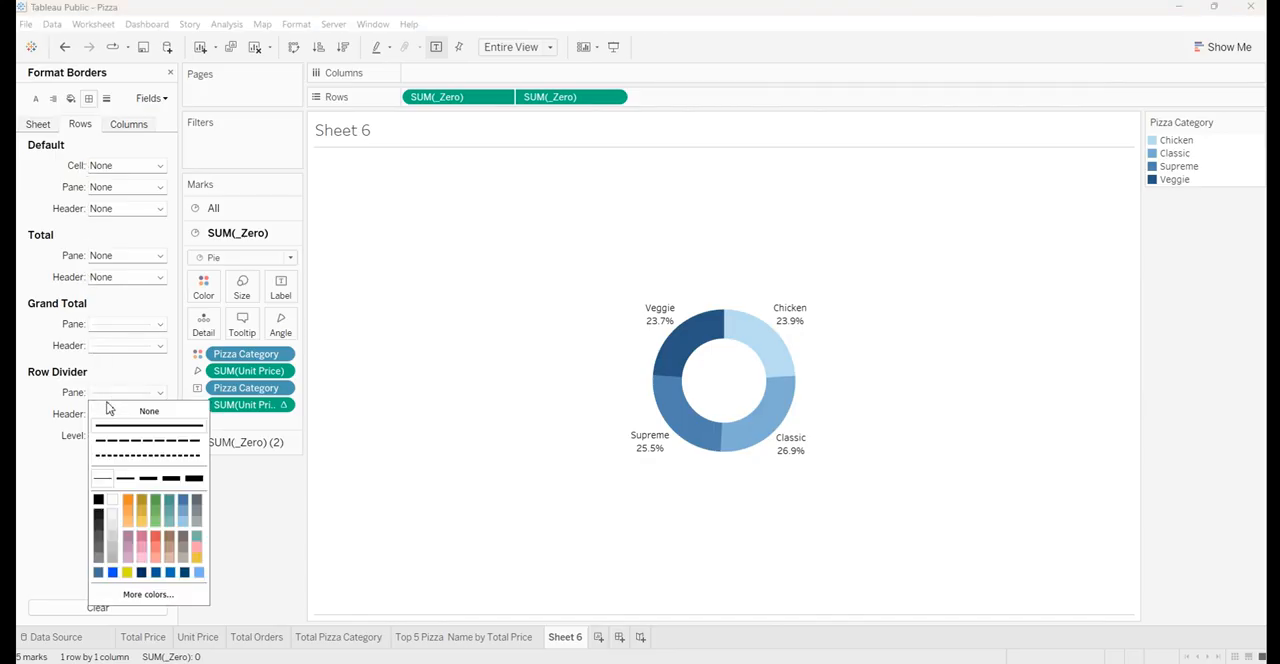
click(116, 390)
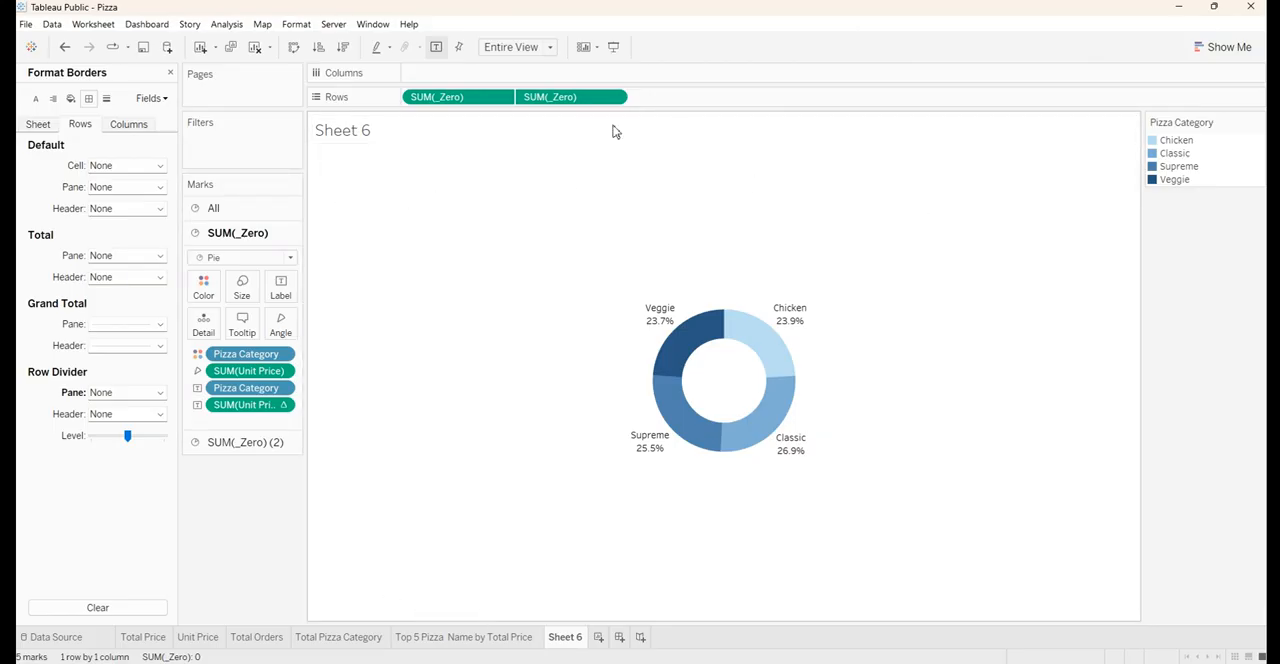
double_click(478, 133)
drag(576, 280, 466, 280)
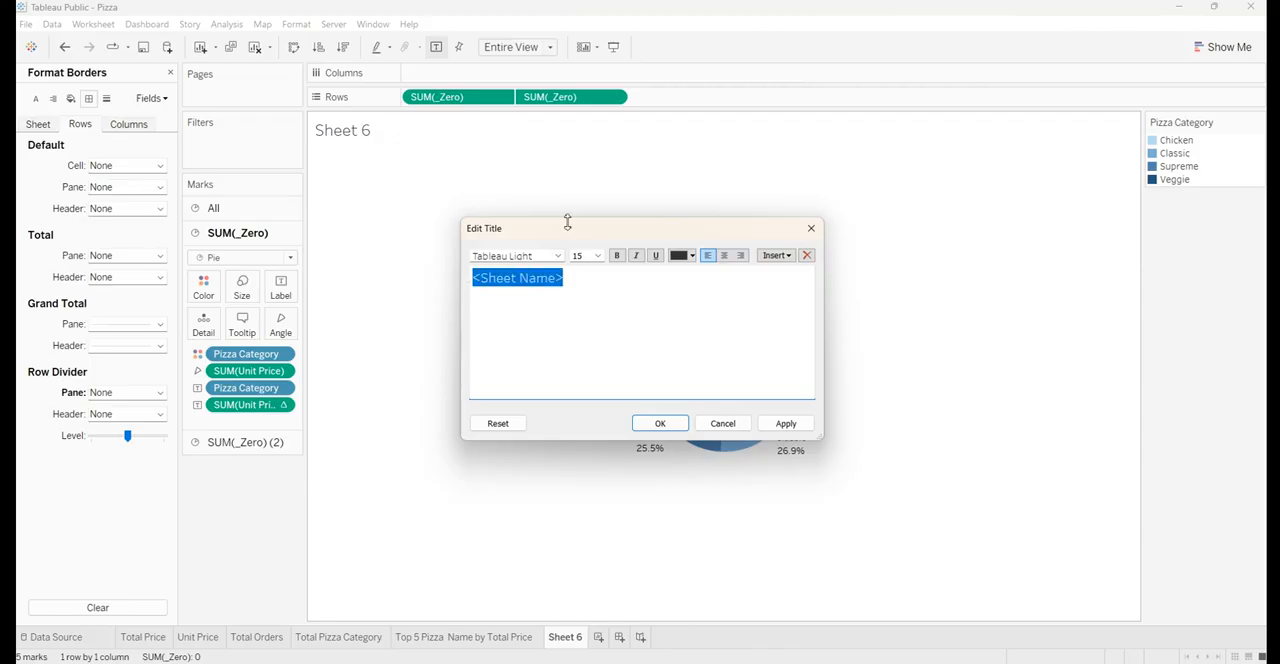
drag(566, 230, 578, 86)
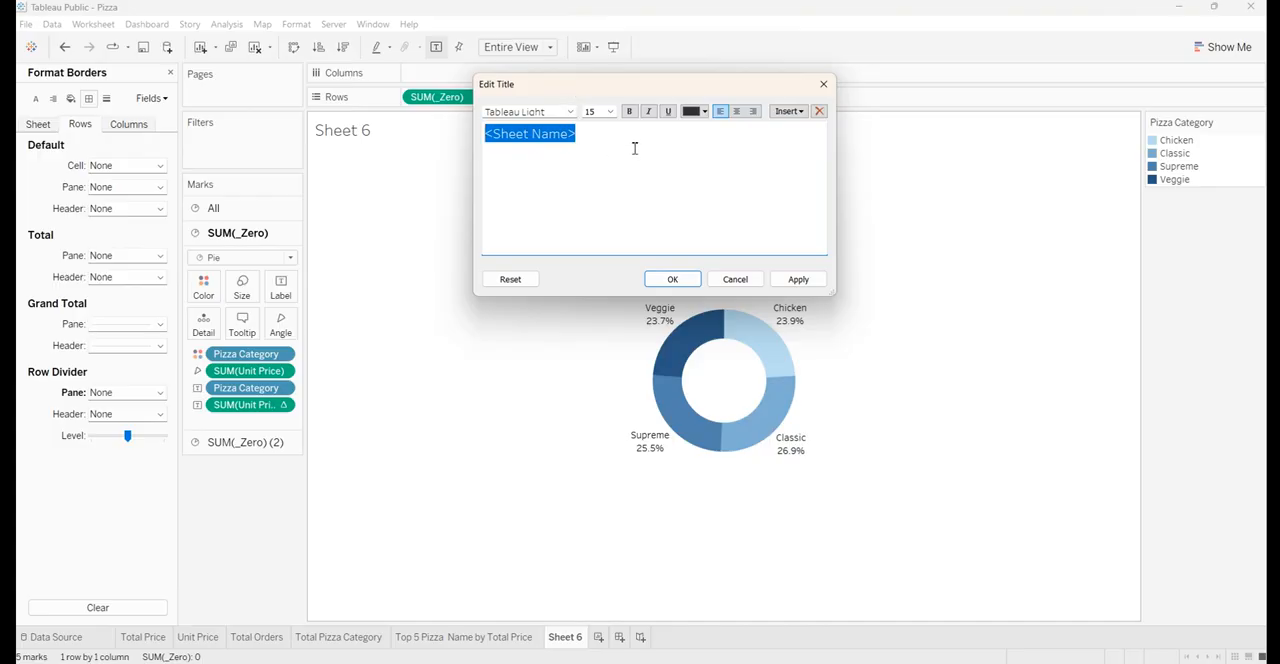
key(BackSpace)
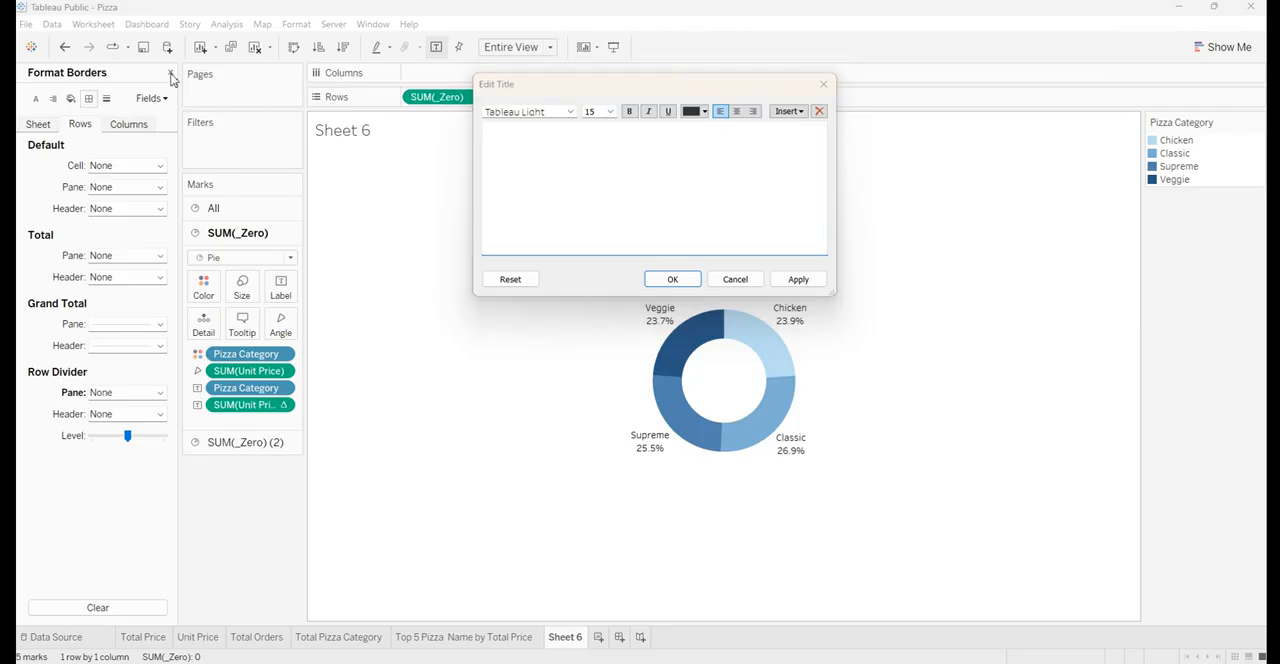
click(826, 84)
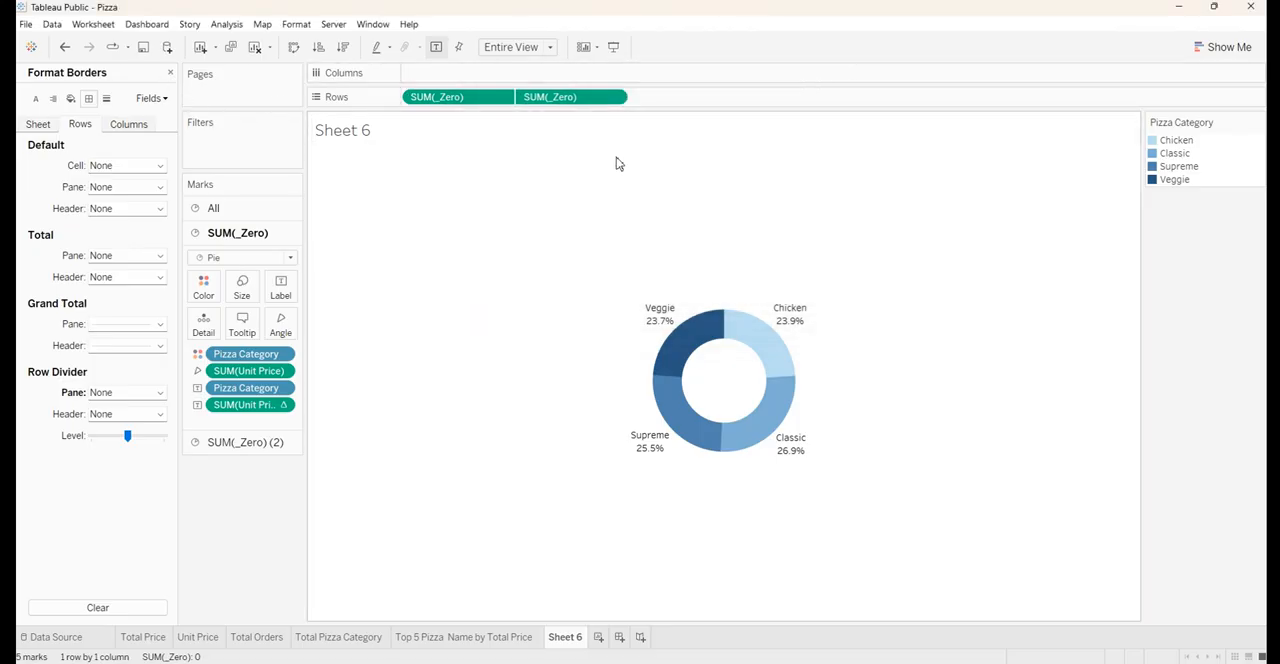
Replace the donut sheet's title with "Pizza Category" in centred Arial
double_click(358, 133)
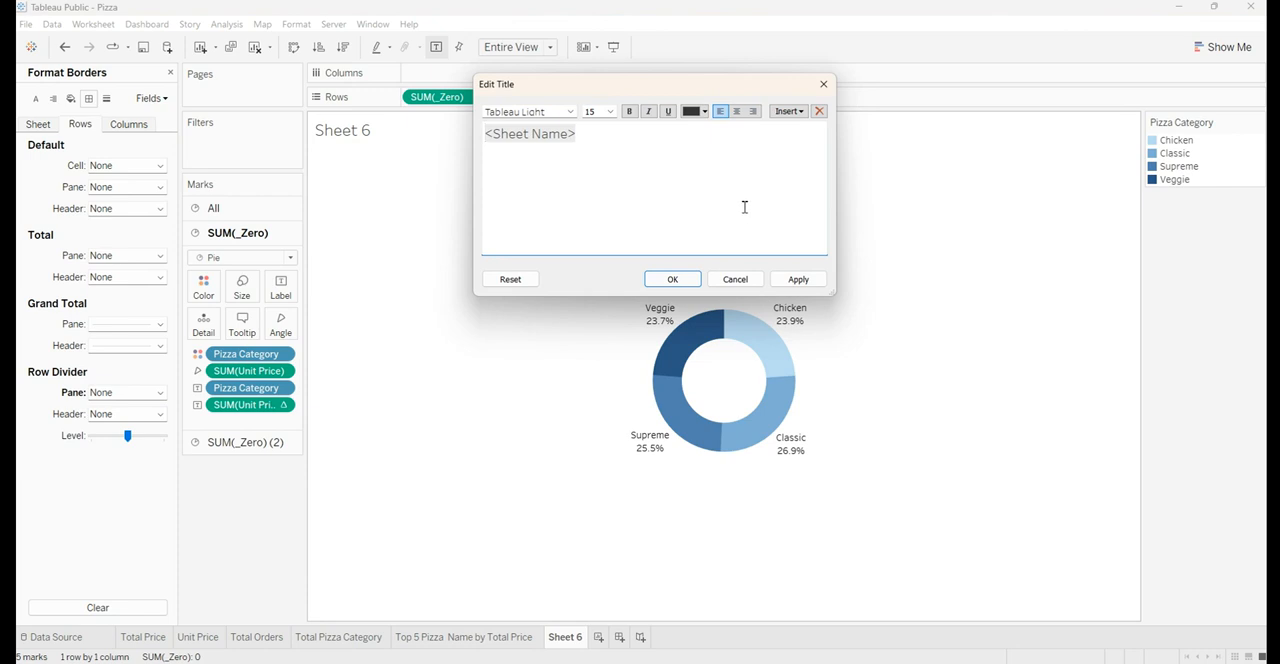
key(ctrl+a)
key(BackSpace)
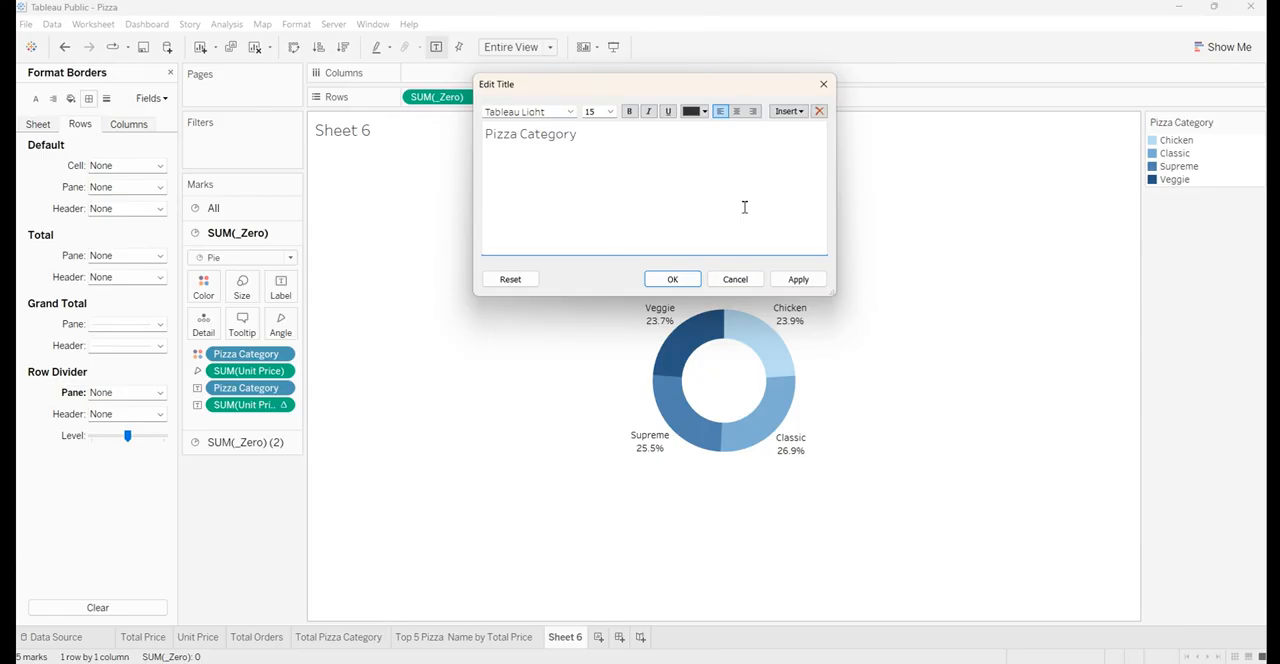
key(ctrl+a)
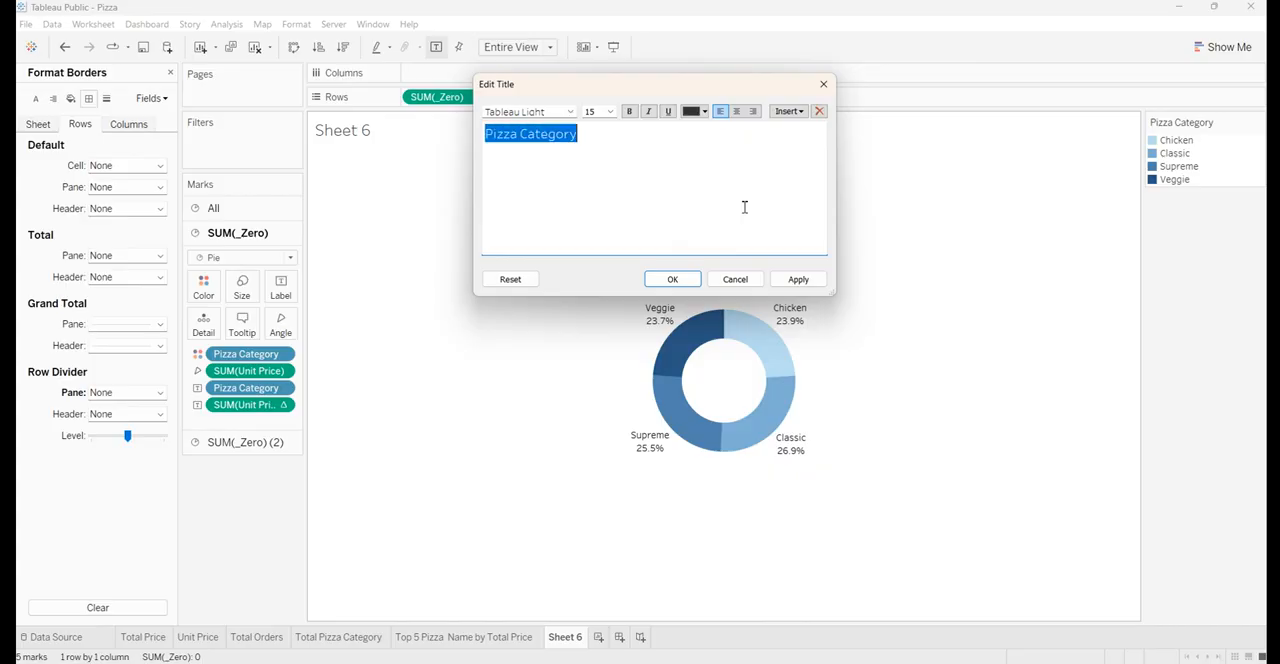
click(552, 116)
text(Arial)
key(Return)
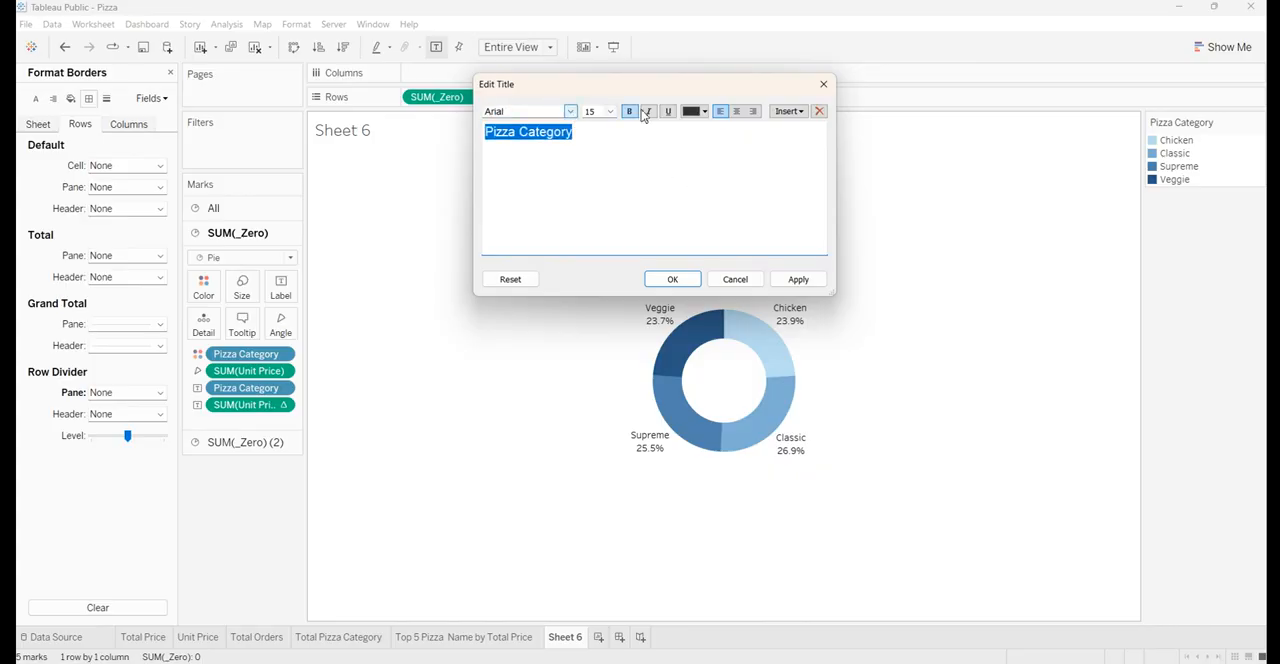
click(740, 114)
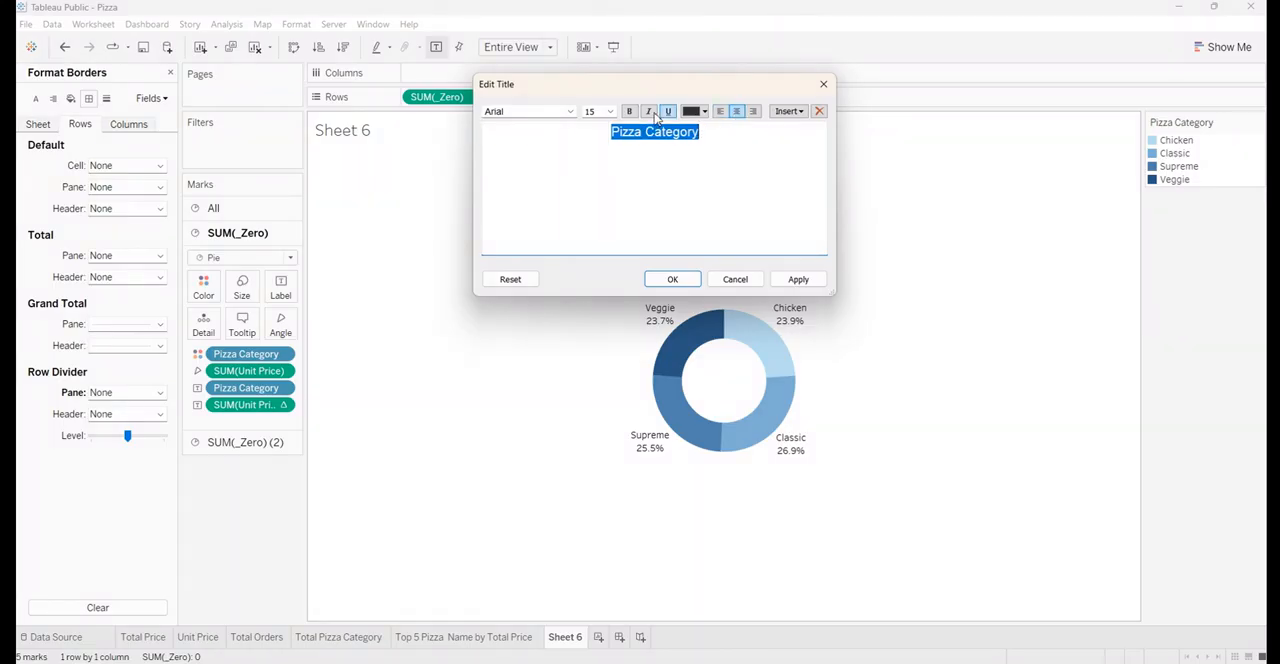
Format the Pizza Category title text as size 10, bold and white, and apply it
click(610, 111)
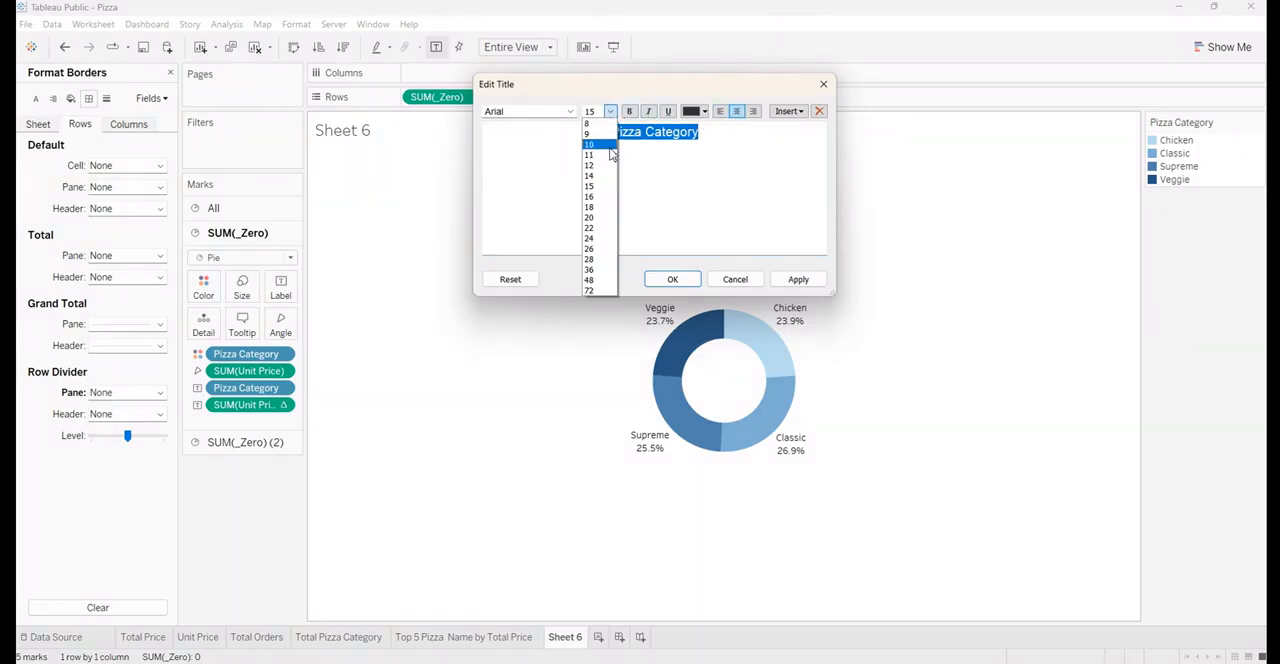
click(611, 149)
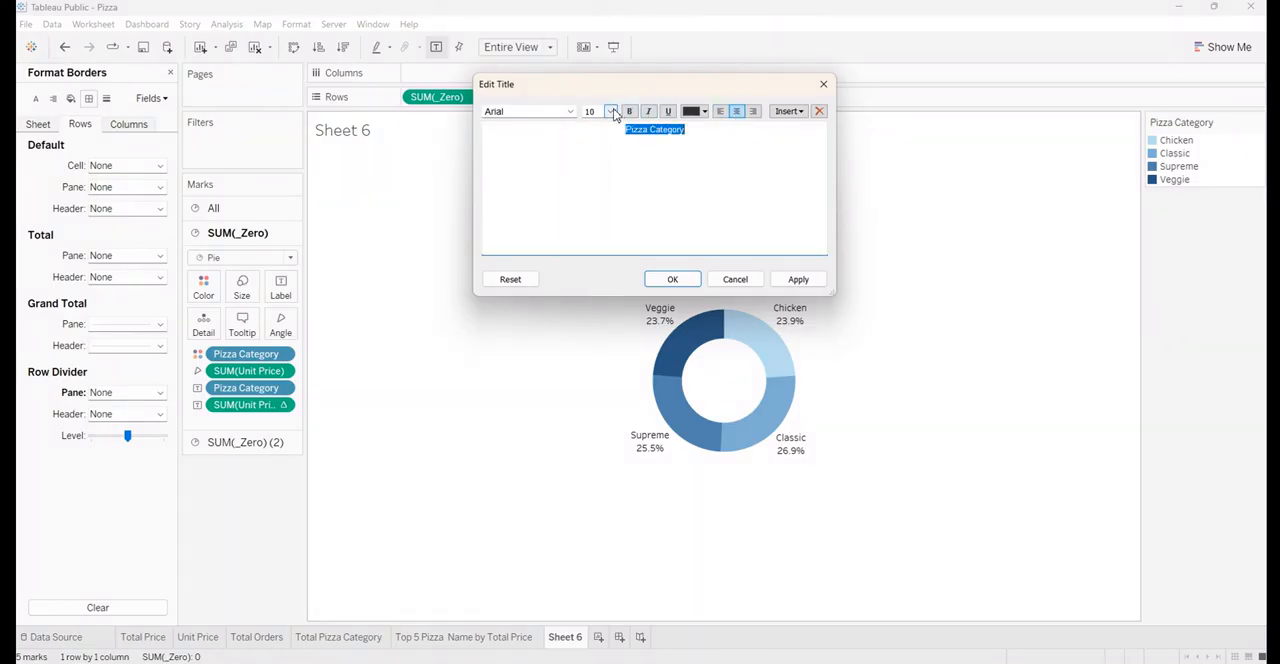
click(629, 111)
click(697, 112)
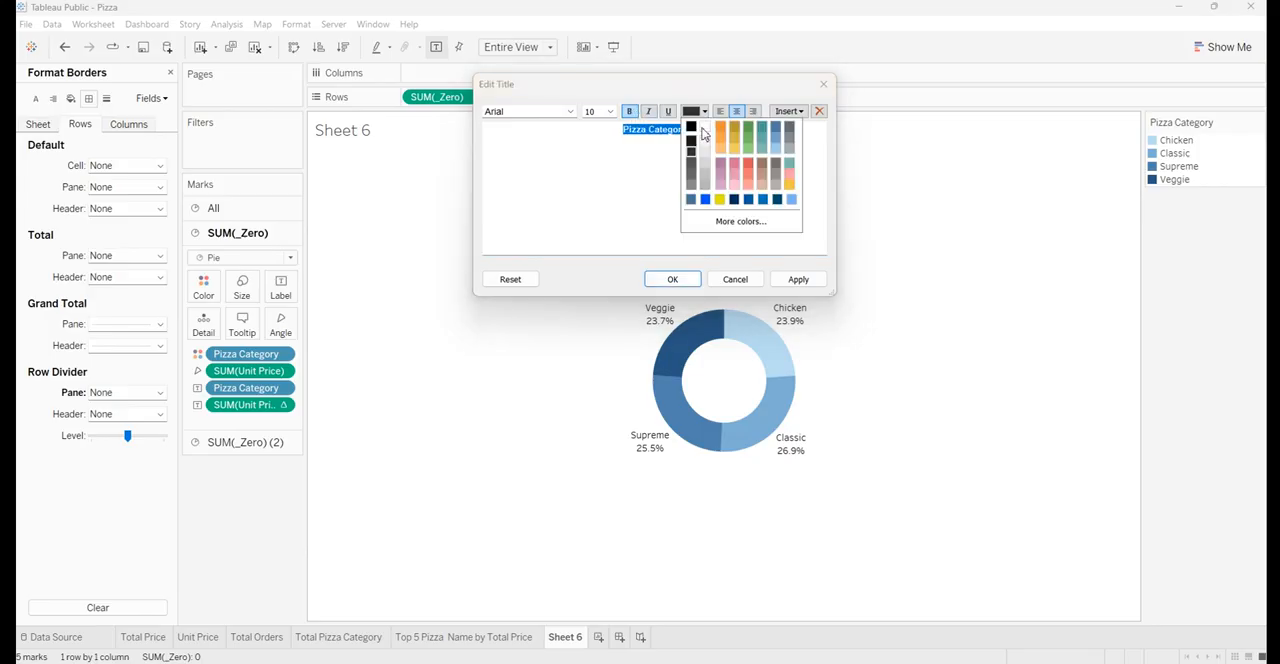
click(704, 128)
click(796, 279)
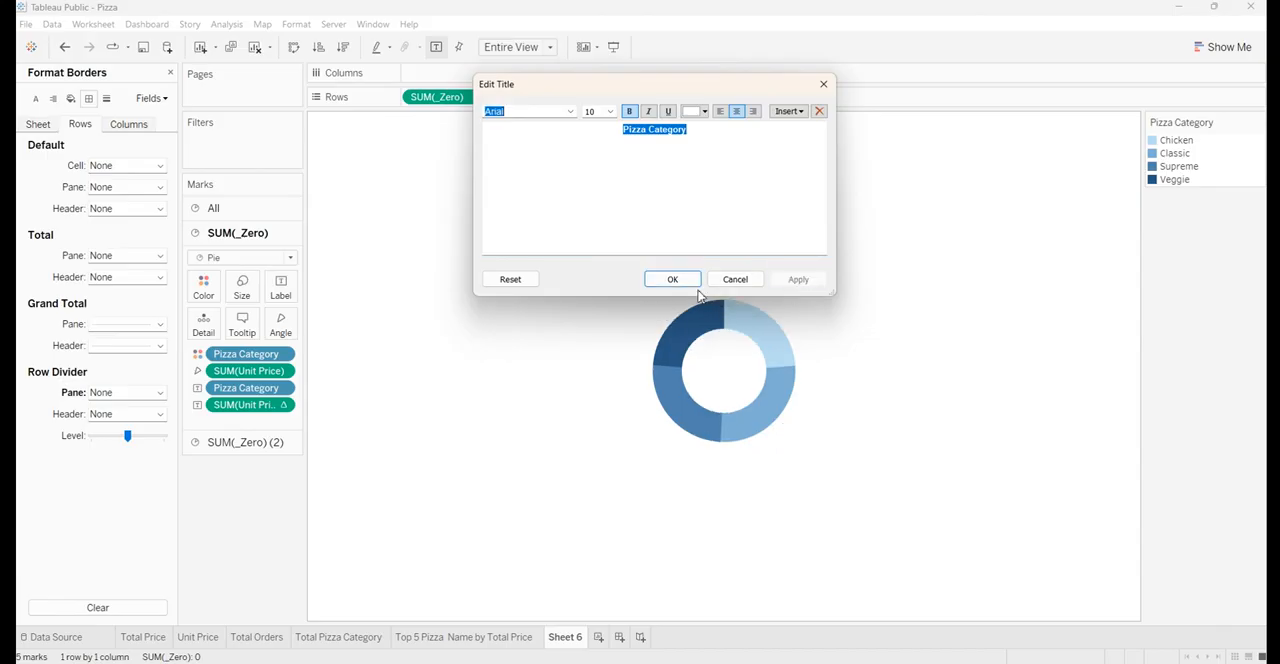
click(689, 278)
Shade the title background with the custom medium blue
right_click(532, 133)
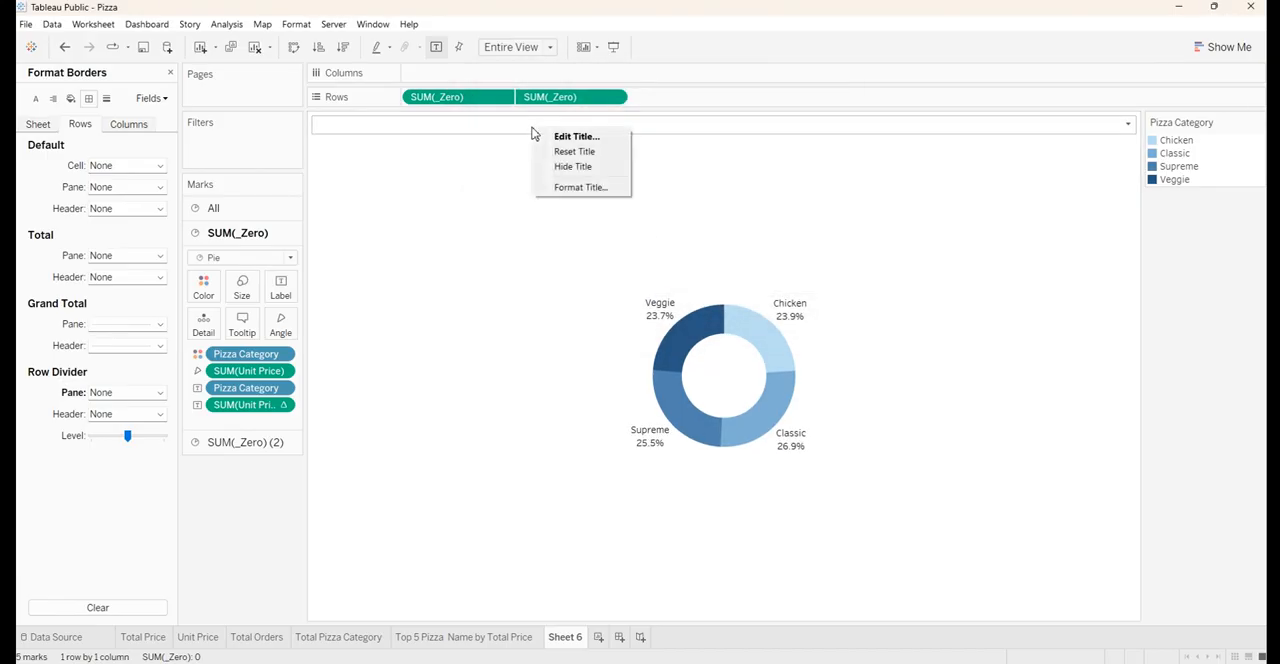
click(548, 190)
click(106, 121)
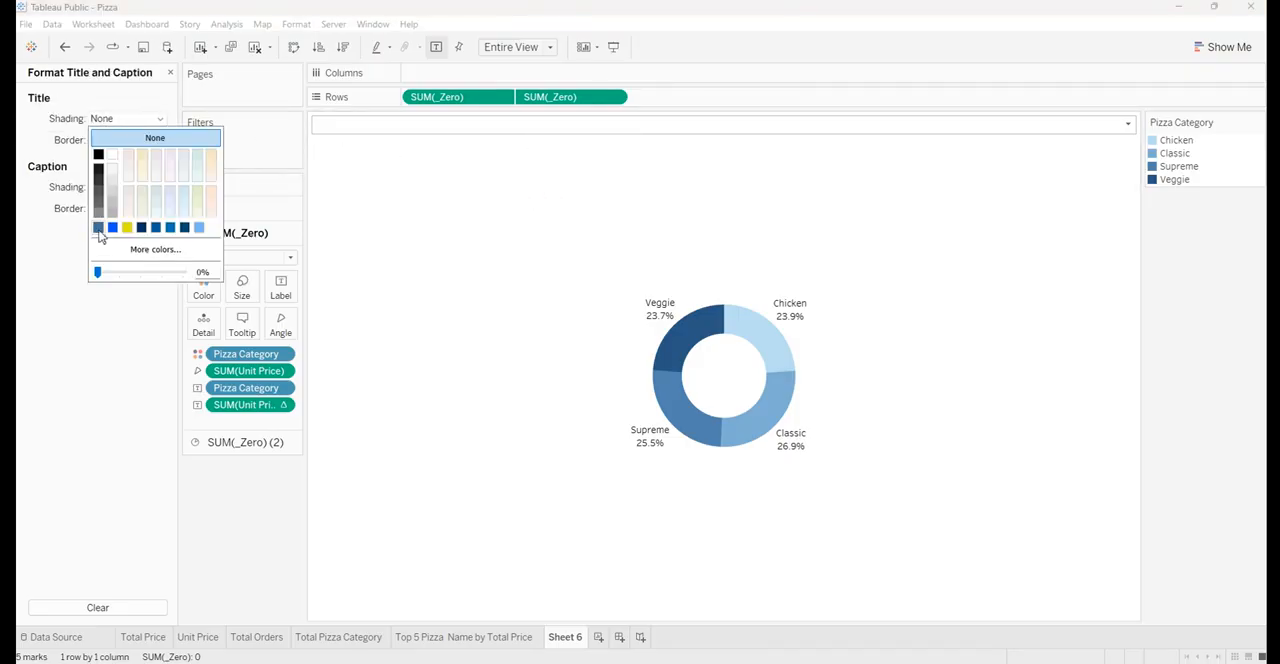
click(98, 228)
click(248, 512)
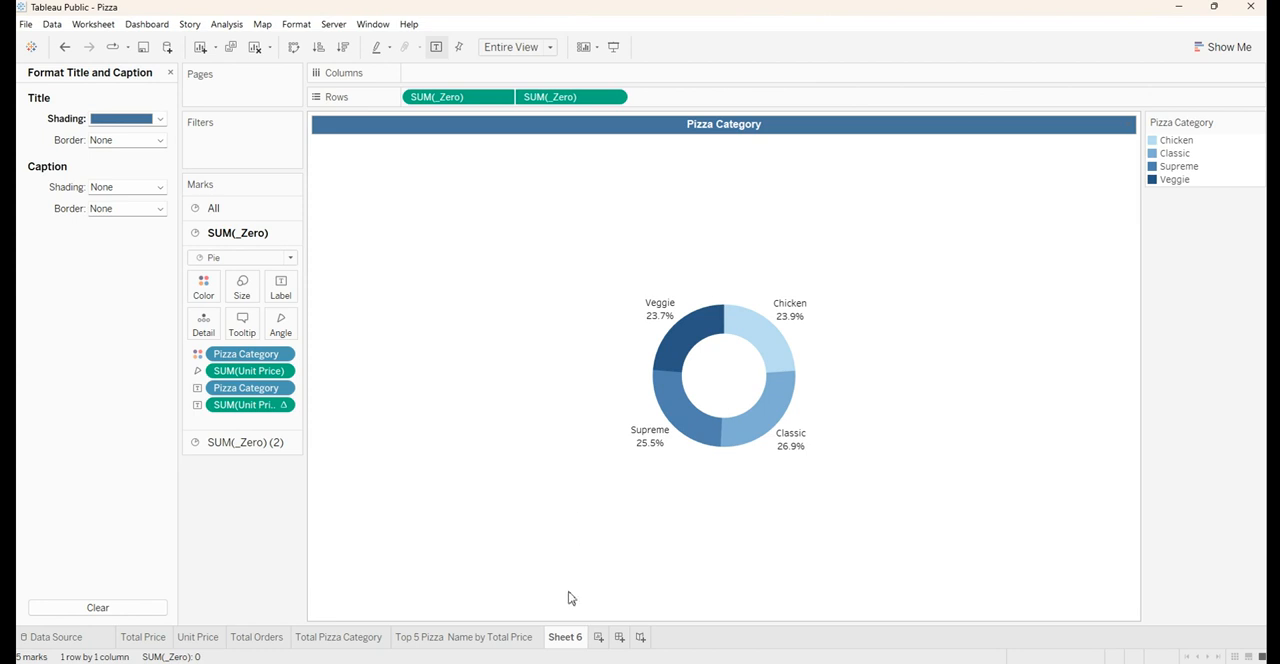
double_click(668, 124)
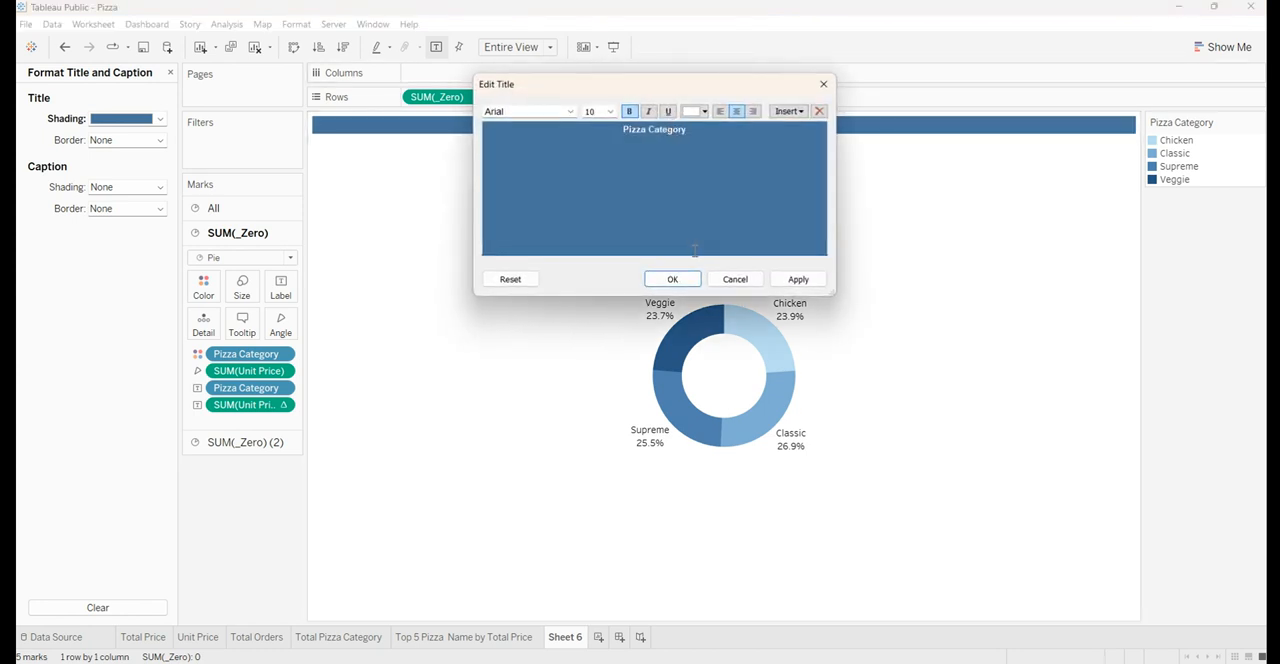
click(823, 84)
Rename Sheet 6 as Pizza Category
double_click(551, 637)
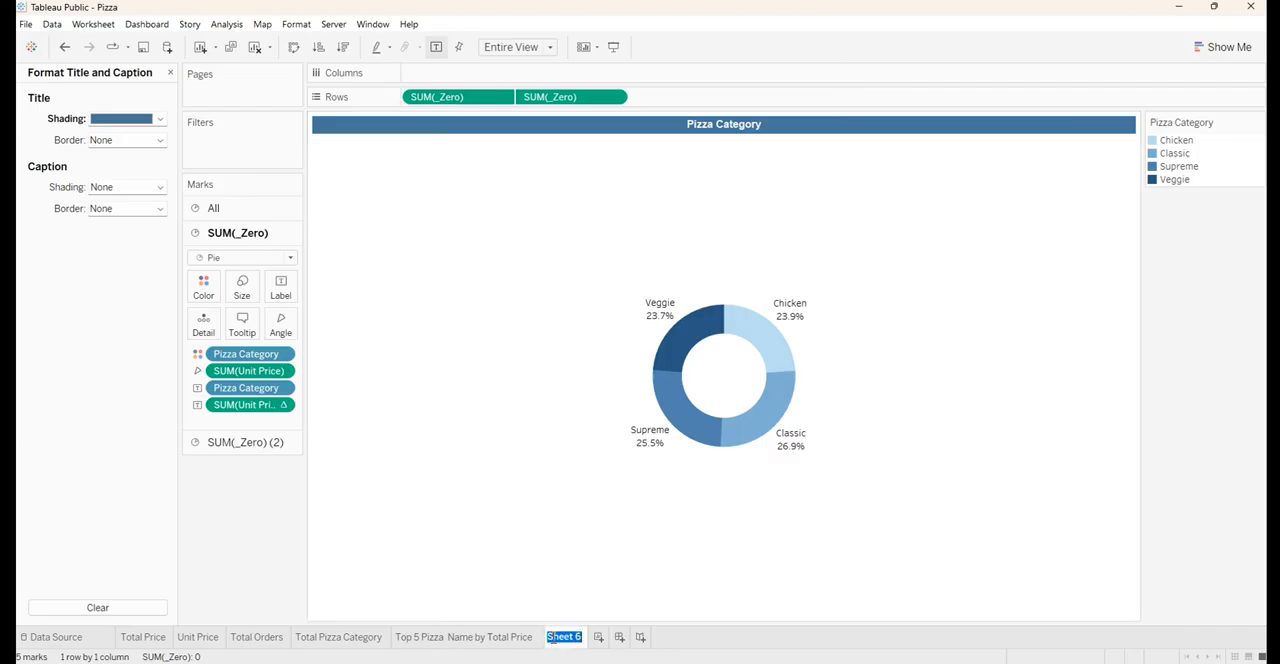
text(Pizza CategoryPizza Category)
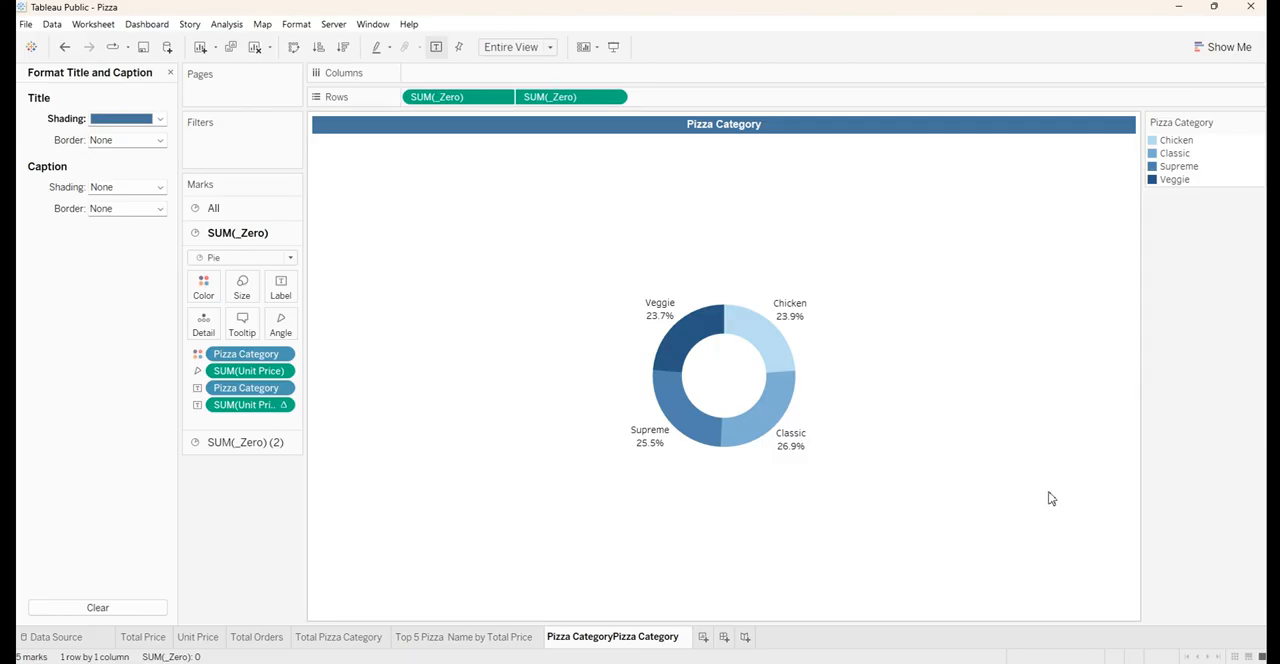
key(ctrl+z)
key(Return)
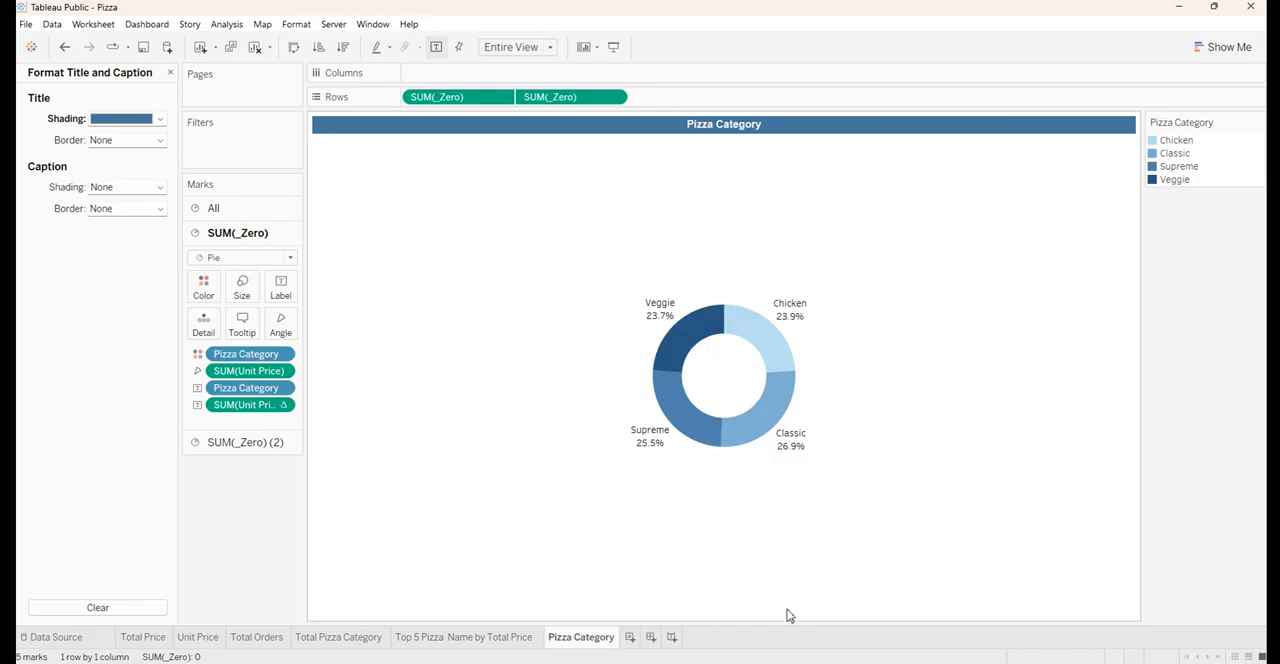
Create a new worksheet with a horizontal bar chart of Total Price by Pizza Ingredients
click(629, 637)
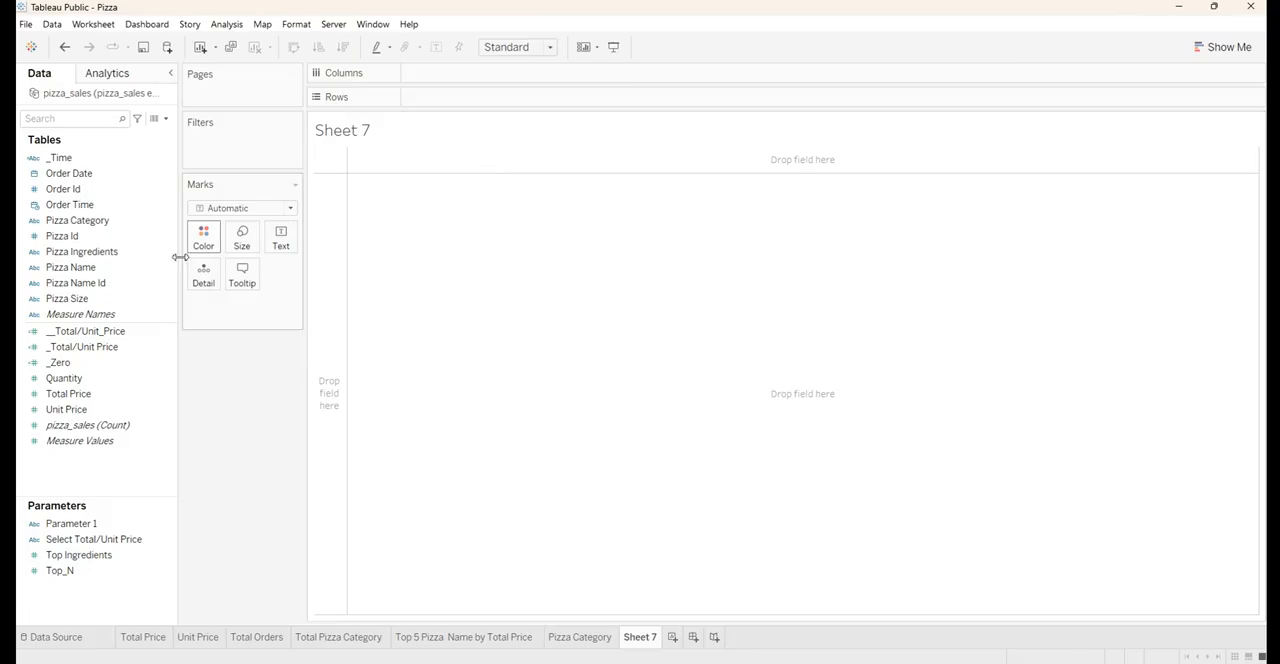
drag(68, 256, 456, 98)
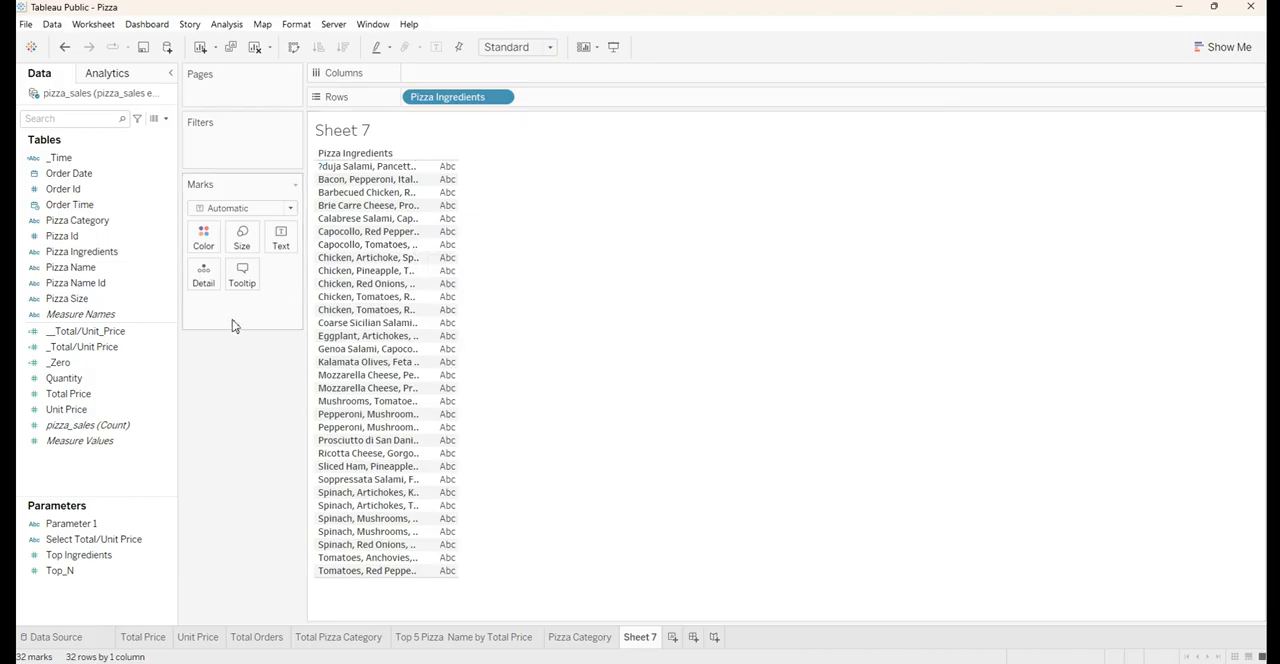
drag(68, 397, 280, 240)
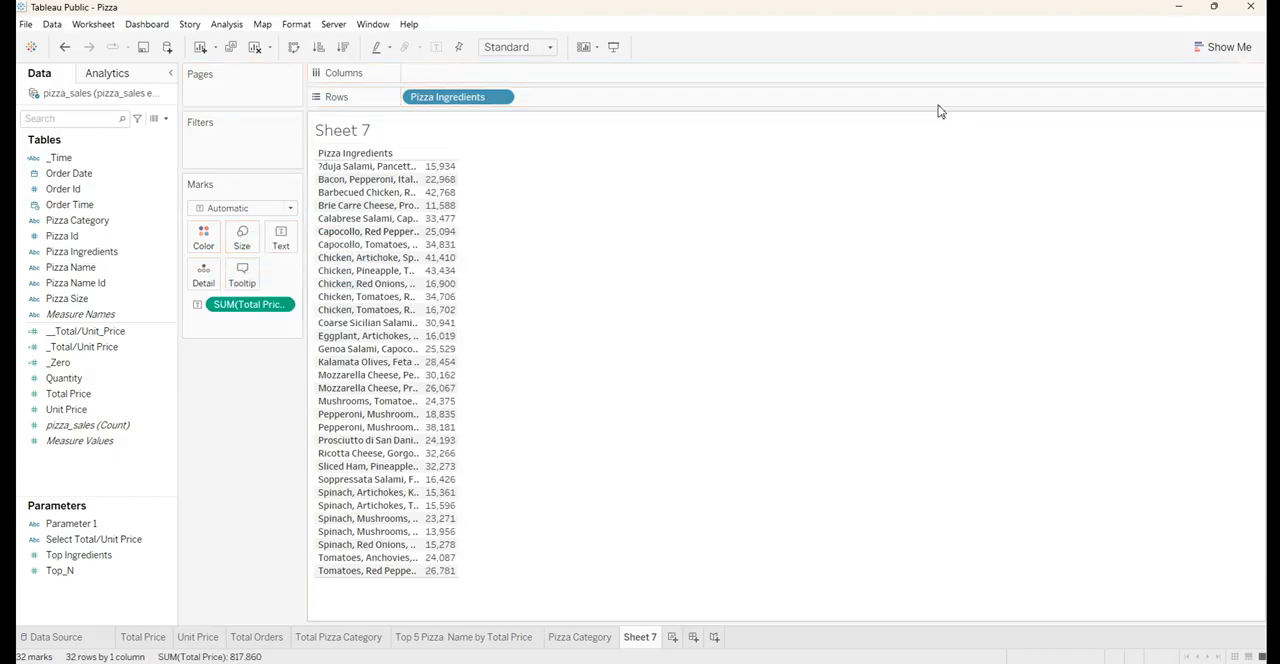
click(1225, 47)
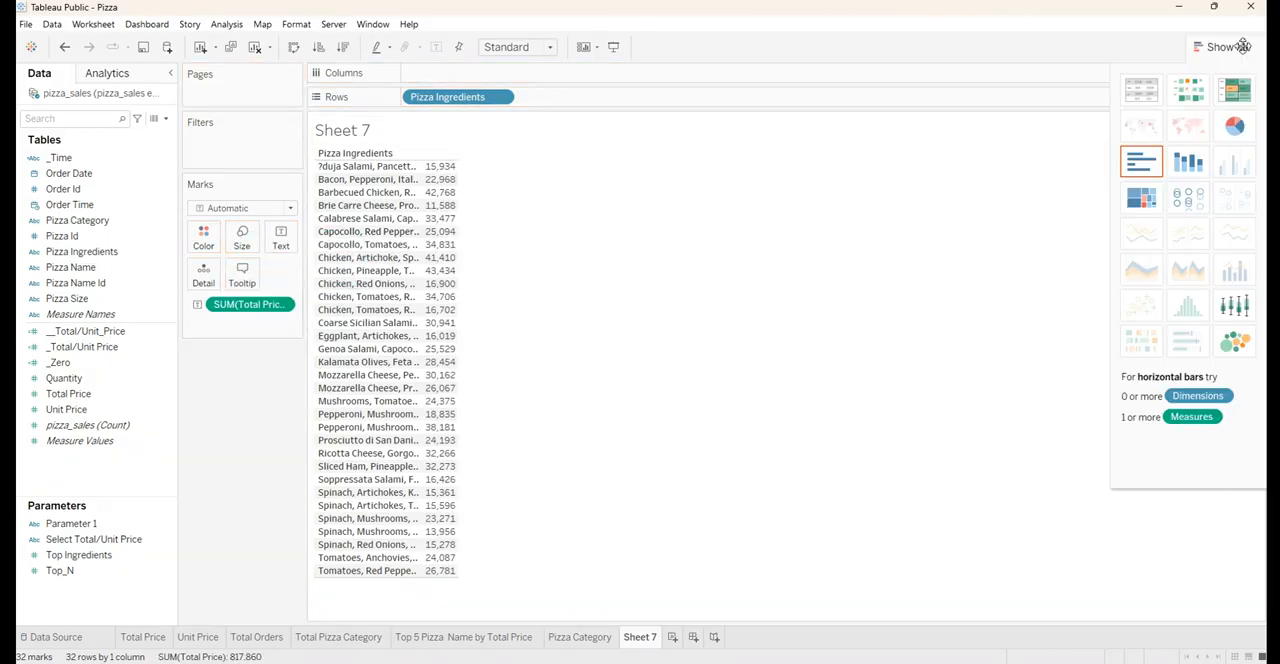
click(1184, 170)
click(1141, 162)
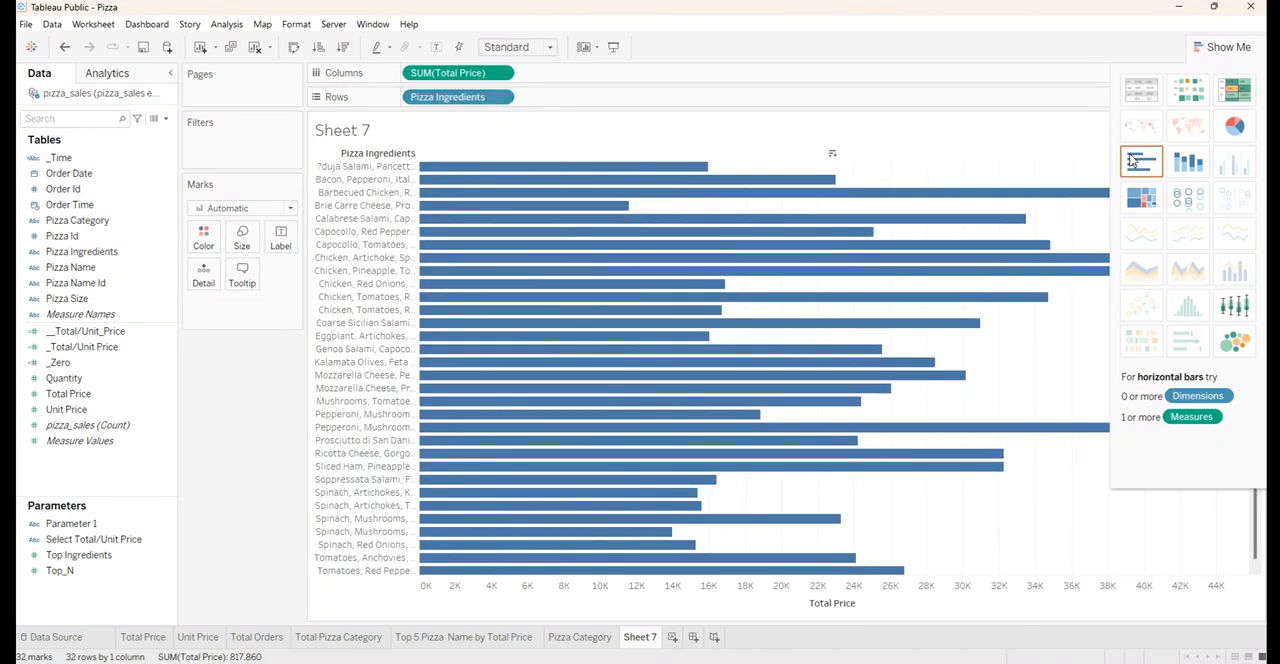
Fit the bar chart to Entire View and sort the pizza ingredients in descending order of Total Price
click(537, 50)
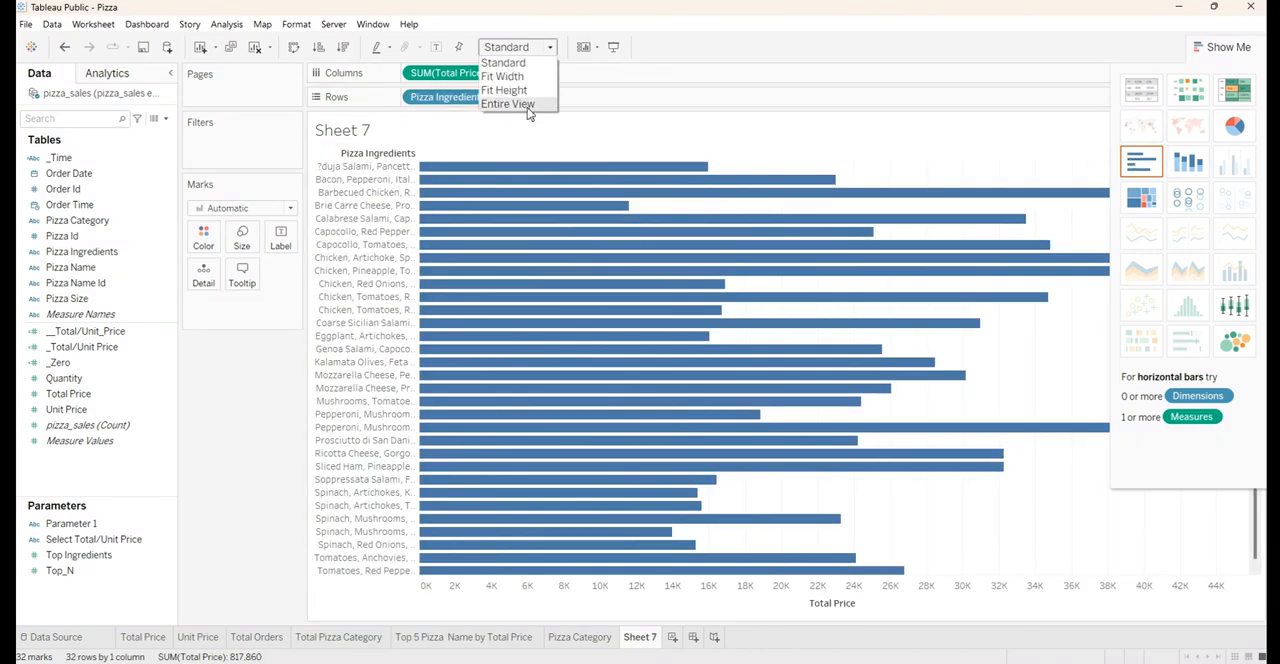
click(527, 107)
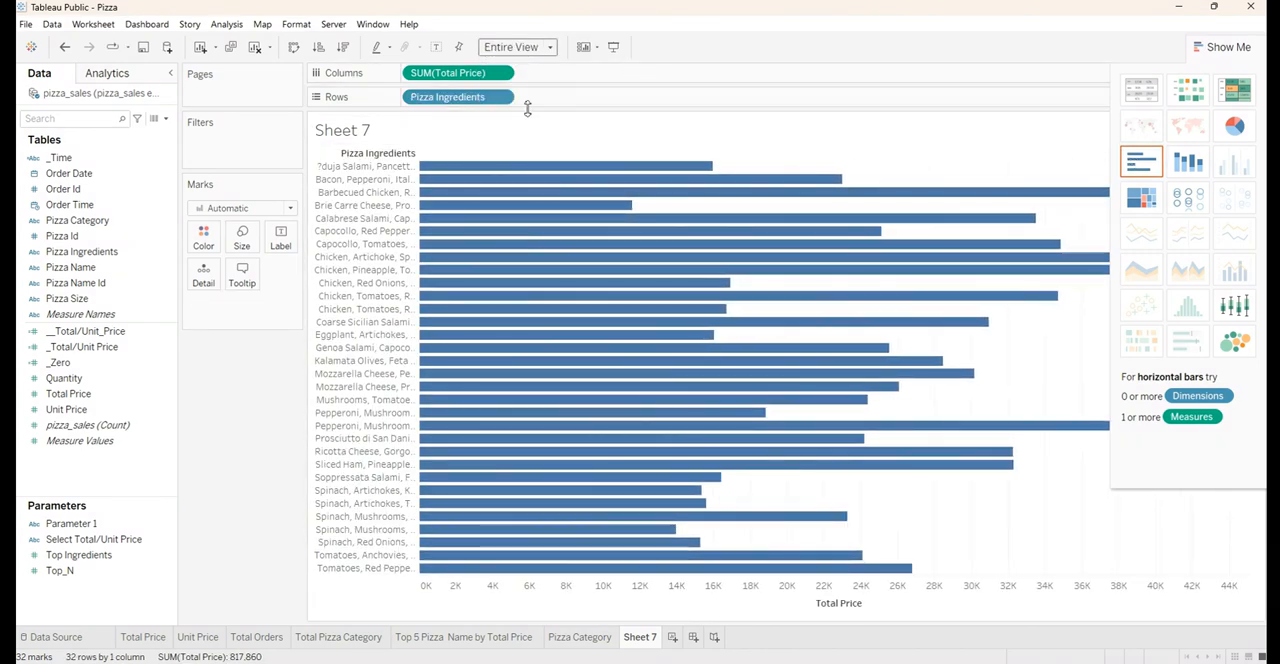
click(344, 48)
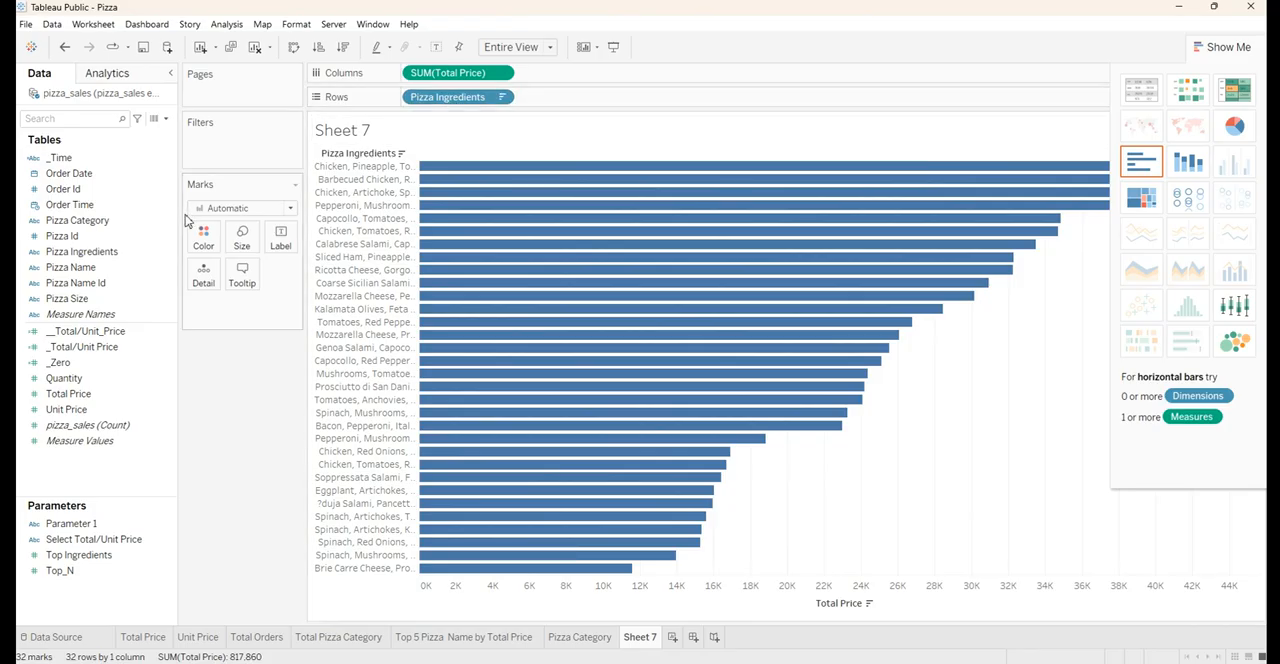
Add a Pizza Ingredients filter limited to the top by field, and start a new parameter for its limit
drag(84, 252, 218, 143)
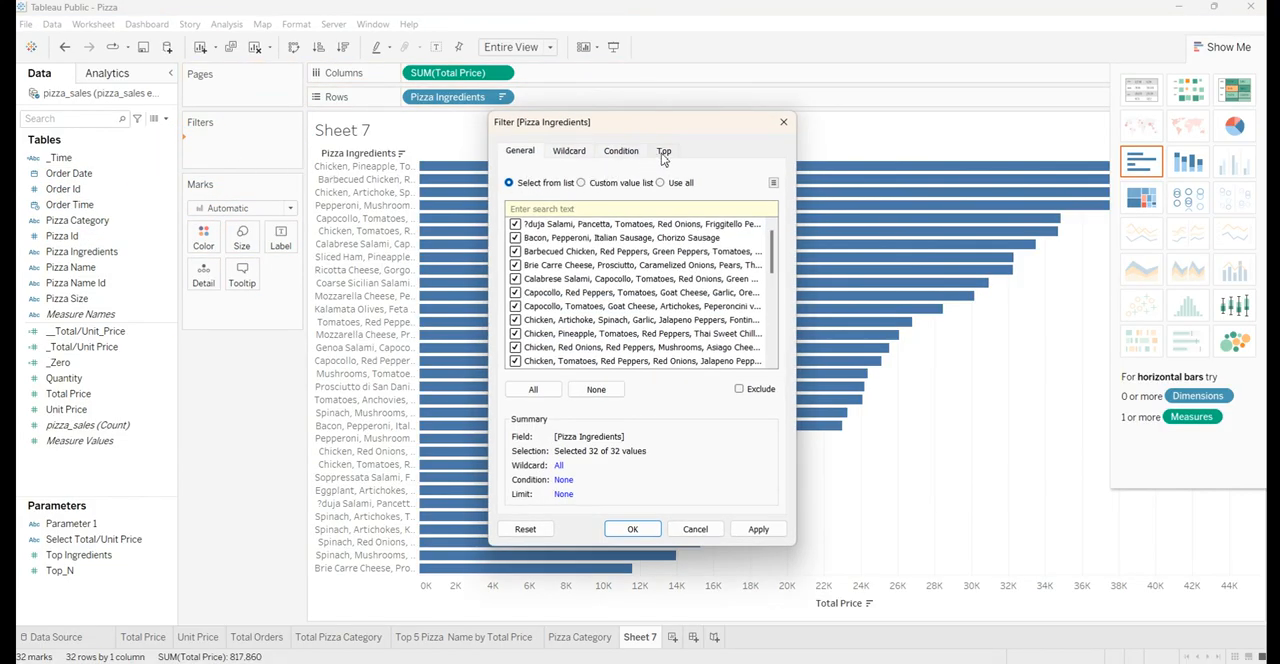
click(665, 153)
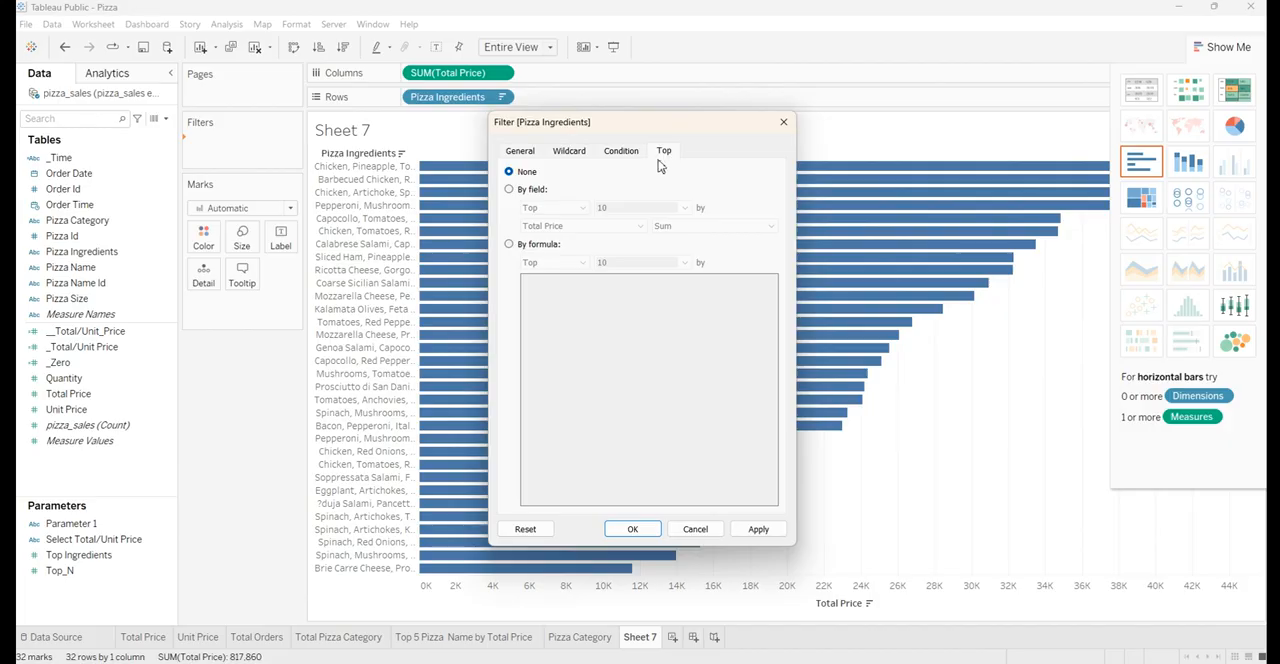
click(510, 190)
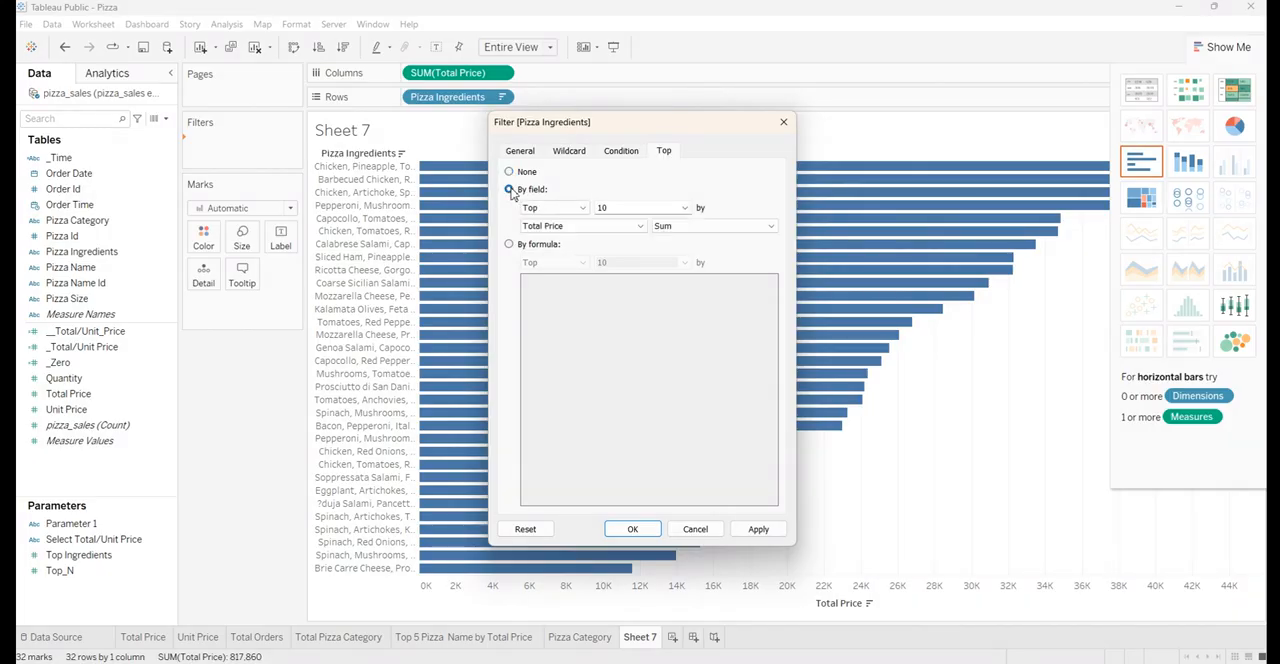
click(685, 208)
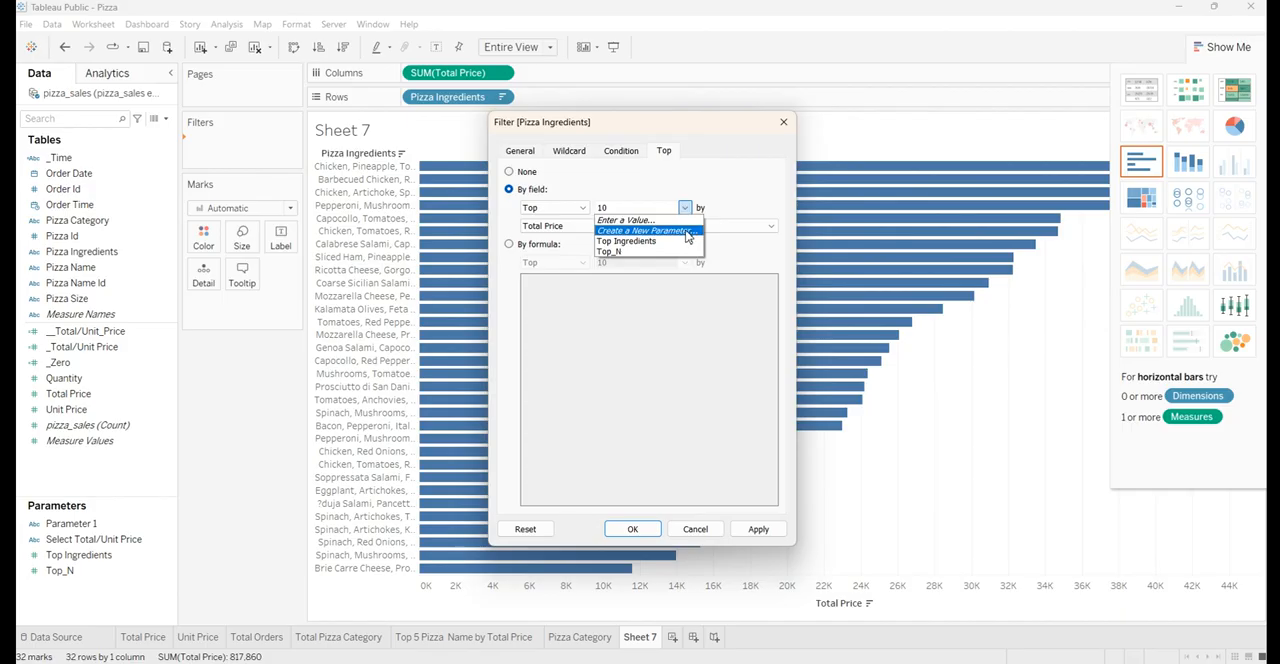
click(687, 232)
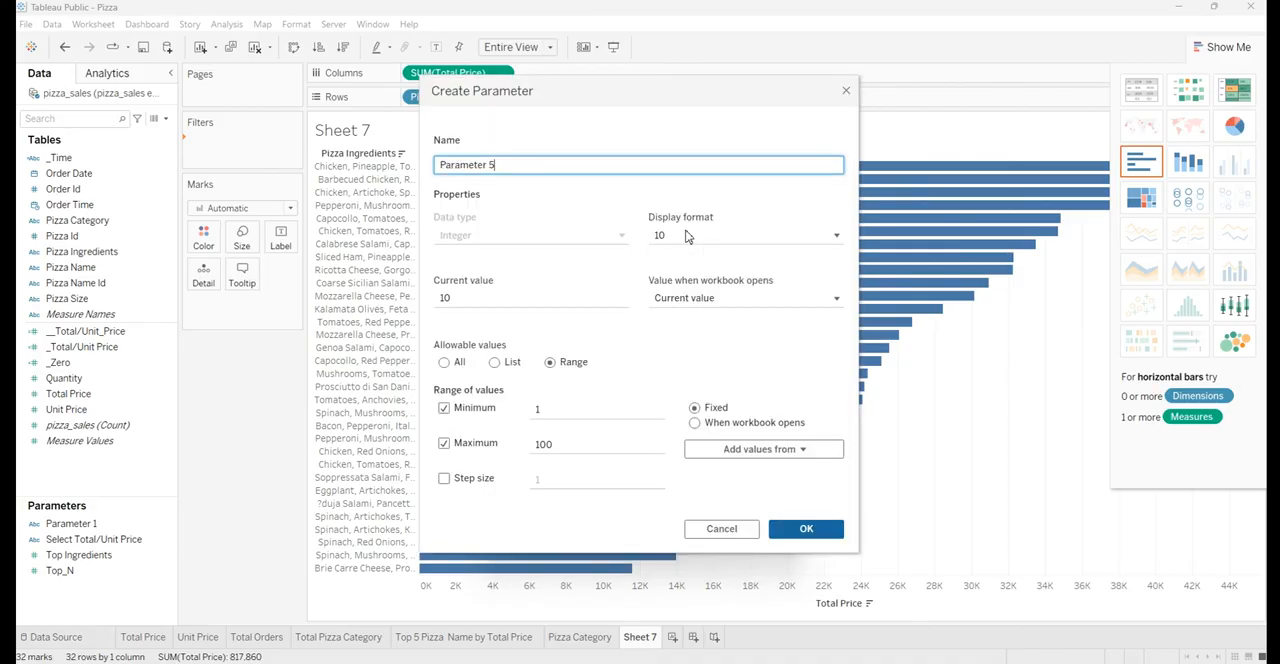
Name the parameter Ingredients with Range as allowable values, and apply the top filter by Sum of Total Price
drag(512, 166, 404, 180)
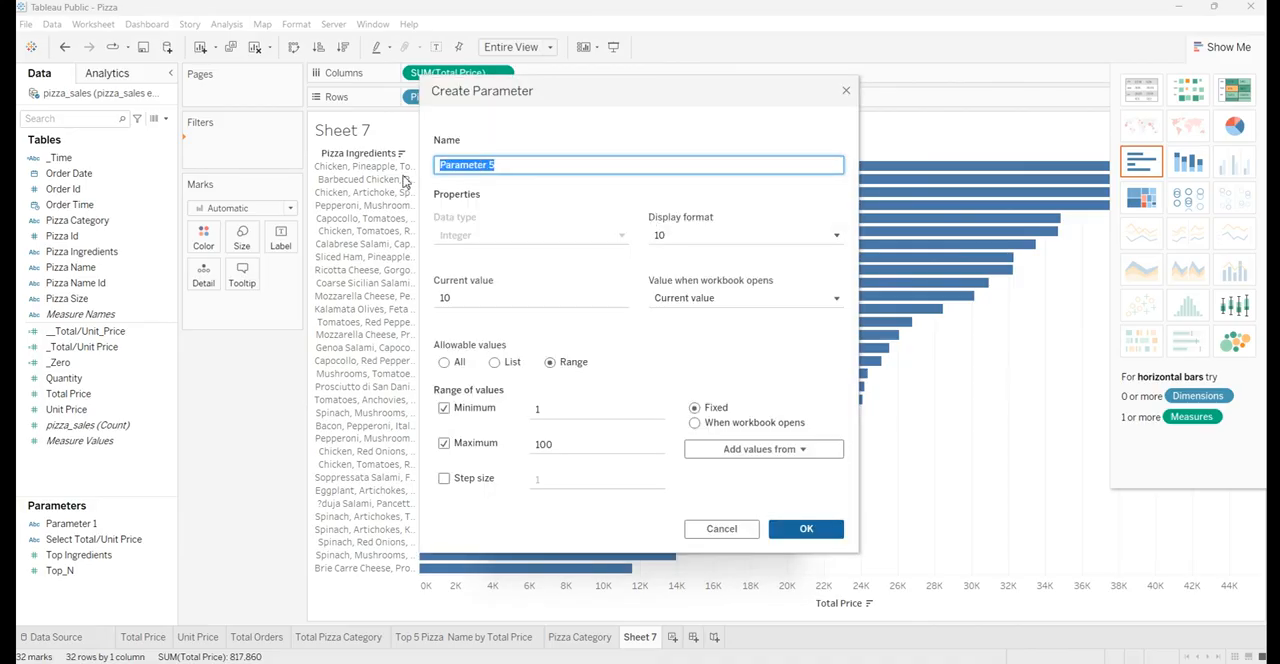
key(BackSpace)
text(In)
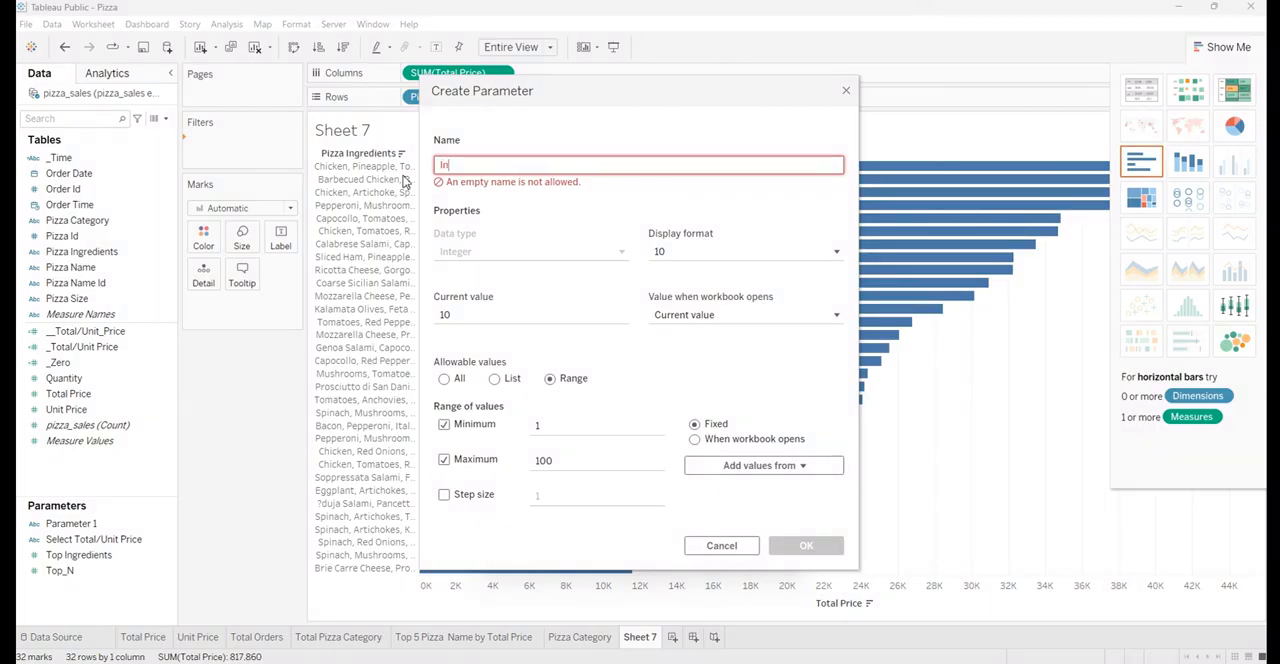
text(gredients)
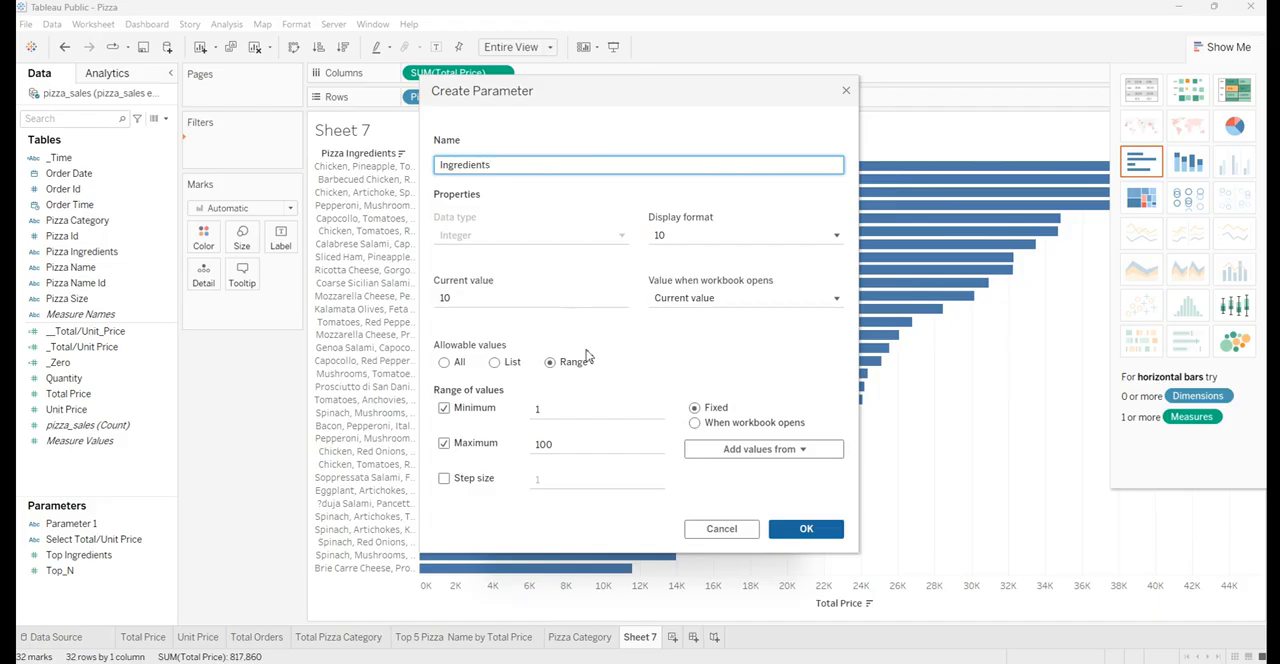
click(551, 364)
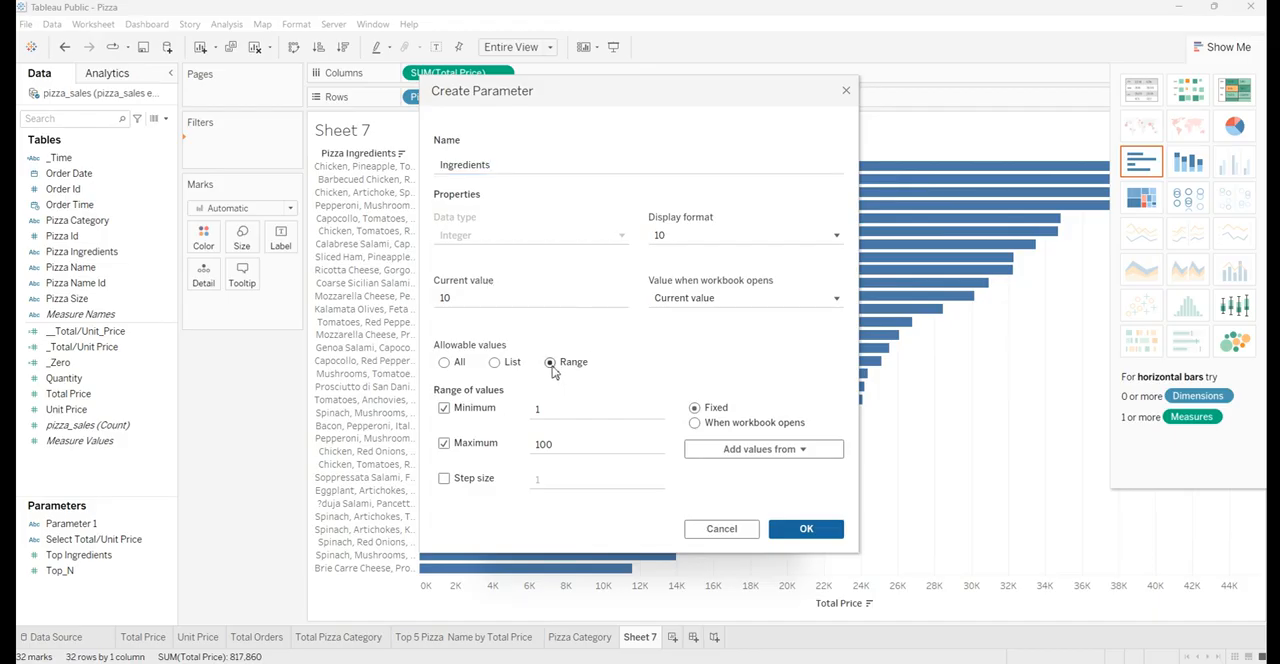
click(825, 538)
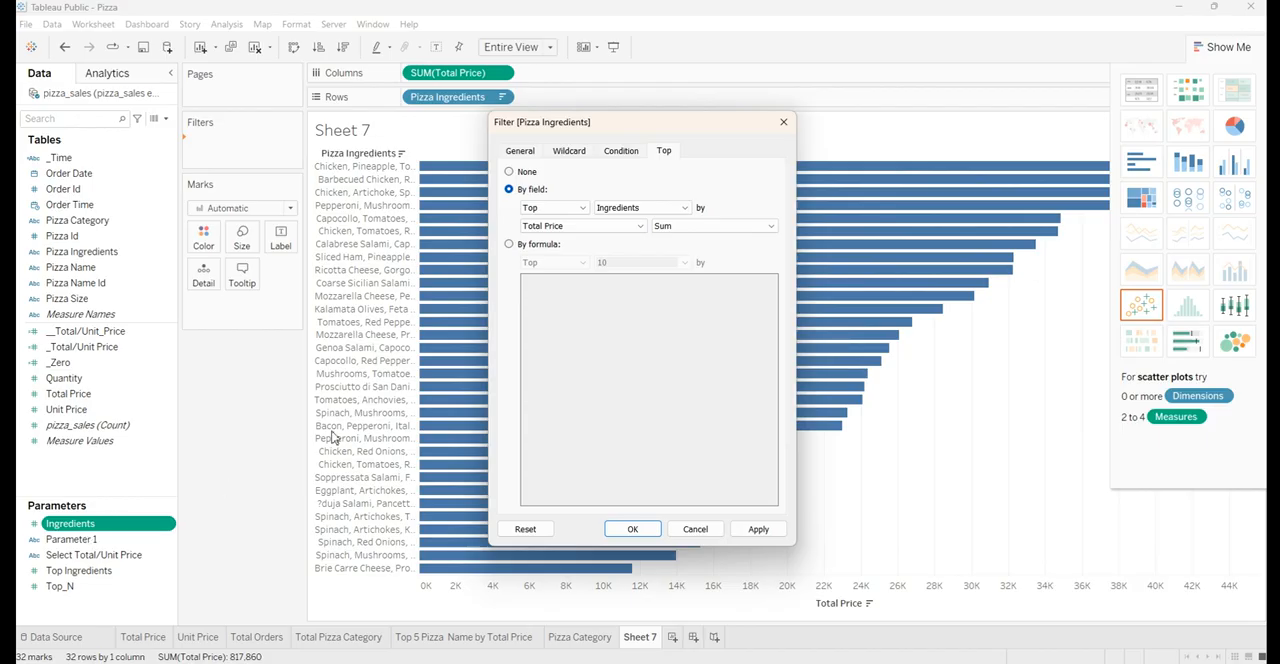
click(752, 531)
click(632, 529)
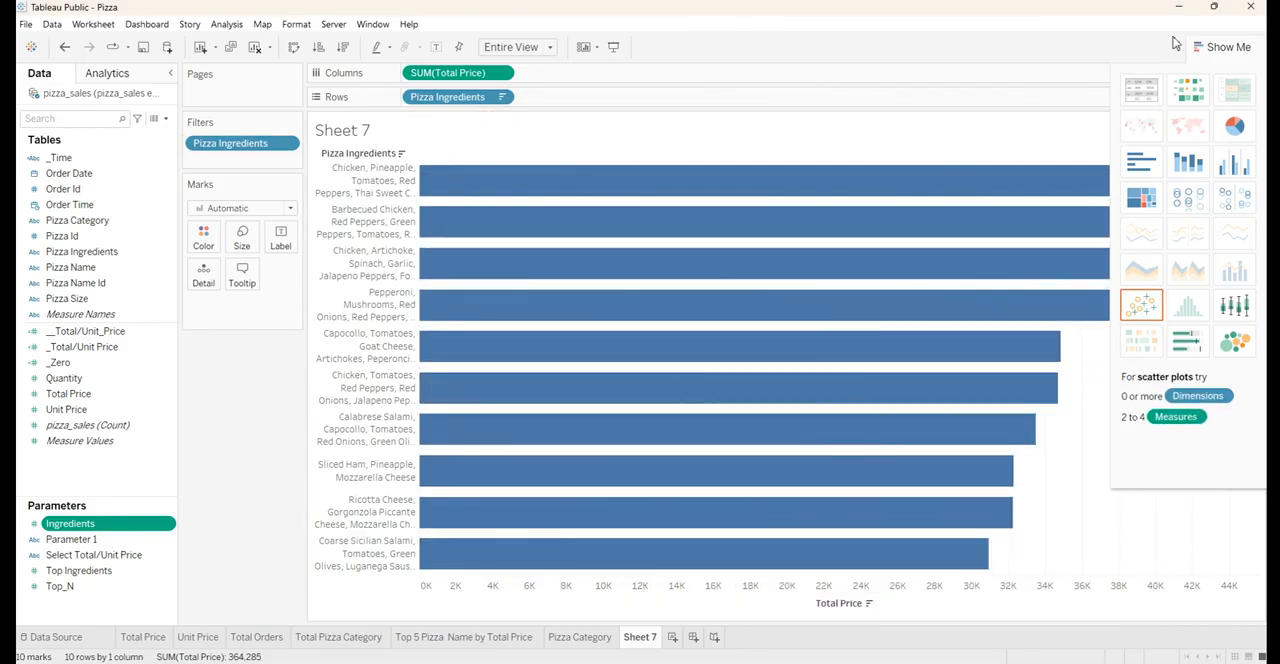
Show the Ingredients parameter control on the sheet and test its slider at 20 and 9
click(1218, 48)
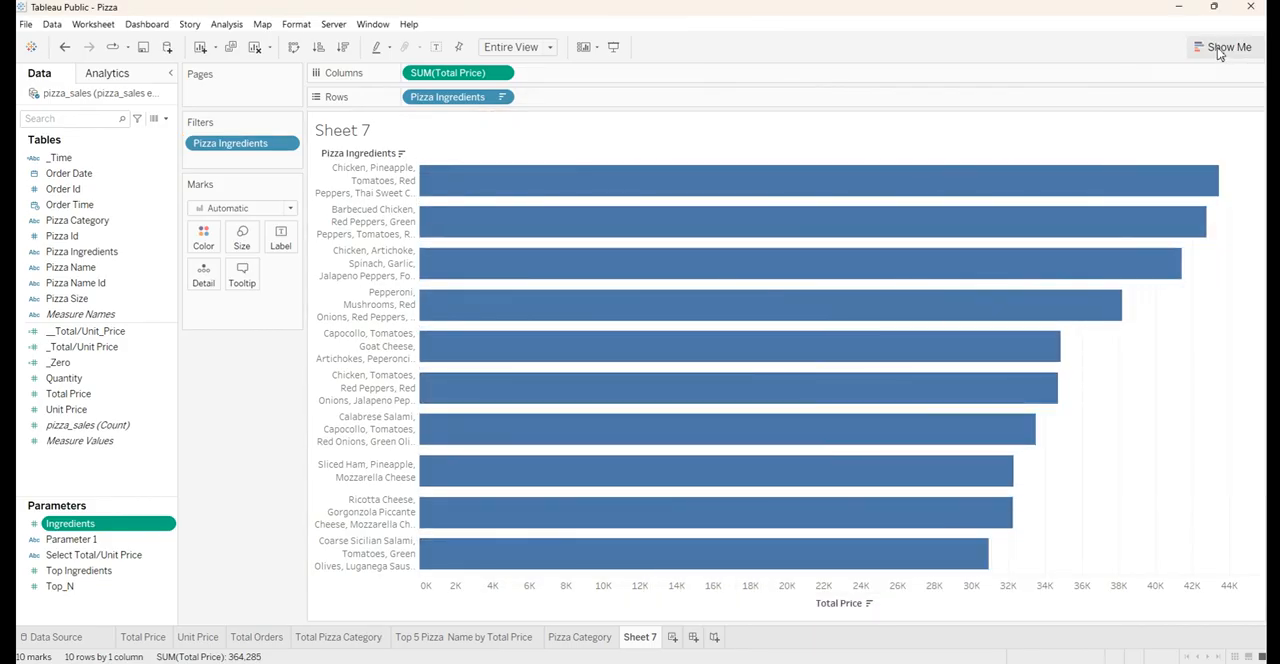
right_click(85, 530)
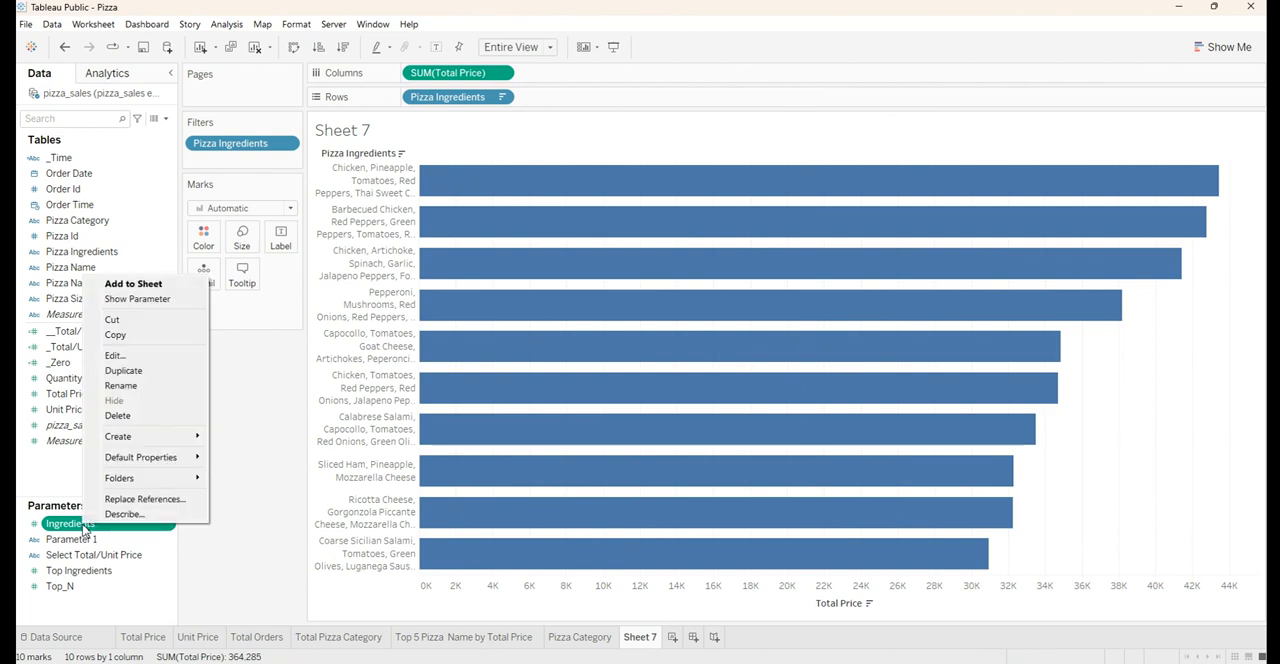
click(135, 299)
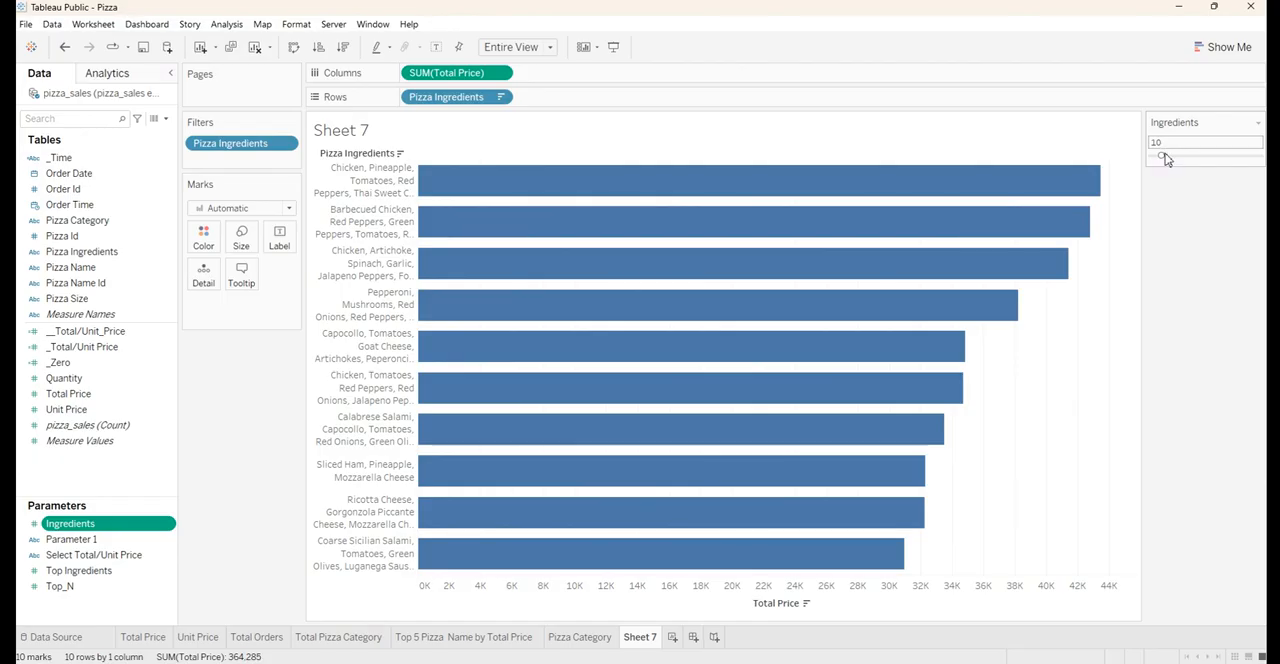
drag(1166, 157, 1173, 157)
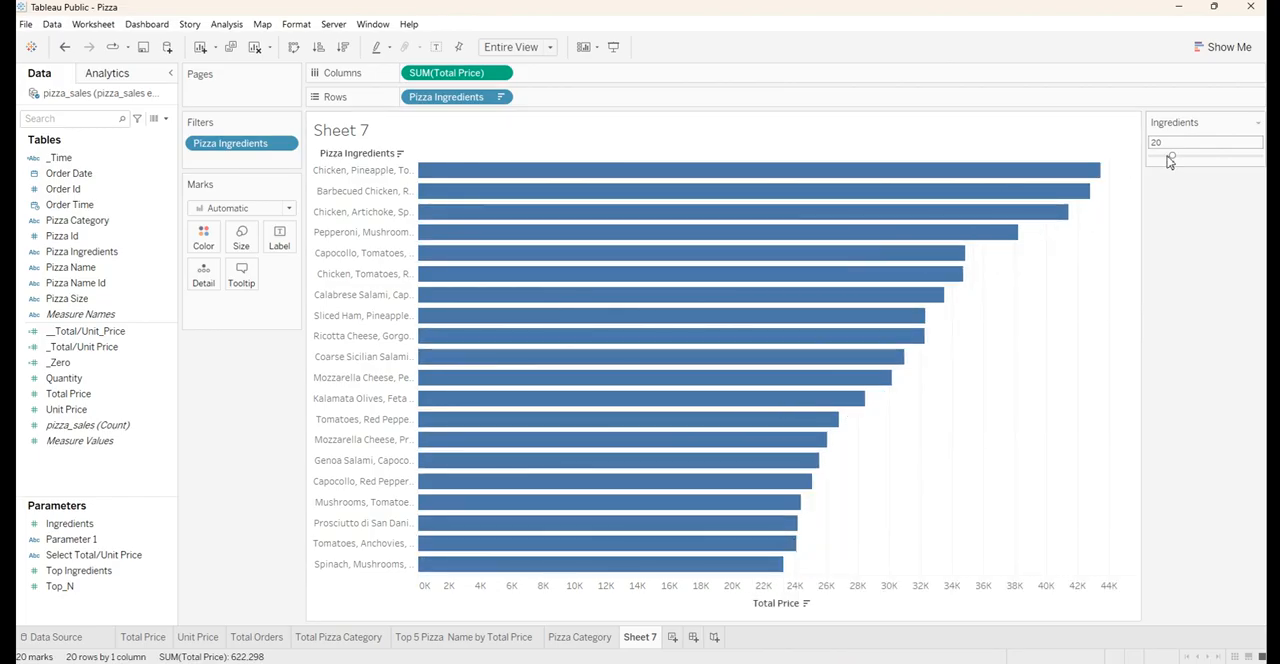
drag(1175, 162, 1154, 162)
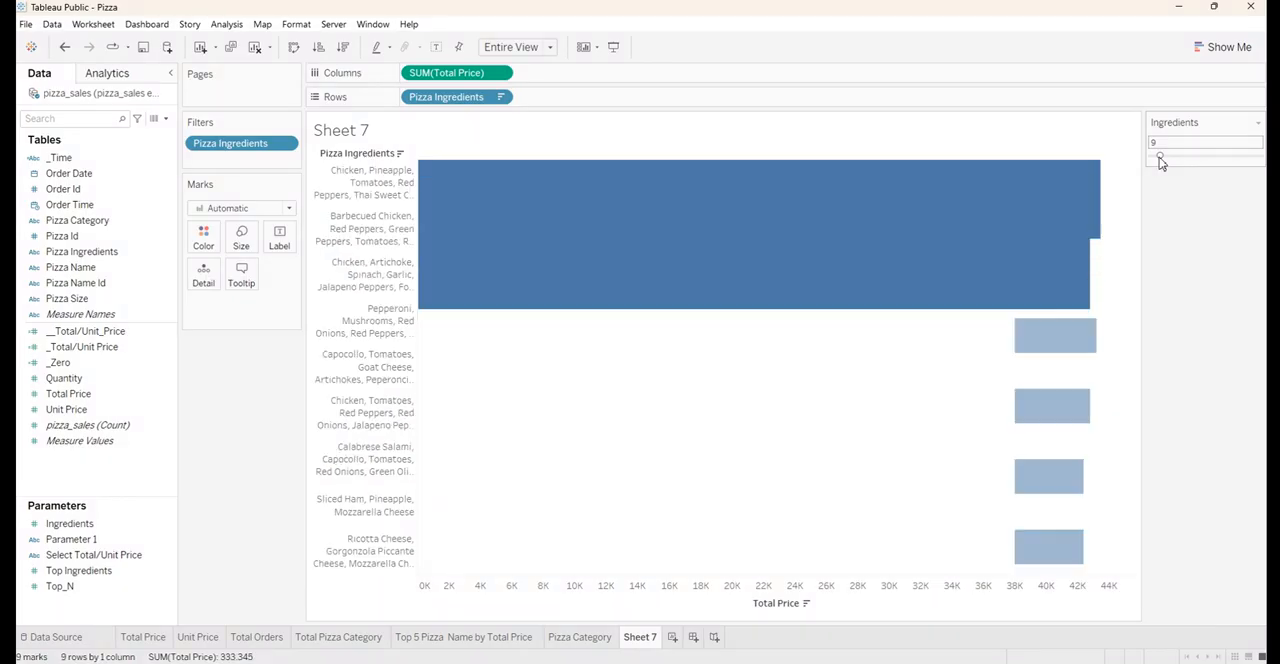
Switch the Ingredients parameter control to Type In, try 20, and set the value to 4
click(1258, 123)
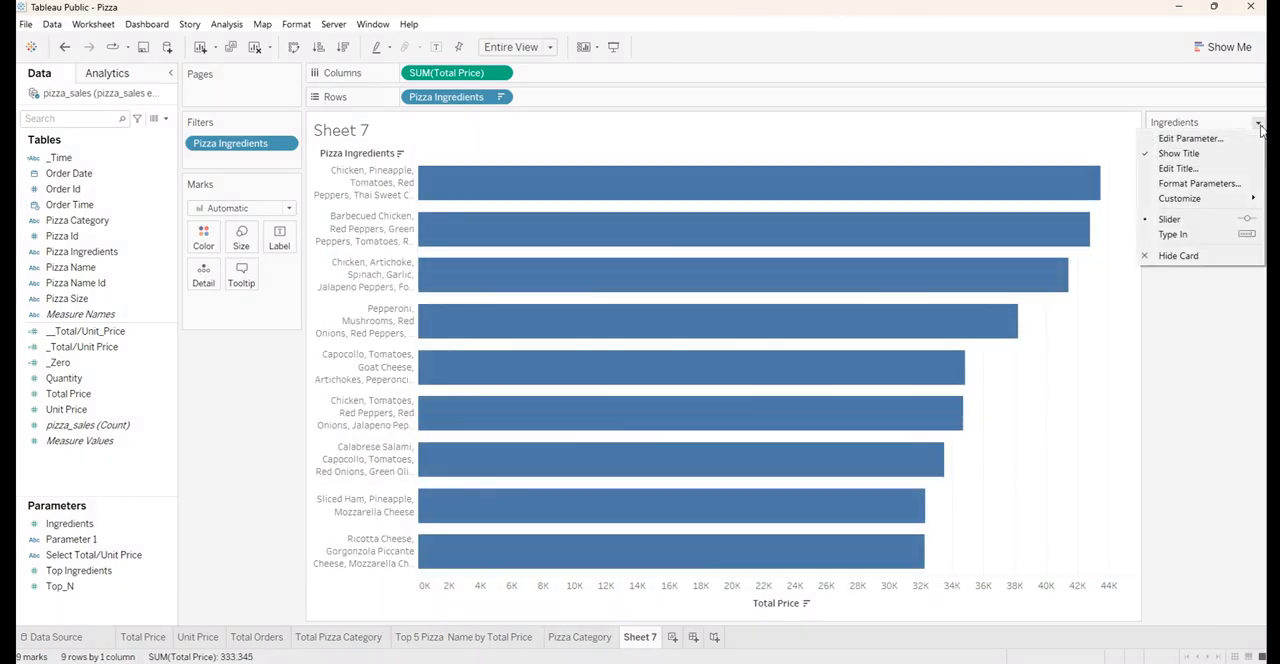
click(1176, 238)
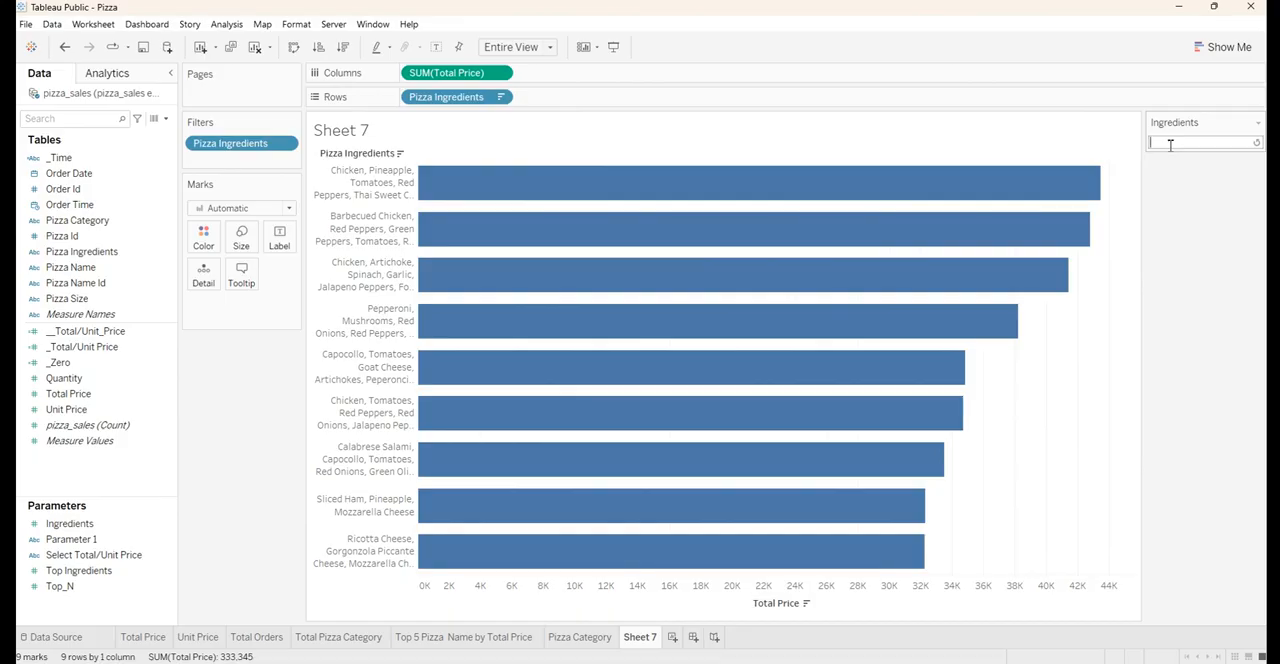
text(20)
key(Return)
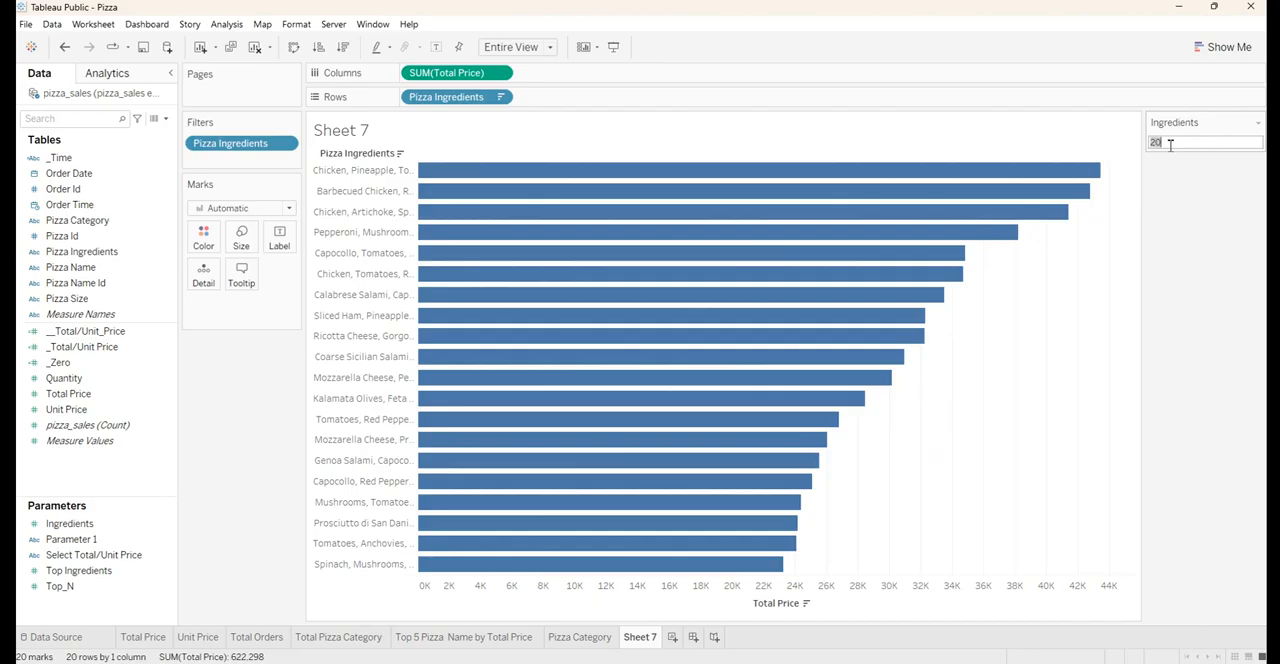
text(4)
key(Return)
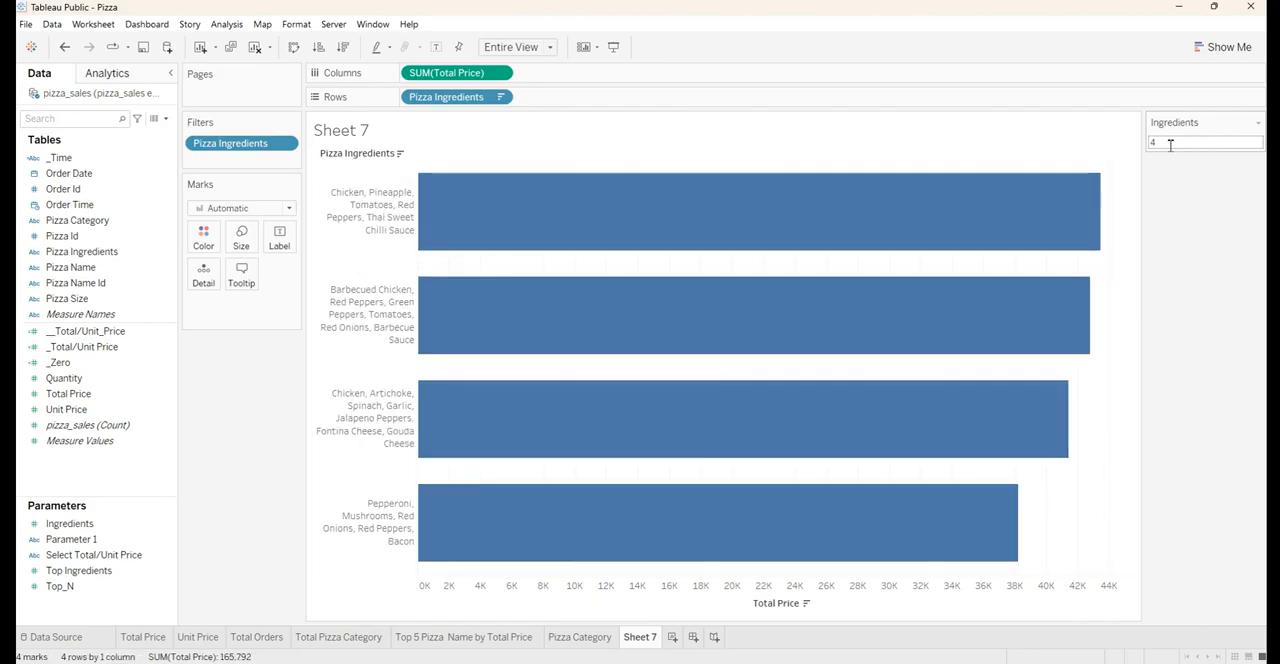
Hide the field labels for rows, and try swapping rows and columns before restoring the horizontal bars
right_click(385, 158)
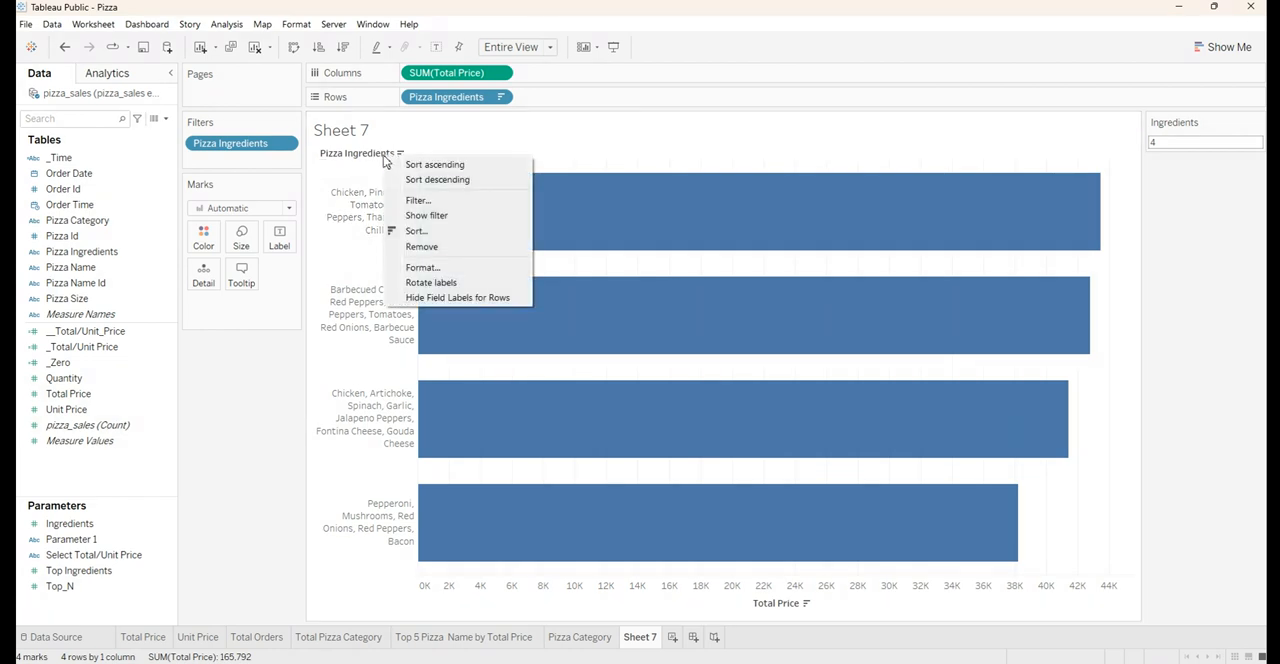
click(430, 297)
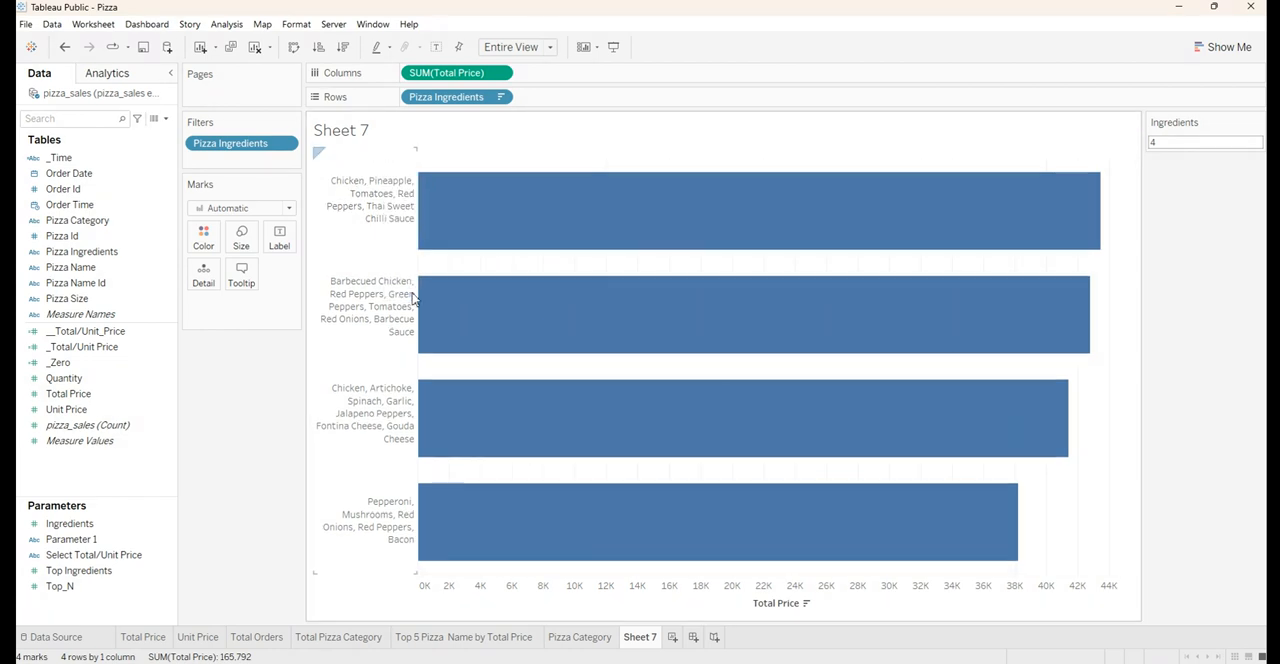
click(293, 47)
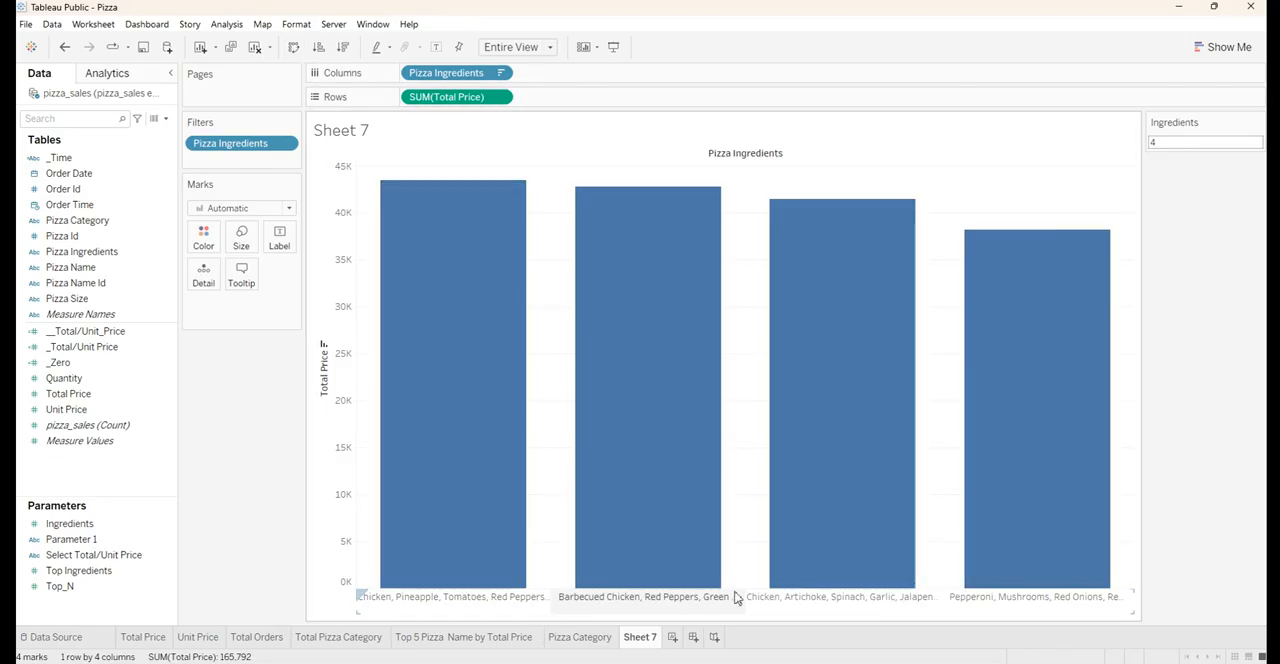
click(293, 47)
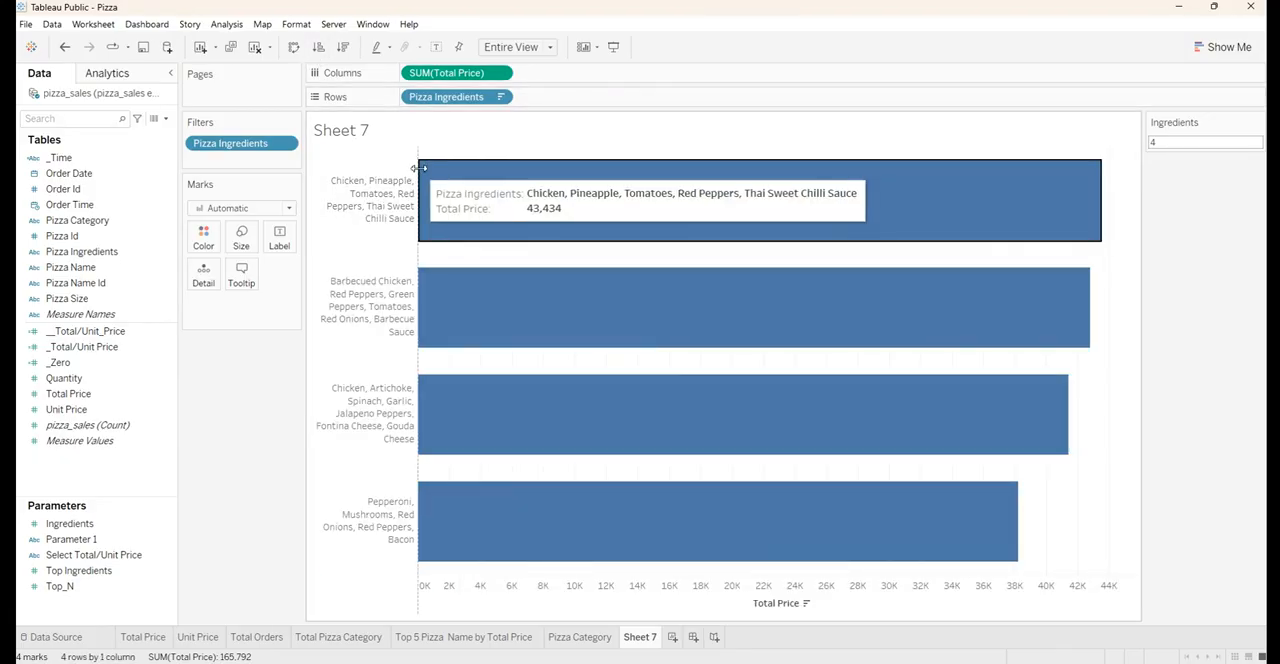
Widen the ingredient header column and set its header font to black Arial
drag(421, 177, 524, 170)
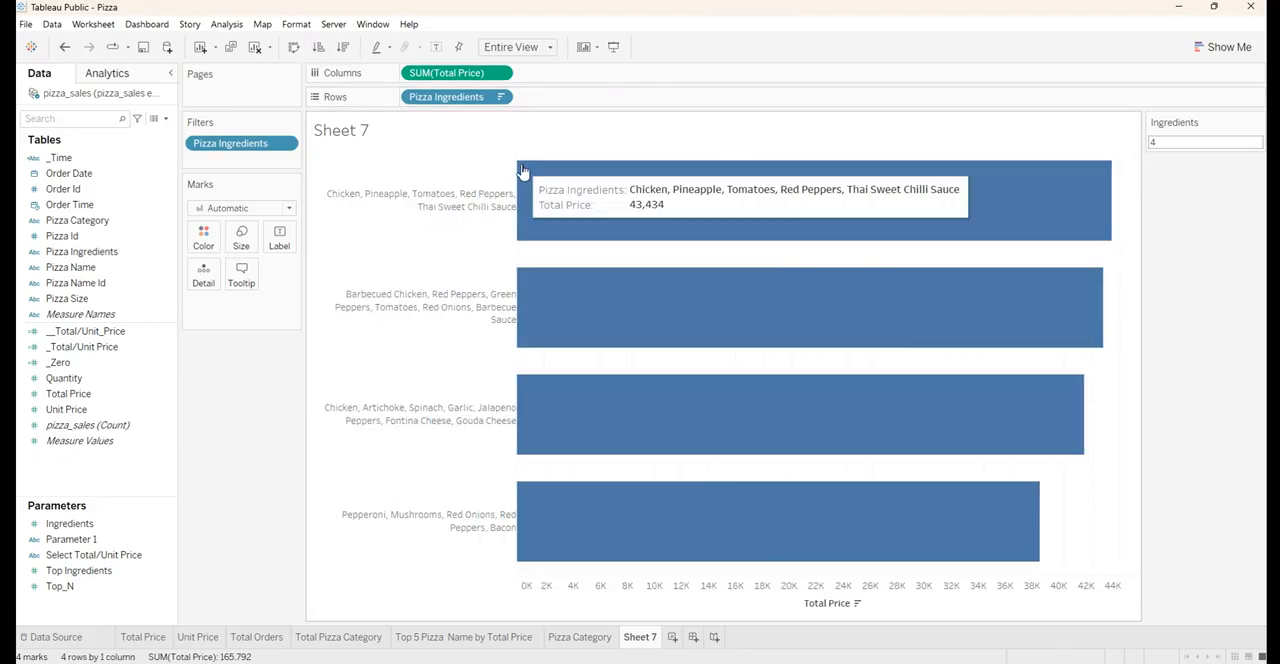
right_click(369, 196)
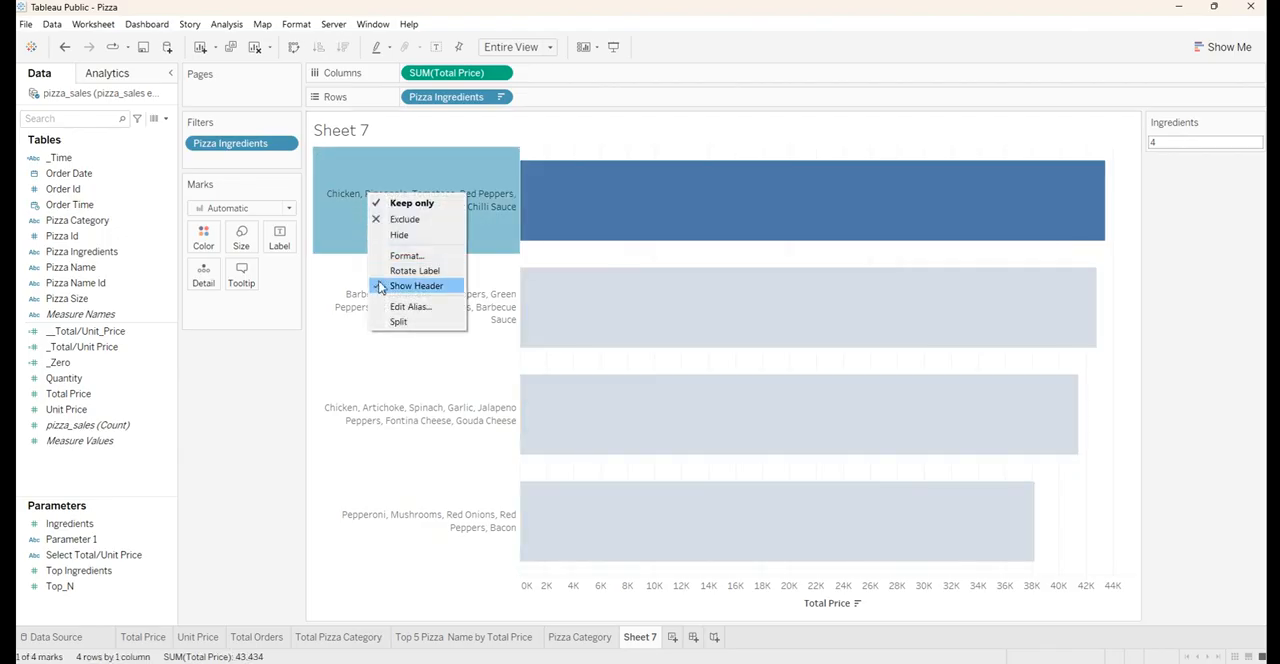
click(407, 258)
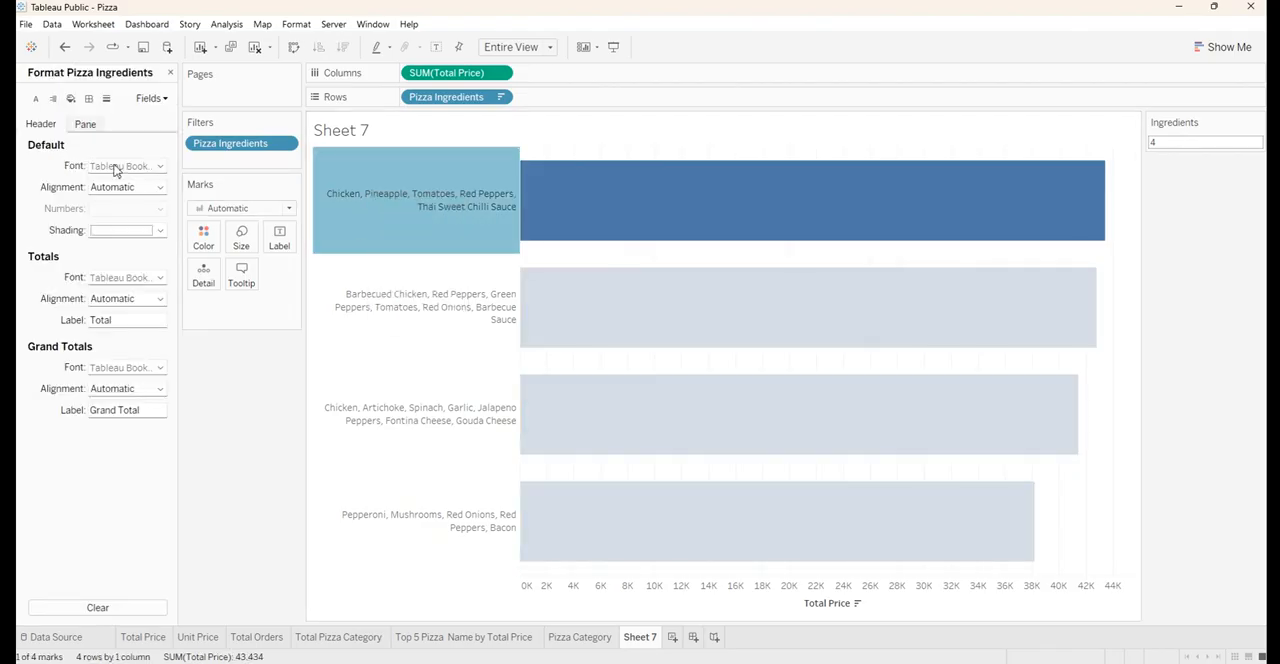
click(115, 167)
double_click(158, 186)
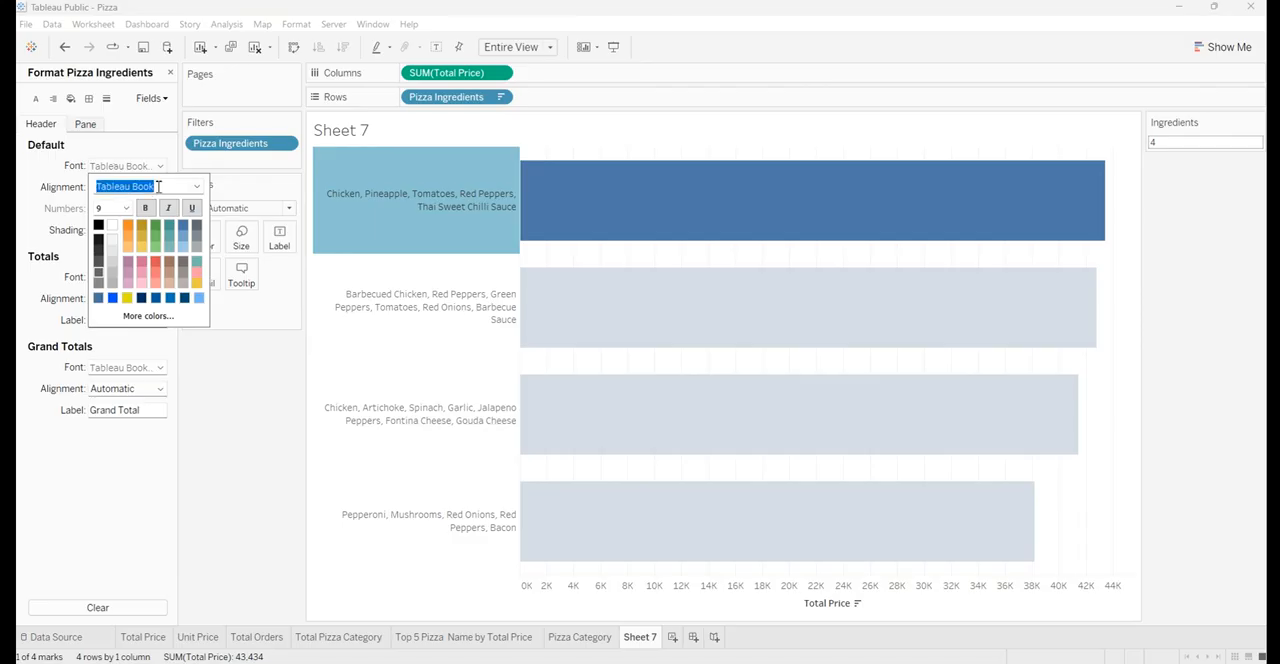
text(Arial)
key(Tab)
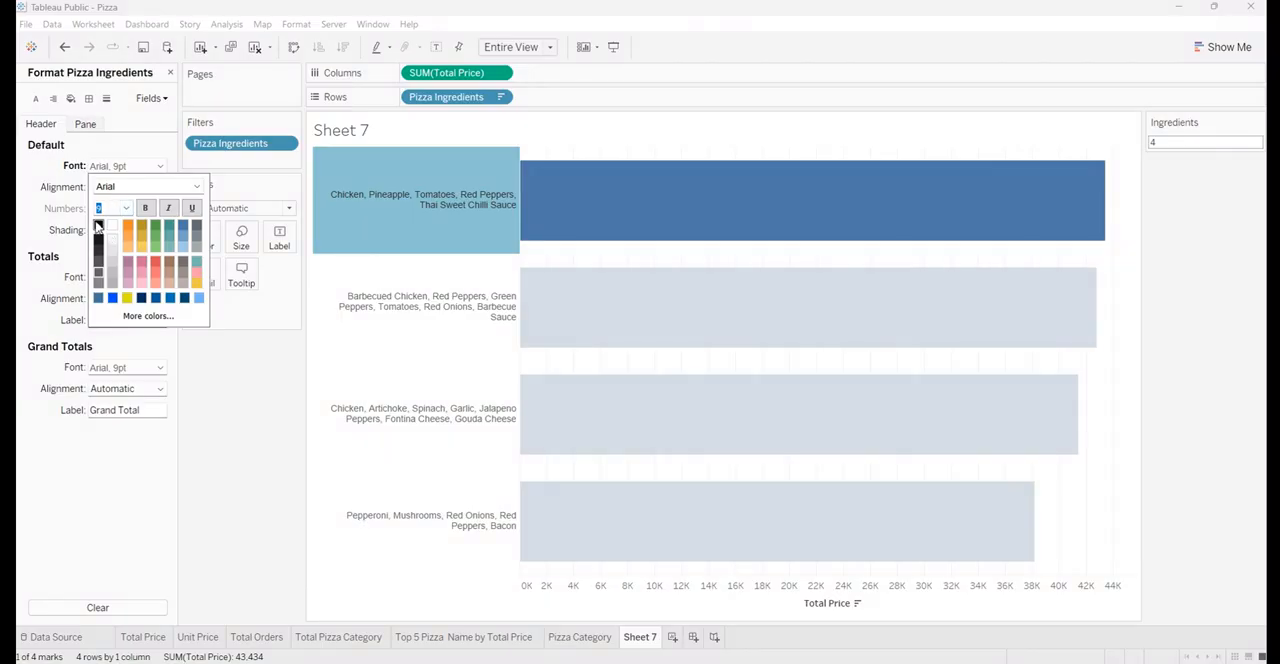
click(126, 158)
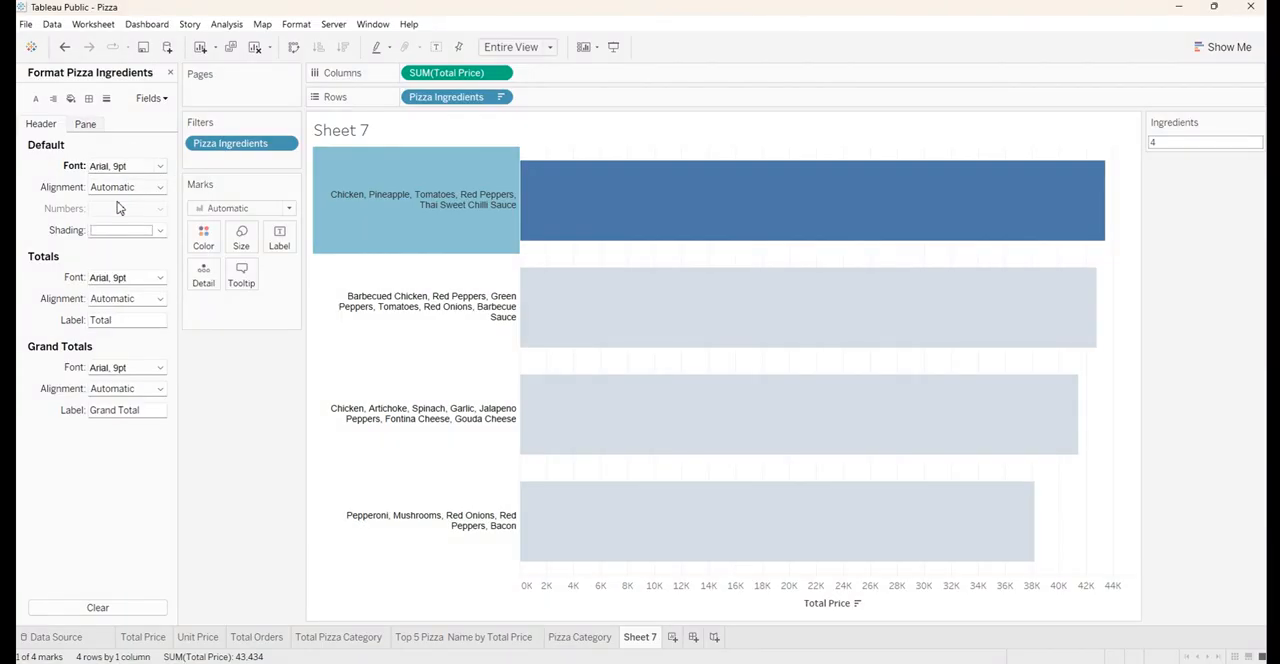
Align the Pizza Ingredients headers horizontally left and vertically middle
click(120, 188)
click(110, 244)
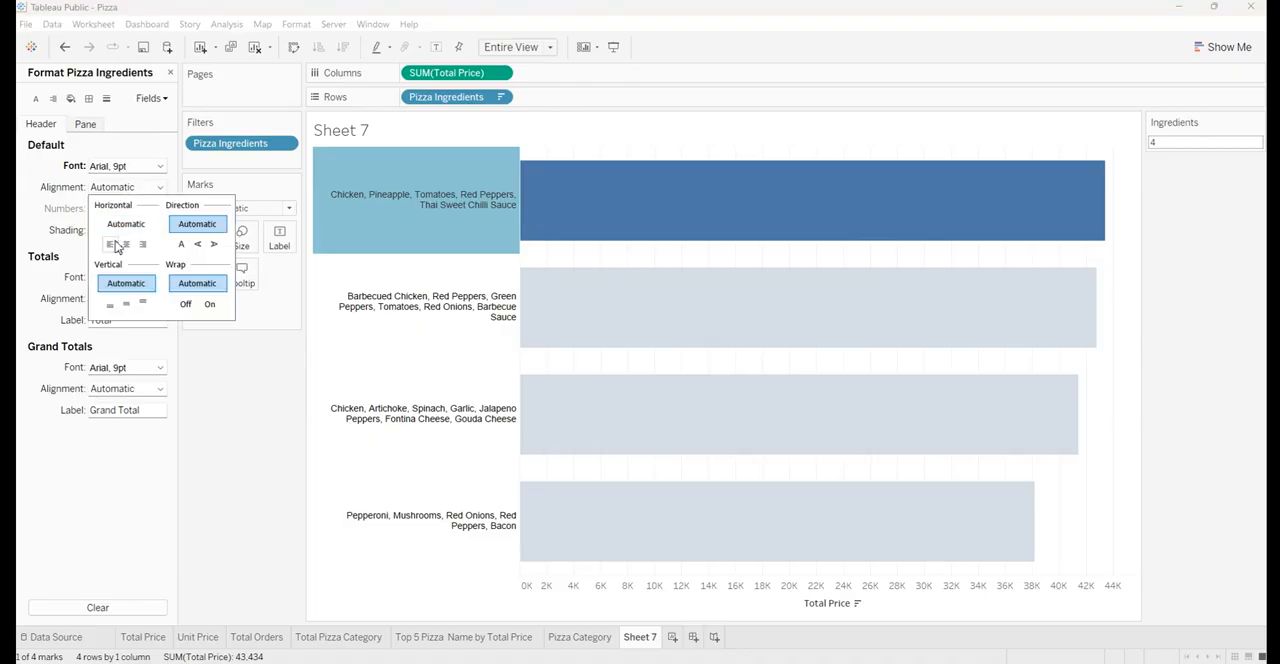
click(126, 303)
click(253, 407)
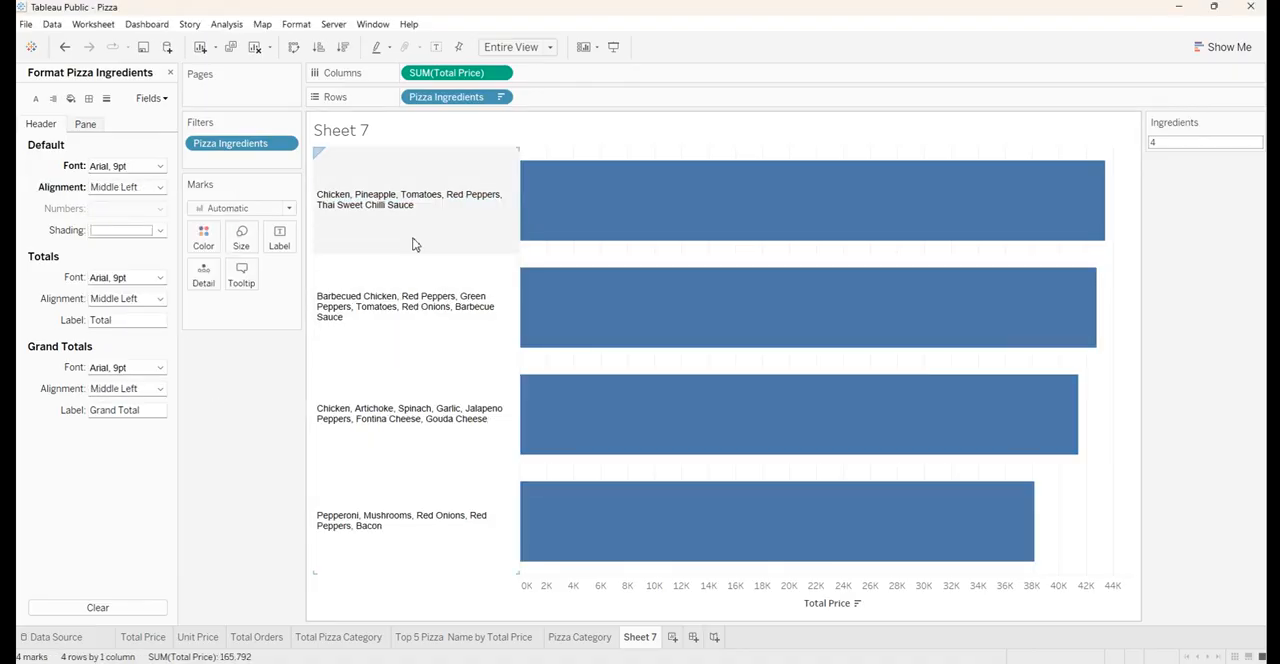
Hide the header of the Total Price axis and close the formatting settings
click(580, 597)
right_click(580, 595)
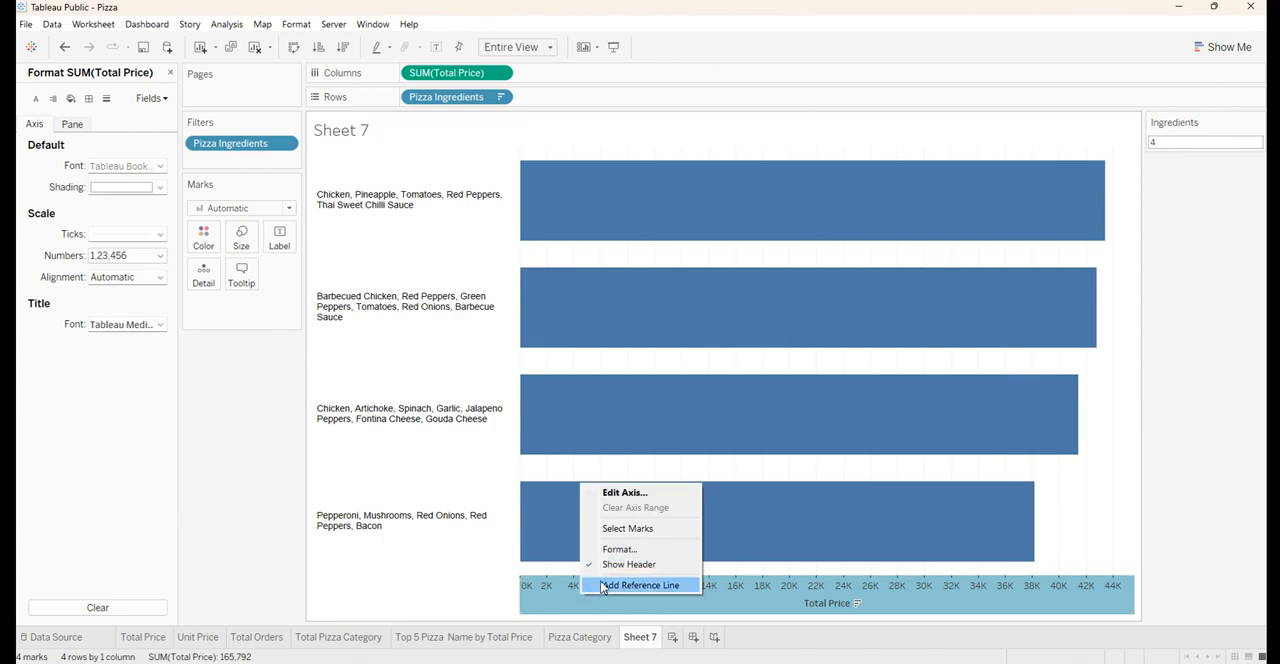
click(609, 564)
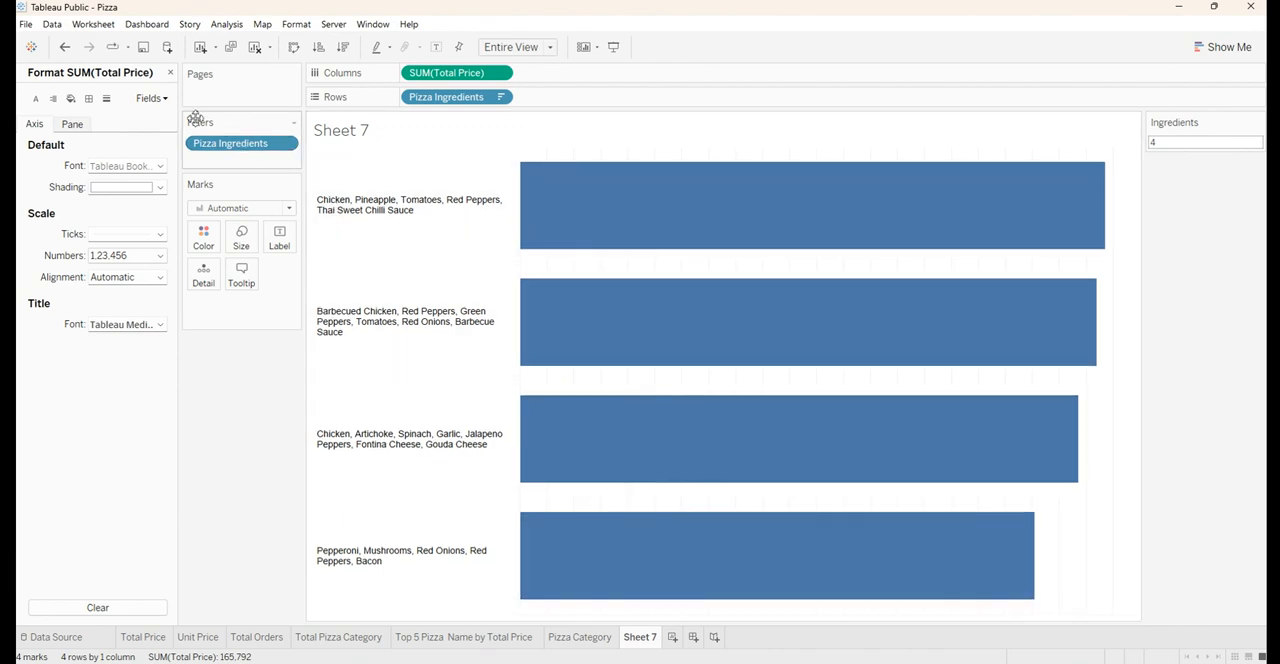
click(170, 72)
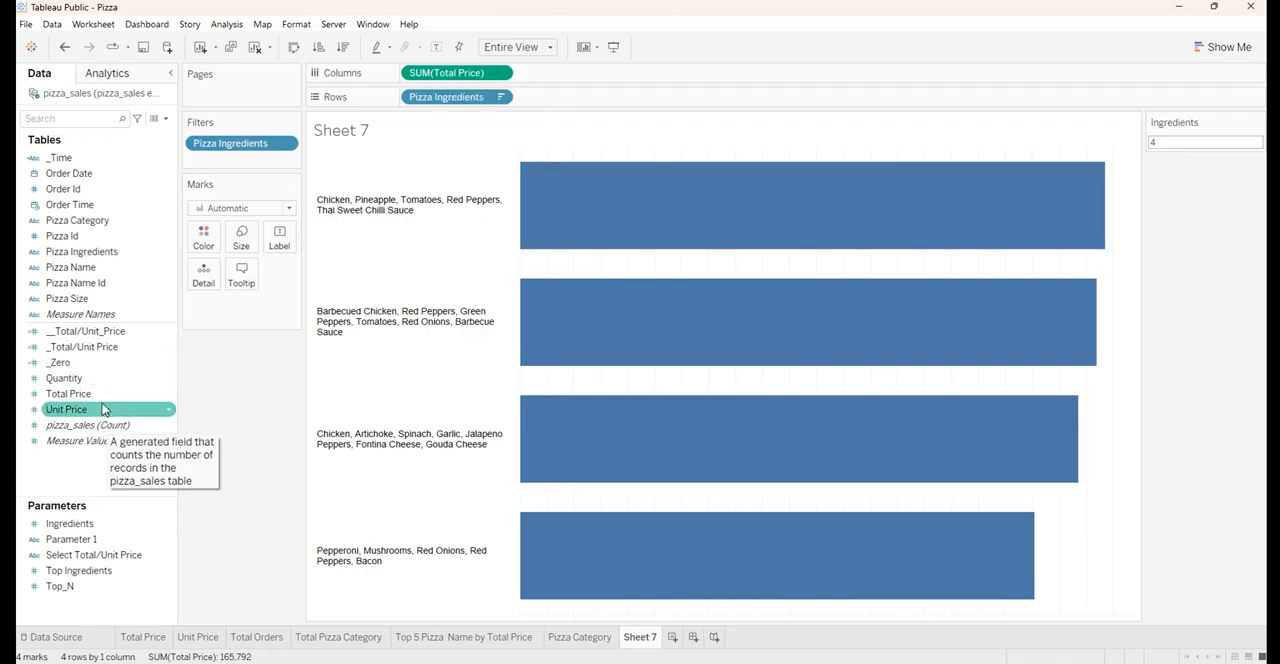
Color the bars by Total Price and label each bar with its Total Price
drag(68, 393, 195, 252)
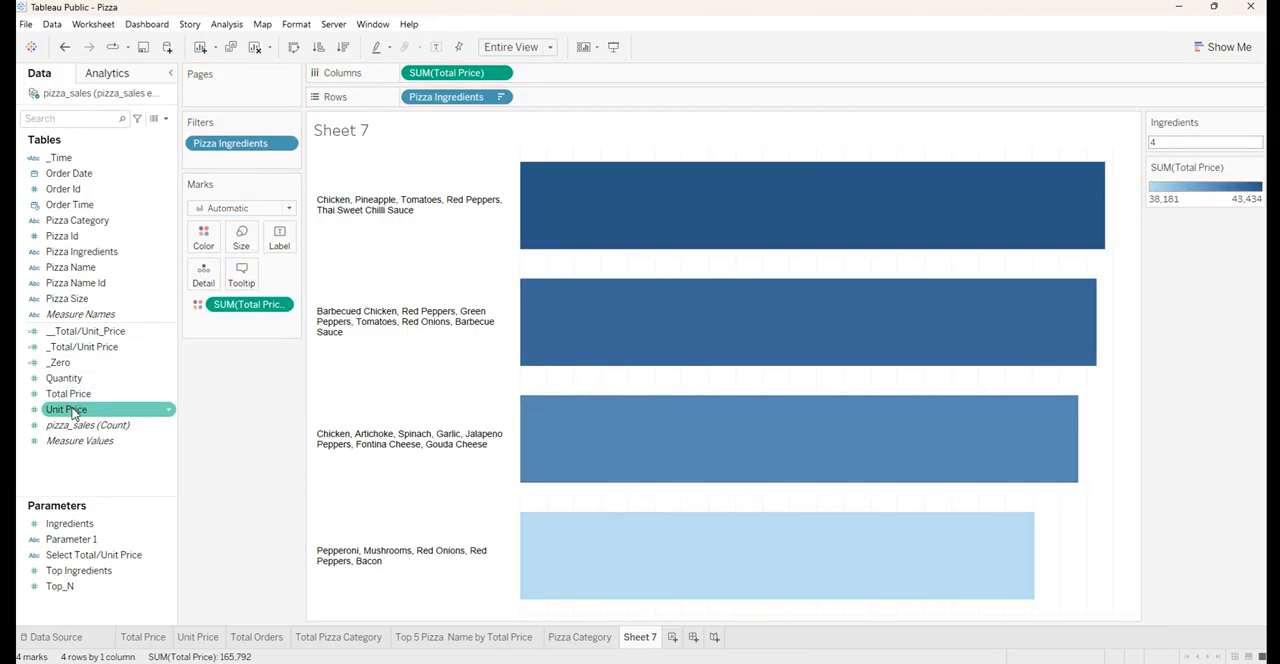
drag(72, 394, 270, 243)
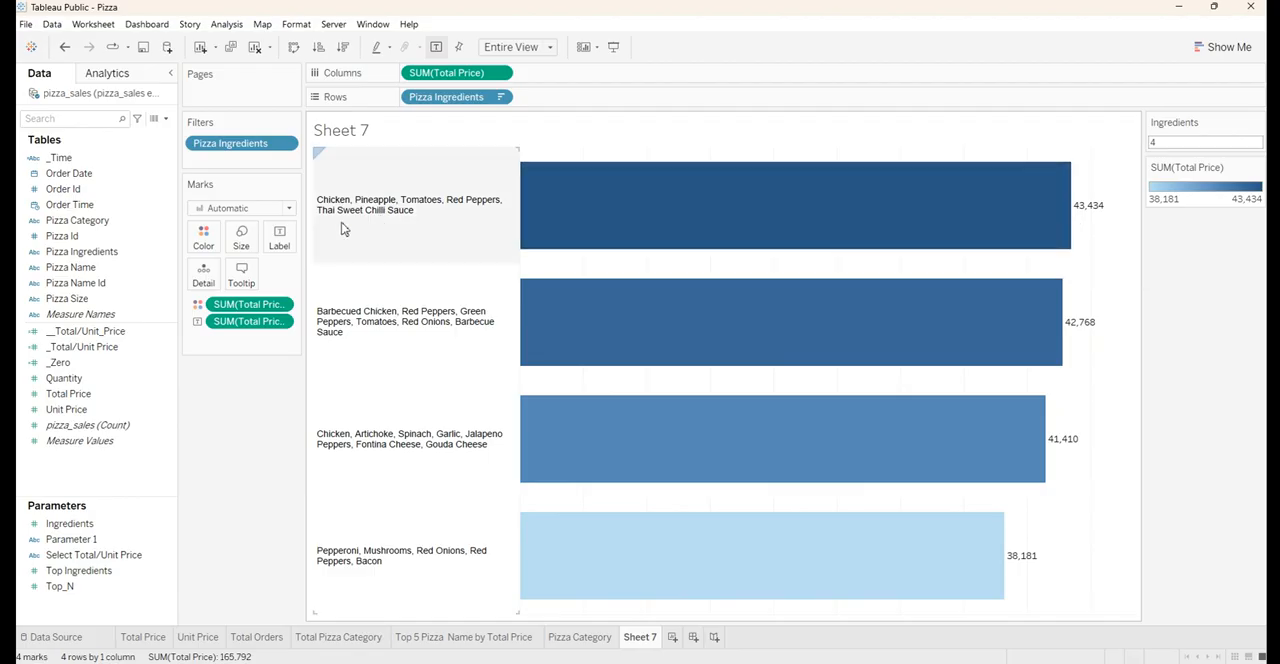
Format the Total Price label text on the bars as Arial, size 10, bold
click(279, 240)
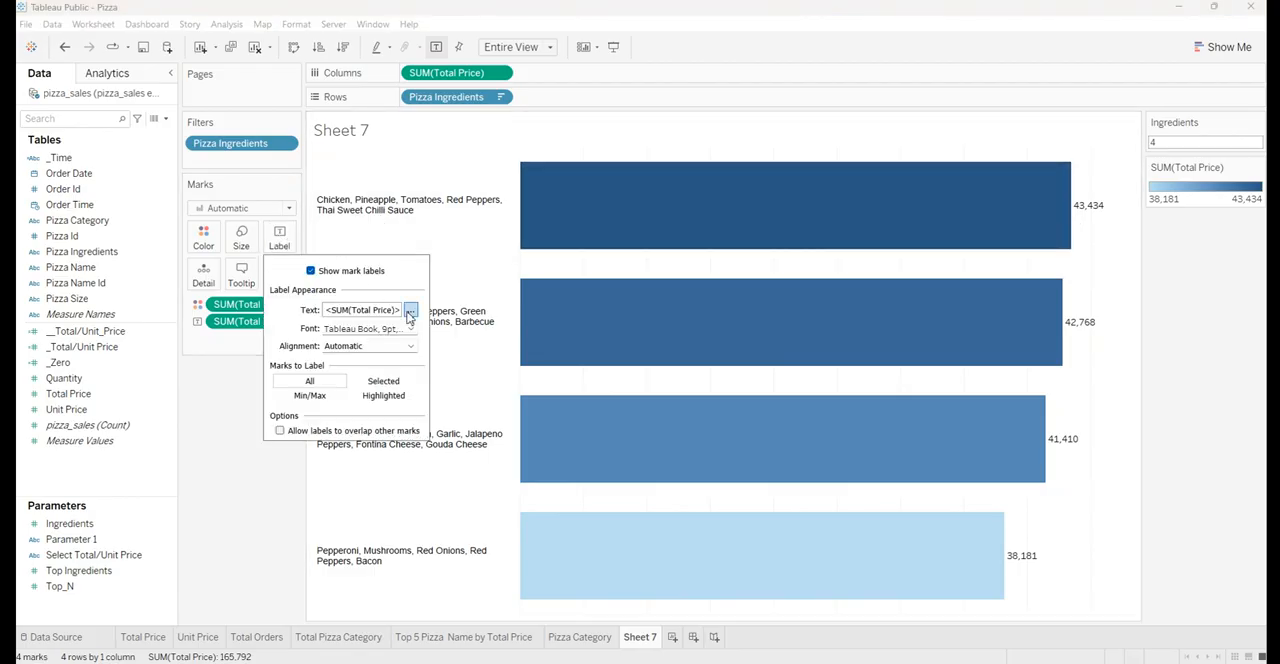
click(410, 310)
key(ctrl+a)
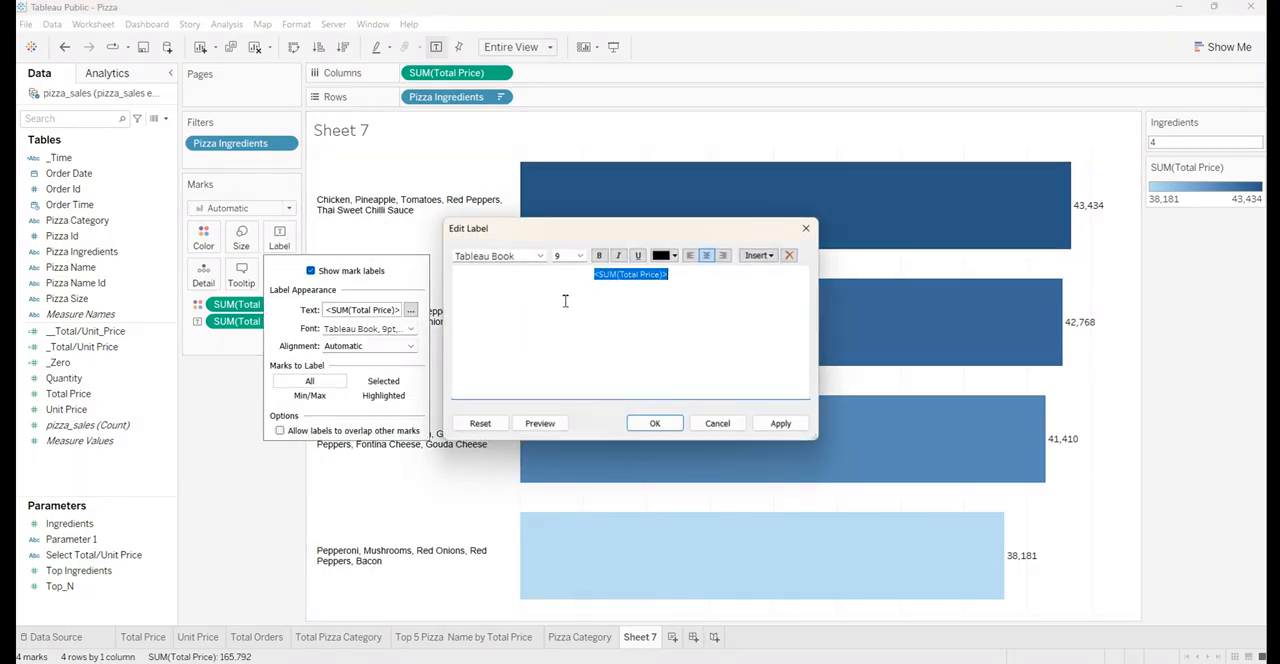
click(519, 256)
text(Arial)
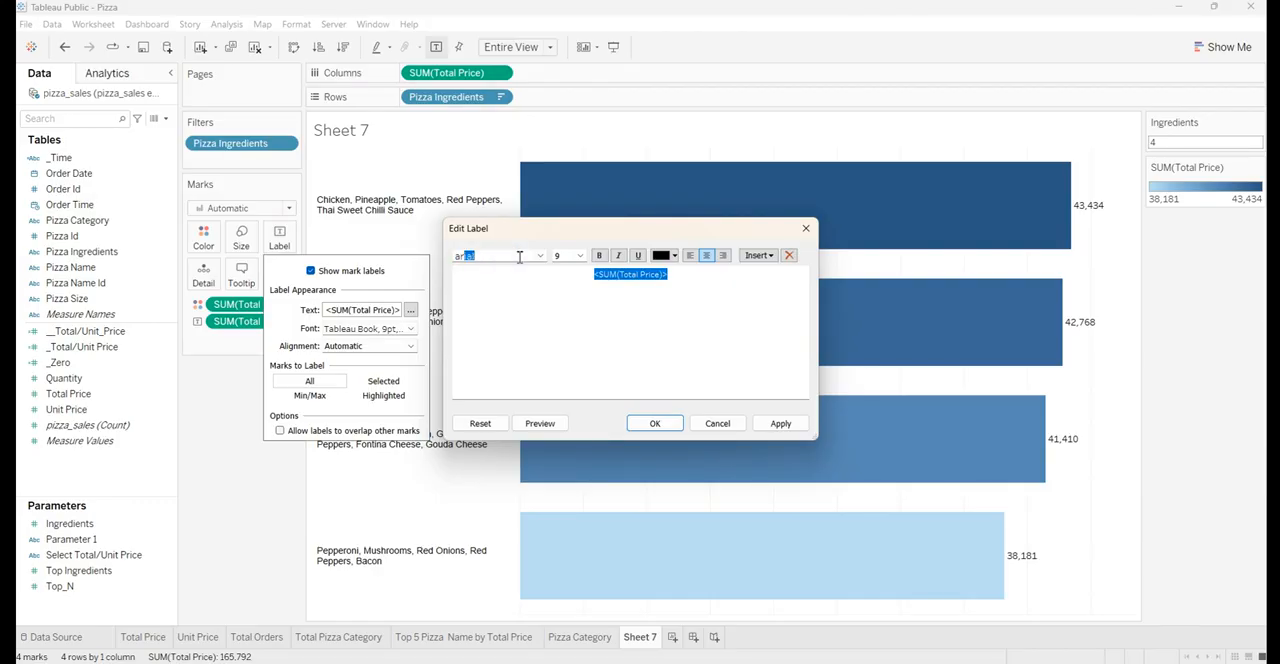
key(Return)
click(580, 256)
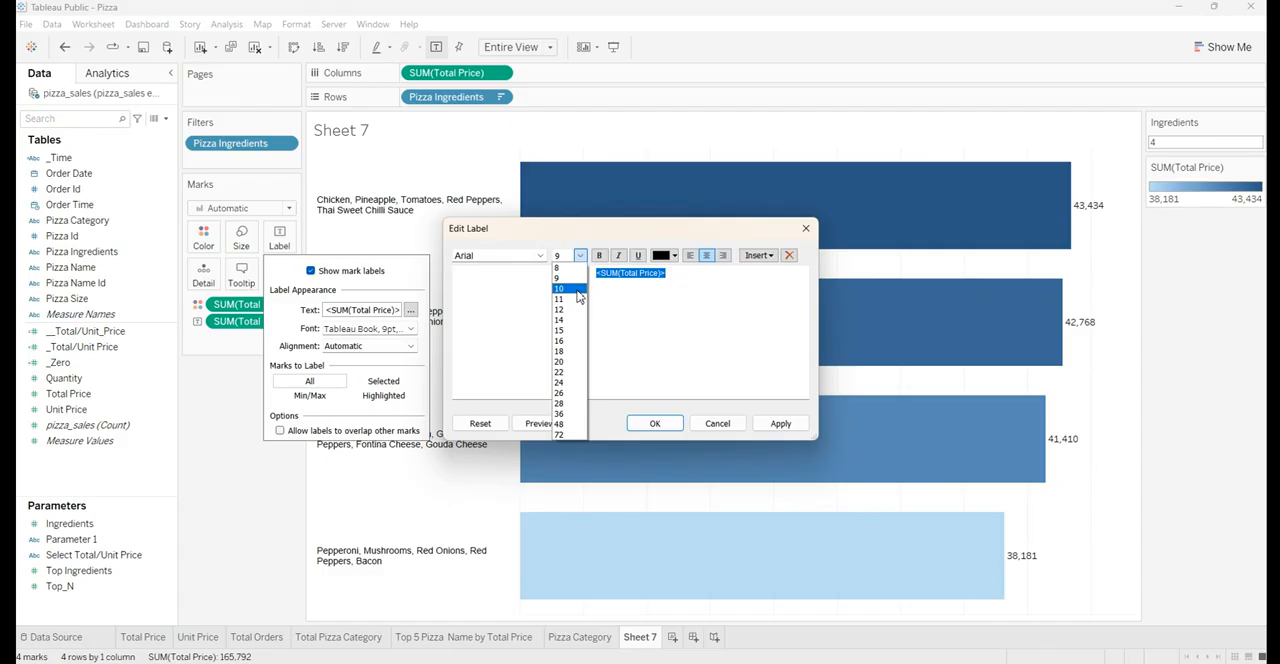
click(576, 290)
click(599, 256)
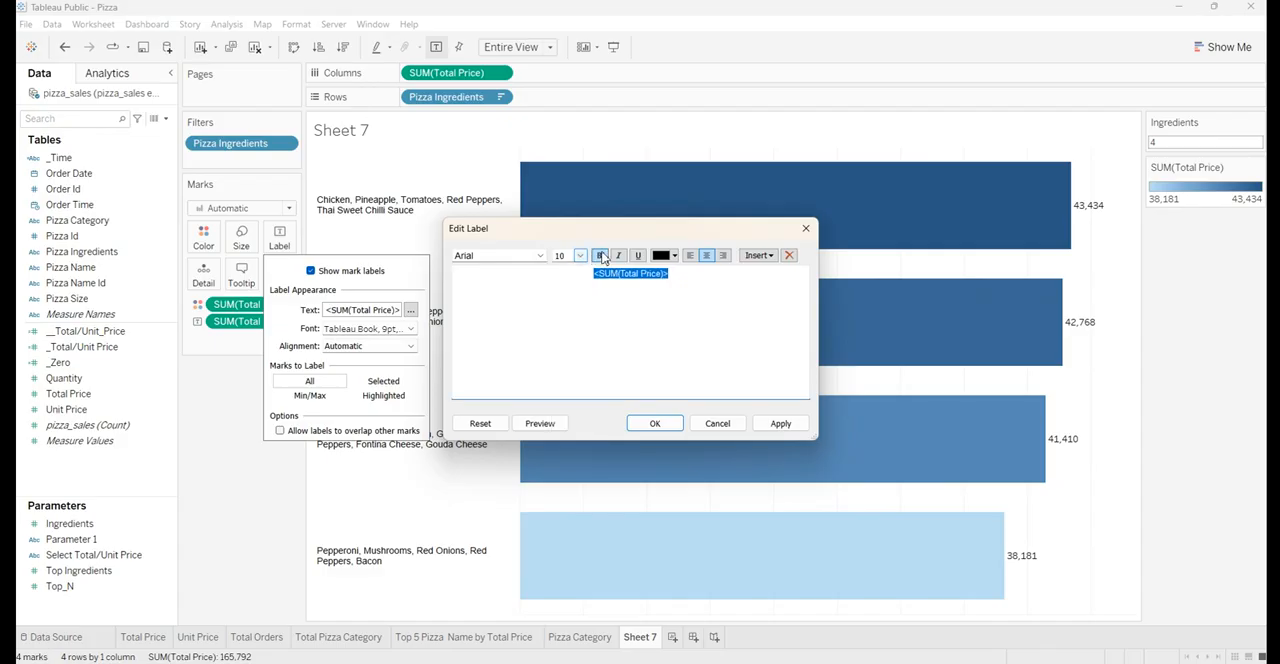
click(779, 424)
click(657, 423)
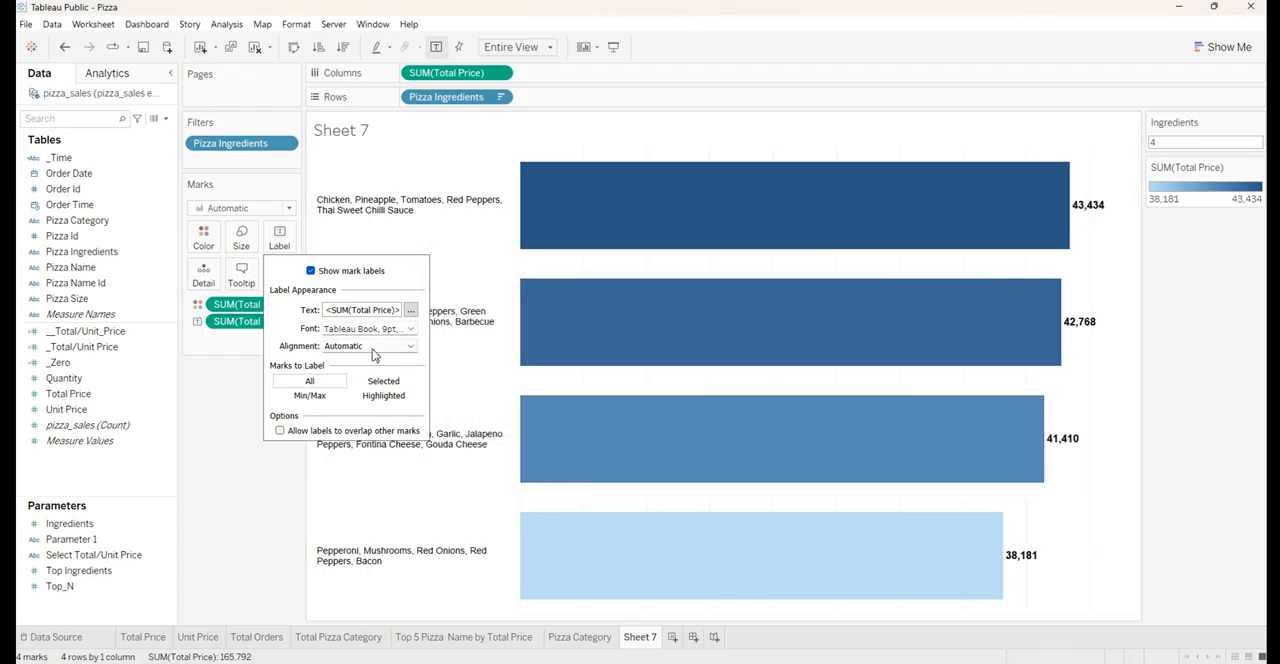
Align the bar labels to the horizontal center and vertical middle of the bars
click(372, 347)
click(361, 401)
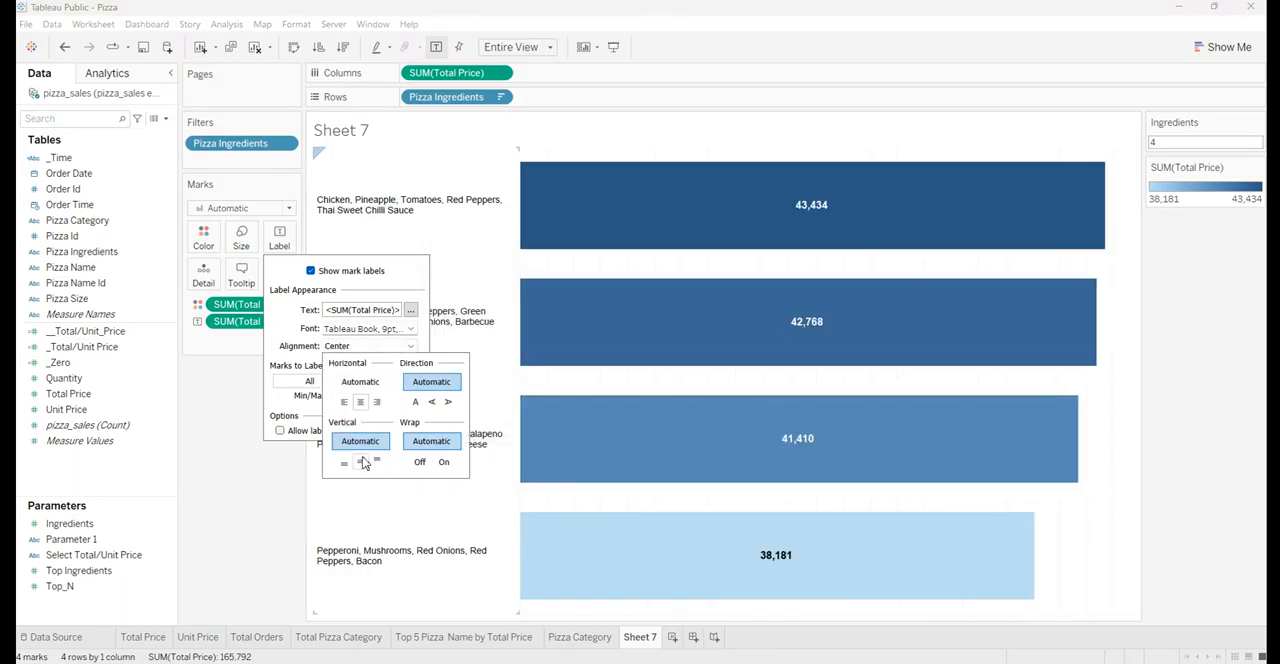
click(364, 461)
click(1192, 343)
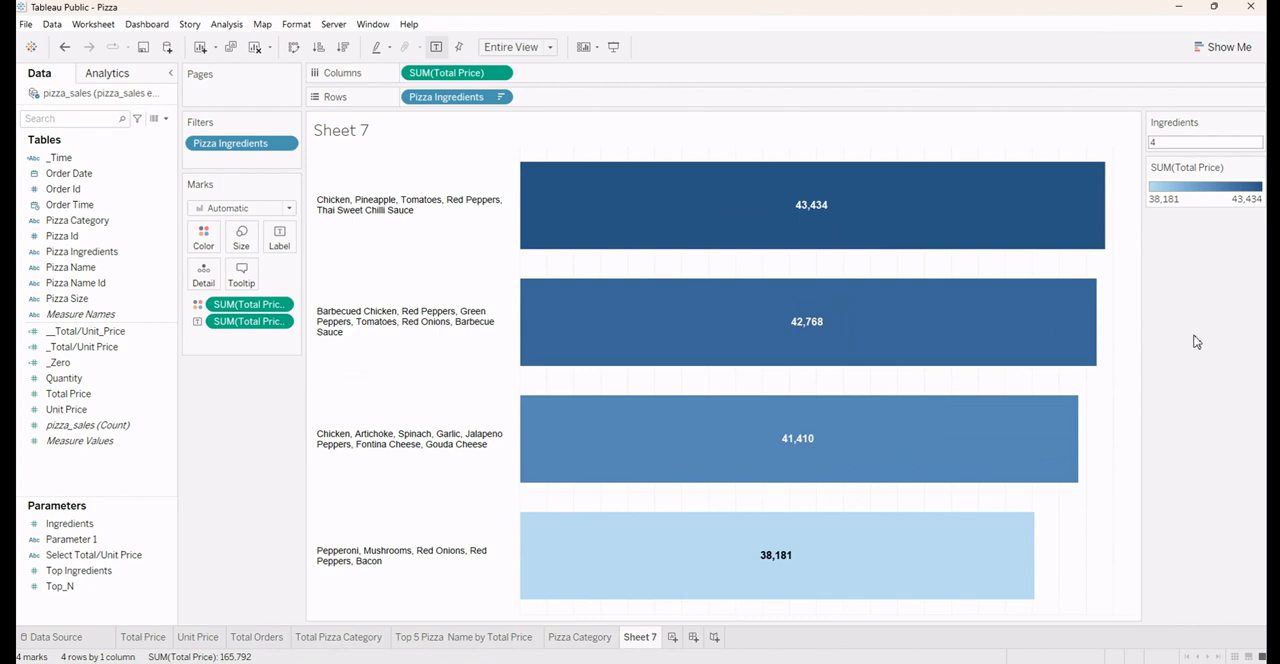
Remove the column grid lines from the ingredients bar chart by setting them to None
right_click(1100, 400)
click(1120, 453)
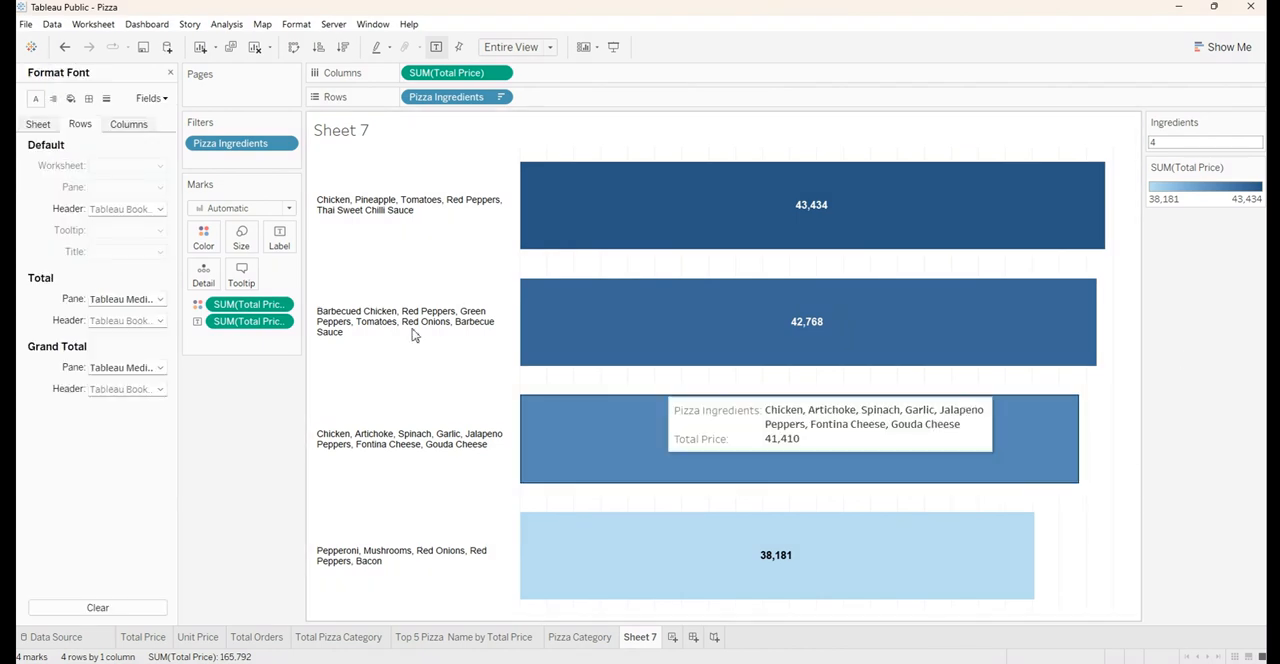
click(109, 99)
click(133, 128)
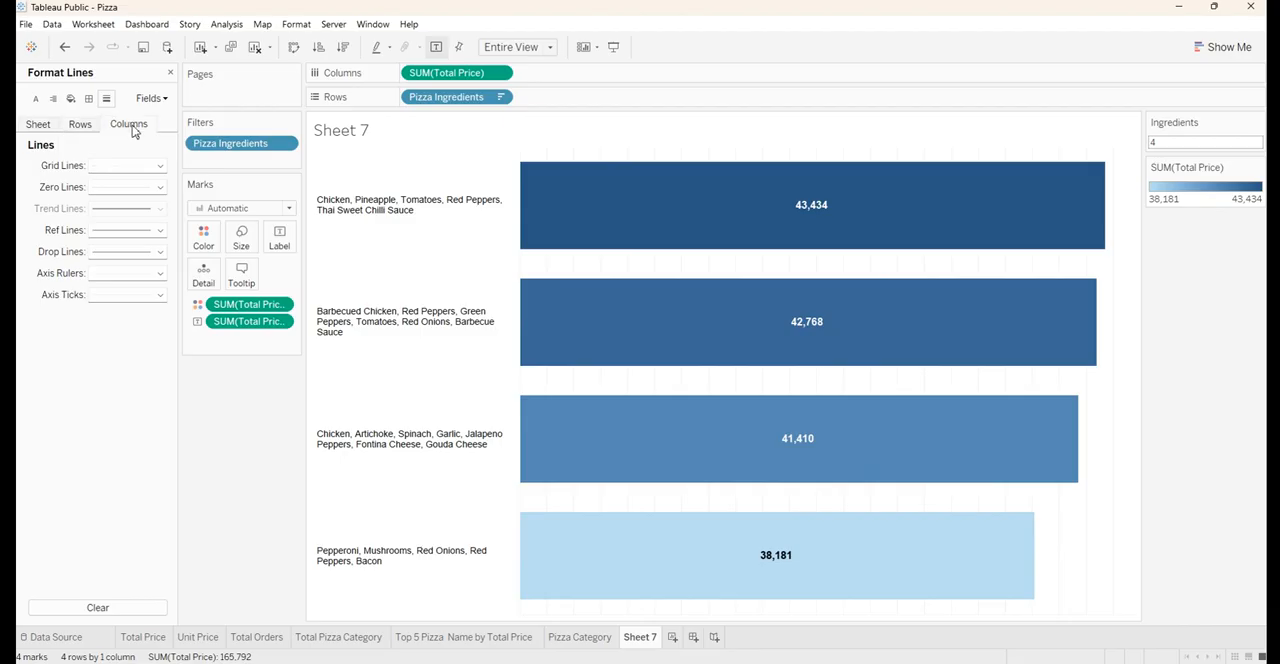
click(125, 166)
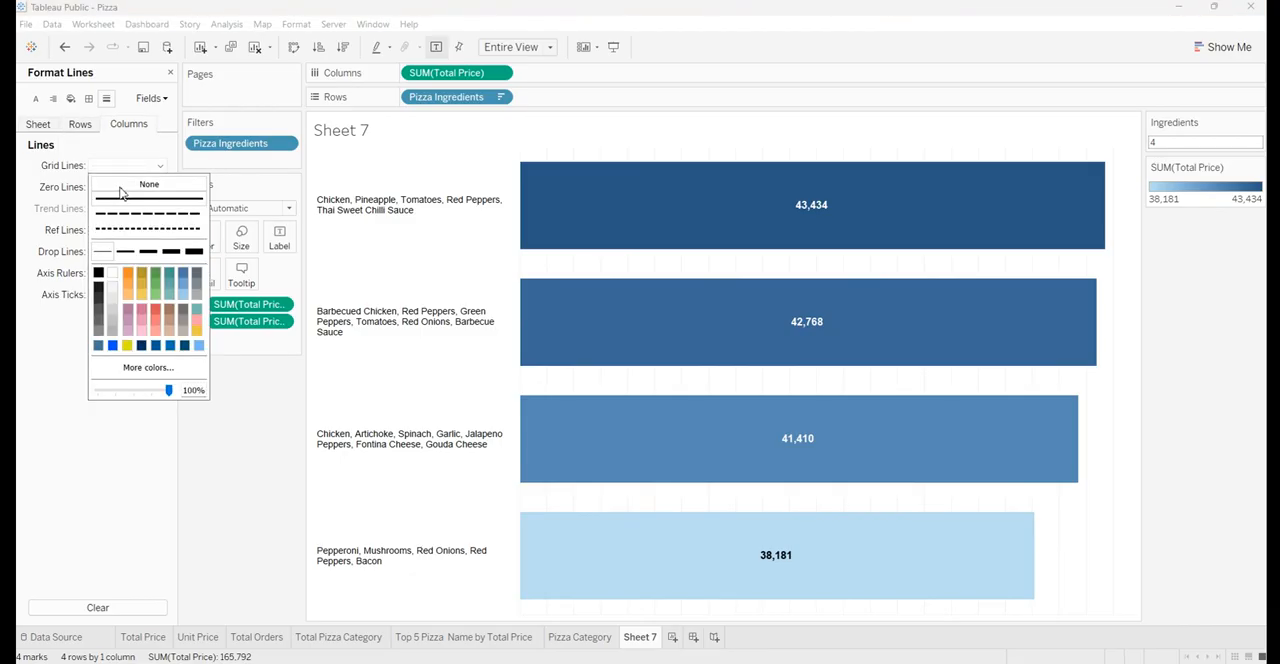
click(120, 190)
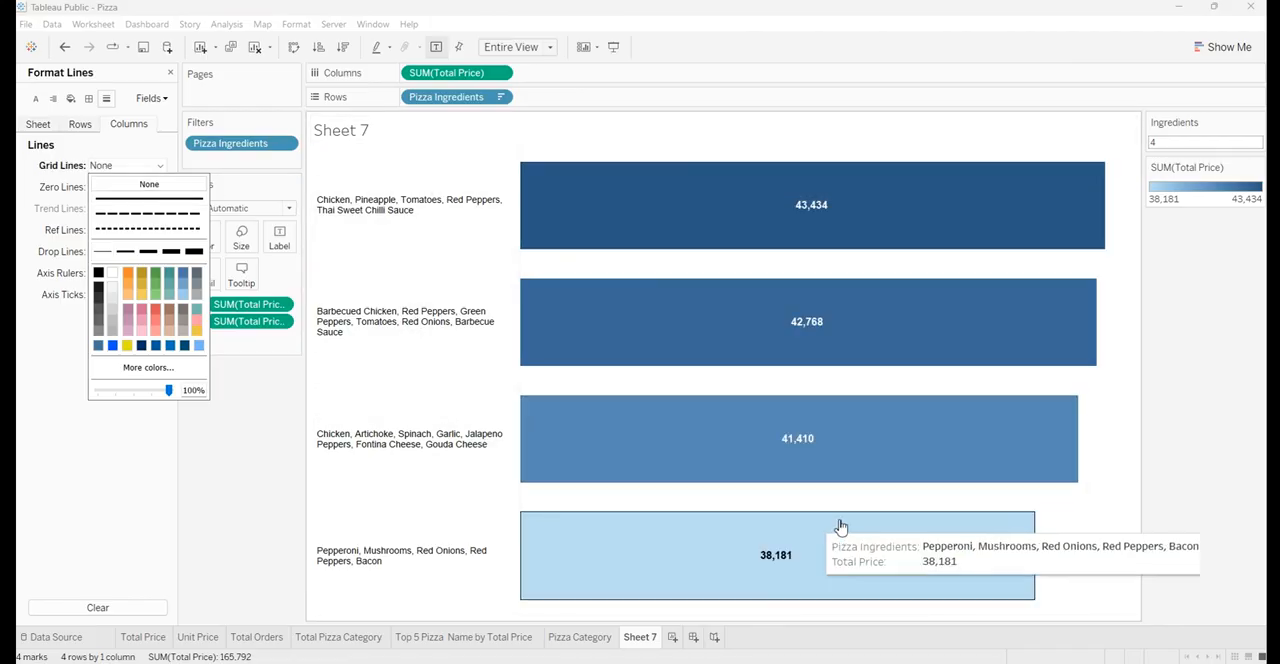
click(1216, 385)
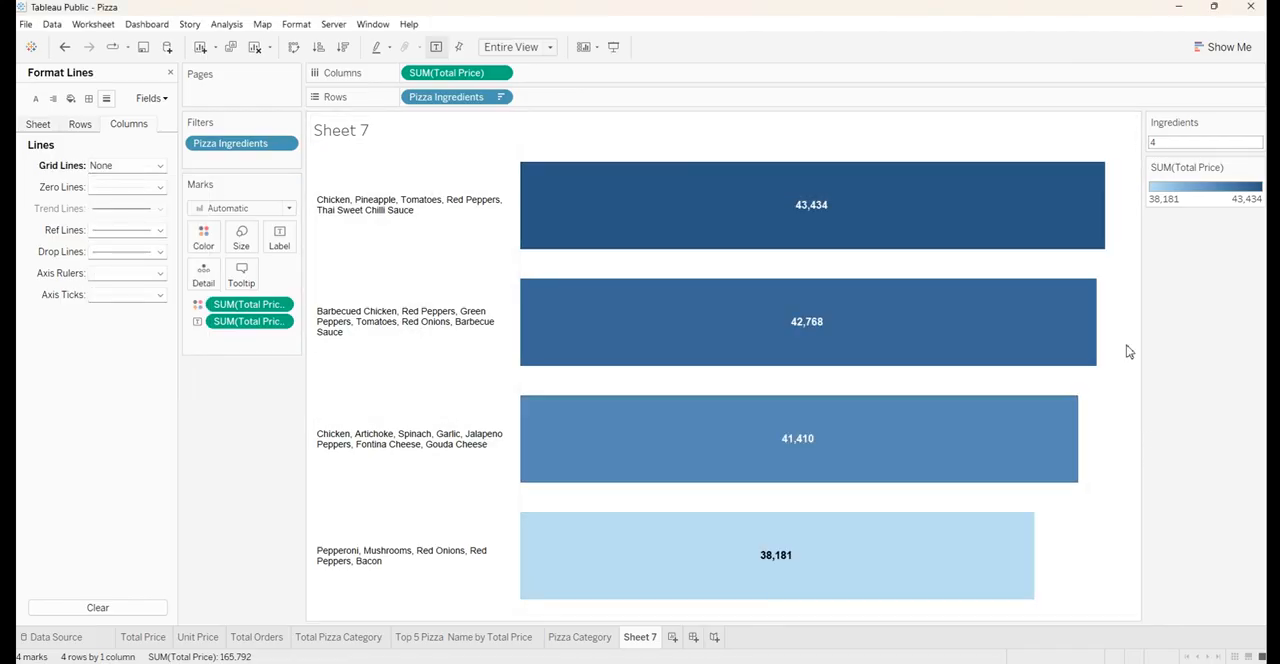
Replace the sheet name placeholder in the chart title with "Top Ingredients"
double_click(350, 137)
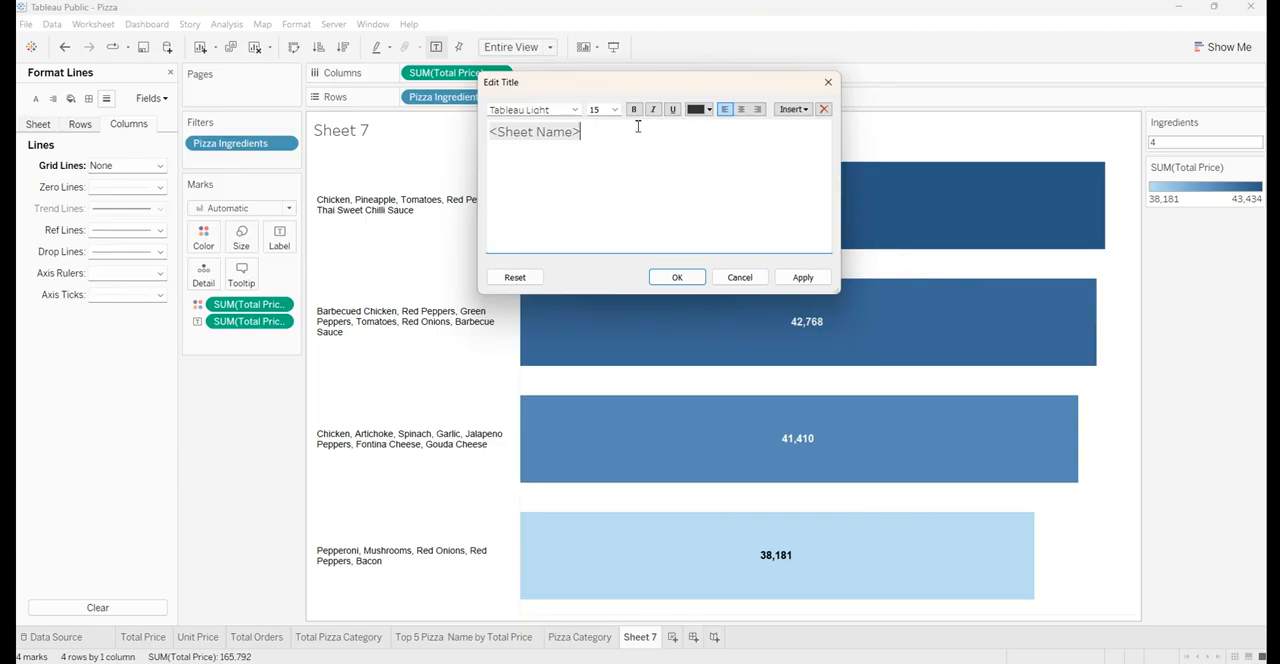
drag(638, 127, 476, 134)
key(BackSpace)
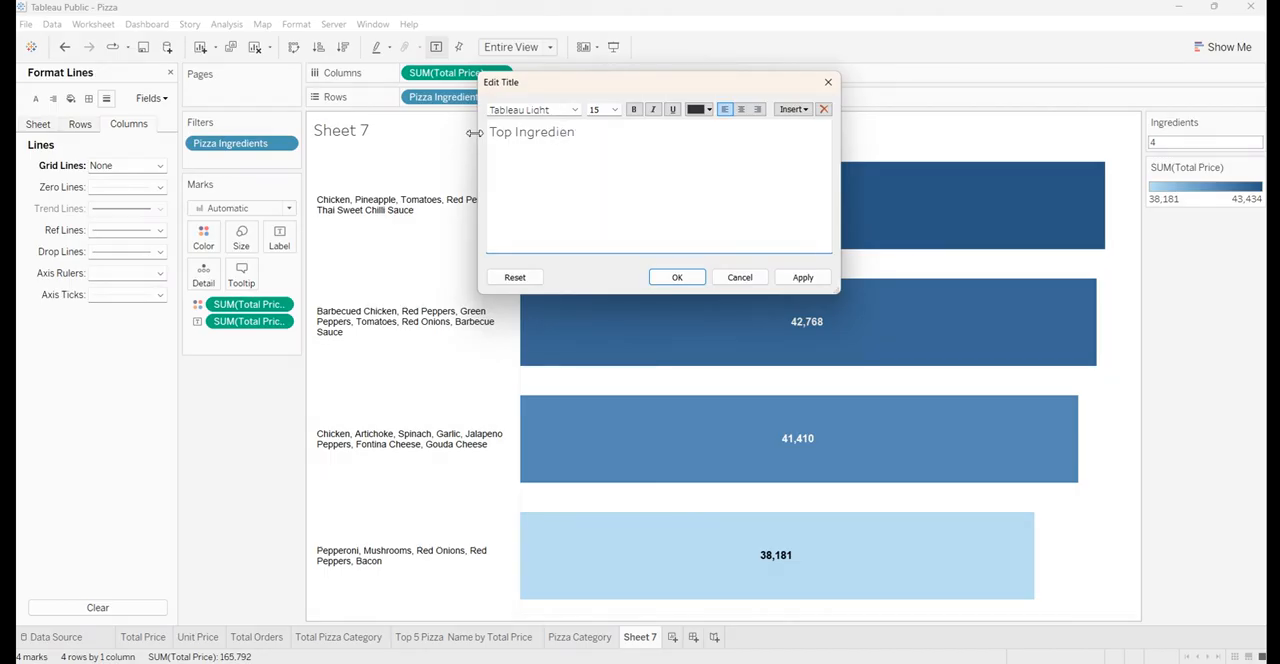
Format the chart title text as Arial, size 10, bold, centered and white, and apply it
key(ctrl+a)
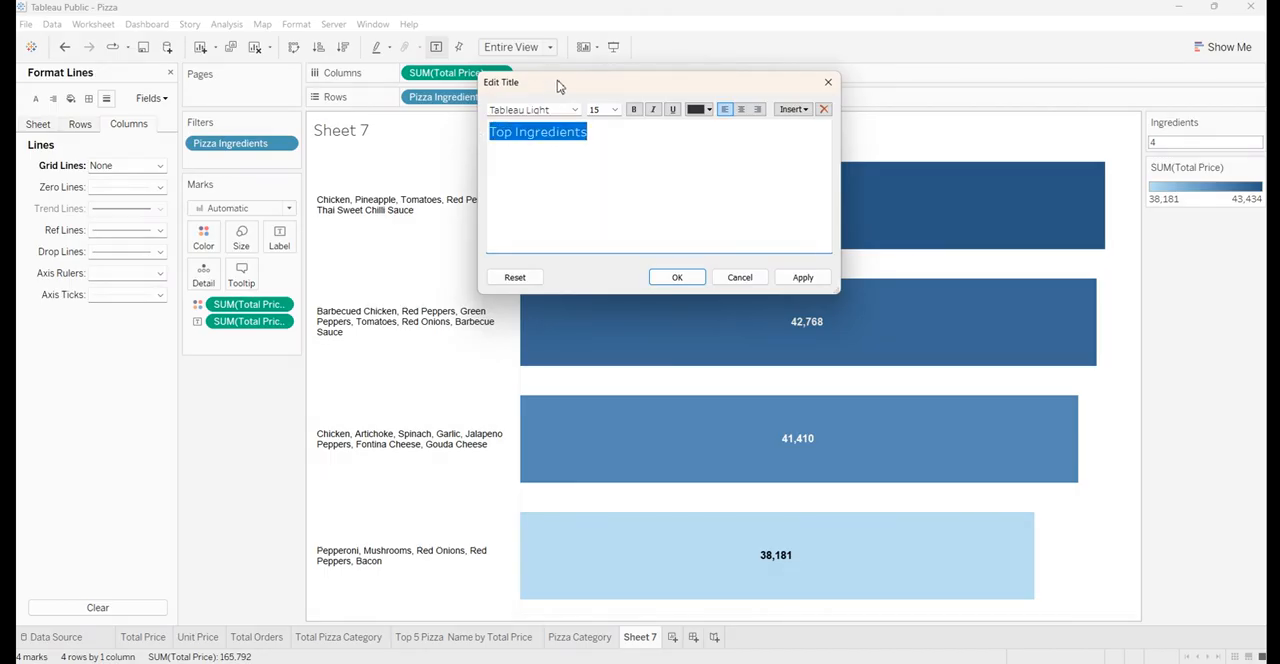
click(565, 110)
text(Arial)
key(Return)
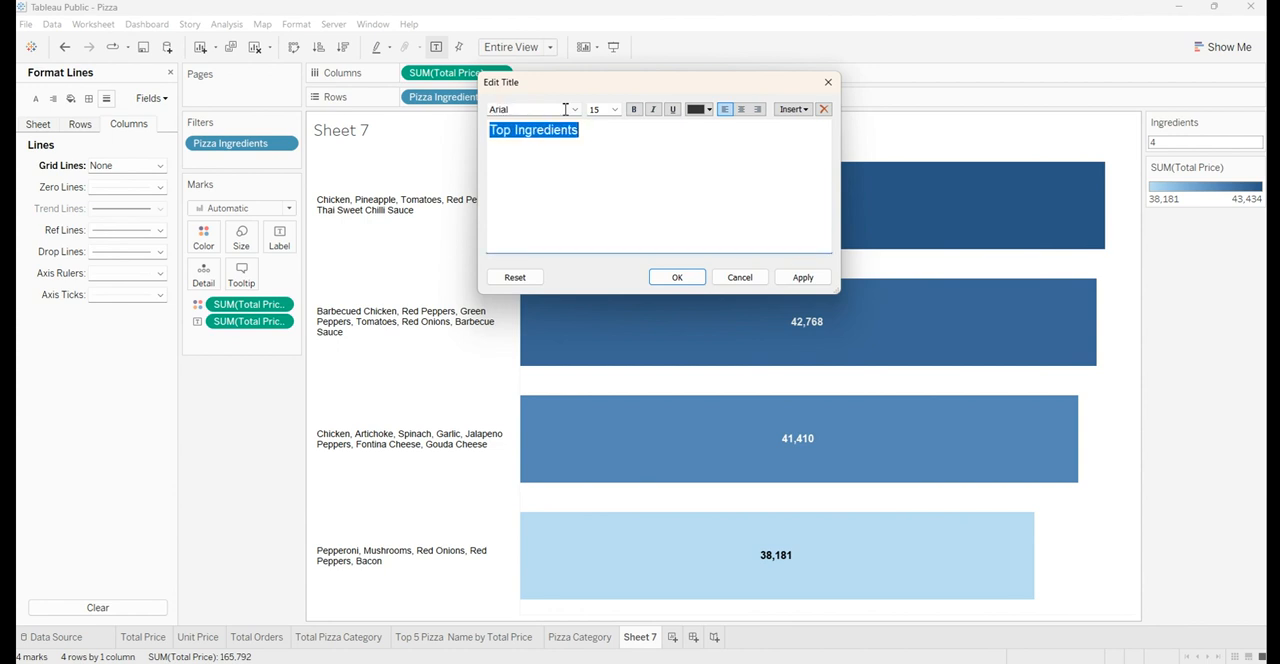
click(614, 110)
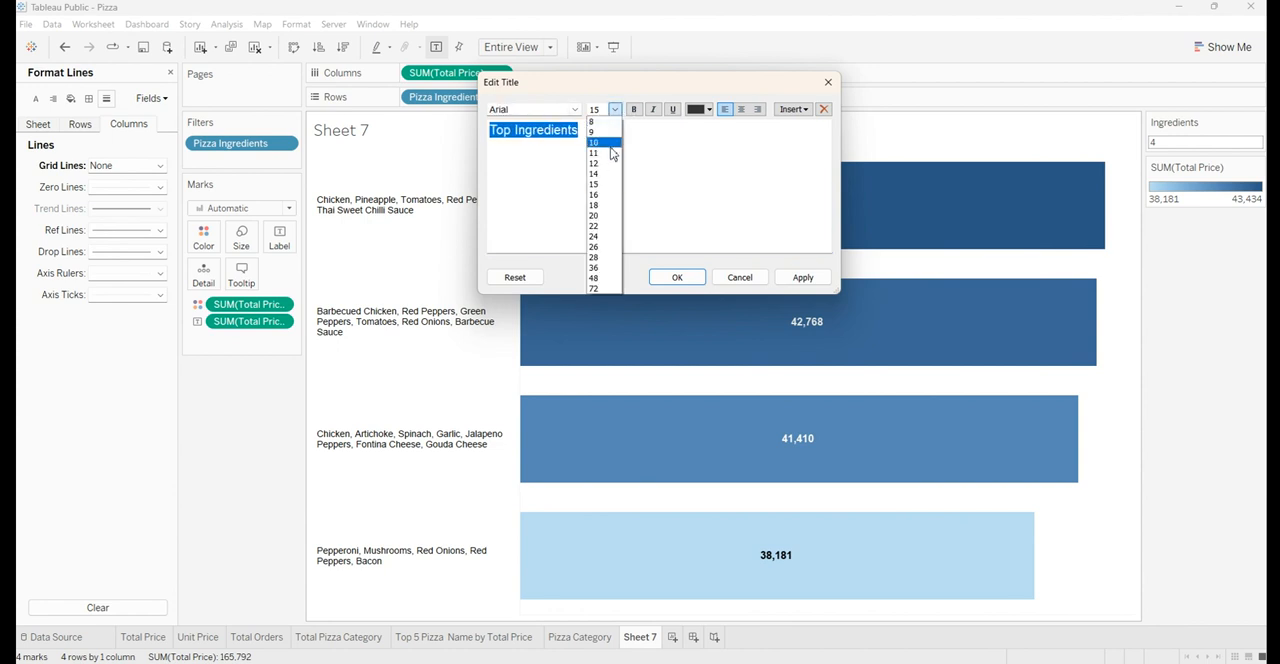
click(610, 148)
click(741, 109)
click(633, 109)
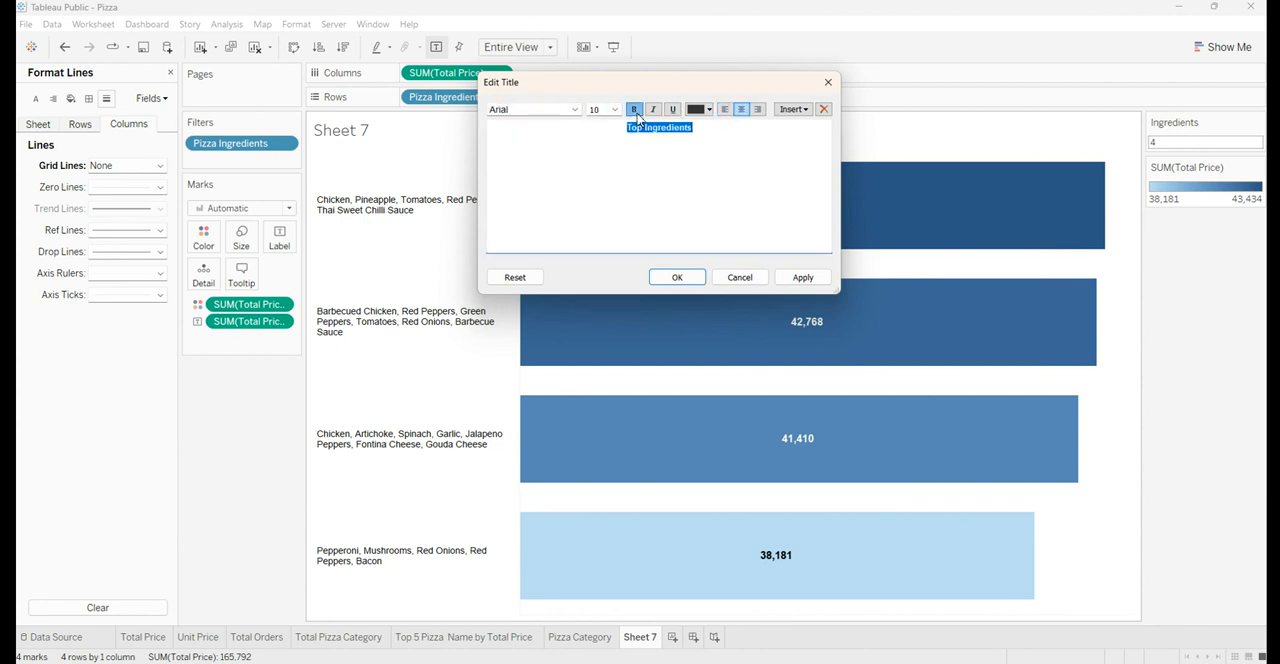
click(701, 110)
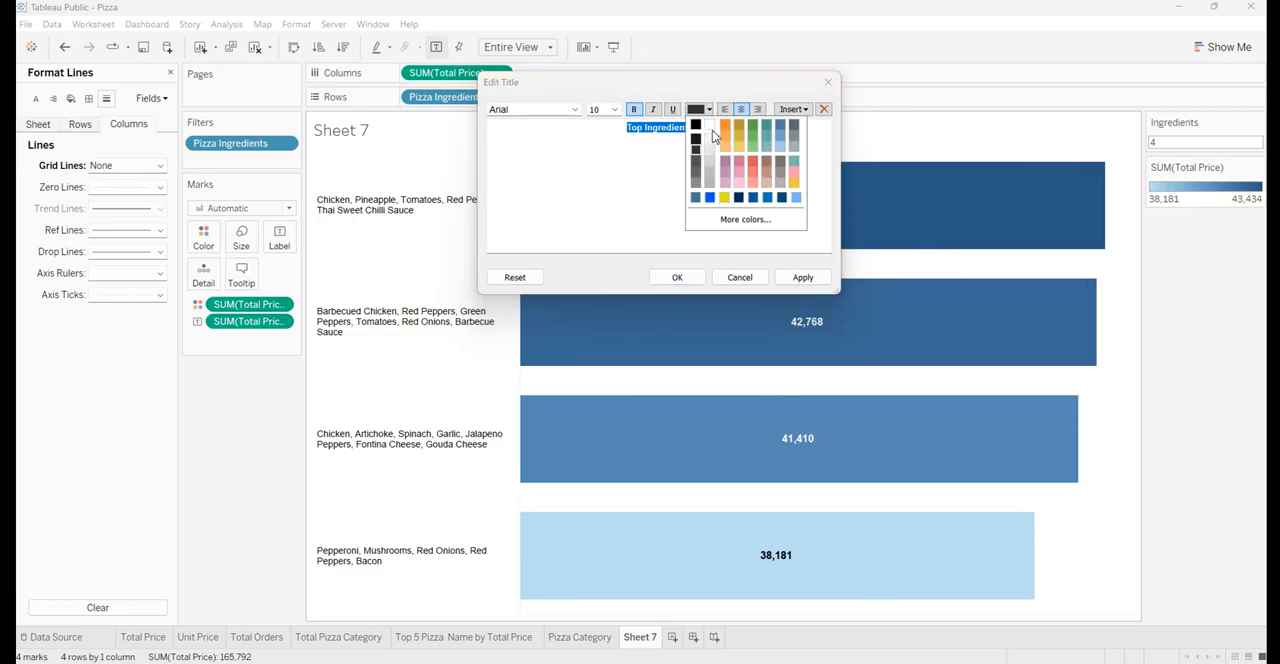
click(710, 126)
click(790, 278)
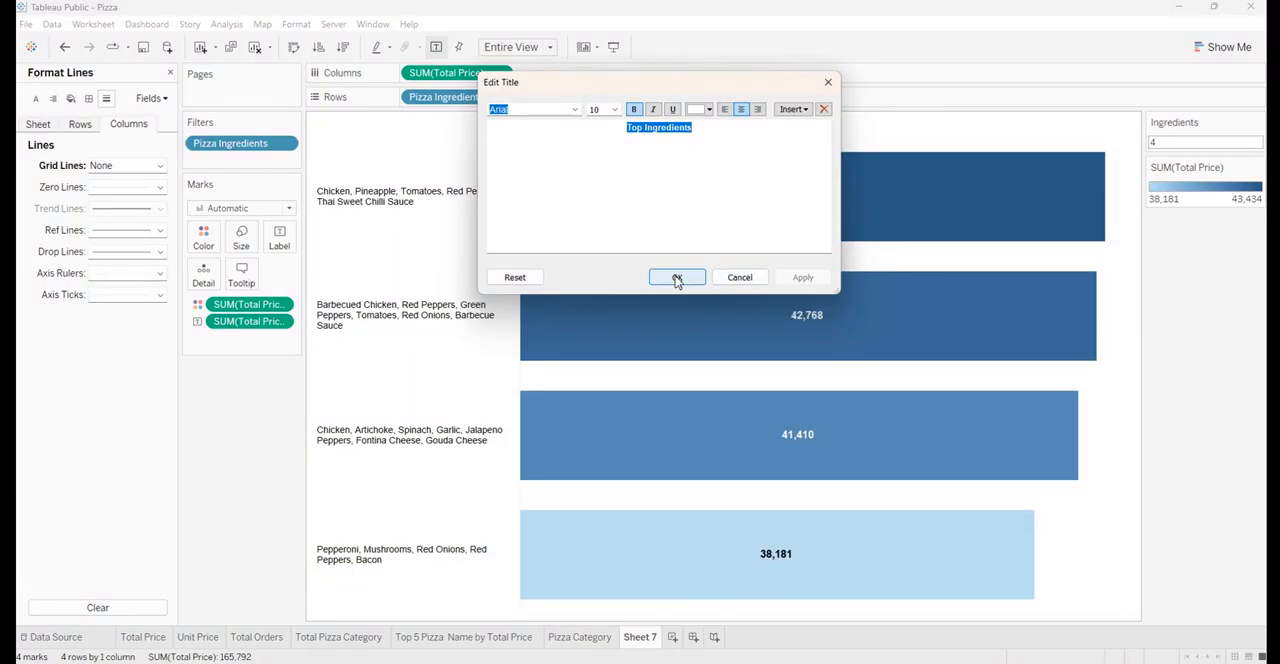
click(676, 278)
Shade the background of the chart title with the custom steel blue color
right_click(656, 131)
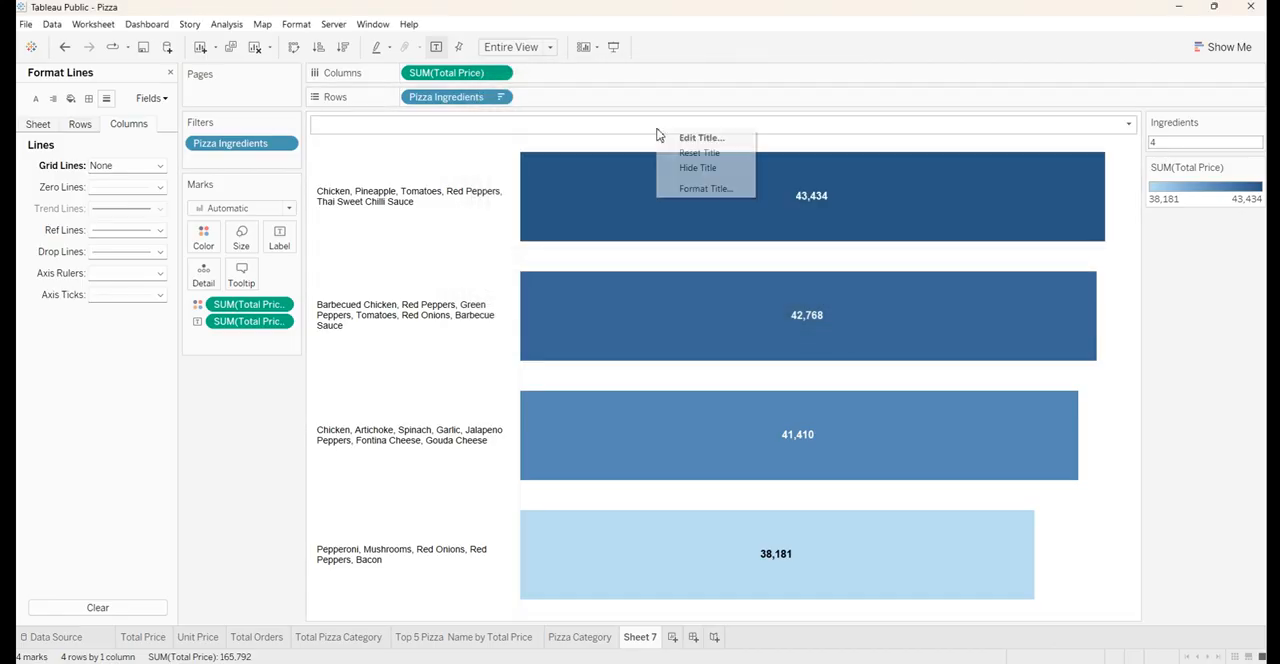
click(668, 189)
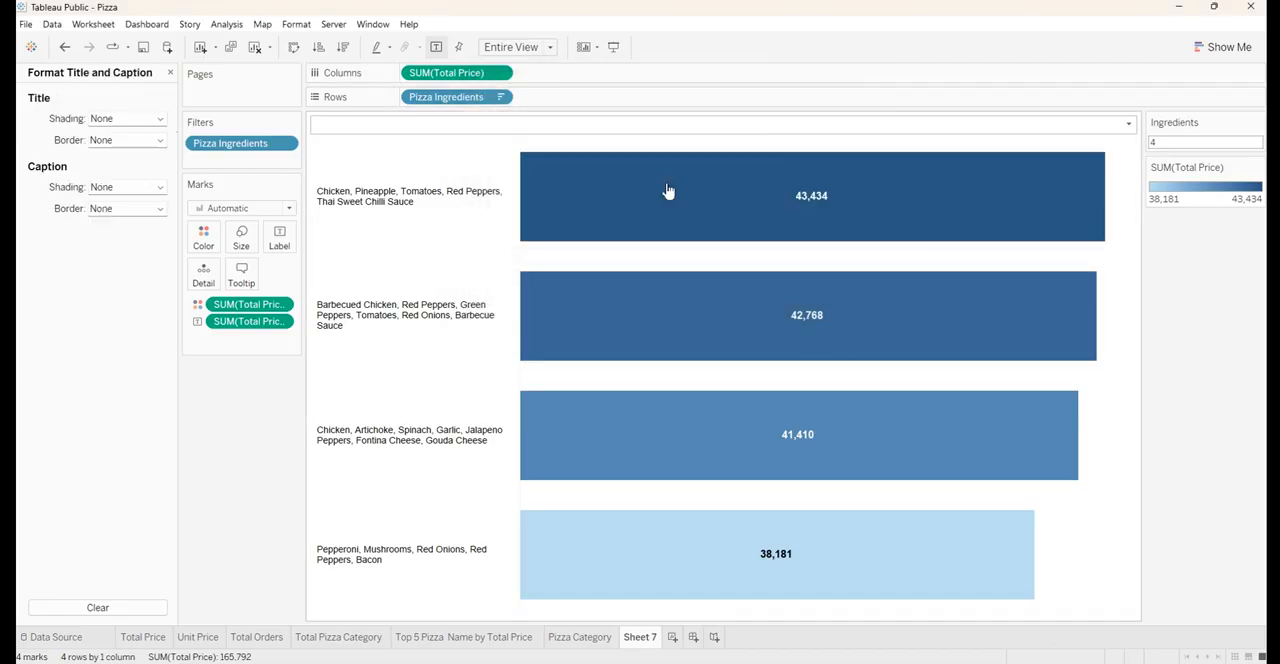
click(129, 119)
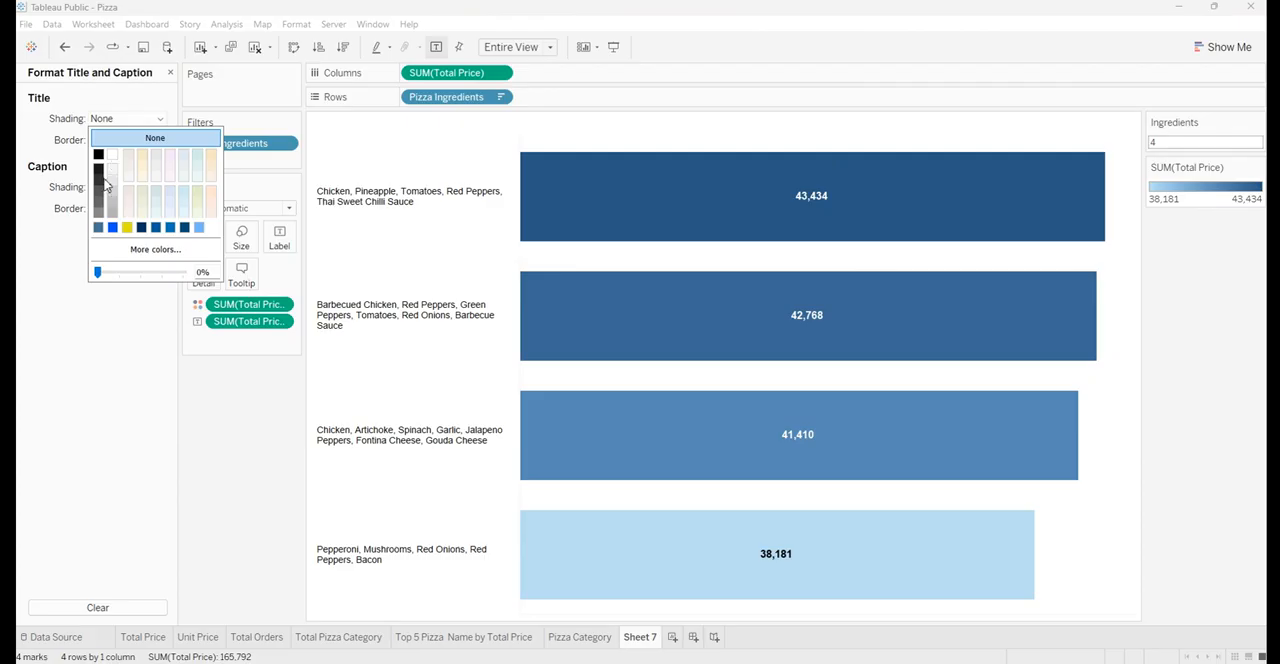
click(98, 227)
click(193, 462)
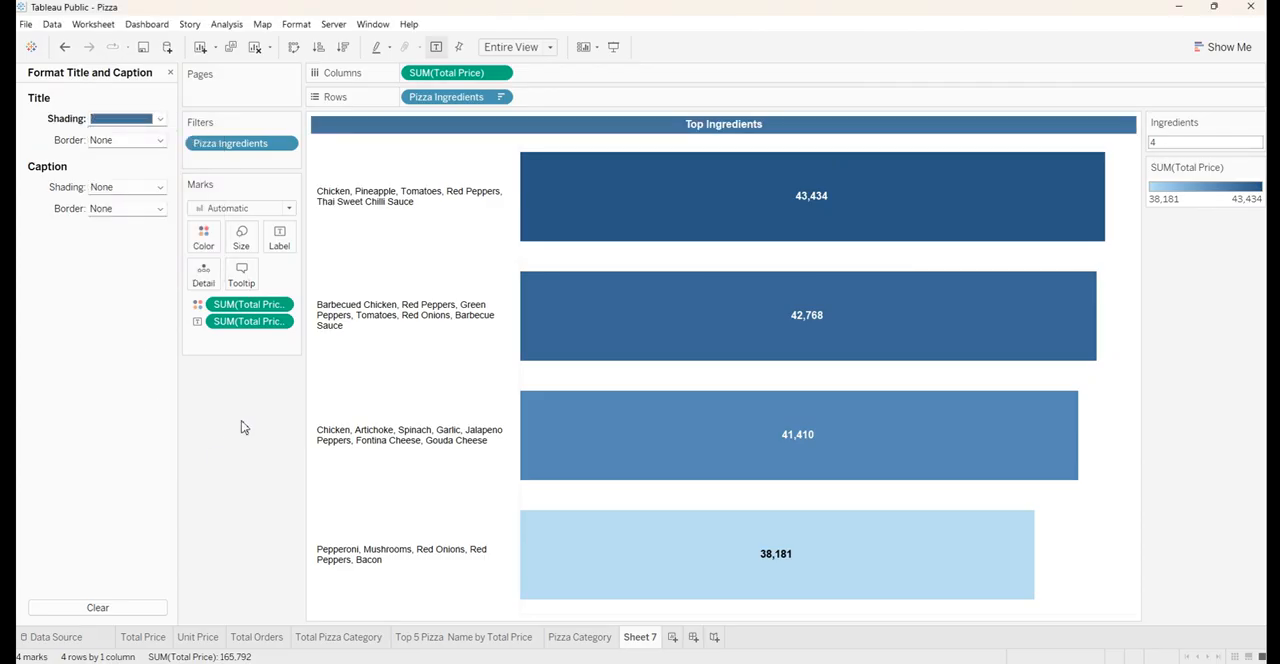
Set the Ingredients parameter to 10
click(1185, 148)
text(10)
key(Return)
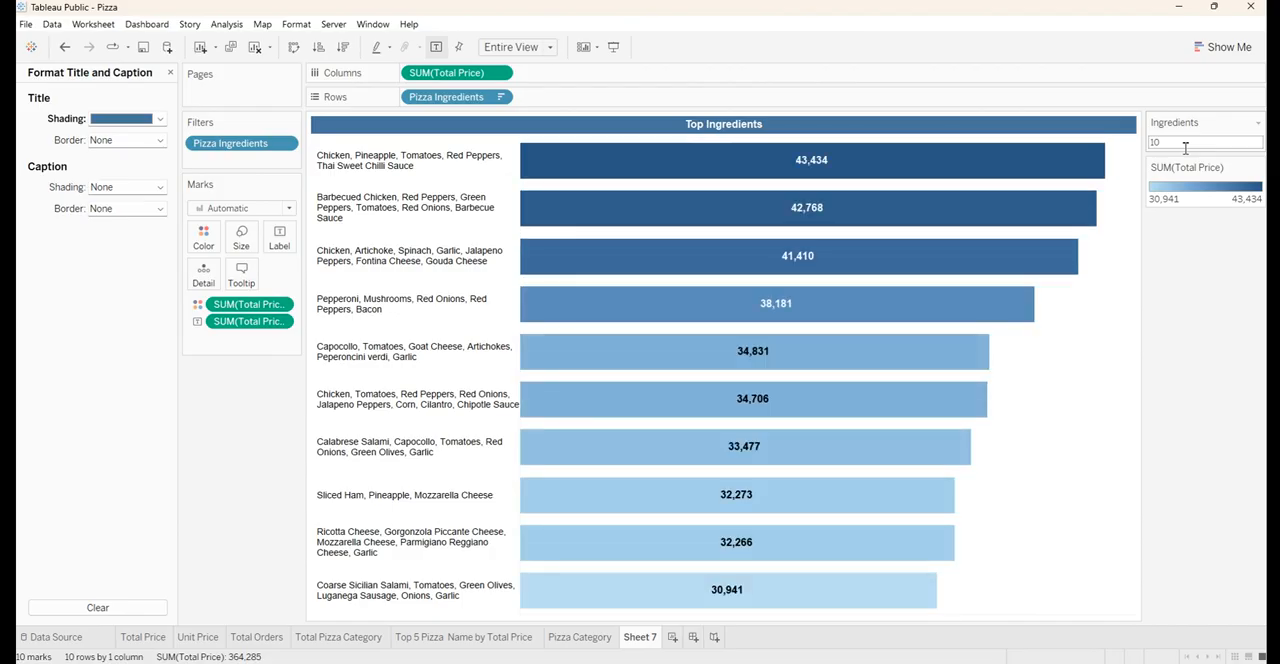
Hide the SUM(Total Price) color legend card
click(1257, 168)
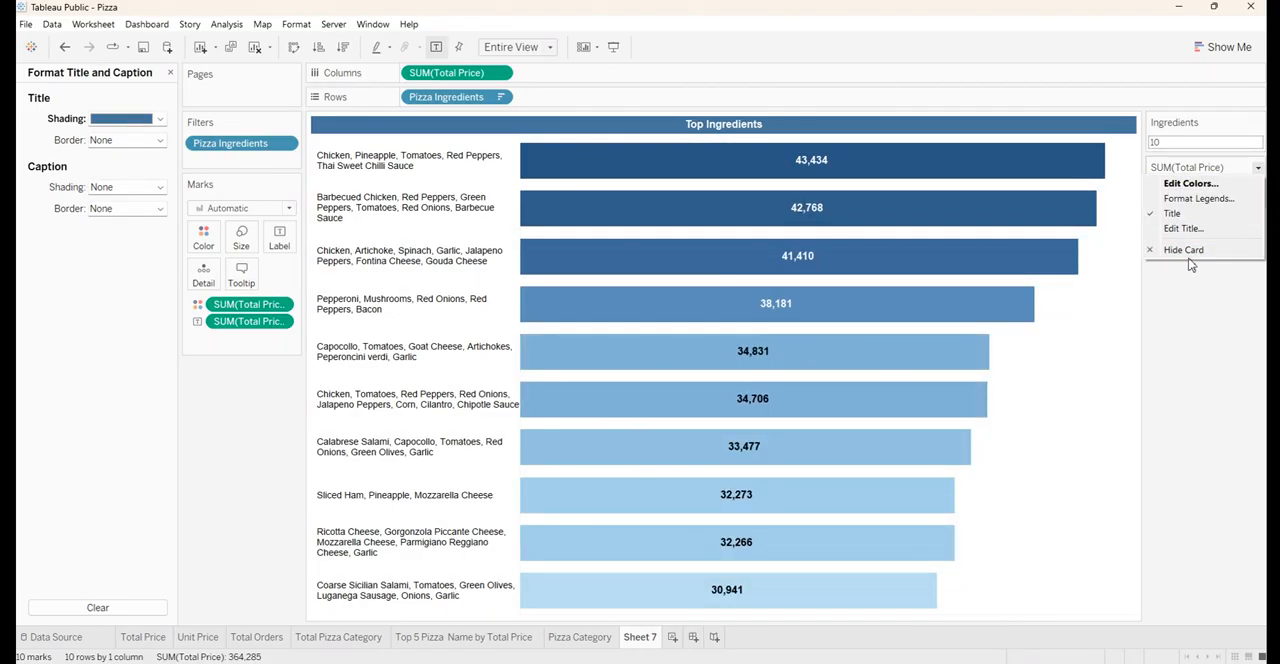
click(1191, 263)
click(1257, 168)
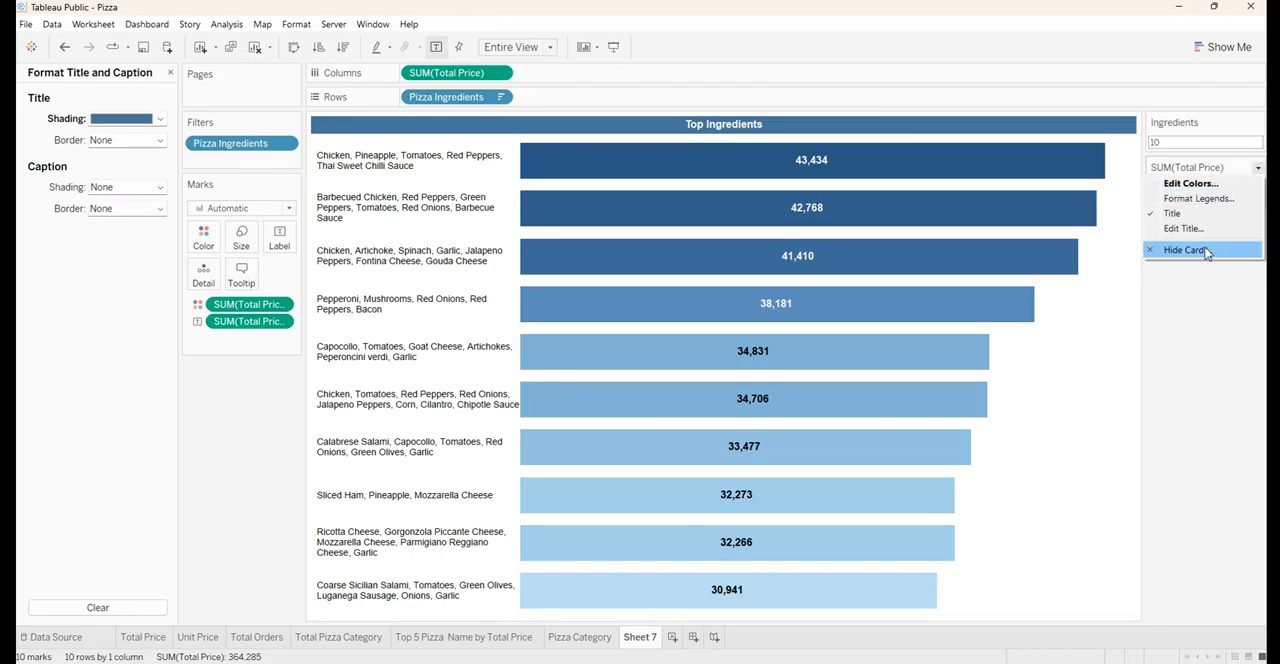
click(1208, 253)
Rename the sheet as Top Ingredients using the copied title text, and add a new blank worksheet with the chart suggestions closed
double_click(760, 124)
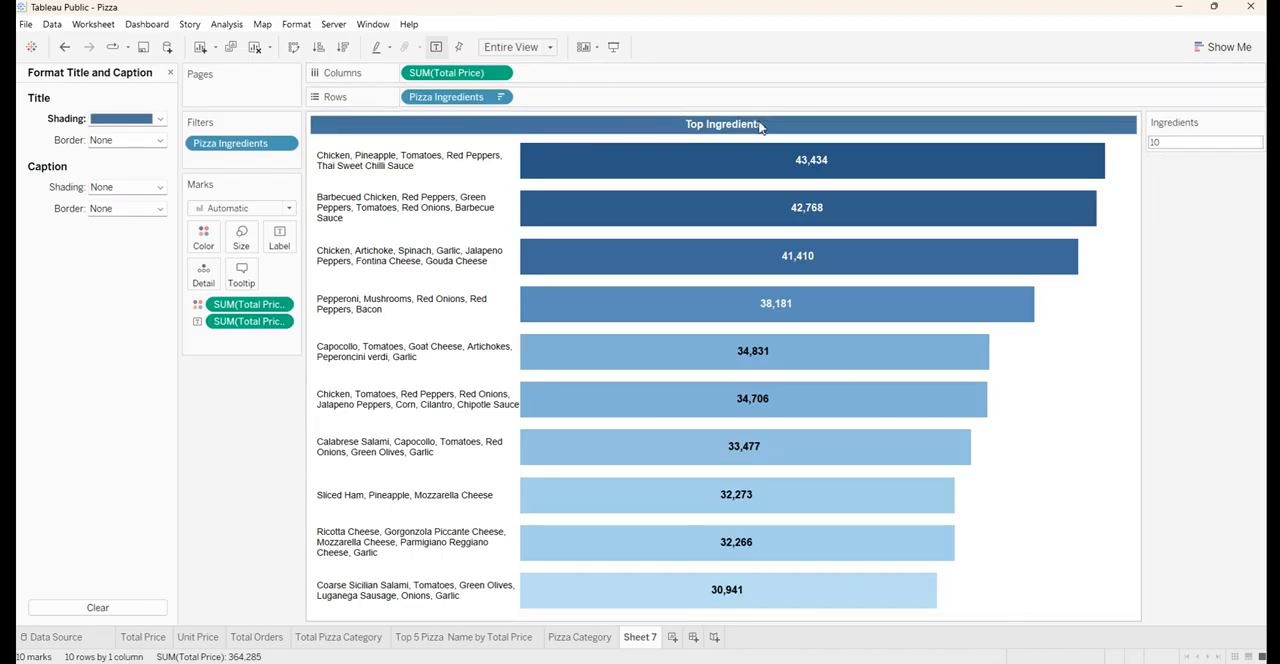
key(ctrl+a)
key(ctrl+c)
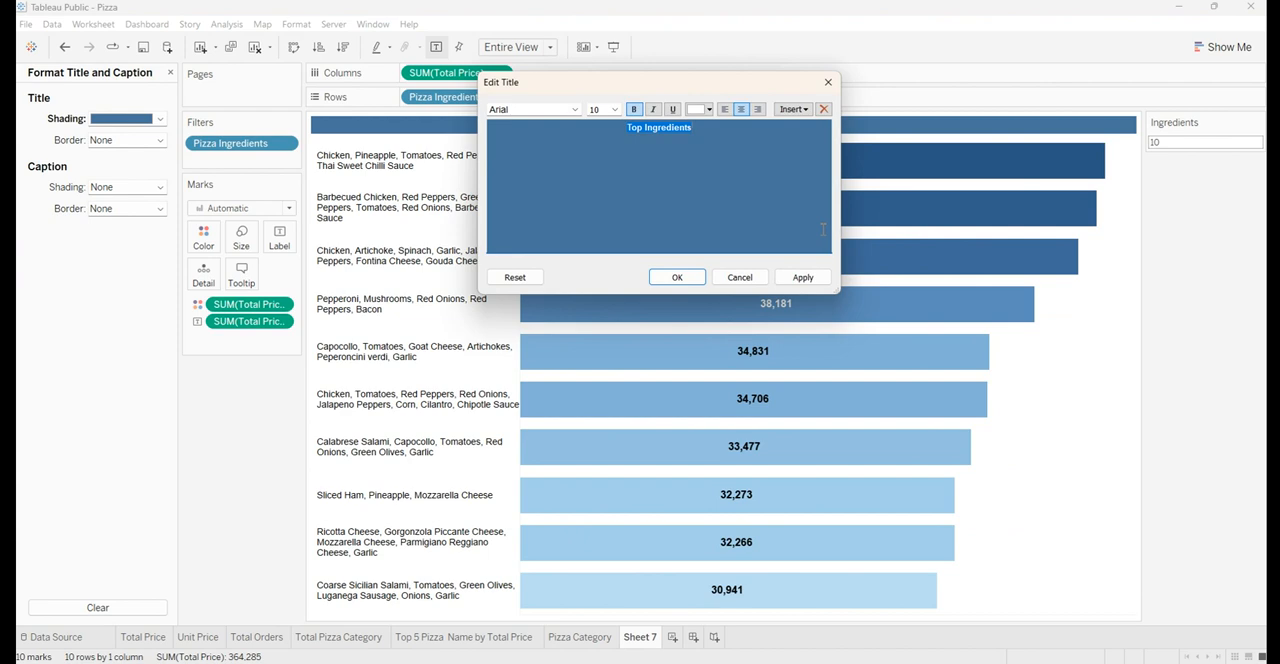
click(828, 82)
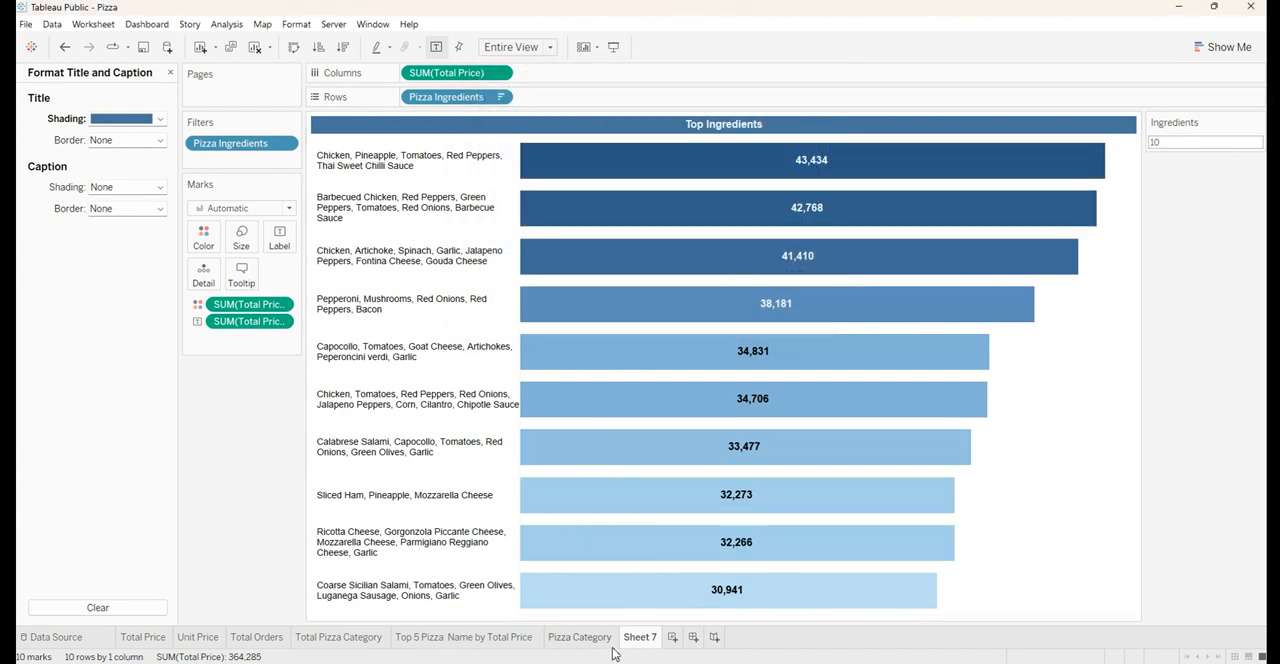
double_click(640, 637)
key(ctrl+v)
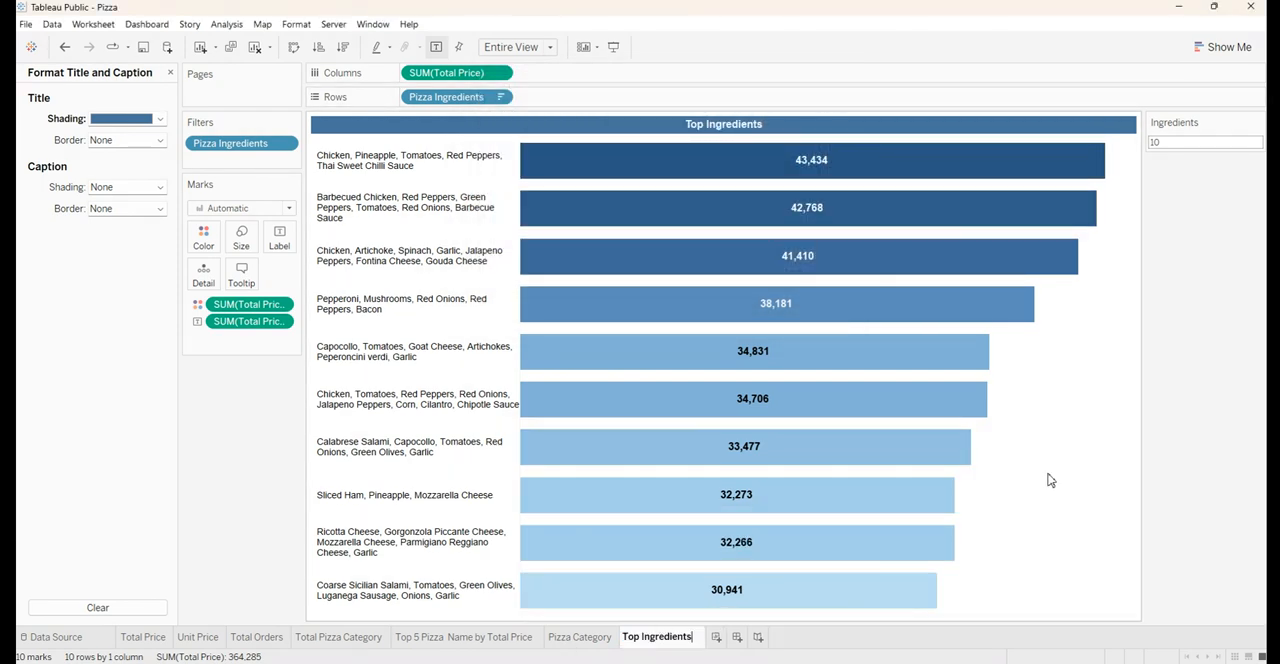
key(Return)
key(ctrl+m)
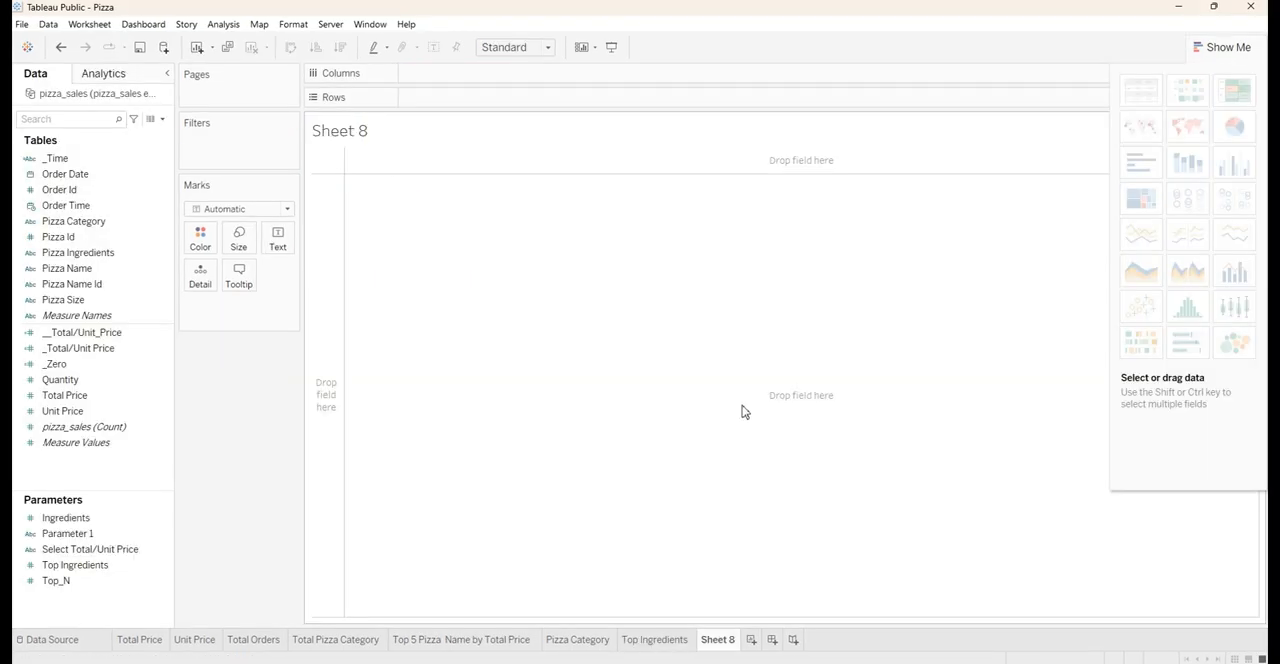
click(1226, 44)
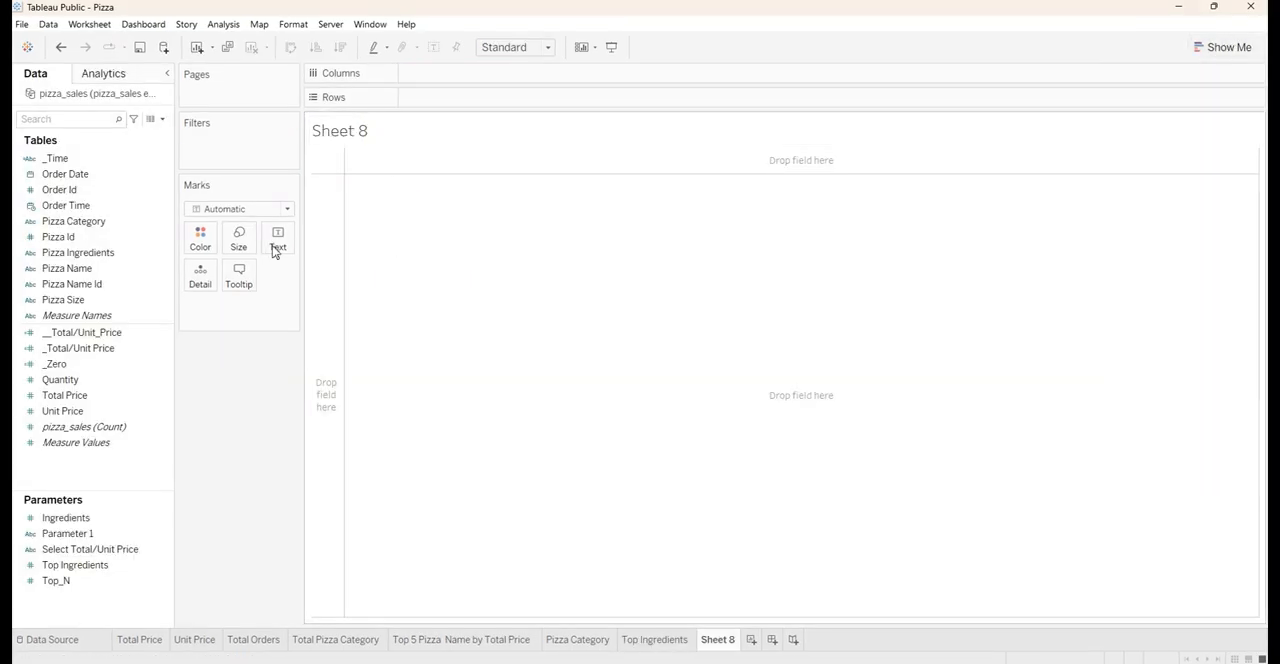
Review the _Time calculated field's formula, examining each Order Time range and its label, and close it without changes
right_click(102, 158)
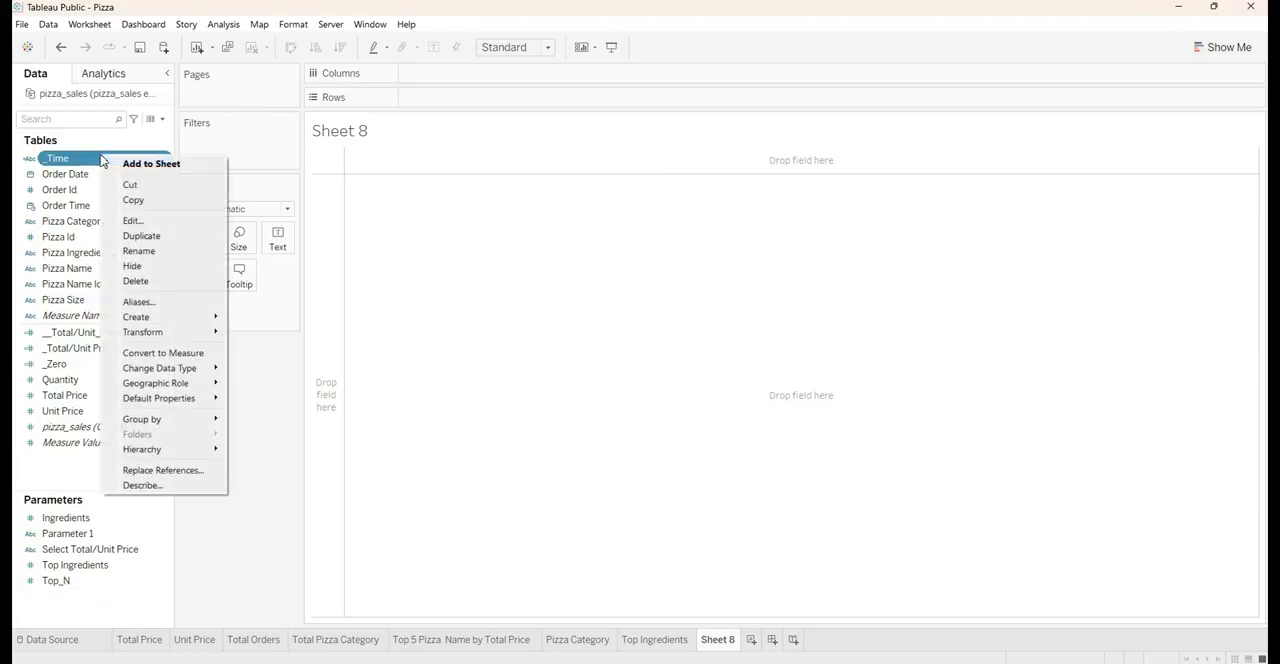
click(131, 220)
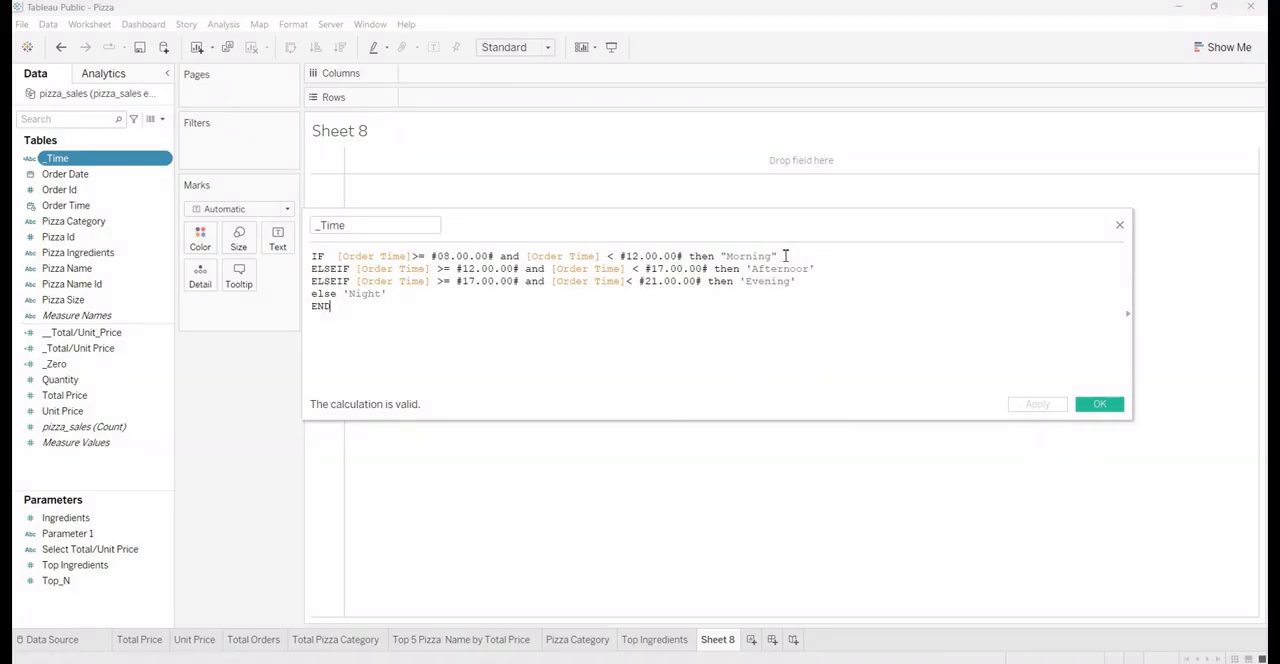
drag(785, 256, 726, 258)
click(728, 257)
drag(744, 271, 834, 272)
click(833, 273)
drag(643, 284, 794, 284)
click(707, 282)
click(806, 284)
drag(392, 297, 353, 299)
click(409, 307)
click(1120, 226)
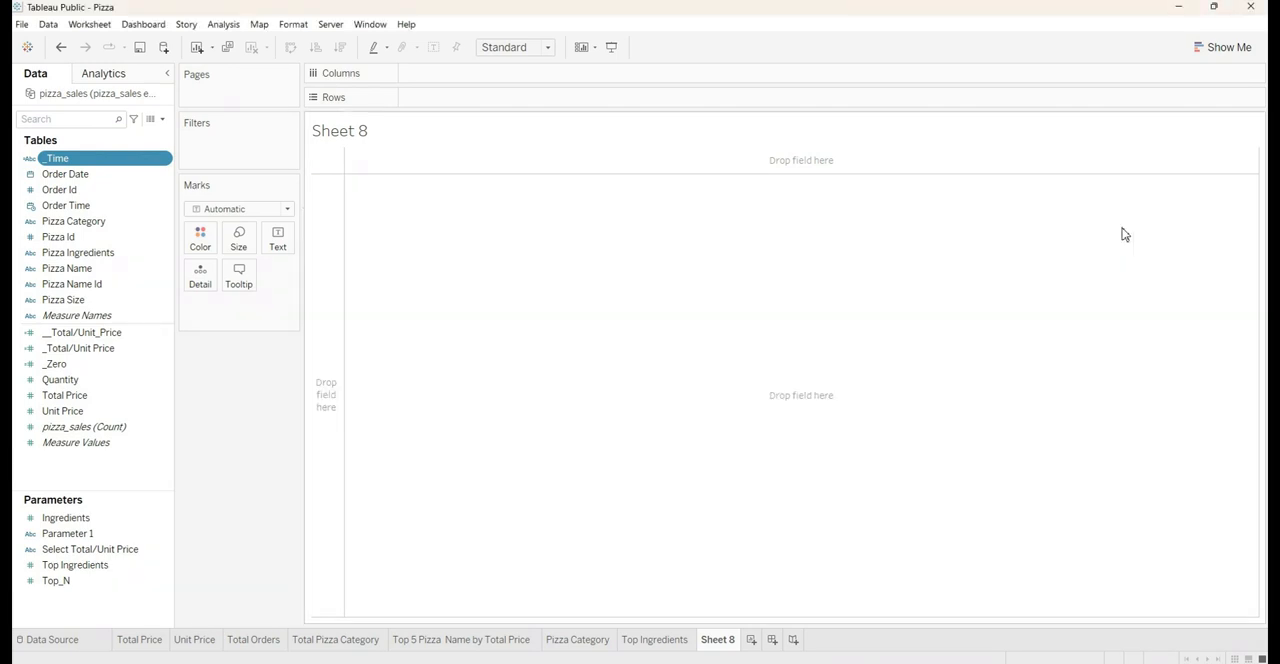
List the _Time categories as rows and show the distinct count of Order Id as text for each
drag(63, 163, 423, 106)
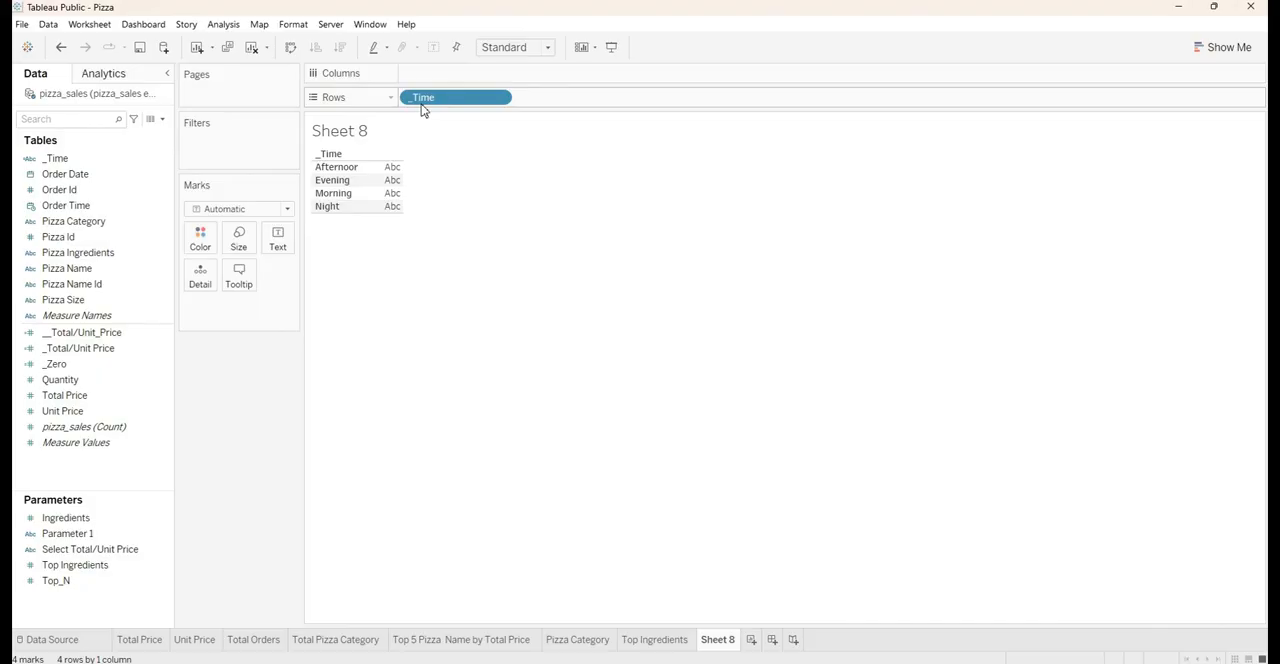
click(112, 190)
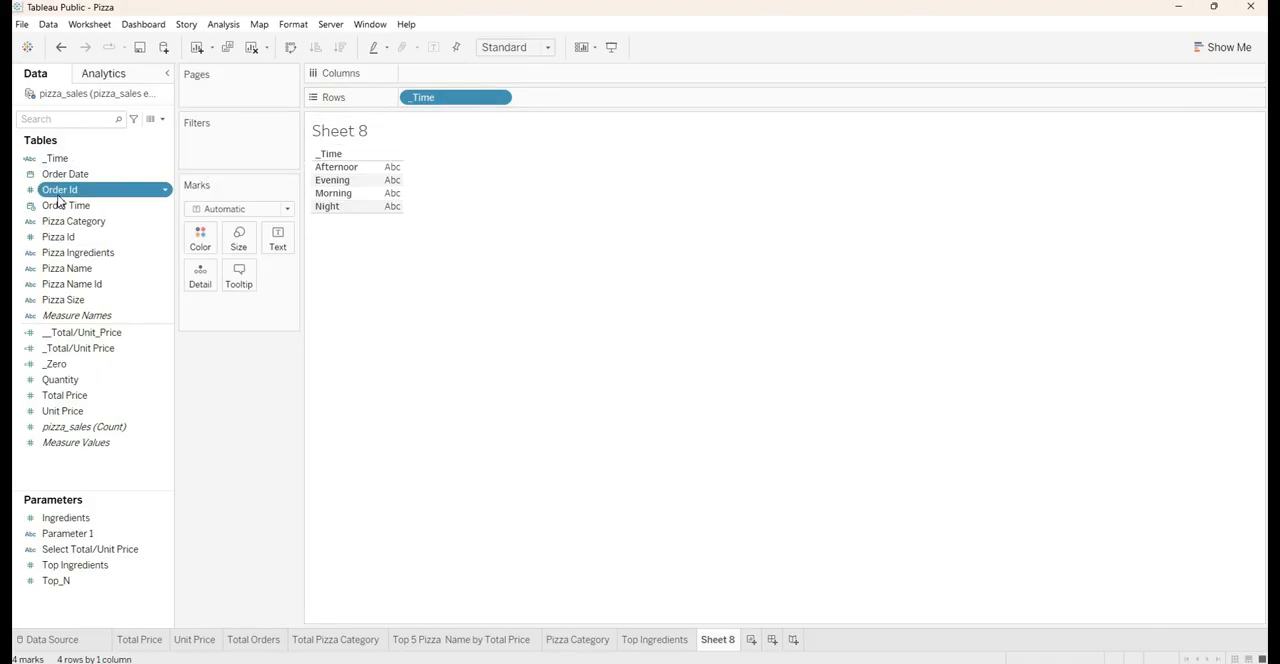
drag(58, 197, 271, 251)
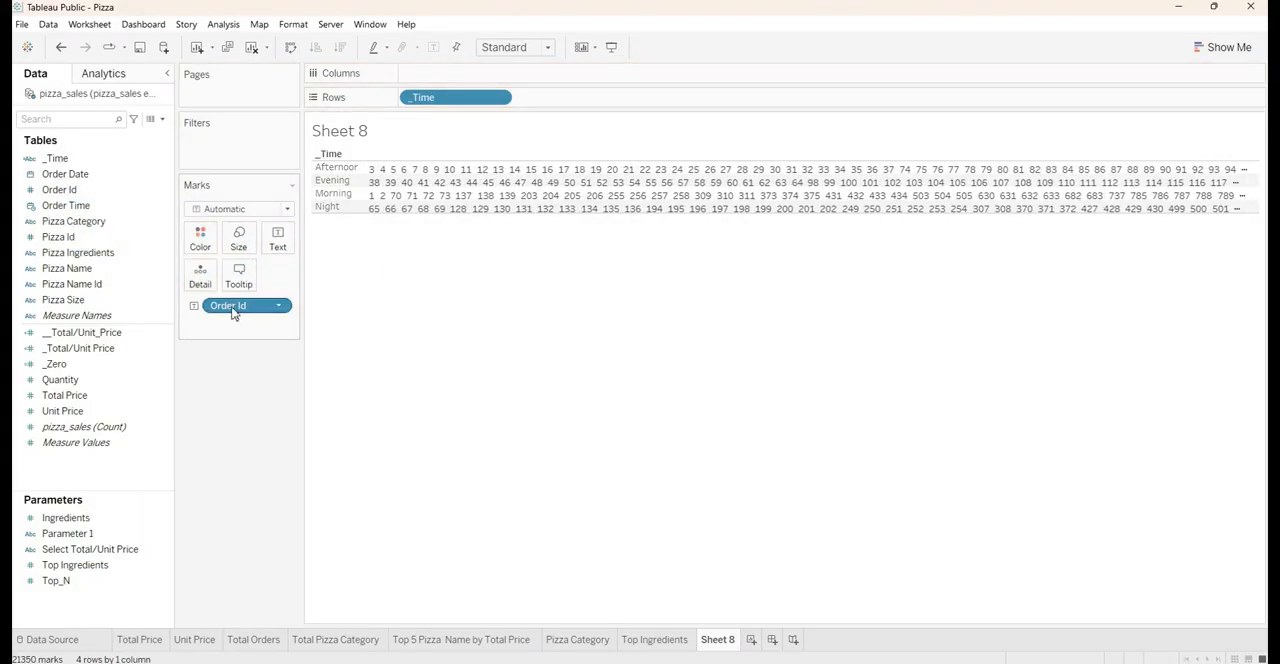
right_click(233, 312)
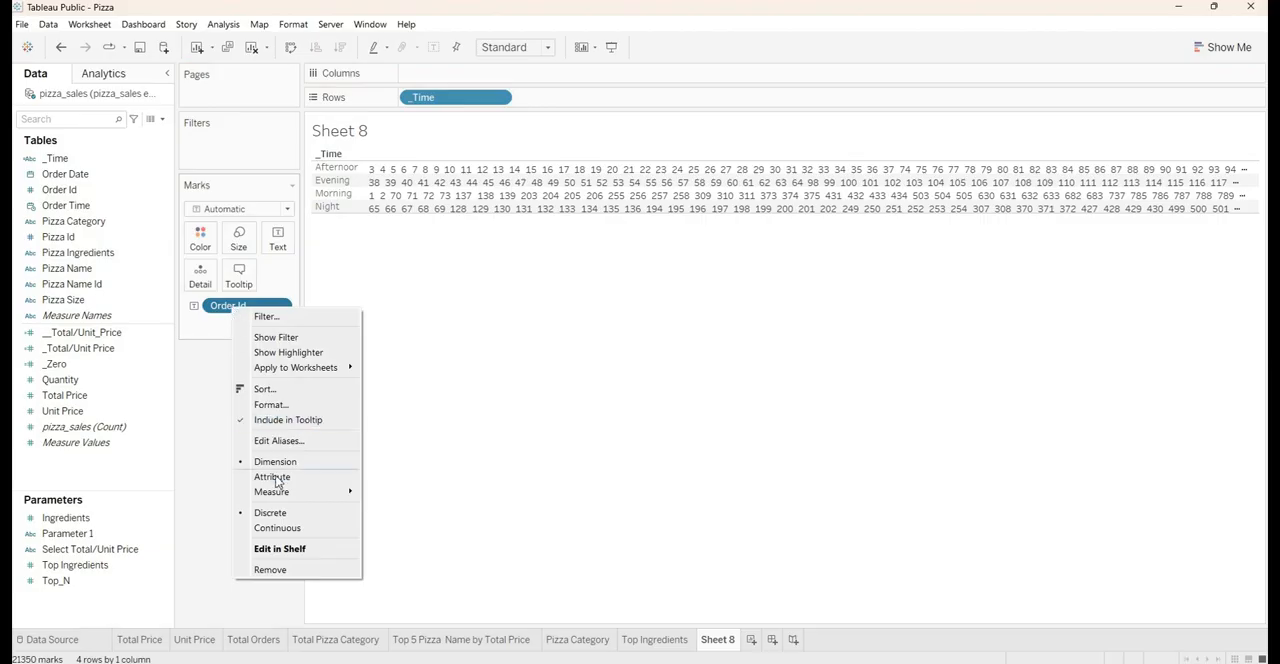
mouse_move(283, 496)
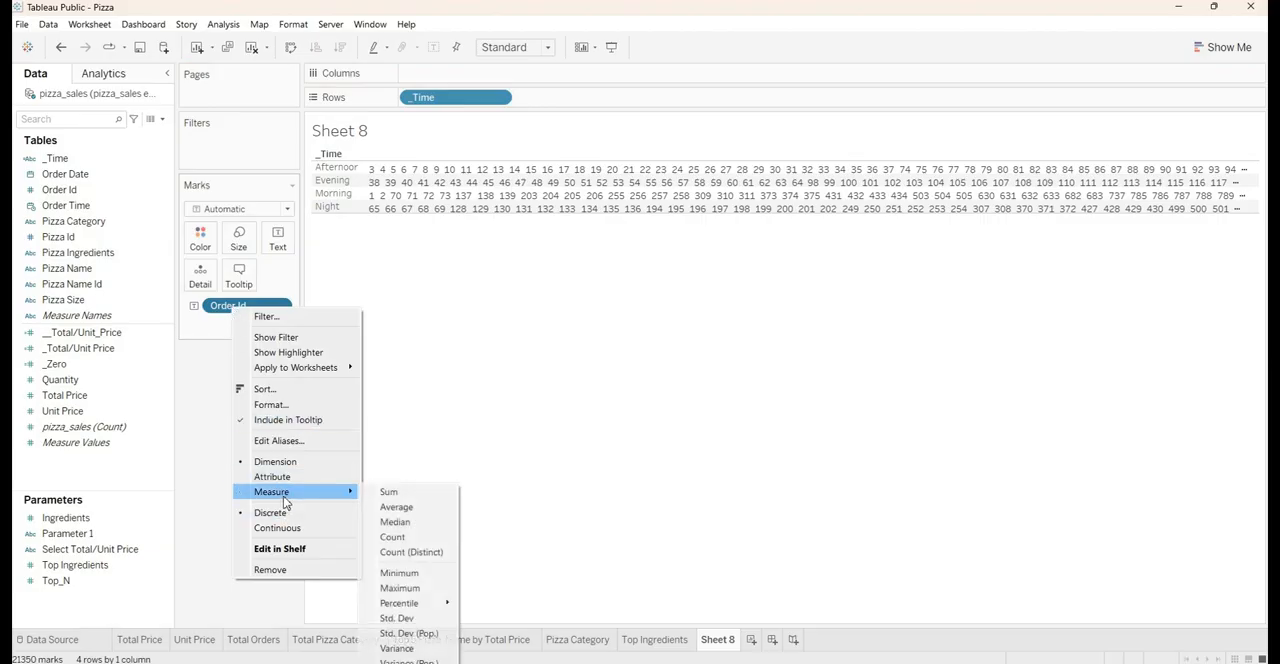
click(398, 552)
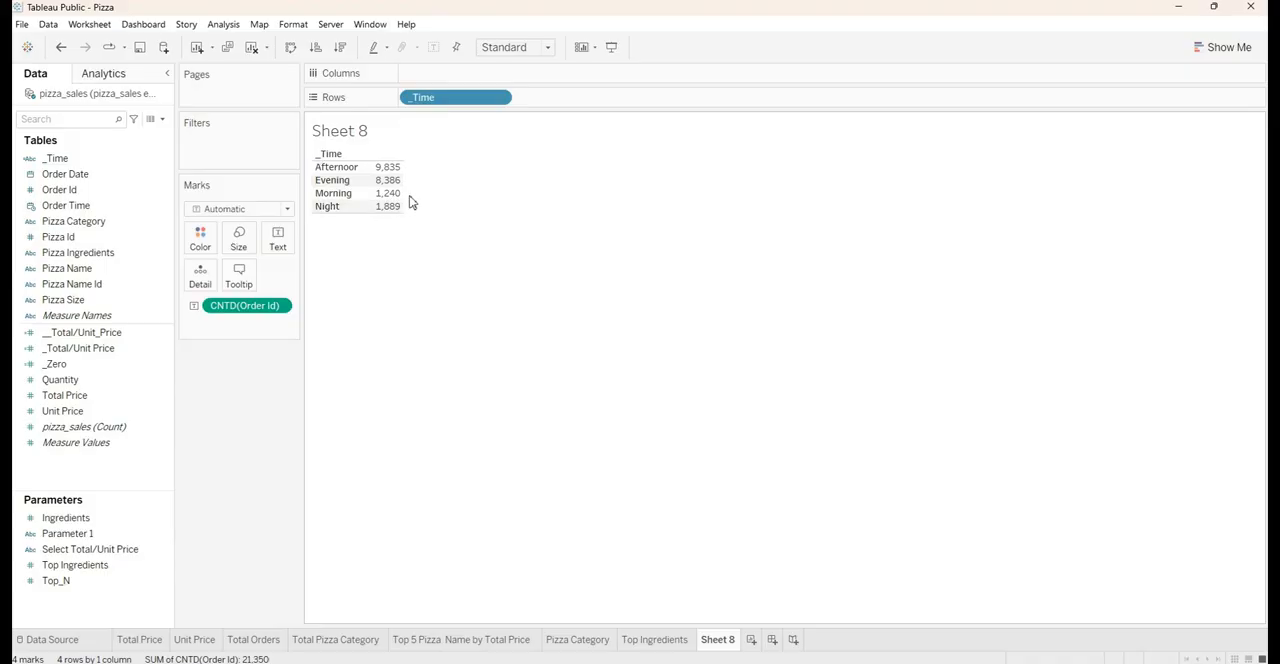
Convert the distinct order counts by _Time into a treemap
click(1228, 47)
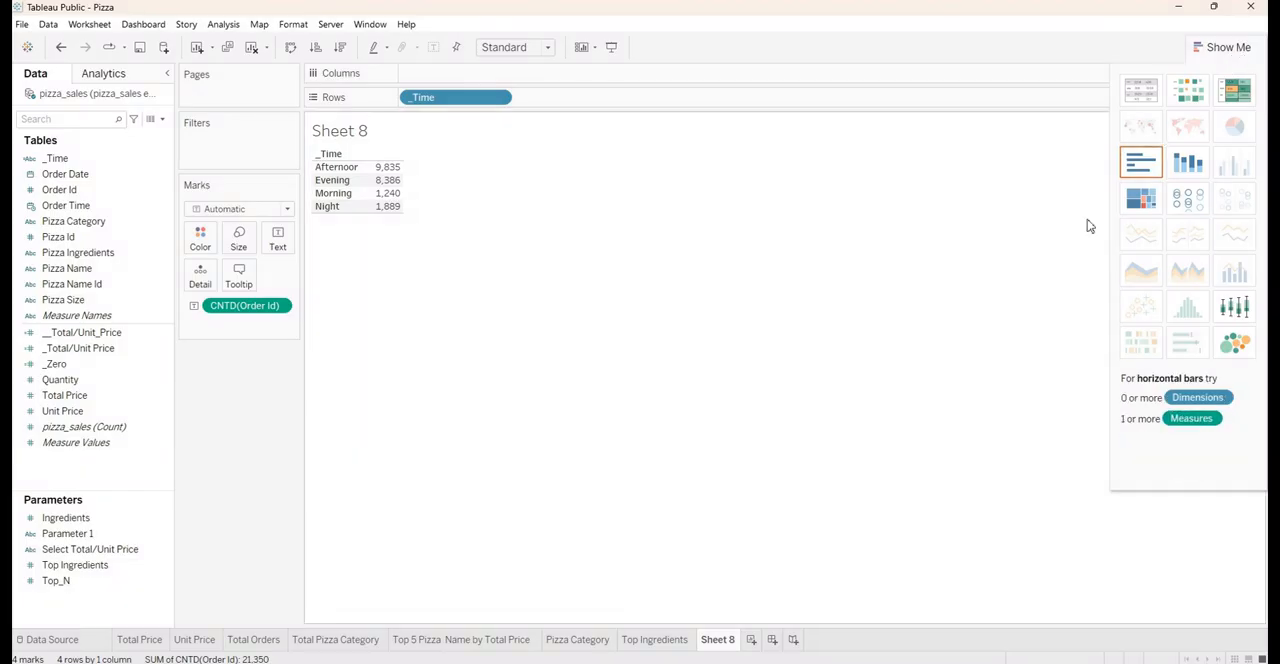
click(1139, 206)
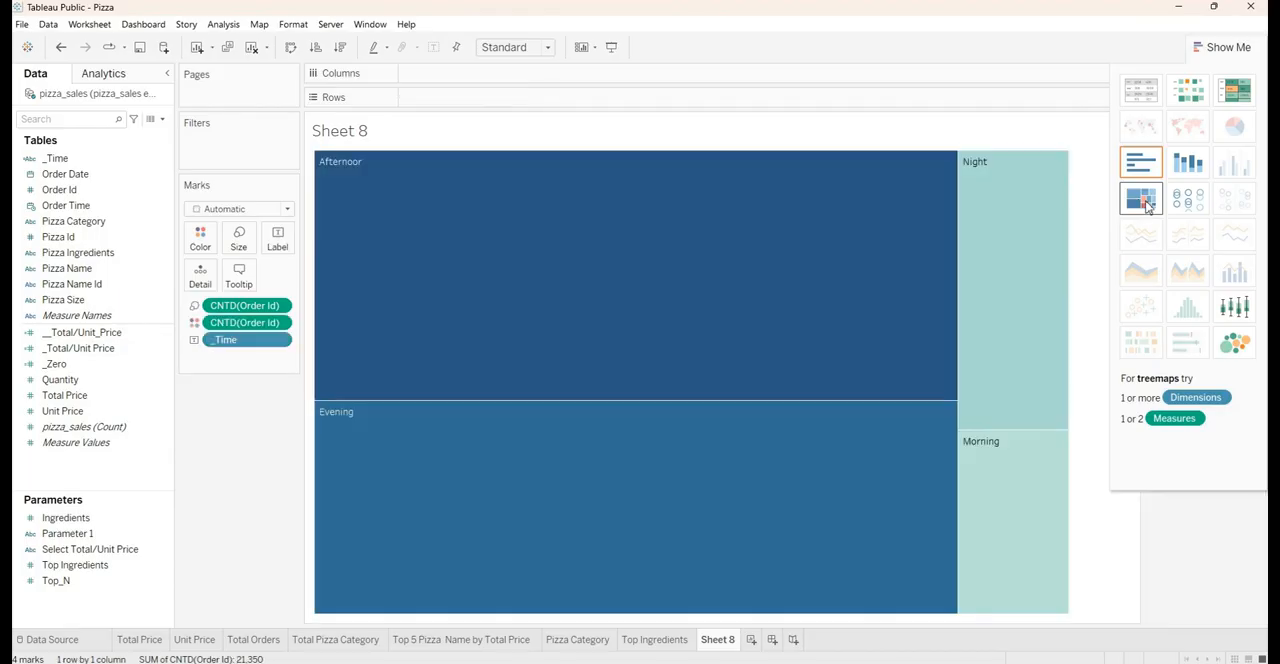
mouse_move(903, 234)
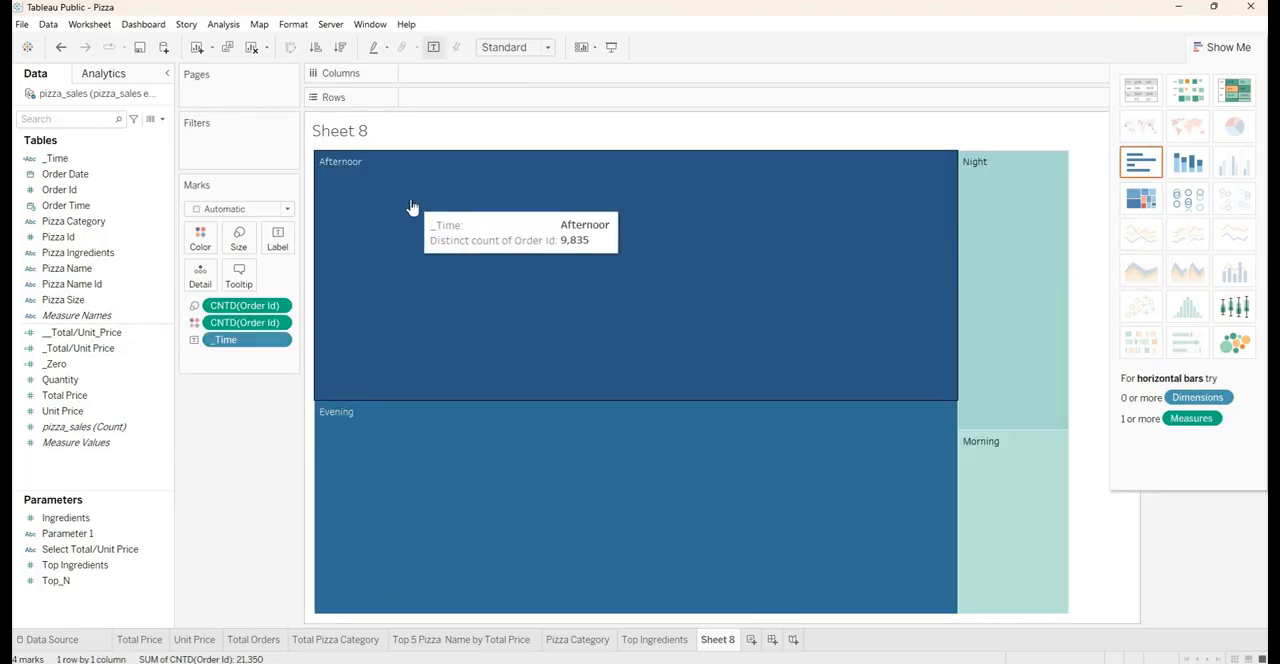
Replace the sheet title text with Part of the Day
double_click(366, 139)
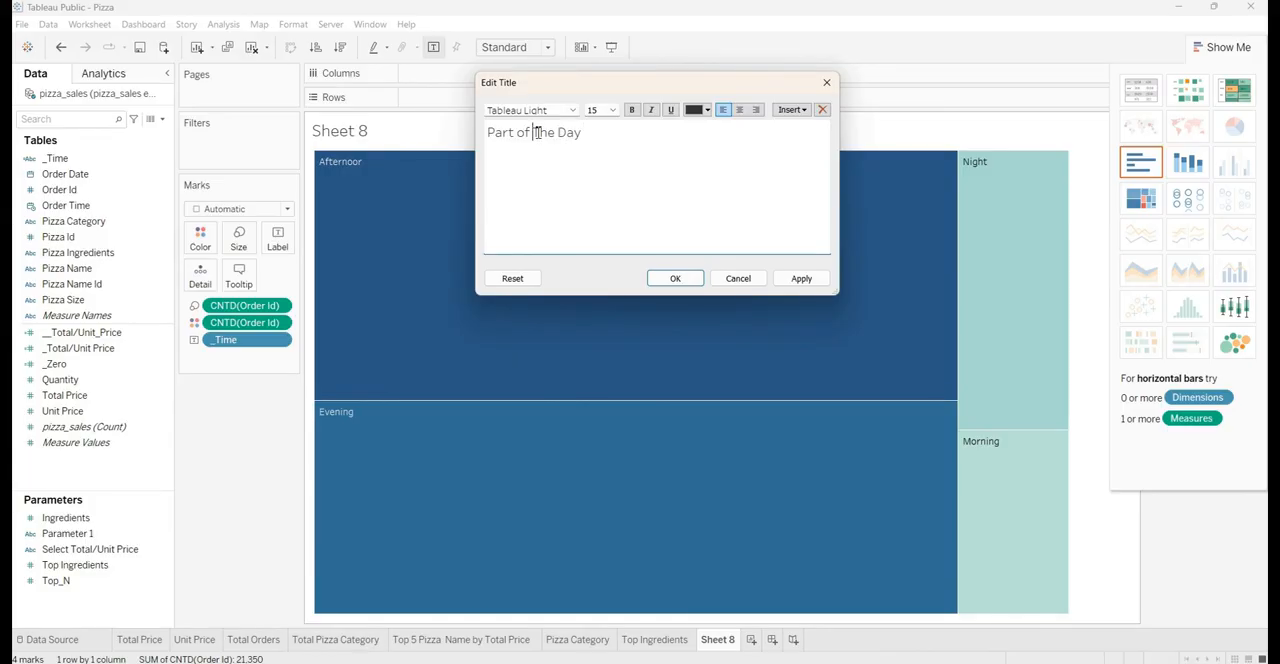
key(BackSpace)
text(t)
Format the entire title as Arial, size 10, white, bold and centered, and apply it
key(ctrl+a)
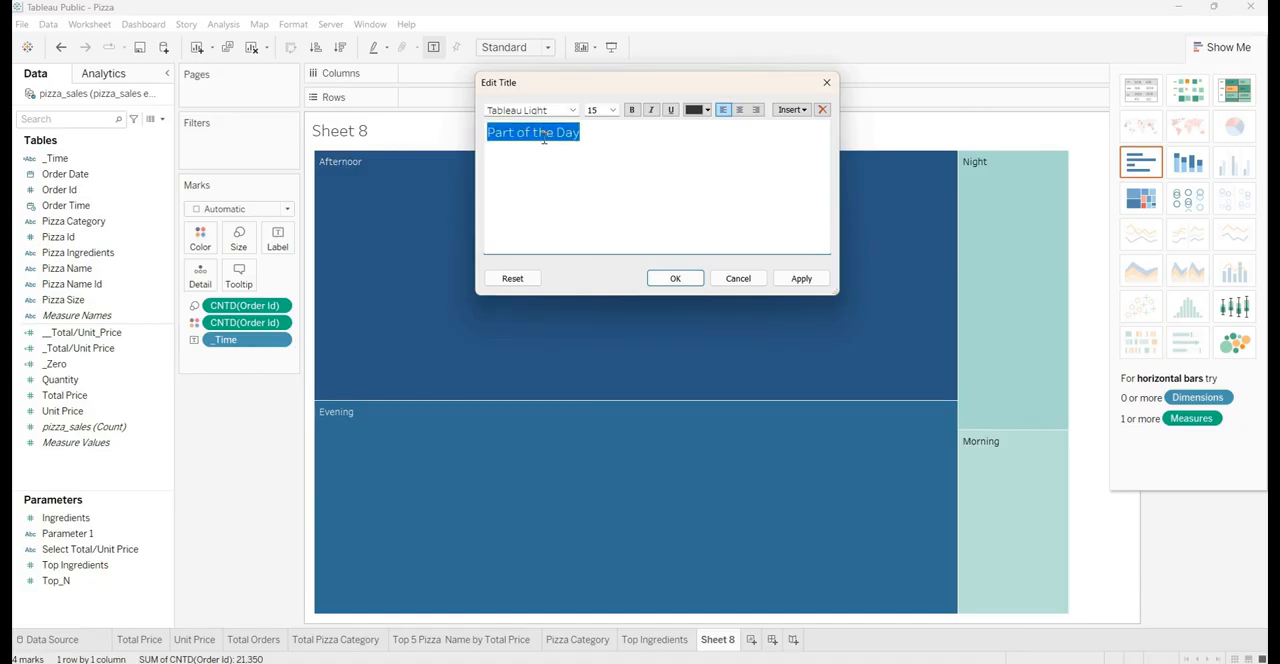
click(562, 111)
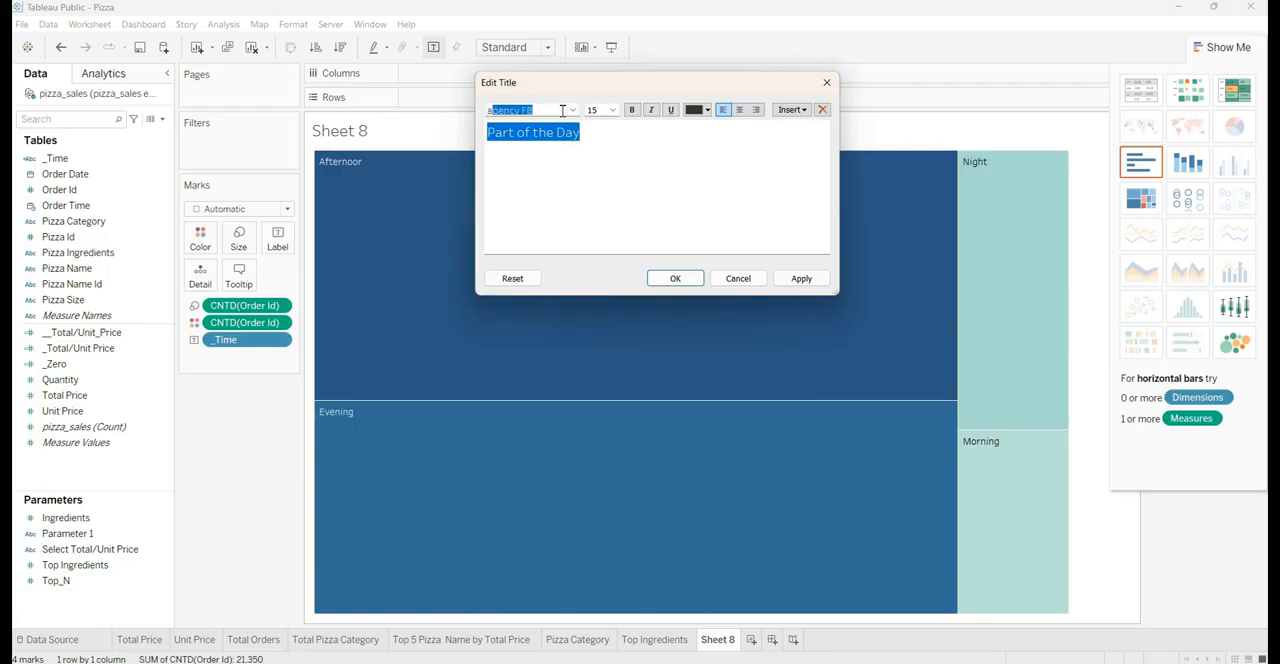
text(arial)
key(Tab)
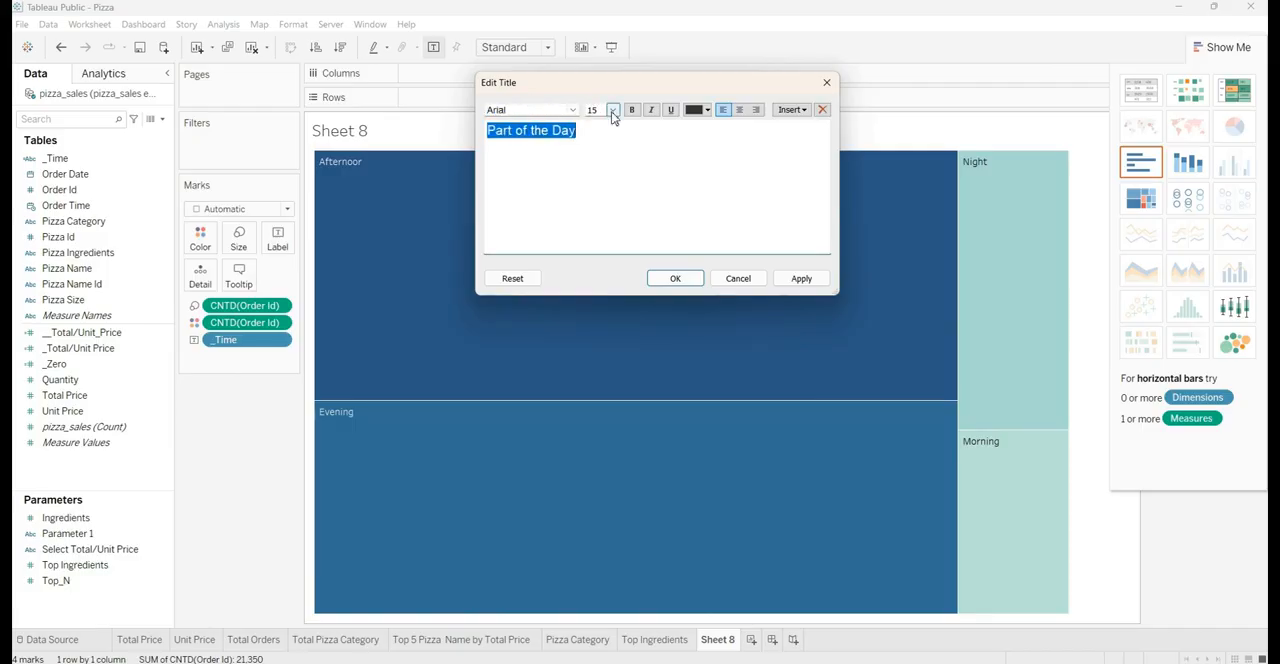
click(612, 110)
click(604, 145)
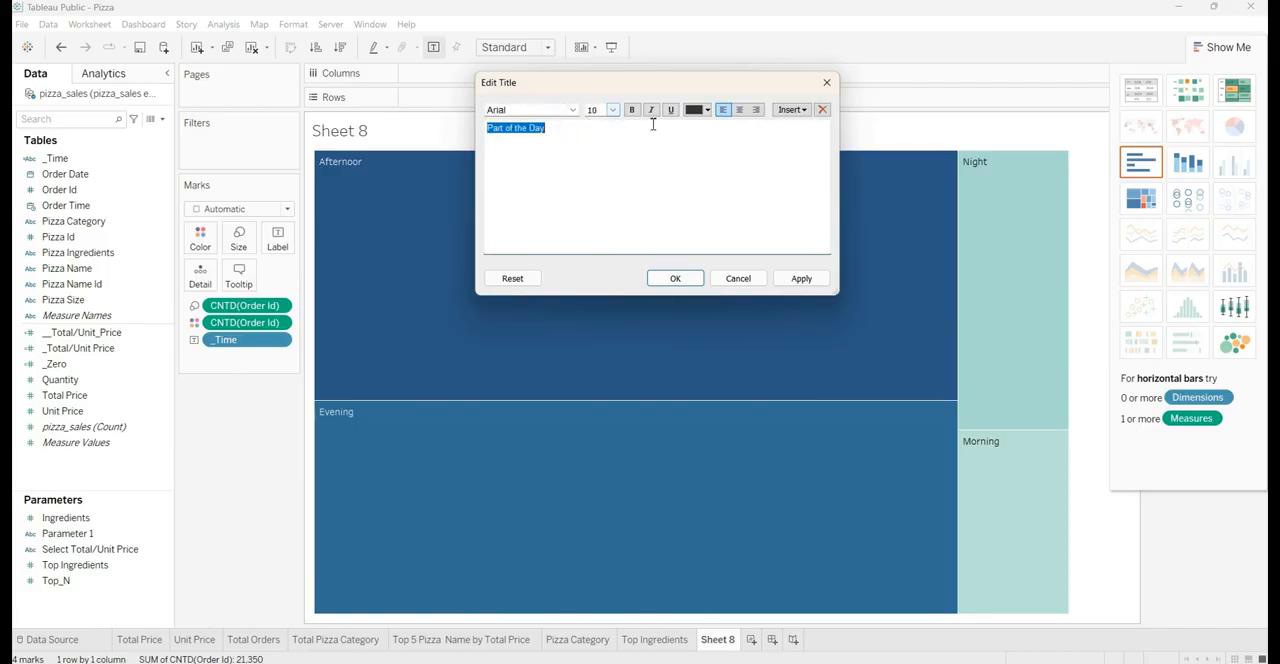
click(697, 110)
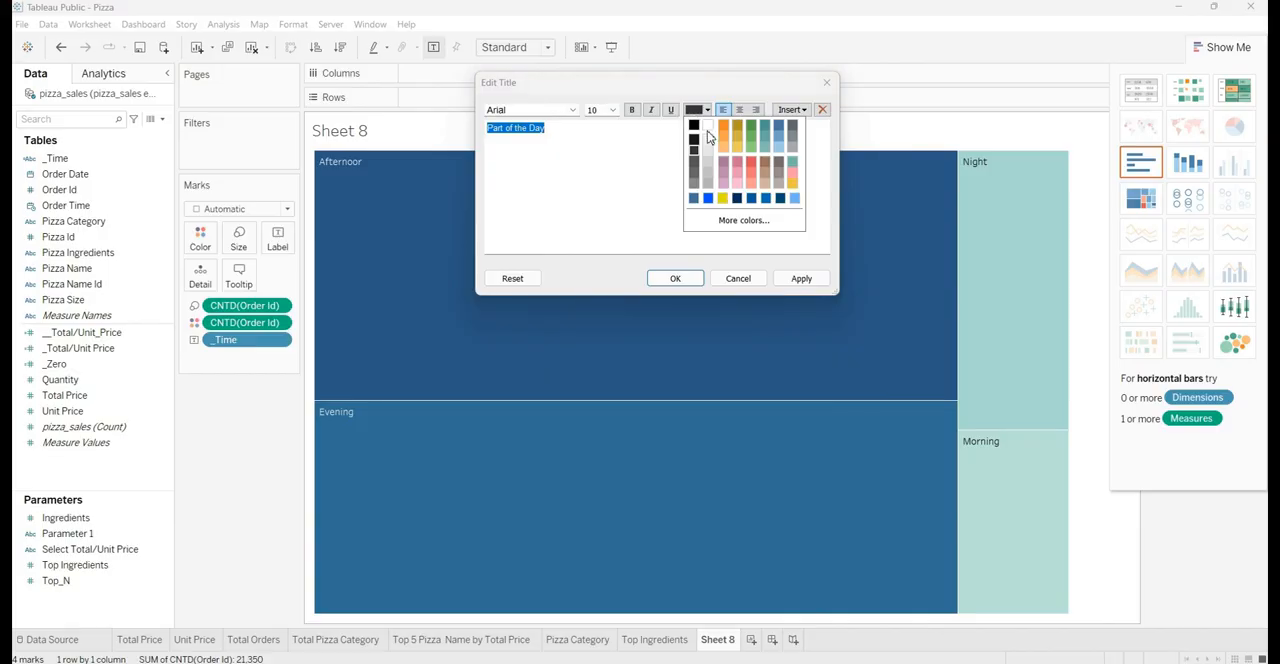
click(711, 125)
click(632, 111)
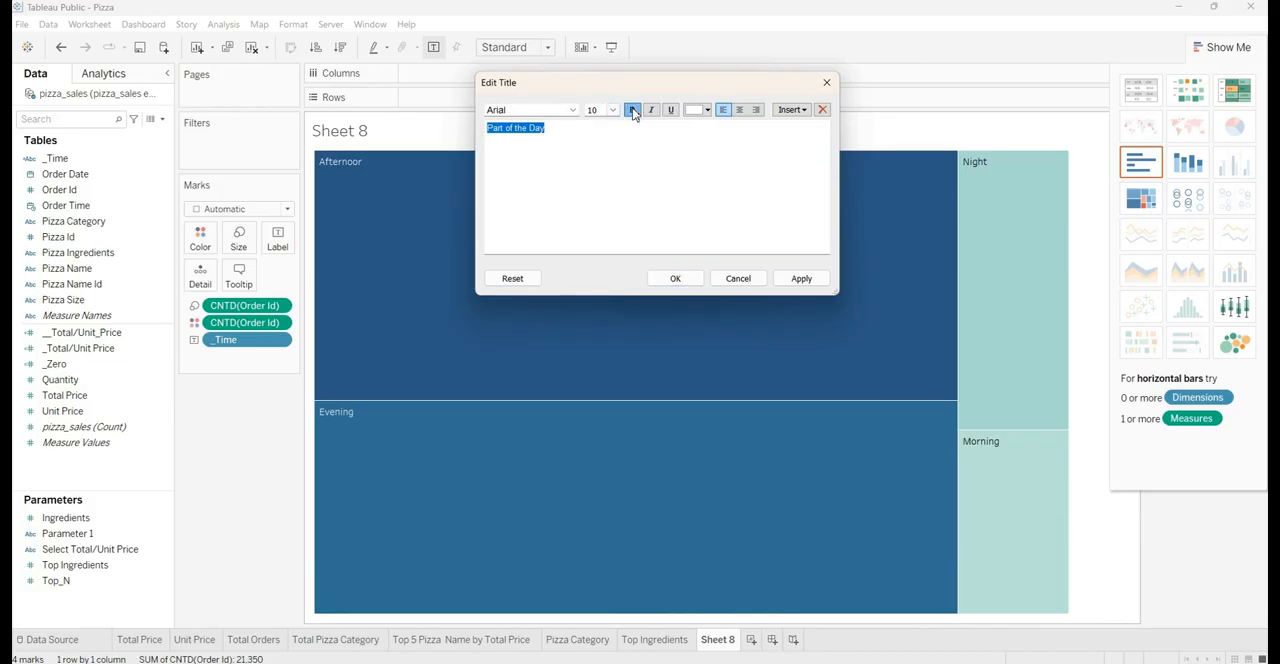
click(739, 110)
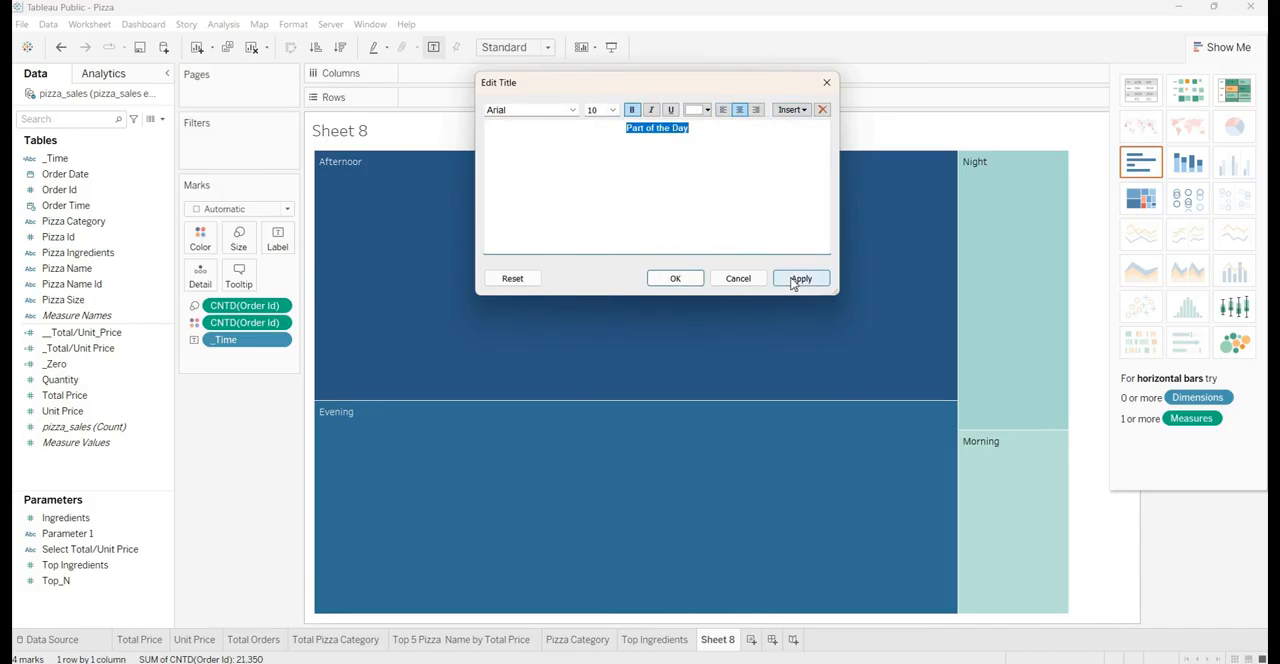
click(799, 280)
click(674, 279)
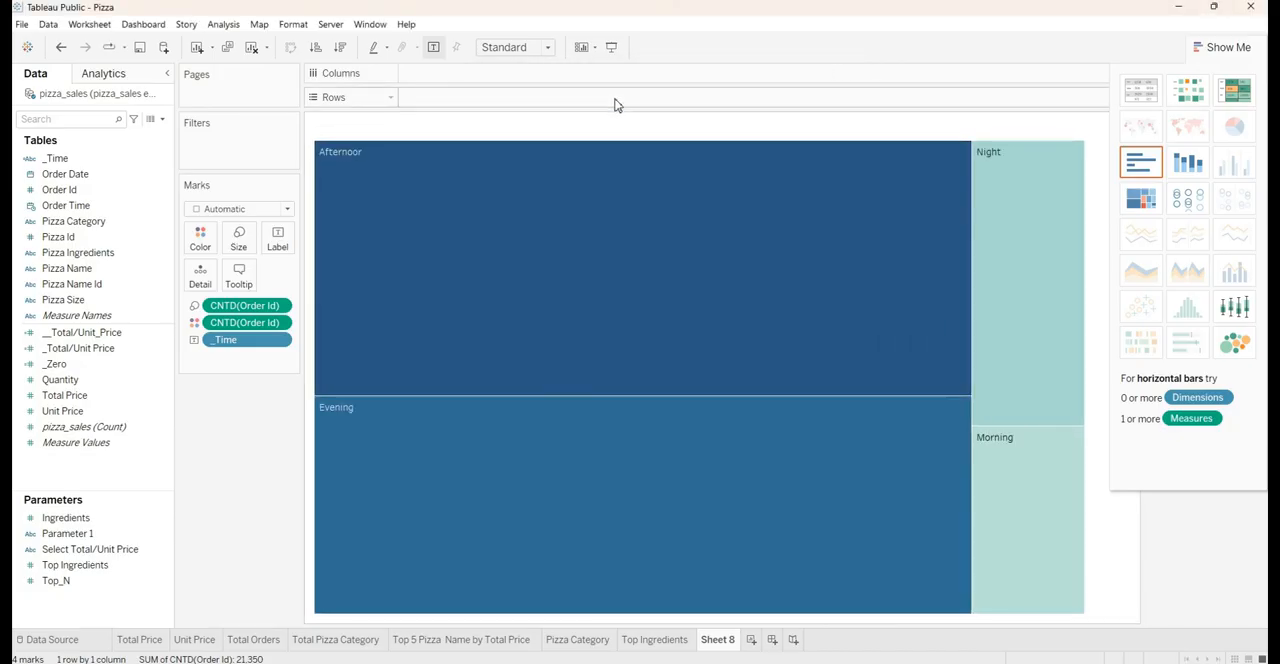
Shade the title background with the medium blue from the palette's last row
right_click(592, 128)
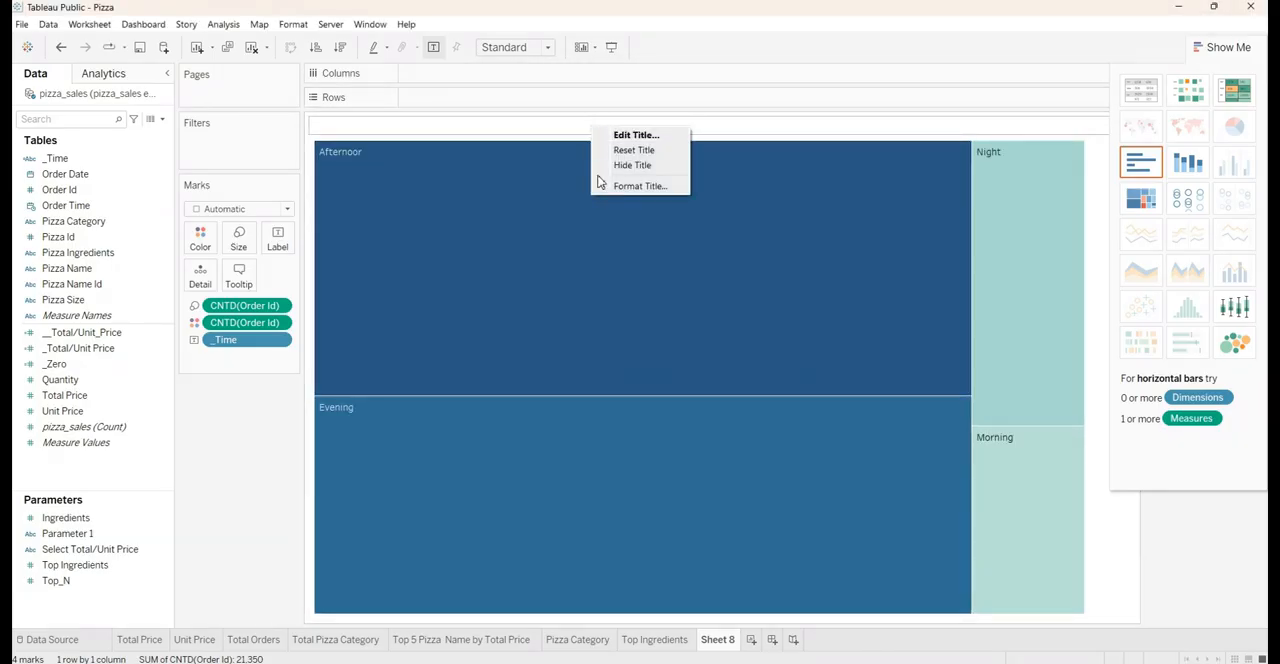
click(640, 186)
click(97, 120)
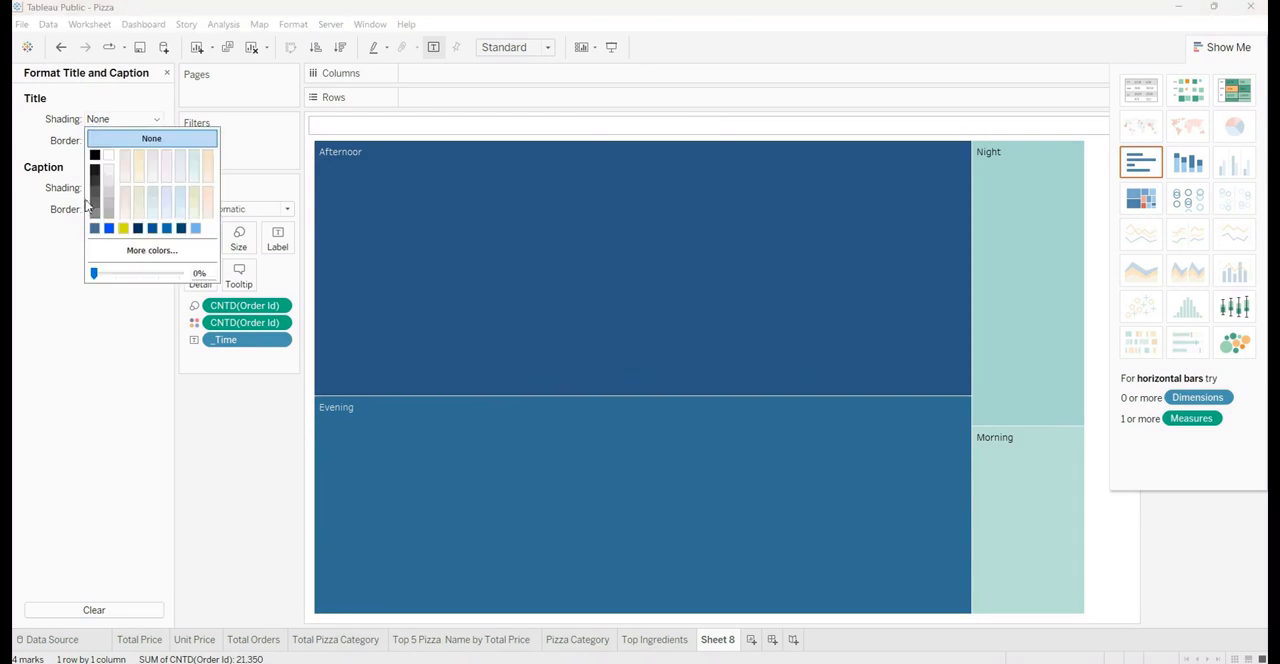
click(94, 228)
click(243, 505)
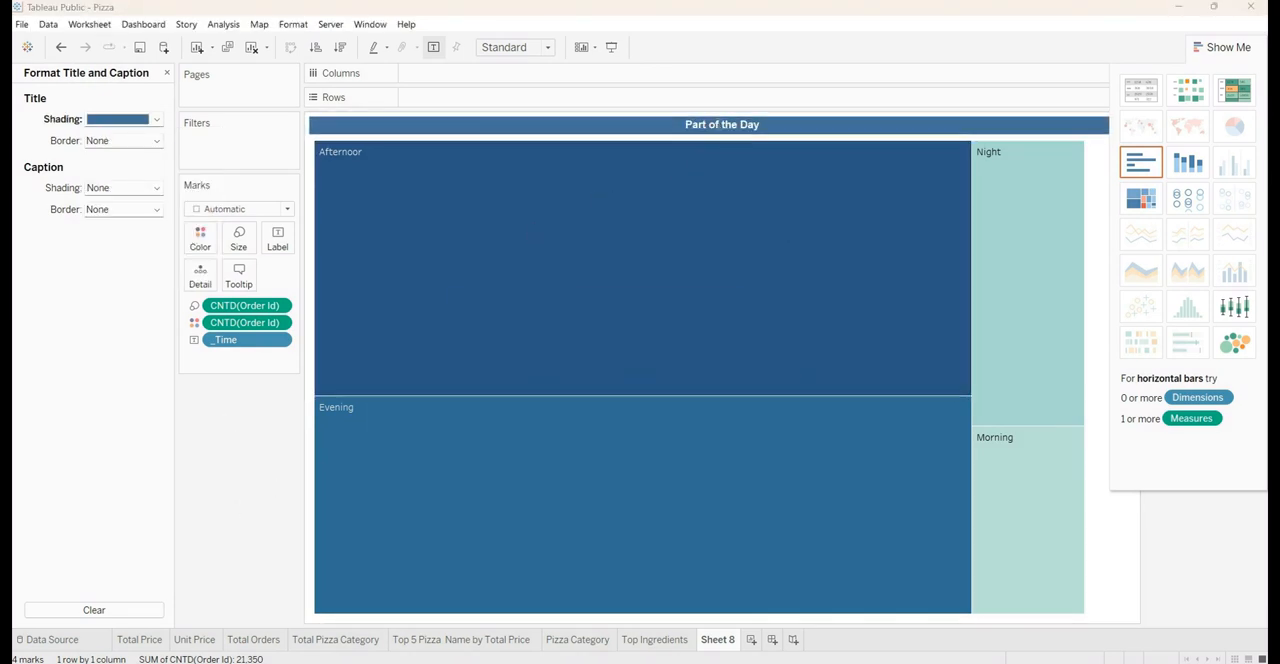
Rename the worksheet as Part of the Day using the copied title text, leaving the title itself unchanged
double_click(714, 126)
key(ctrl+c)
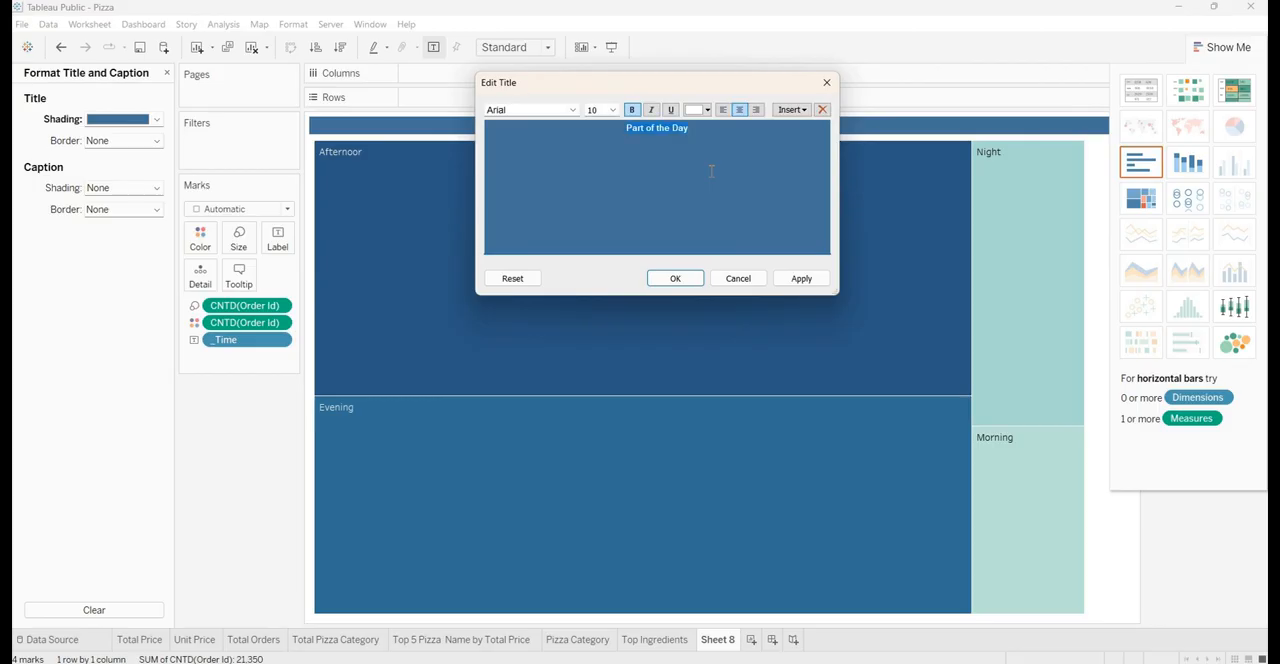
click(826, 82)
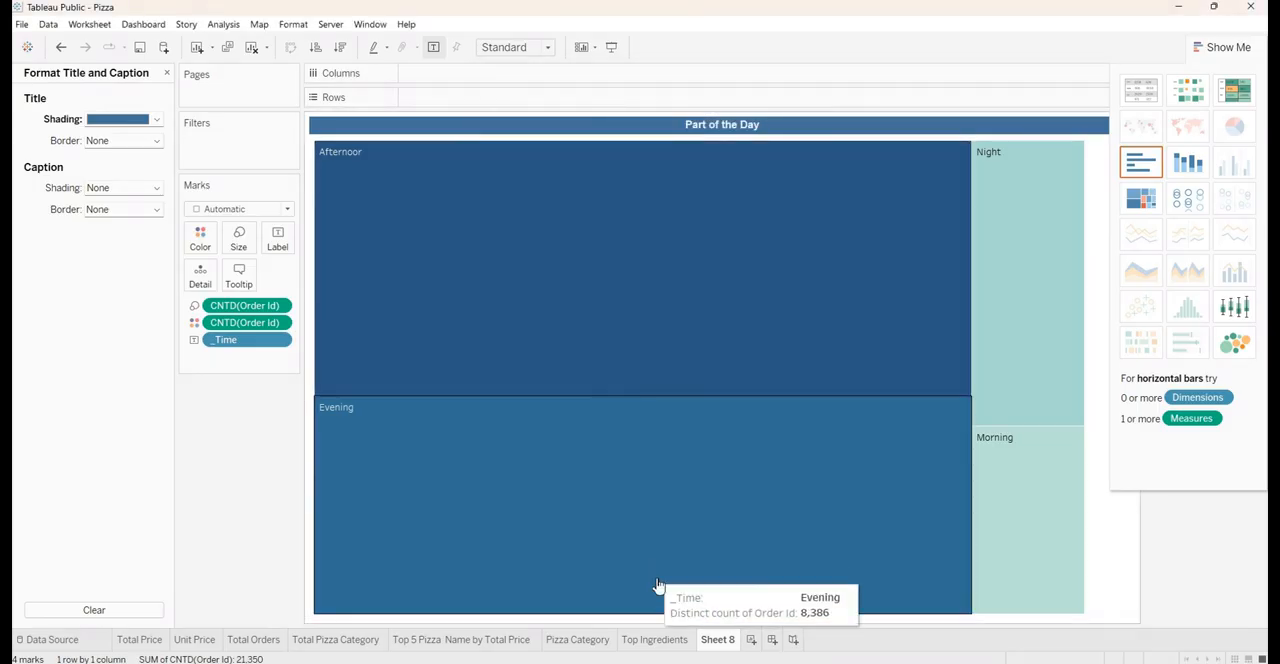
double_click(716, 640)
key(ctrl+v)
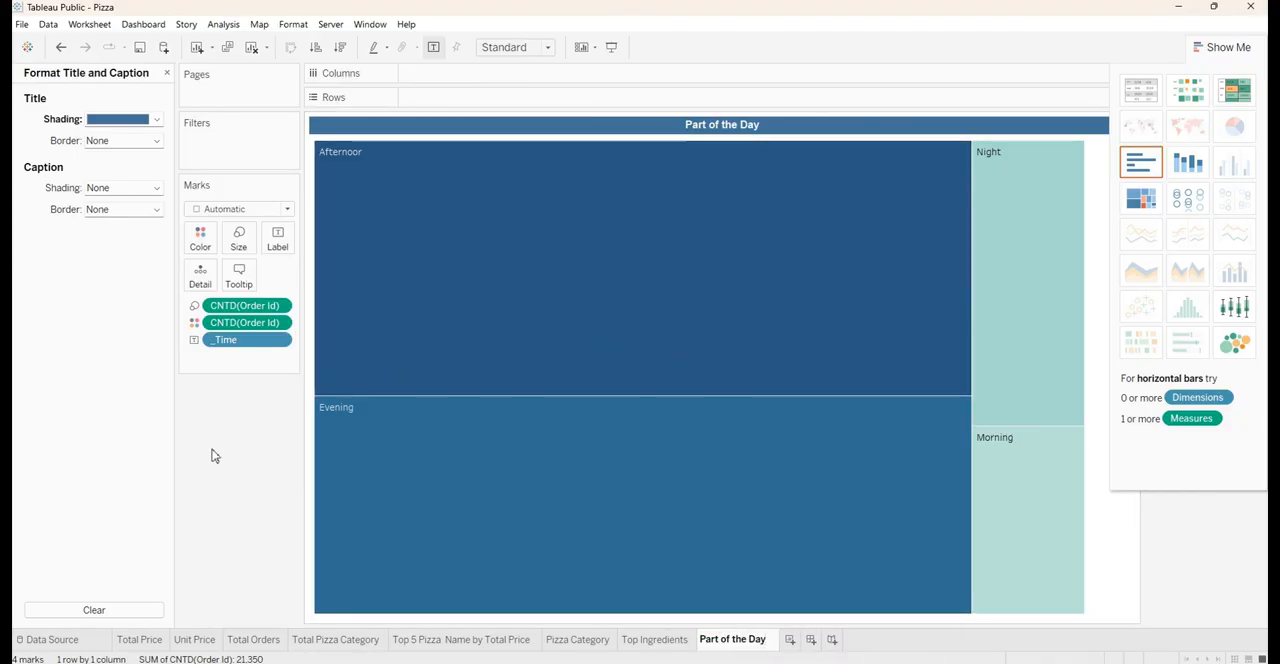
key(Return)
Format the _Time field in the treemap's label text as Arial, size 12, bold
click(278, 240)
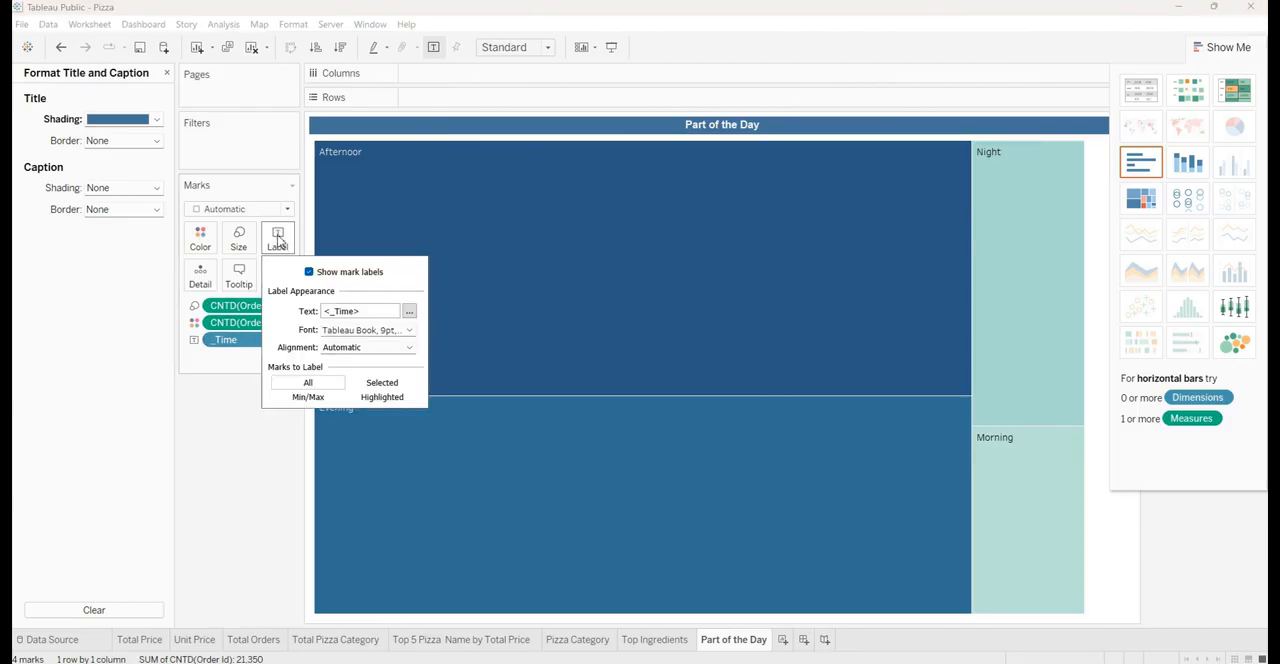
click(410, 312)
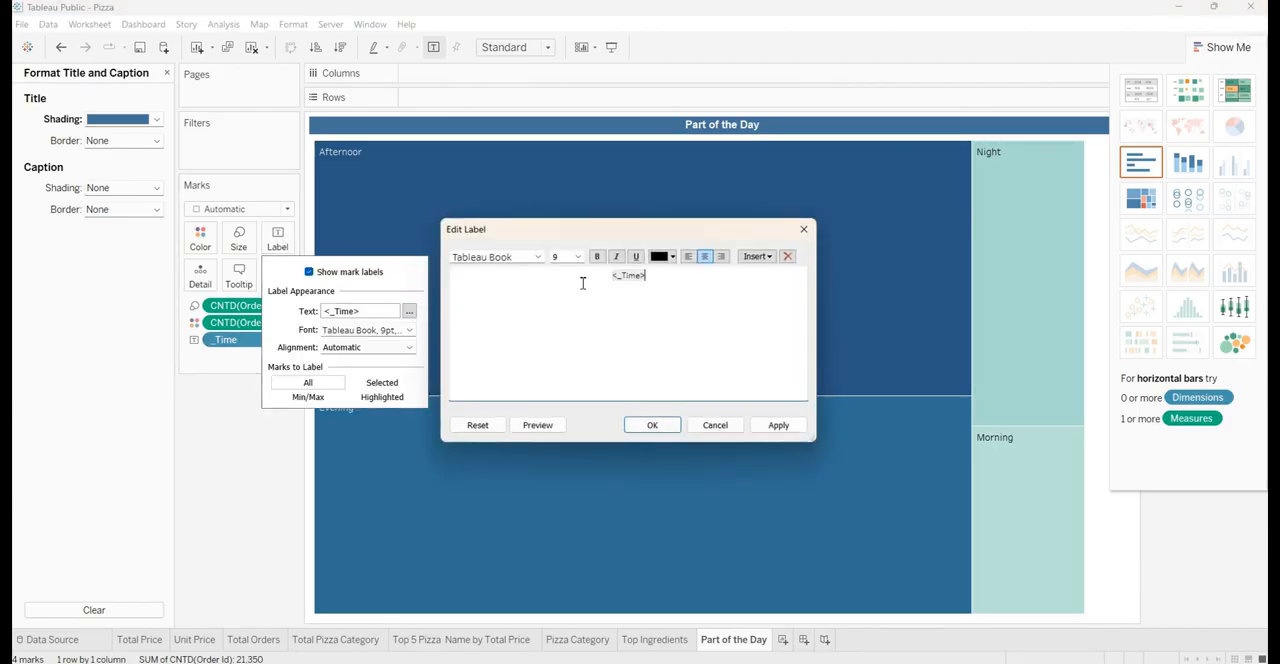
key(ctrl+a)
click(514, 257)
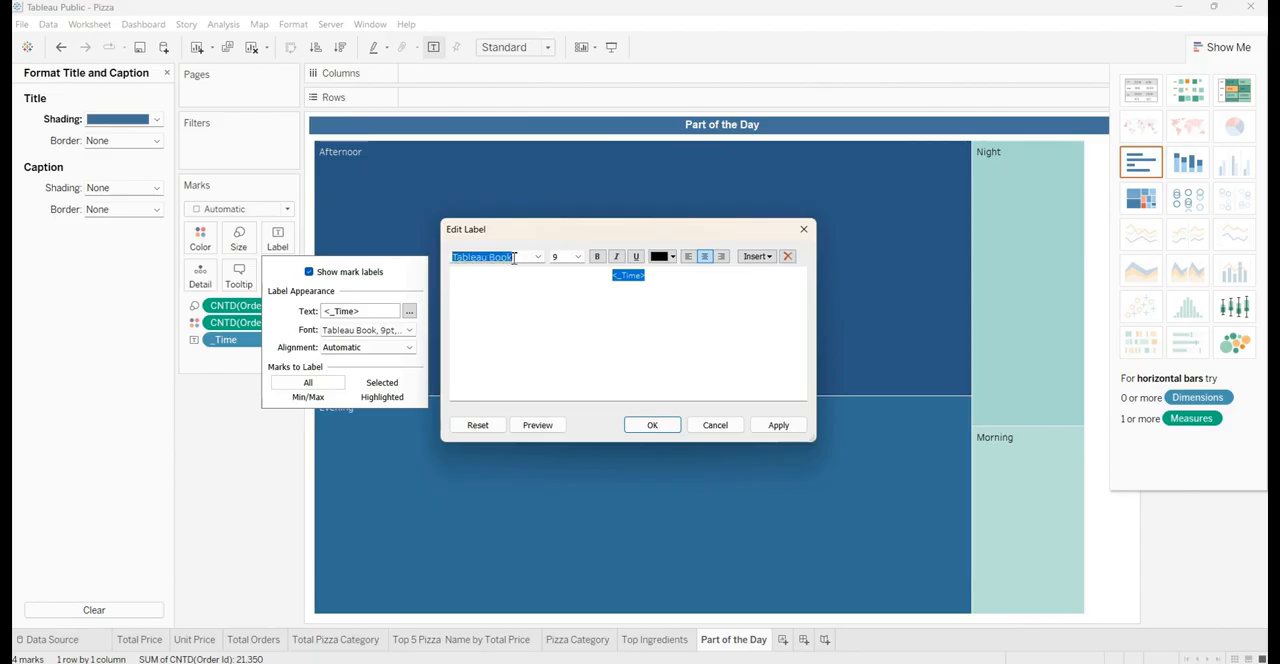
text(Arial)
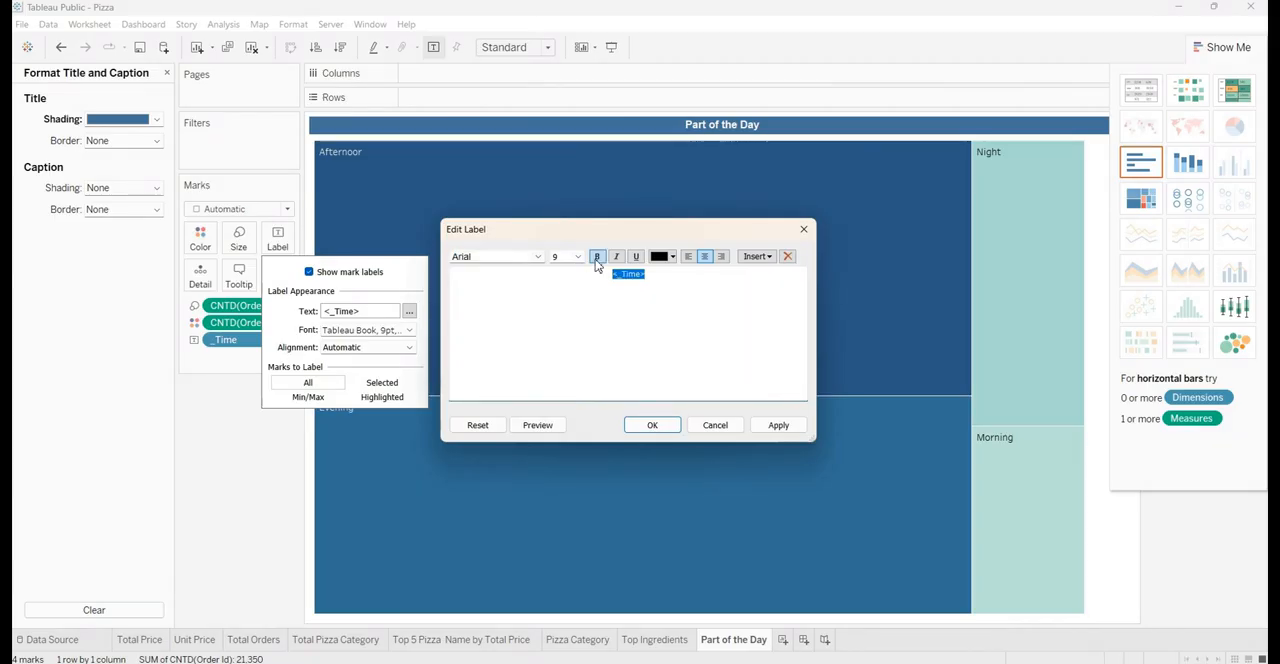
click(578, 257)
click(570, 310)
click(597, 258)
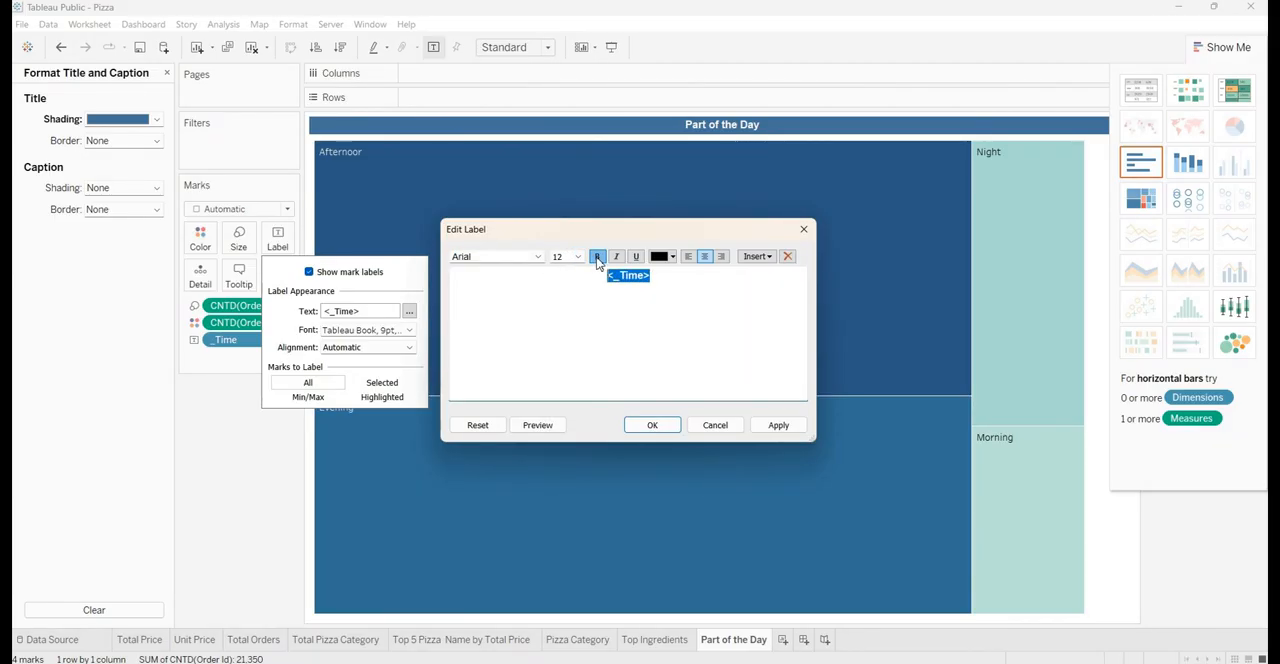
click(779, 425)
click(652, 425)
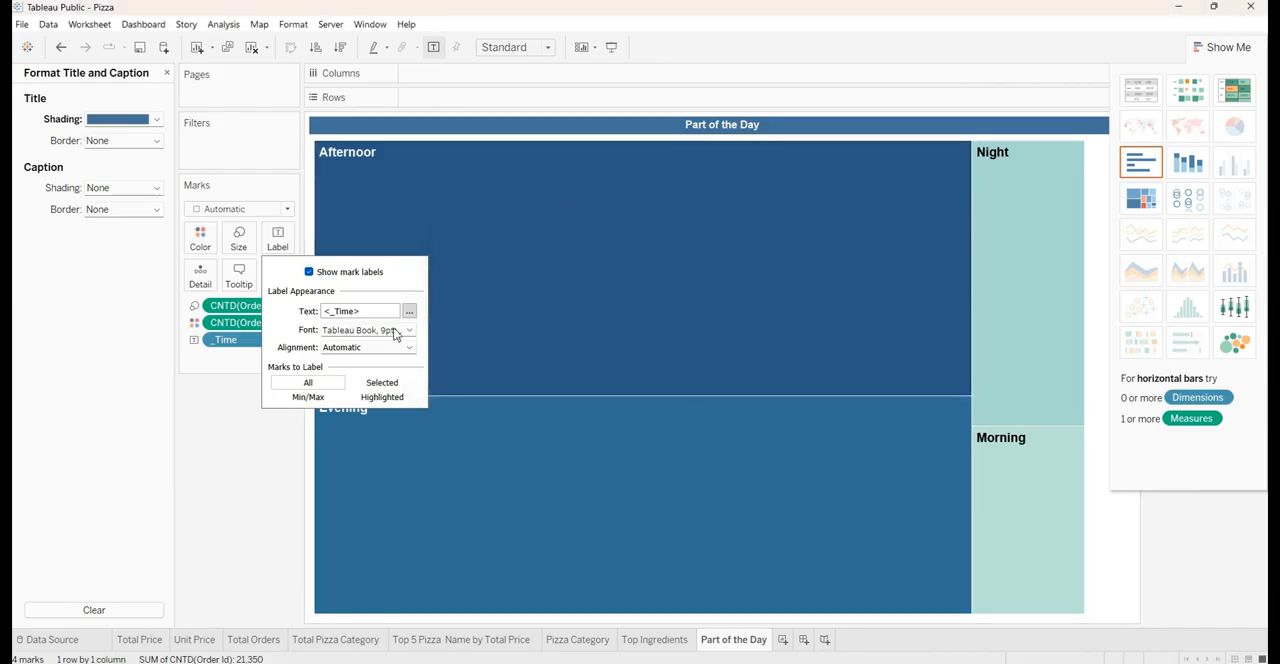
Set the mark labels' general font to Arial, 12 pt, bold
click(388, 331)
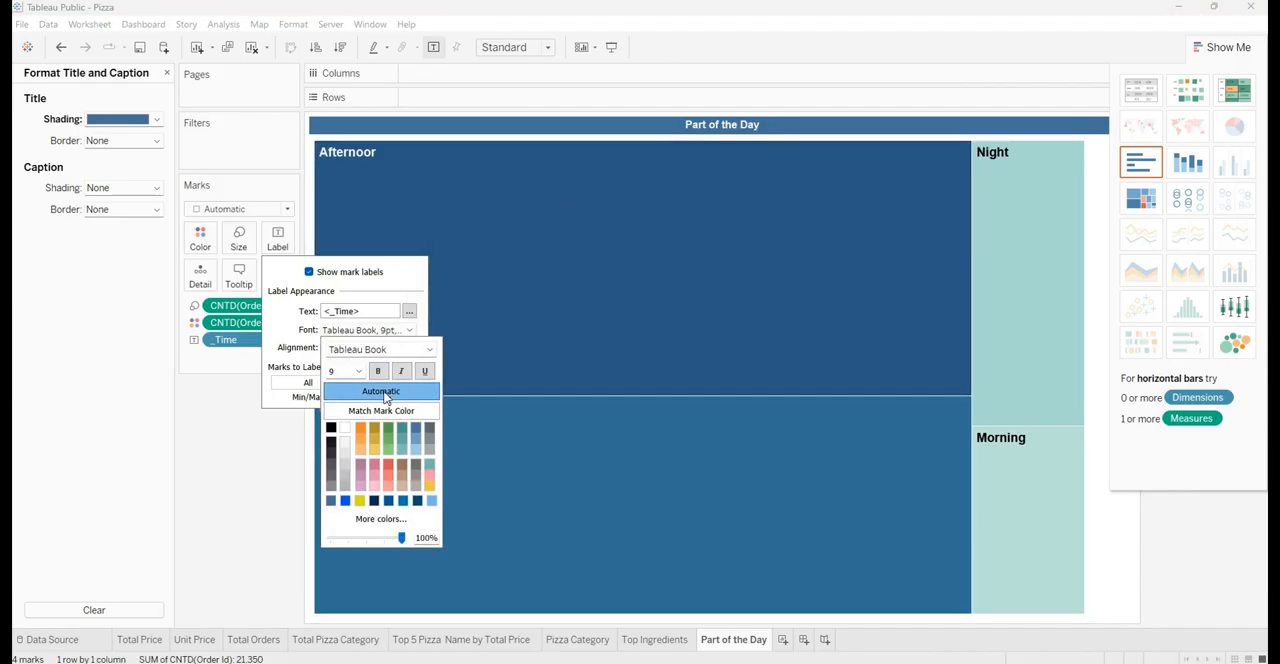
click(403, 350)
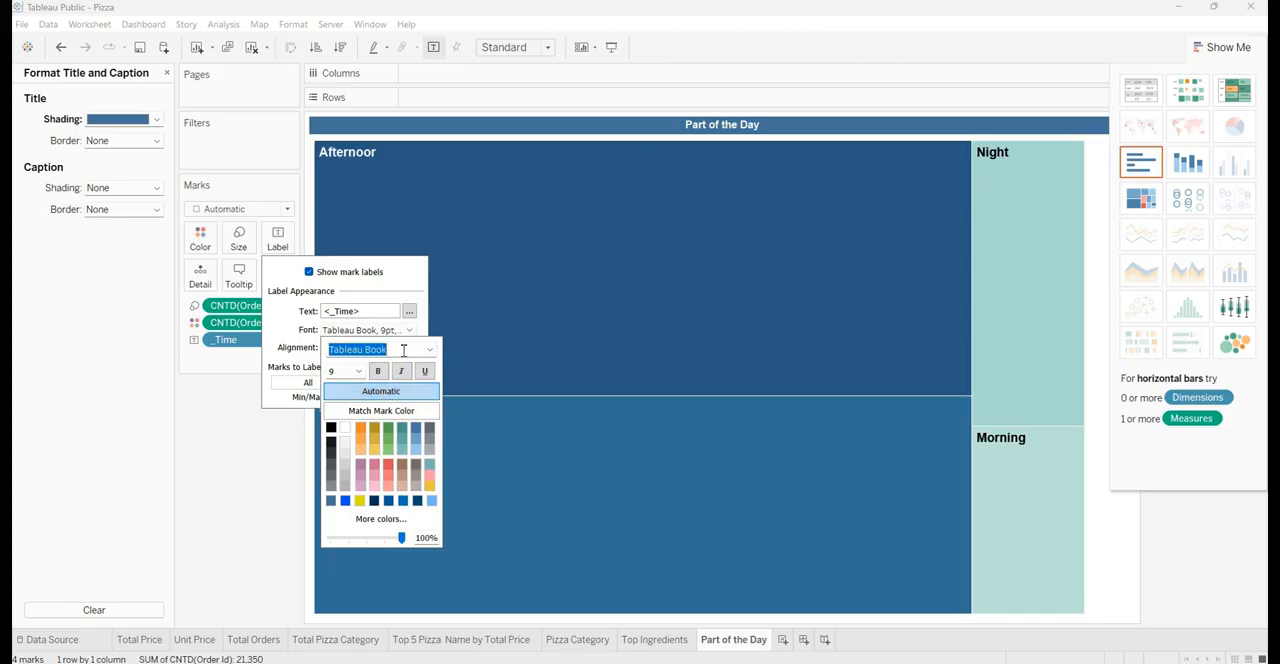
text(arial)
key(Return)
click(358, 371)
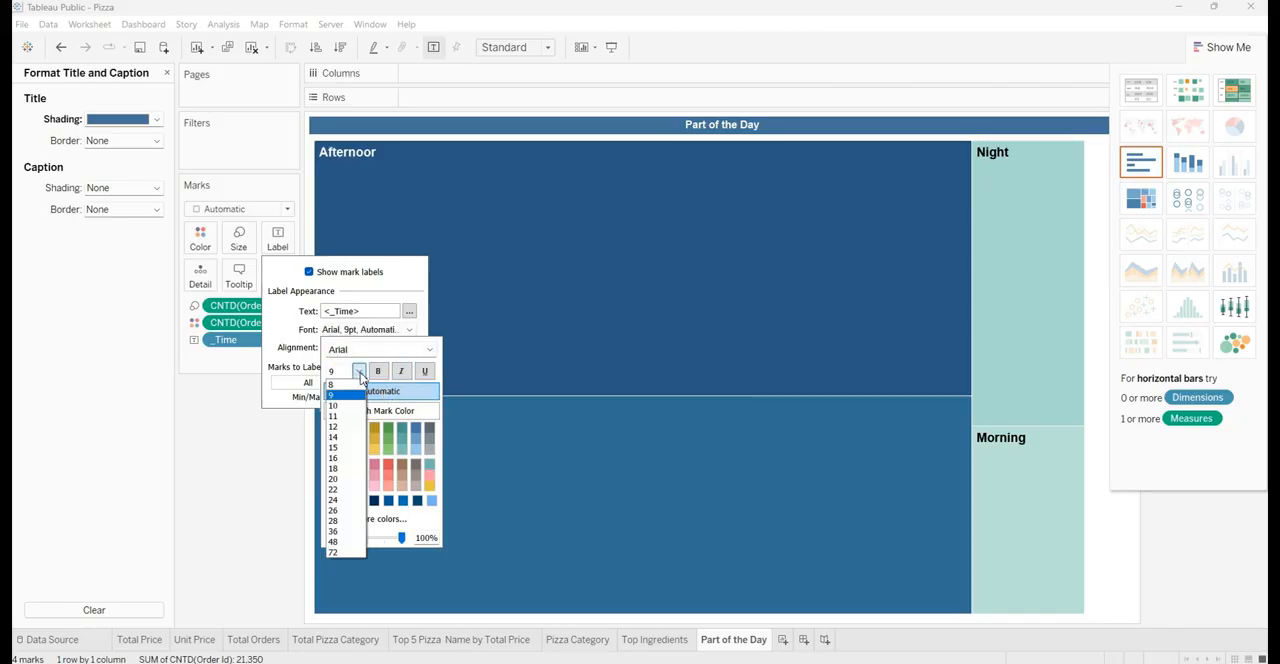
click(340, 427)
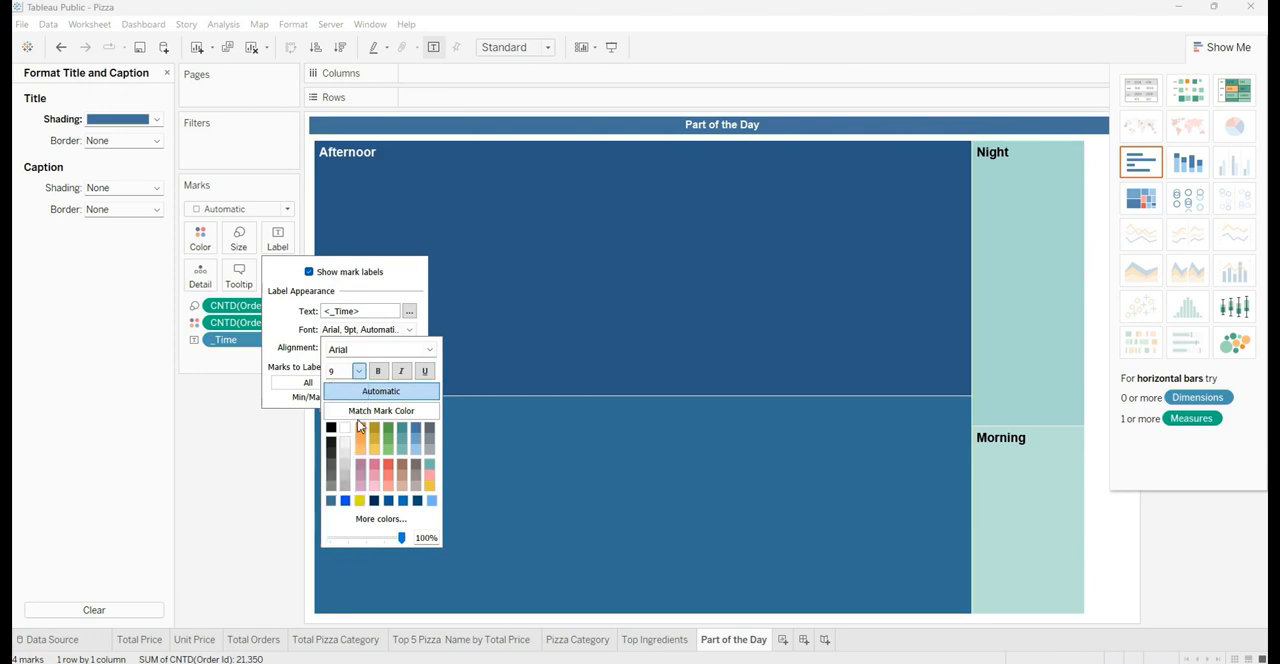
click(377, 371)
click(270, 342)
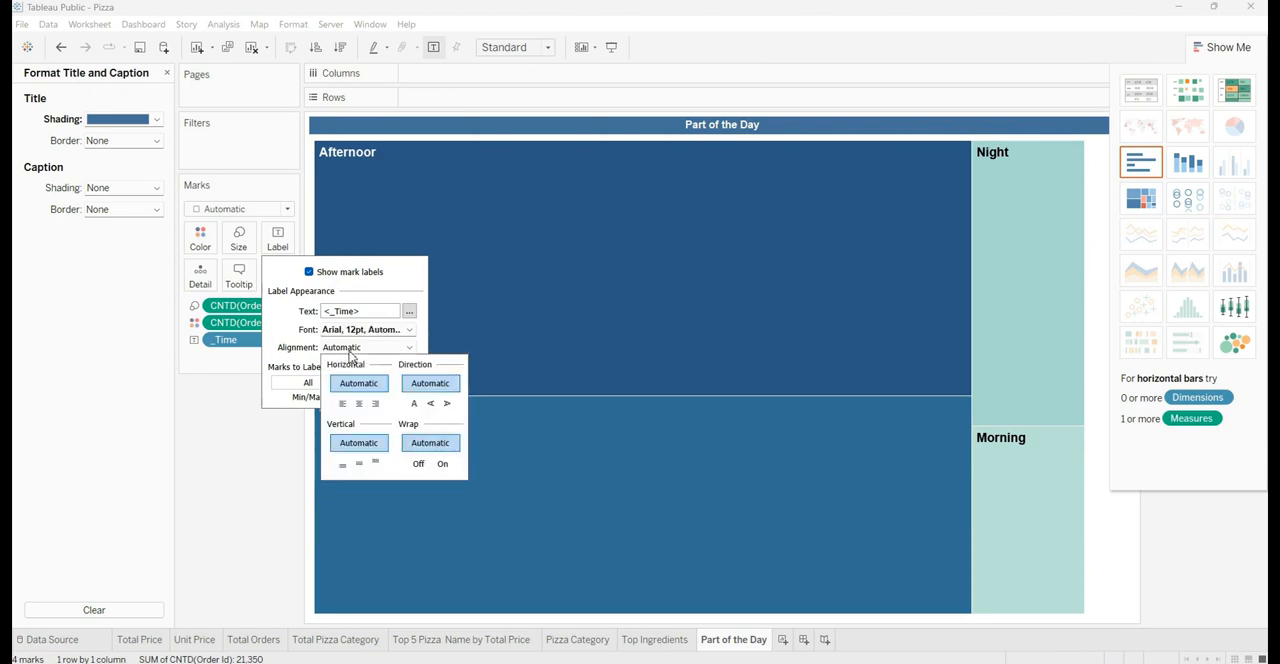
Align the treemap labels to the center horizontally and the middle vertically
click(322, 350)
click(358, 403)
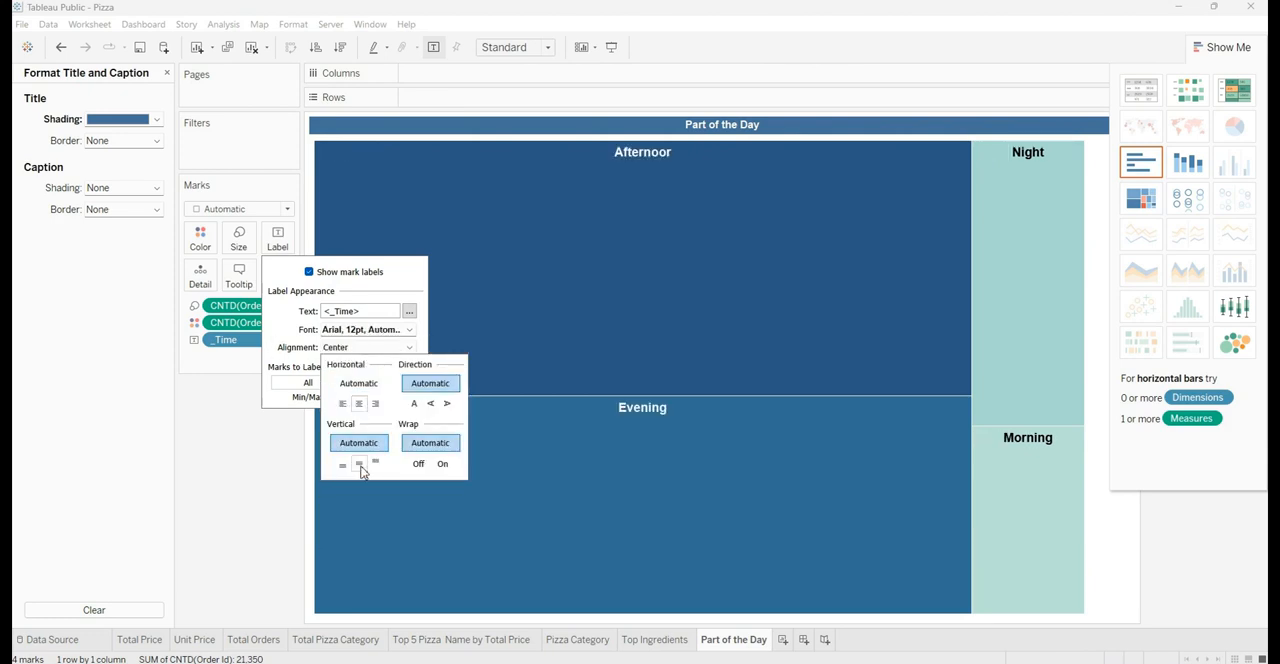
click(360, 463)
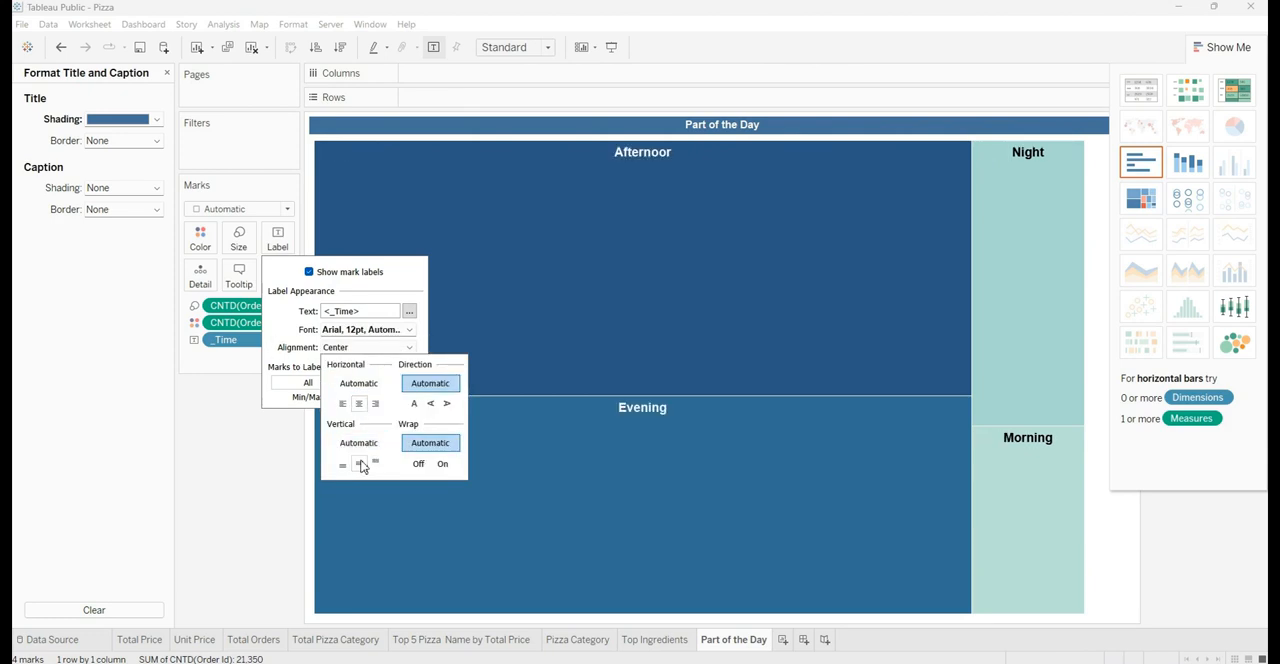
click(240, 440)
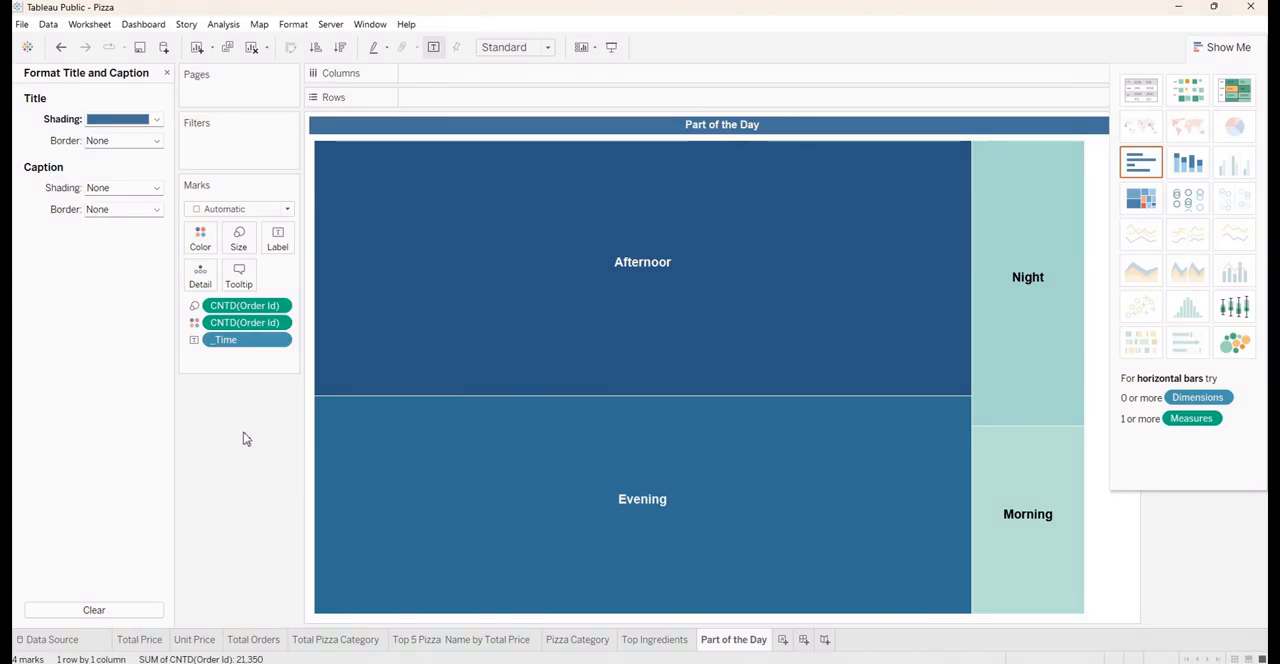
Close the title formatting, widen the Marks card, and add Pizza Id to the treemap labels
click(166, 73)
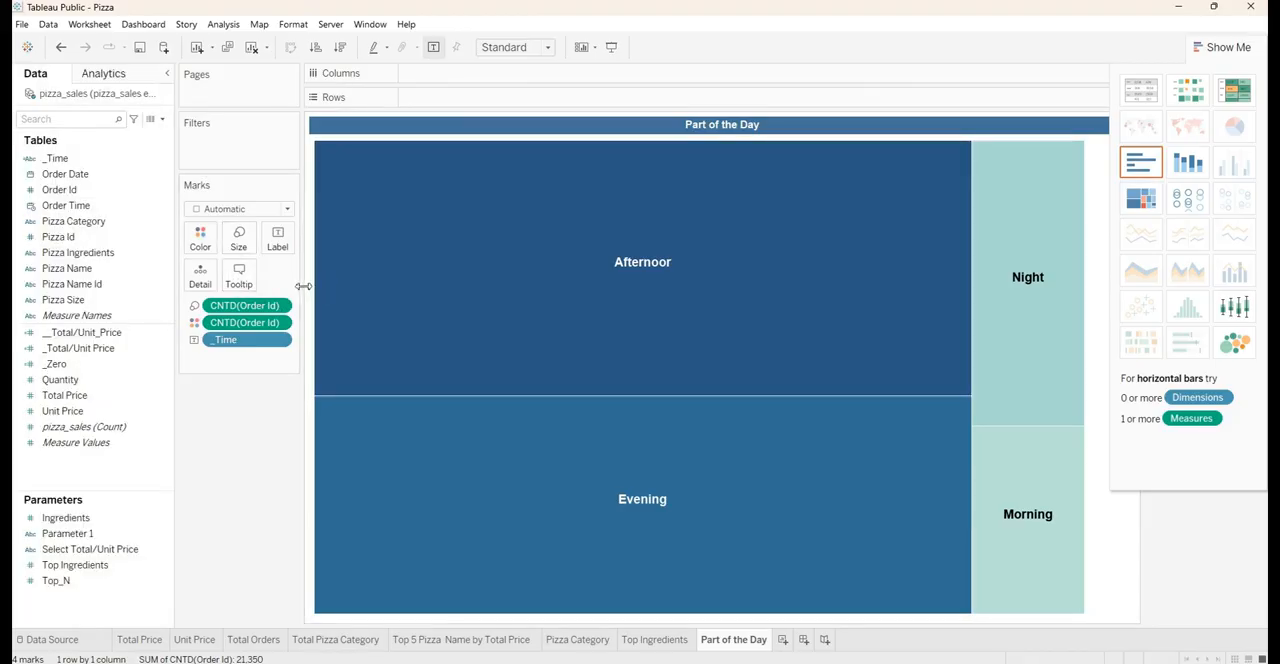
drag(308, 291, 384, 291)
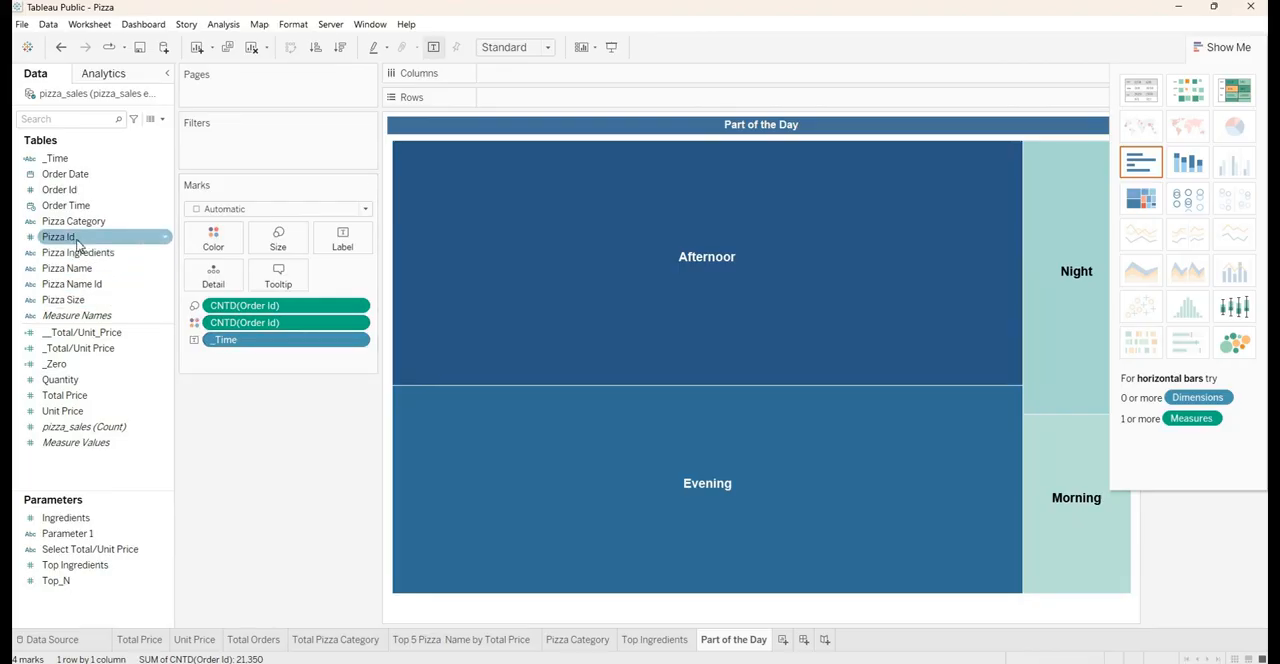
drag(77, 243, 344, 241)
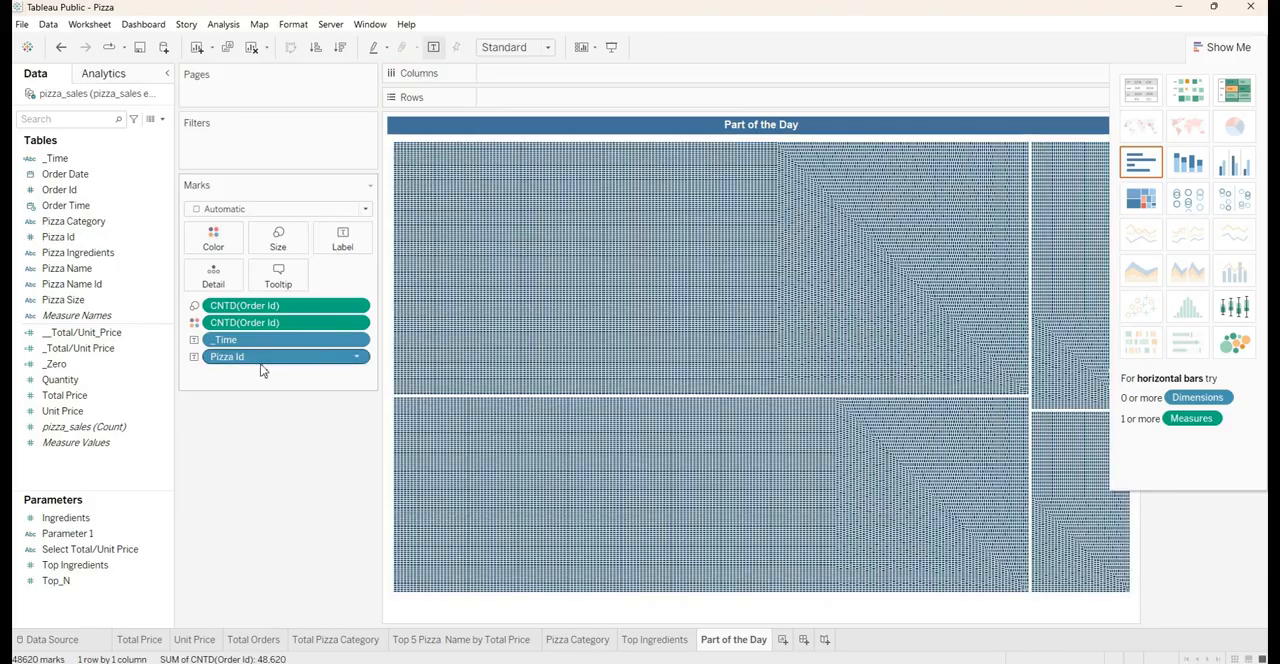
Aggregate Pizza Id in the treemap labels as a distinct count and narrow the data pane
right_click(256, 360)
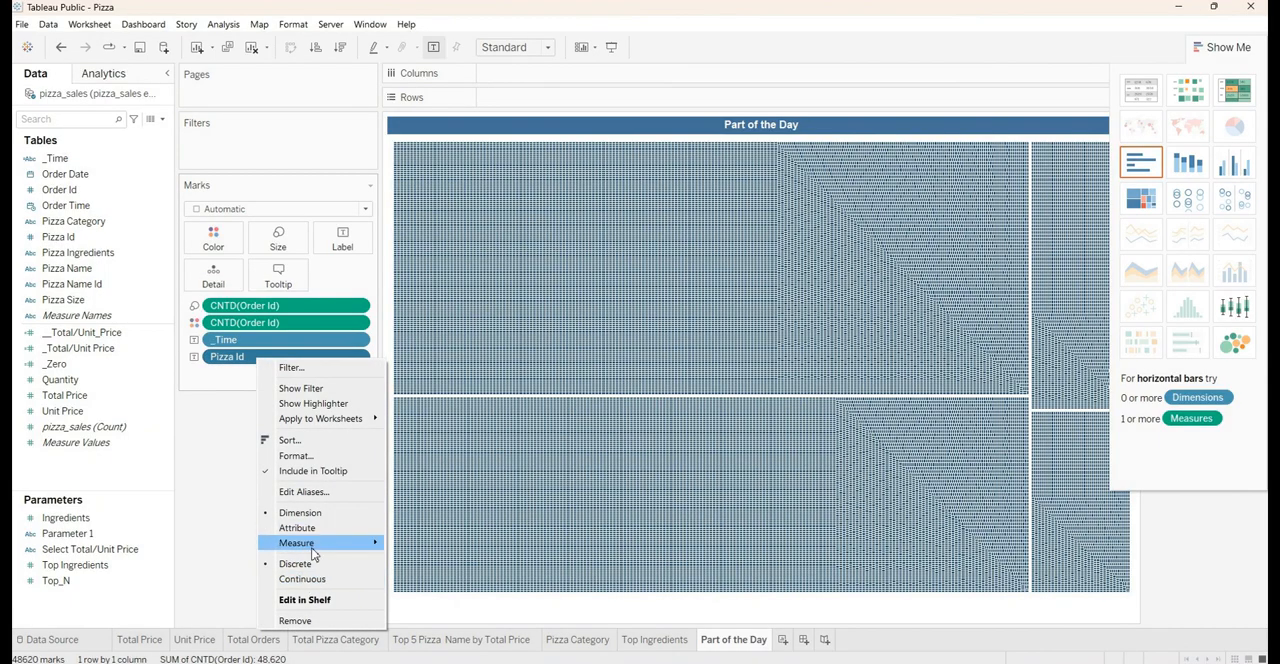
mouse_move(312, 547)
click(410, 585)
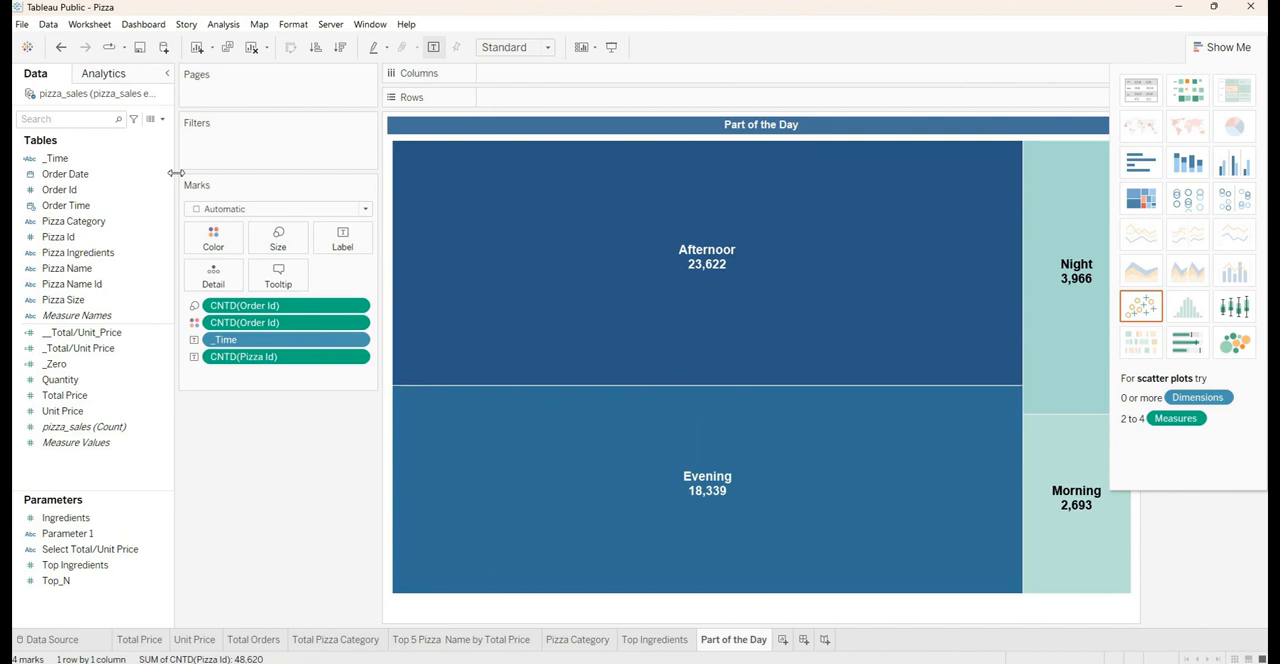
drag(175, 176, 143, 178)
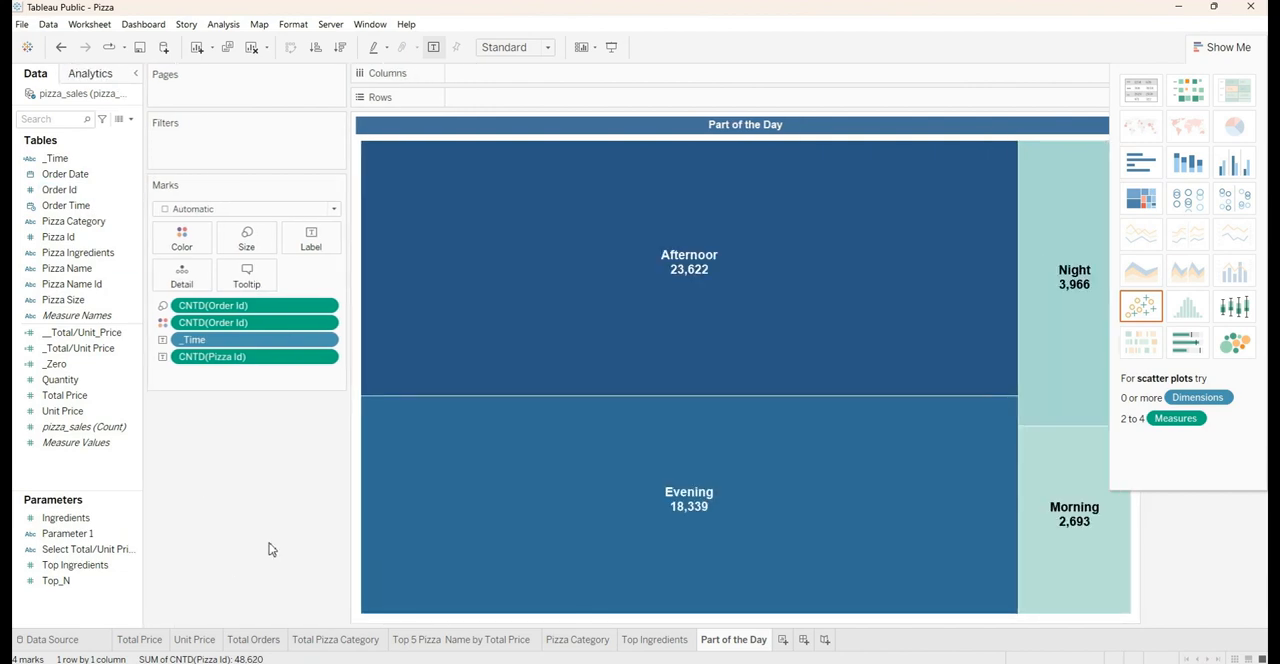
Create a new dashboard, hide the chart suggestions, and set the dashboard size to Automatic
click(804, 640)
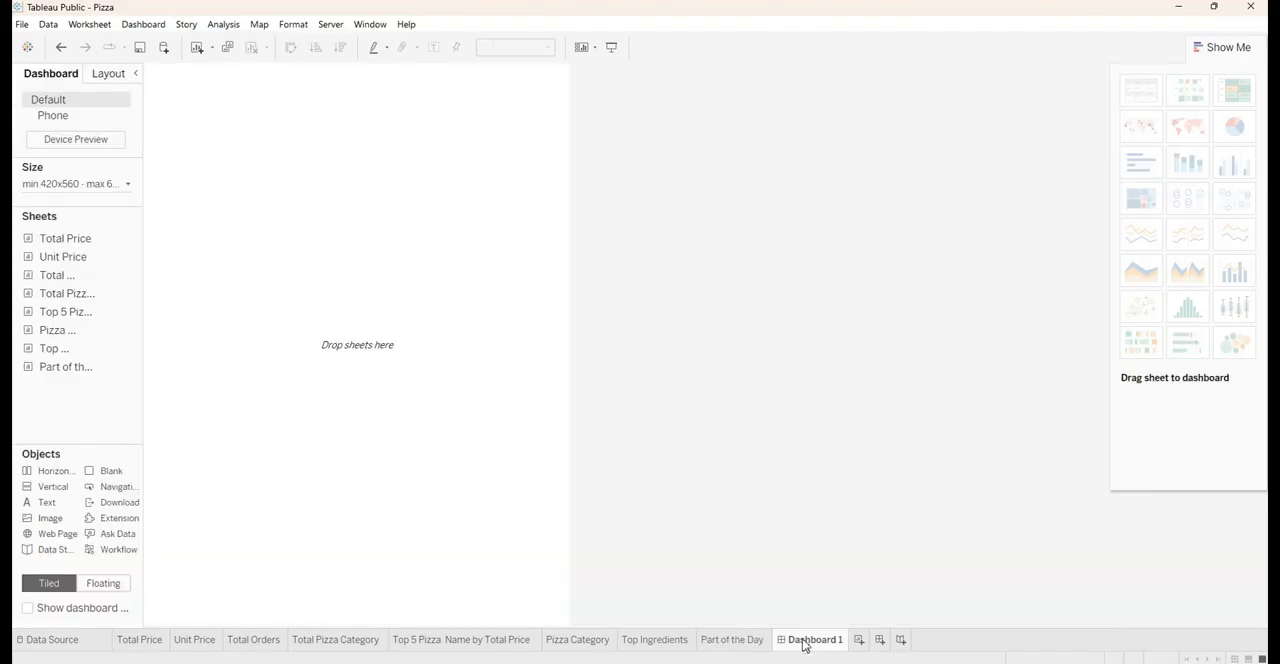
click(1217, 52)
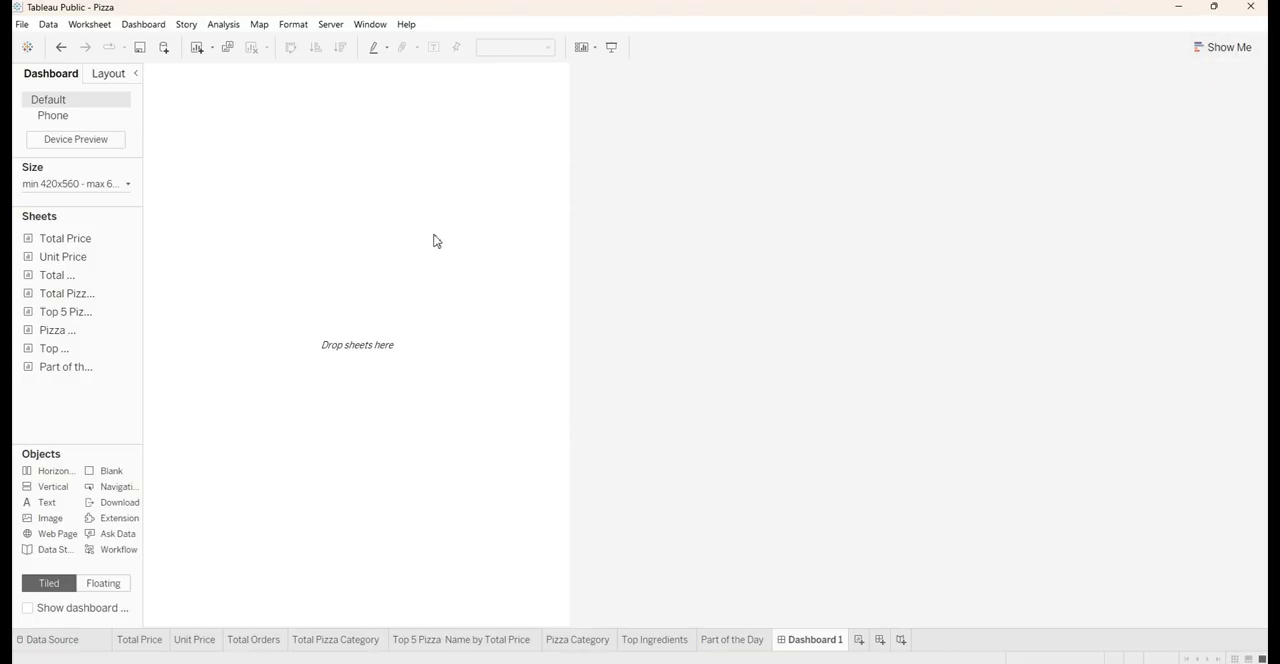
click(92, 185)
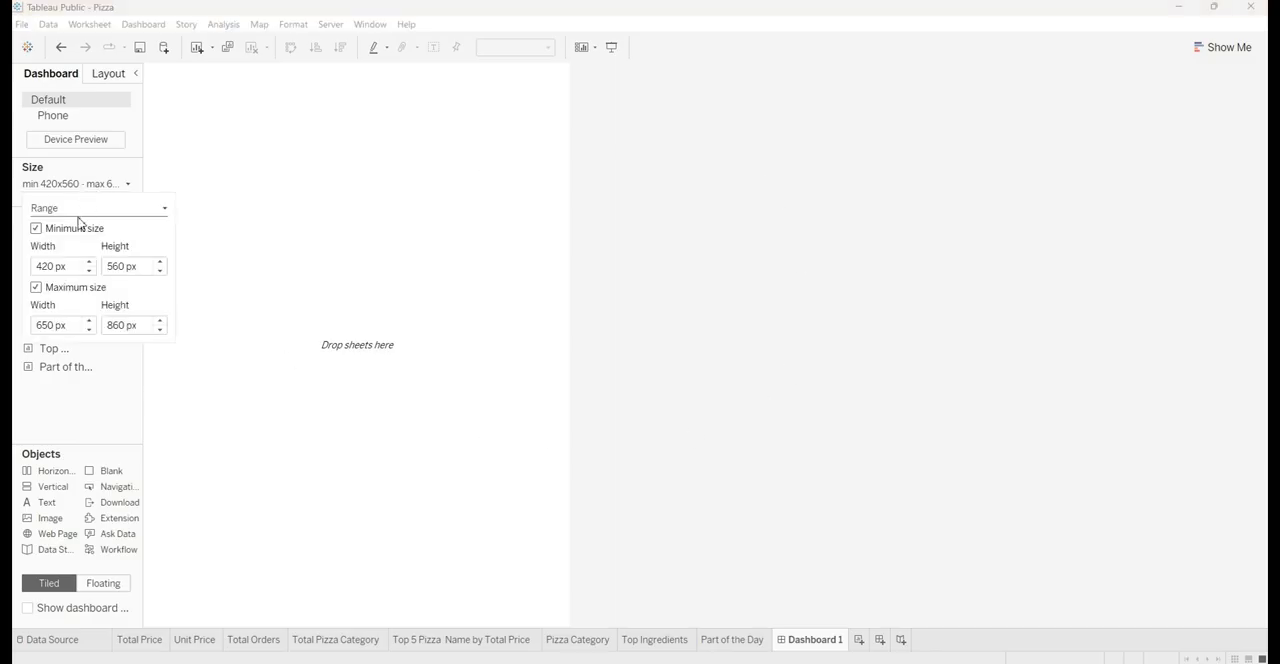
click(78, 212)
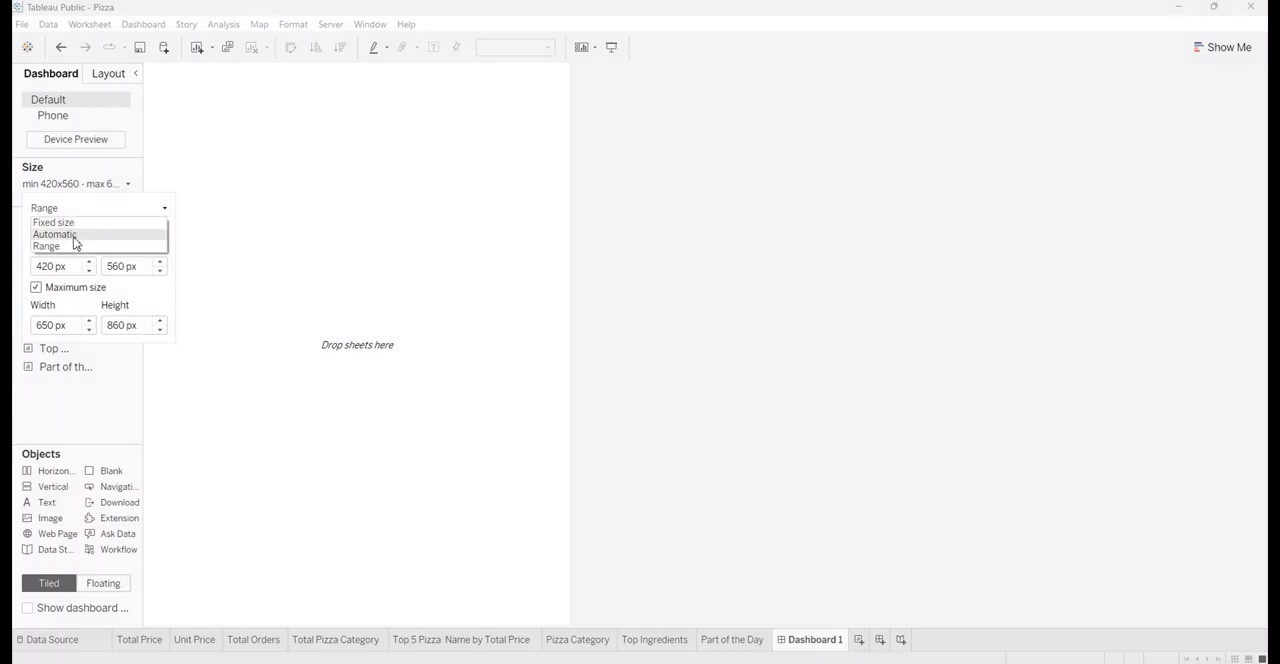
click(74, 235)
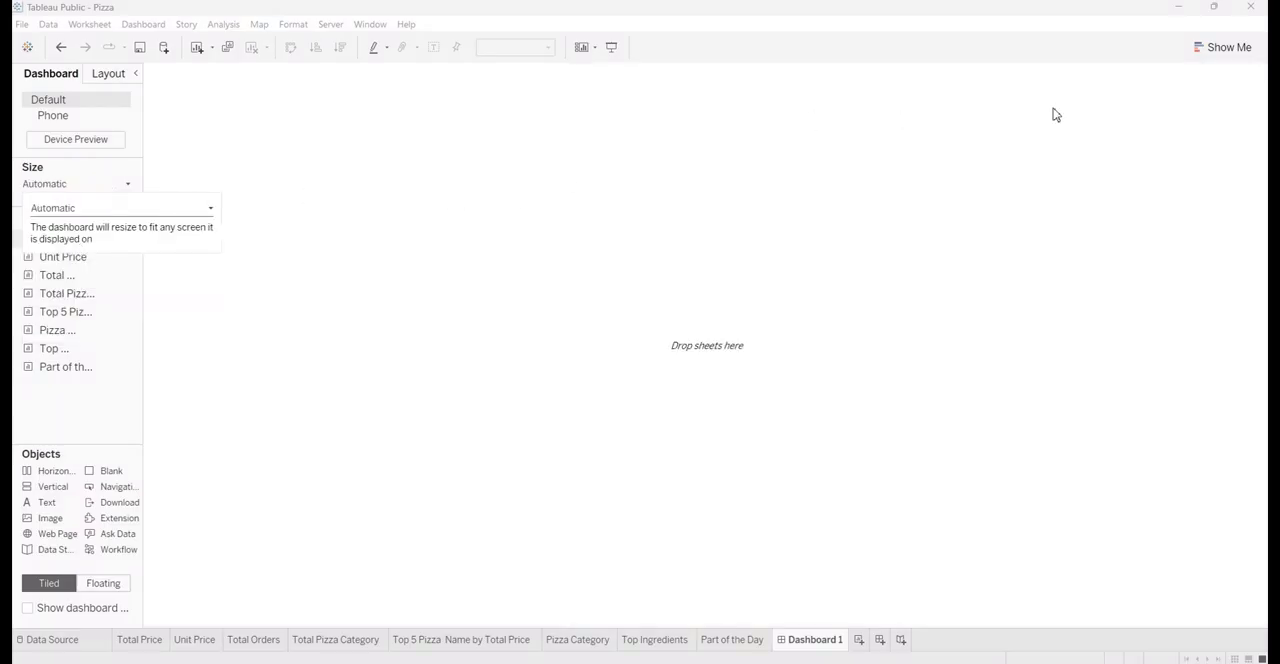
Rename the new dashboard as Pizza and widen the side pane until the sheet names show in full
double_click(811, 641)
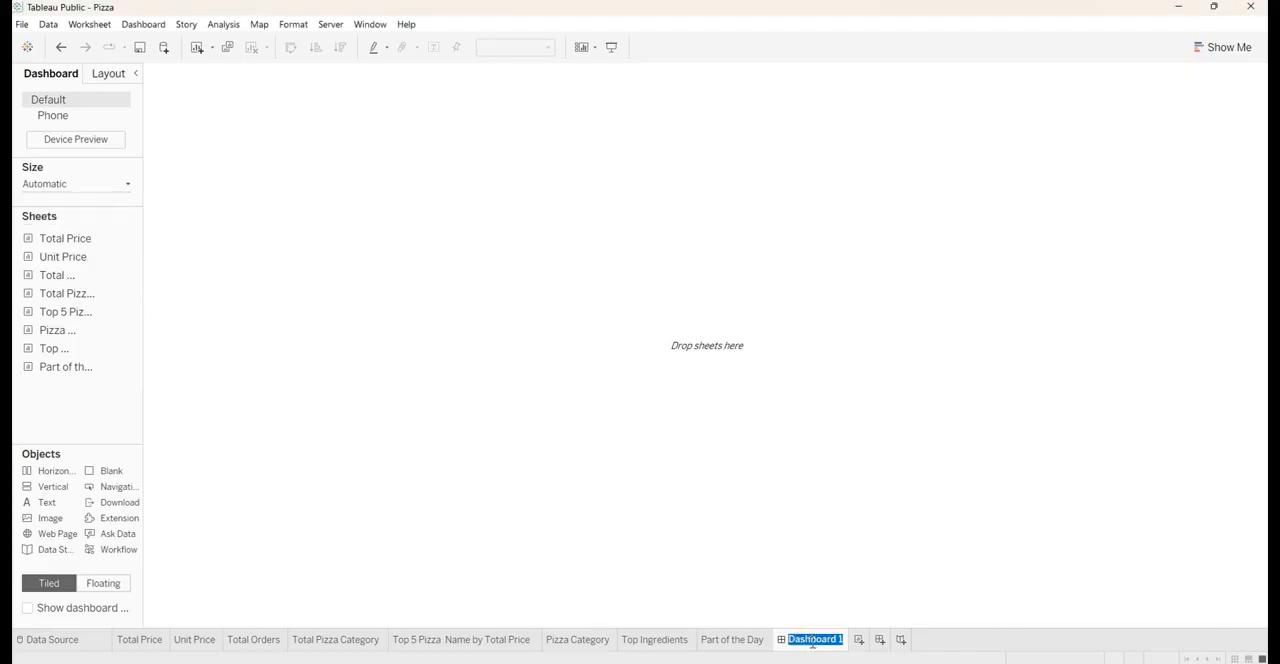
text(Pizza)
key(Return)
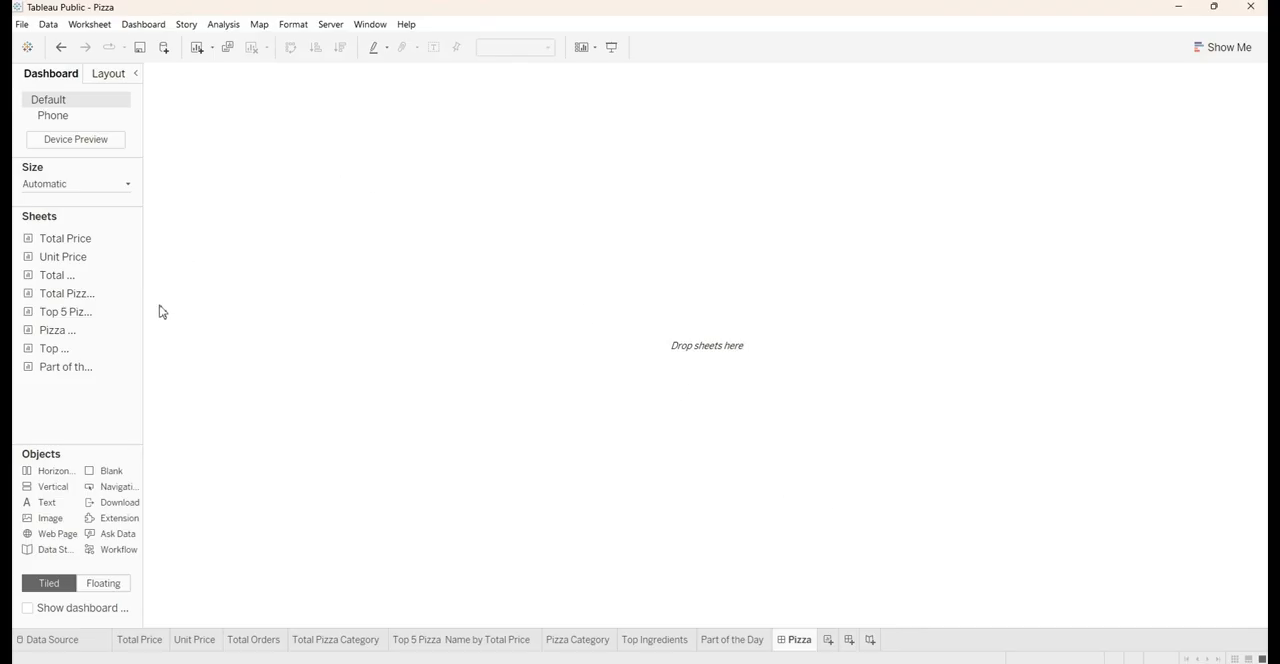
drag(145, 297, 313, 285)
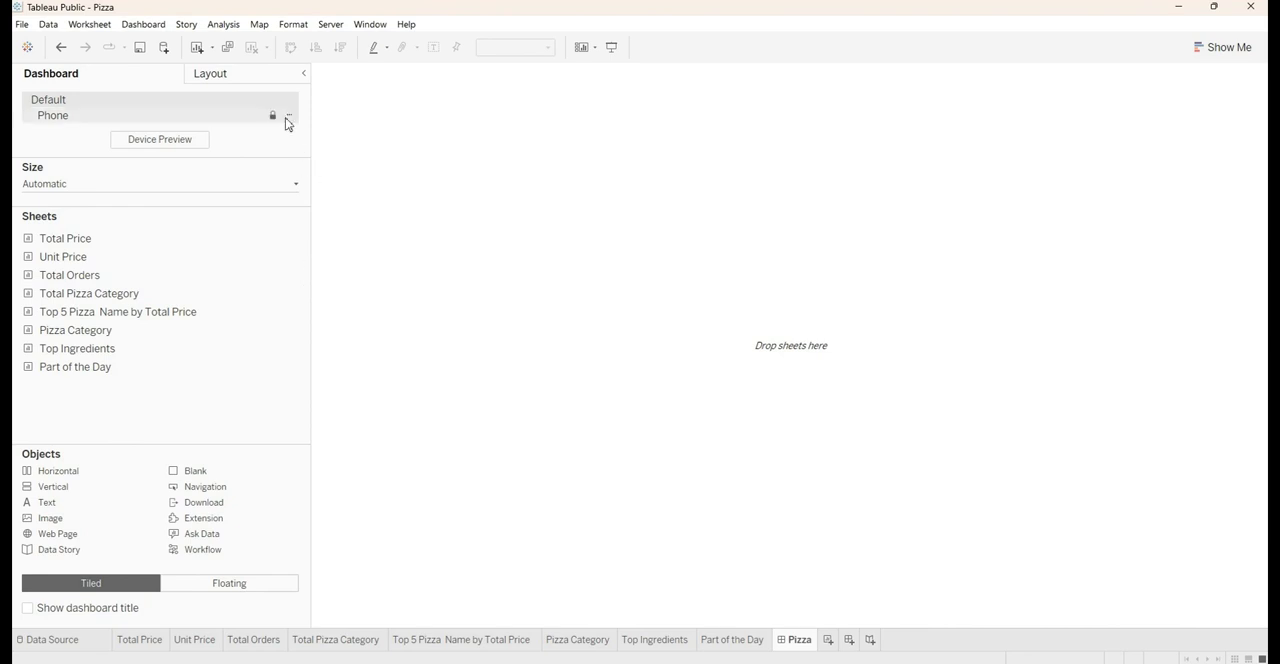
Check the layout settings, try a custom fixed dashboard size, and restore the Automatic size
click(257, 78)
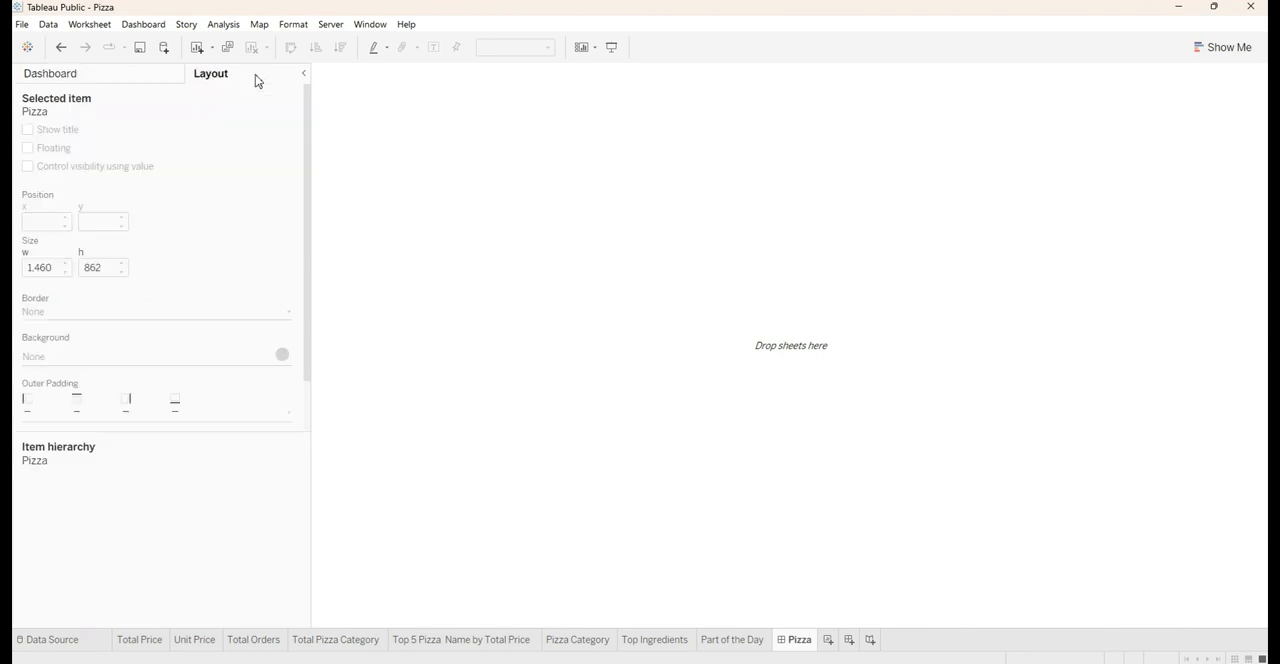
click(84, 75)
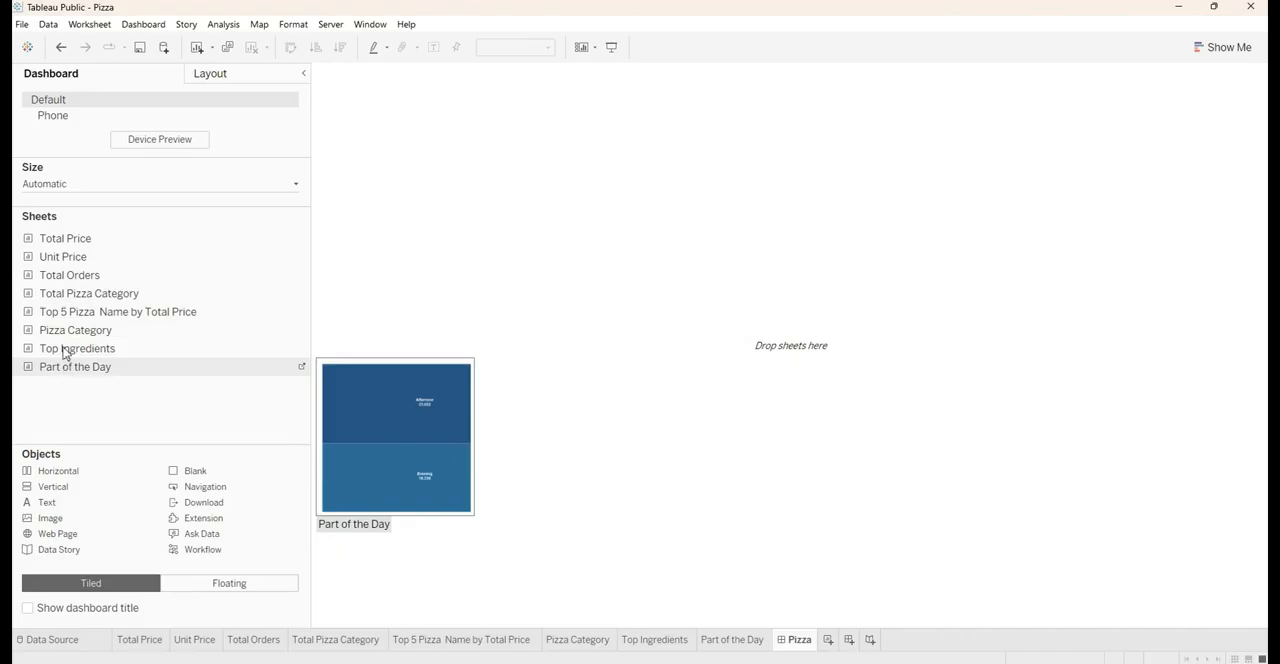
click(30, 186)
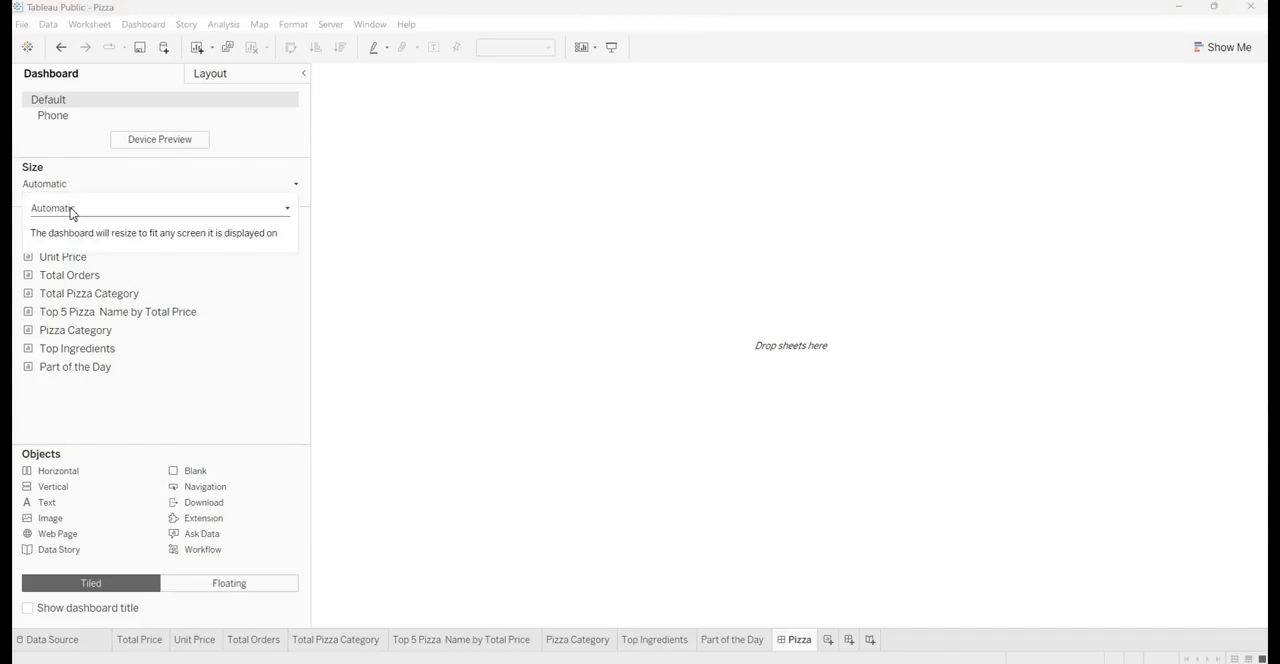
click(71, 210)
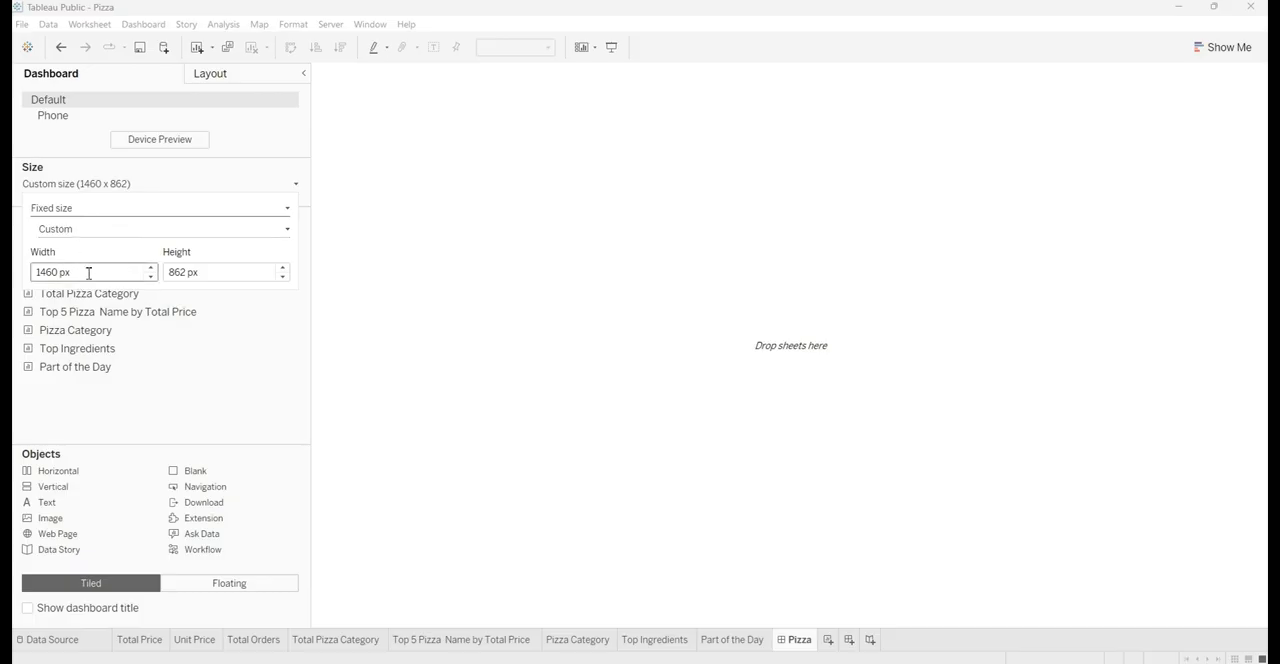
click(127, 232)
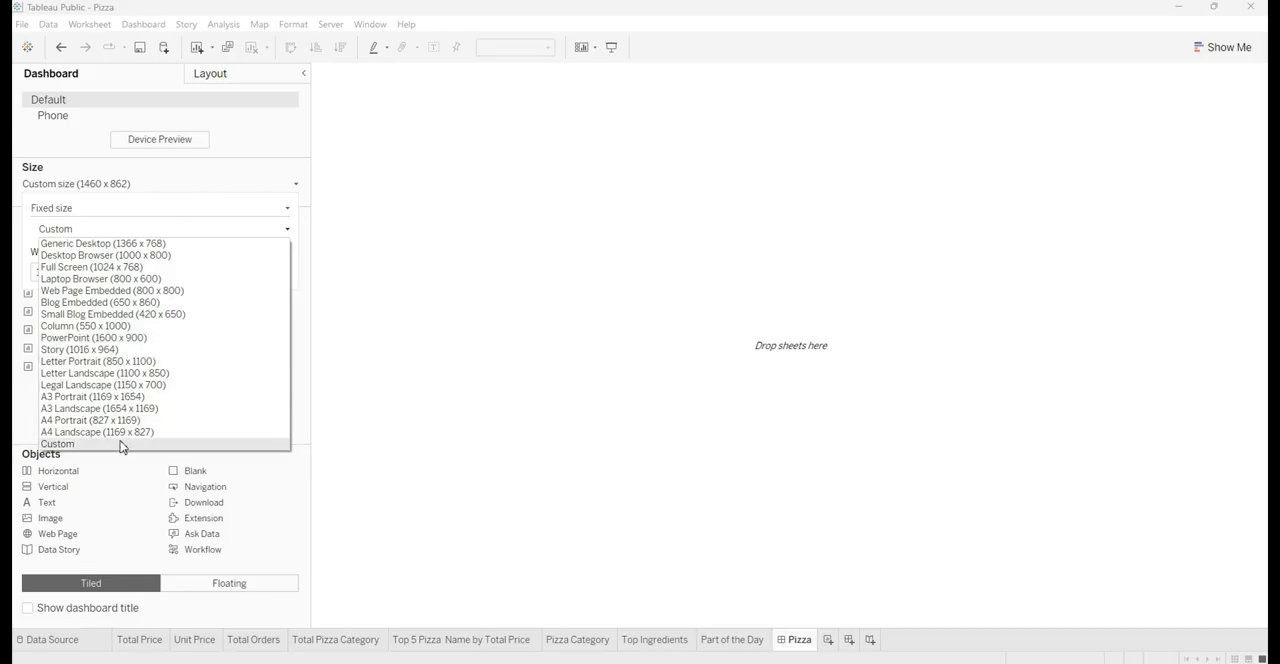
click(144, 234)
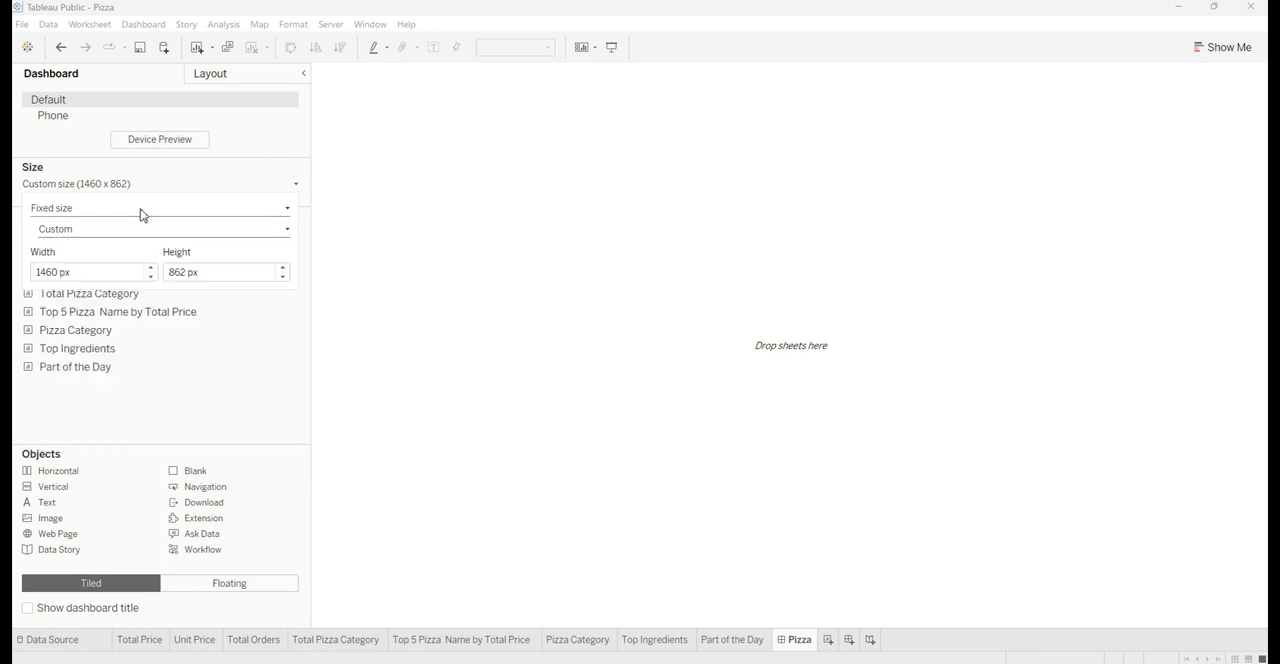
click(143, 212)
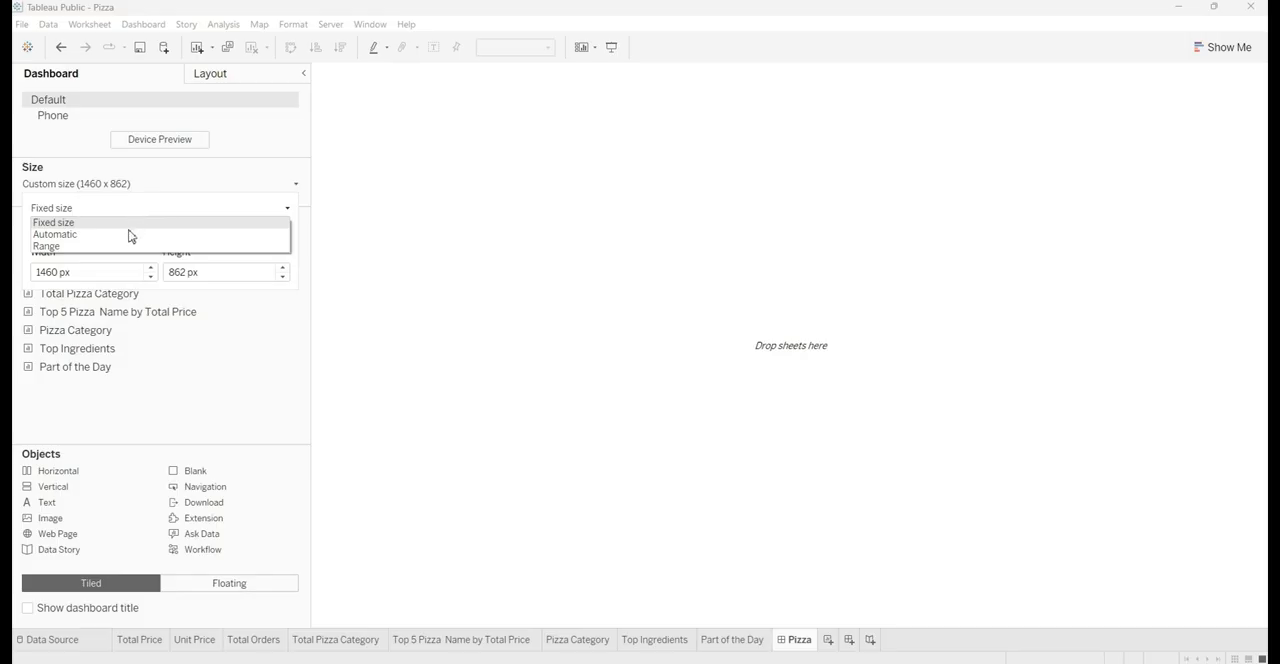
click(129, 235)
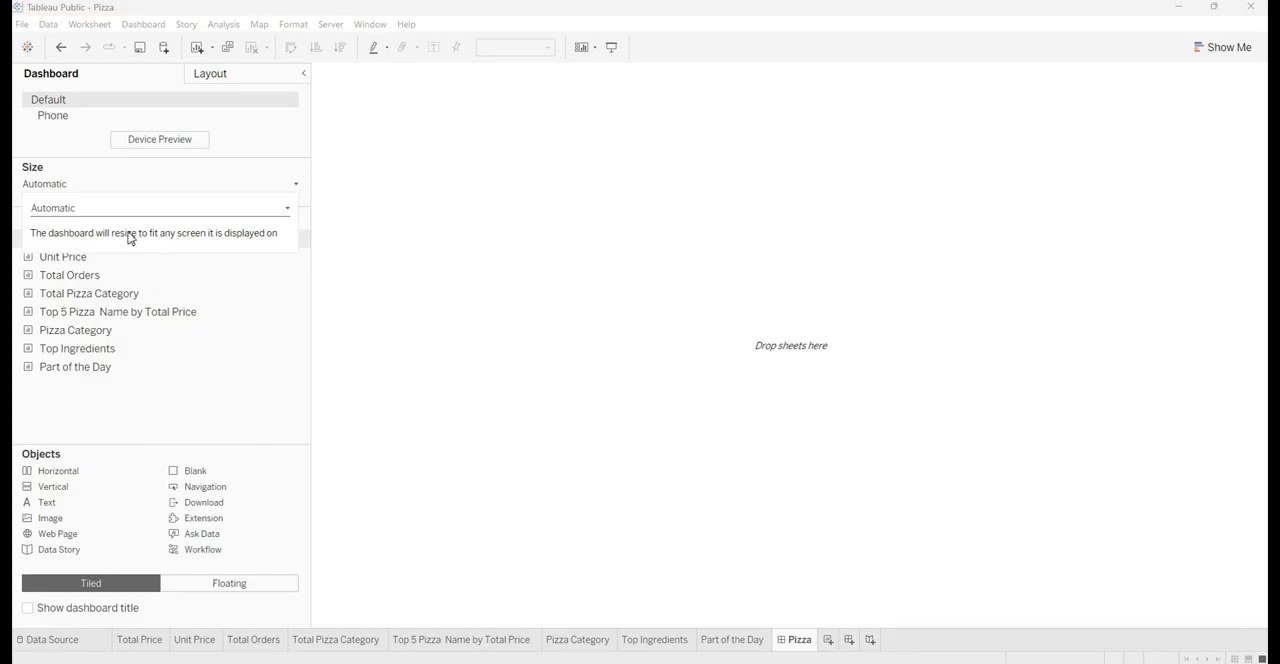
click(113, 172)
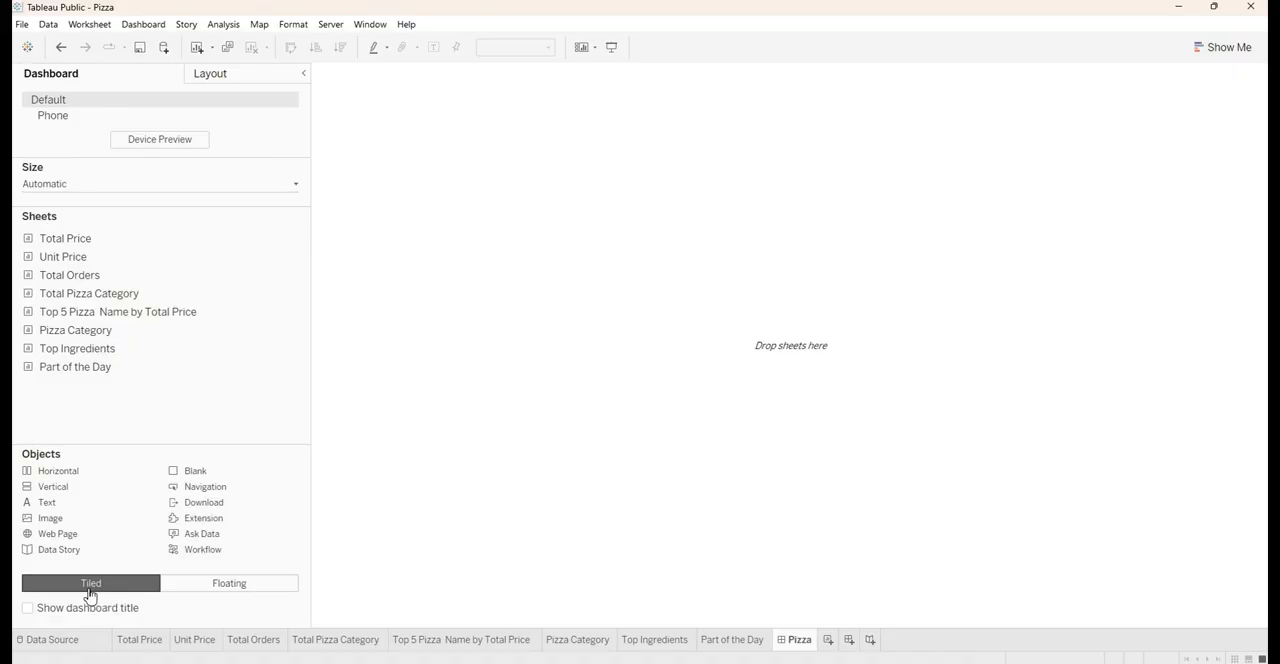
Try a tiled horizontal container on the empty dashboard and remove it
click(178, 589)
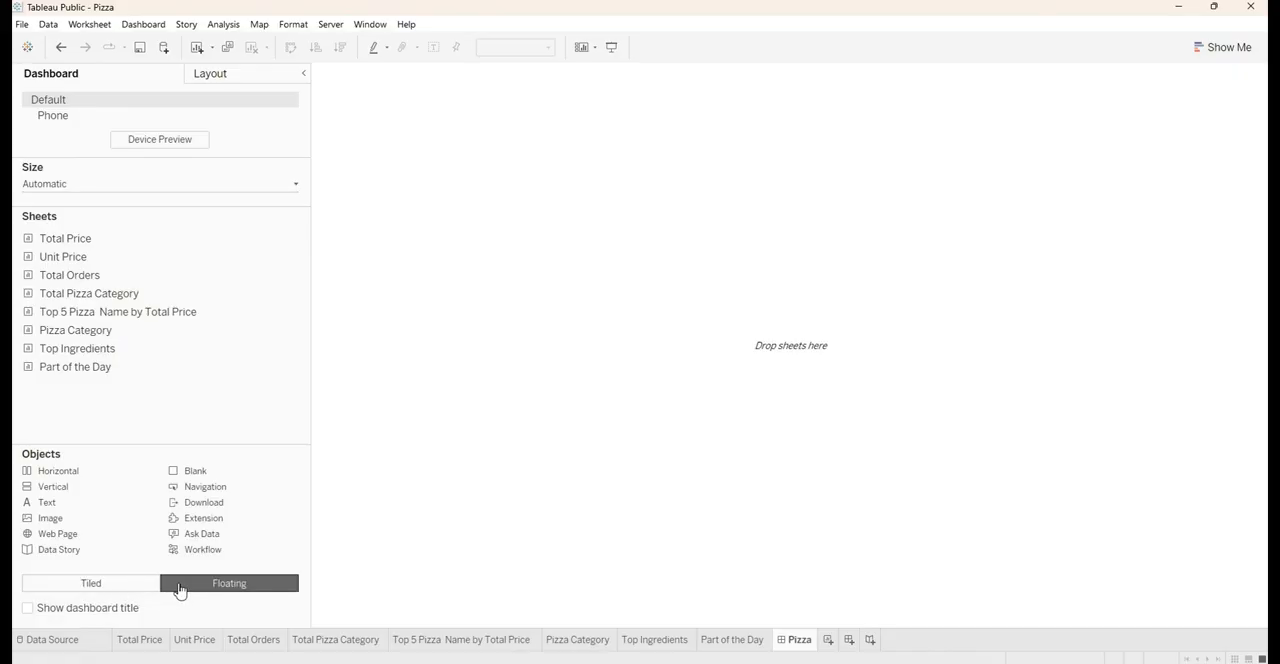
click(100, 589)
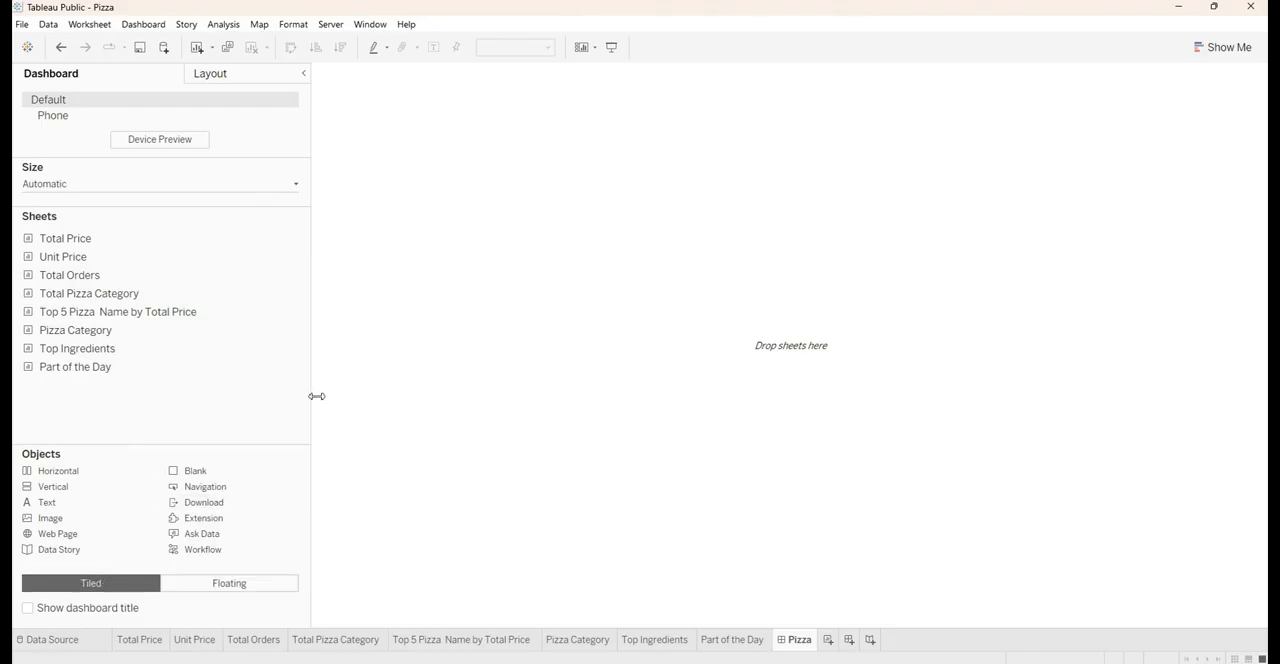
drag(316, 396, 251, 405)
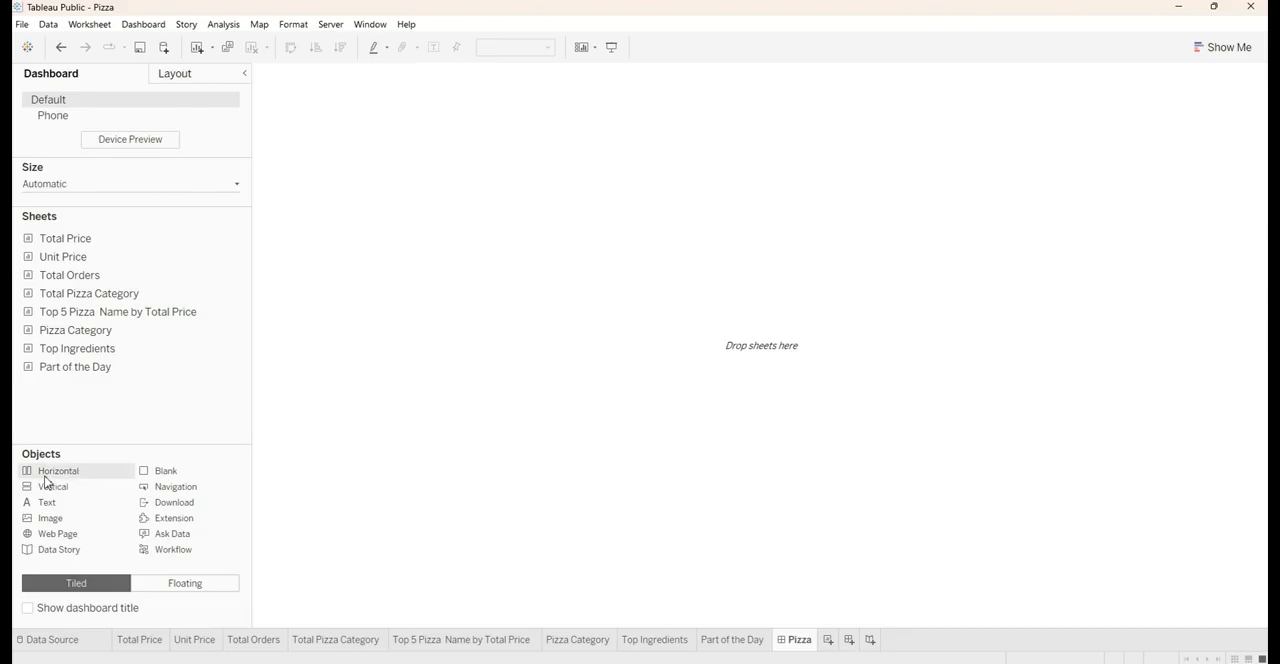
drag(45, 480, 360, 425)
drag(417, 364, 416, 362)
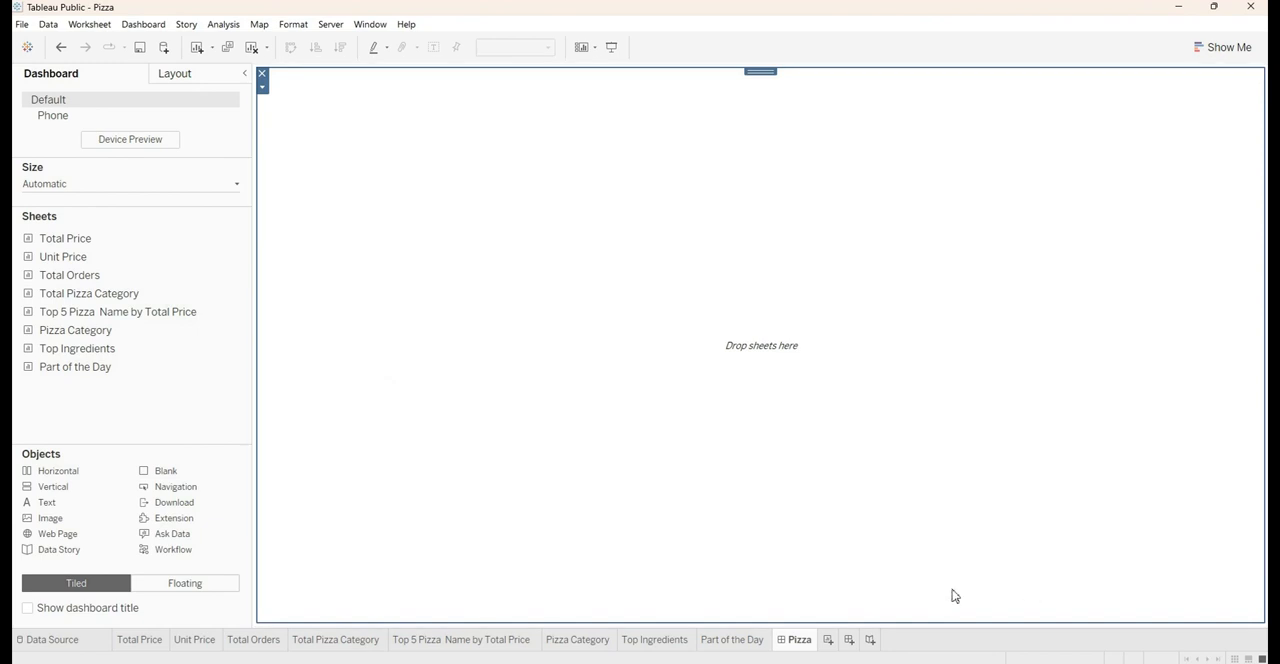
click(262, 75)
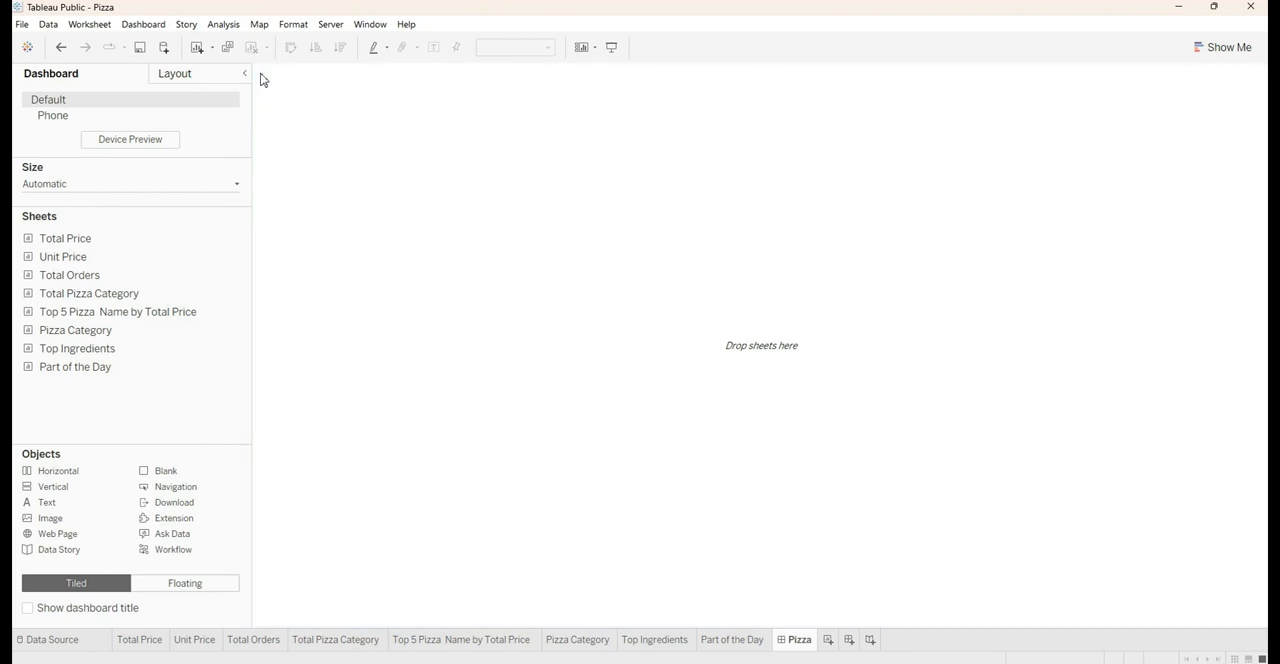
Place a floating horizontal container on the dashboard and resize it into a wide, short band
click(193, 590)
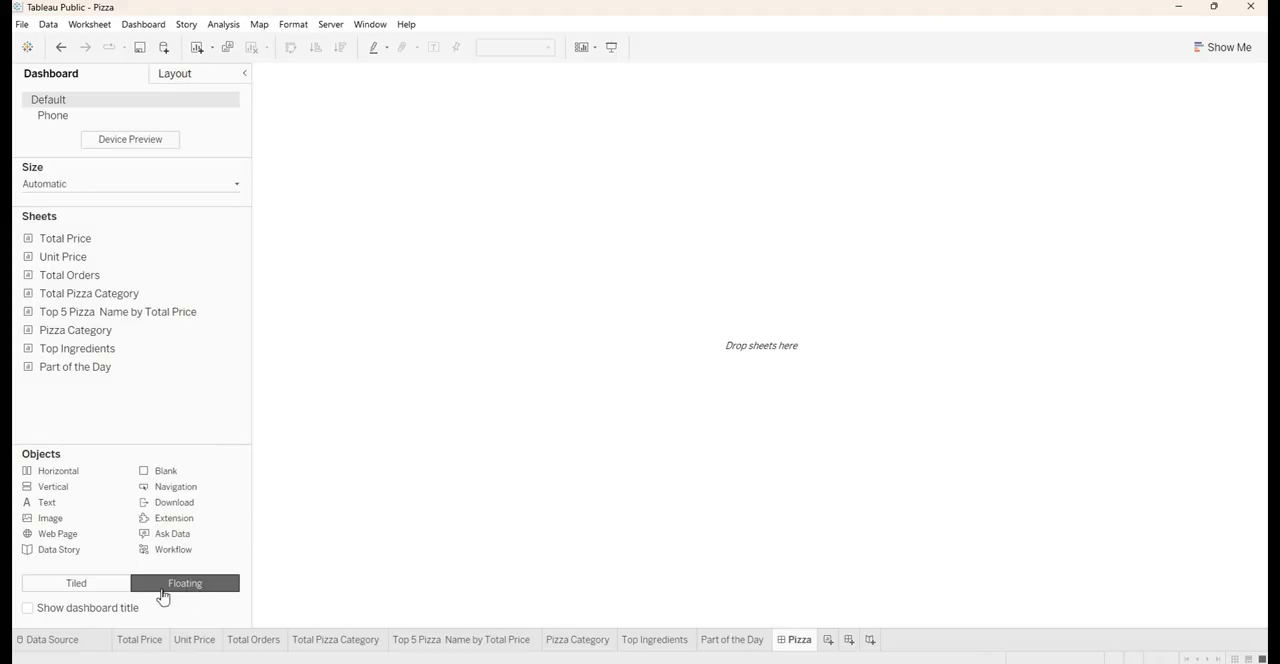
drag(42, 476, 447, 237)
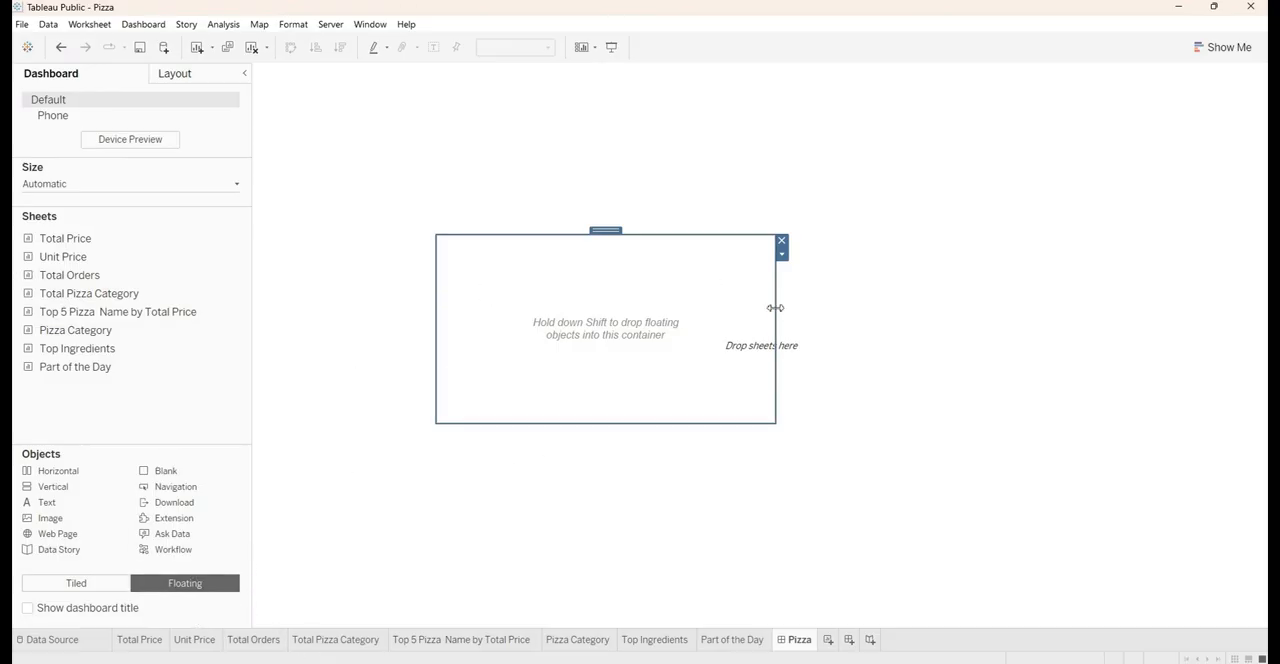
drag(775, 308, 594, 382)
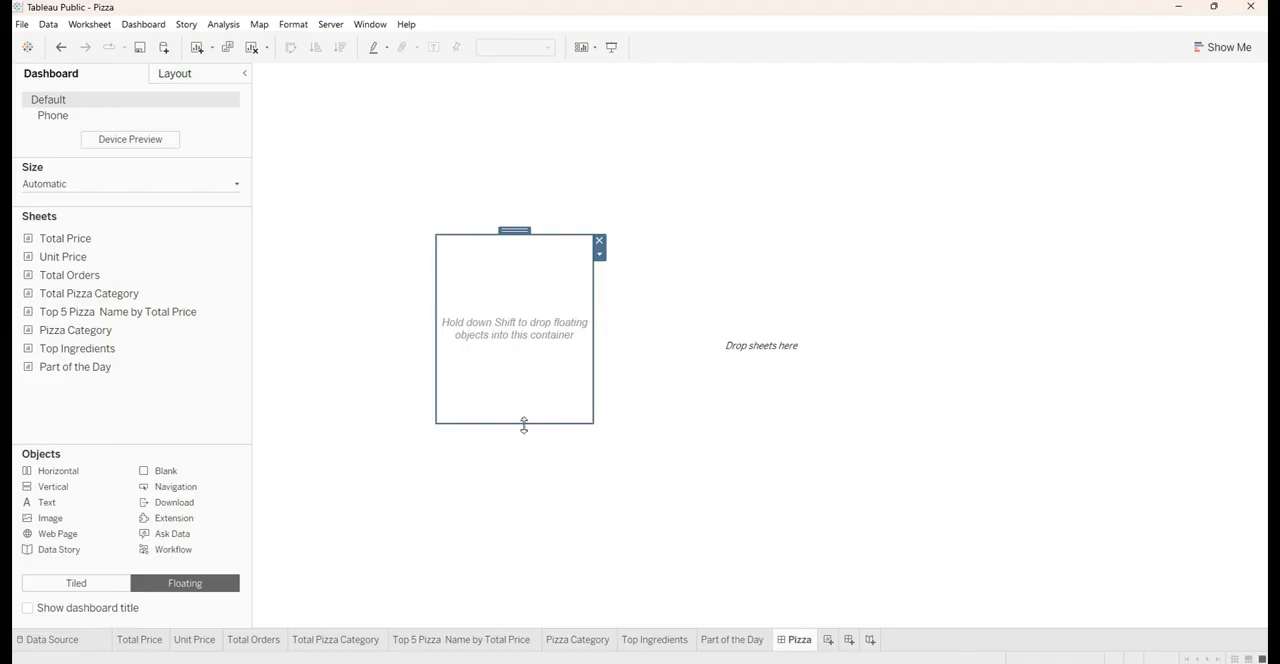
drag(524, 424, 524, 550)
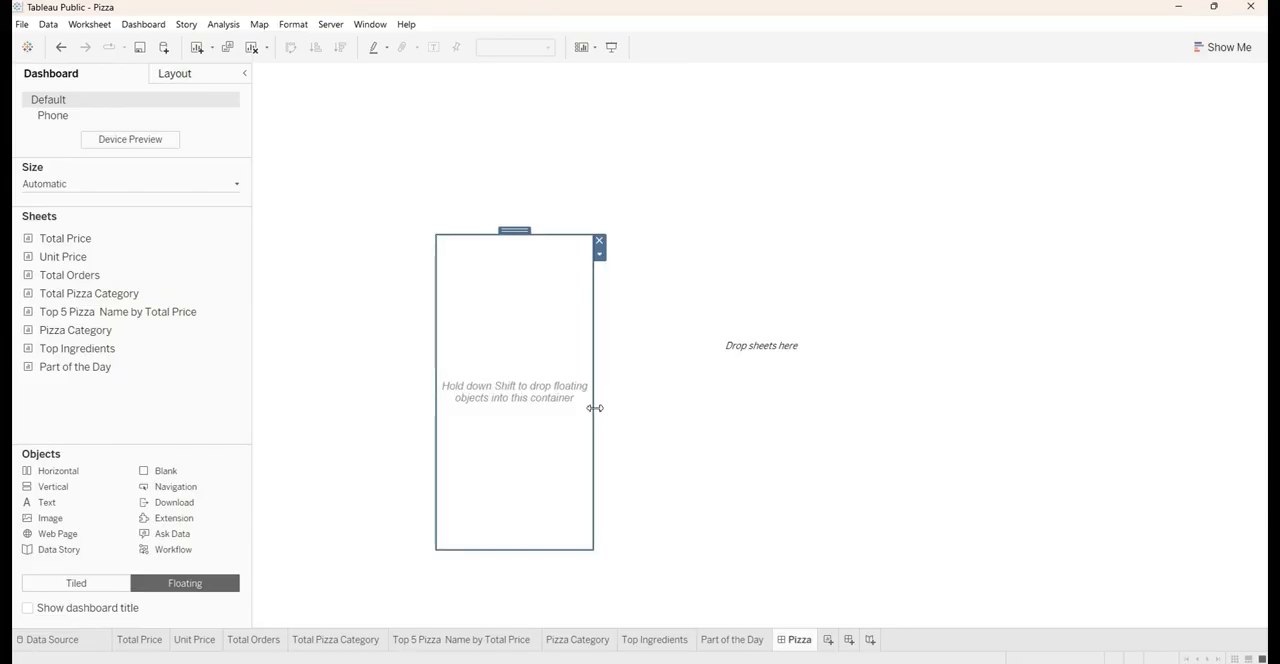
drag(595, 408, 726, 437)
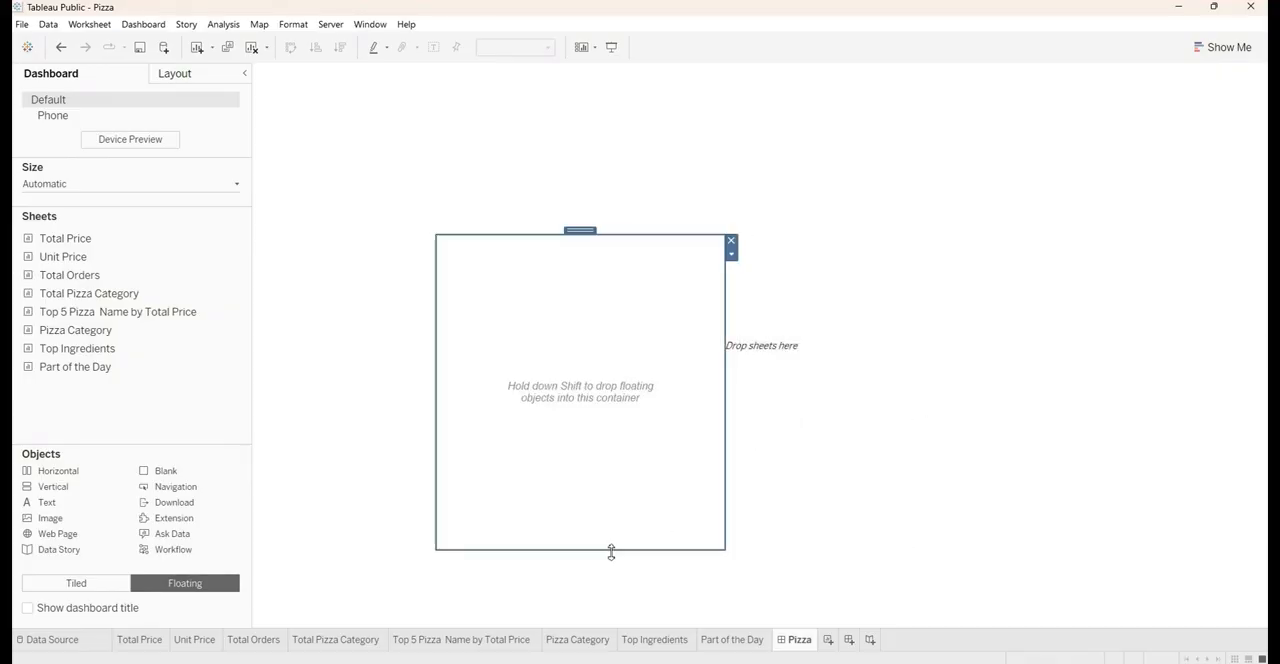
drag(611, 552, 650, 373)
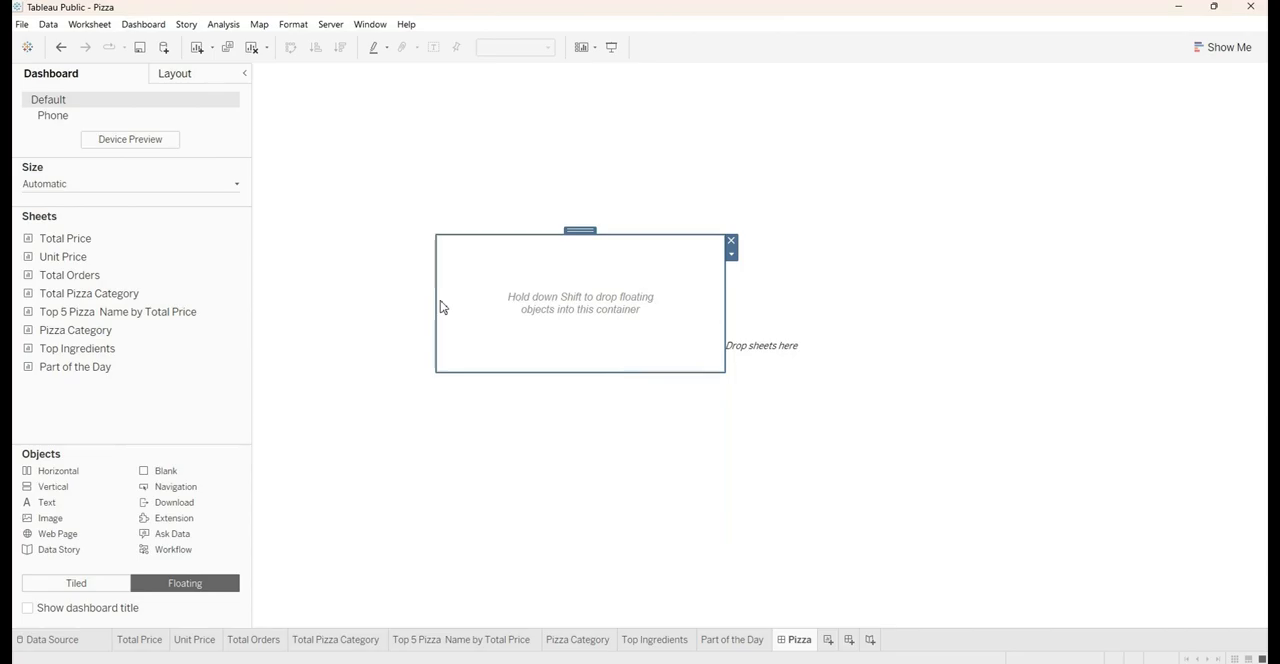
drag(440, 302, 342, 304)
drag(729, 313, 915, 318)
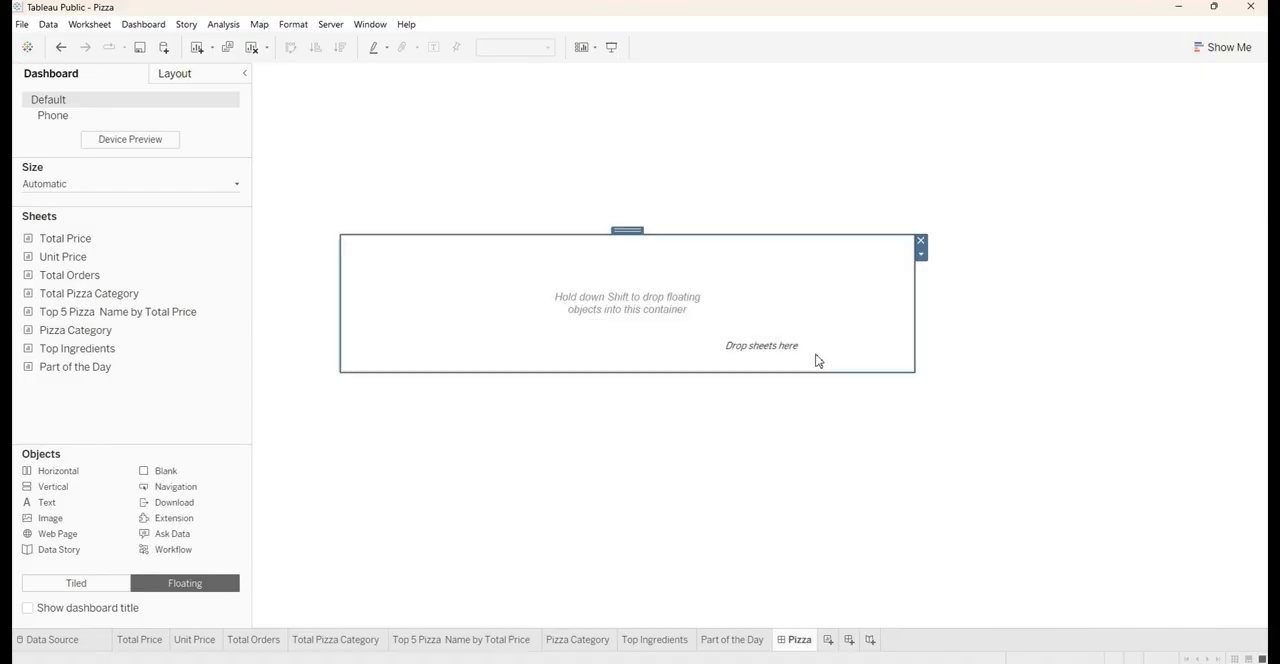
Insert the Total Price sheet into the floating horizontal container and select the parent container
click(78, 587)
click(200, 585)
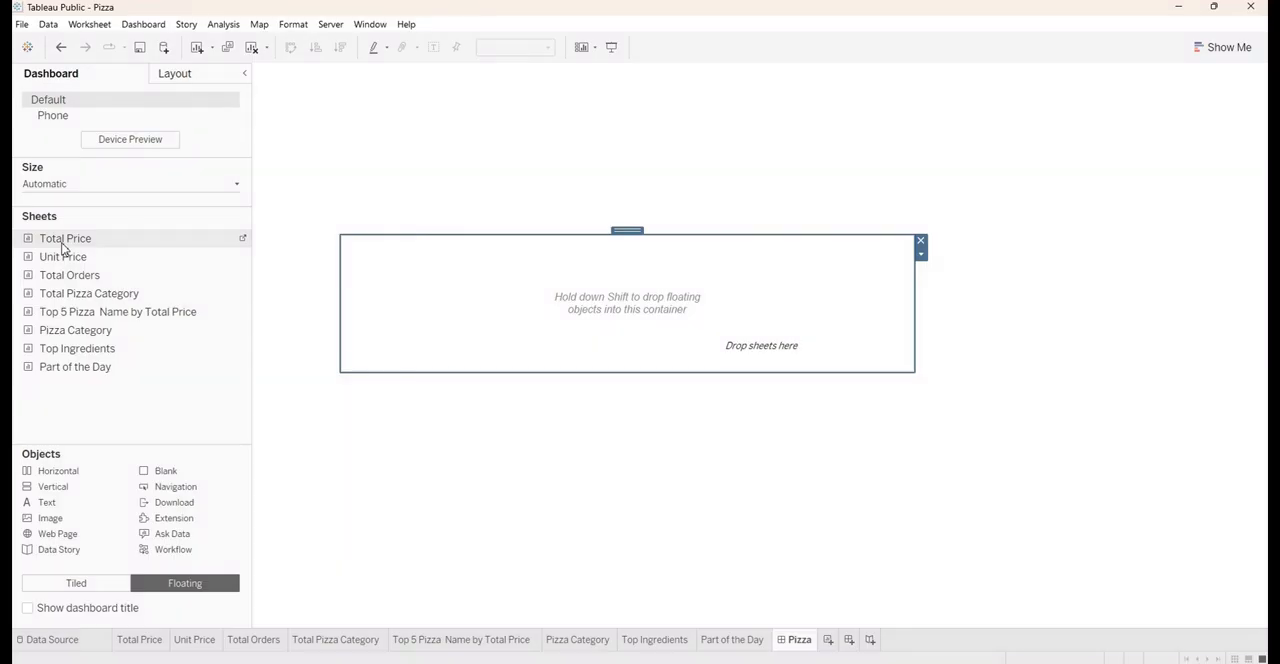
drag(62, 245, 258, 285)
drag(44, 243, 497, 289)
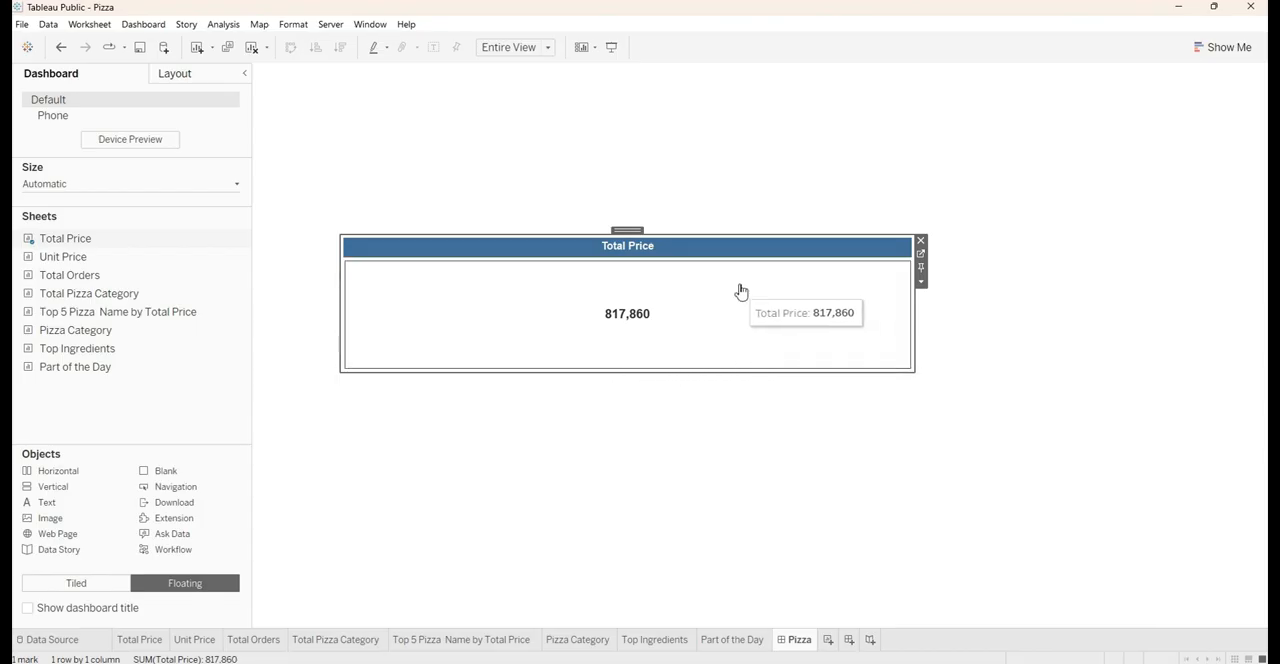
double_click(634, 231)
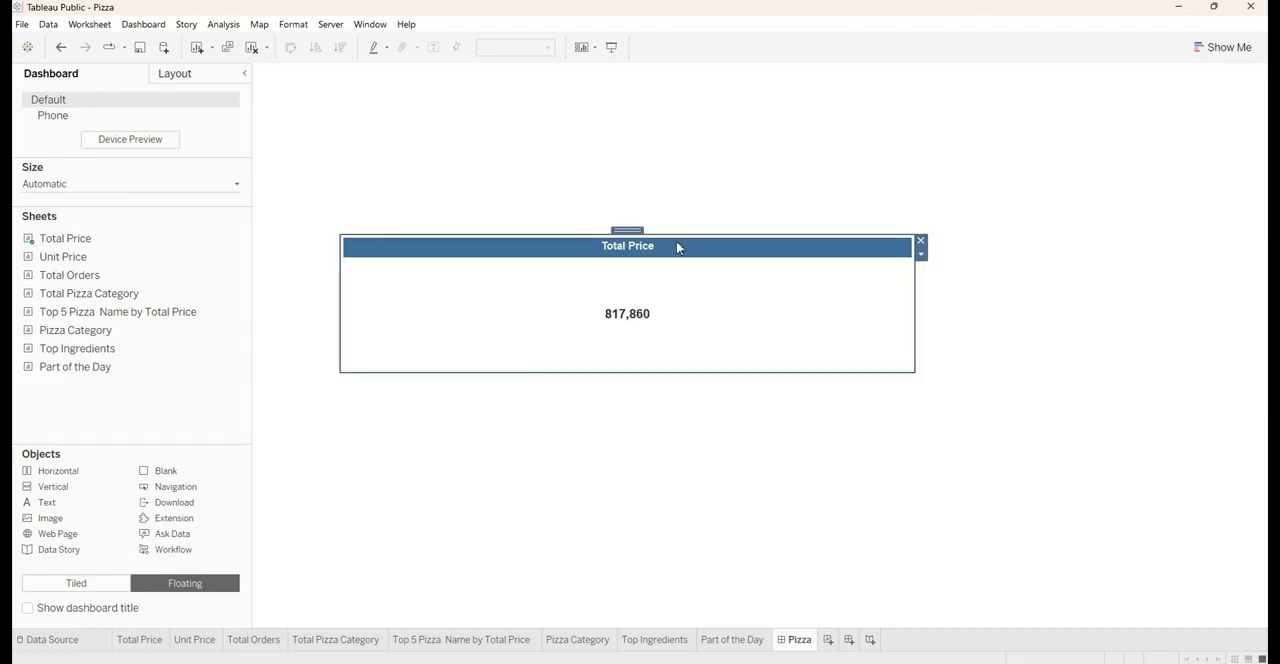
Move the Total Price container up and insert the Unit Price, Total Orders and Total Pizza Category sheets into it side by side
drag(624, 230, 644, 173)
drag(56, 257, 811, 238)
drag(98, 276, 903, 231)
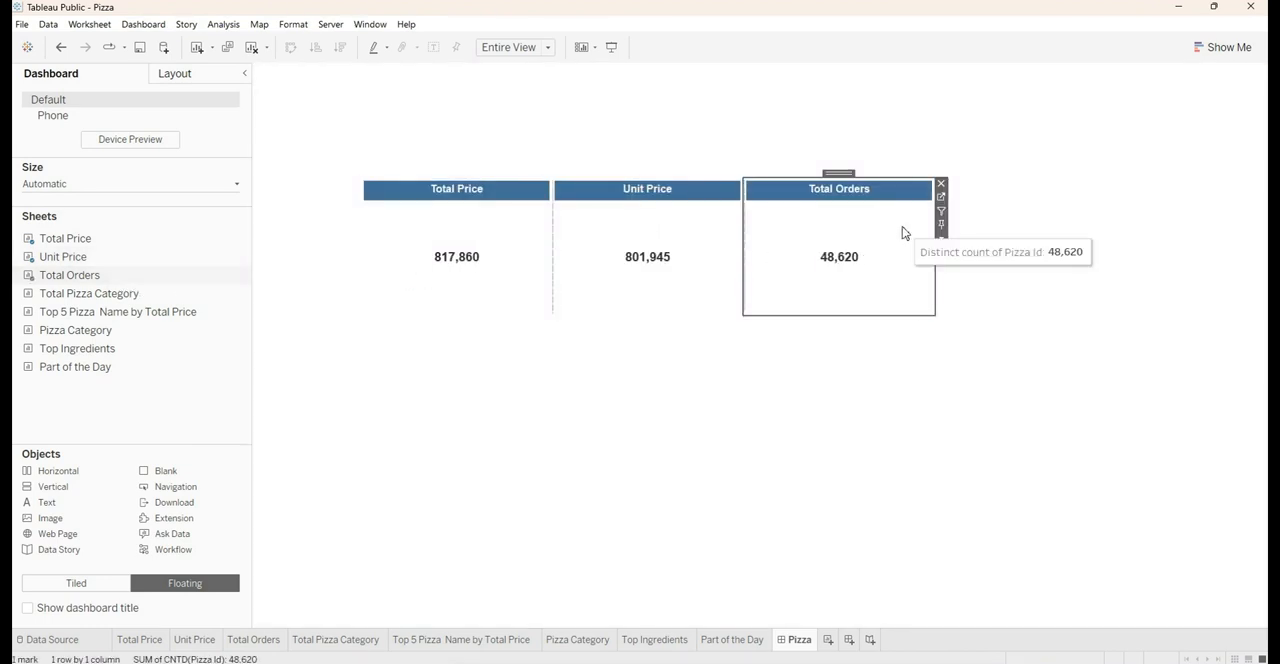
drag(152, 312, 159, 318)
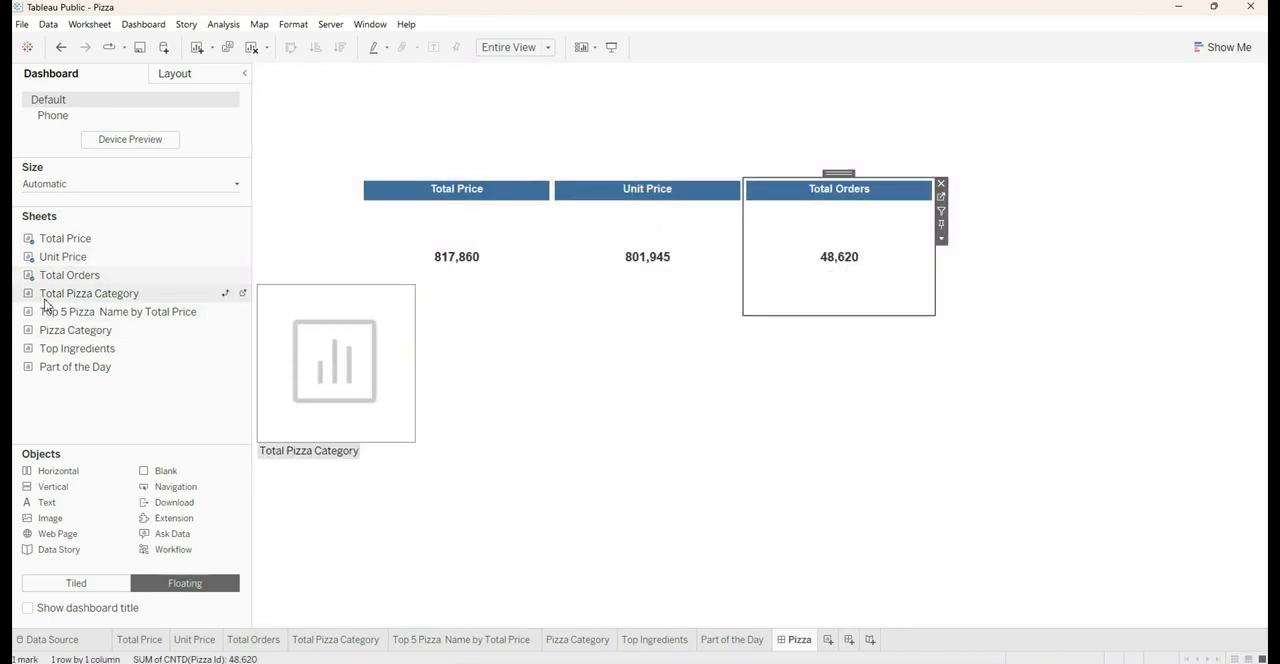
drag(45, 299, 883, 270)
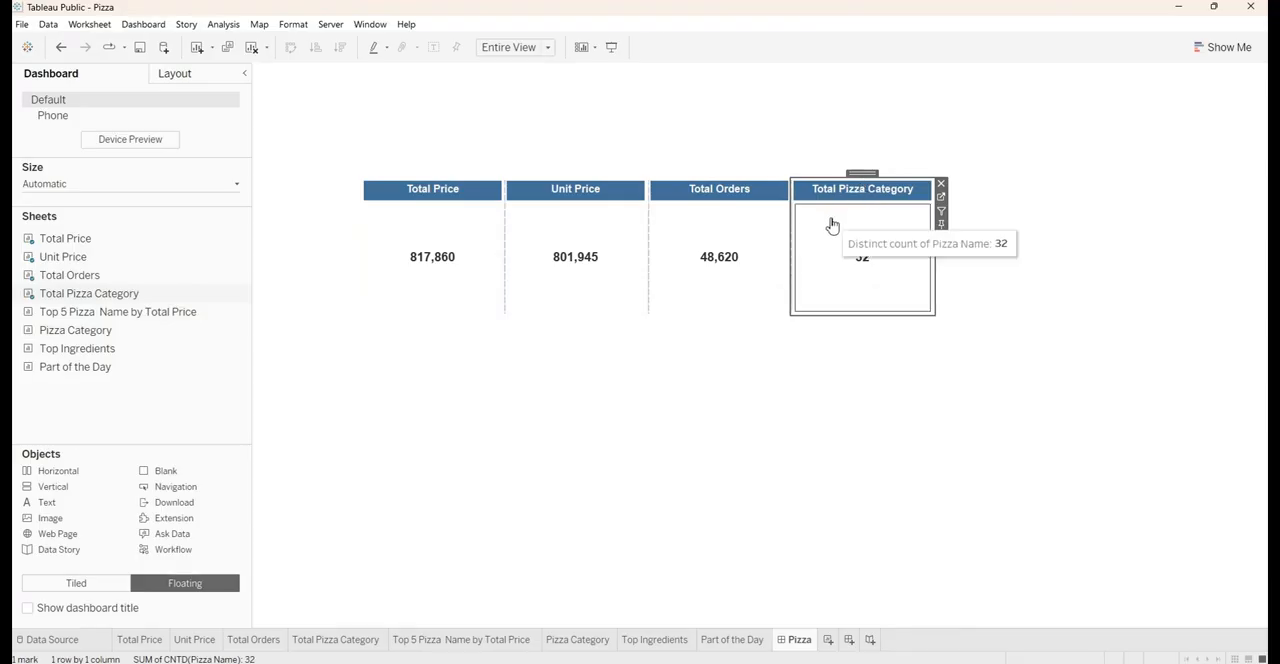
Distribute the contents of the four-sheet KPI container evenly
double_click(861, 172)
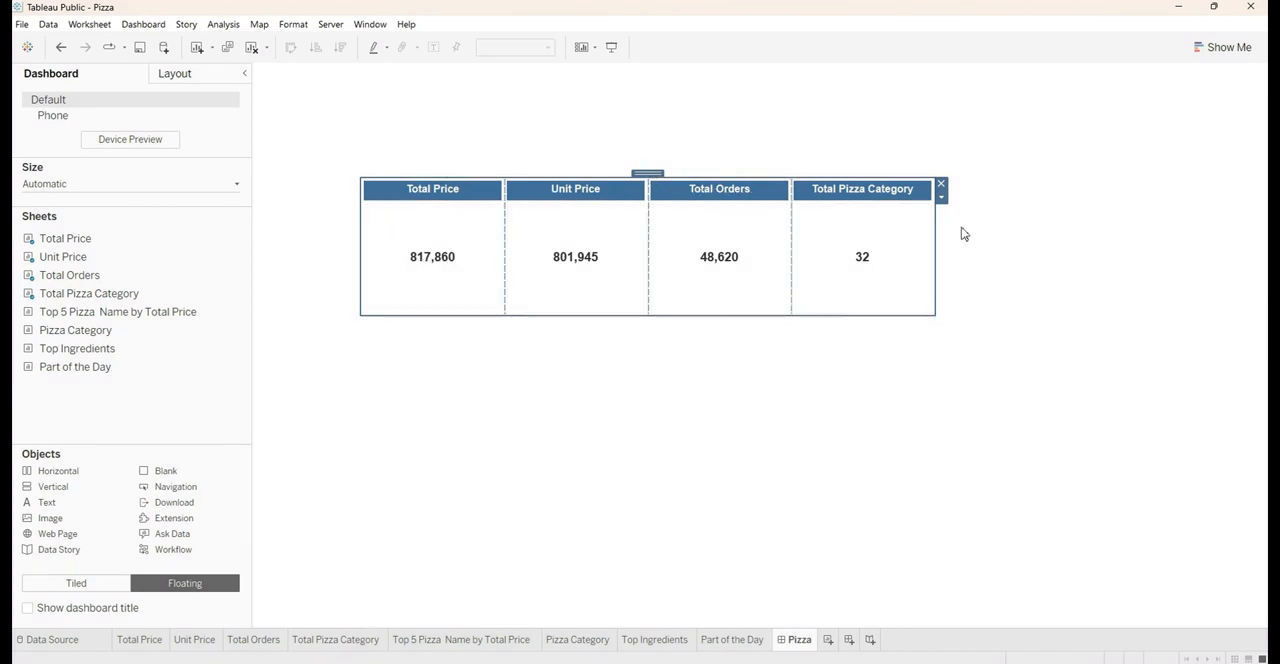
click(941, 198)
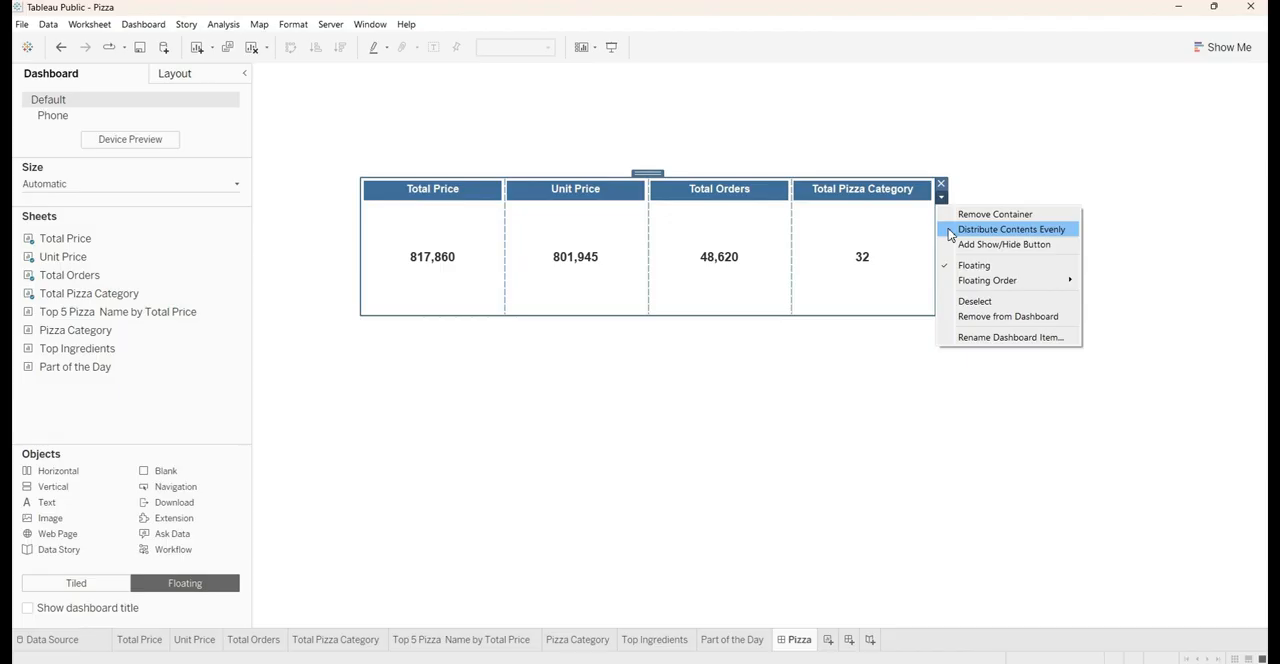
click(1010, 229)
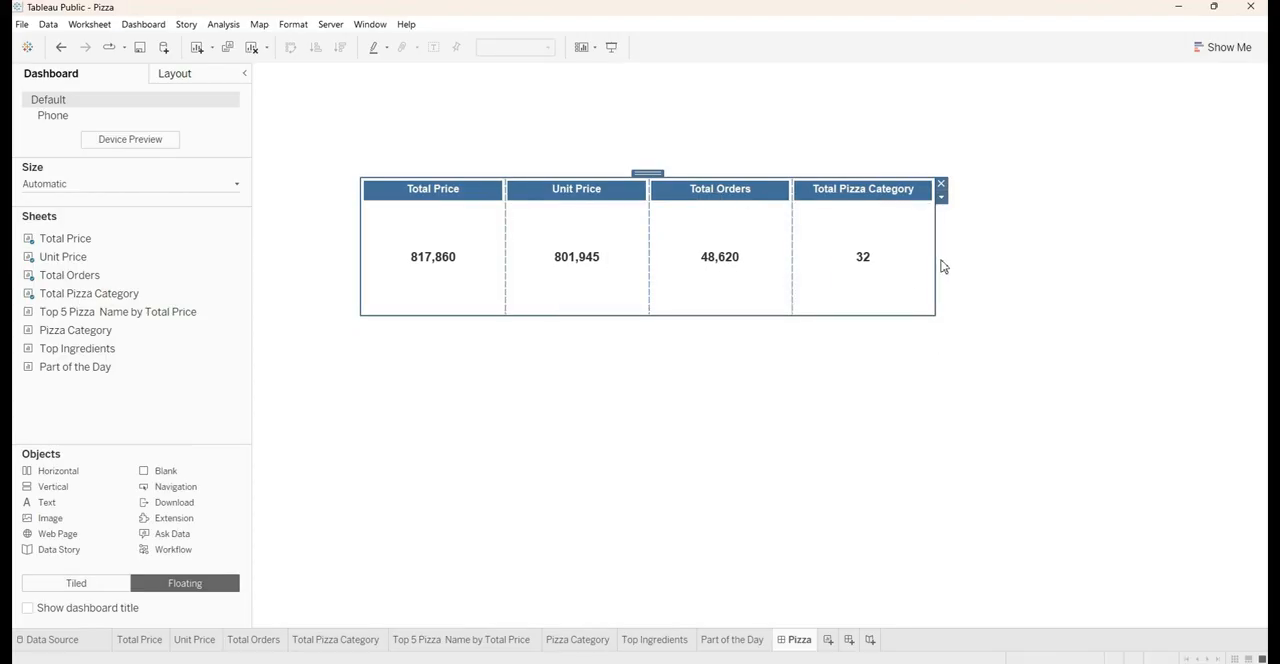
Widen the KPI container and move it to the upper edge of the dashboard
drag(937, 258, 600, 315)
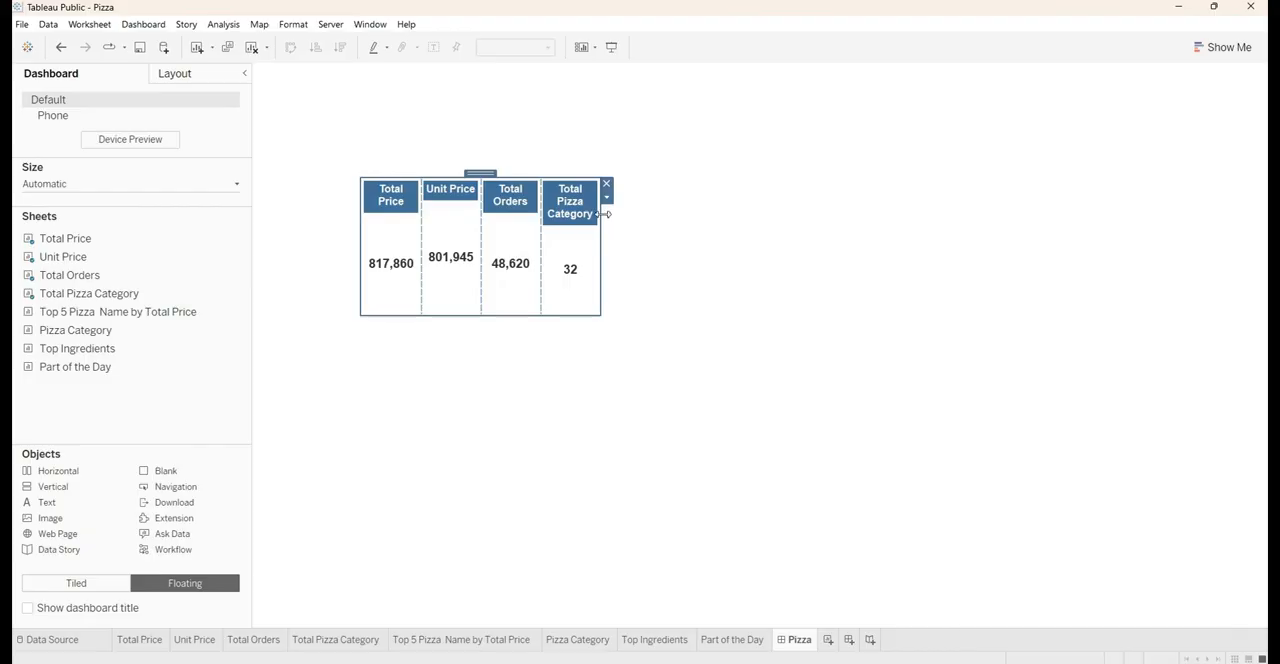
drag(606, 214, 1056, 216)
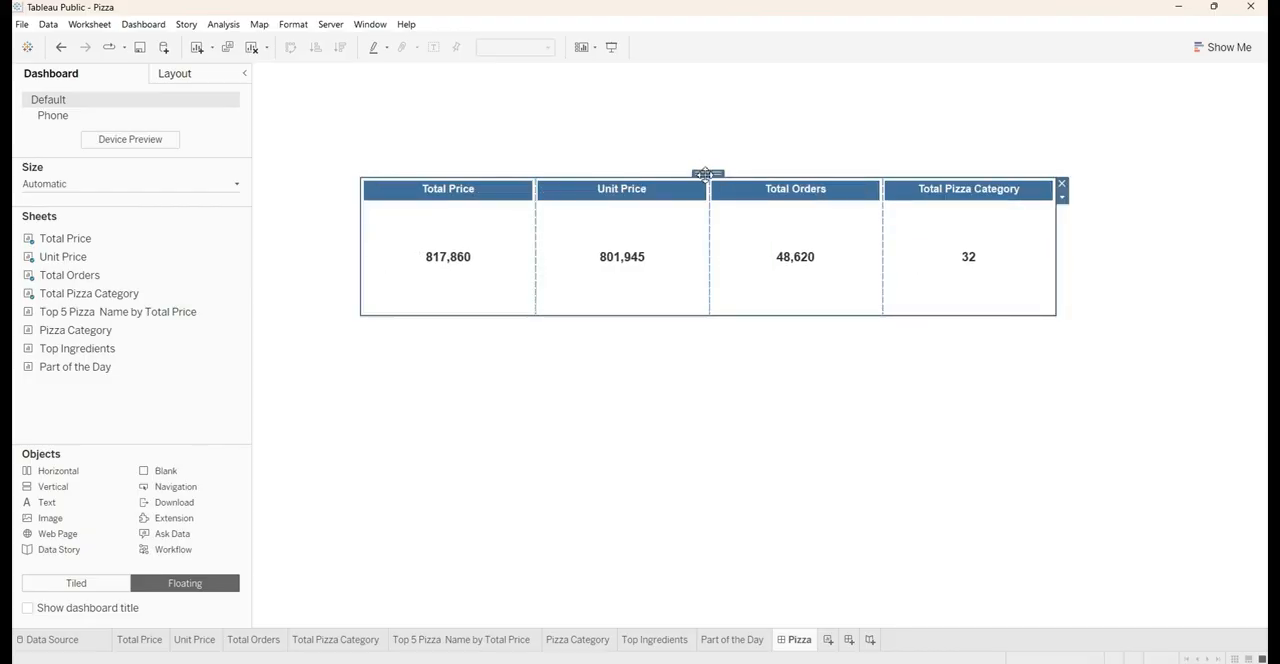
drag(706, 174, 634, 74)
click(508, 341)
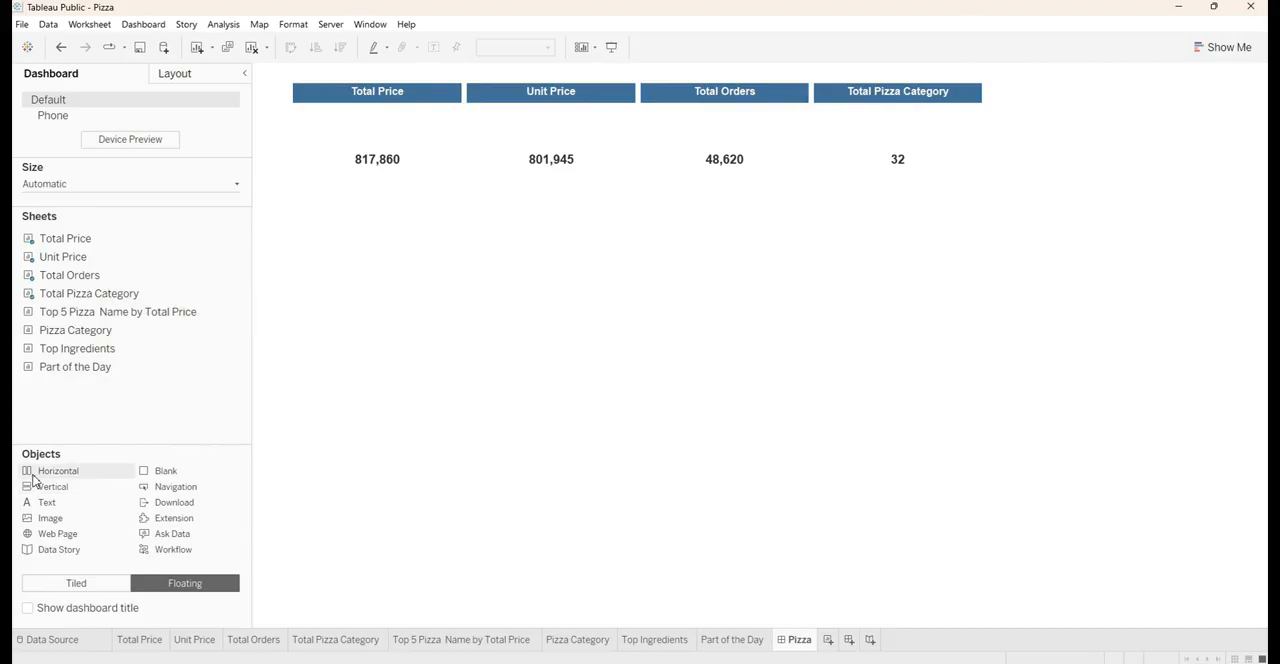
Place a second floating horizontal container below the KPI row and insert the Top 5 Pizza Name by Total Price sheet into it
drag(33, 478, 444, 280)
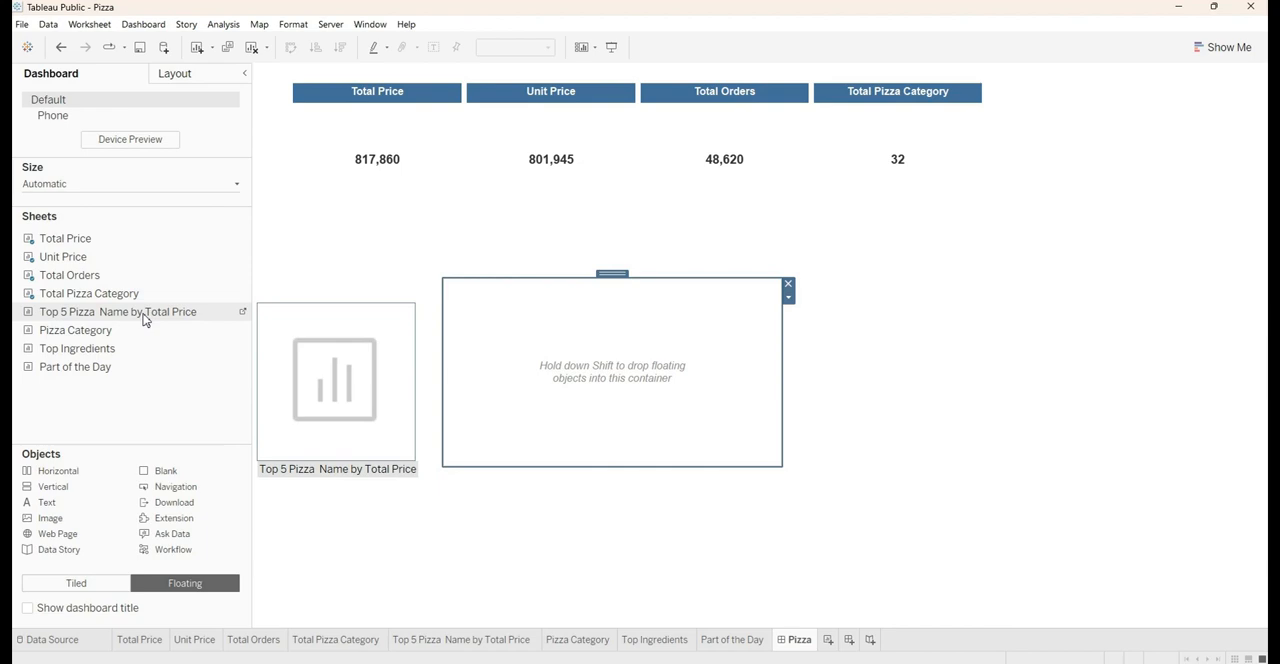
drag(145, 319, 518, 366)
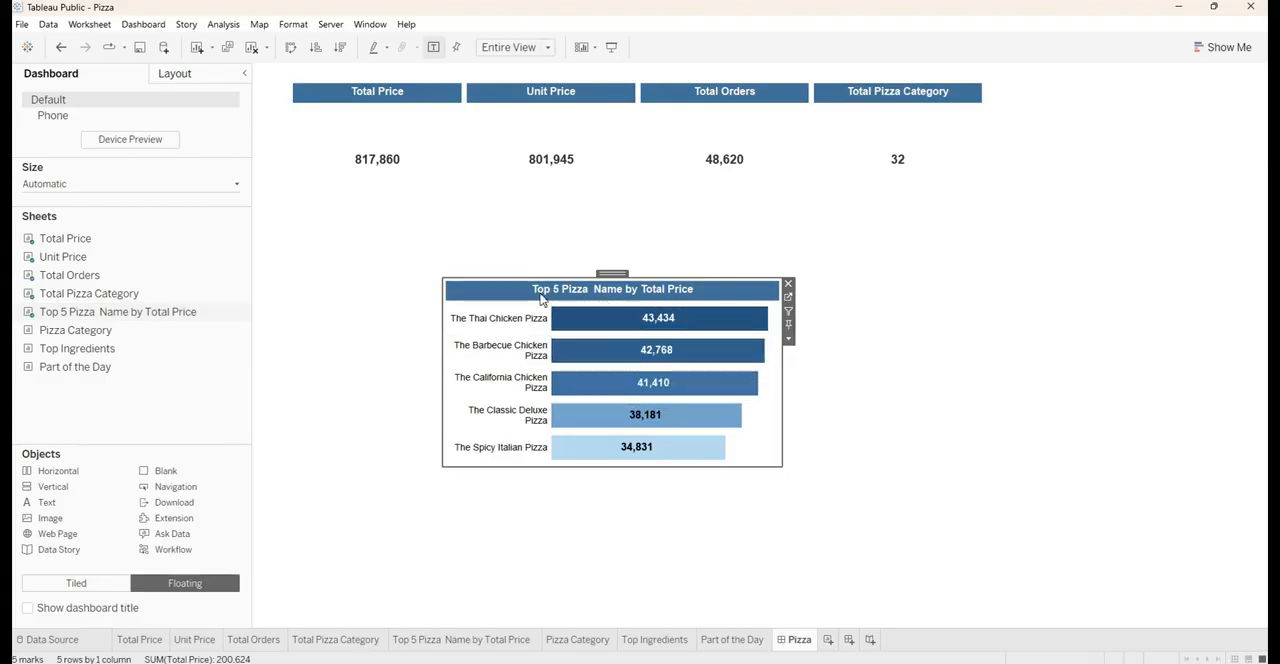
click(622, 273)
drag(614, 274, 518, 253)
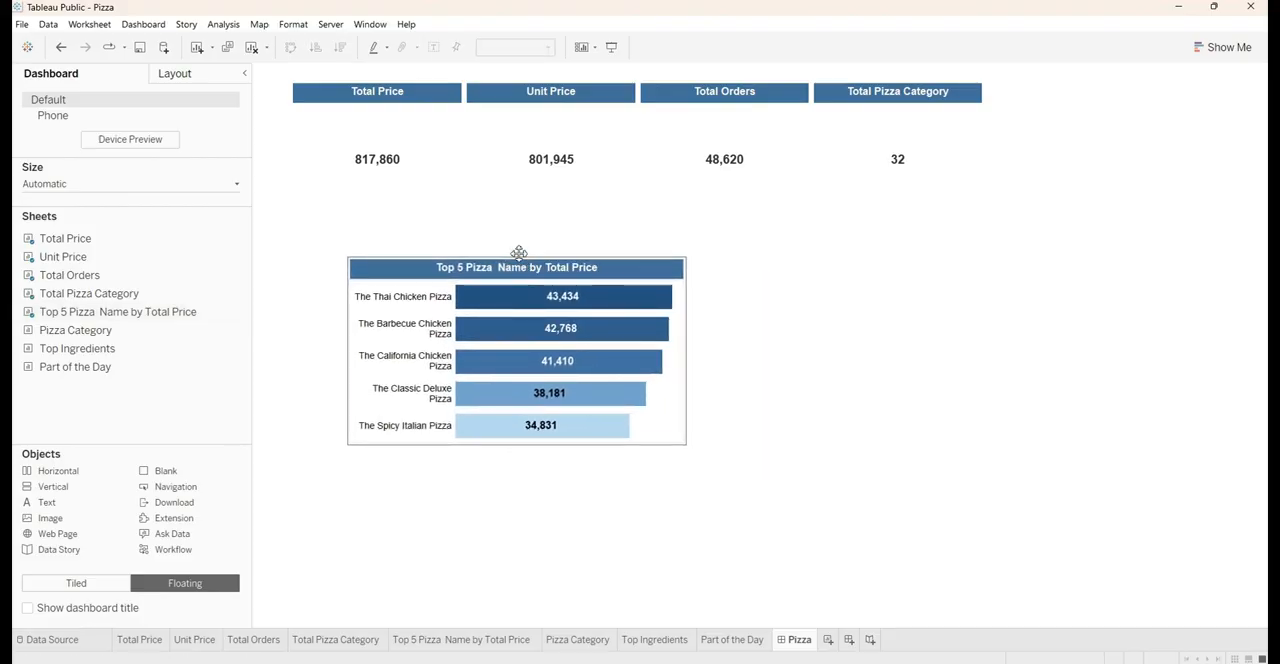
Insert the Pizza Category sheet to the right of the Top 5 Pizza chart and select their parent container
click(112, 336)
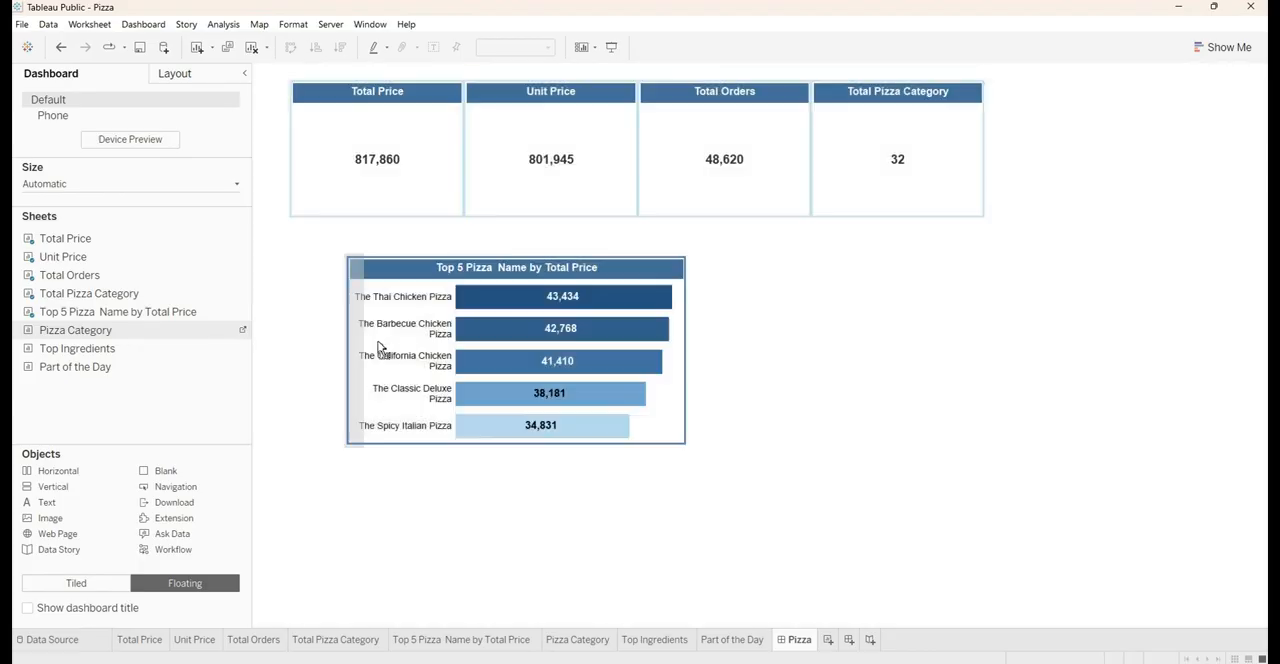
drag(603, 350, 654, 346)
drag(674, 256, 674, 256)
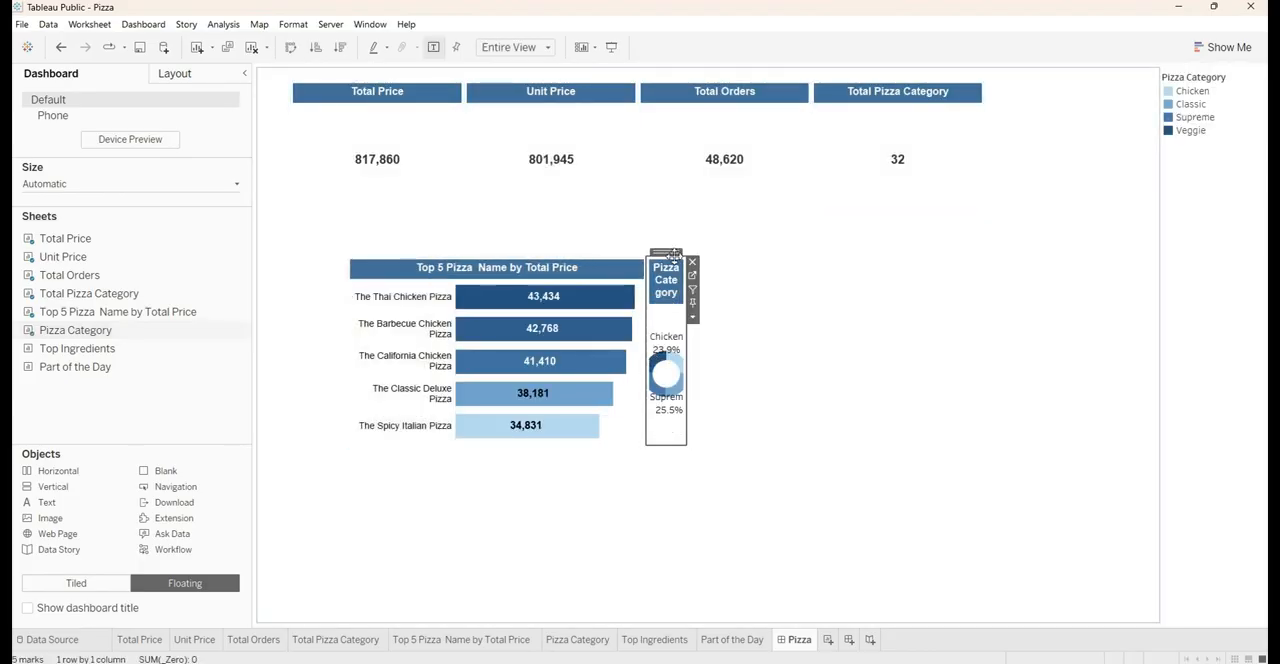
double_click(674, 256)
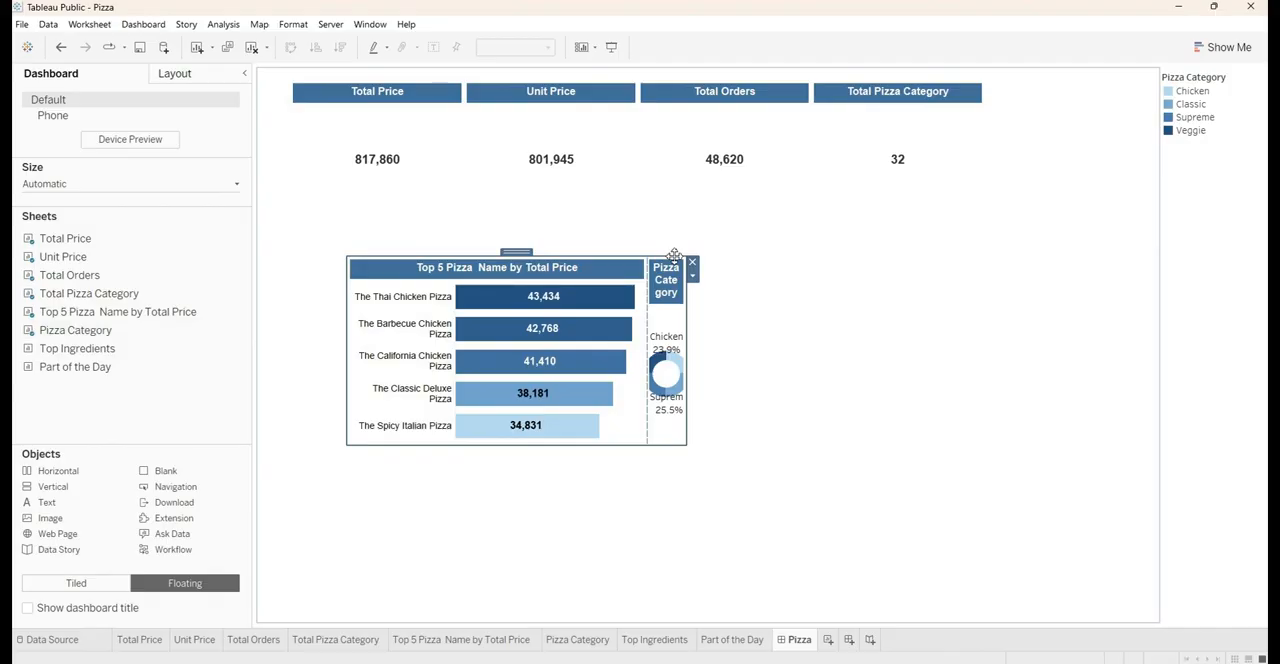
Delete the layout container holding the Pizza Category color legend
click(1220, 164)
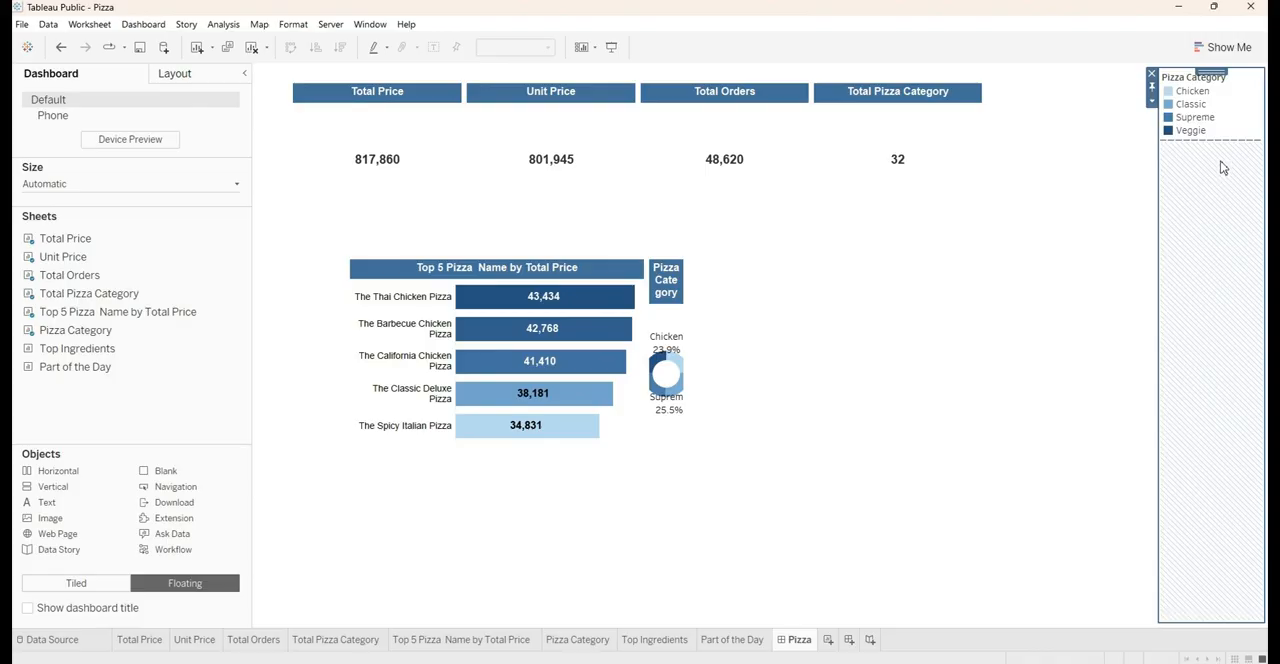
click(1152, 76)
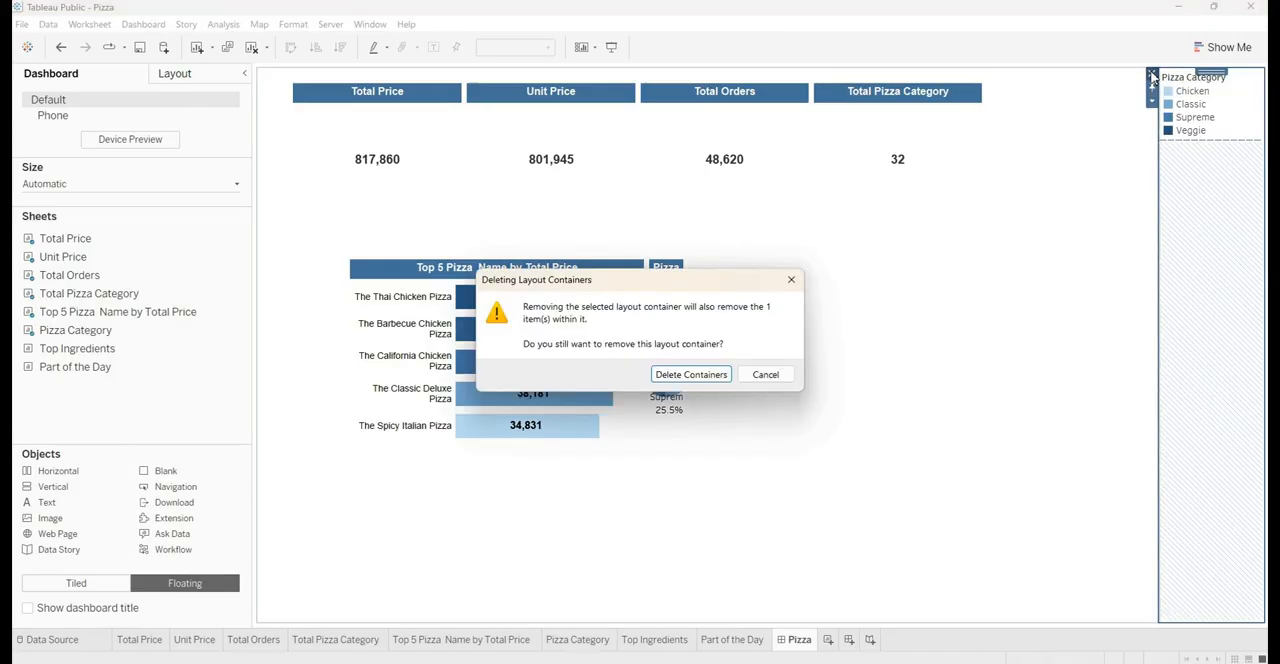
click(698, 375)
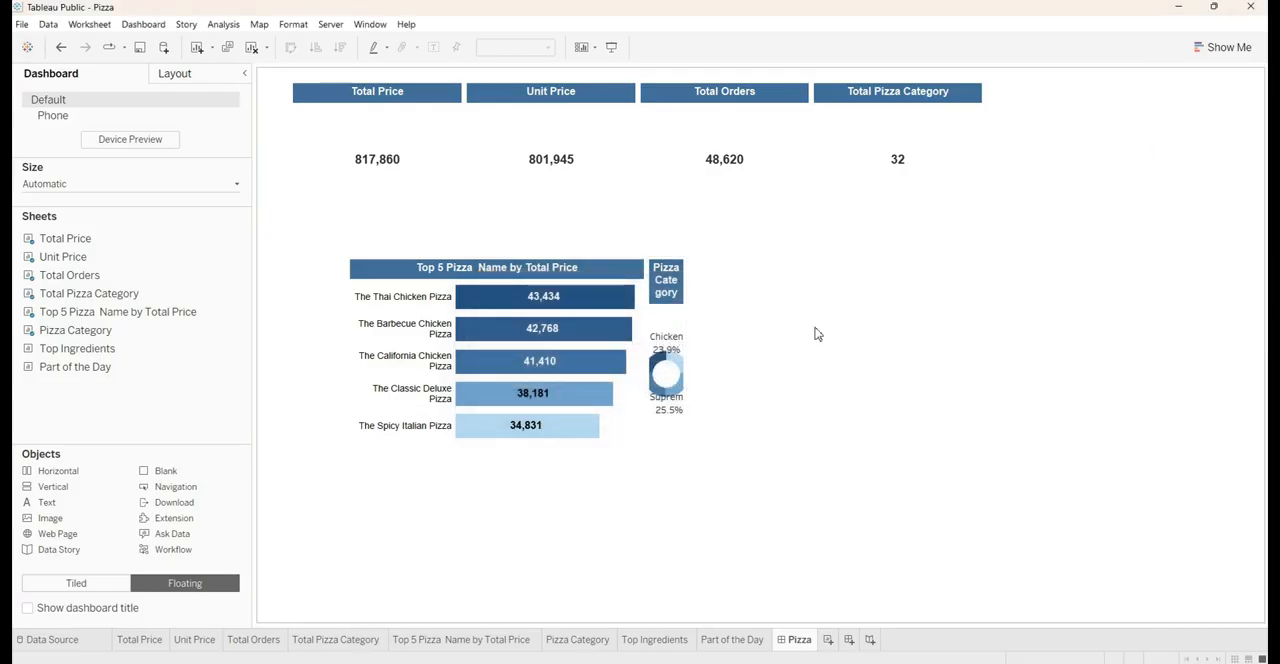
Distribute the Top 5 Pizza and Pizza Category sheets evenly, and widen their container directly beneath the KPI row
click(674, 300)
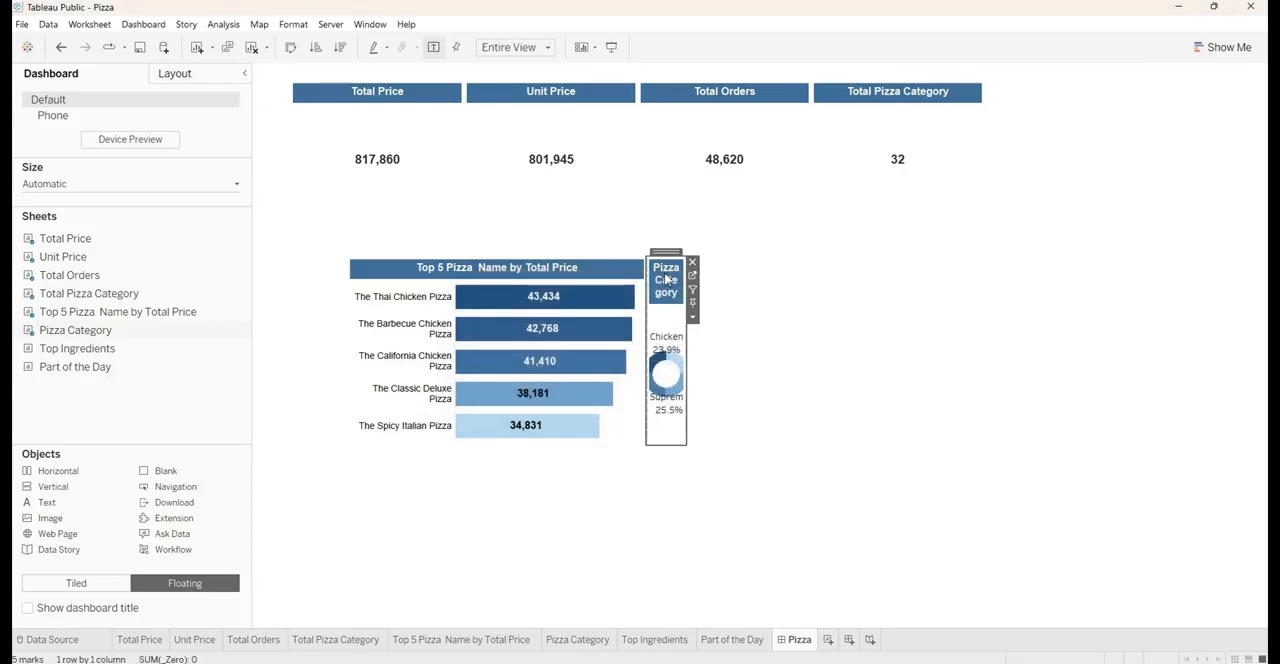
double_click(660, 253)
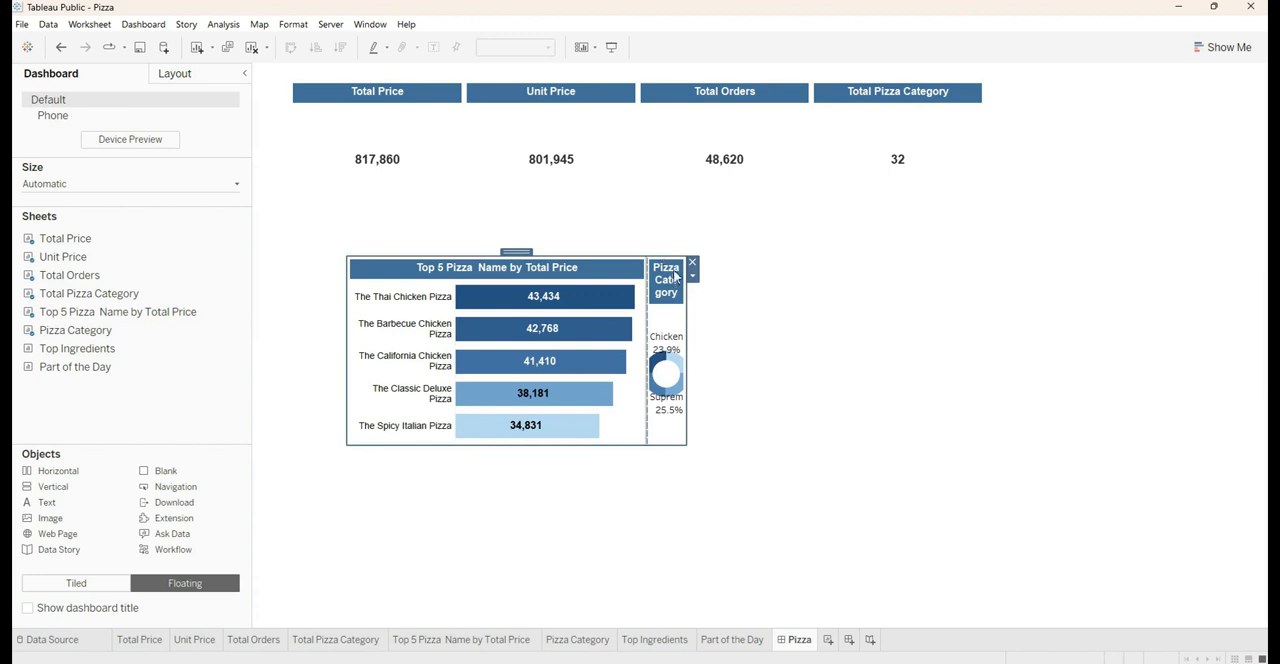
click(692, 279)
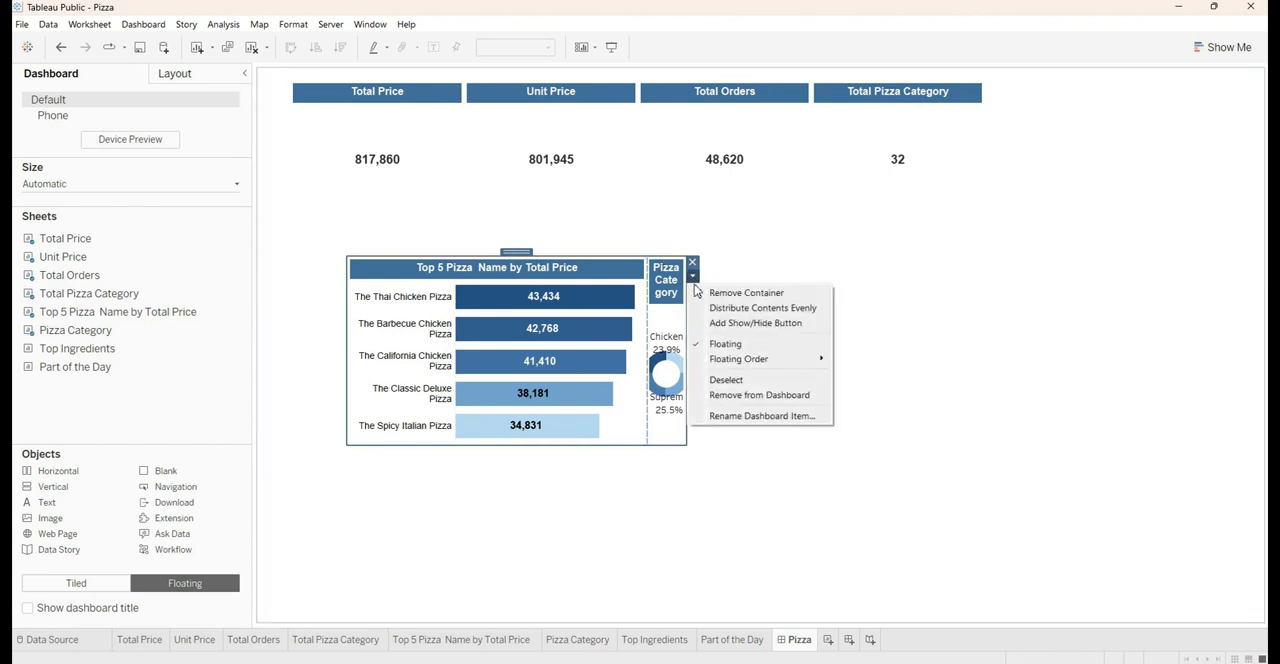
click(709, 308)
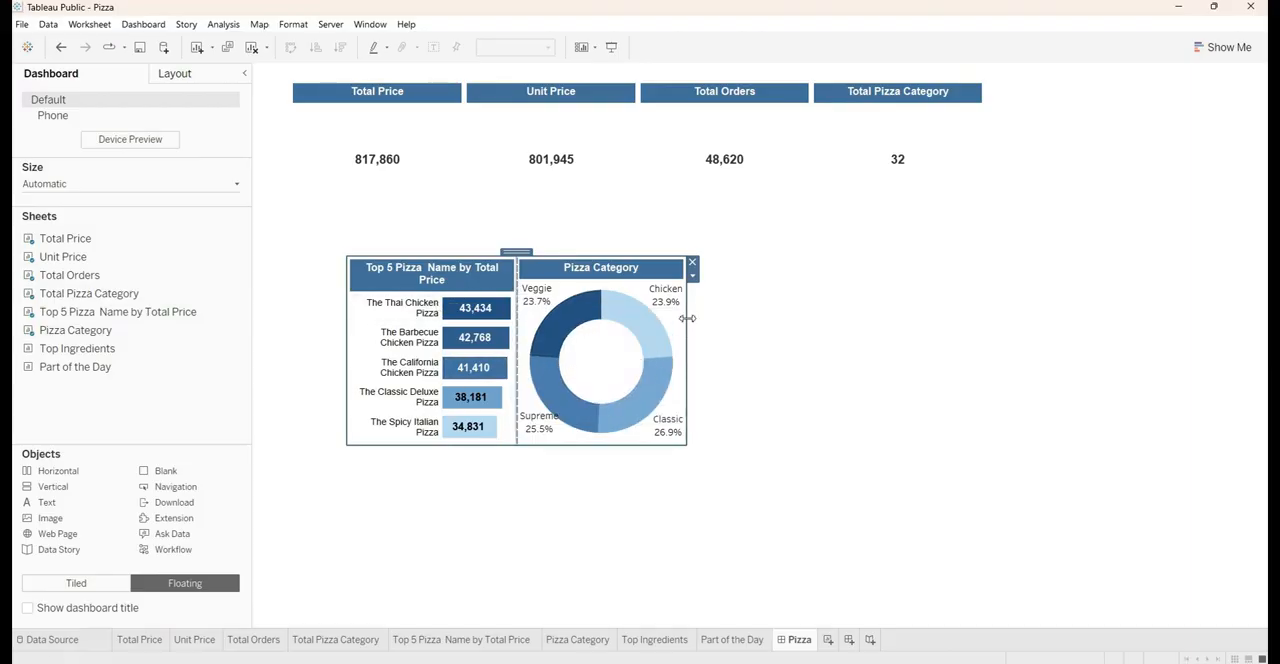
drag(689, 313, 1150, 305)
drag(740, 253, 740, 172)
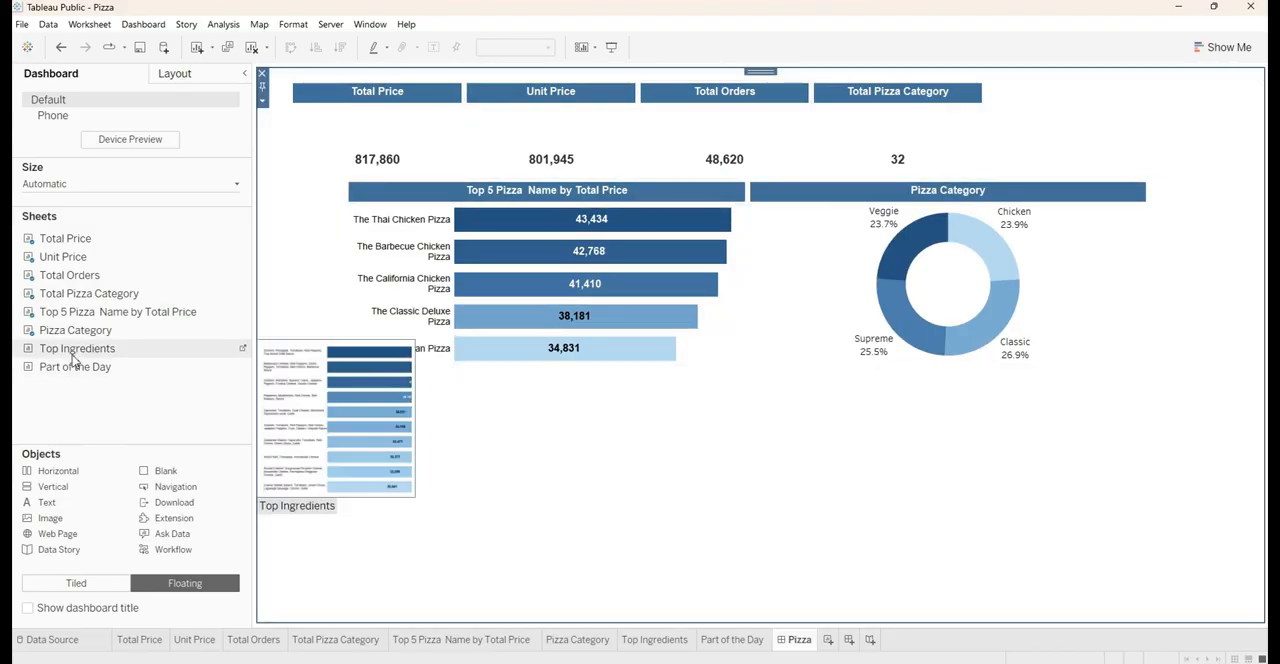
Place a third floating horizontal container with the Top Ingredients sheet below the charts and set the Ingredients parameter to 4
drag(68, 475, 430, 418)
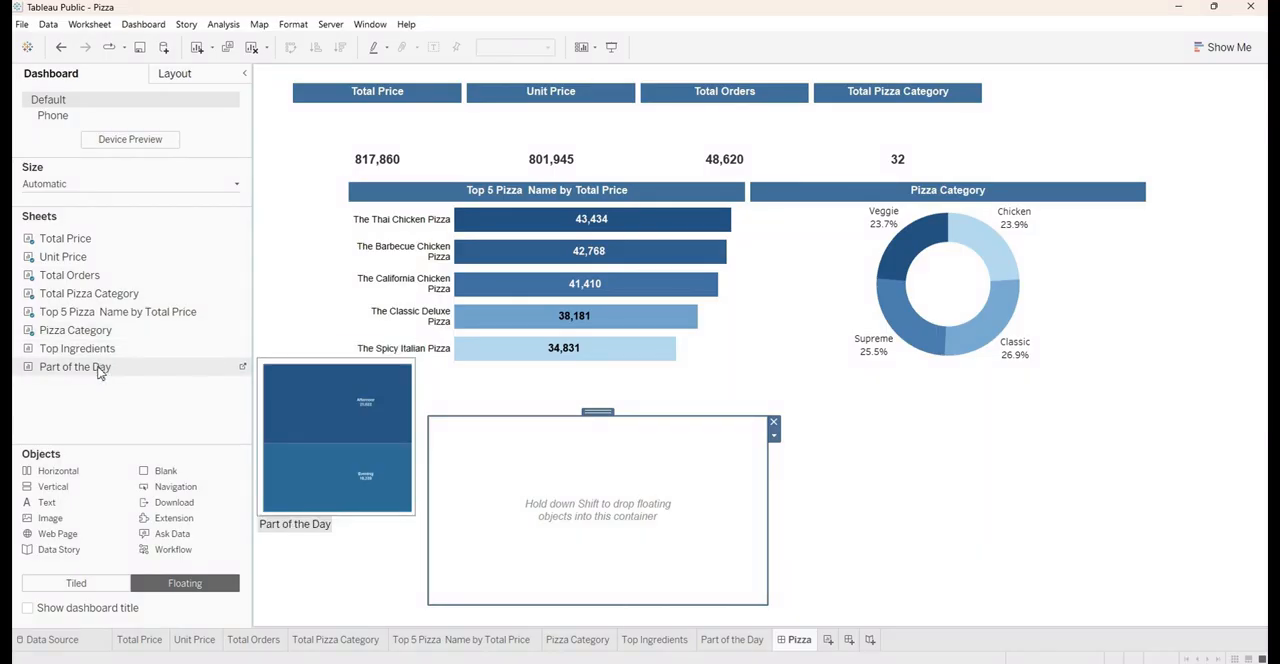
drag(80, 348, 543, 449)
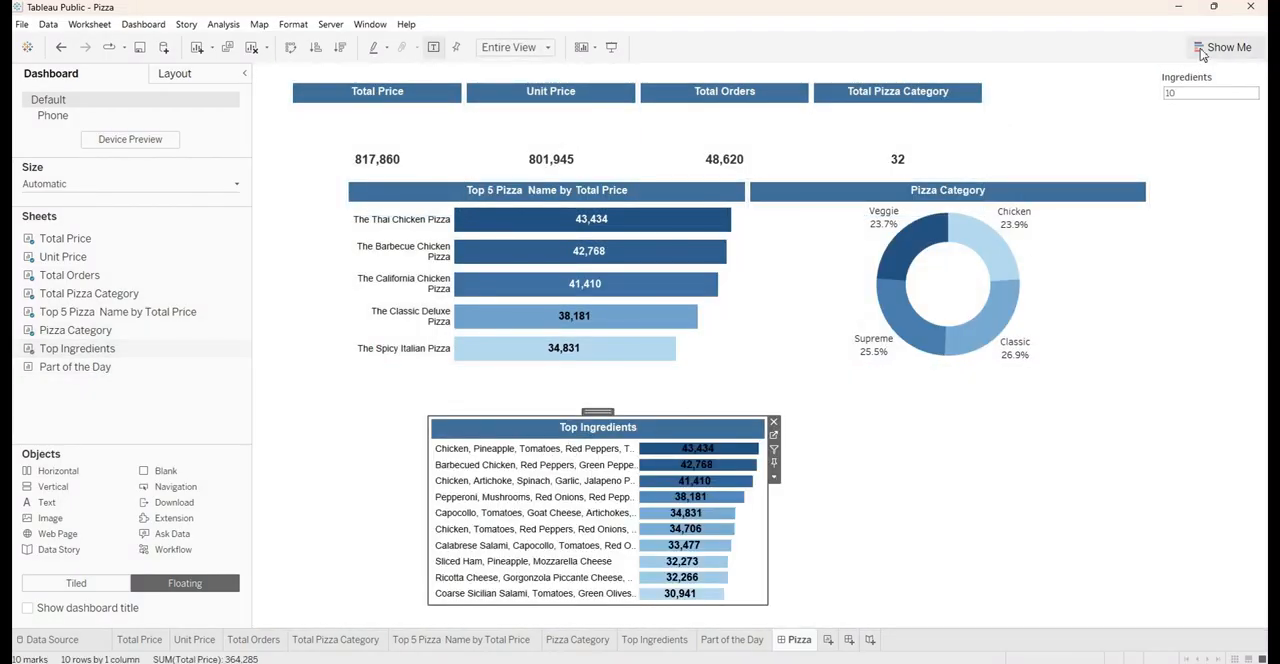
click(1200, 92)
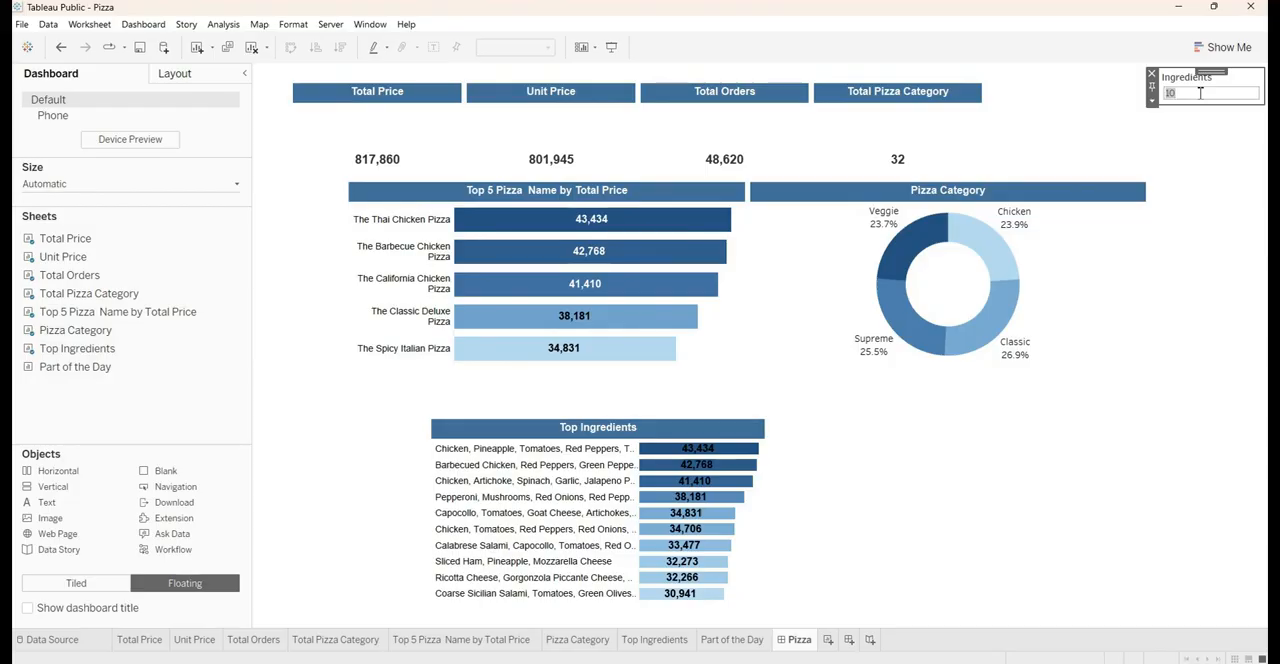
key(Return)
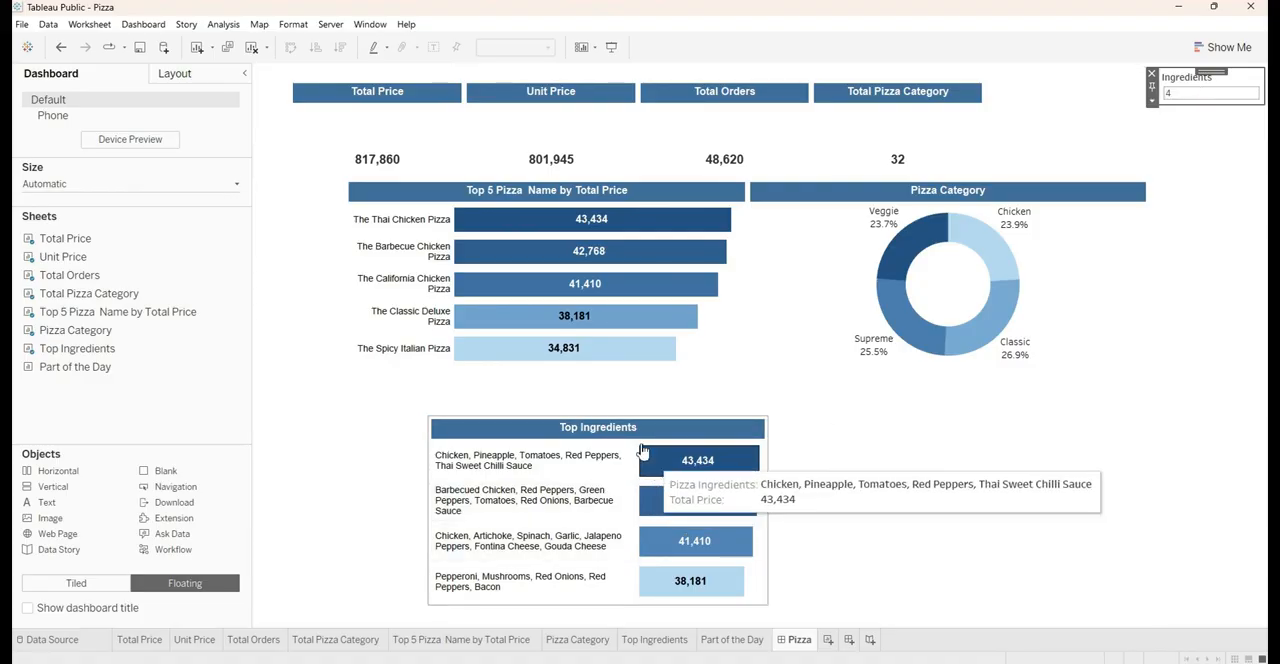
Insert the Part of the Day sheet to the right of Top Ingredients in the third container
click(597, 427)
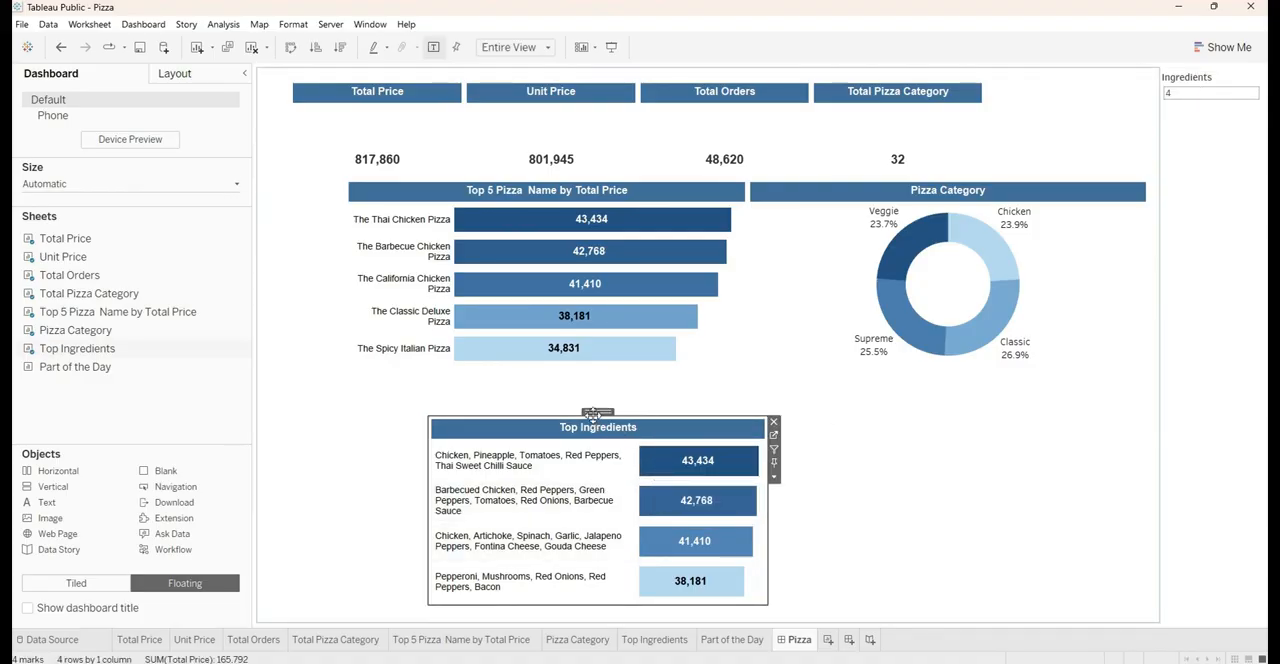
double_click(593, 415)
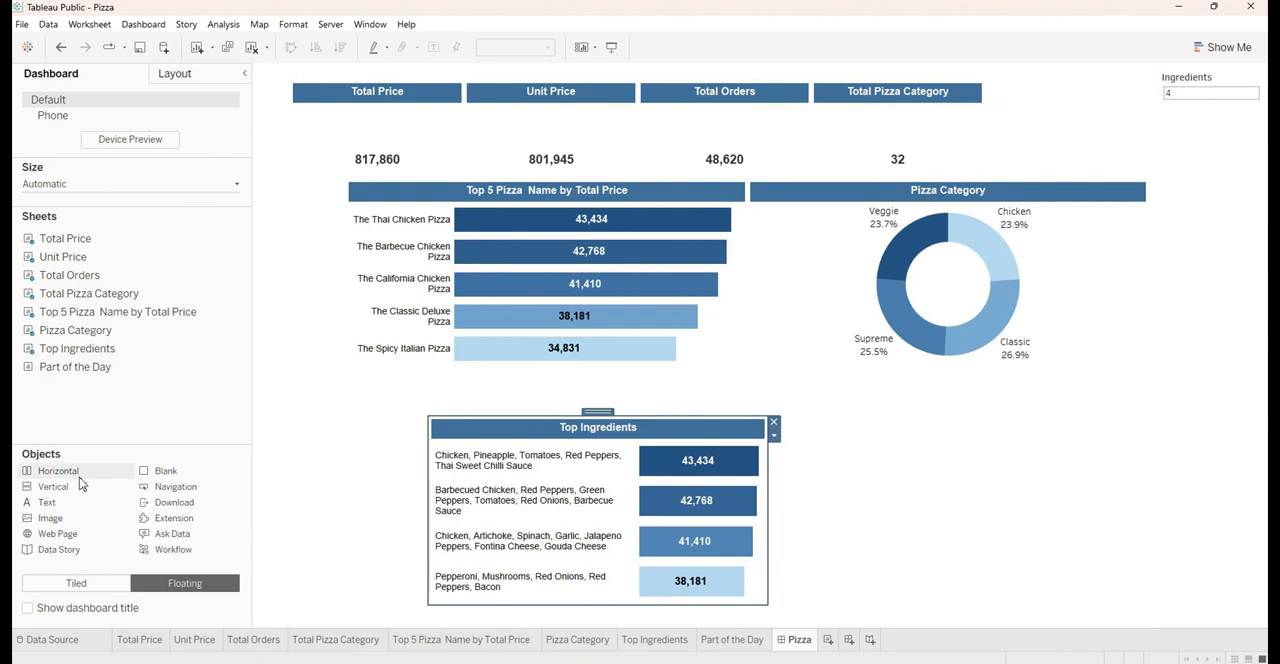
mouse_move(55, 371)
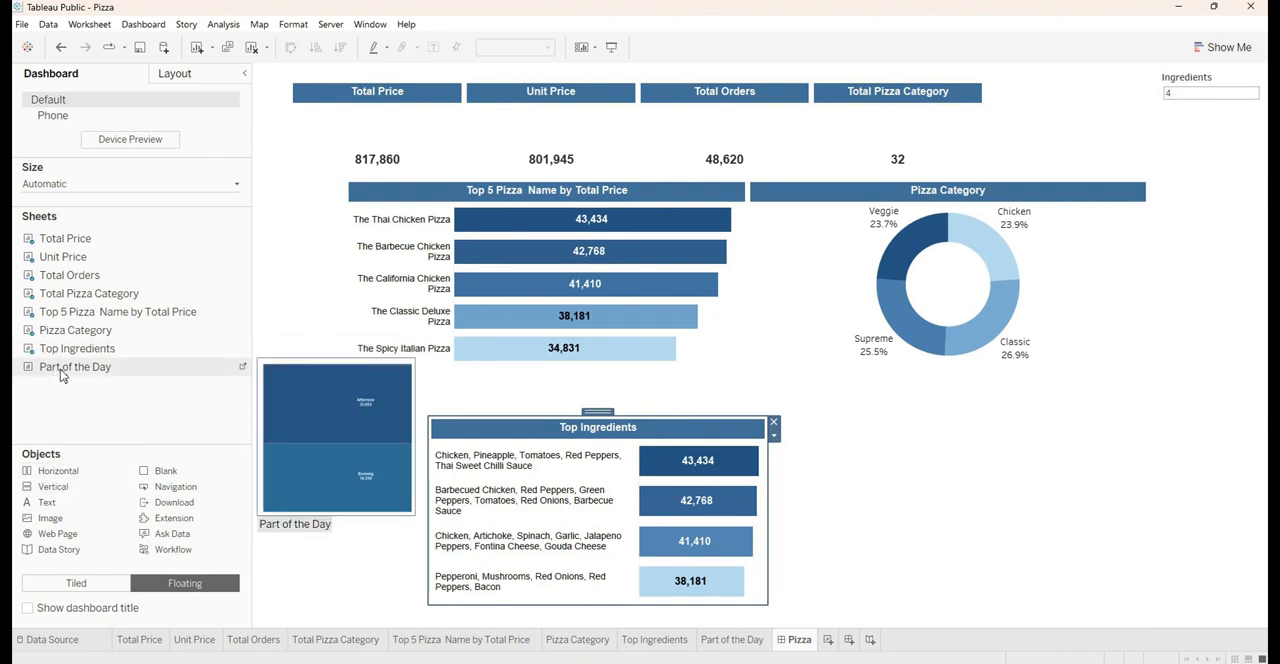
drag(60, 369, 766, 487)
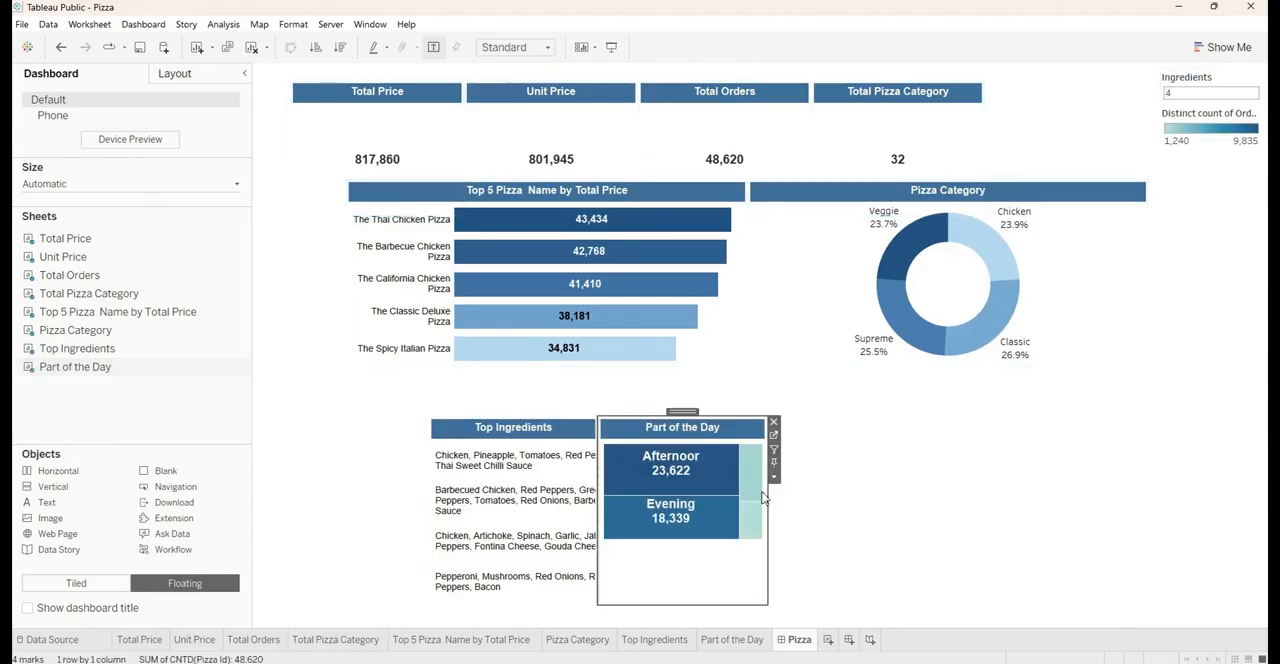
Distribute the Top Ingredients and Part of the Day sheets evenly and widen their container
double_click(682, 414)
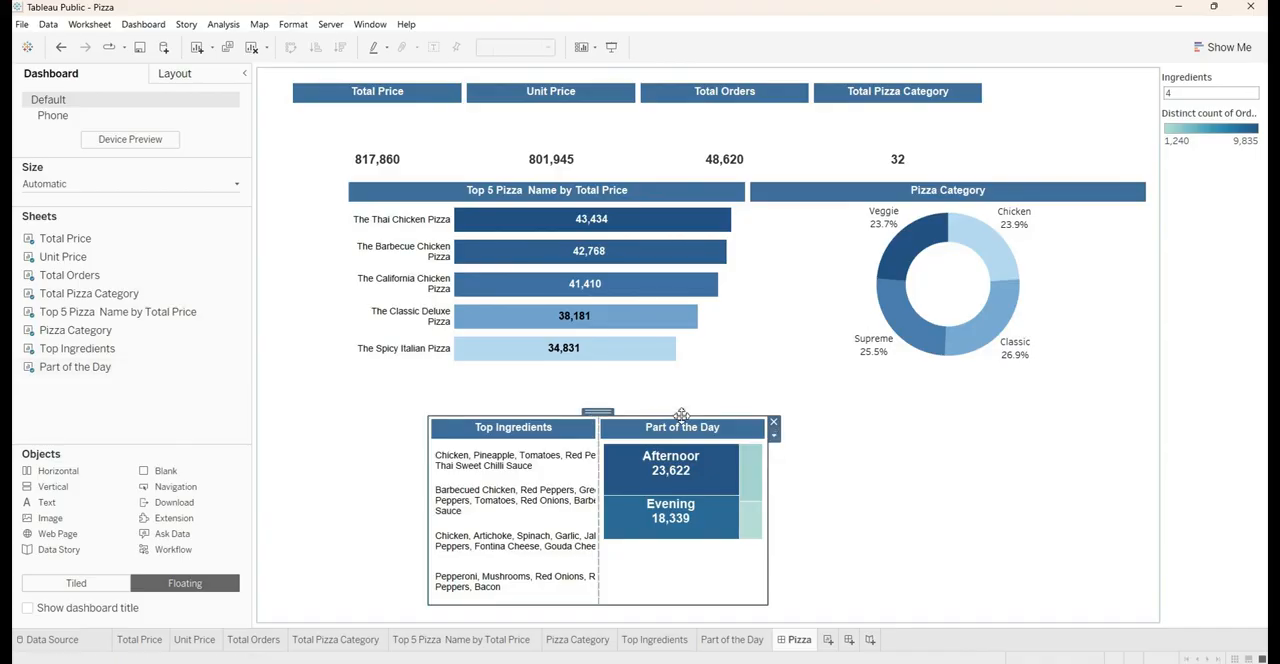
click(773, 436)
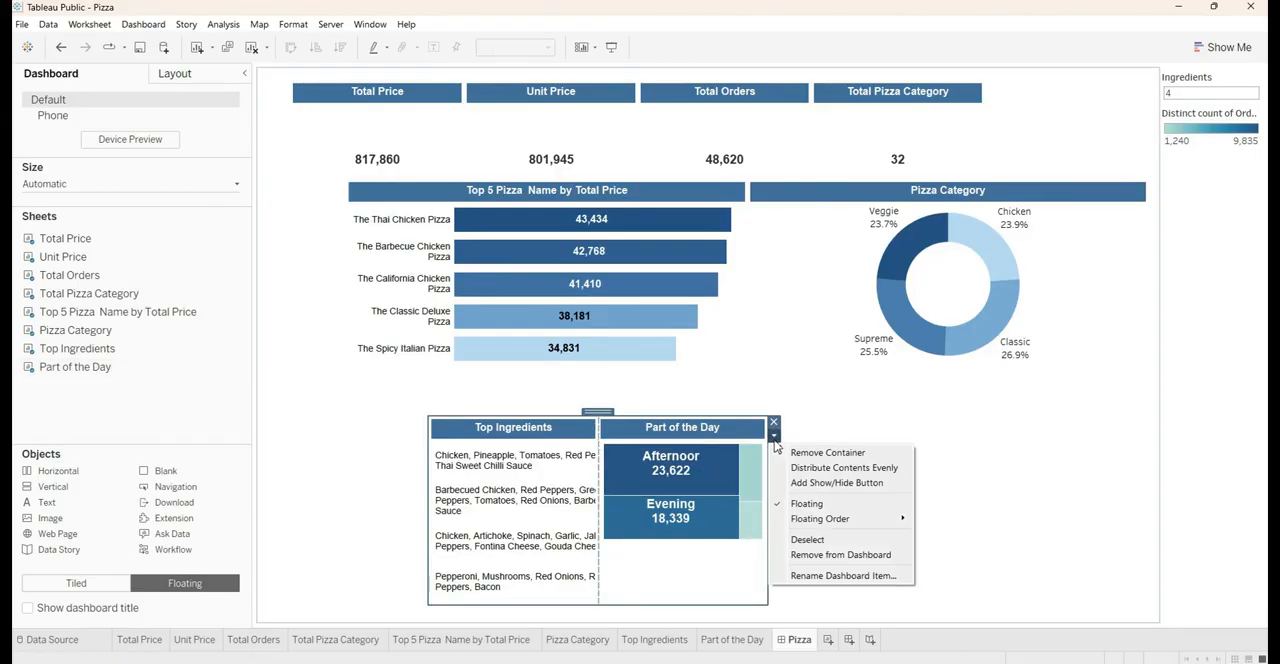
click(784, 468)
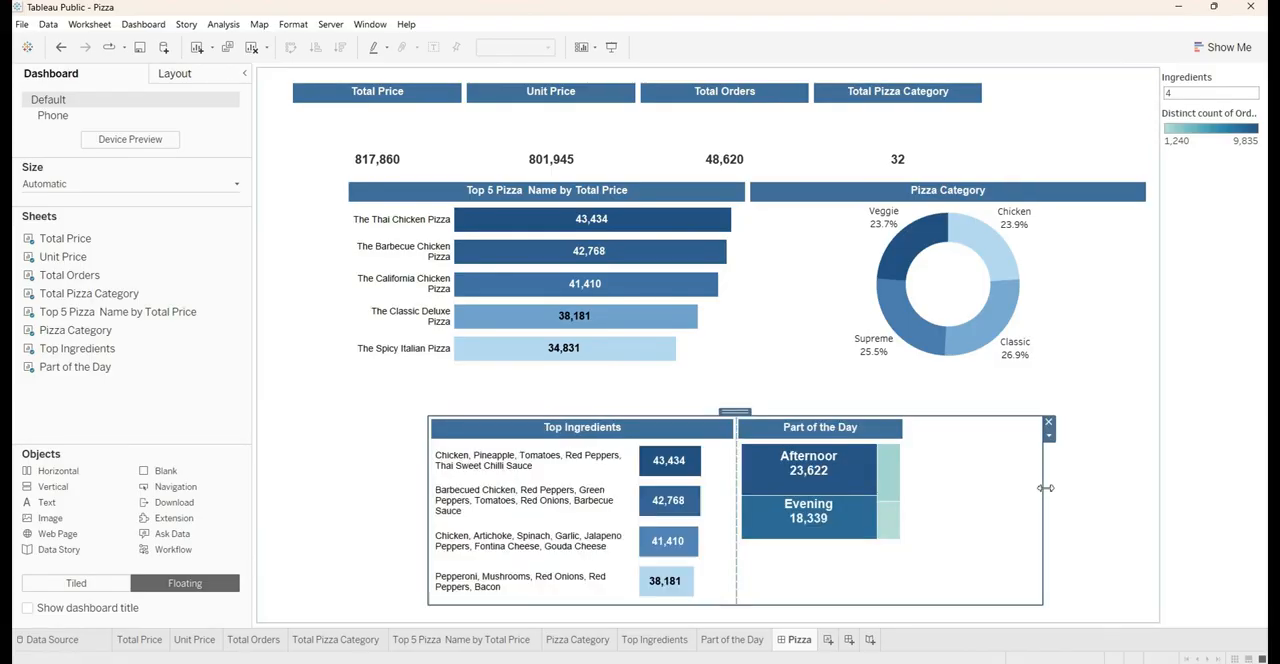
click(1020, 499)
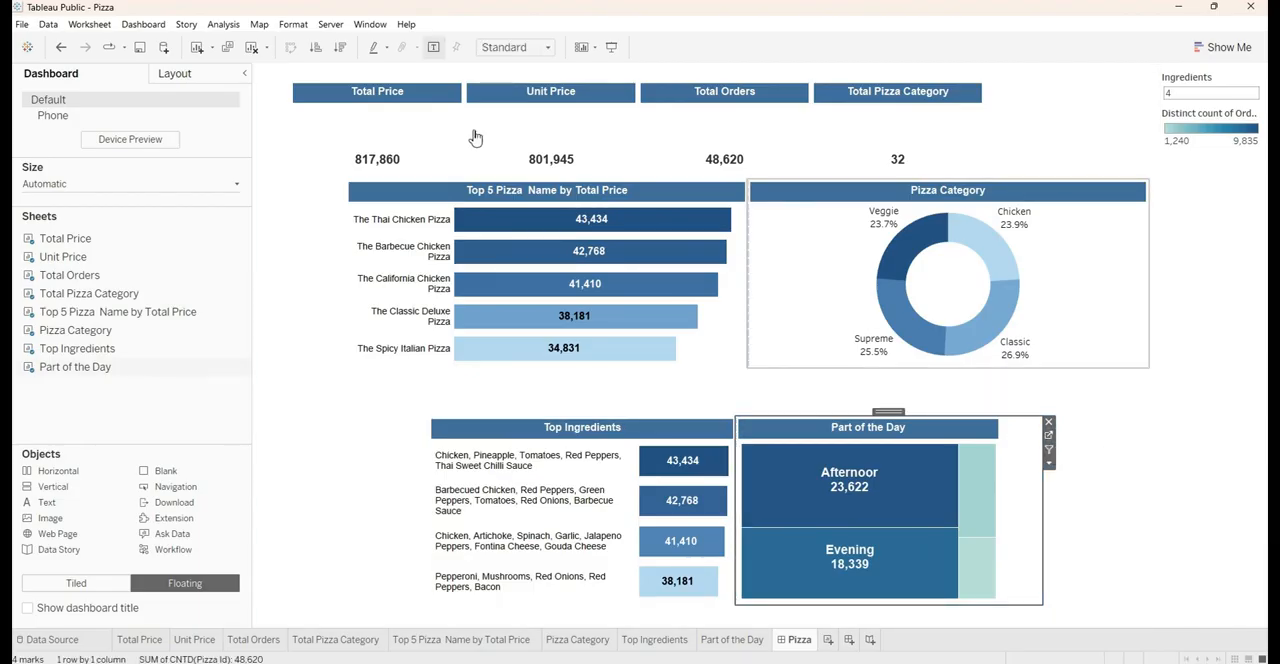
Fit the Part of the Day sheet to Entire View and reposition its container, reduced in height, directly beneath the Top 5 Pizza chart
click(500, 48)
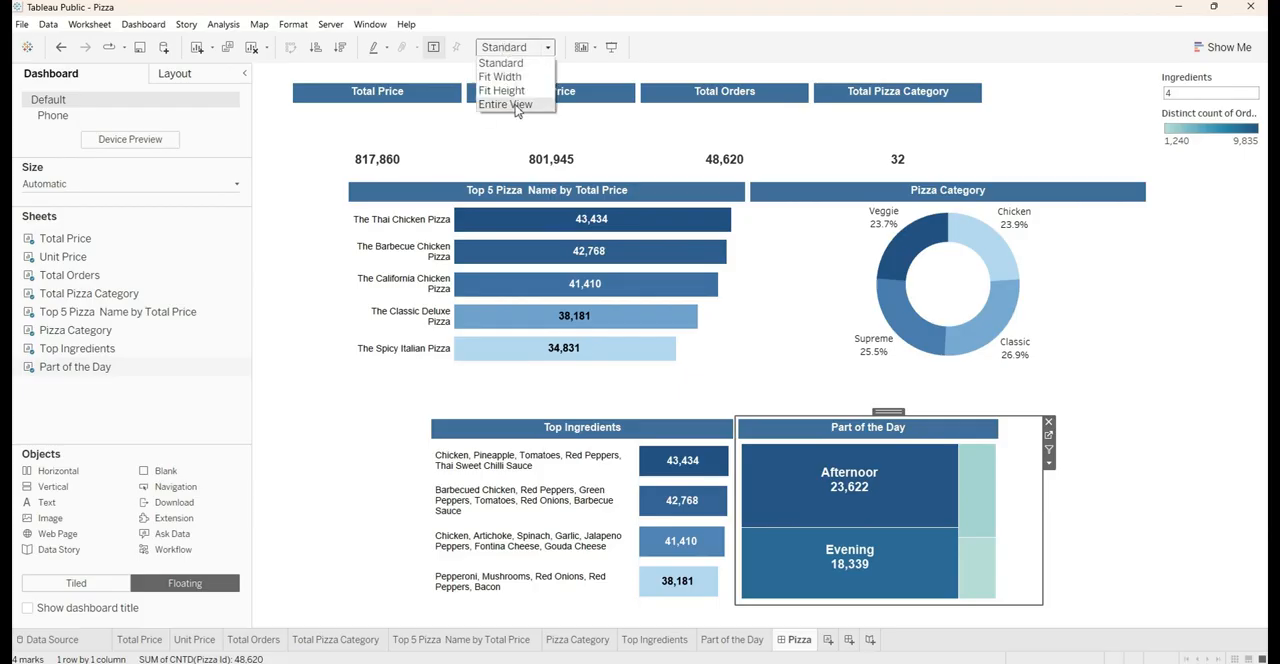
click(510, 104)
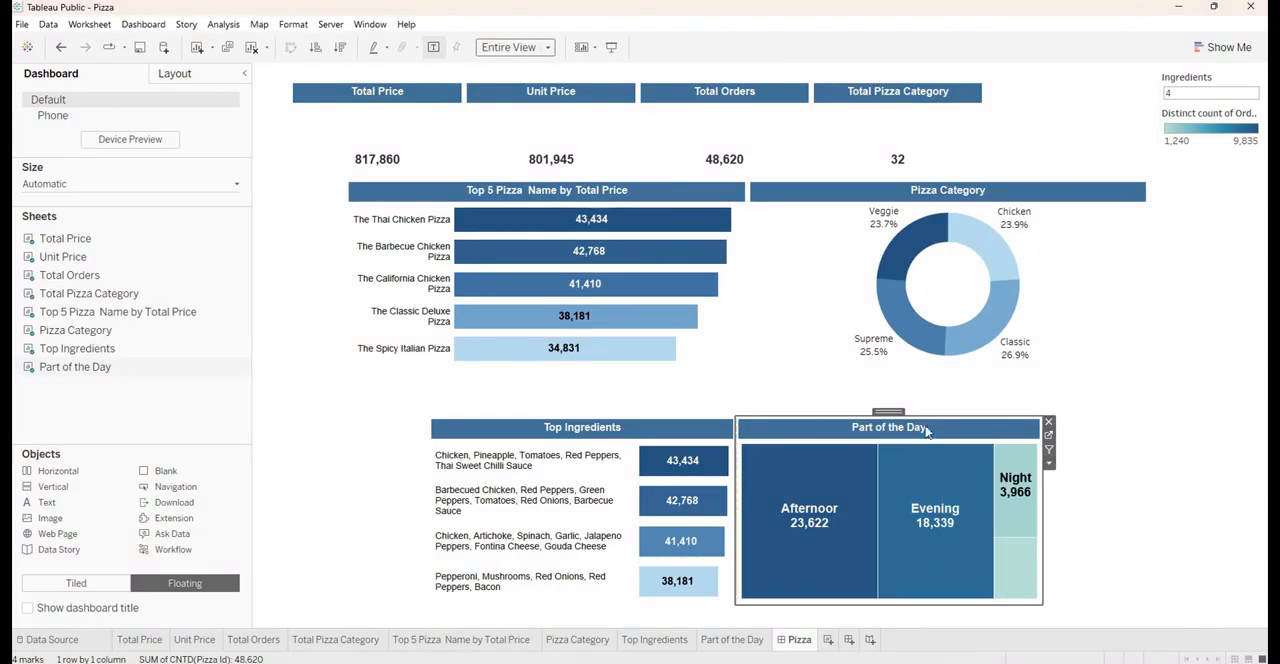
double_click(878, 413)
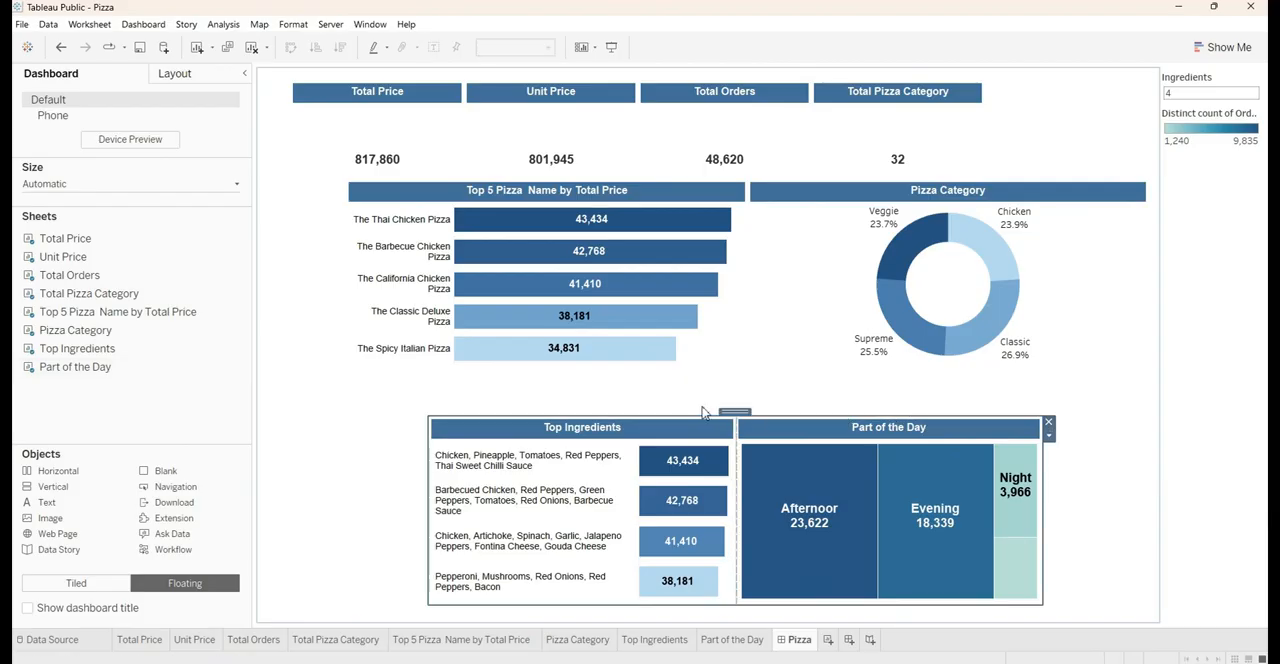
drag(728, 413, 605, 379)
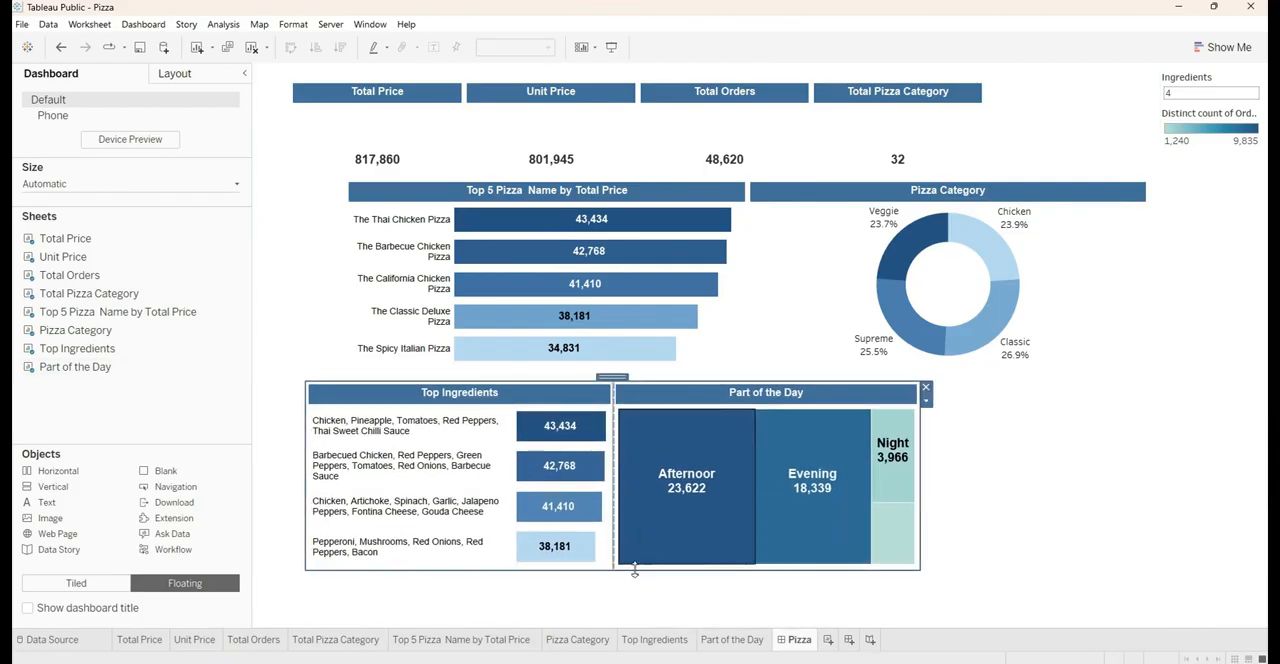
drag(634, 571, 638, 532)
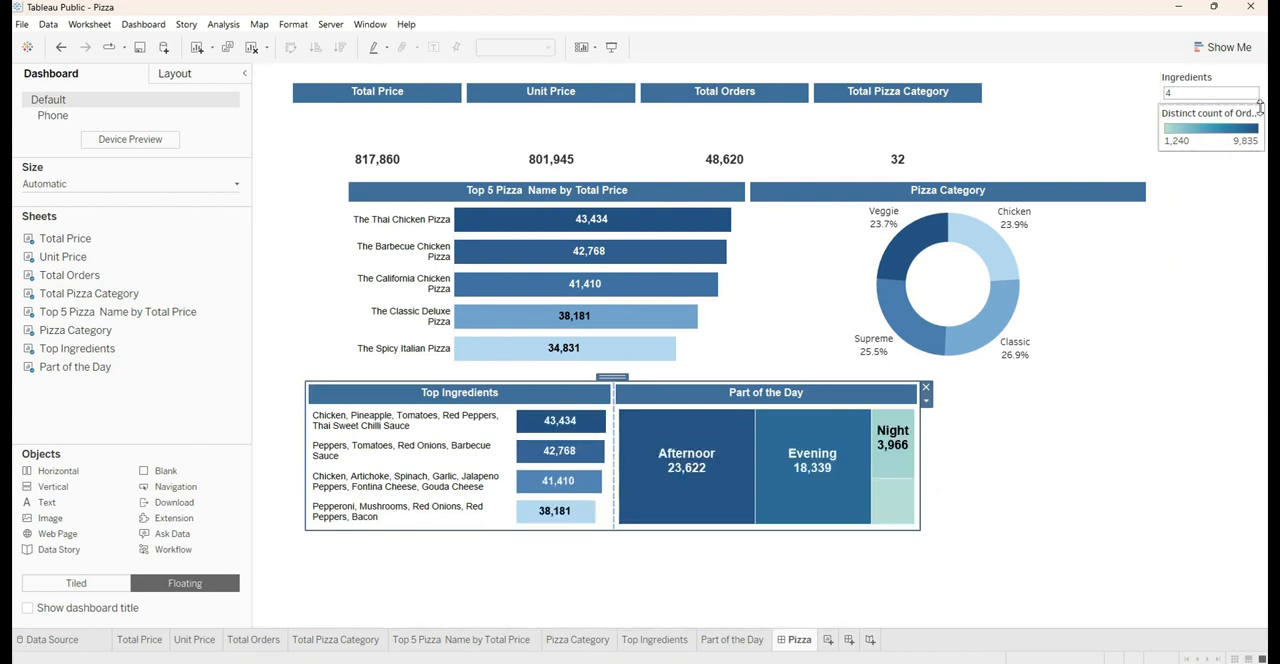
click(1201, 78)
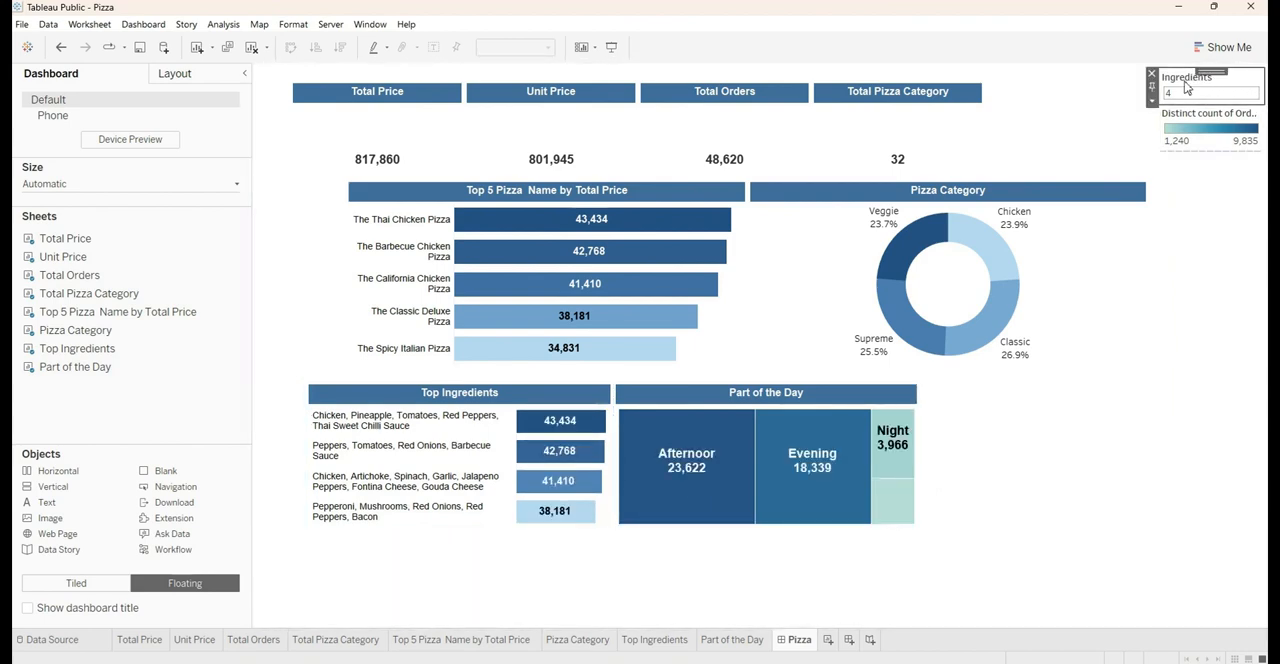
double_click(1184, 79)
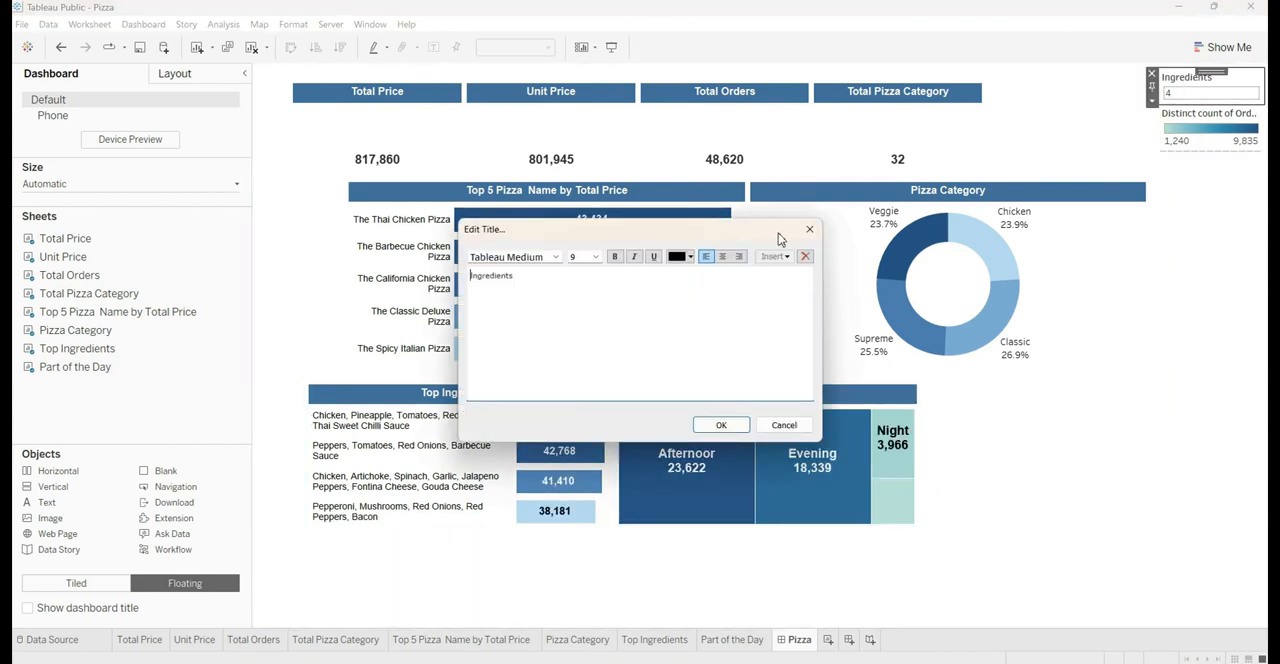
click(809, 230)
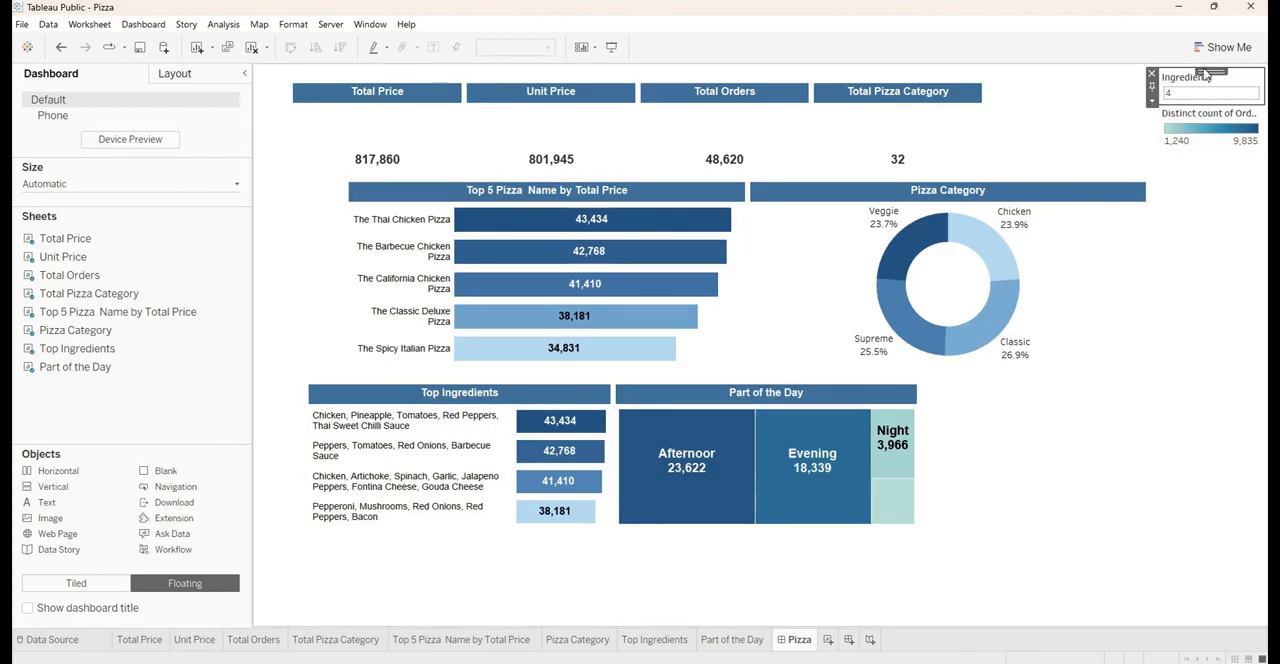
Remove the Top Ingredients sheet from its container and place the Ingredients parameter in a new floating vertical container
click(500, 395)
click(619, 388)
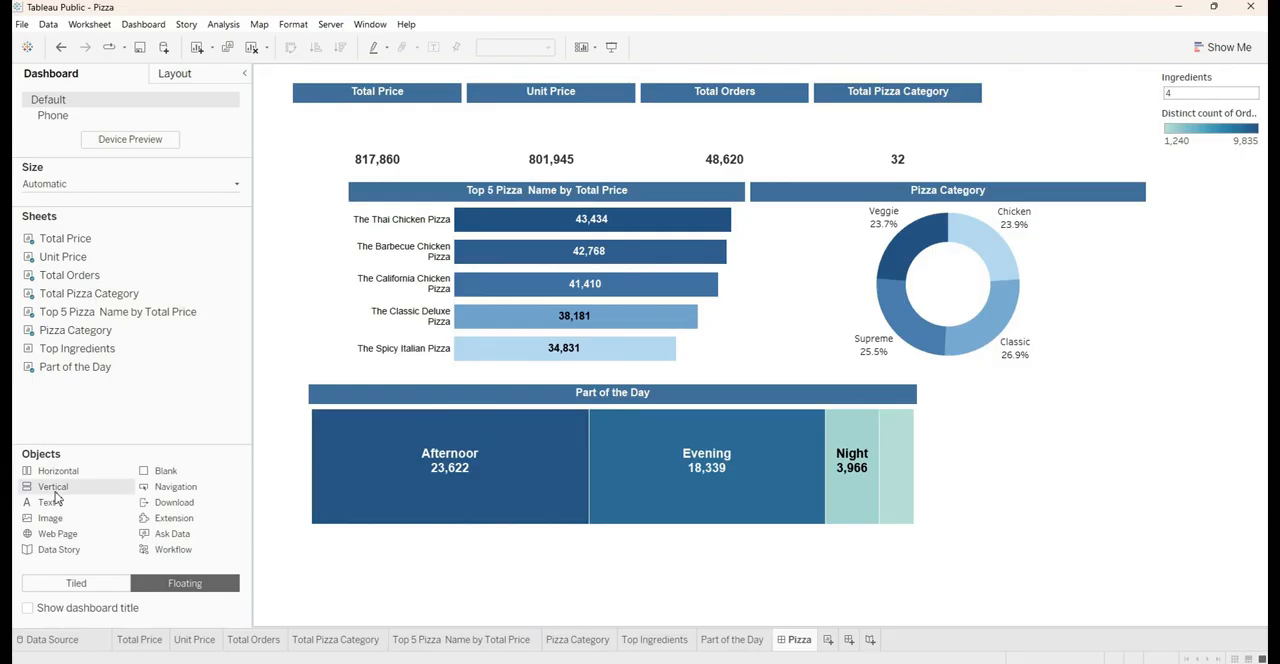
drag(57, 498, 870, 383)
click(1203, 87)
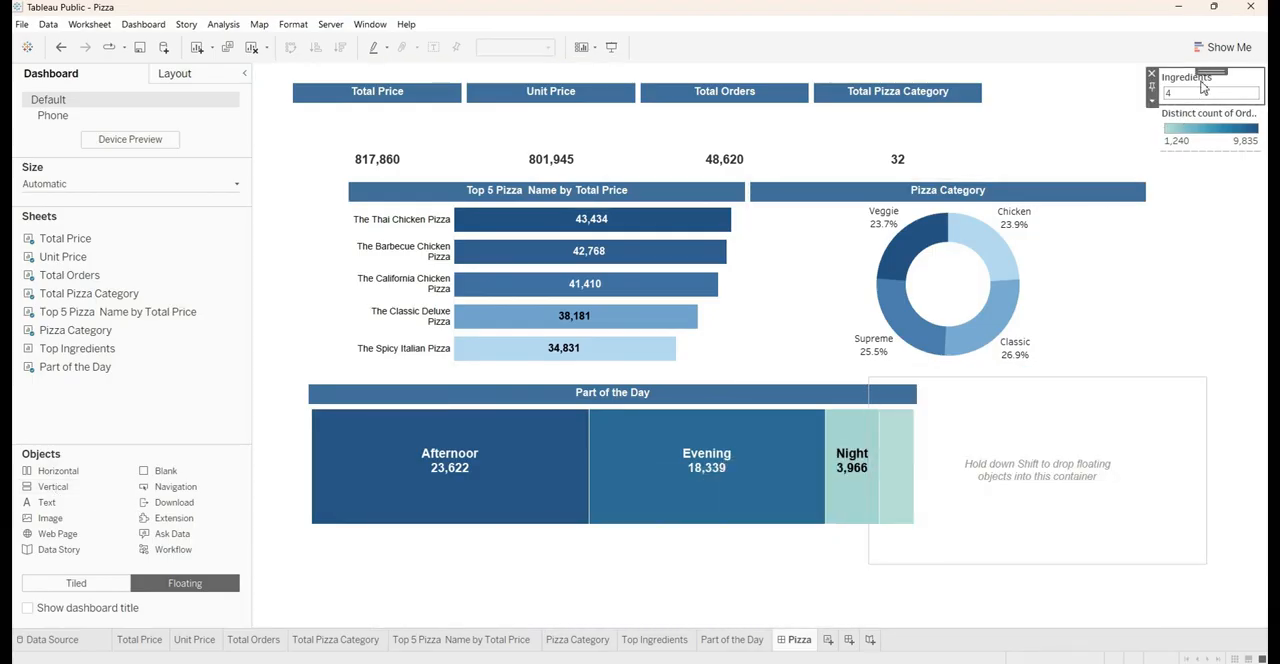
drag(1208, 72, 1058, 454)
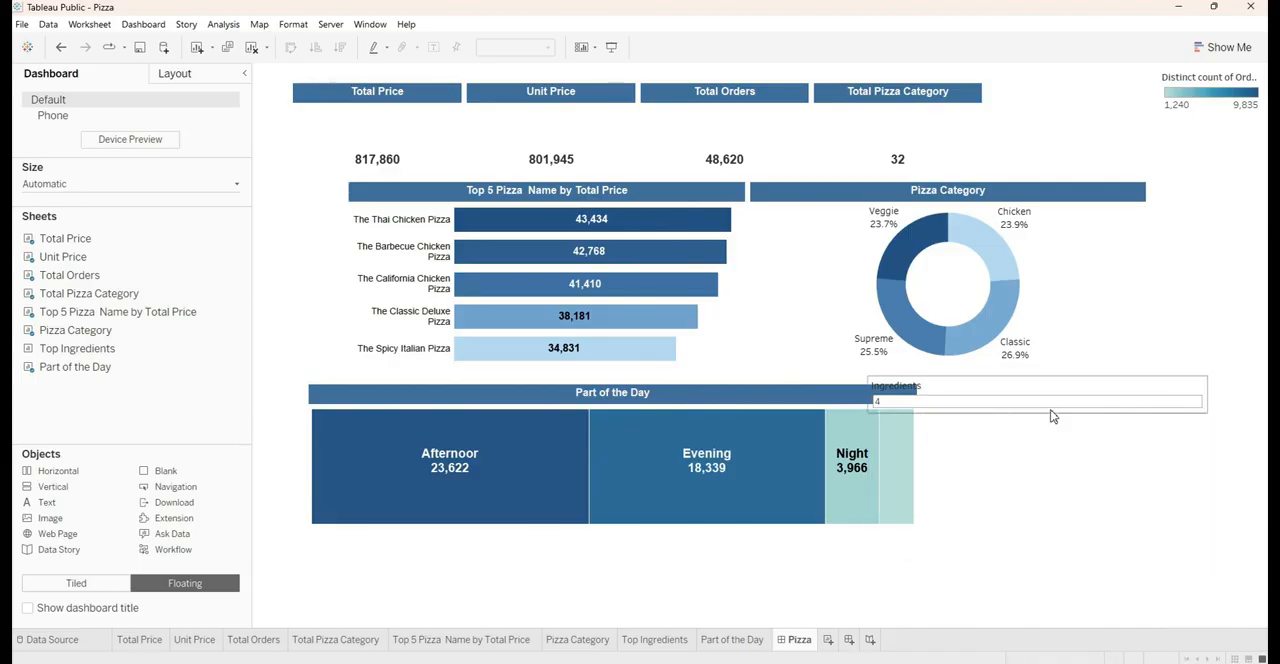
Add Top Ingredients below the Ingredients parameter in the vertical container and insert that container to the left of Part of the Day
drag(77, 348, 1026, 446)
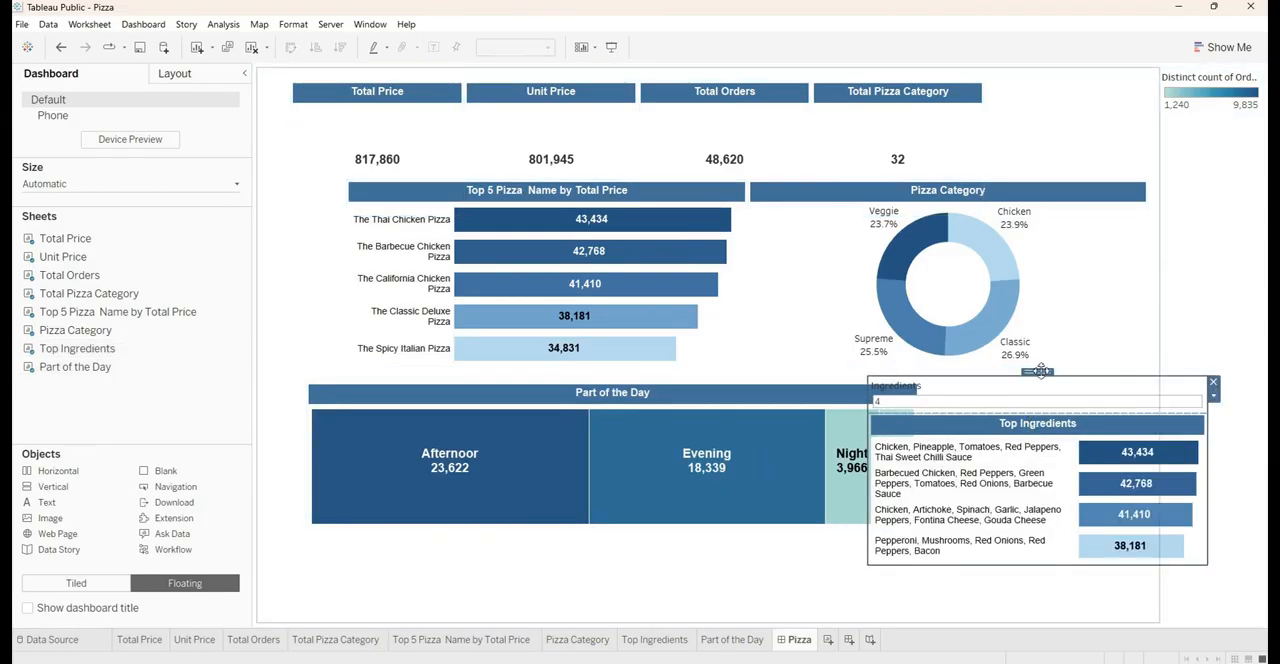
drag(1038, 374, 362, 466)
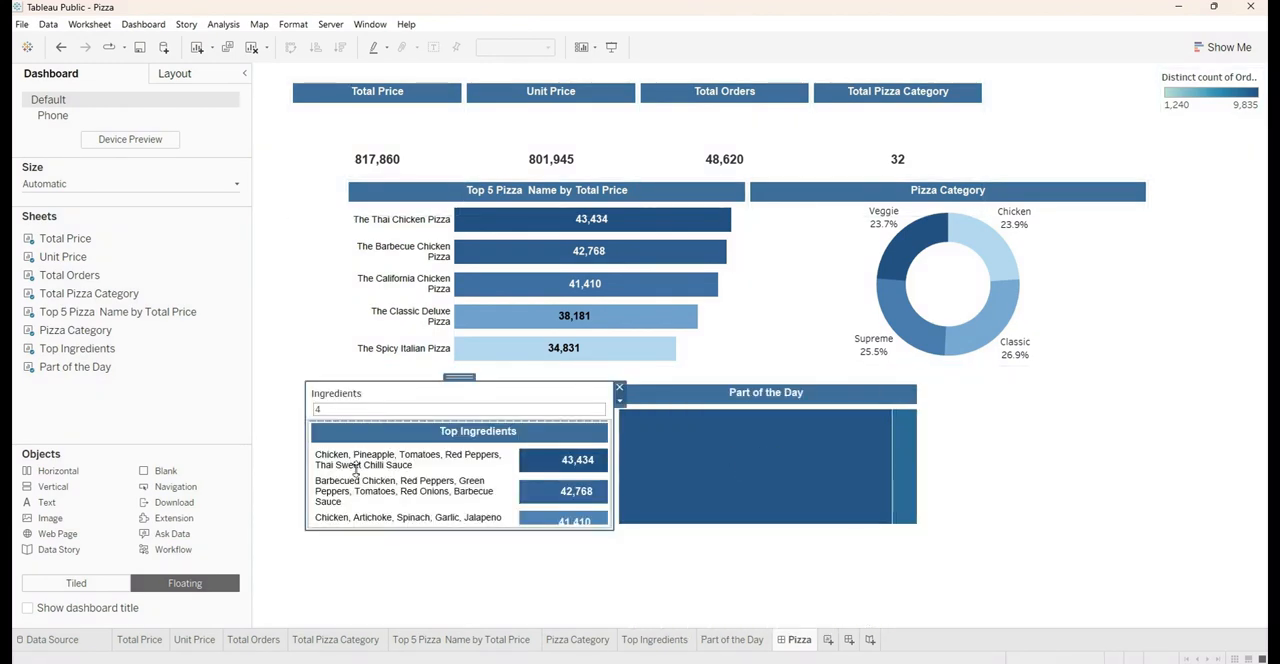
click(560, 435)
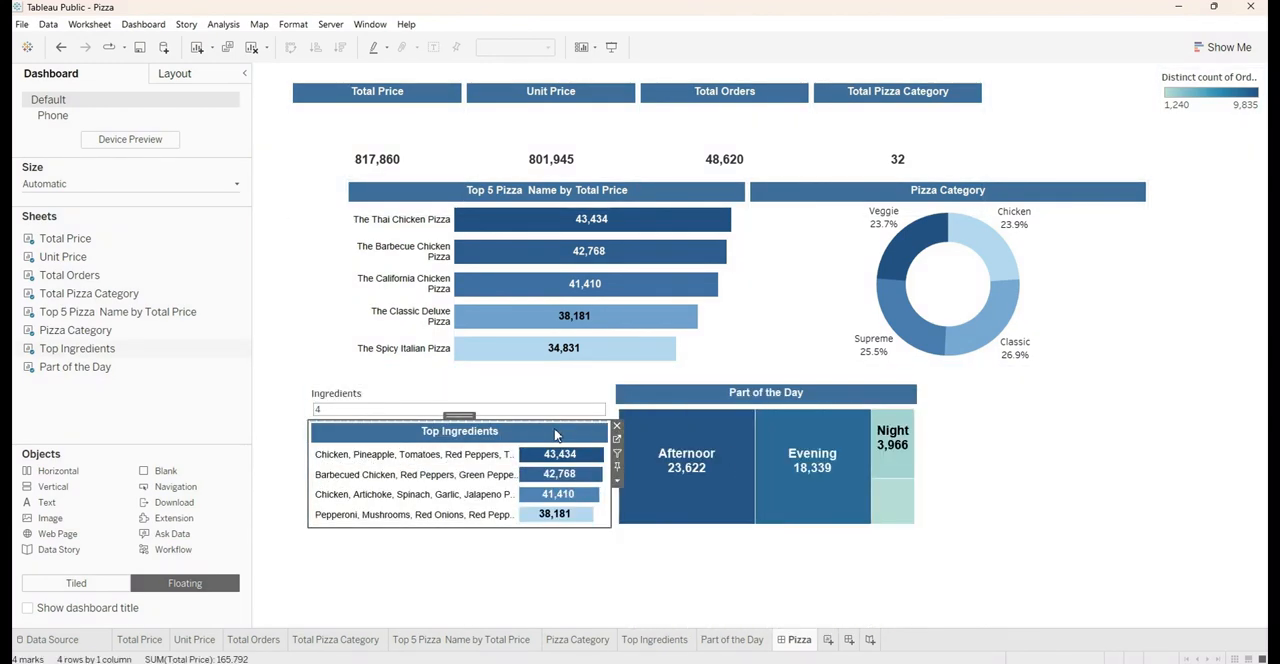
click(350, 398)
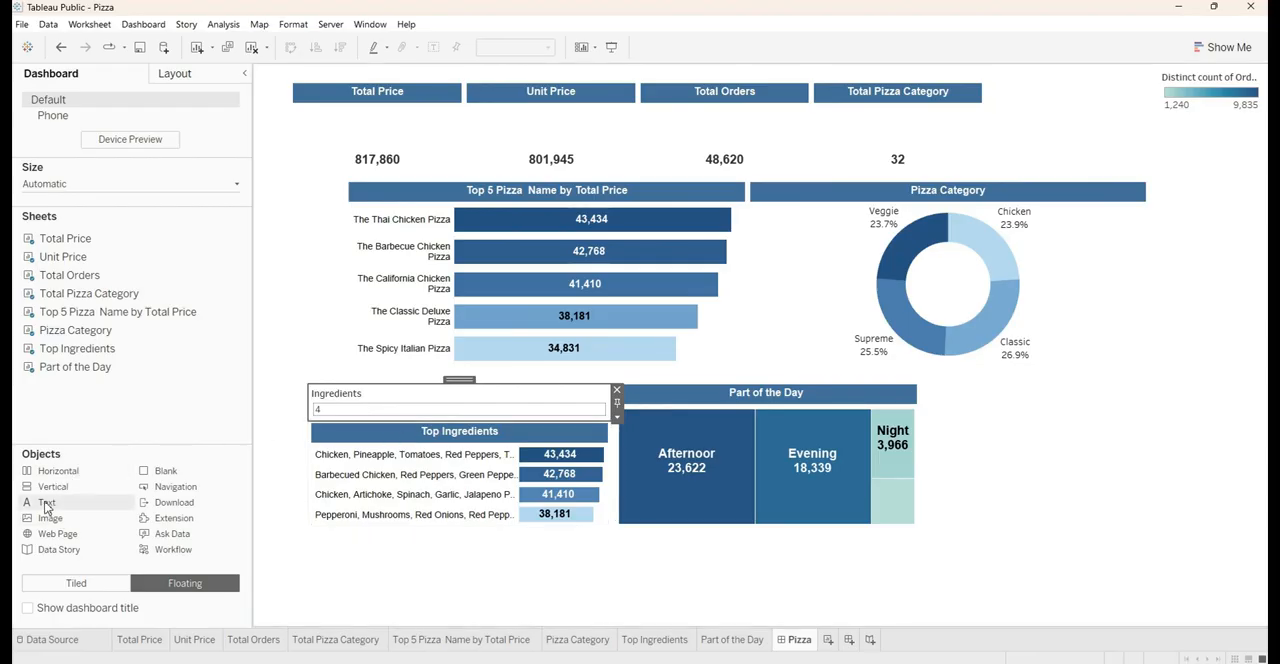
Add a text object at the Ingredients parameter above the Top Ingredients sheet and begin its text with "Top I"
drag(45, 503, 364, 405)
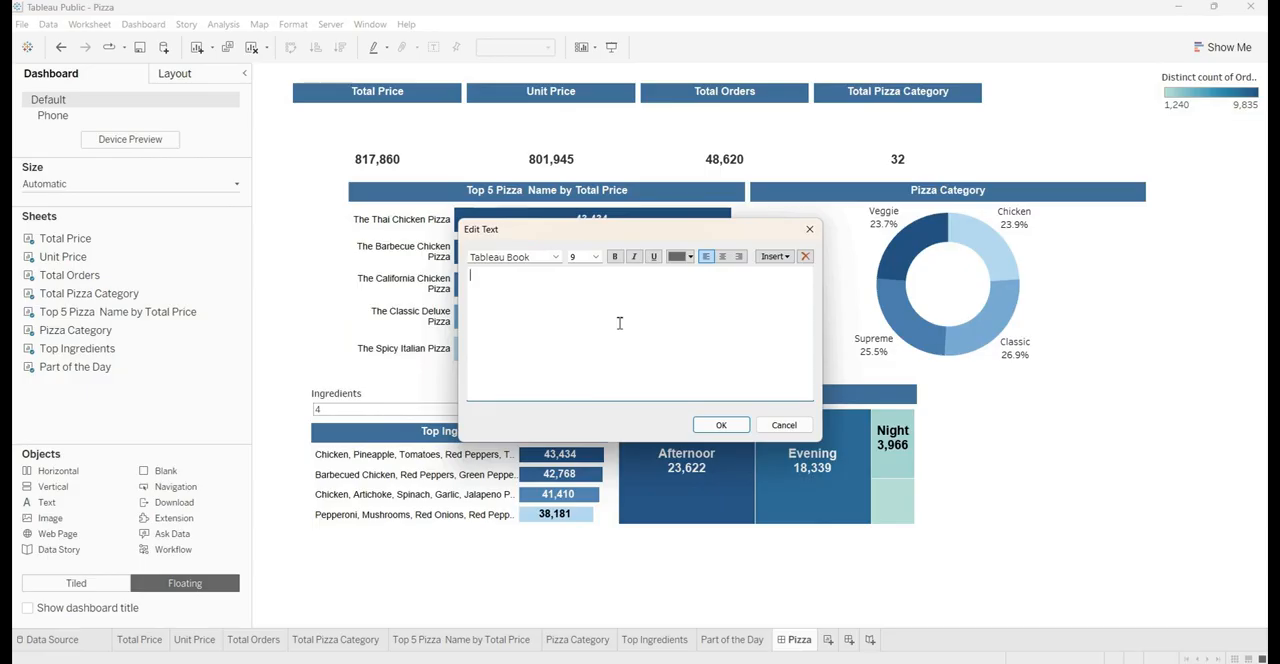
drag(659, 236, 693, 157)
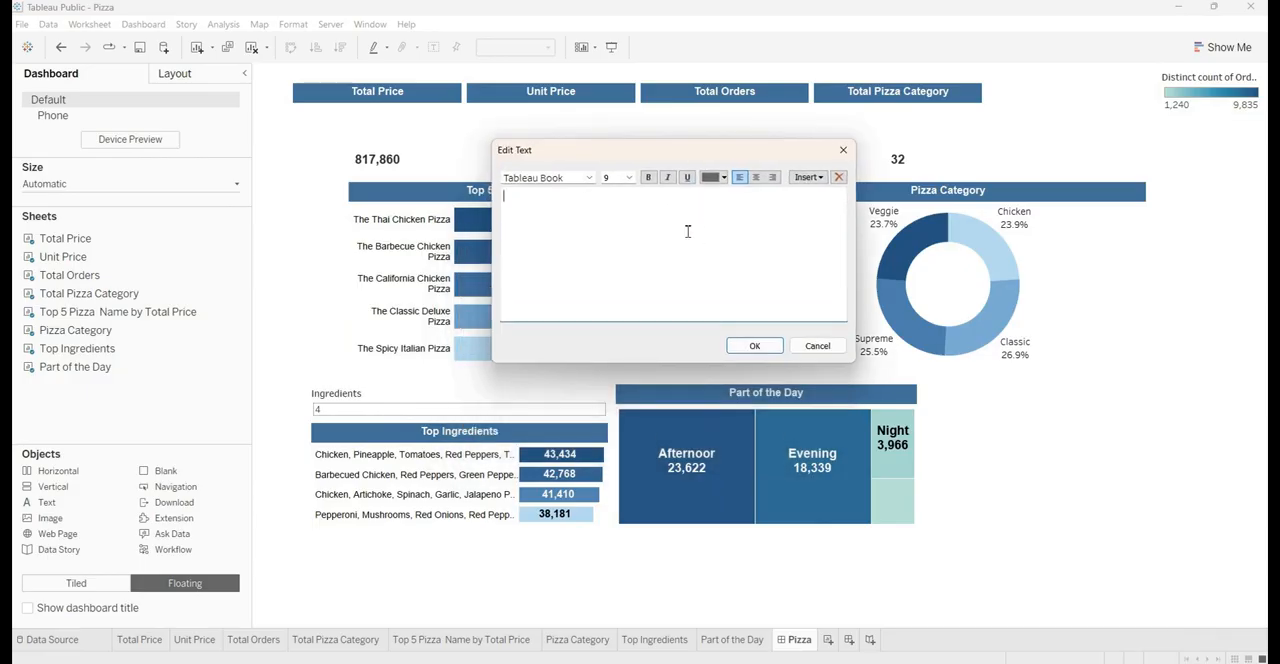
text(Top Ingredients)
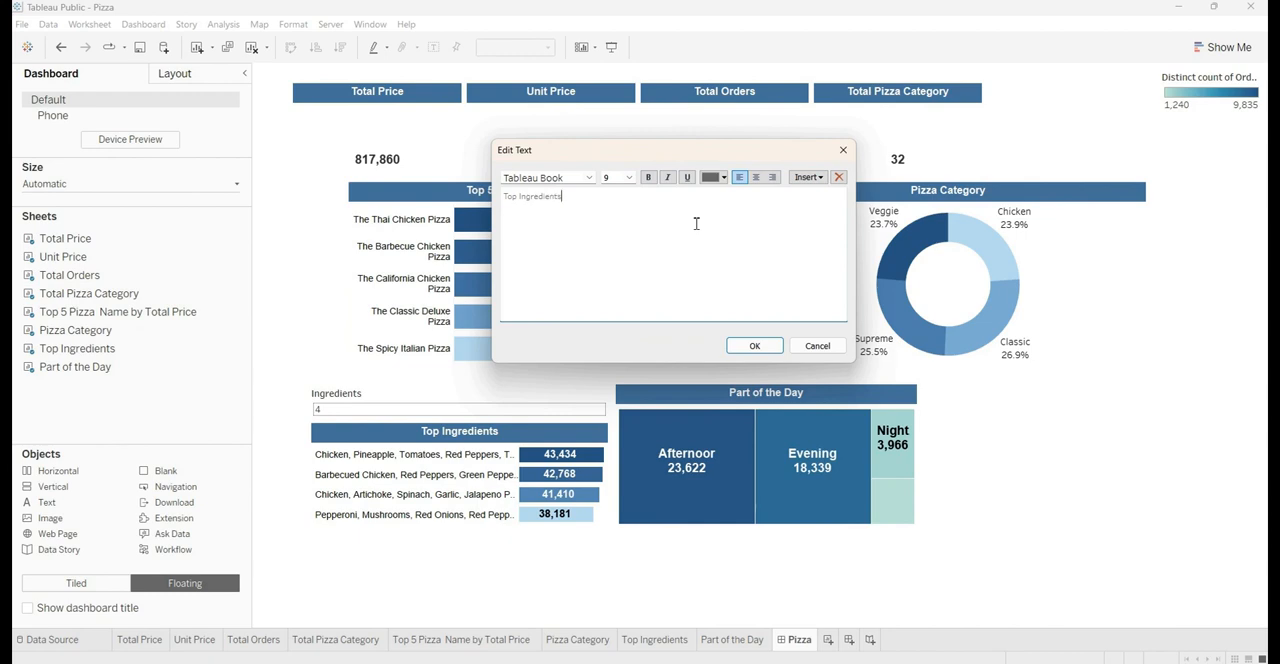
Format the "Top Ingredients" text as Arial, size 10, bold, white and centred, and accept the text object
key(ctrl+a)
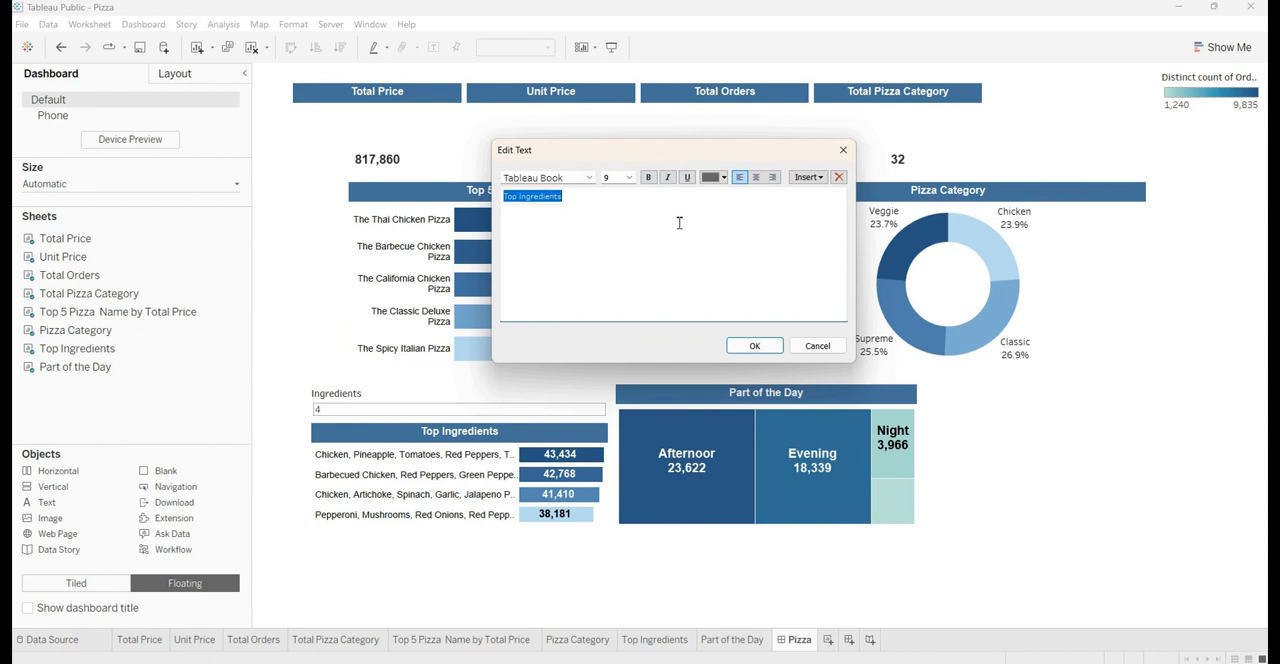
click(562, 178)
text(Arial)
key(Return)
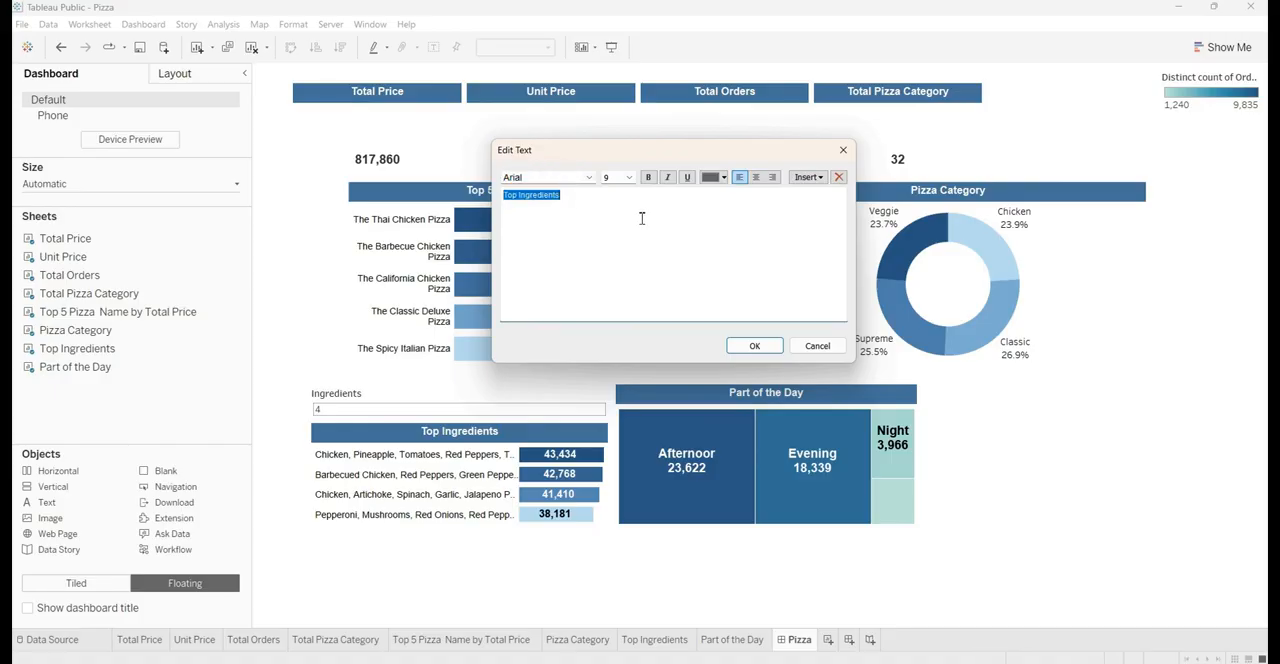
click(629, 177)
click(636, 211)
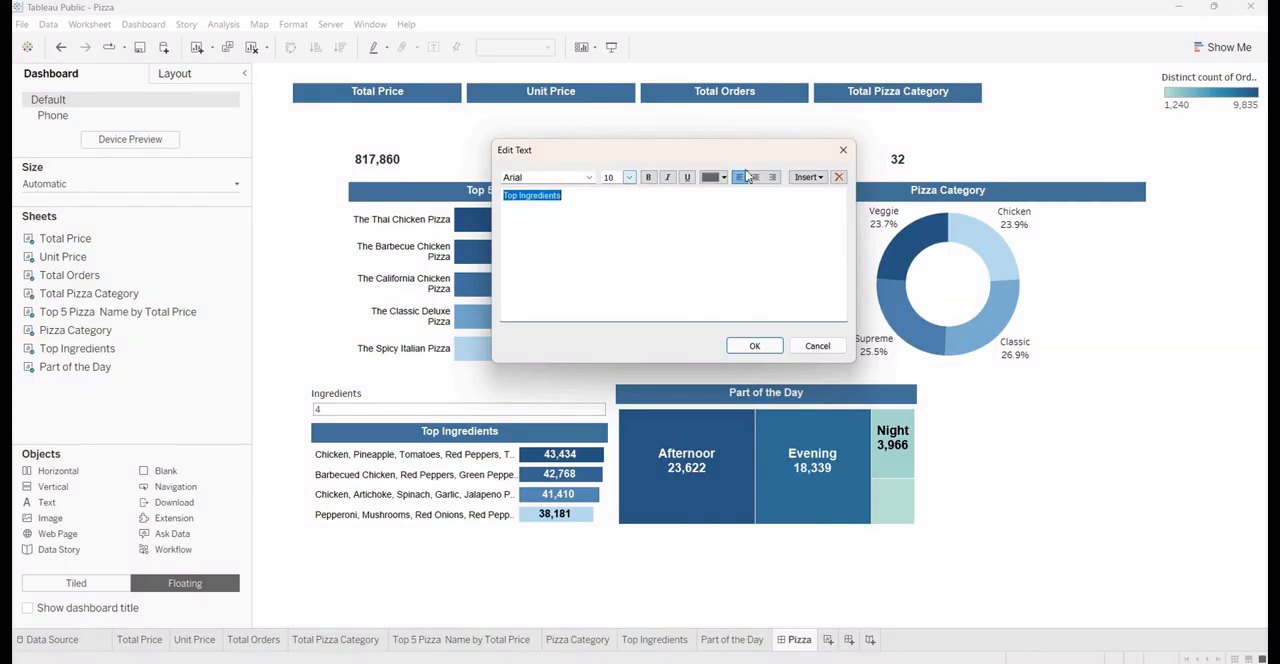
click(757, 177)
click(722, 177)
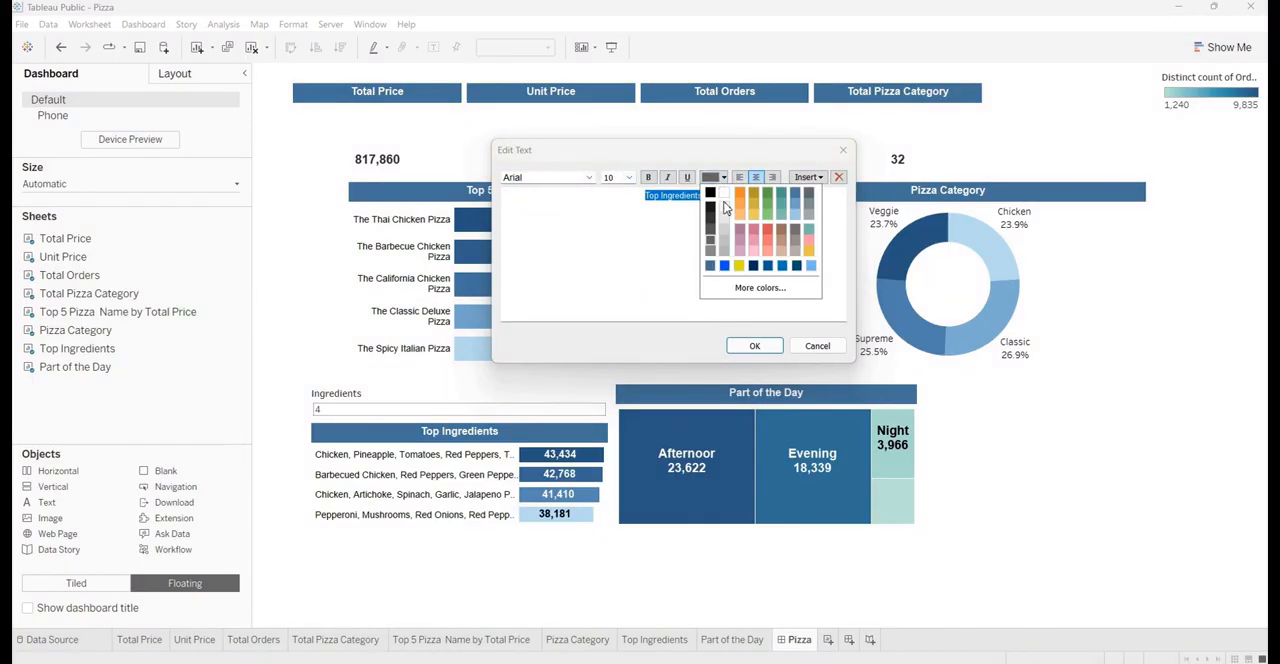
click(724, 193)
click(648, 177)
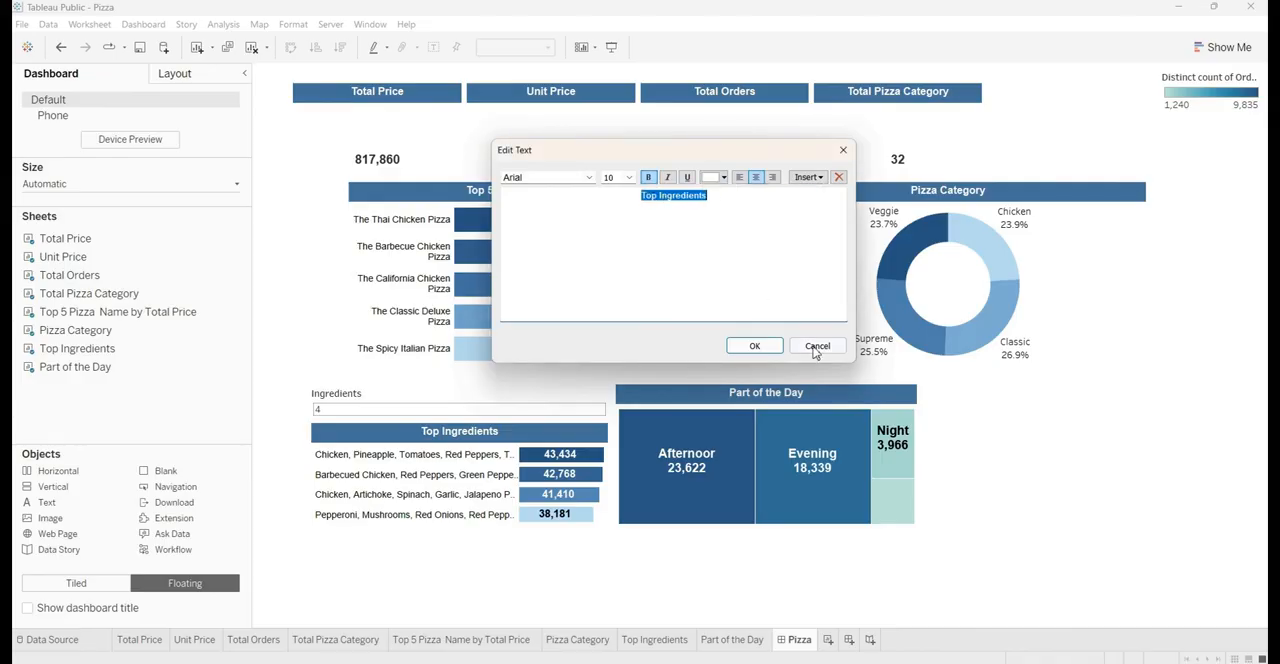
click(755, 346)
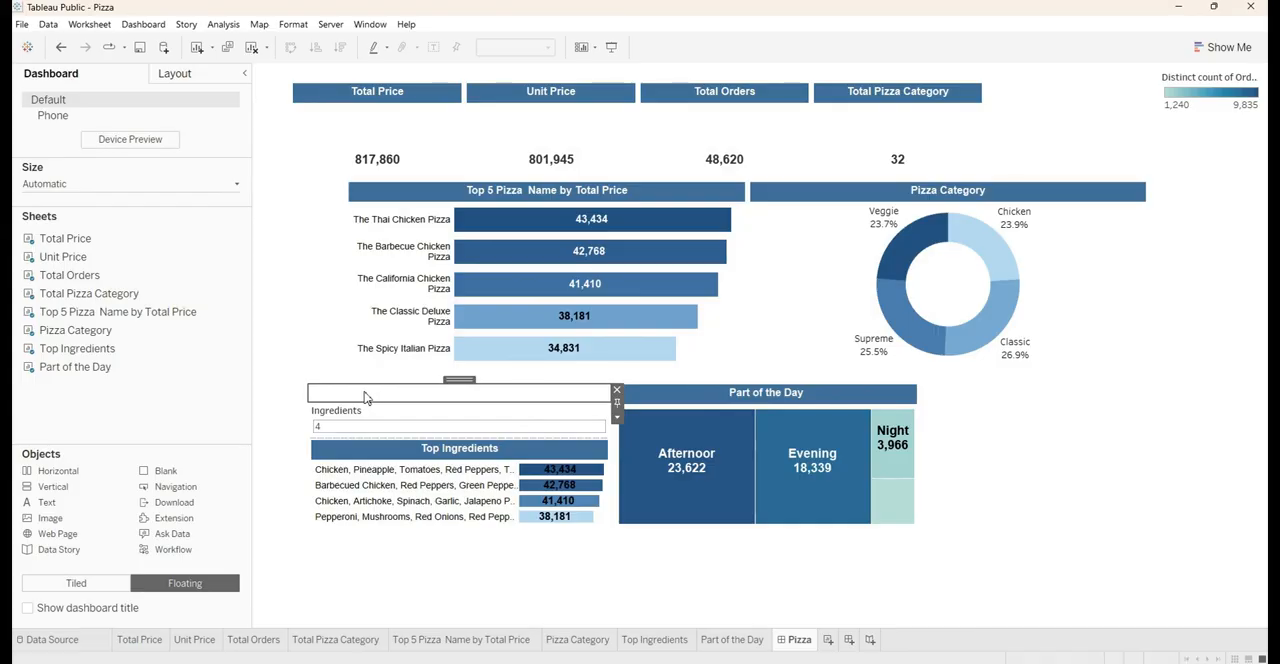
Fill the background of the new Top Ingredients text object with the same steel blue as the other headers
click(174, 80)
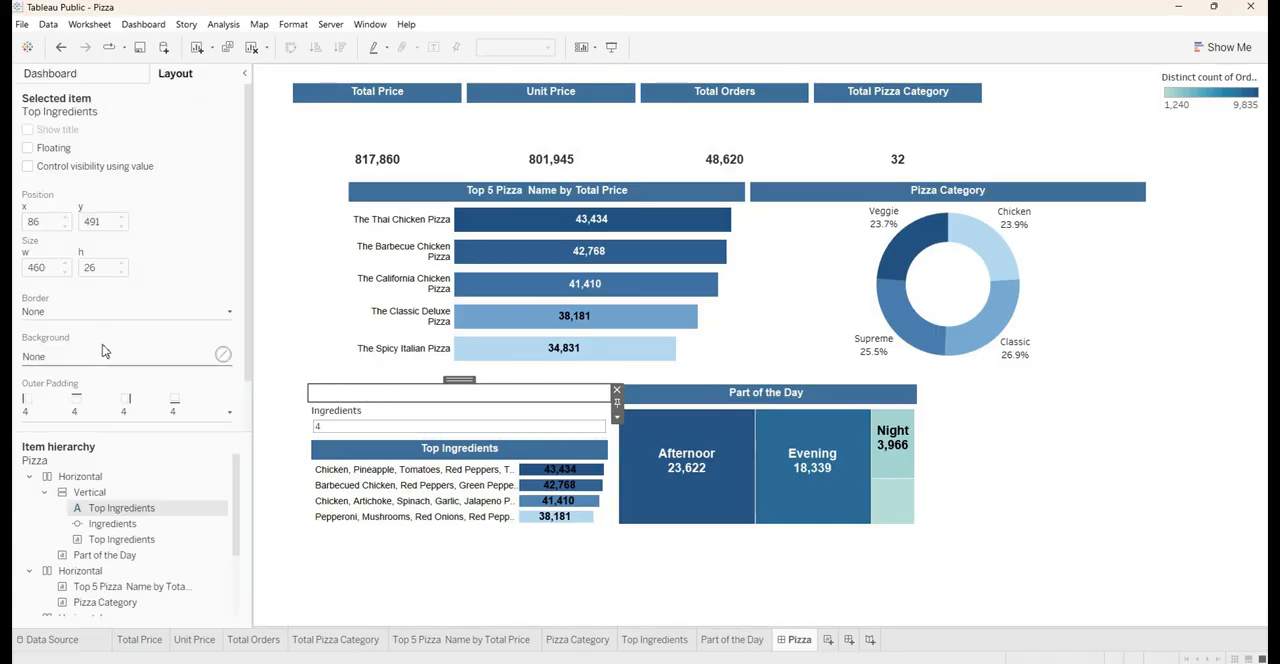
click(68, 360)
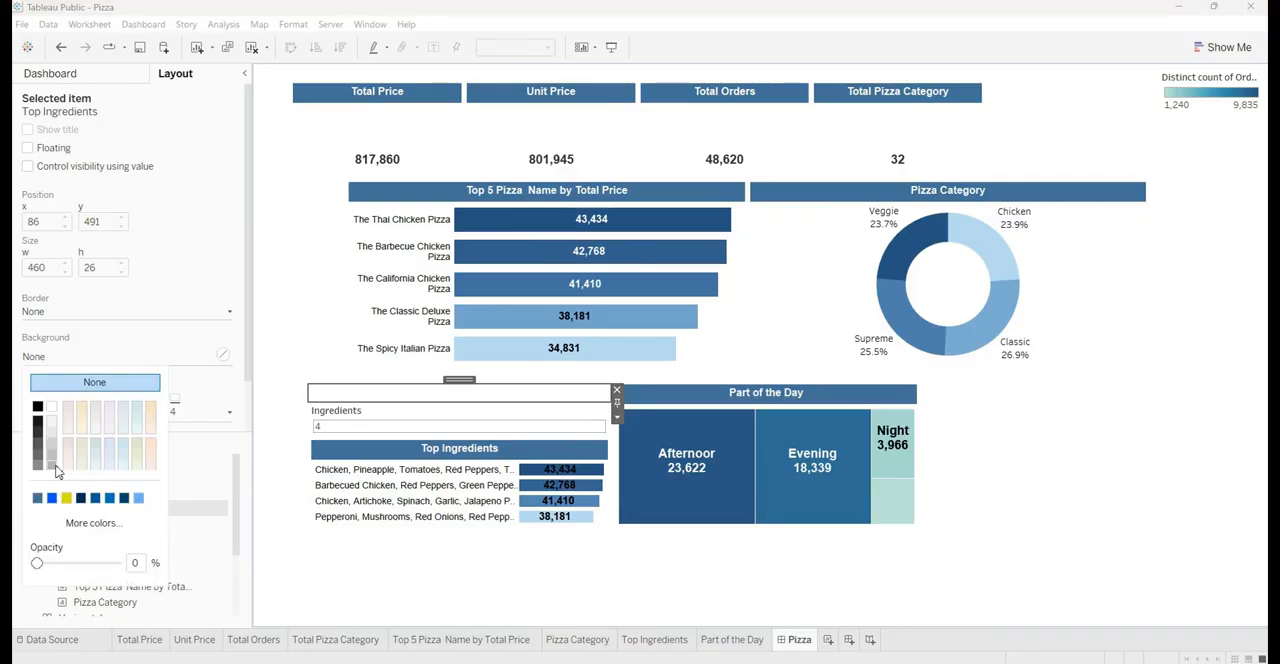
click(38, 498)
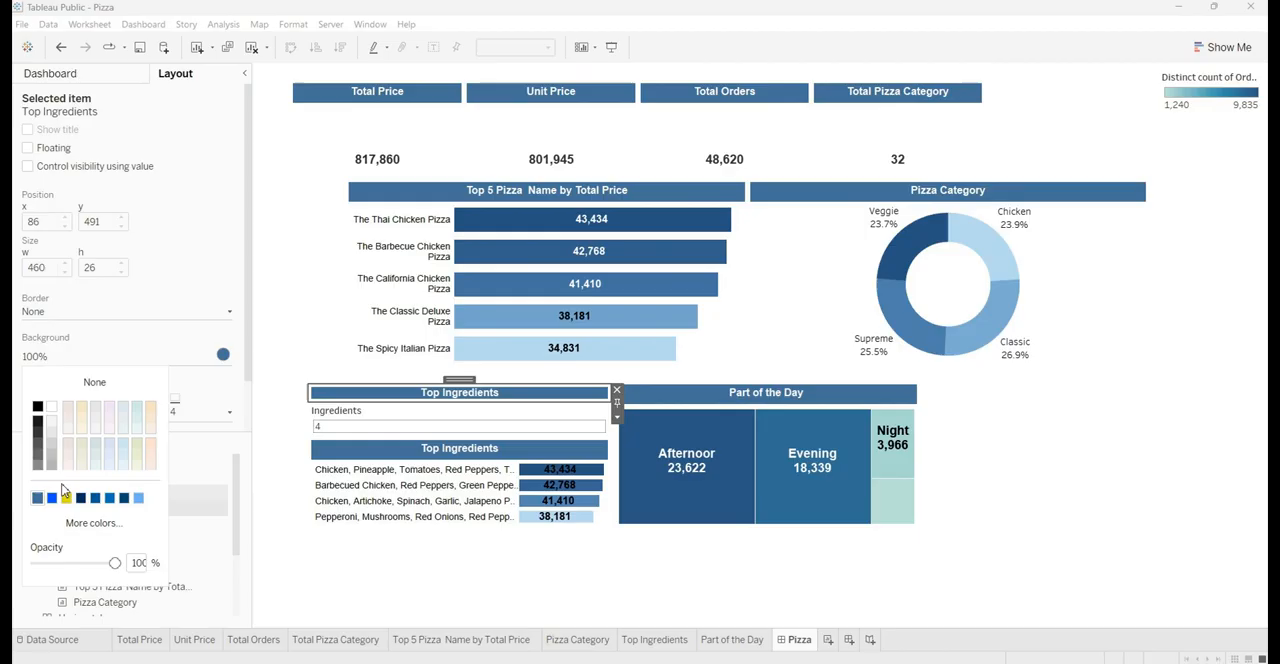
Set the outer padding of the Top Ingredients text object to 0 on all sides
click(372, 402)
click(124, 405)
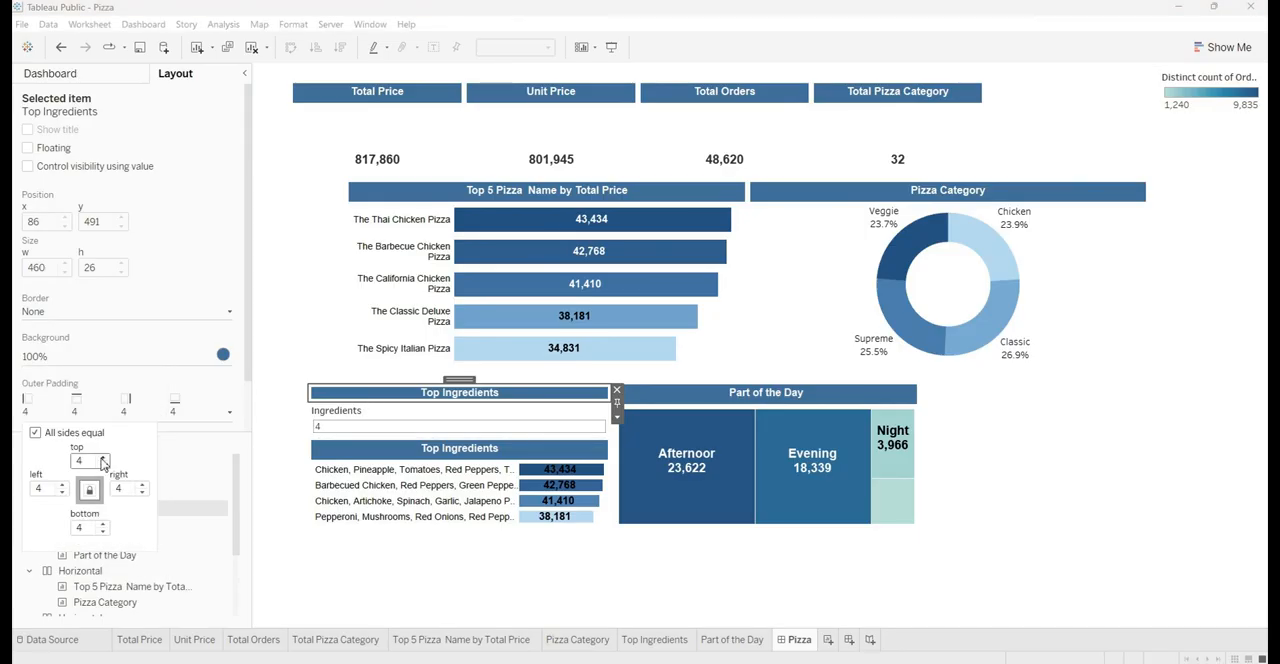
scroll(96, 461, down, 4)
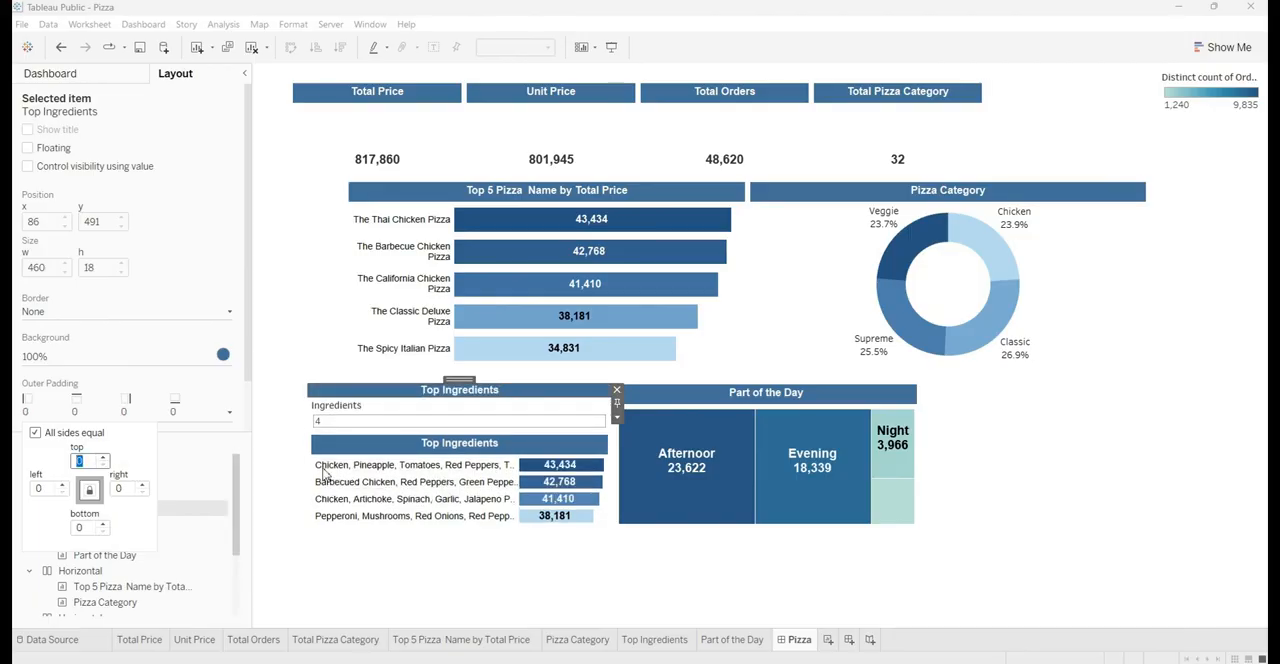
click(455, 396)
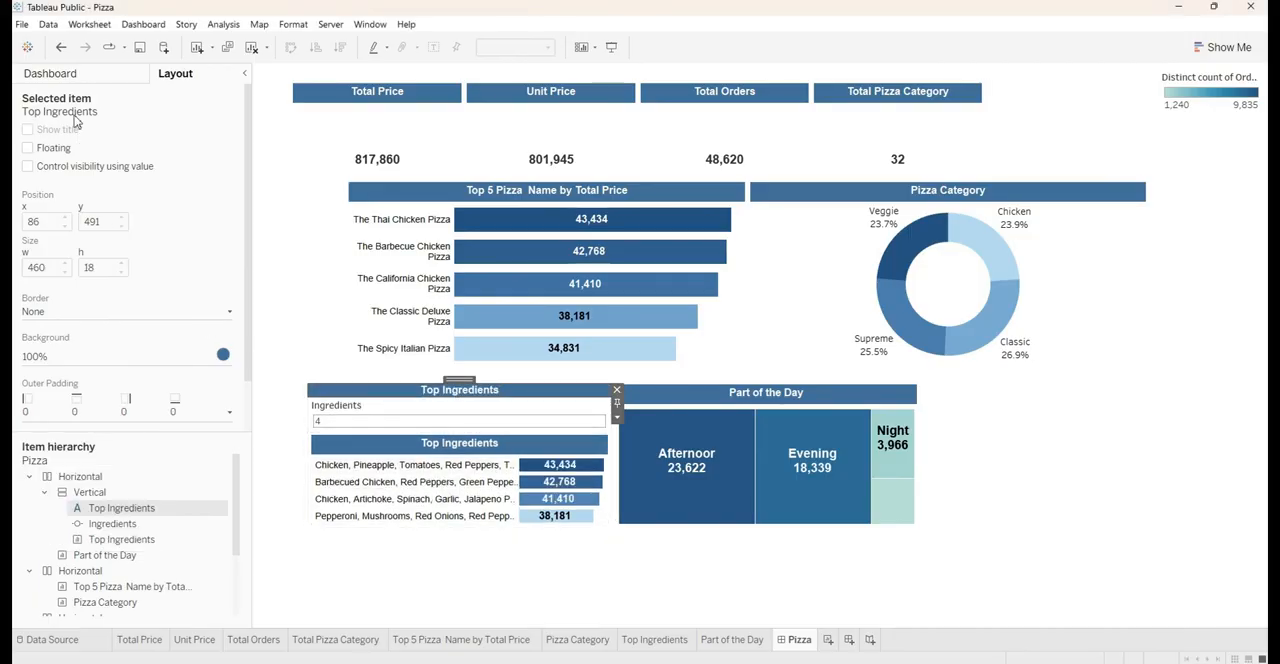
click(67, 81)
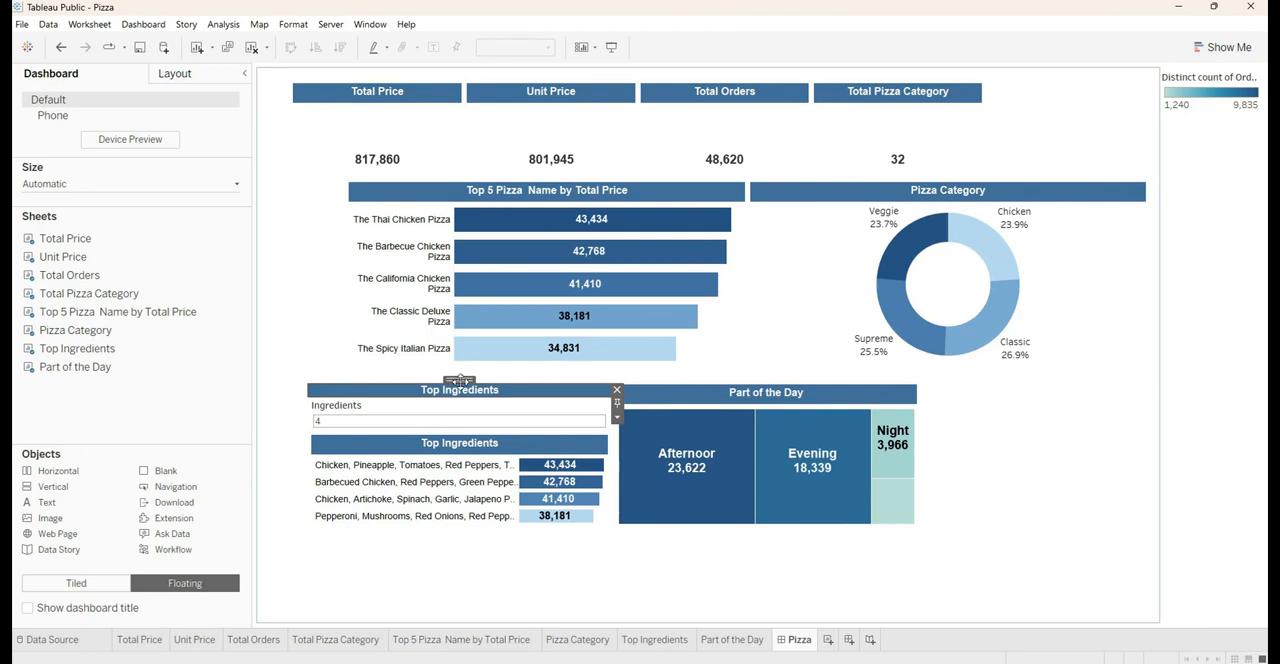
double_click(459, 380)
double_click(460, 381)
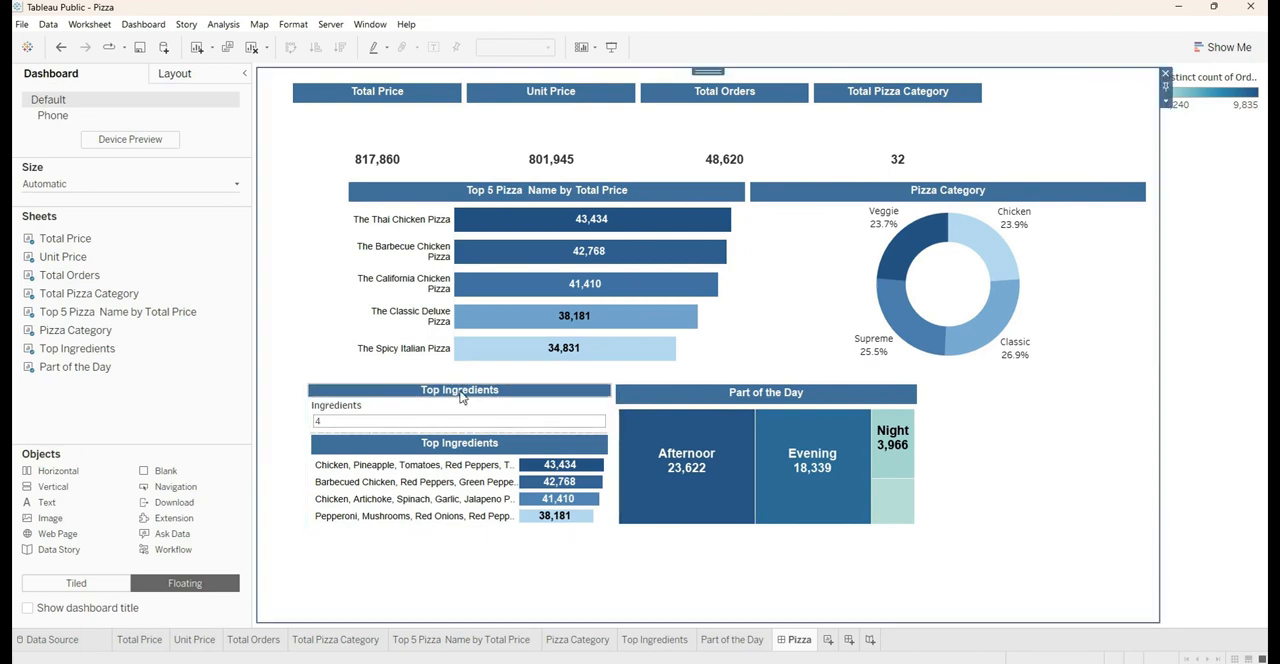
click(463, 392)
double_click(459, 381)
double_click(459, 381)
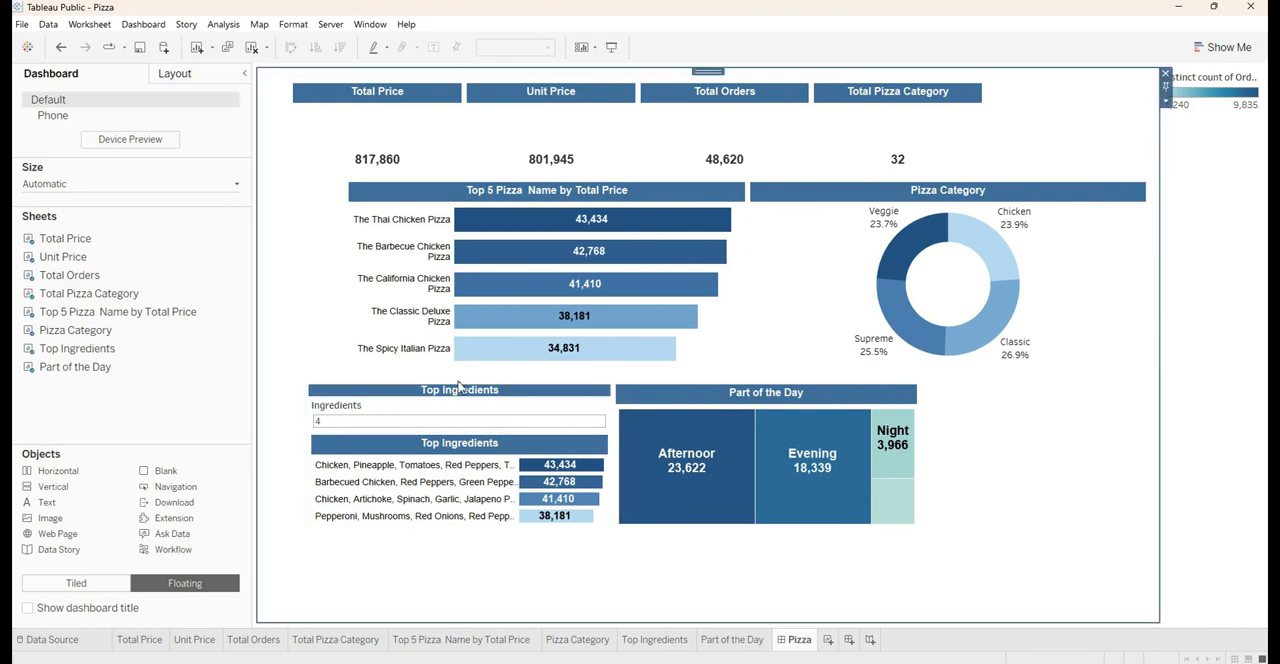
click(461, 390)
double_click(461, 380)
double_click(461, 380)
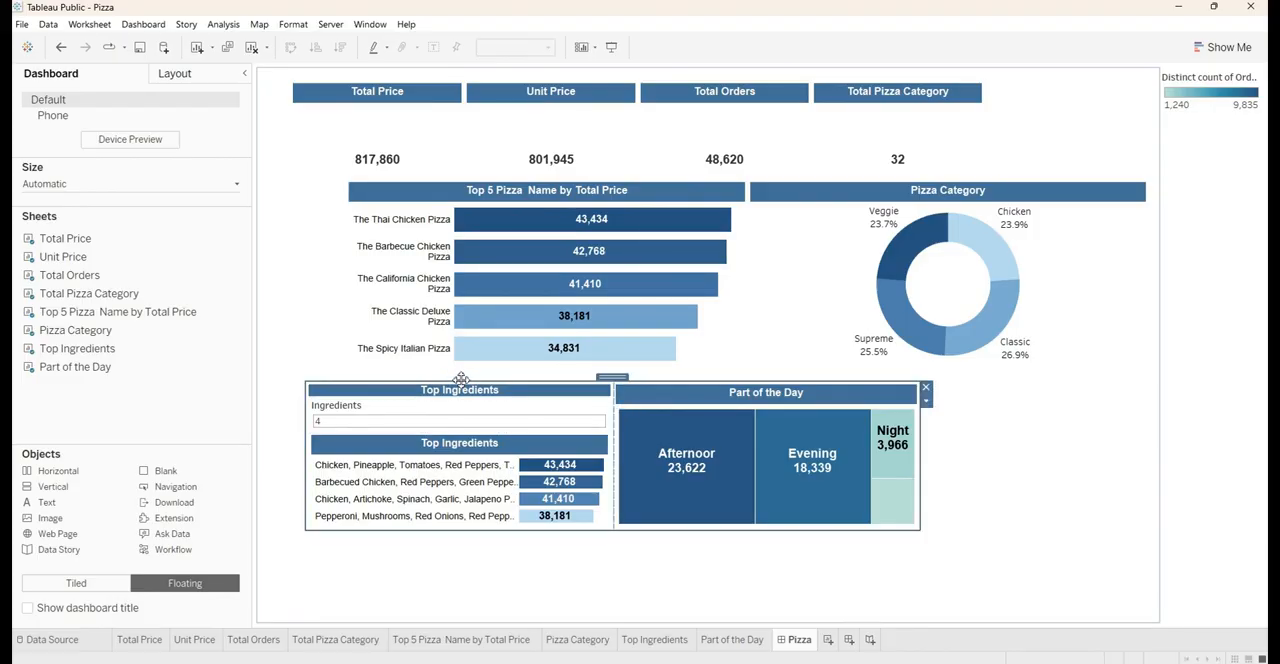
click(926, 401)
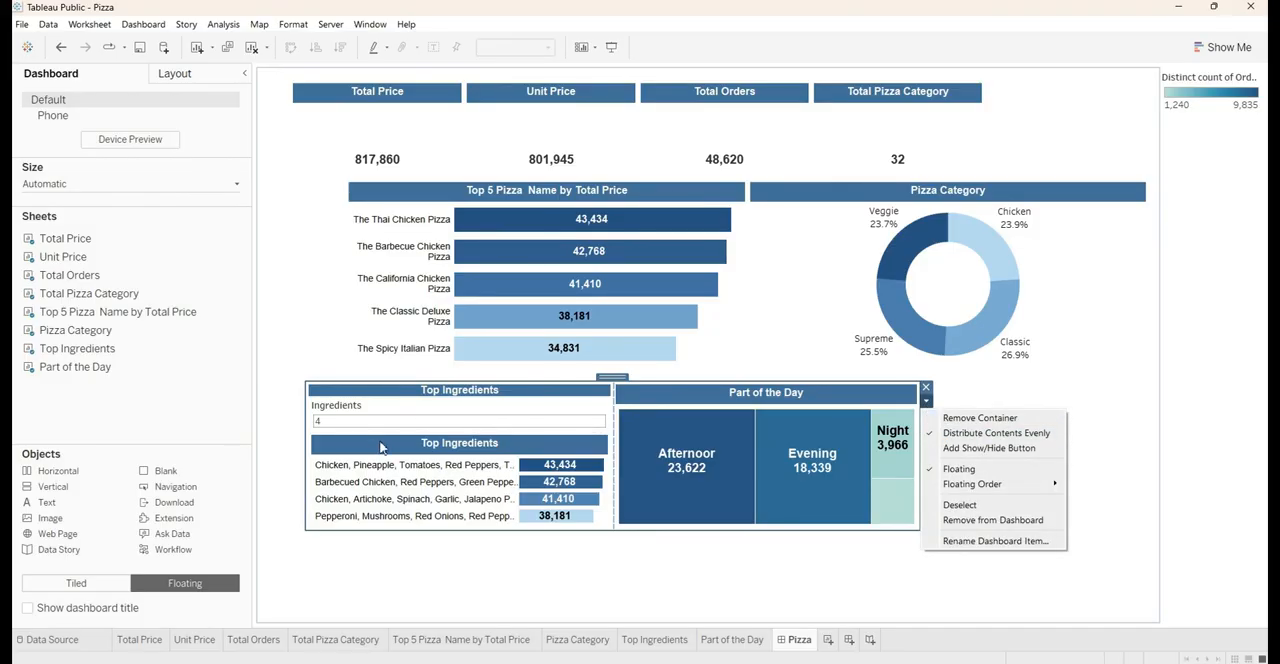
Hide the built-in title of the Top Ingredients chart, then select the vertical container that holds it
click(447, 448)
right_click(447, 448)
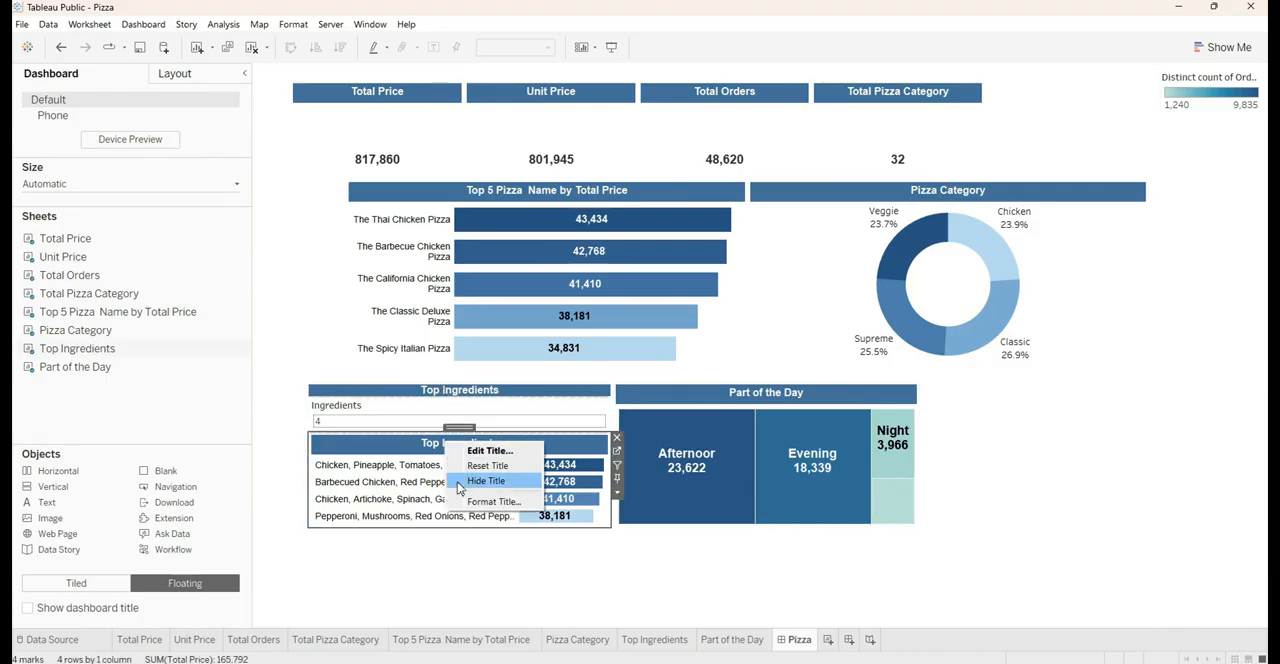
click(457, 484)
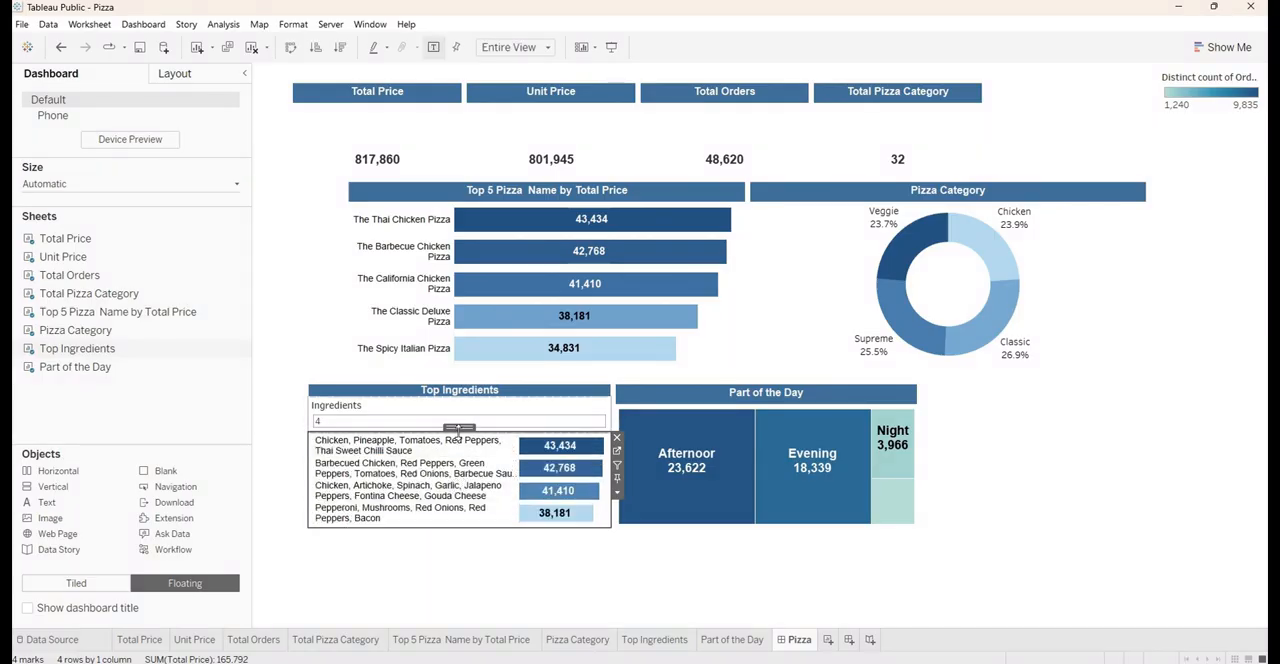
click(459, 392)
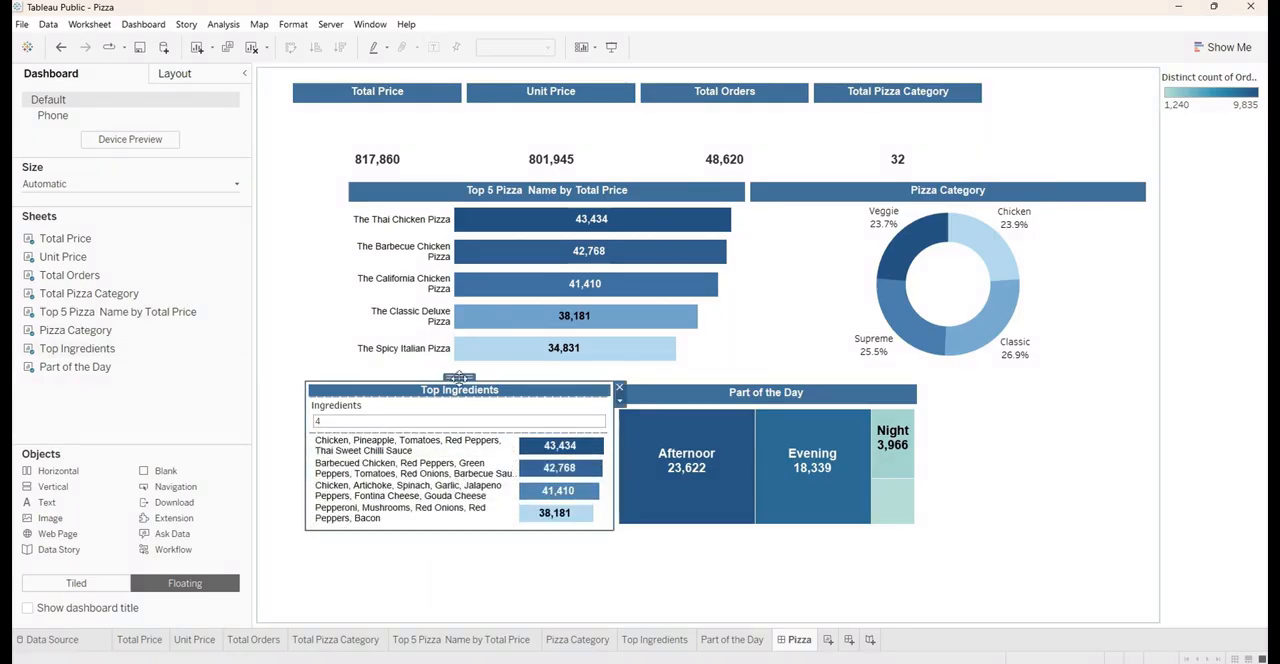
Delete the layout container holding the distinct count of orders colour legend, including its contents
click(1195, 92)
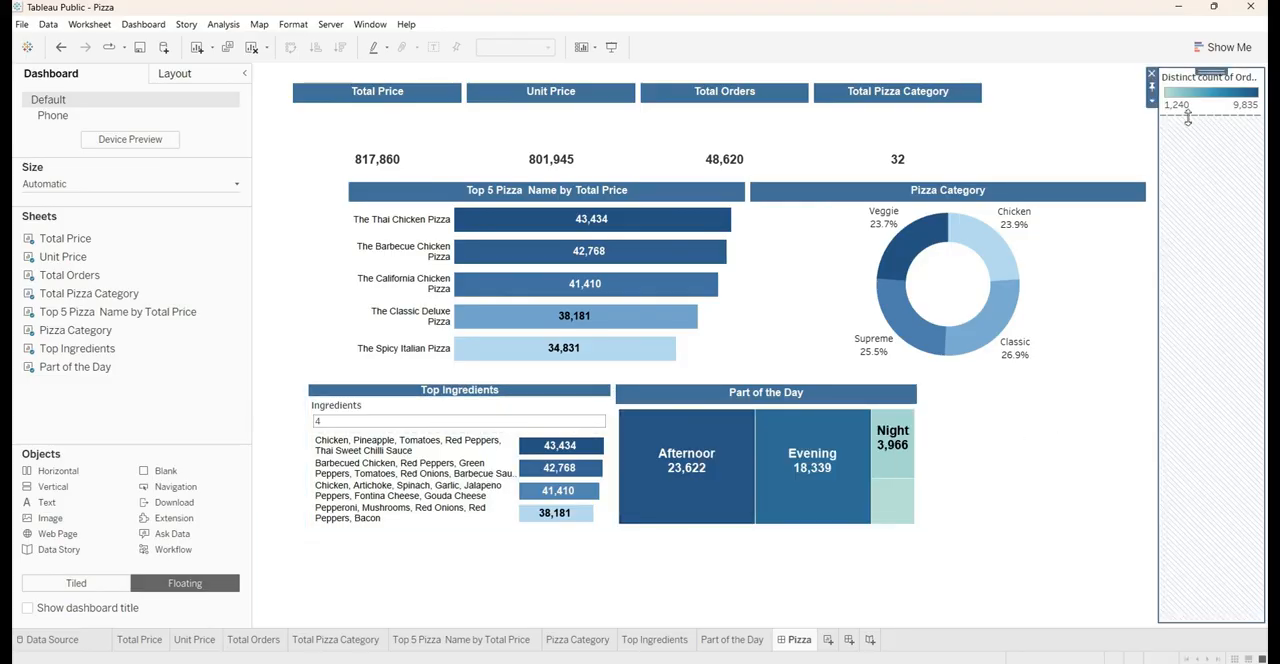
click(1151, 74)
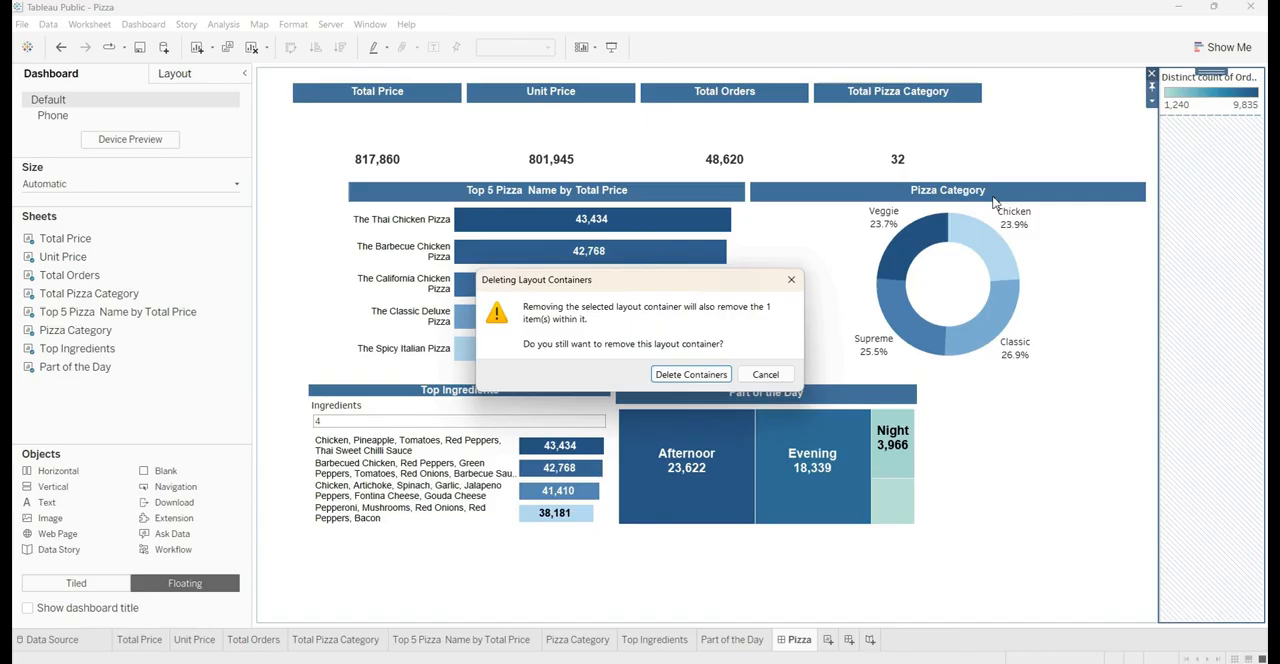
click(690, 374)
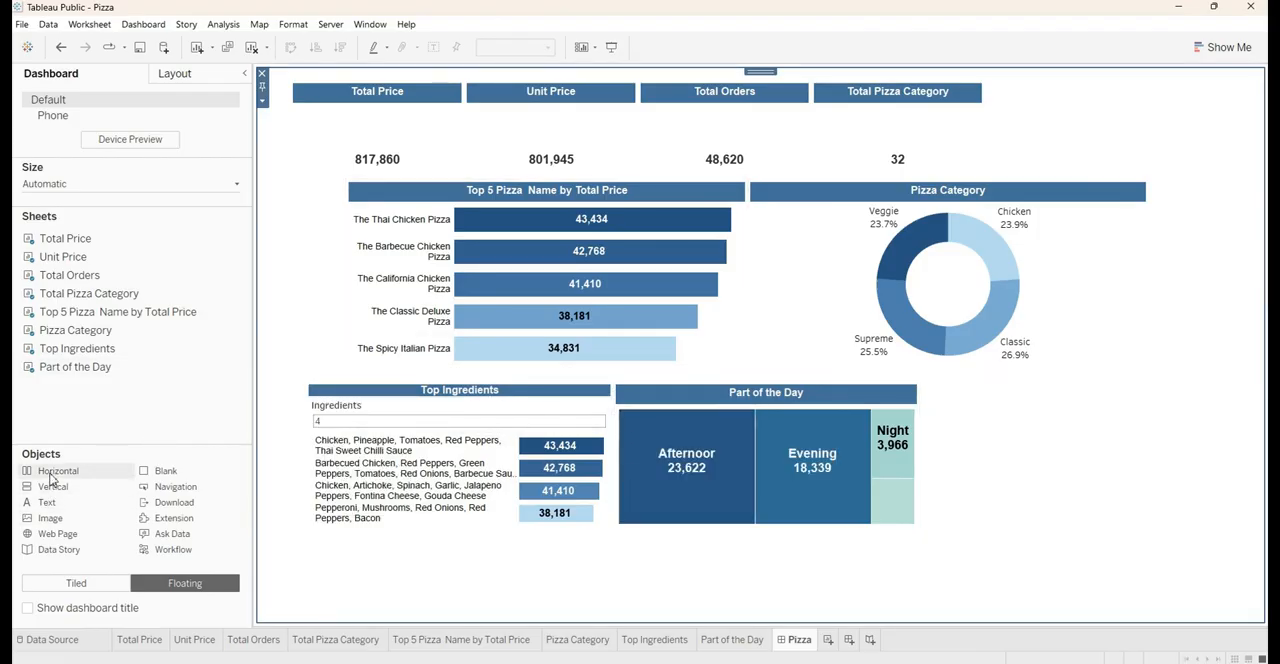
Add a floating horizontal container beside the Part of the Day chart and insert a text object reading "Domino's Report (YTD)"
drag(60, 480, 929, 408)
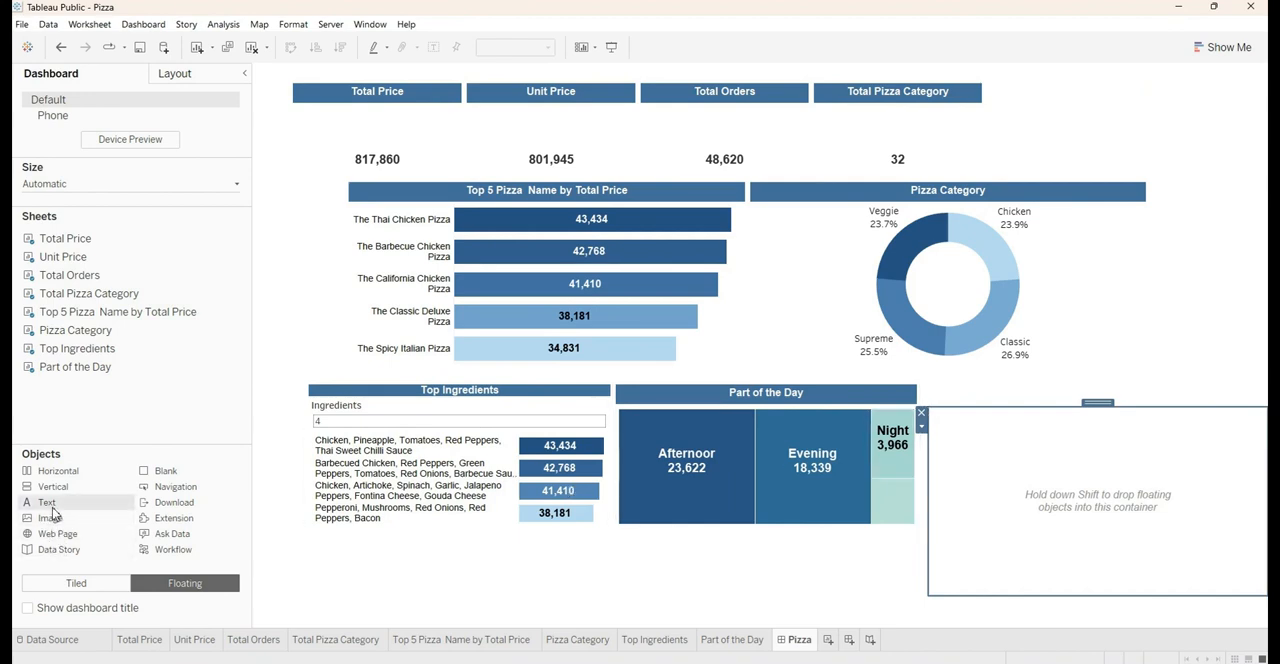
drag(50, 507, 976, 480)
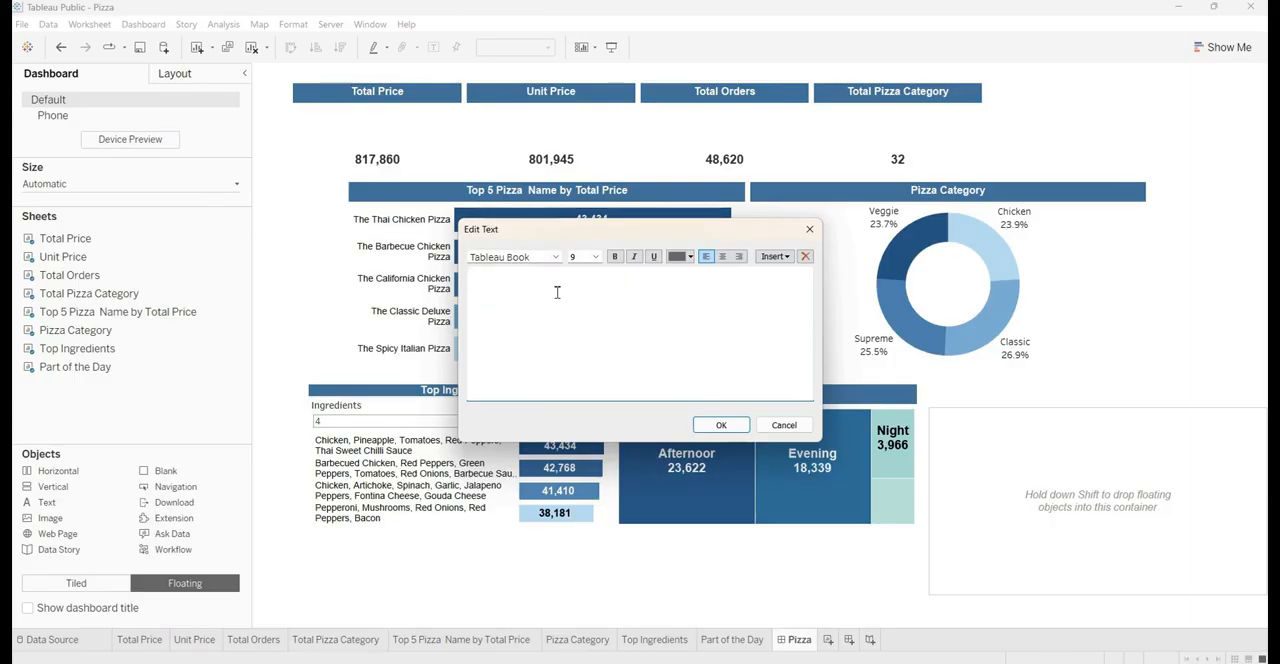
text(Domino's Report (YTD)
Format the "Domino's Report (YTD)" text as Arial, size 30, bold, white and centred, and accept it
key(ctrl+a)
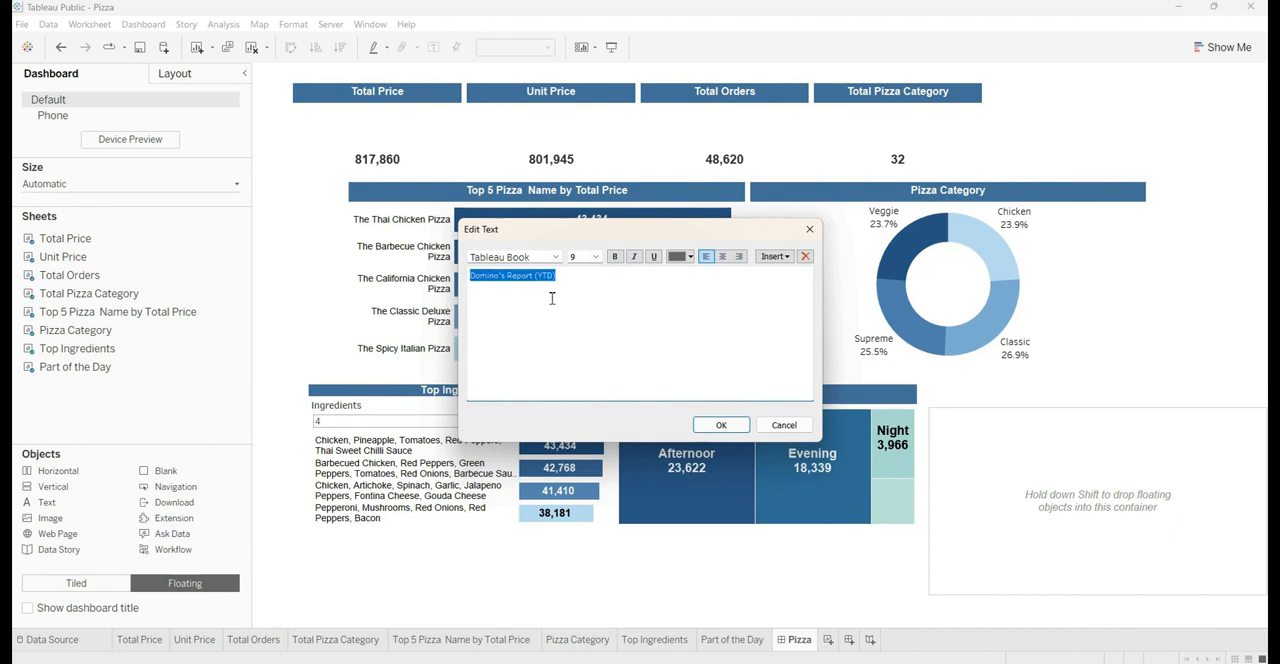
click(541, 258)
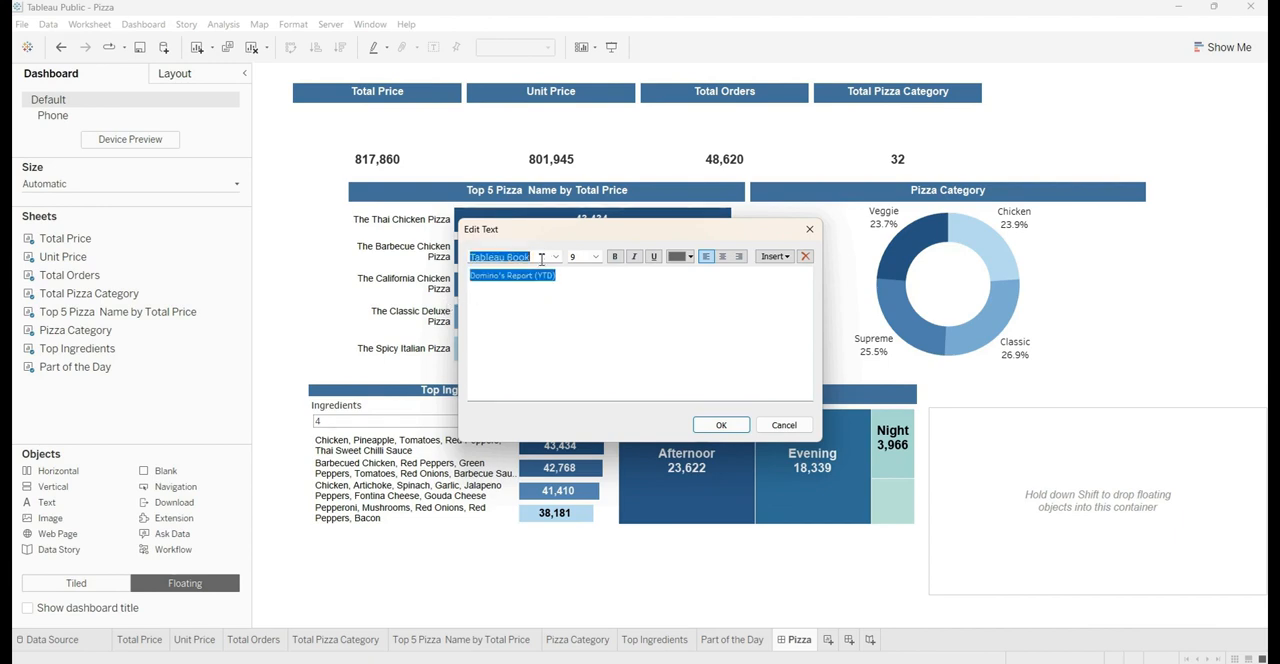
text(arial)
key(Return)
click(595, 257)
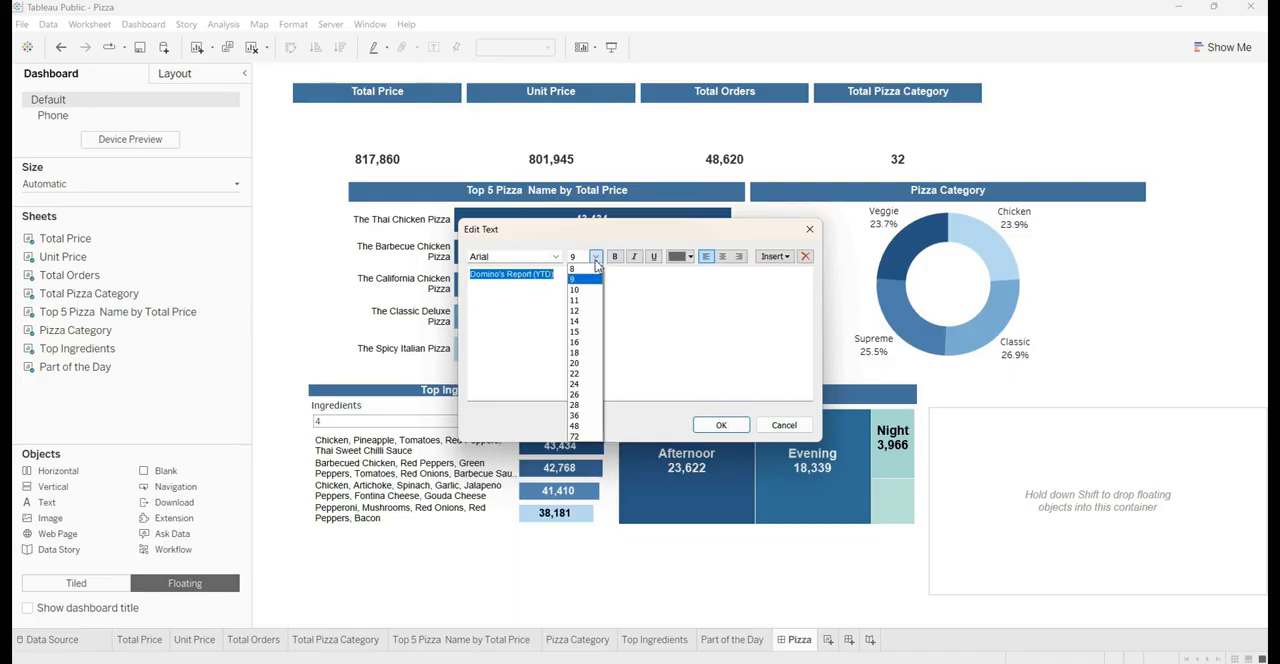
click(580, 257)
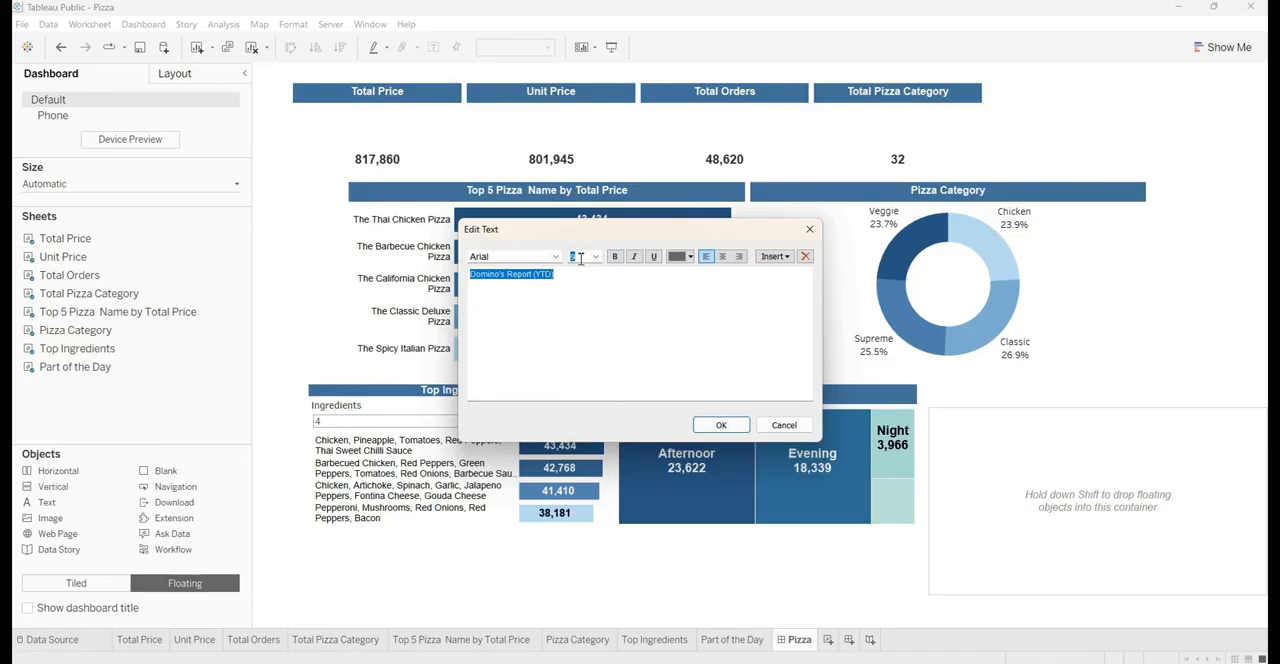
text(30)
click(615, 256)
click(688, 258)
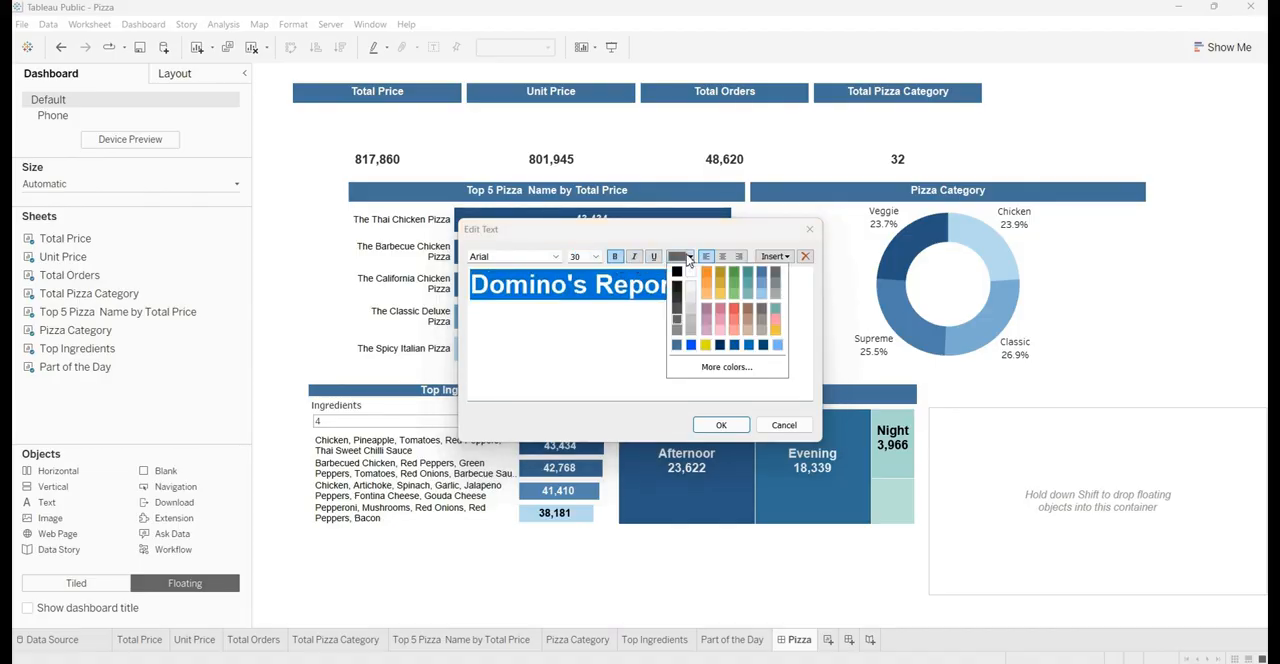
click(691, 276)
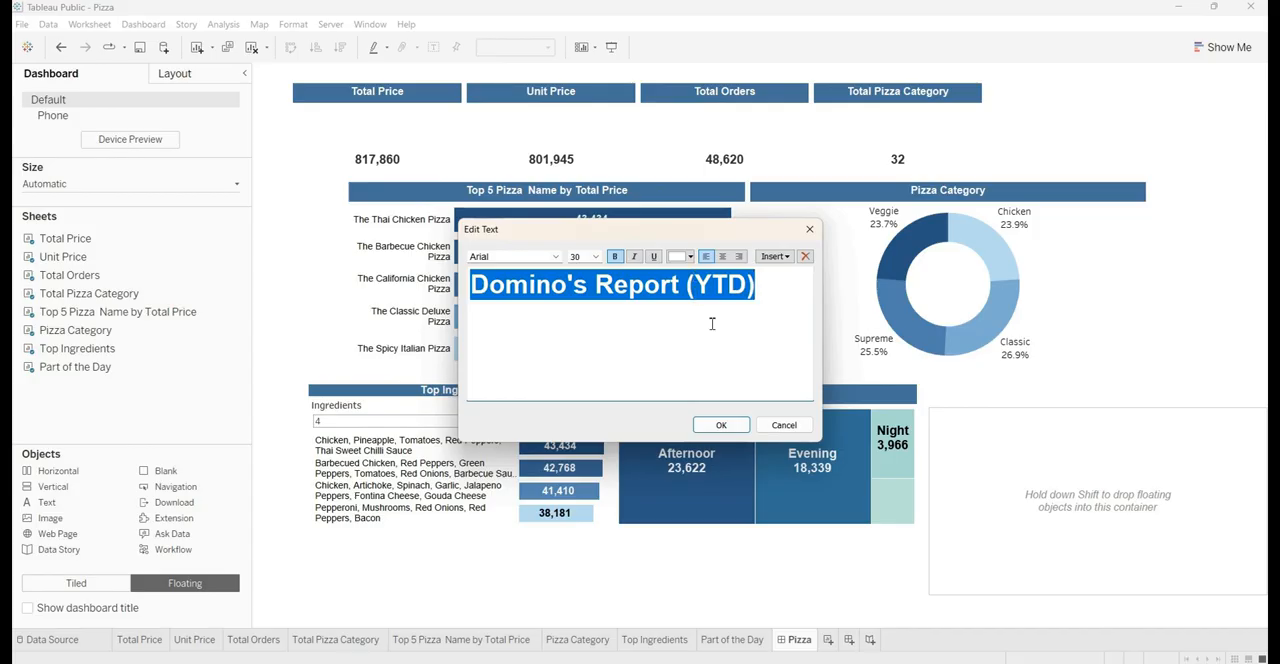
click(722, 256)
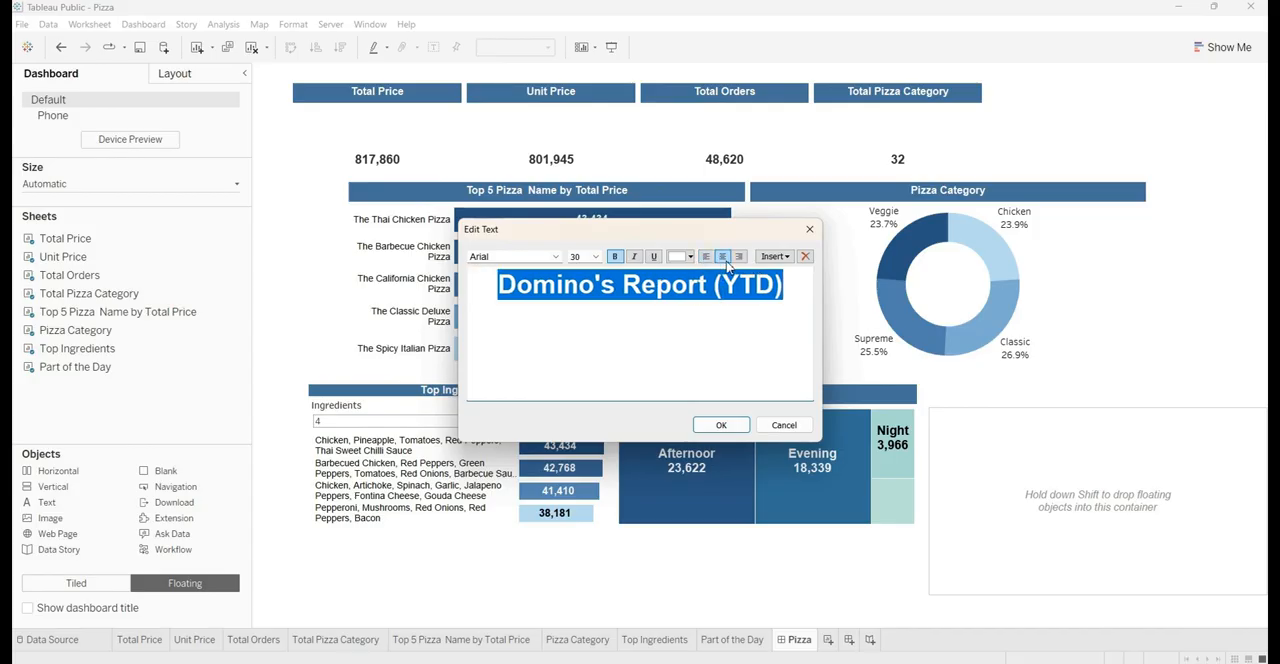
click(738, 425)
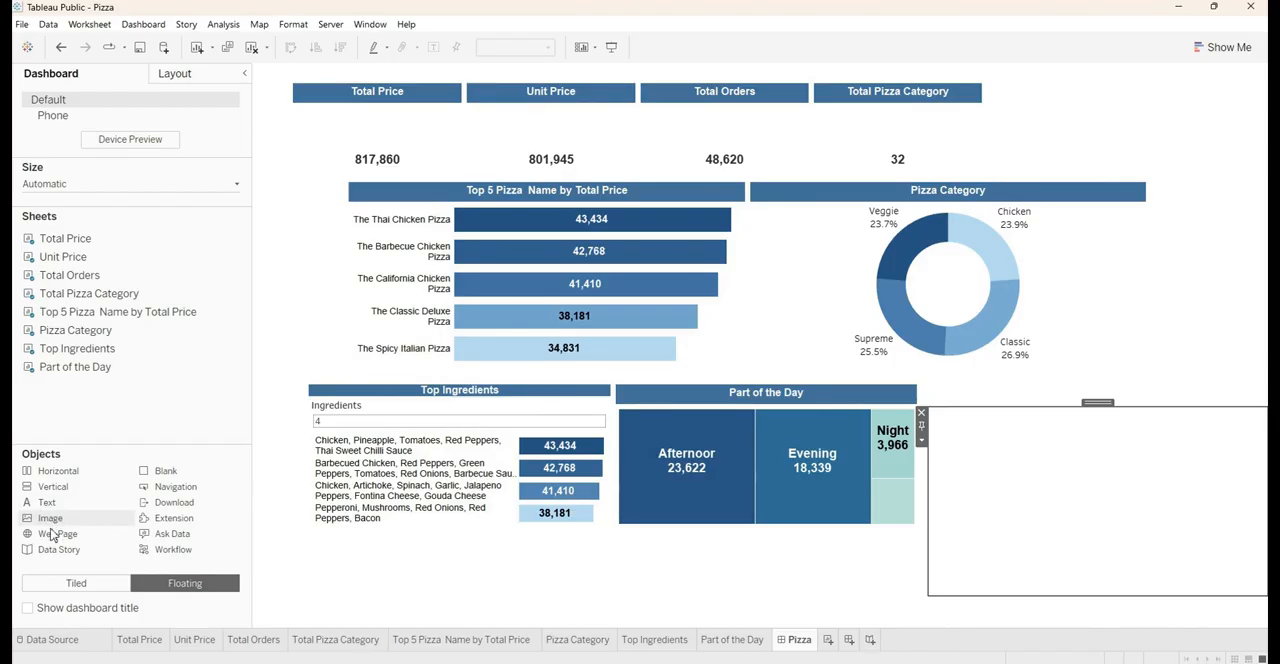
Insert the Dominos-logo image into the title container ahead of the report text, with the image fitted and centred
drag(48, 528, 940, 490)
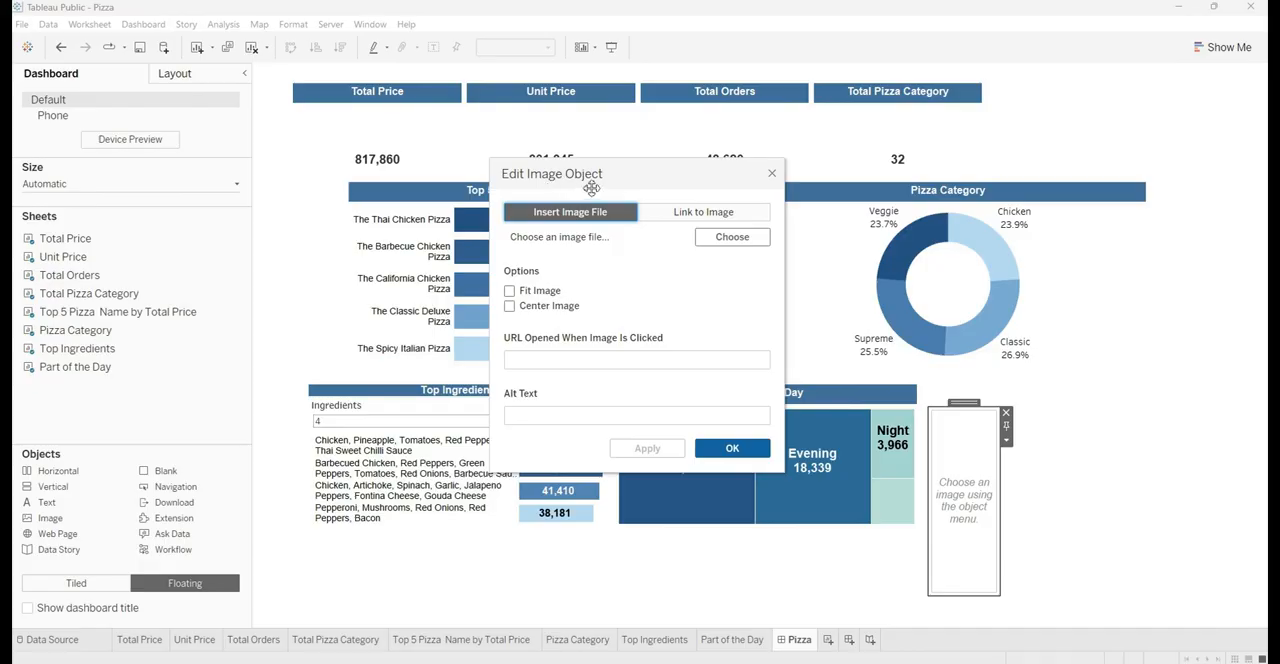
click(734, 238)
click(676, 318)
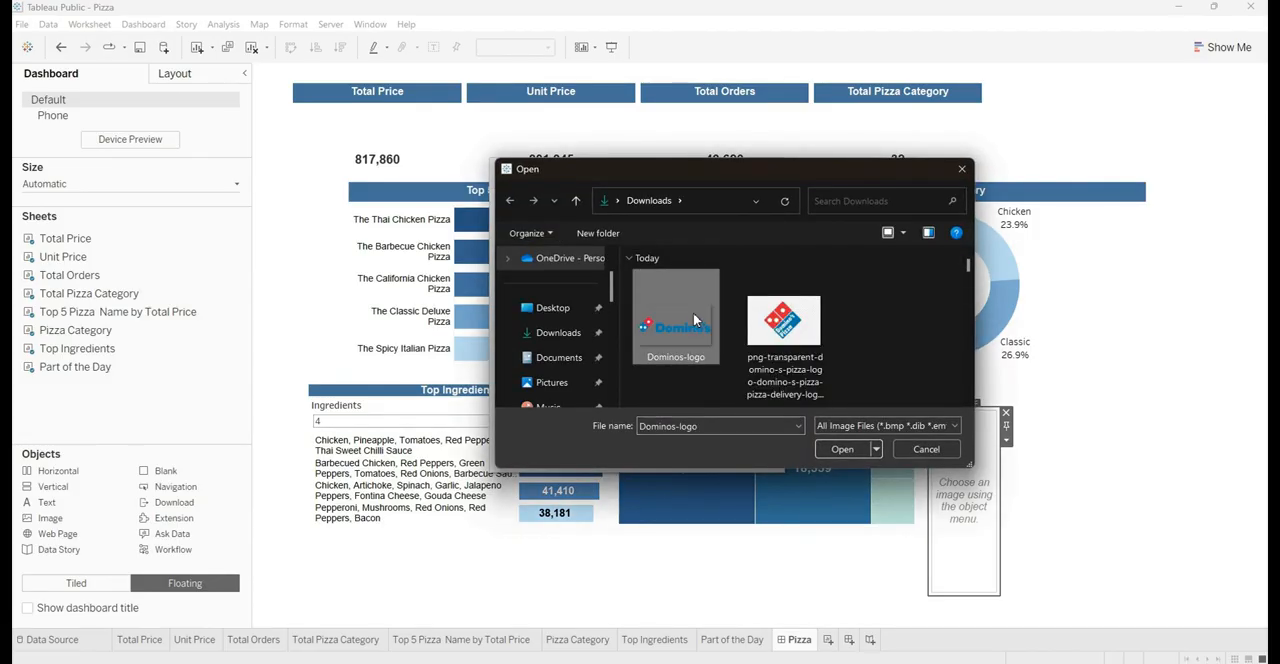
click(838, 450)
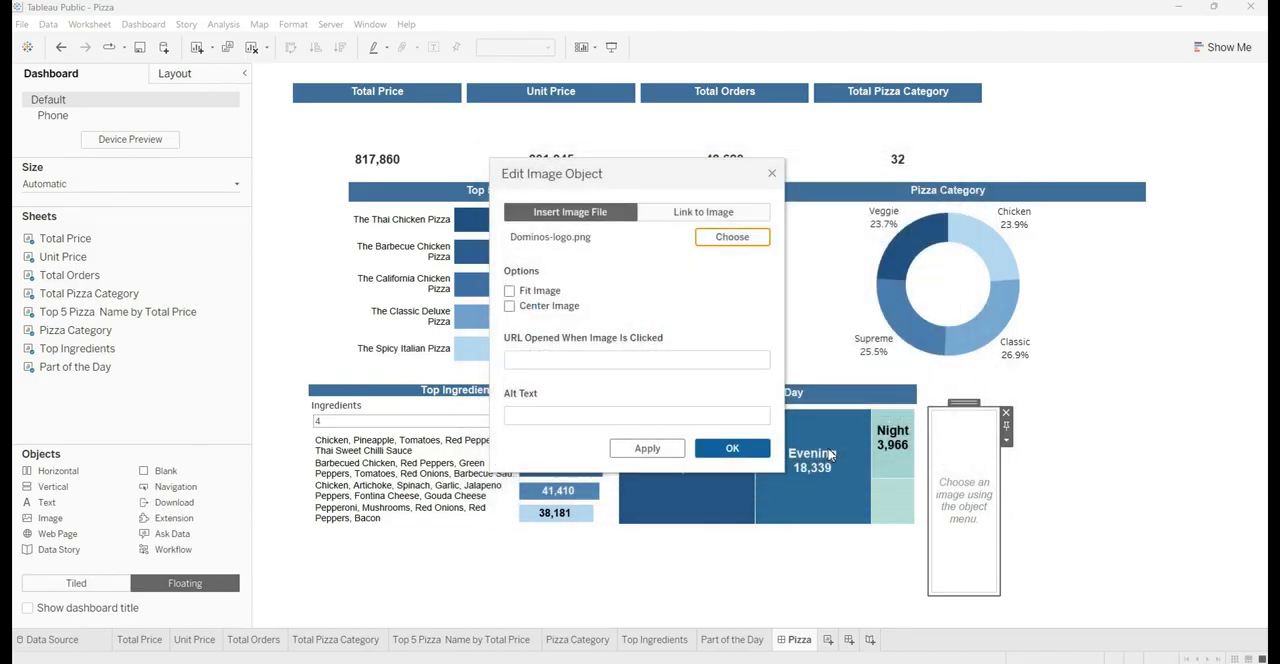
click(510, 291)
click(629, 454)
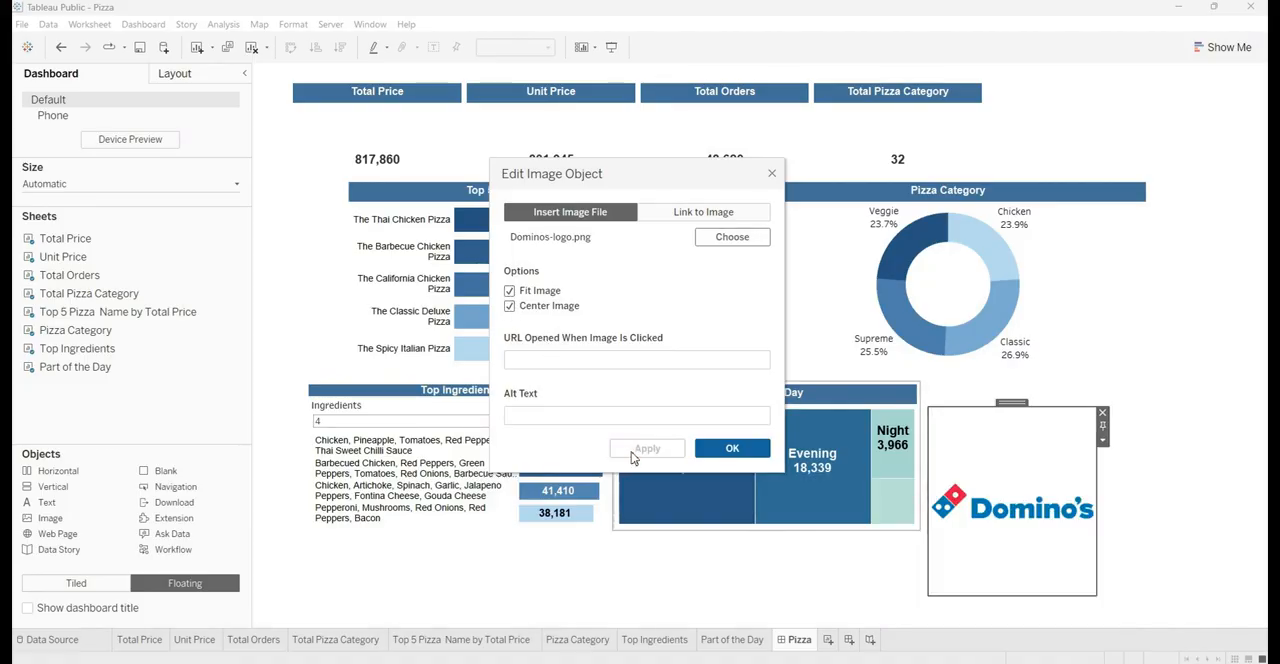
click(729, 449)
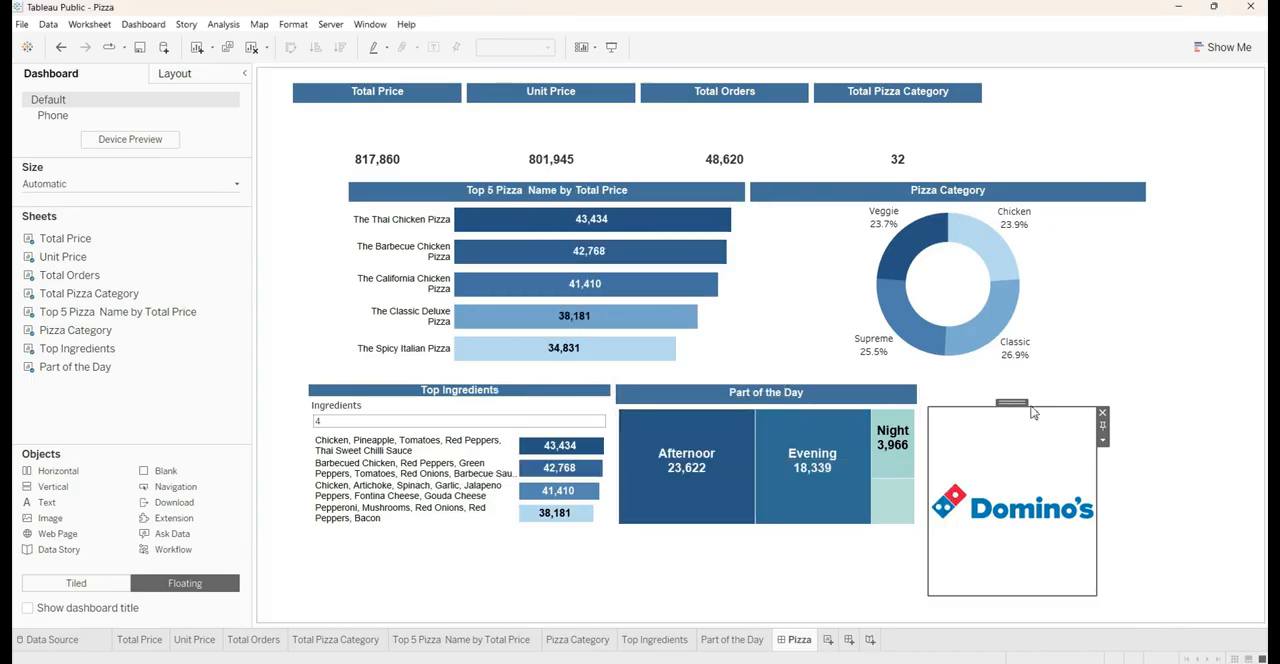
Shift the title container left over the Part of the Day chart and give the "Domino's Report (YTD)" text the header-blue background
drag(1029, 401, 926, 421)
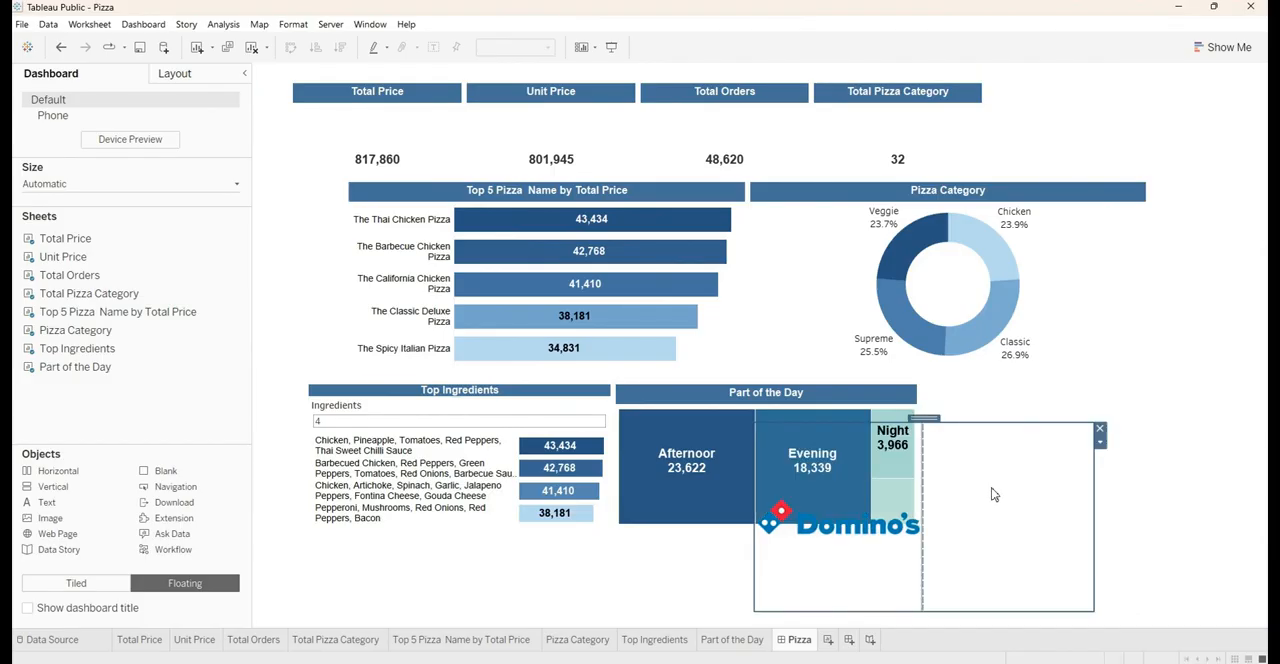
click(992, 480)
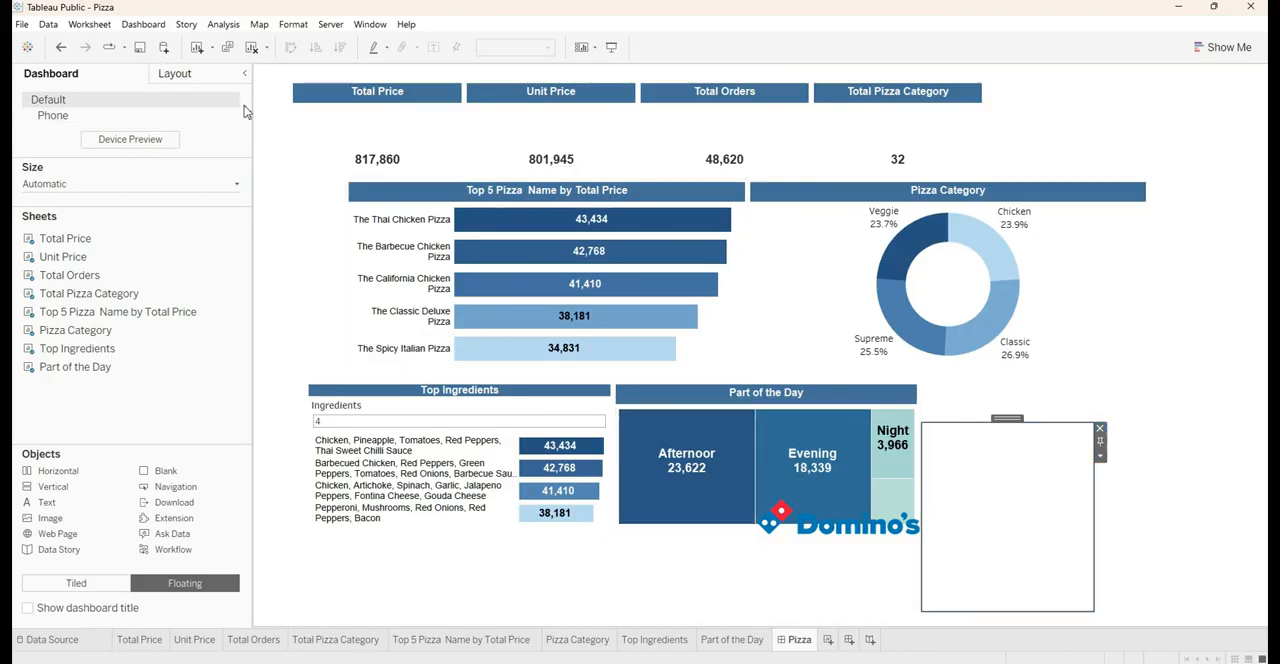
click(156, 80)
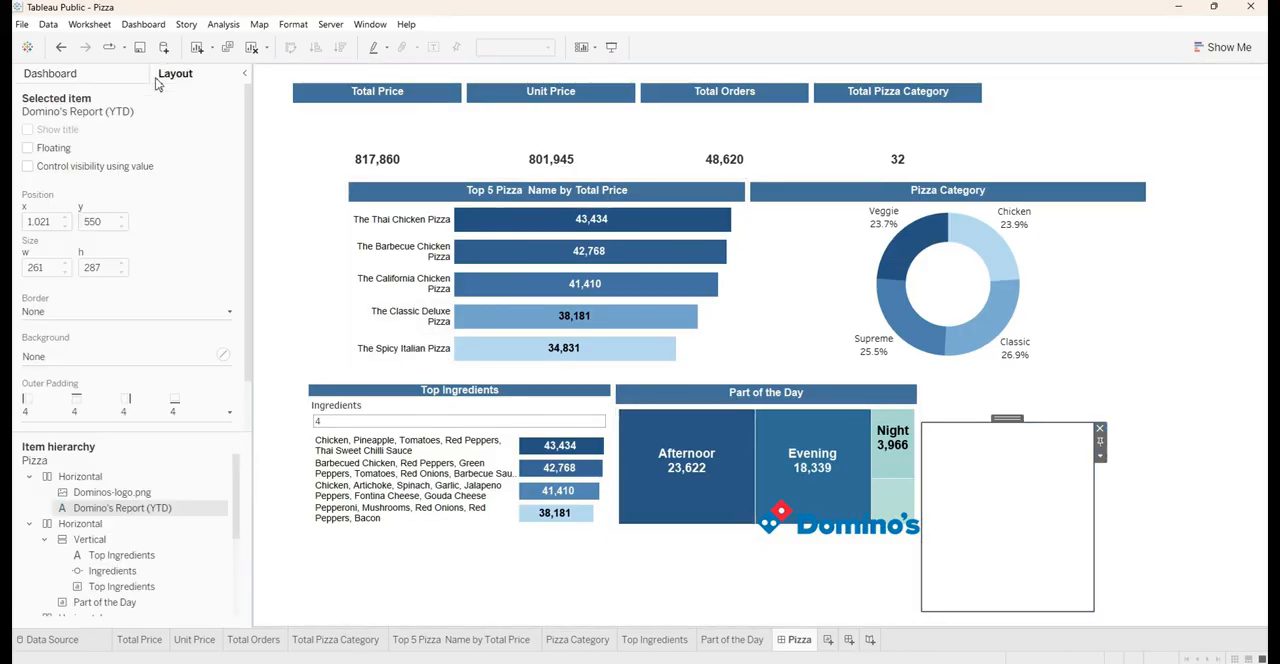
click(72, 357)
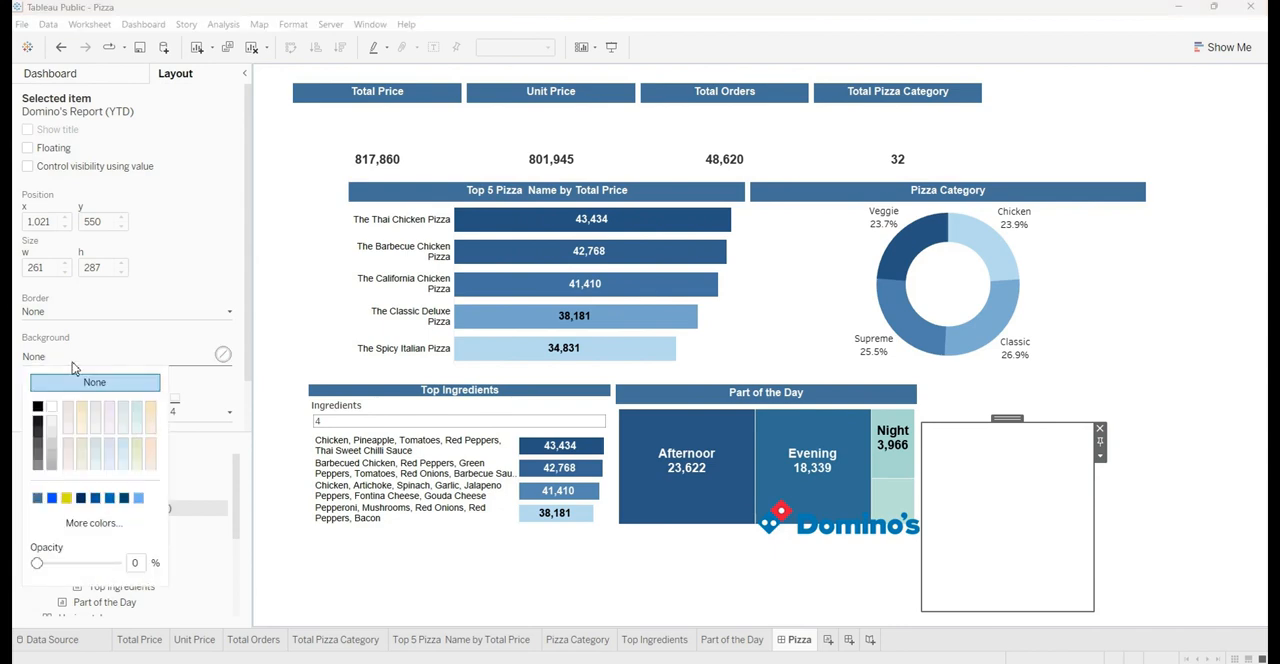
click(37, 498)
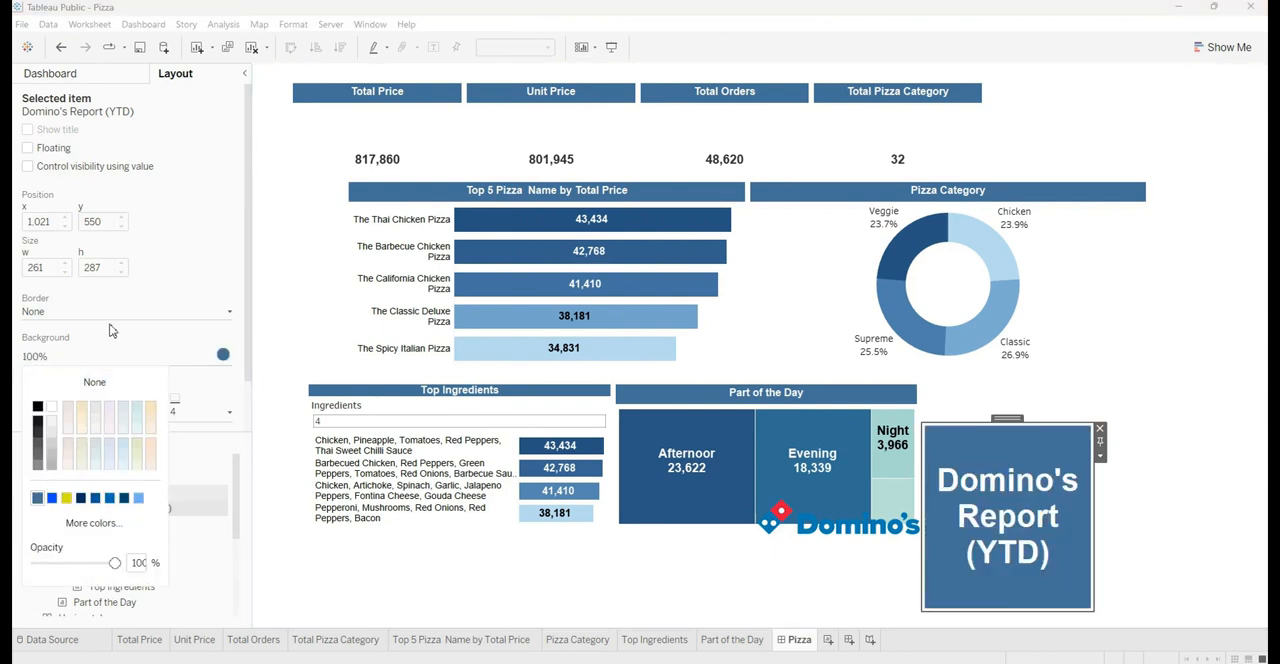
click(112, 331)
Try increasing the title text's outer padding to 55 on all sides, and reset it to 0
click(95, 418)
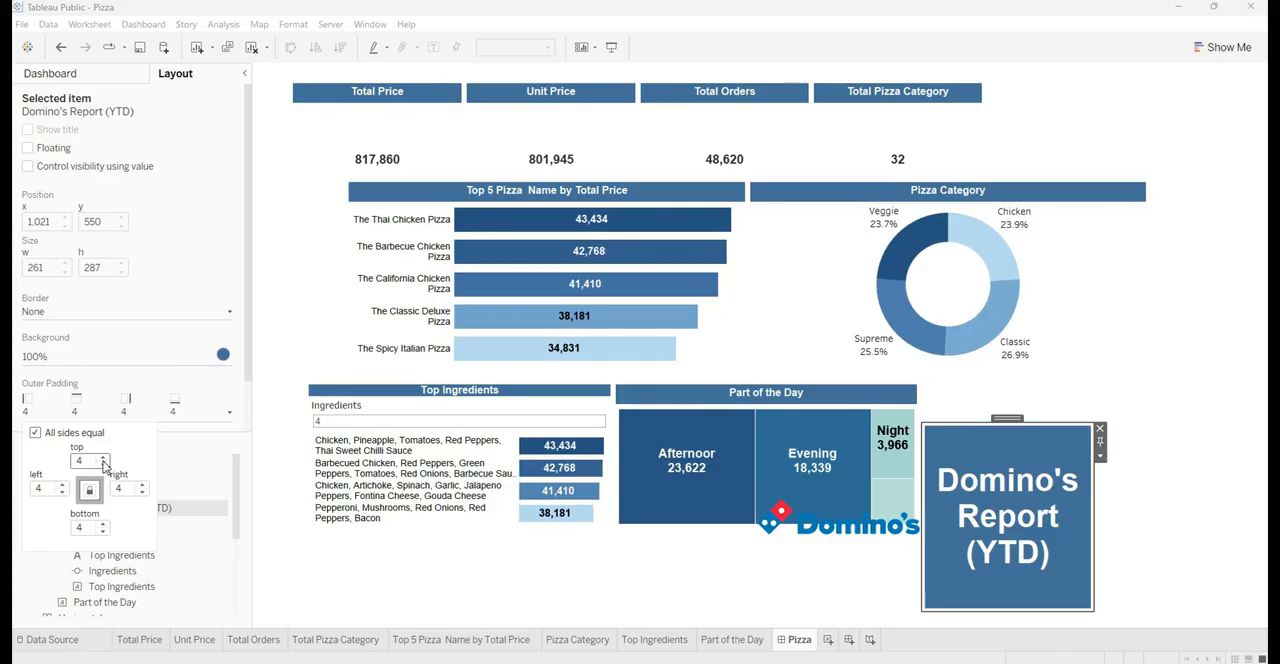
click(104, 459)
click(104, 459)
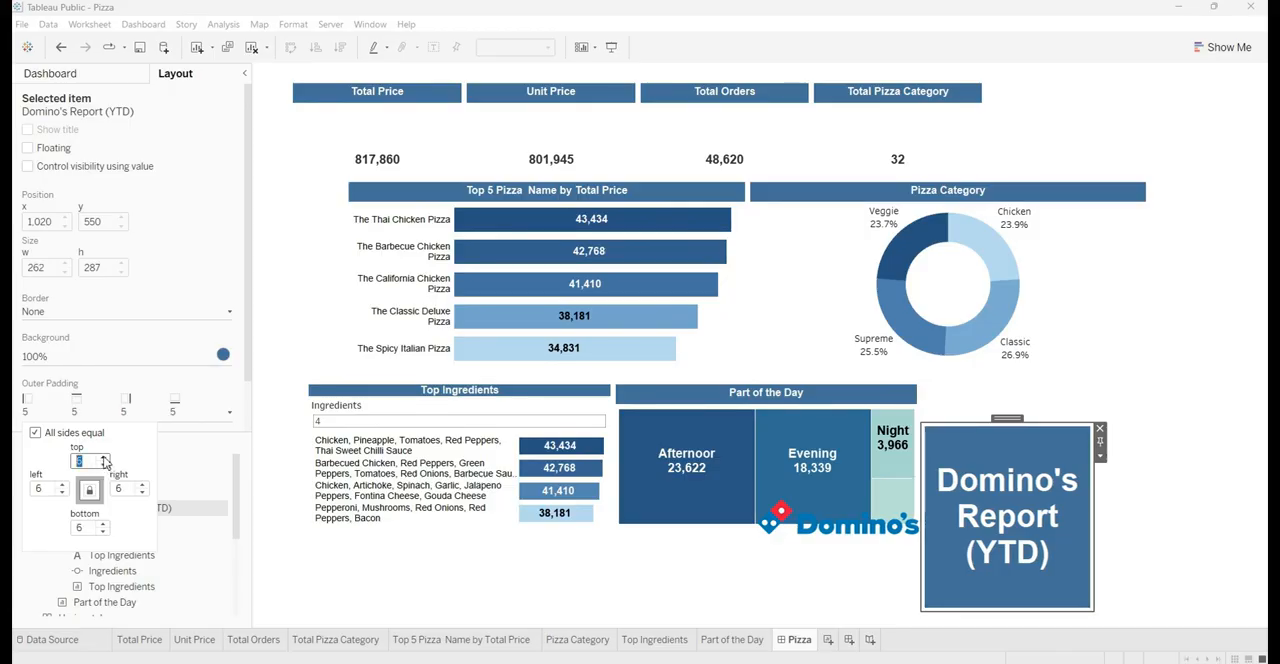
click(104, 458)
click(104, 458)
click(104, 458)
click(104, 458)
click(104, 459)
click(104, 459)
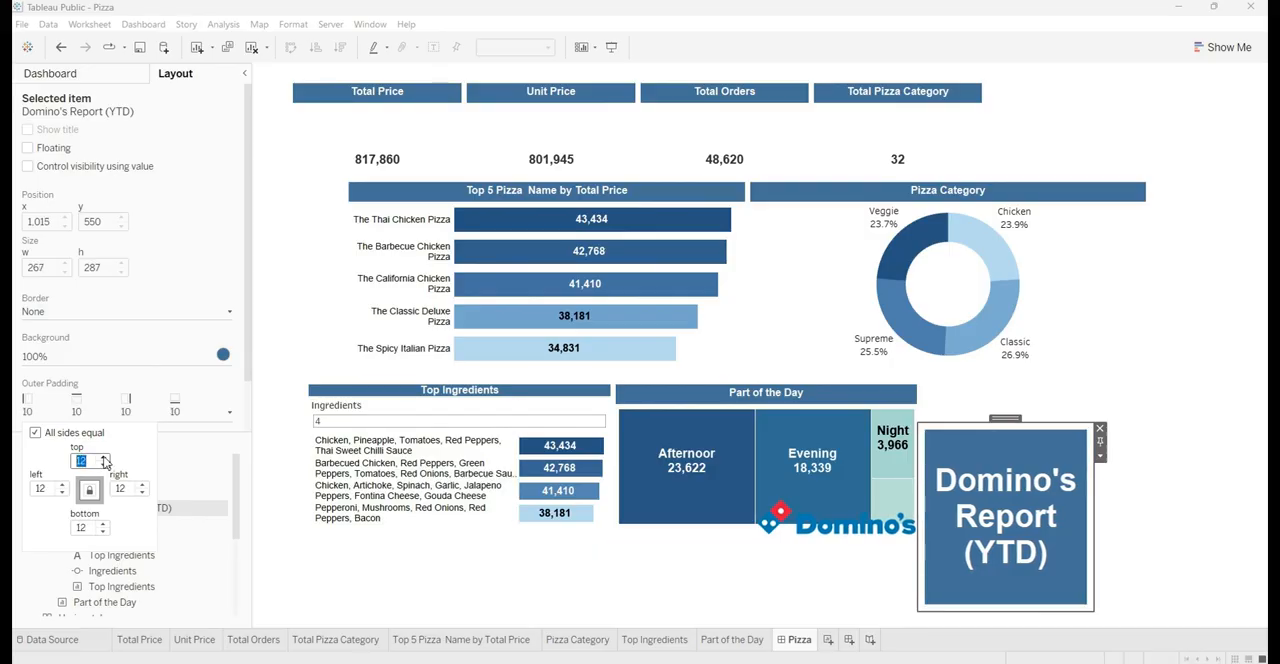
click(104, 459)
click(104, 459)
click(104, 459)
click(104, 459)
click(104, 459)
click(104, 459)
click(104, 459)
click(104, 459)
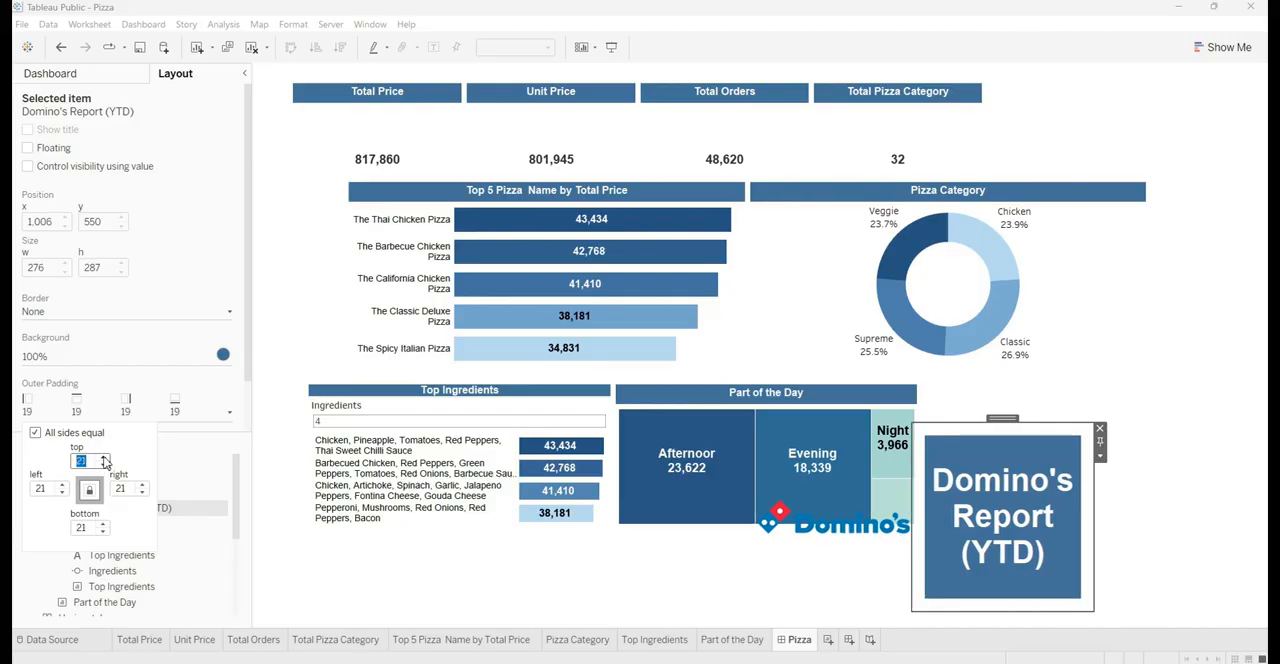
click(104, 459)
click(104, 459)
click(104, 459)
click(104, 459)
click(104, 459)
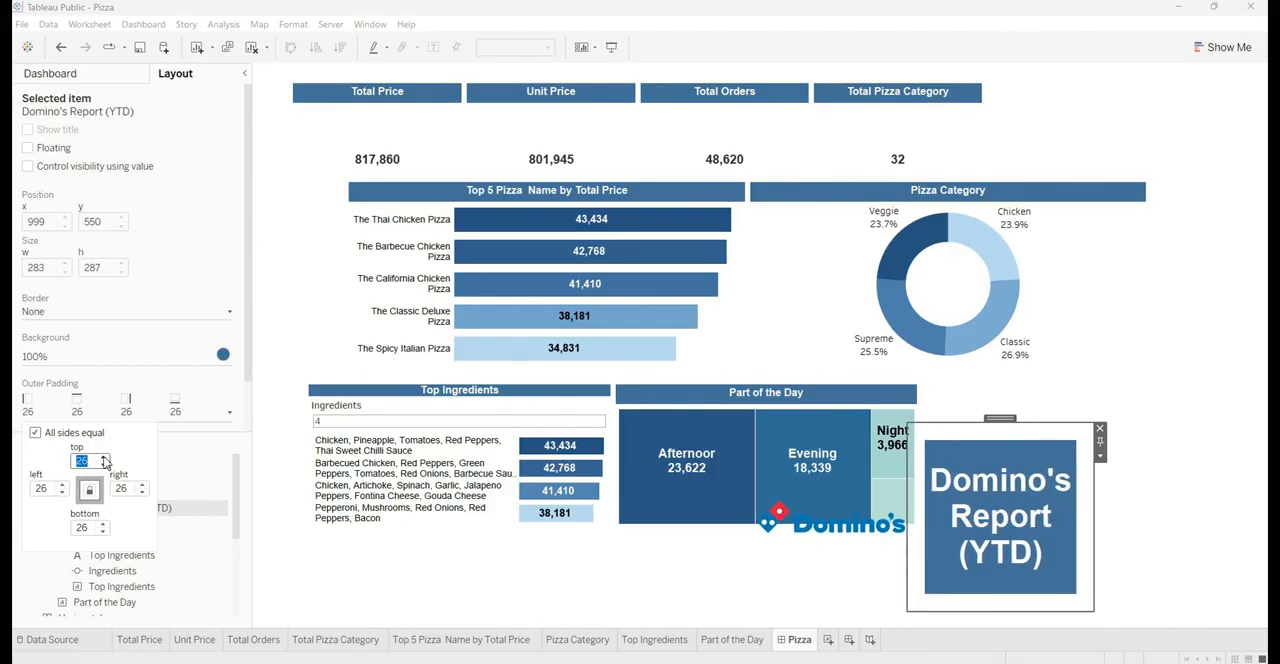
click(104, 459)
click(104, 459)
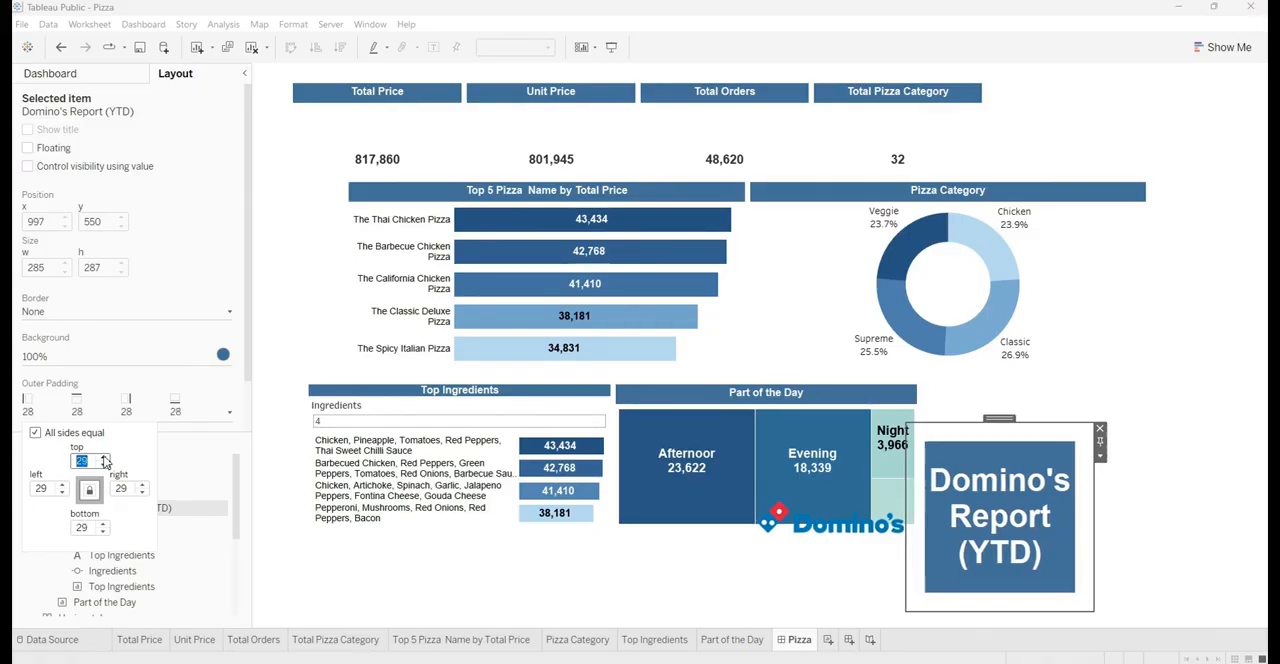
click(104, 459)
click(104, 459)
click(104, 459)
click(104, 459)
click(104, 459)
click(104, 459)
click(104, 459)
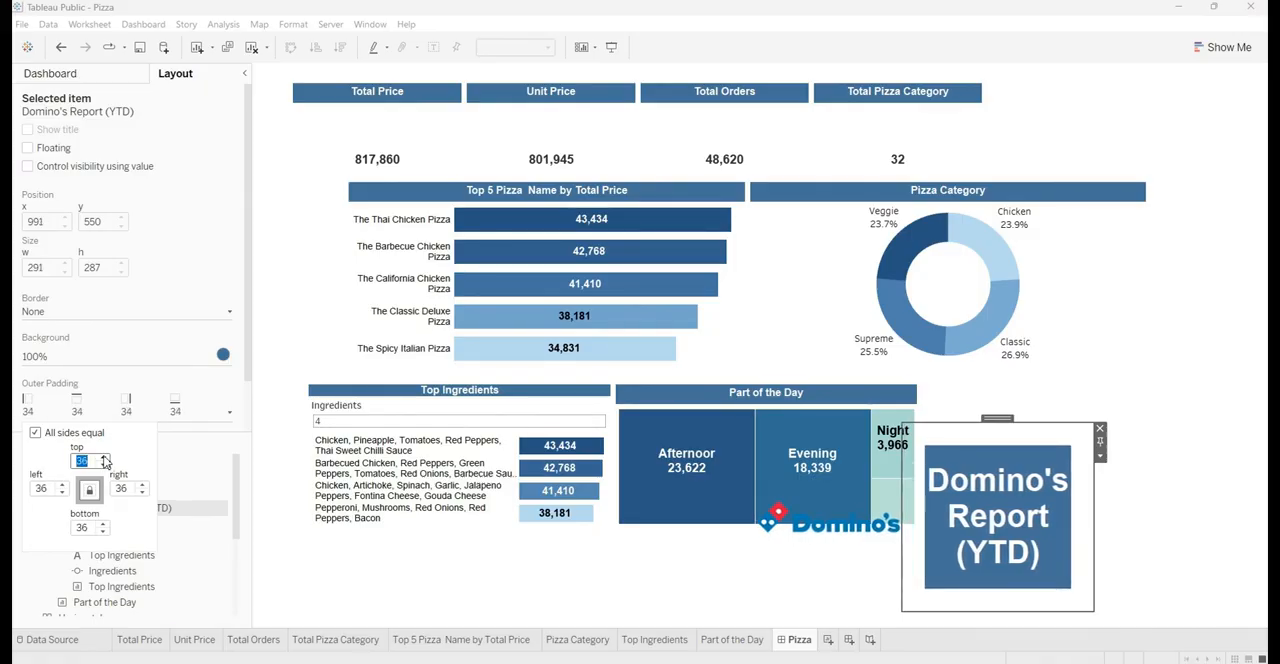
click(104, 459)
click(104, 459)
click(104, 459)
click(104, 459)
click(104, 459)
click(104, 459)
click(104, 459)
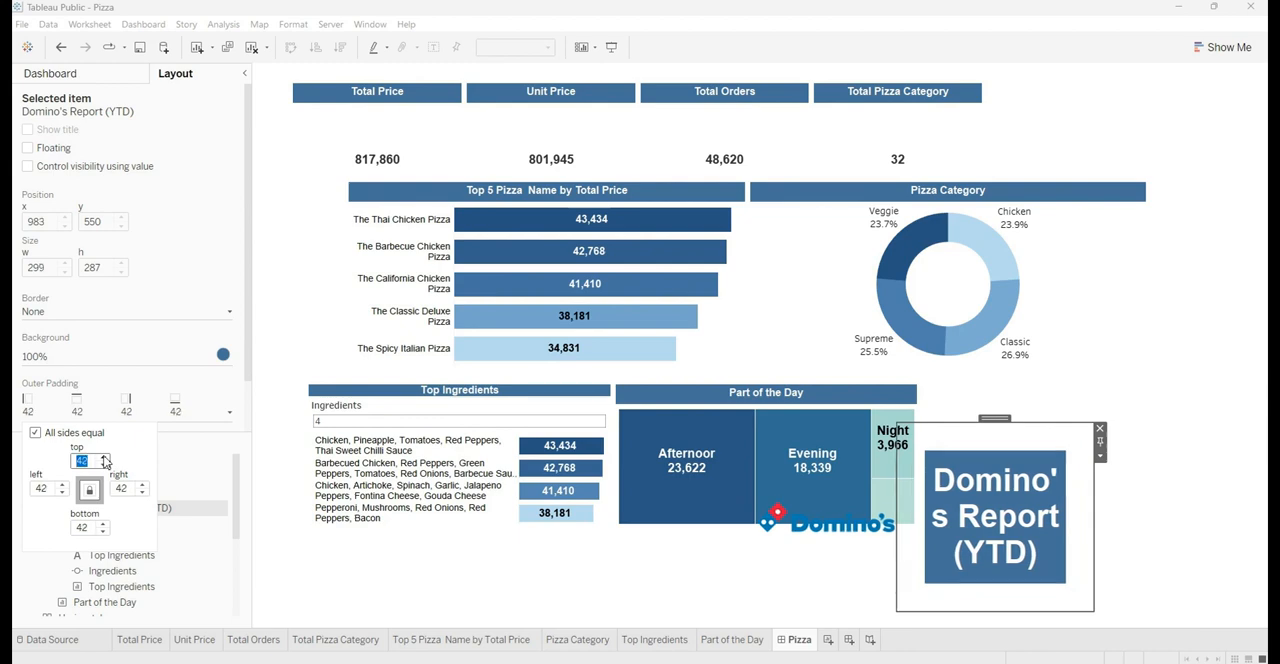
click(104, 459)
click(104, 459)
click(104, 459)
click(104, 459)
click(104, 459)
click(104, 459)
click(104, 459)
click(104, 459)
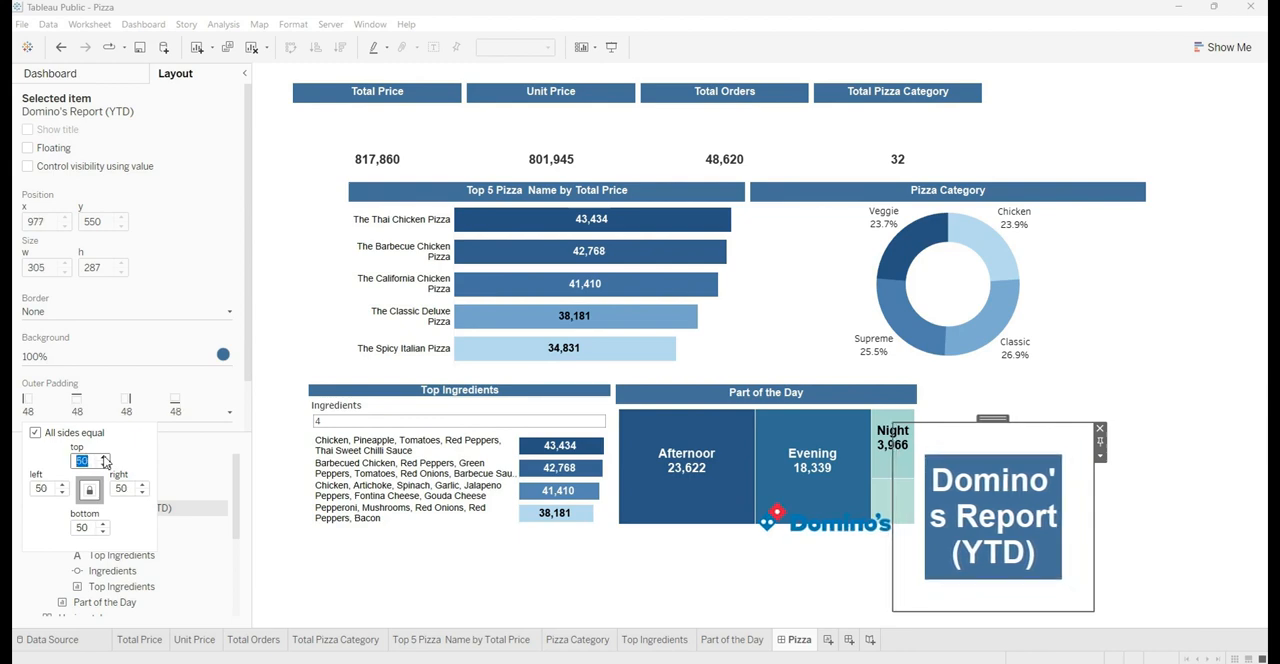
click(104, 459)
click(104, 459)
click(104, 459)
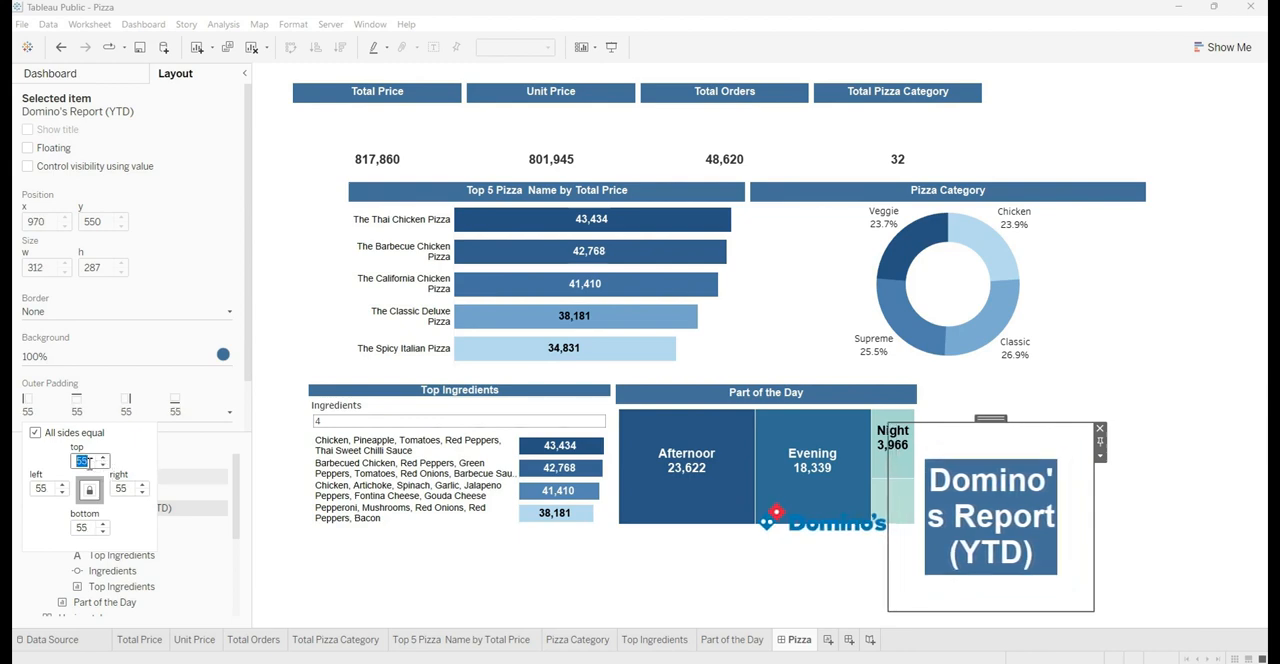
text(0)
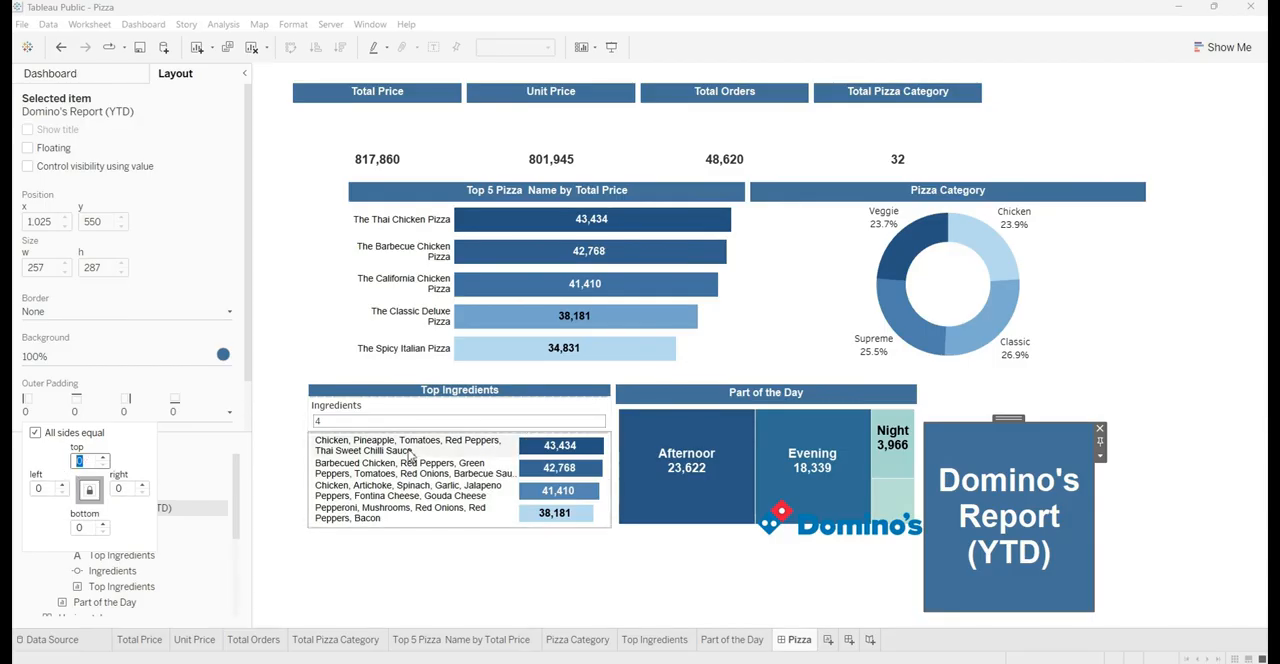
Try unlinked outer padding on the title text, with 24 above and 1 on the other sides
click(102, 457)
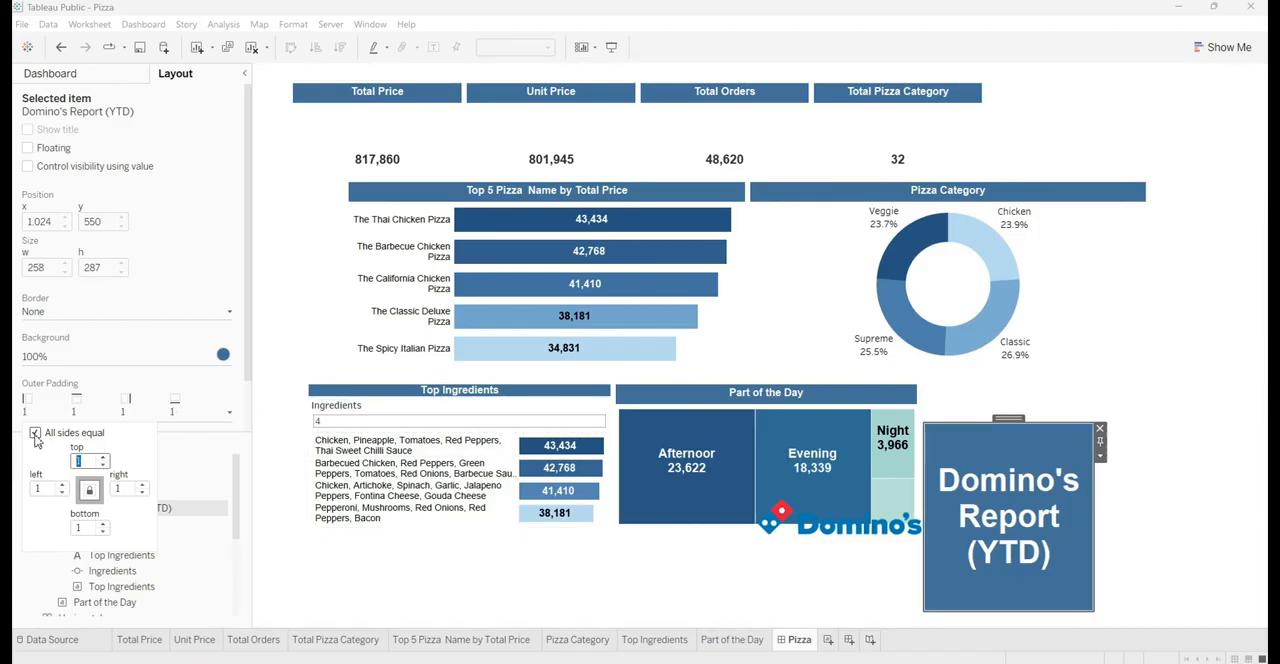
click(103, 457)
click(103, 457)
click(103, 457)
click(103, 457)
click(103, 457)
click(103, 457)
click(103, 457)
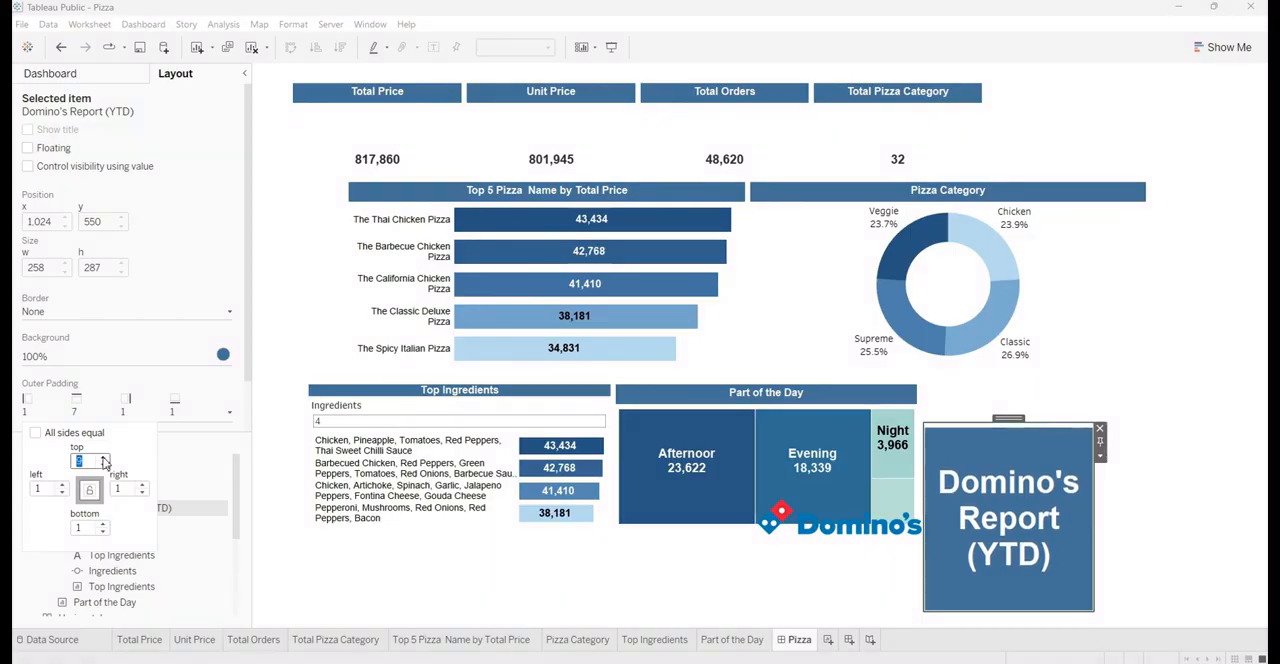
click(103, 457)
click(103, 457)
click(103, 457)
click(103, 457)
click(103, 457)
click(103, 457)
click(103, 457)
click(103, 457)
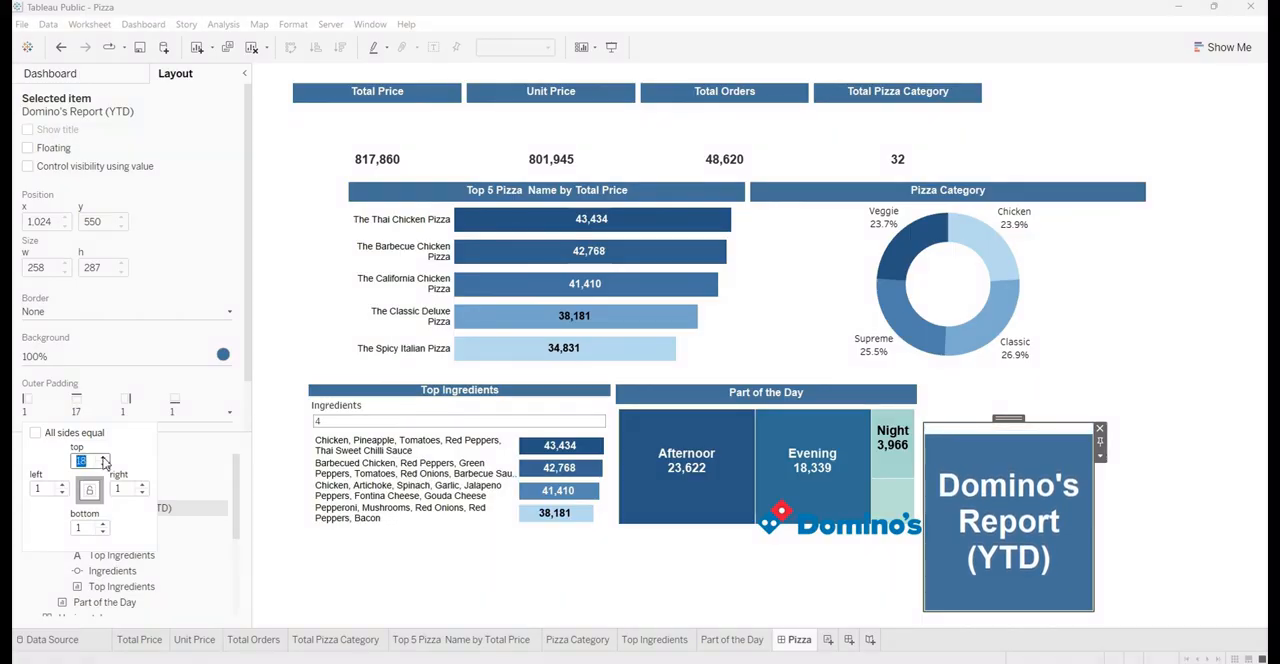
click(103, 457)
click(103, 457)
click(103, 457)
click(103, 457)
click(103, 457)
click(103, 457)
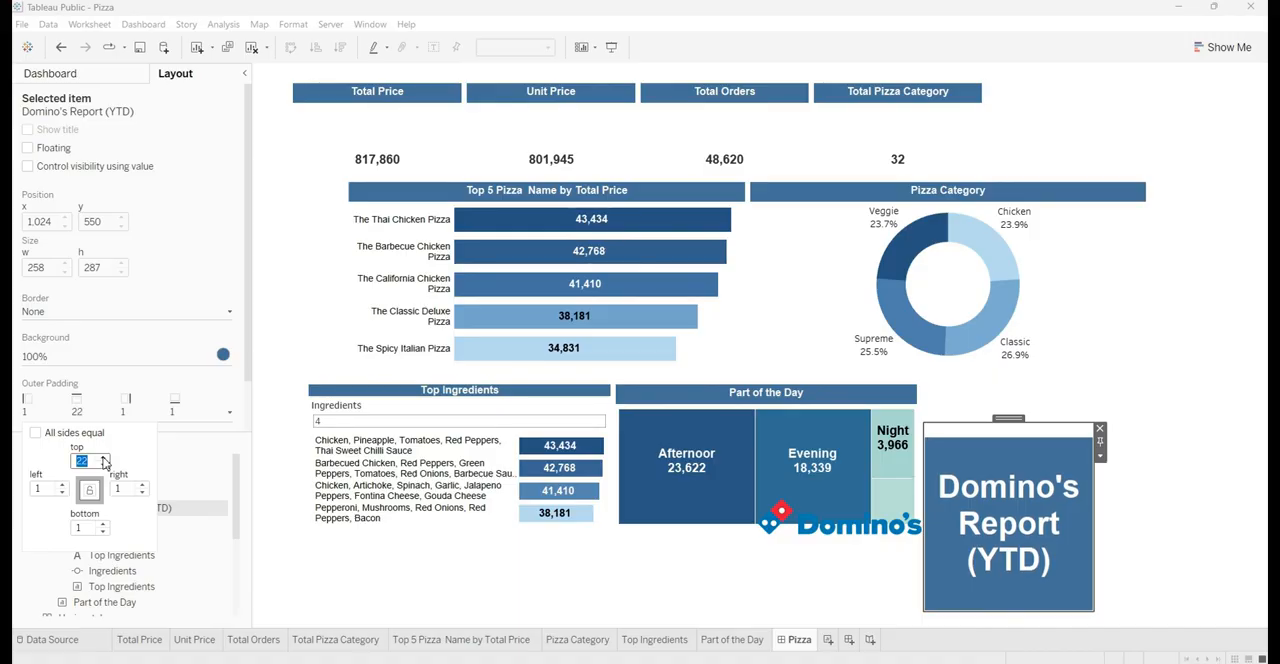
click(103, 457)
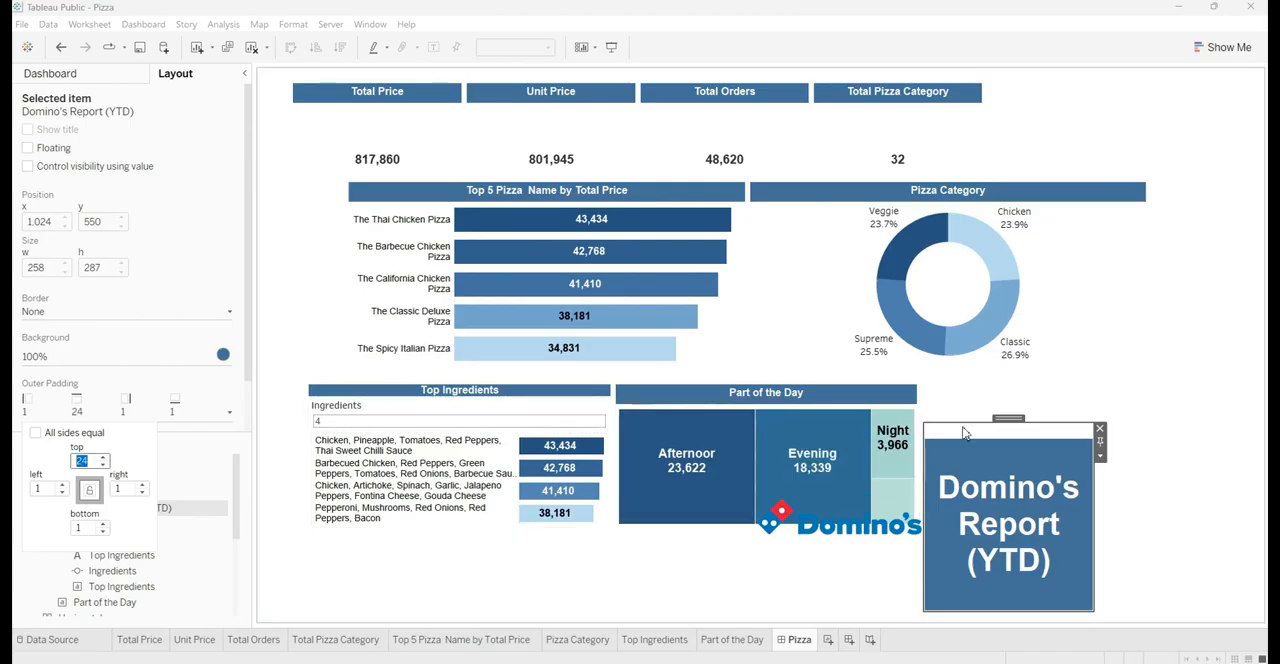
Make the title text's outer padding equal on all sides and set it to 0
click(35, 432)
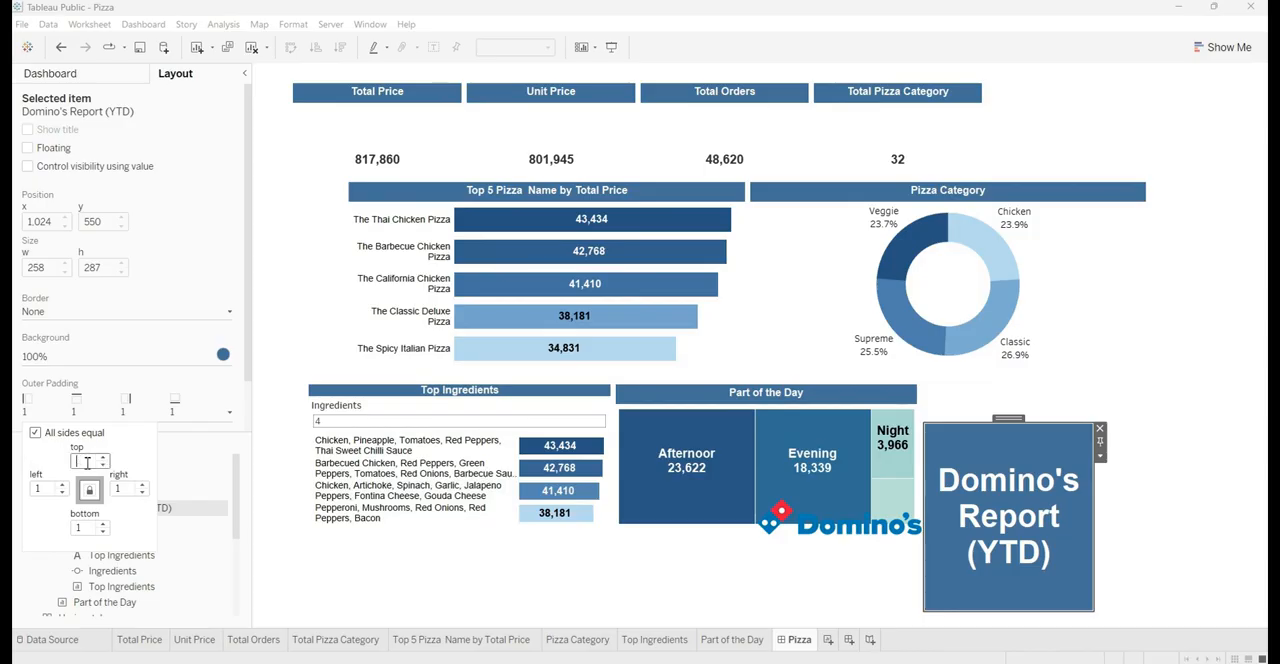
key(Return)
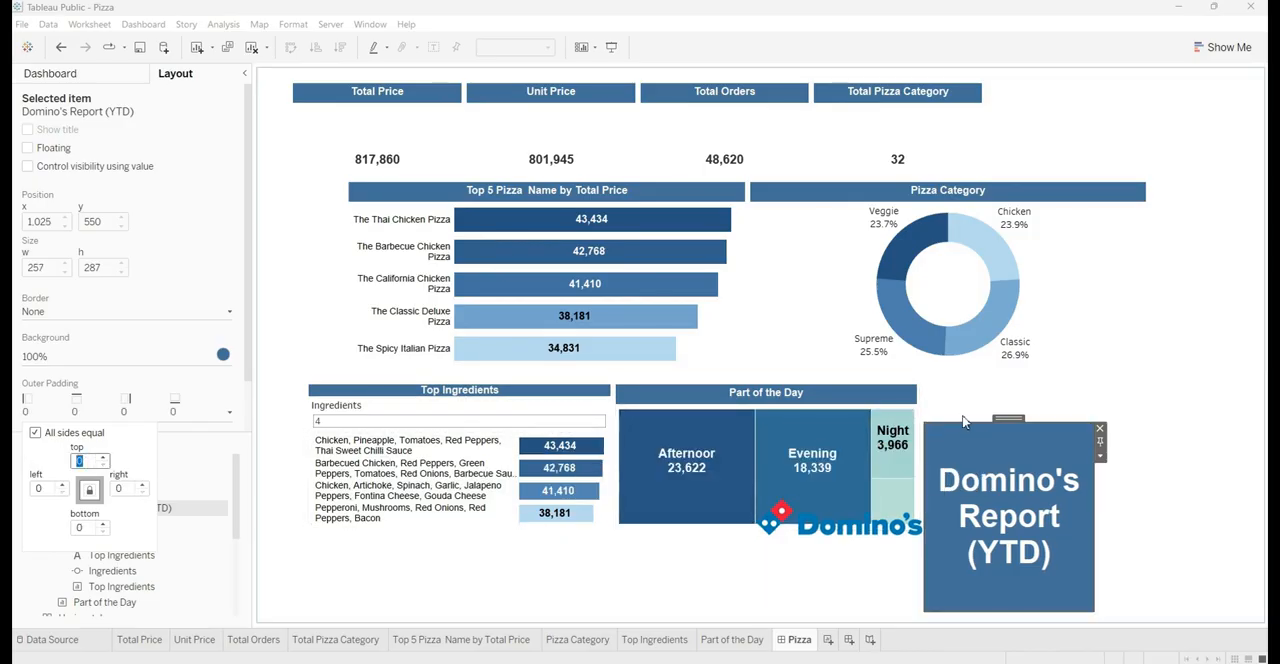
Select the whole horizontal container with logo and title text and move it to the dashboard's upper-right corner
double_click(1009, 421)
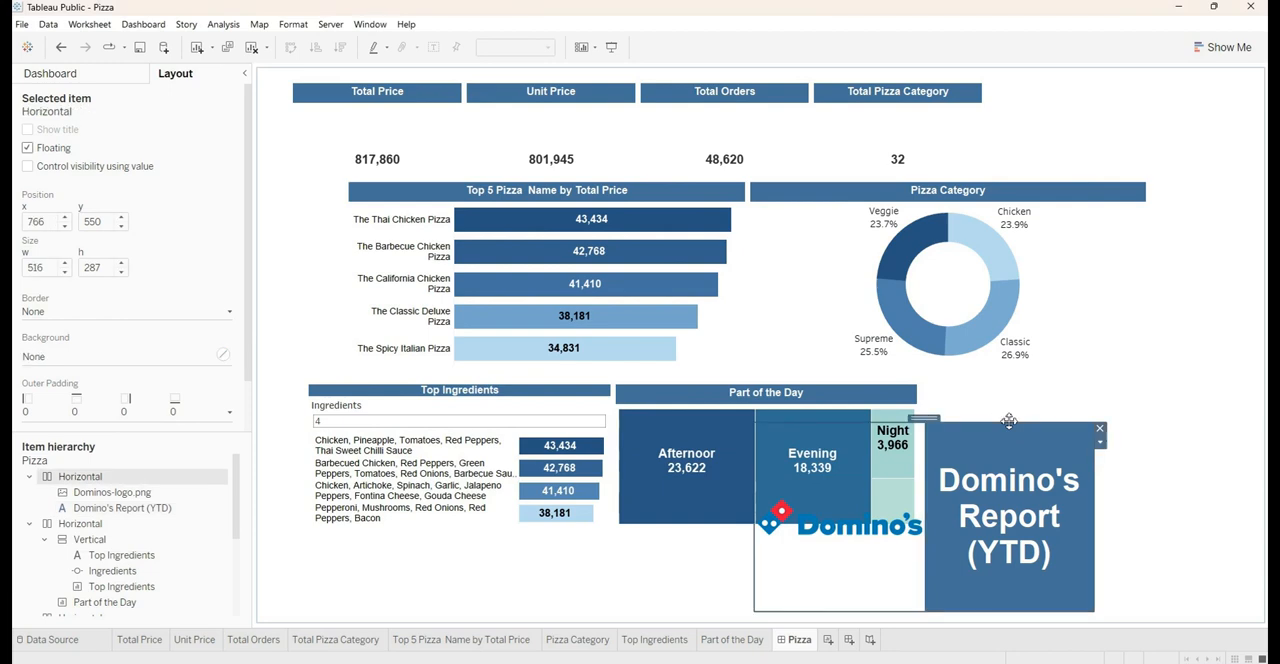
drag(922, 419, 1067, 68)
Select the Tiled layout container behind the floating charts and remove it from the dashboard
click(1000, 516)
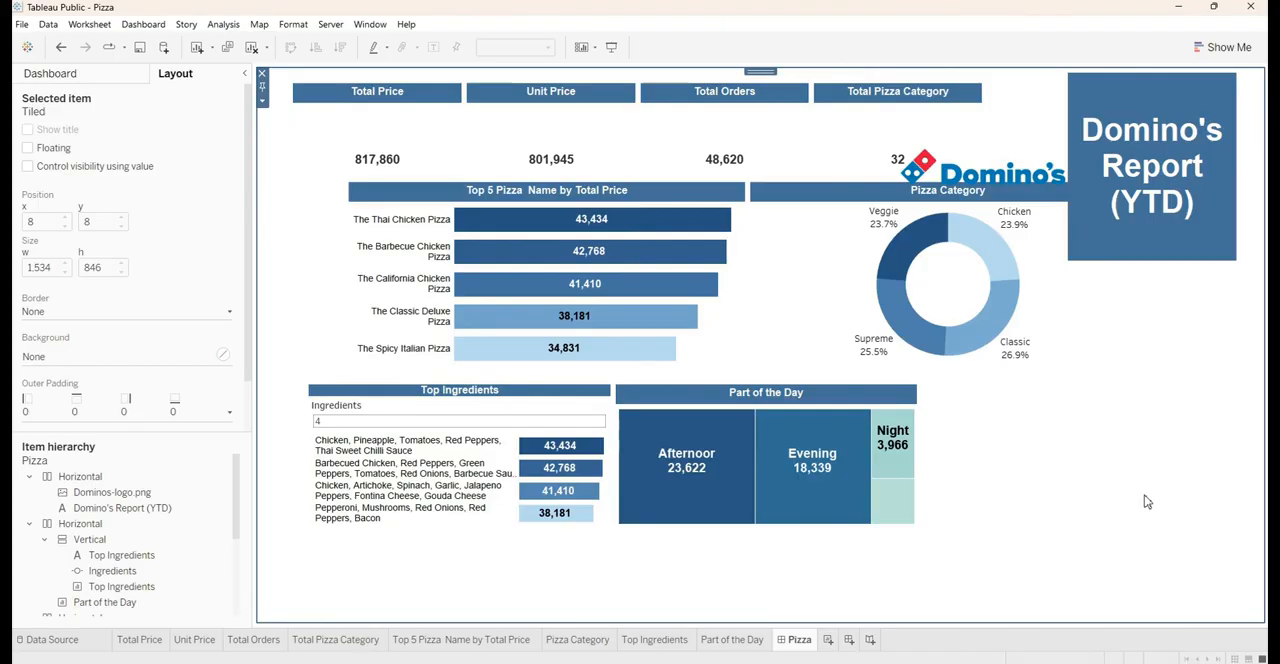
click(265, 81)
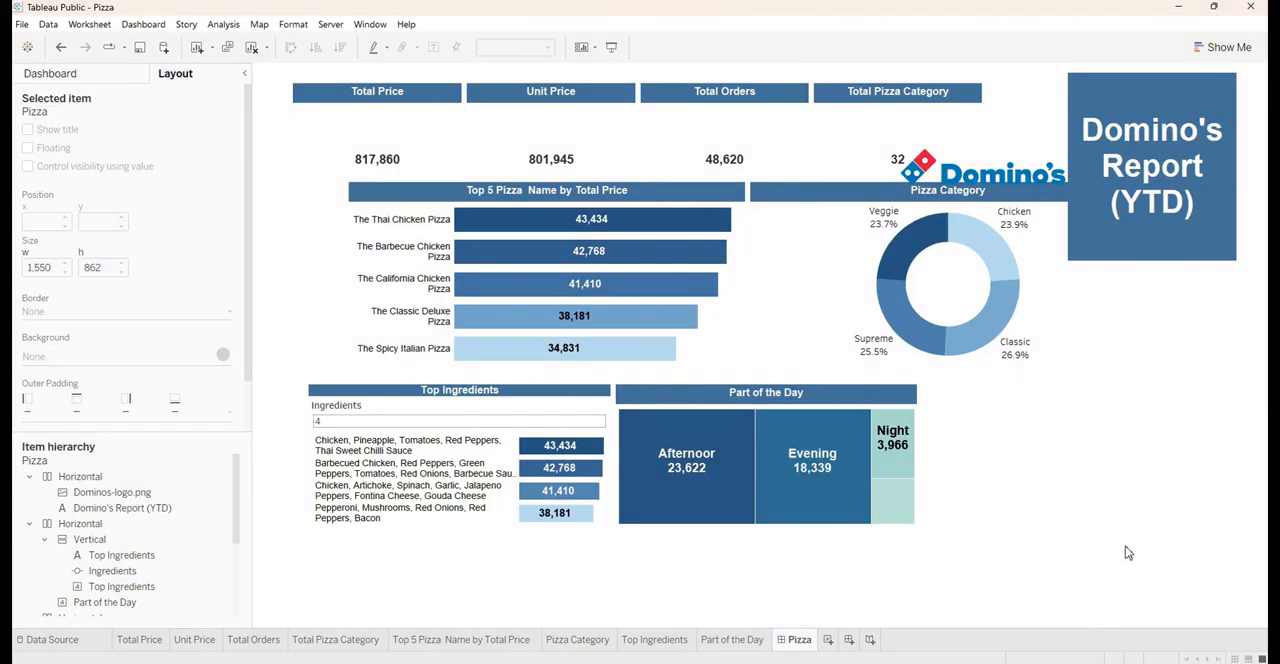
click(1225, 658)
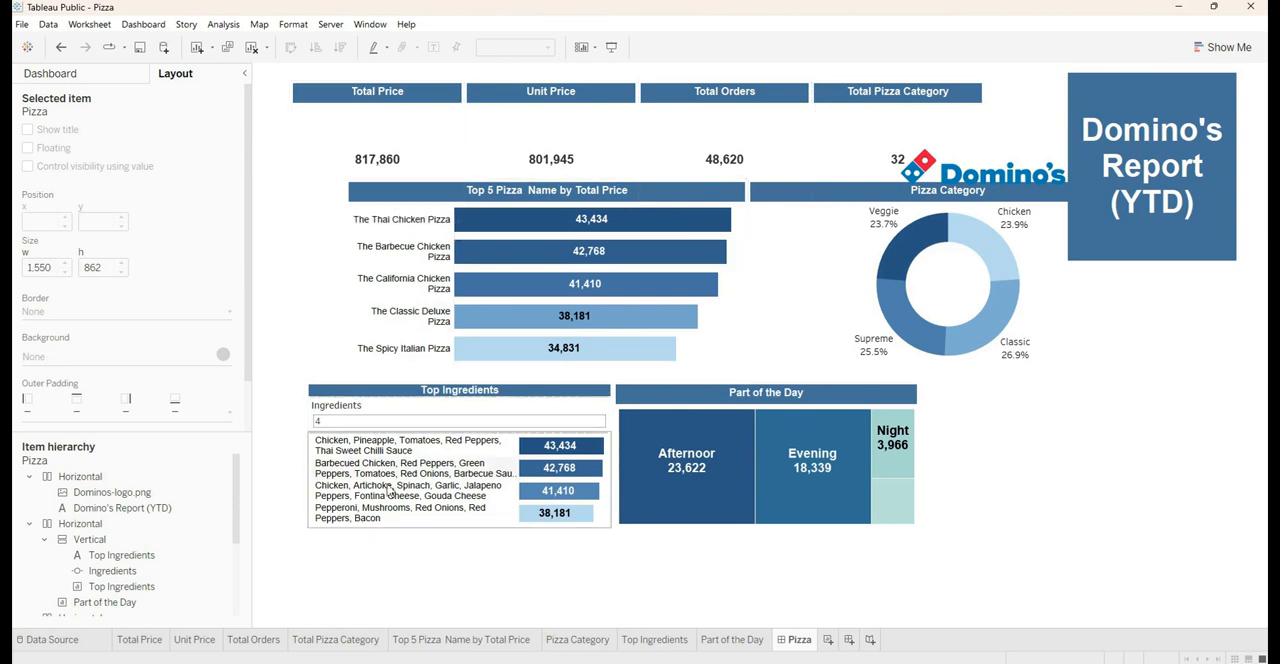
Add a floating vertical container beside the Part of the Day chart, below the Pizza Category donut
click(98, 76)
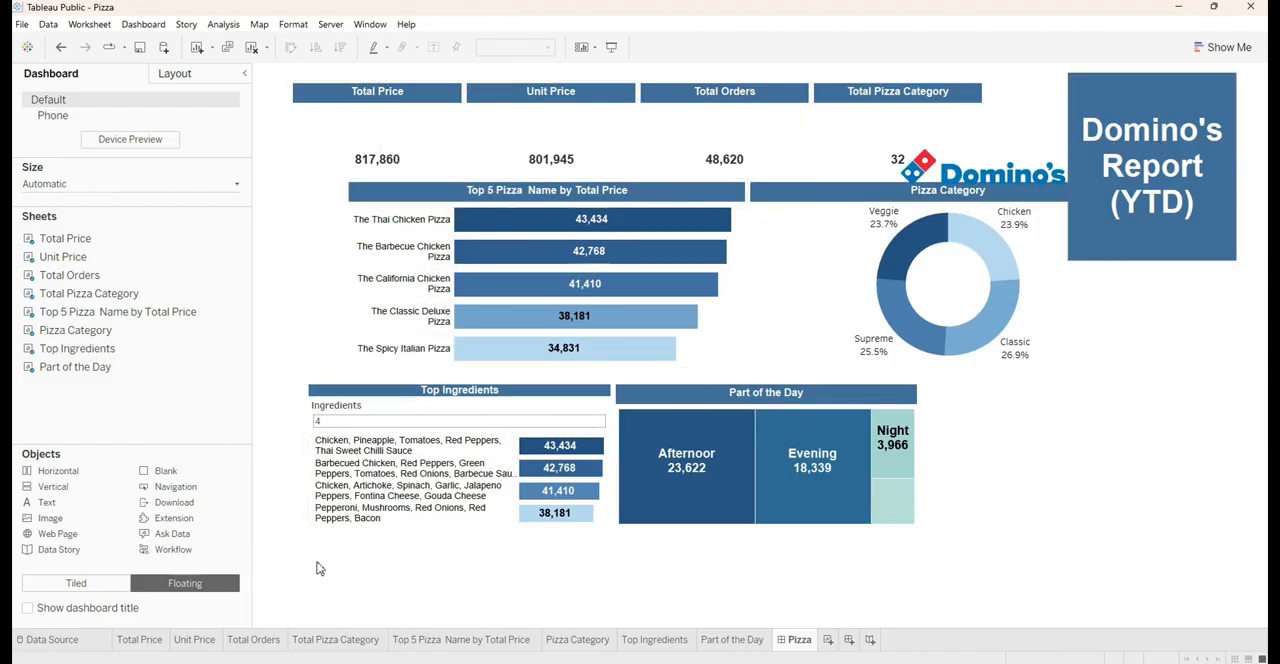
drag(59, 492, 923, 384)
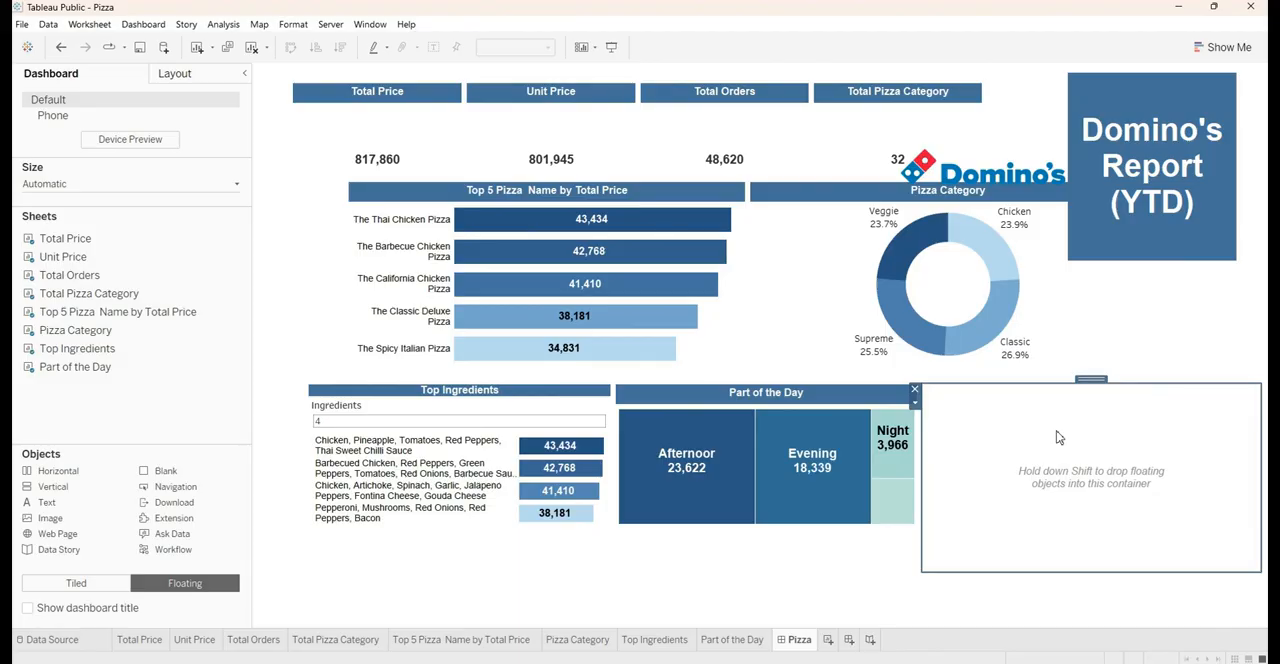
Move the horizontal container holding the Domino's logo and title into the empty vertical container, and shift that container slightly up and left
click(950, 188)
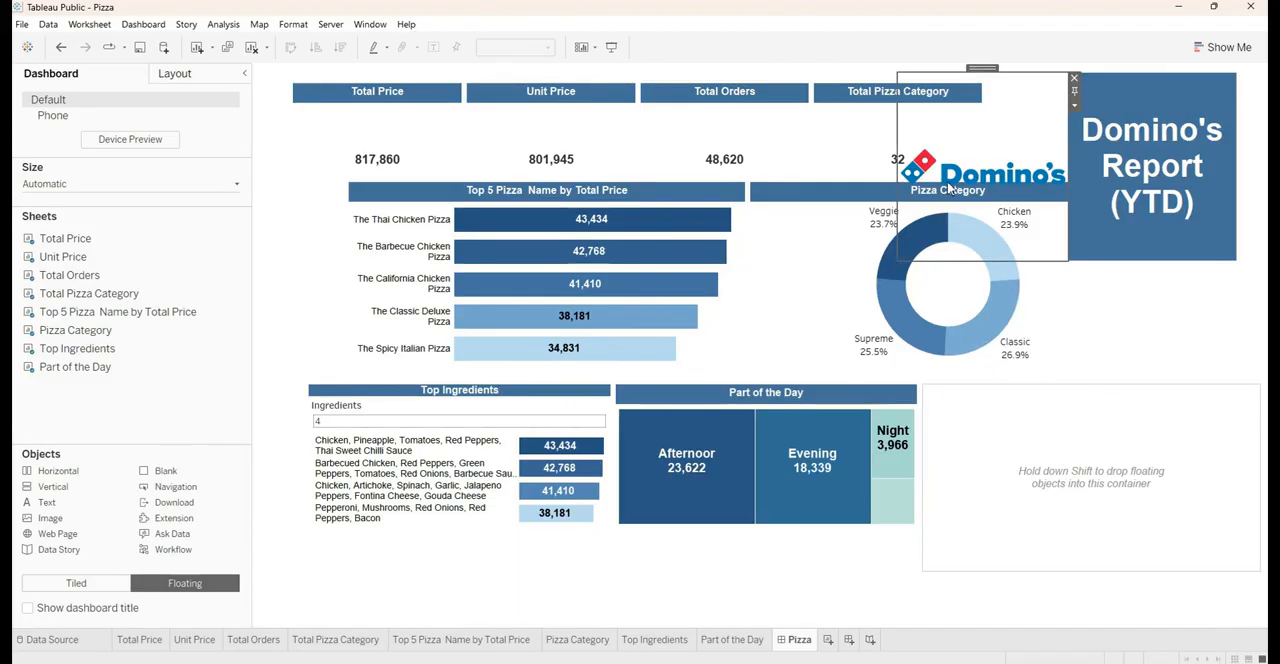
double_click(977, 69)
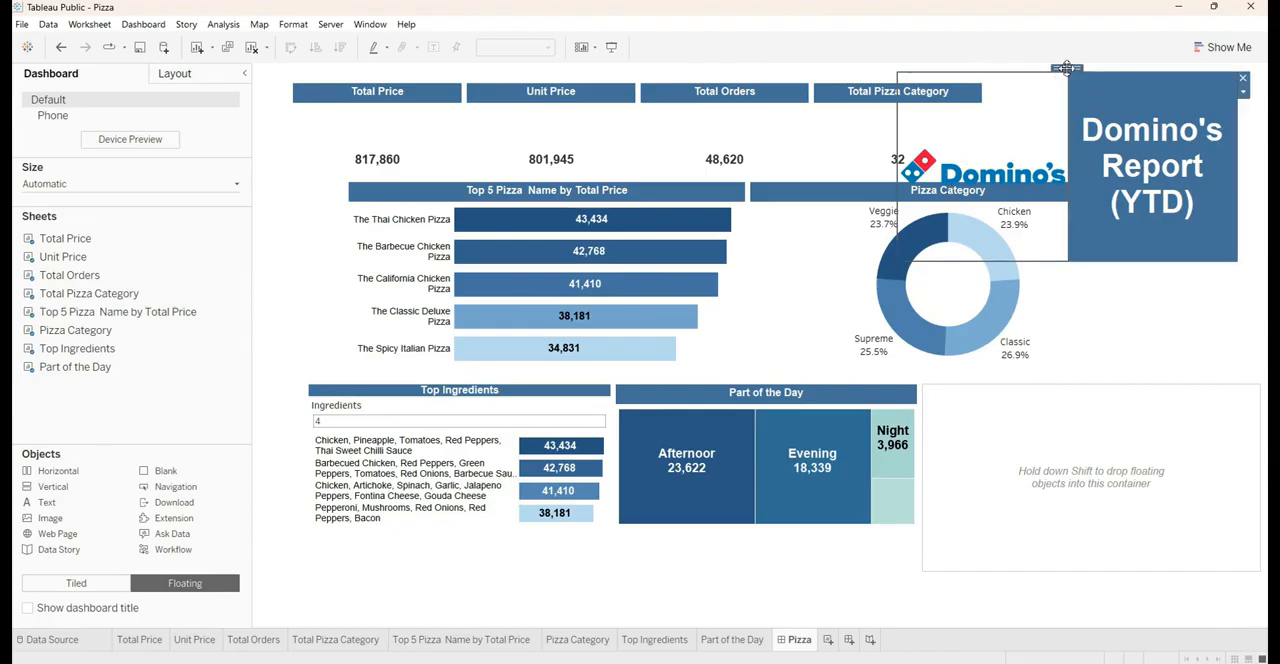
drag(1066, 68, 1095, 471)
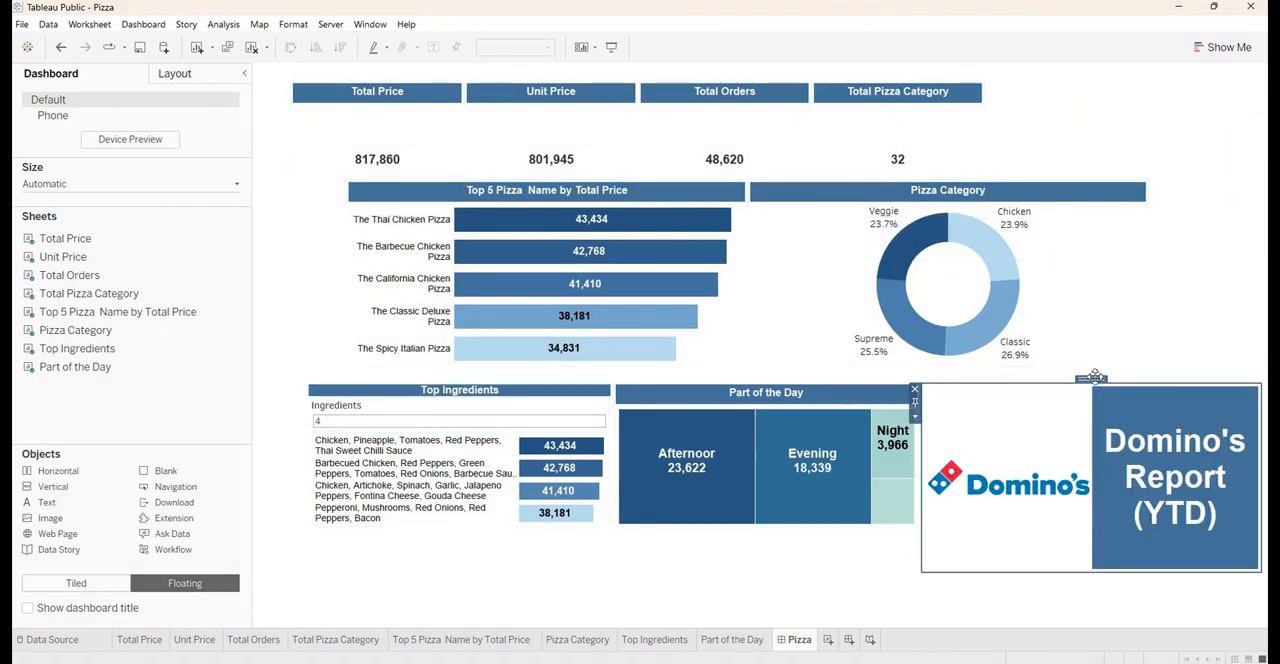
drag(1093, 380, 1060, 357)
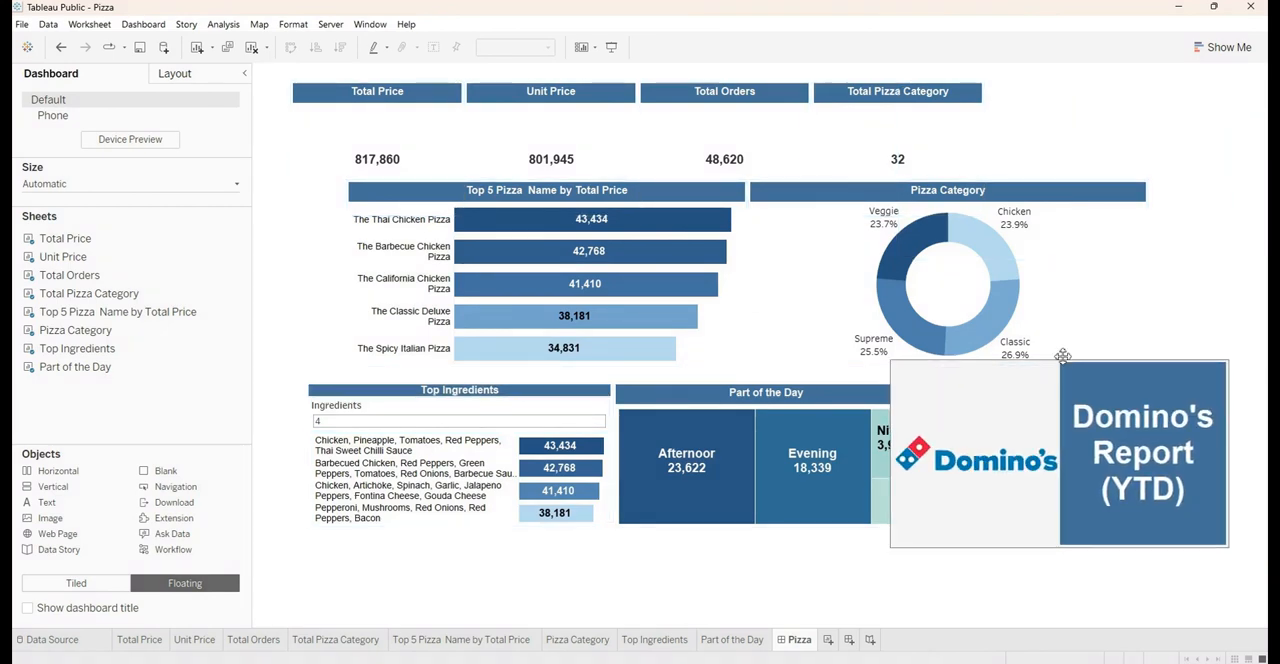
Move the KPI container, followed by the Top 5 Pizza and Pizza Category container, into the vertical container beneath the title banner
click(580, 100)
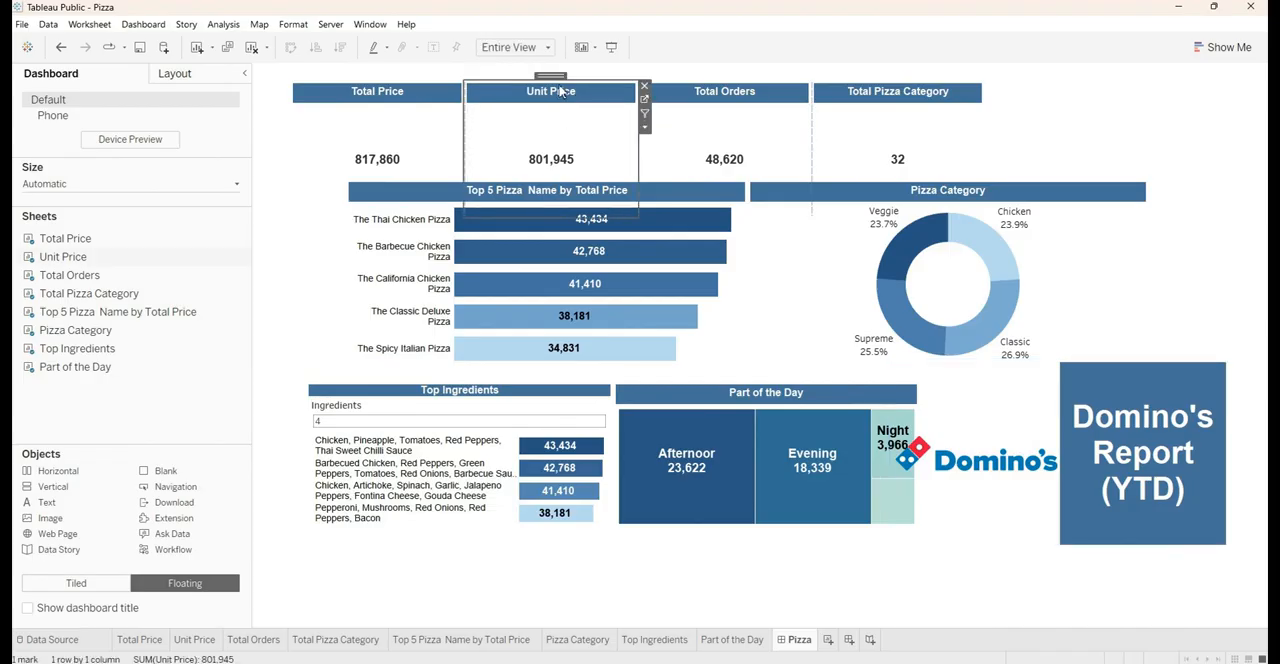
double_click(551, 77)
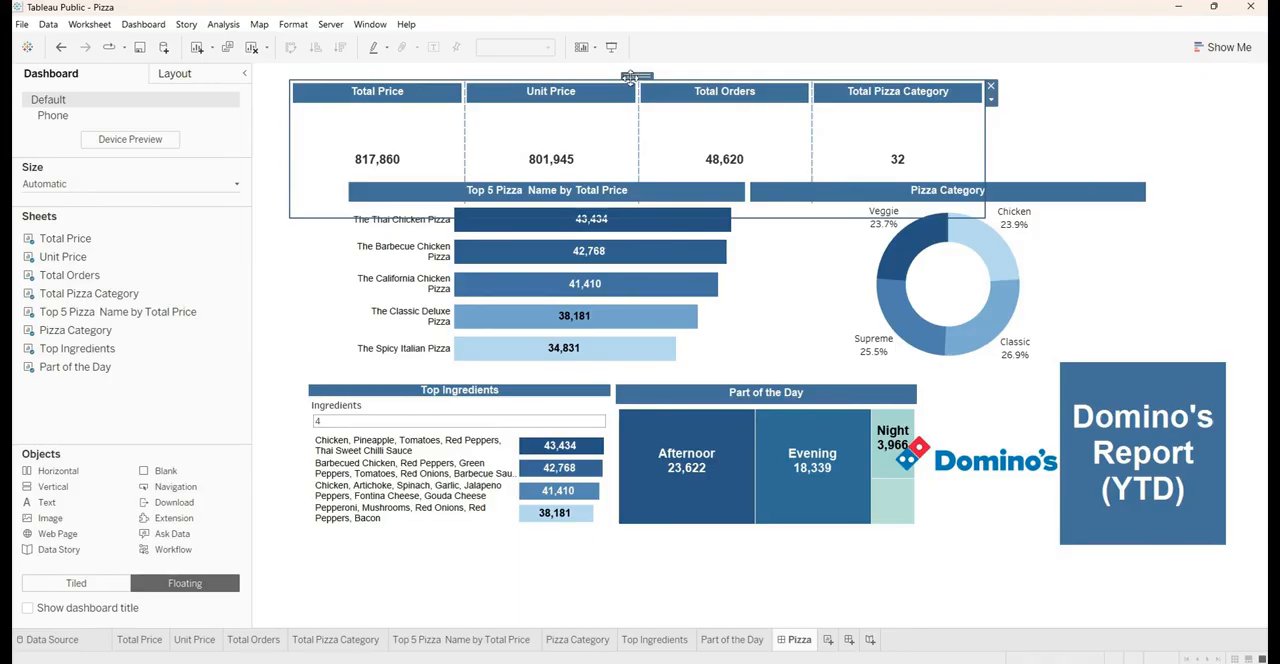
drag(632, 78, 1070, 544)
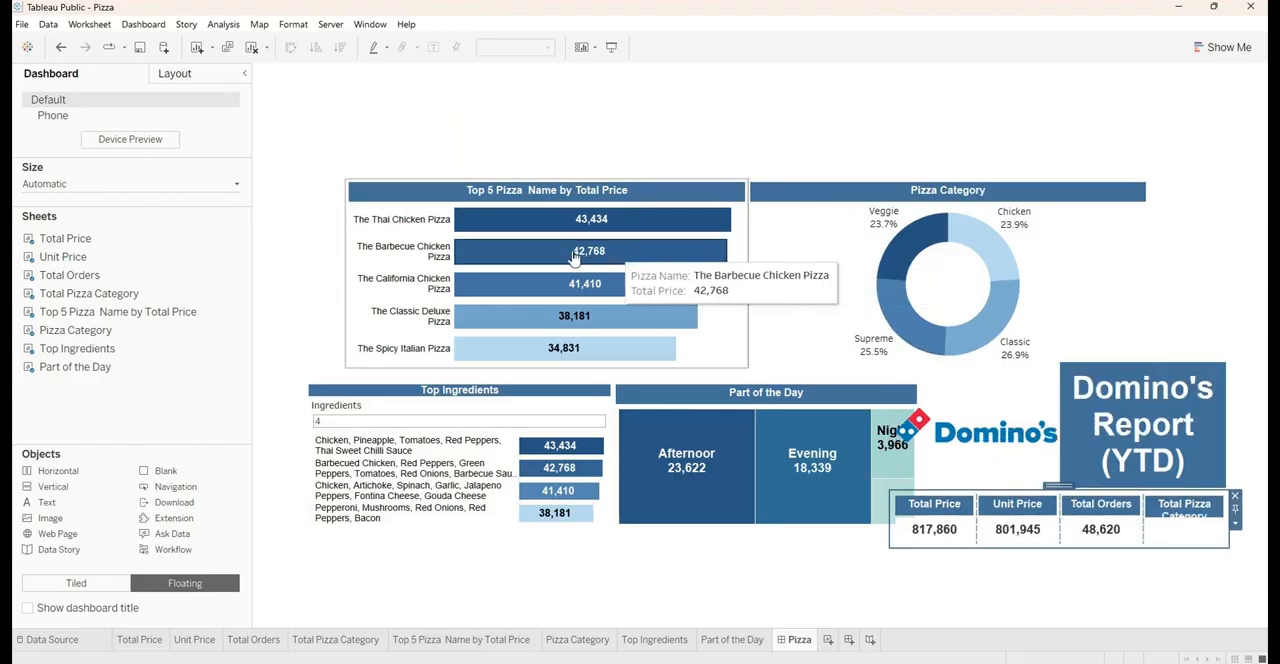
click(518, 197)
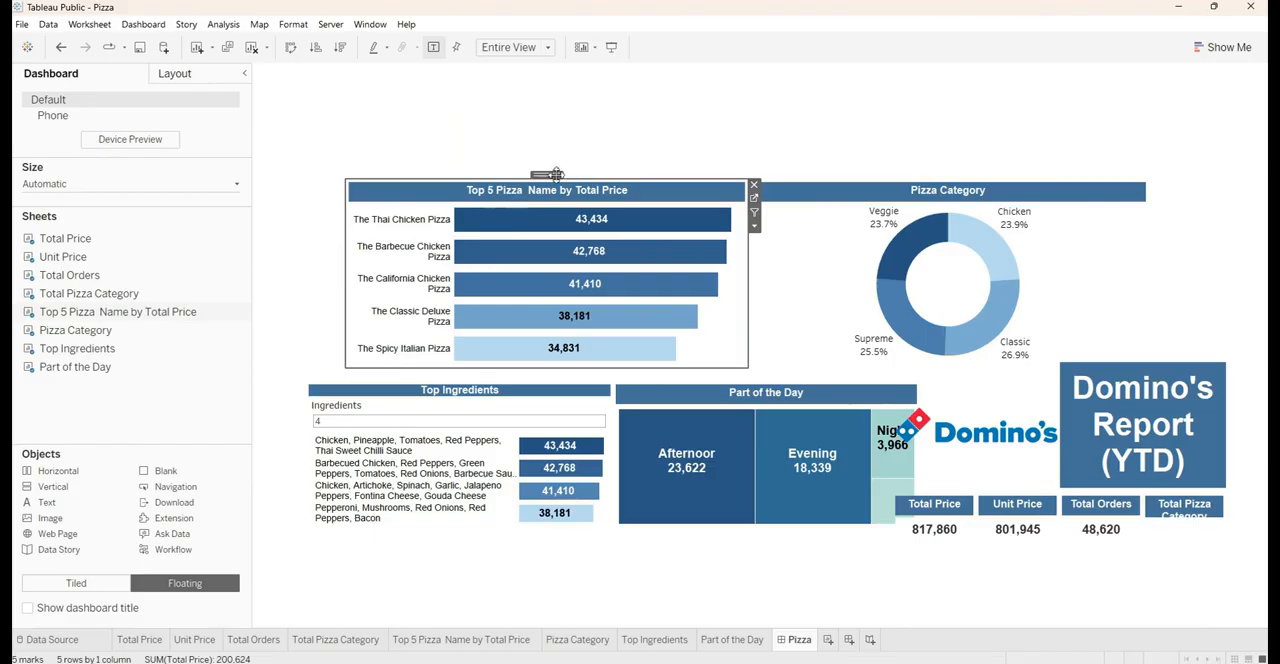
drag(556, 174, 1075, 550)
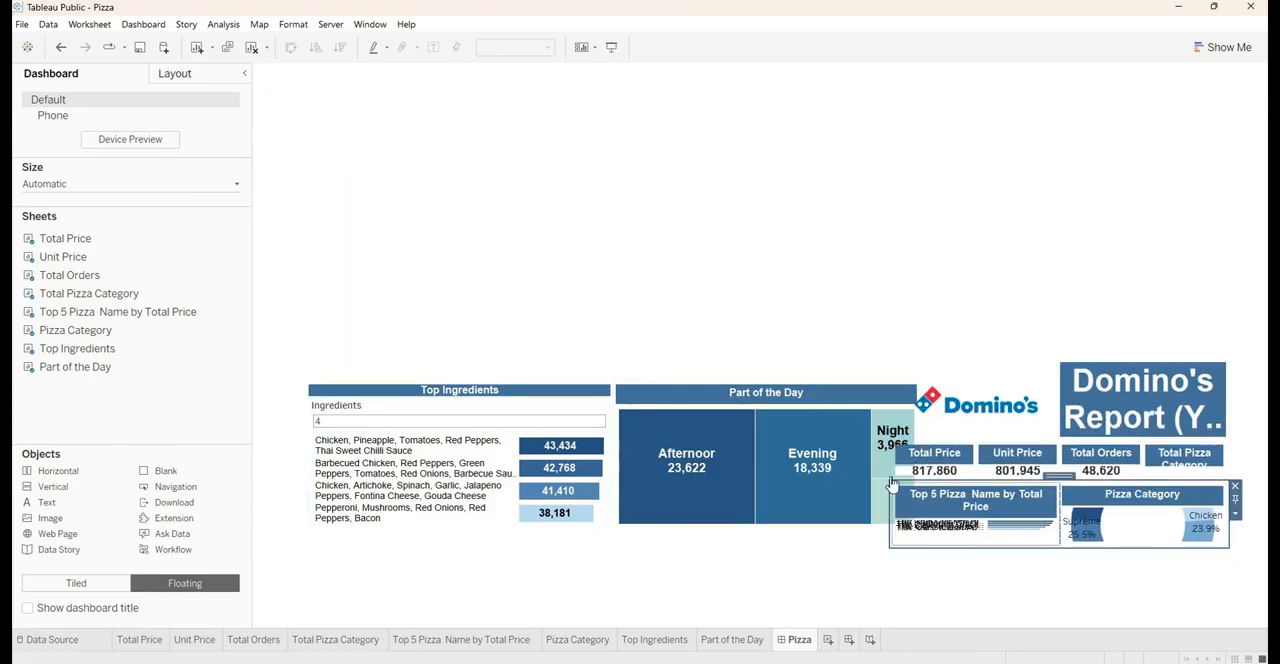
Move the horizontal container holding Top Ingredients and Part of the Day into the vertical container as its lowest row
click(477, 400)
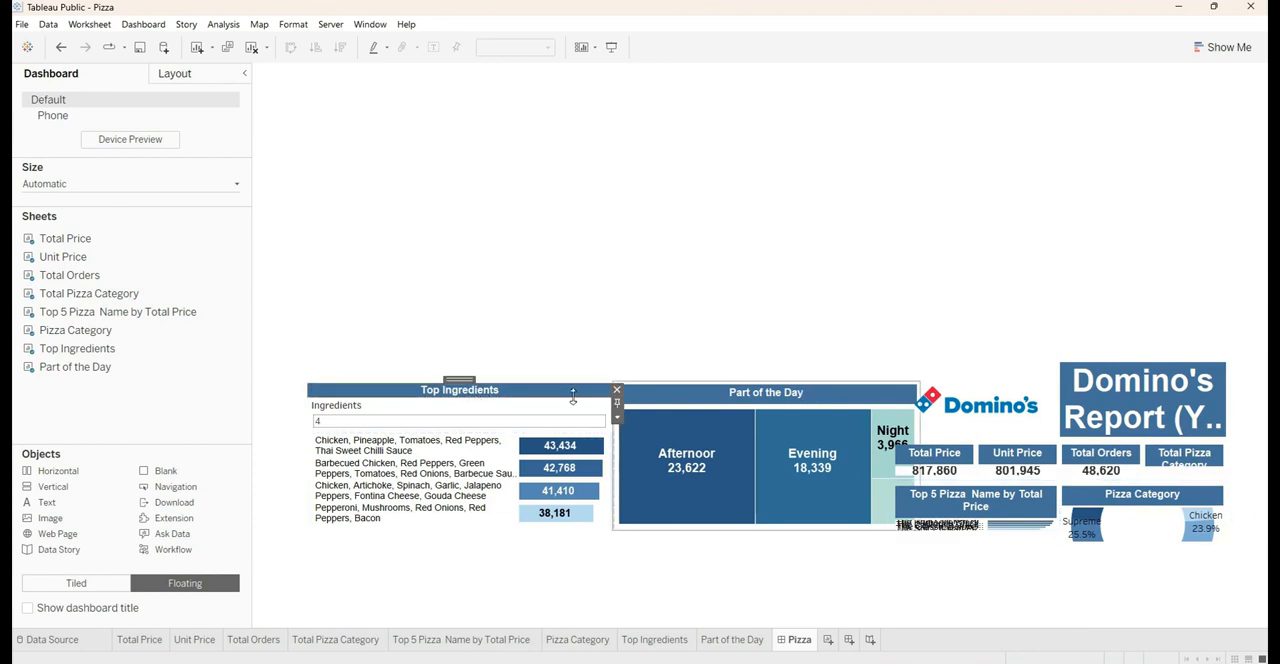
double_click(460, 381)
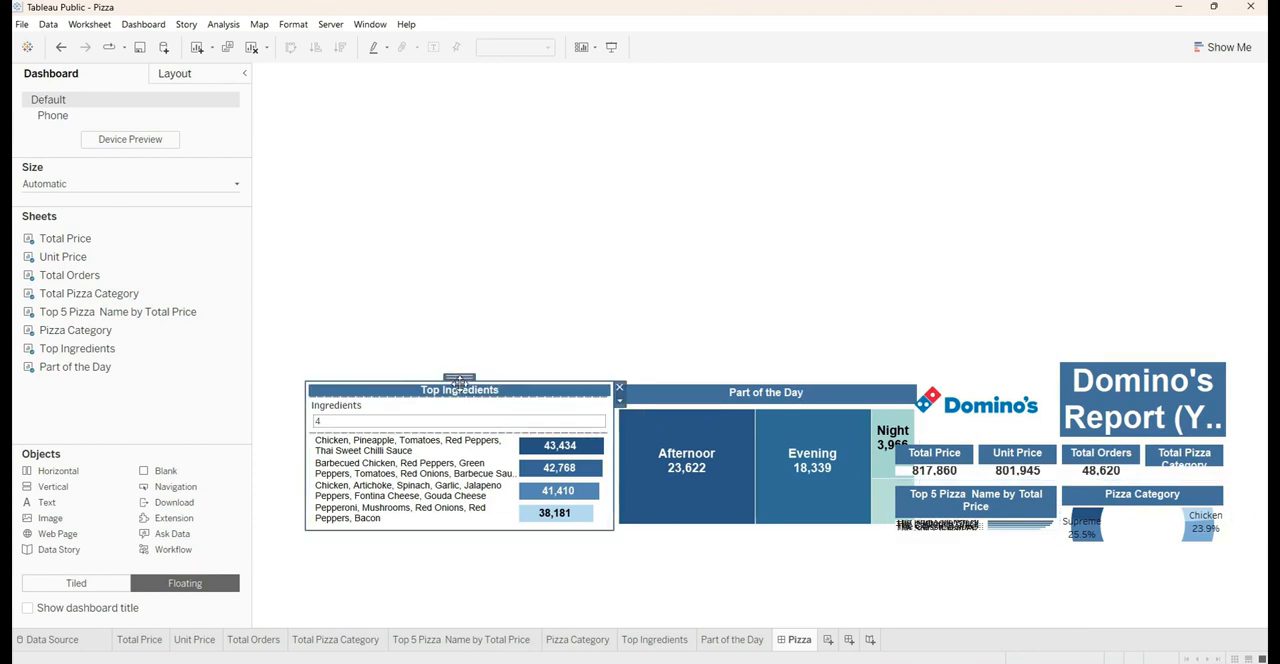
double_click(460, 381)
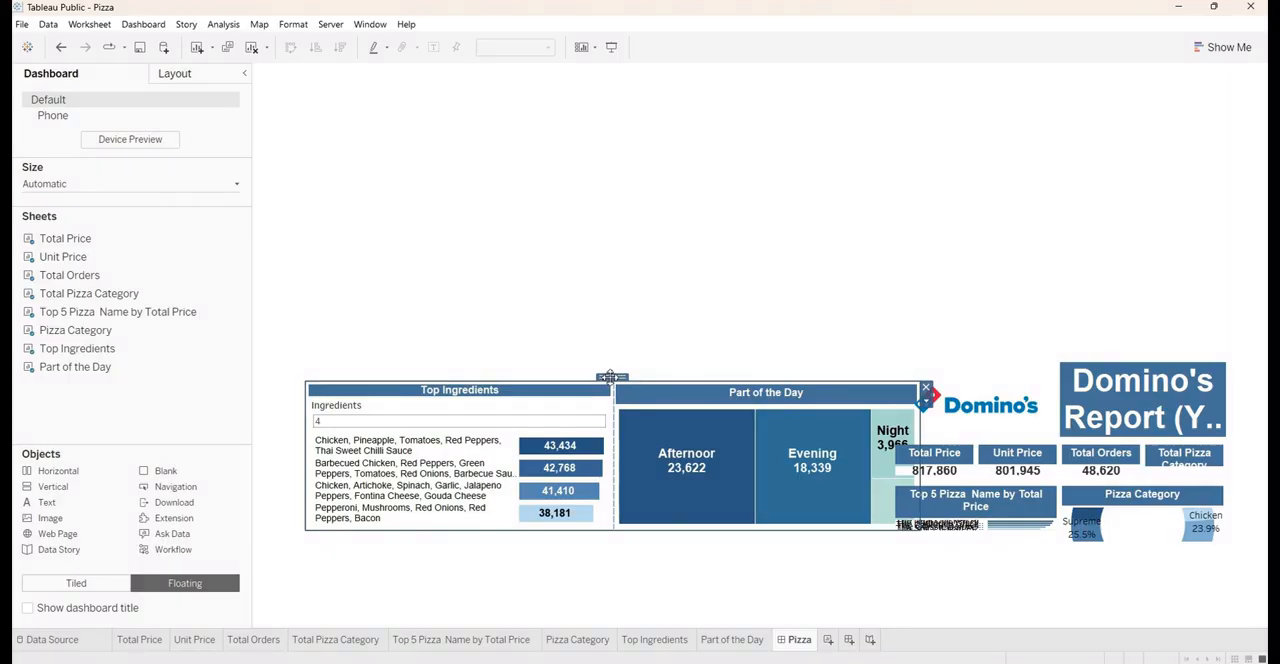
drag(610, 377, 1063, 545)
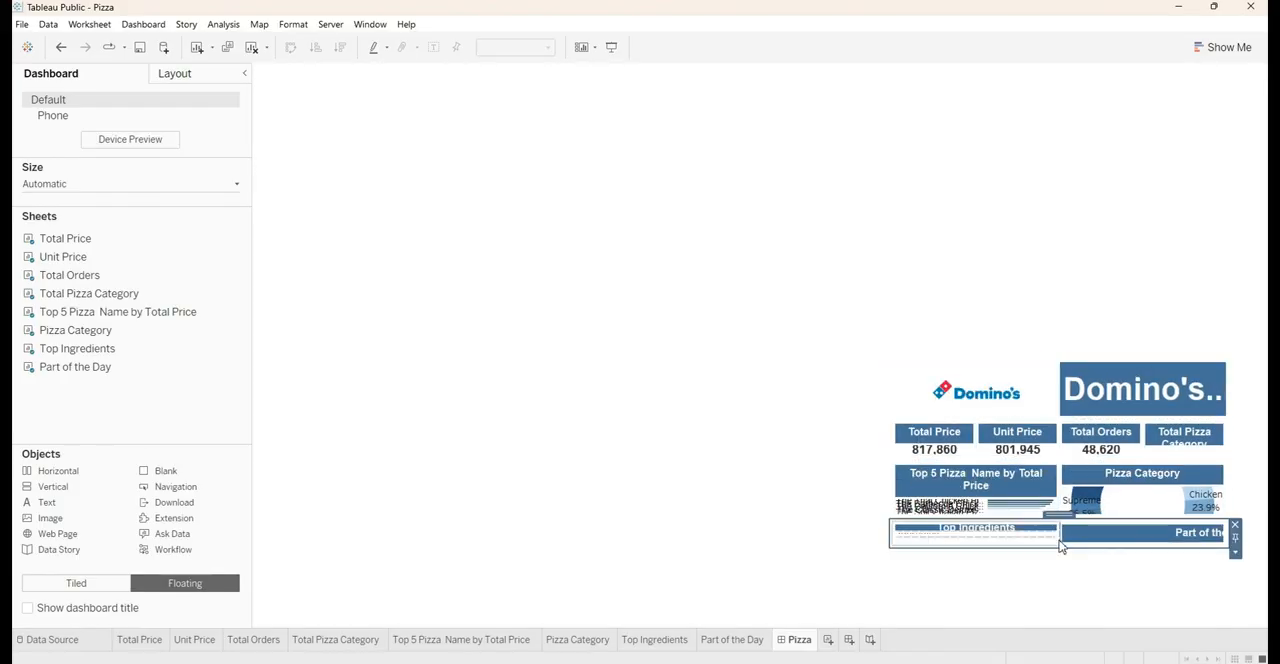
Move the whole vertical container toward the dashboard's upper middle and switch it from floating to tiled
double_click(1066, 512)
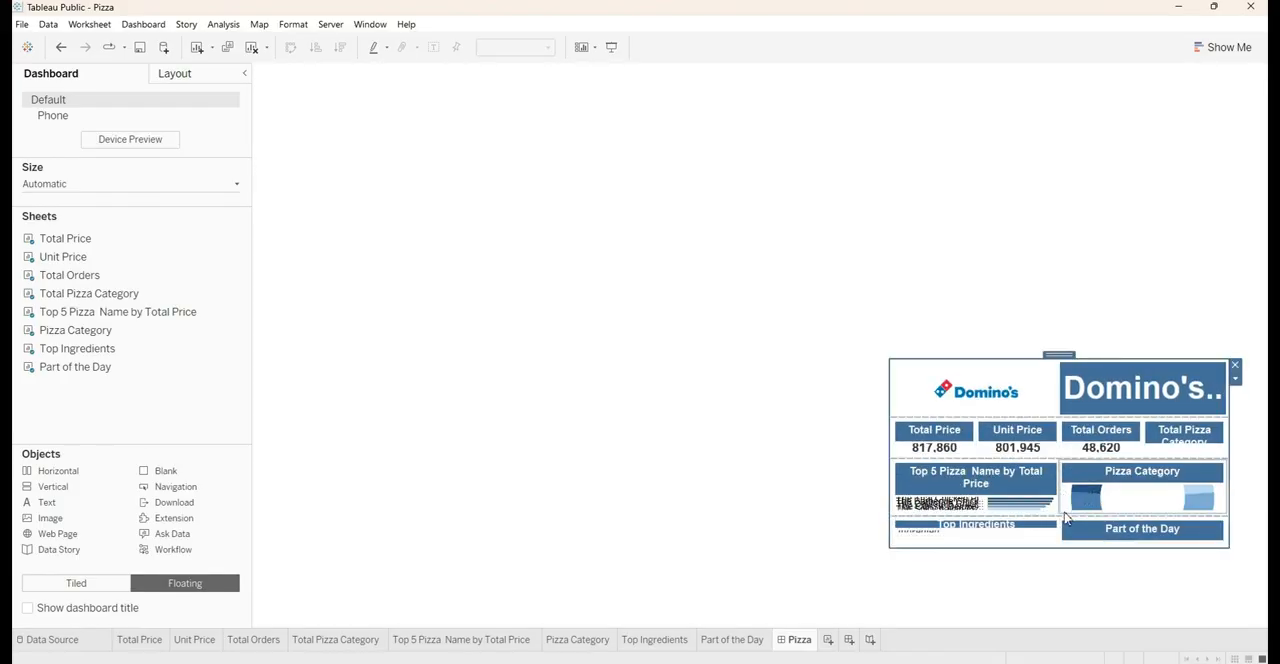
drag(1058, 355, 823, 172)
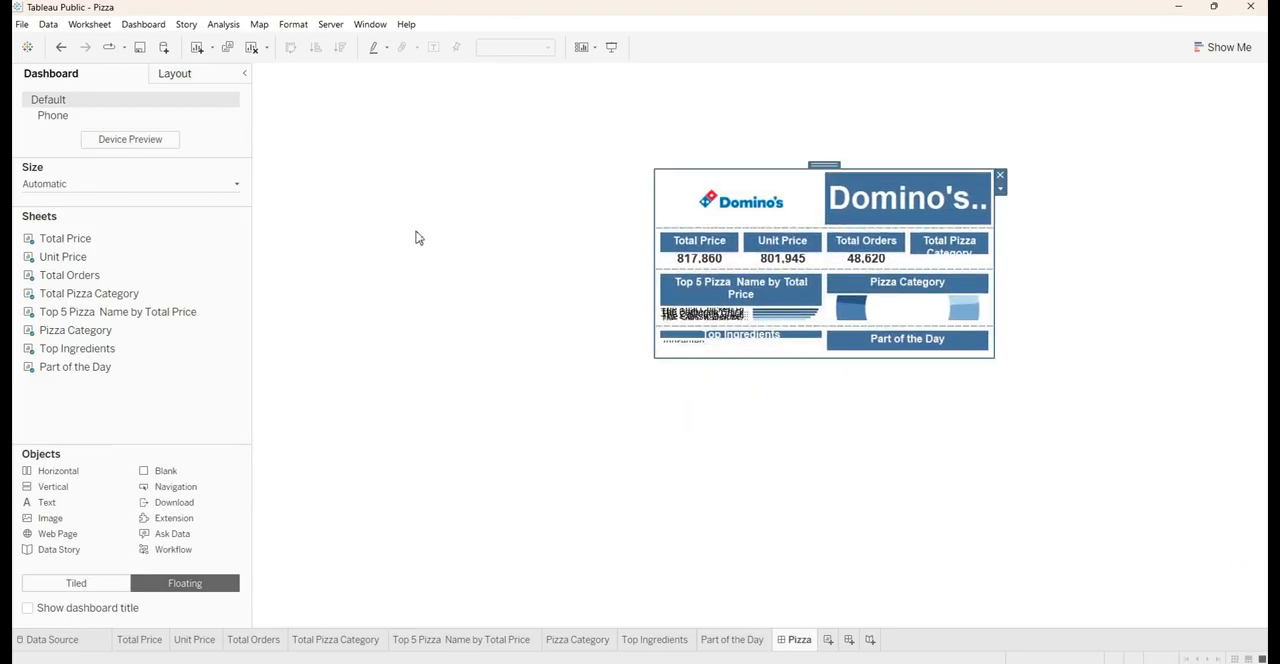
click(764, 200)
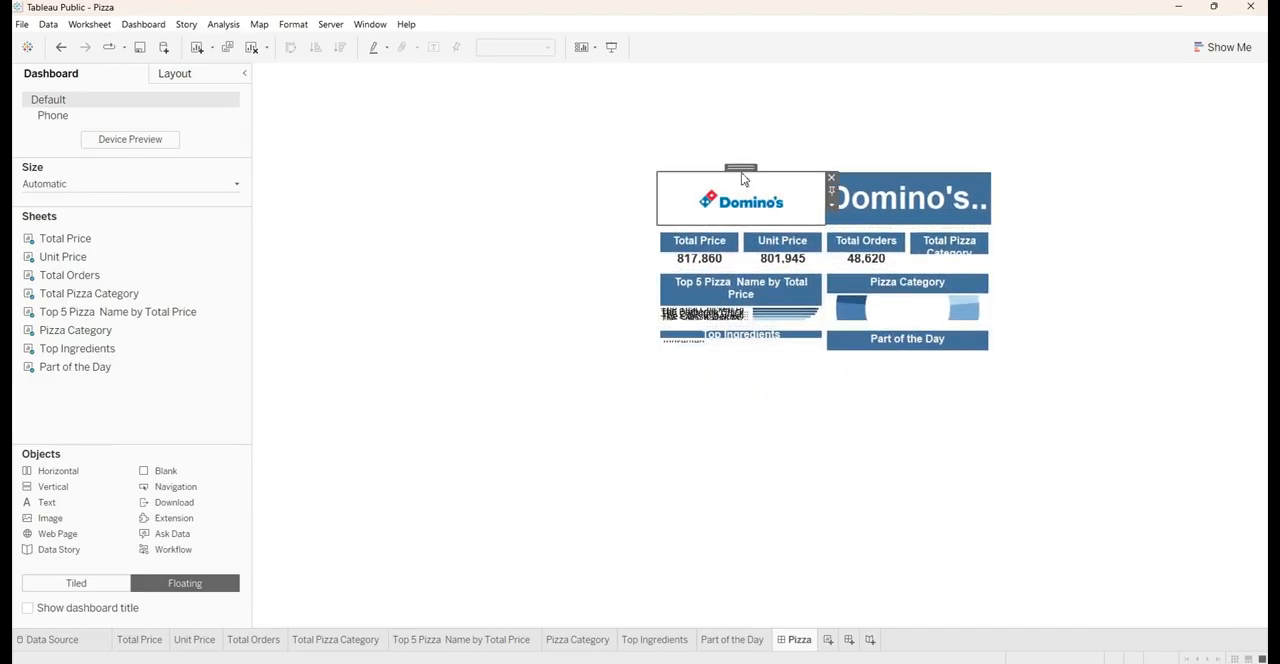
double_click(741, 167)
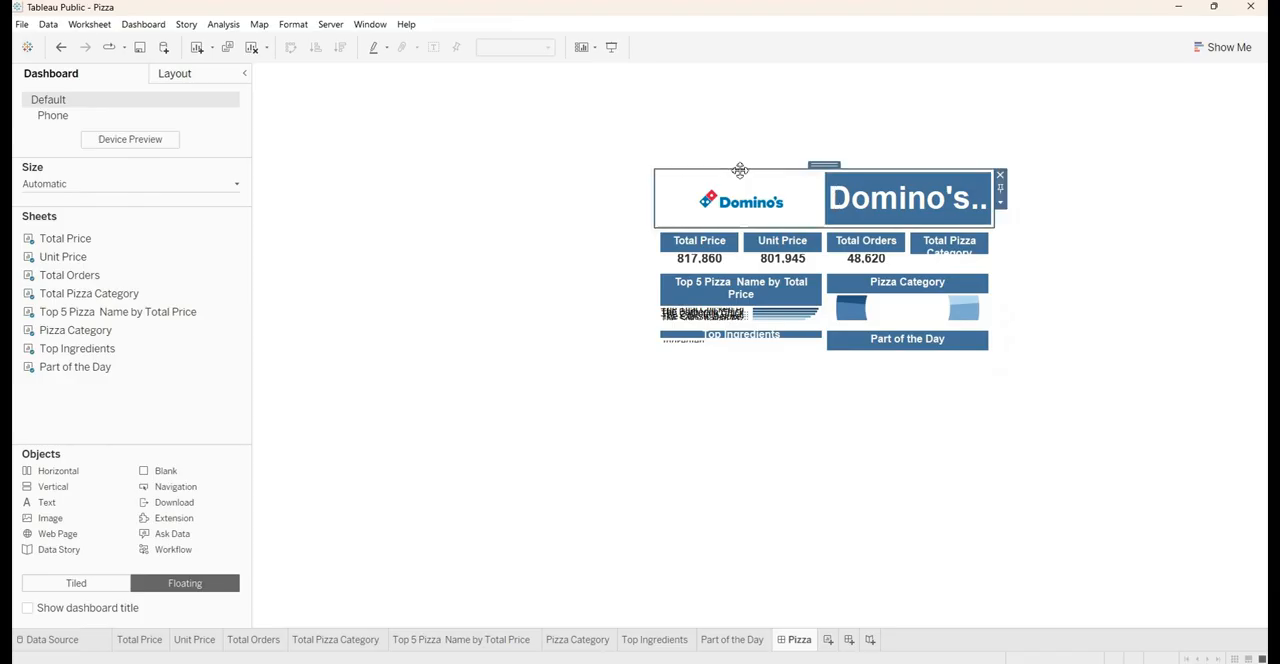
double_click(816, 166)
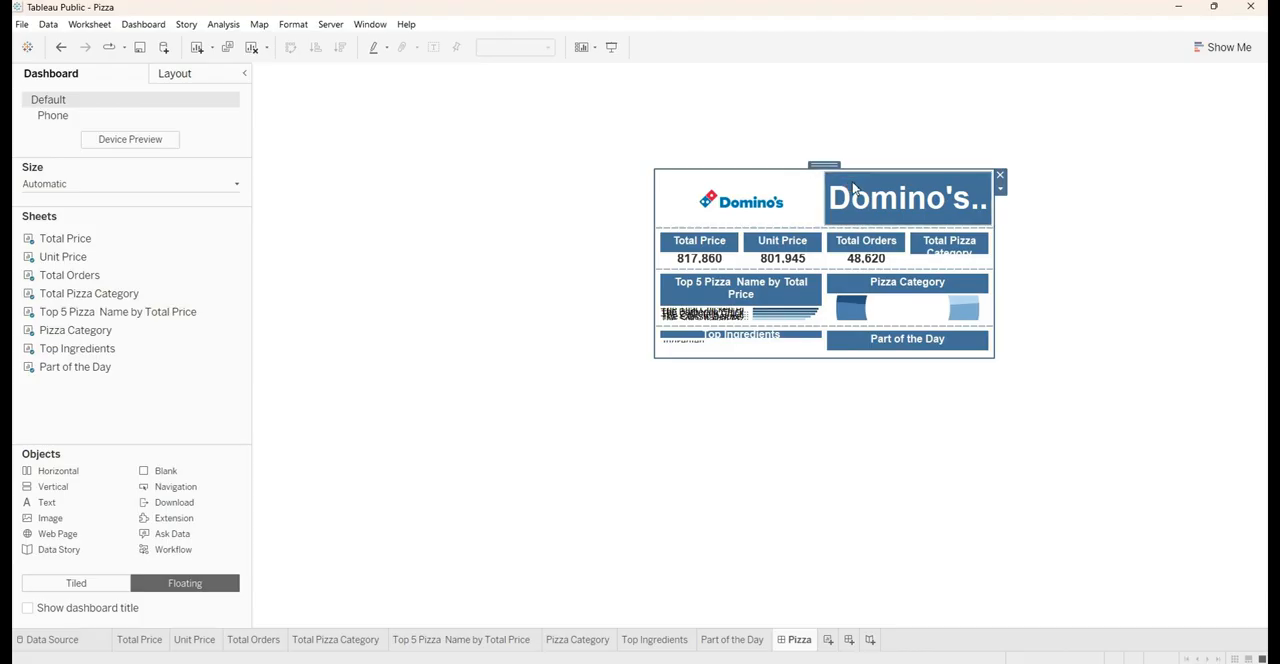
click(1000, 192)
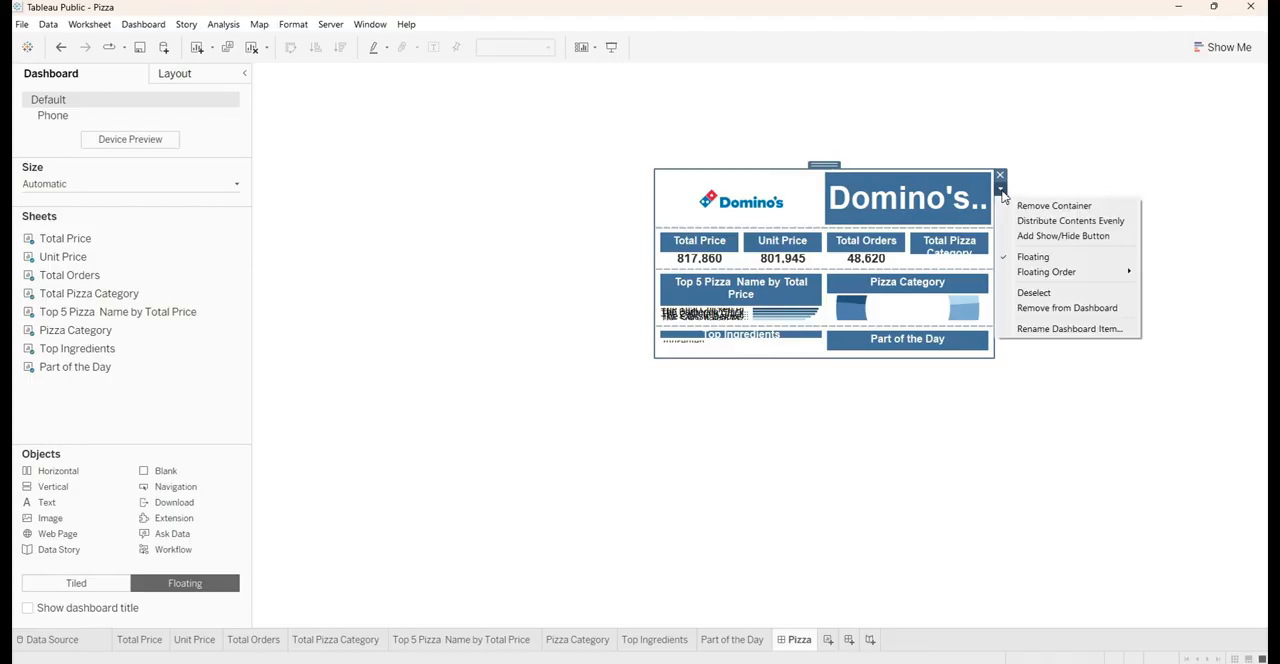
click(1024, 257)
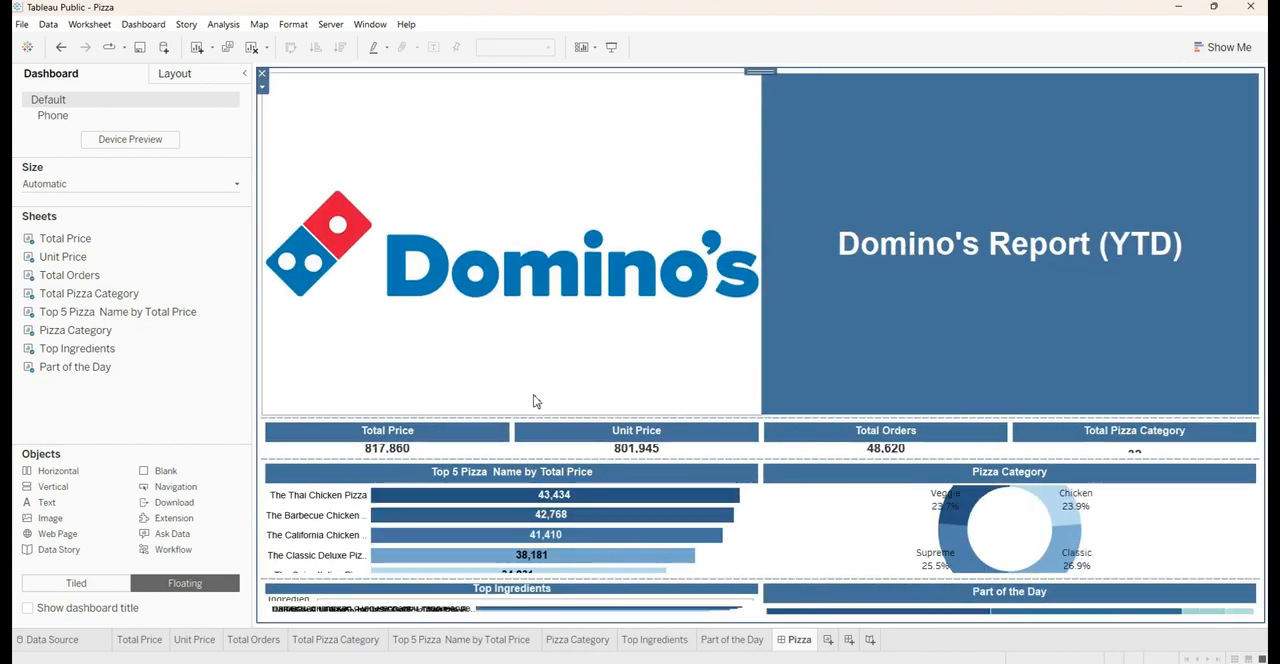
Set the height of the horizontal container with the logo and title to 60 pixels
click(655, 324)
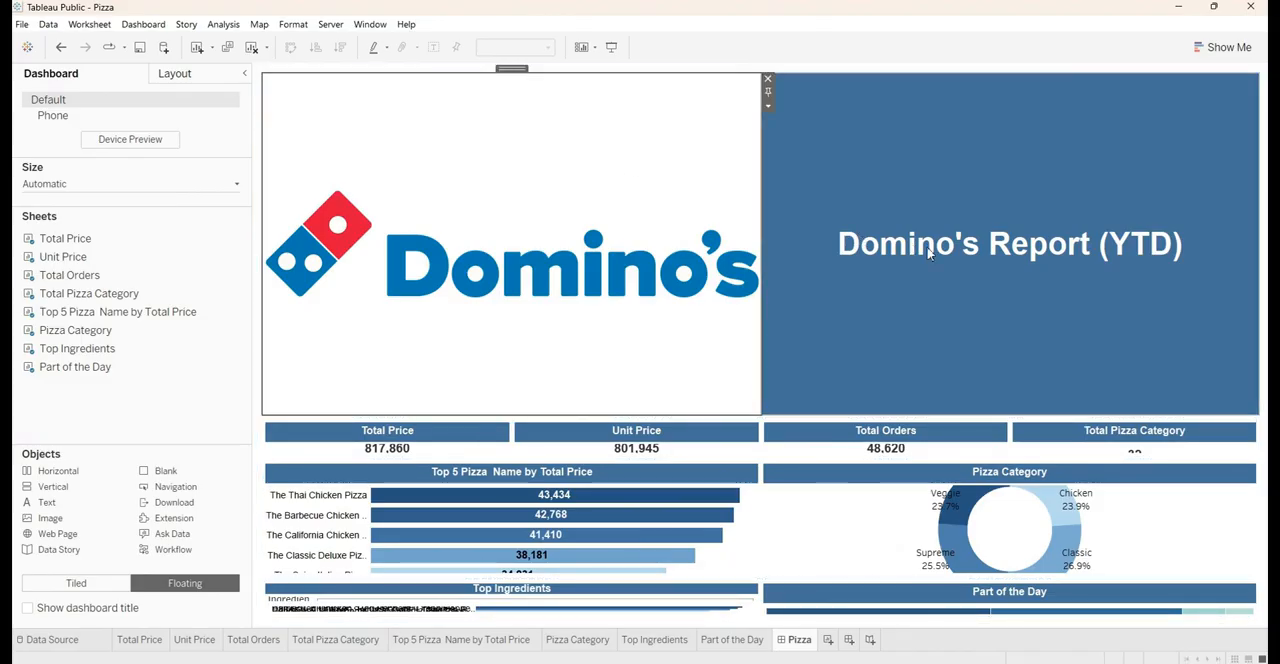
double_click(506, 70)
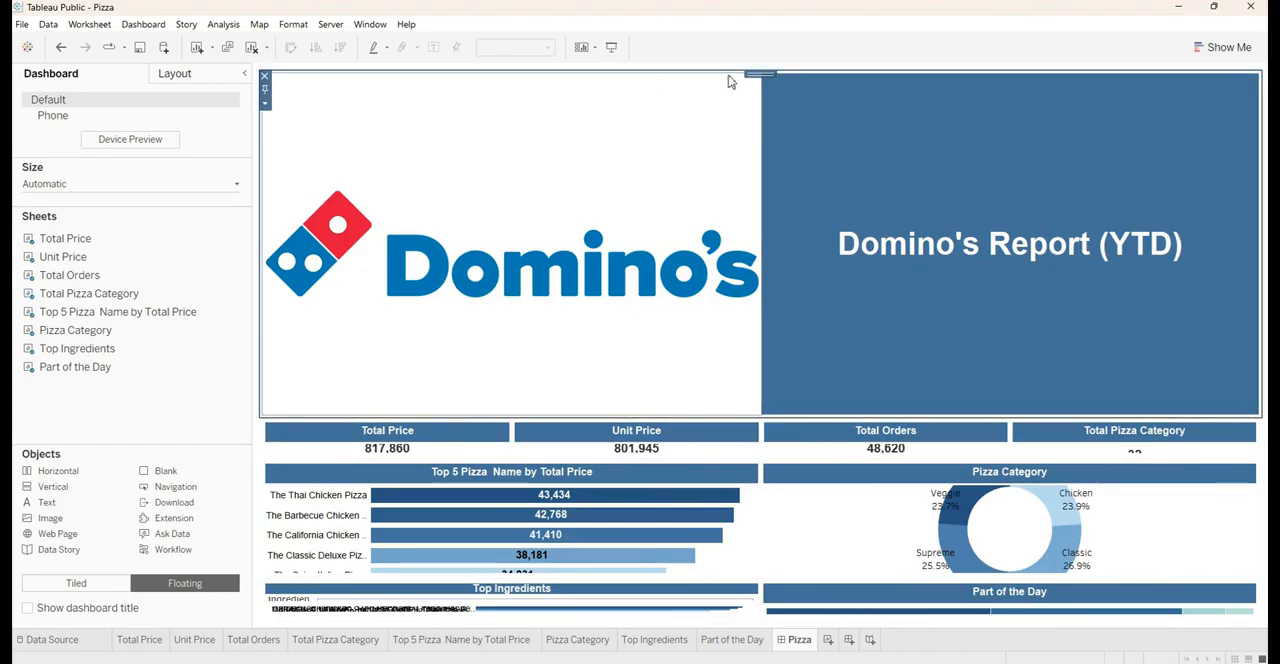
click(672, 131)
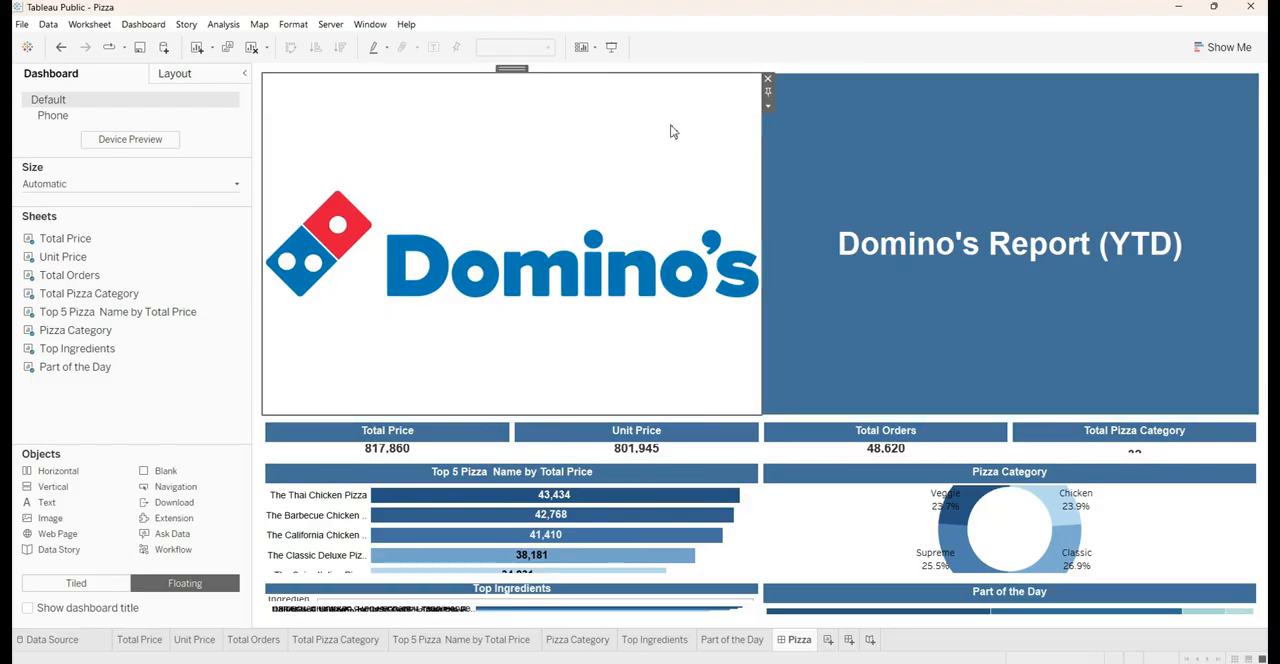
double_click(510, 69)
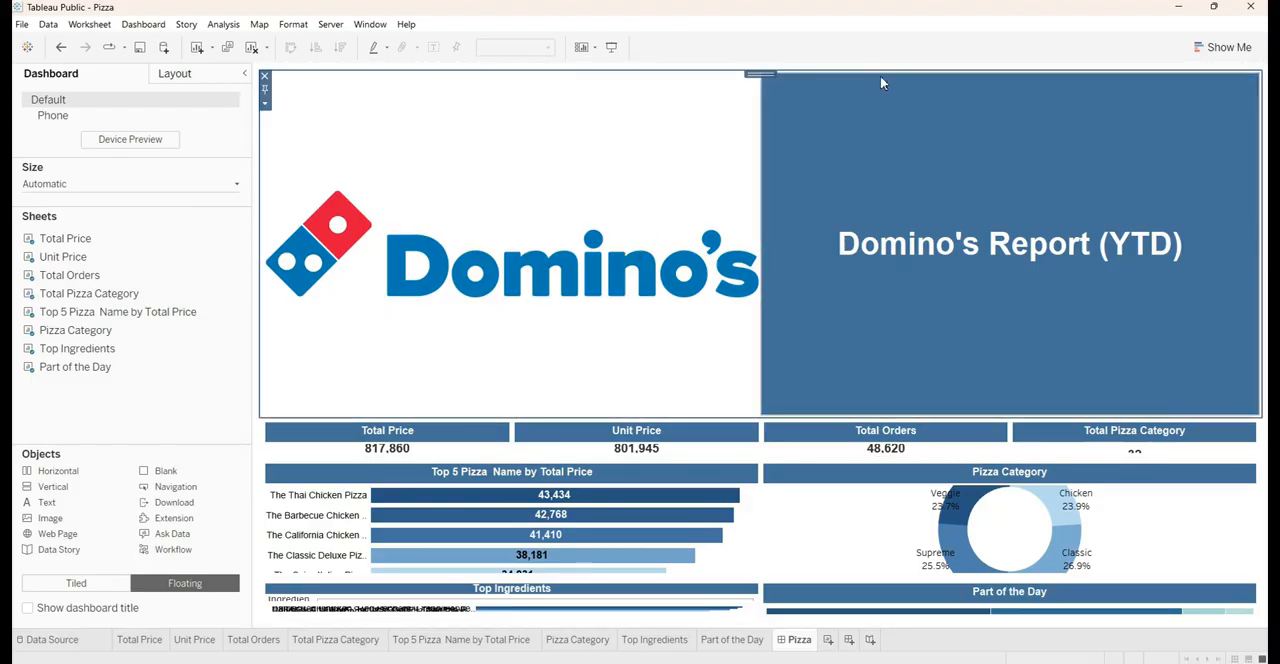
click(264, 104)
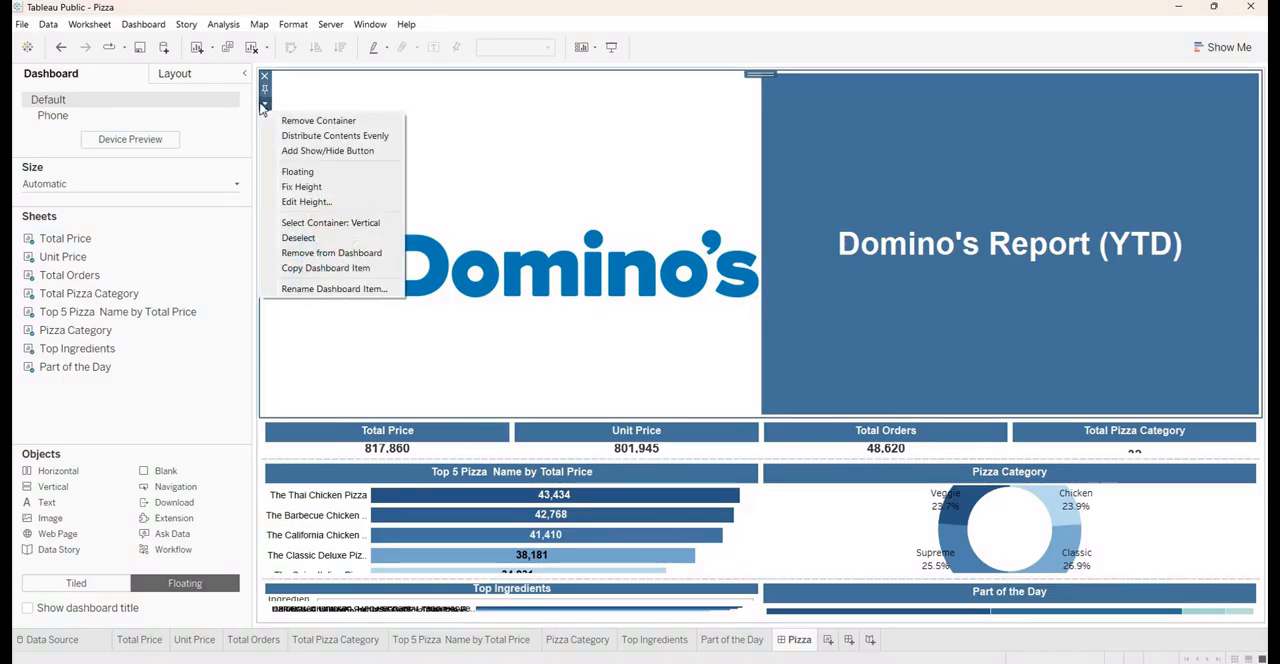
click(277, 206)
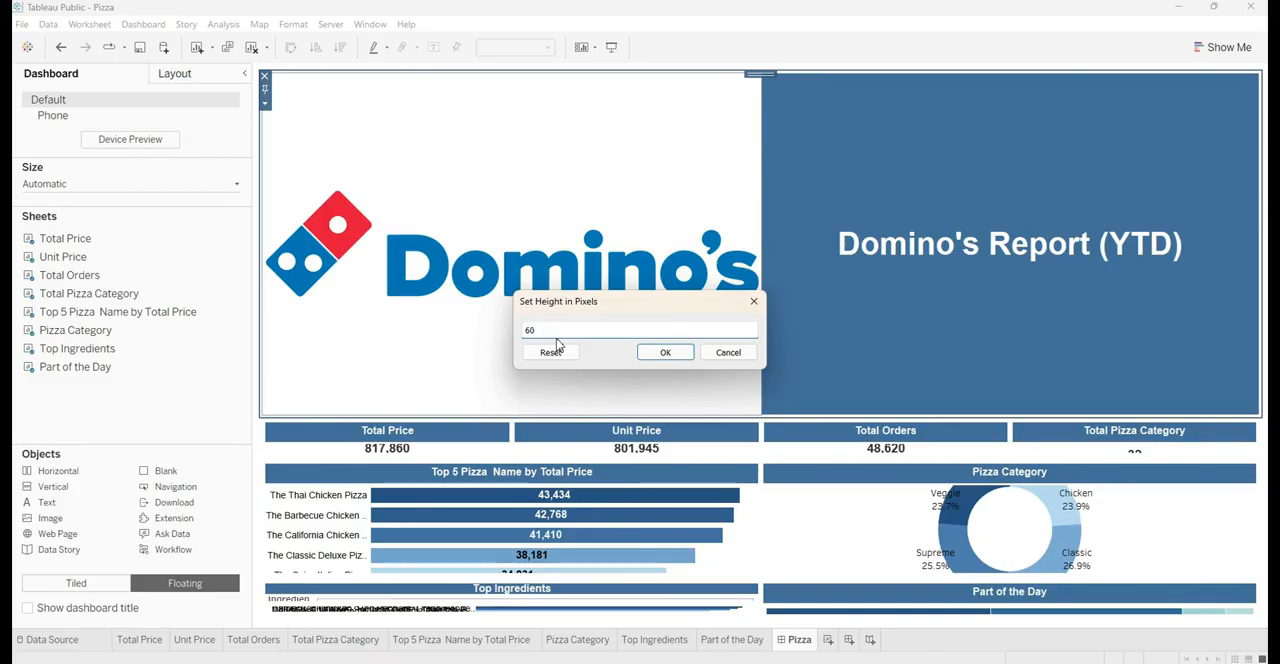
text(60)
click(655, 352)
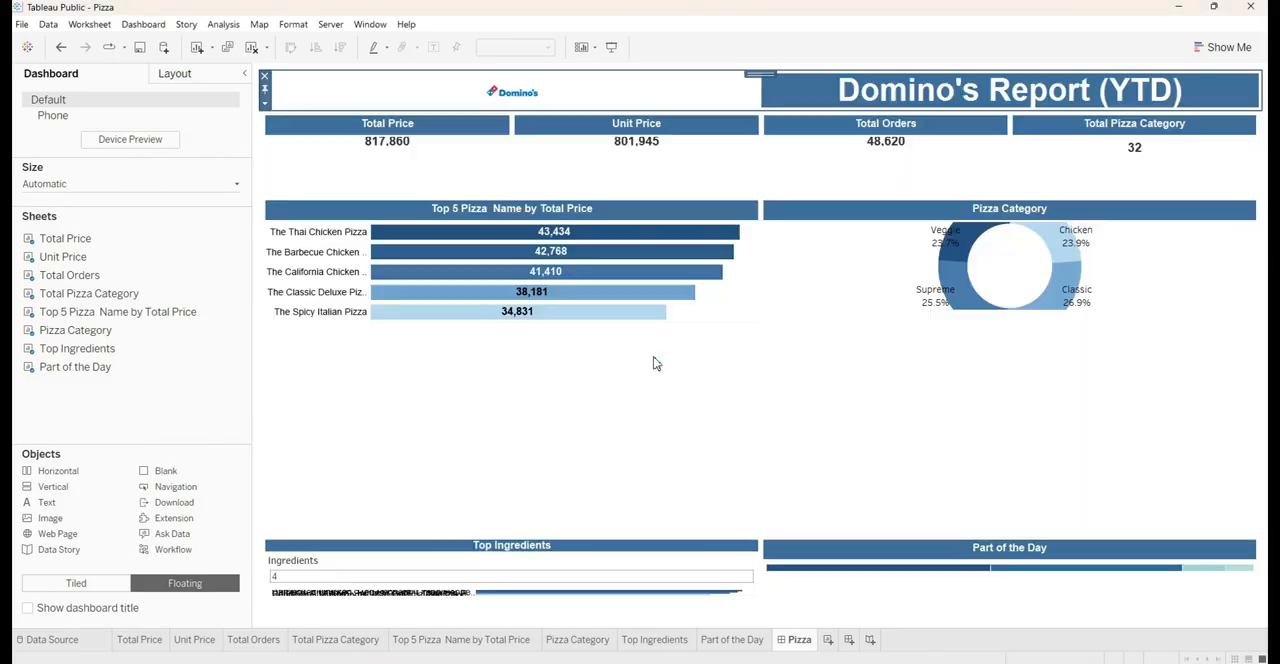
Narrow the Domino's logo area in the banner so the title text takes up most of the row's width
click(762, 87)
drag(762, 93, 358, 127)
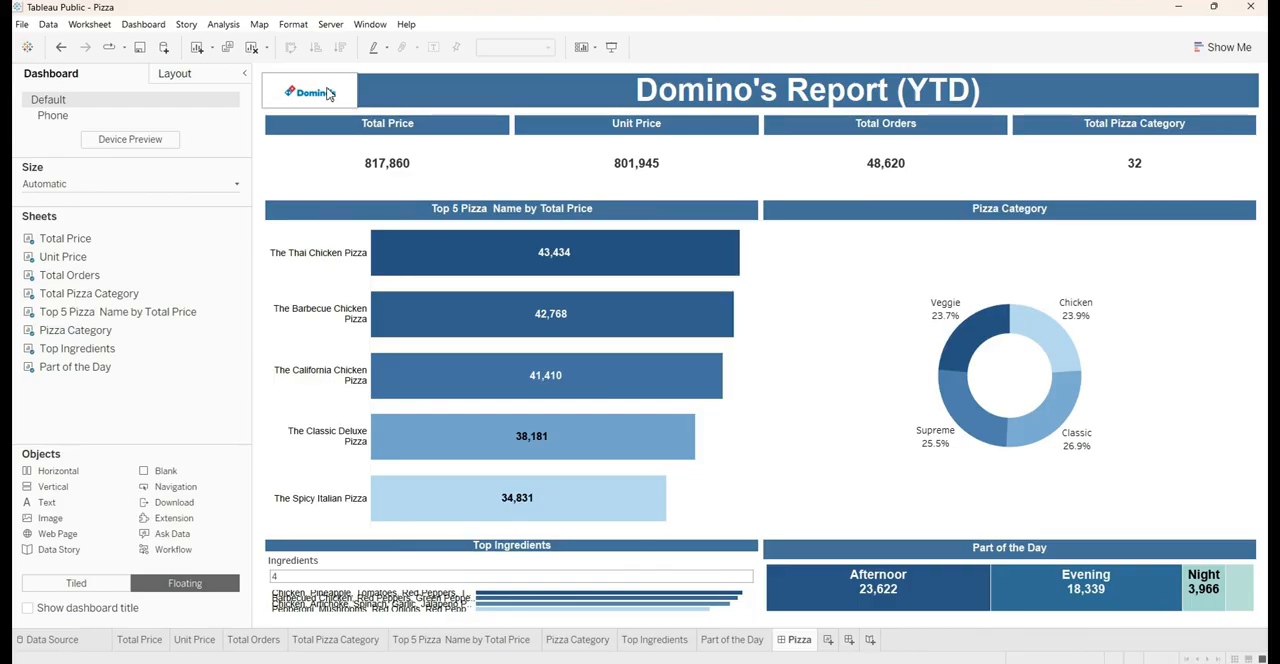
click(743, 93)
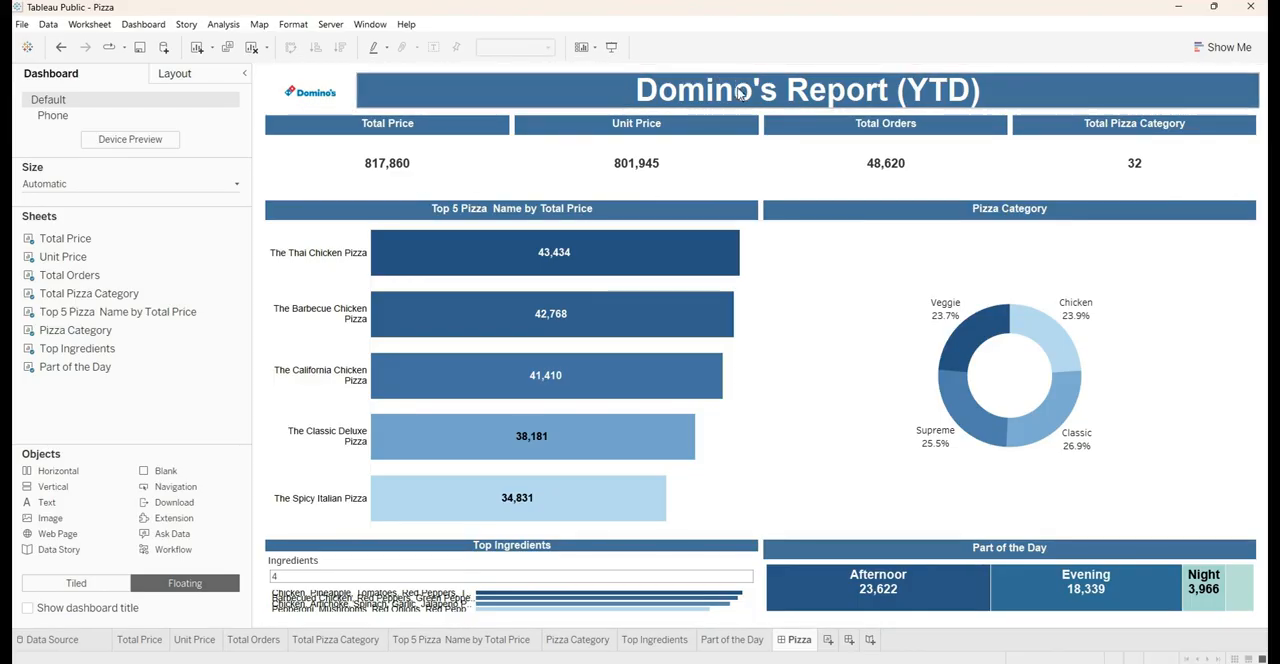
Set the height of the horizontal container with the four KPI sheets to 100 pixels
click(388, 124)
double_click(384, 110)
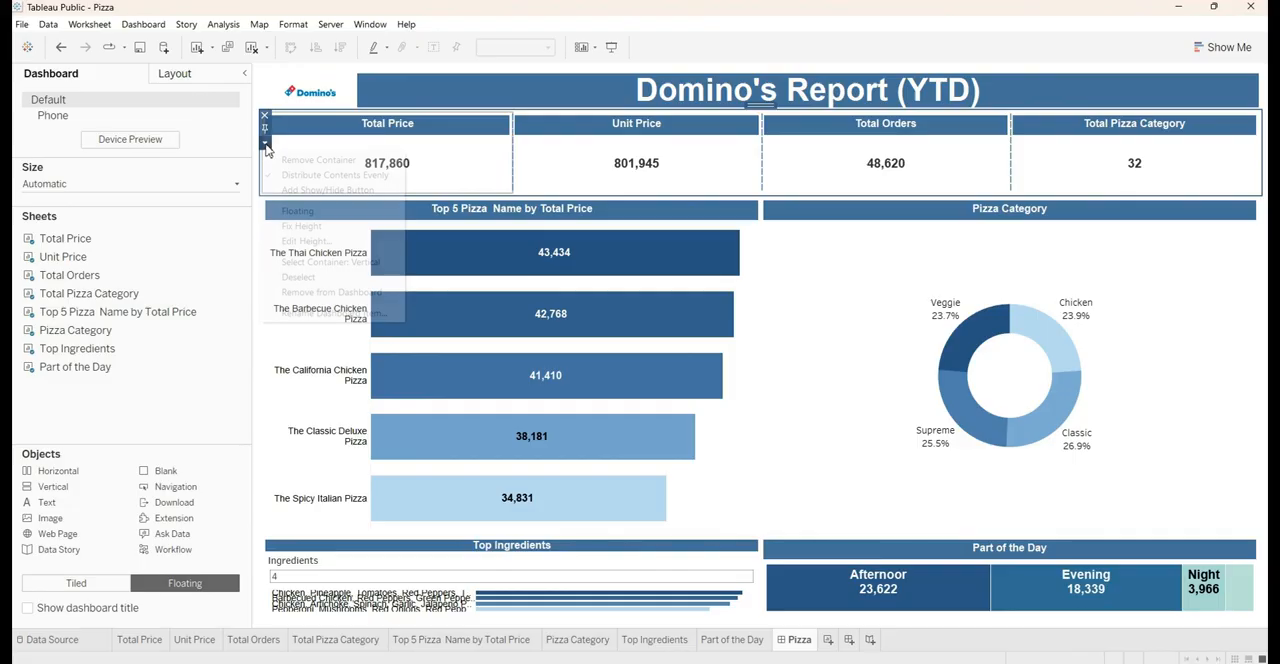
click(265, 143)
click(305, 241)
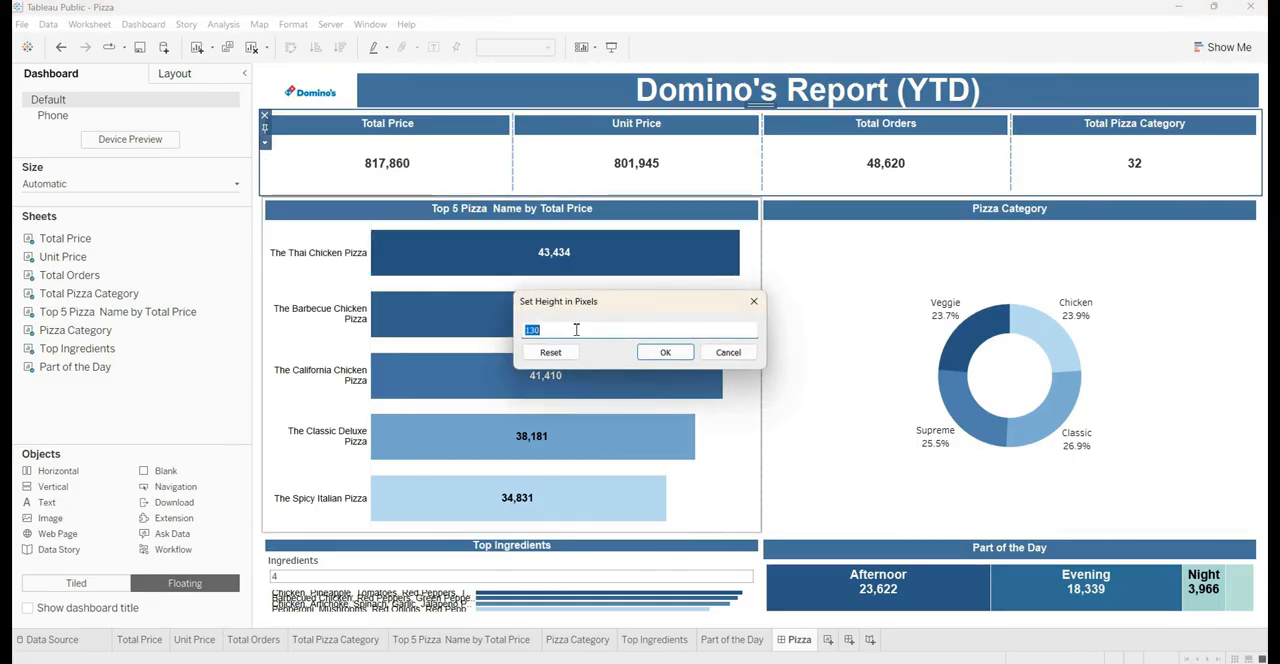
click(659, 357)
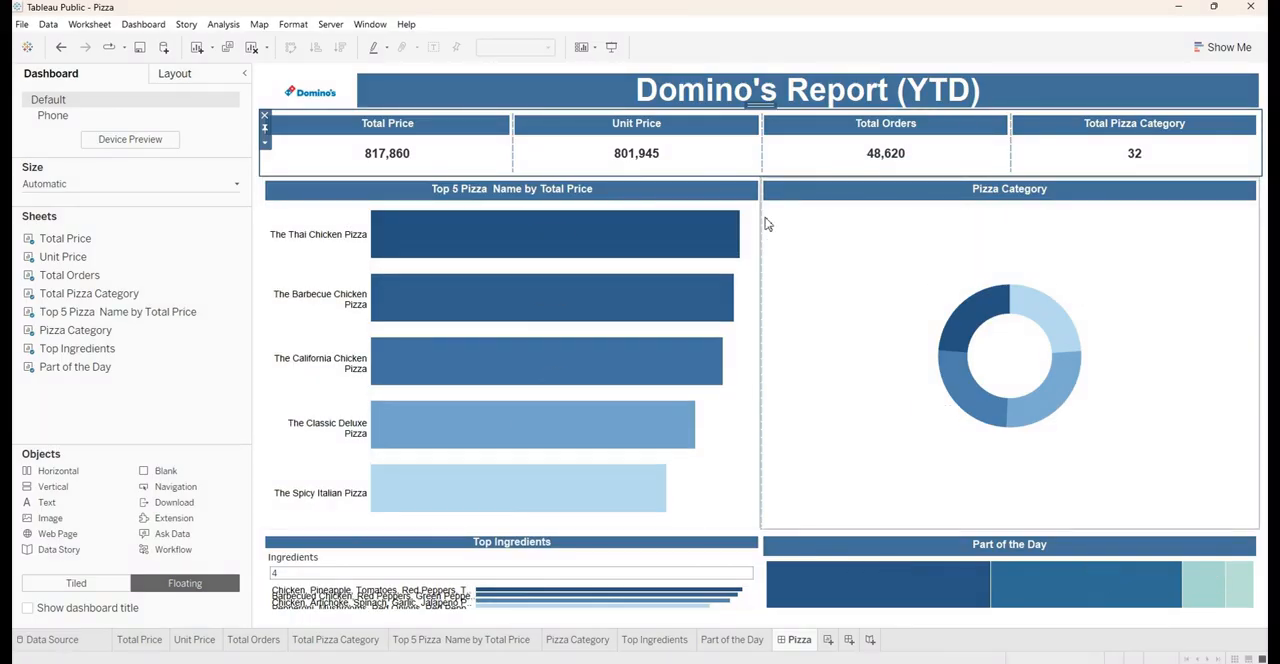
Set the height of the horizontal container with the Top 5 Pizza Name and Pizza Category charts to 300 pixels
click(670, 552)
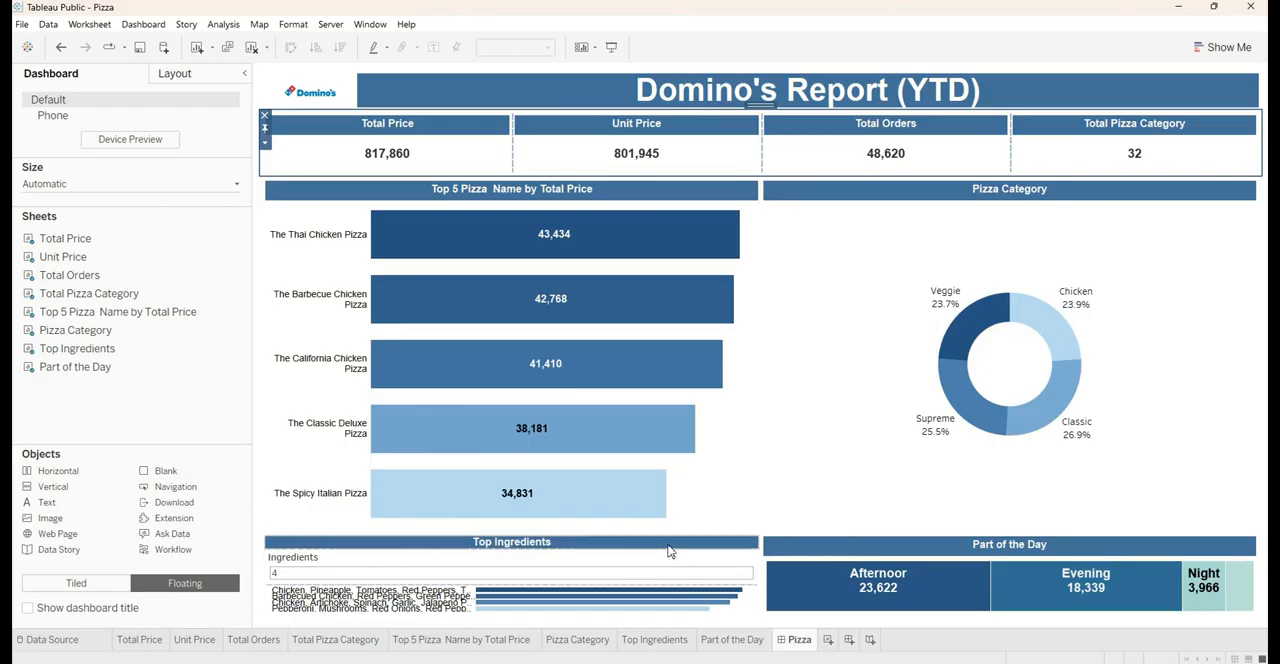
click(585, 193)
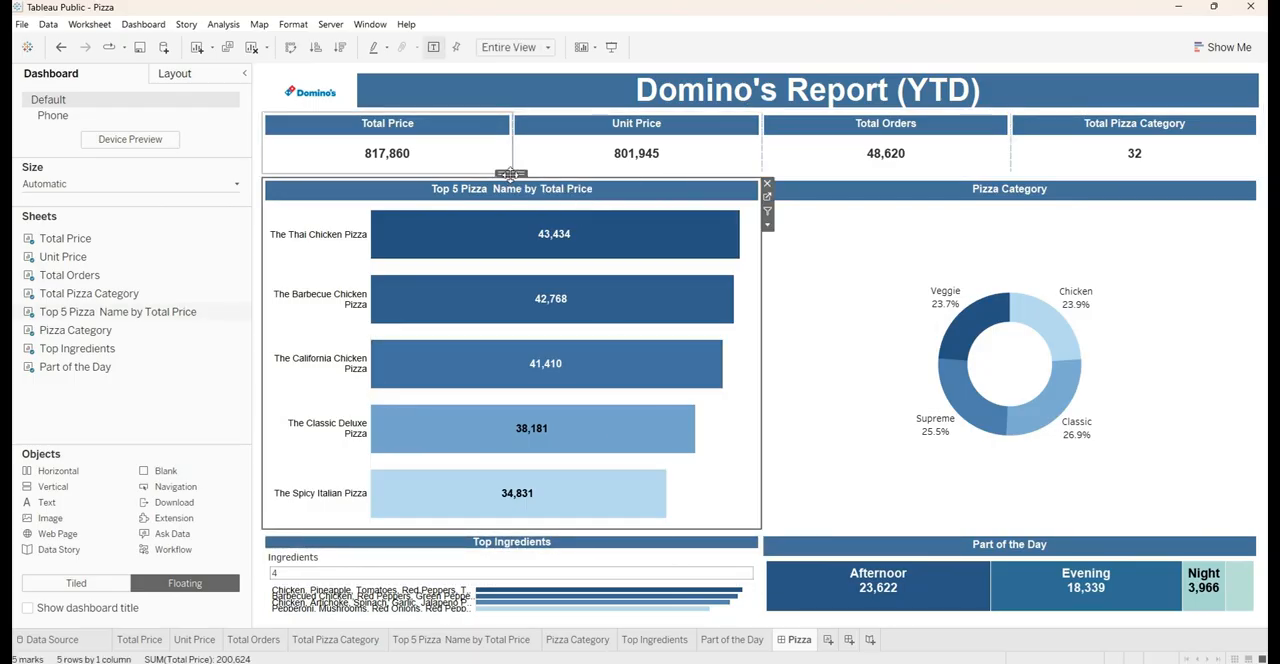
double_click(510, 173)
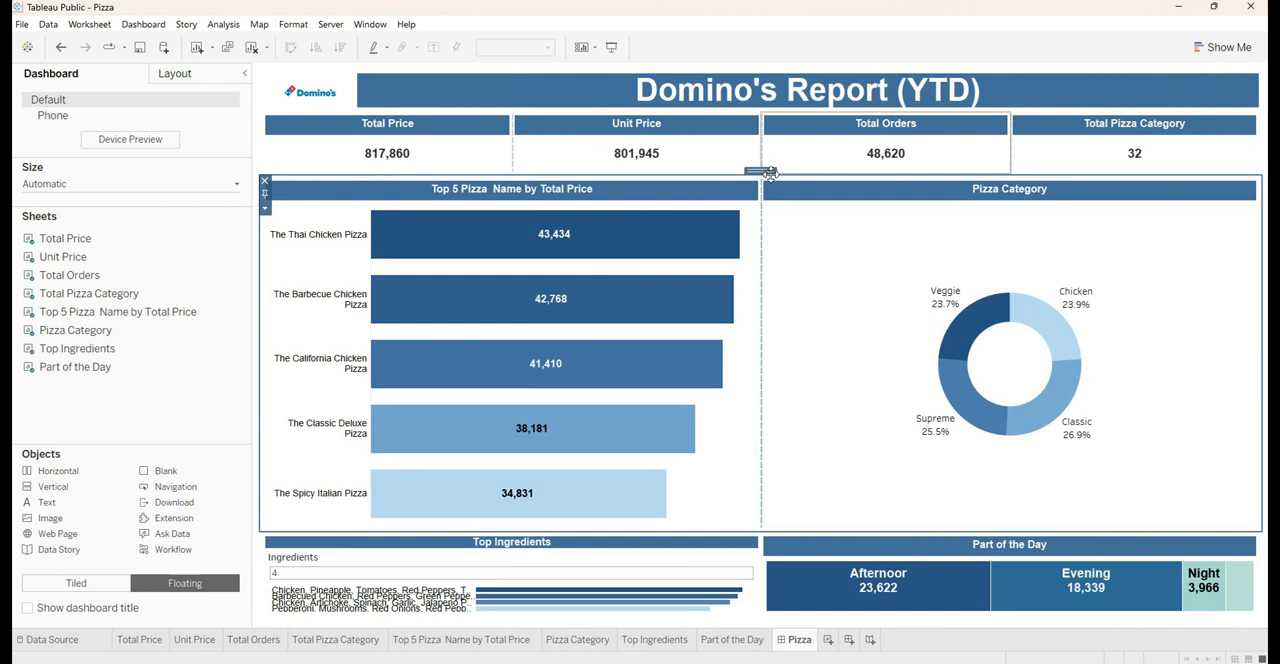
click(265, 208)
click(330, 303)
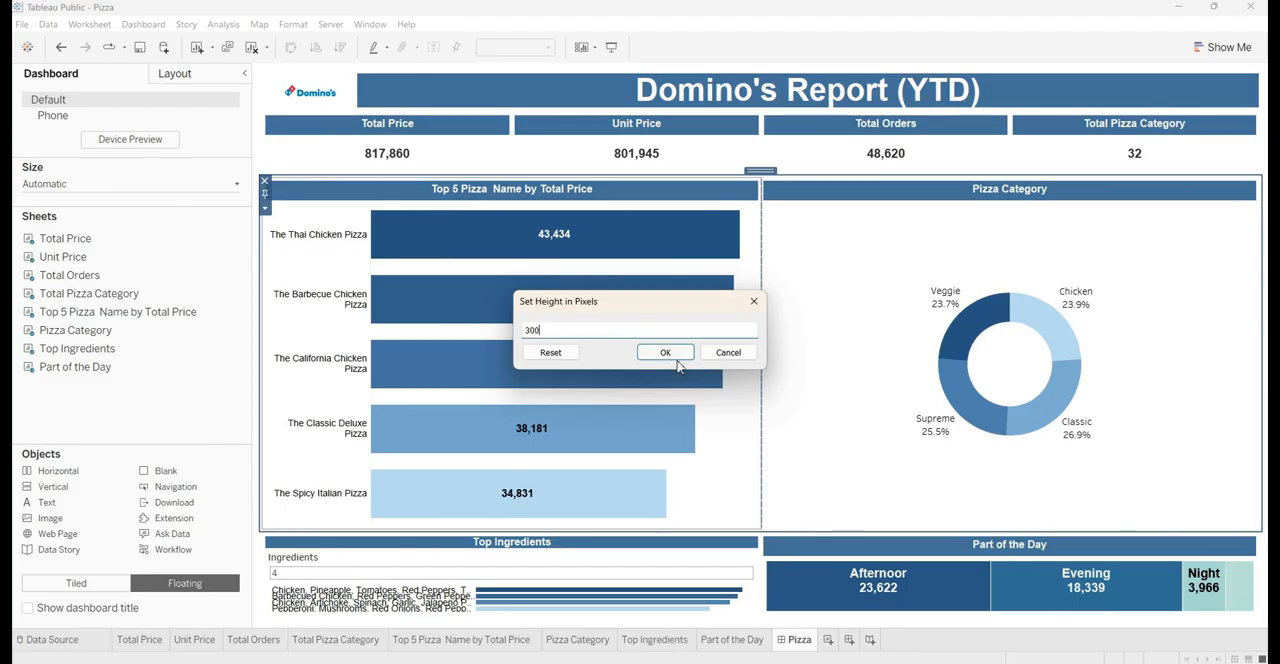
click(665, 353)
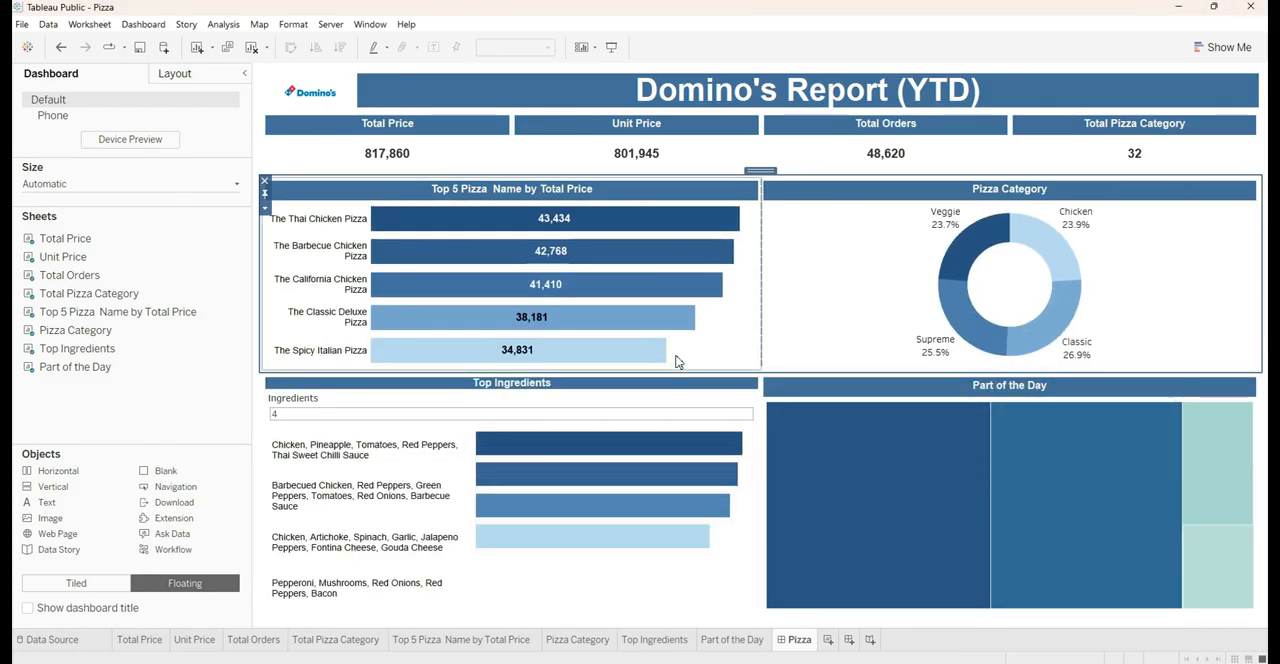
Increase the height of the Top Ingredients title bar slightly so it lines up with the Part of the Day header
click(557, 389)
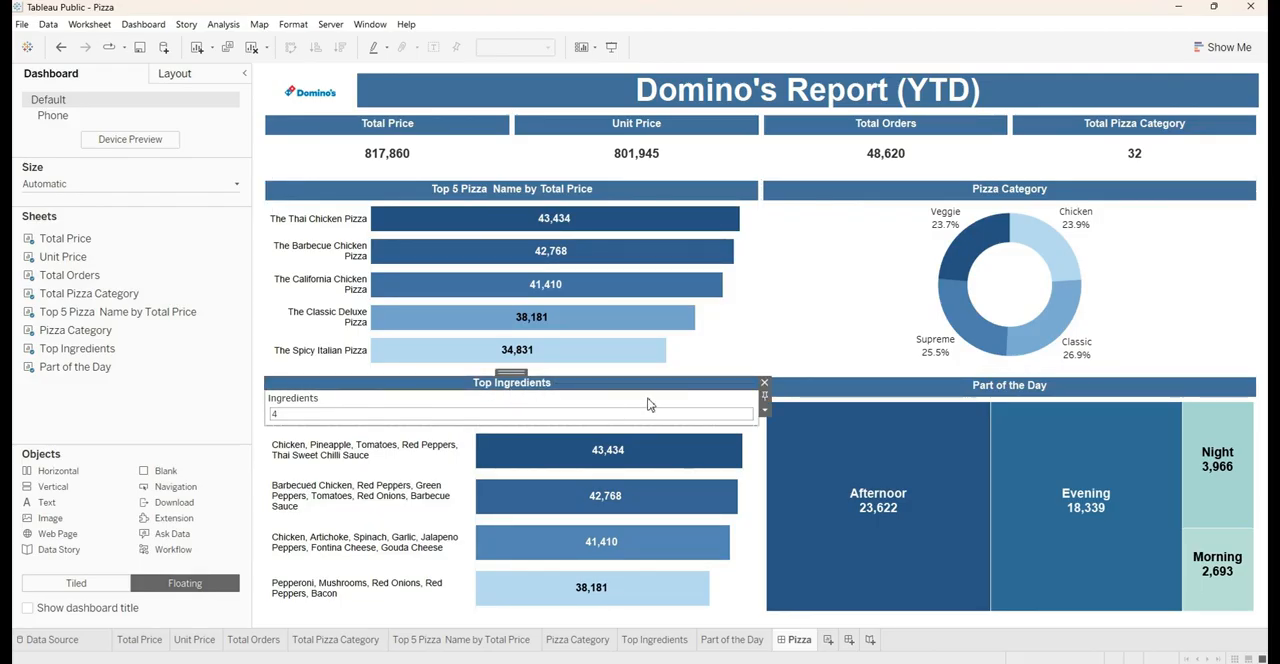
click(843, 392)
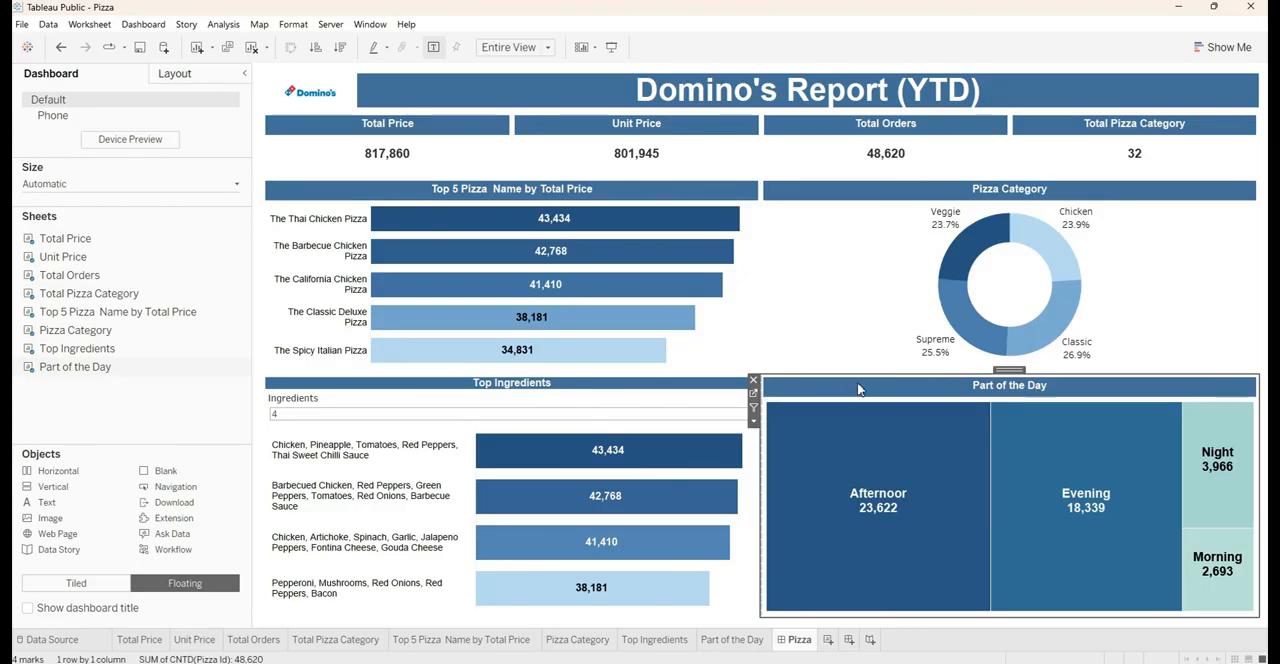
click(600, 388)
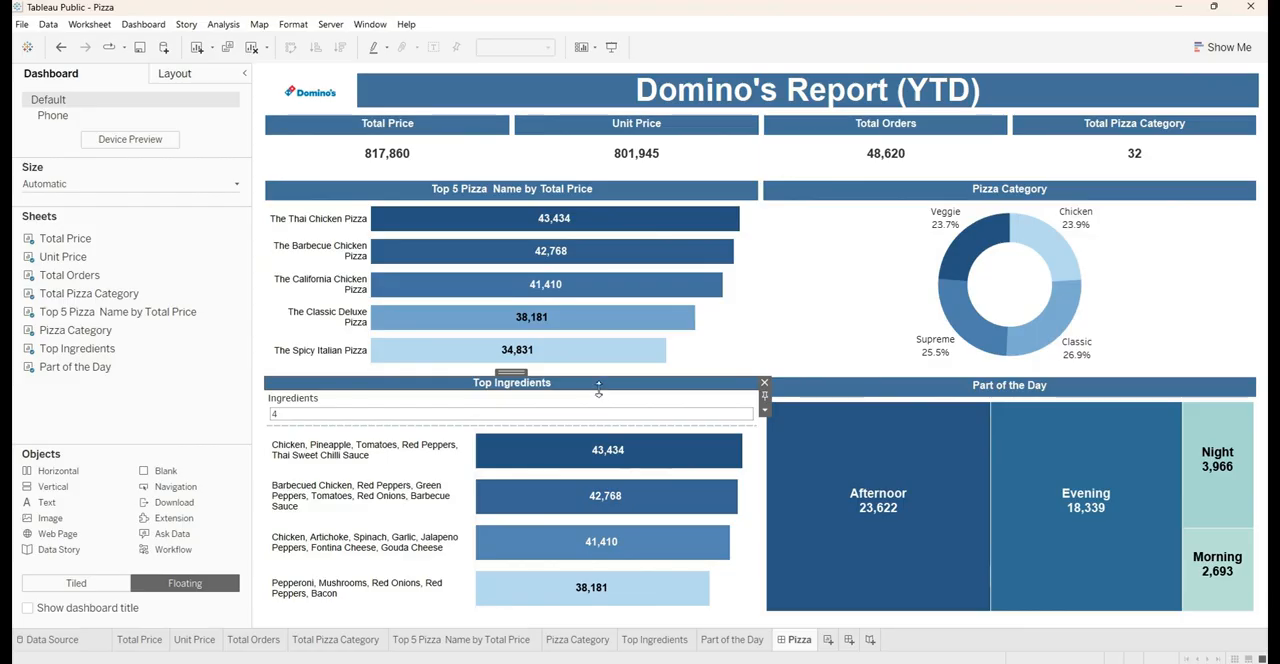
drag(598, 392, 600, 401)
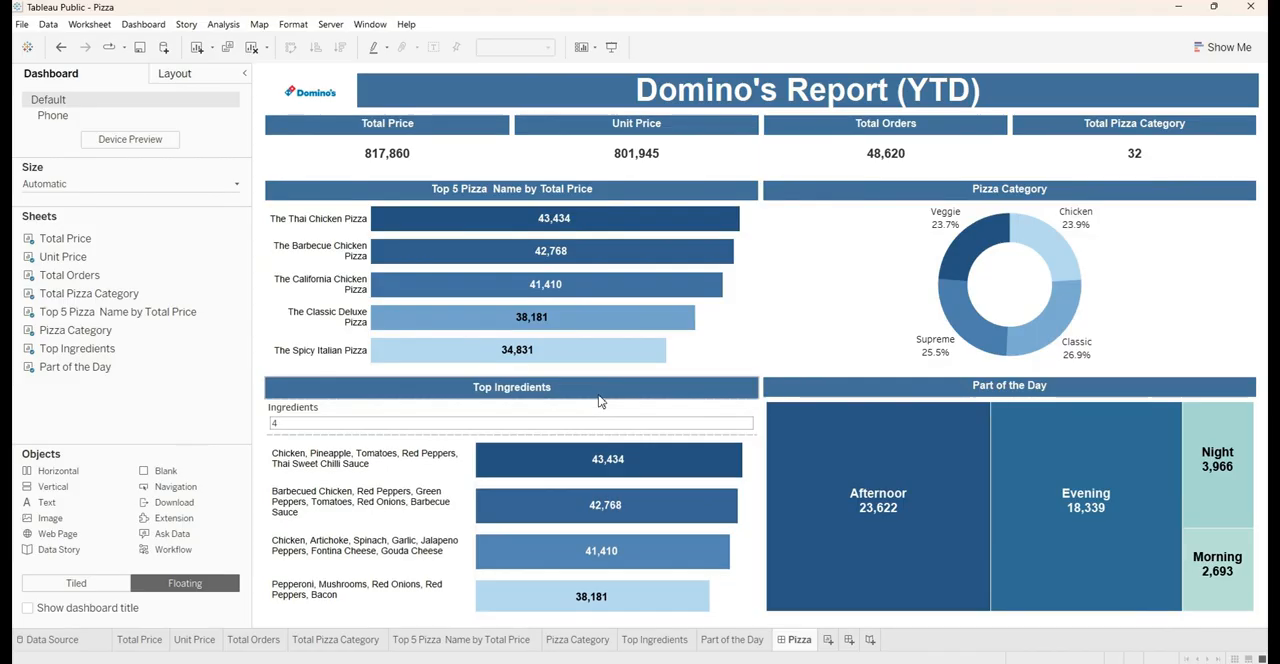
click(812, 389)
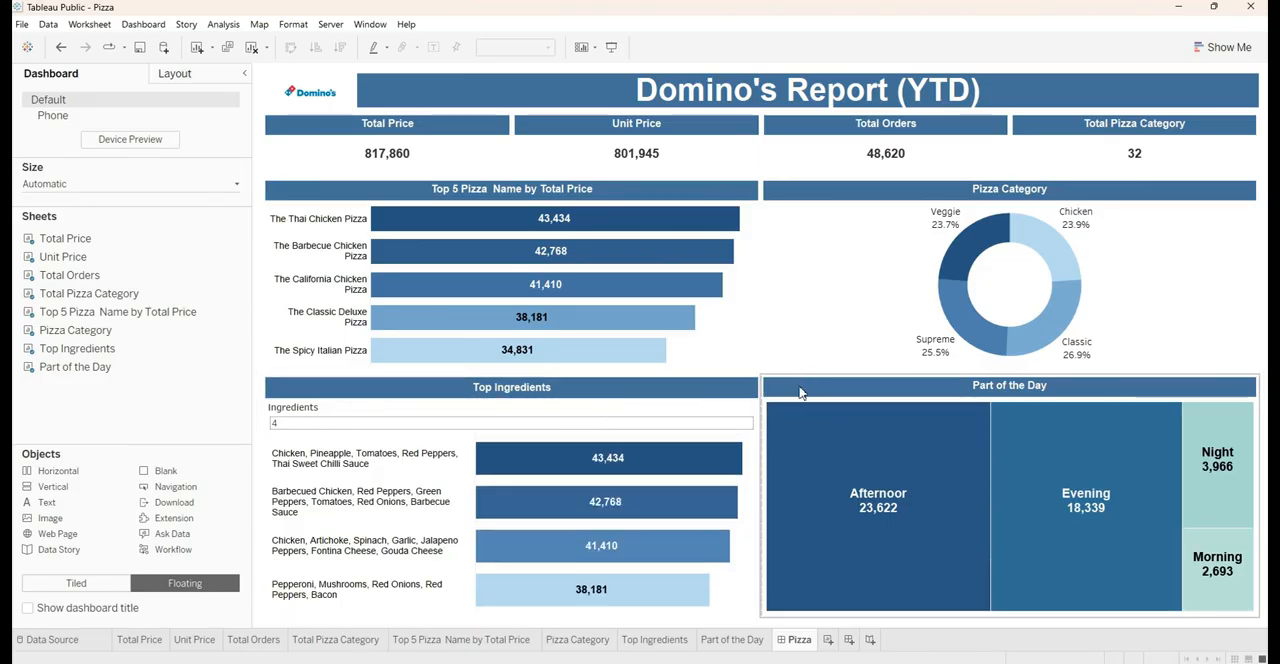
click(816, 436)
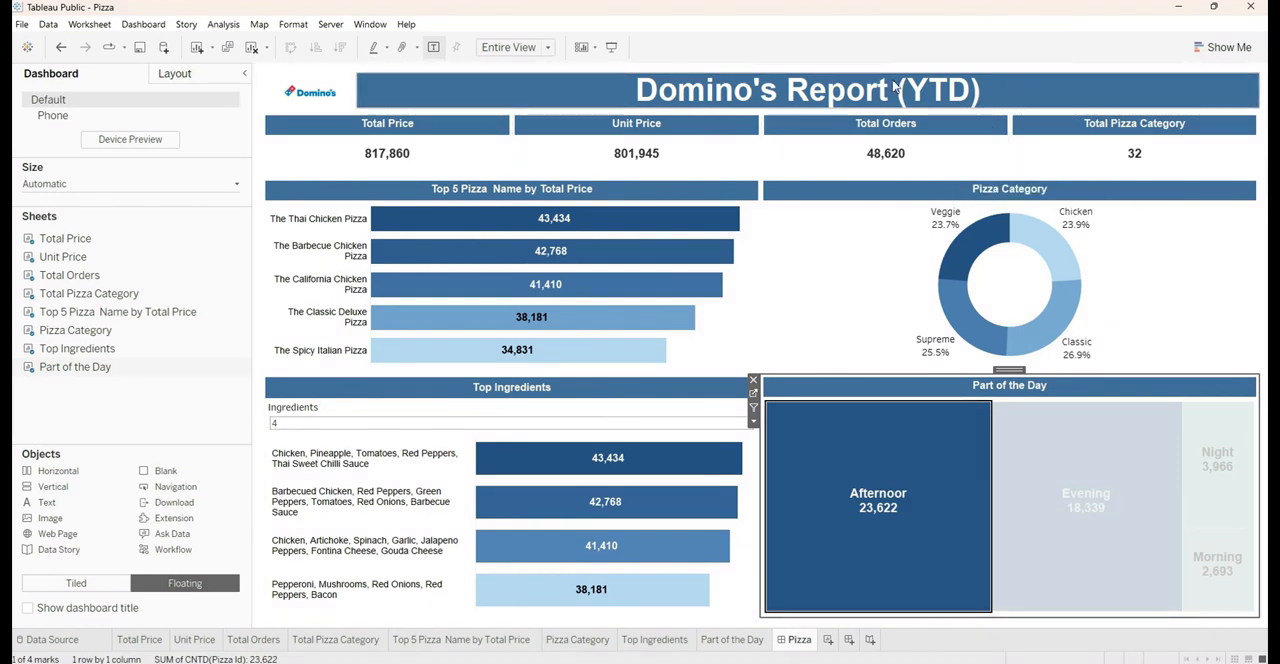
Try a black background on the horizontal container with the logo and title, and reset it to None
click(705, 93)
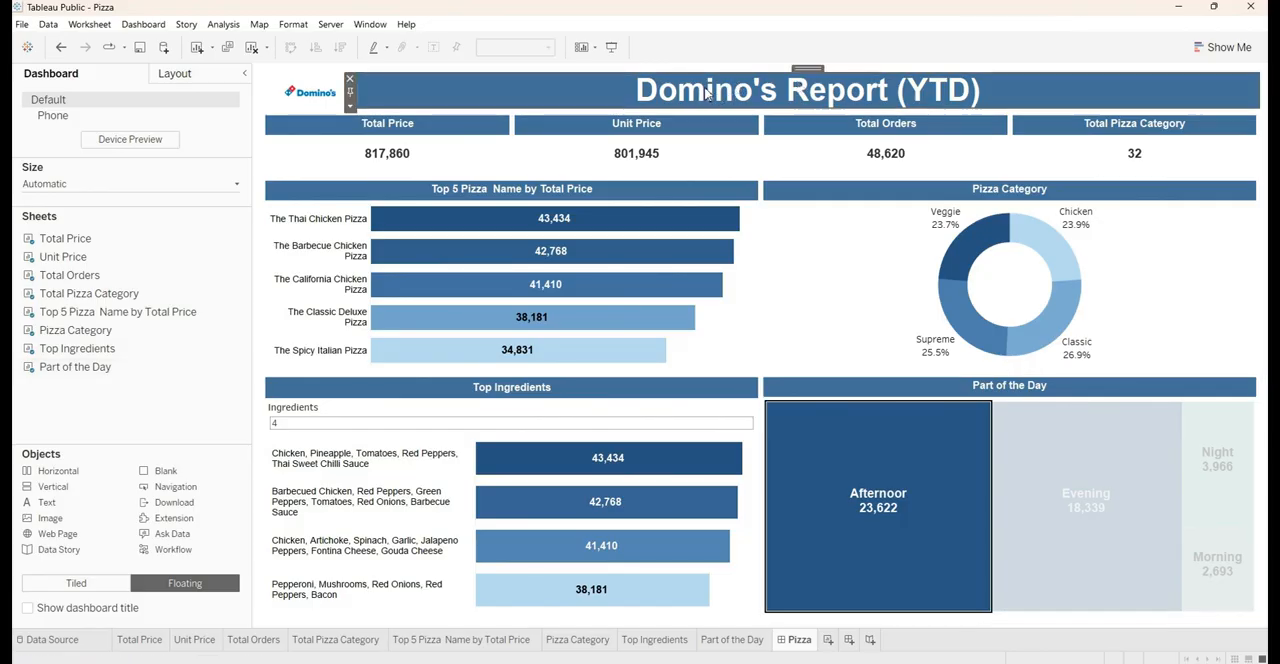
double_click(804, 69)
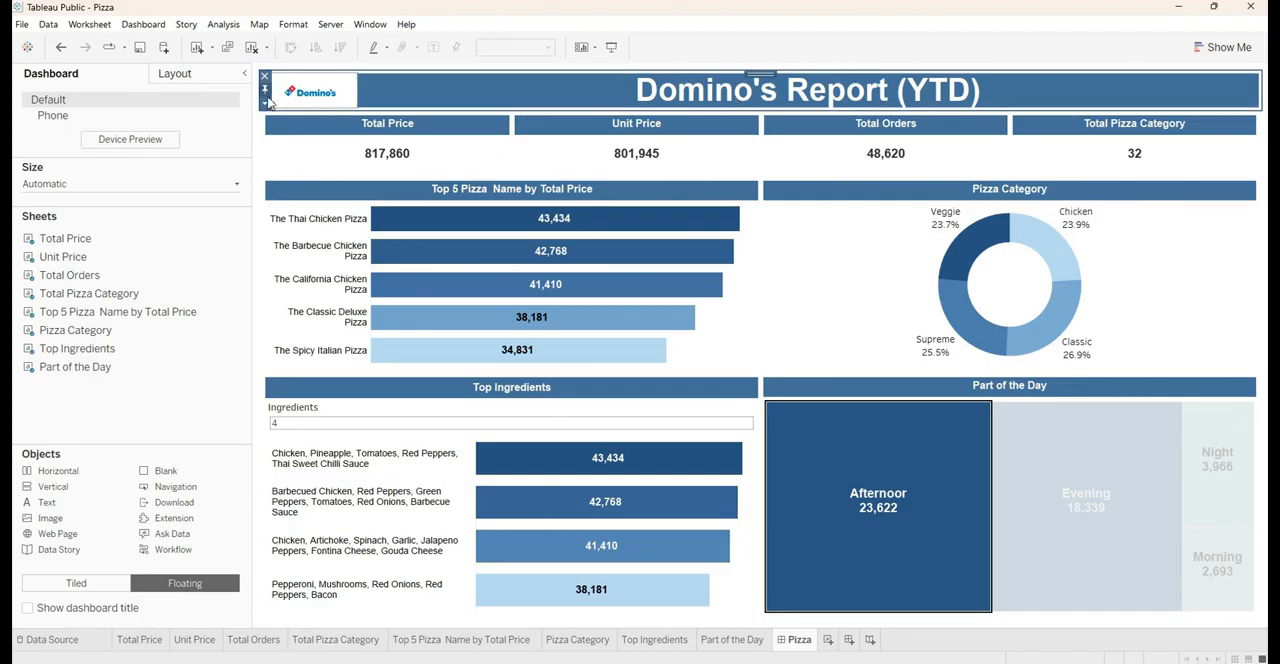
click(176, 74)
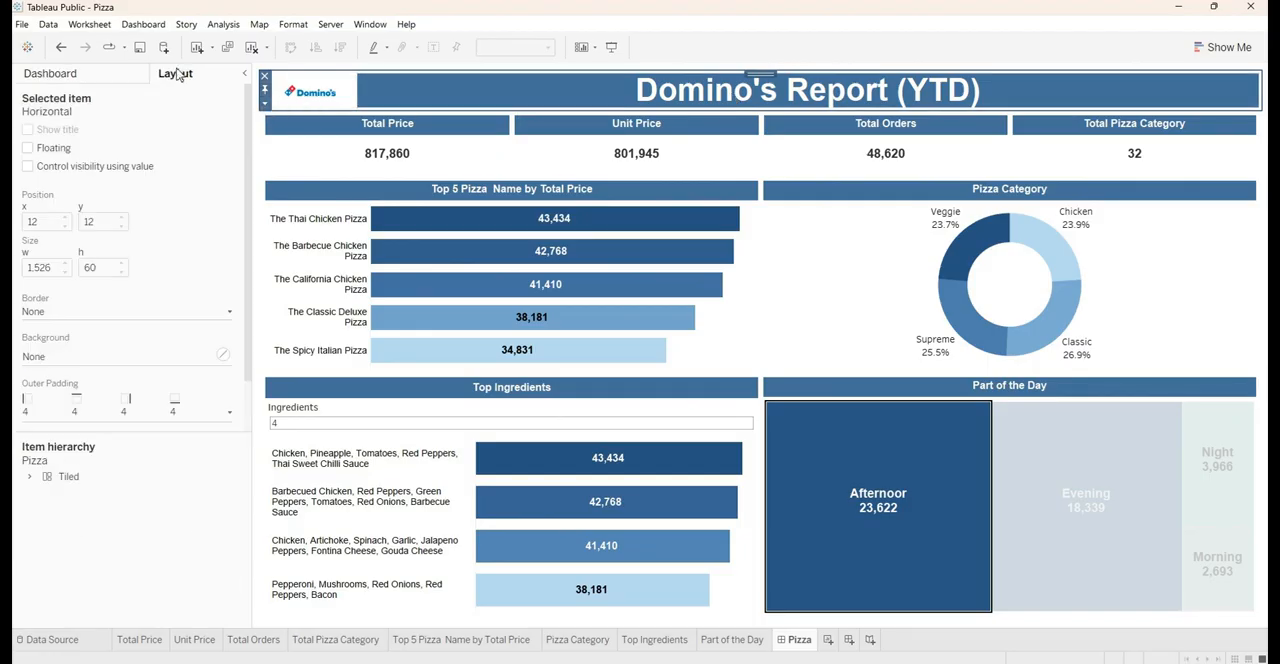
click(88, 357)
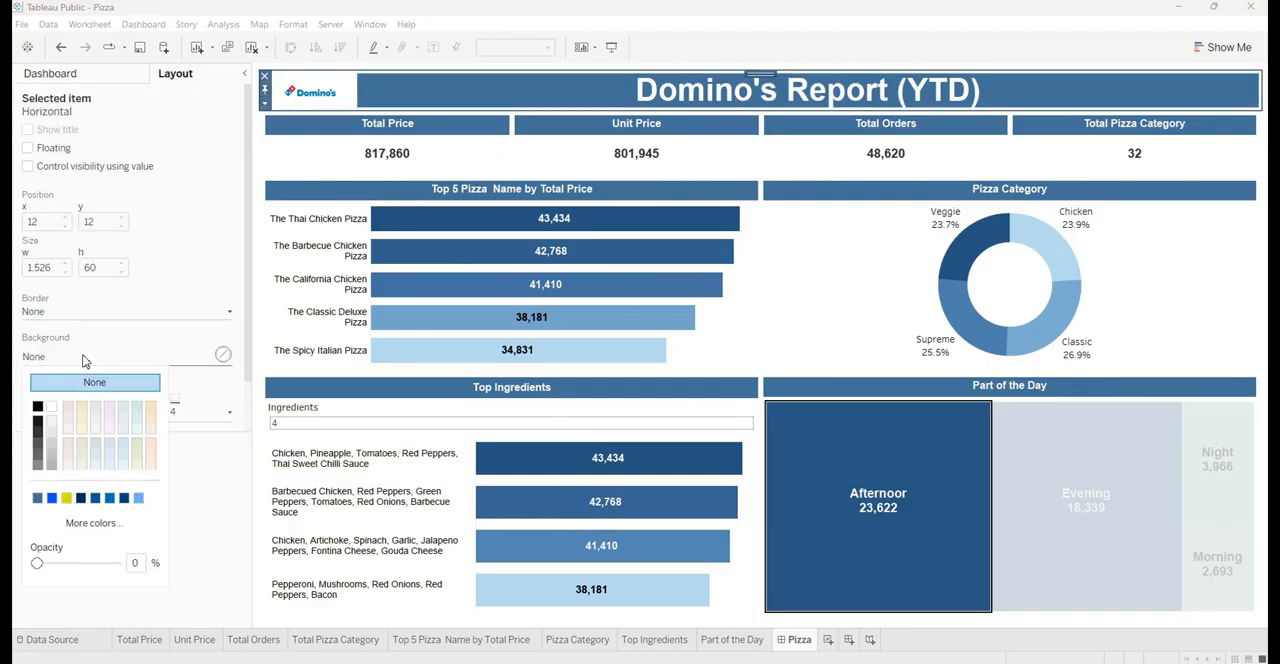
click(38, 407)
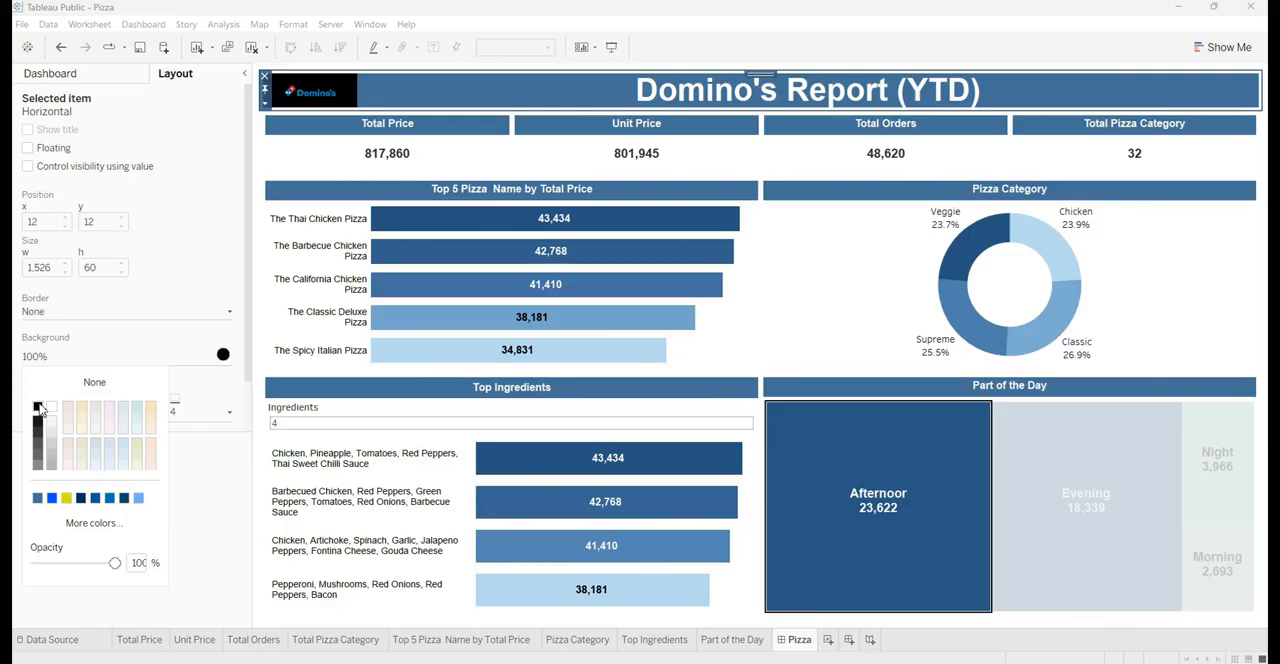
click(94, 382)
Give the horizontal container with the logo and title a solid border and the headers' medium blue as background
click(71, 312)
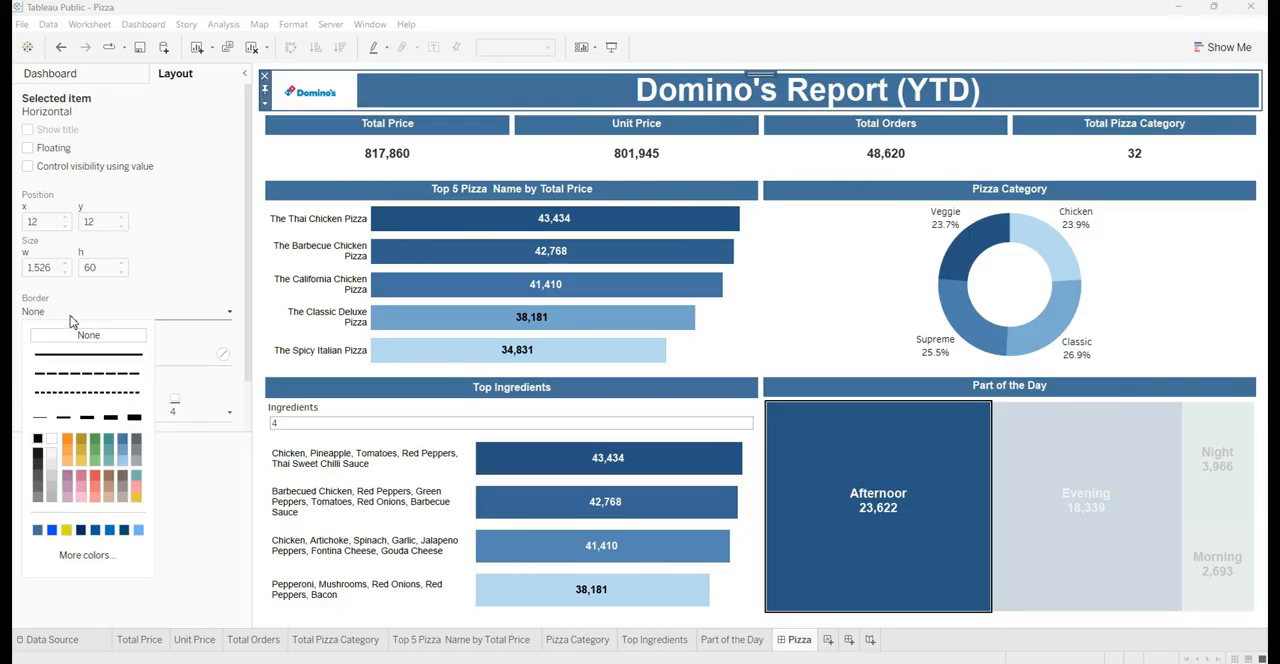
click(88, 354)
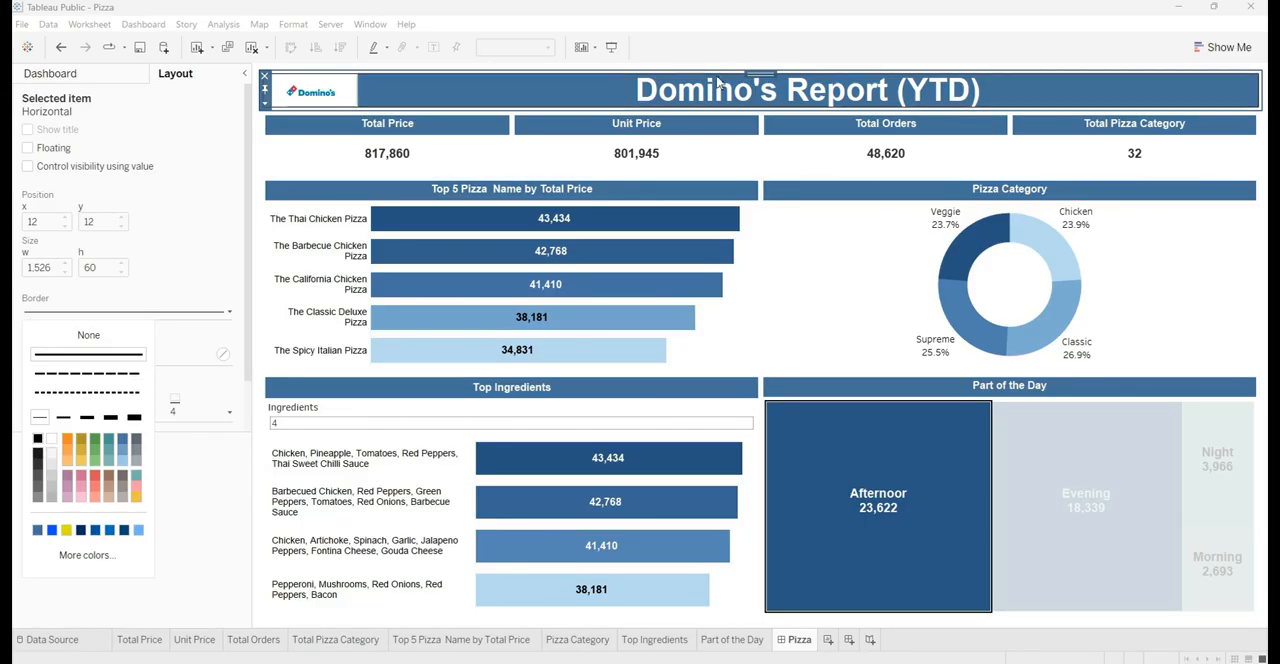
click(190, 237)
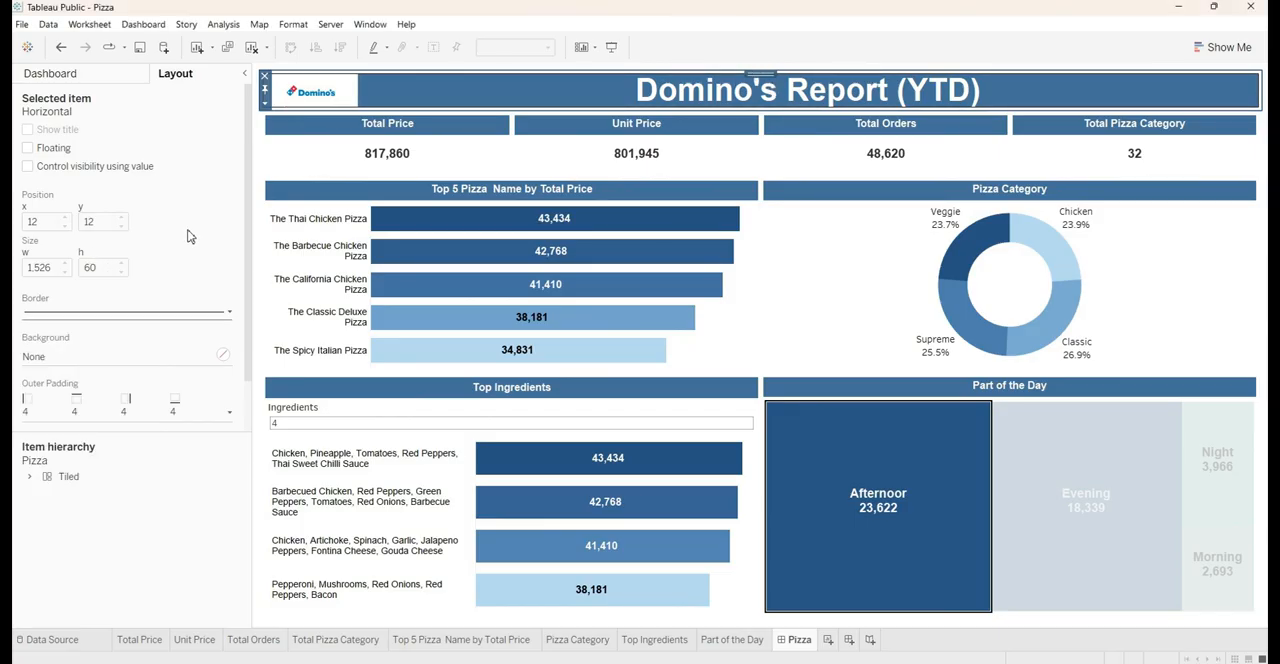
click(87, 360)
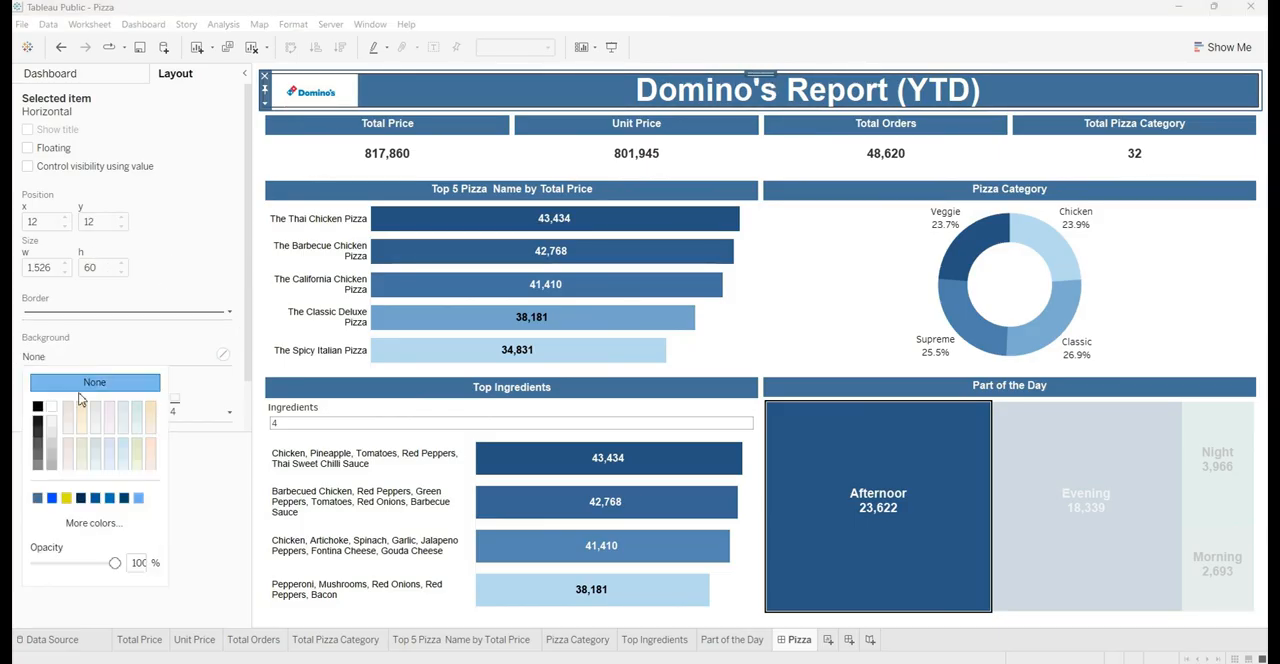
click(37, 498)
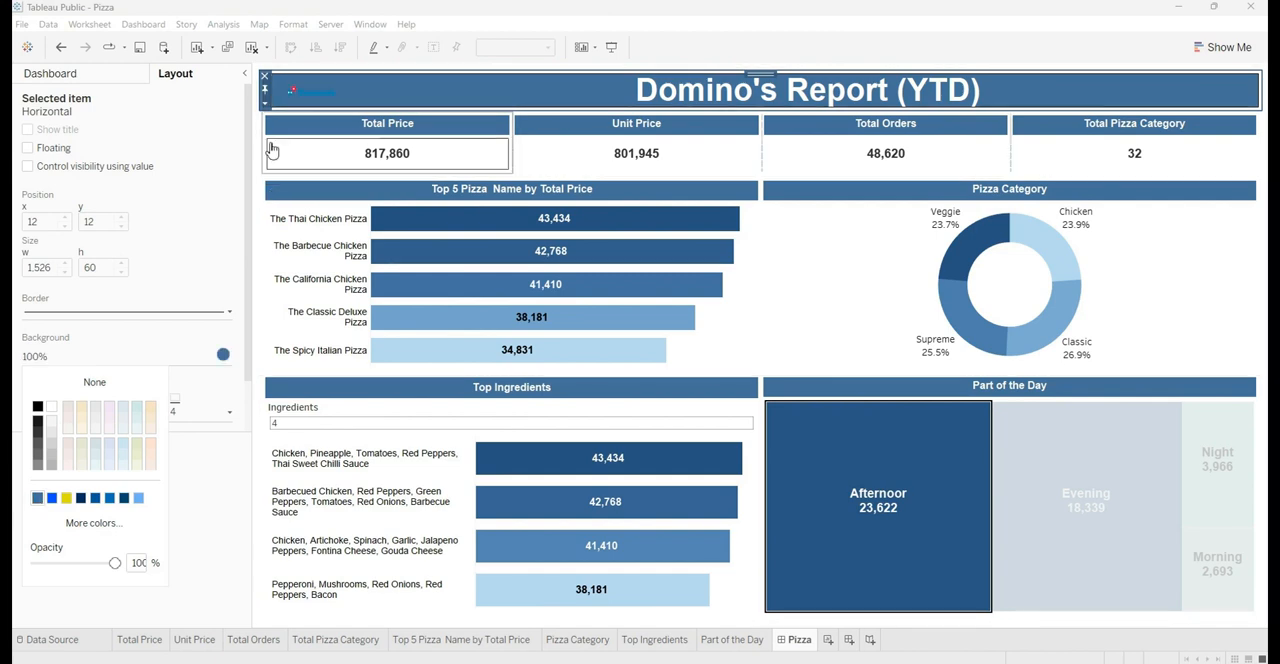
Set a white background on the Domino's logo image in the banner
click(326, 97)
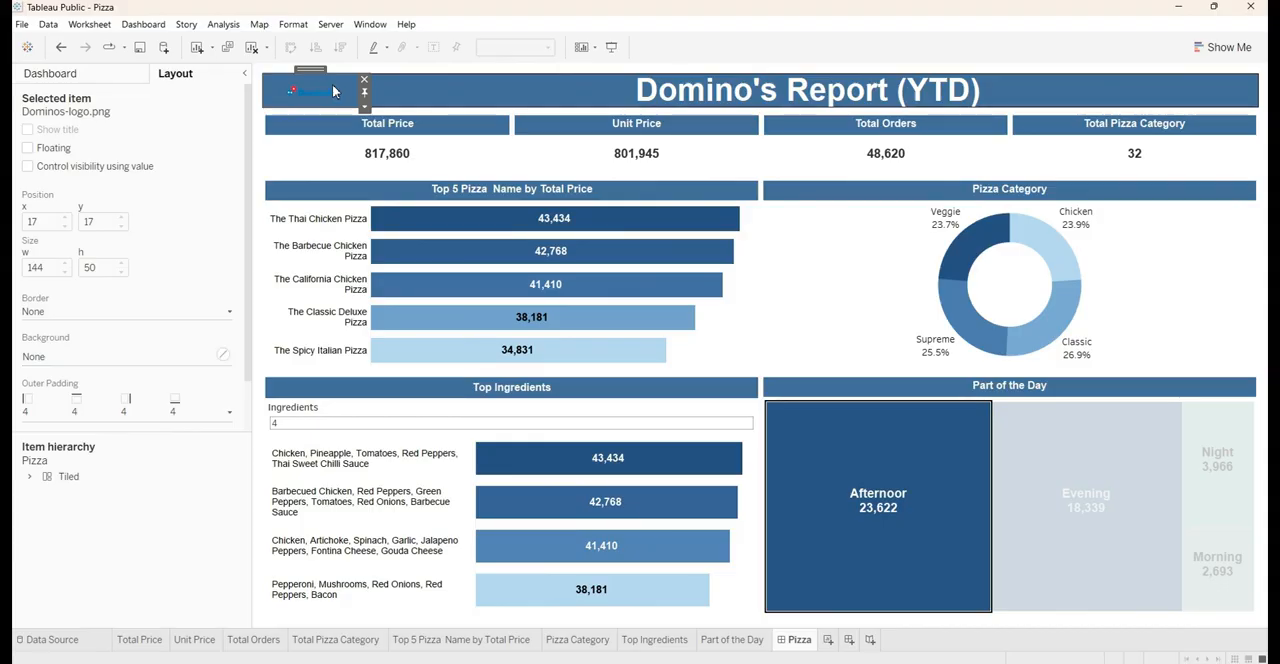
click(75, 358)
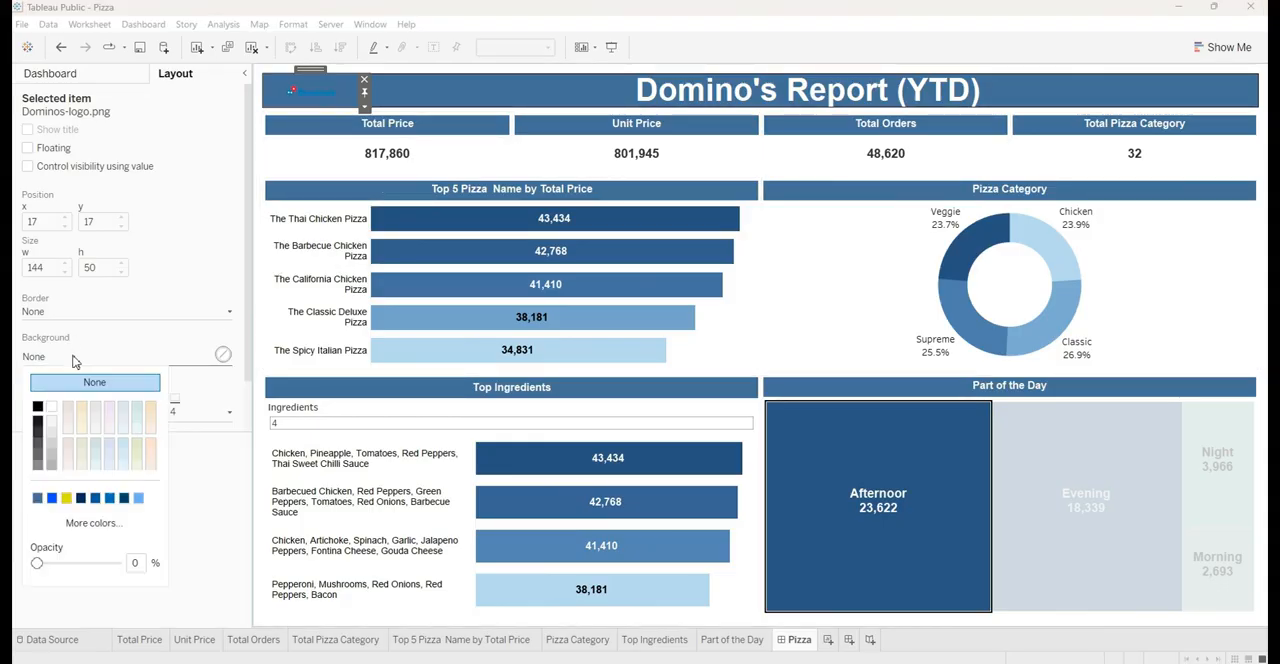
click(51, 410)
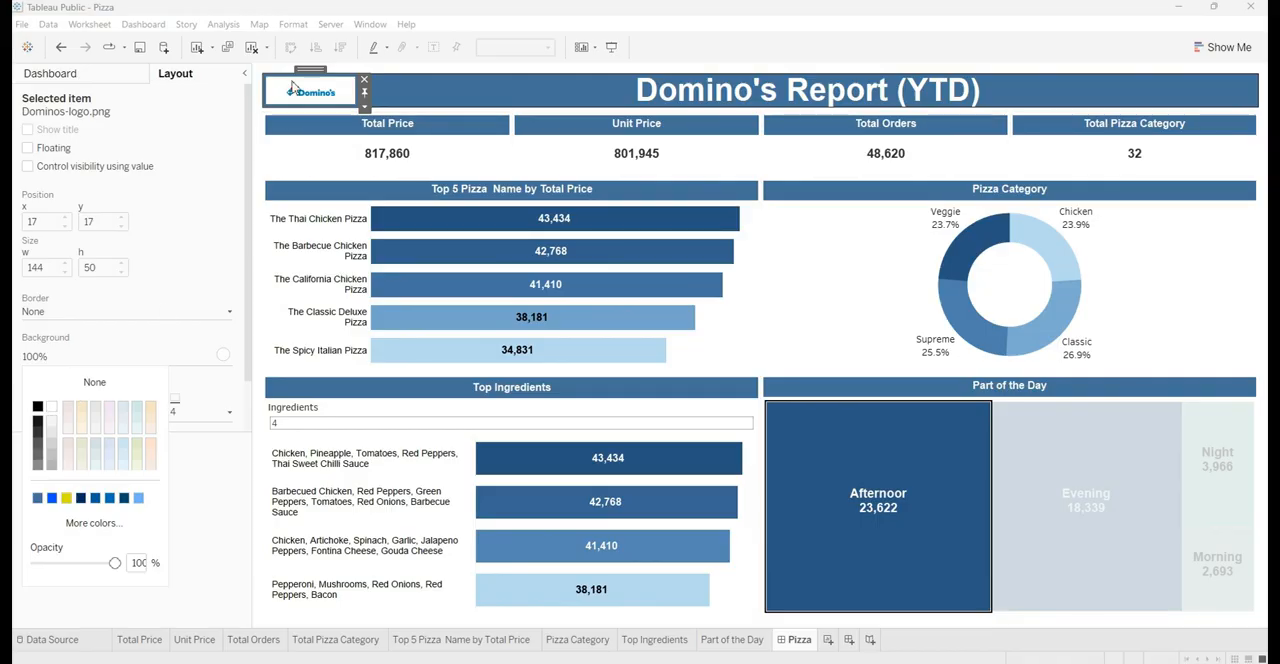
click(172, 340)
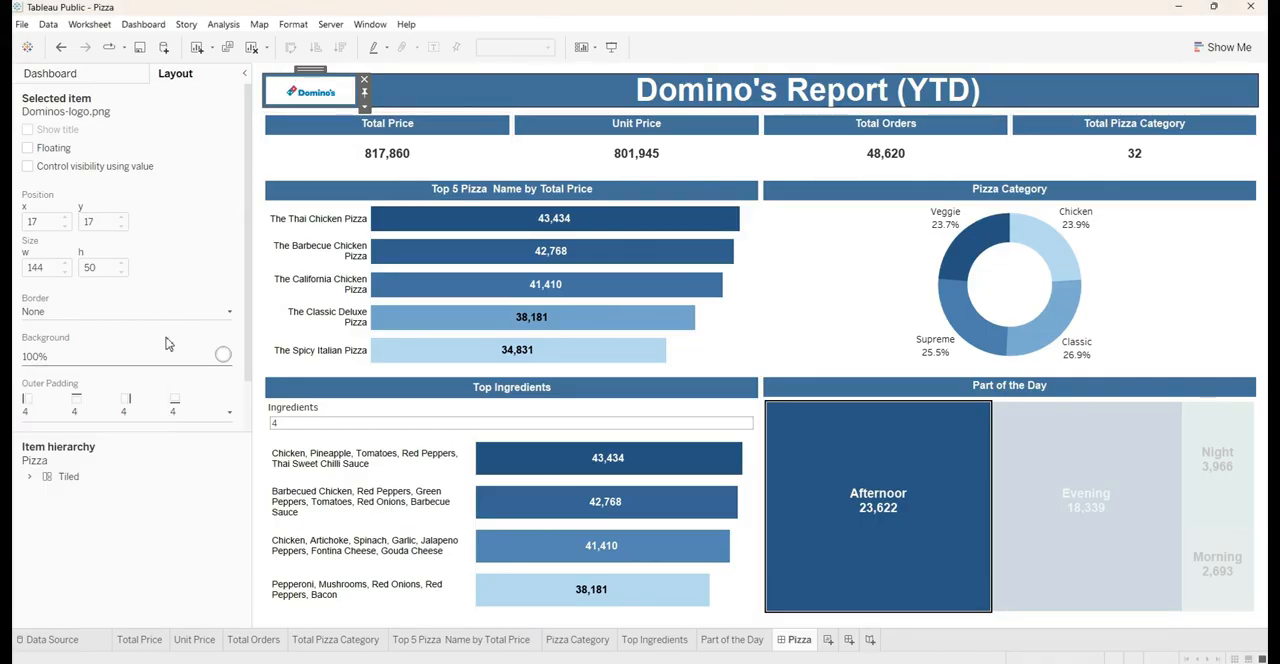
Set the logo image's outer padding to 0 on all sides
click(140, 408)
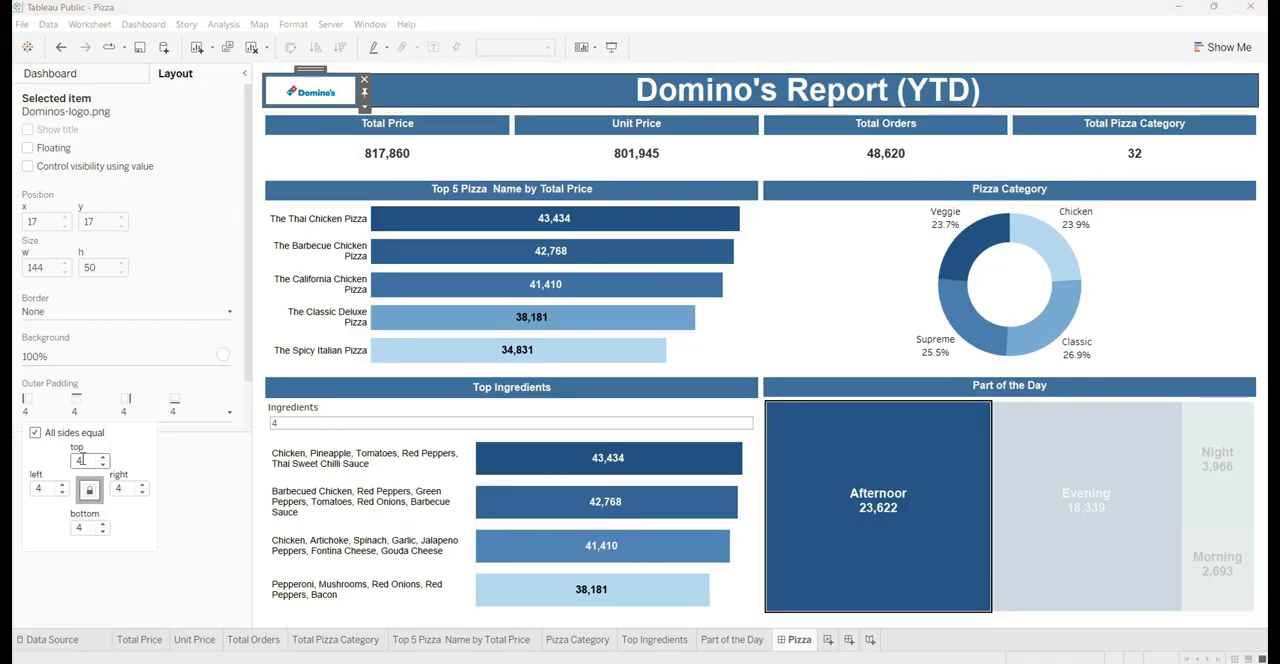
scroll(88, 467, down, 3)
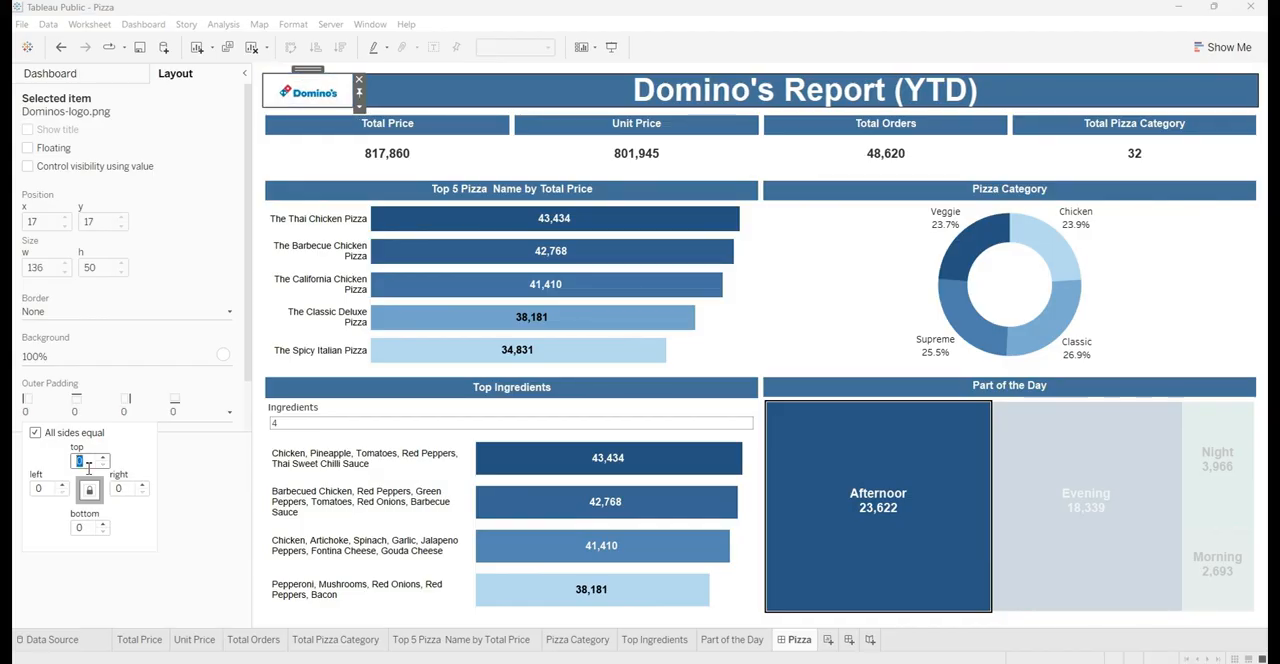
click(210, 514)
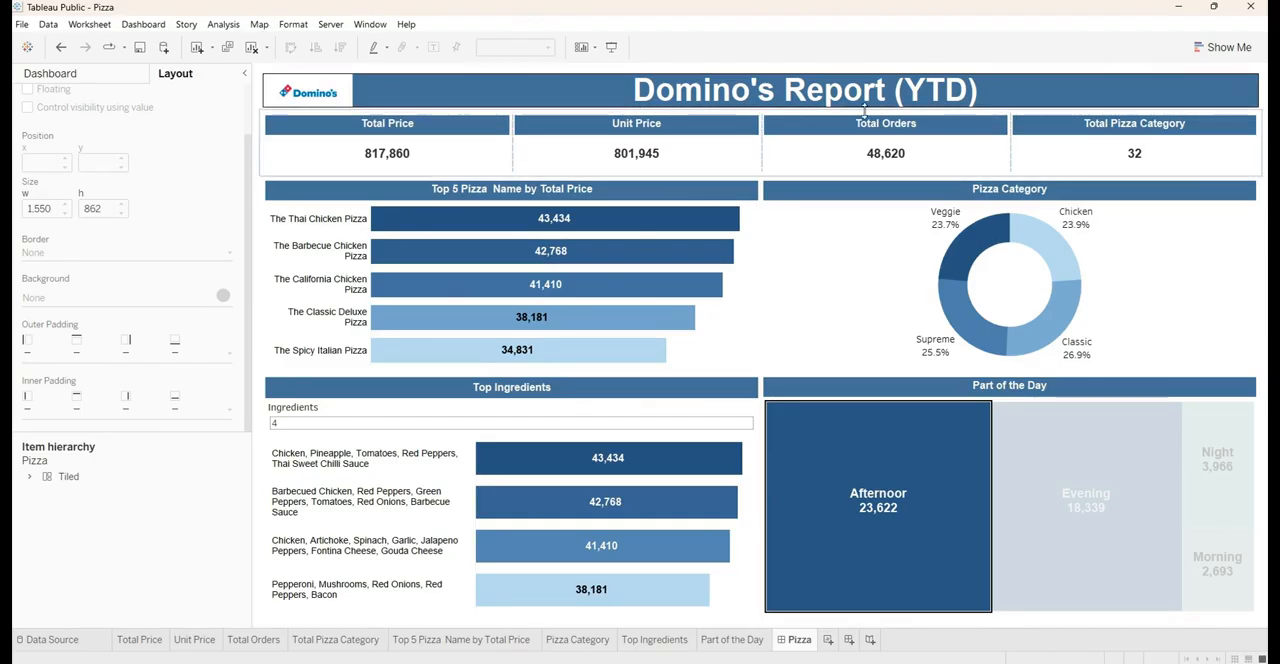
Add a thin solid black border to the Total Price and Unit Price KPI sheets
click(375, 128)
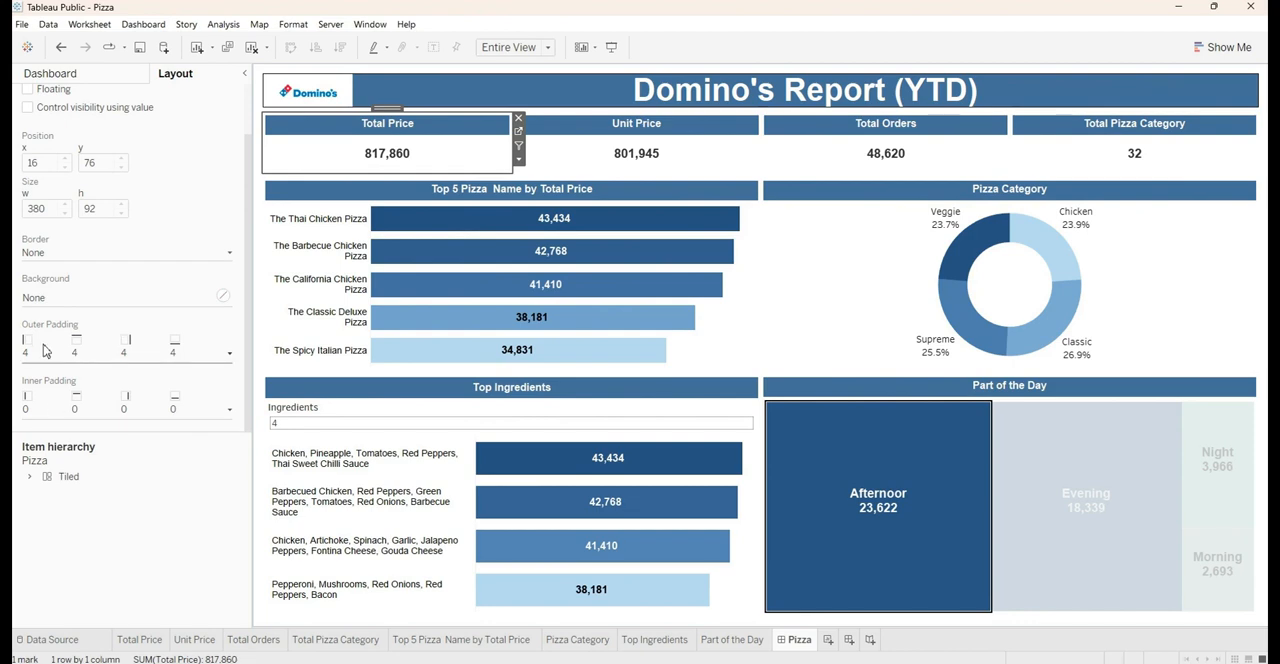
click(67, 258)
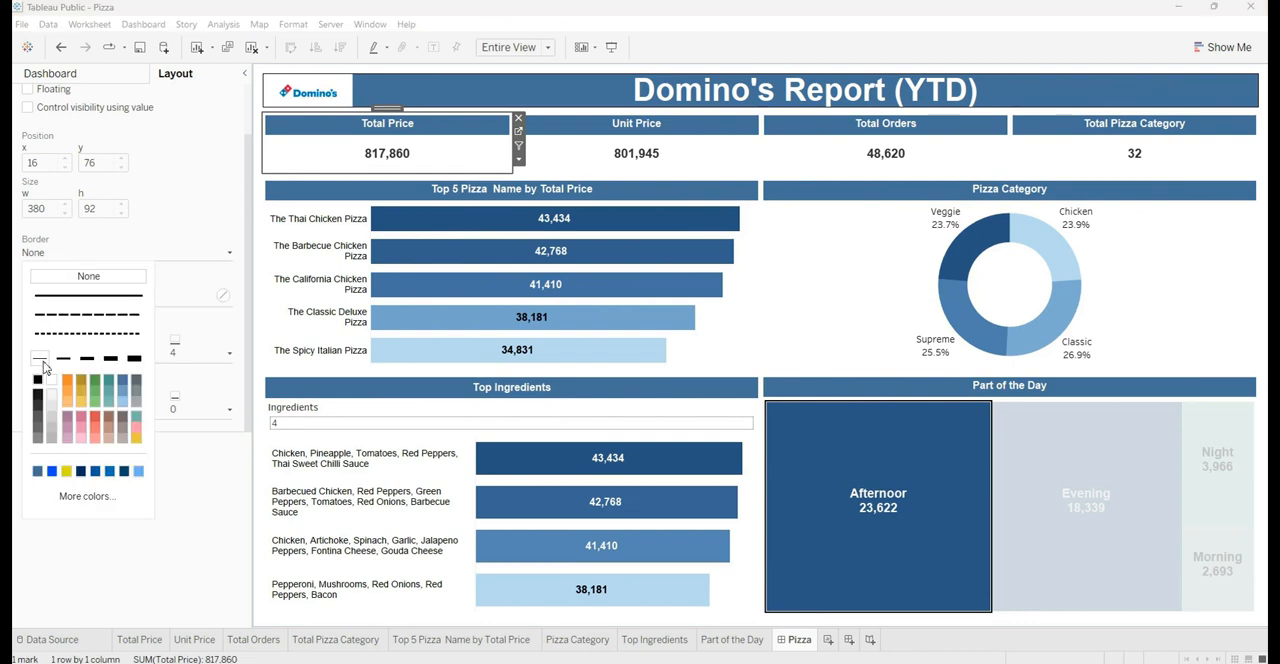
click(88, 295)
click(646, 125)
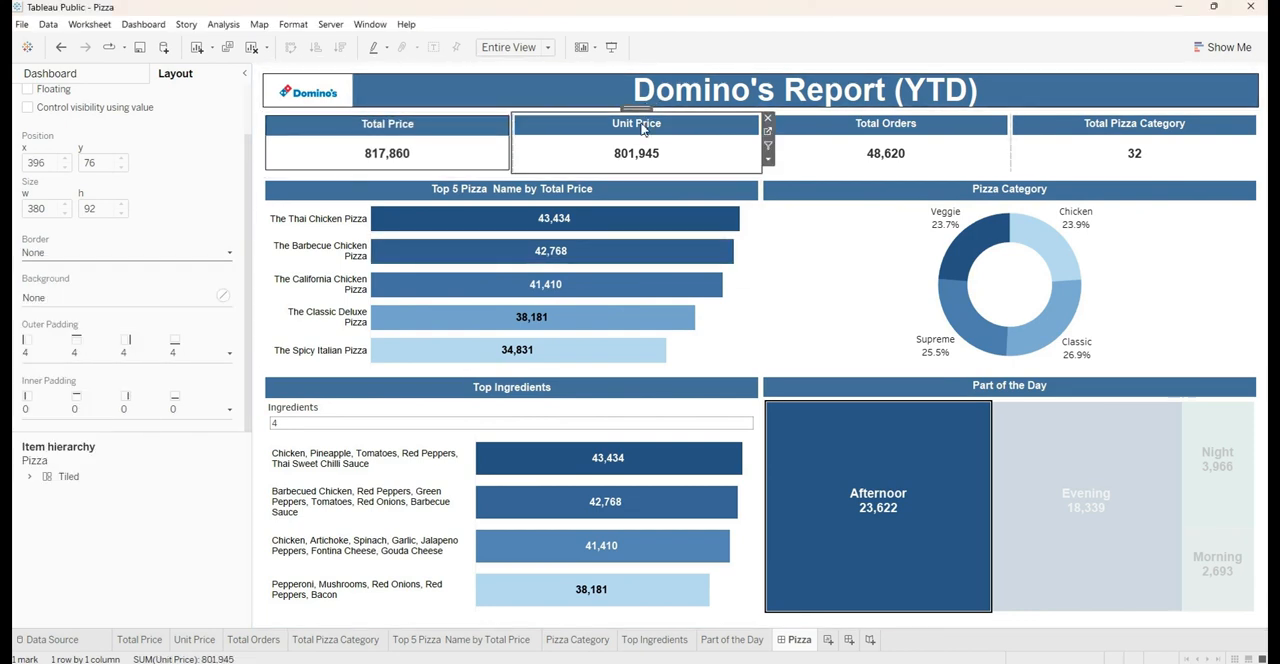
click(82, 255)
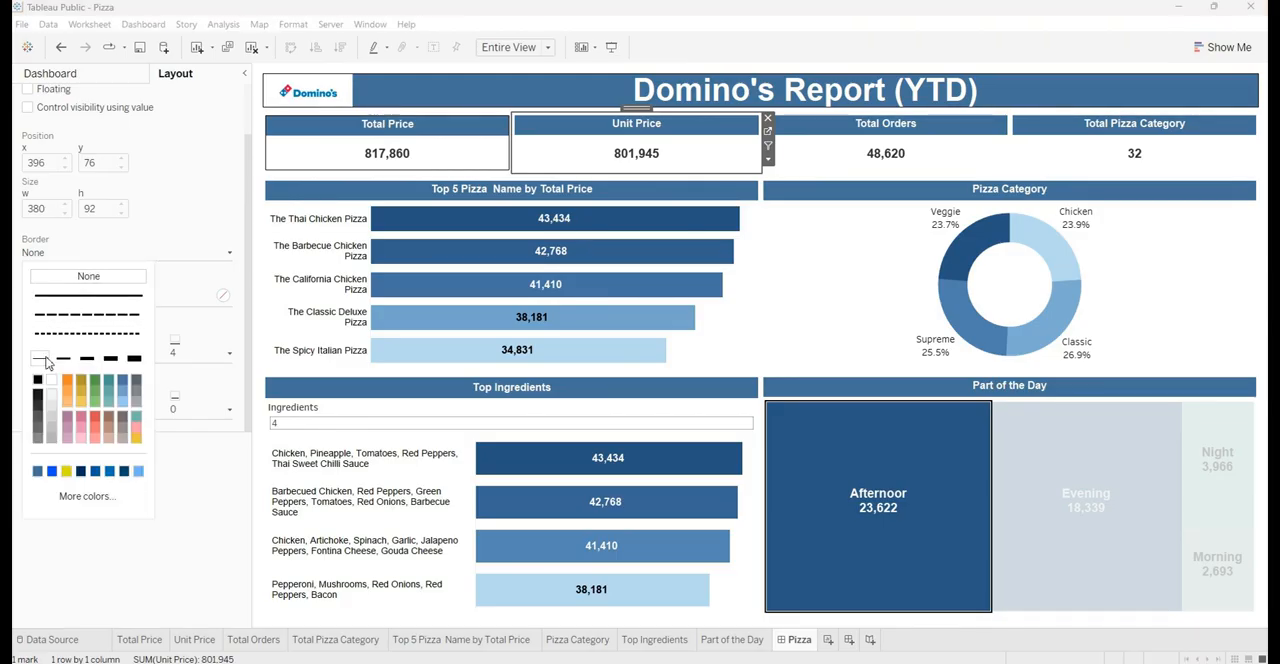
click(88, 295)
Add a thin solid black border to the Total Orders and Total Pizza Category KPI sheets
click(891, 139)
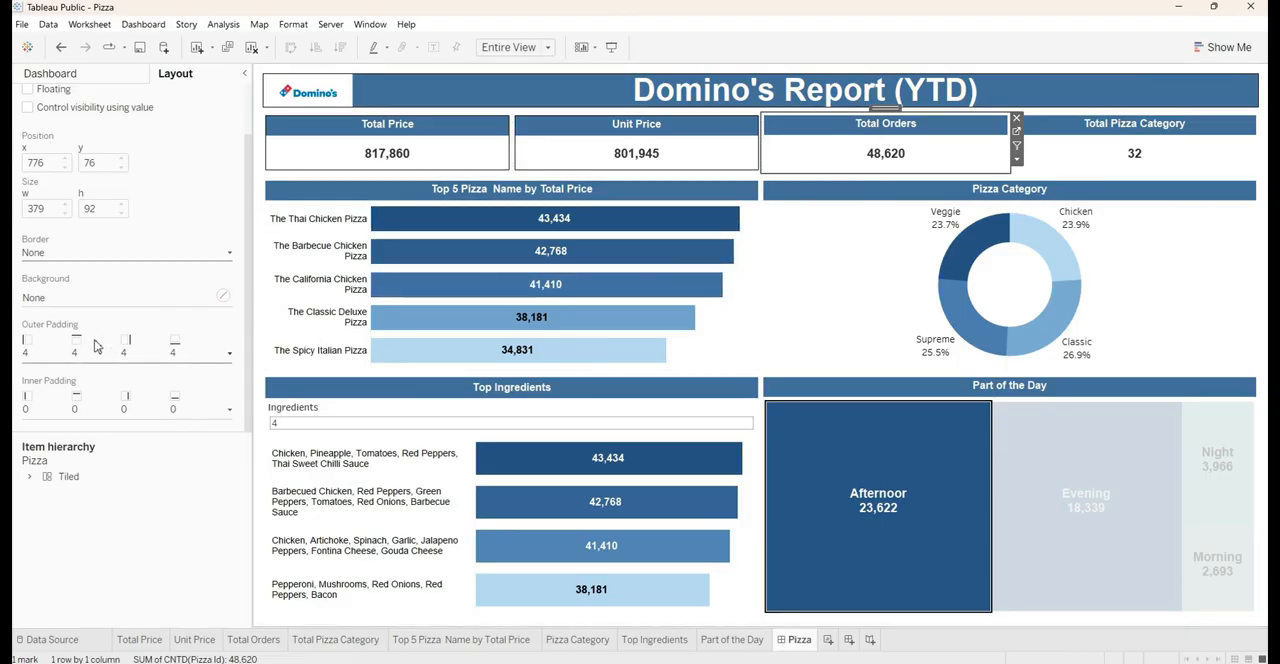
click(72, 255)
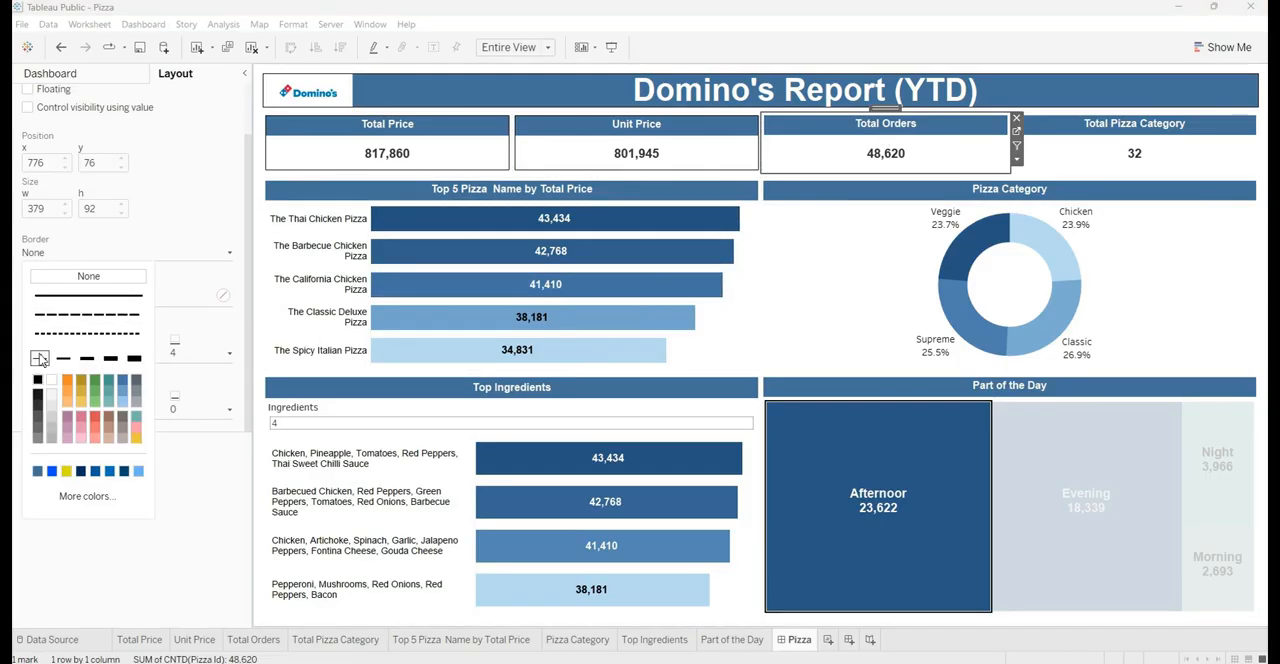
click(88, 295)
click(1163, 147)
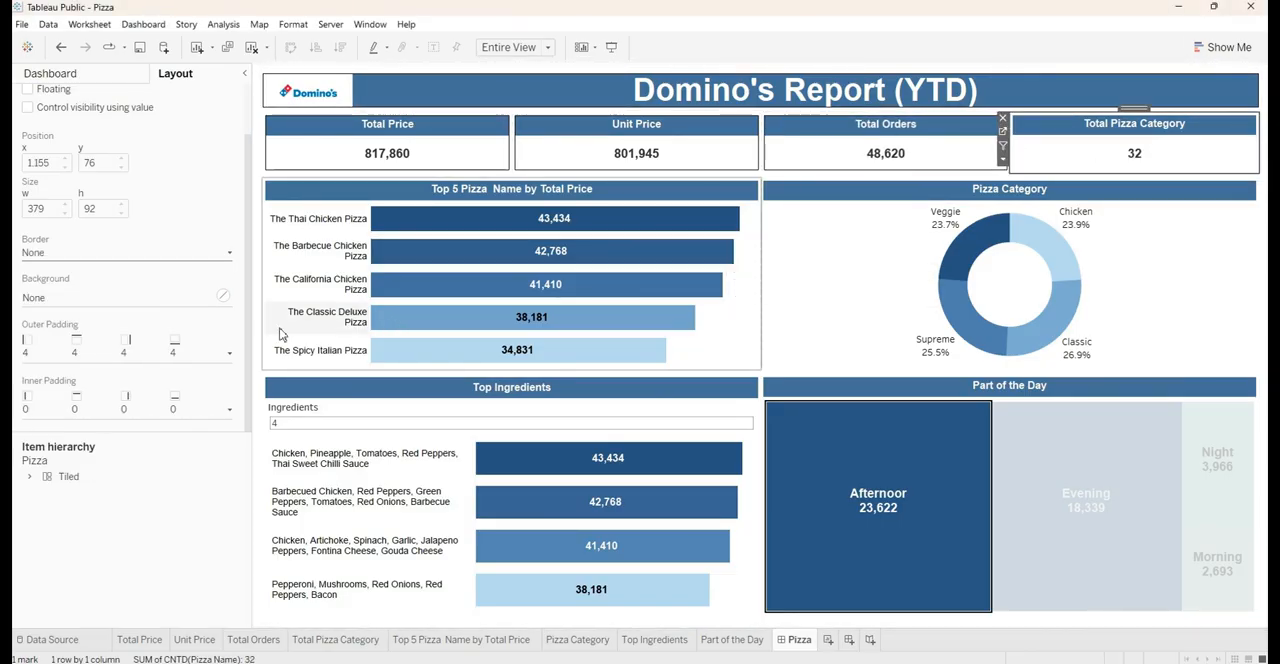
click(90, 253)
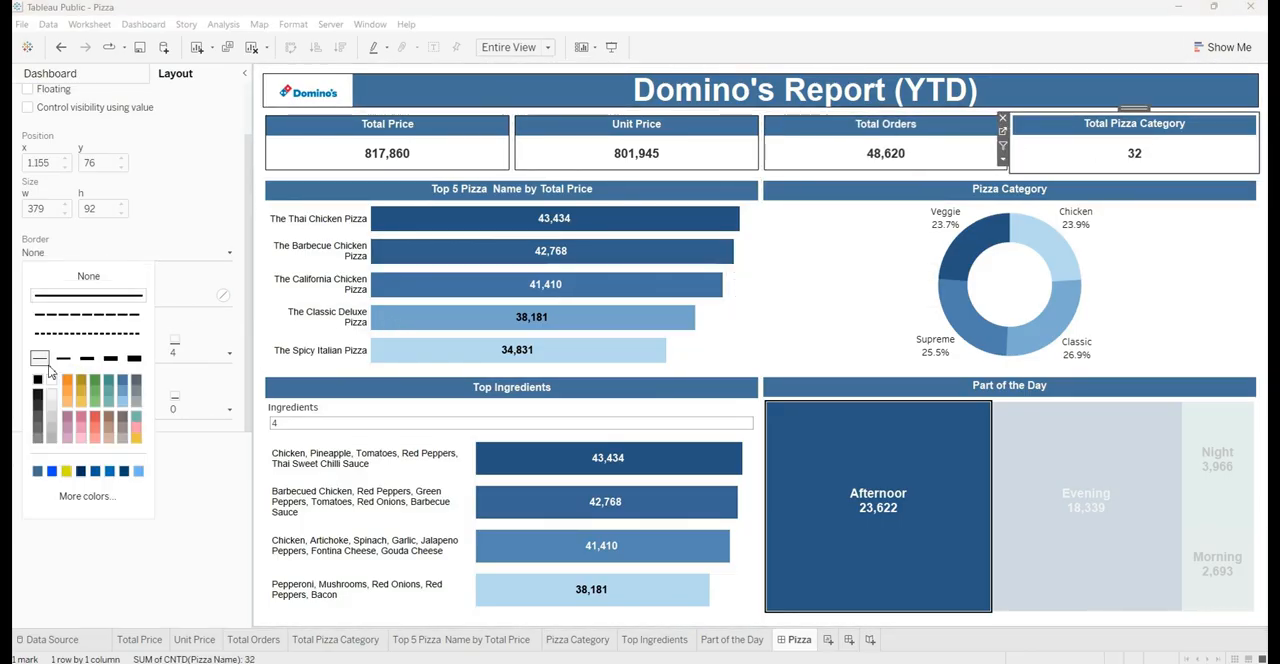
click(92, 296)
click(192, 604)
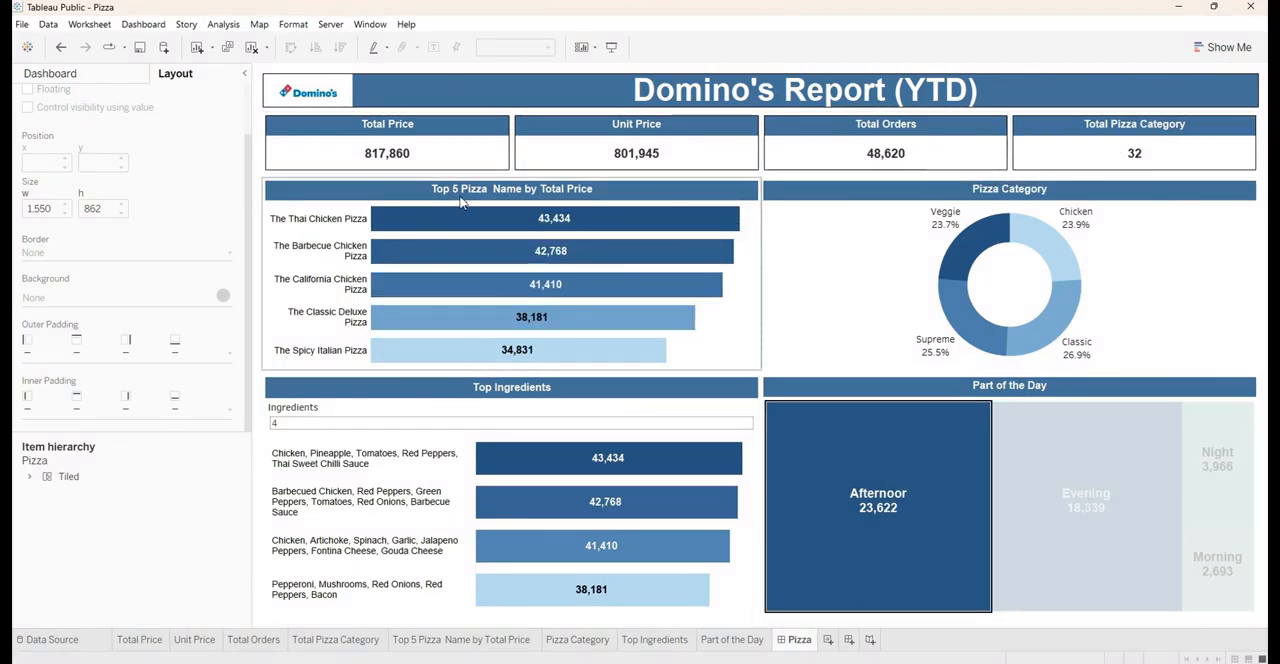
Give the Top 5 Pizza Name by Total Price and Pizza Category charts a thin solid black border
click(481, 215)
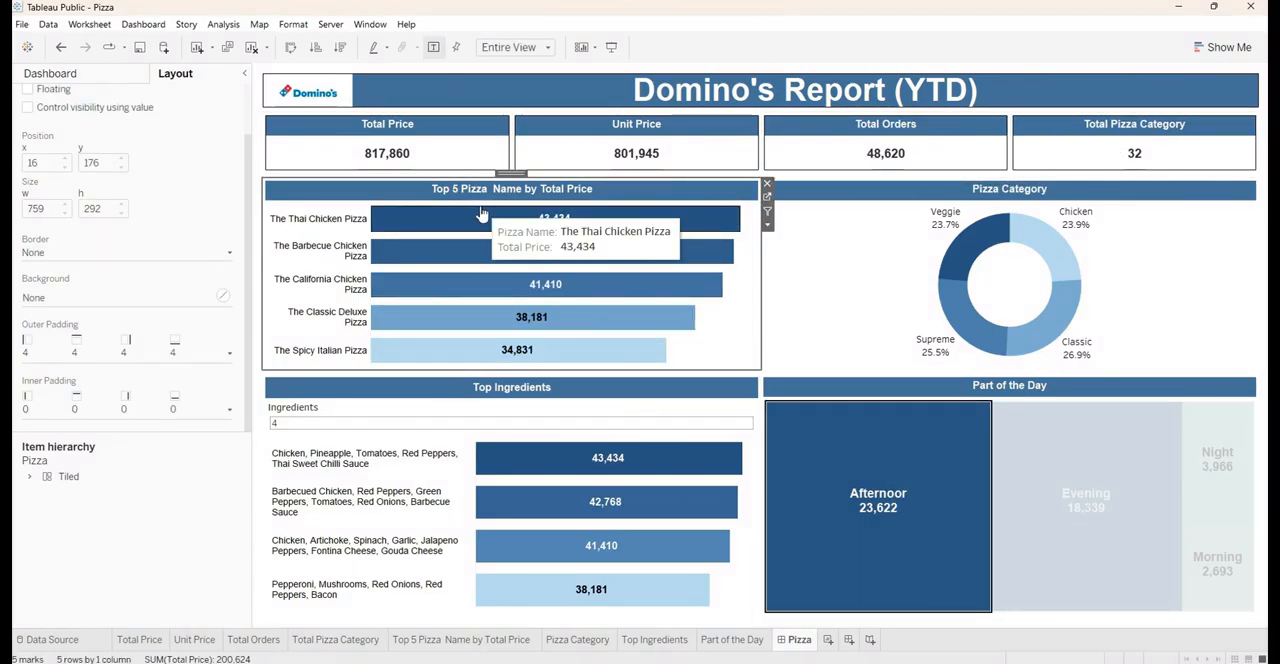
click(70, 254)
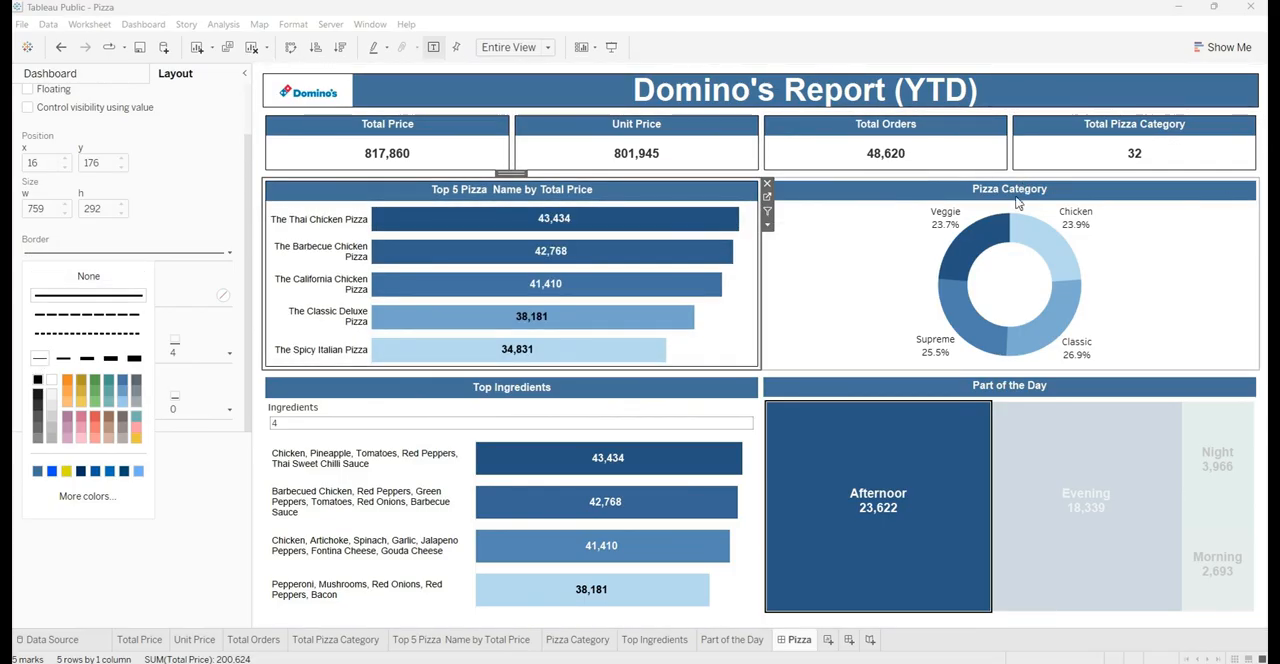
click(827, 244)
click(100, 254)
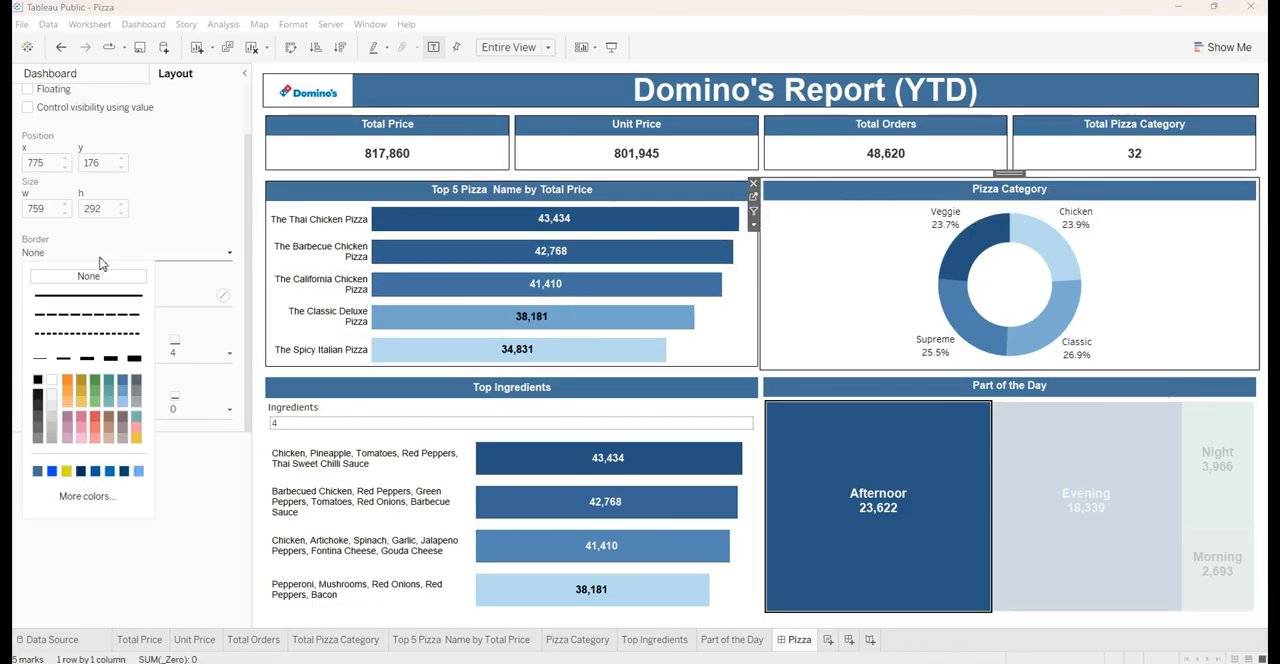
Put a thin solid black border around the whole Top Ingredients container and the Part of the Day sheet
click(519, 390)
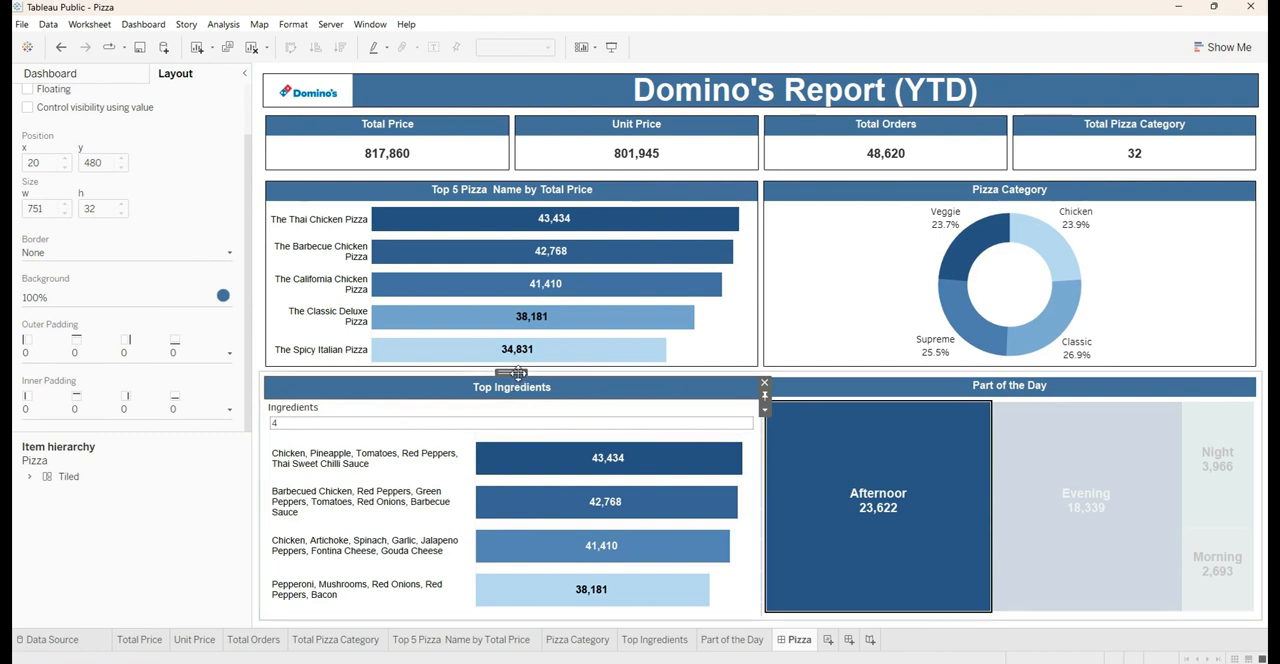
click(516, 448)
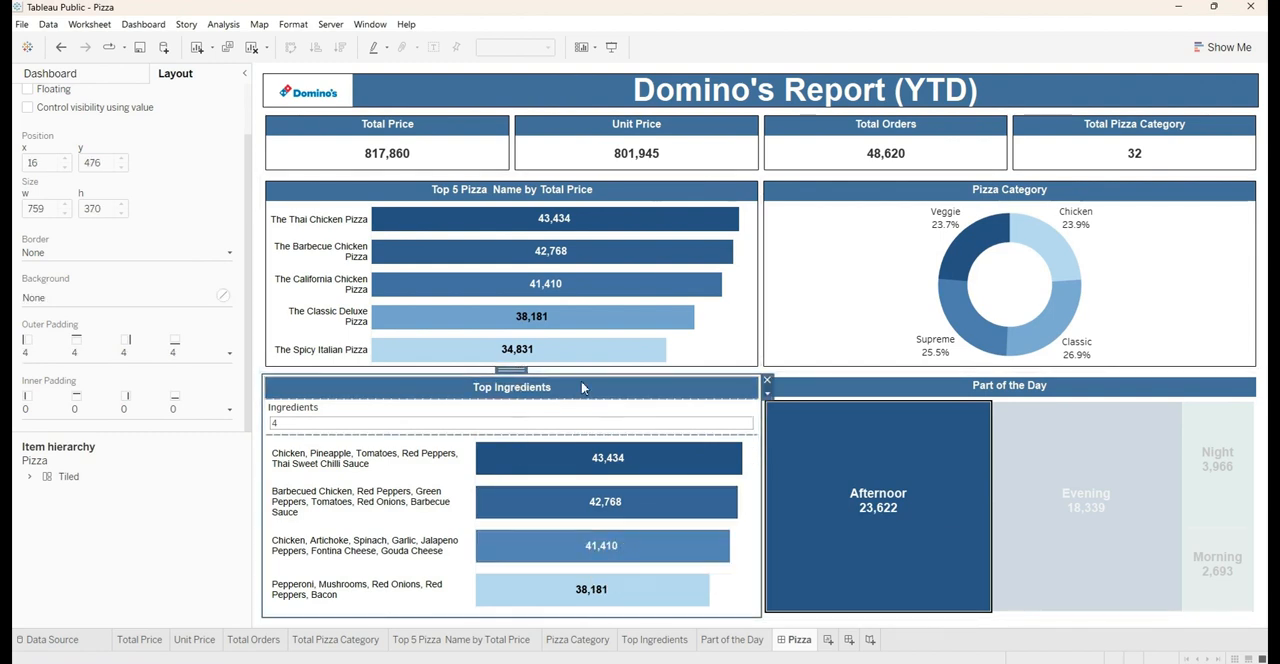
click(63, 258)
click(37, 381)
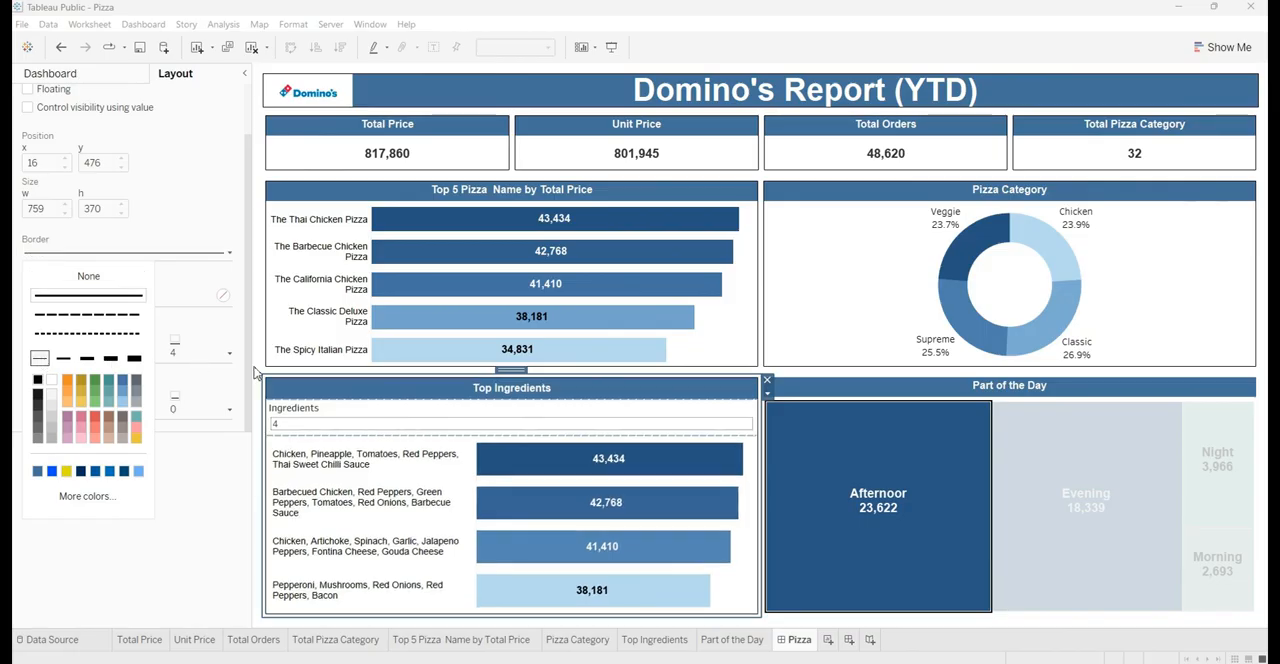
click(1025, 392)
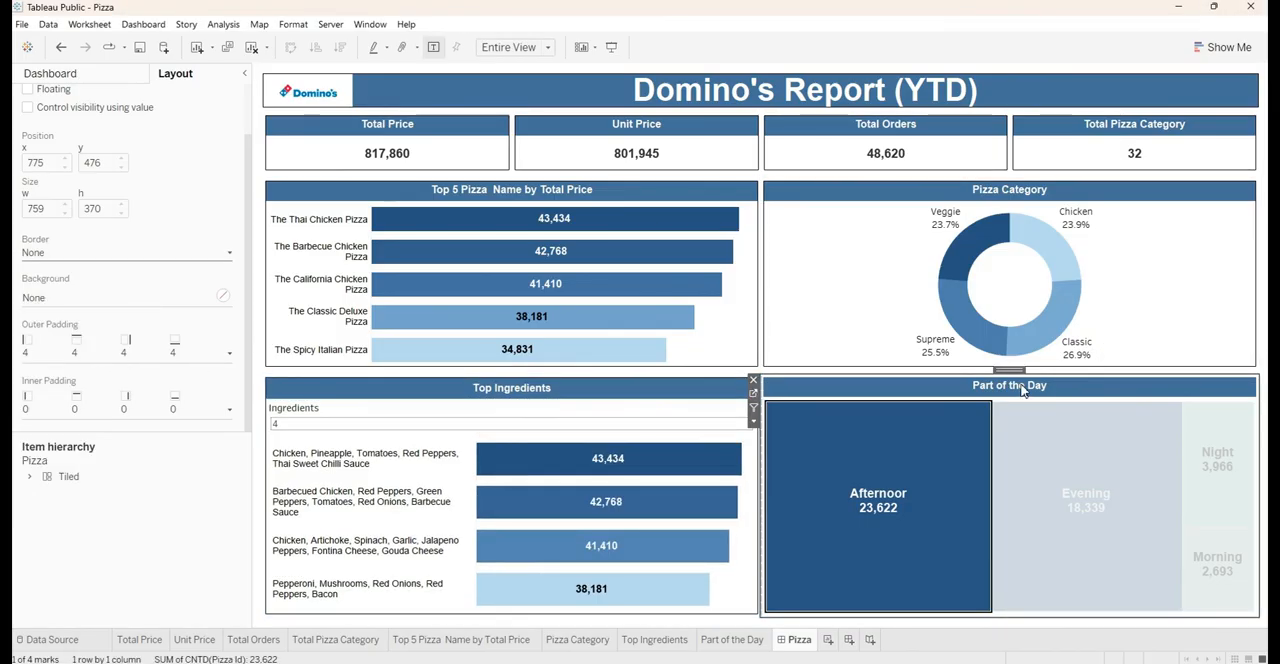
click(118, 255)
click(37, 380)
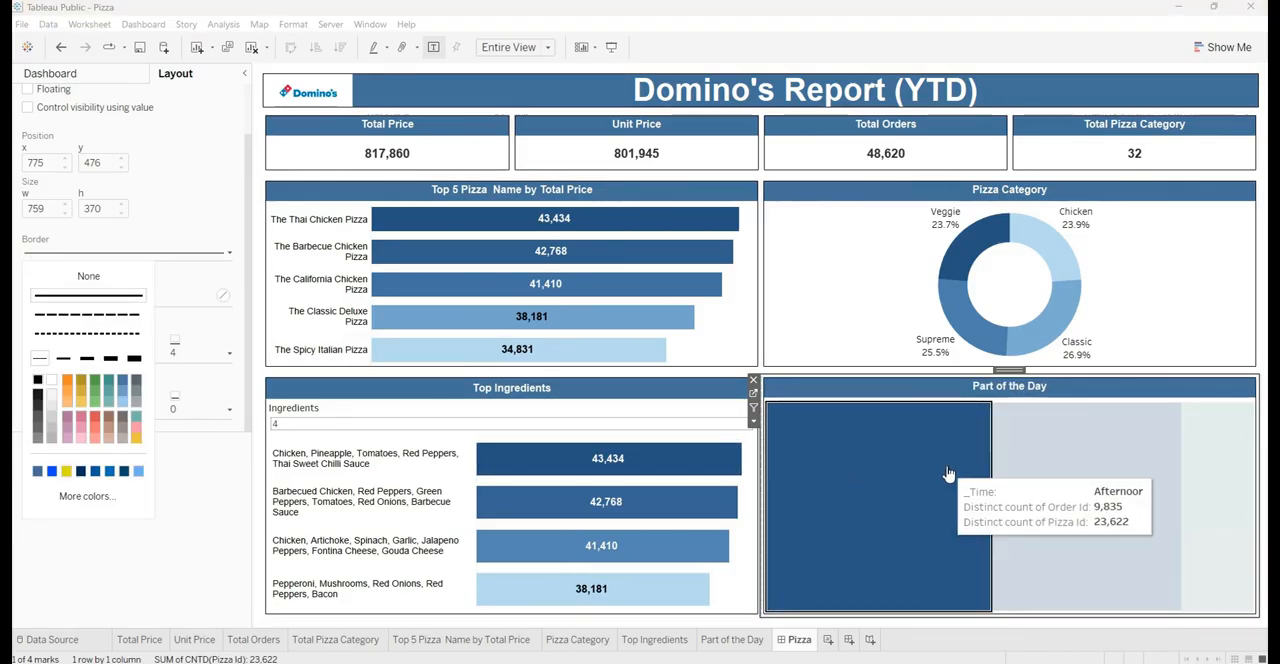
Clear the mark selection in the Part of the Day treemap and deselect the sheet
click(1070, 445)
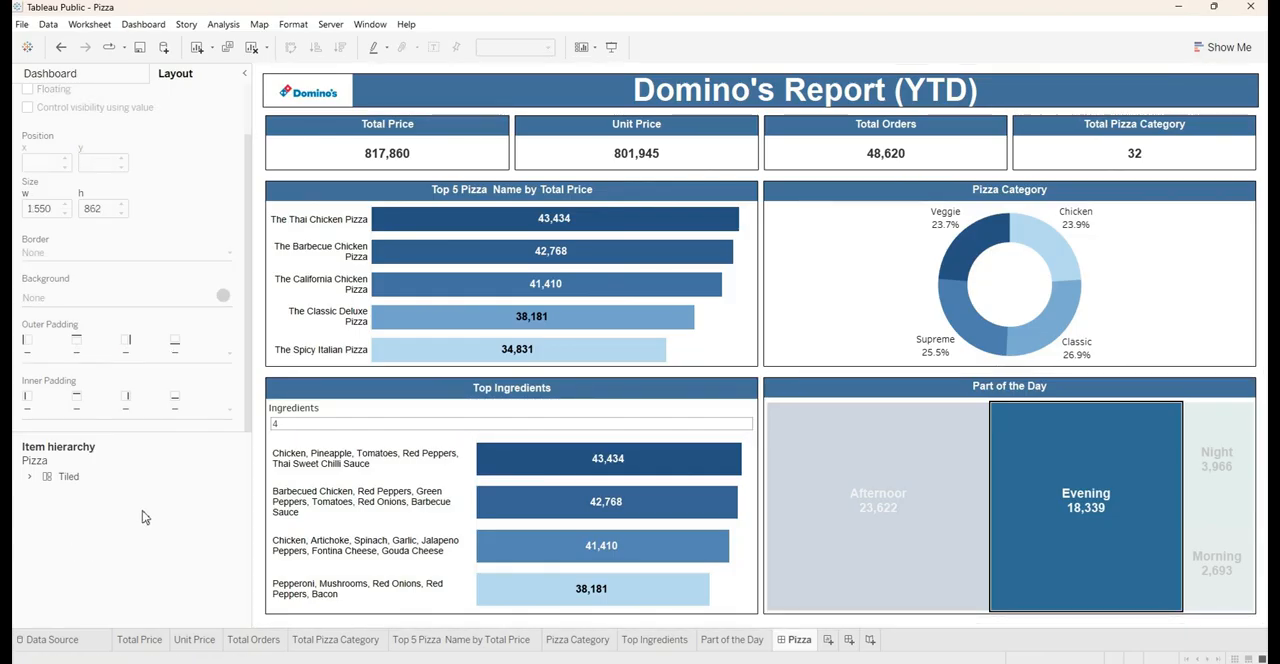
click(913, 458)
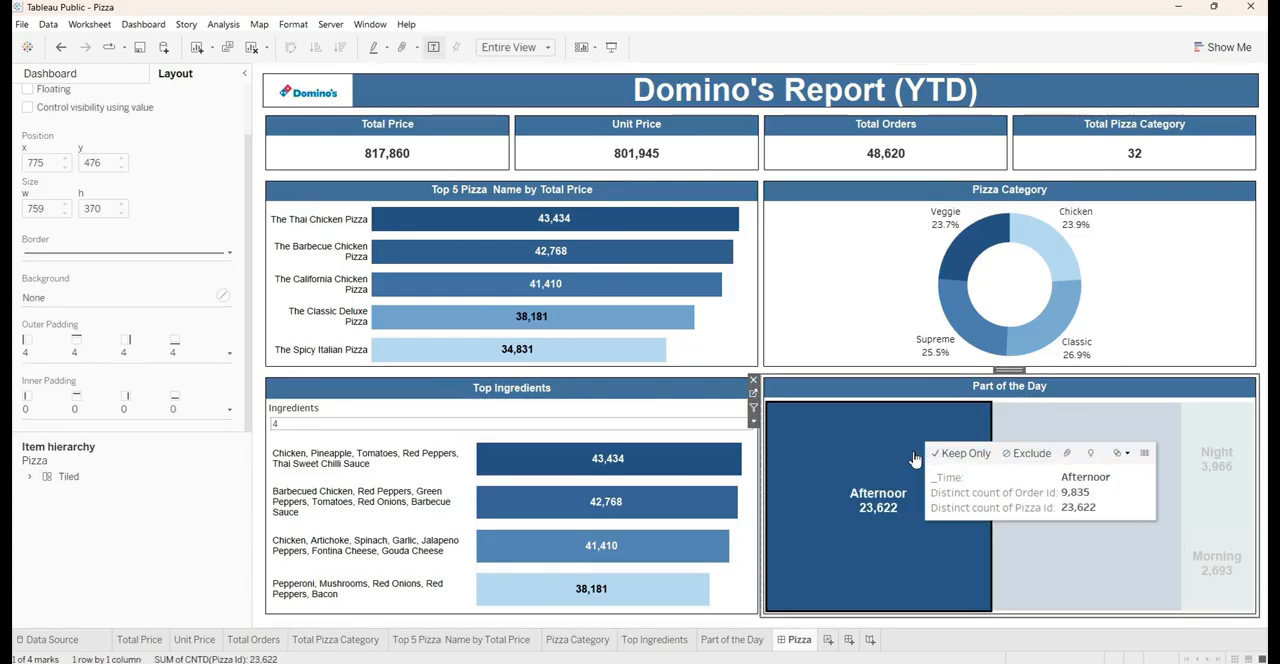
click(824, 462)
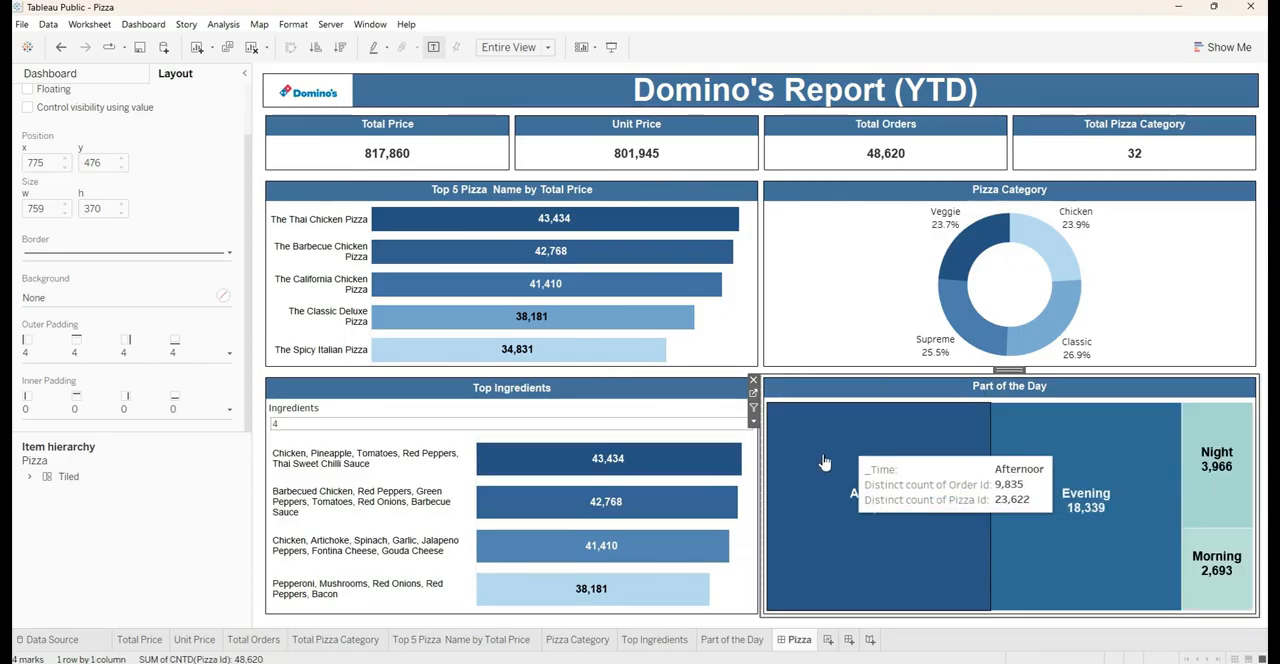
click(127, 555)
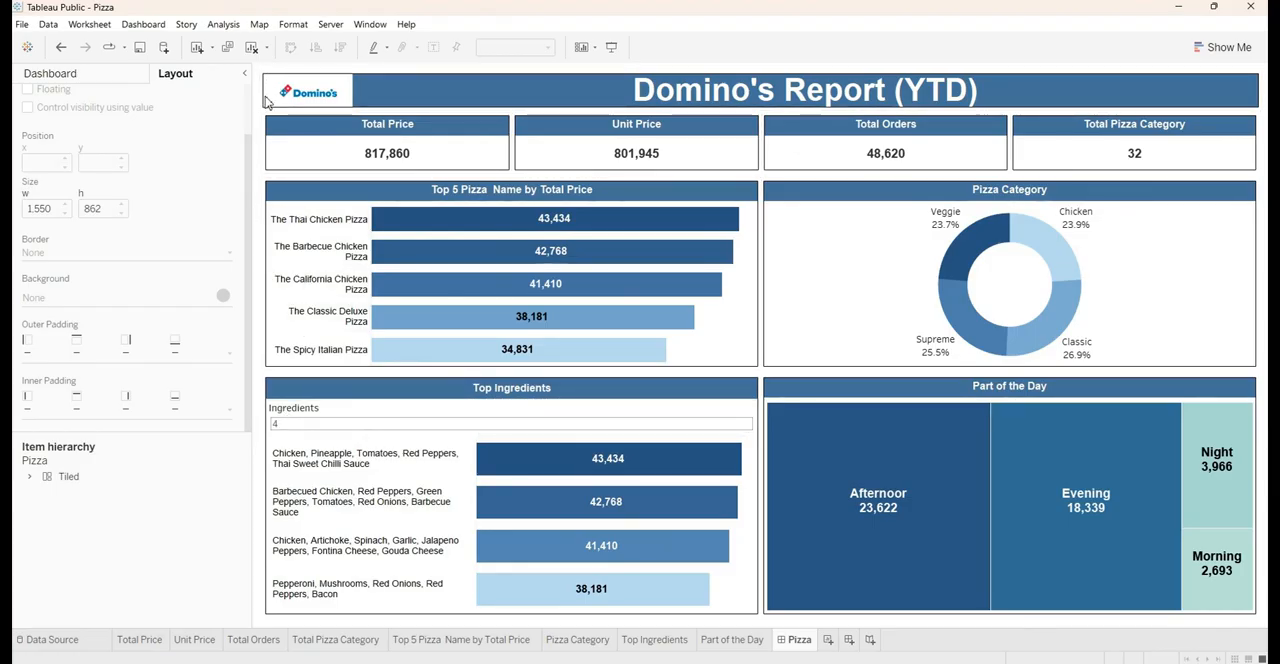
Reduce the left outer padding of the container holding the four KPI sheets to line it up with the banner's edge
mouse_move(280, 152)
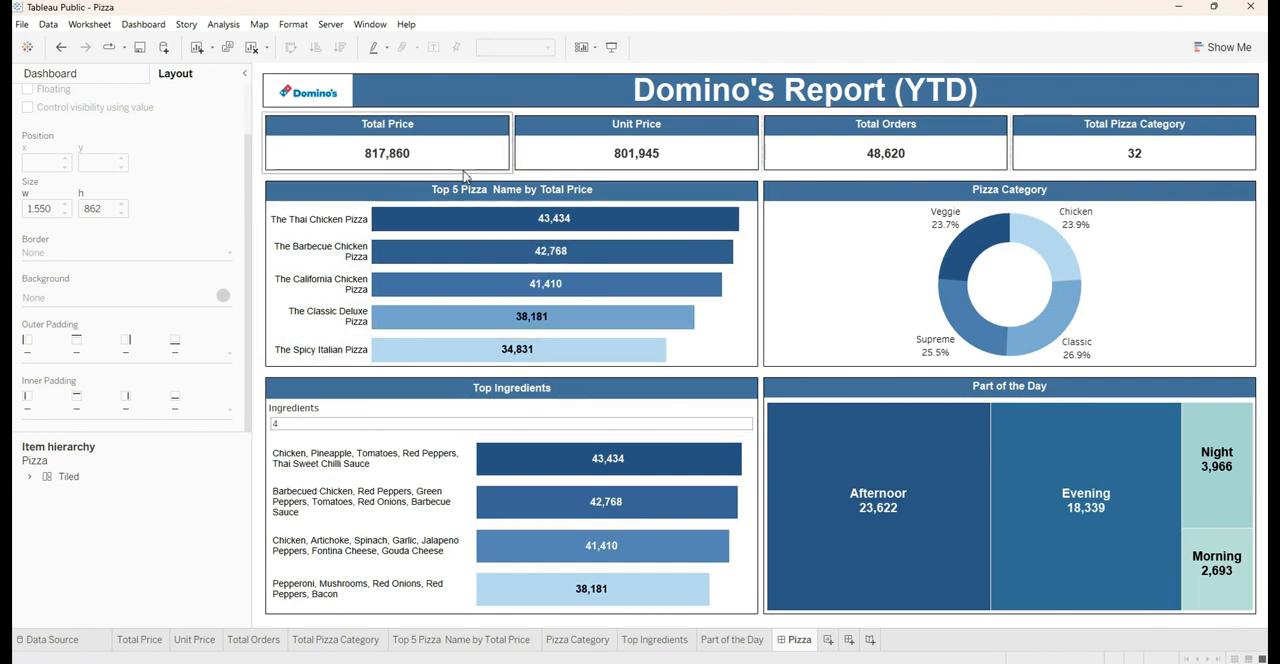
click(346, 138)
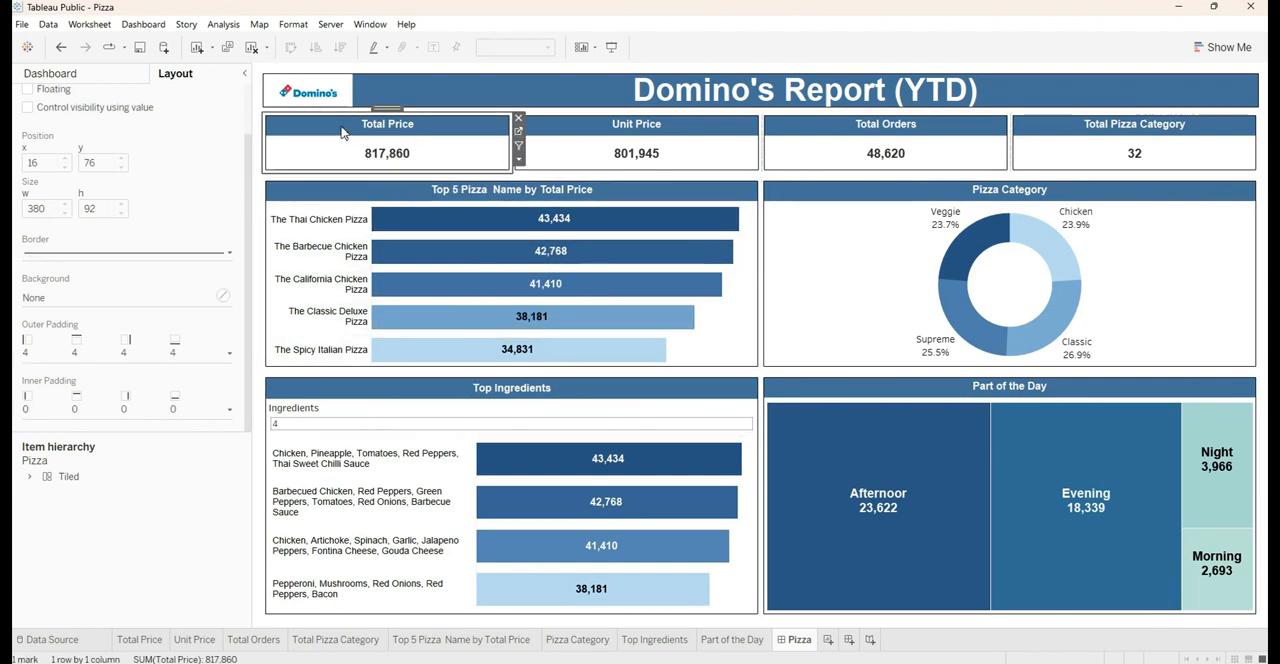
double_click(390, 108)
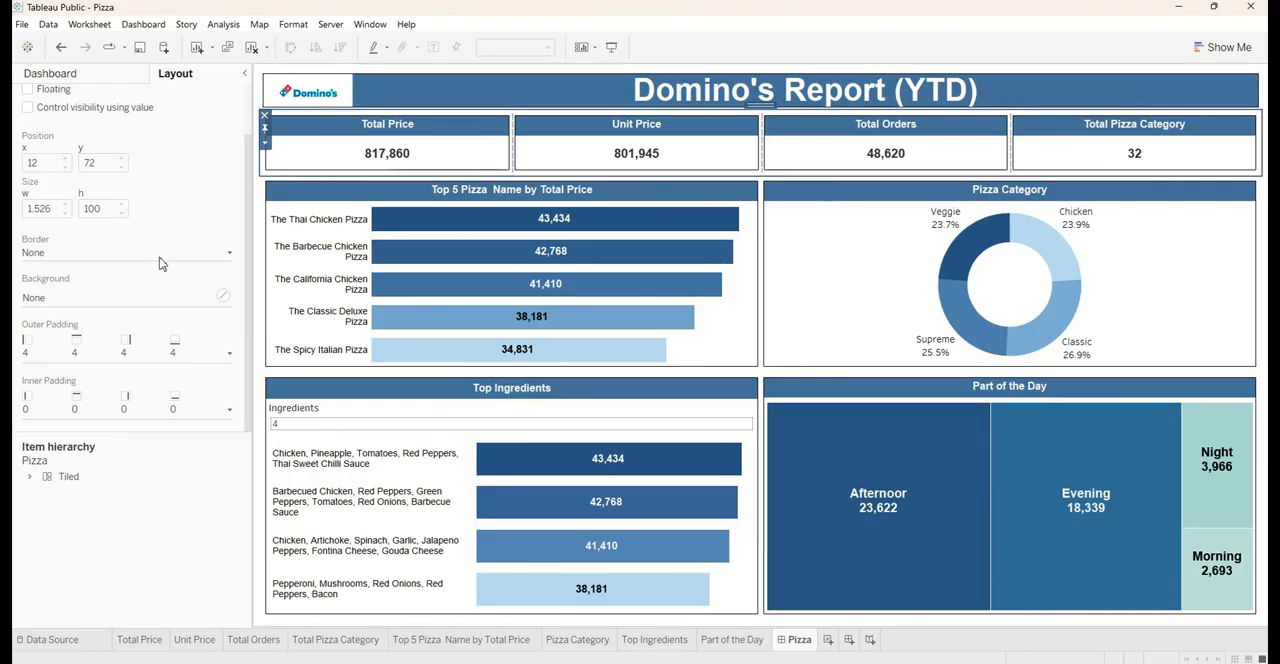
click(88, 362)
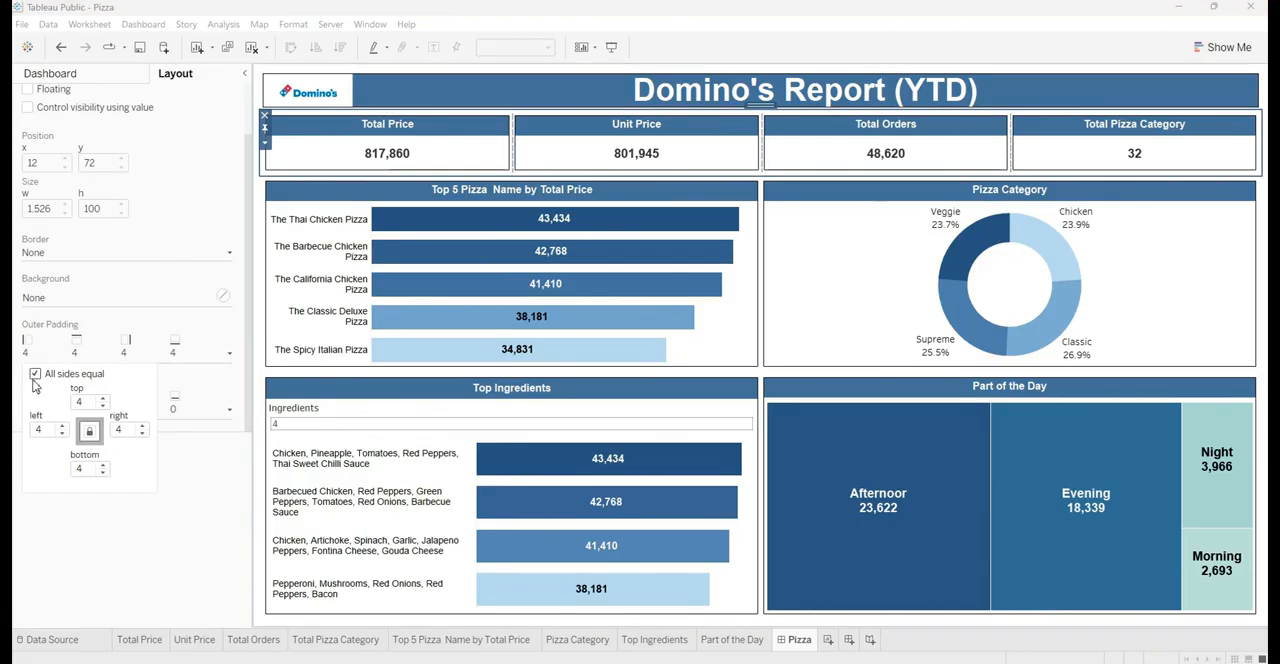
click(64, 434)
click(64, 434)
click(64, 434)
click(64, 434)
click(175, 612)
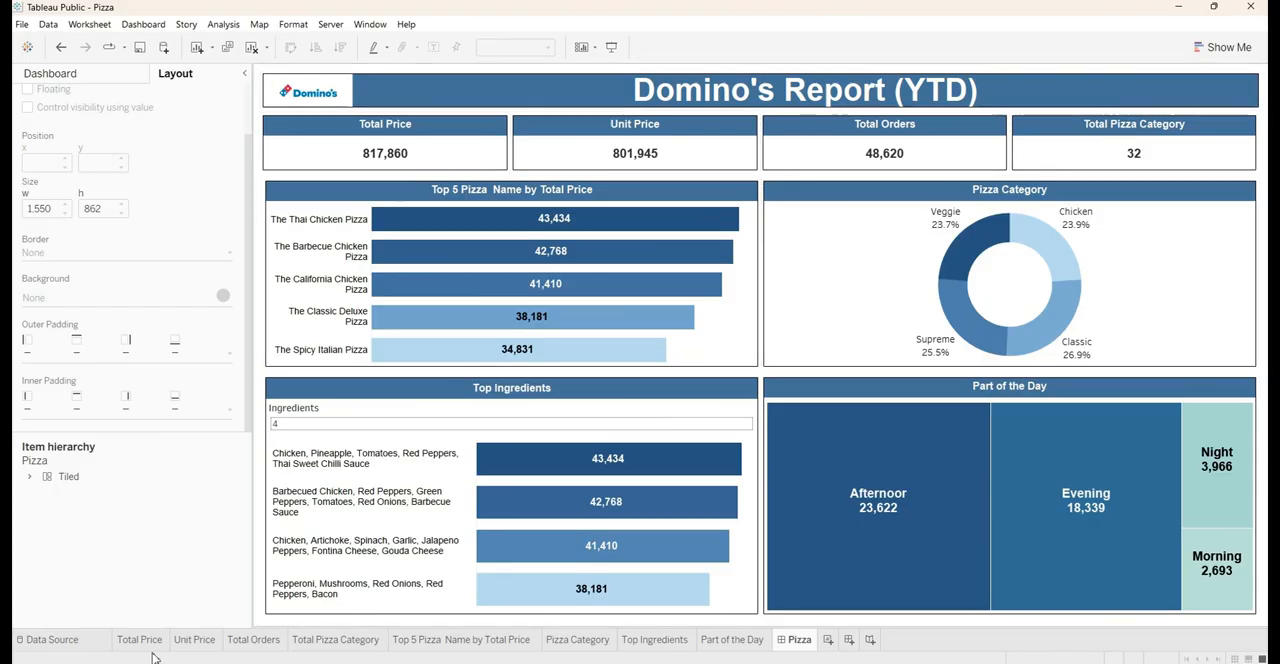
Set the left outer padding to 0 on the container holding the Top 5 Pizza and Pizza Category charts
click(533, 194)
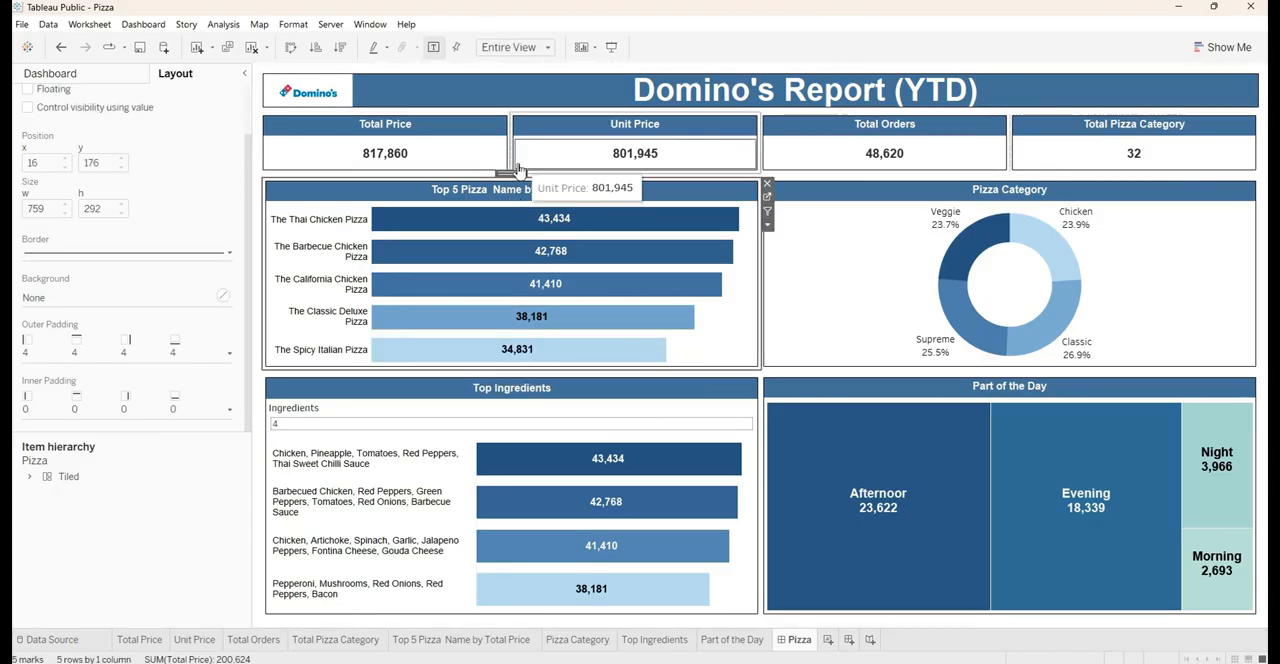
double_click(511, 171)
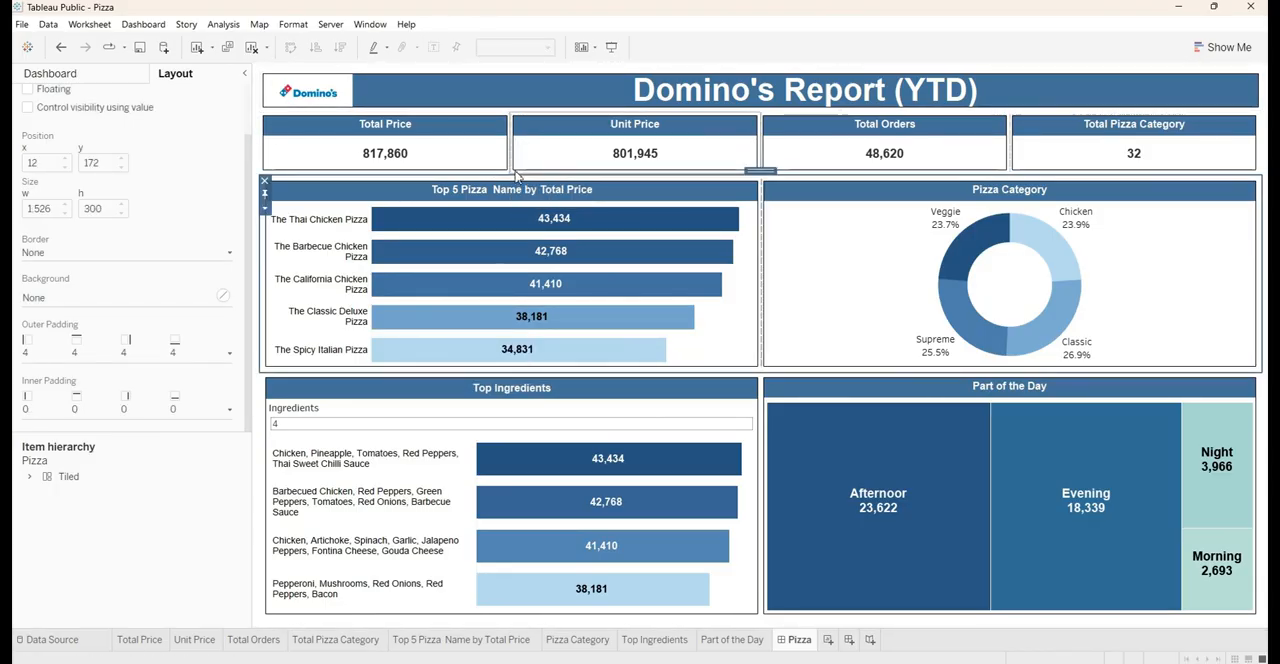
click(83, 360)
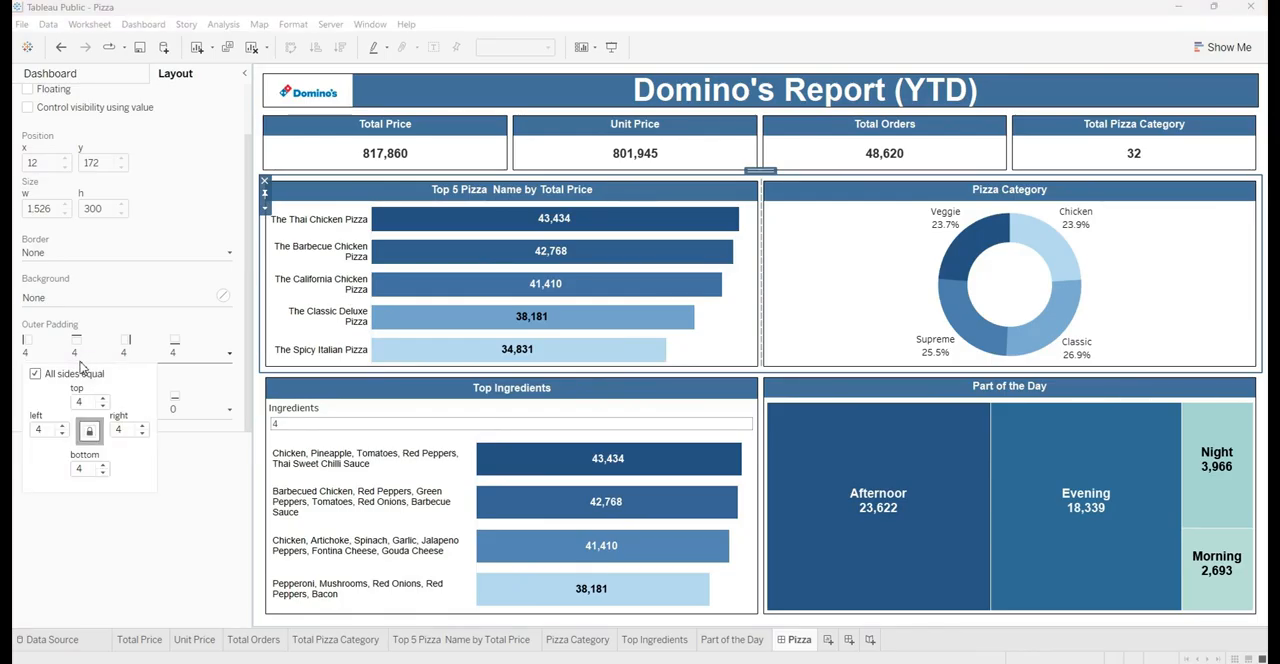
click(62, 434)
click(62, 434)
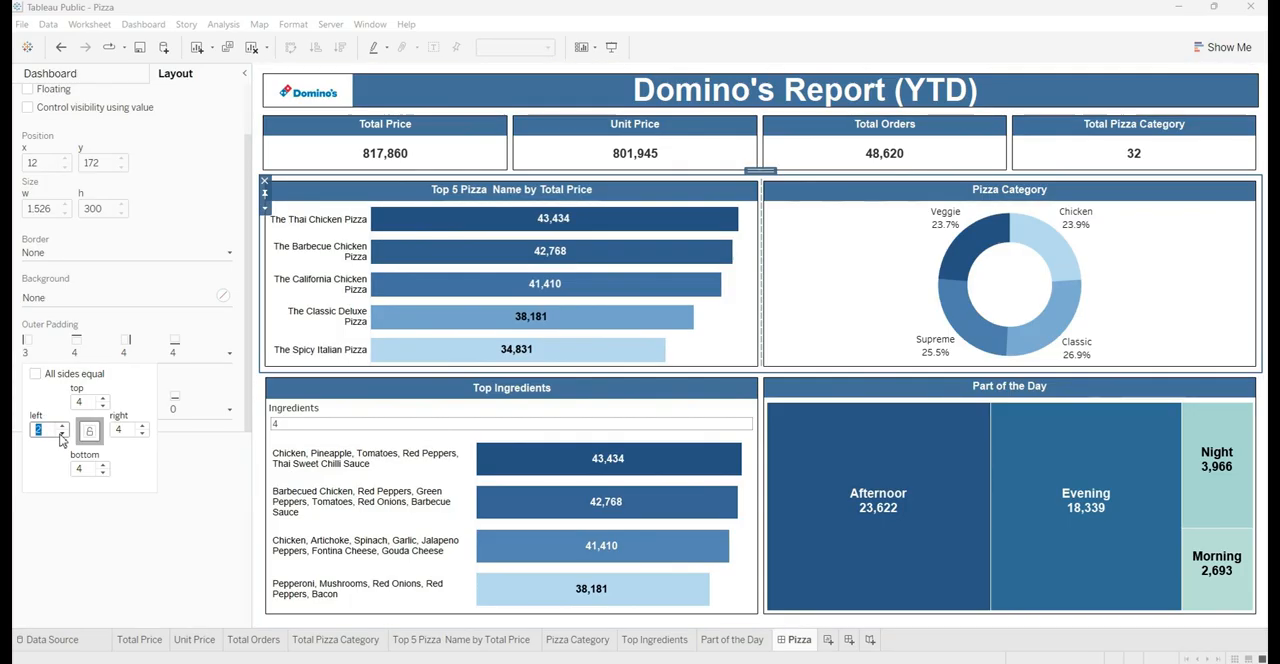
click(62, 434)
click(62, 434)
click(170, 513)
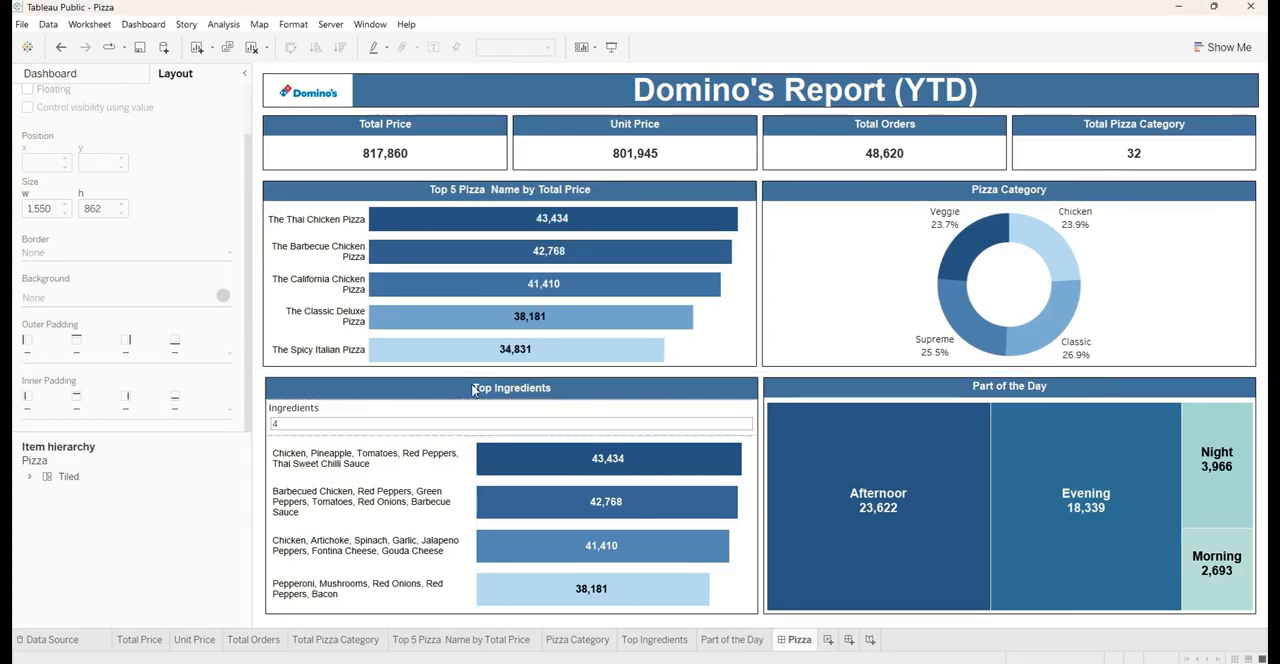
Set the left outer padding to 0 on the horizontal container holding Top Ingredients and Part of the Day
click(515, 393)
click(514, 369)
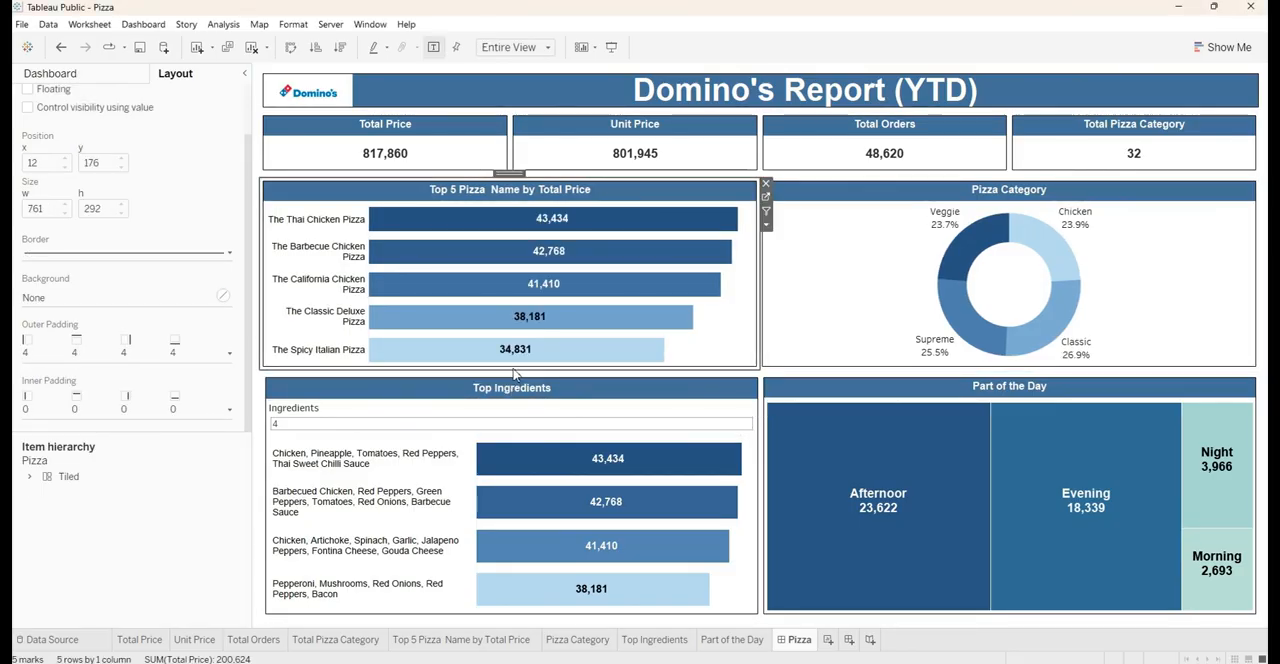
click(515, 385)
double_click(515, 374)
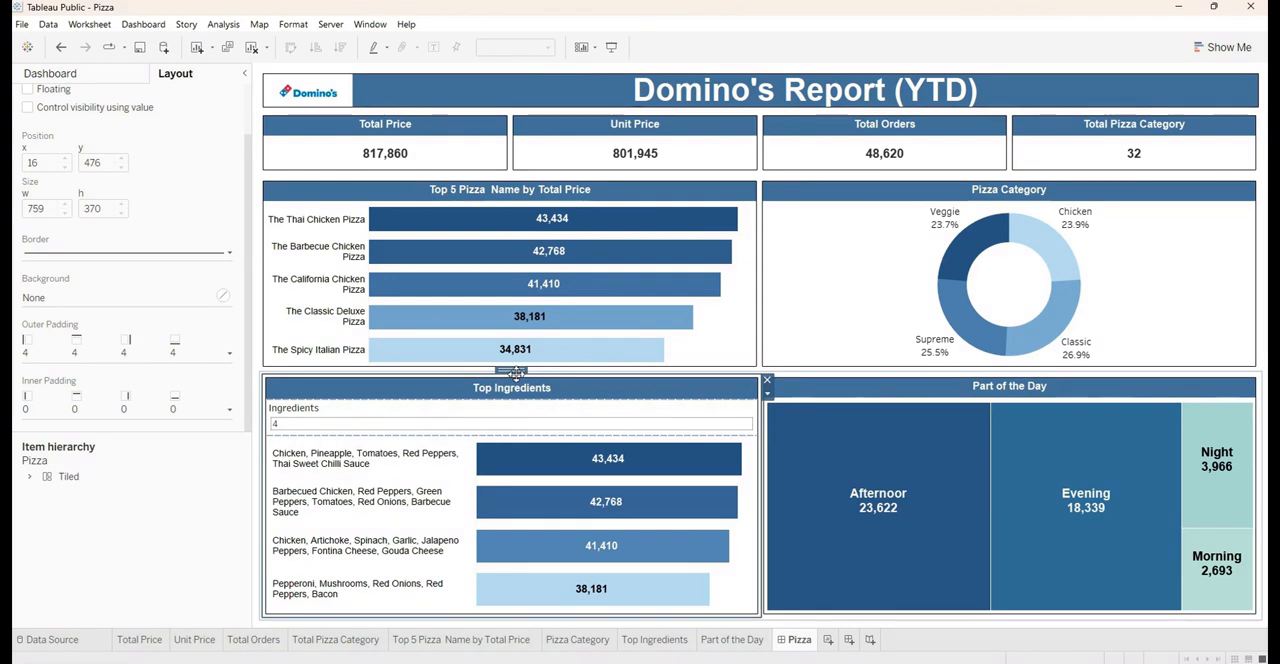
double_click(515, 374)
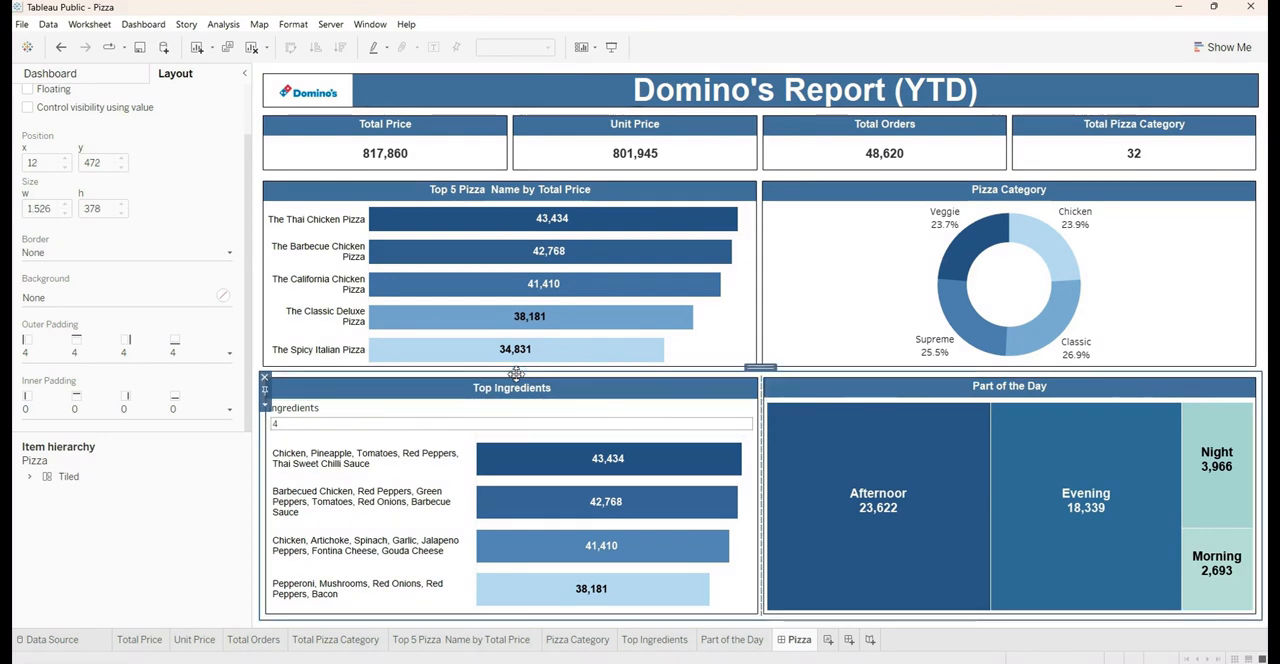
click(67, 364)
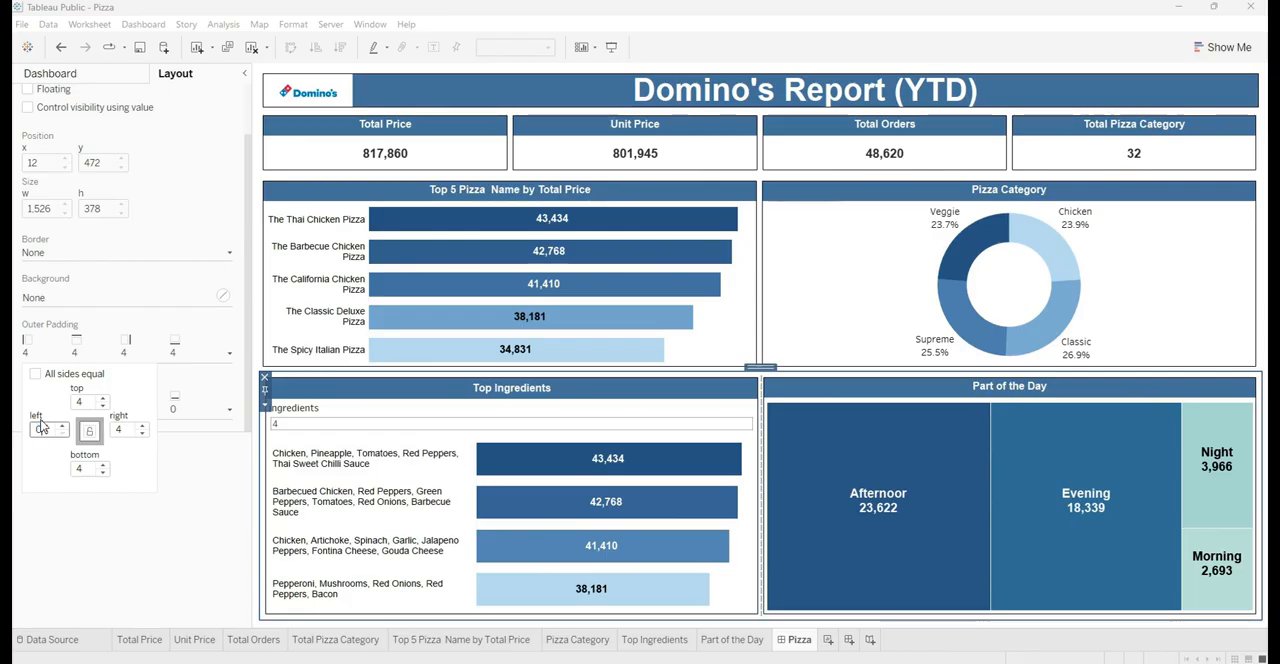
text(0)
key(Return)
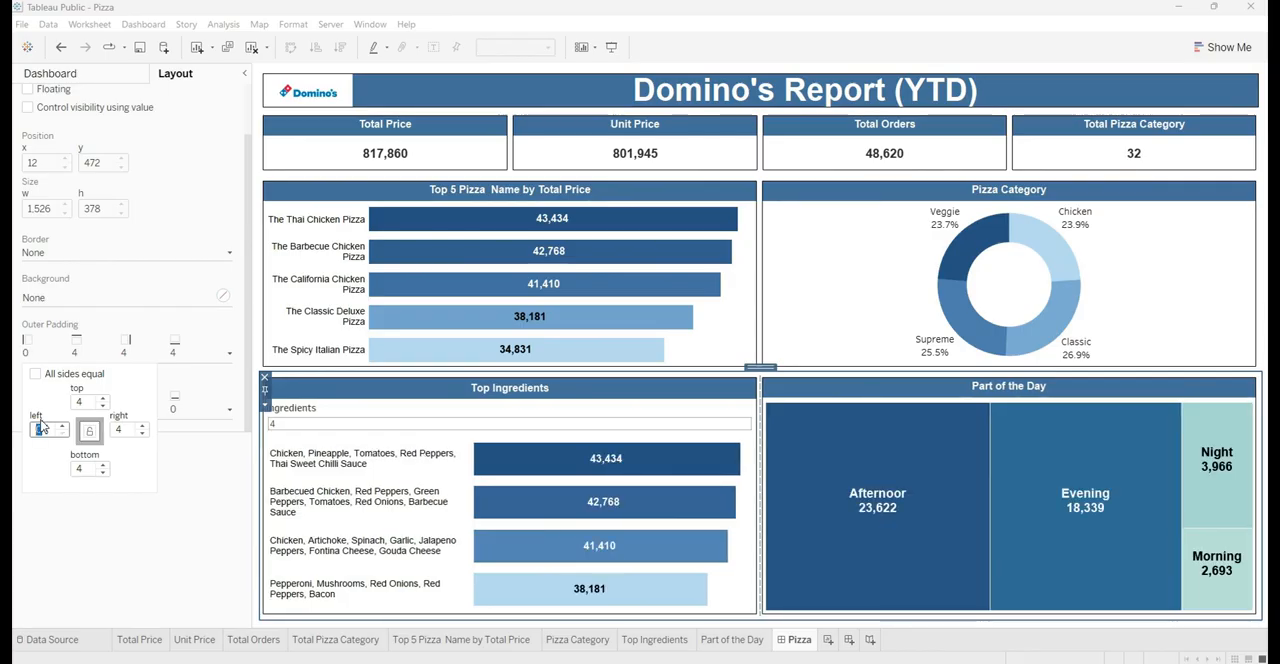
click(213, 516)
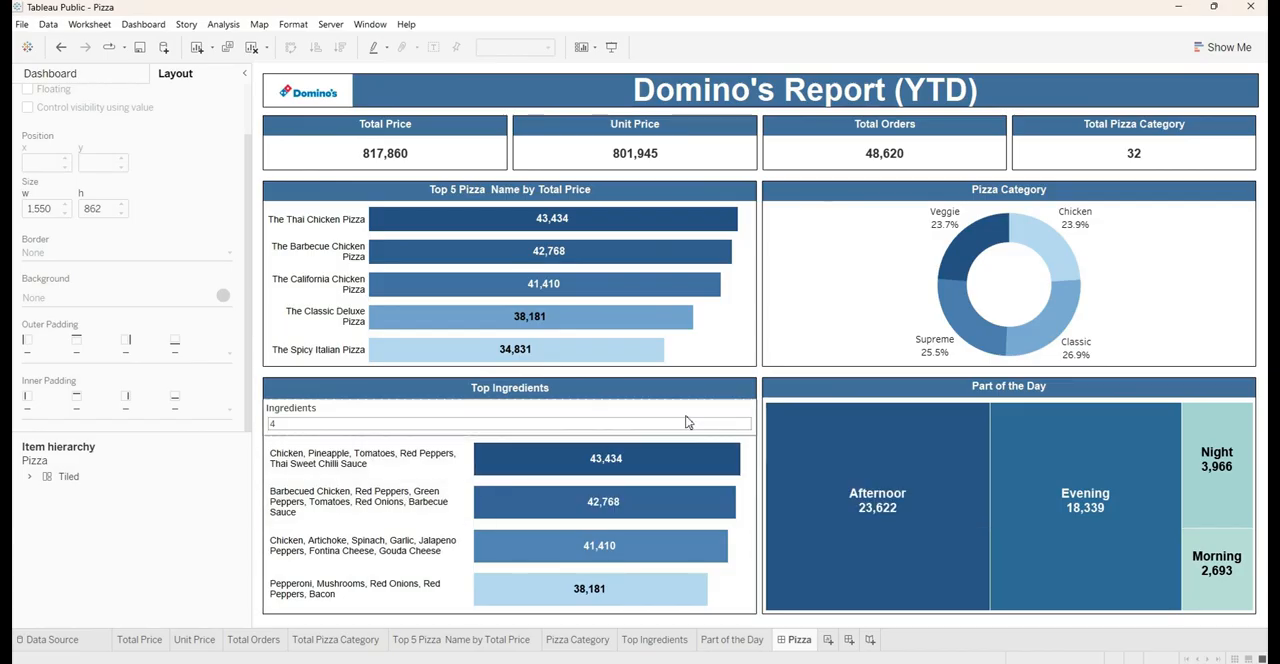
Set the top outer padding to 2 on the container holding Top Ingredients and Part of the Day
click(669, 389)
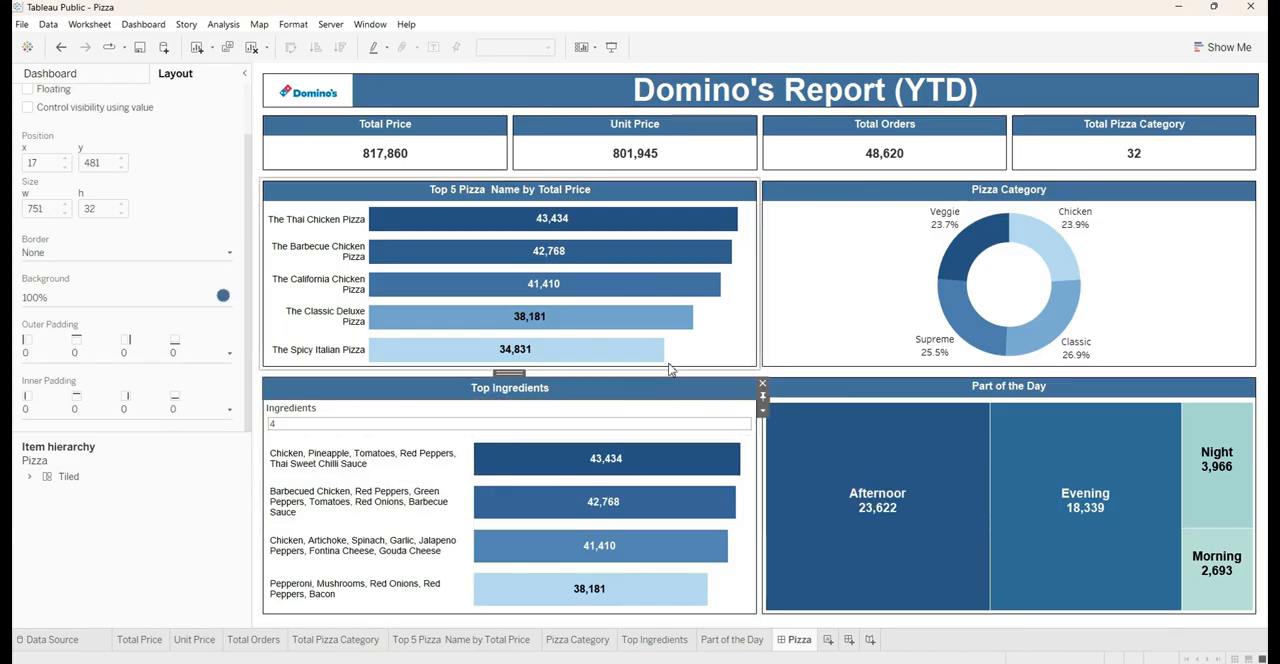
click(502, 373)
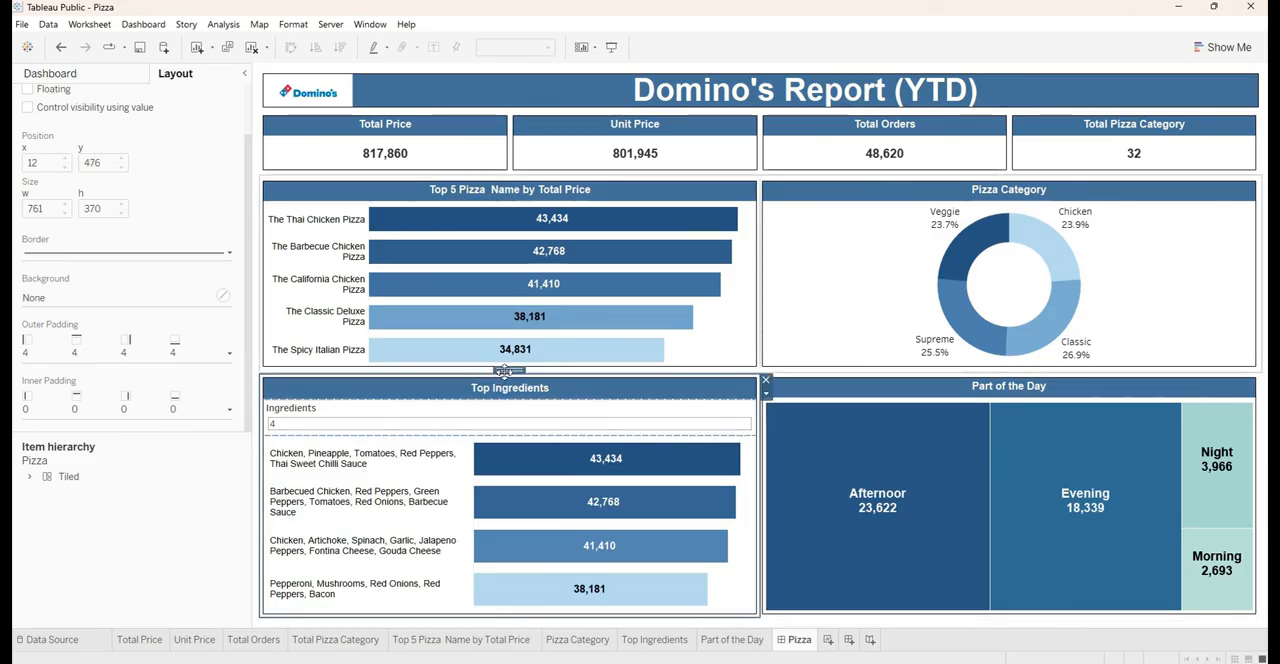
click(503, 371)
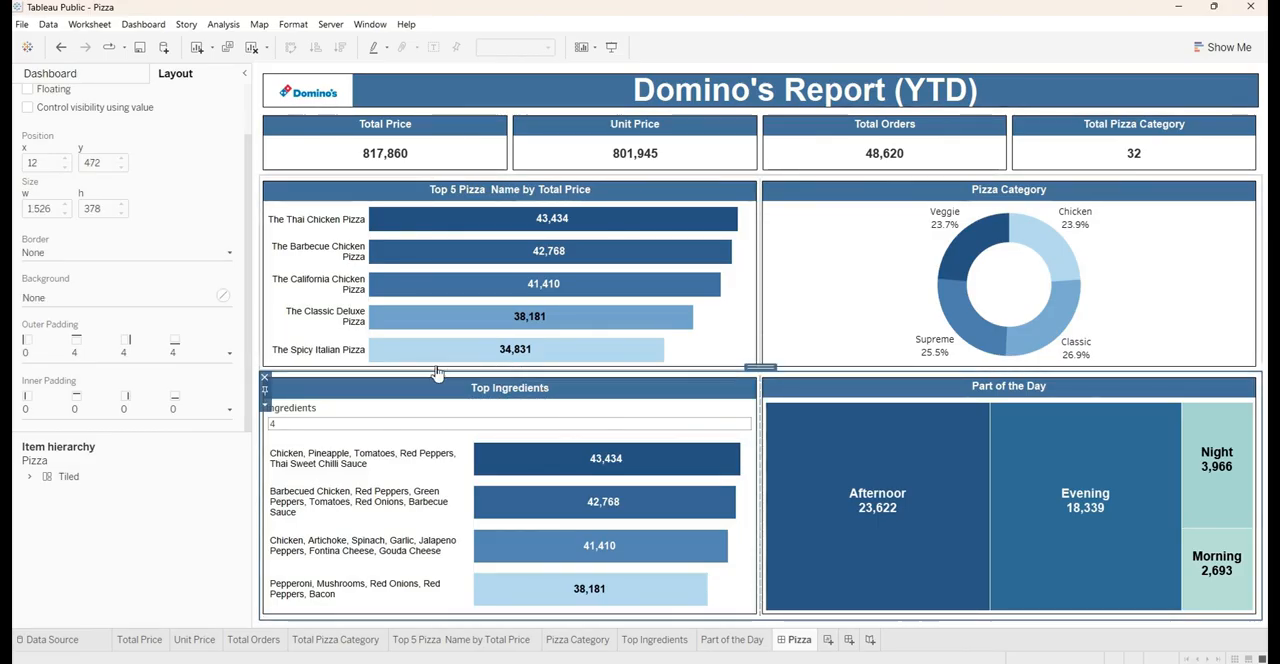
click(94, 355)
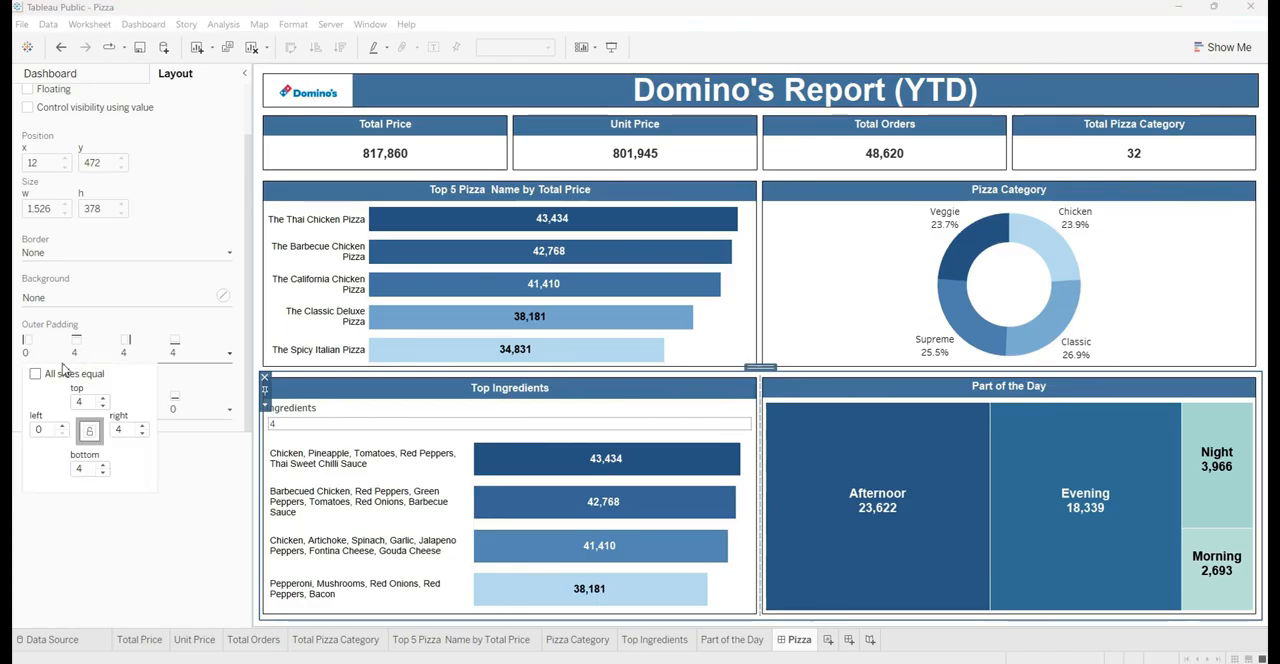
double_click(89, 403)
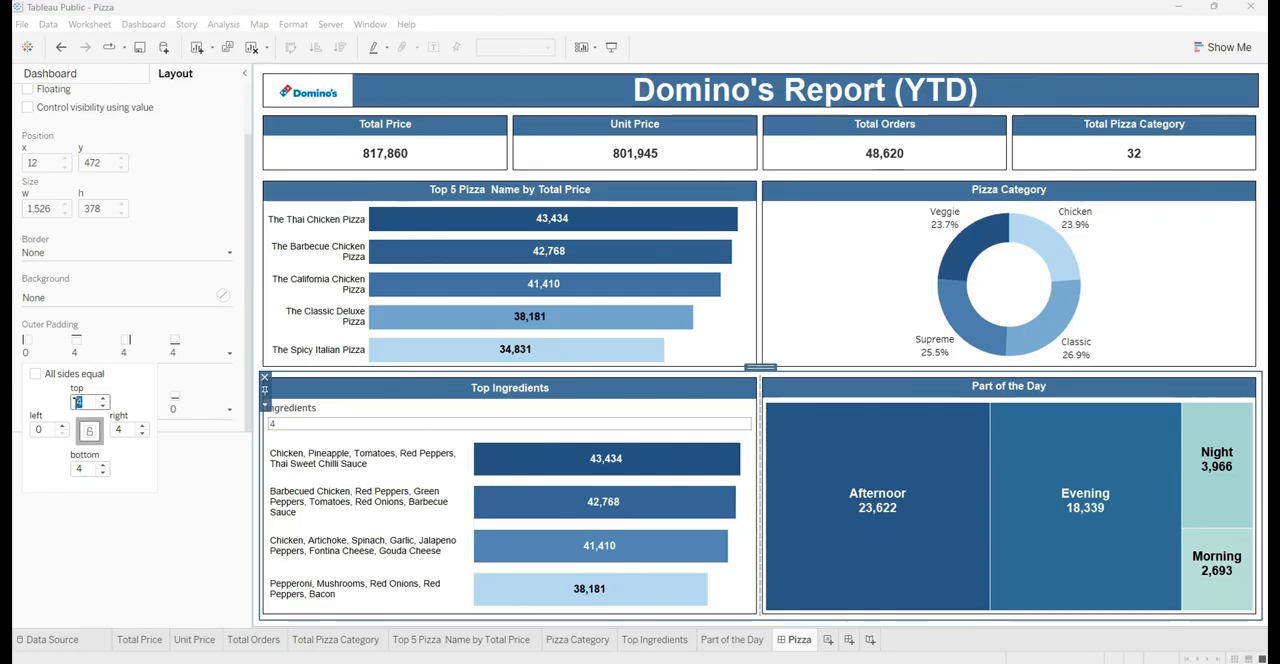
text(2)
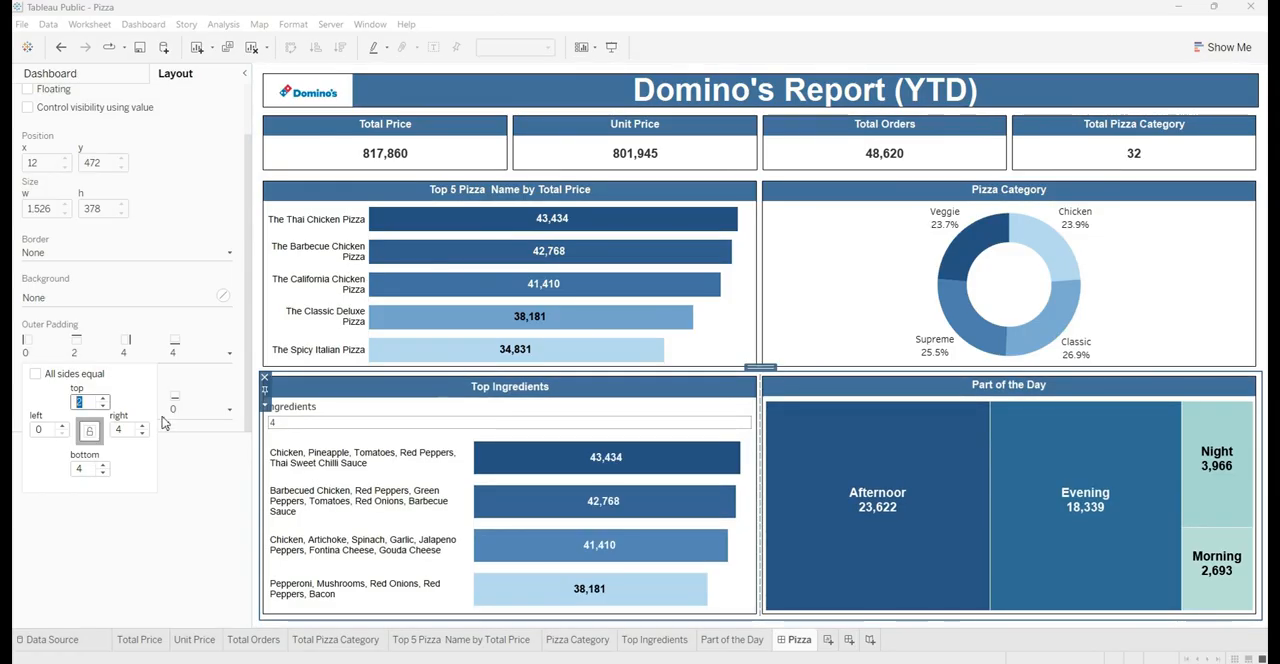
click(180, 508)
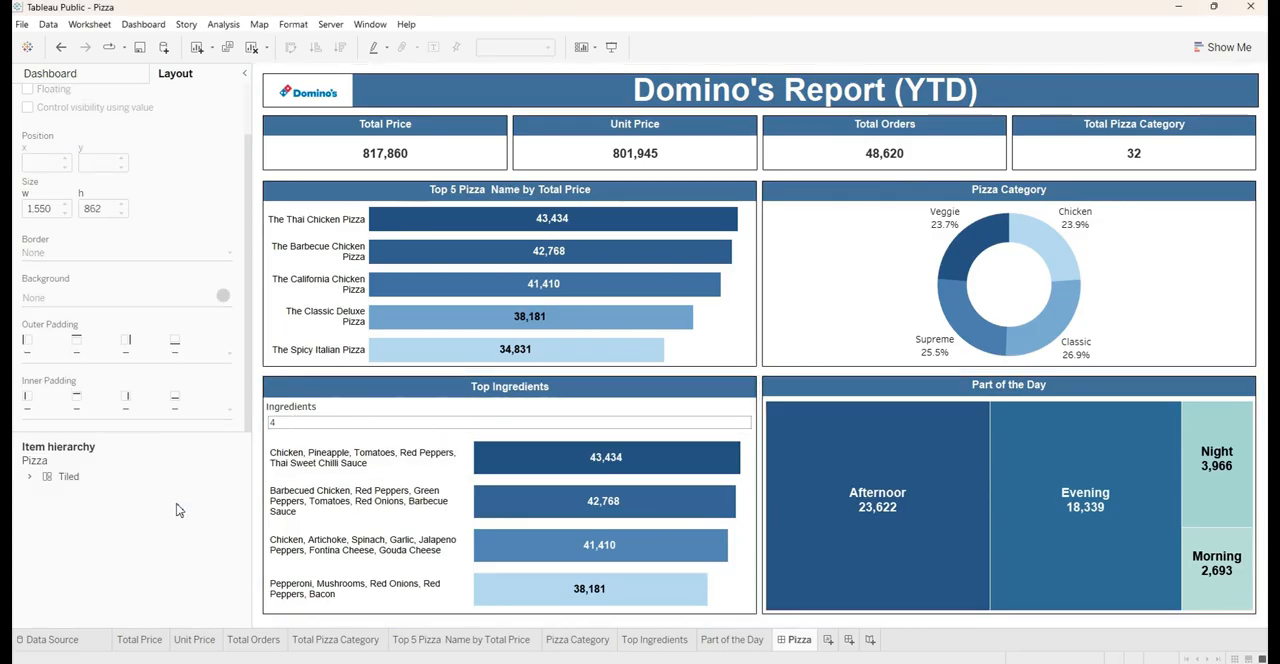
Set the bottom and top outer padding to 2 on the container holding the Top 5 Pizza and Pizza Category charts
click(440, 189)
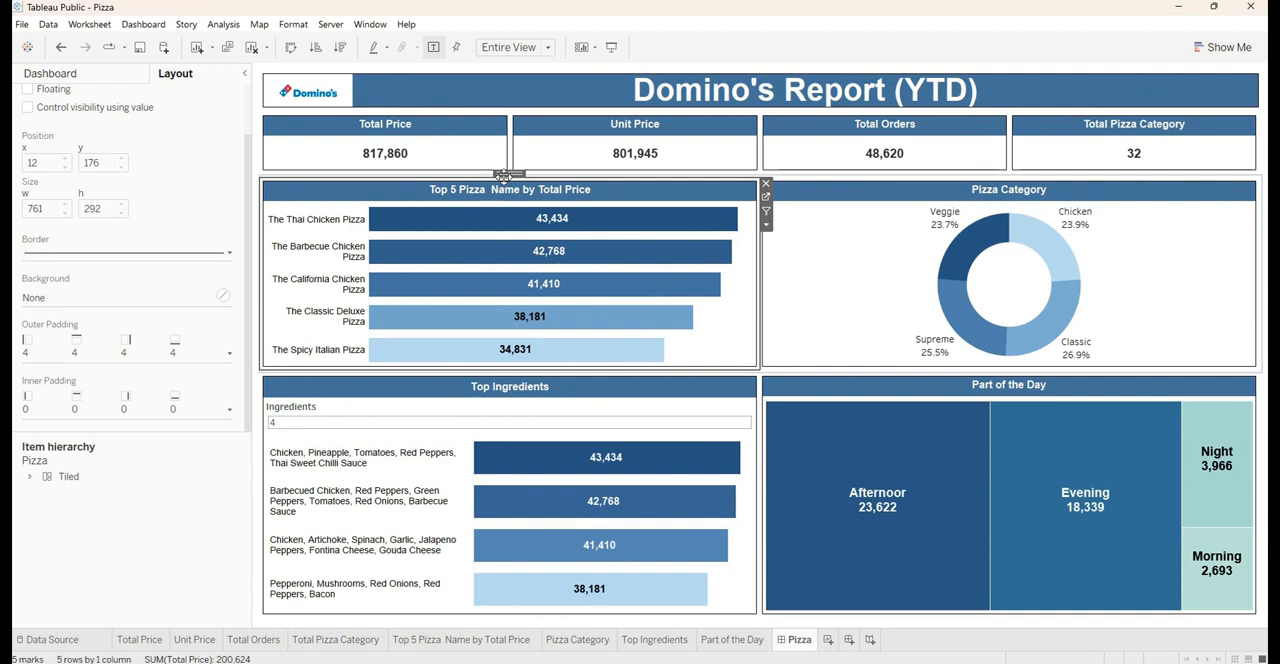
double_click(505, 175)
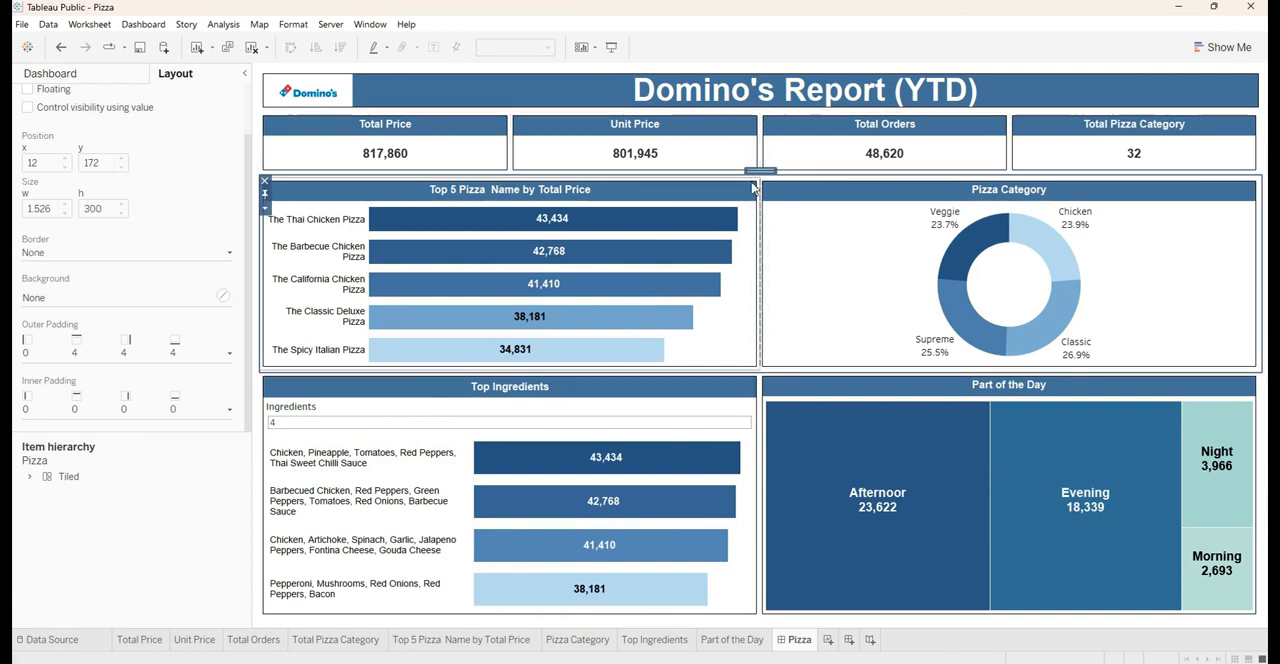
click(78, 352)
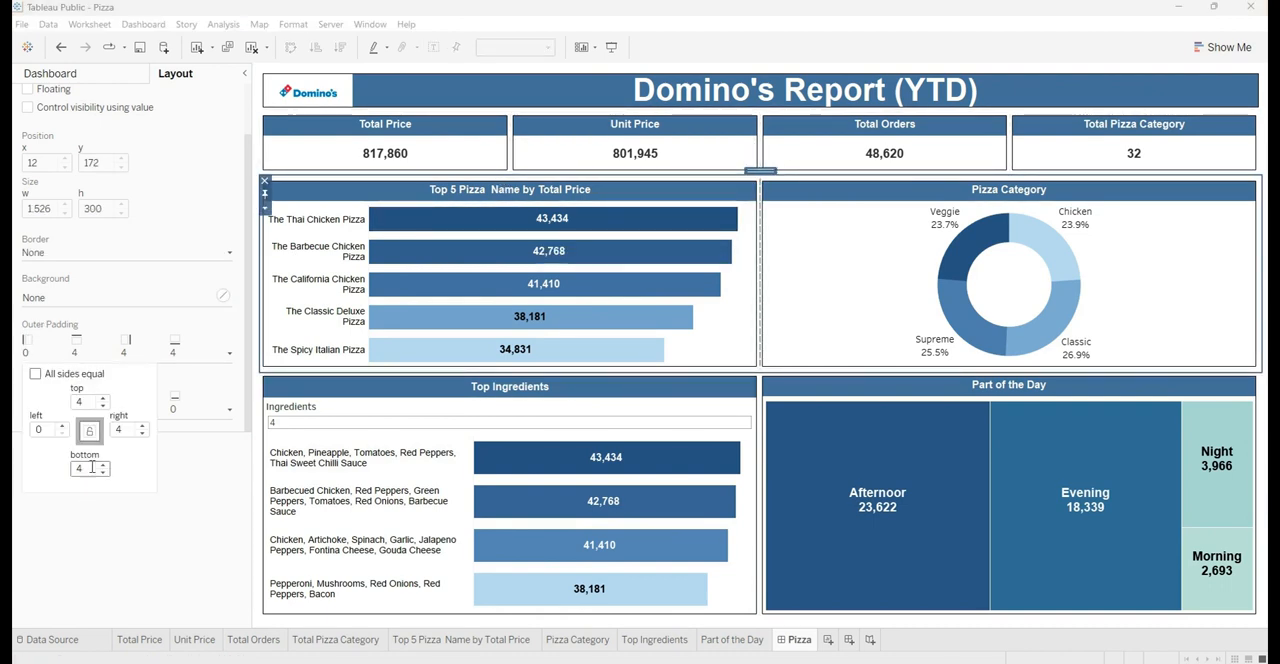
drag(84, 472, 58, 482)
text(2)
key(Return)
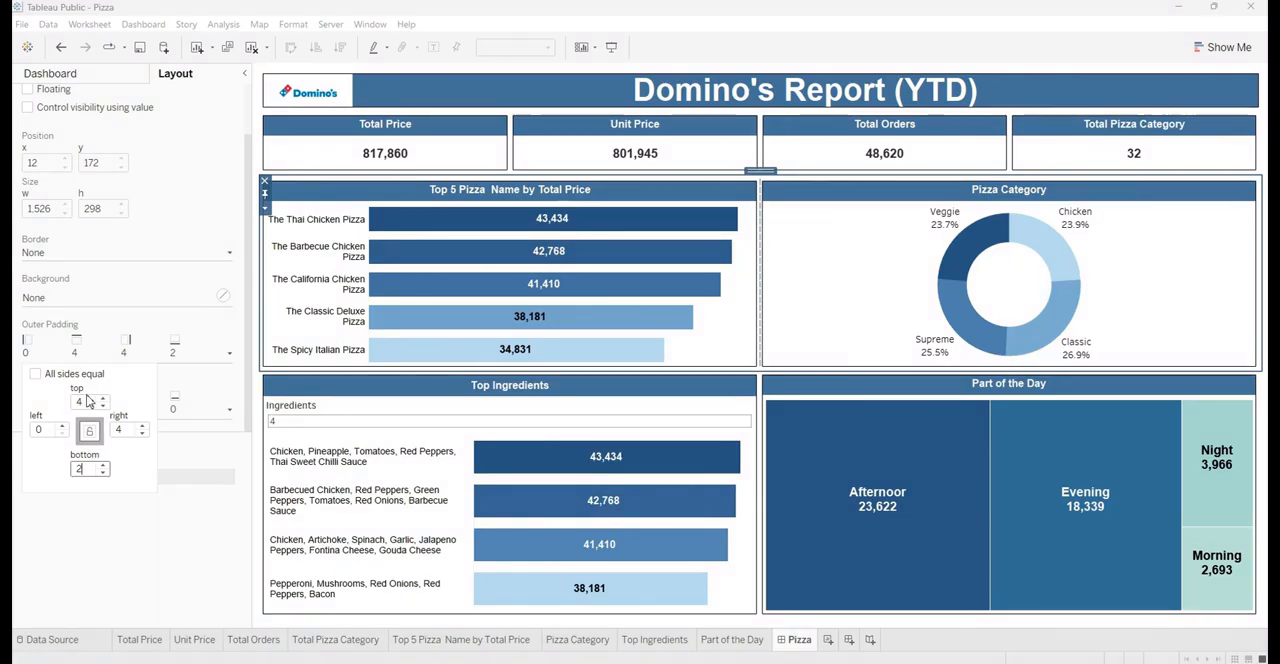
drag(90, 400, 74, 405)
text(2)
key(Return)
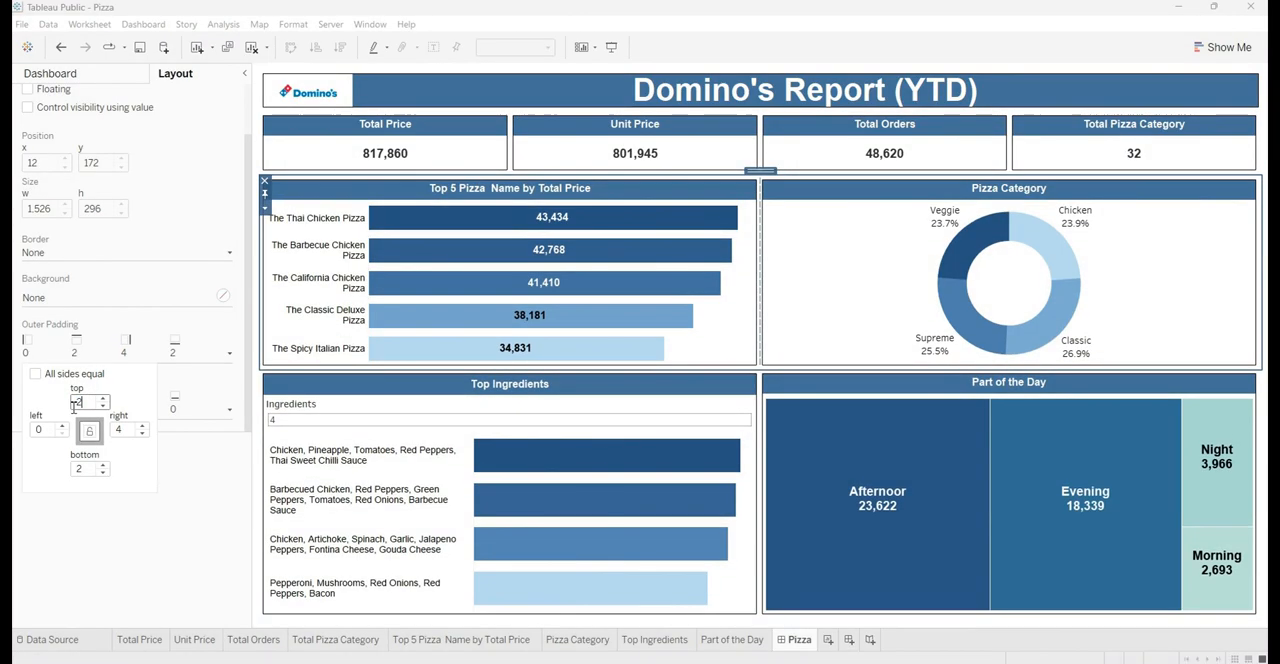
click(380, 626)
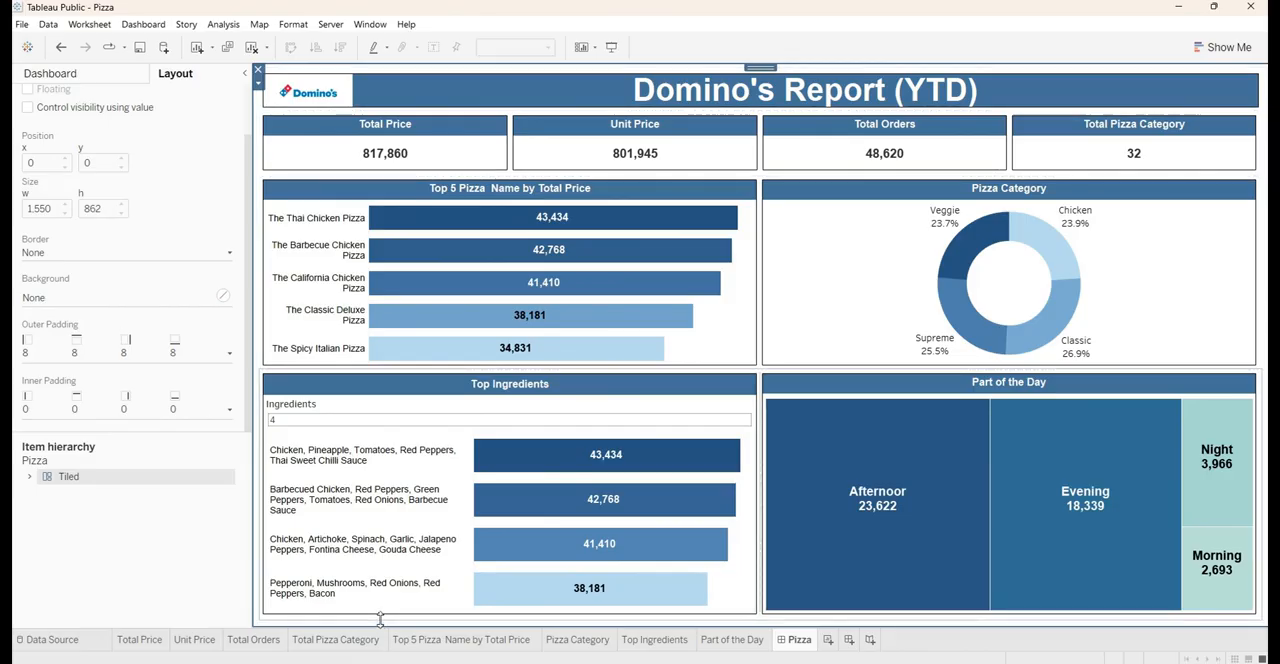
click(380, 622)
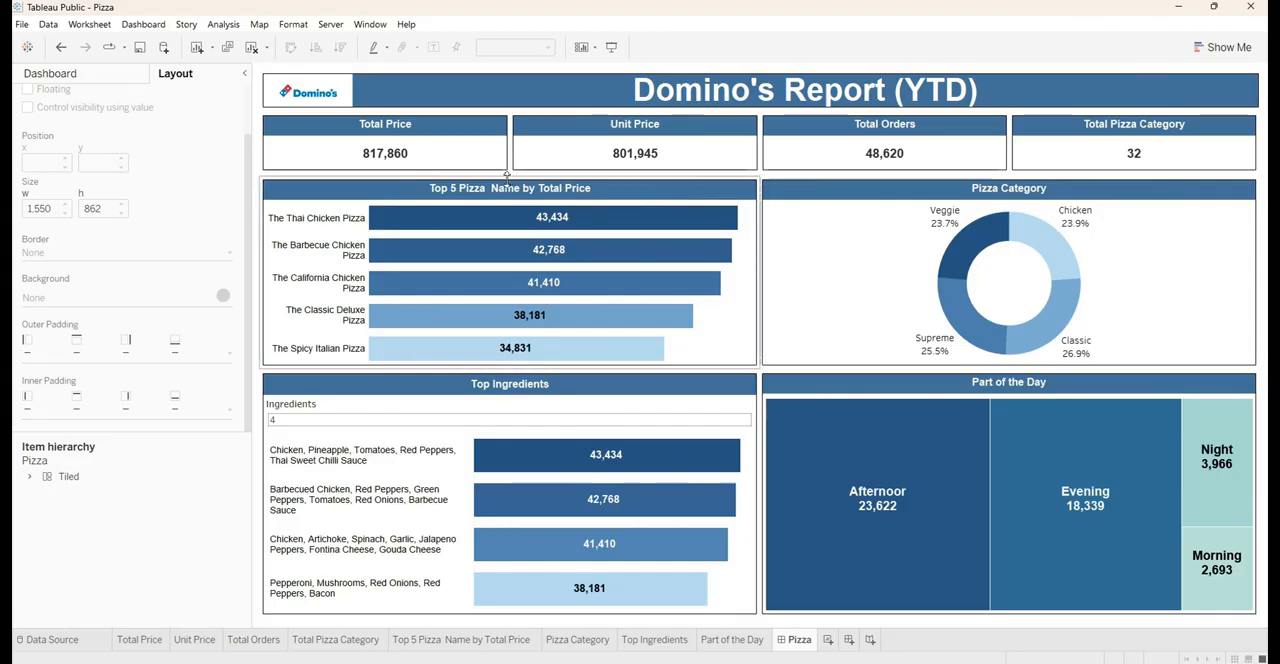
Try making the main vertical container that holds all dashboard rows floating, and remove the Tiled container behind it
click(803, 88)
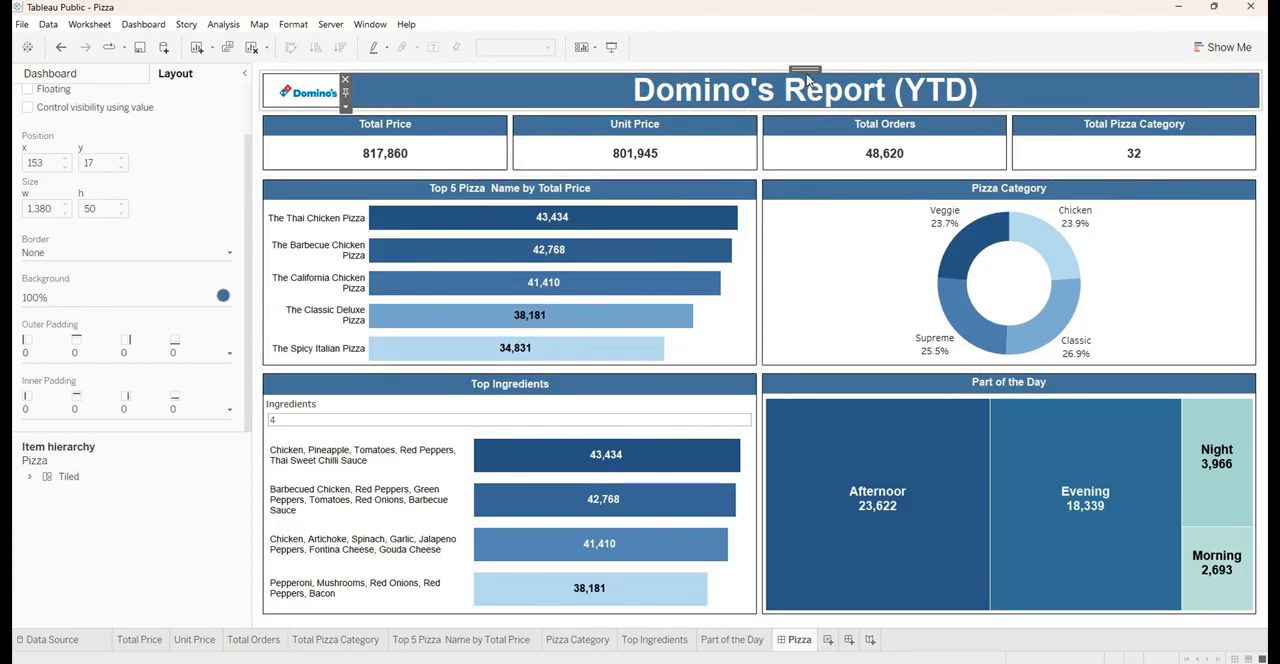
double_click(806, 72)
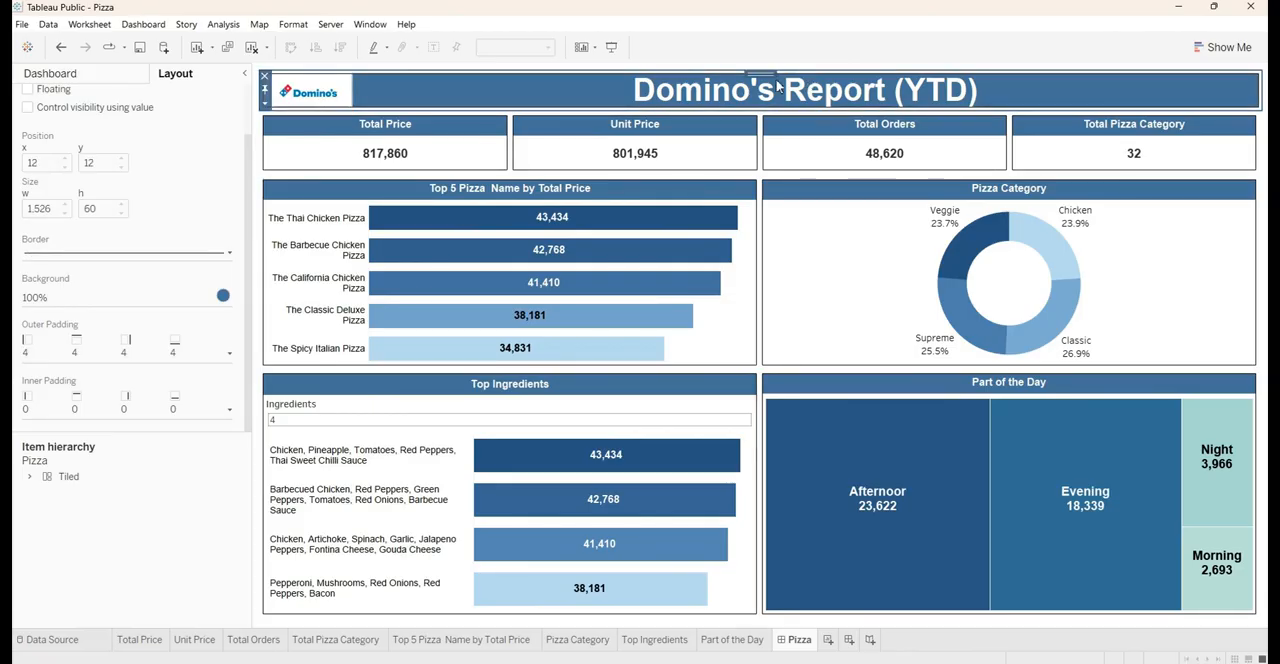
double_click(763, 75)
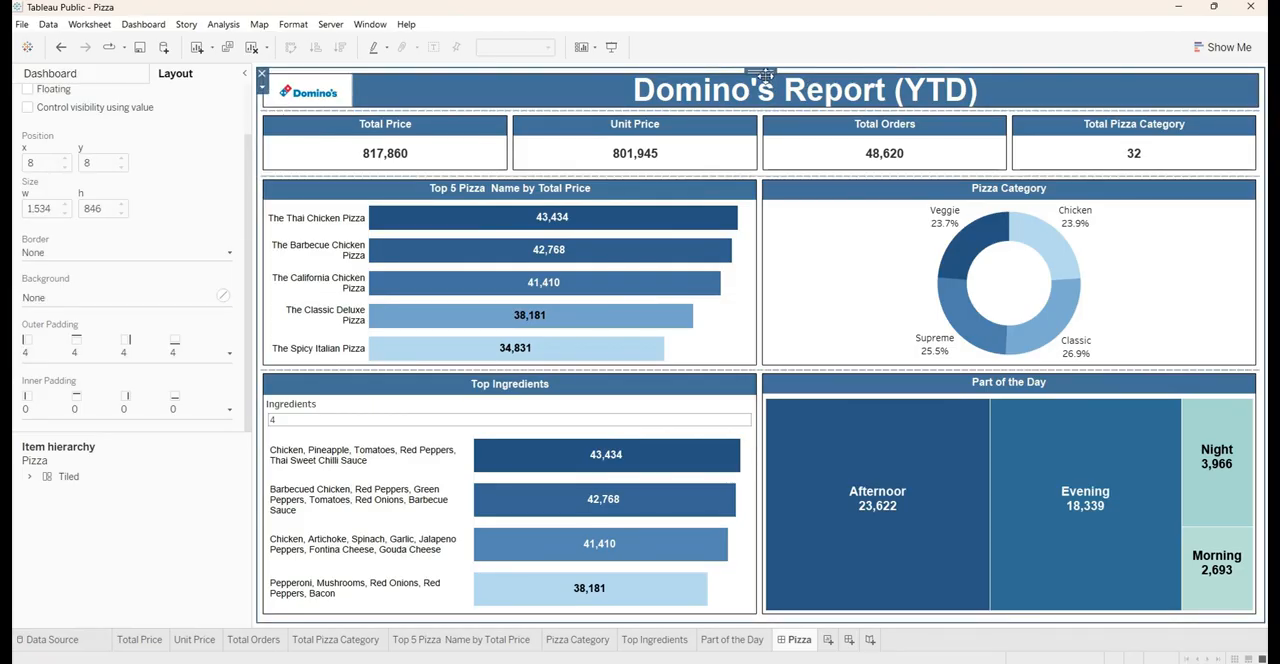
double_click(763, 75)
click(754, 94)
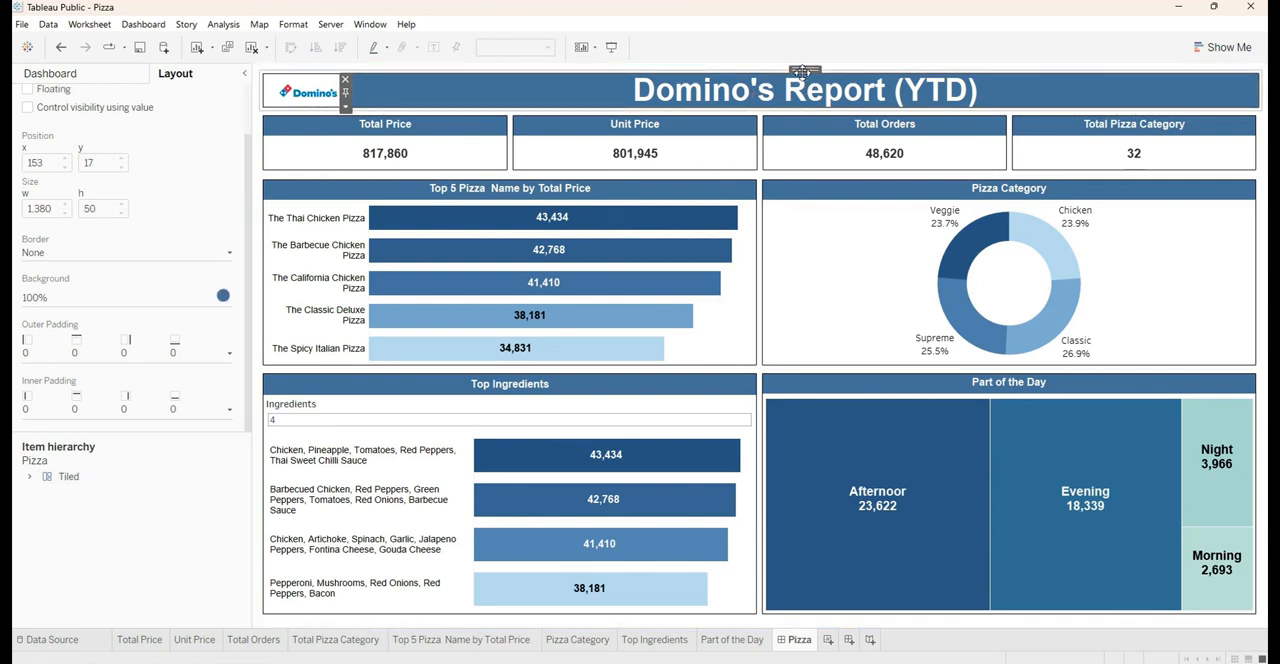
double_click(802, 71)
double_click(754, 75)
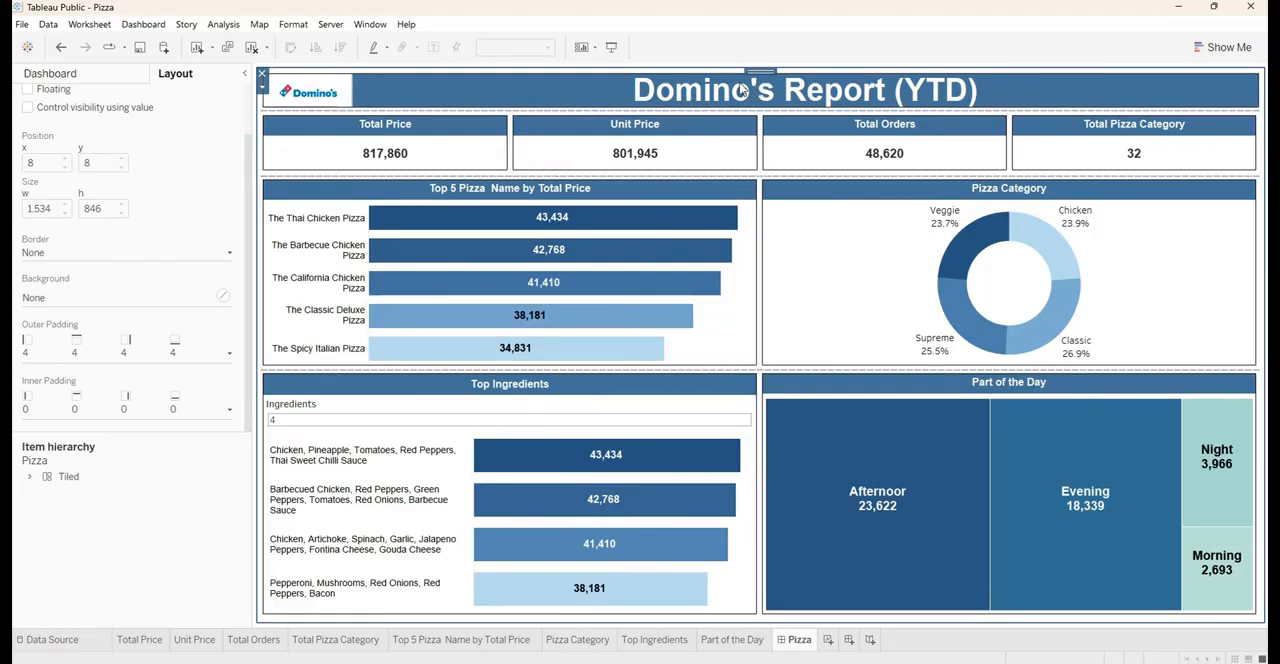
click(262, 88)
click(285, 156)
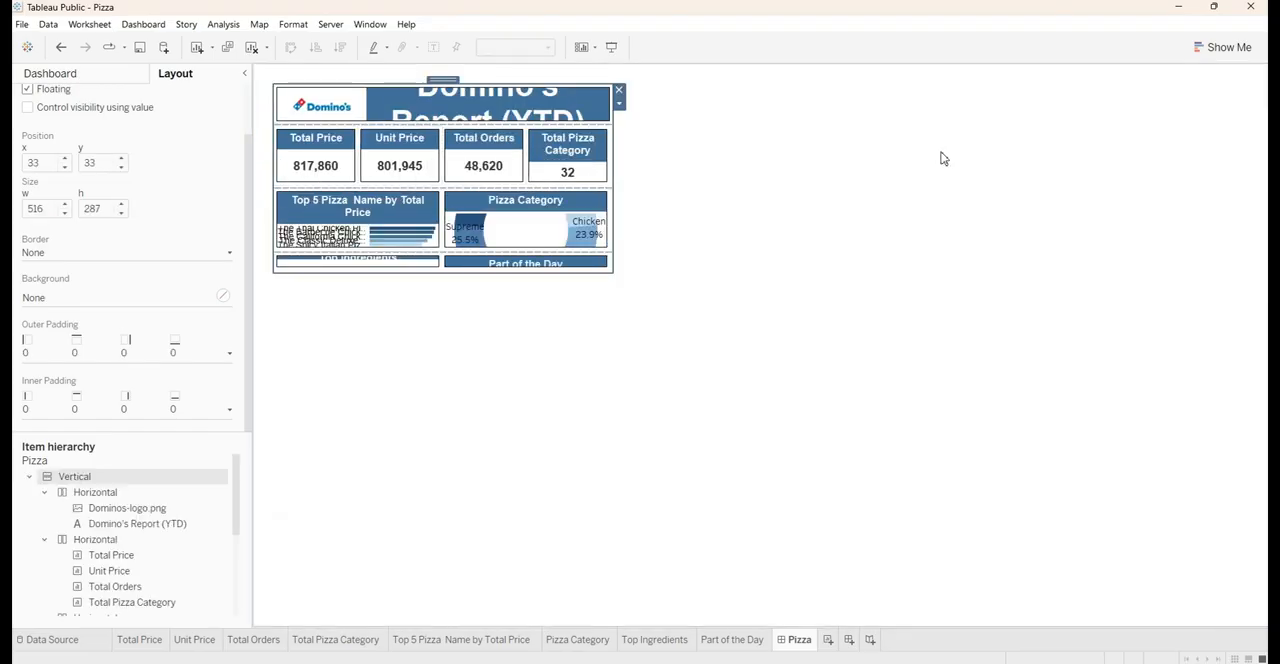
click(941, 158)
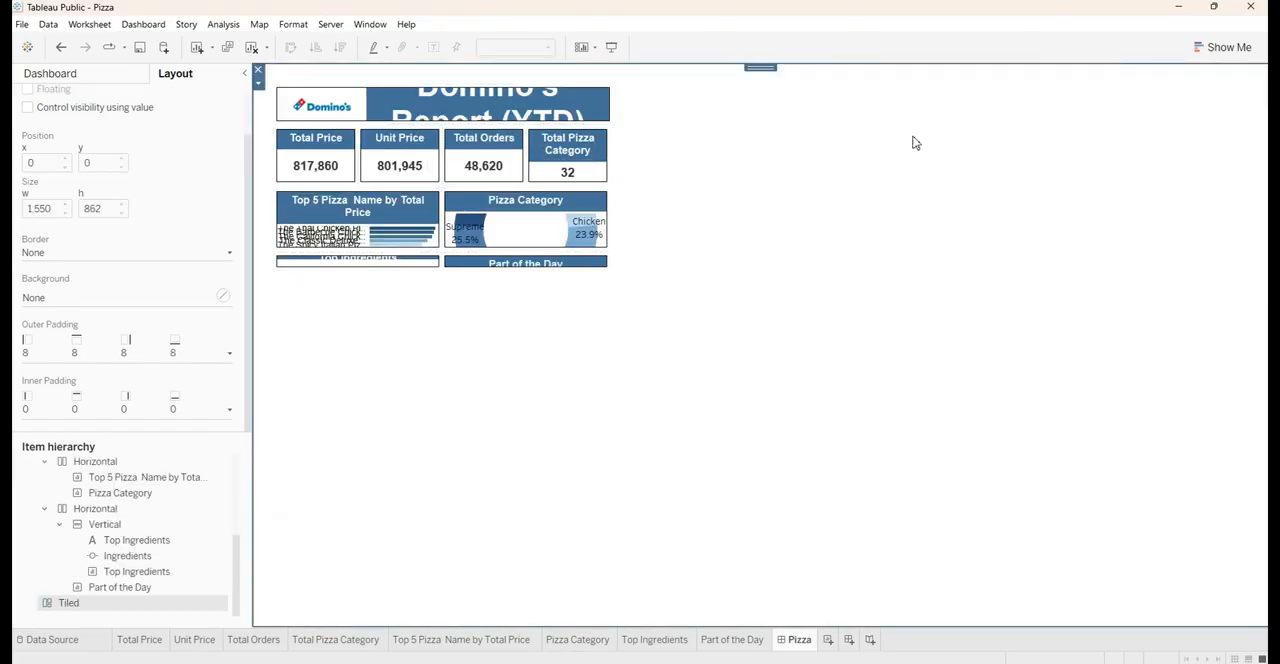
click(258, 70)
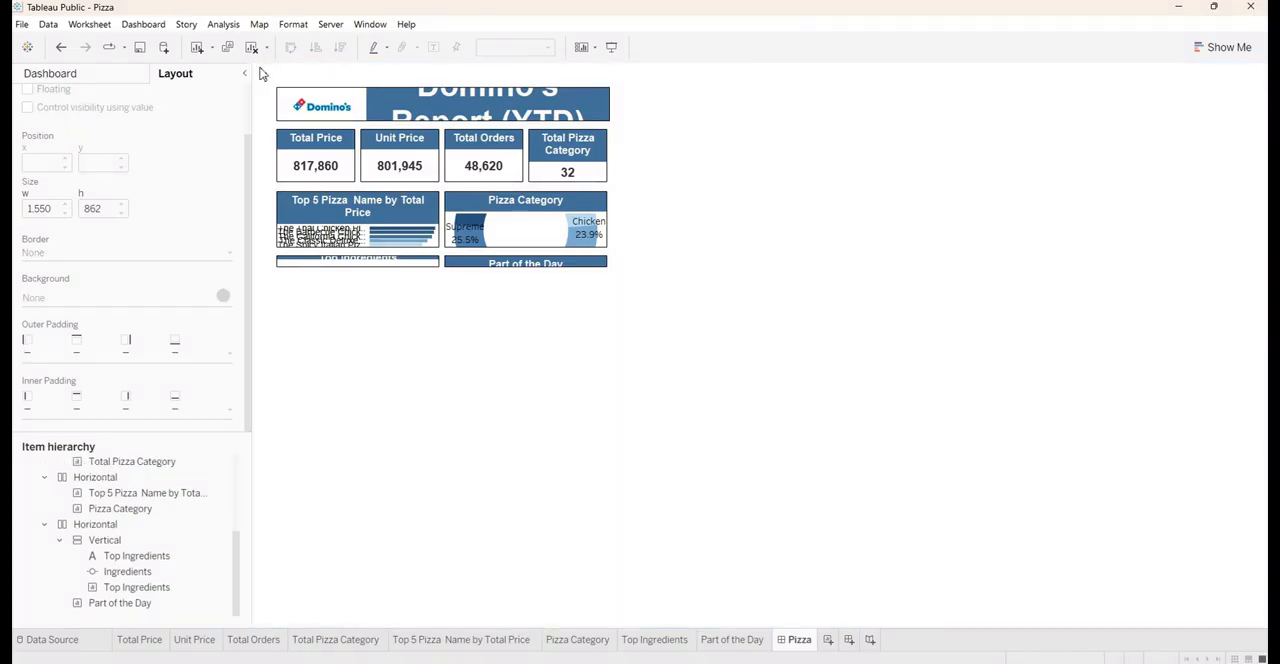
Switch the main vertical container back from floating to tiled and deselect it
click(457, 106)
double_click(486, 82)
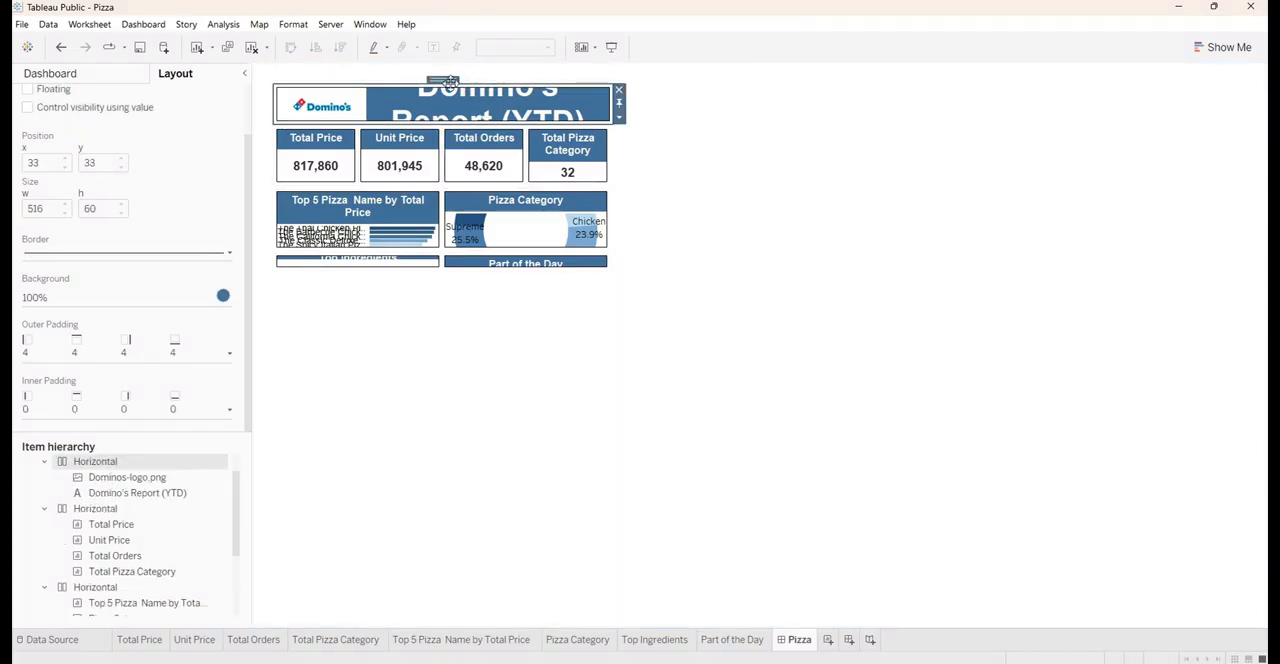
double_click(446, 80)
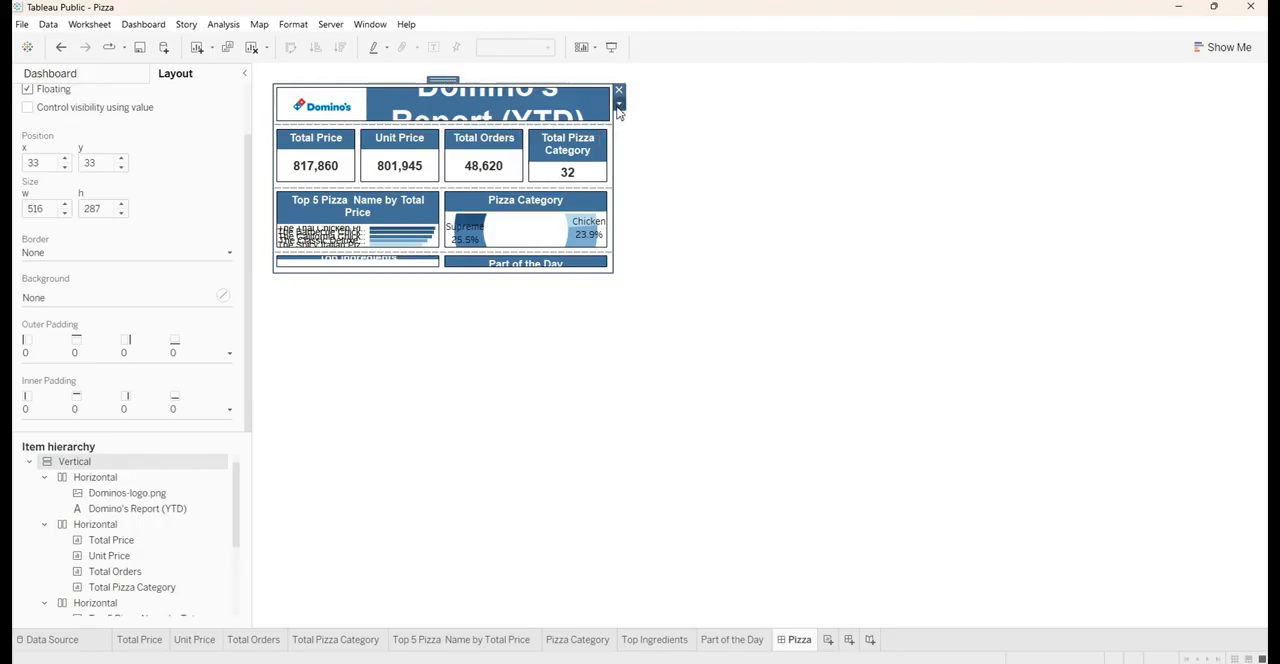
click(618, 106)
click(650, 171)
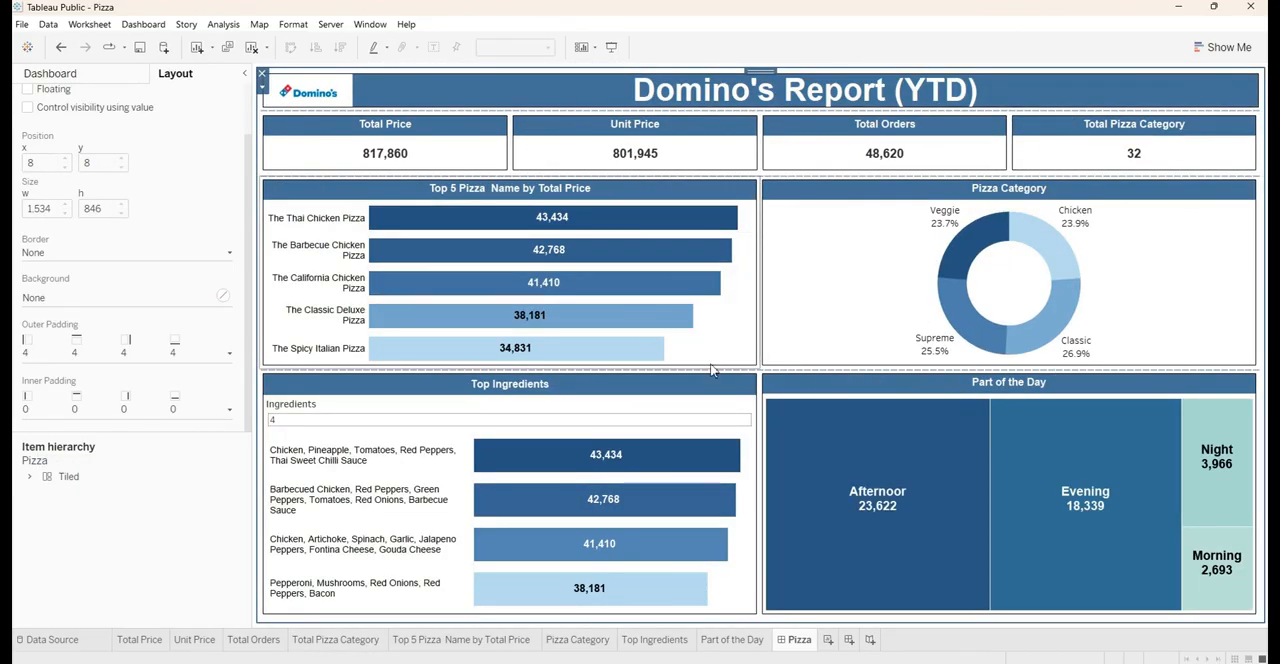
click(206, 570)
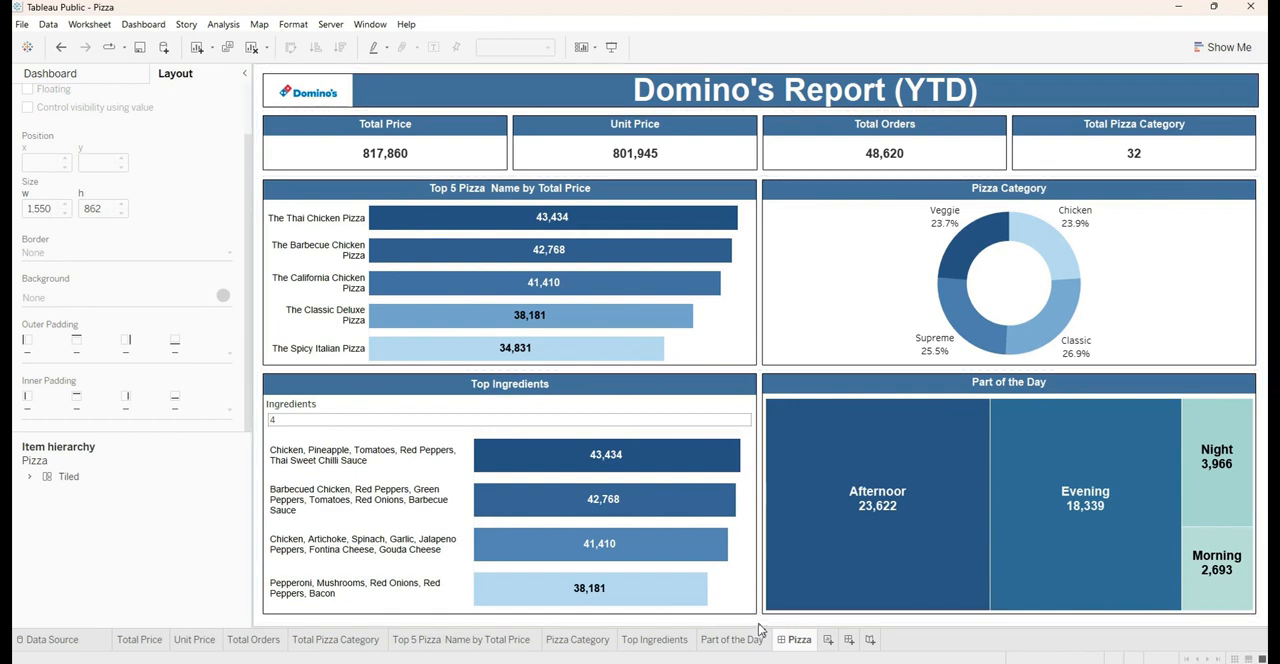
Set the outer padding of the outermost Tiled container to 0 on all sides
click(771, 78)
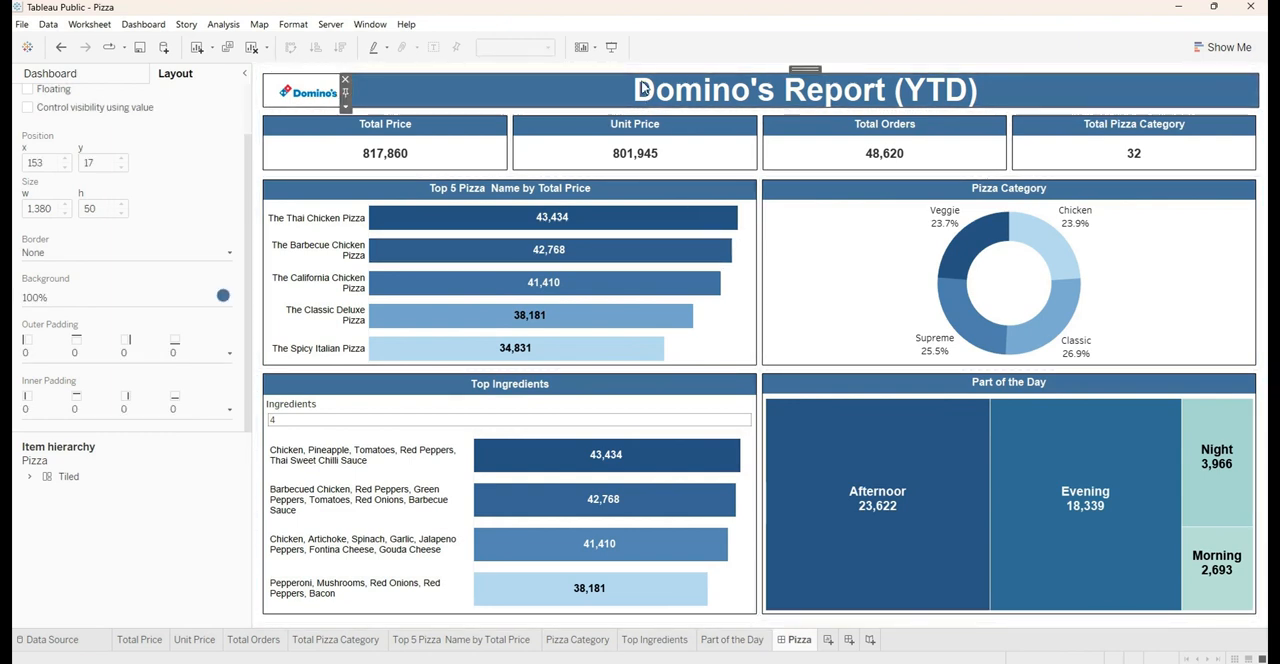
click(768, 72)
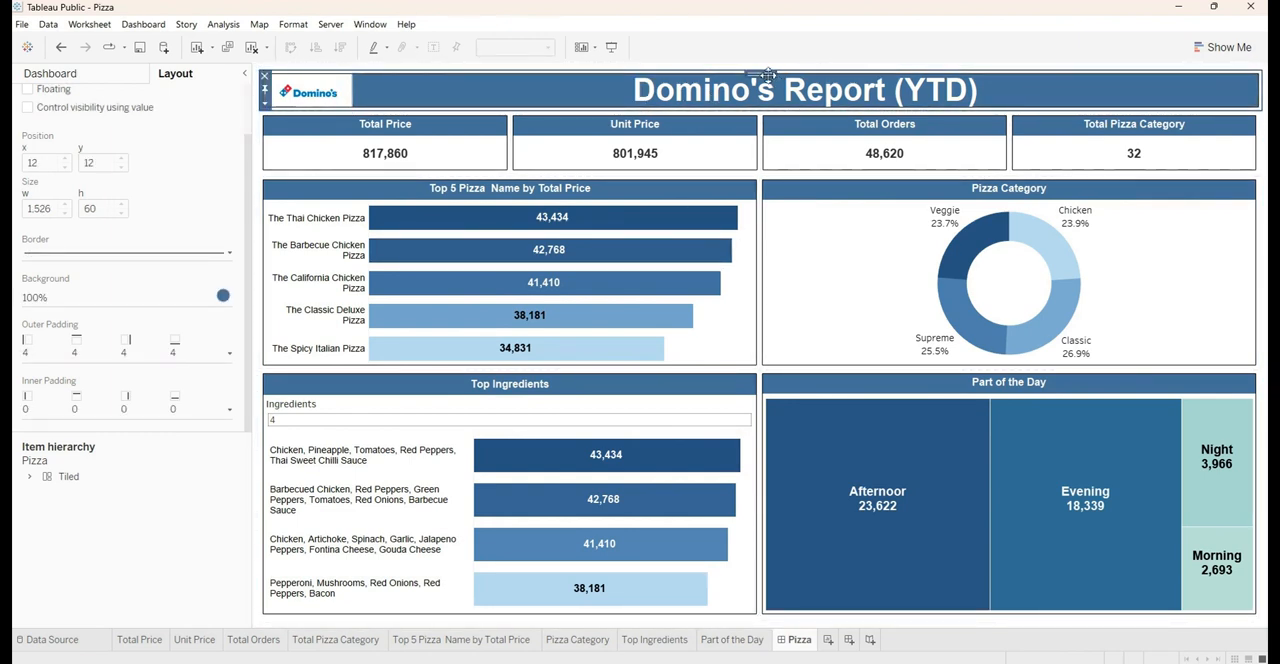
double_click(767, 73)
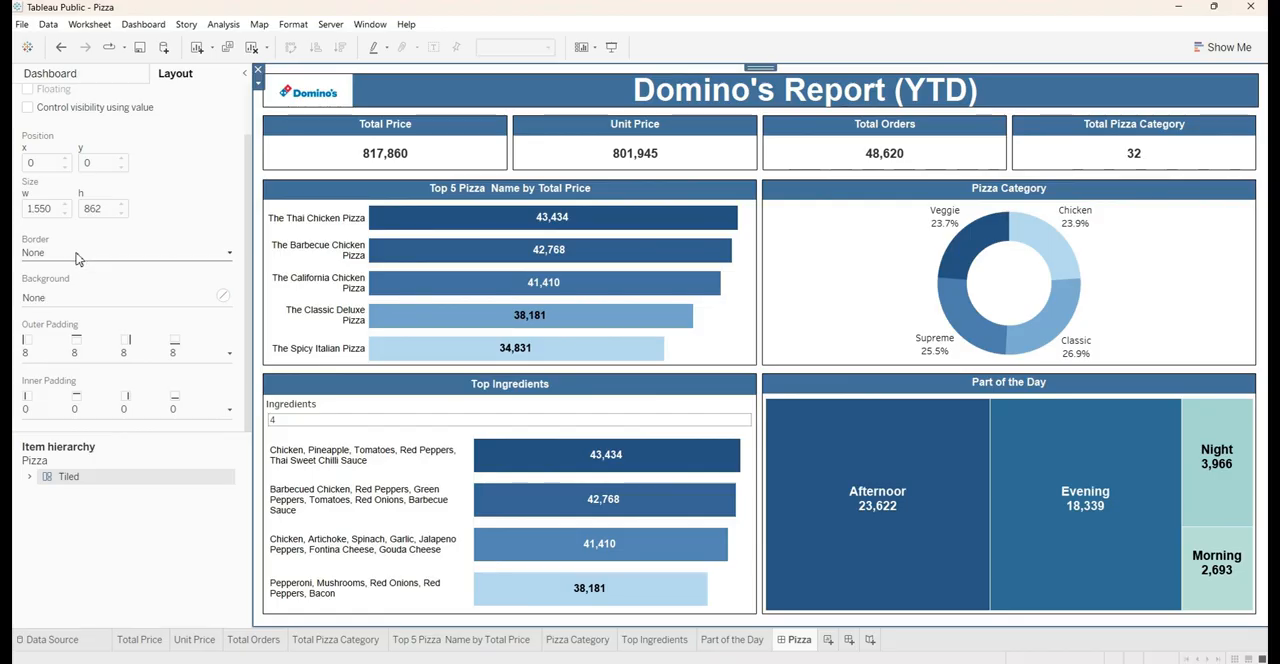
click(82, 358)
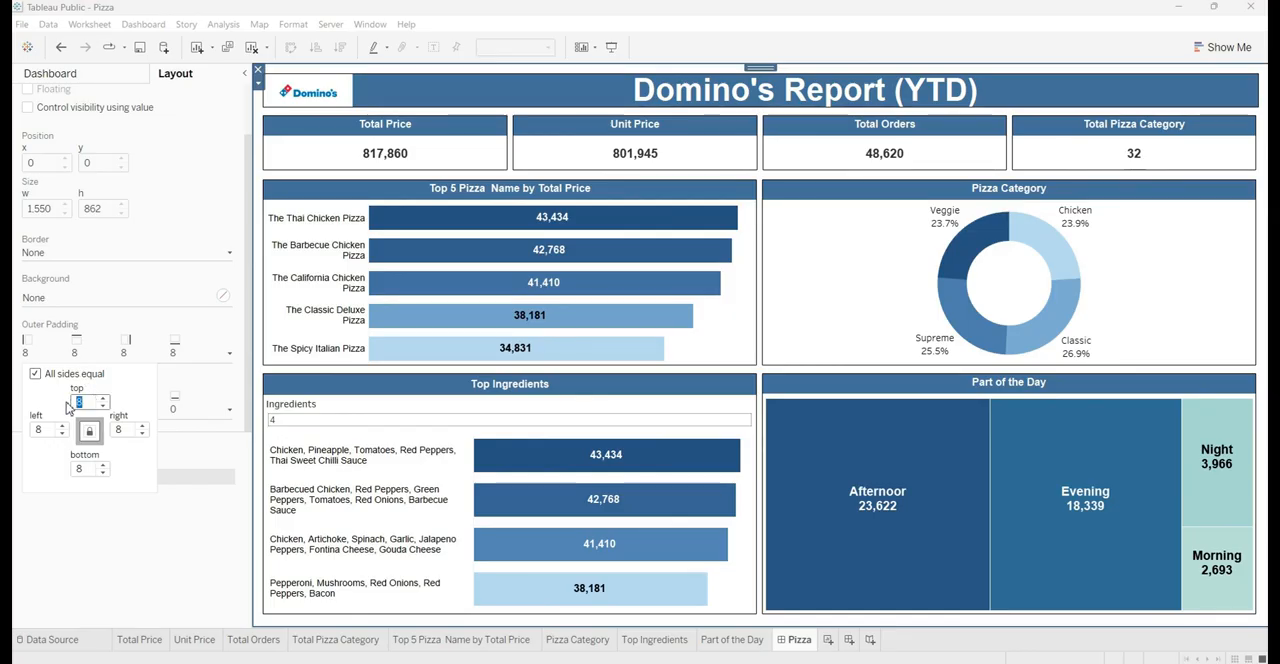
text(0)
key(Return)
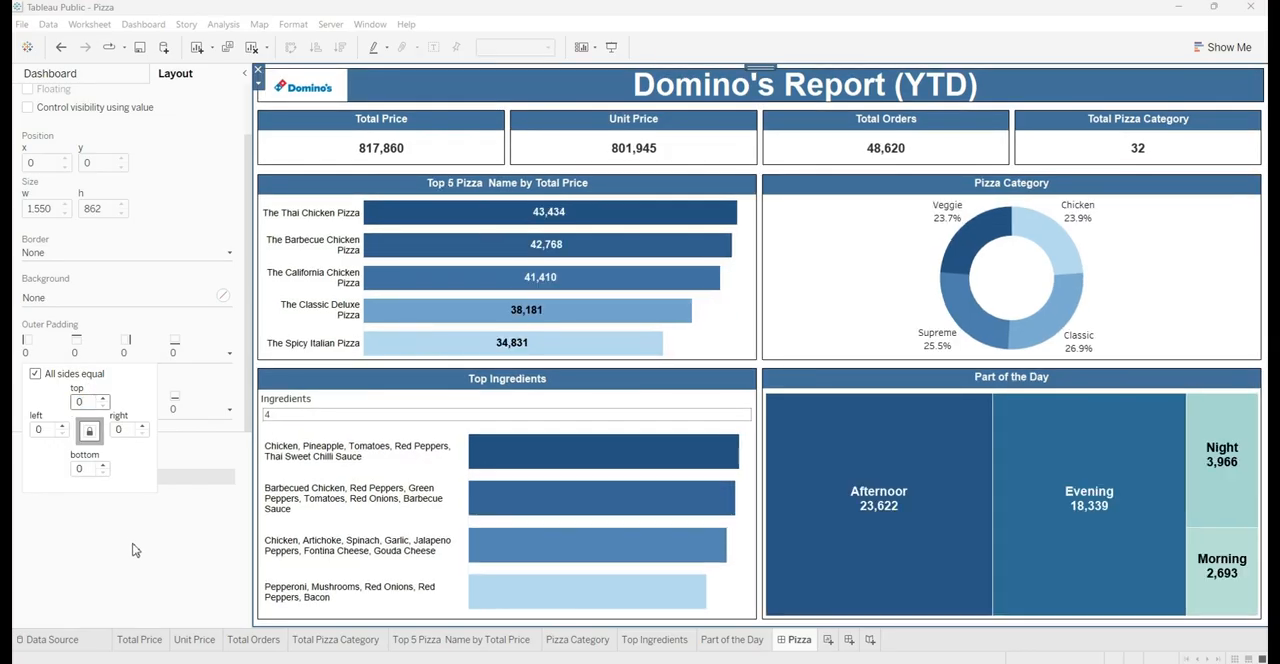
click(141, 553)
Add a solid black border in the second line thickness to the main vertical container that holds all dashboard rows
click(683, 88)
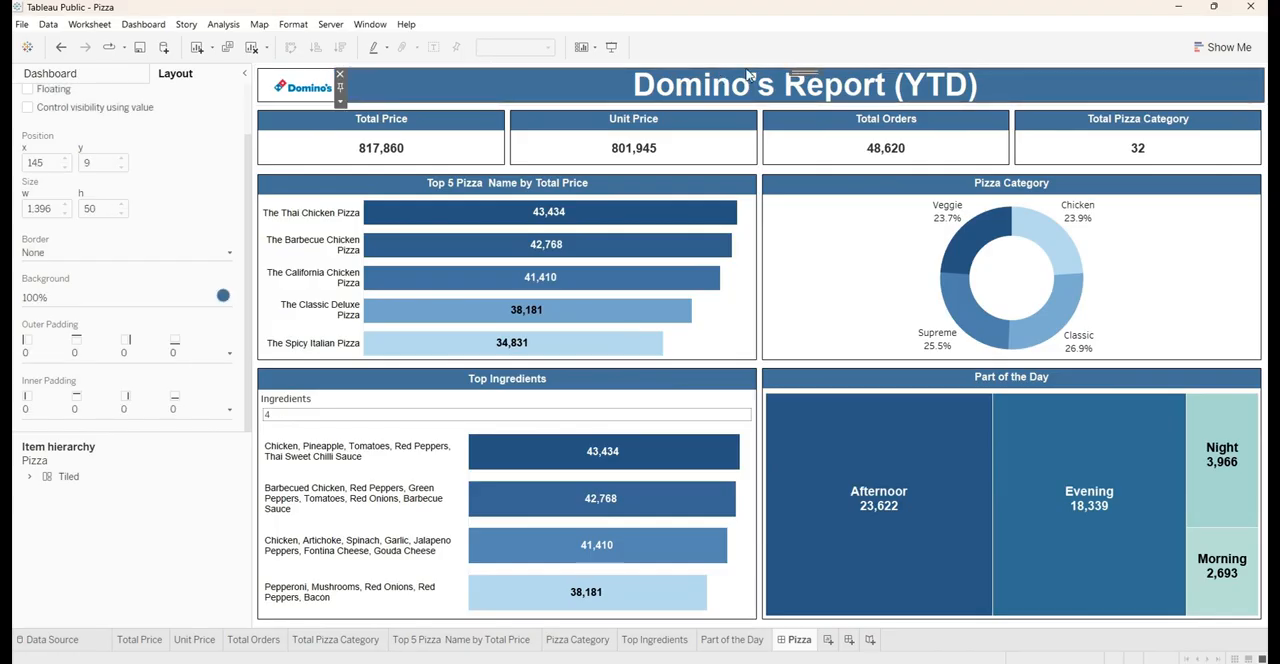
double_click(802, 75)
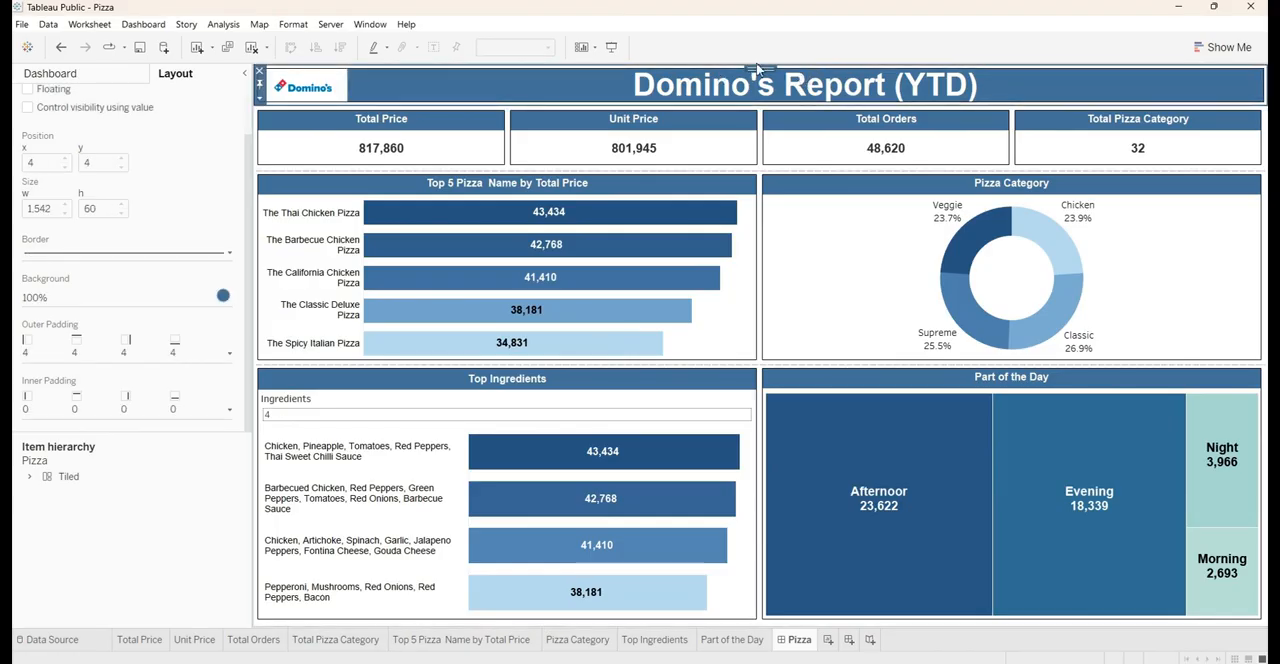
double_click(760, 73)
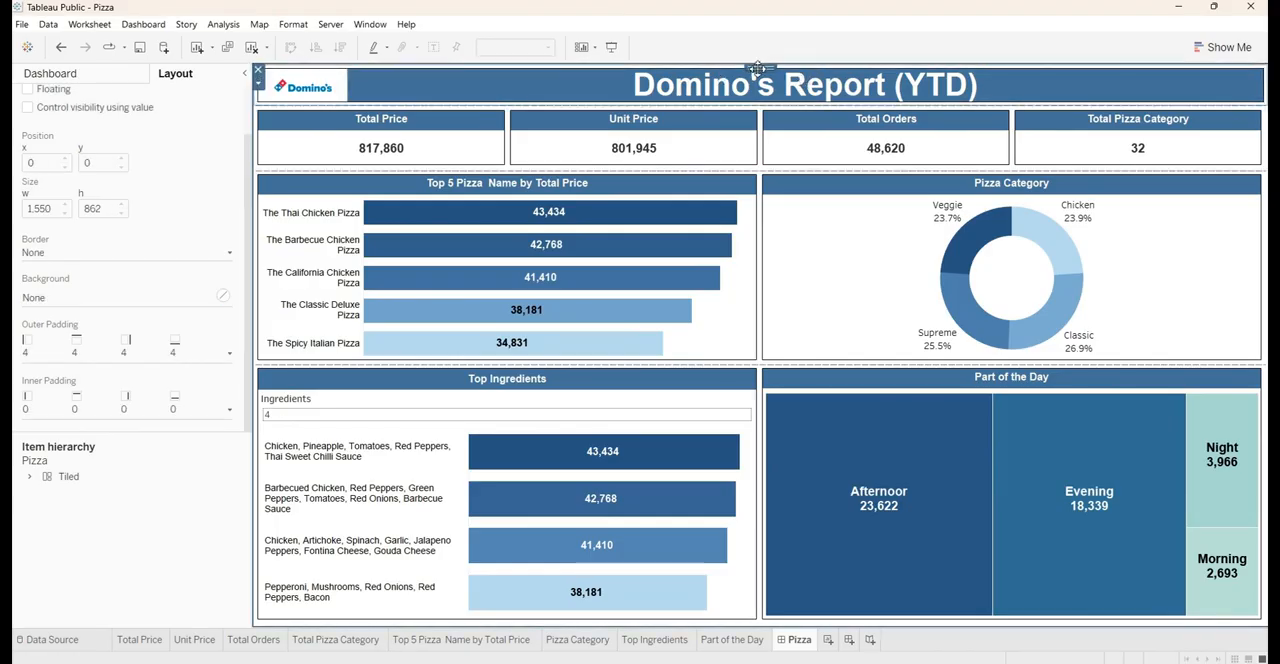
click(105, 253)
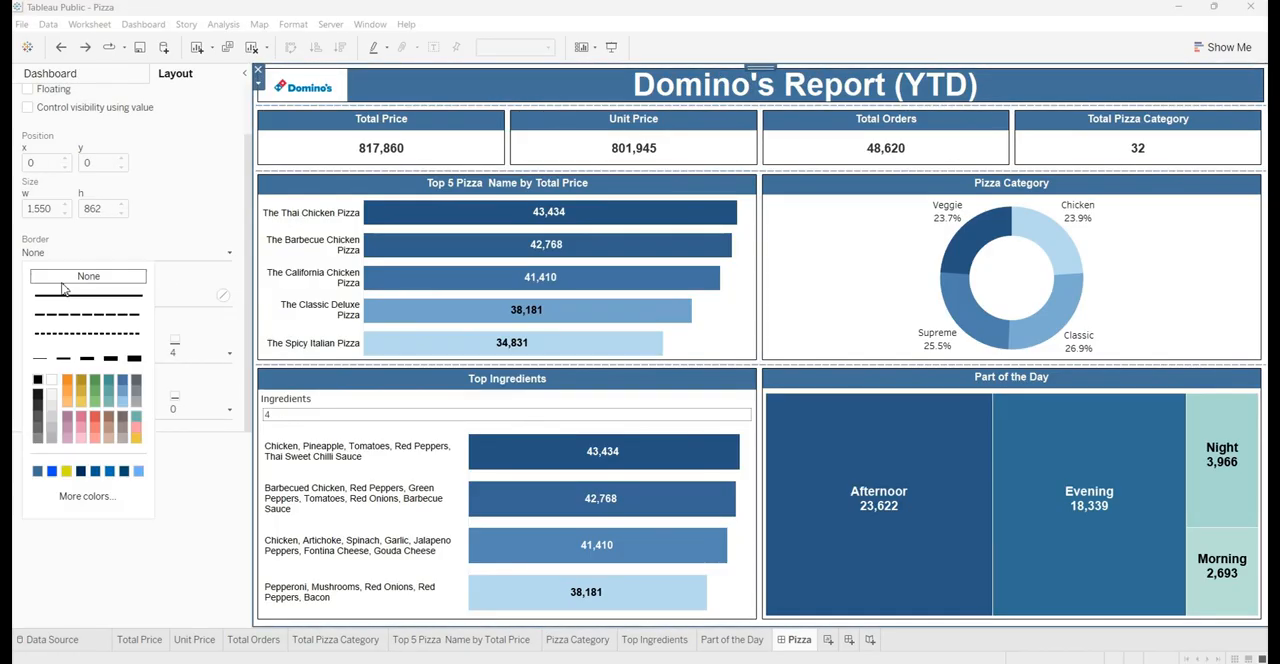
click(62, 360)
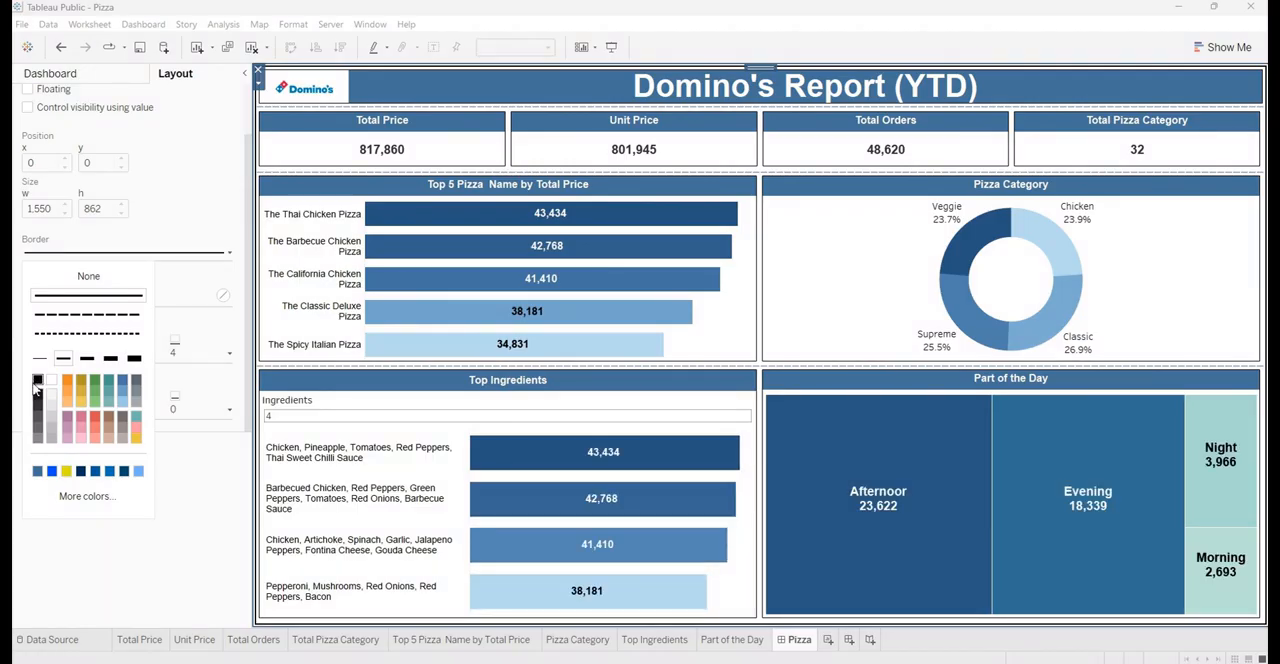
click(183, 555)
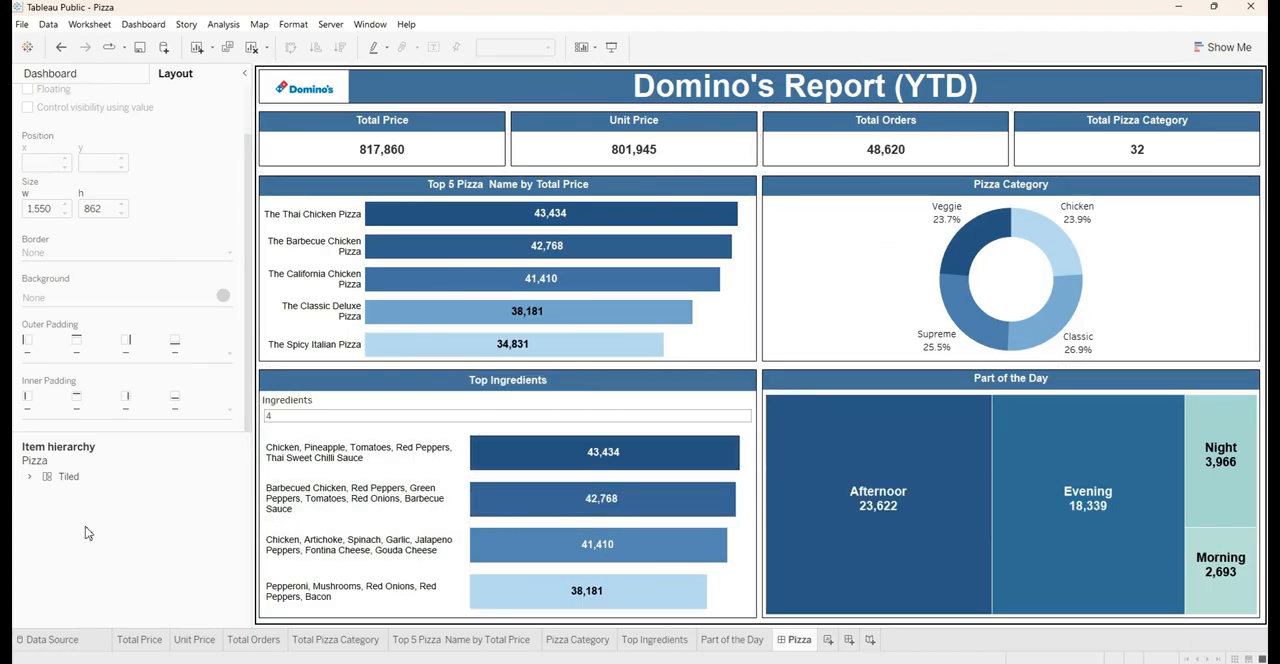
Fill the outermost Tiled container with the banner's blue at about 15% opacity and check the dashboard in presentation mode
click(799, 96)
double_click(799, 73)
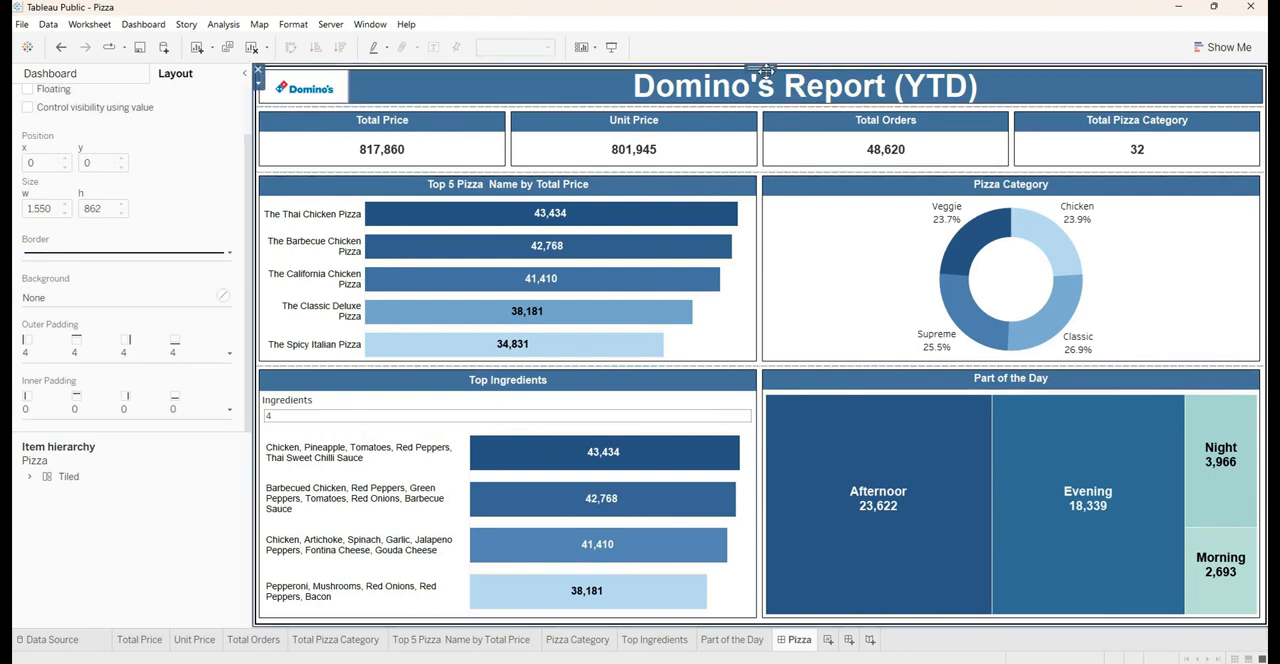
click(766, 72)
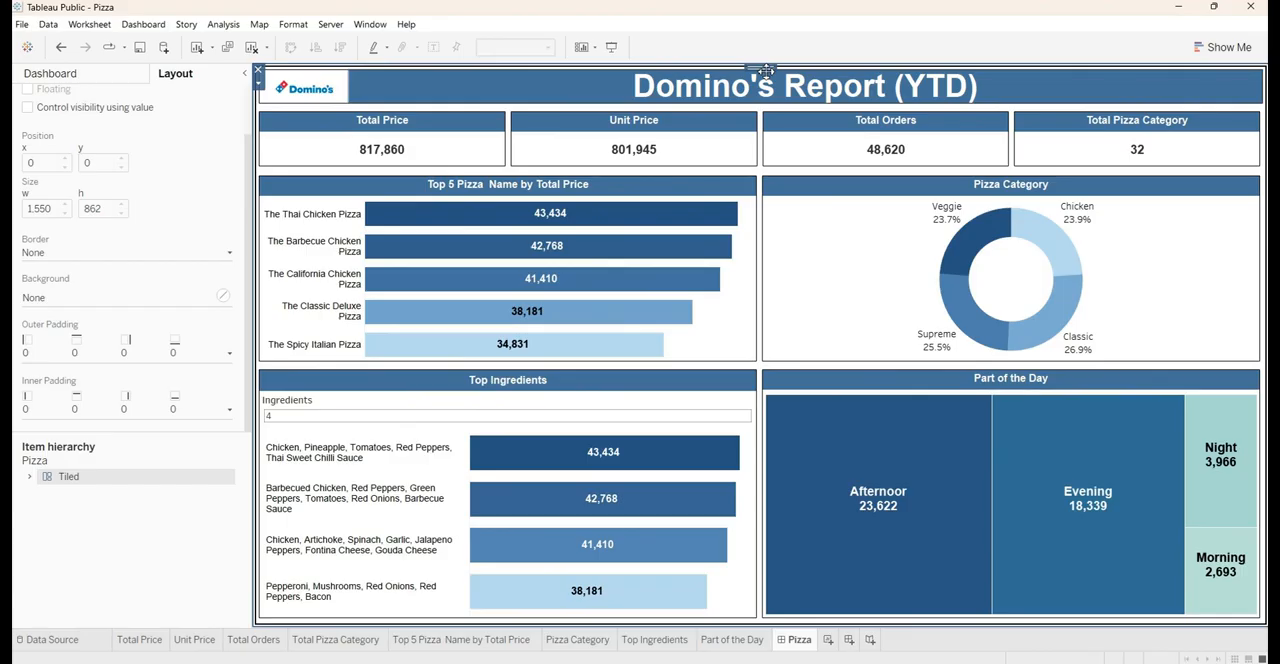
click(61, 303)
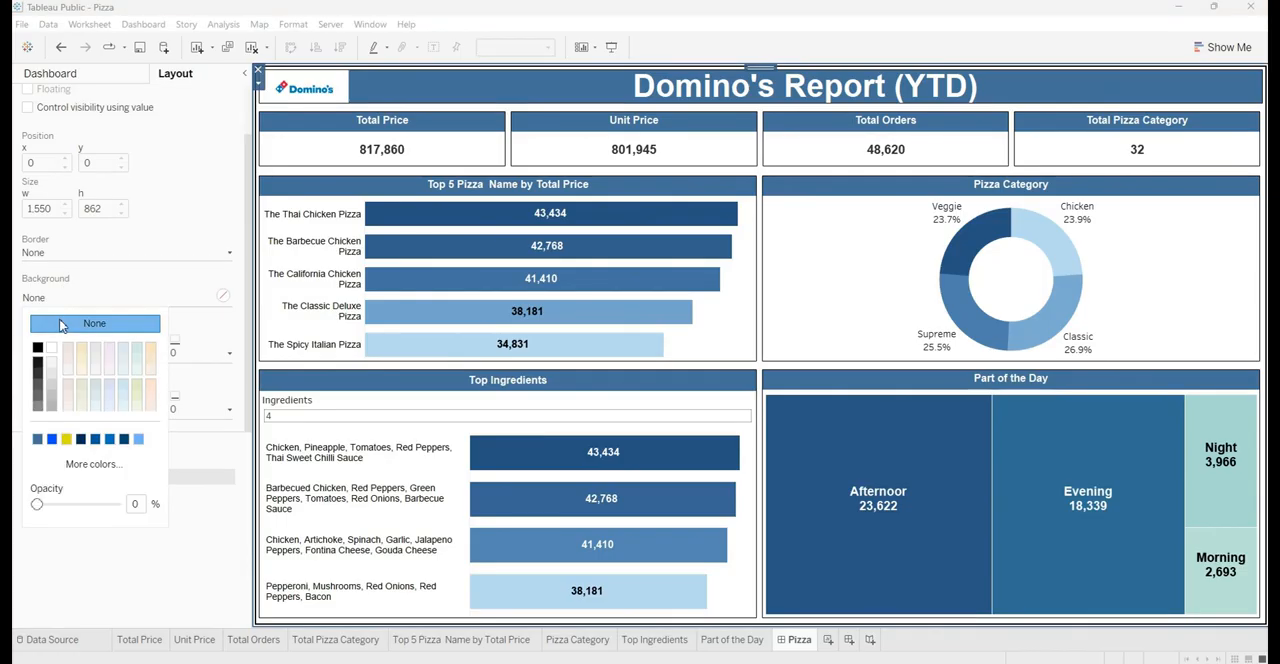
click(38, 440)
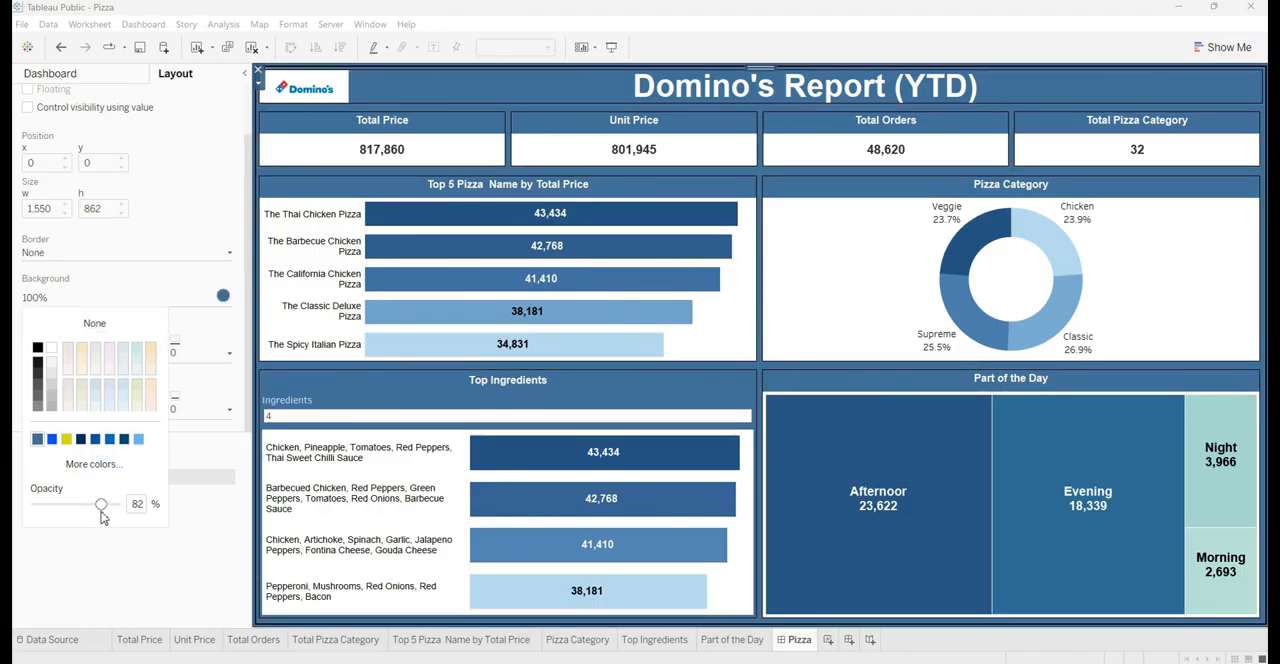
drag(101, 517, 56, 519)
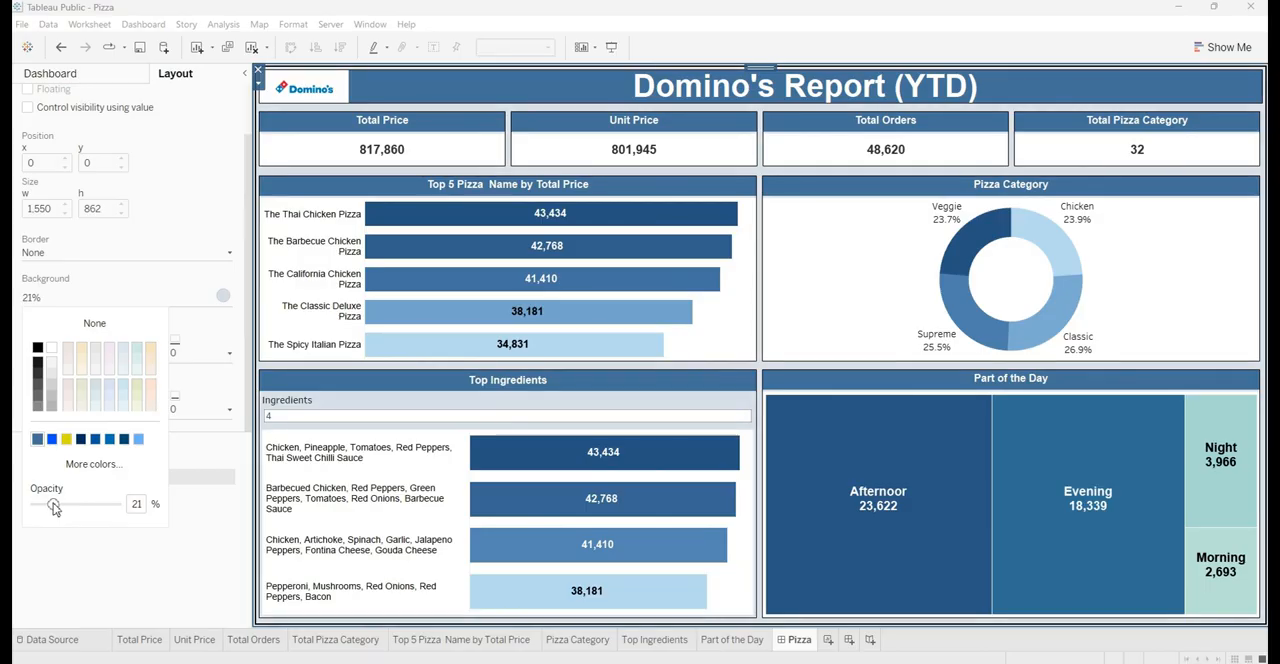
drag(55, 508, 51, 509)
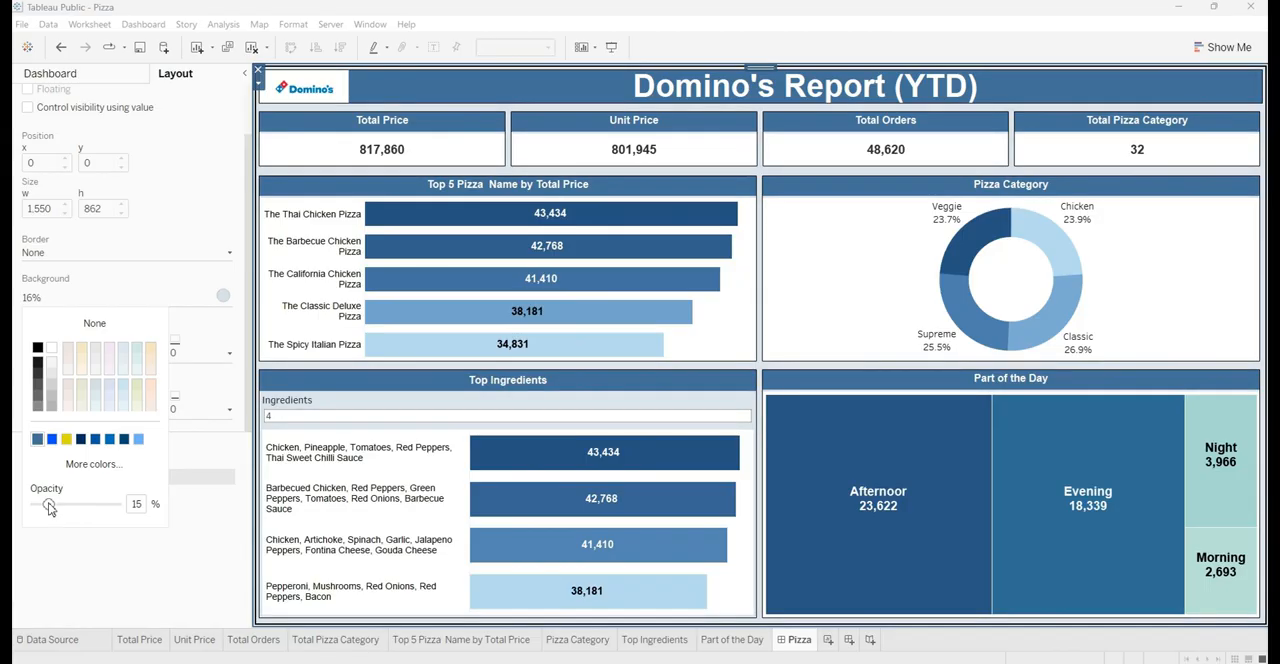
click(131, 590)
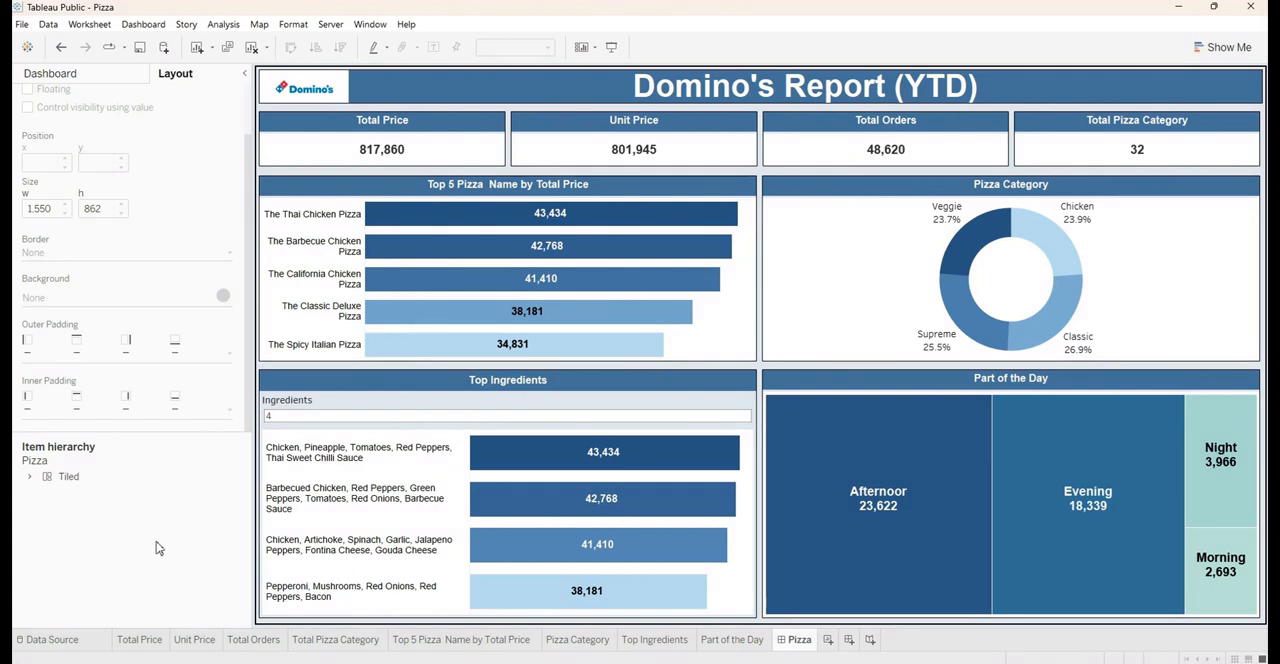
click(612, 48)
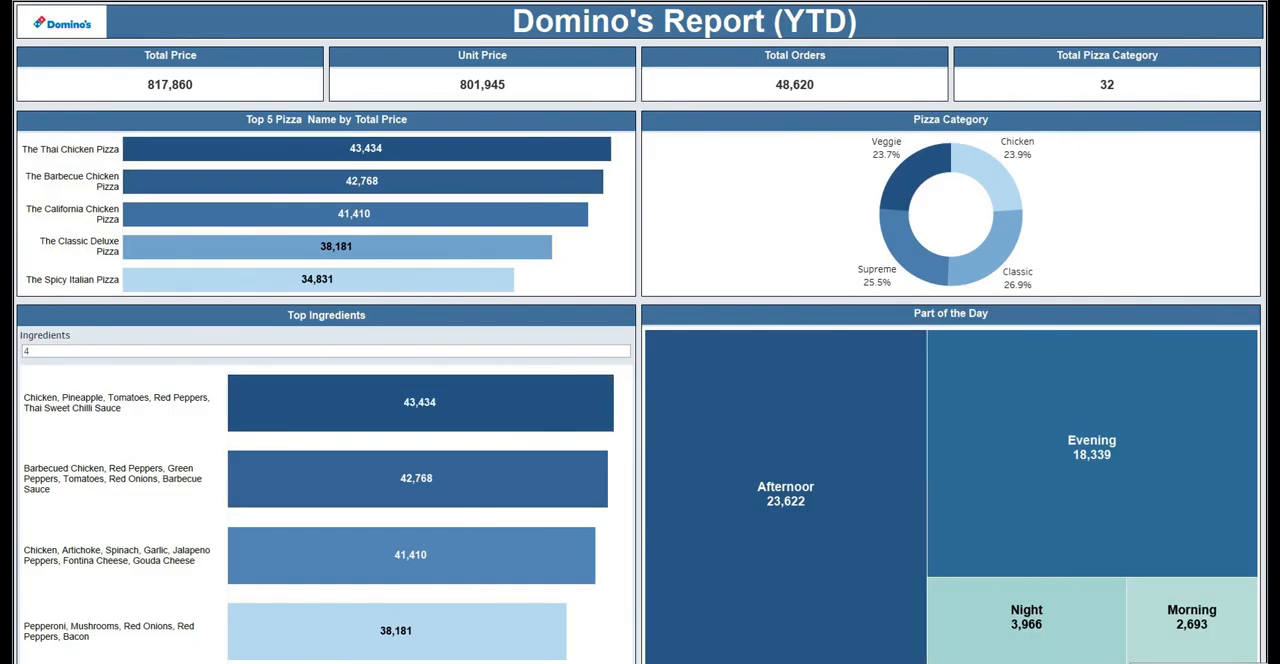
key(Escape)
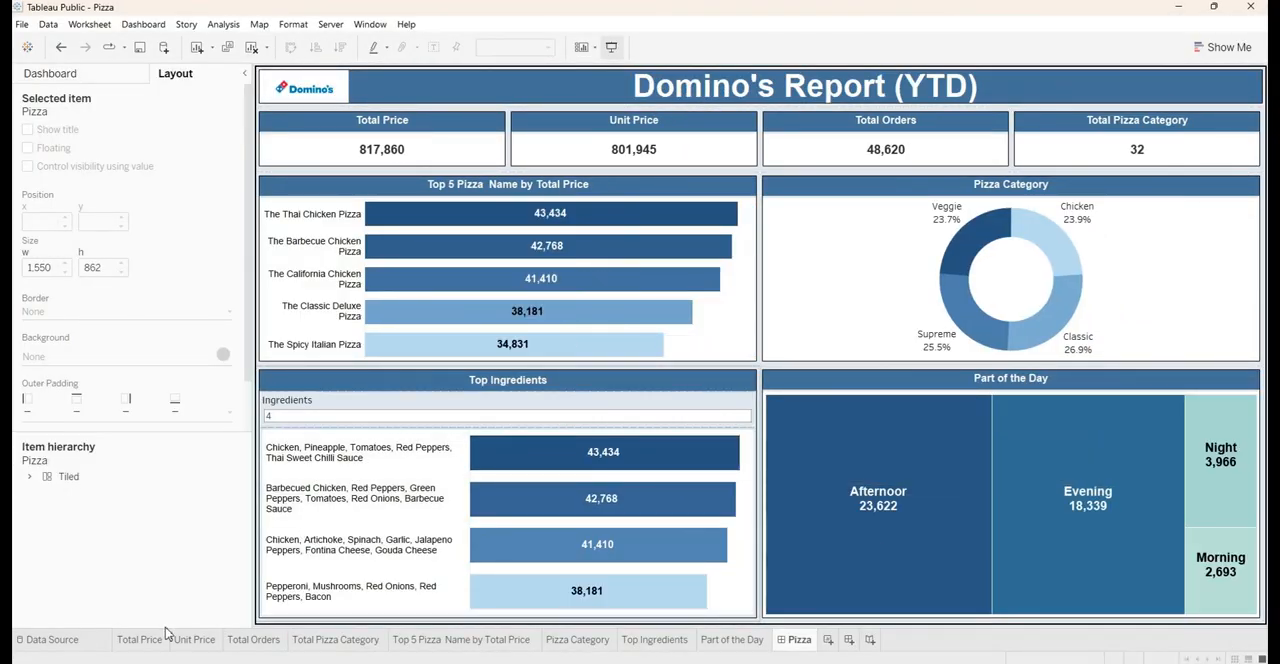
Hide the four KPI worksheets Total Price, Unit Price, Total Orders and Total Pizza Category from the workbook
mouse_move(140, 650)
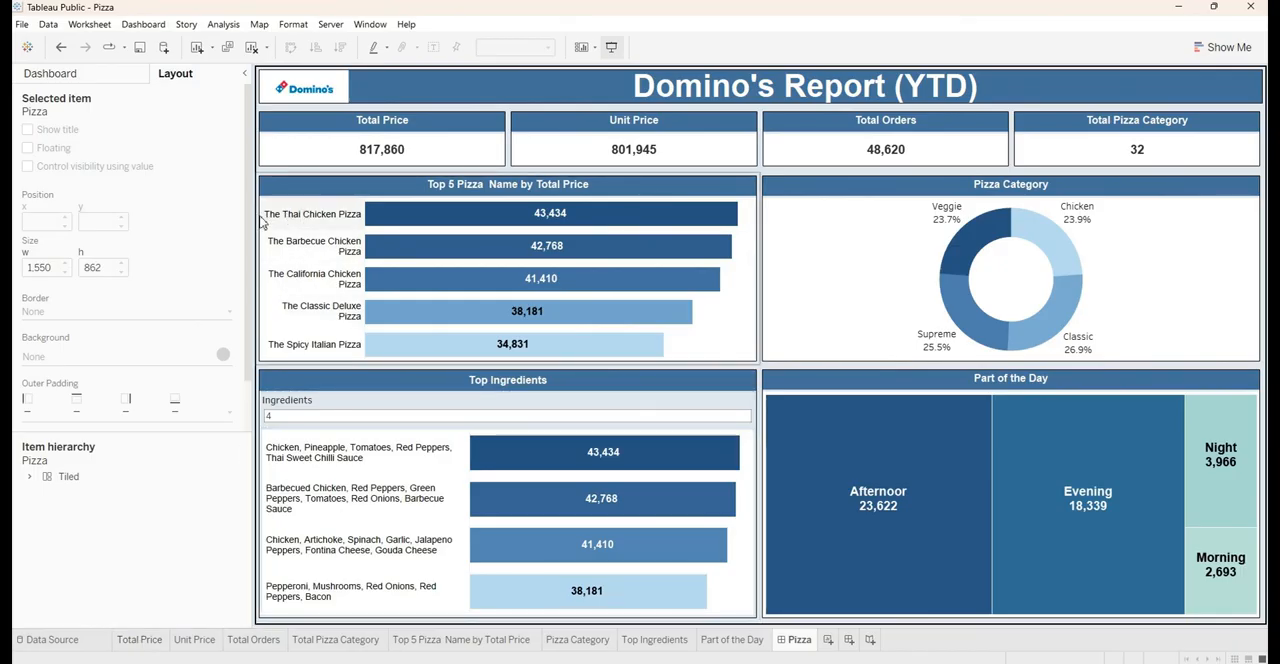
right_click(145, 650)
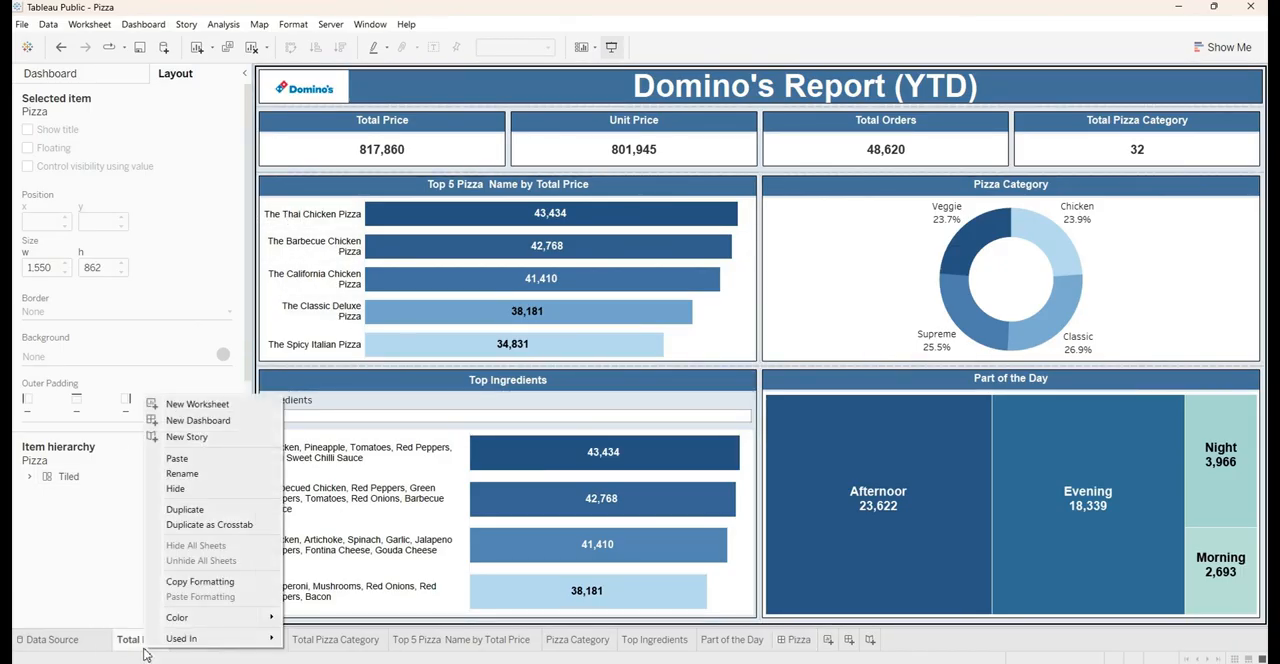
click(178, 487)
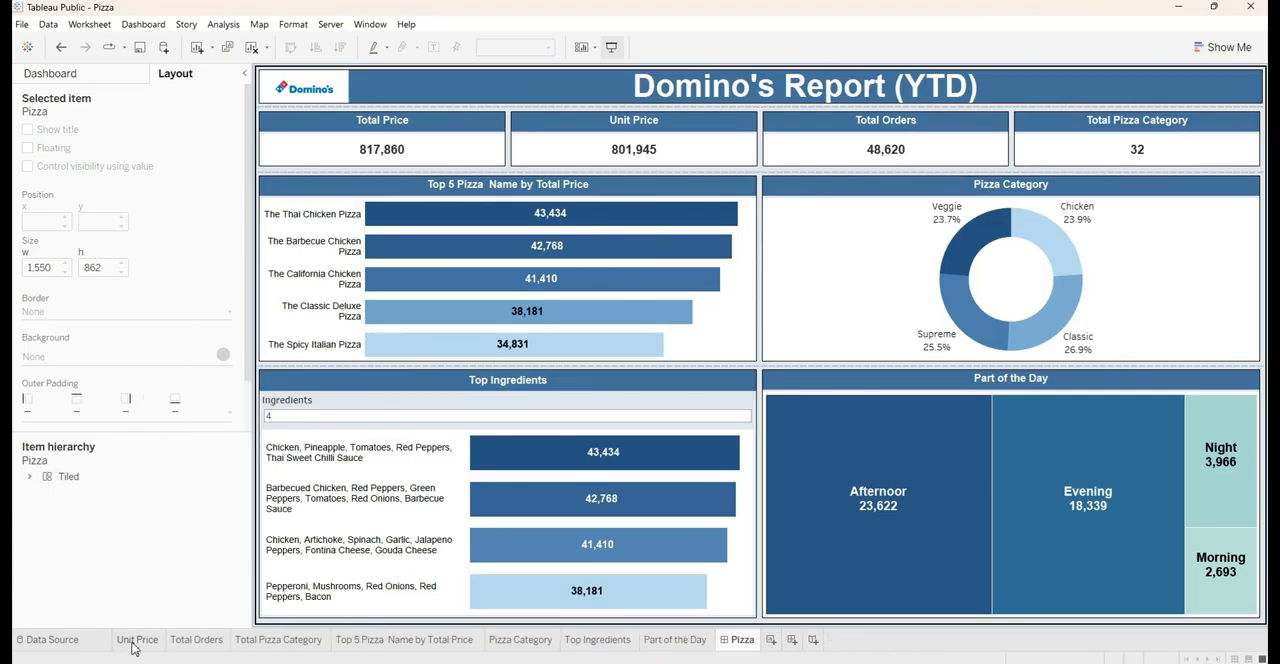
right_click(141, 630)
click(165, 482)
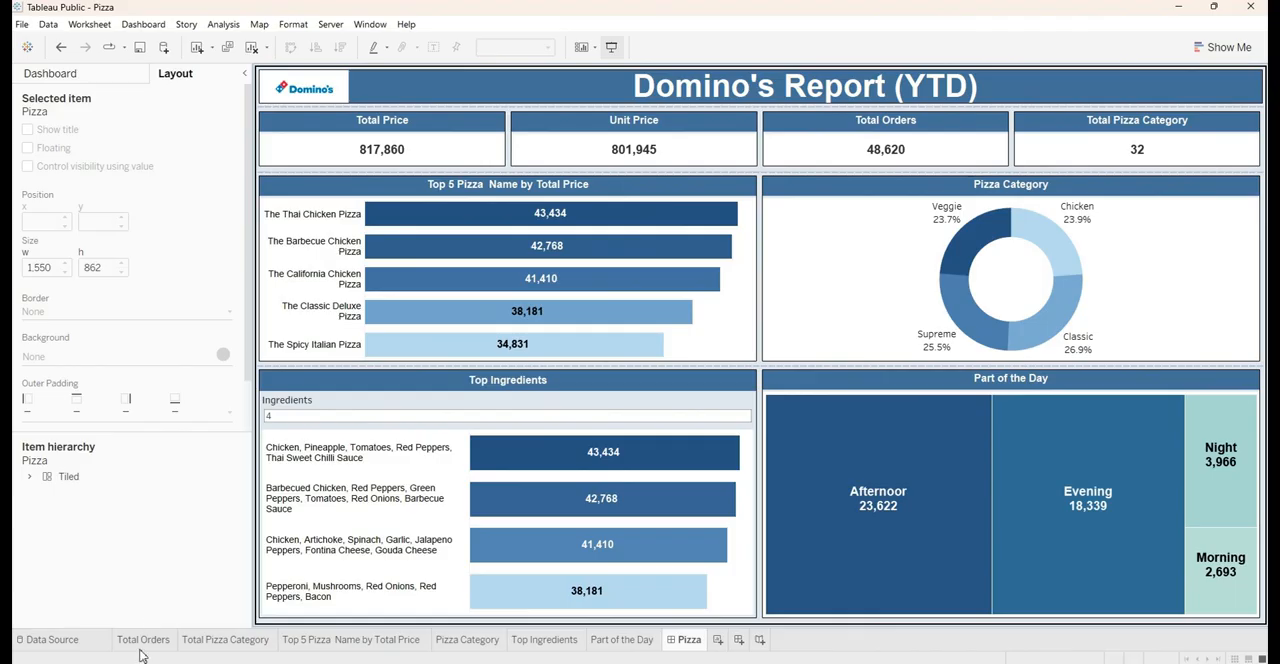
right_click(141, 650)
click(168, 482)
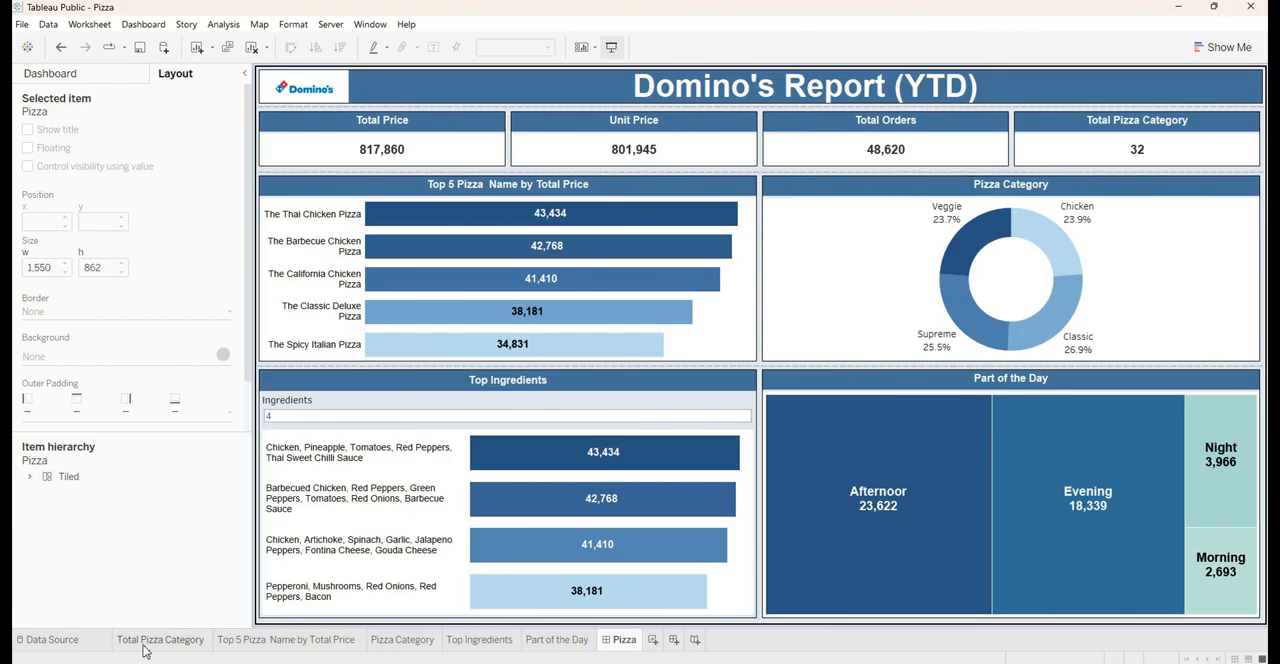
right_click(143, 651)
click(168, 483)
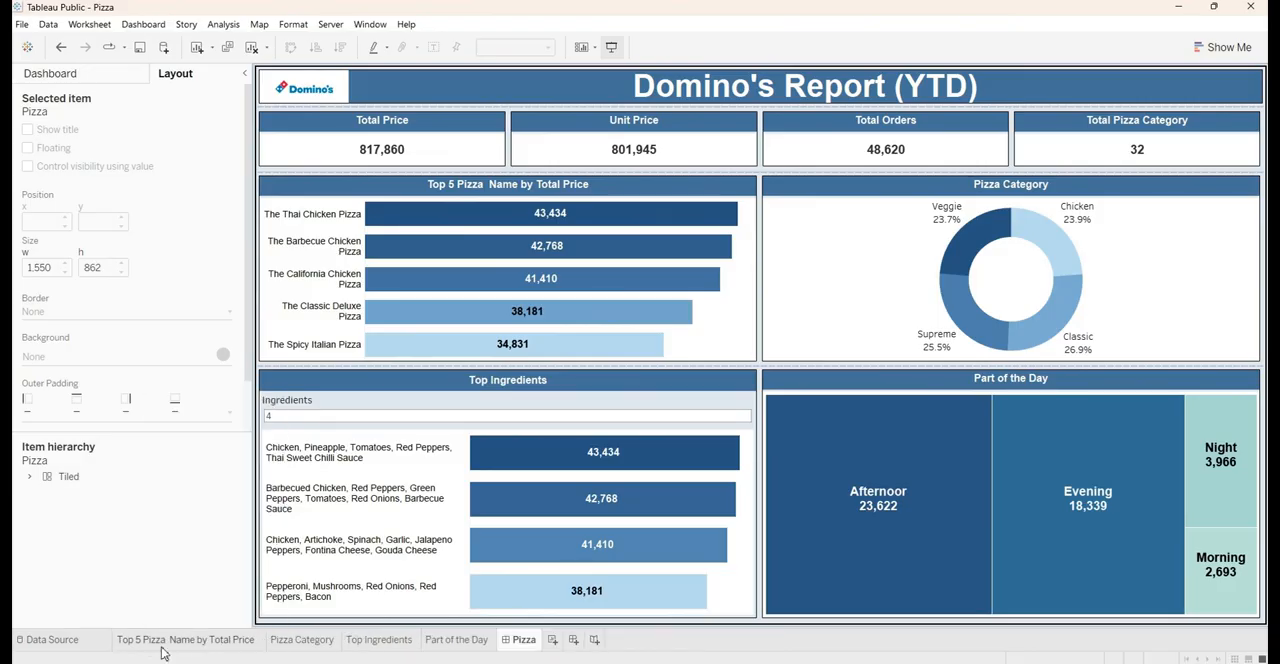
Hide the chart worksheets Top 5 Pizza Name by Total Price, Pizza Category, Top Ingredients and Part of the Day
right_click(163, 651)
click(175, 482)
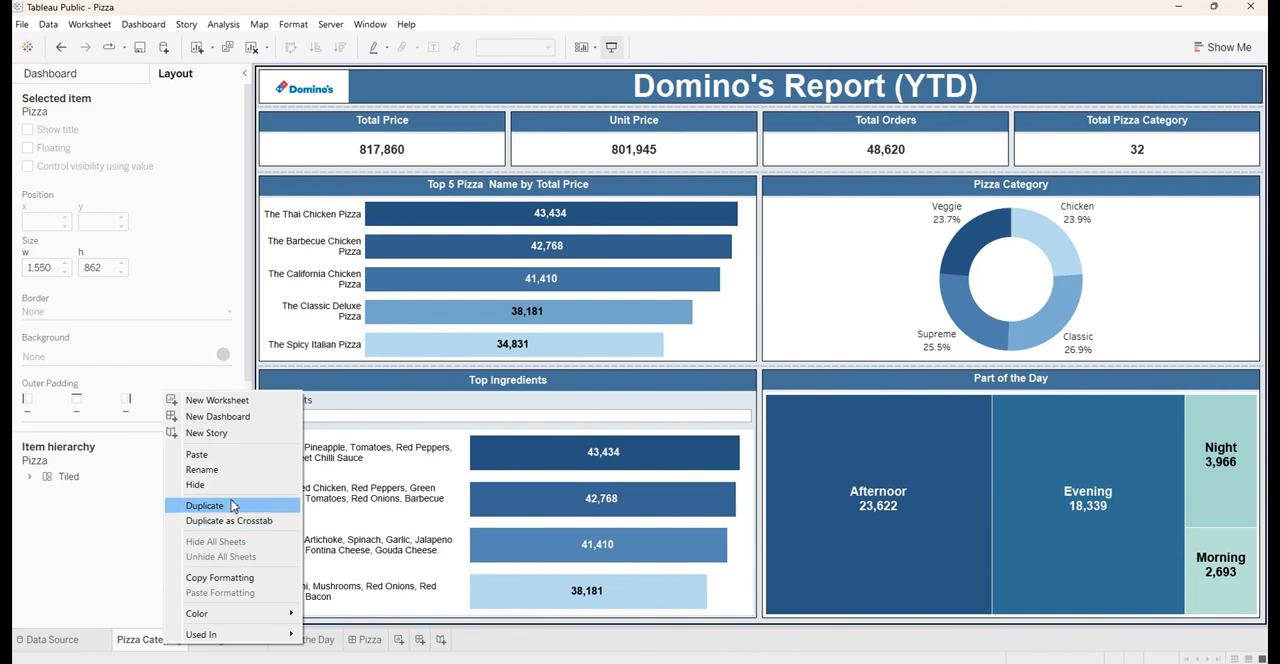
click(230, 487)
right_click(160, 645)
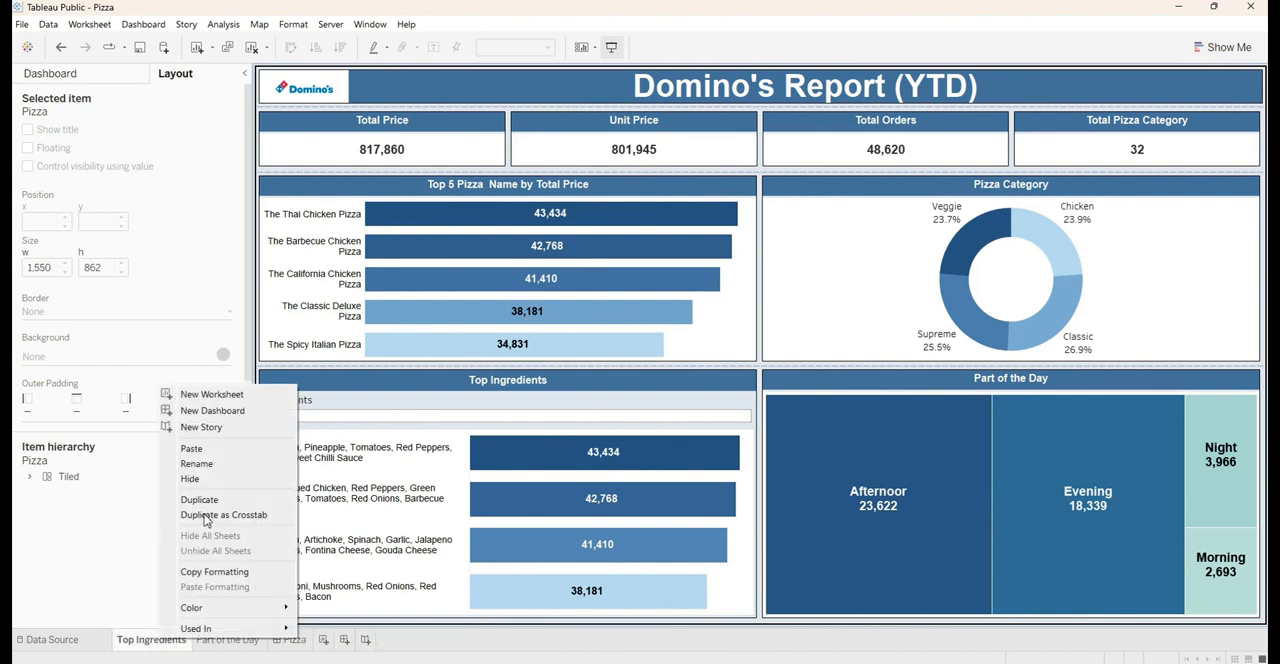
click(198, 479)
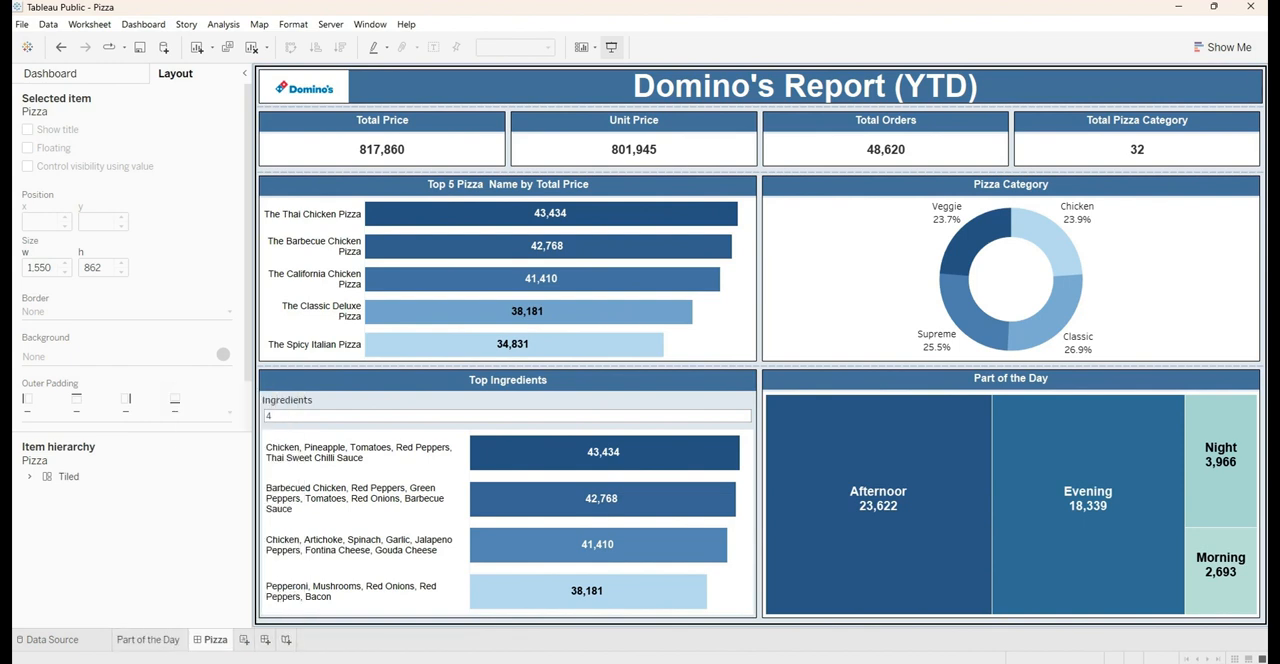
right_click(142, 648)
click(198, 487)
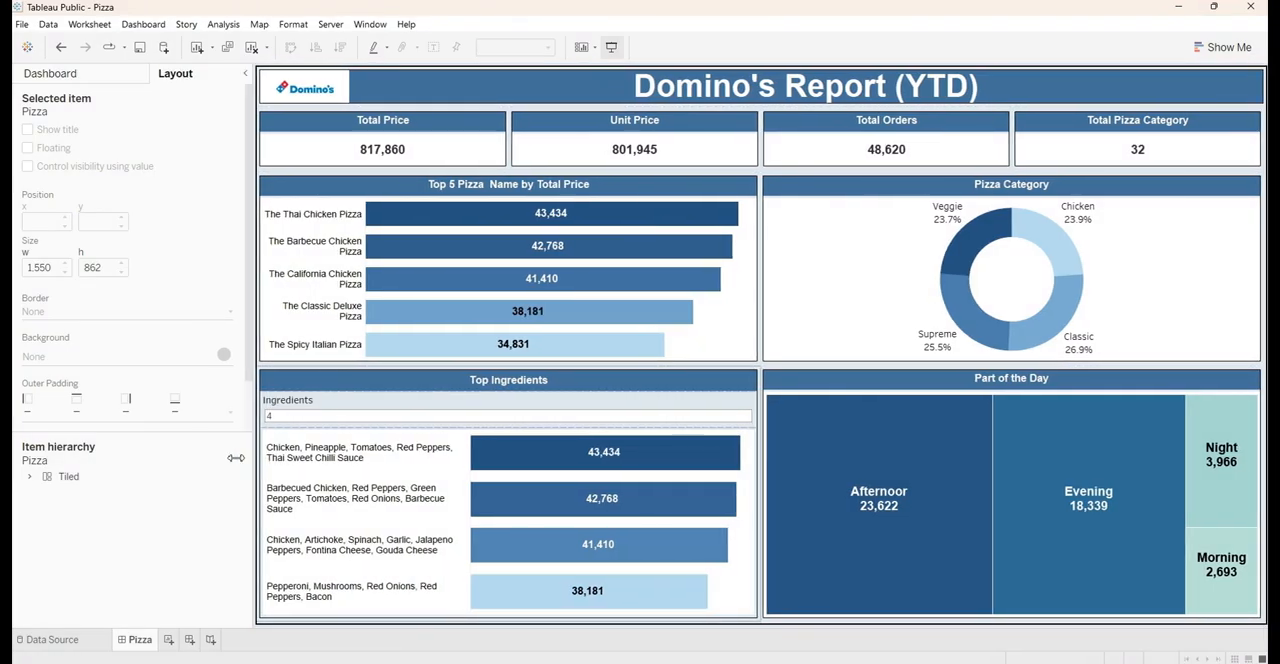
Narrow the side pane to give the dashboard more room and try the Ingredients parameter at 8
drag(258, 455, 55, 502)
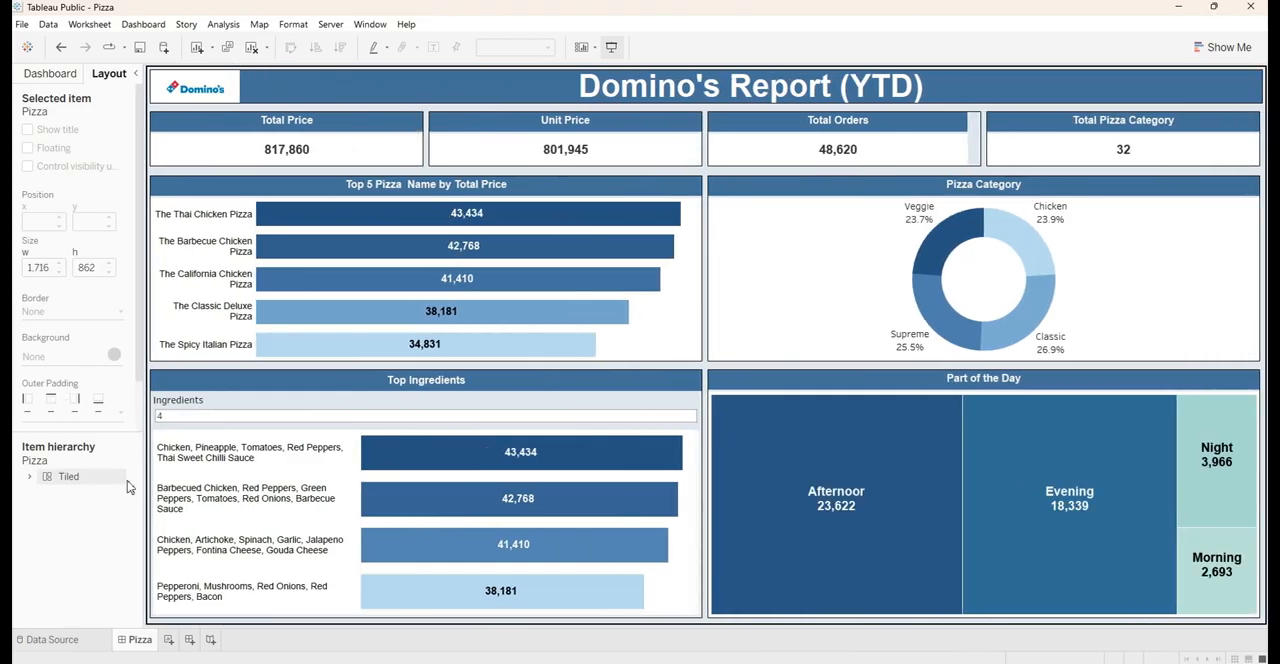
click(229, 418)
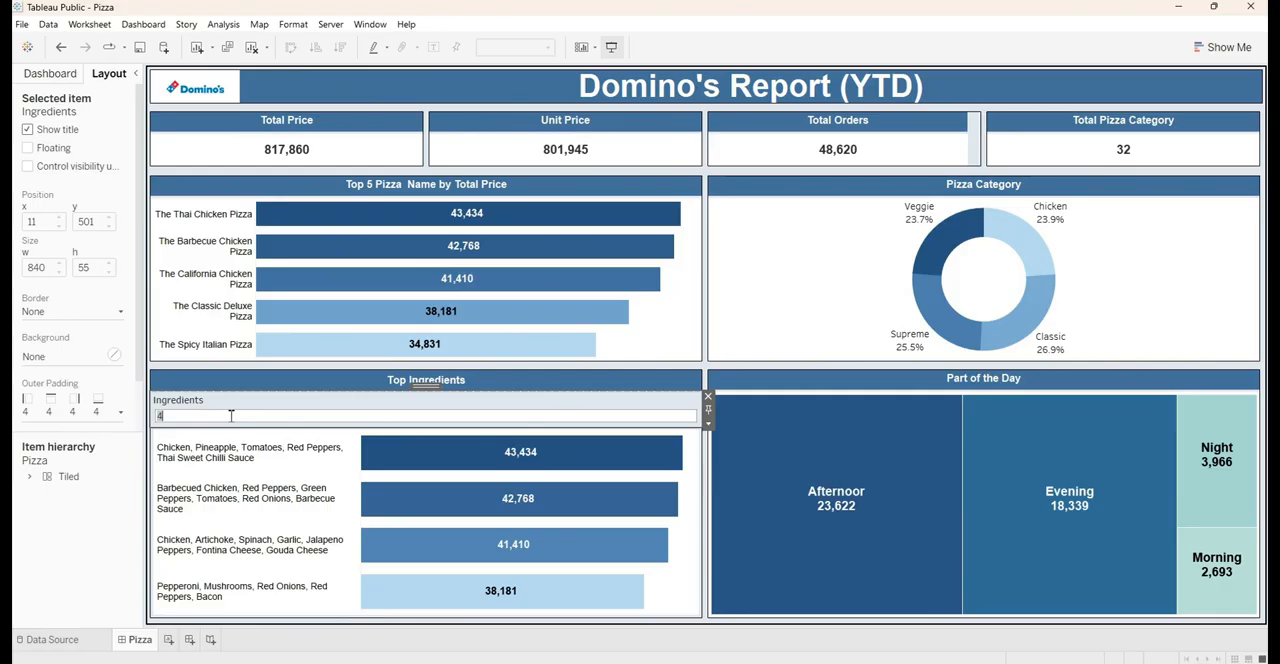
text(8)
key(Return)
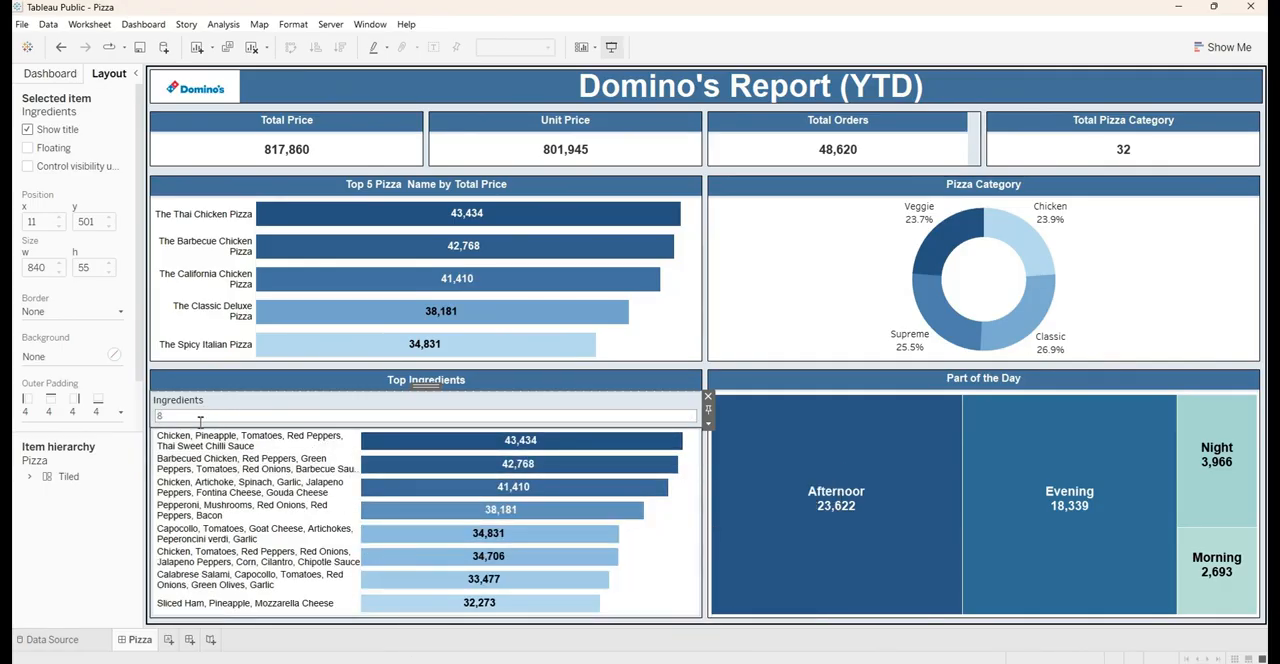
Set the Ingredients parameter above the Top Ingredients chart to 5 and bring up the dashboard's size and sheet options
text(5)
key(Return)
click(64, 568)
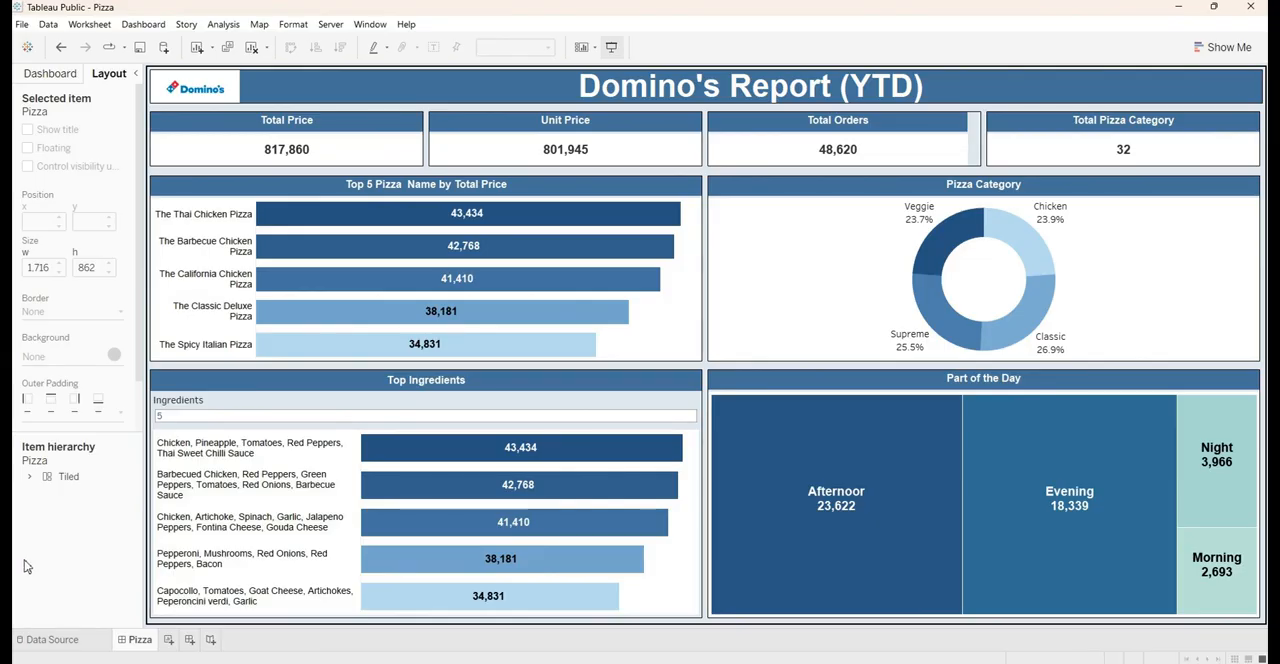
click(66, 74)
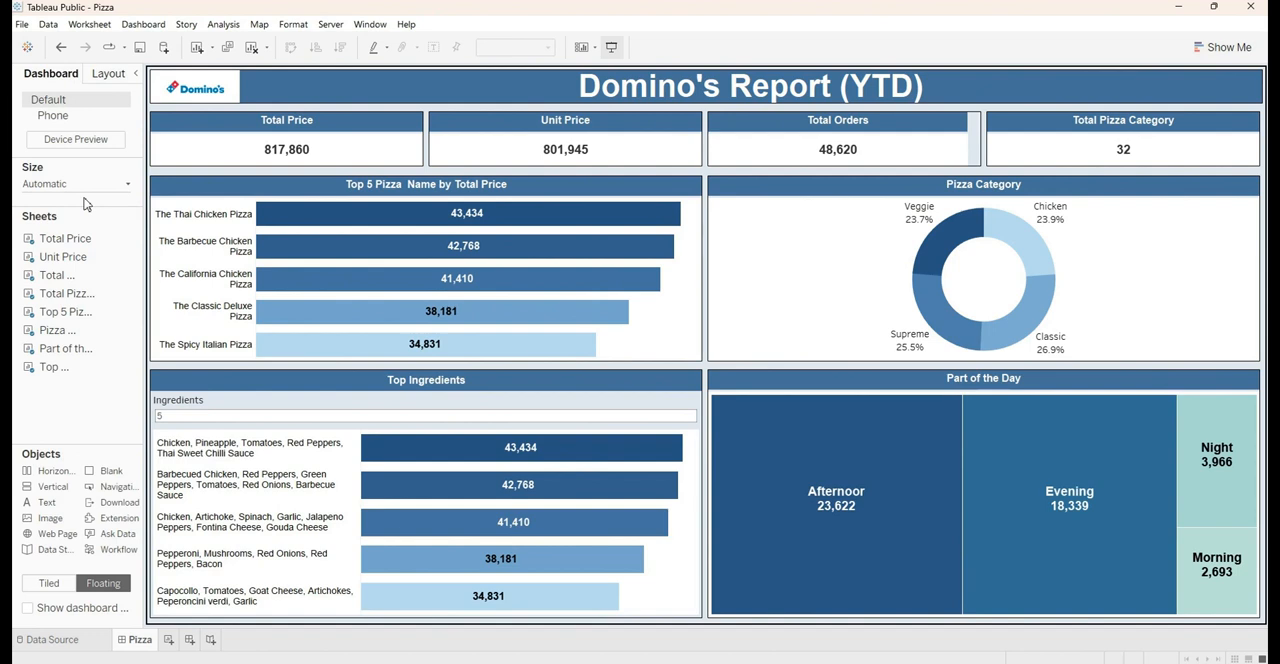